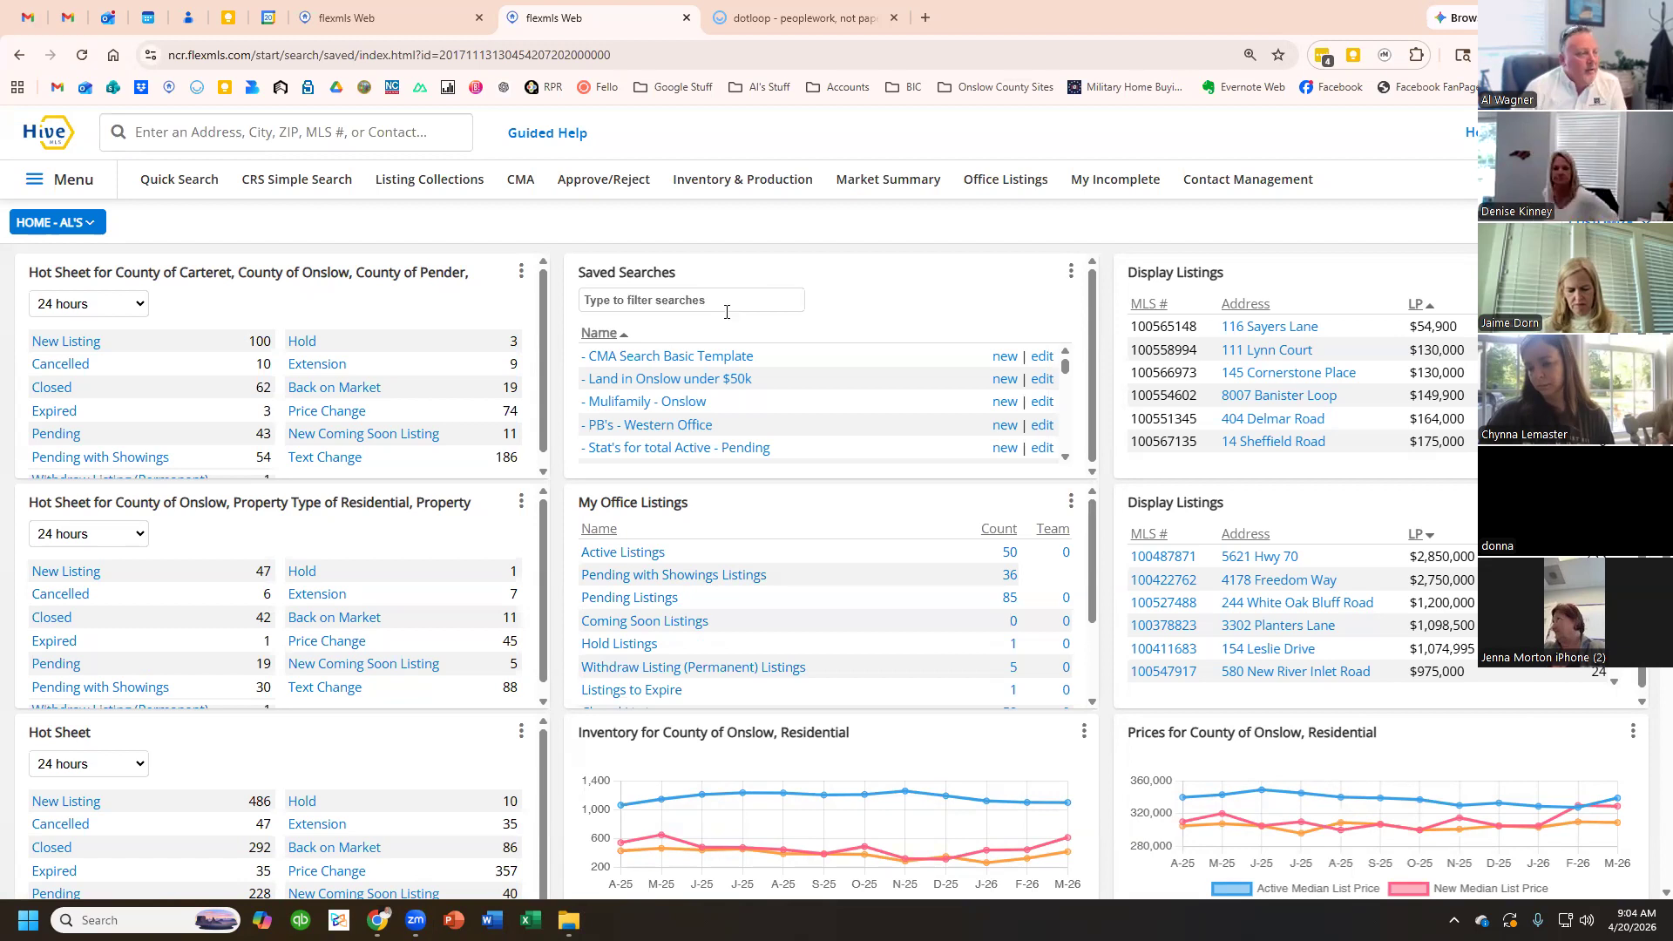
# - Open the My Production report, show the 2023 figures, and review the sold units and sales activity charts
pyautogui.click(84, 188)
pyautogui.scroll(-4, 167, 741)
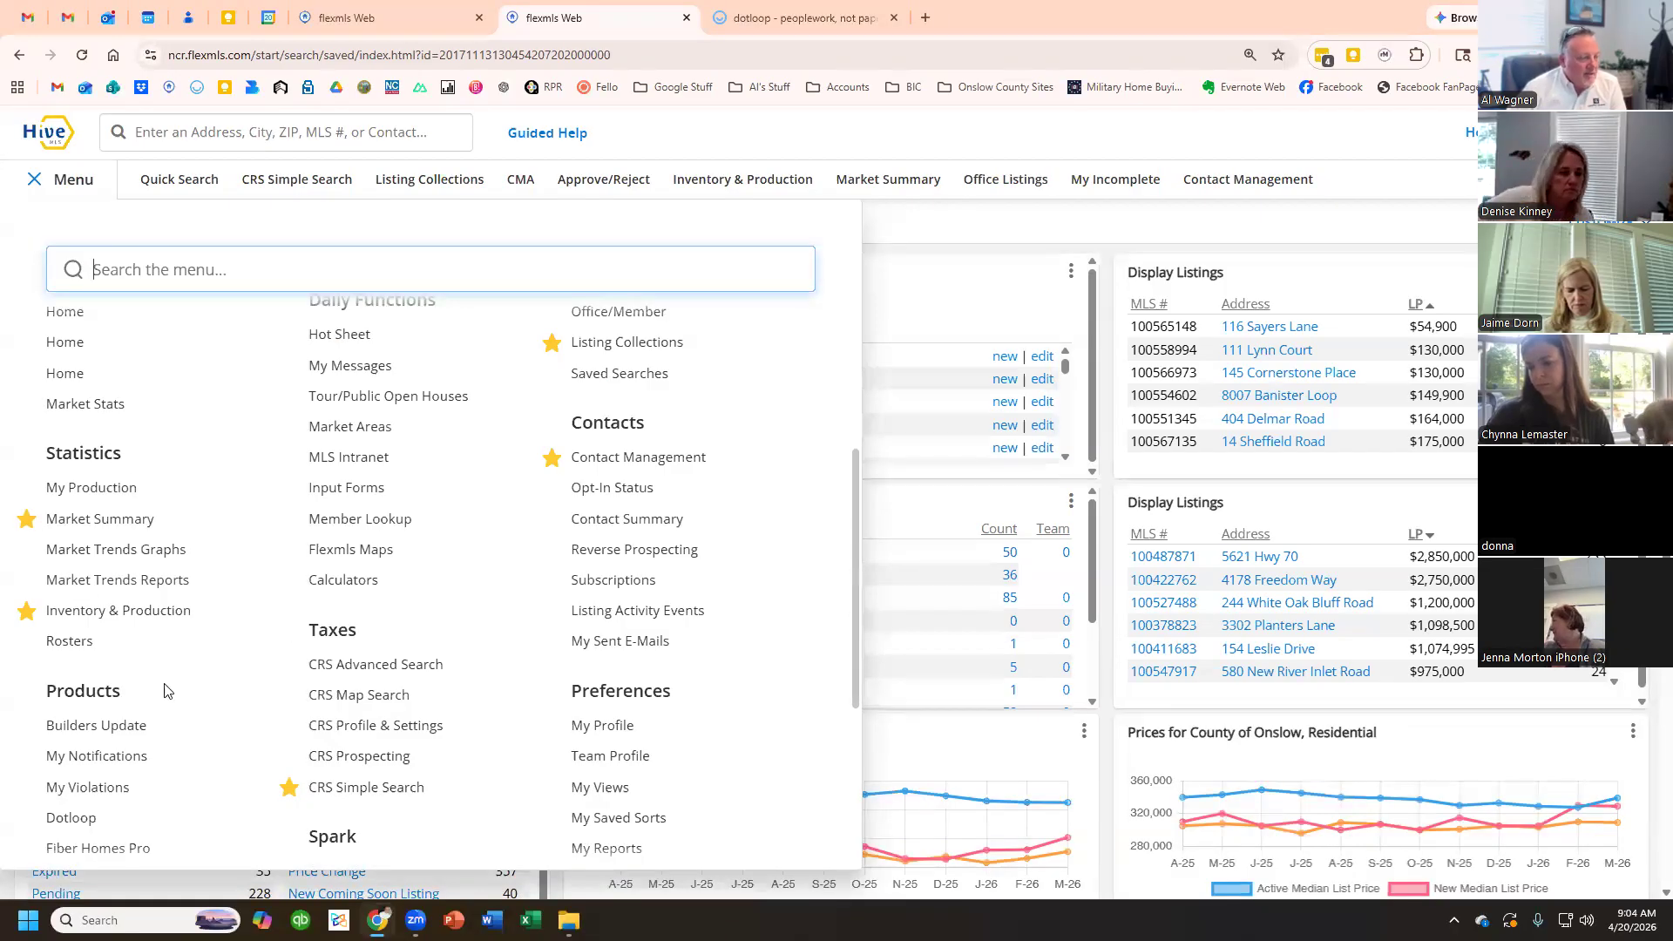
pyautogui.click(90, 488)
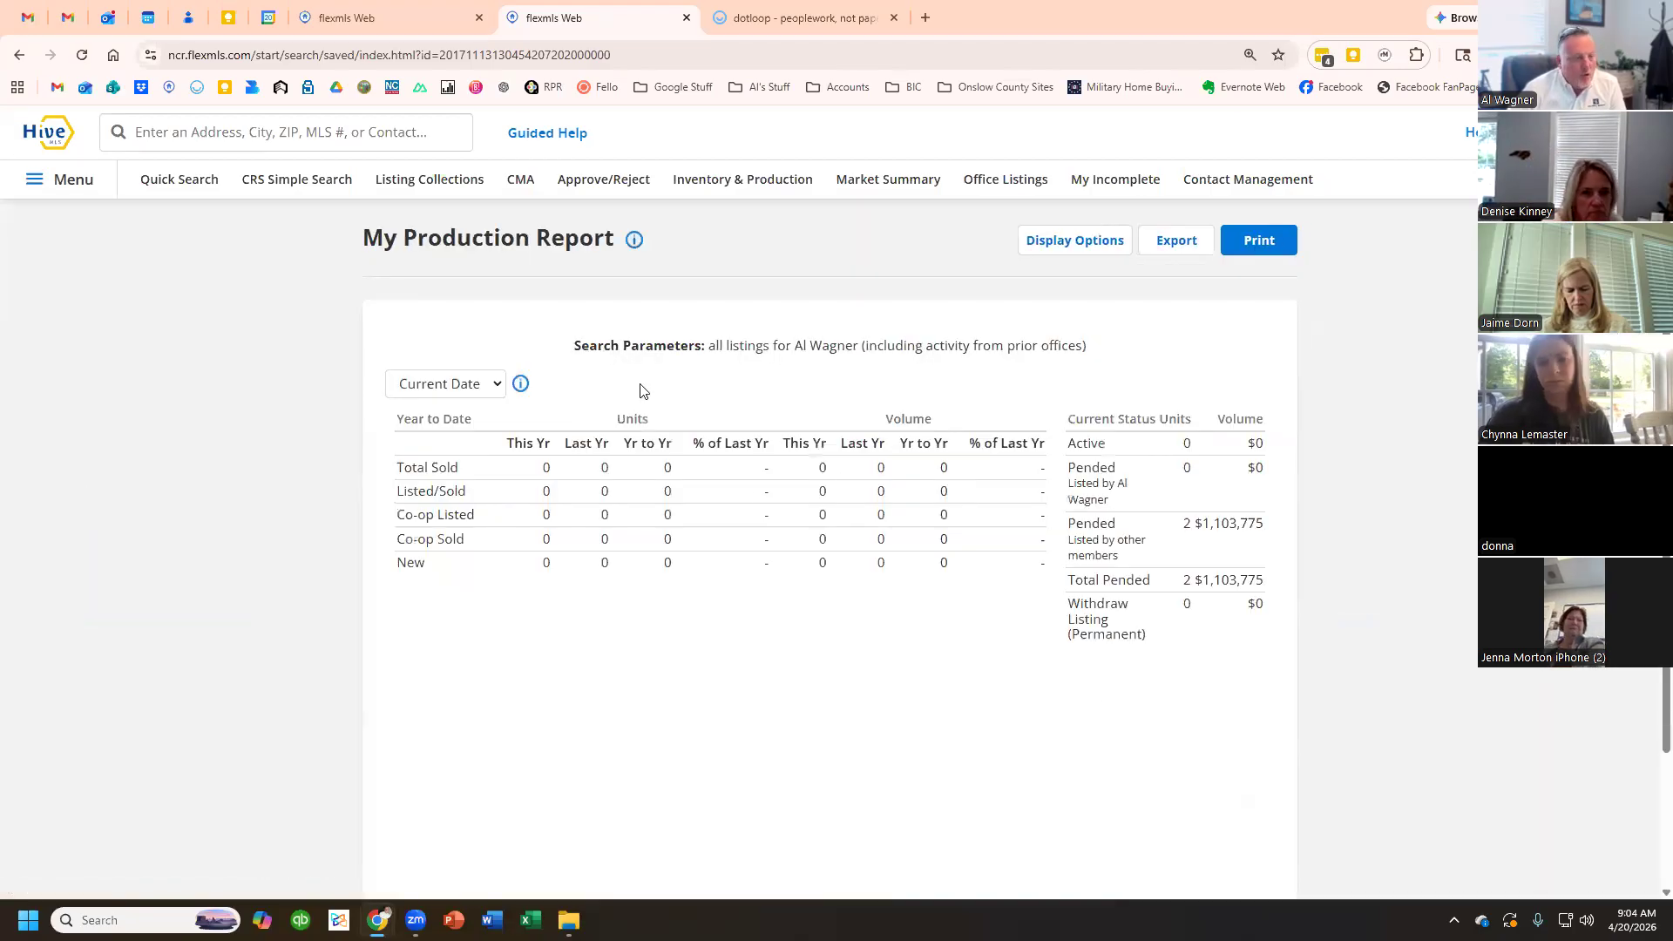
pyautogui.click(496, 386)
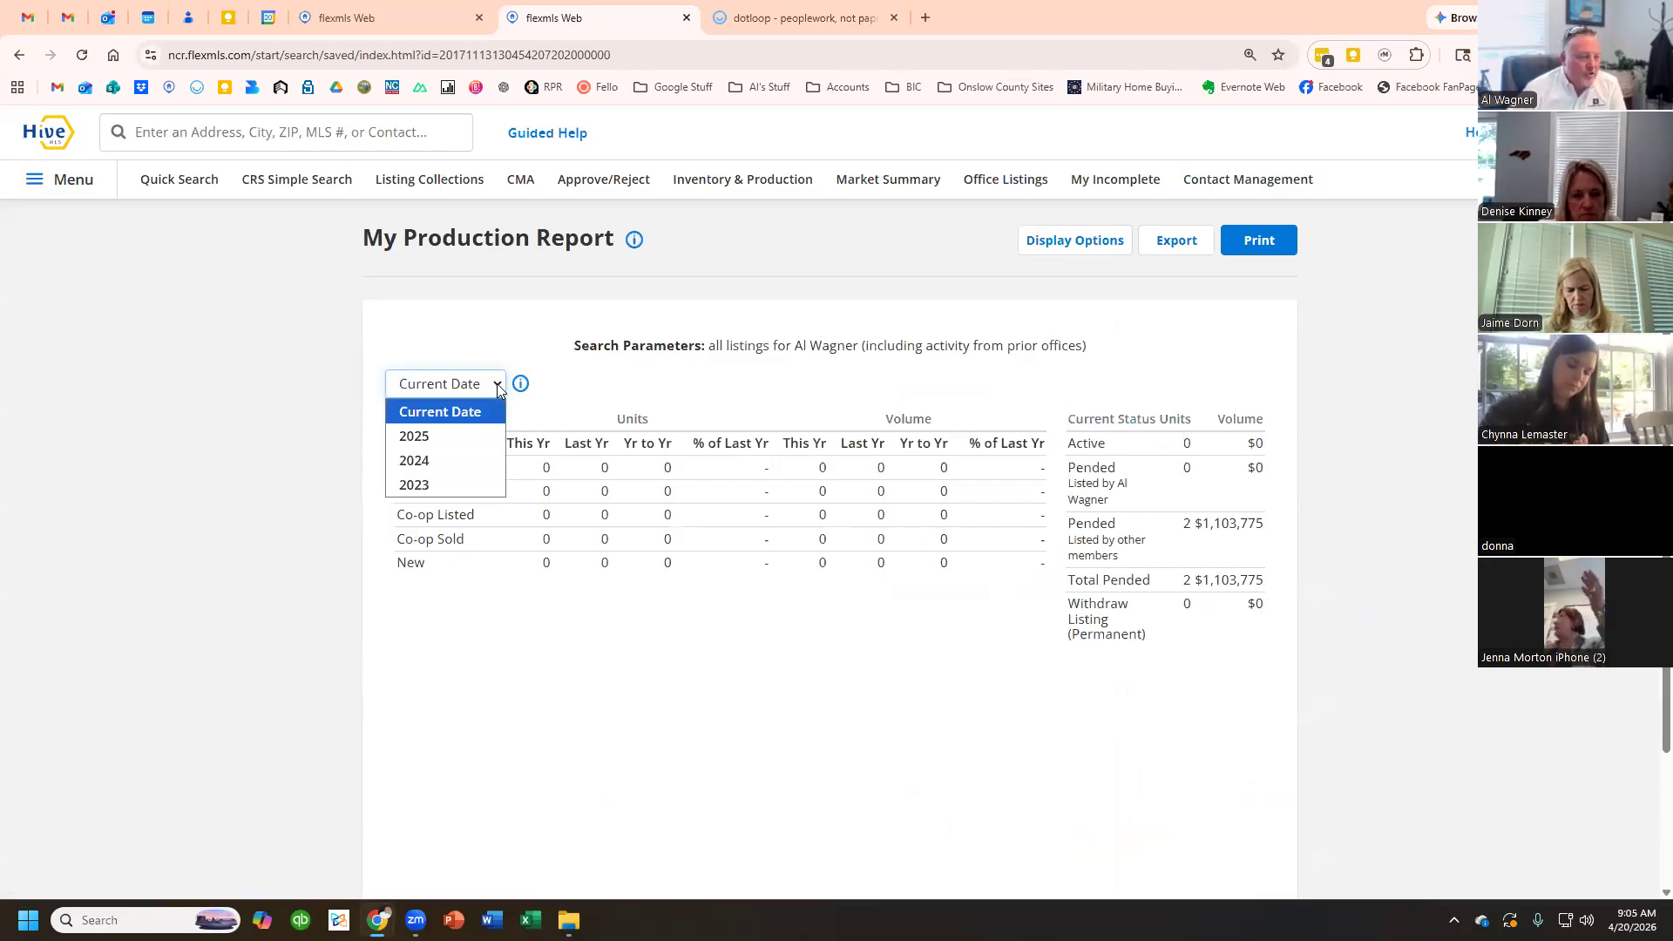
pyautogui.click(457, 477)
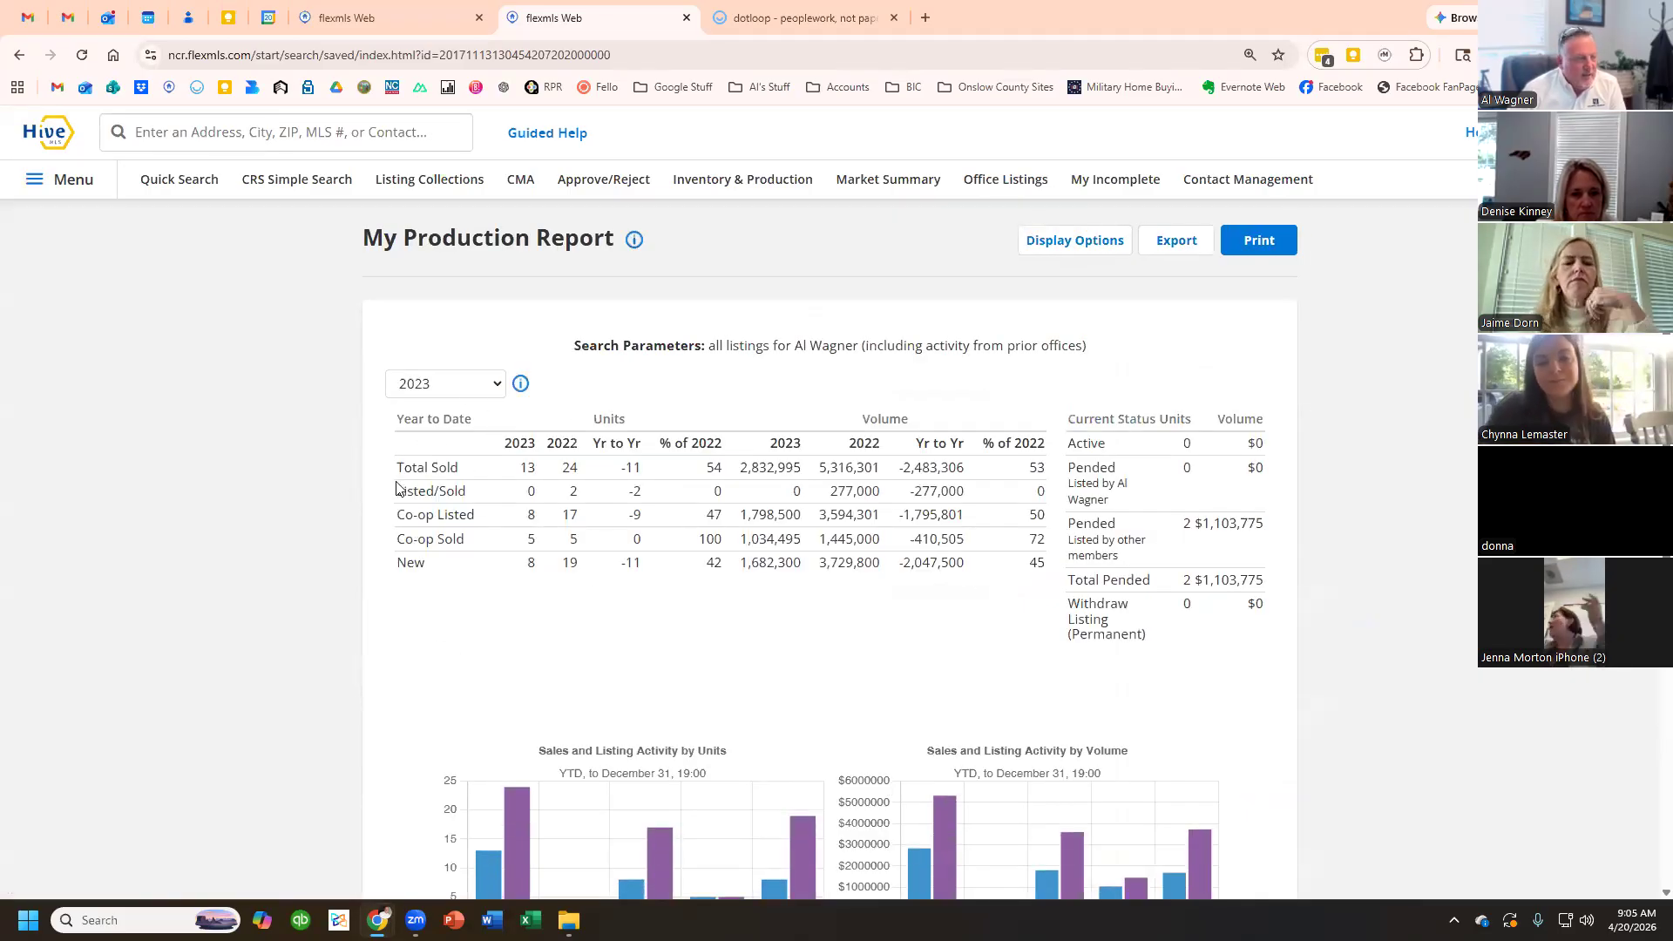
pyautogui.moveTo(520, 479); pyautogui.dragTo(578, 471)
pyautogui.click(526, 473)
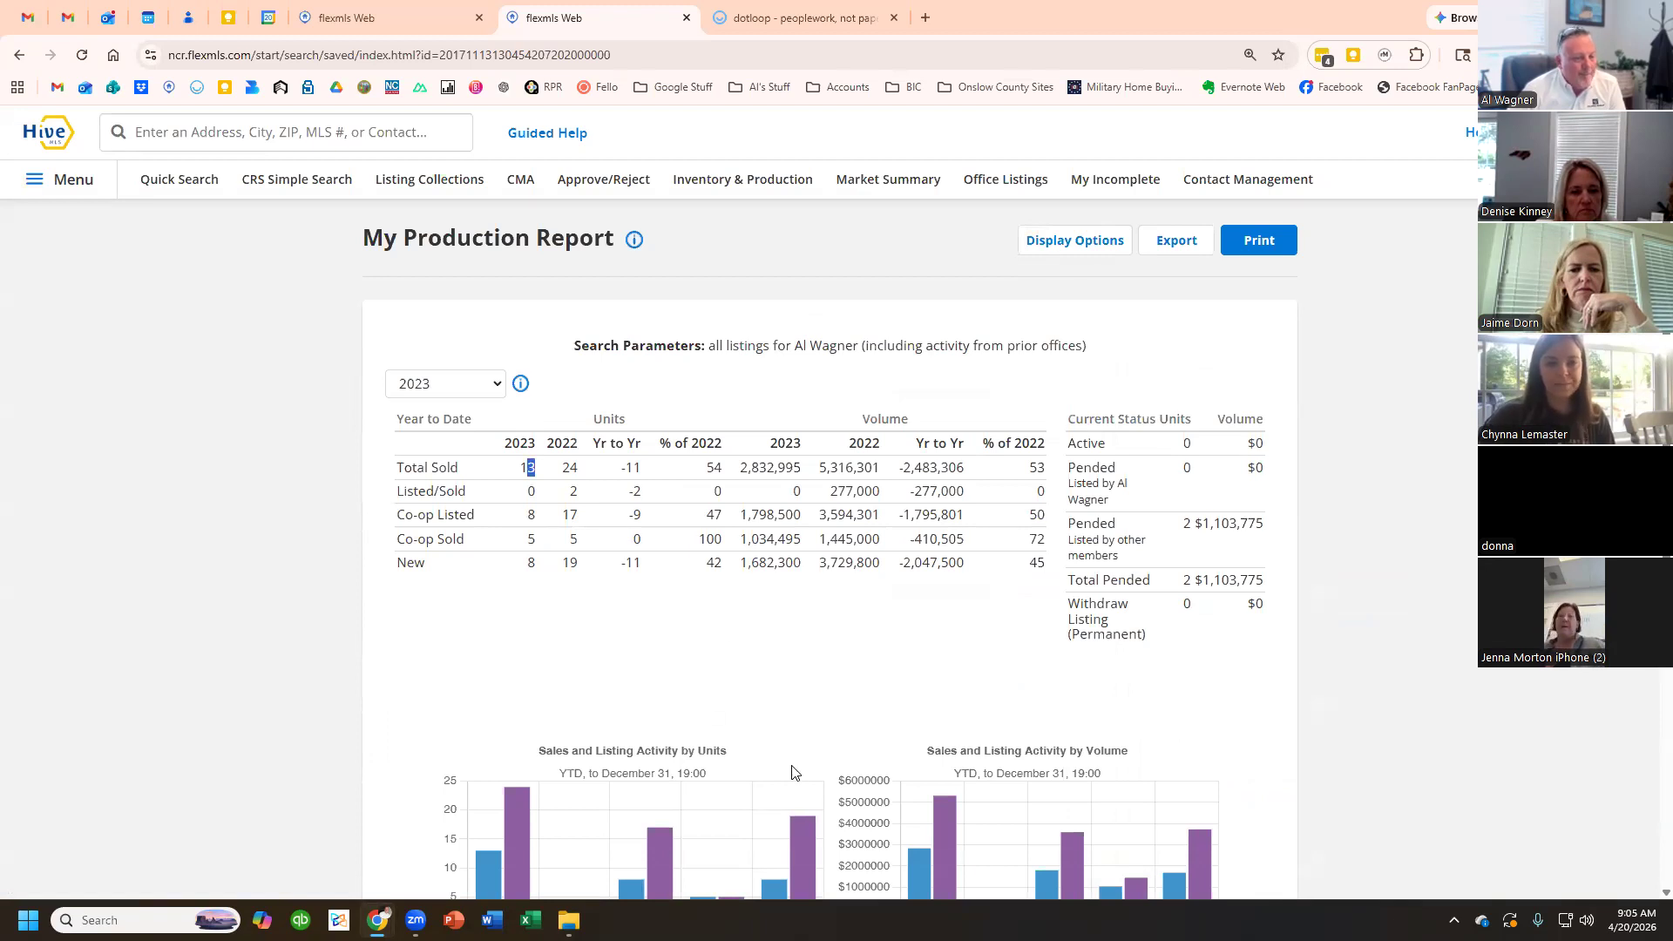
pyautogui.scroll(-3, 875, 678)
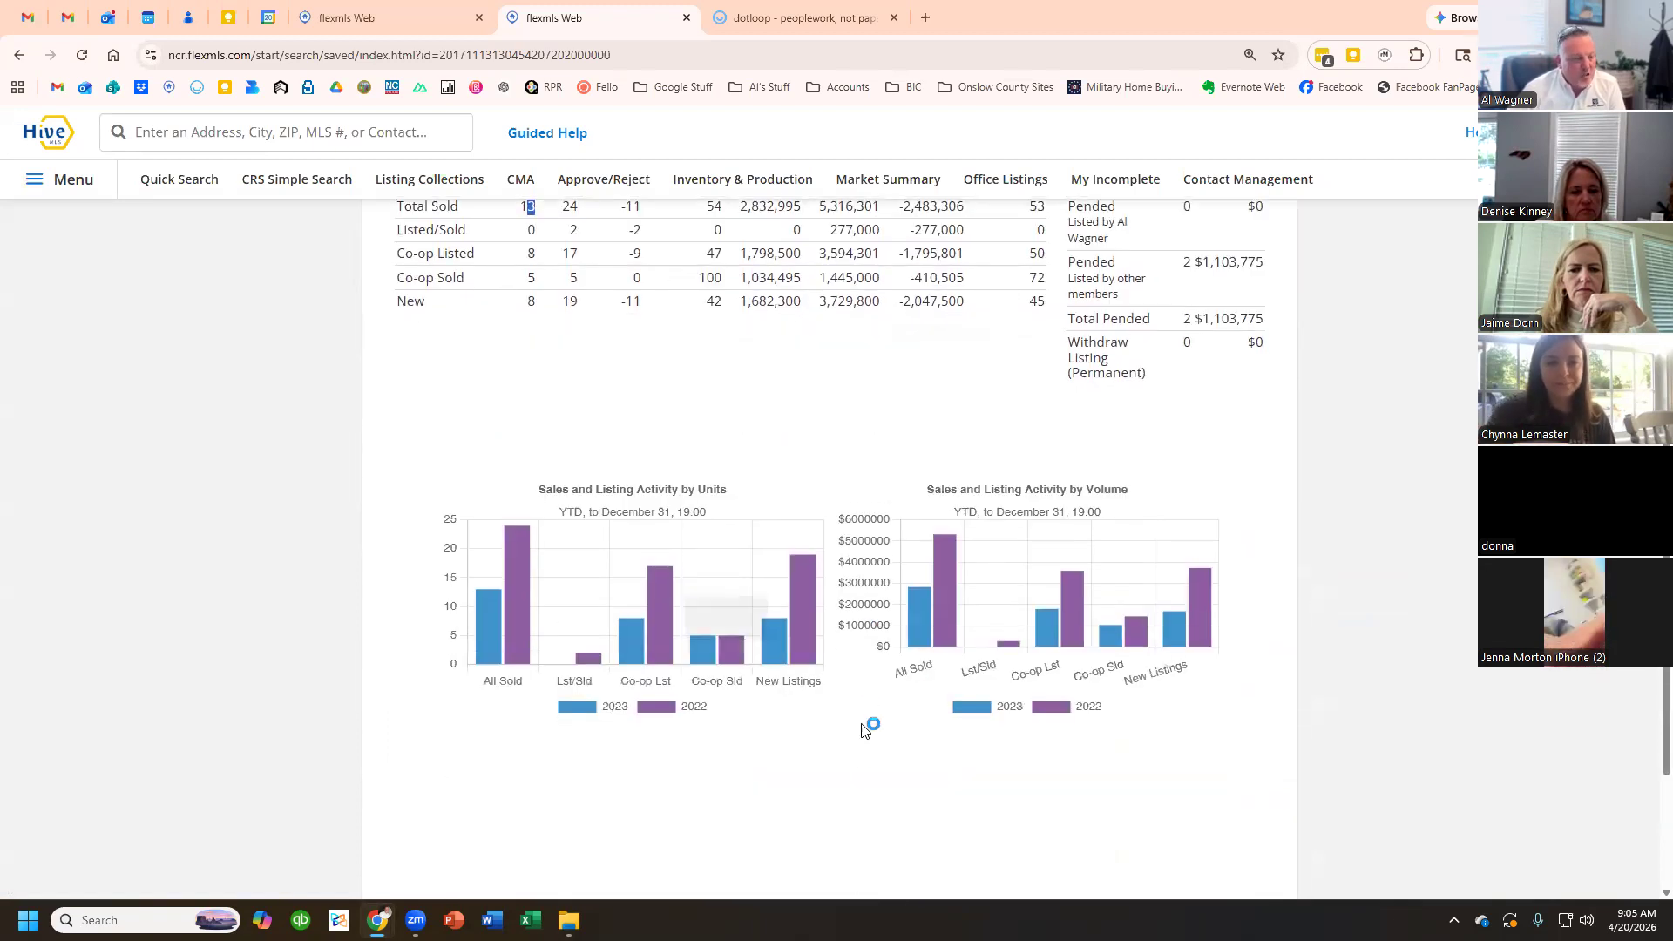
pyautogui.scroll(3, 1123, 757)
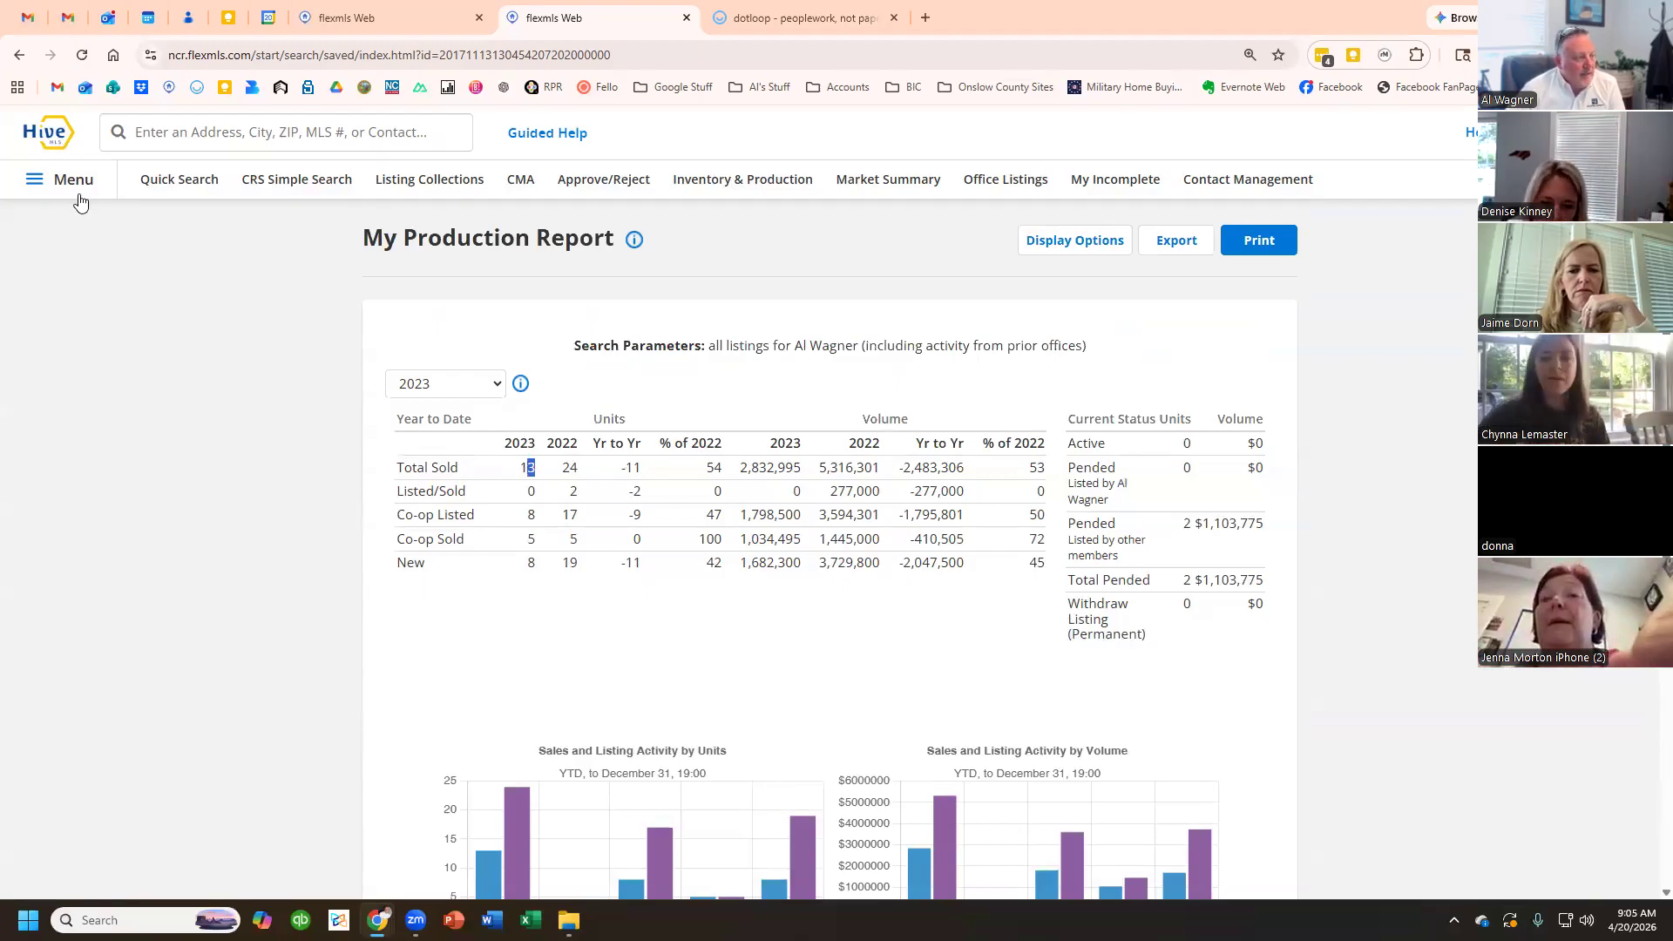
# - Open the Inventory & Production reports and look through the list of available reports
pyautogui.click(43, 178)
pyautogui.scroll(-3, 111, 517)
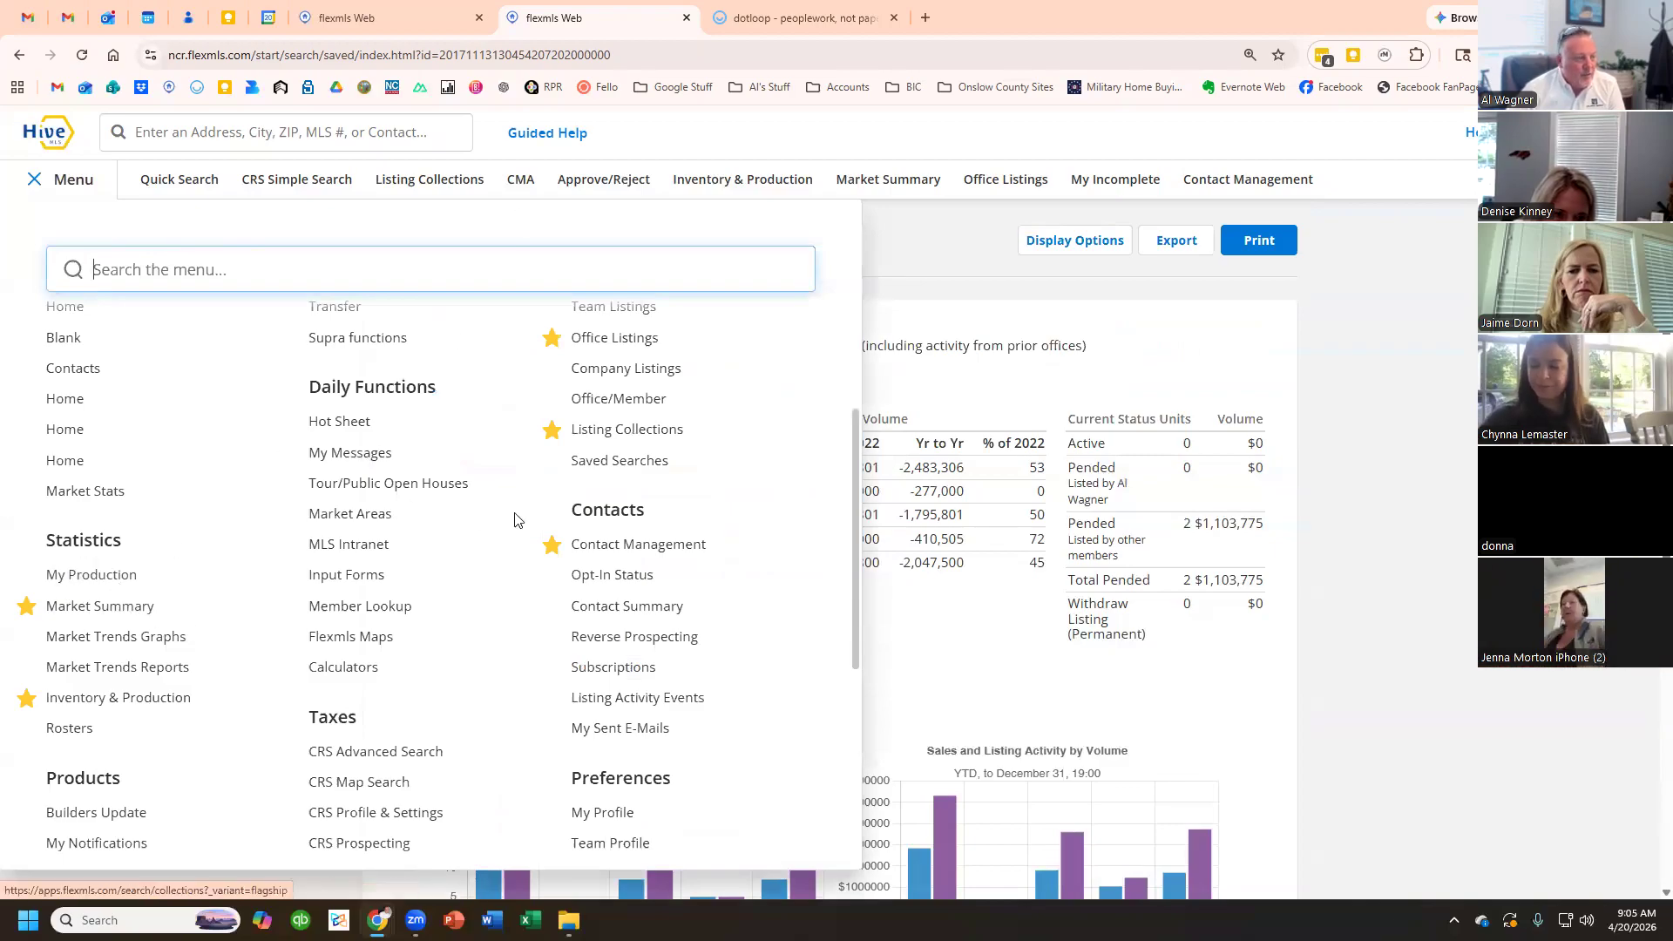
pyautogui.click(1106, 462)
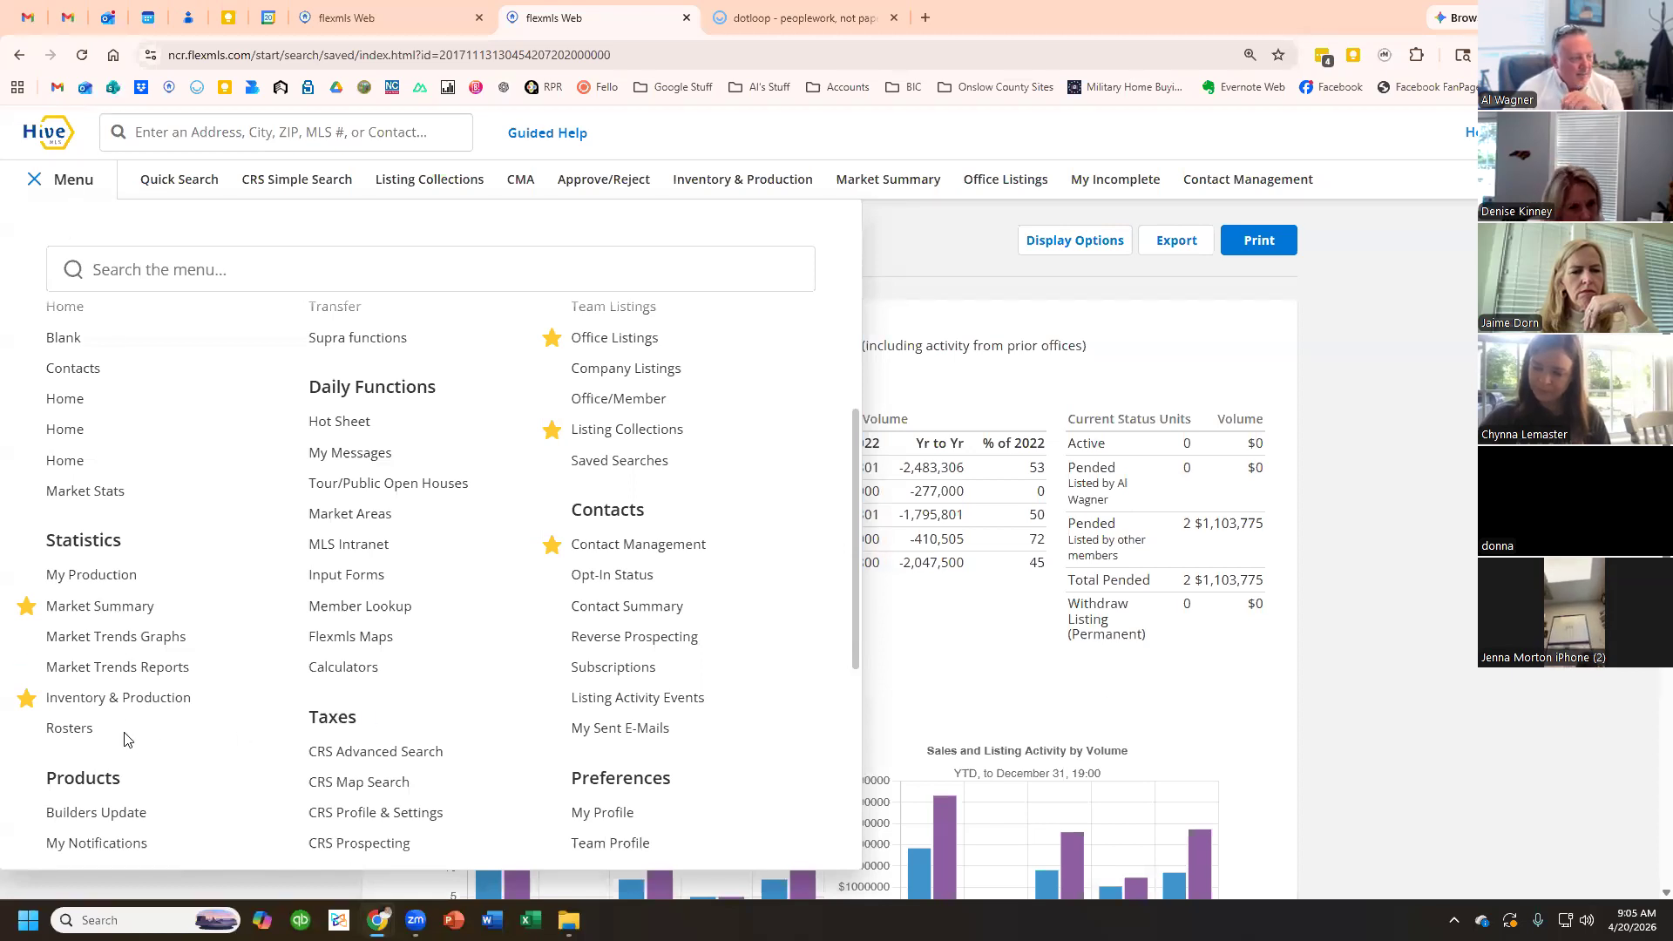
pyautogui.click(59, 183)
pyautogui.click(61, 183)
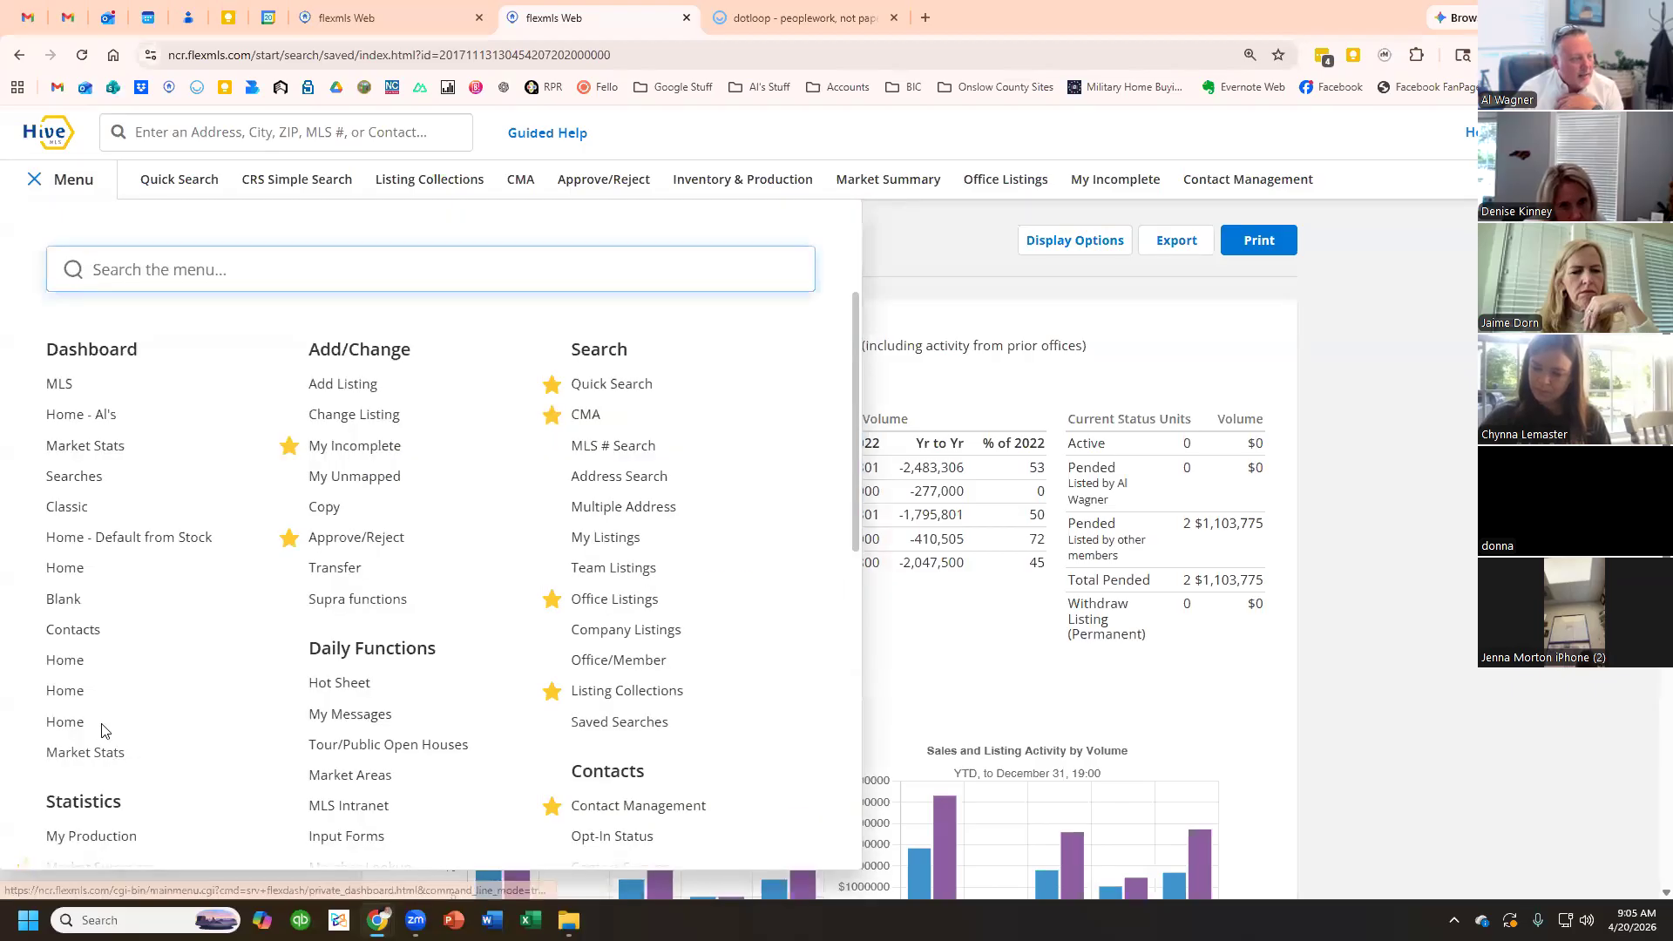
pyautogui.scroll(-2, 111, 738)
pyautogui.scroll(-3, 110, 738)
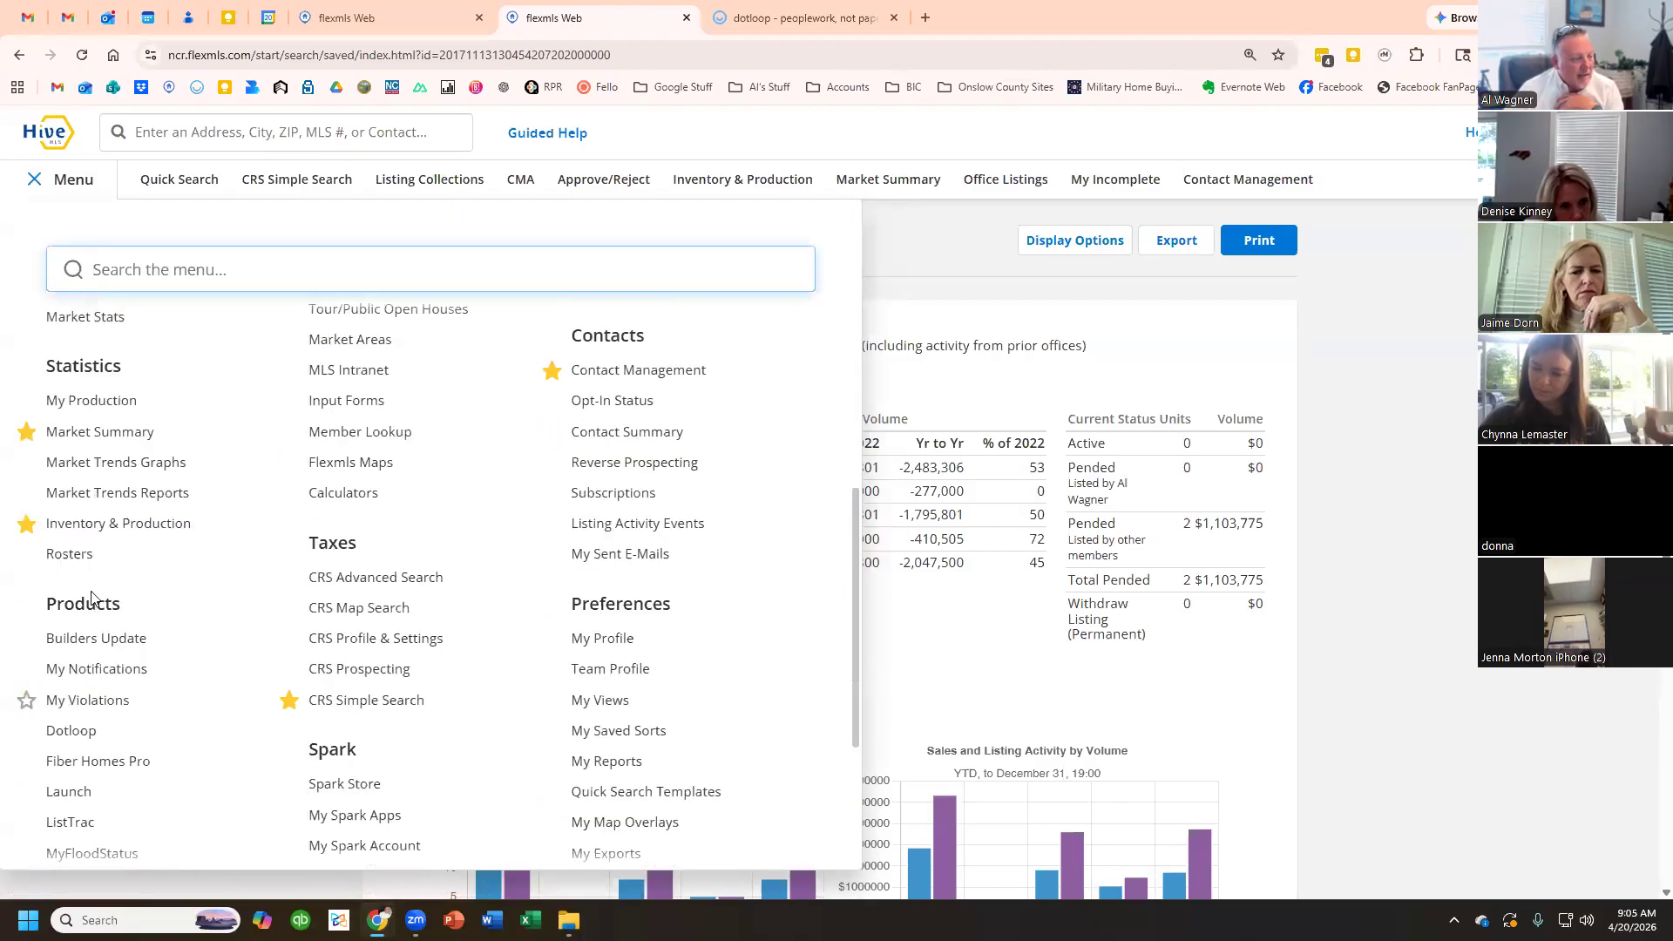
pyautogui.click(88, 527)
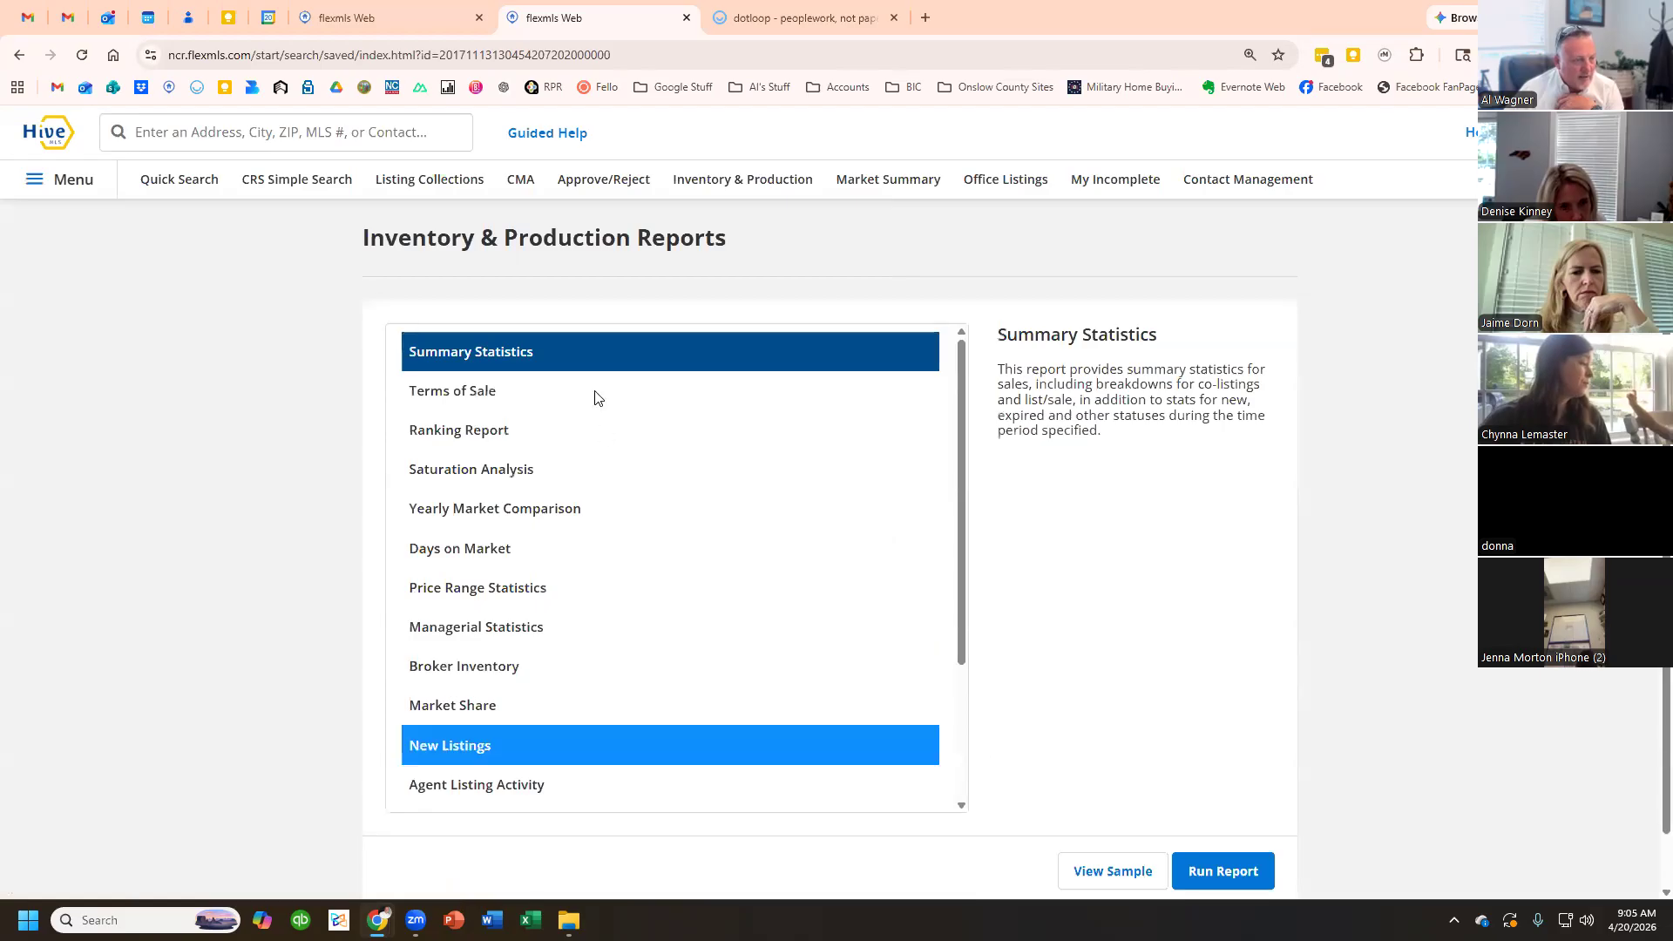
pyautogui.scroll(-3, 695, 745)
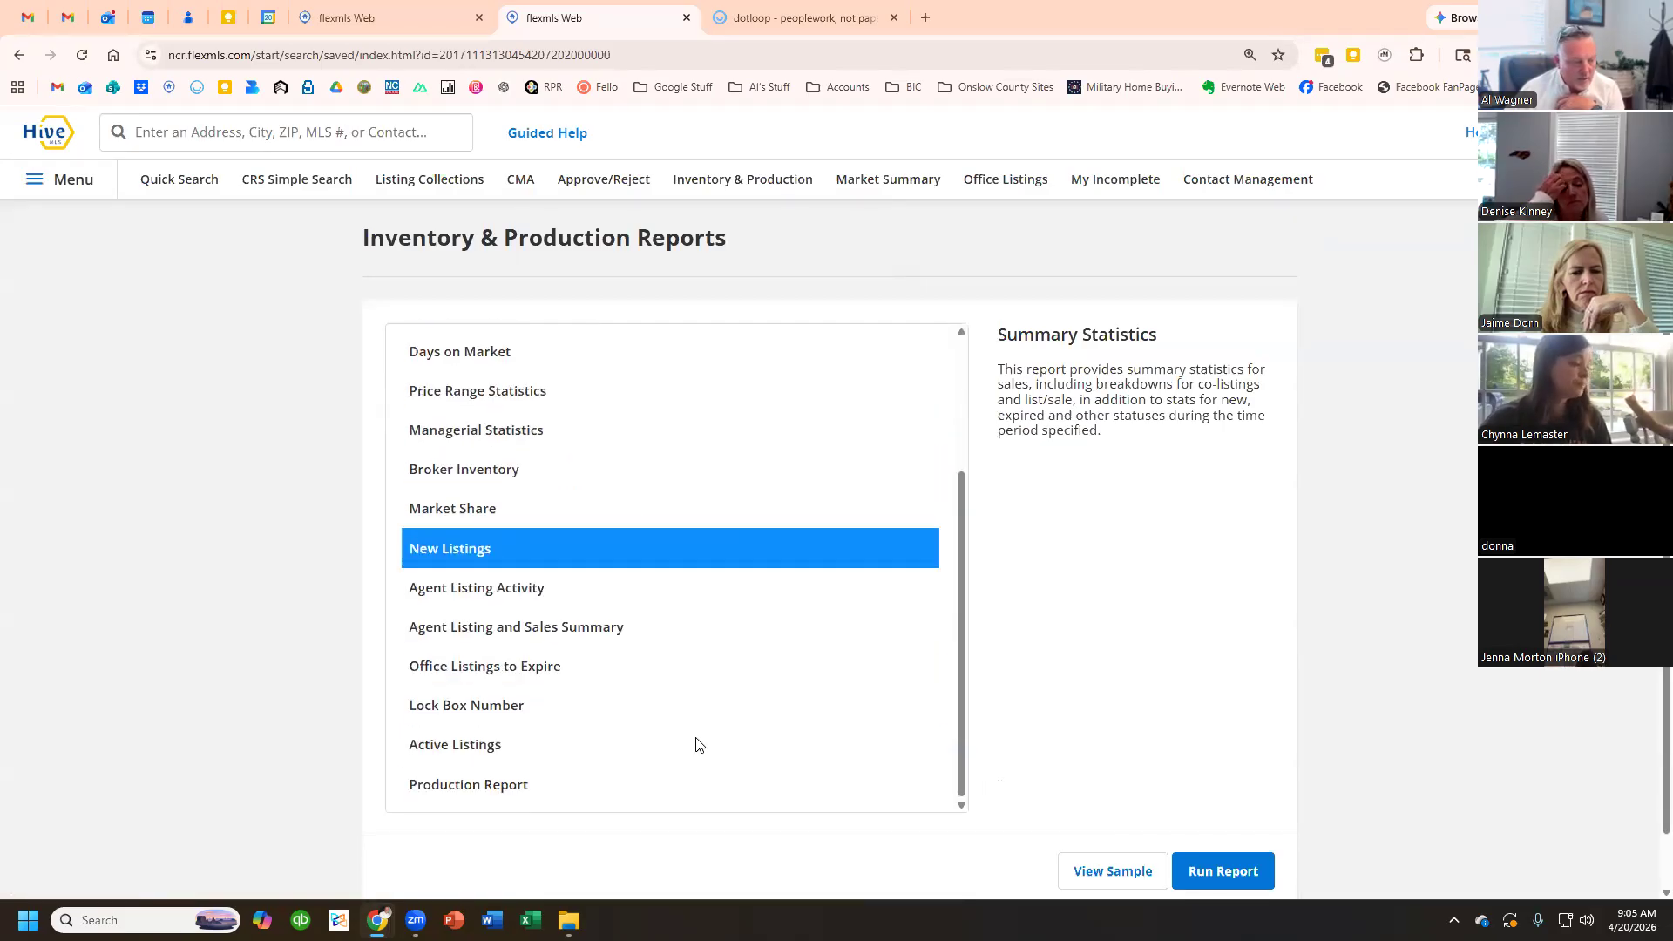
pyautogui.scroll(3, 697, 755)
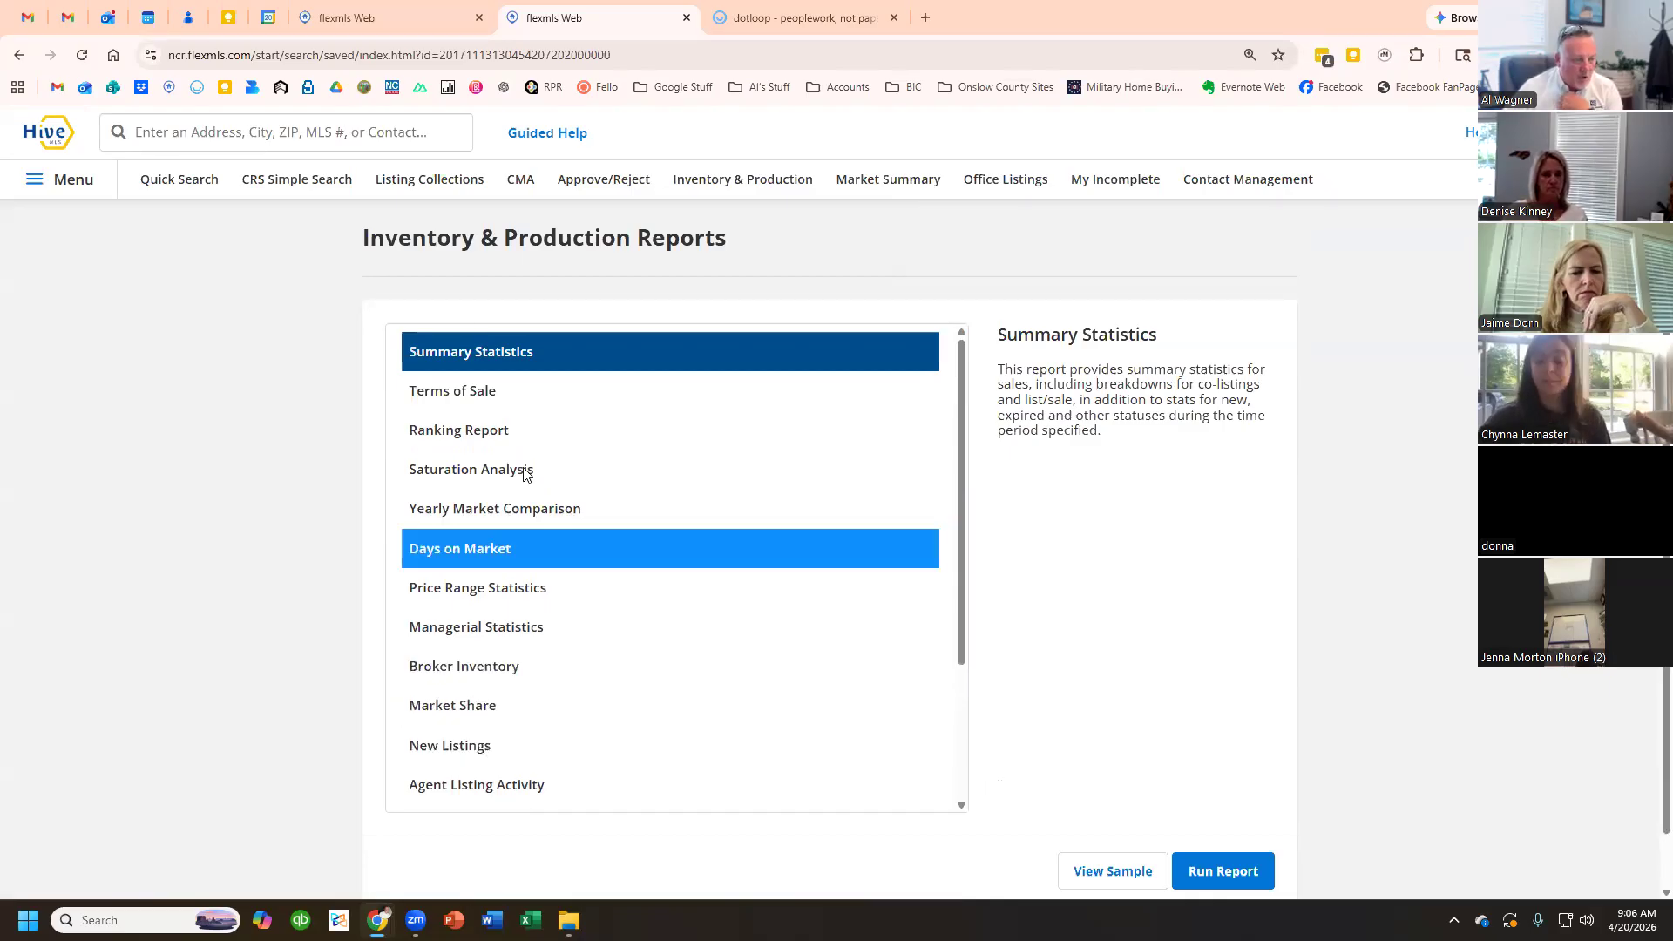
# - Choose the Ranking Report from the Inventory & Production reports and run it
pyautogui.click(489, 386)
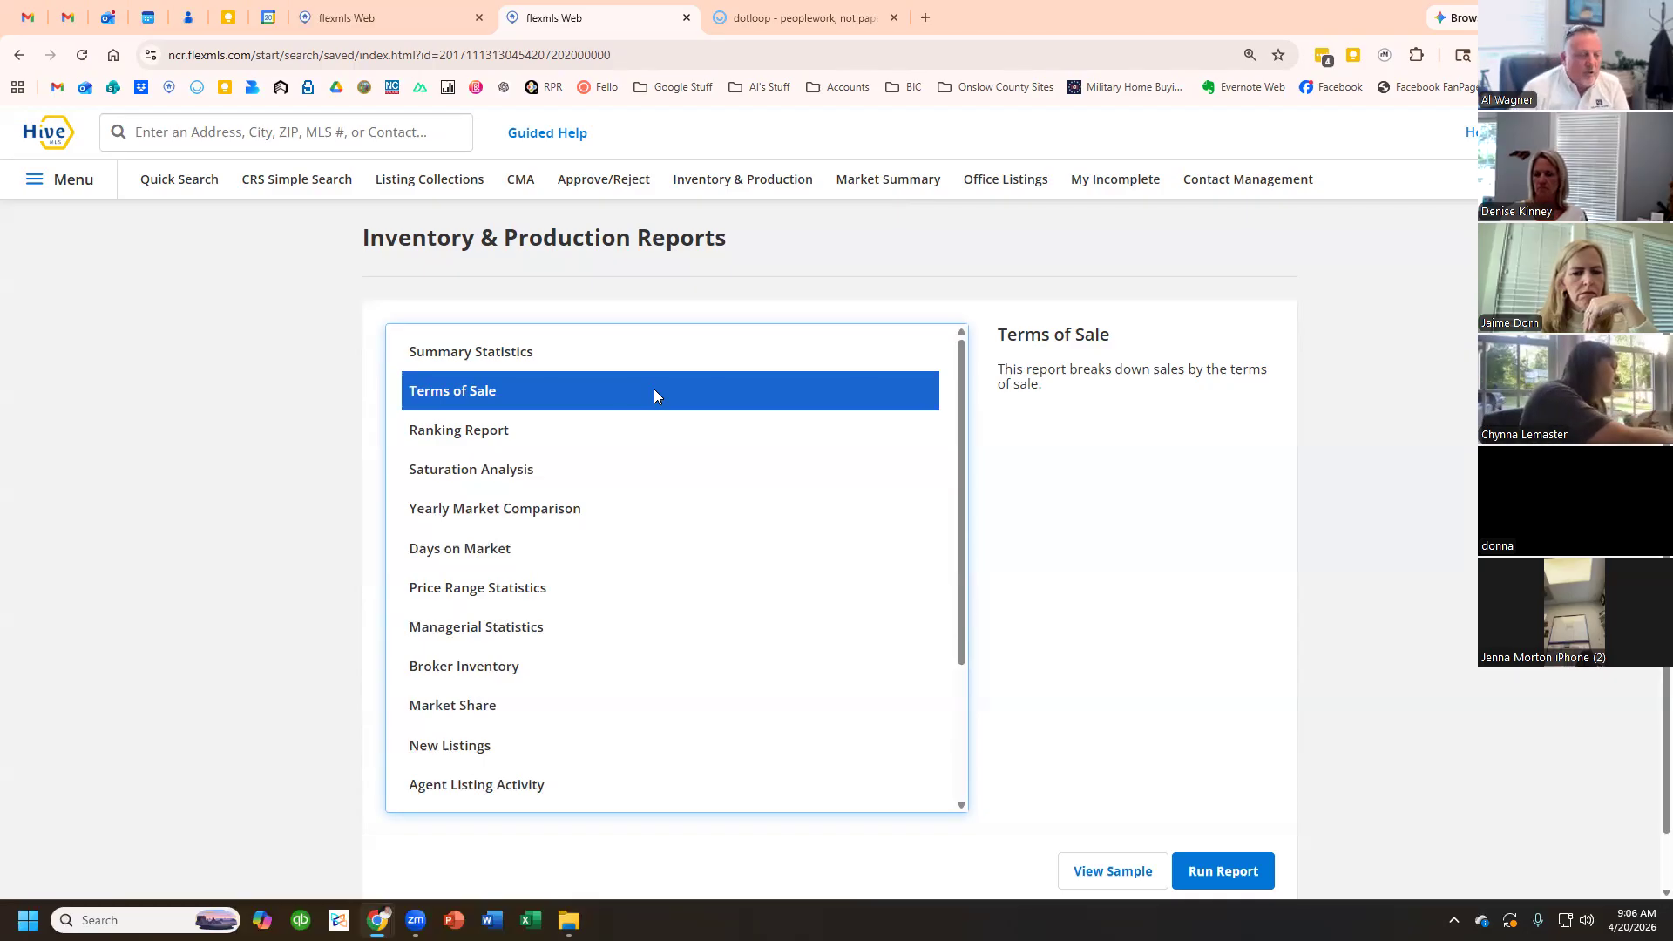
pyautogui.click(511, 431)
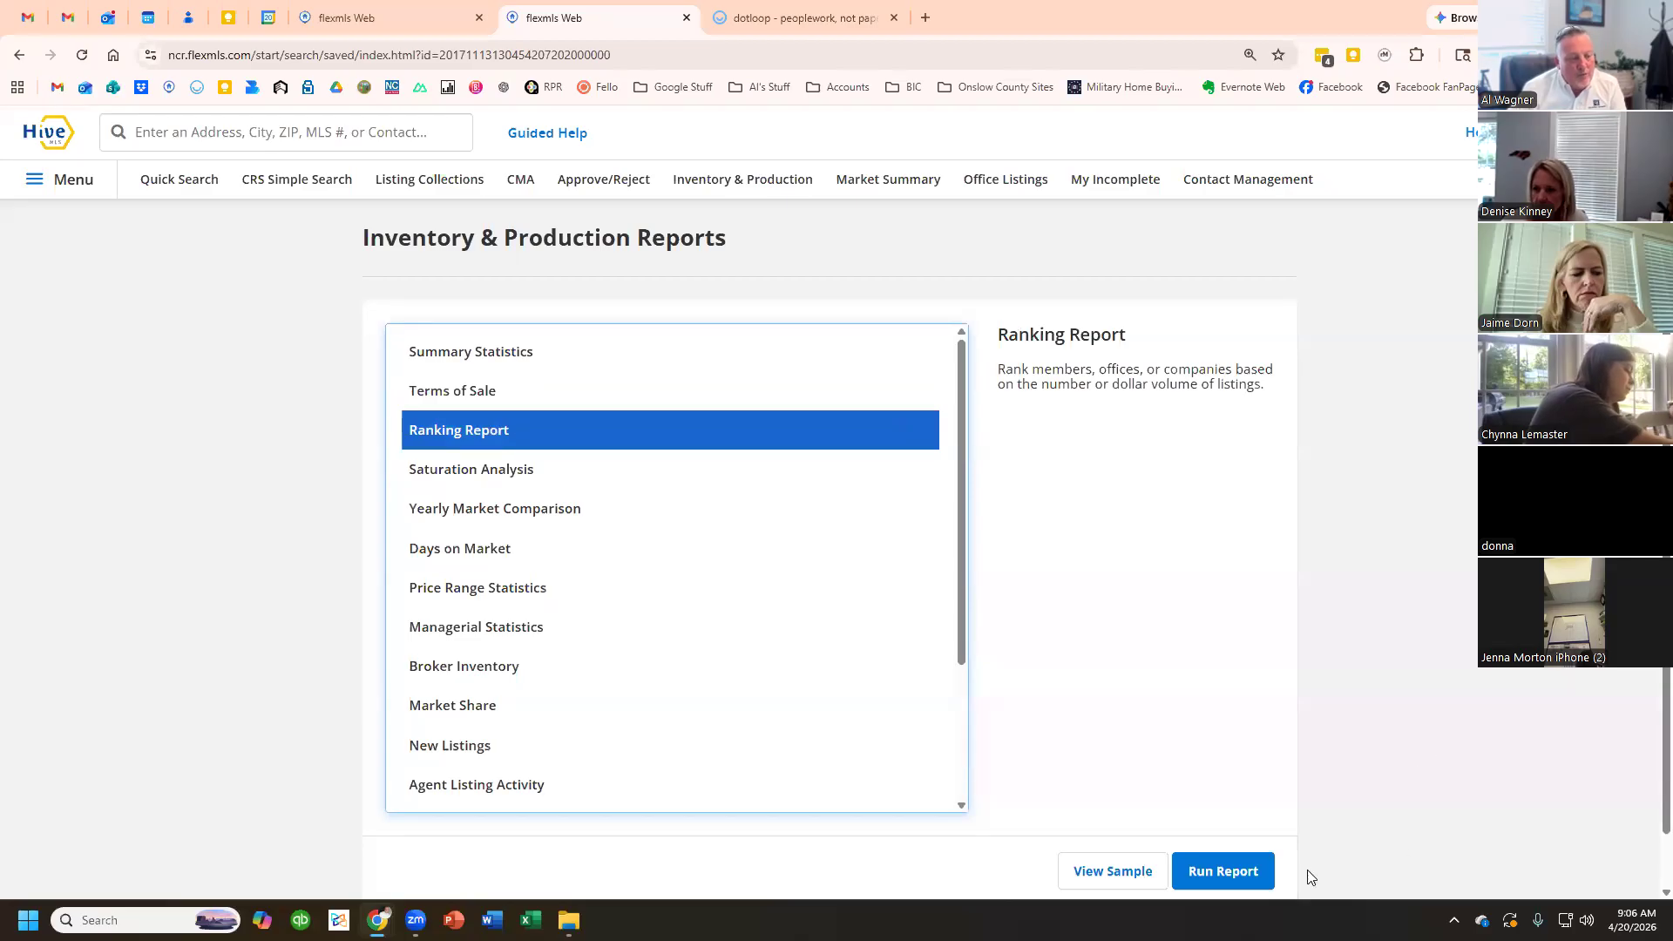
pyautogui.click(1244, 872)
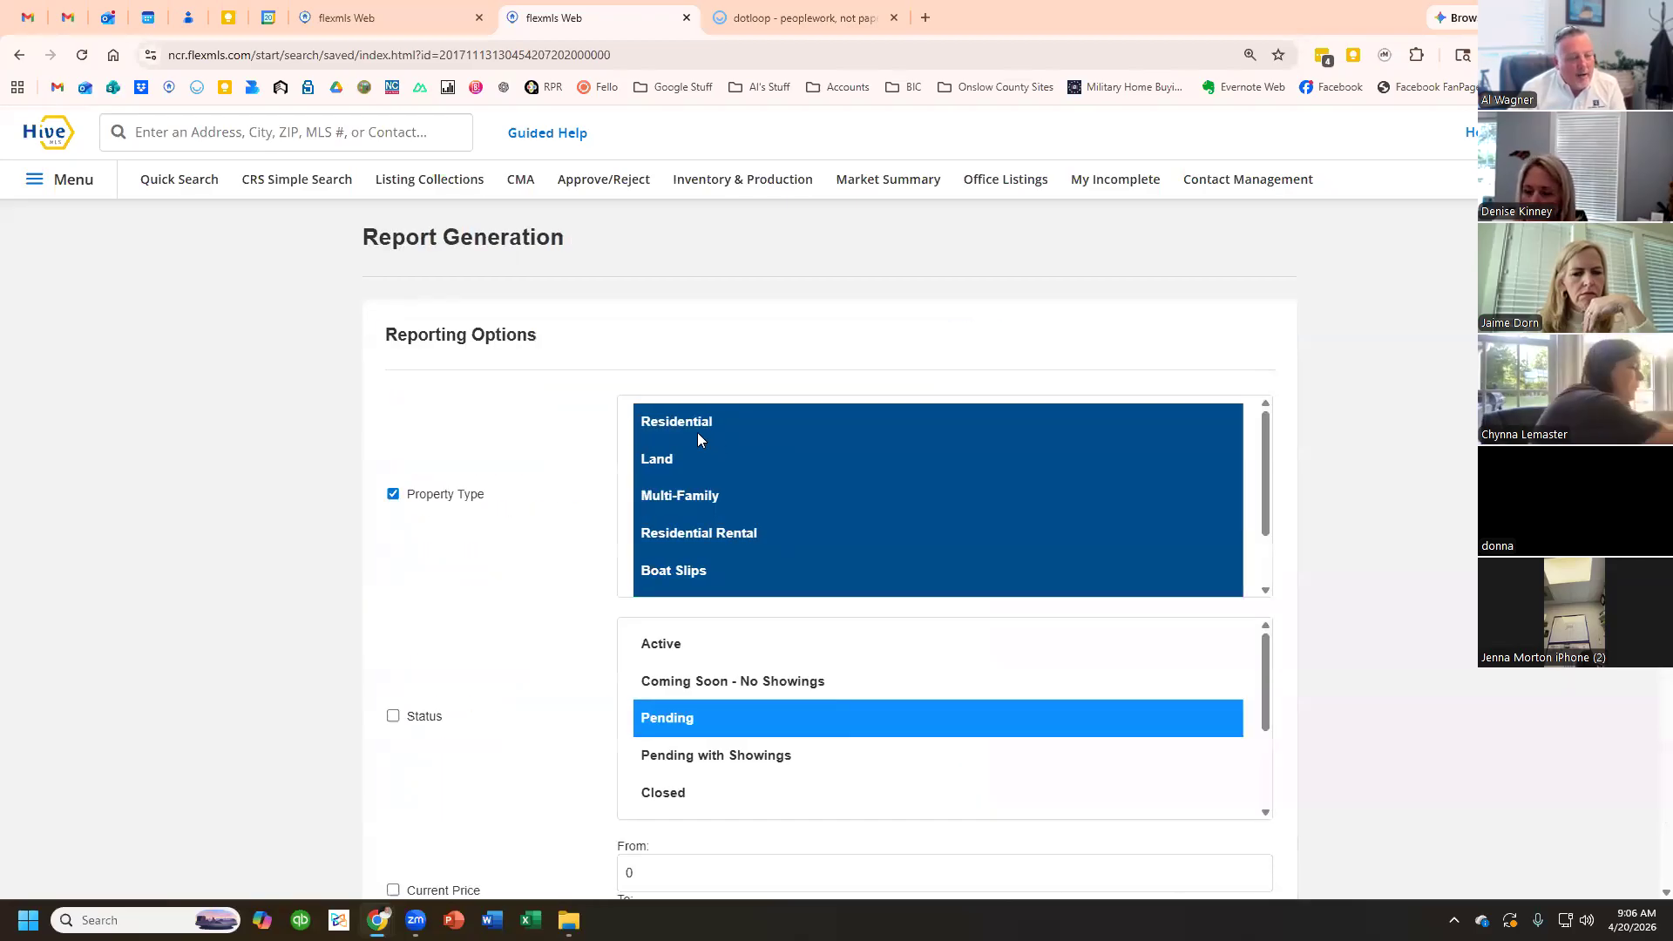
# - Review the Ranking Report's filter options and set its association to Jacksonville Board of Realtors
pyautogui.scroll(-5, 534, 479)
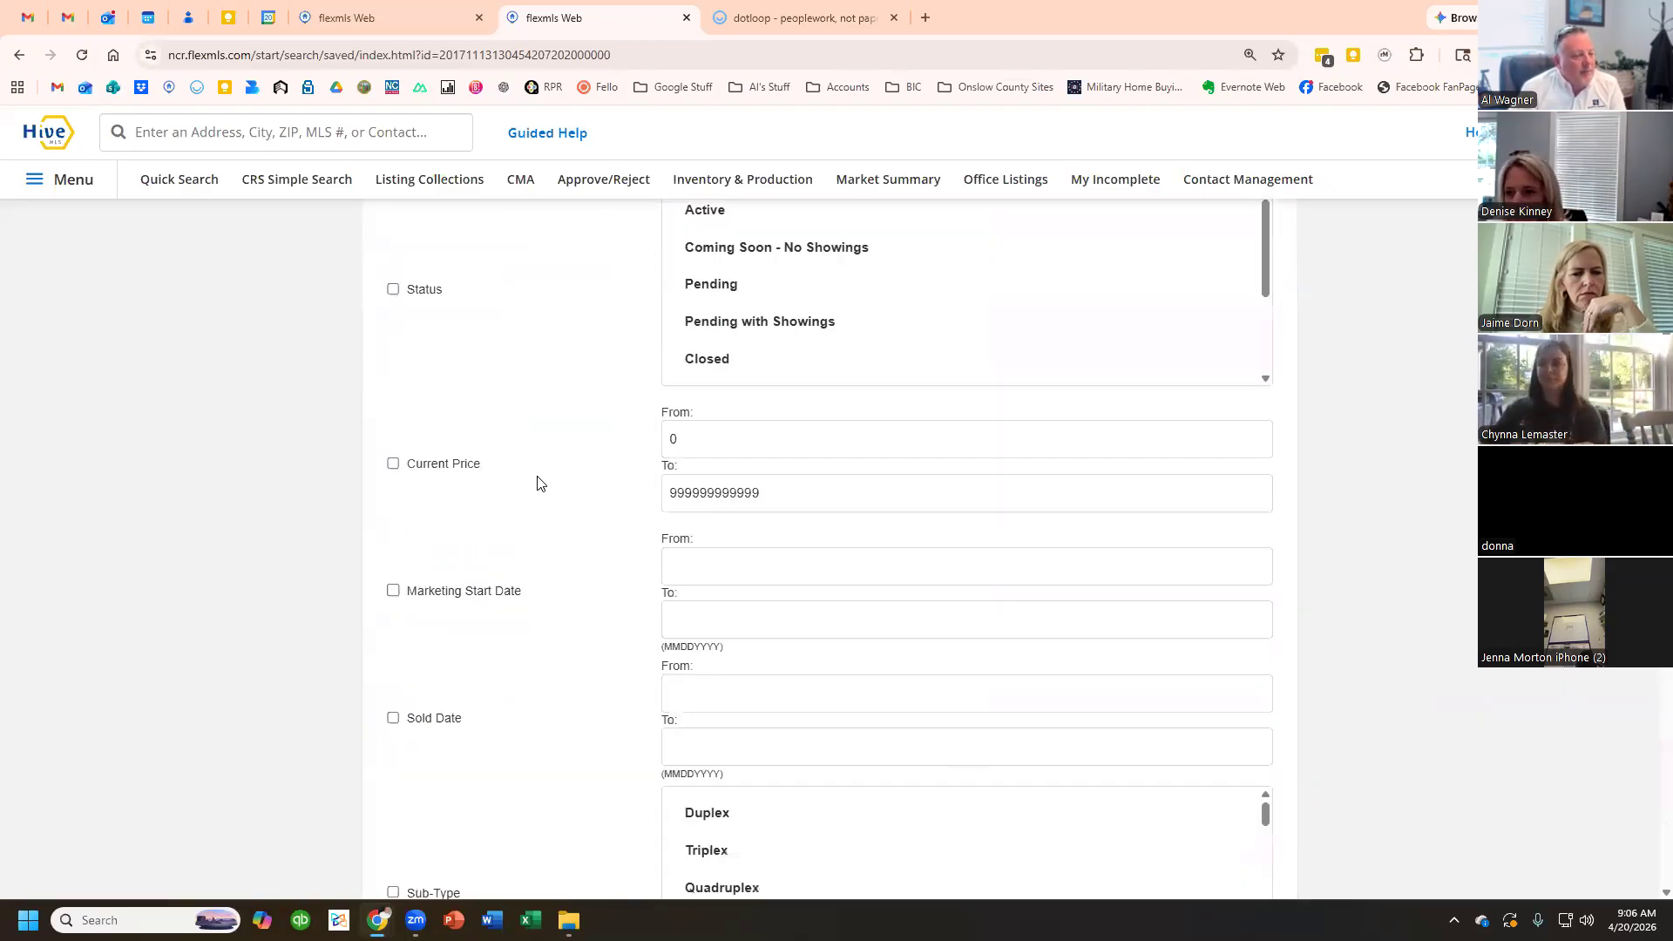
pyautogui.scroll(-5, 536, 482)
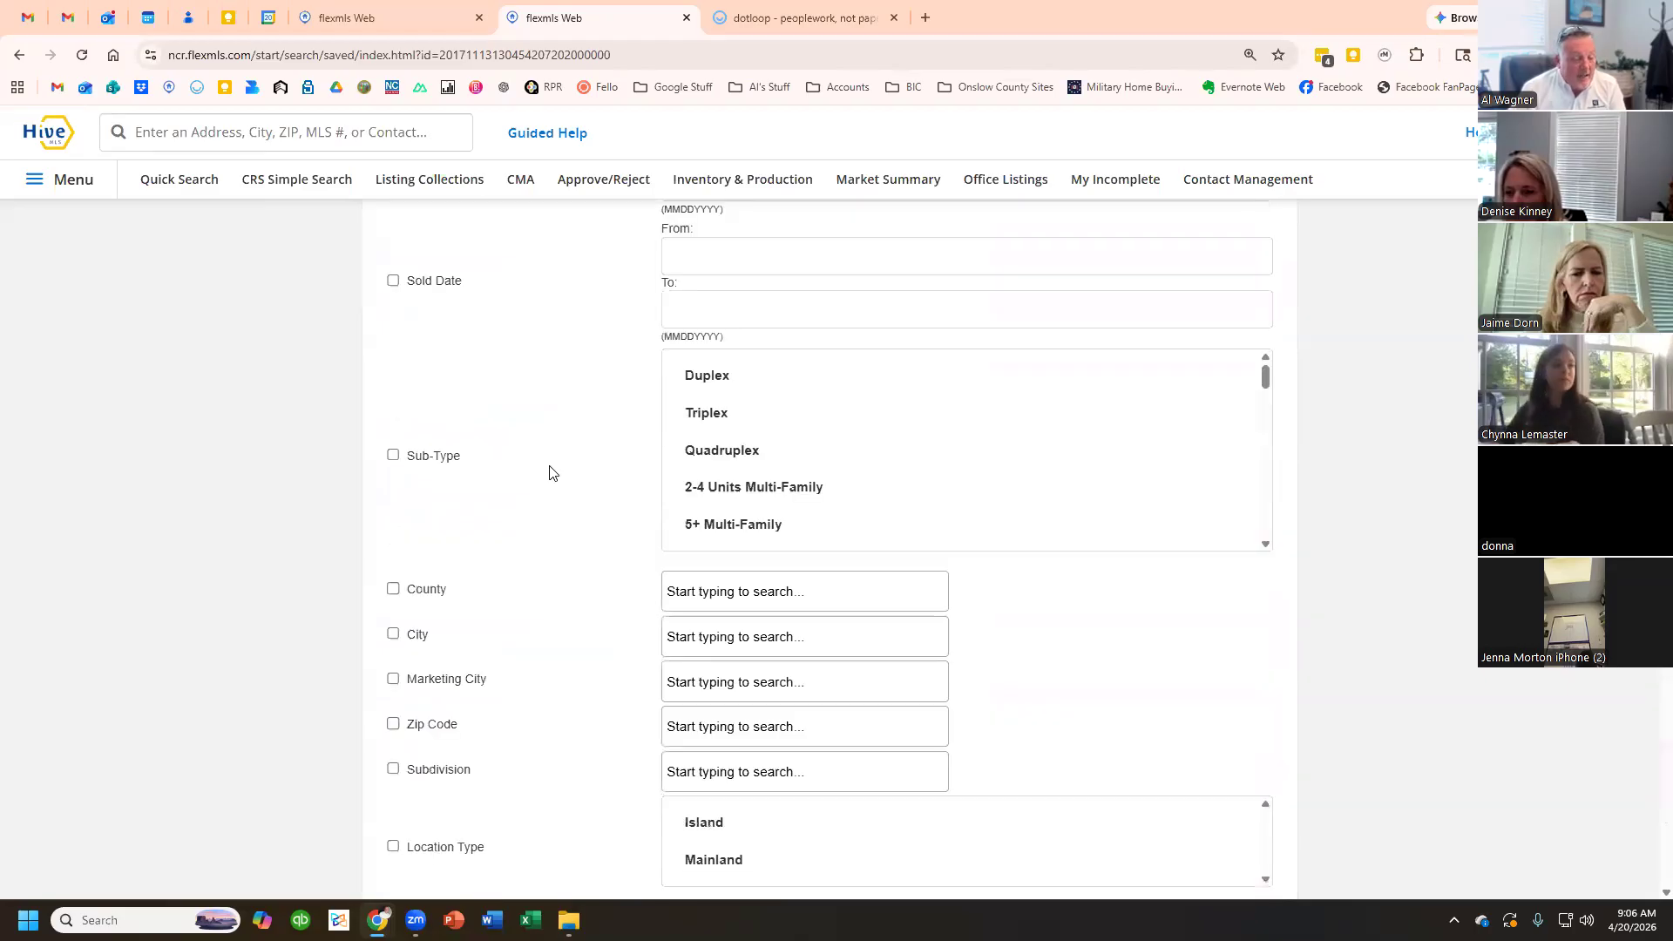
pyautogui.scroll(-6, 562, 466)
pyautogui.scroll(-11, 609, 417)
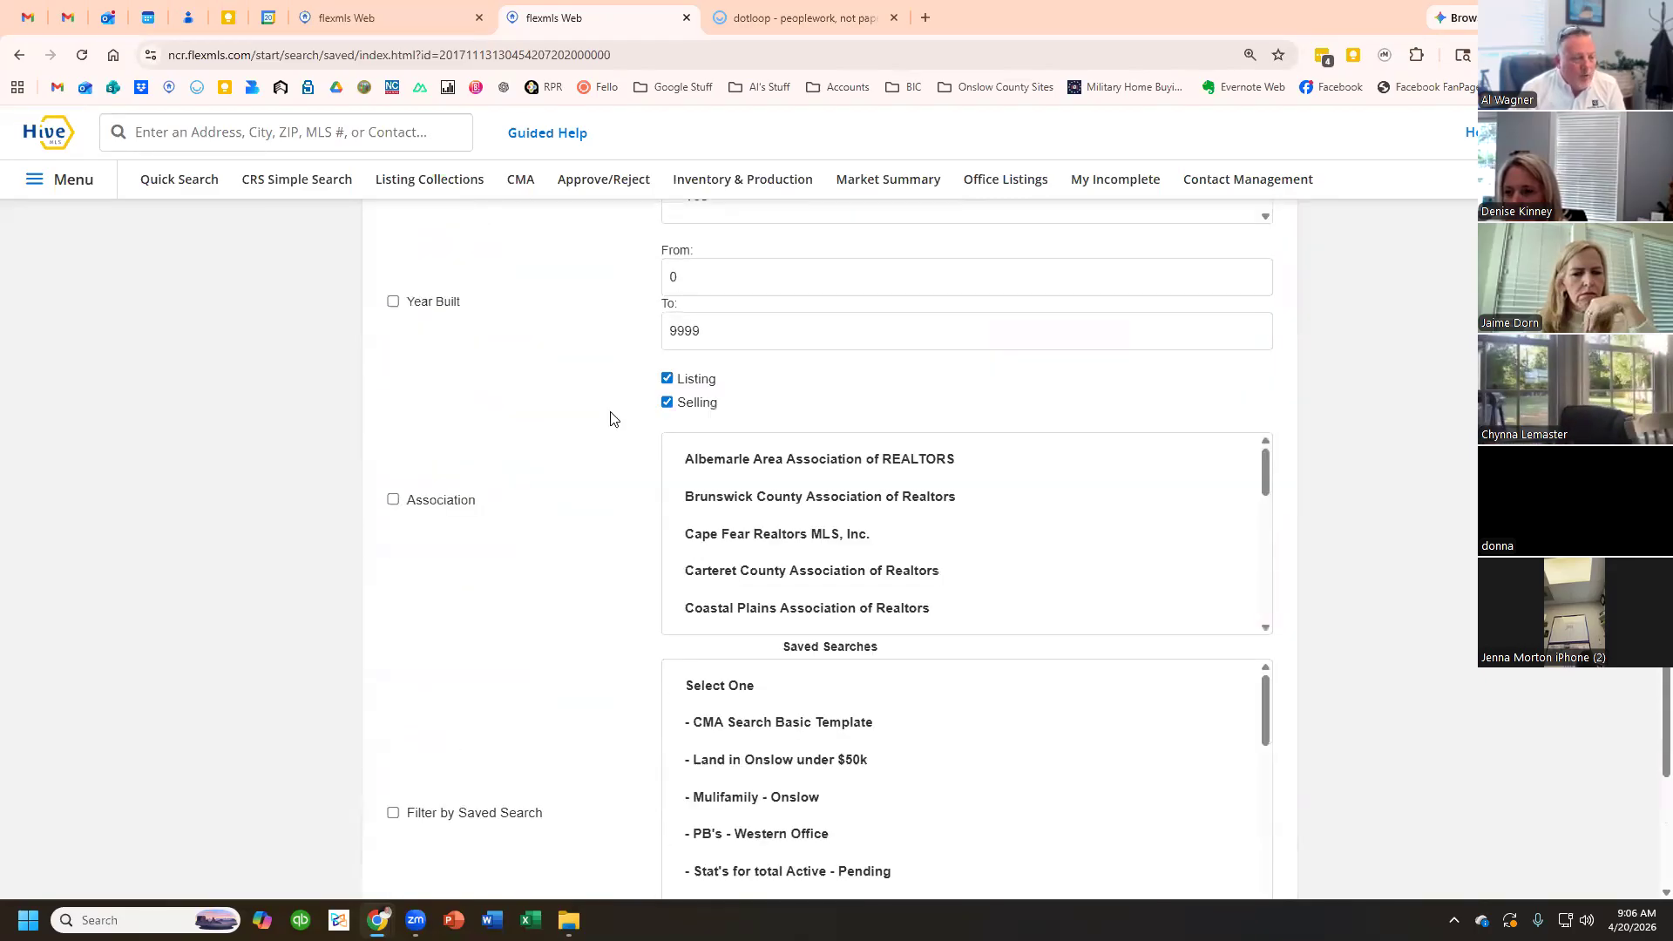
pyautogui.scroll(-5, 609, 413)
pyautogui.scroll(1, 608, 411)
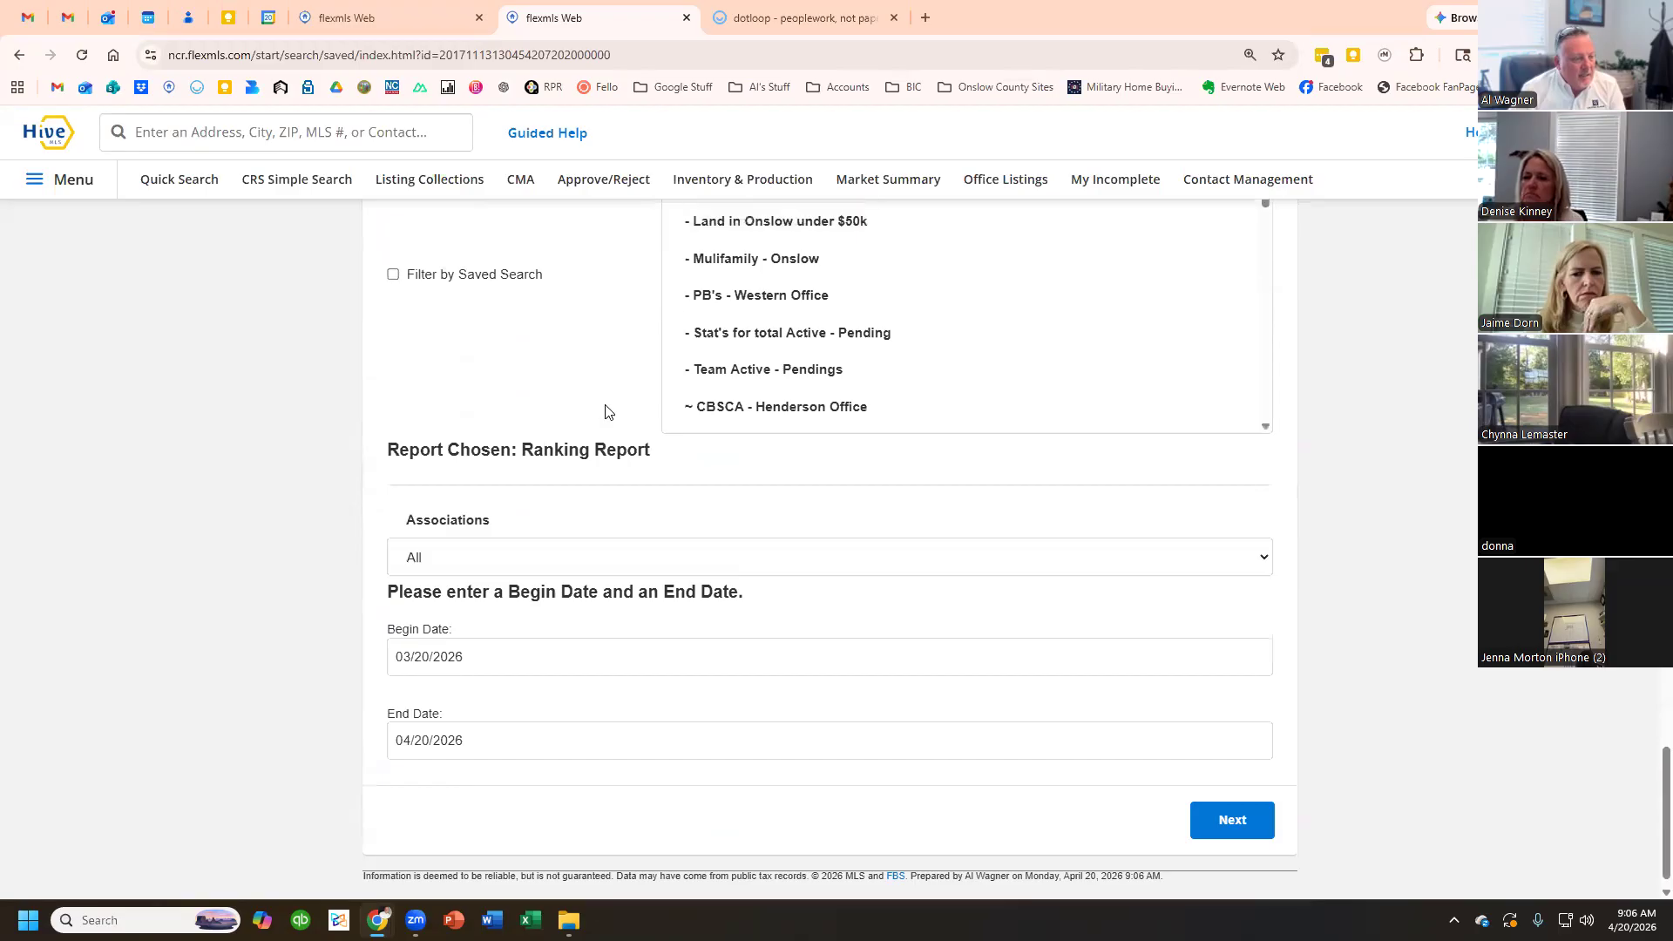
pyautogui.click(514, 622)
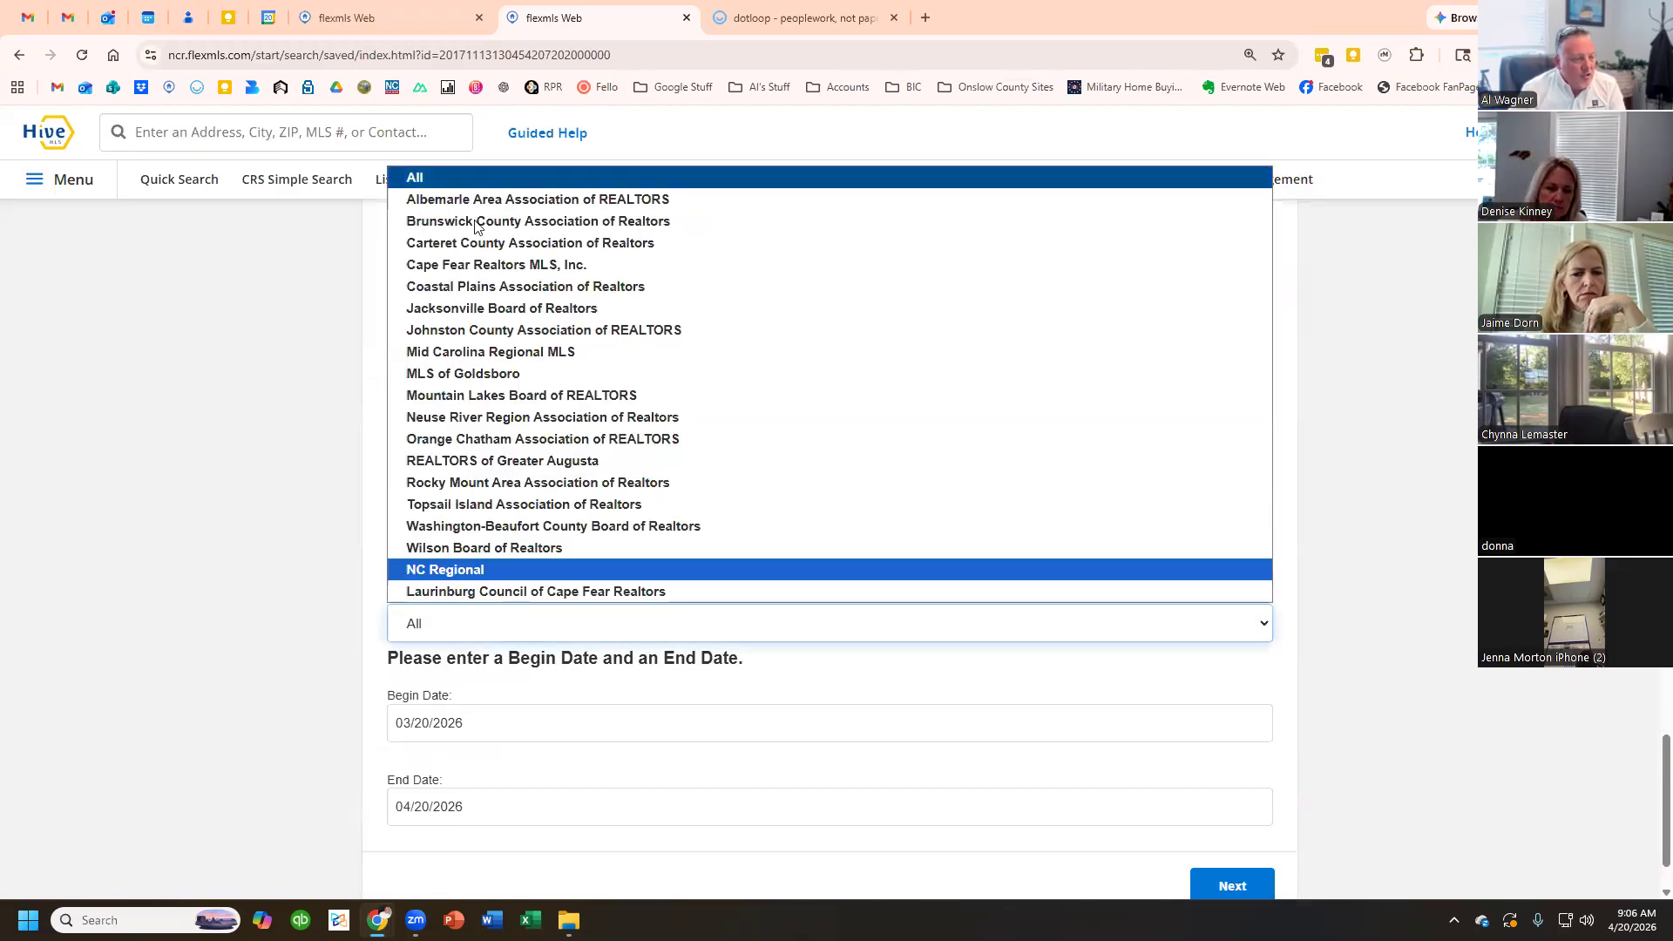
pyautogui.click(473, 309)
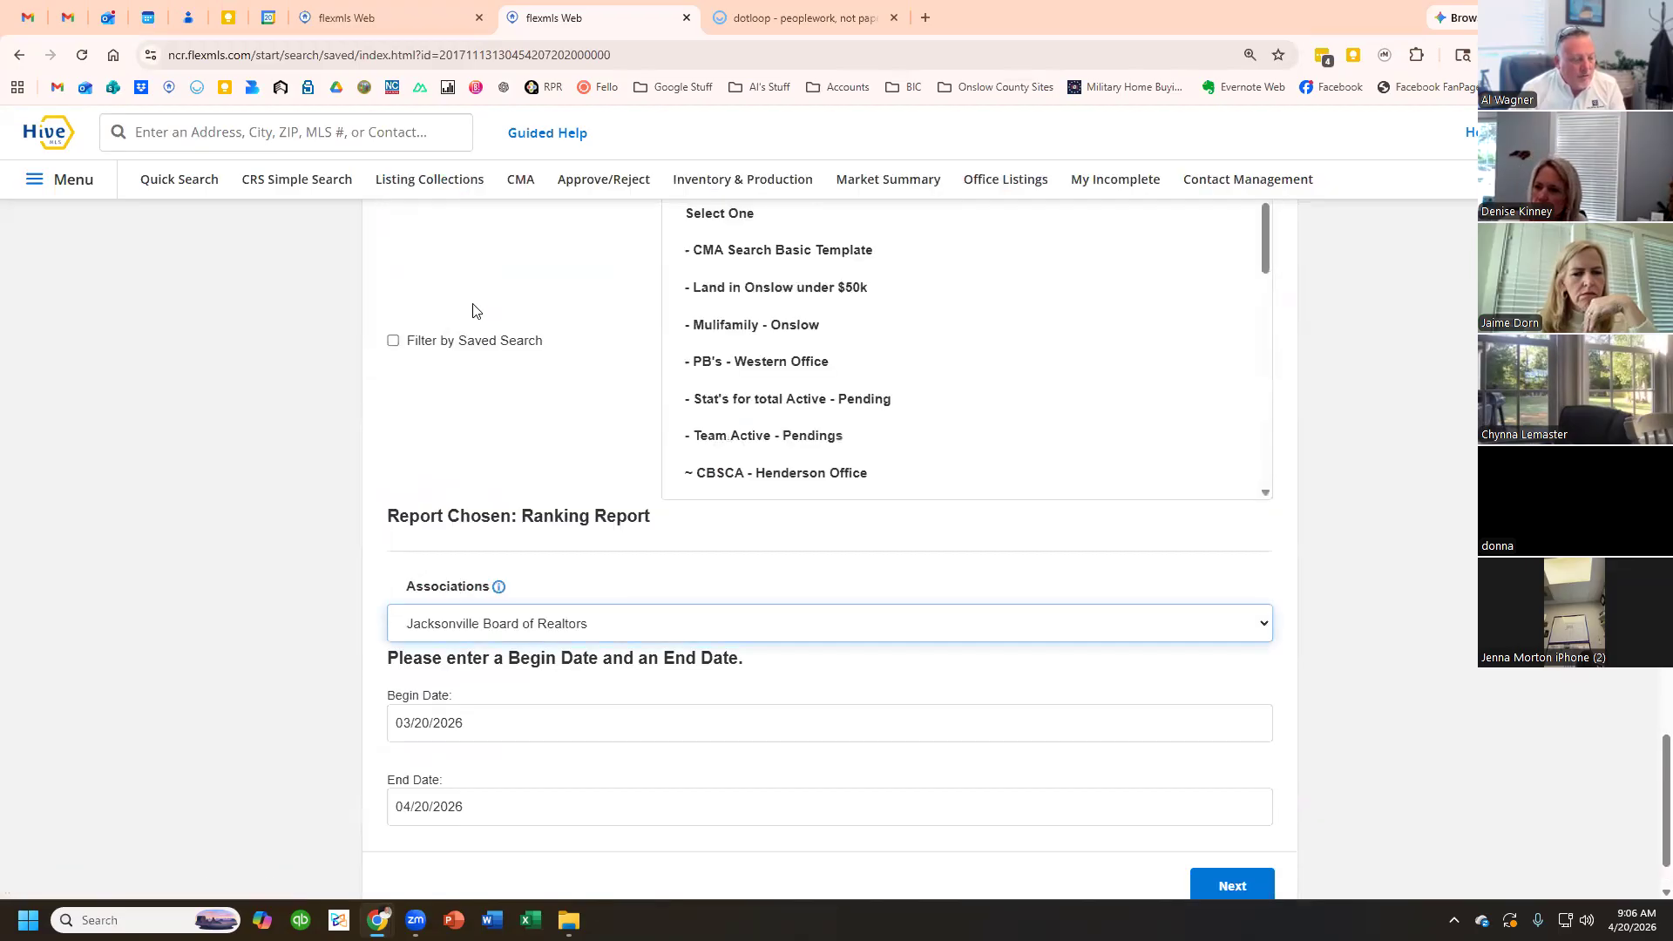
# - Set the report's begin date to 01/01/2026 and continue to the ranking type selection
pyautogui.click(521, 725)
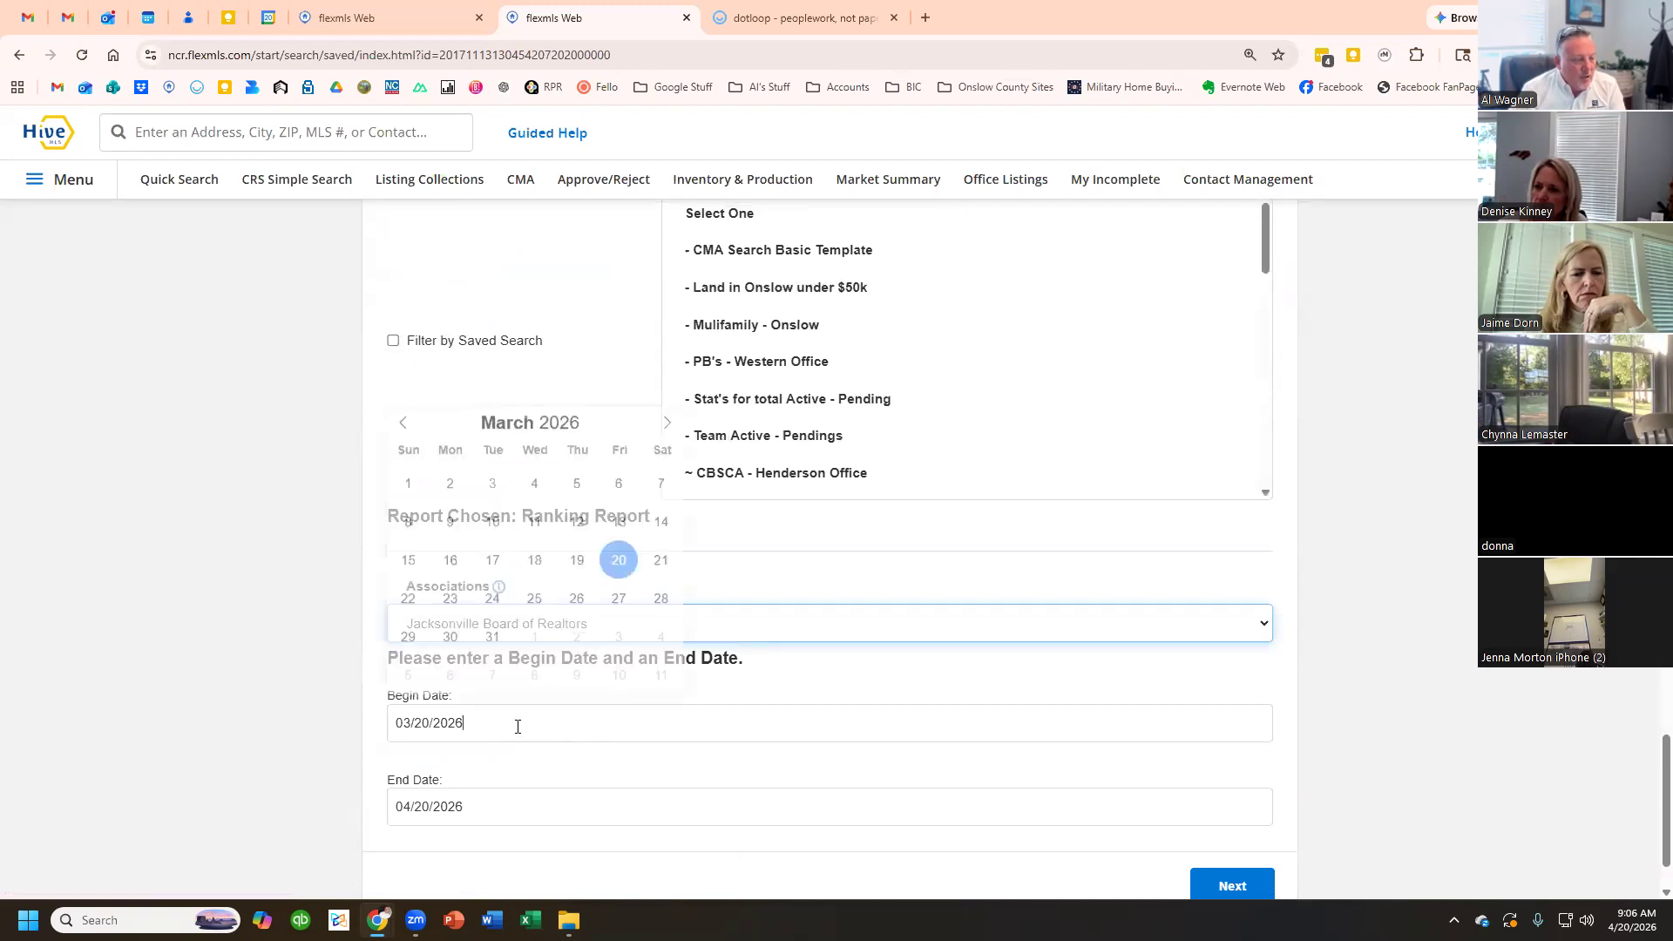
pyautogui.click(401, 430)
pyautogui.click(398, 433)
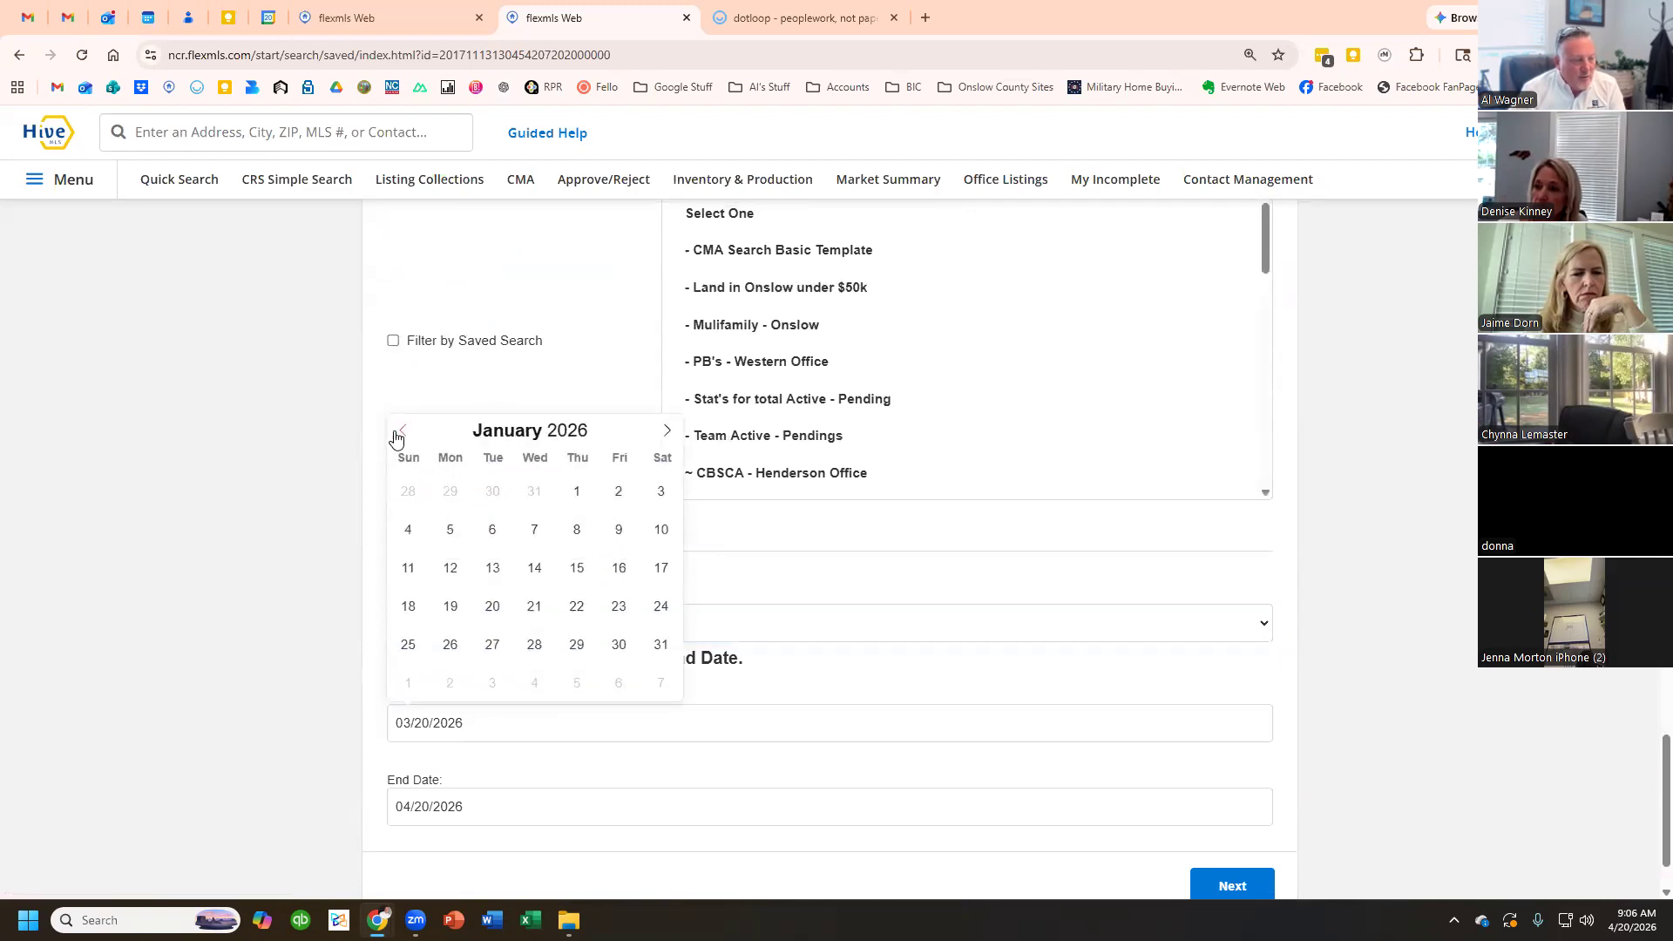
pyautogui.click(589, 502)
pyautogui.scroll(-1, 448, 693)
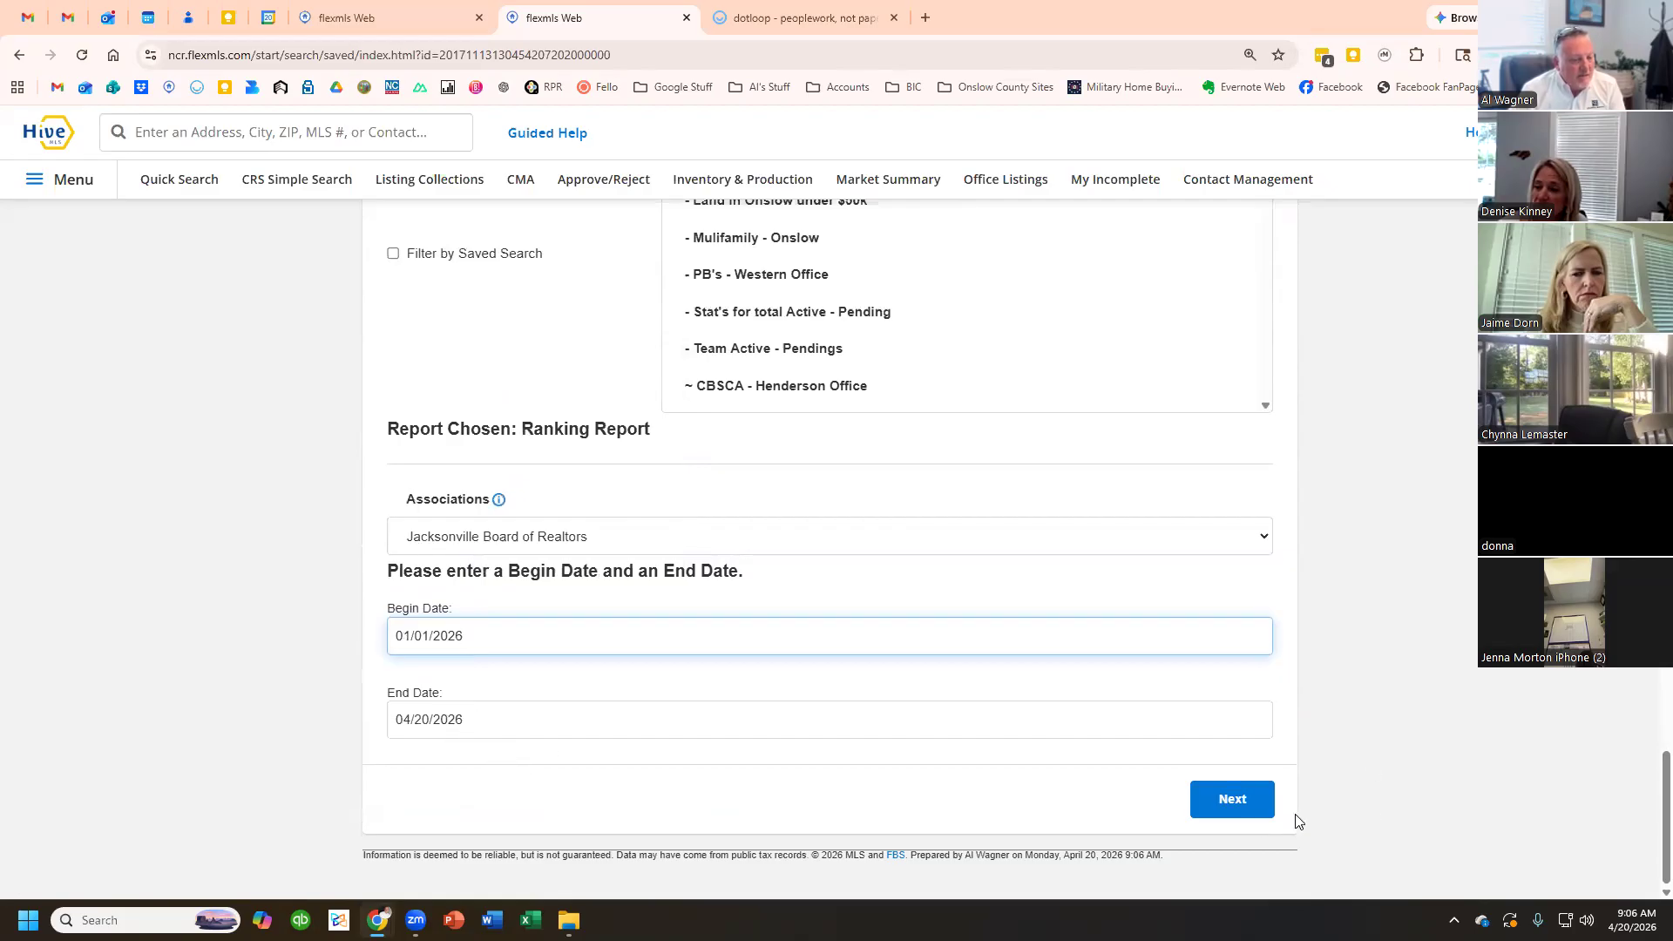
pyautogui.click(1224, 805)
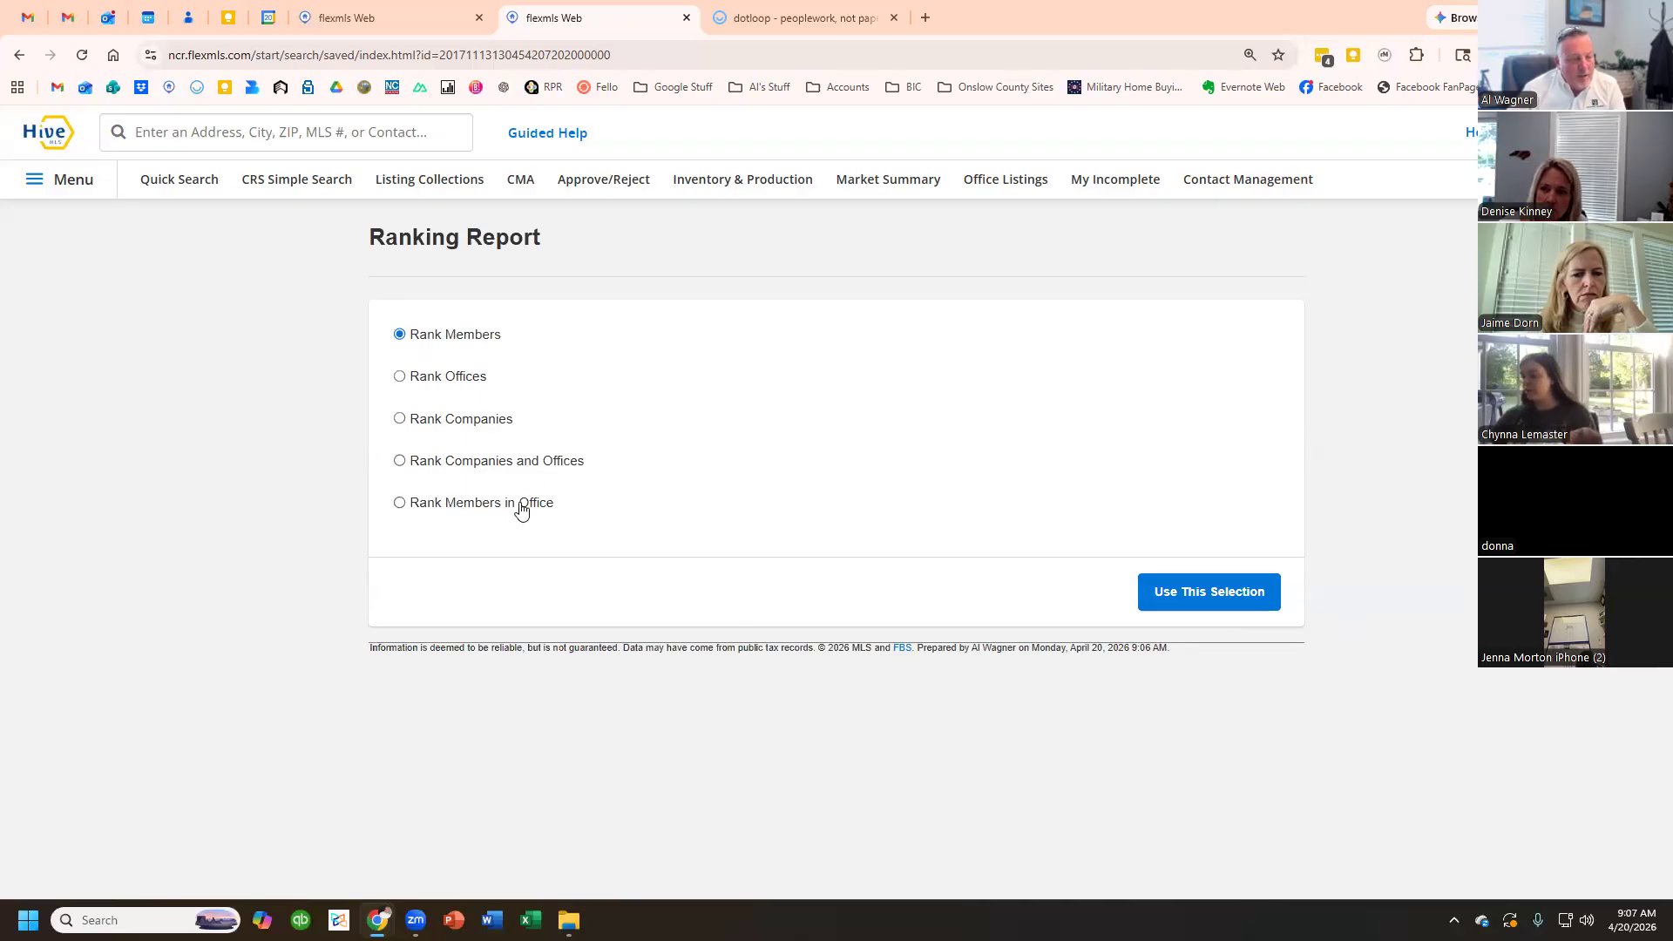
# - Use the Rank Members selection and set the report's calculation method to Dollar Volume
pyautogui.click(1206, 598)
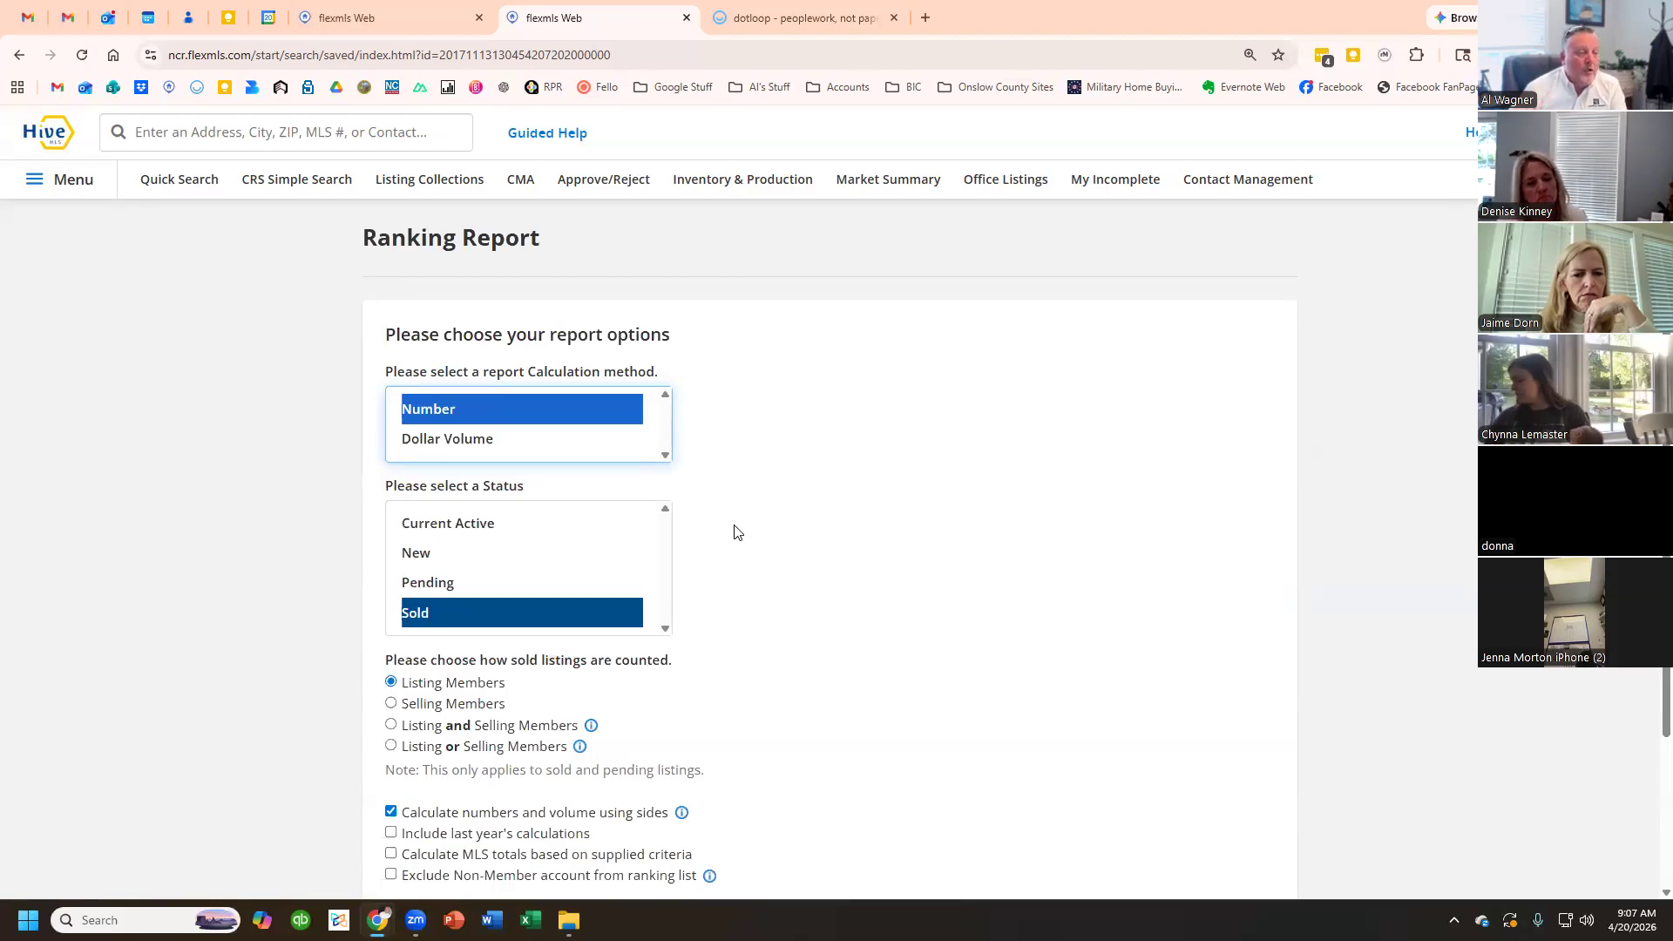
pyautogui.click(474, 434)
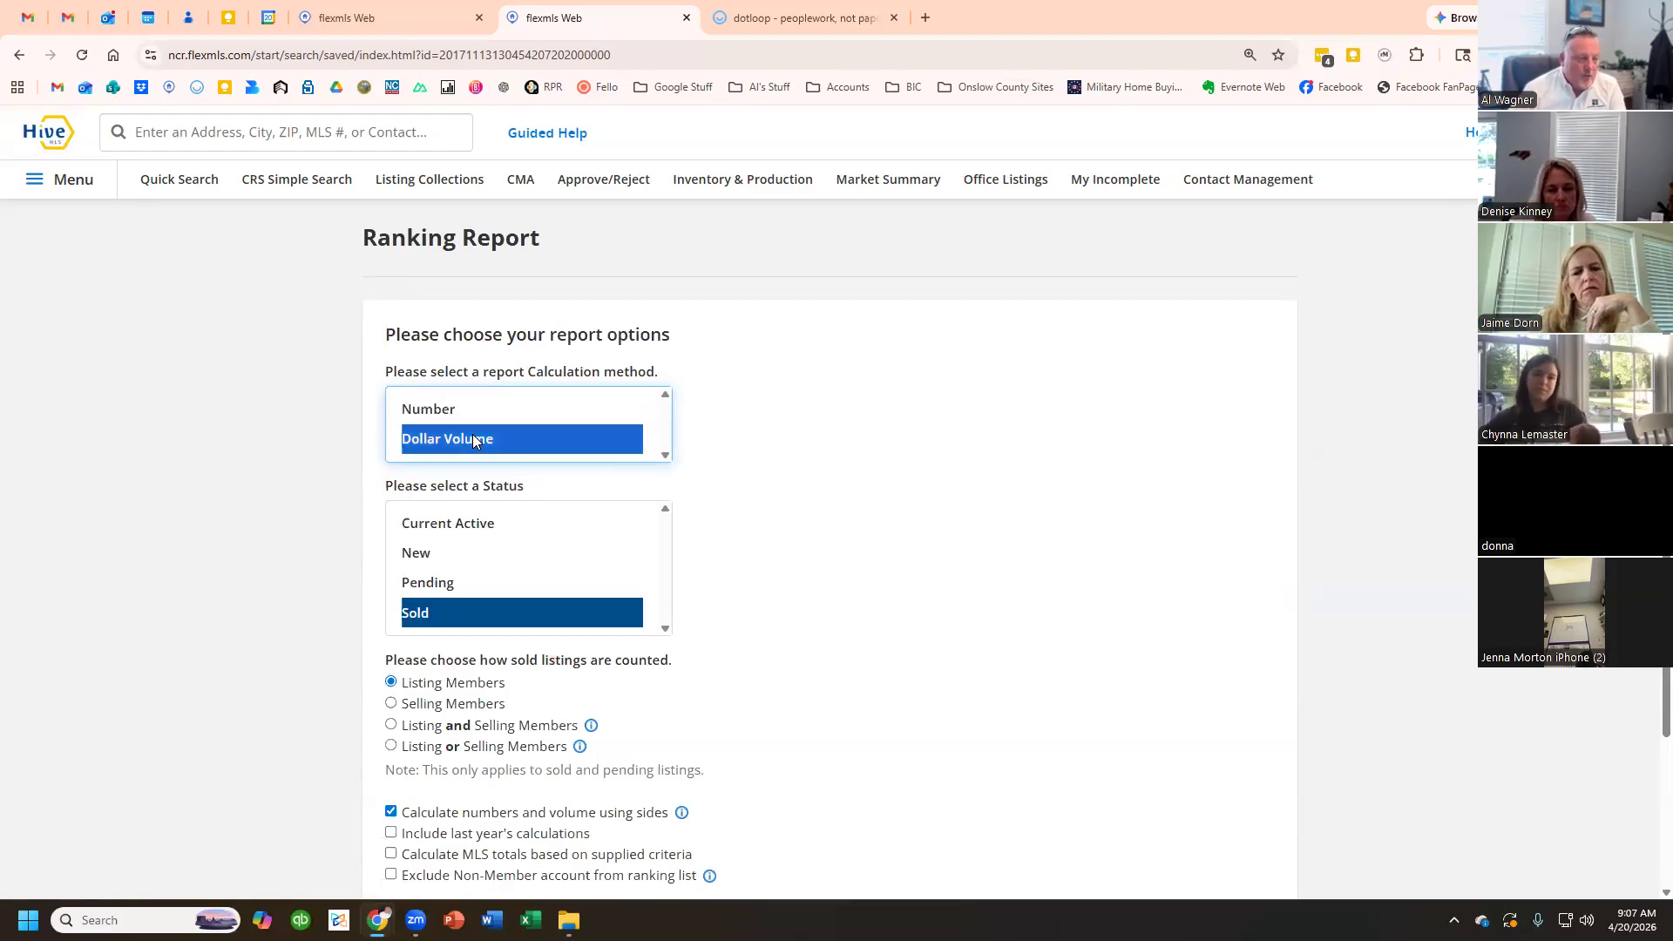
pyautogui.scroll(-1, 709, 503)
pyautogui.keyDown('ctrl'); pyautogui.click(410, 437); pyautogui.keyUp('ctrl')
pyautogui.keyDown('ctrl'); pyautogui.click(461, 471); pyautogui.keyUp('ctrl')
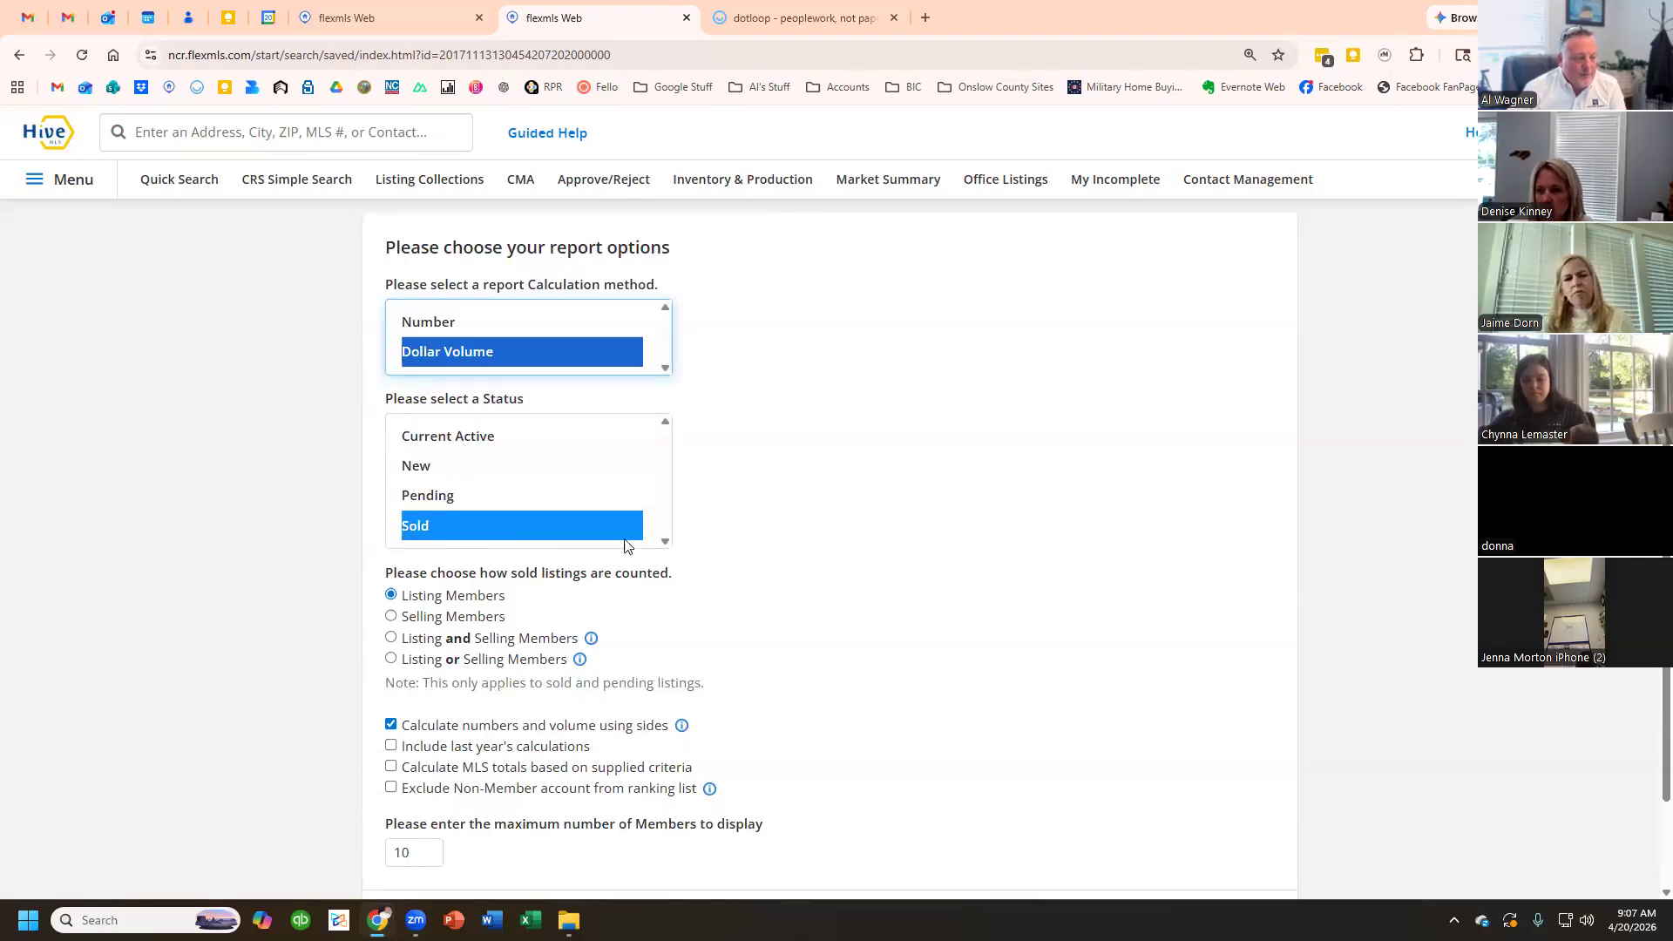
# - Count sold listings by Listing or Selling Members and set the maximum number of members to display to 1000
pyautogui.scroll(-1, 657, 604)
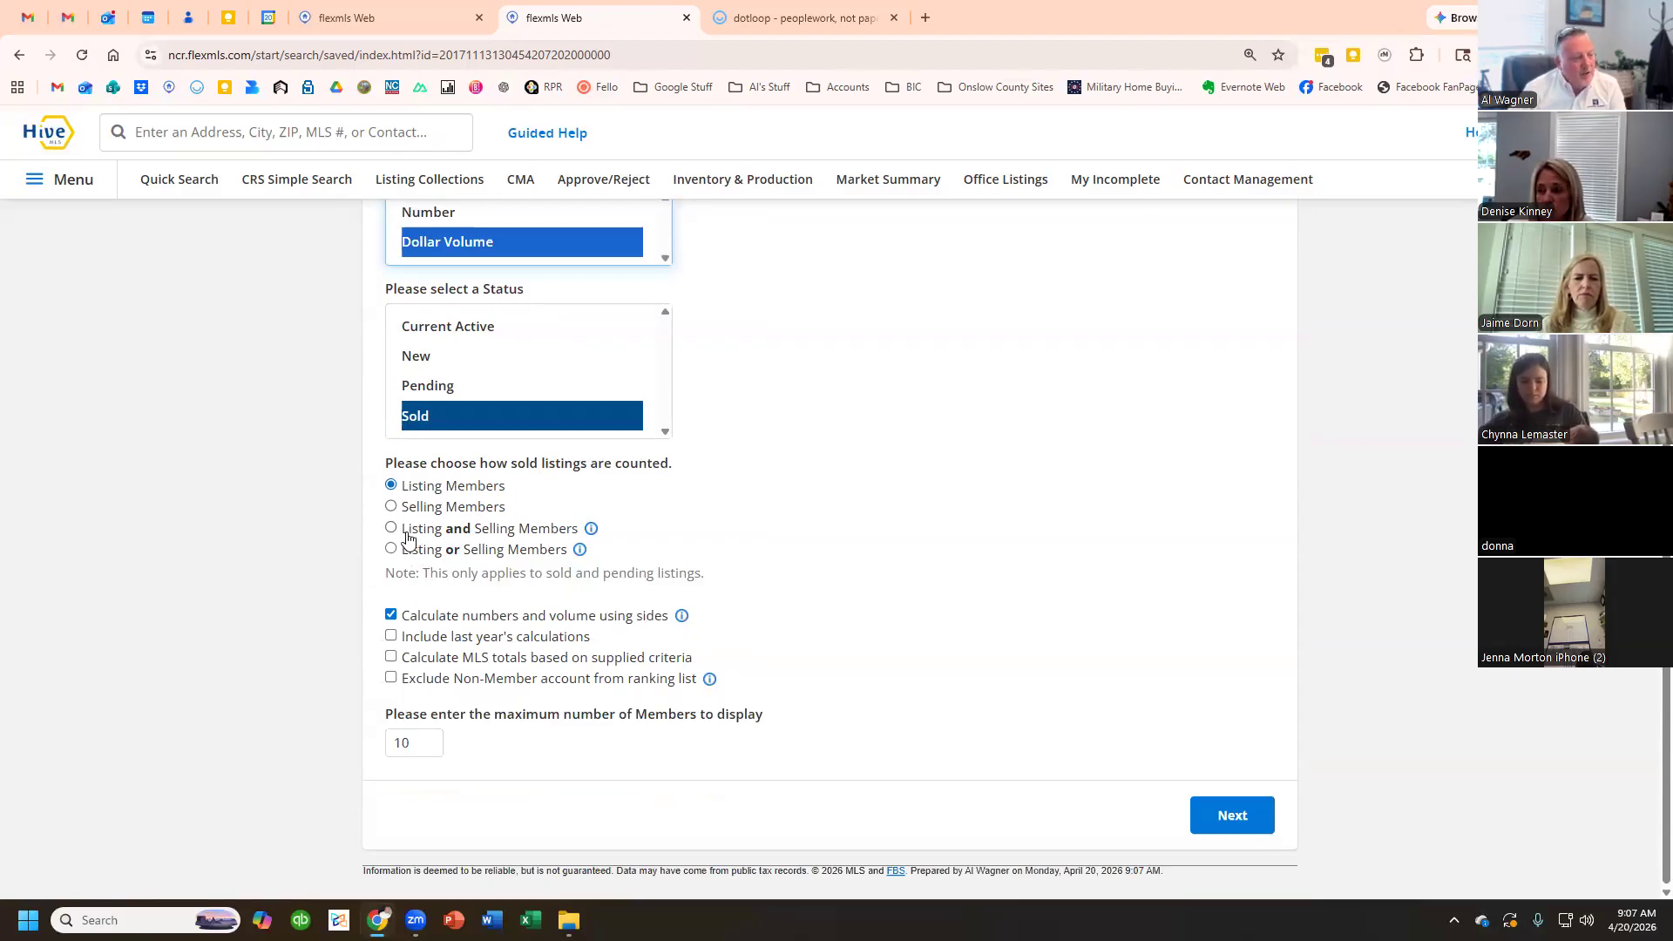
pyautogui.moveTo(592, 531)
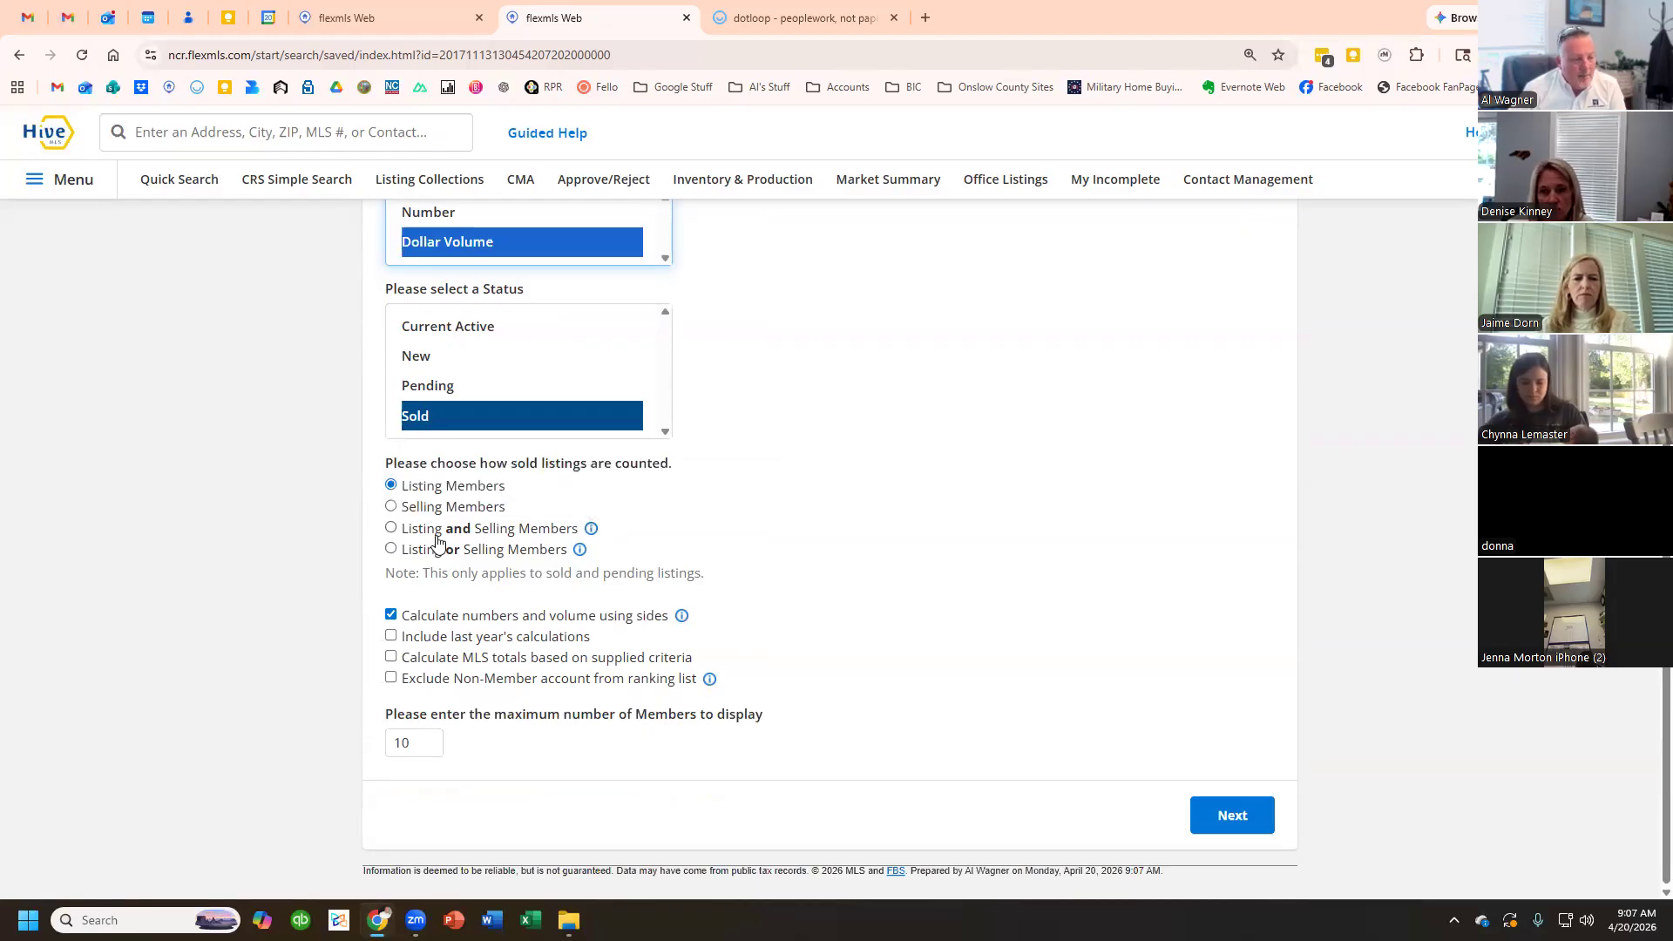
pyautogui.click(391, 550)
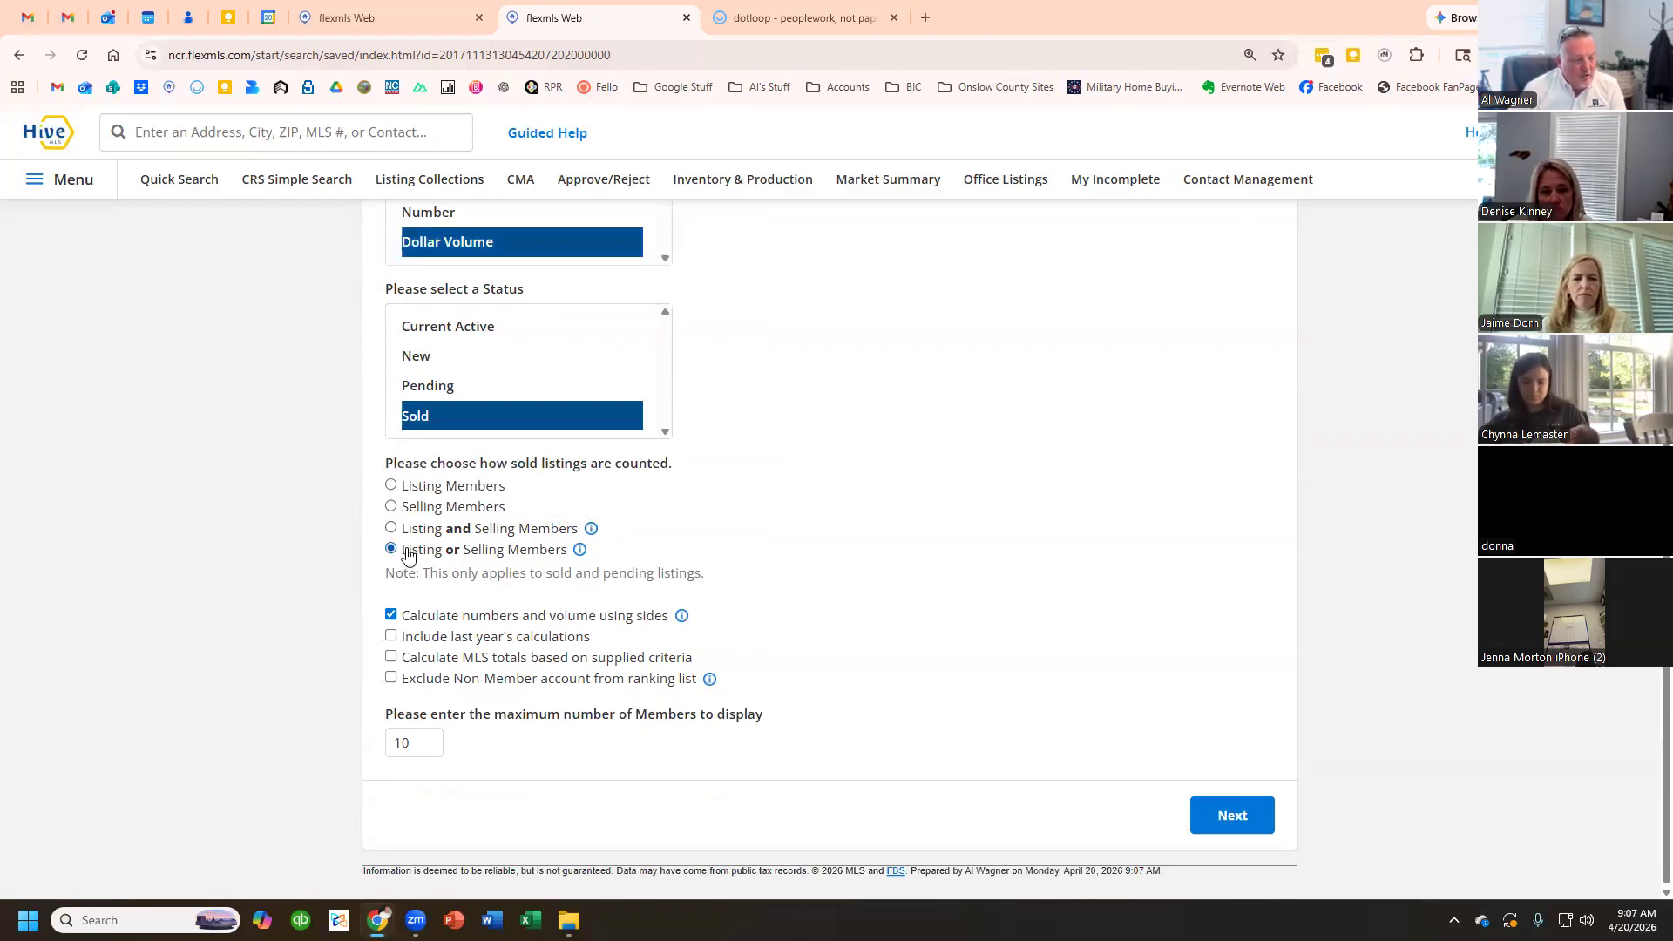
pyautogui.moveTo(582, 554)
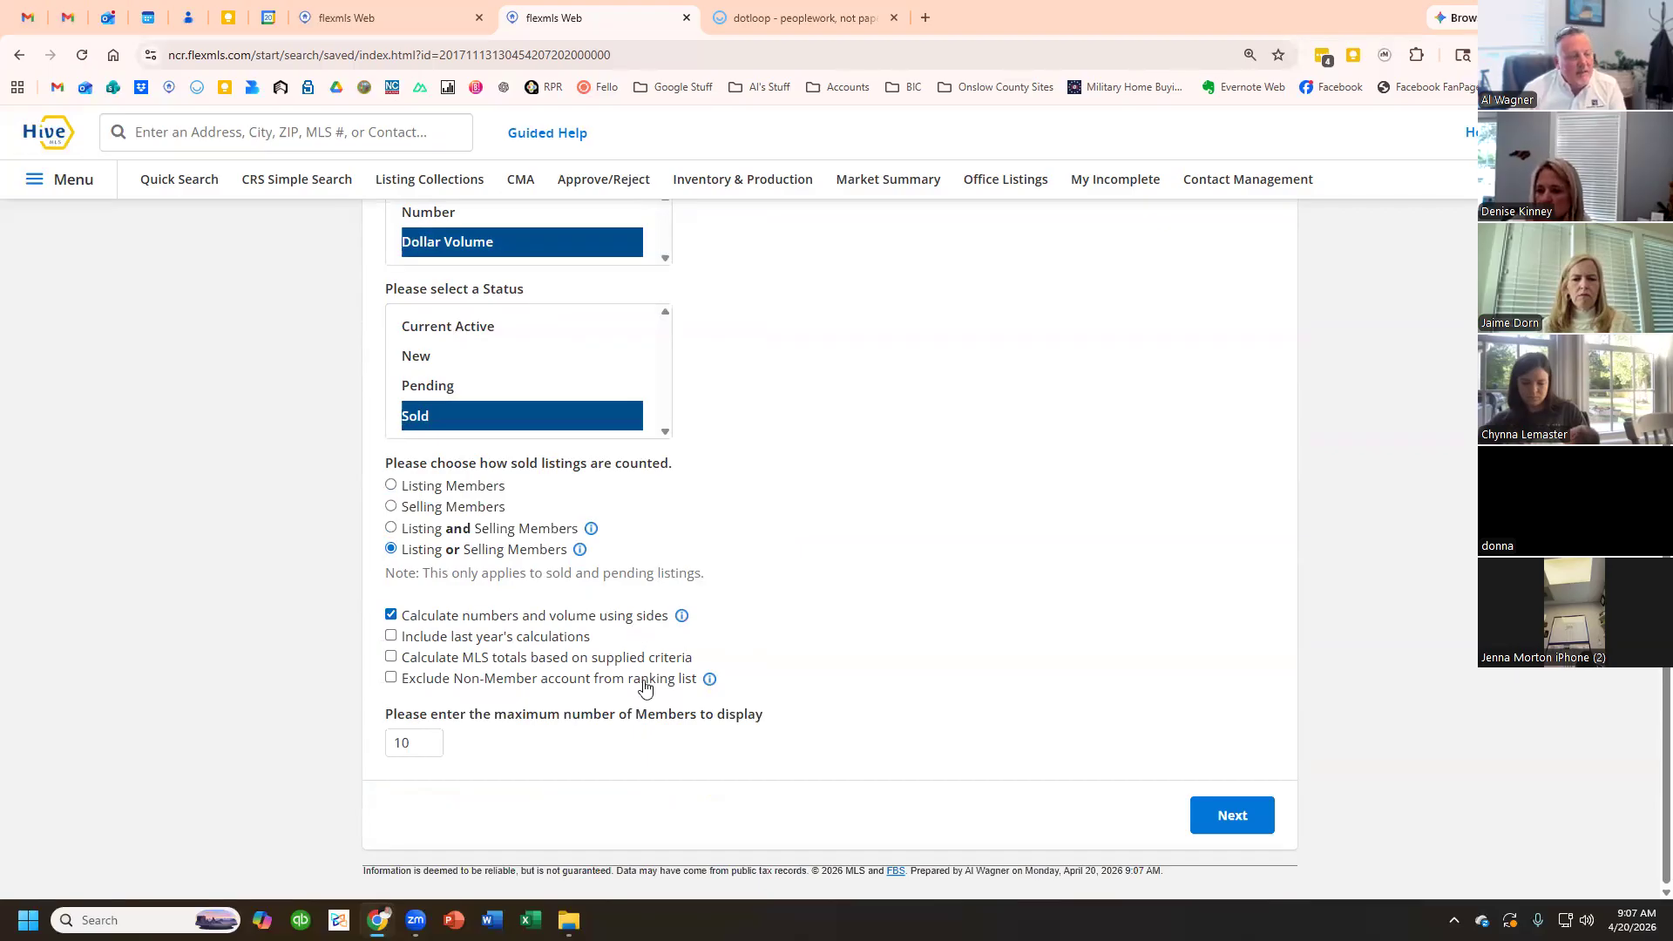
pyautogui.click(414, 743)
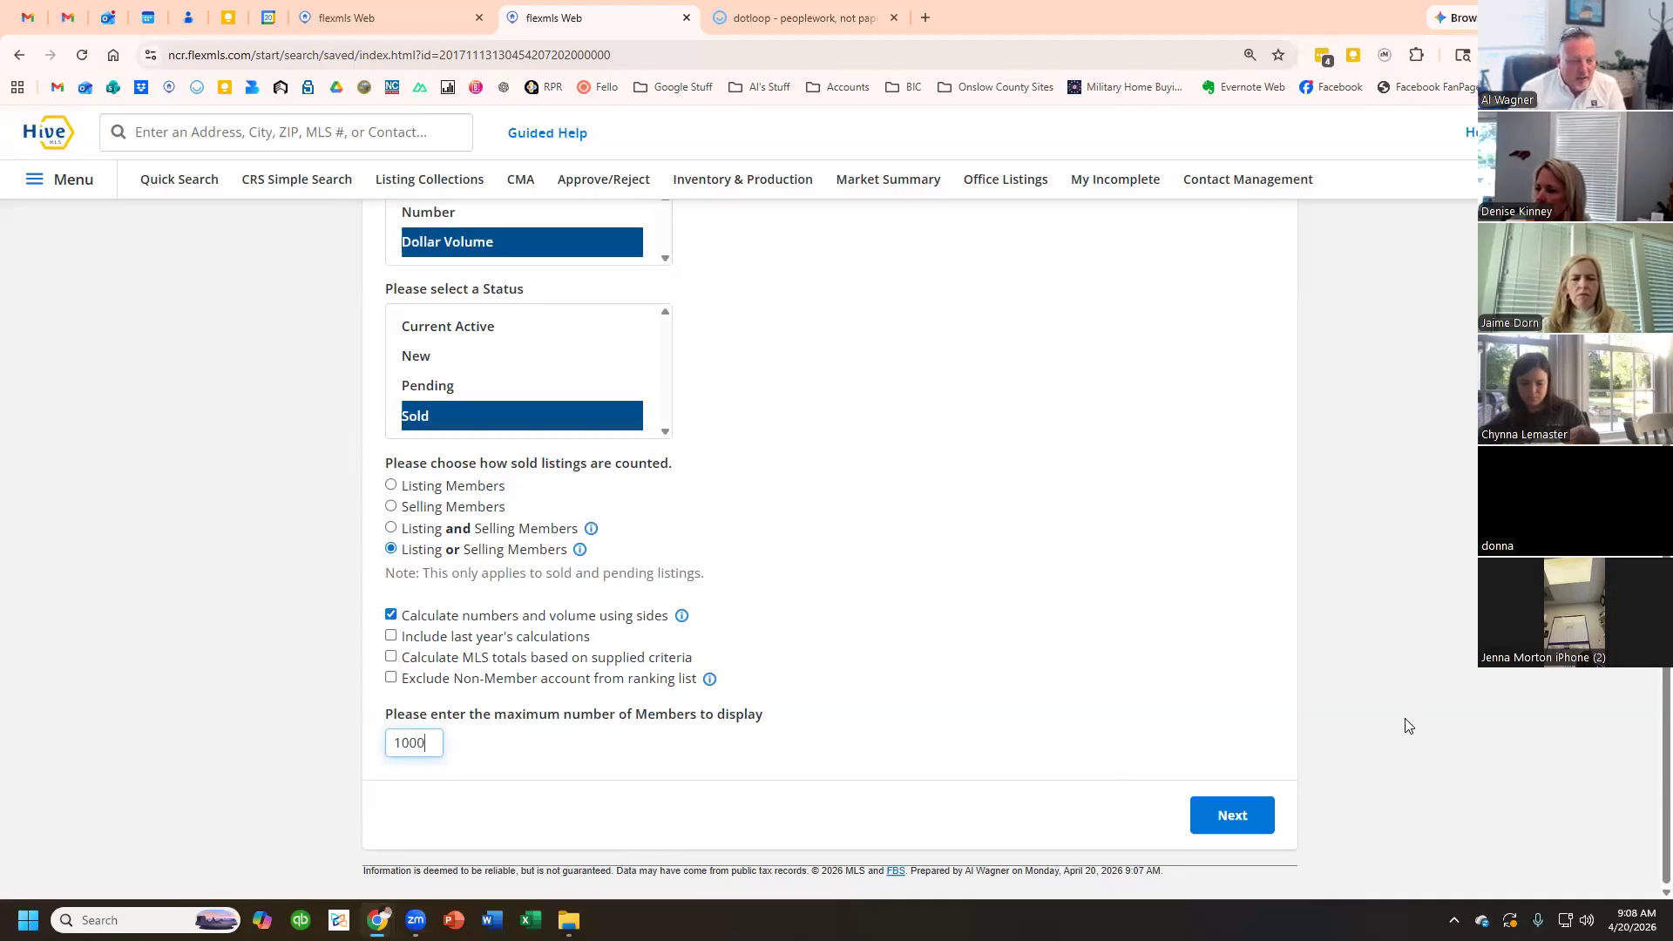
# - Generate the member ranking report and review the highest-ranked members in the list
pyautogui.click(1237, 824)
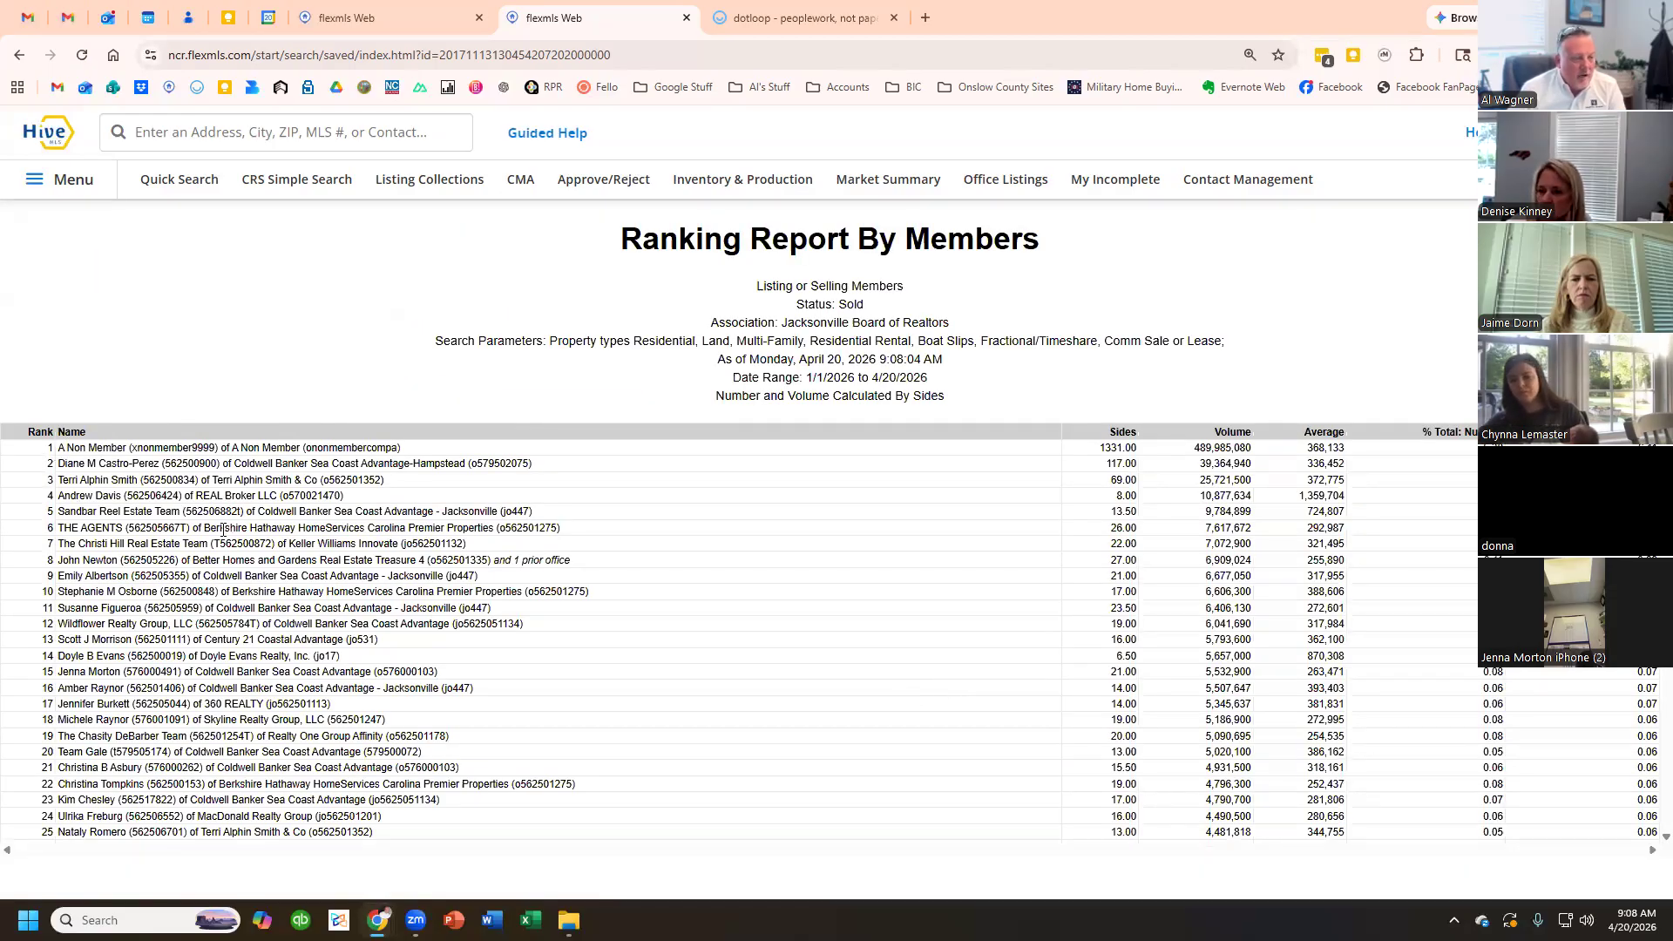
pyautogui.scroll(-1, 1003, 589)
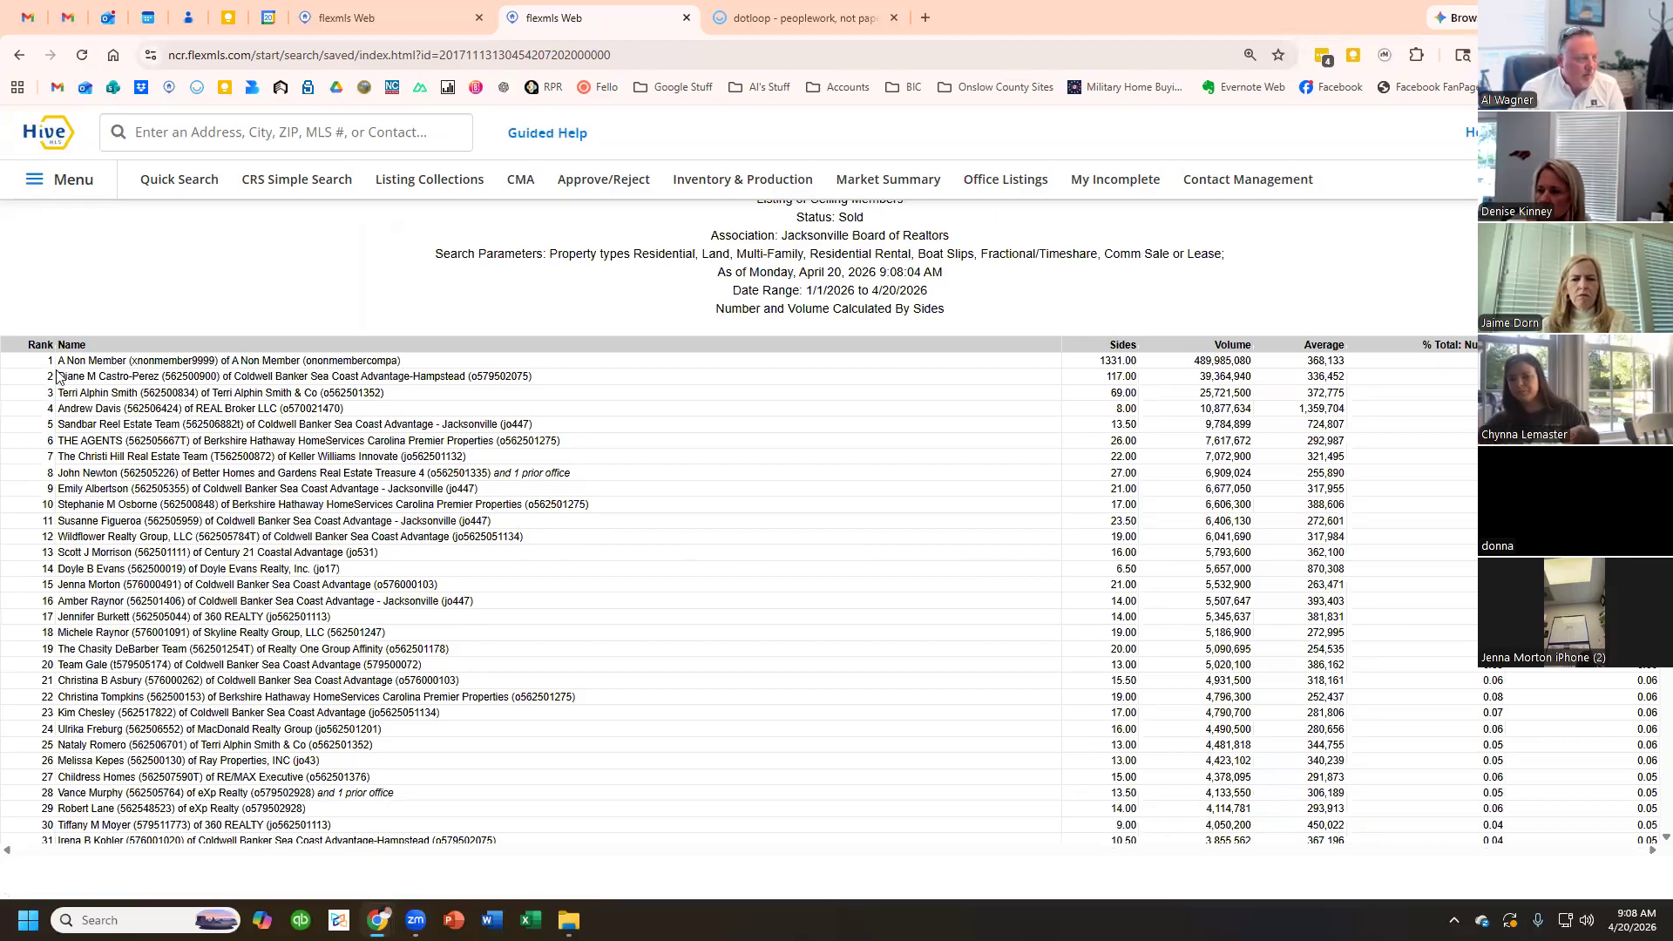
pyautogui.scroll(-1, 142, 452)
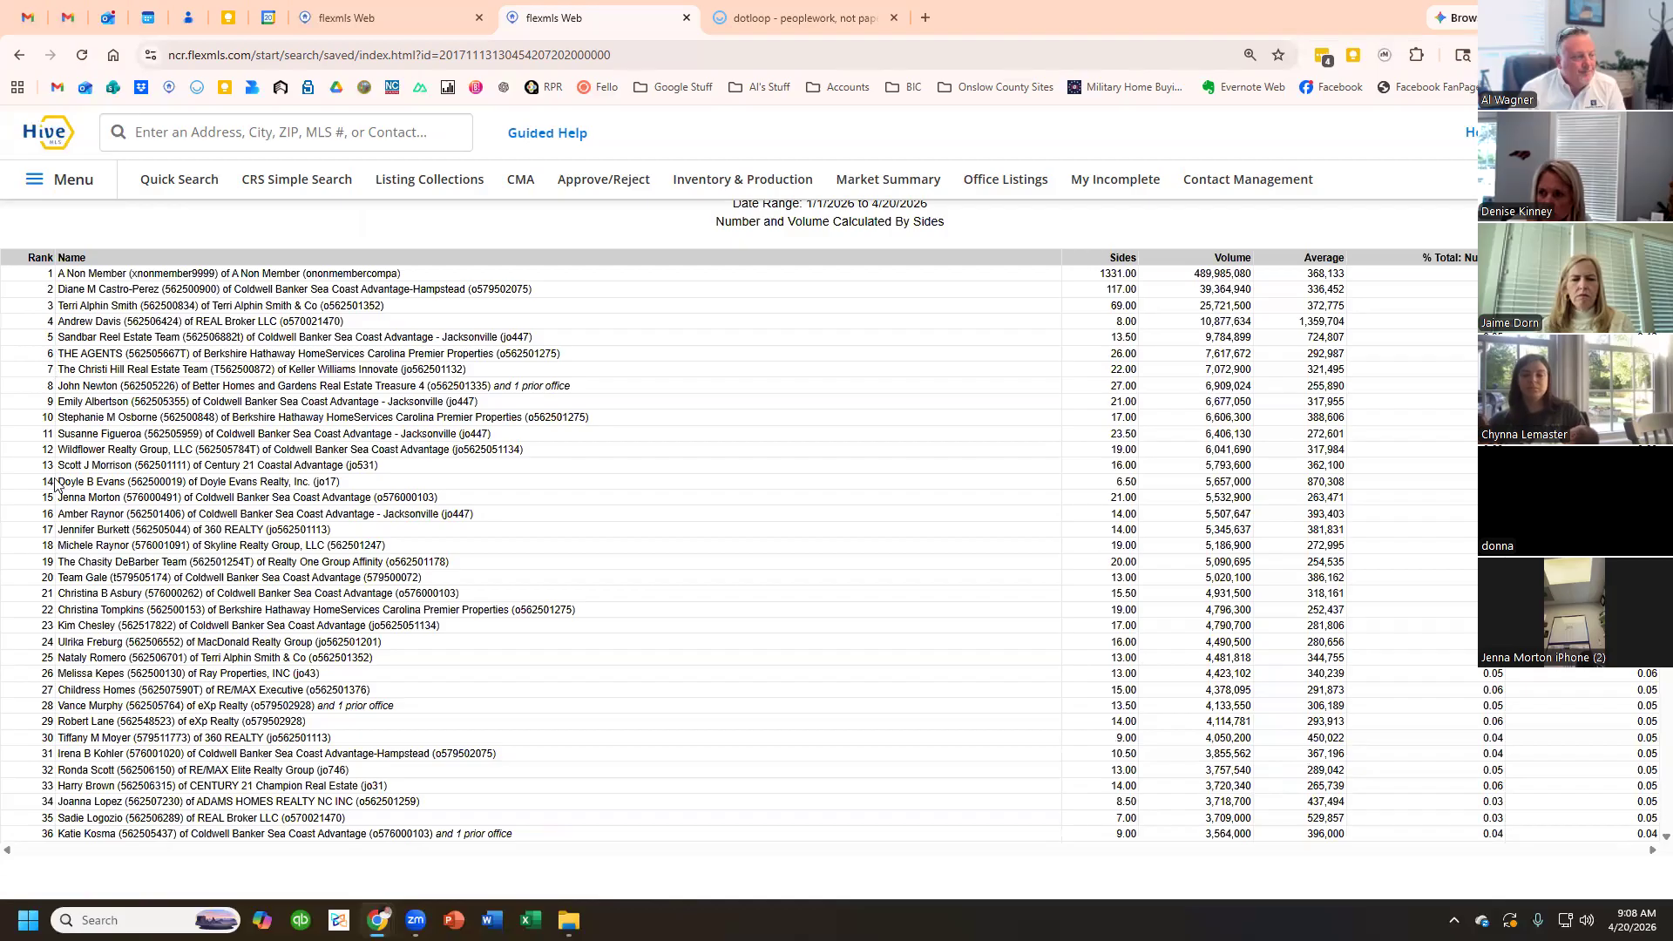
pyautogui.scroll(-1, 98, 454)
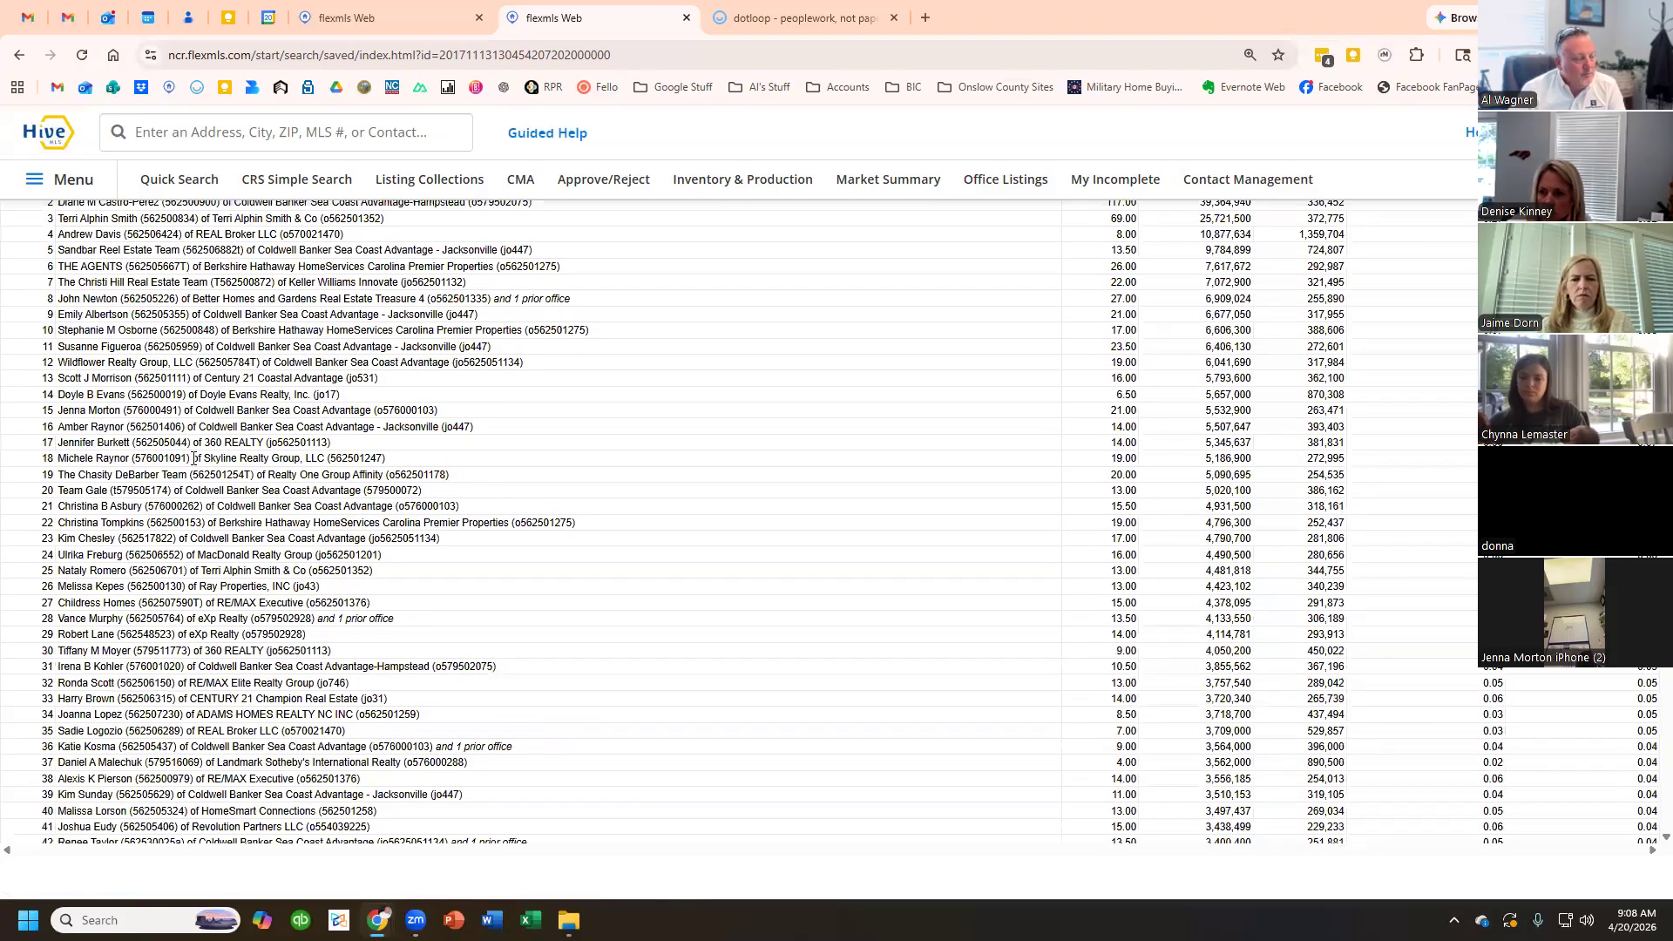
pyautogui.scroll(3, 196, 453)
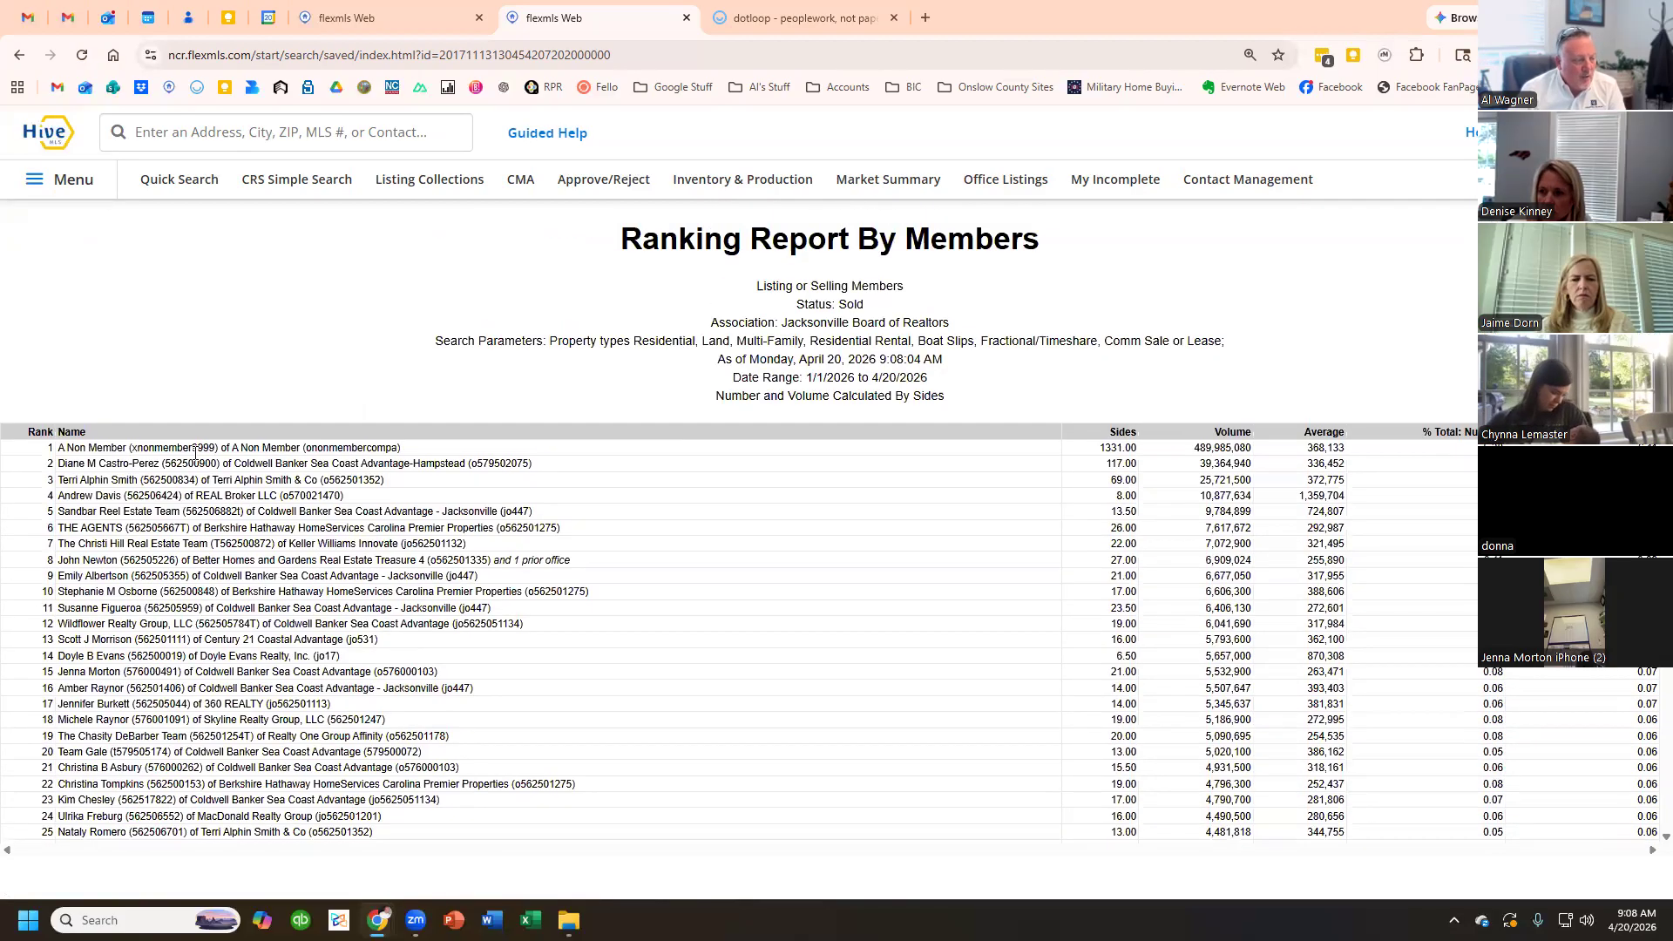
# - Examine the members ranked further down the report and compare the sides and volume figures at the head of the list
pyautogui.scroll(-5, 196, 452)
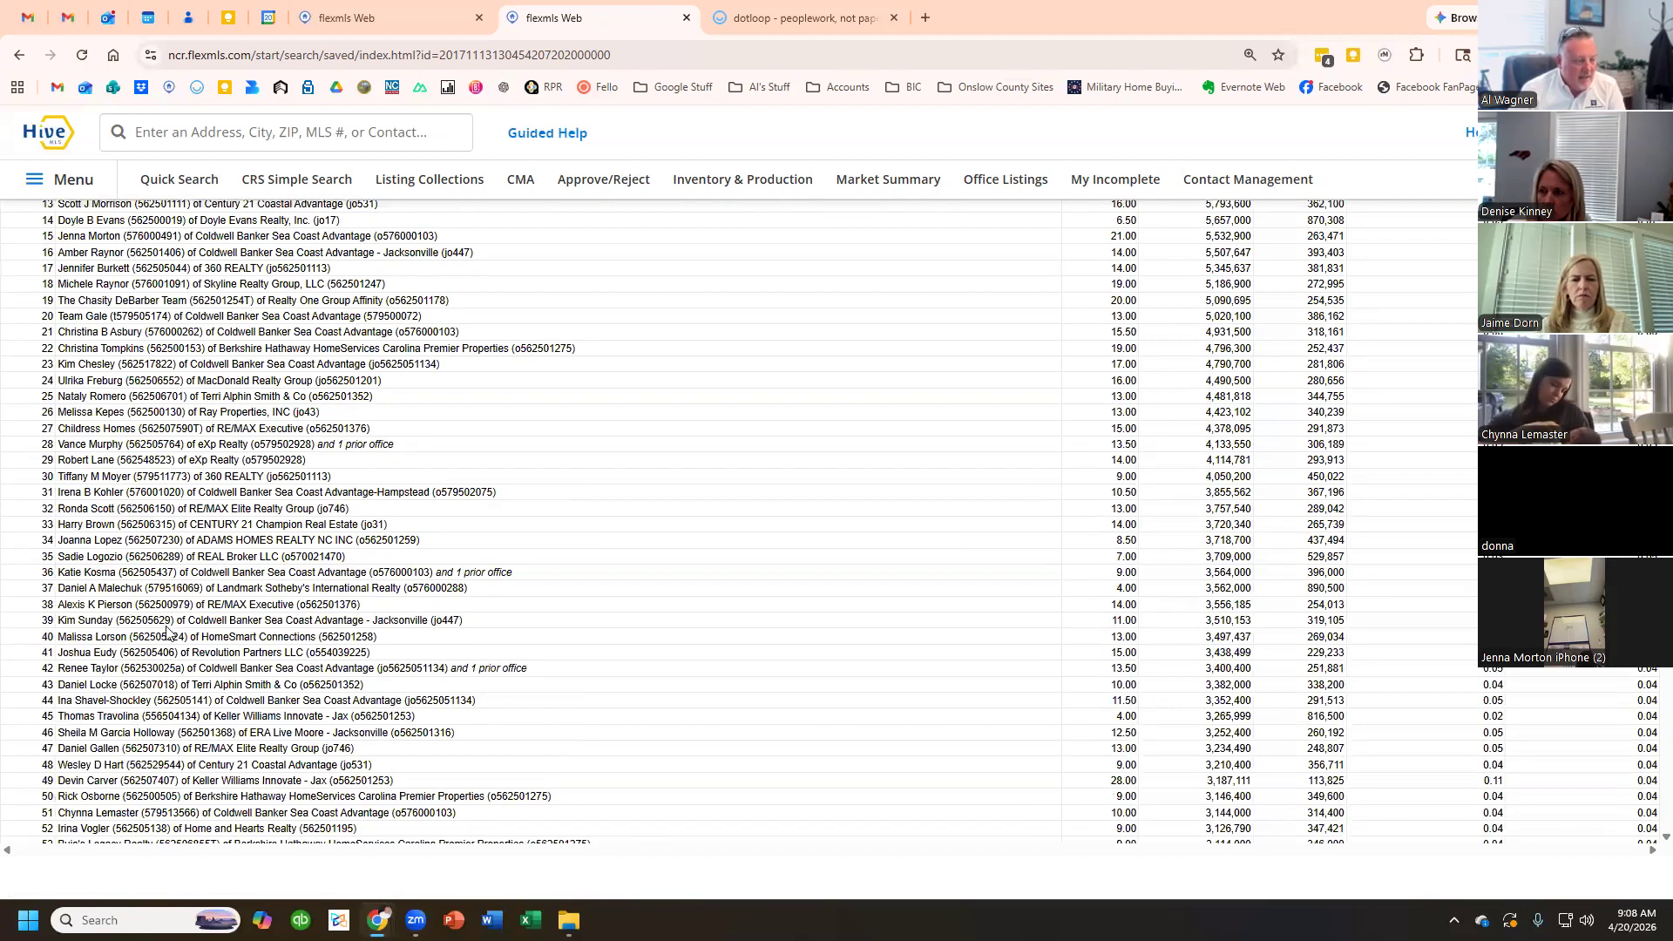
pyautogui.scroll(-2, 168, 631)
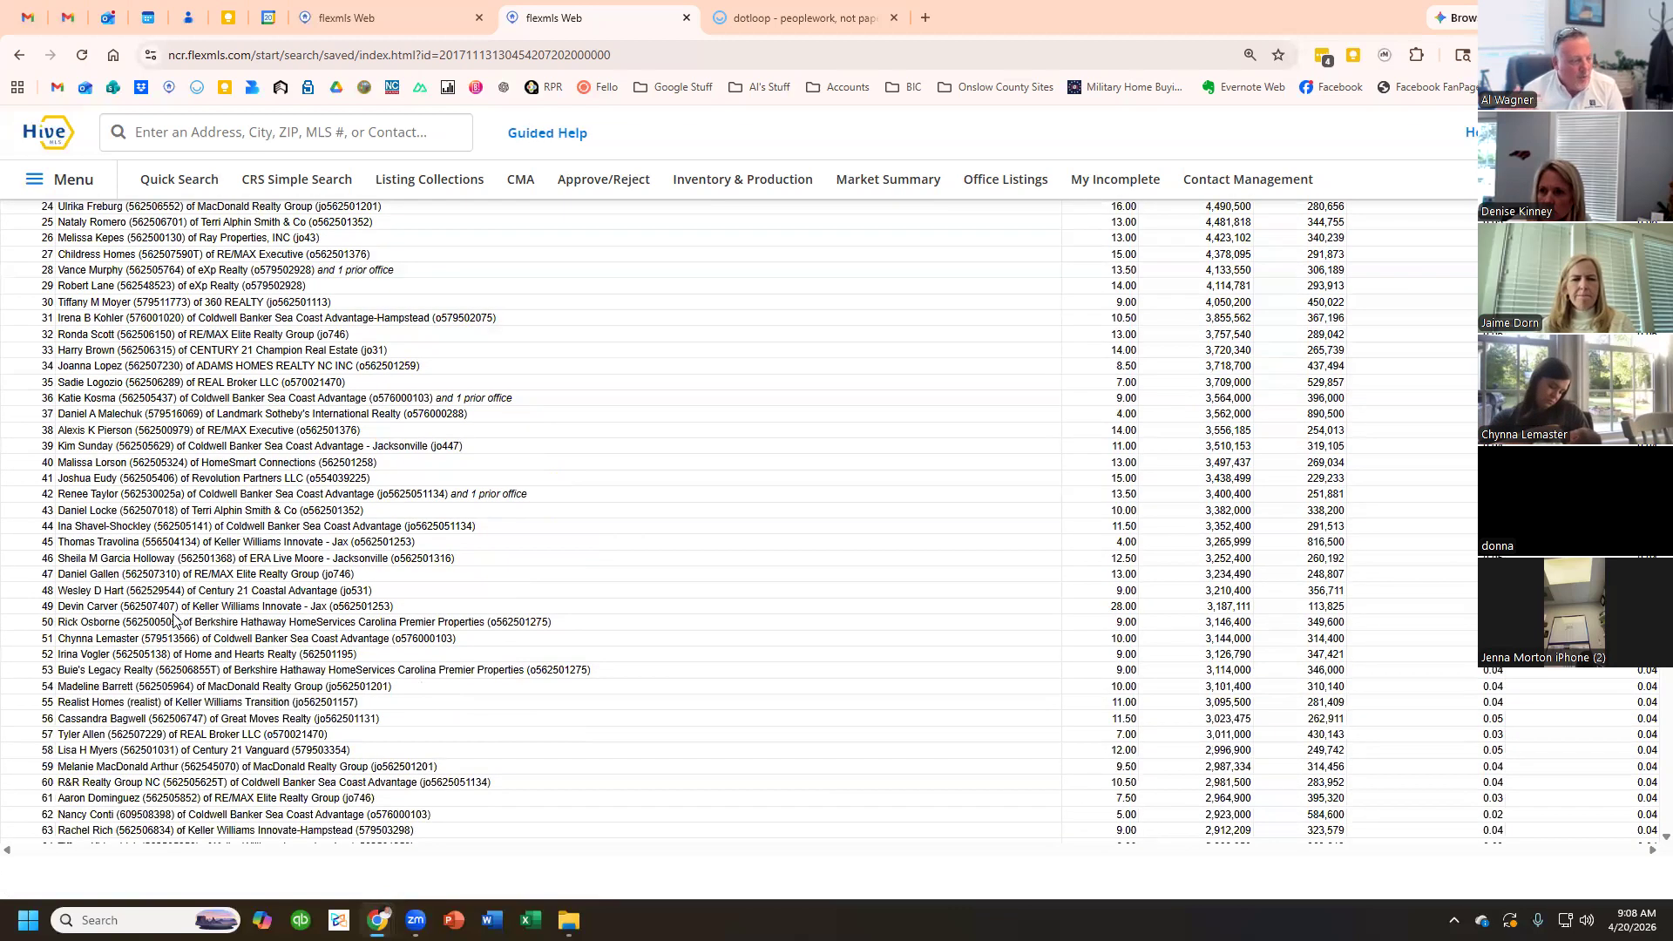
pyautogui.scroll(2, 157, 601)
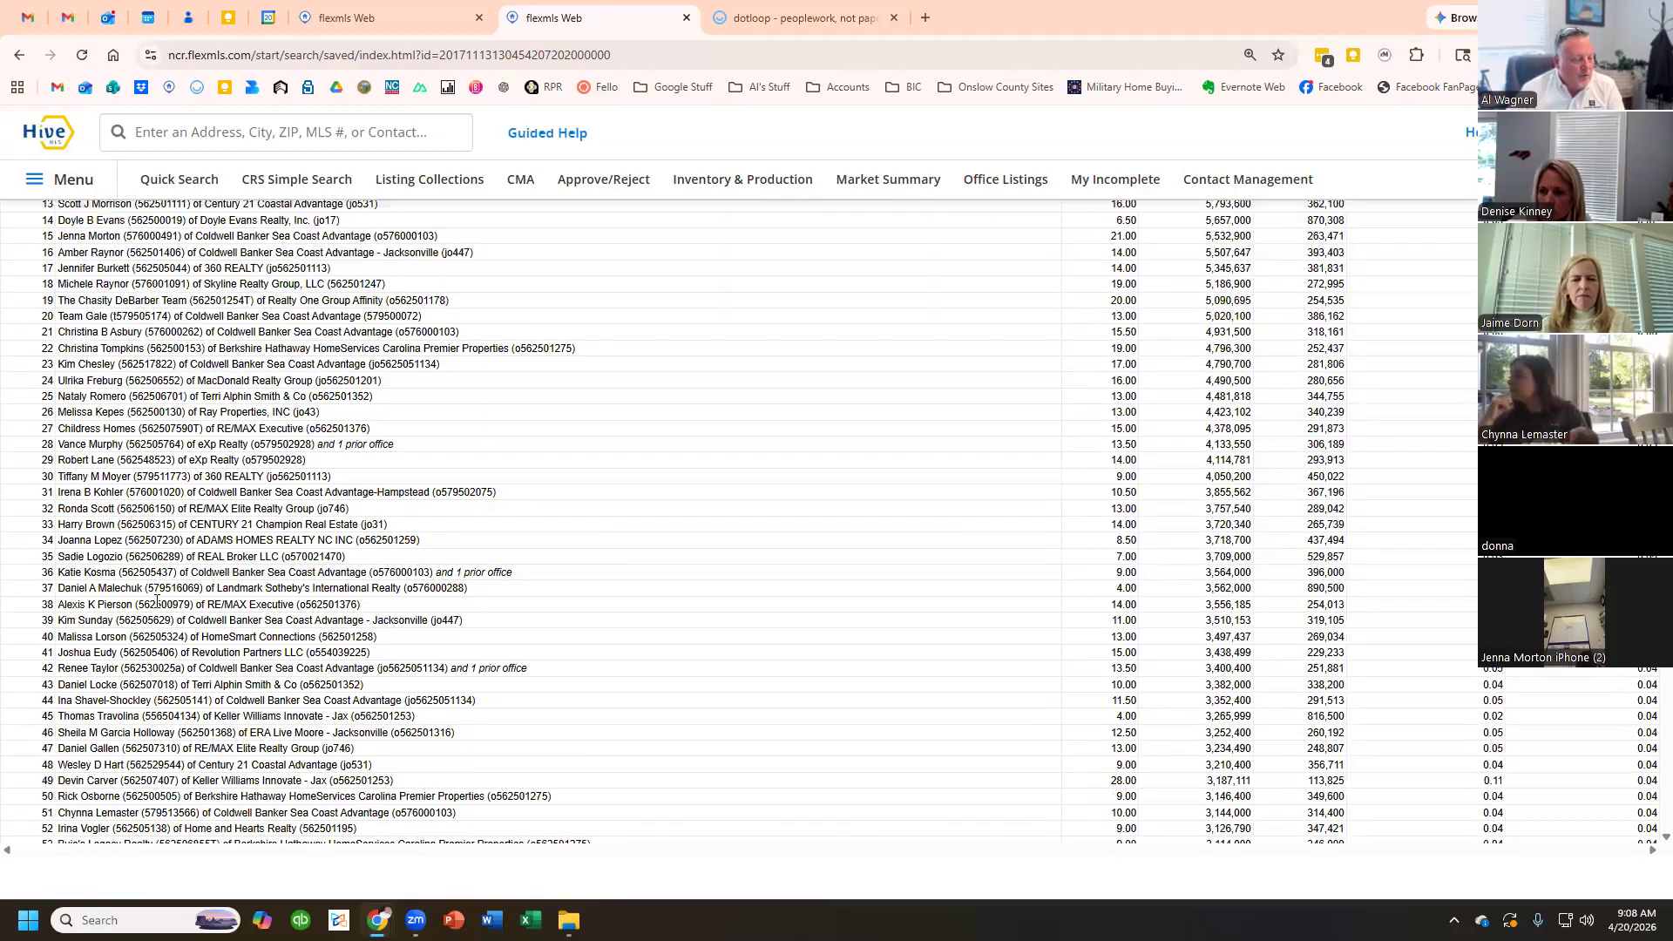
pyautogui.scroll(2, 156, 601)
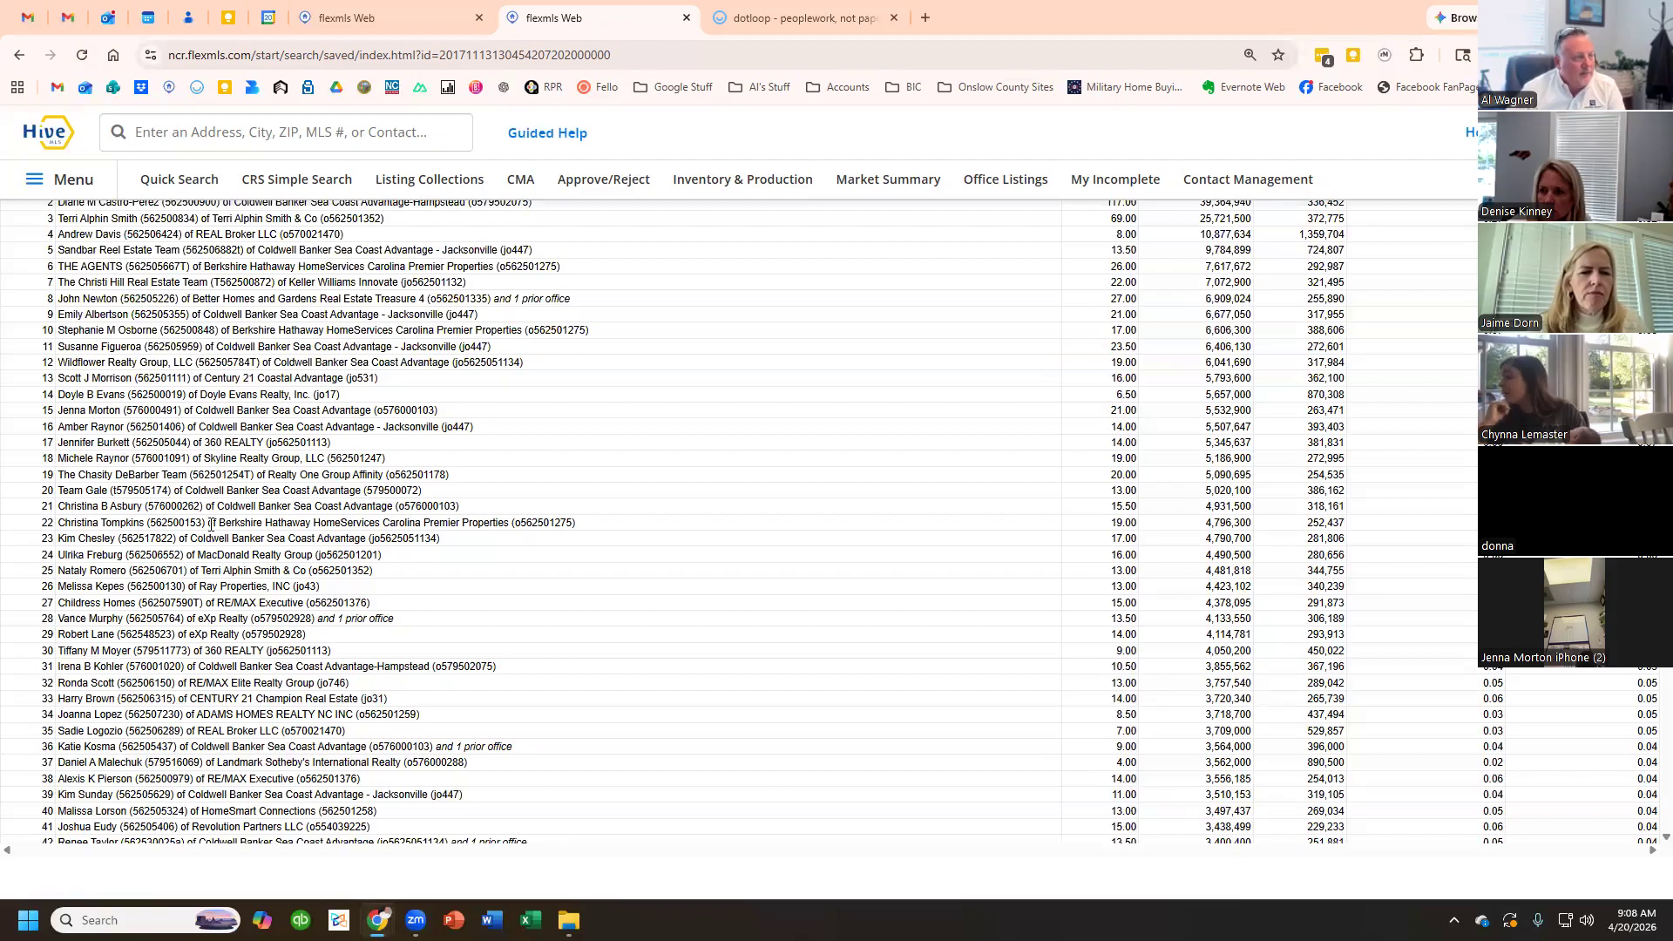
pyautogui.scroll(2, 211, 525)
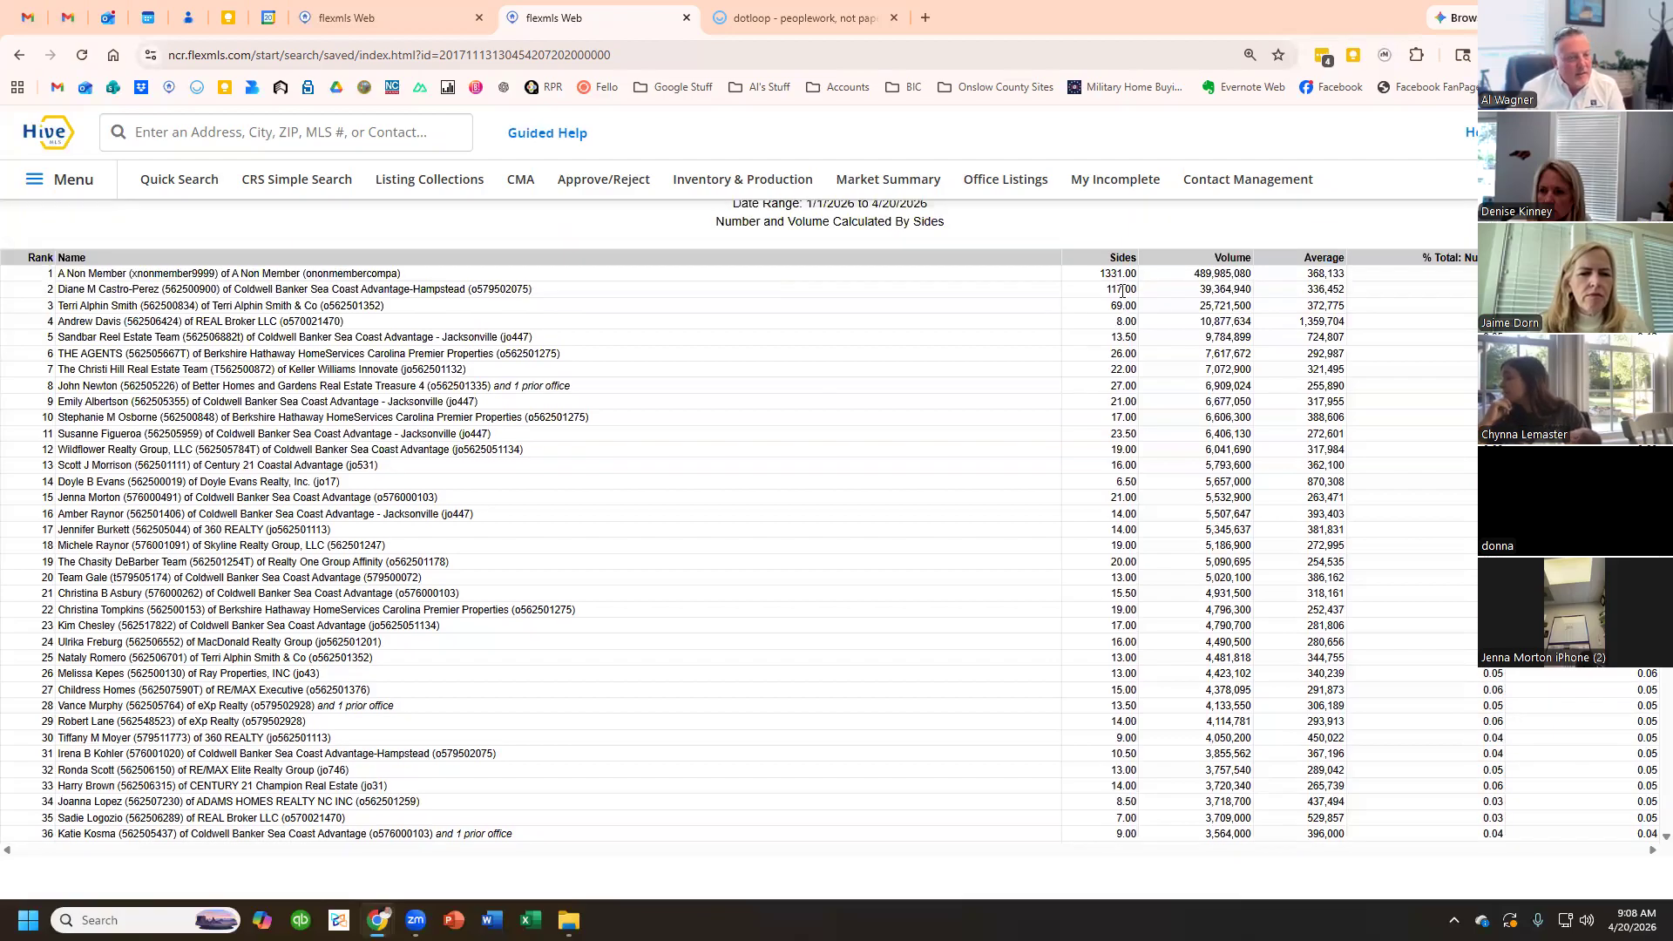
pyautogui.moveTo(1099, 275); pyautogui.dragTo(1249, 272)
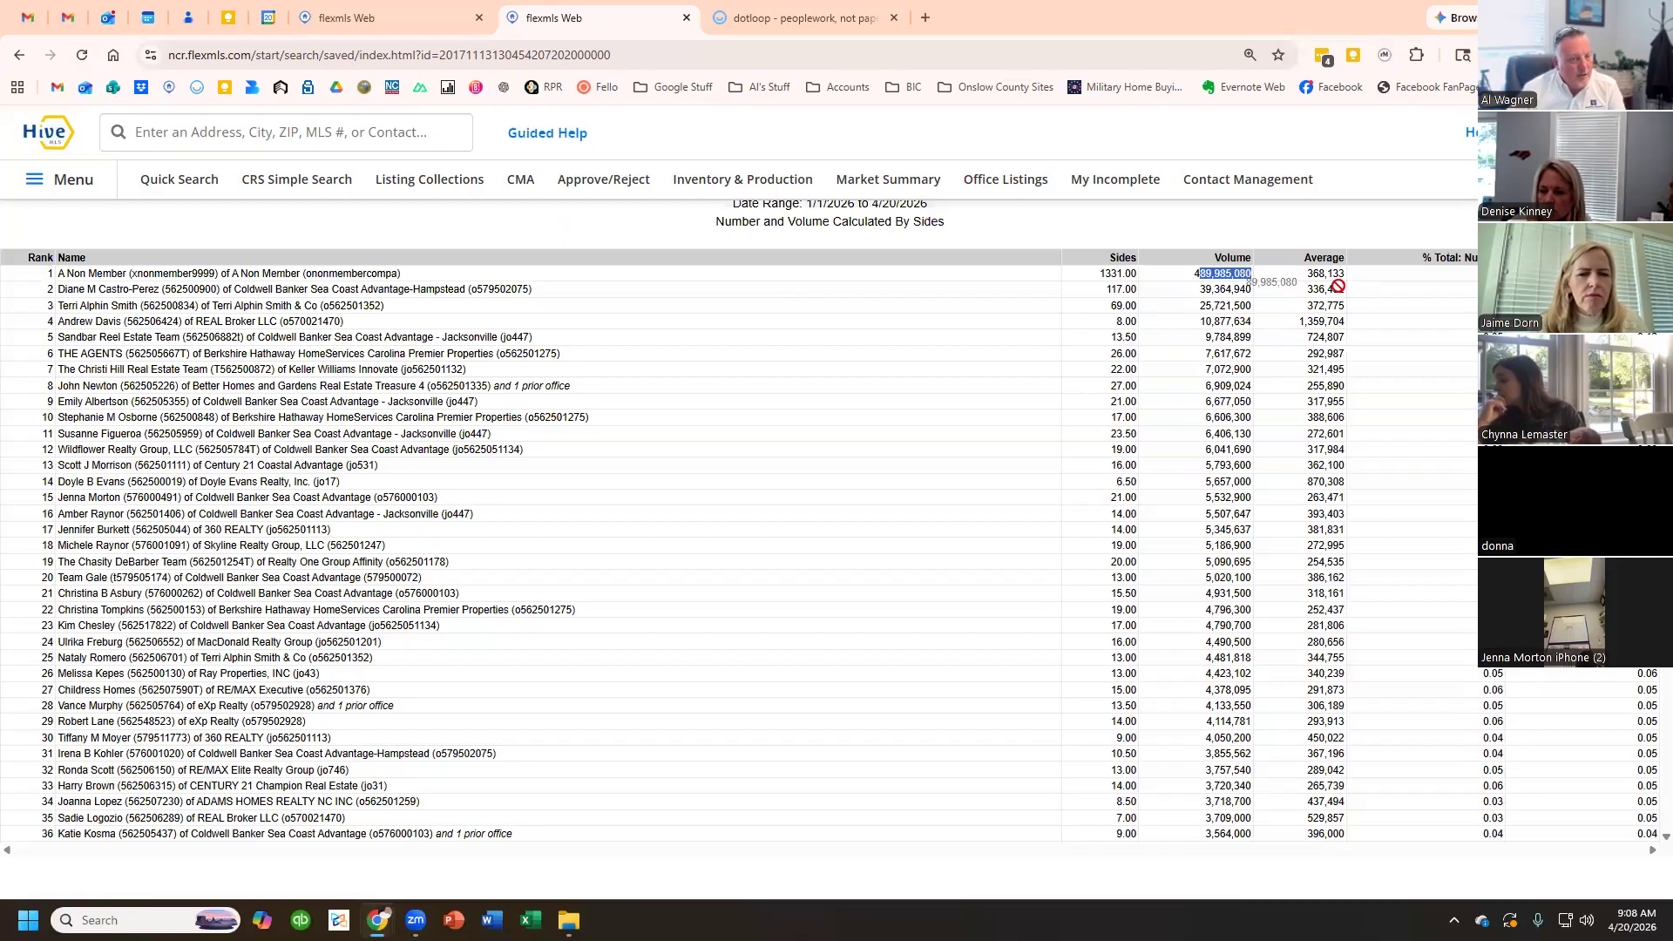
pyautogui.click(1296, 283)
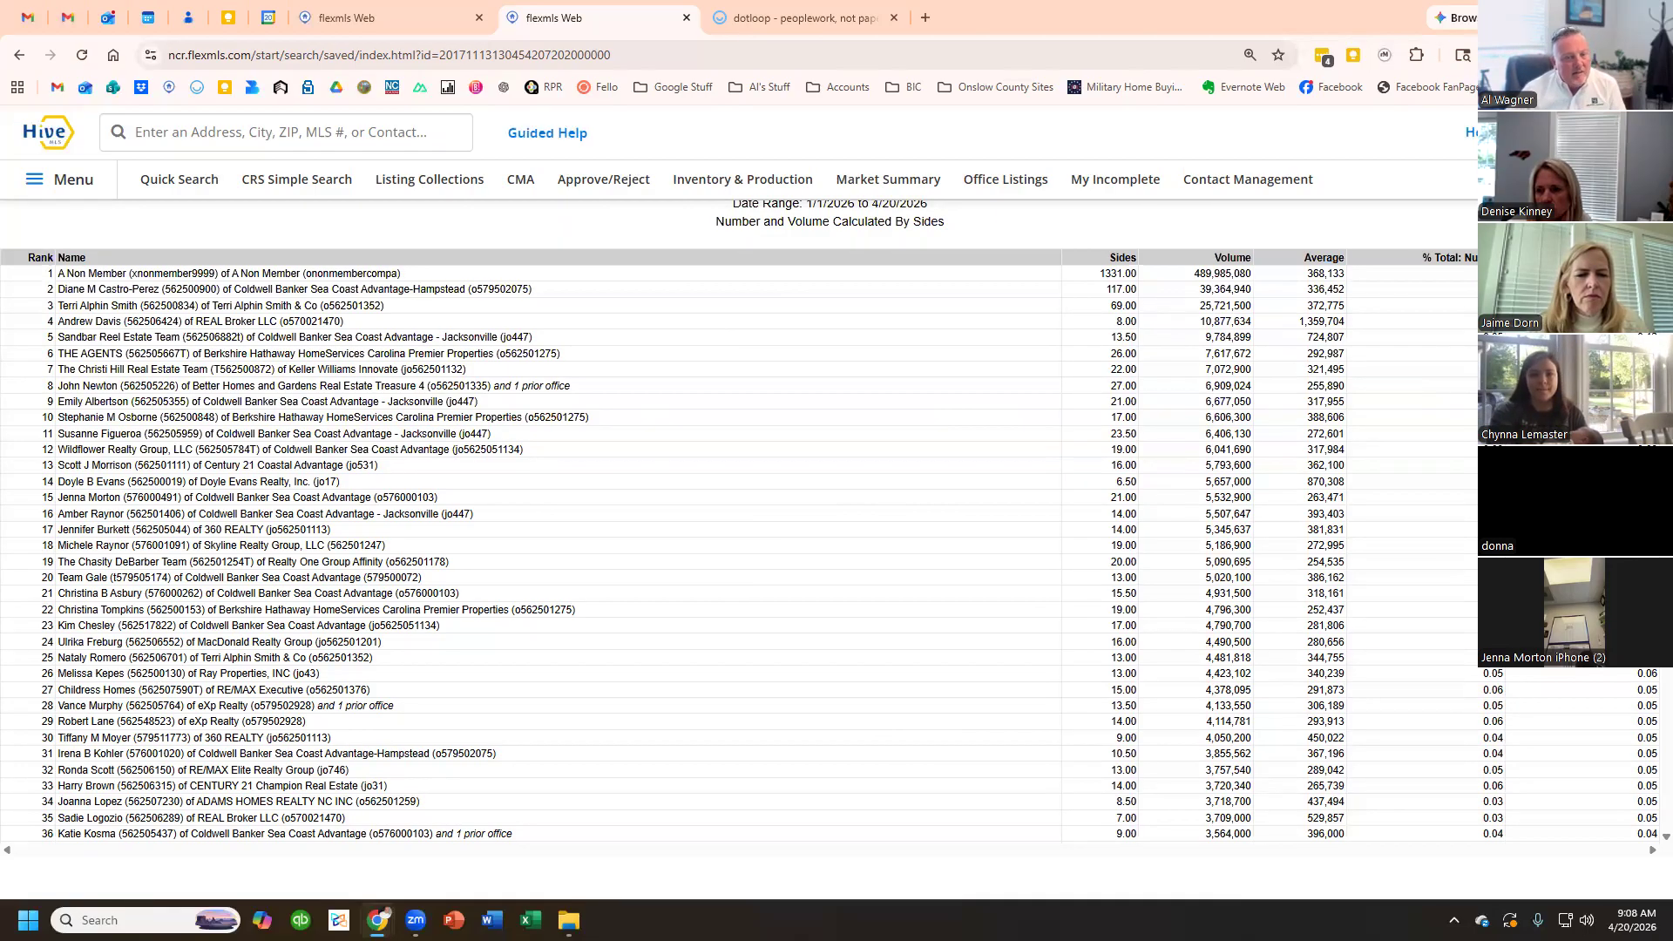
pyautogui.moveTo(53, 288); pyautogui.dragTo(514, 834)
pyautogui.click(514, 834)
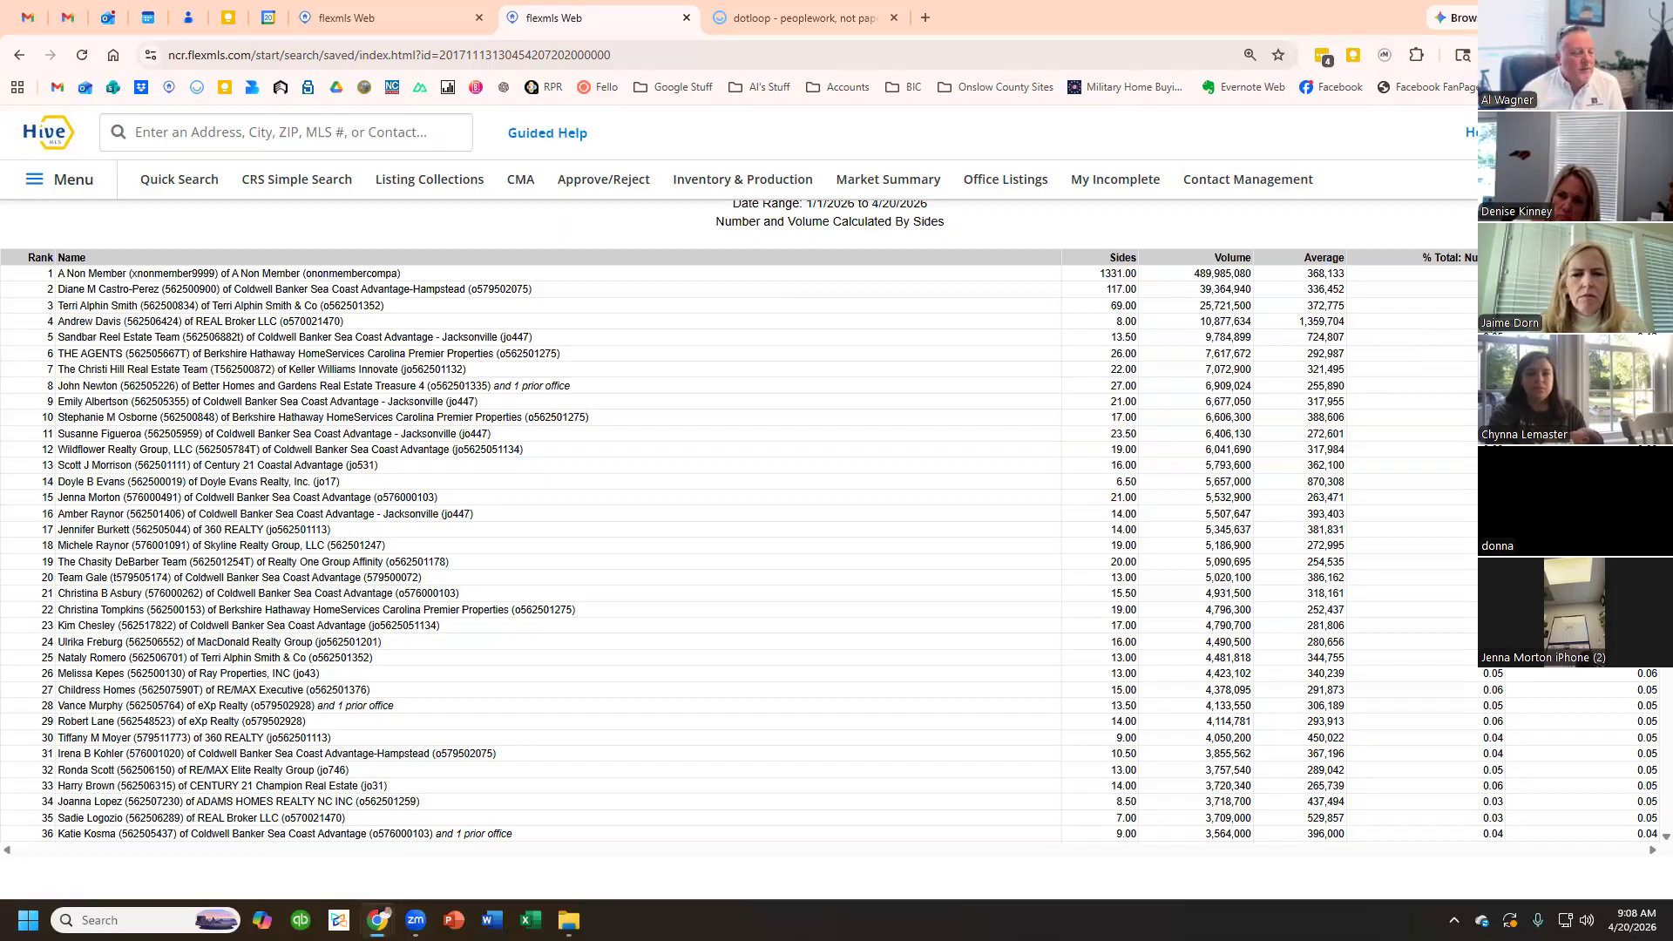
pyautogui.scroll(2, 372, 559)
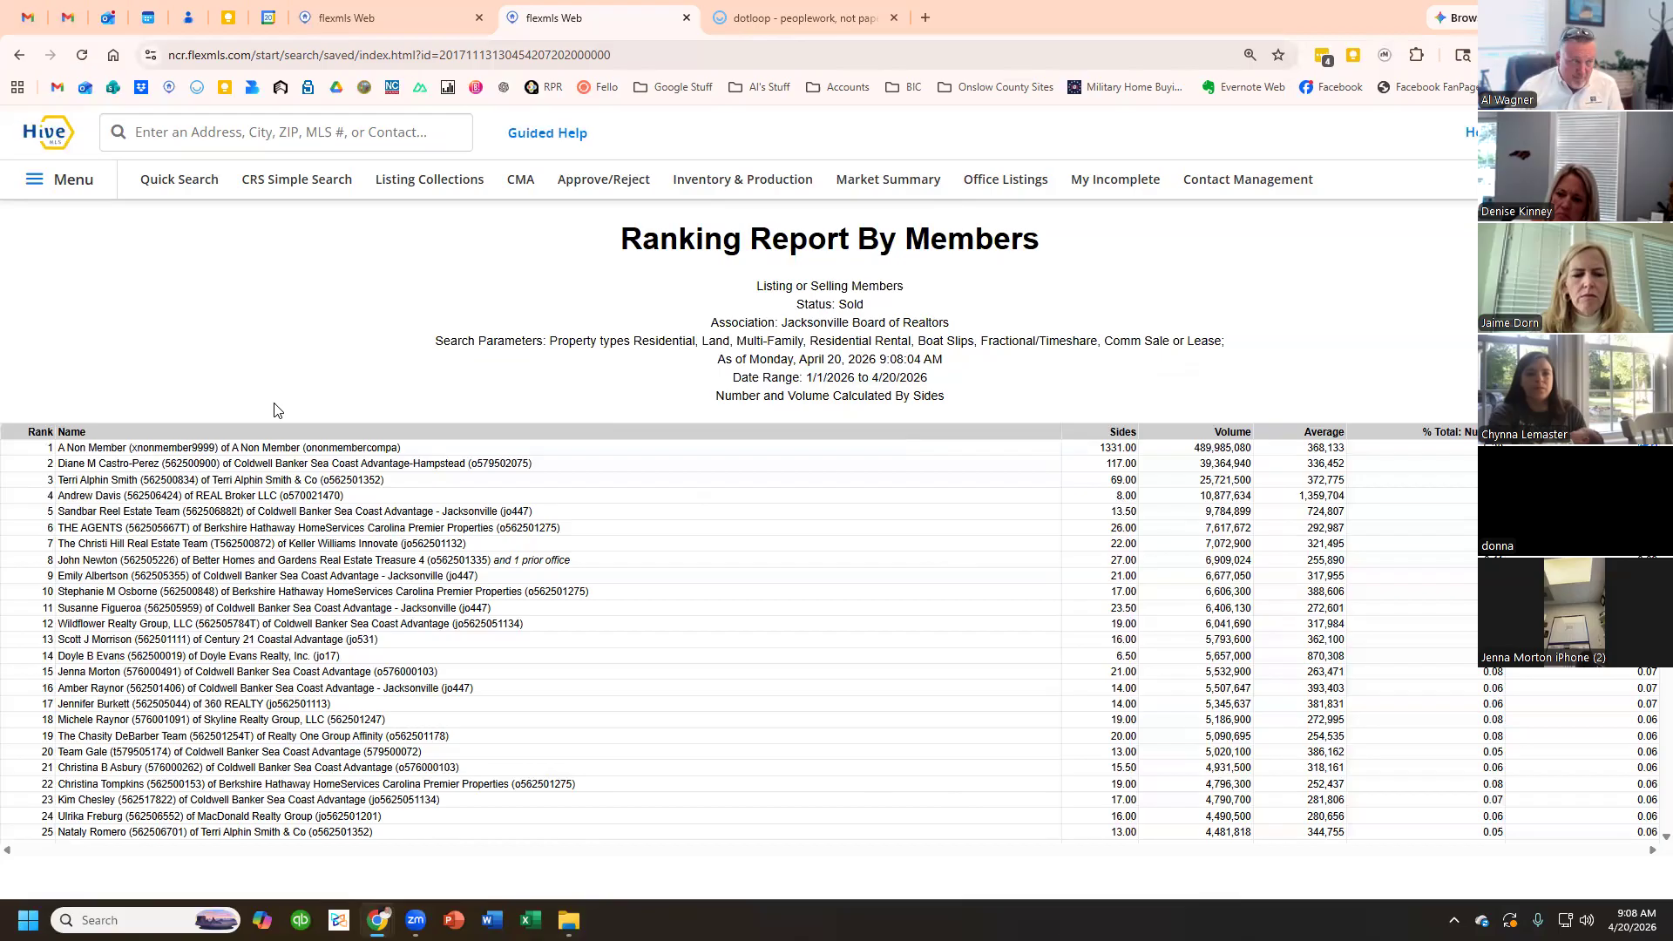
# - Return to the Inventory & Production Reports and review the available report types, including the Ranking Report and Saturation Analysis descriptions
pyautogui.click(71, 182)
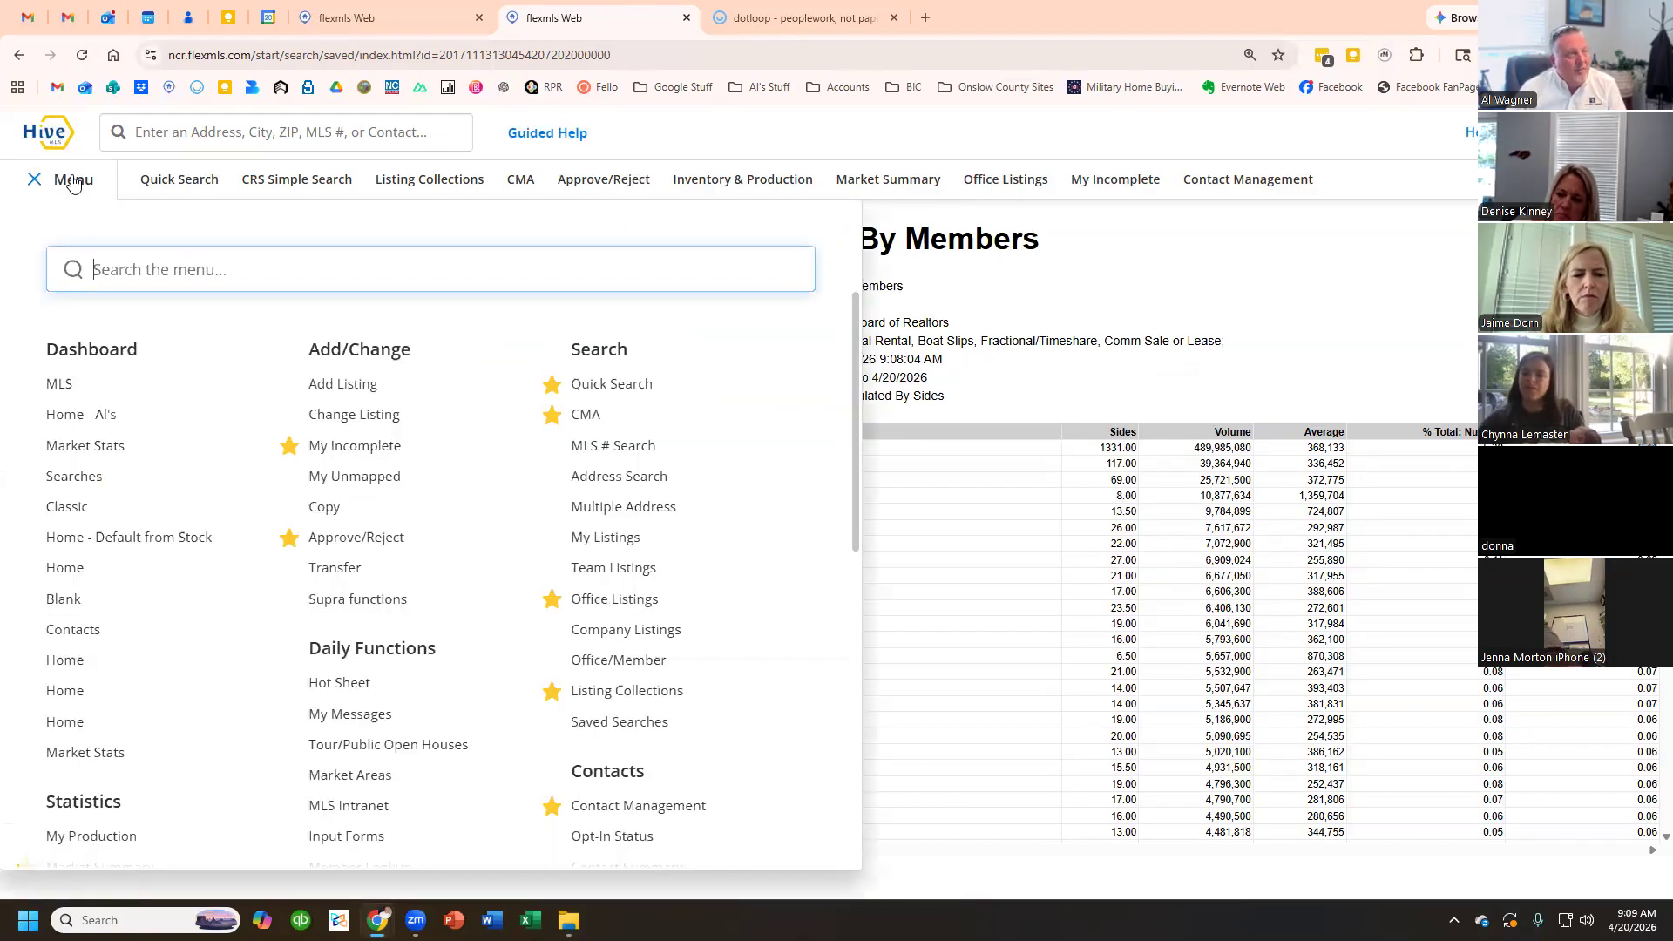
pyautogui.scroll(-3, 130, 559)
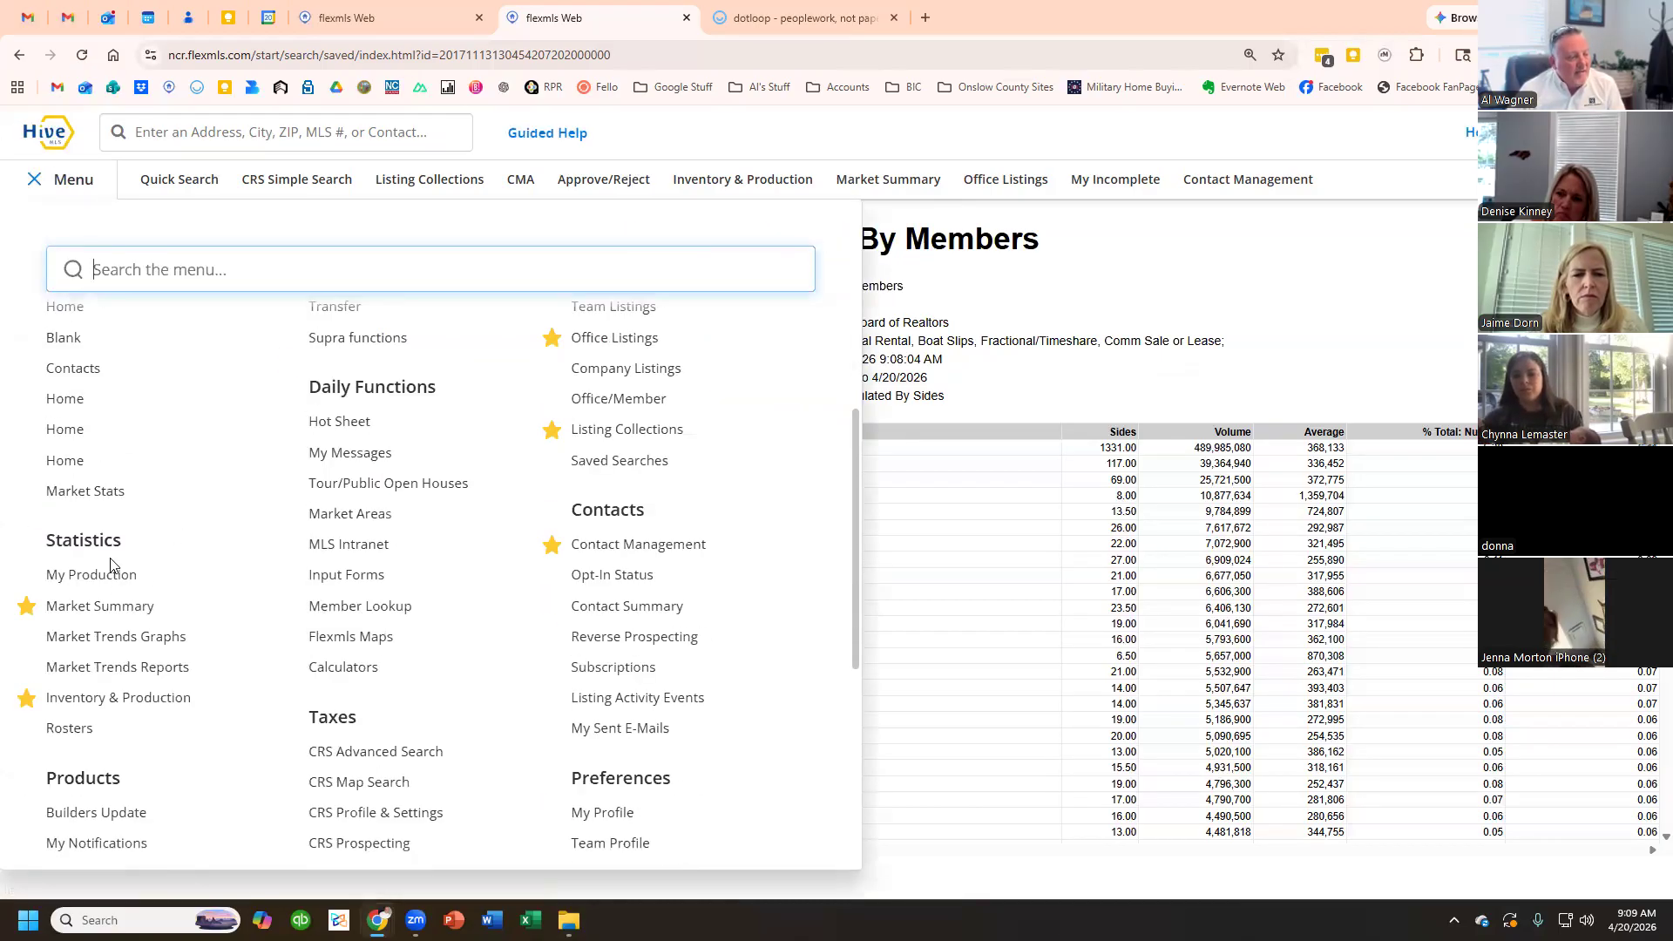
pyautogui.click(104, 701)
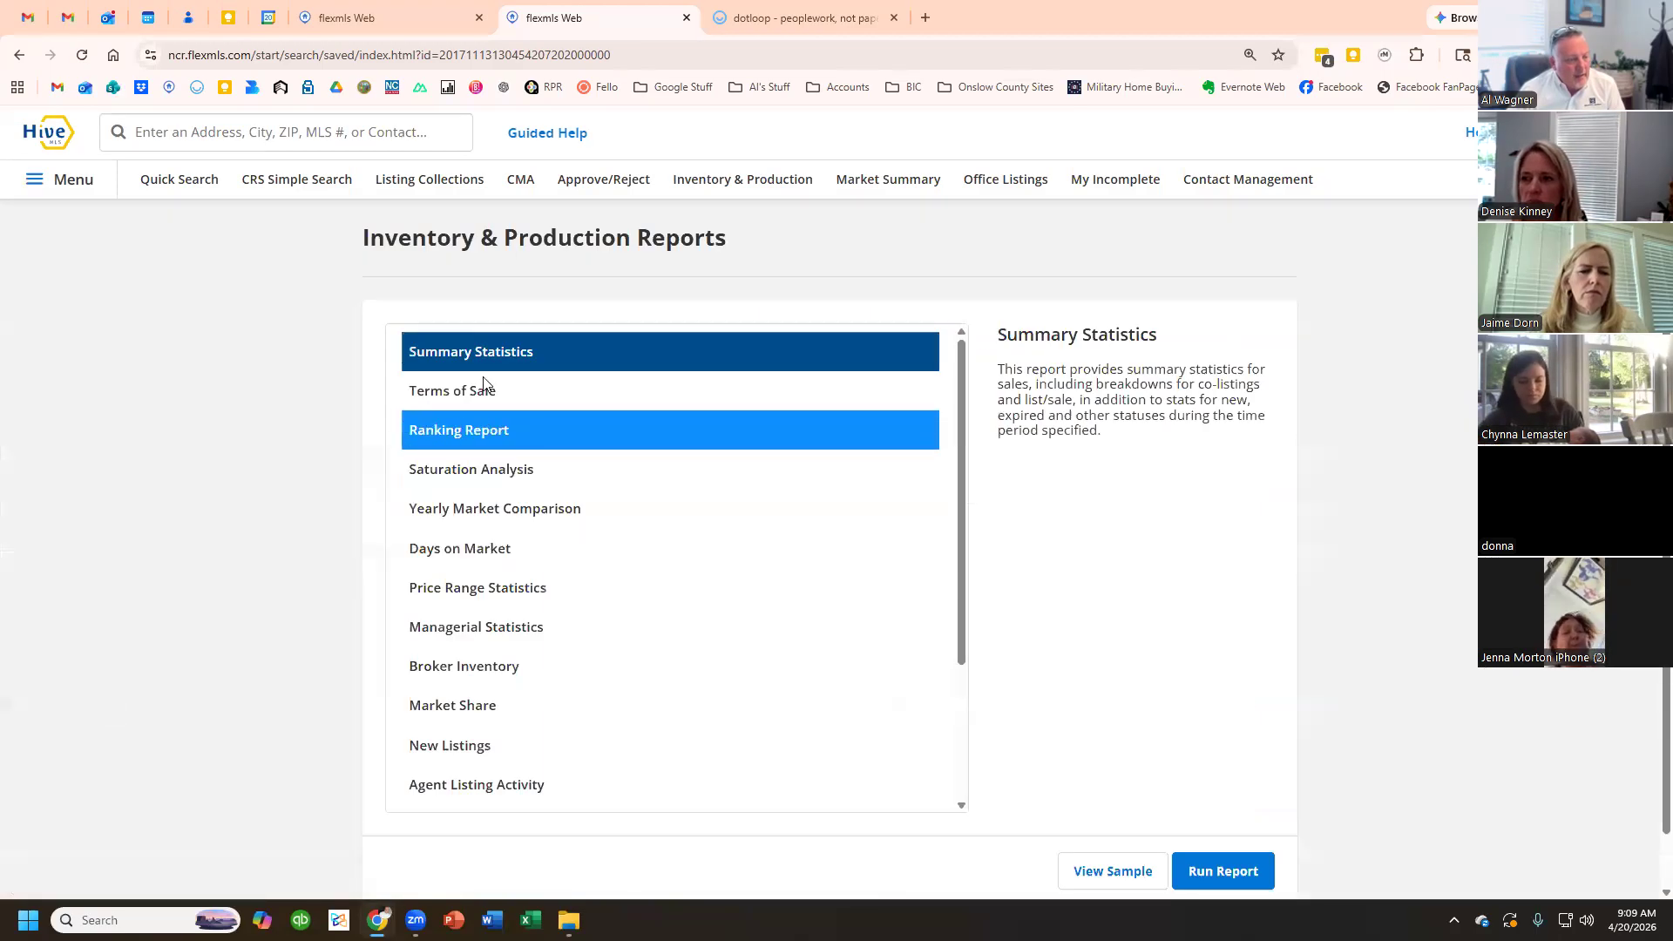
pyautogui.click(492, 390)
pyautogui.click(497, 430)
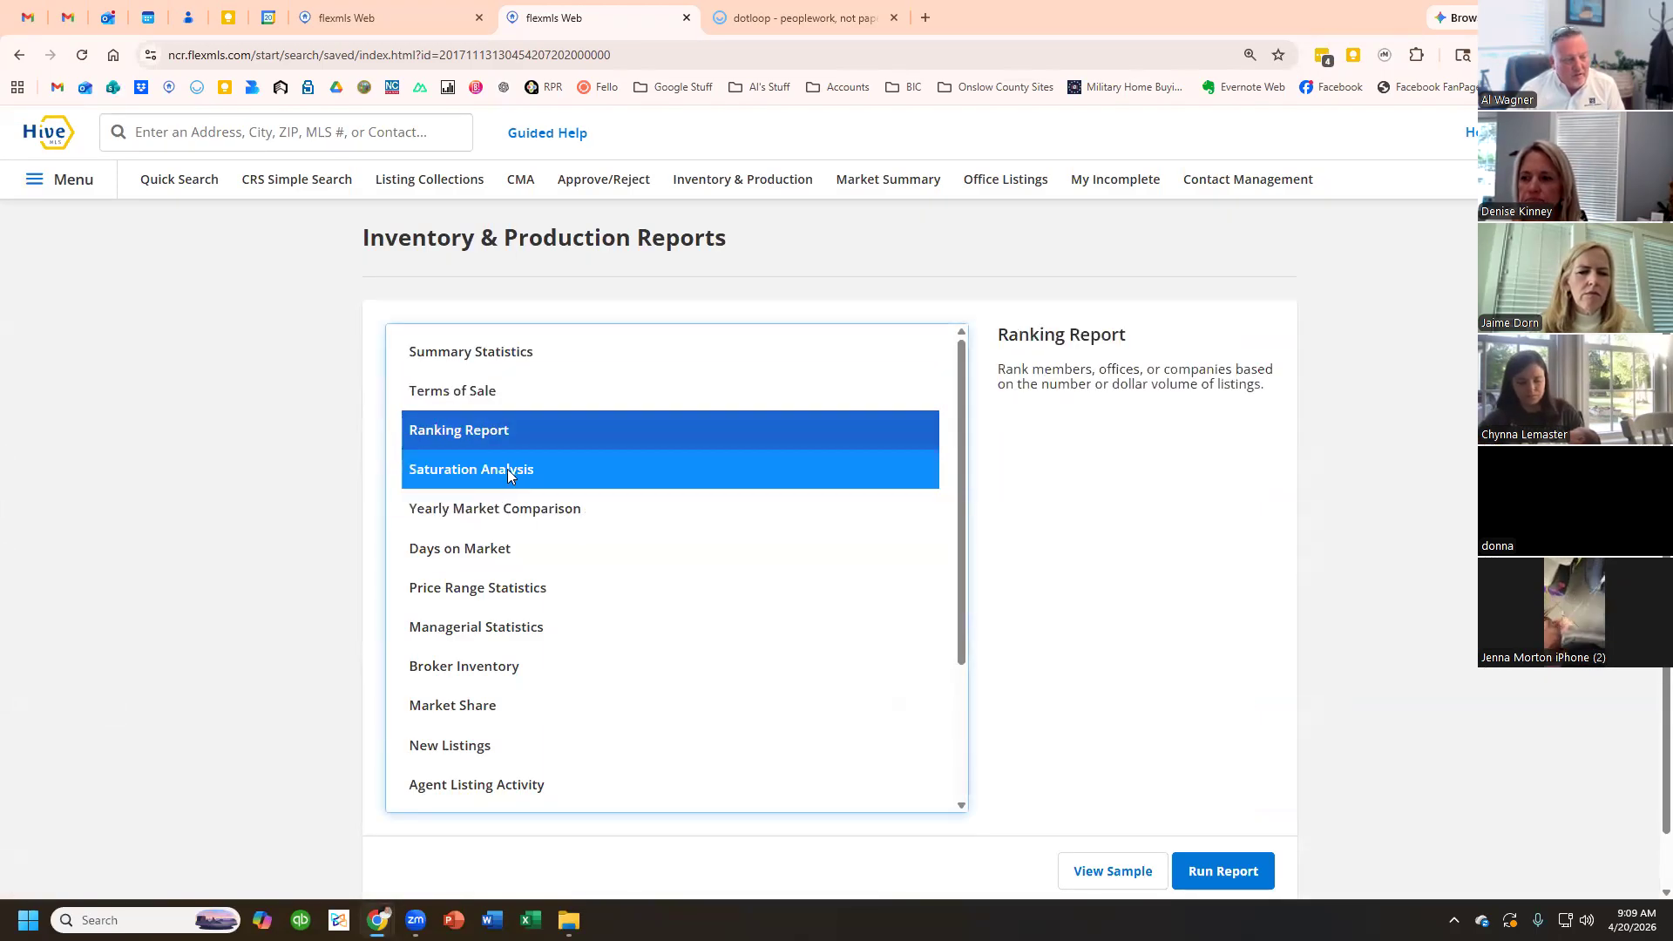
pyautogui.click(500, 469)
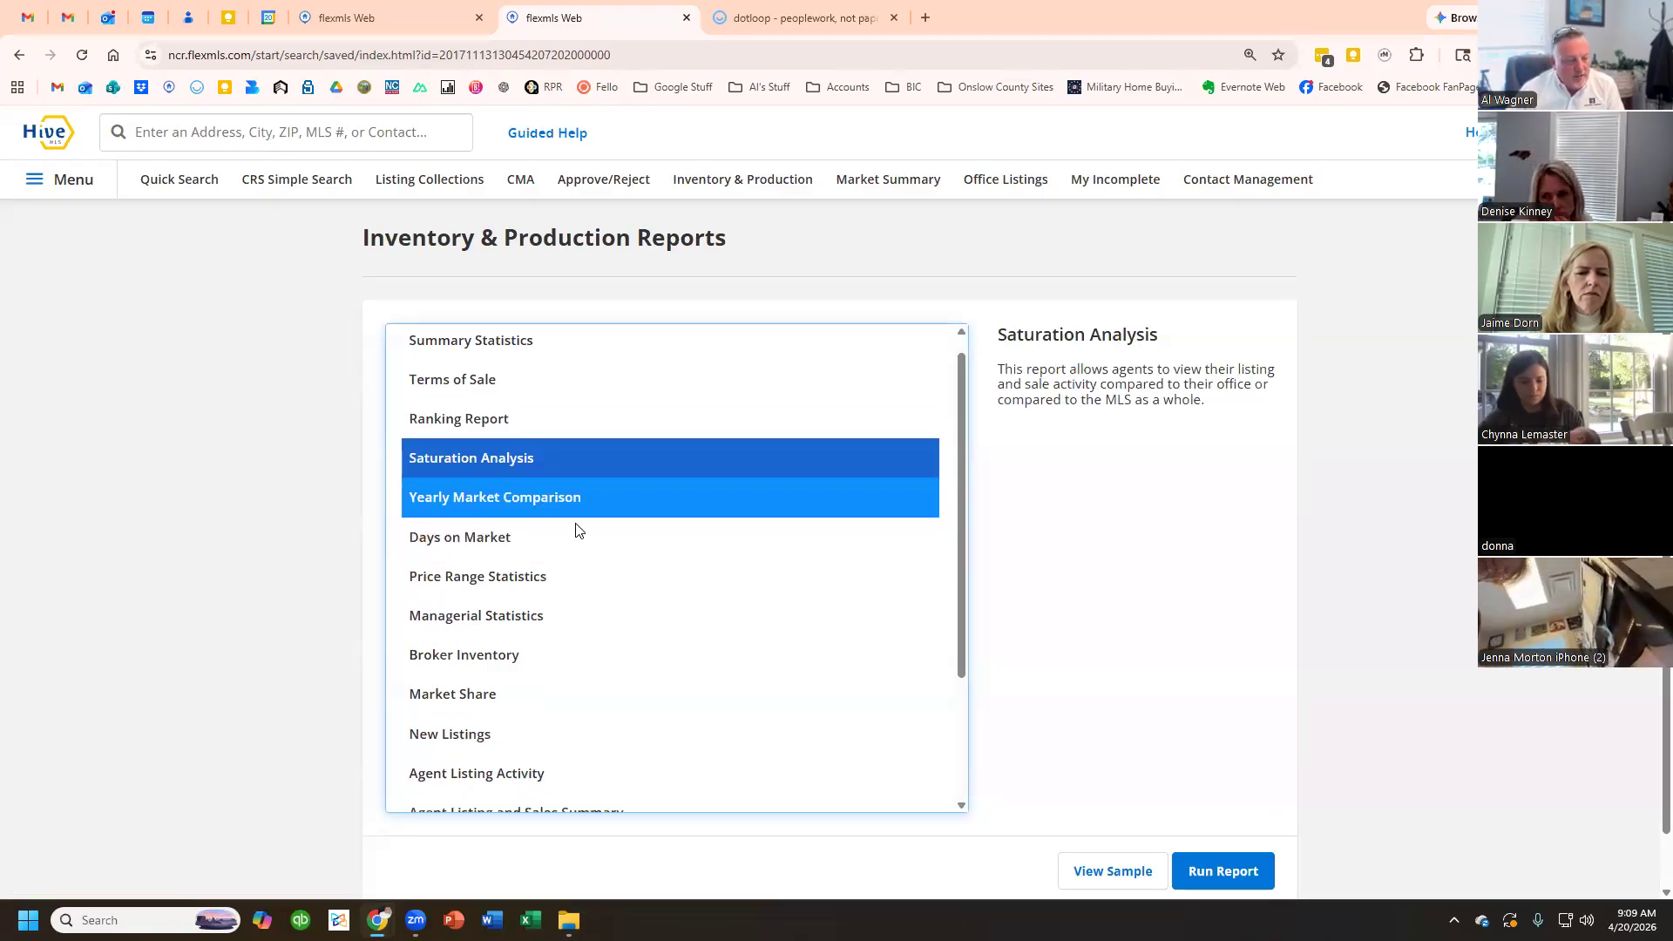
pyautogui.scroll(-1, 610, 663)
pyautogui.scroll(-2, 592, 750)
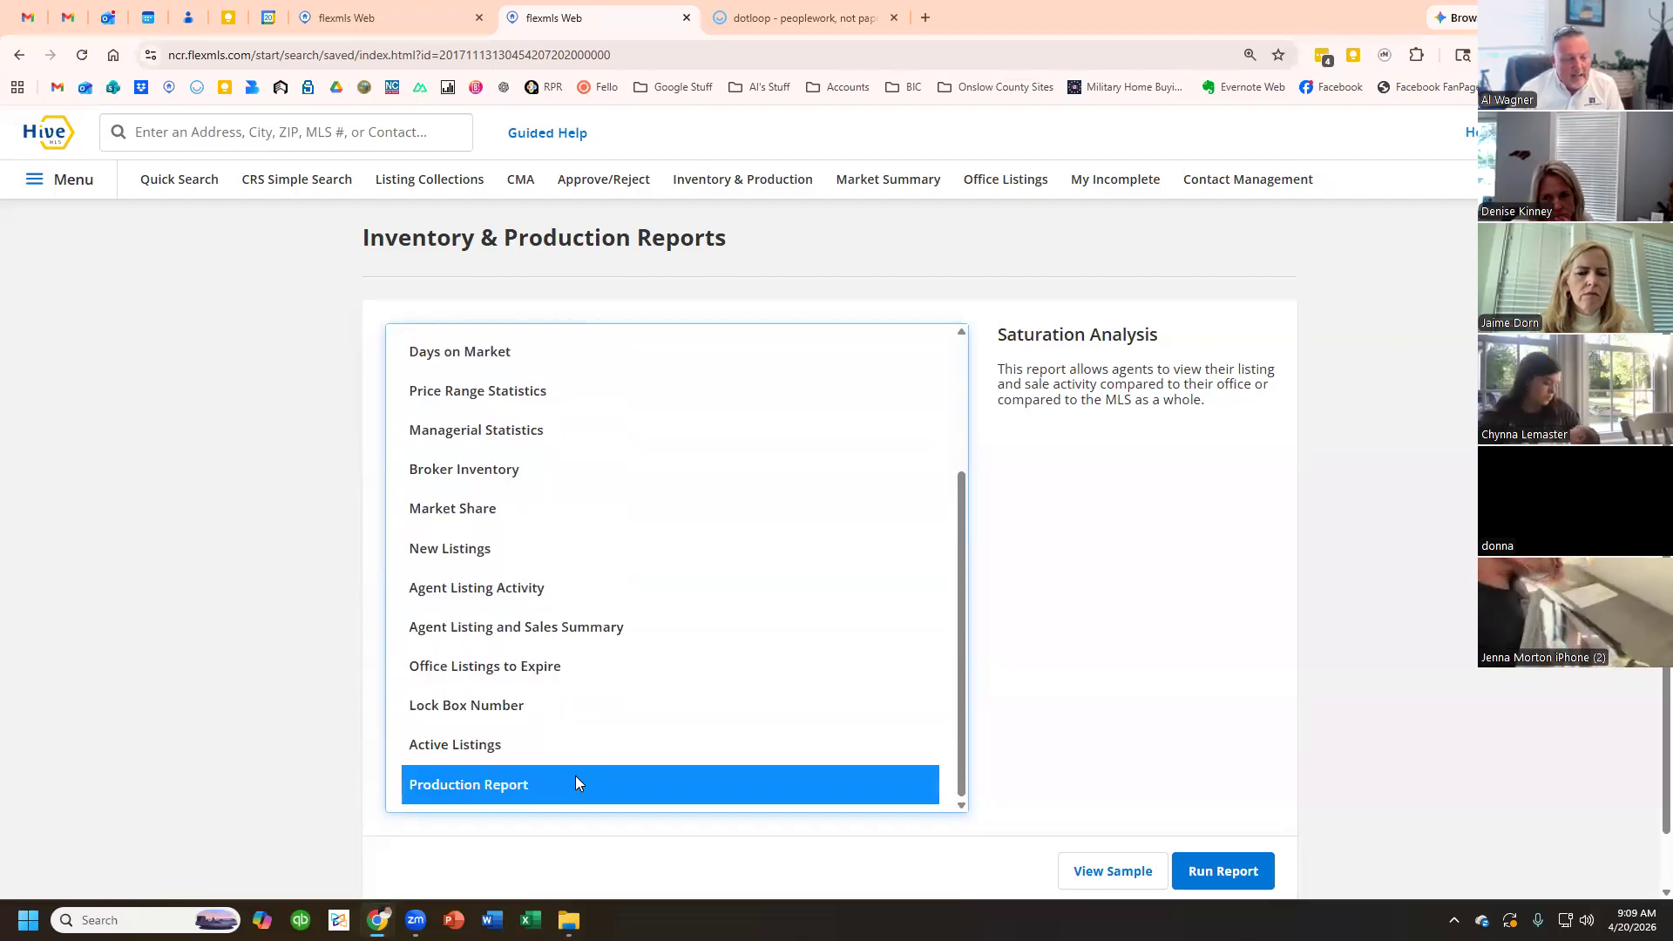
pyautogui.scroll(3, 565, 775)
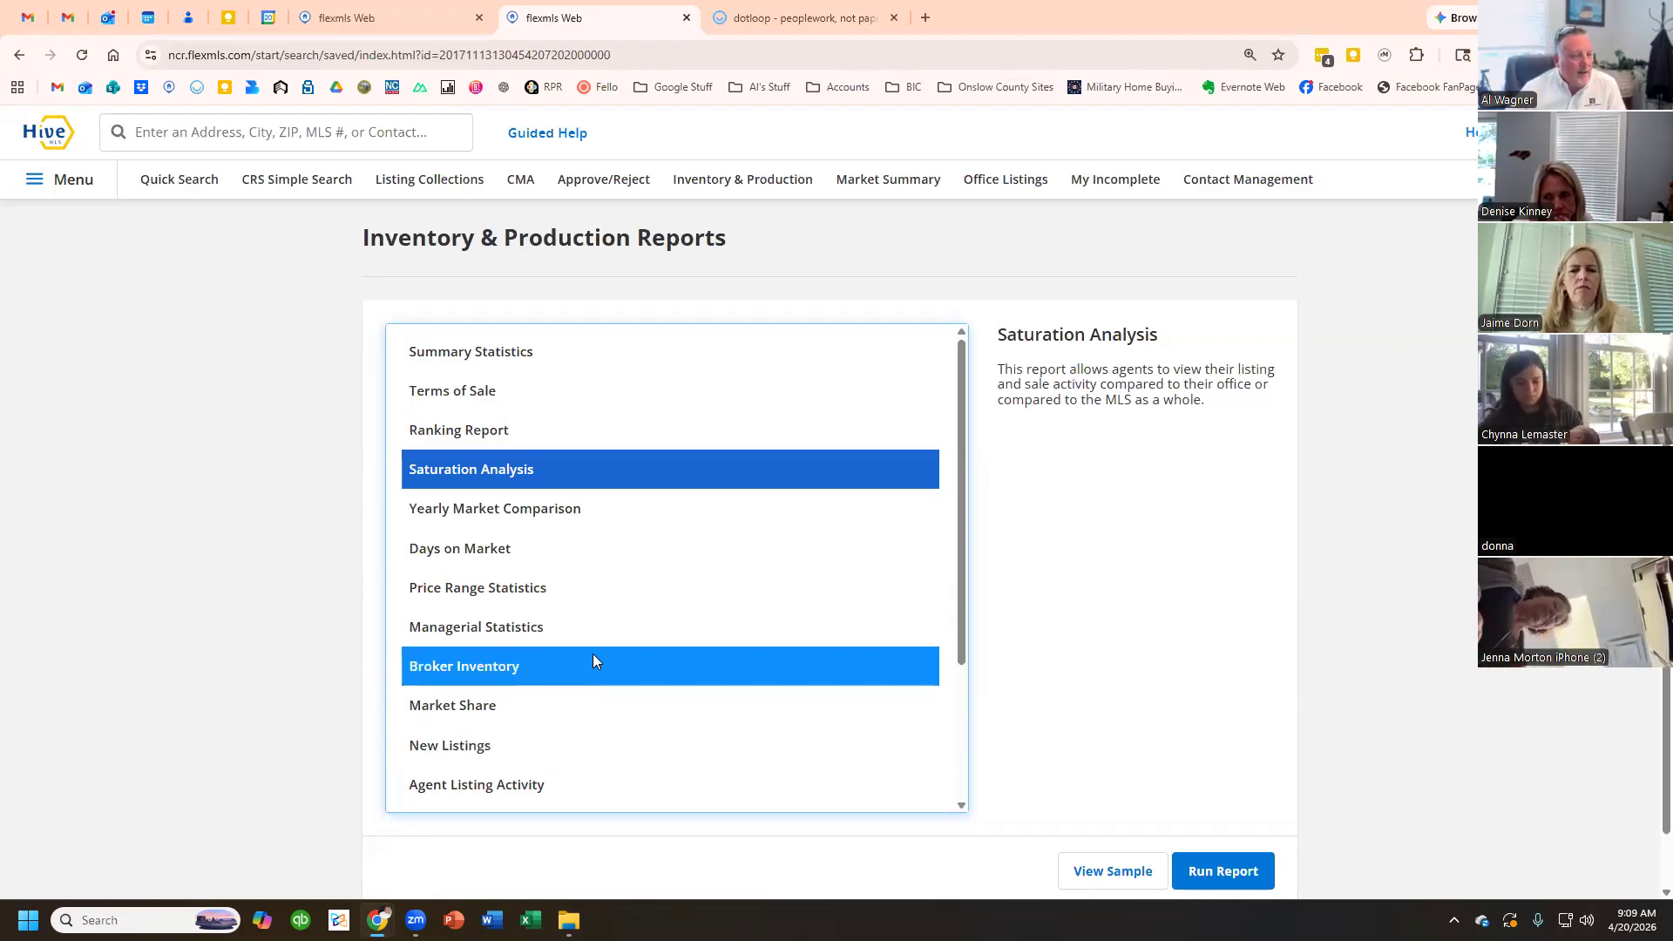
# - Start a quick search with the Basic Res Search template and set its status to Closed only
pyautogui.click(45, 155)
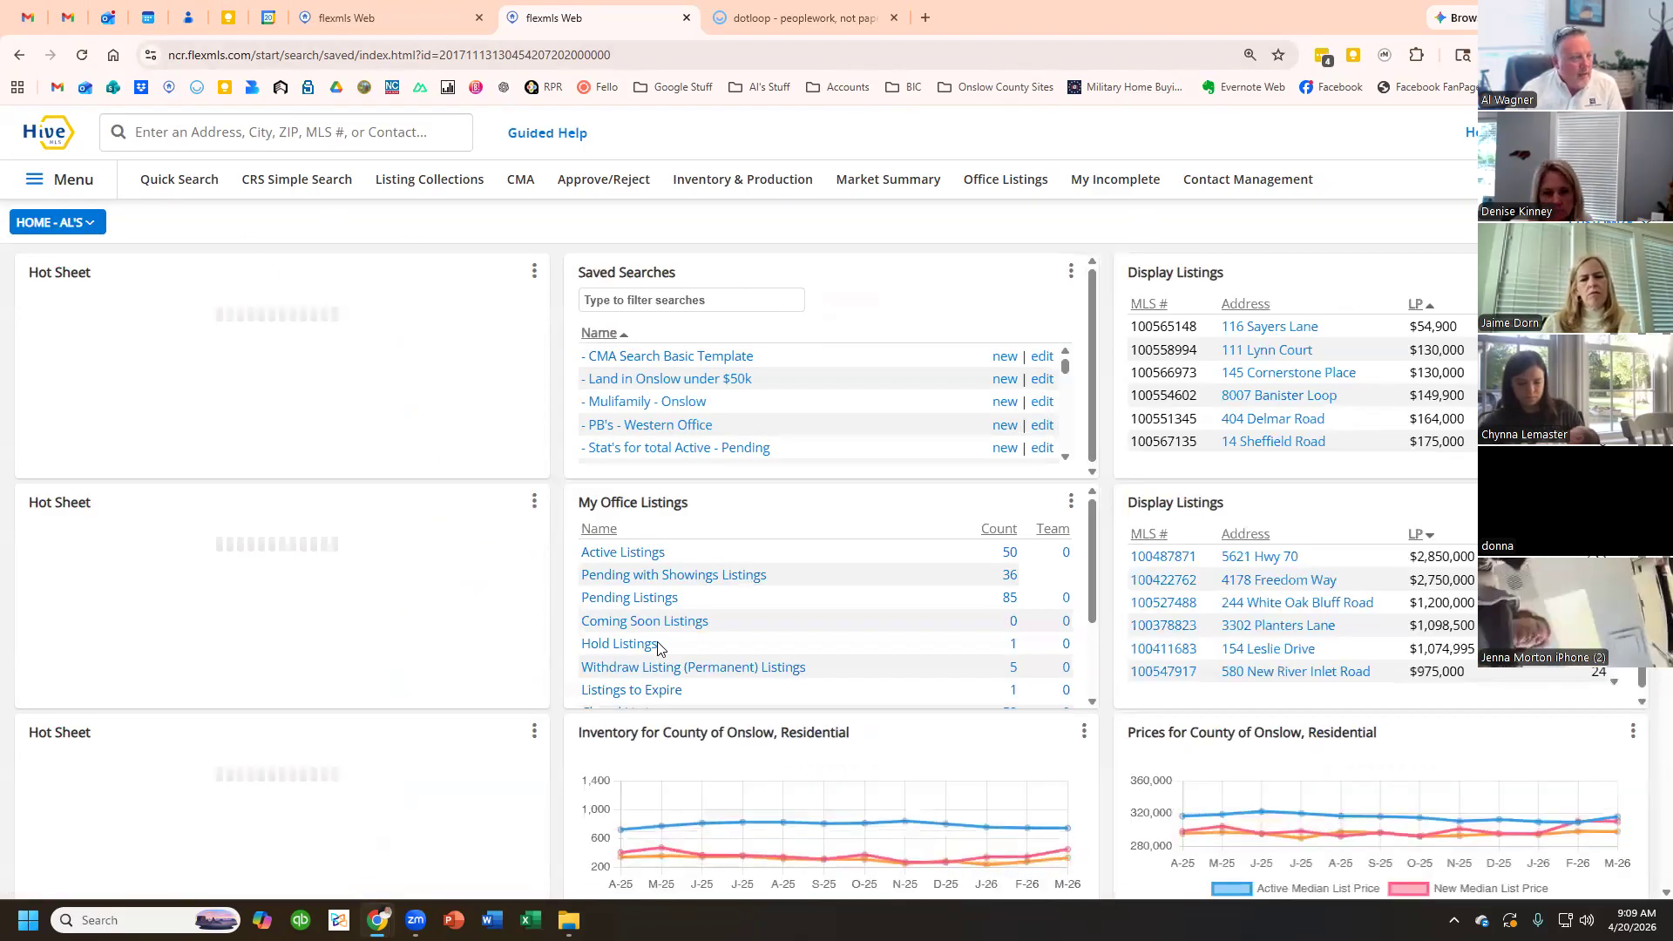
pyautogui.click(173, 181)
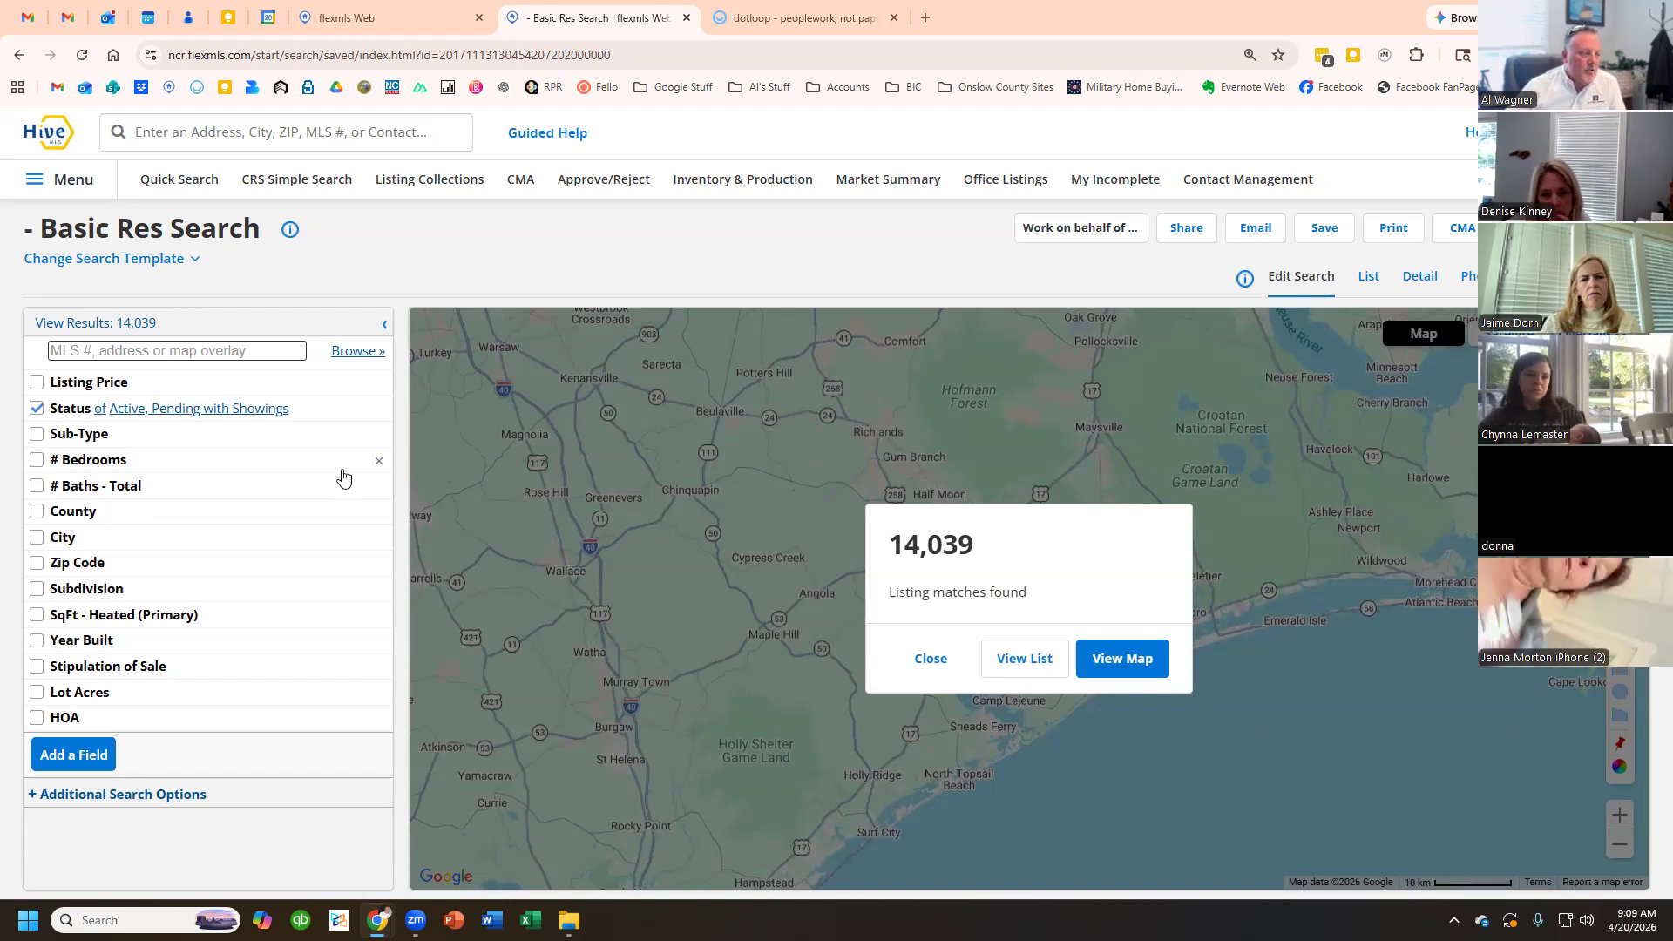
pyautogui.click(312, 420)
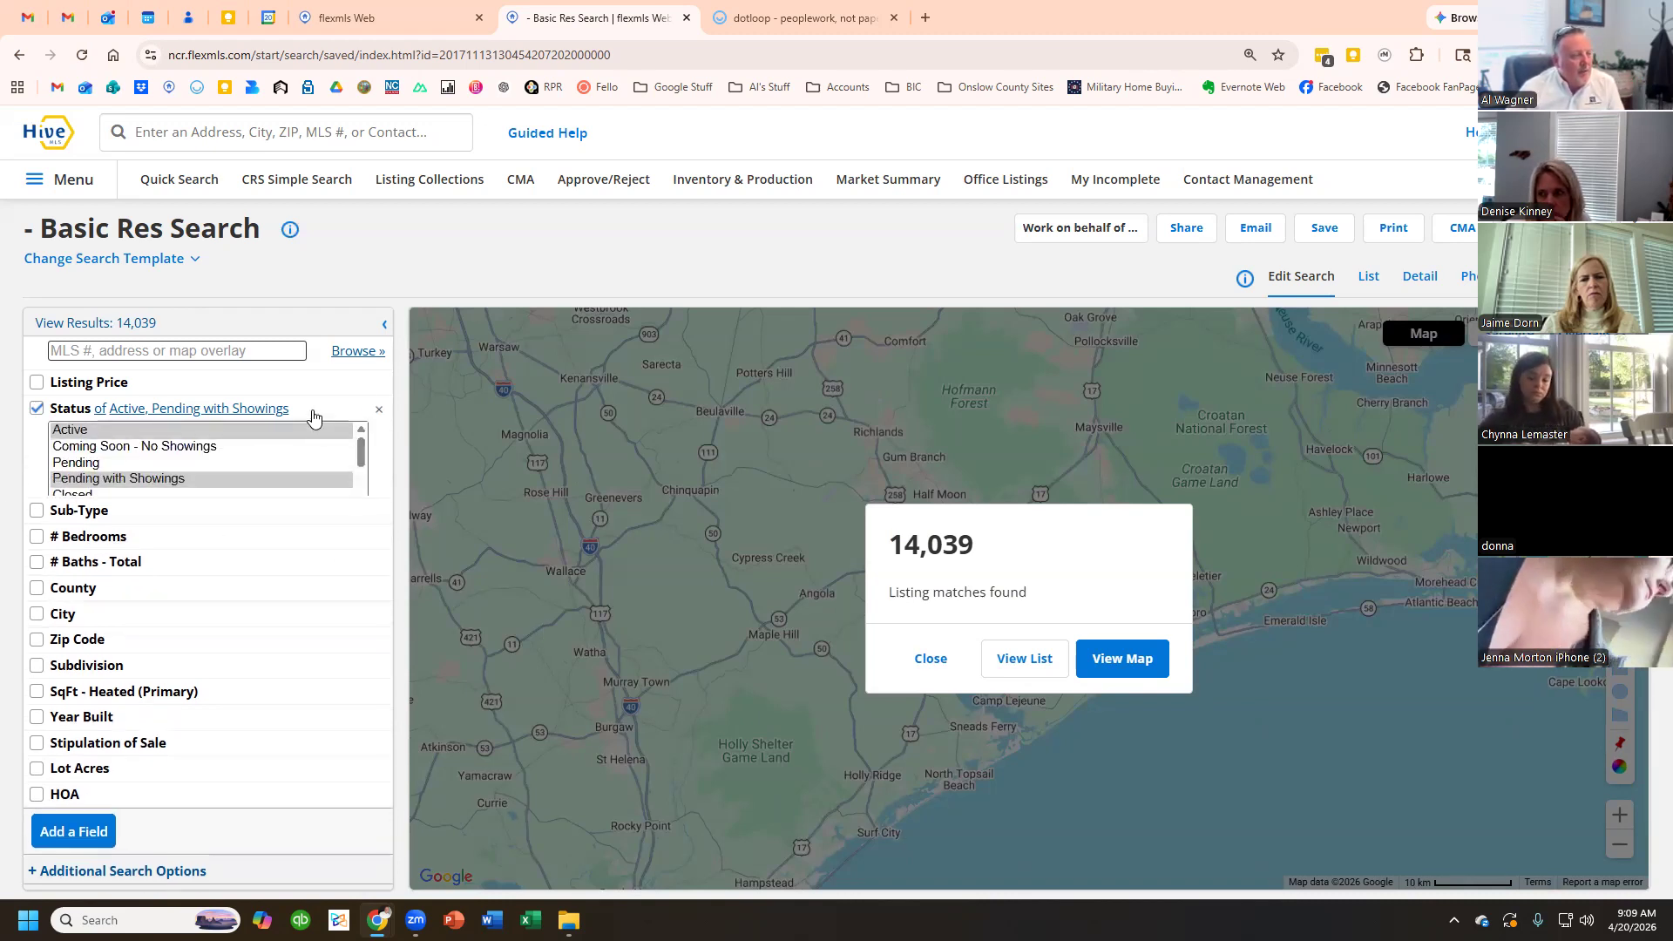
pyautogui.click(120, 496)
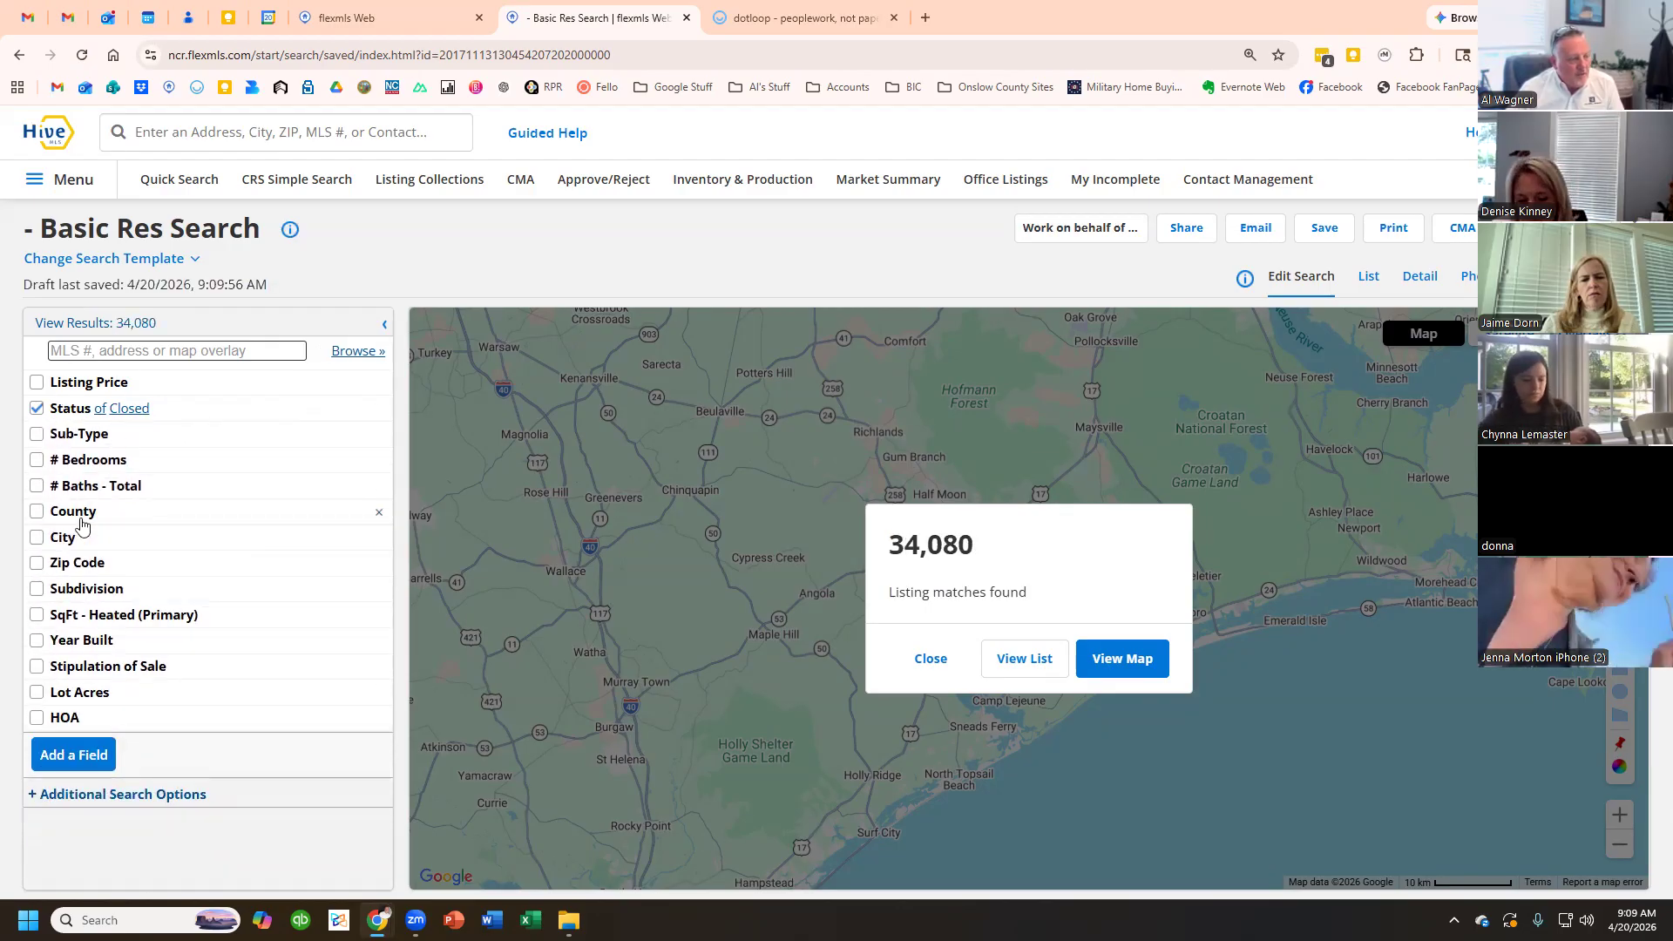
# - Limit the closed listings search to Onslow county
pyautogui.click(133, 513)
pyautogui.click(85, 542)
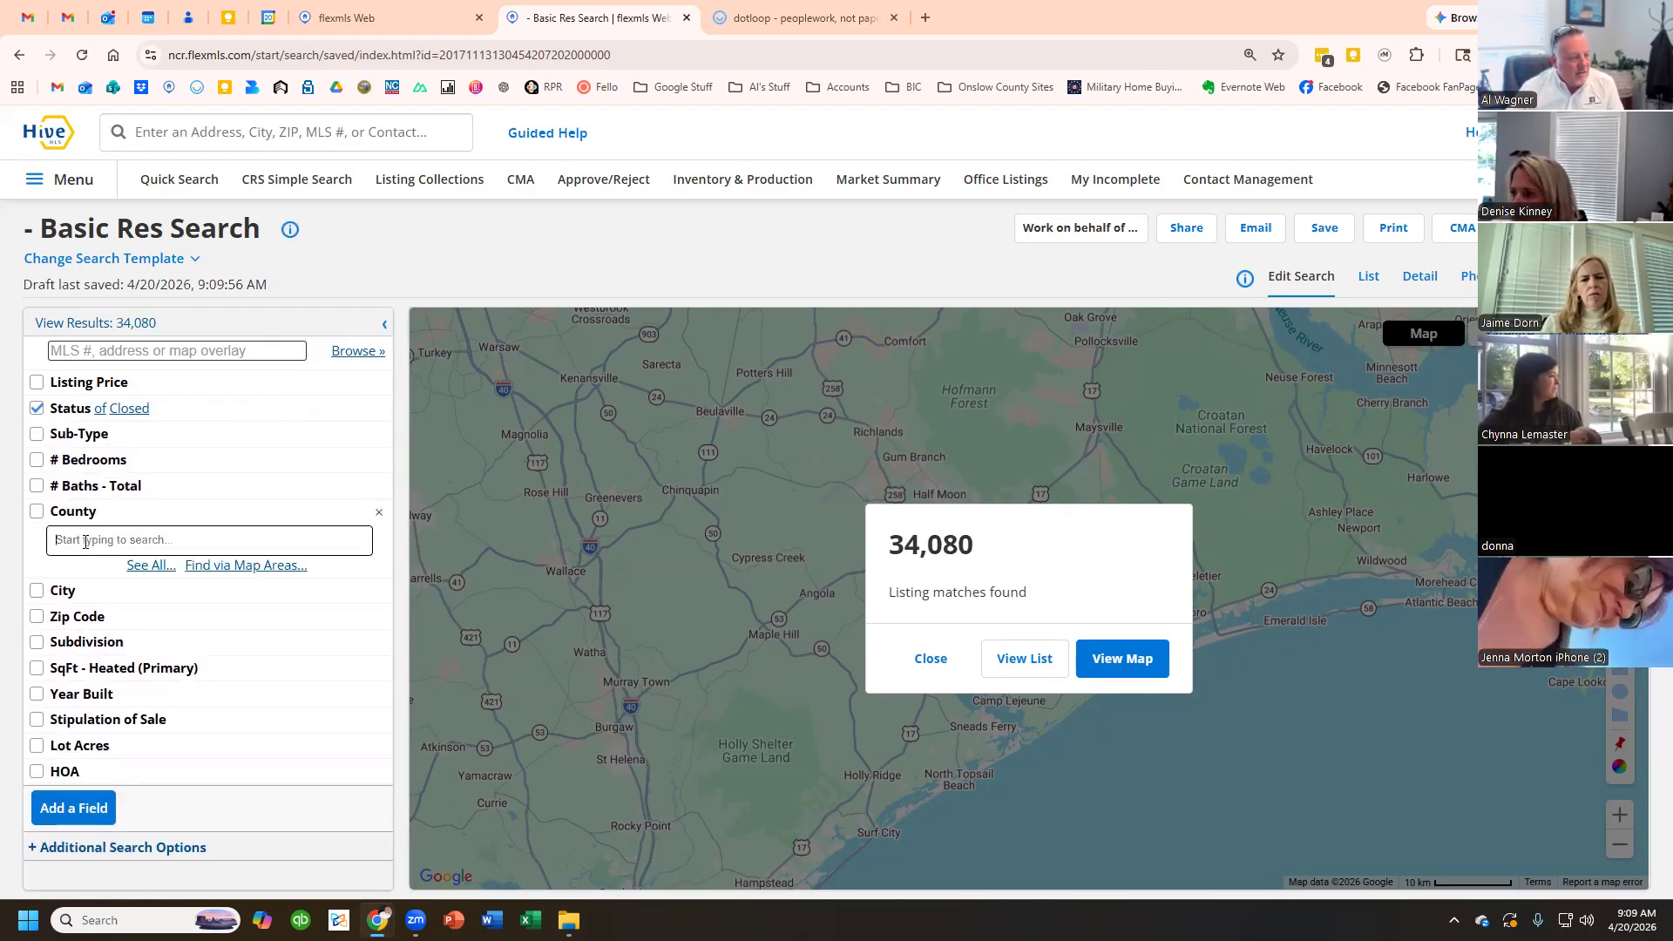
pyautogui.write('onslow')
pyautogui.press('Return')
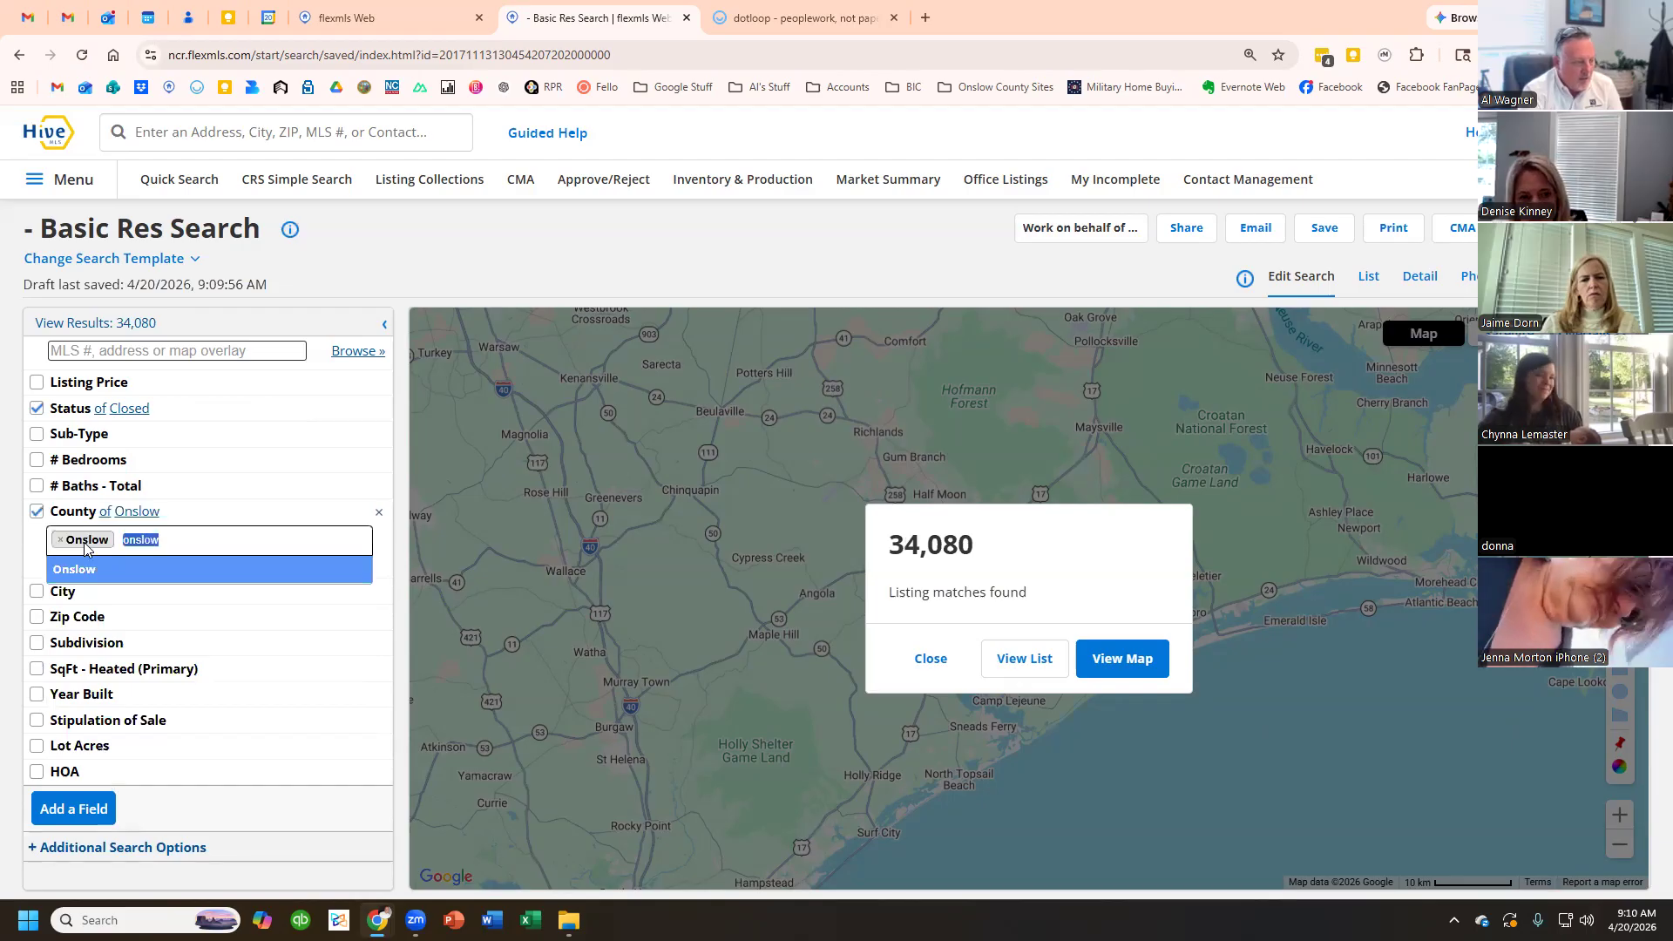
pyautogui.click(218, 518)
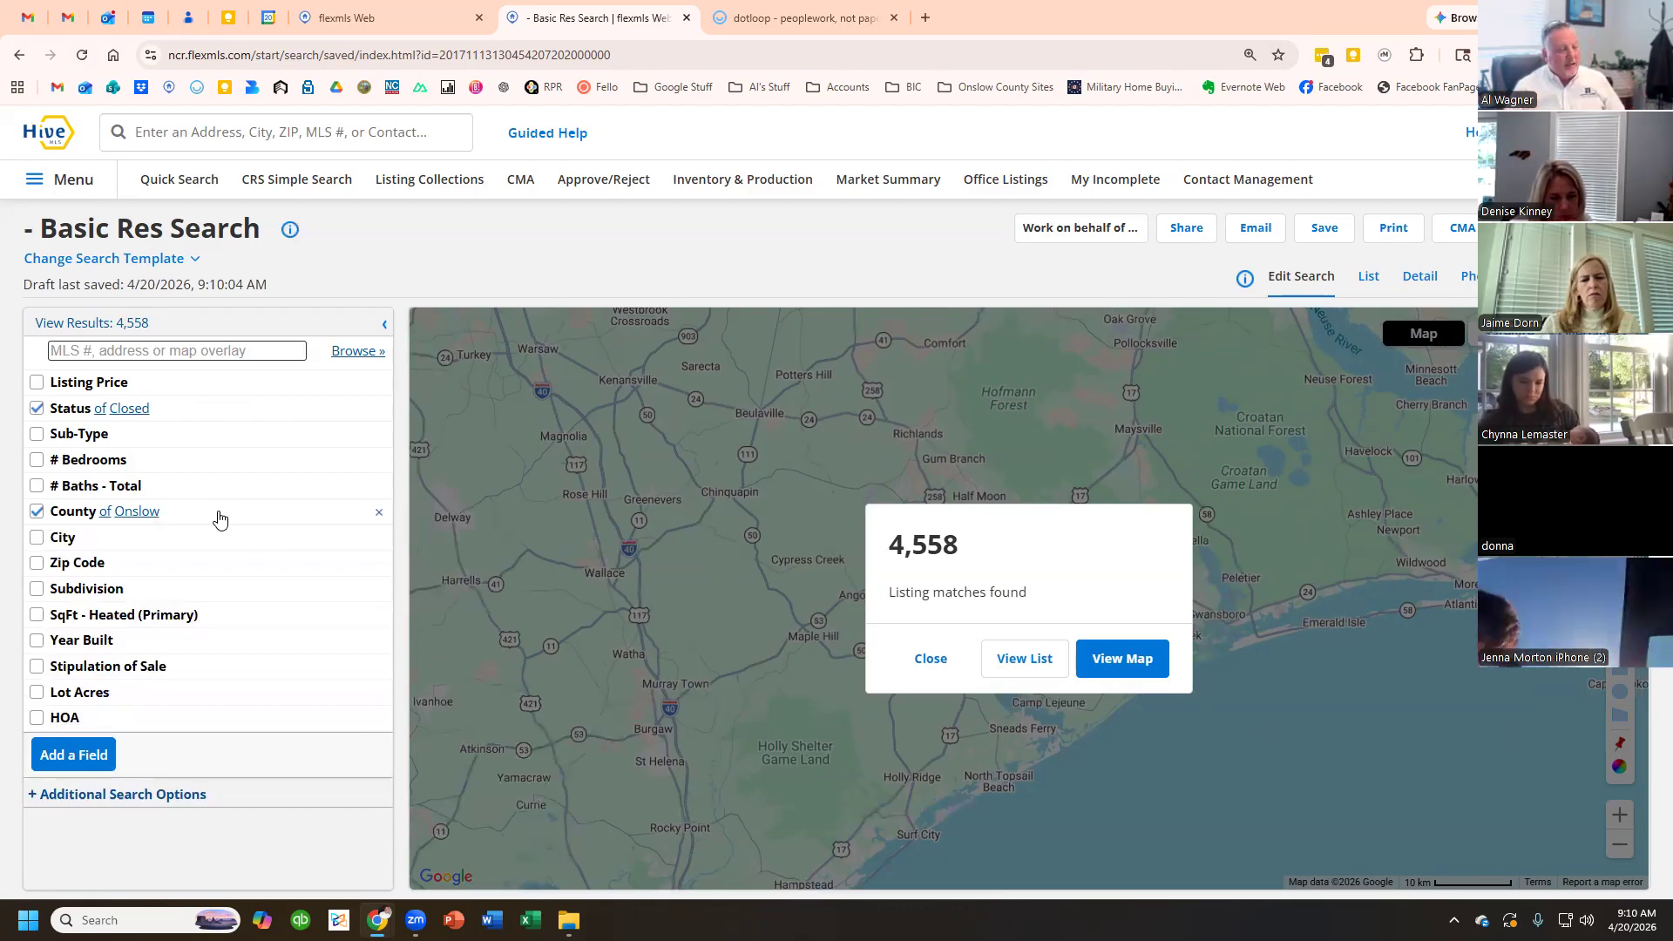
# - Set the start of the search's Sold Date range to 1/1/2026
pyautogui.click(233, 411)
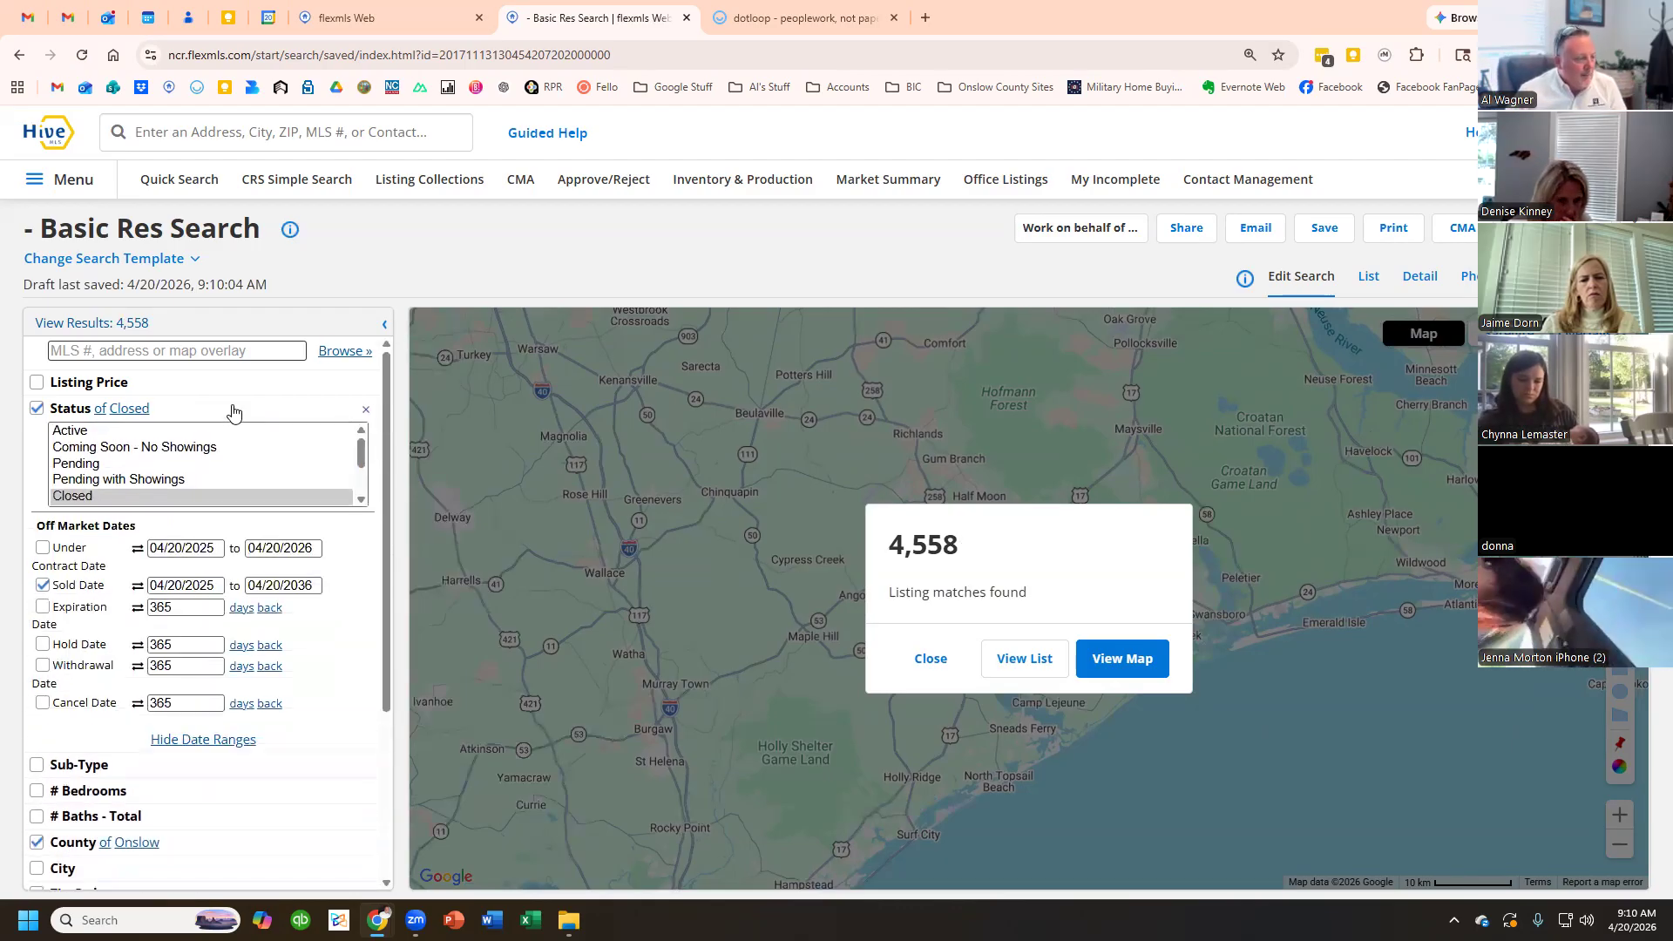
pyautogui.click(151, 585)
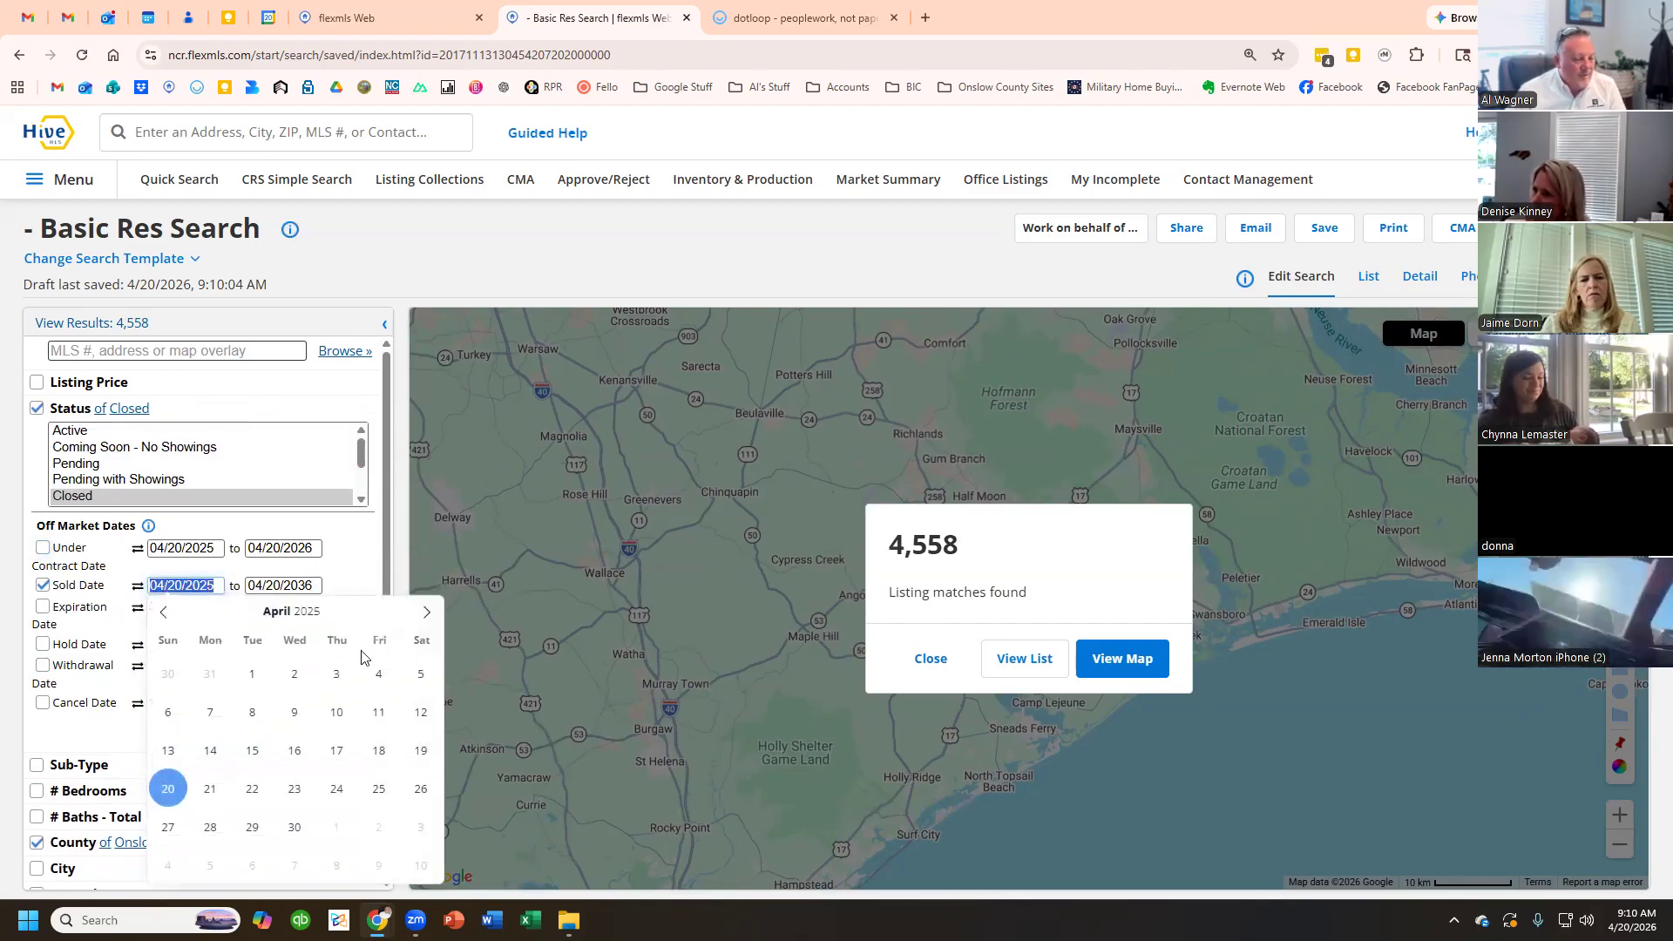
pyautogui.write('1')
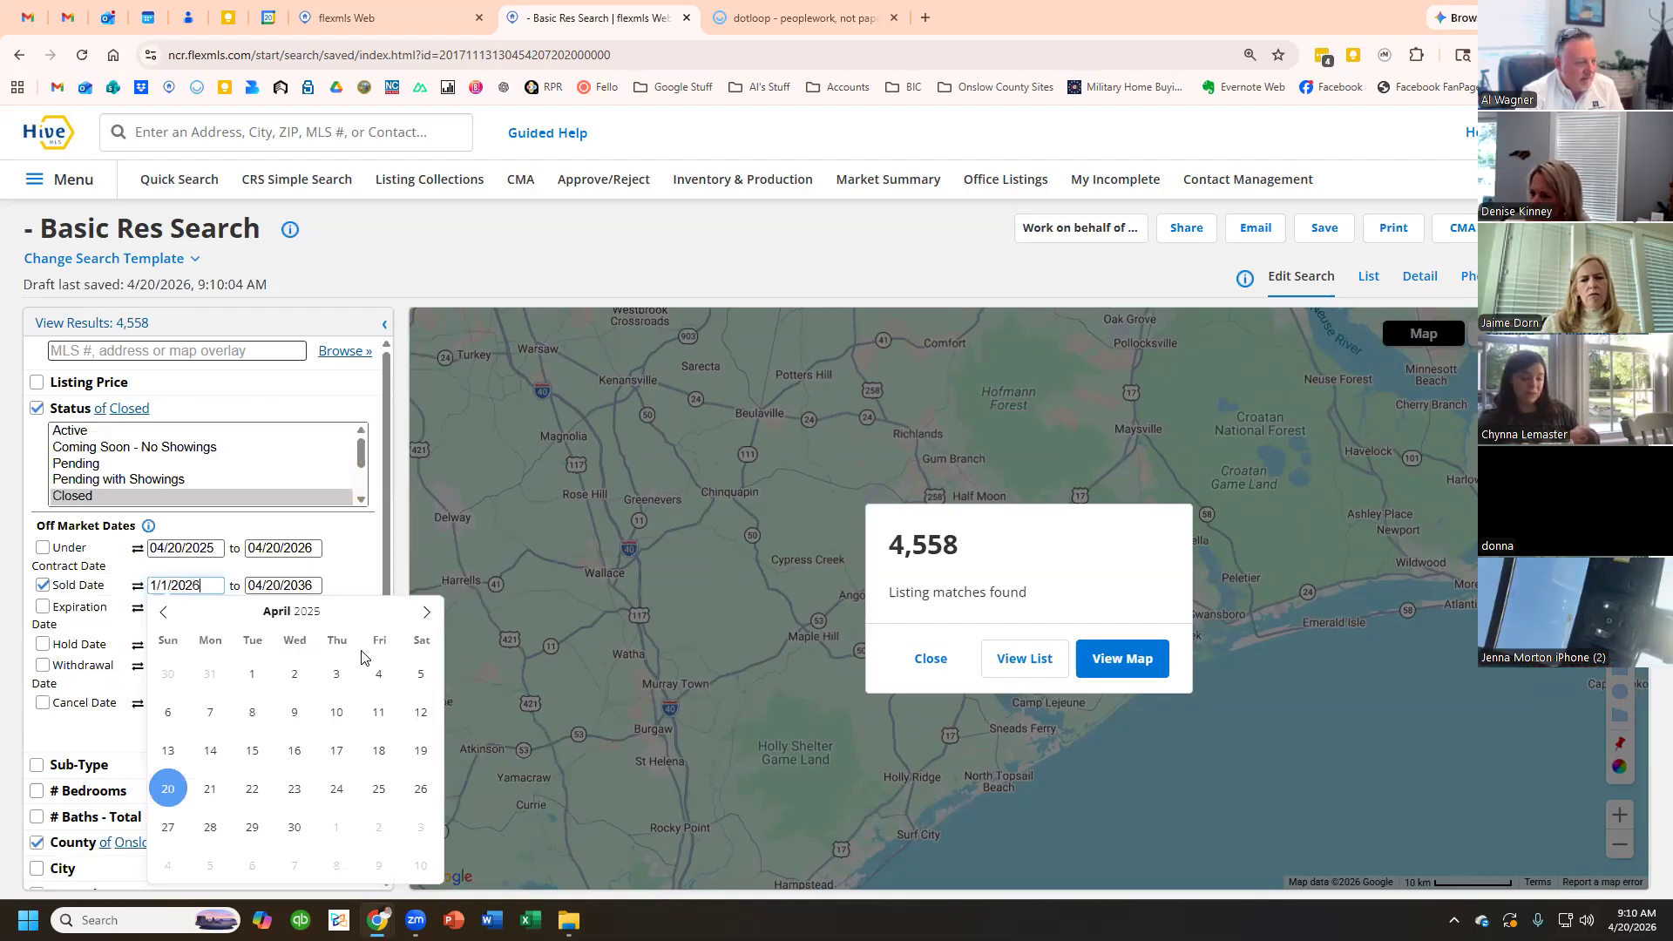
pyautogui.press('Tab')
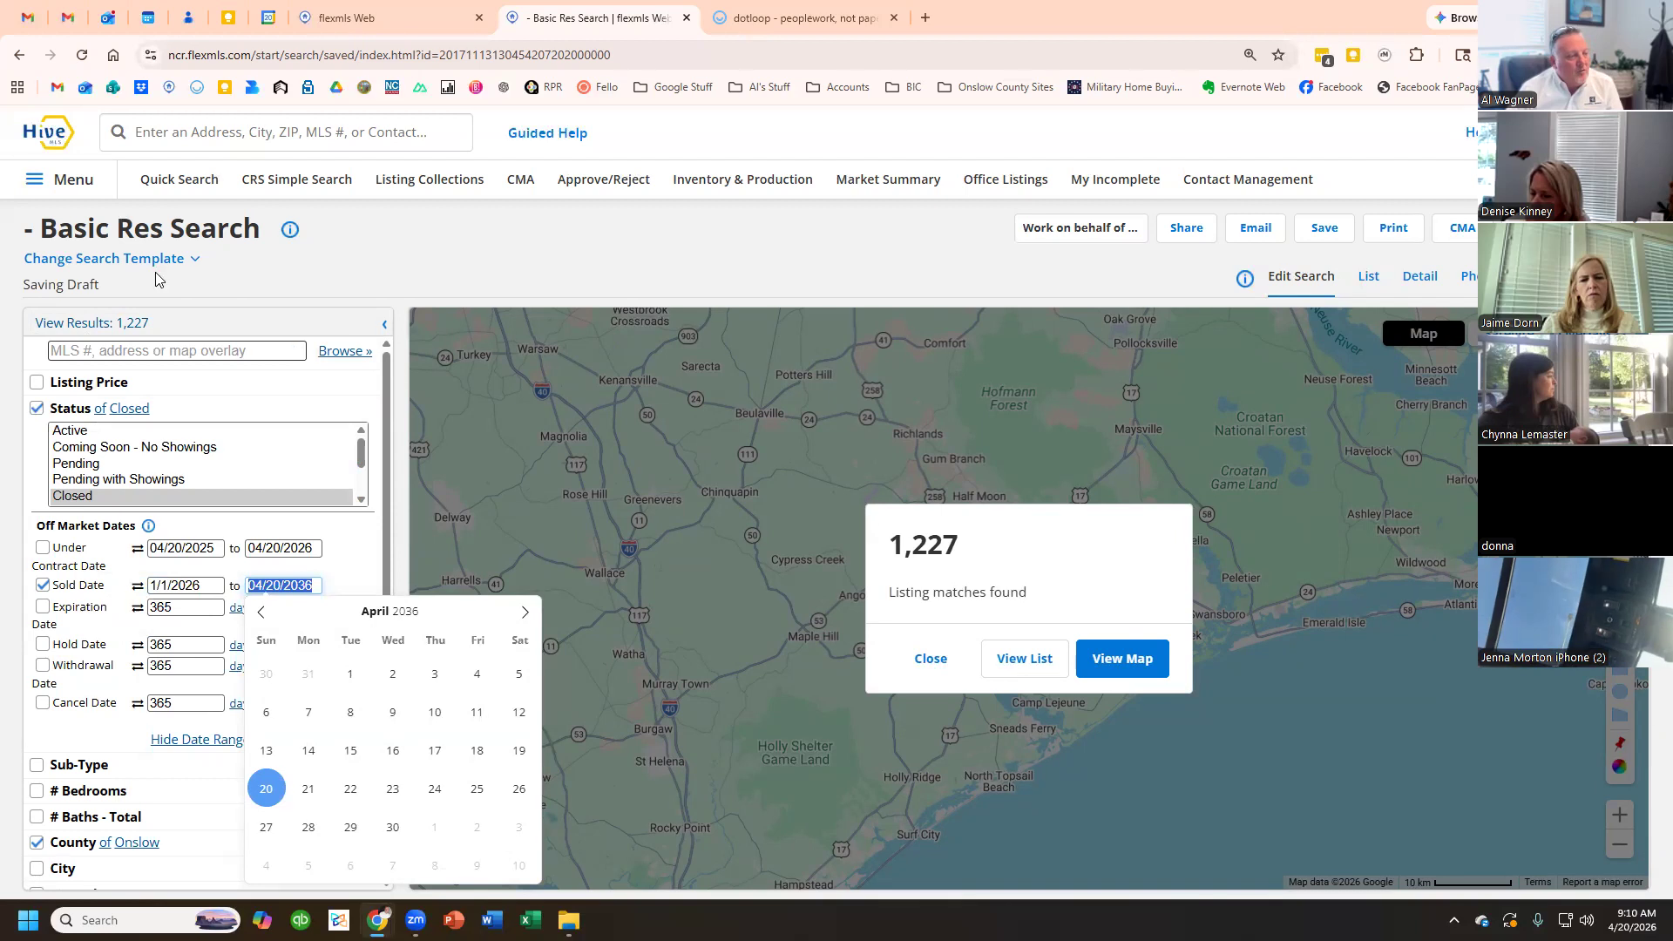
pyautogui.click(399, 277)
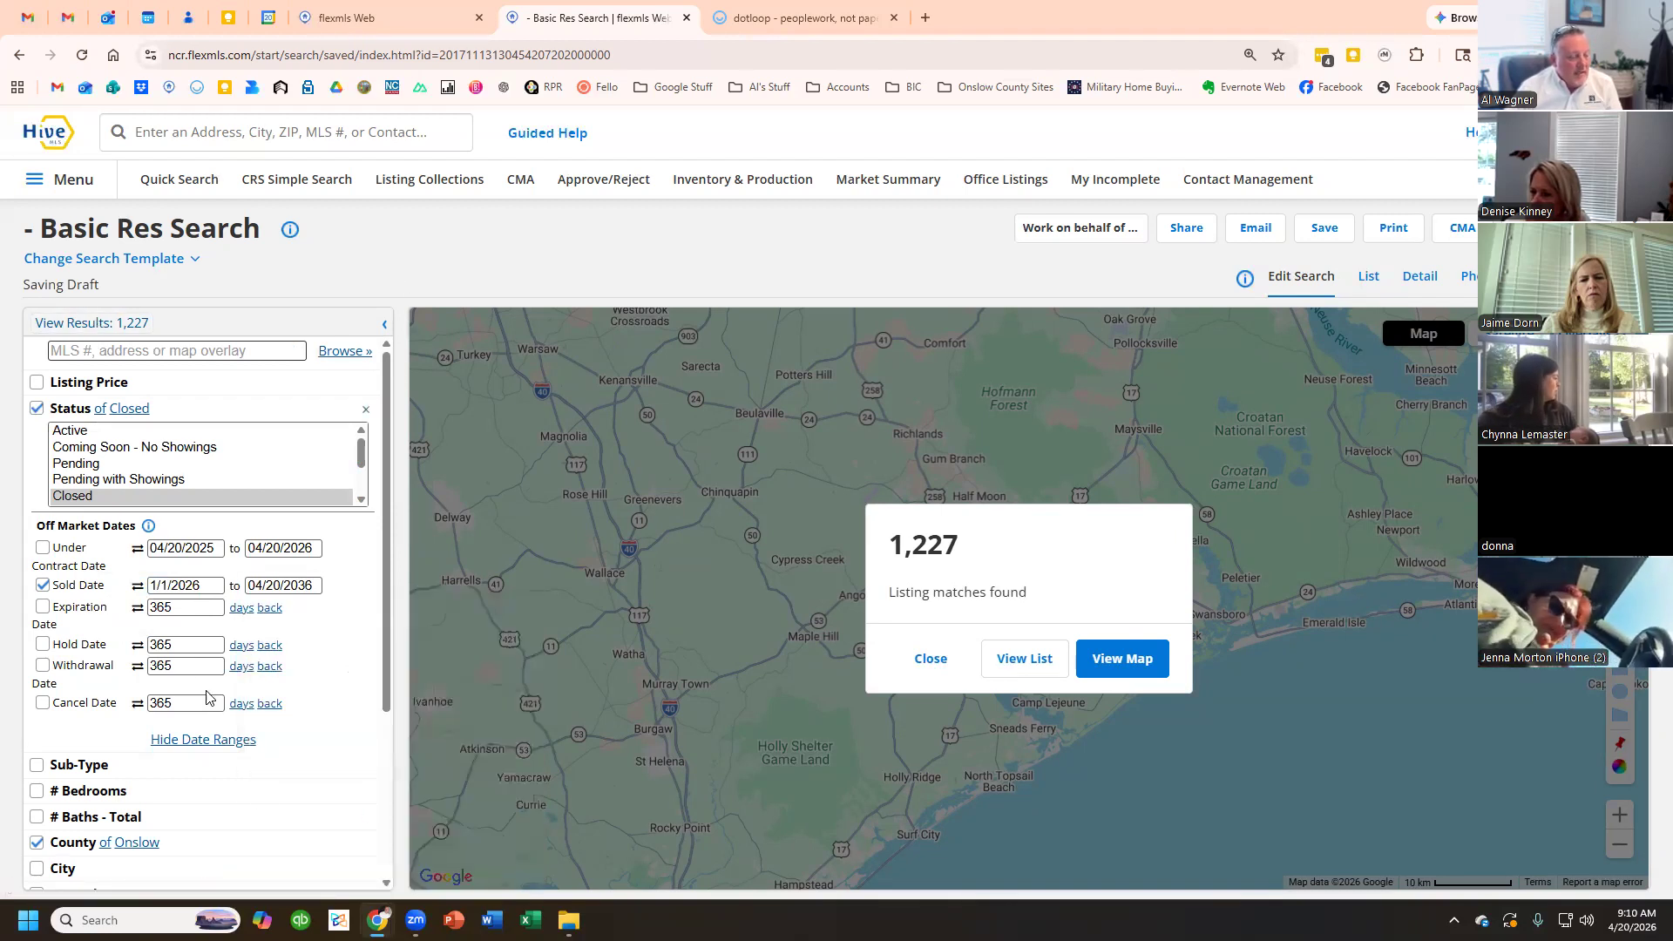
# - Check the search criteria, collapse the Status options, and open the data export for the matching listings
pyautogui.scroll(-3, 205, 697)
pyautogui.scroll(1, 196, 739)
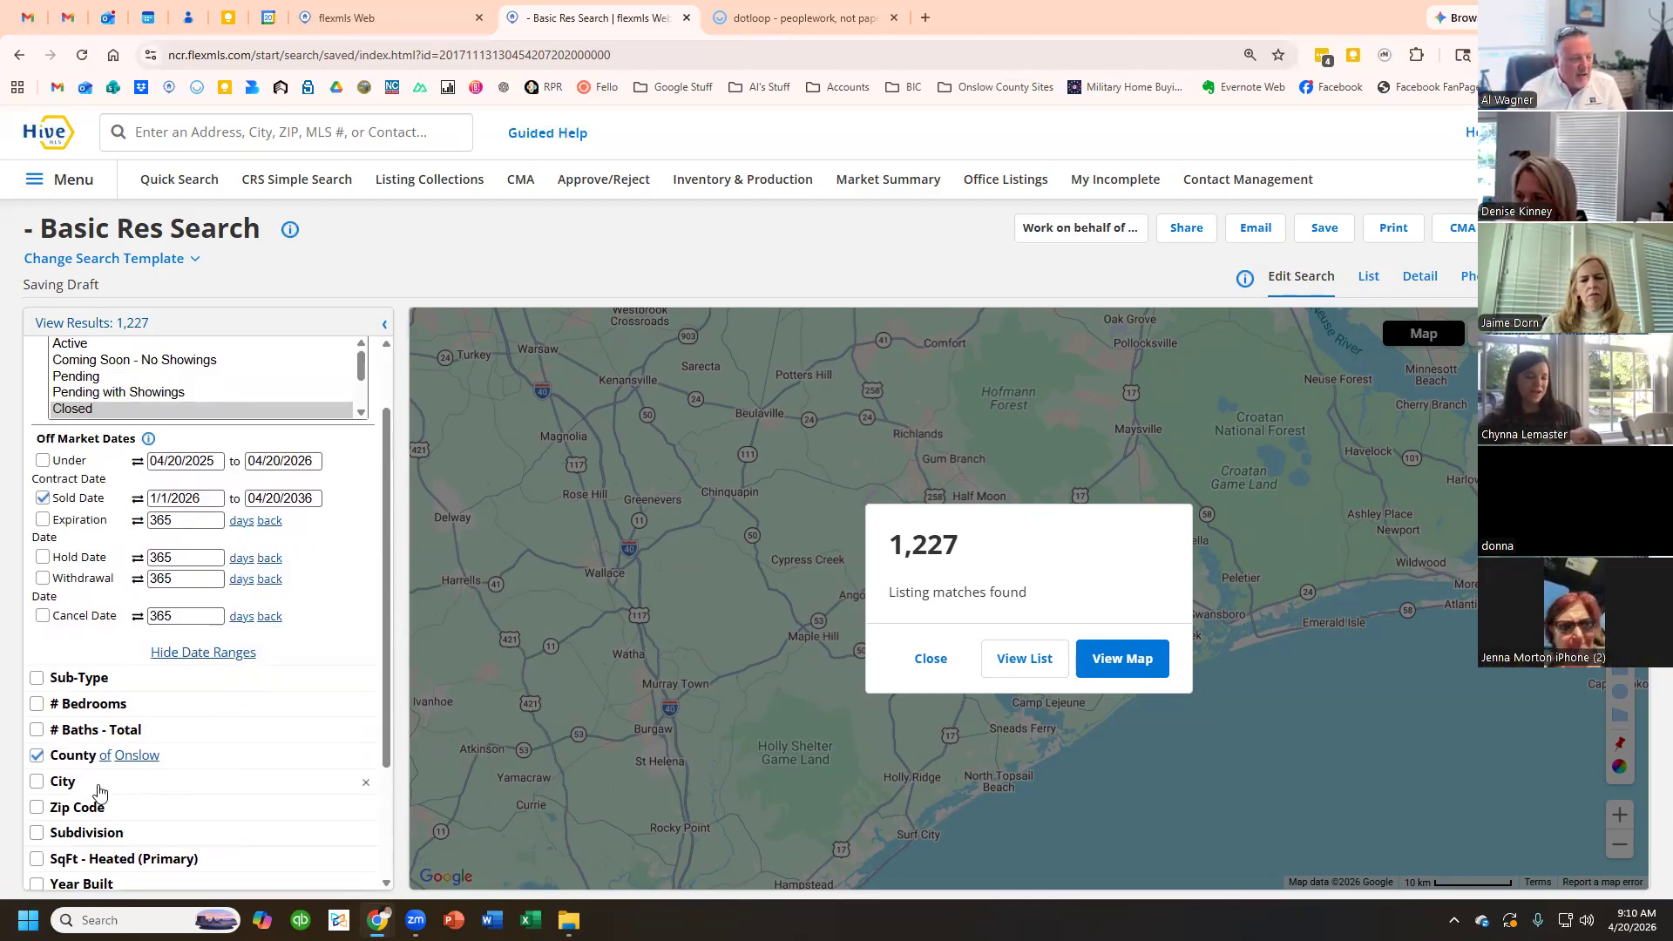
pyautogui.scroll(-2, 101, 793)
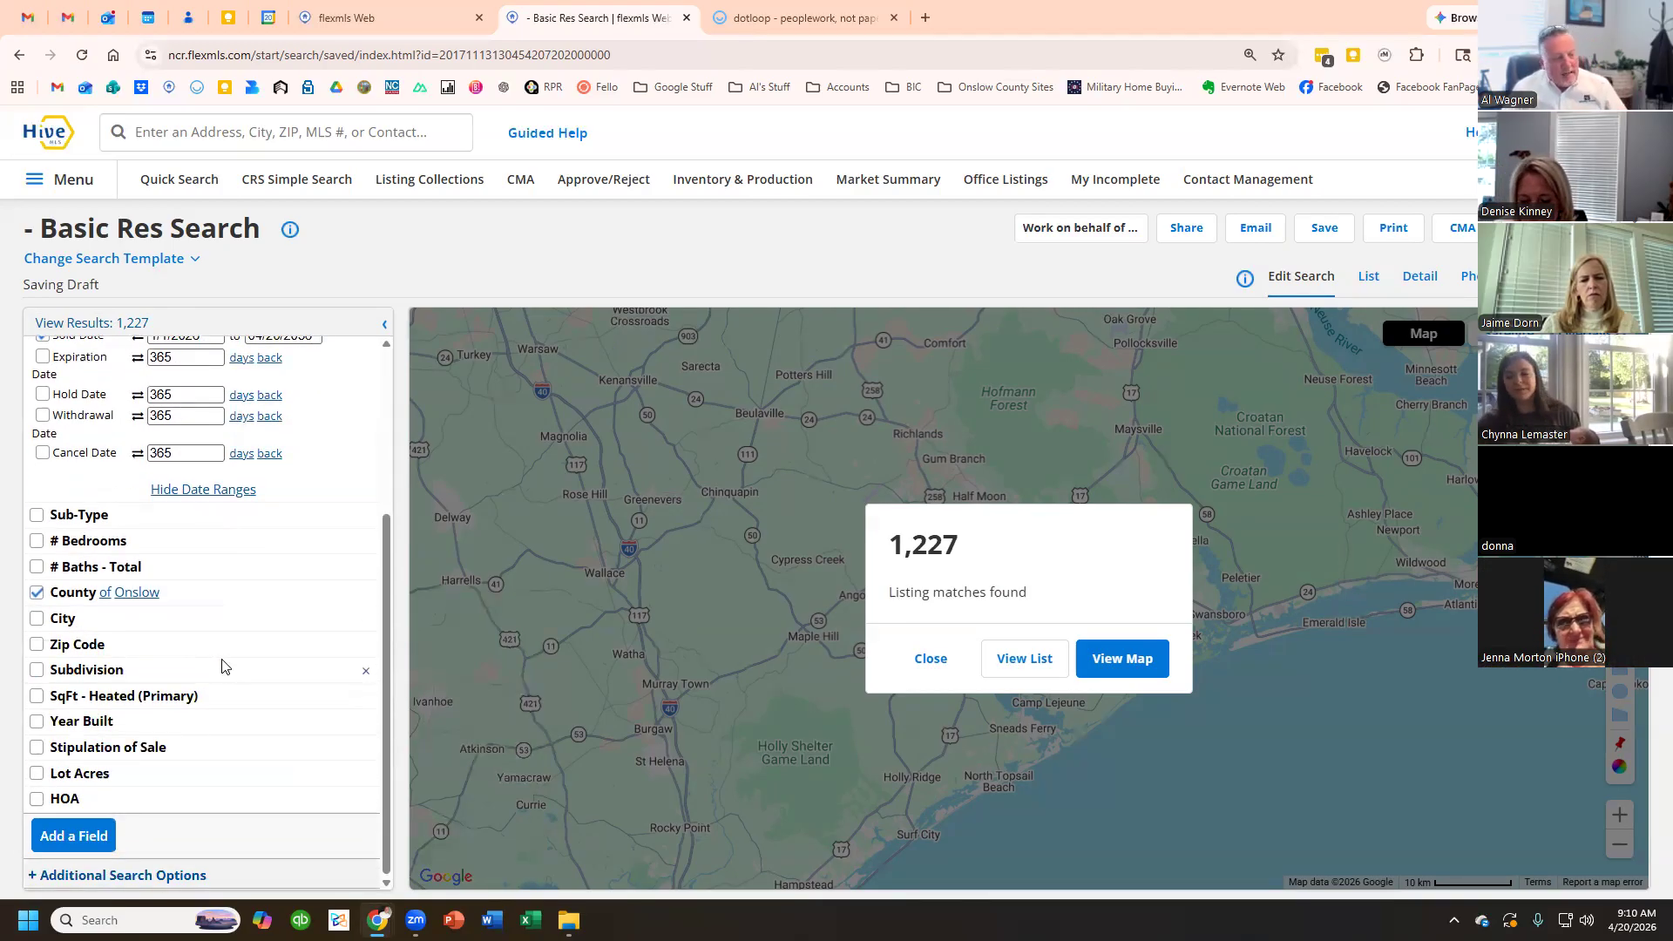
pyautogui.scroll(3, 231, 720)
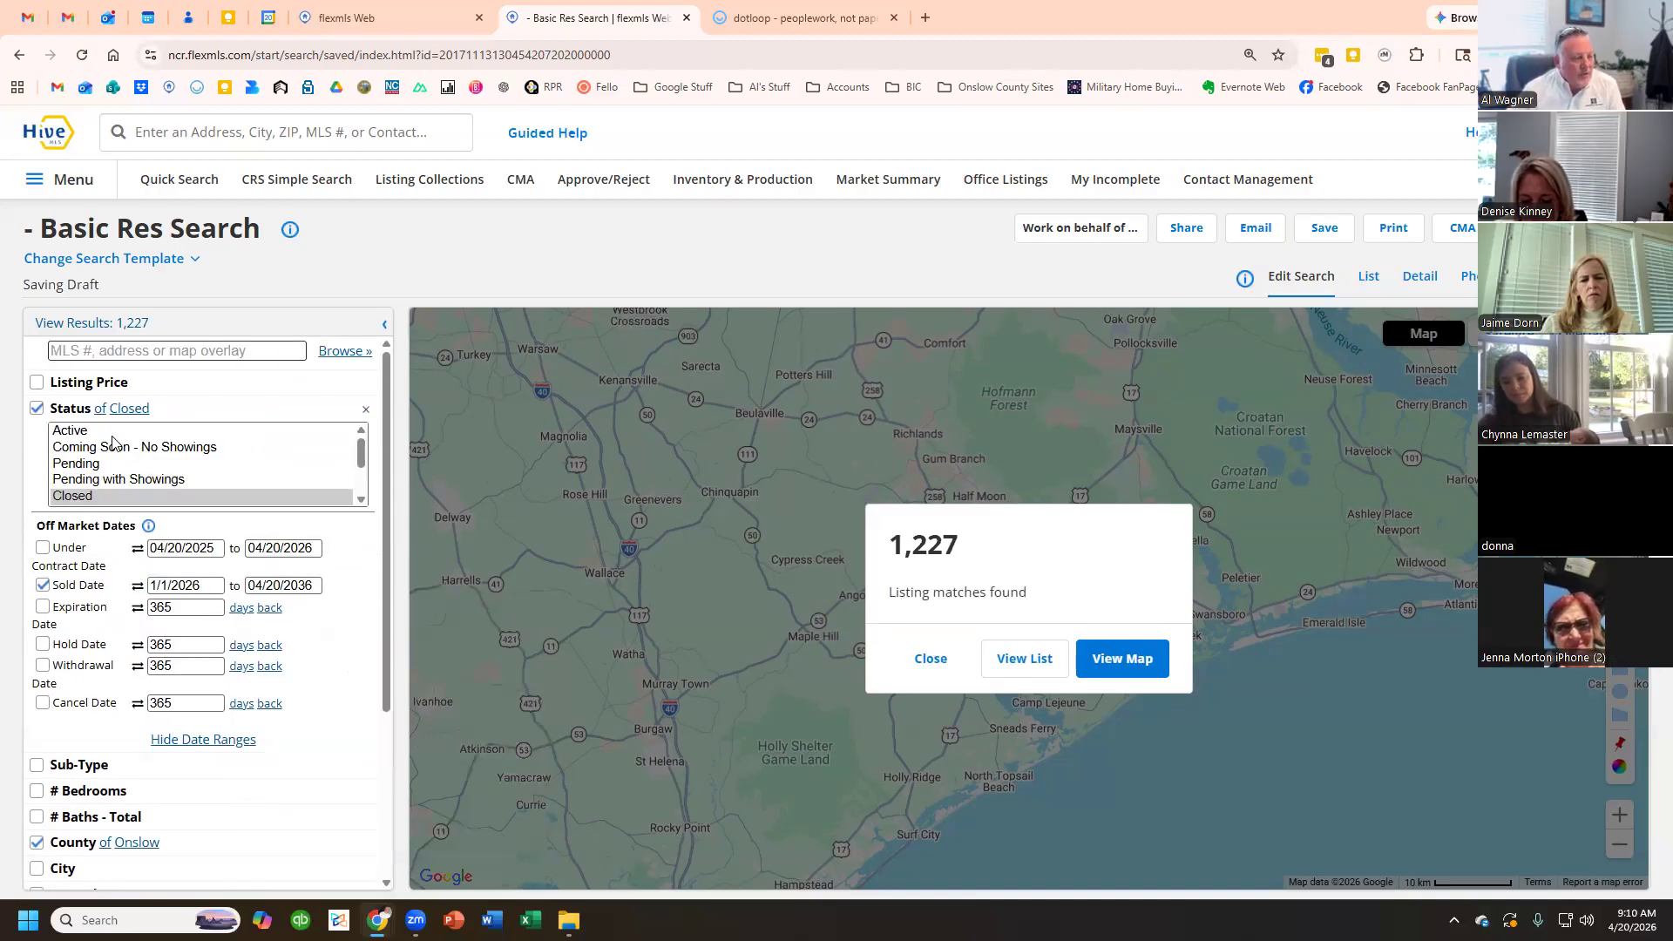
pyautogui.click(231, 410)
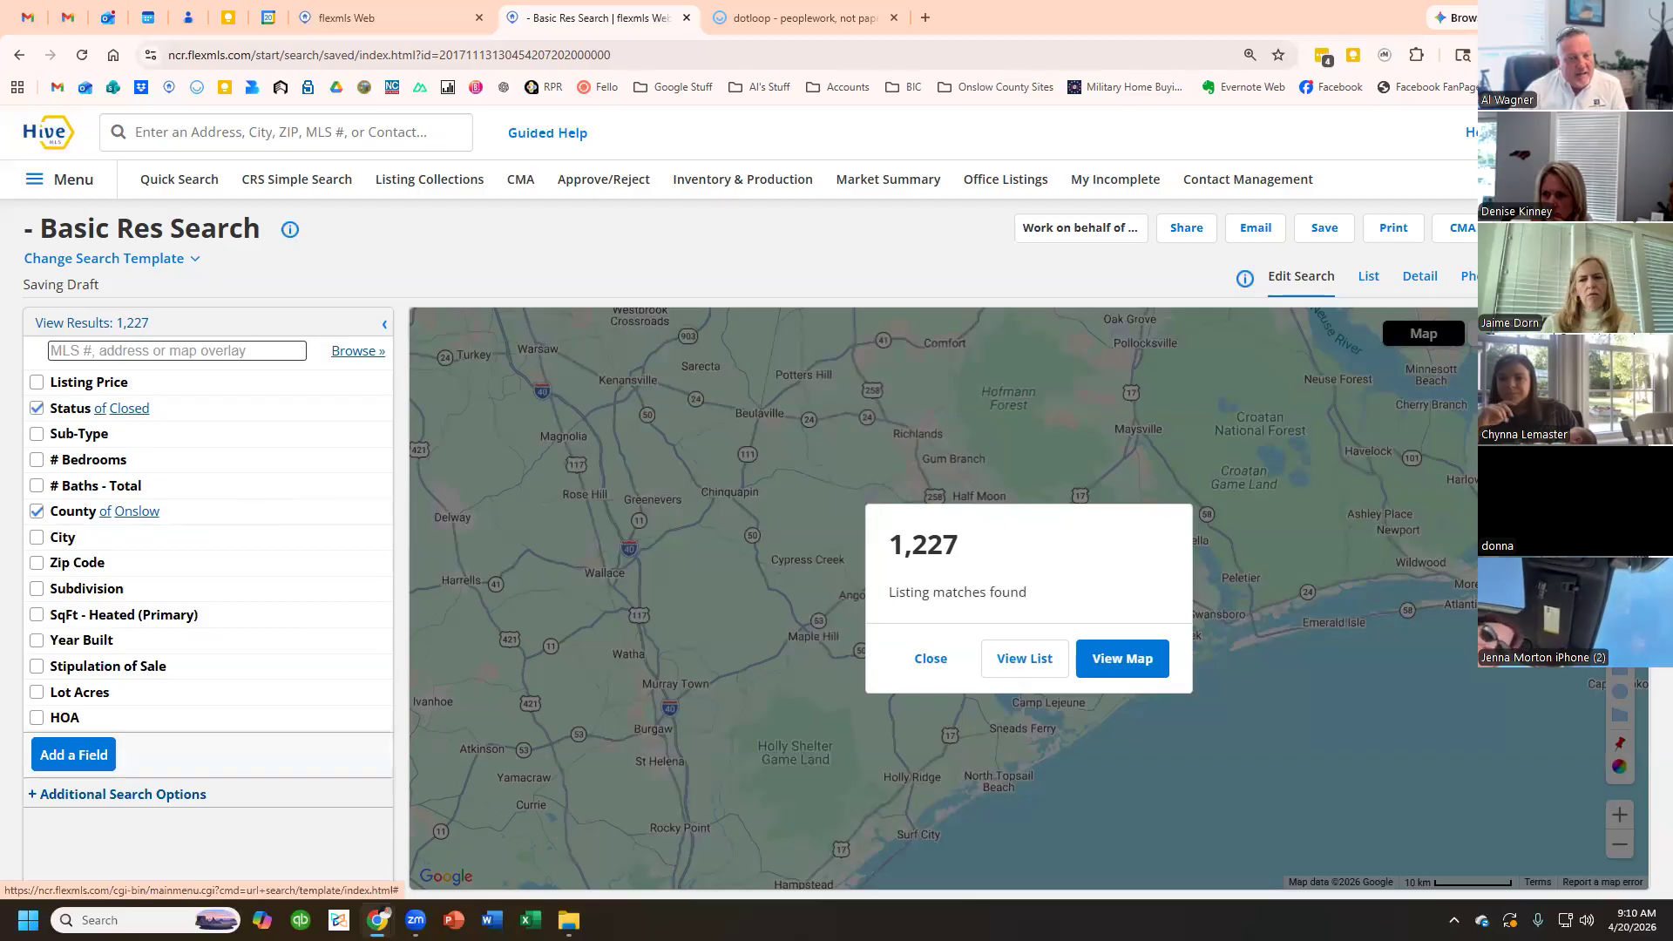
pyautogui.click(1123, 659)
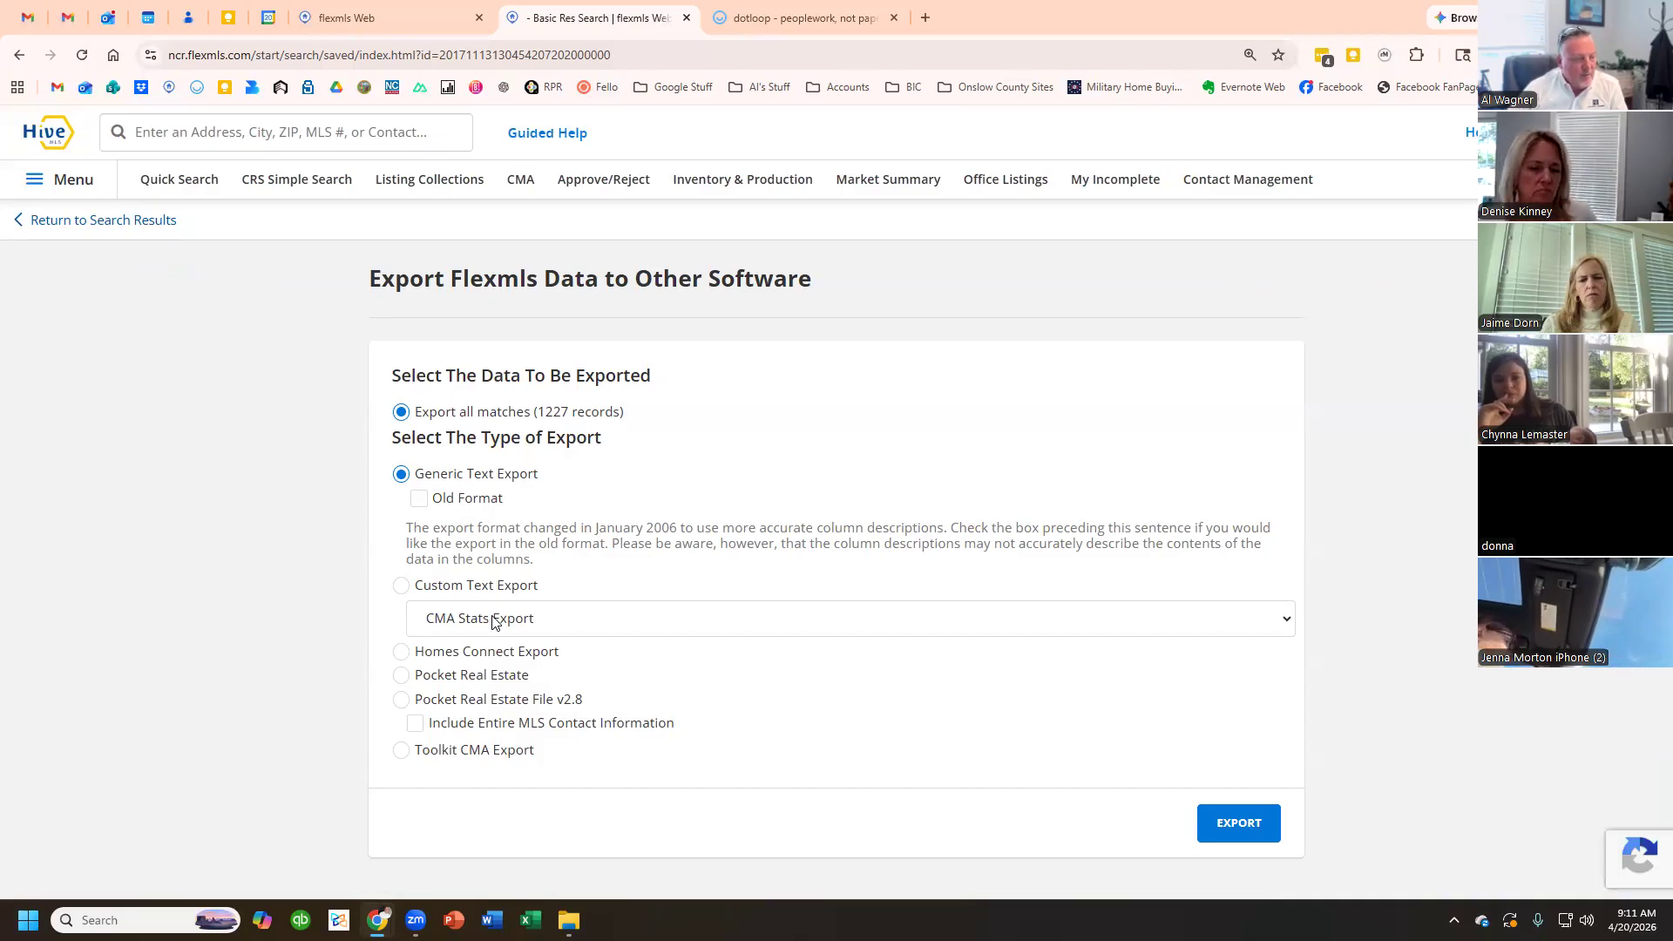
# - Export all matching records as a Custom Text Export using the CMA Stats Export format
pyautogui.click(1284, 622)
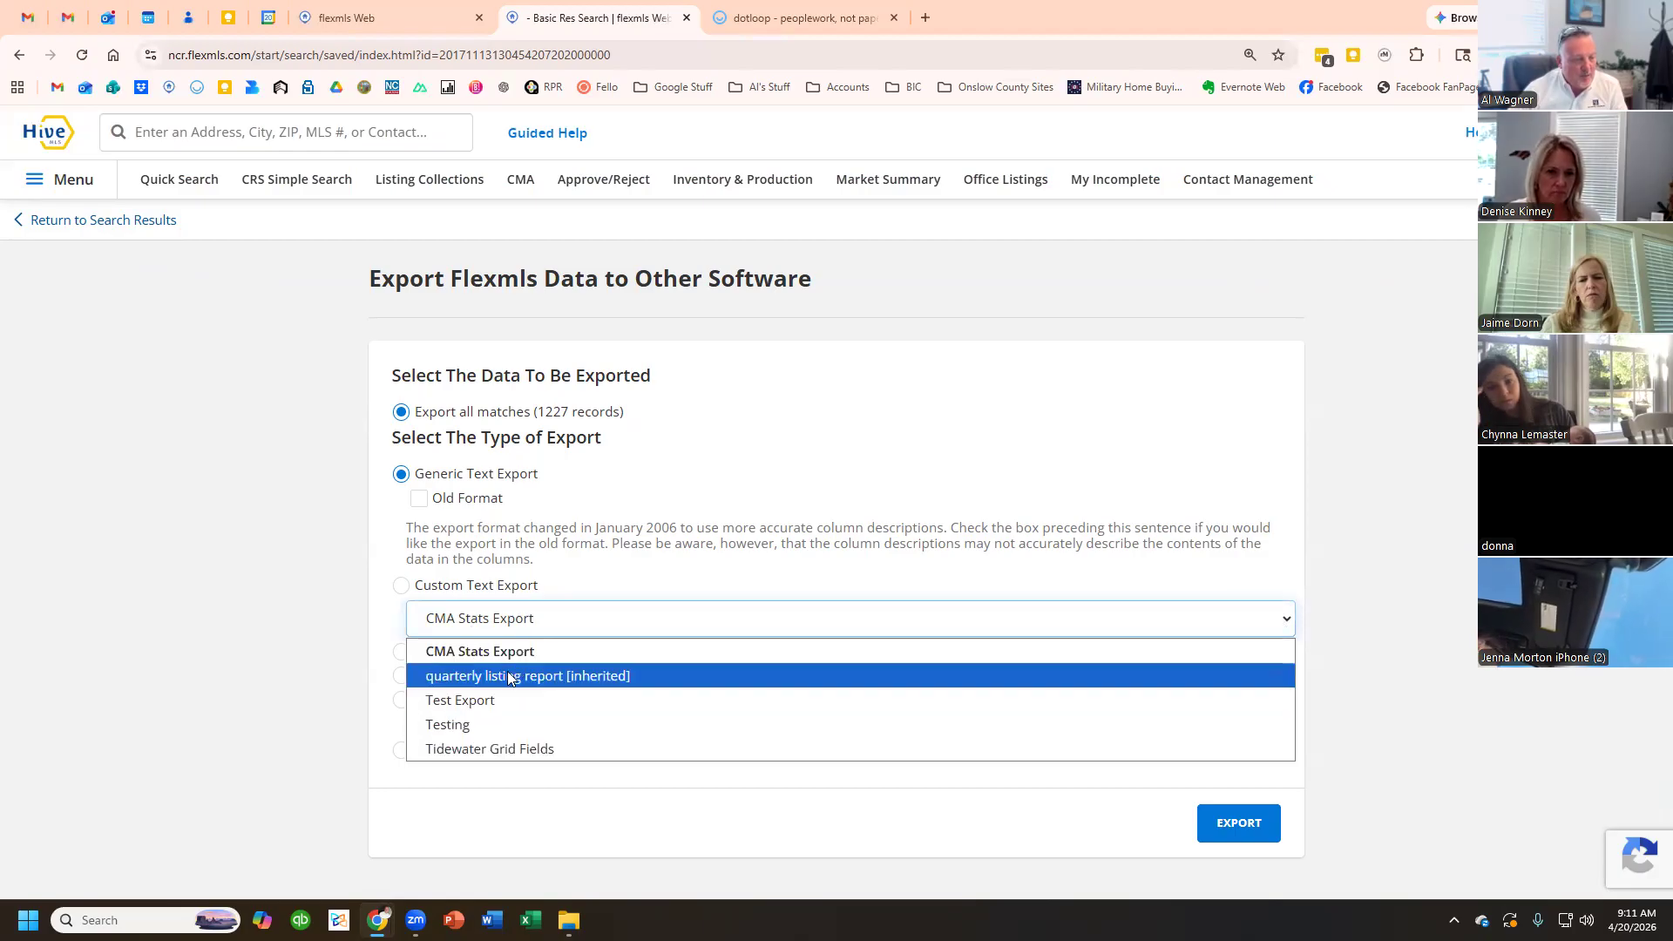
pyautogui.click(559, 544)
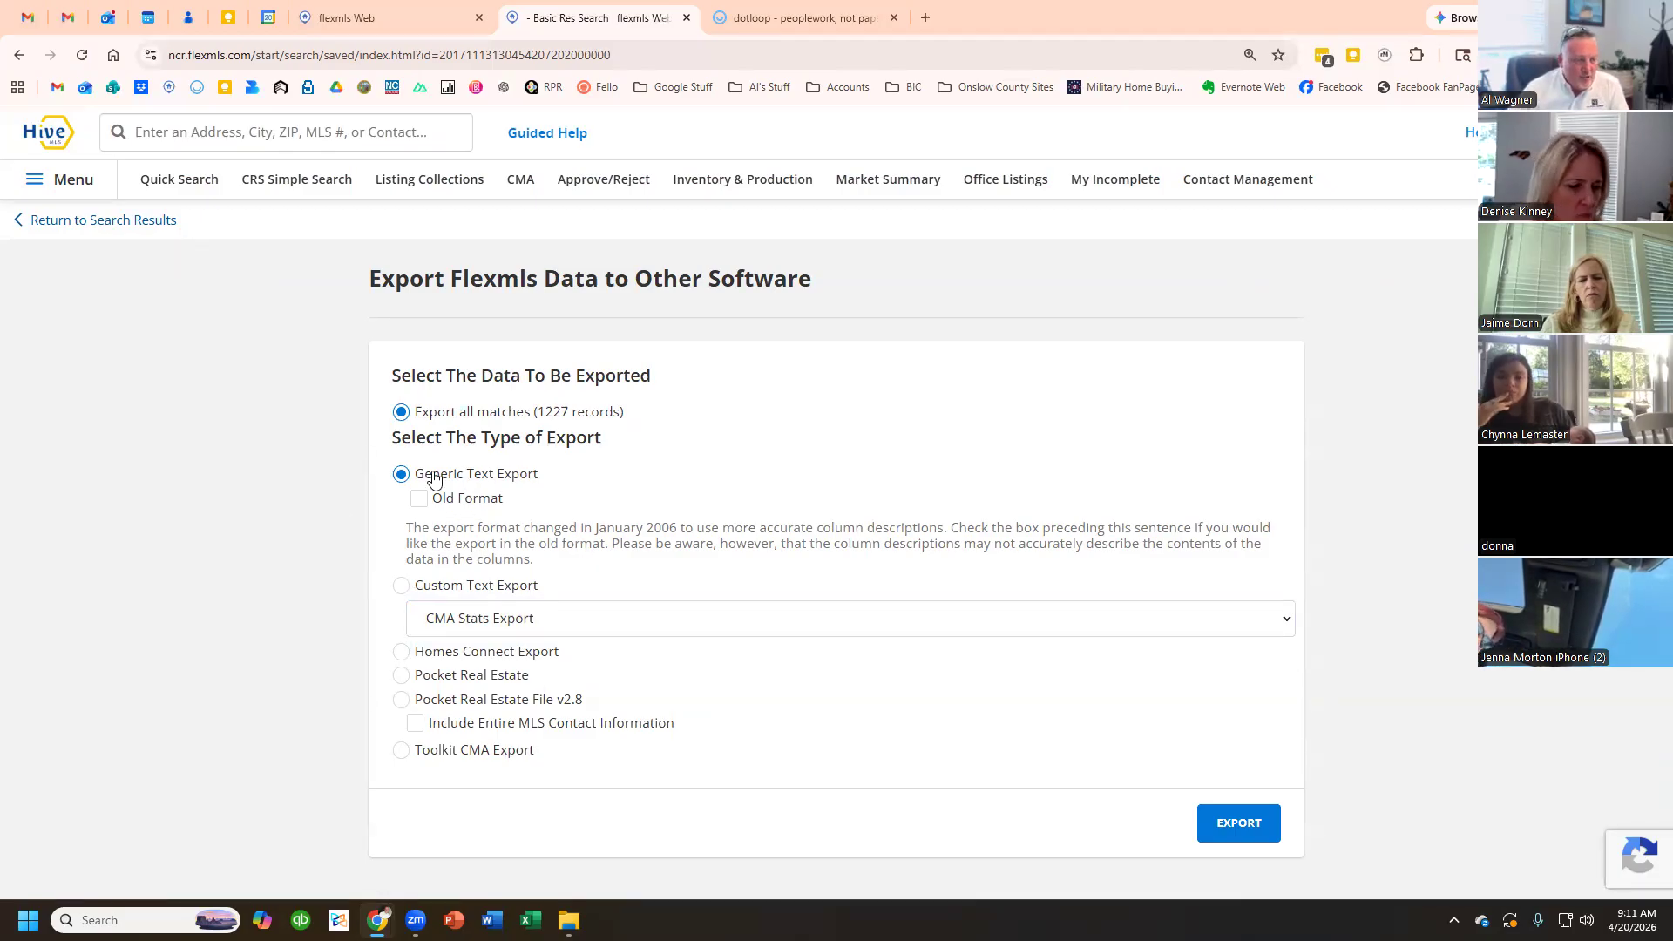
pyautogui.click(402, 587)
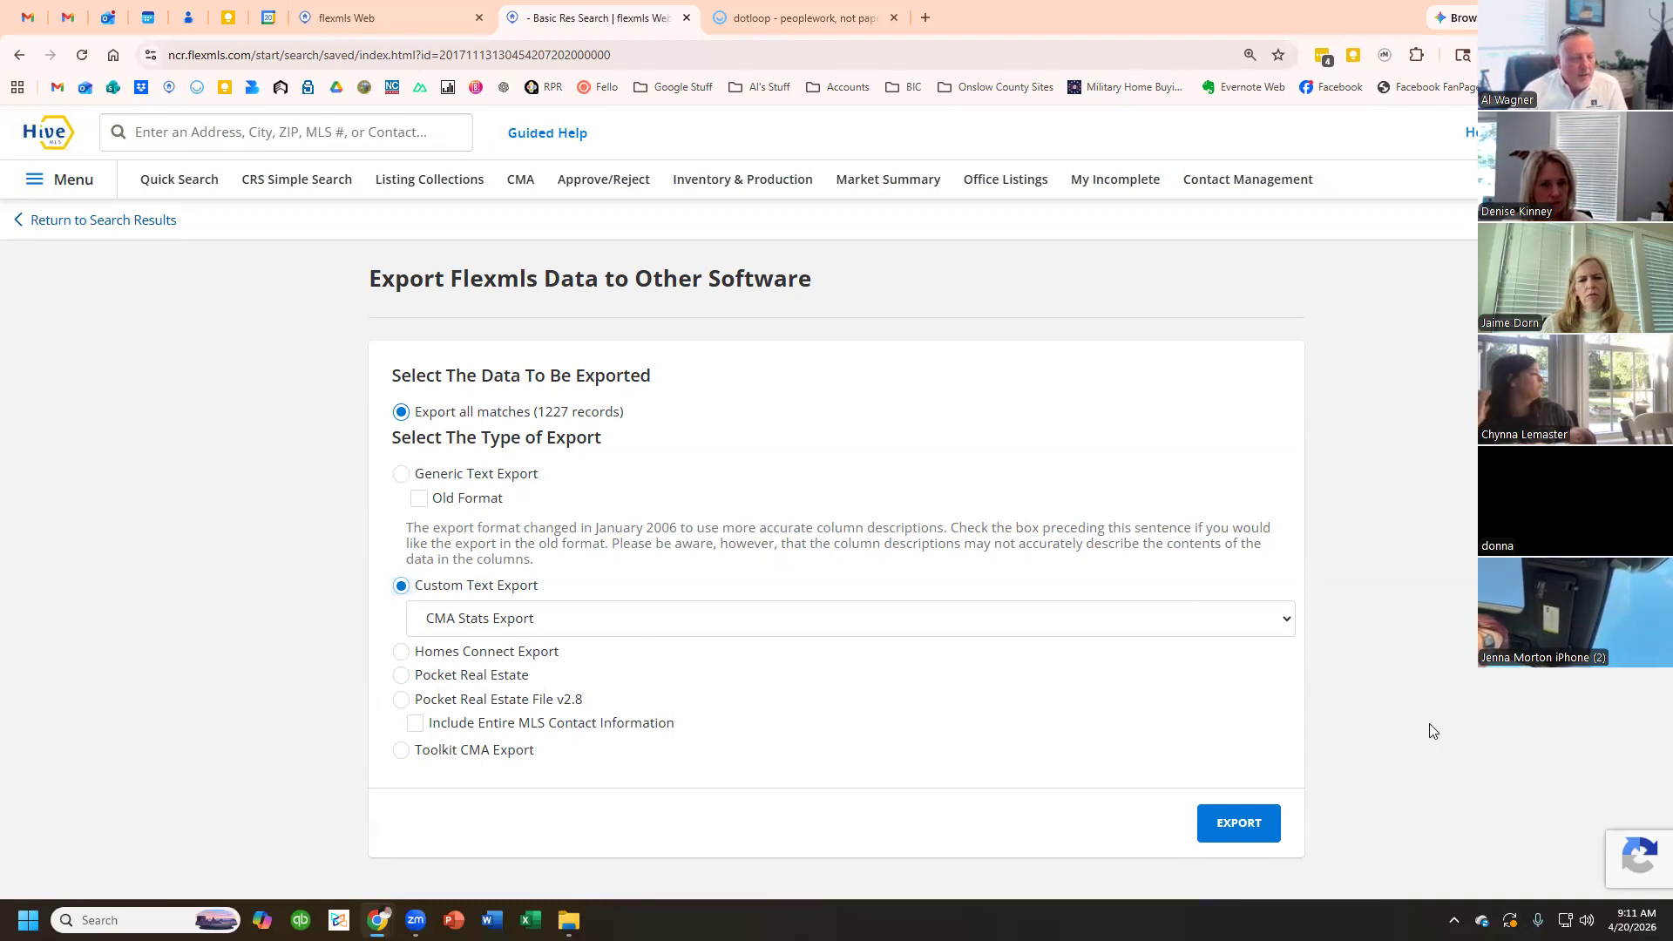
pyautogui.click(1237, 820)
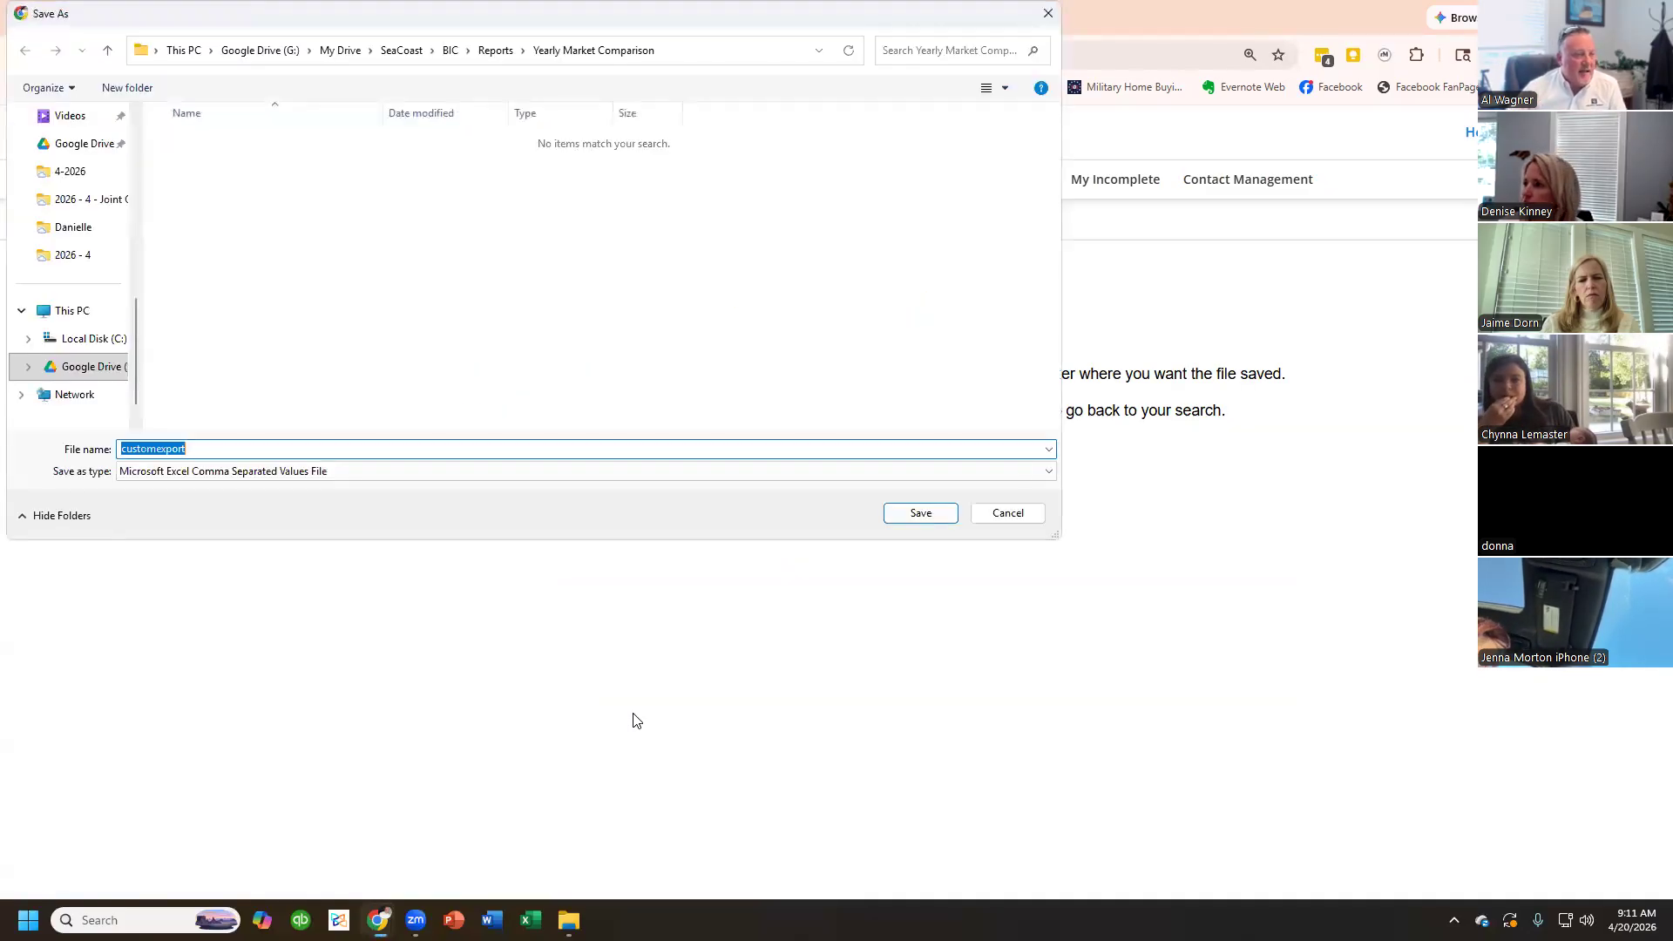
# - Save the exported customexport CSV file in the BIC folder's Crap subfolder and open it in Excel
pyautogui.click(445, 57)
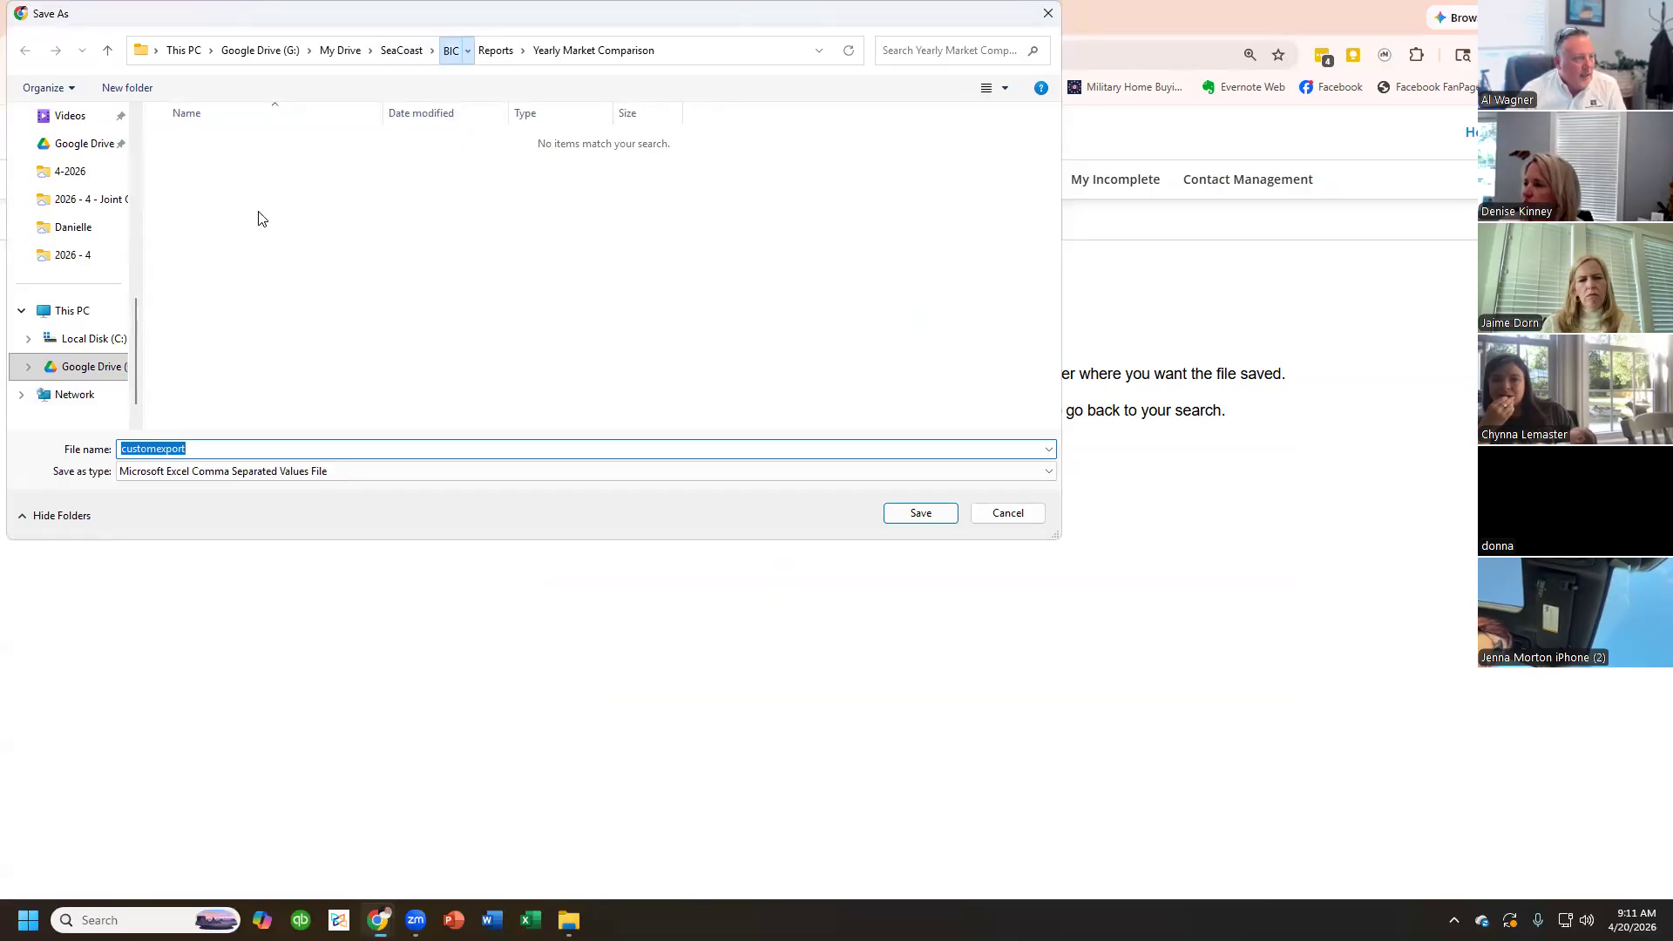
pyautogui.scroll(-1, 235, 299)
pyautogui.click(218, 346)
pyautogui.doubleClick(218, 345)
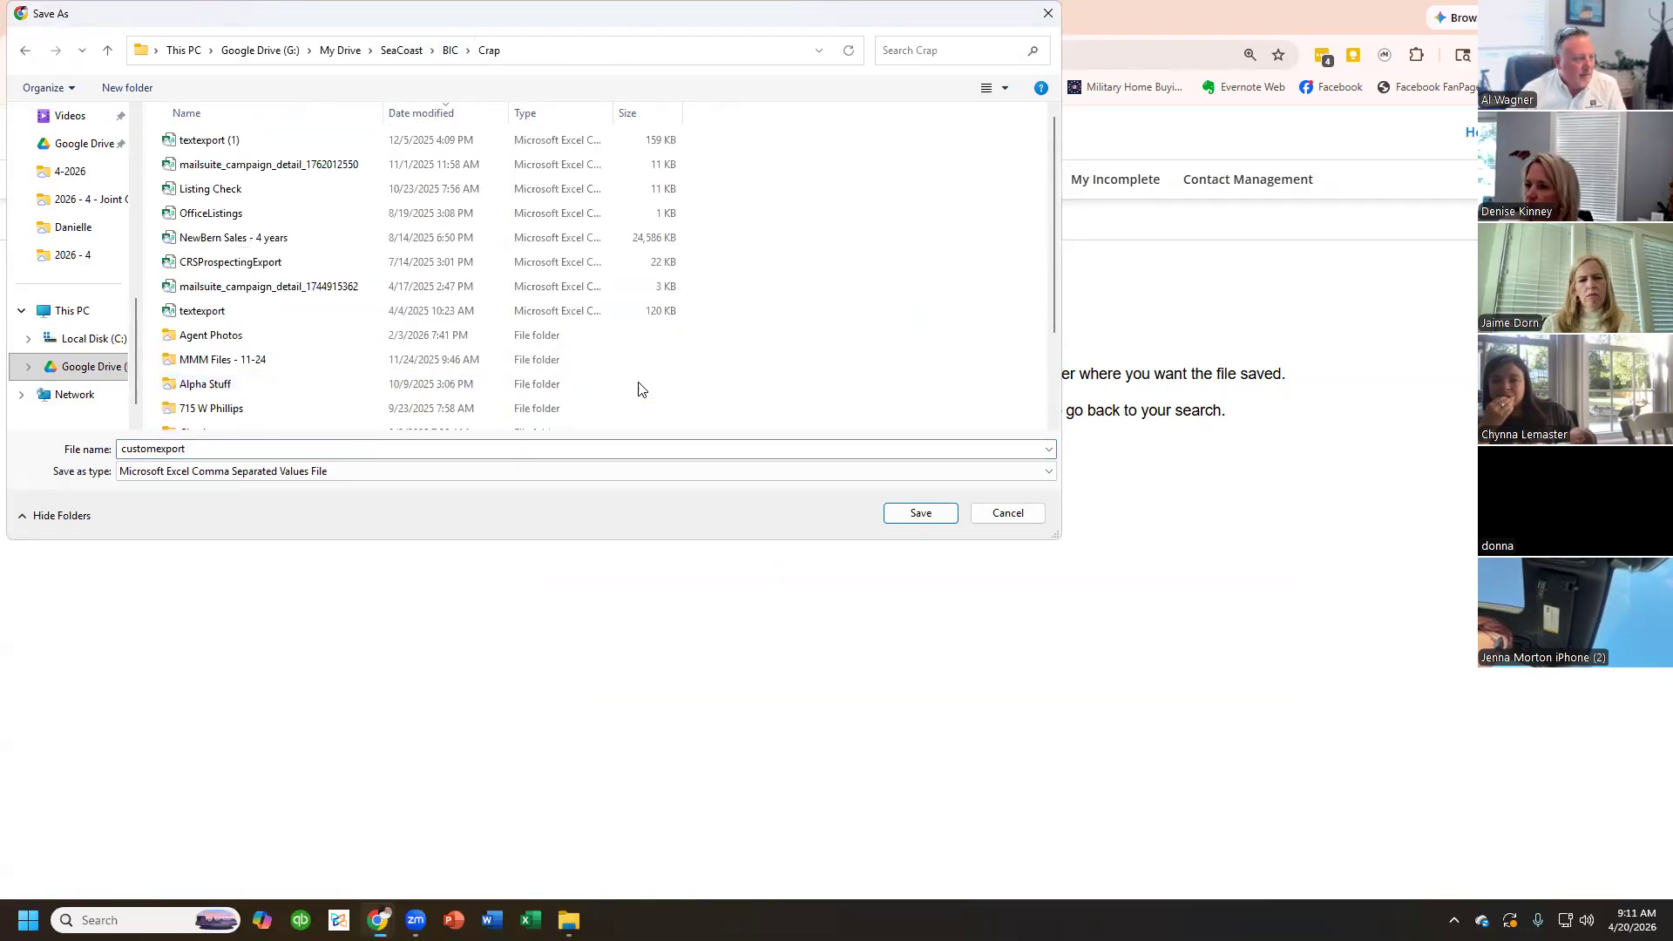
pyautogui.click(917, 514)
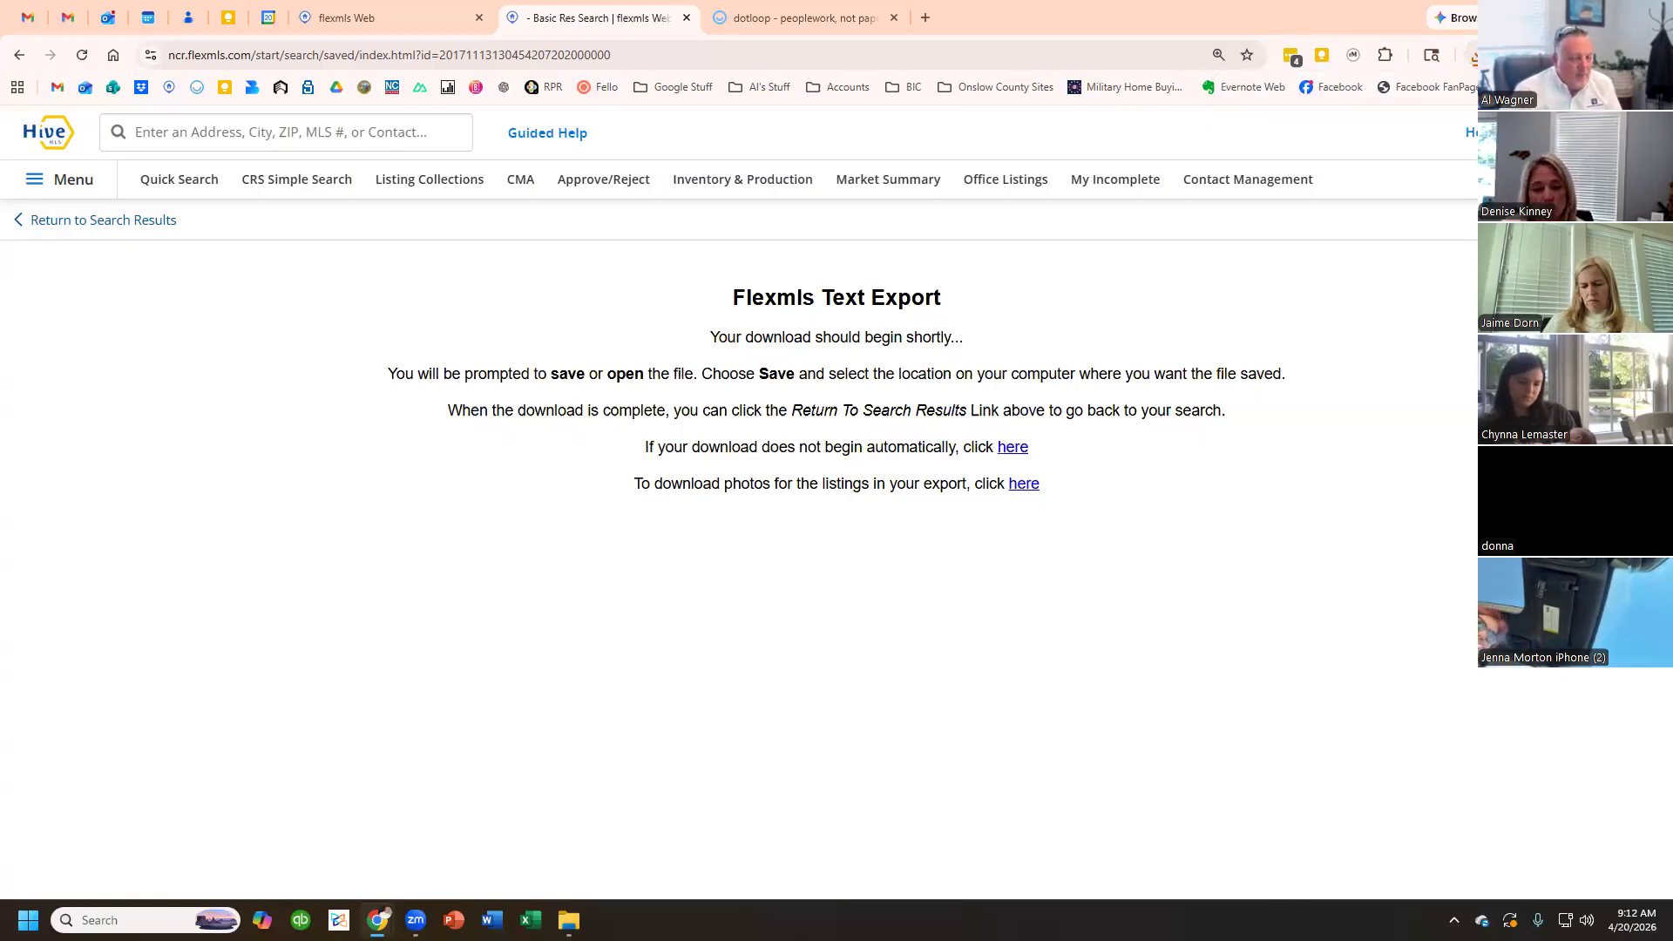
pyautogui.click(1474, 59)
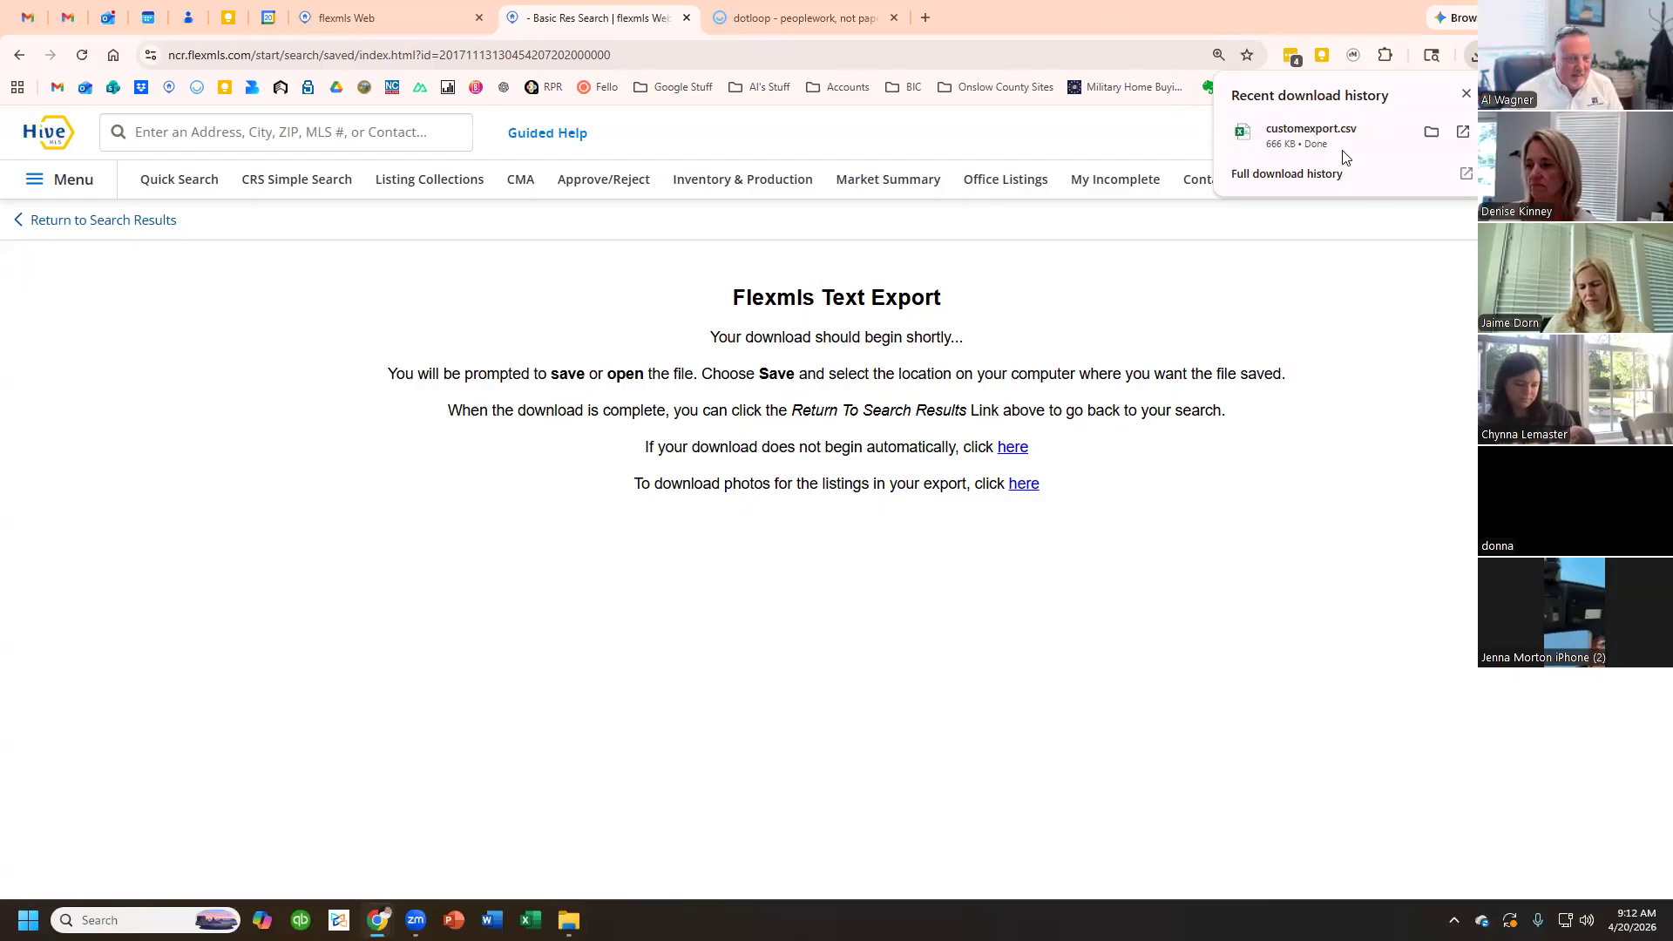
pyautogui.click(1308, 139)
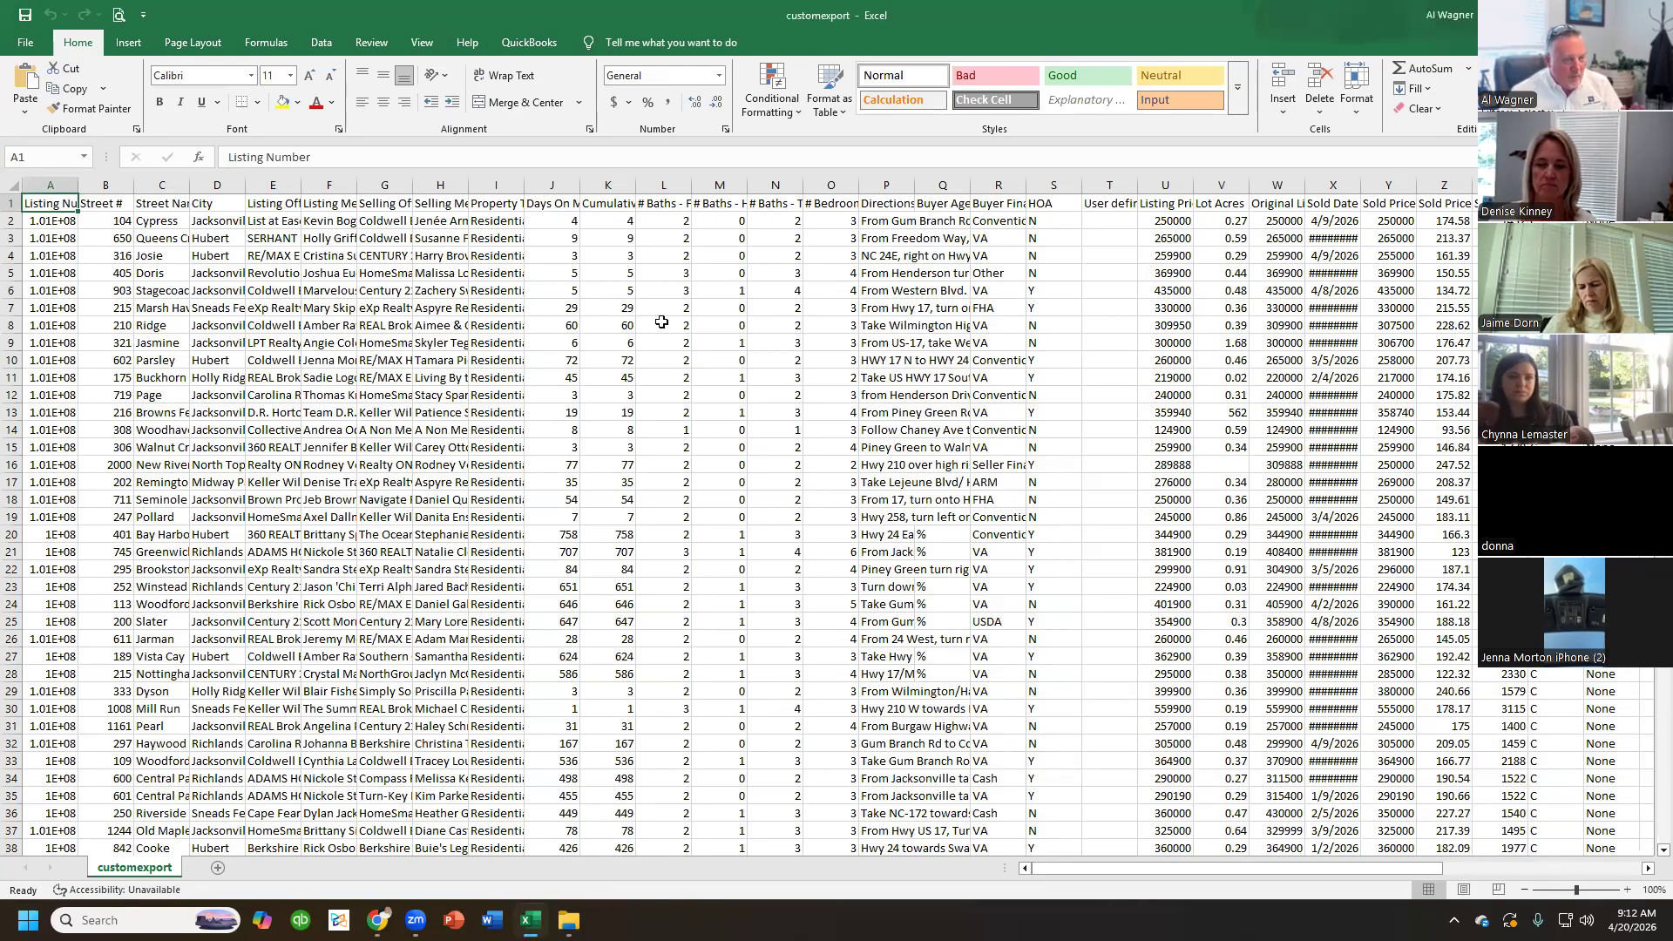
# - Save a copy of customexport in the Crap folder as an Excel Workbook
pyautogui.click(27, 44)
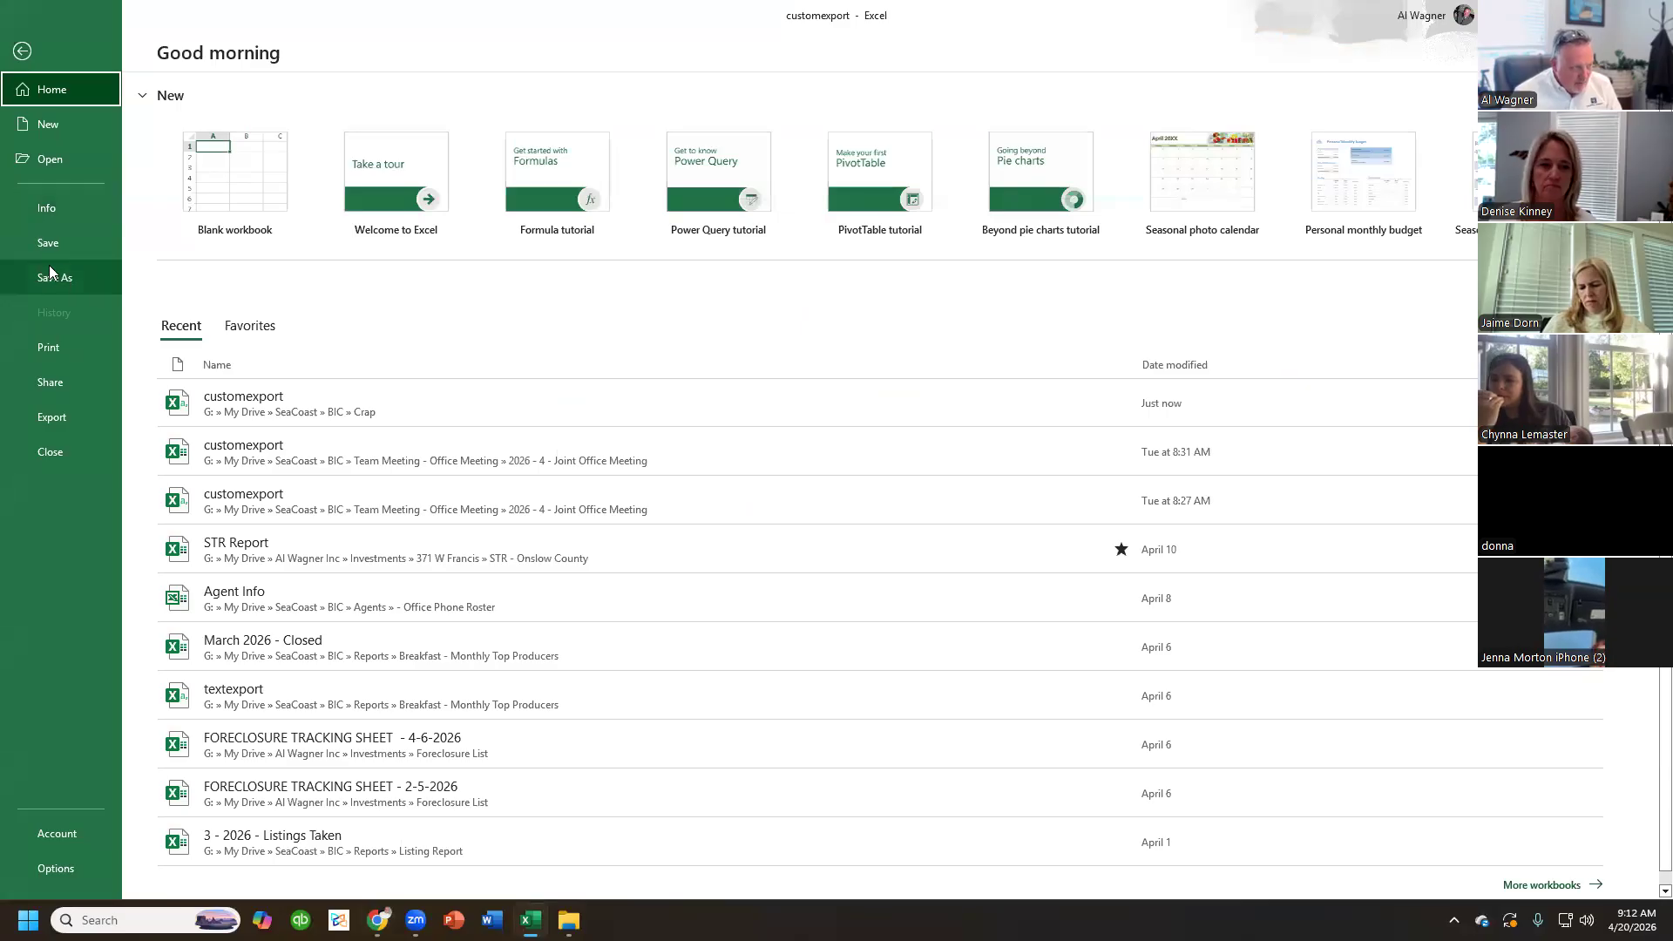
pyautogui.click(48, 266)
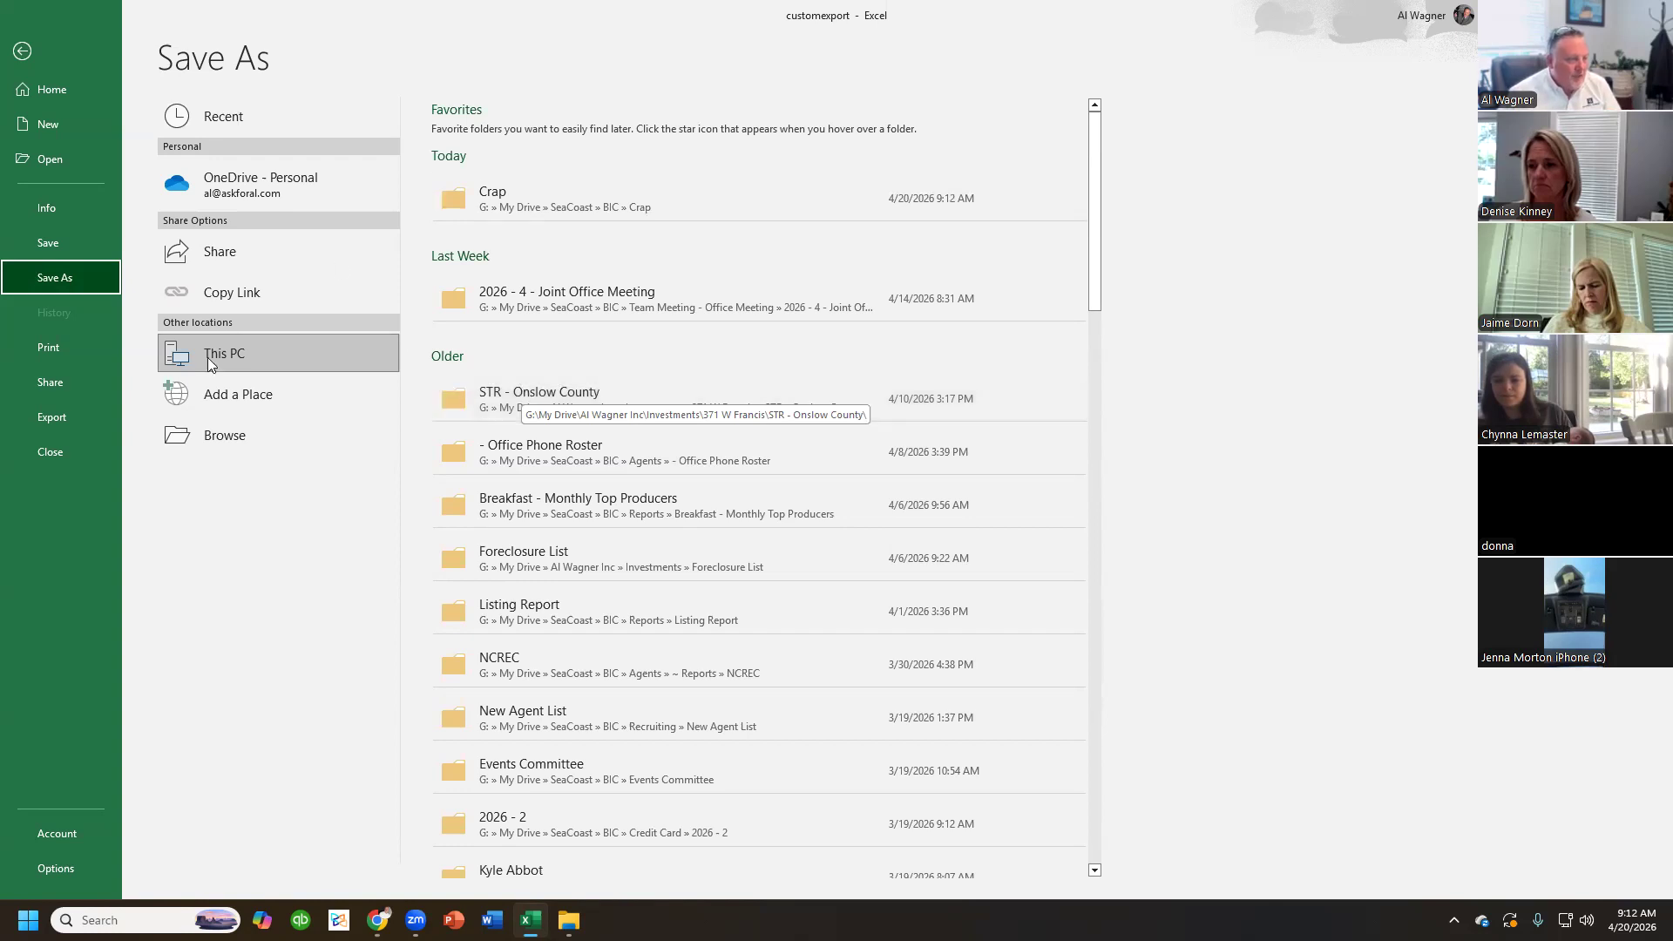
pyautogui.click(549, 200)
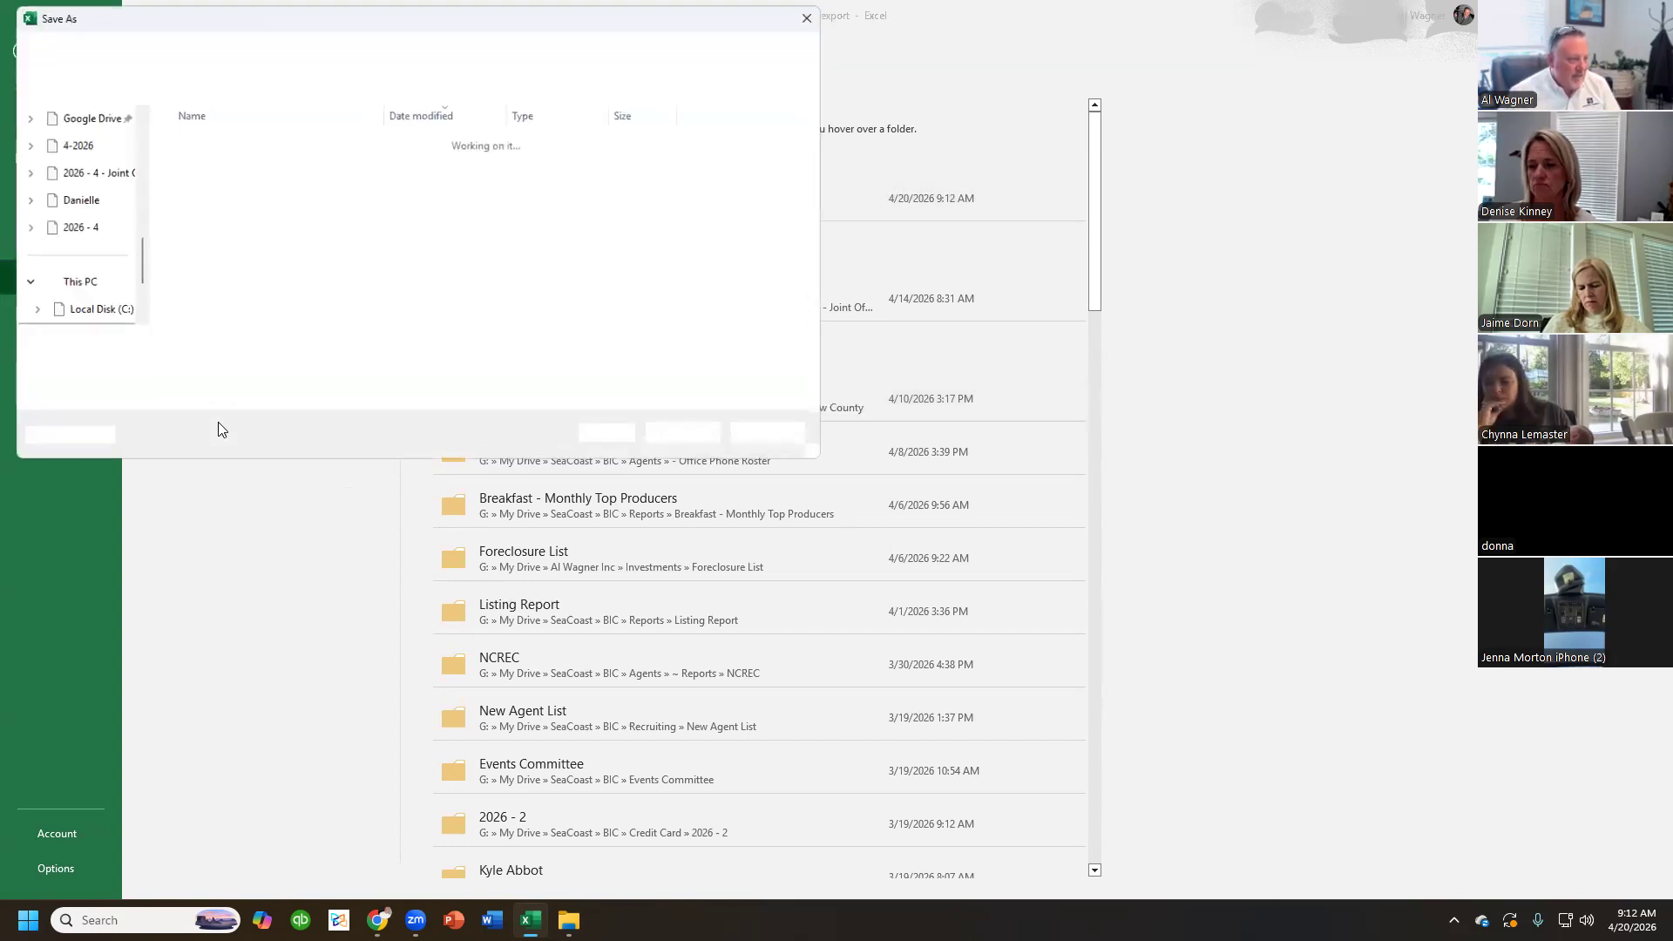
pyautogui.click(193, 375)
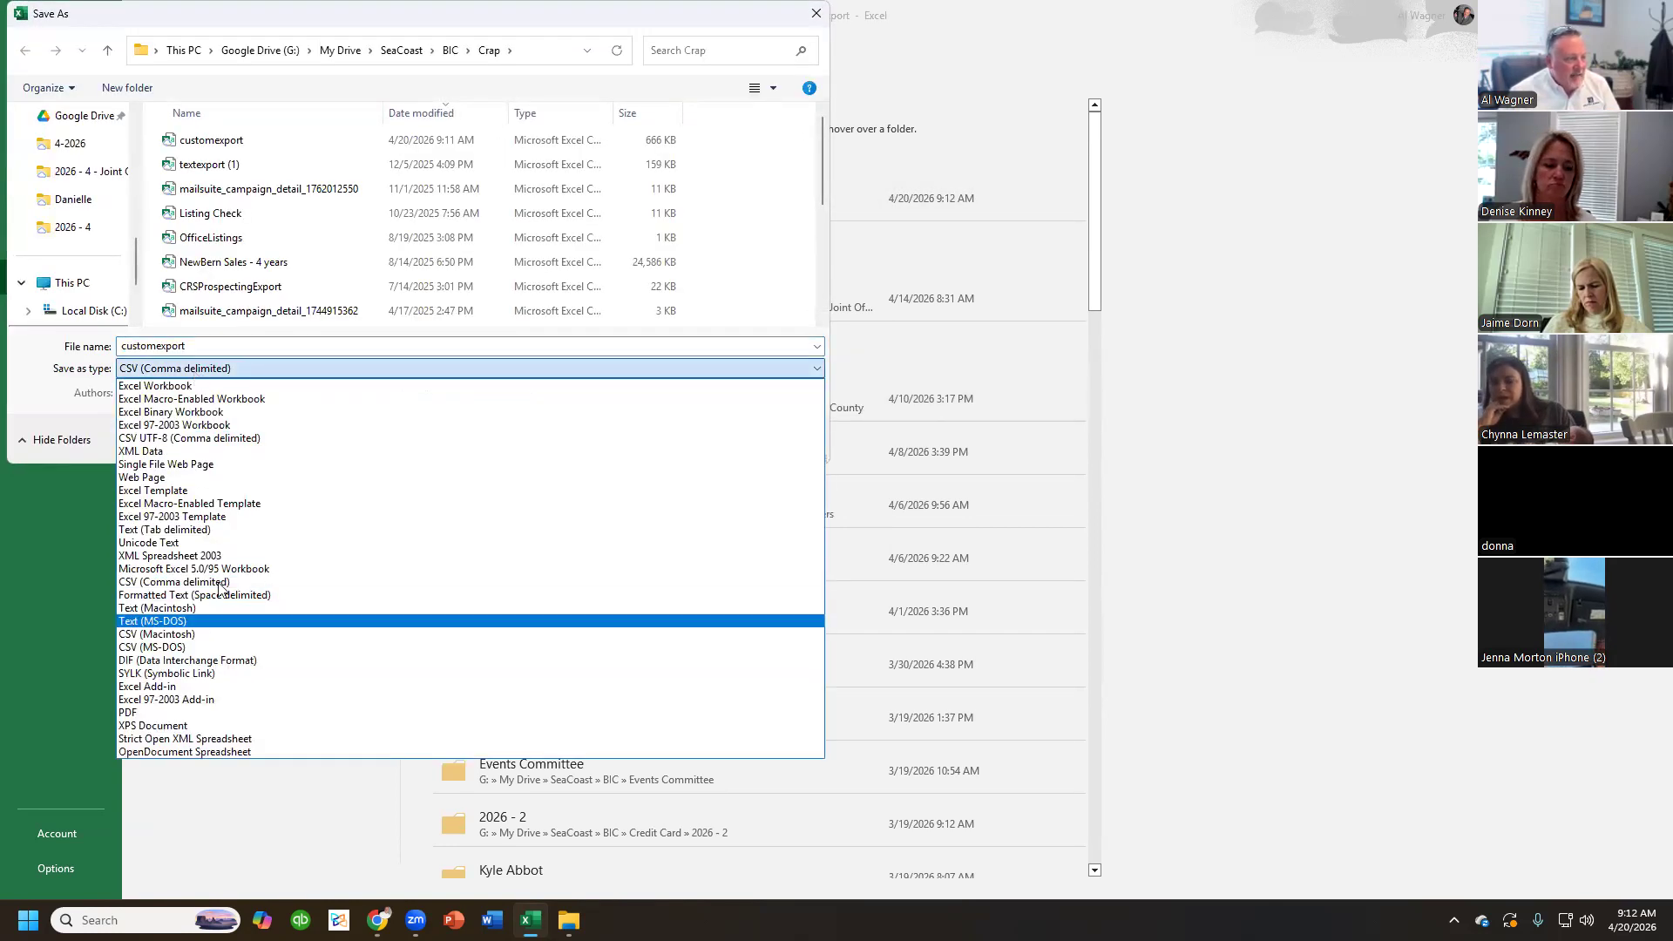
pyautogui.click(305, 386)
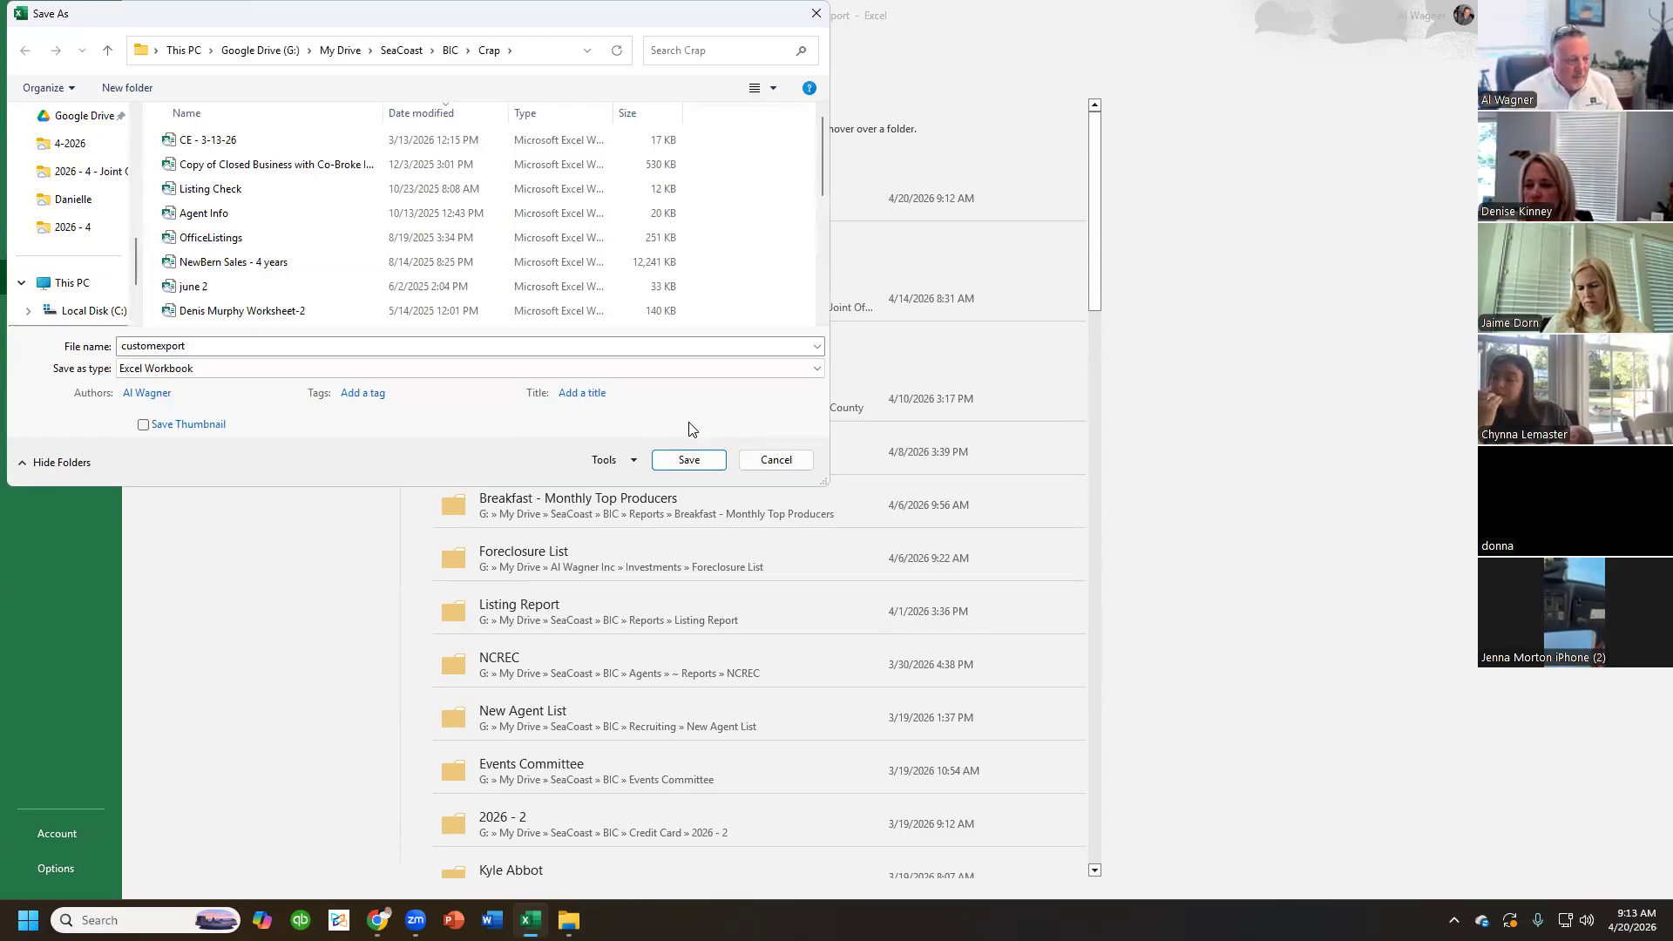
pyautogui.click(689, 459)
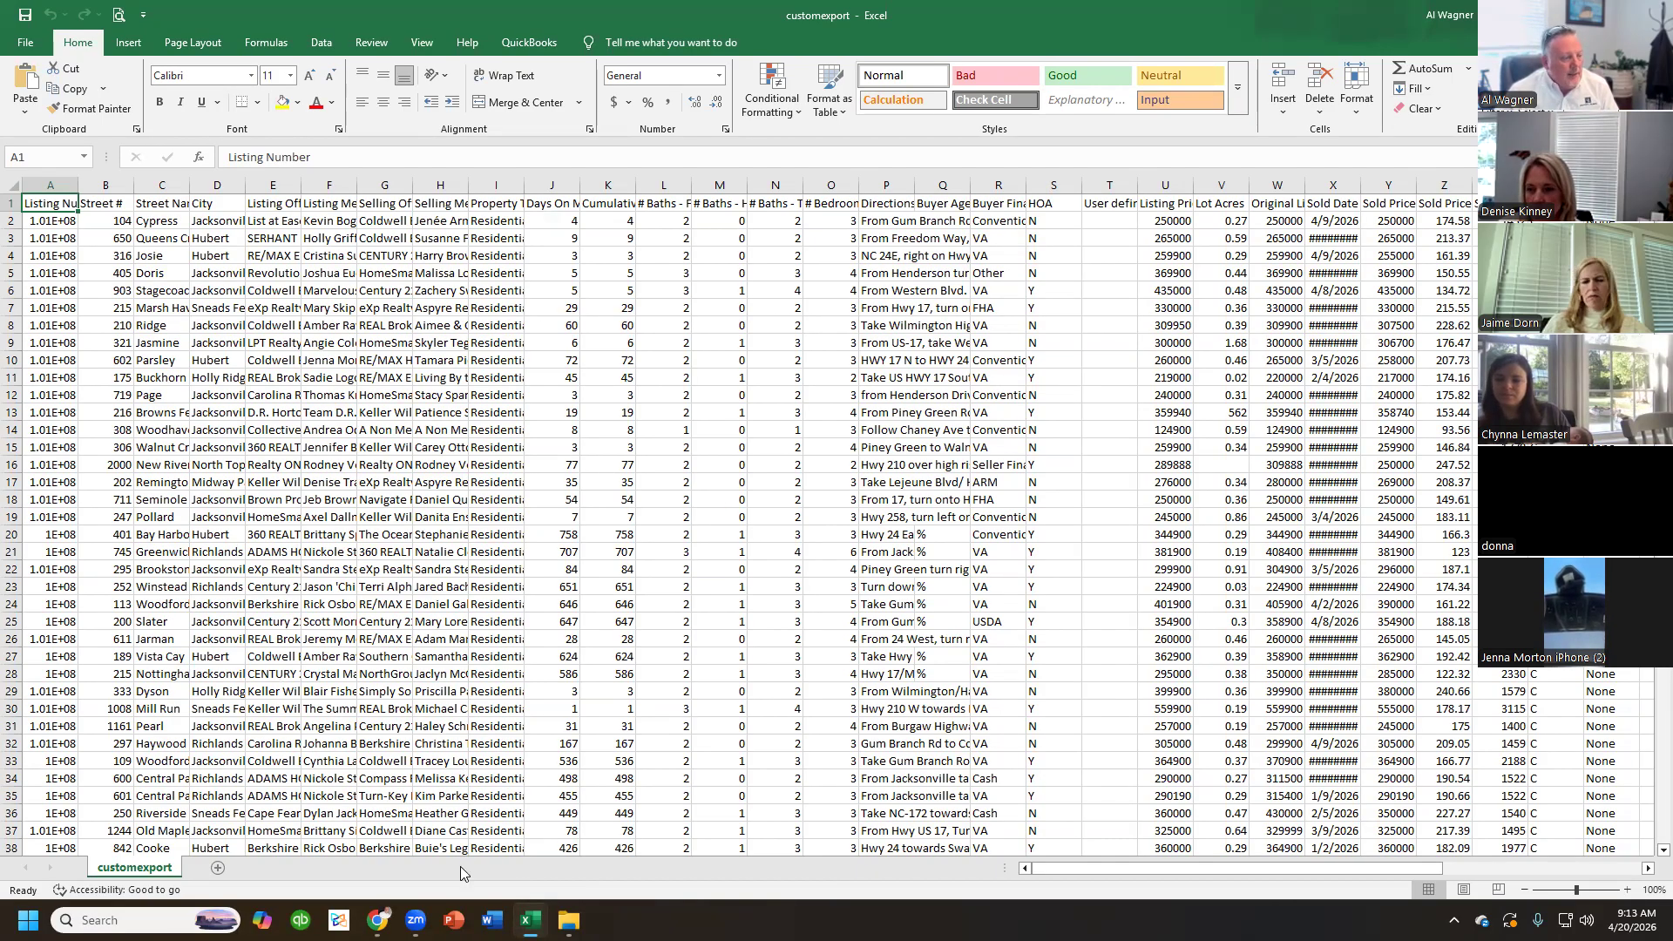
# - Create a PivotTable from the full customexport data range on a new worksheet
pyautogui.click(131, 45)
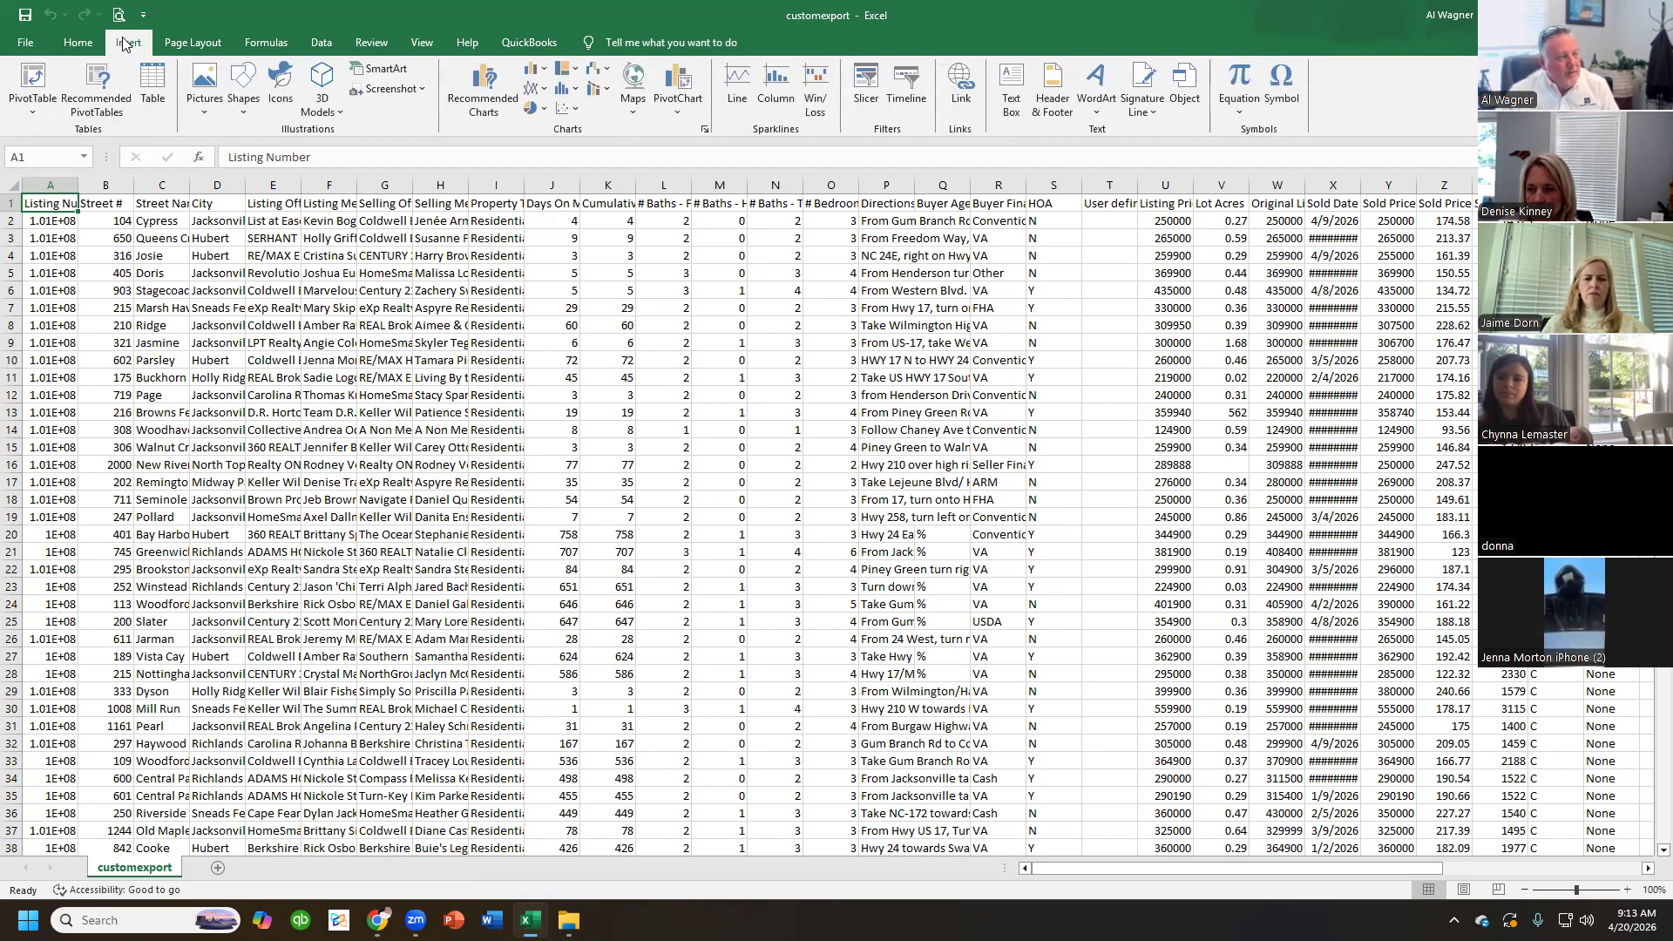
pyautogui.click(30, 82)
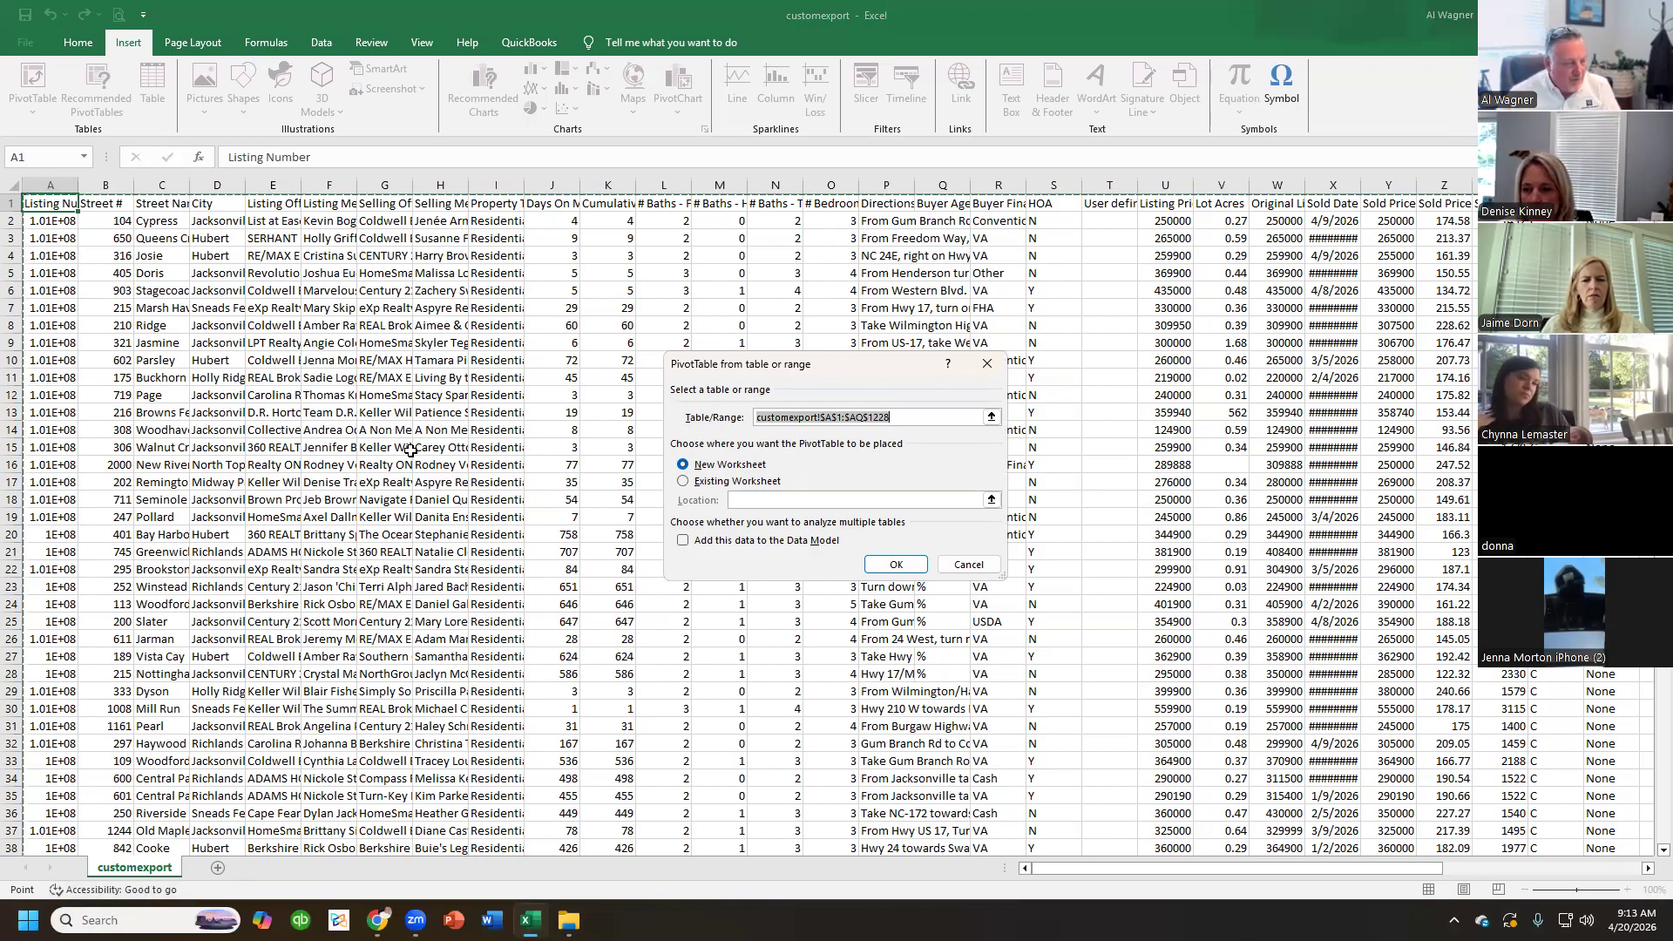
pyautogui.click(894, 567)
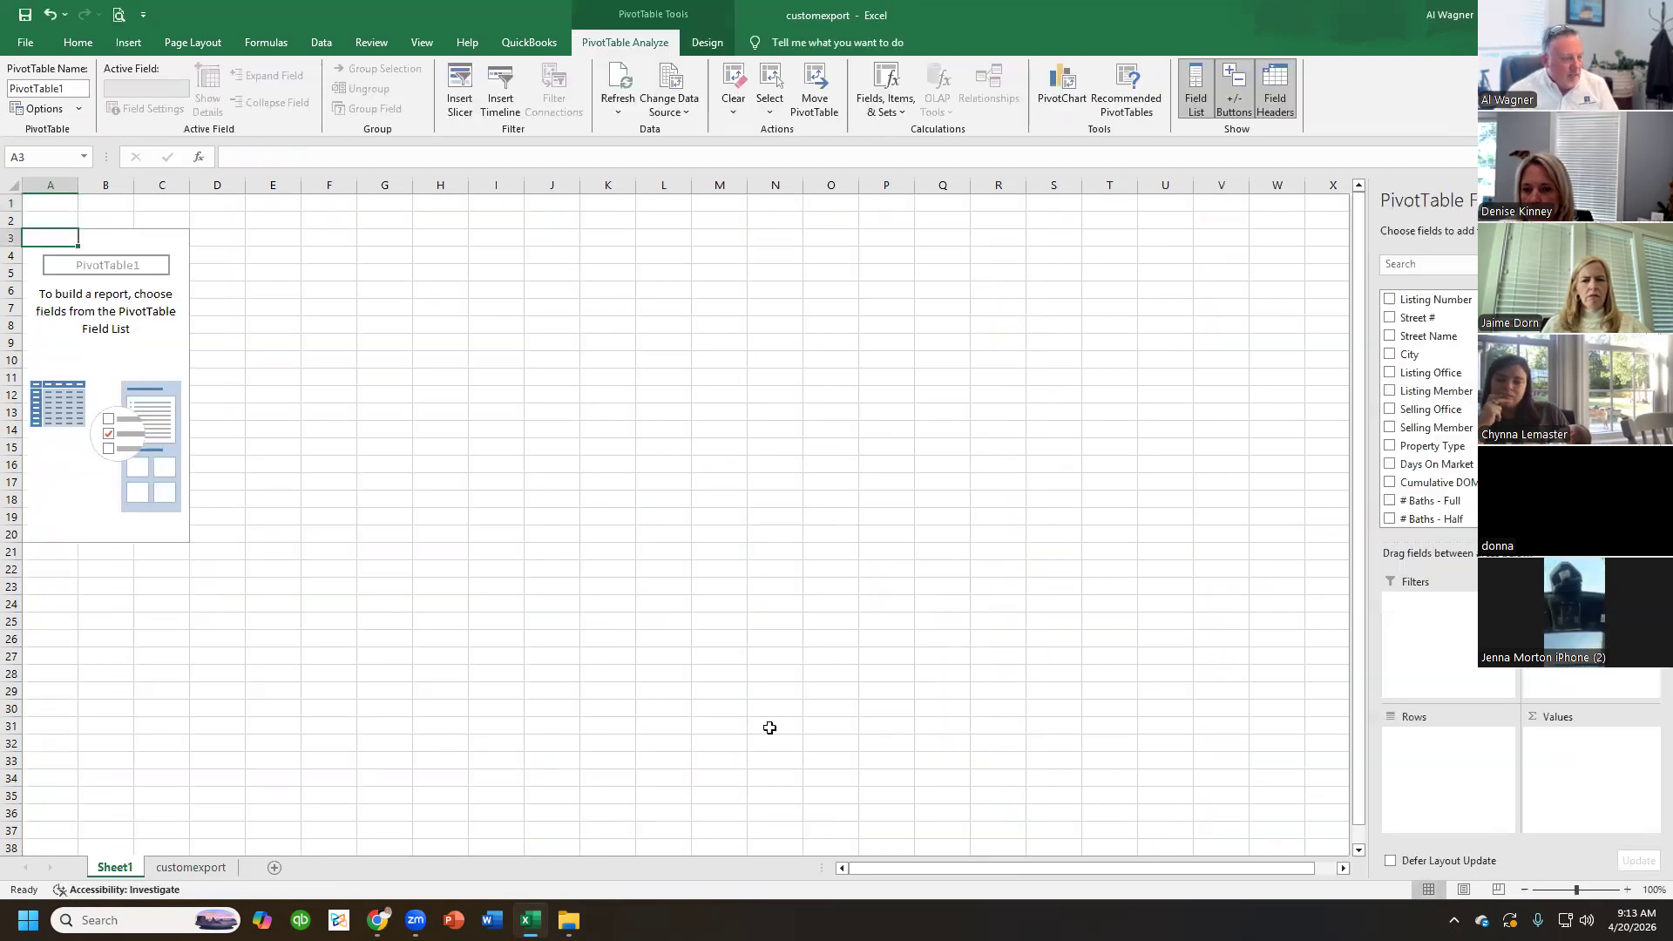
# - Review the source data and available fields, and build the PivotTable with City as rows and Listing Number as values
pyautogui.click(183, 868)
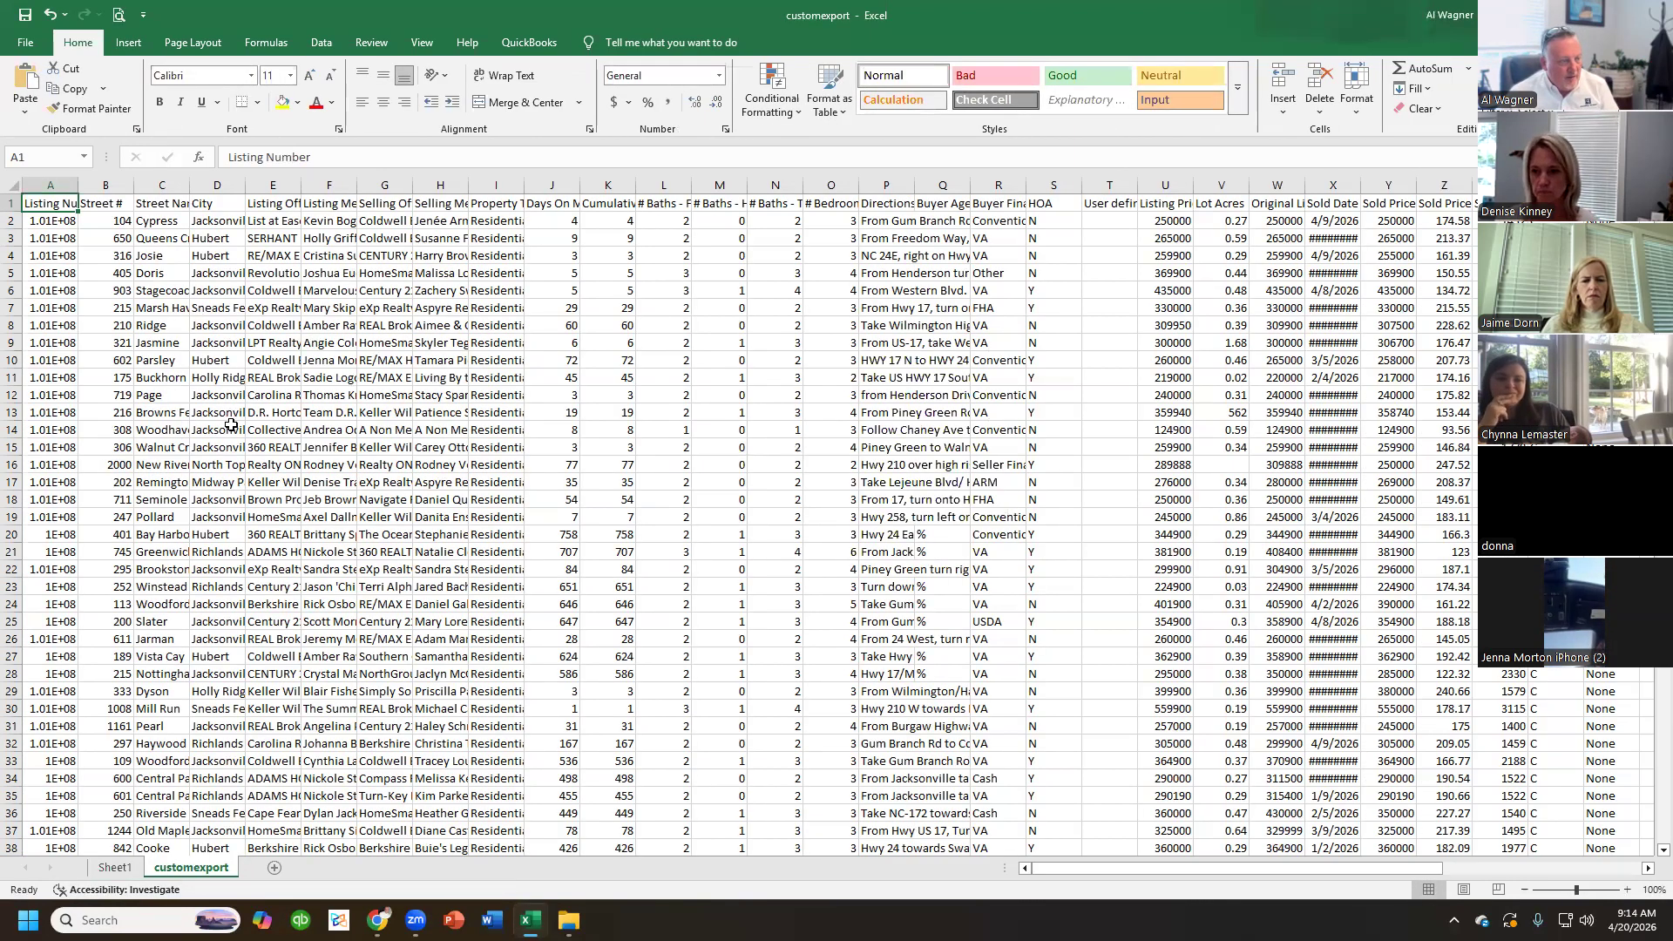
pyautogui.click(112, 868)
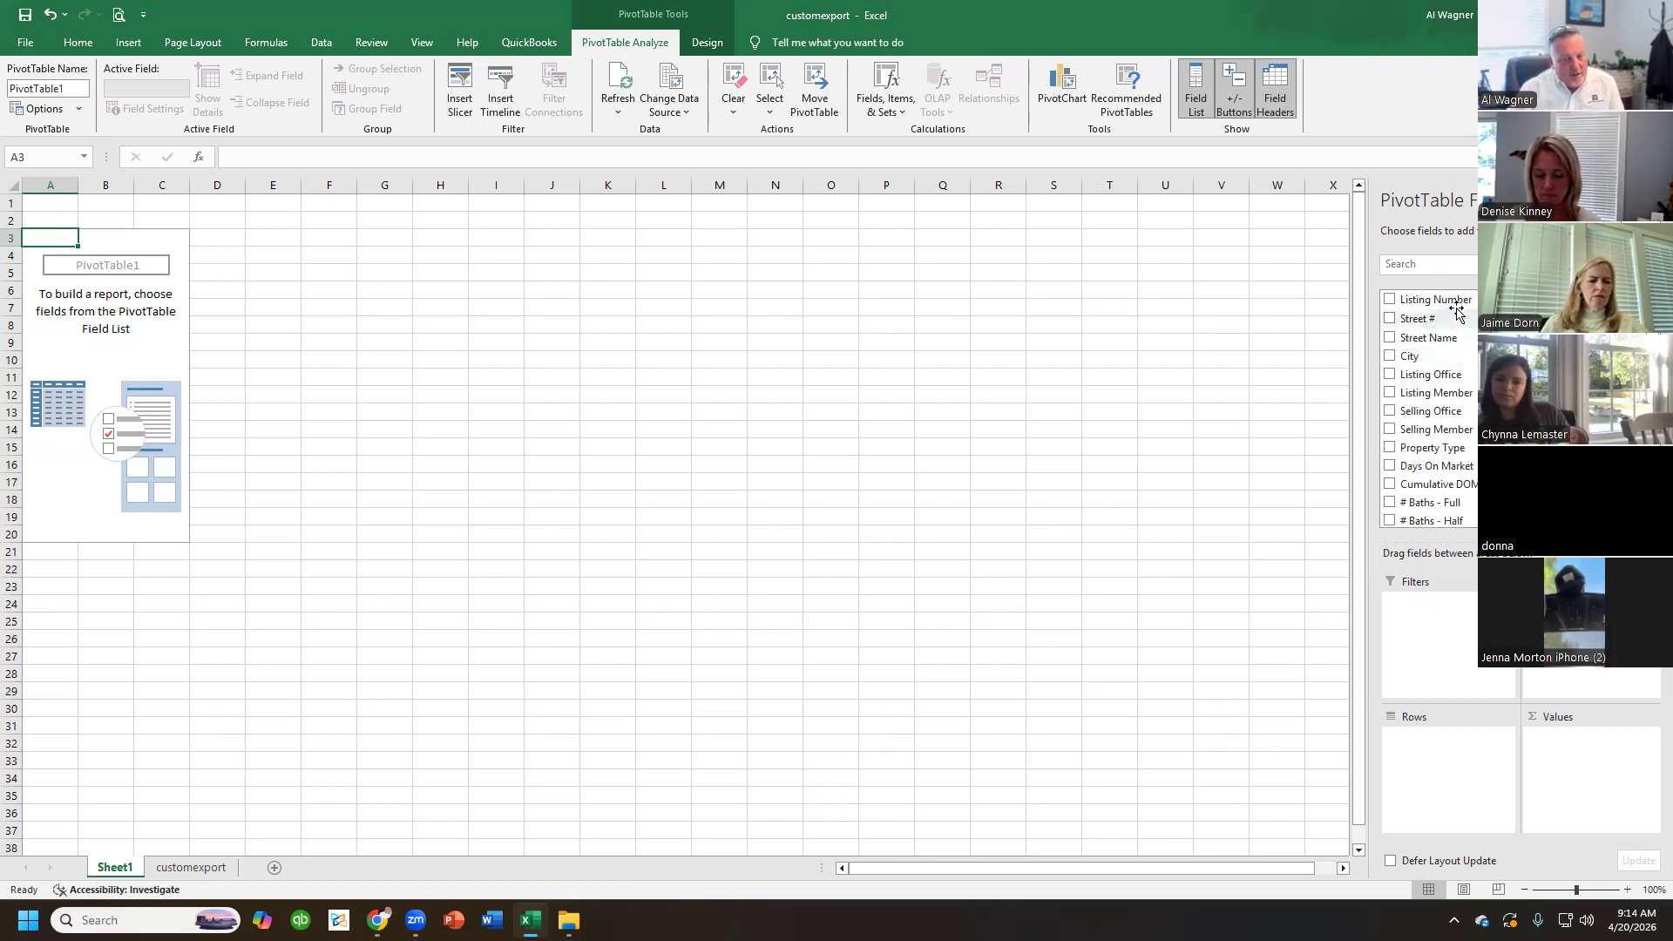
pyautogui.scroll(-3, 1457, 311)
pyautogui.scroll(-5, 1434, 376)
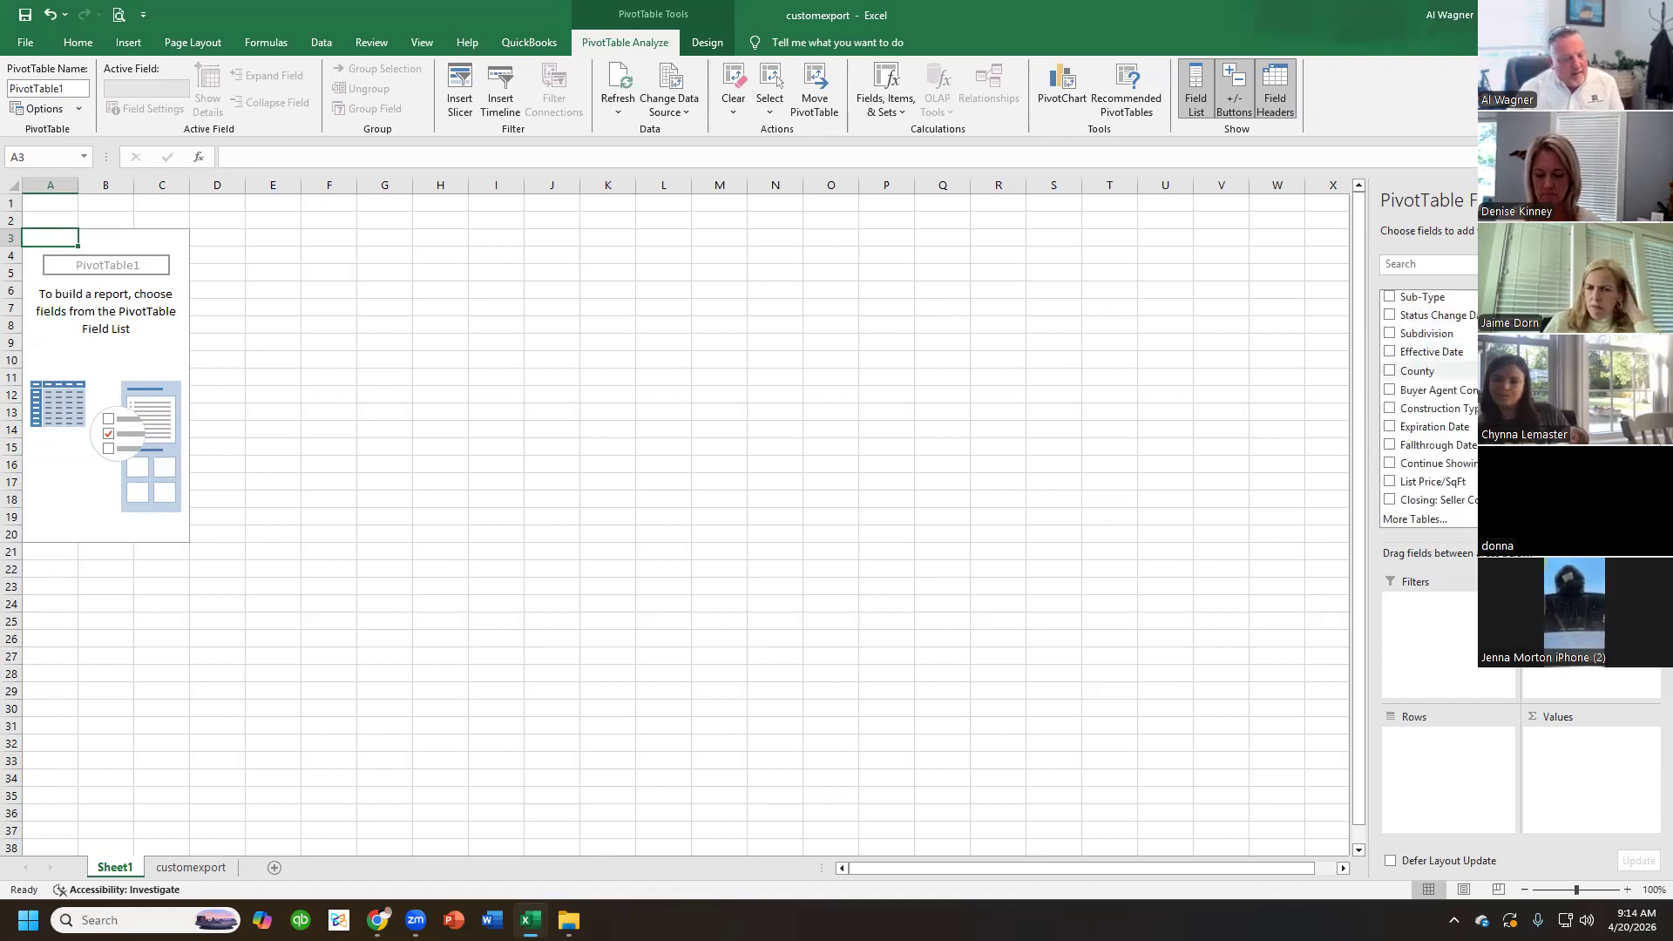
pyautogui.scroll(10, 1434, 348)
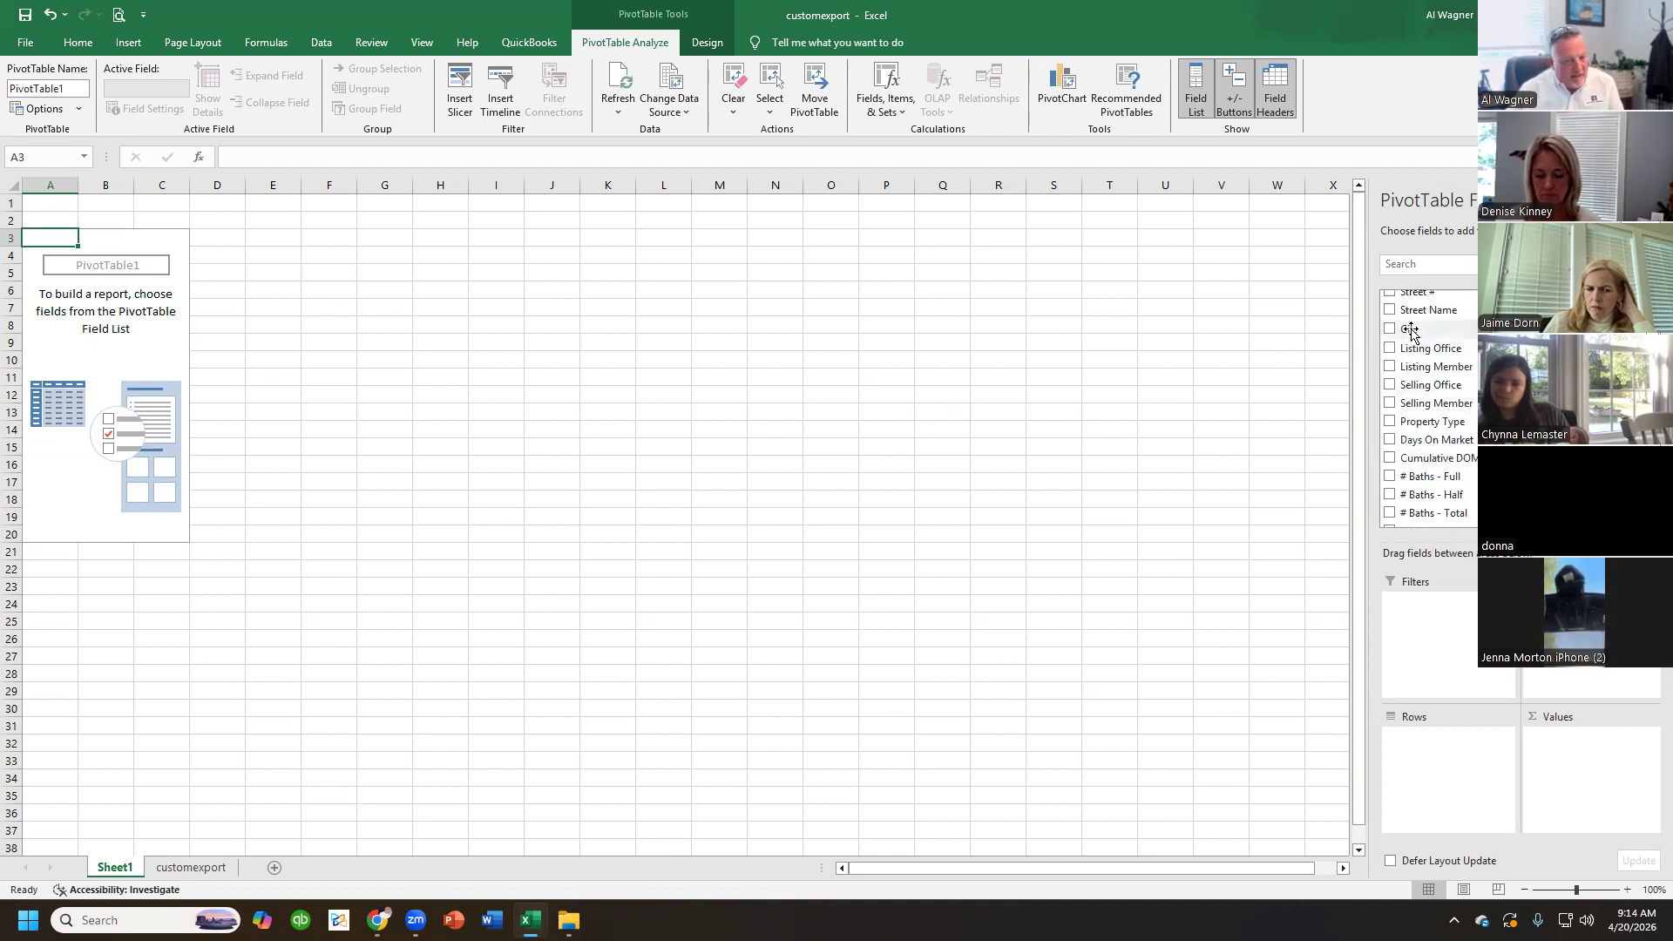
pyautogui.scroll(1, 1404, 325)
pyautogui.moveTo(1397, 357); pyautogui.dragTo(1462, 769)
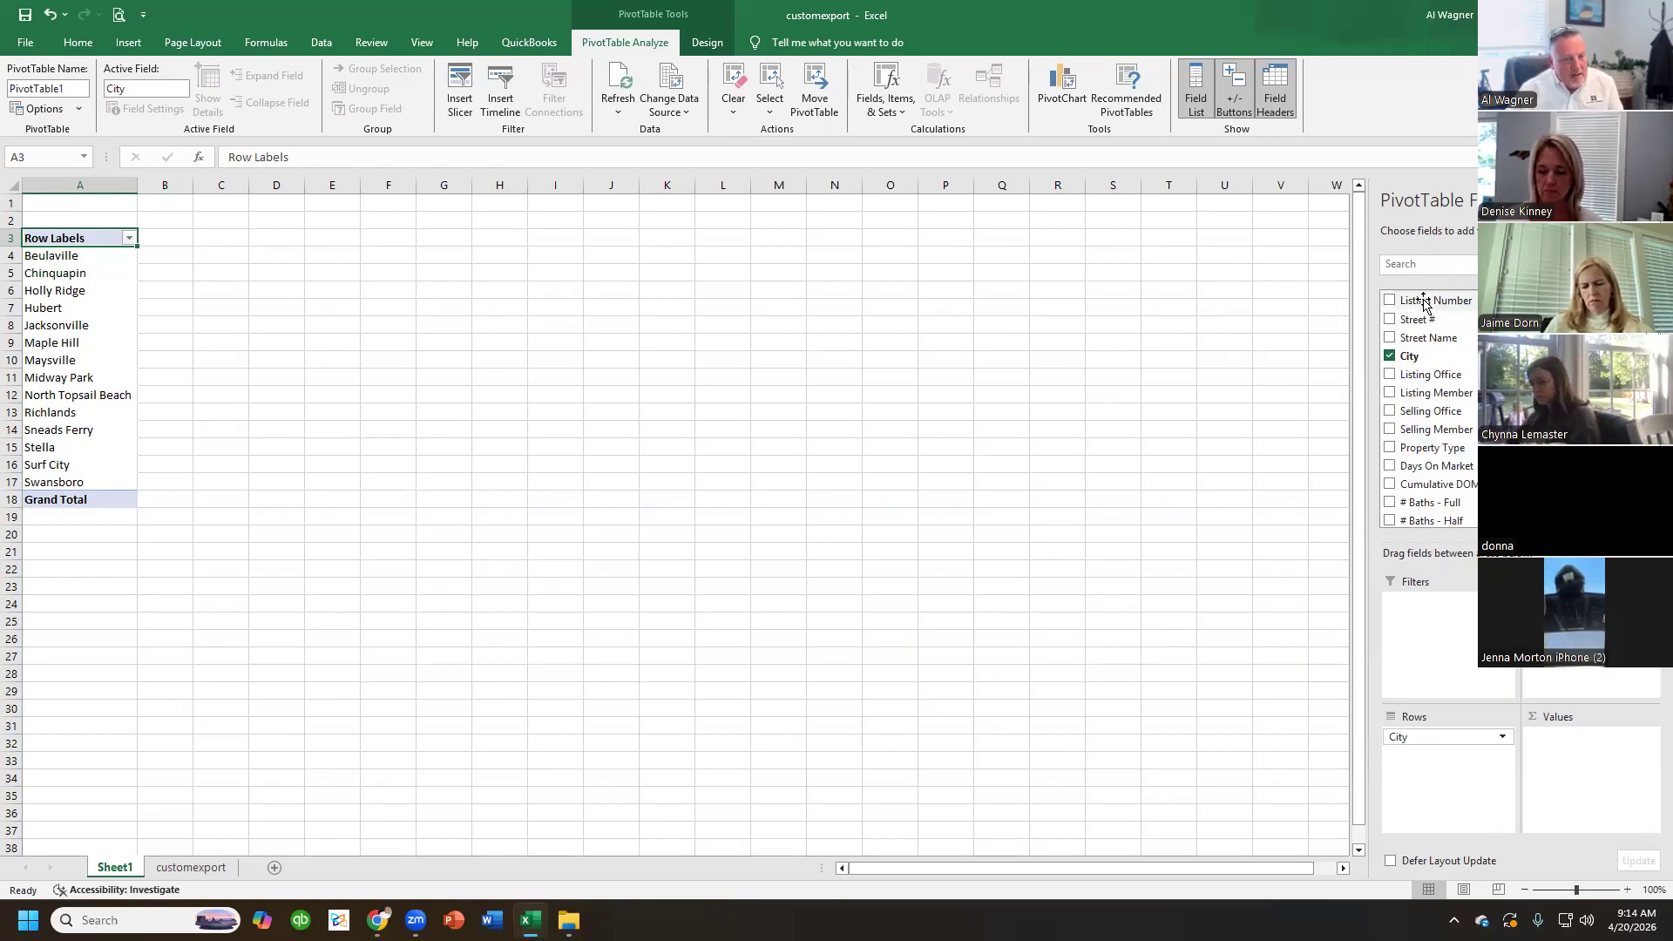
pyautogui.moveTo(1424, 303); pyautogui.dragTo(1584, 753)
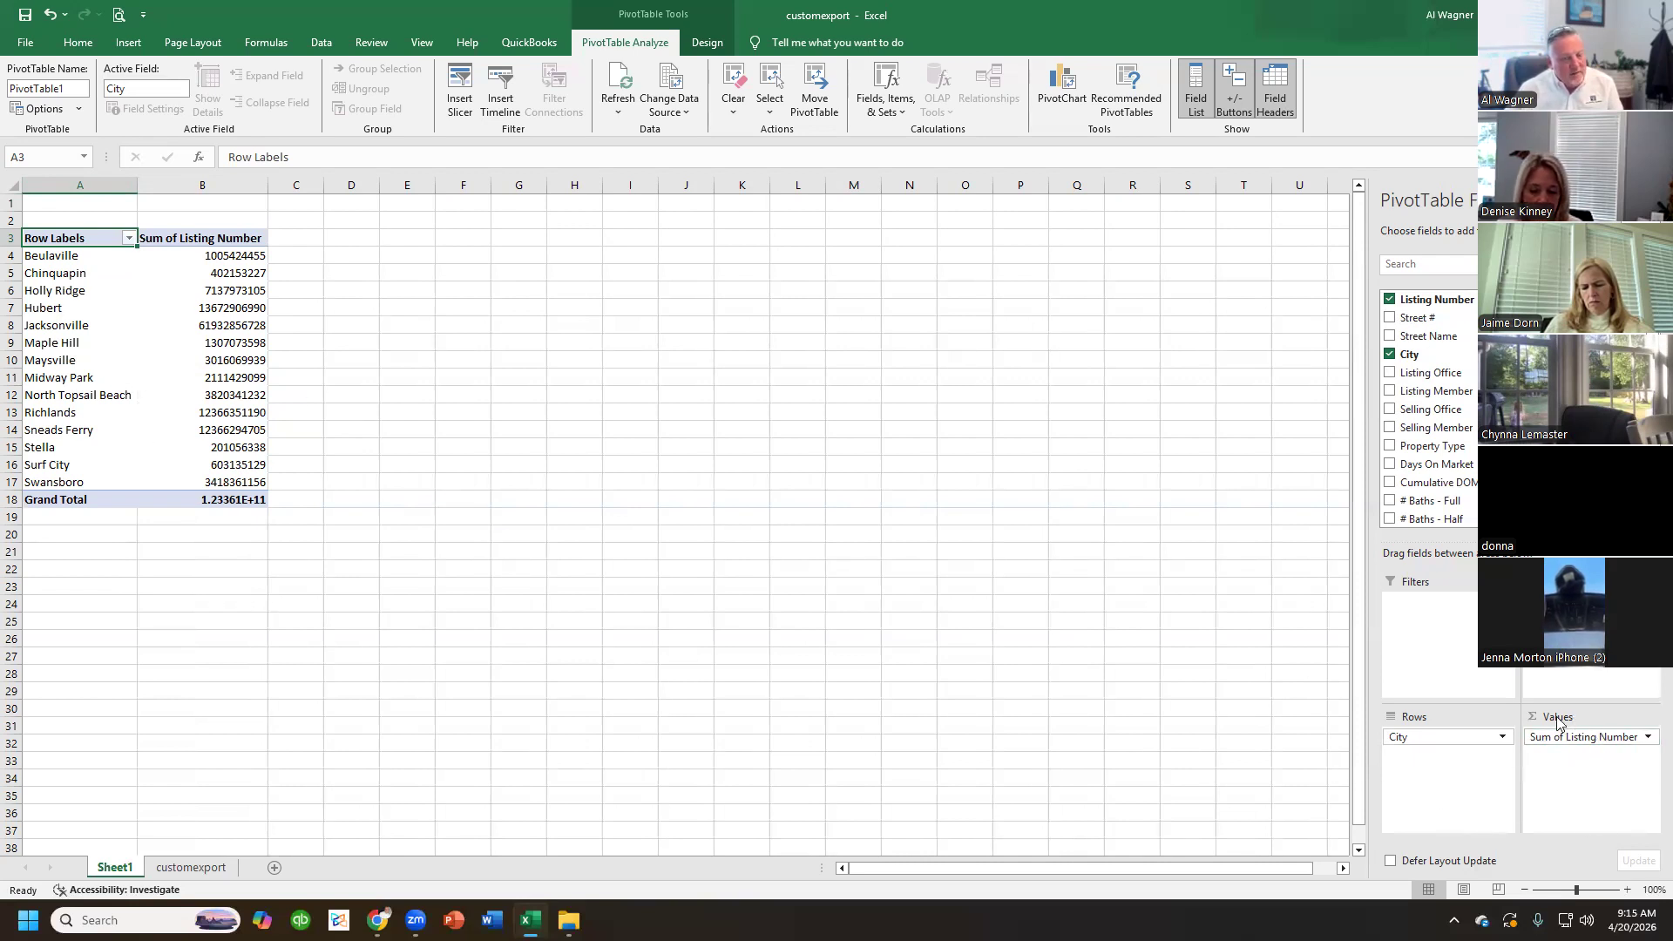
# - Change the Listing Number value field's calculation from Sum to Count
pyautogui.click(1647, 740)
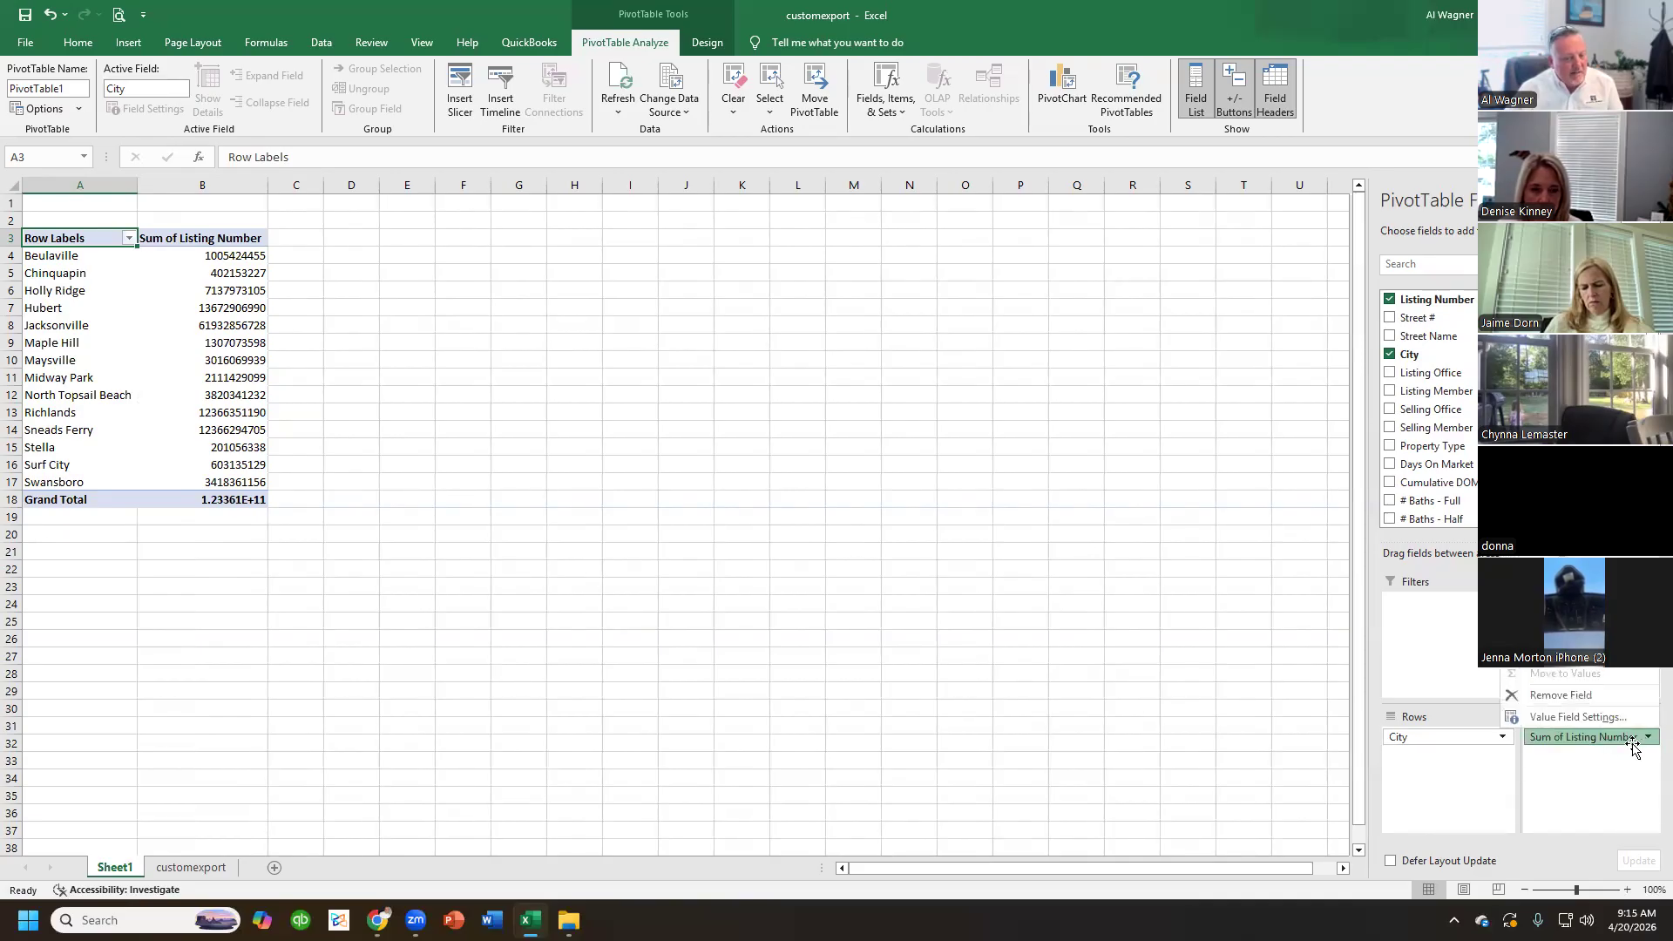
pyautogui.click(1588, 724)
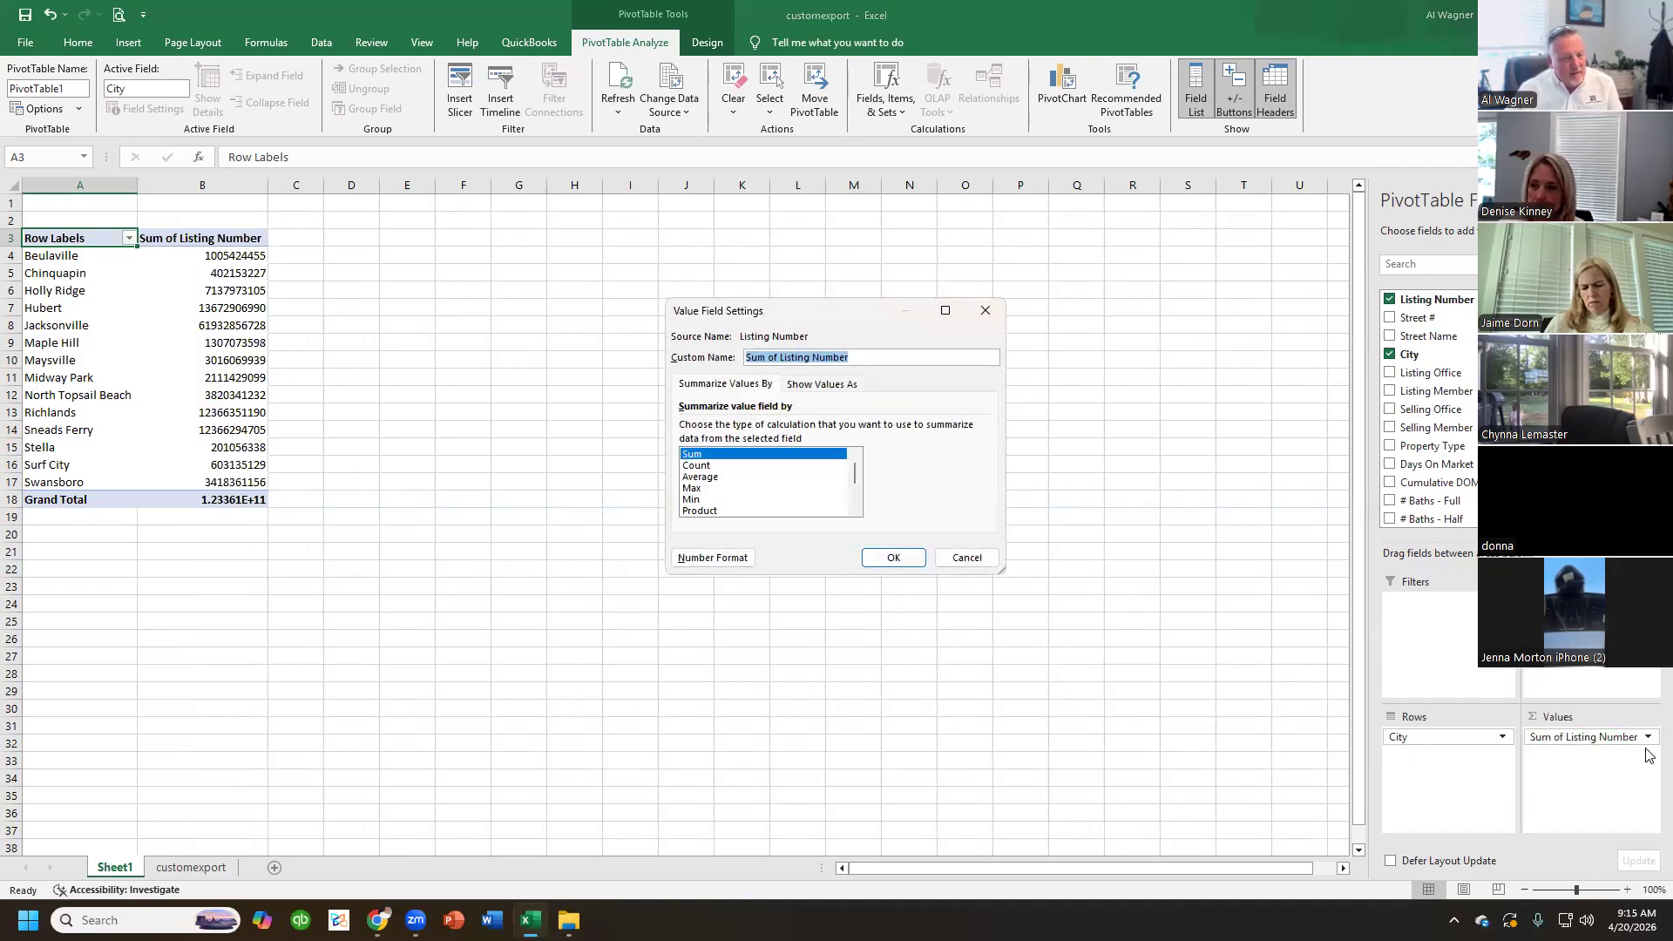
pyautogui.click(725, 466)
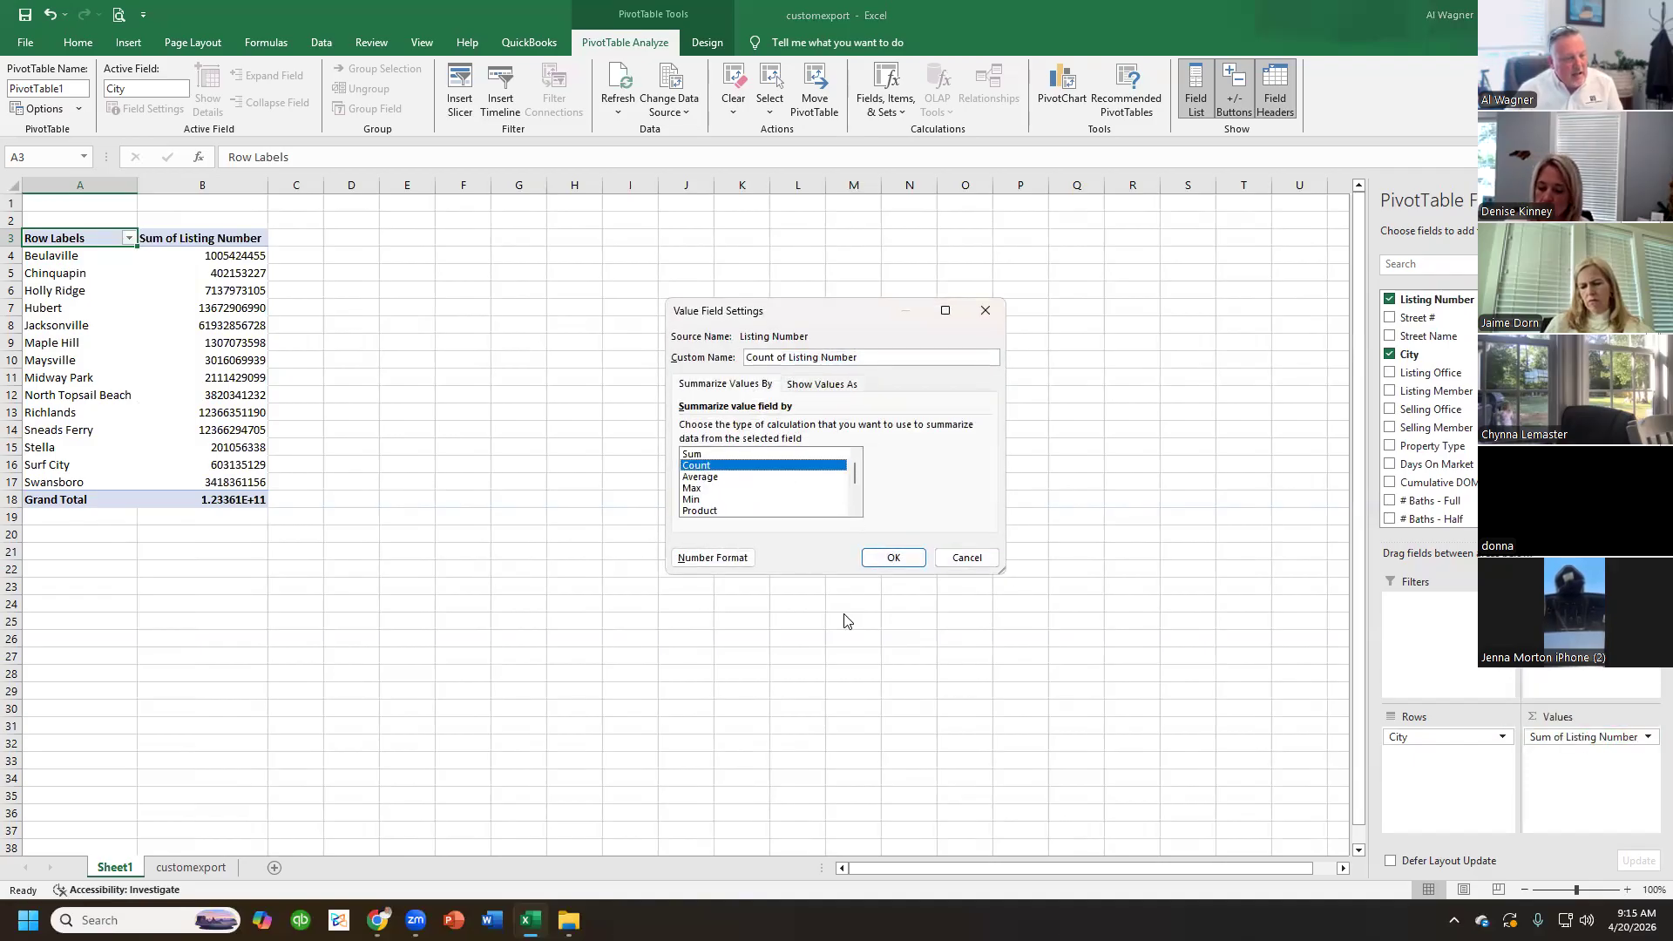
pyautogui.click(729, 478)
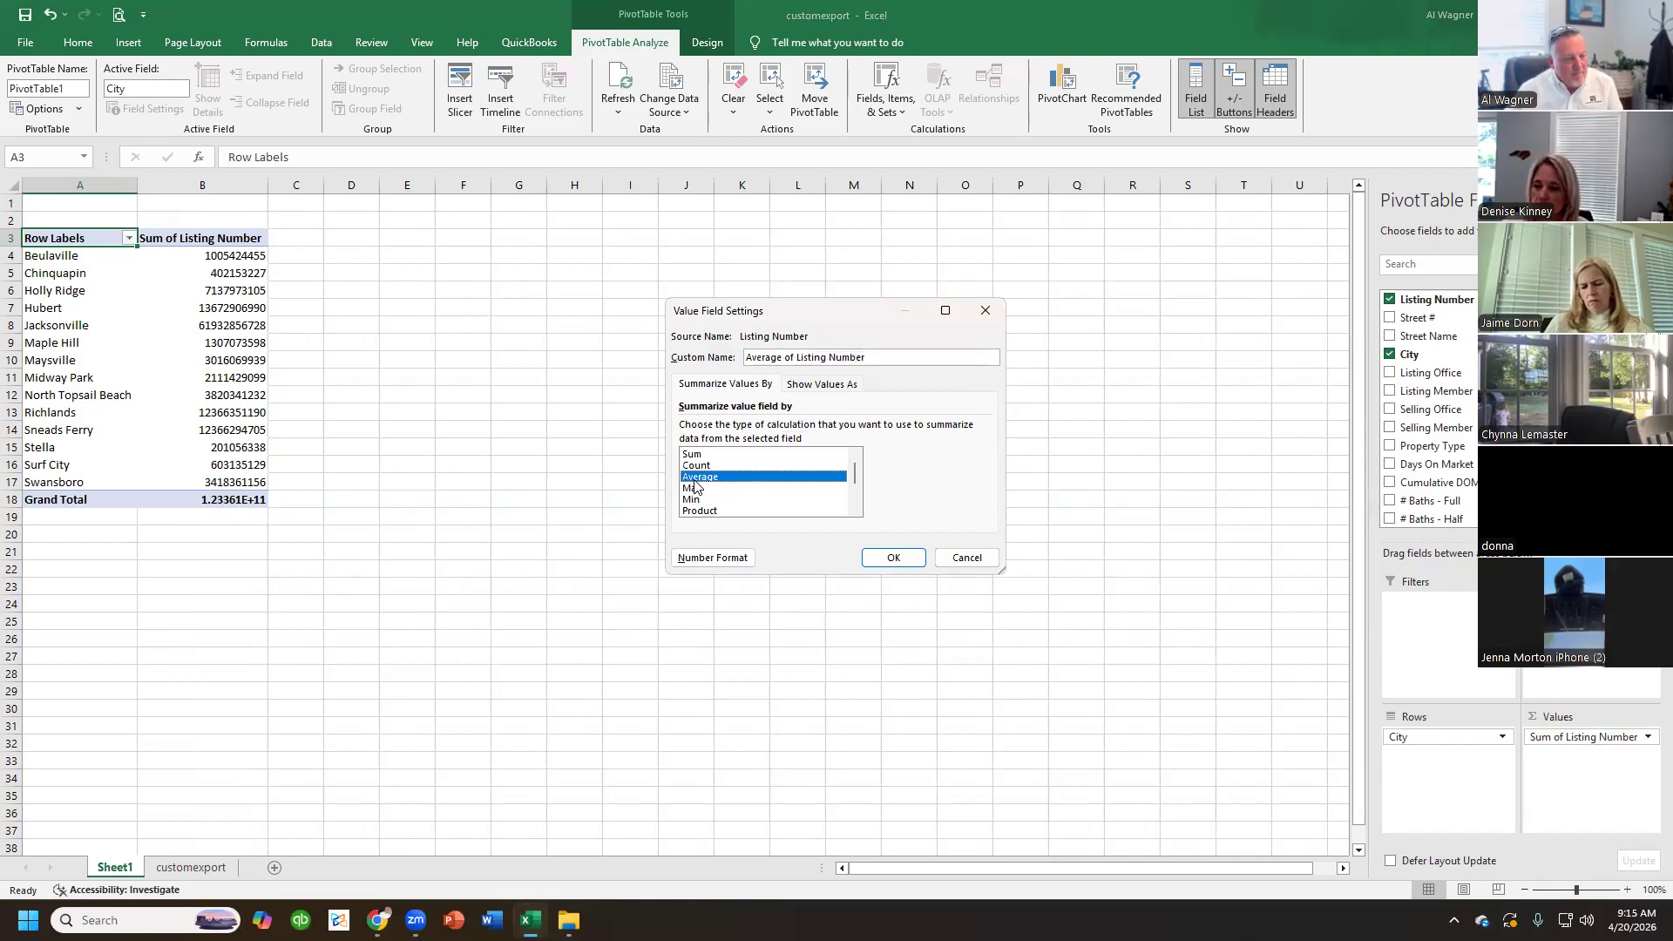
pyautogui.click(702, 511)
pyautogui.click(701, 466)
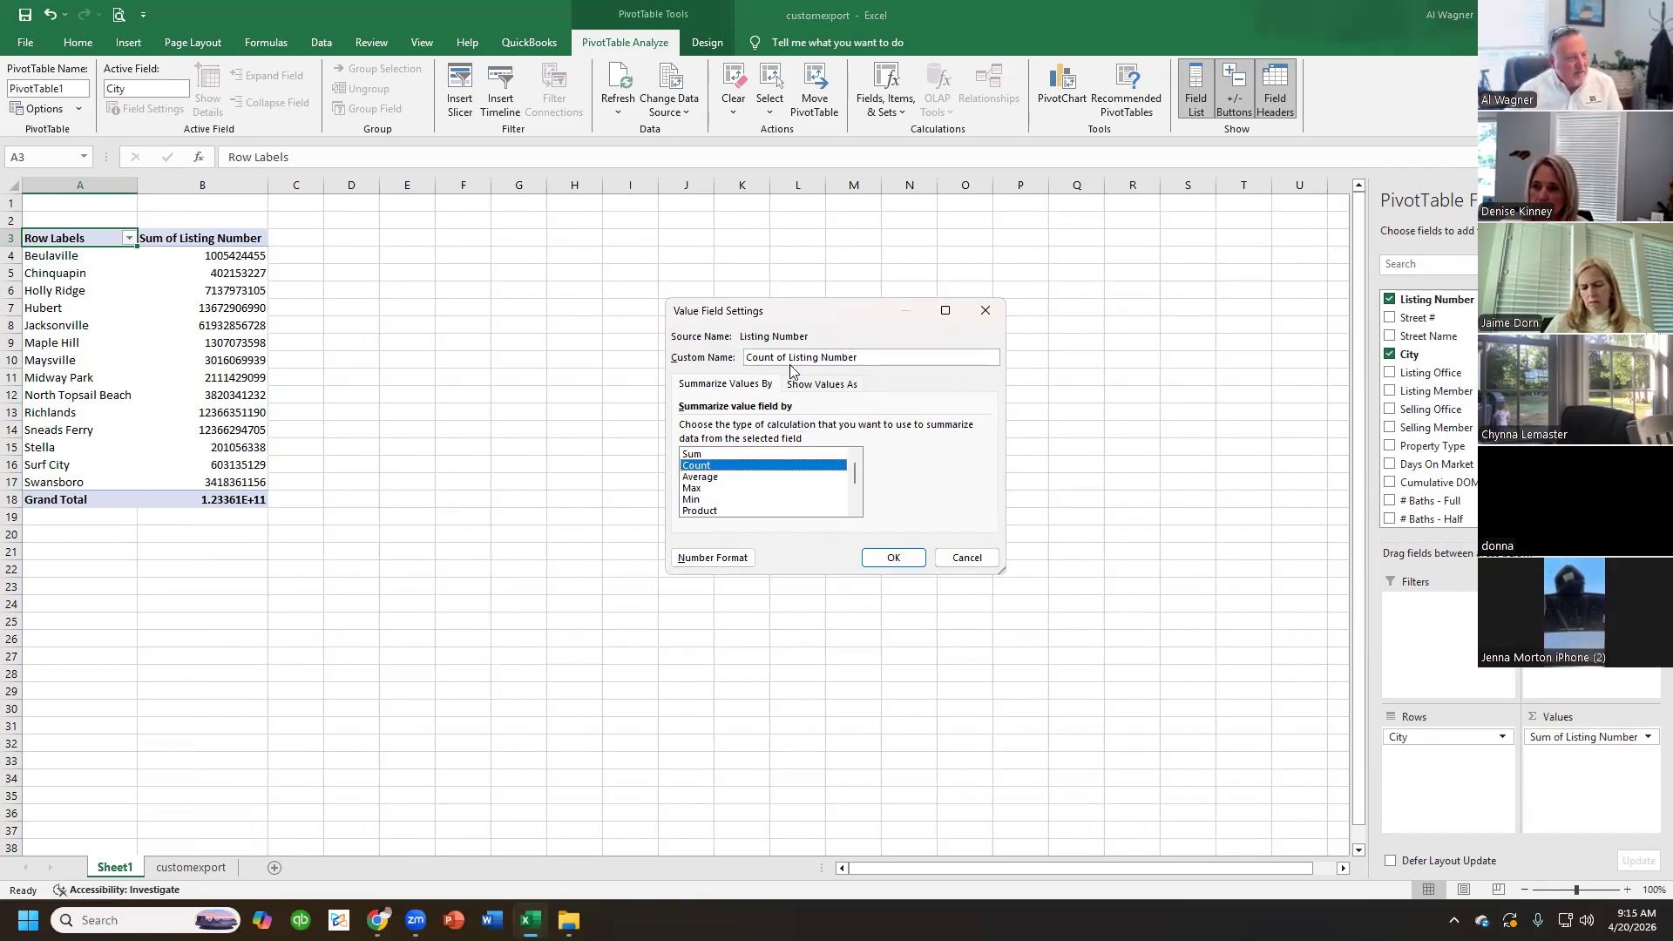
# - Give the listing count field the custom name Total Sold and apply the value field settings
pyautogui.tripleClick(811, 360)
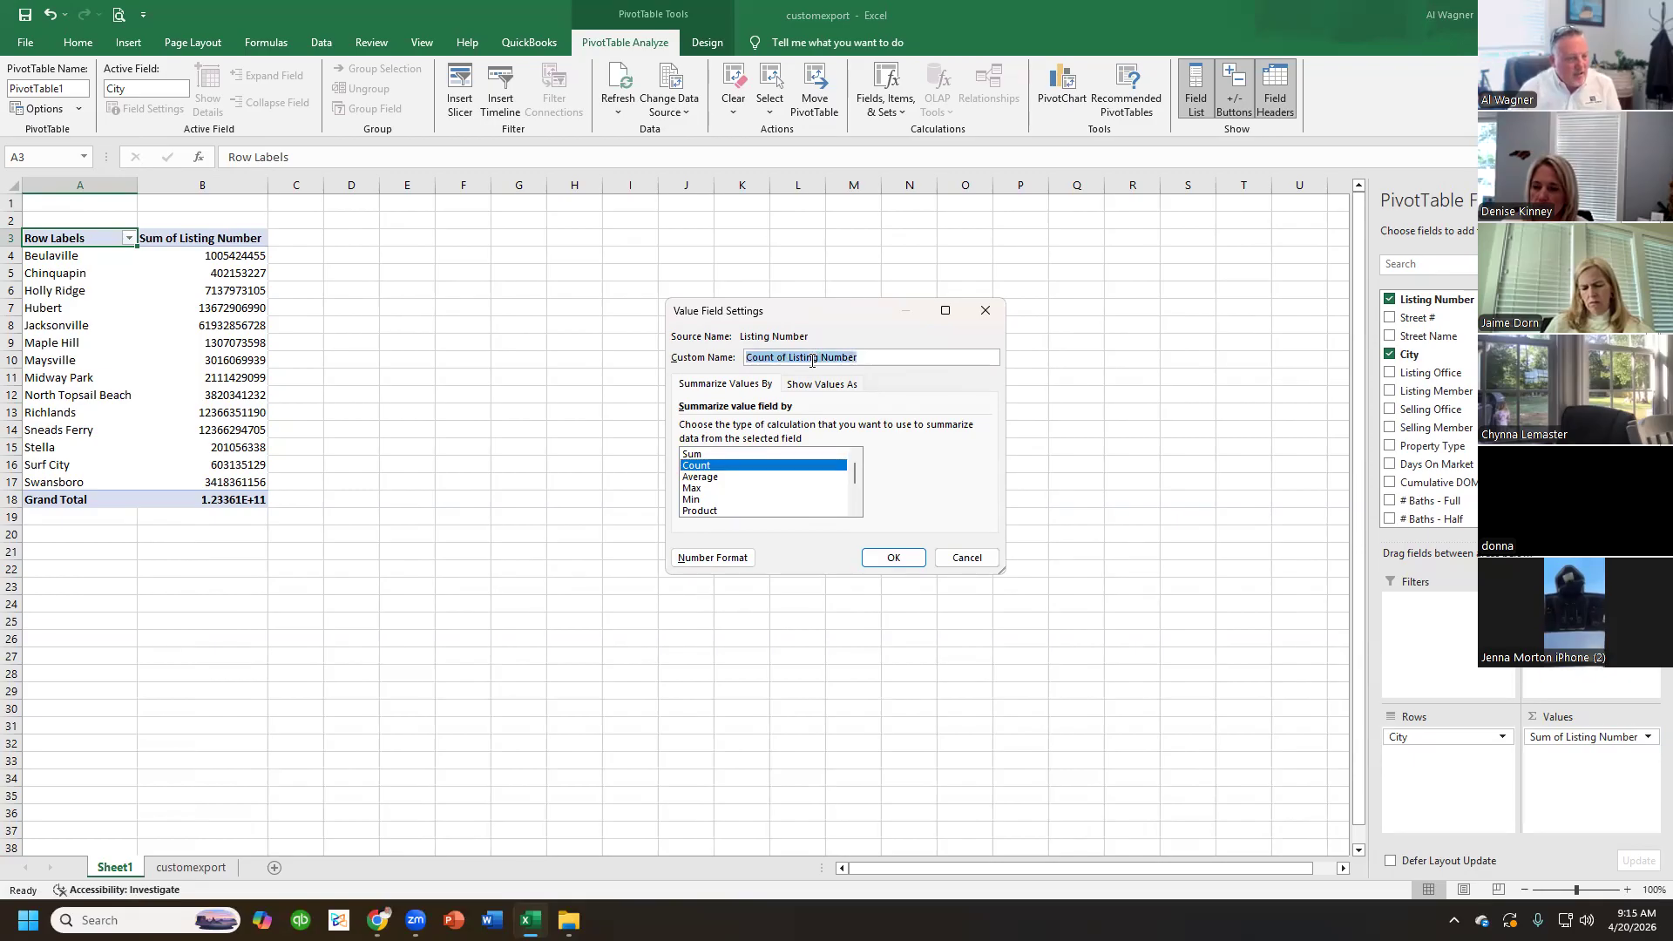
pyautogui.write('Total Dols')
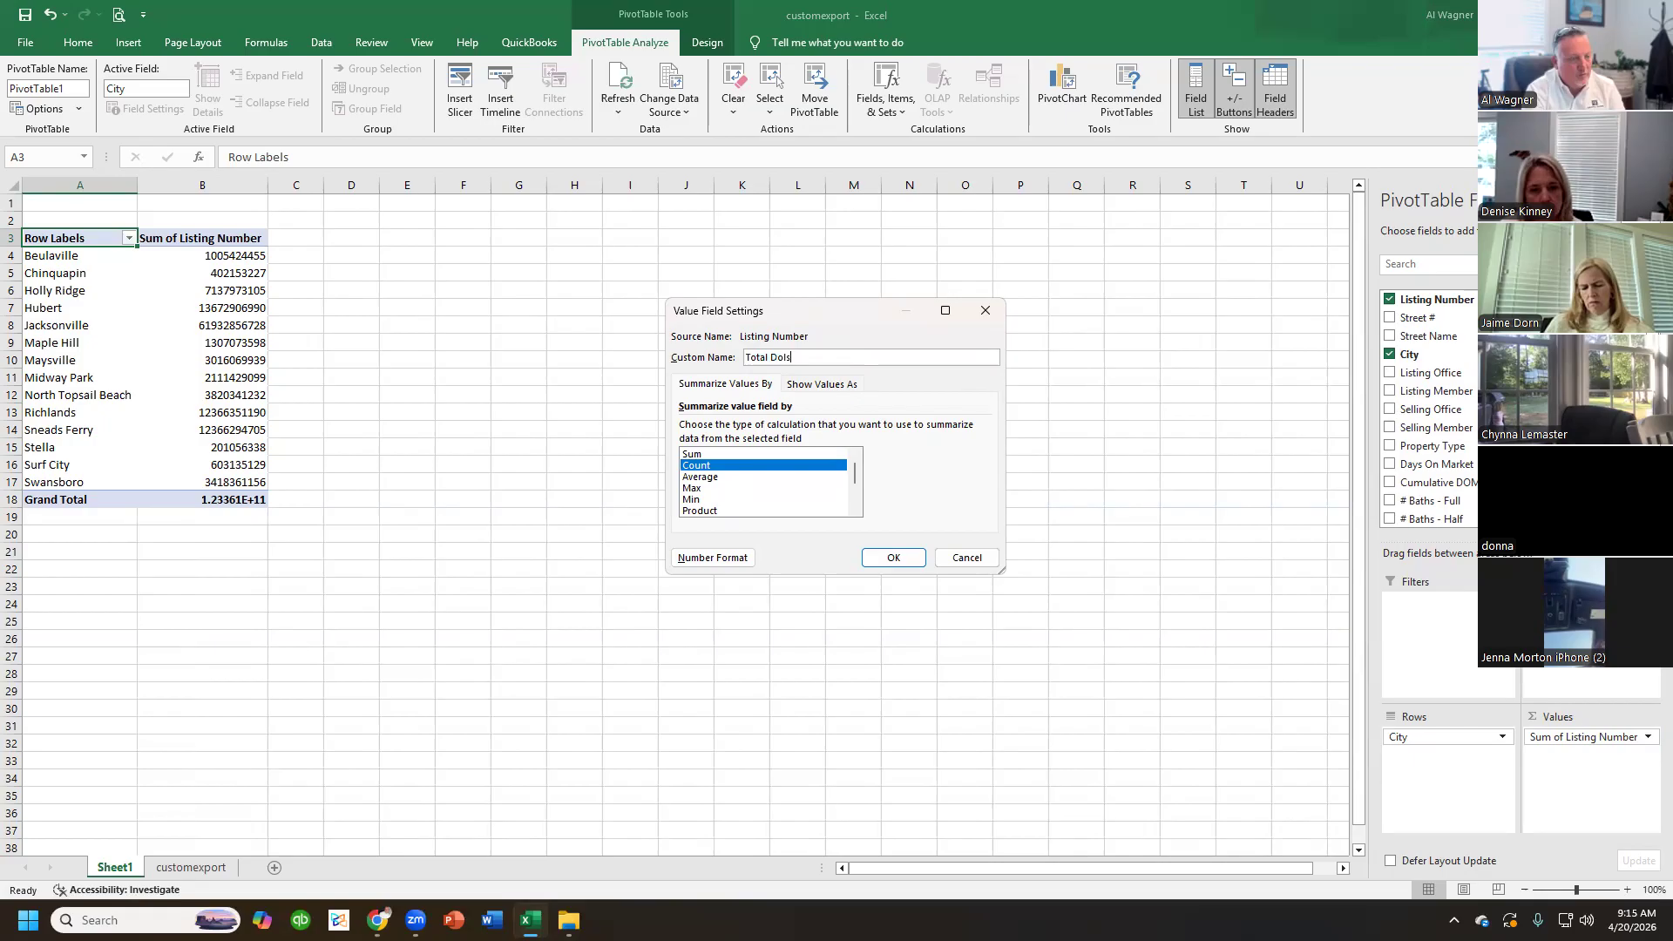
pyautogui.press('BackSpace')
pyautogui.press('BackSpace')
pyautogui.press('BackSpace')
pyautogui.press('BackSpace')
pyautogui.write('Sold')
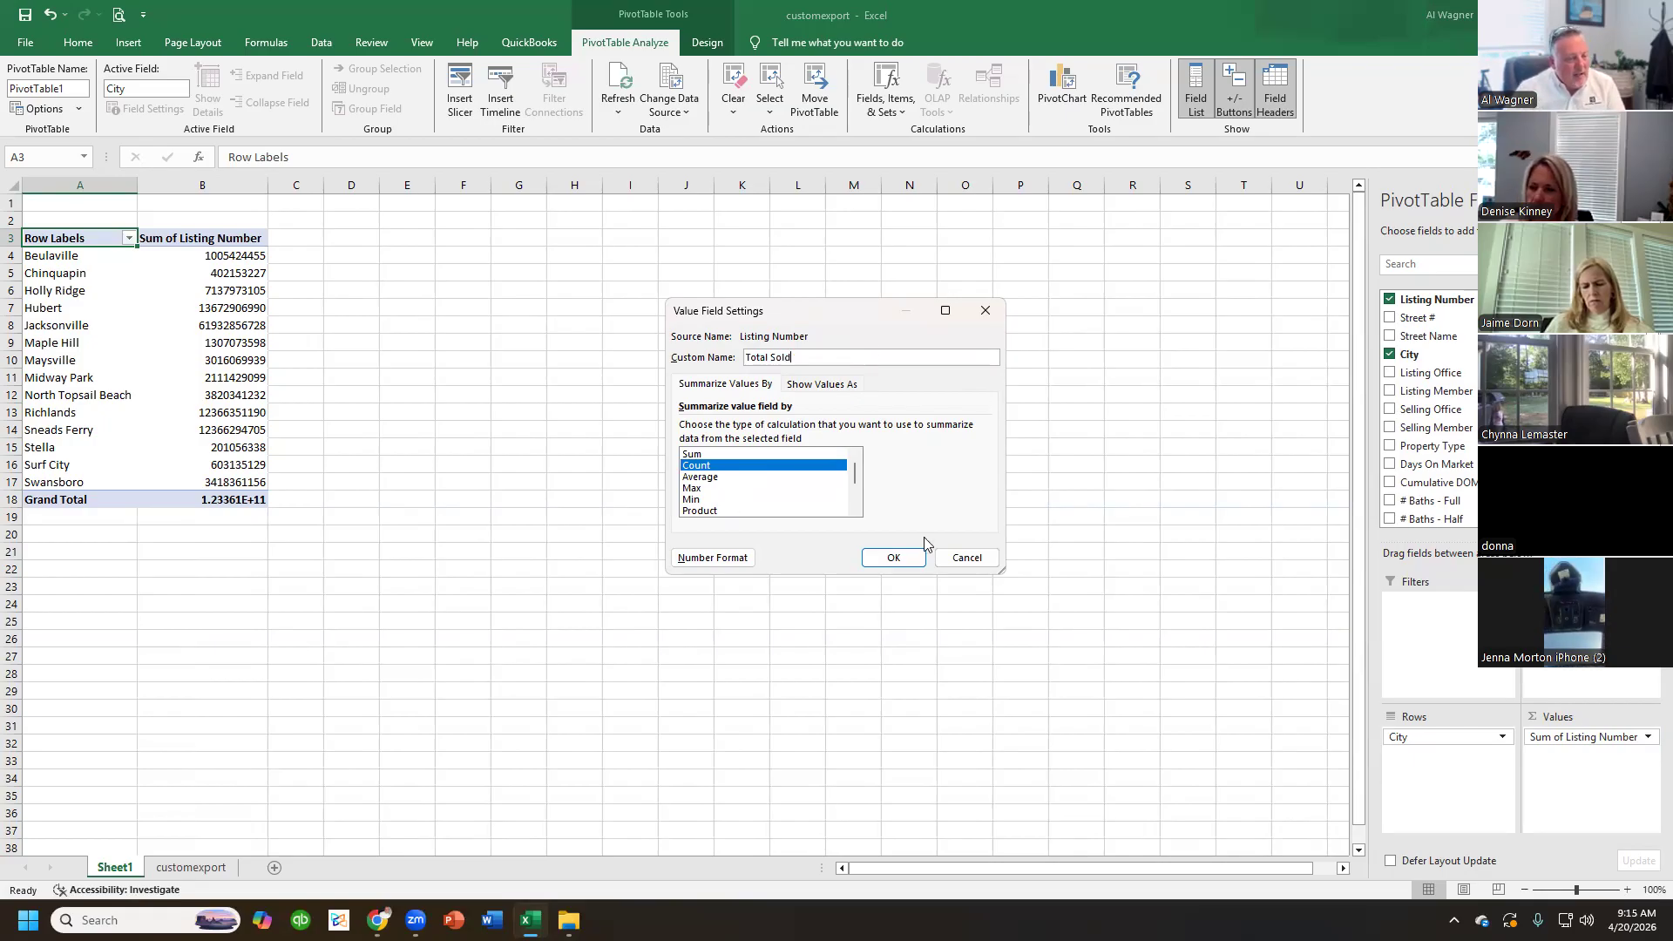
pyautogui.click(895, 558)
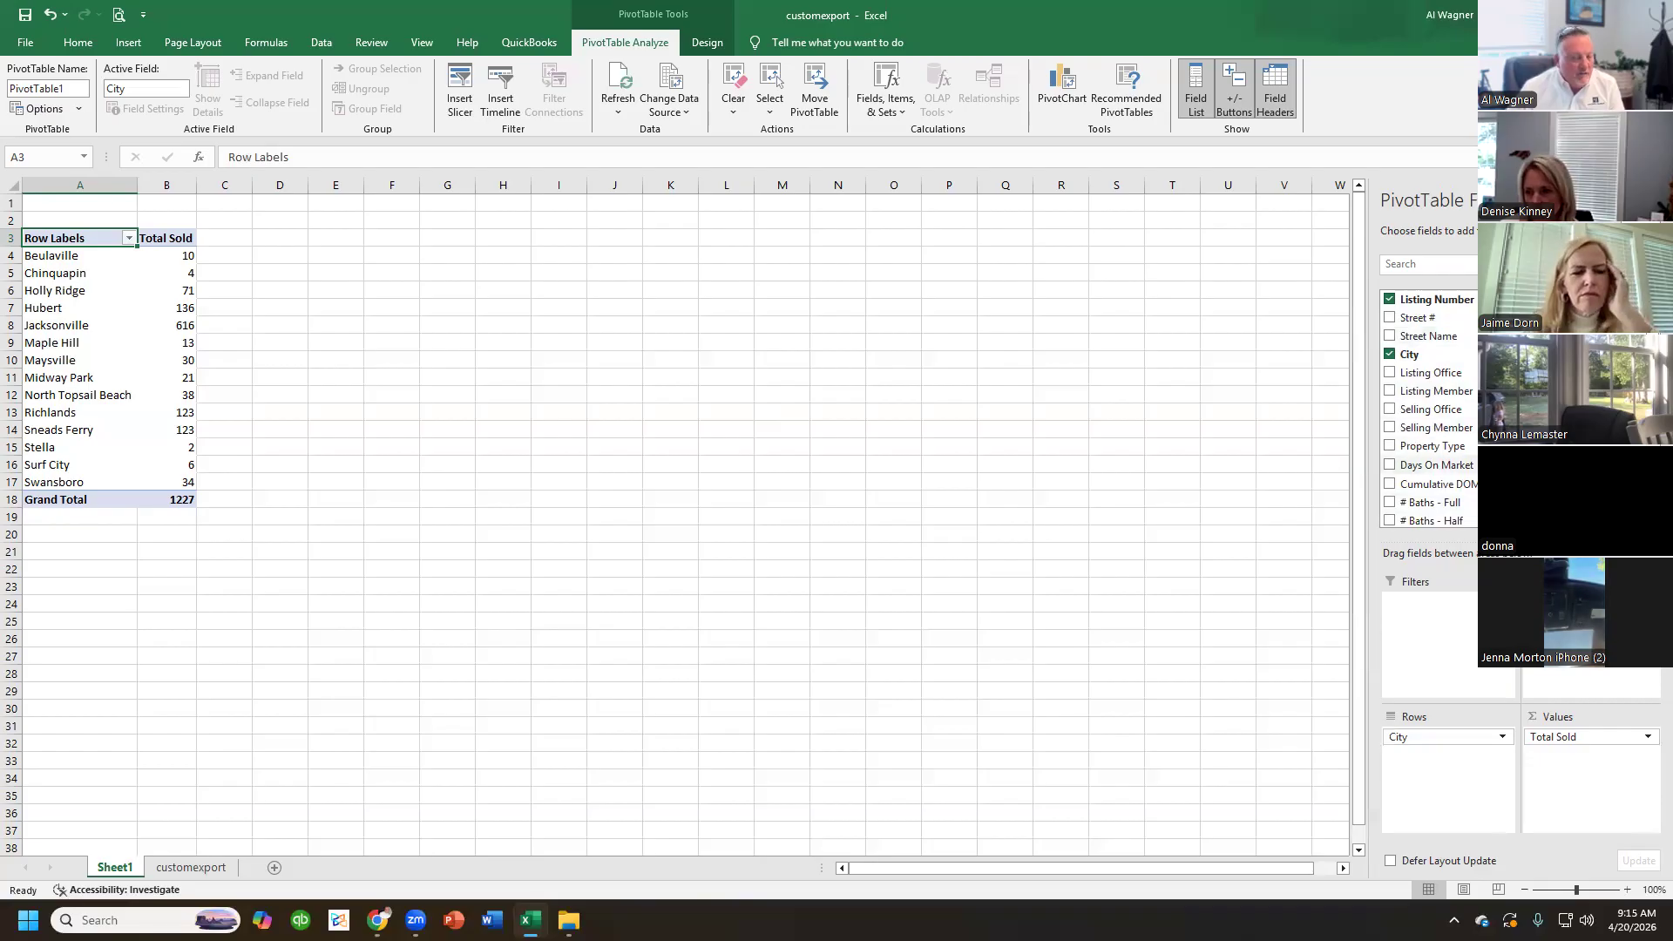
# - Add the Sold Price field to the PivotTable's values
pyautogui.scroll(-4, 1434, 490)
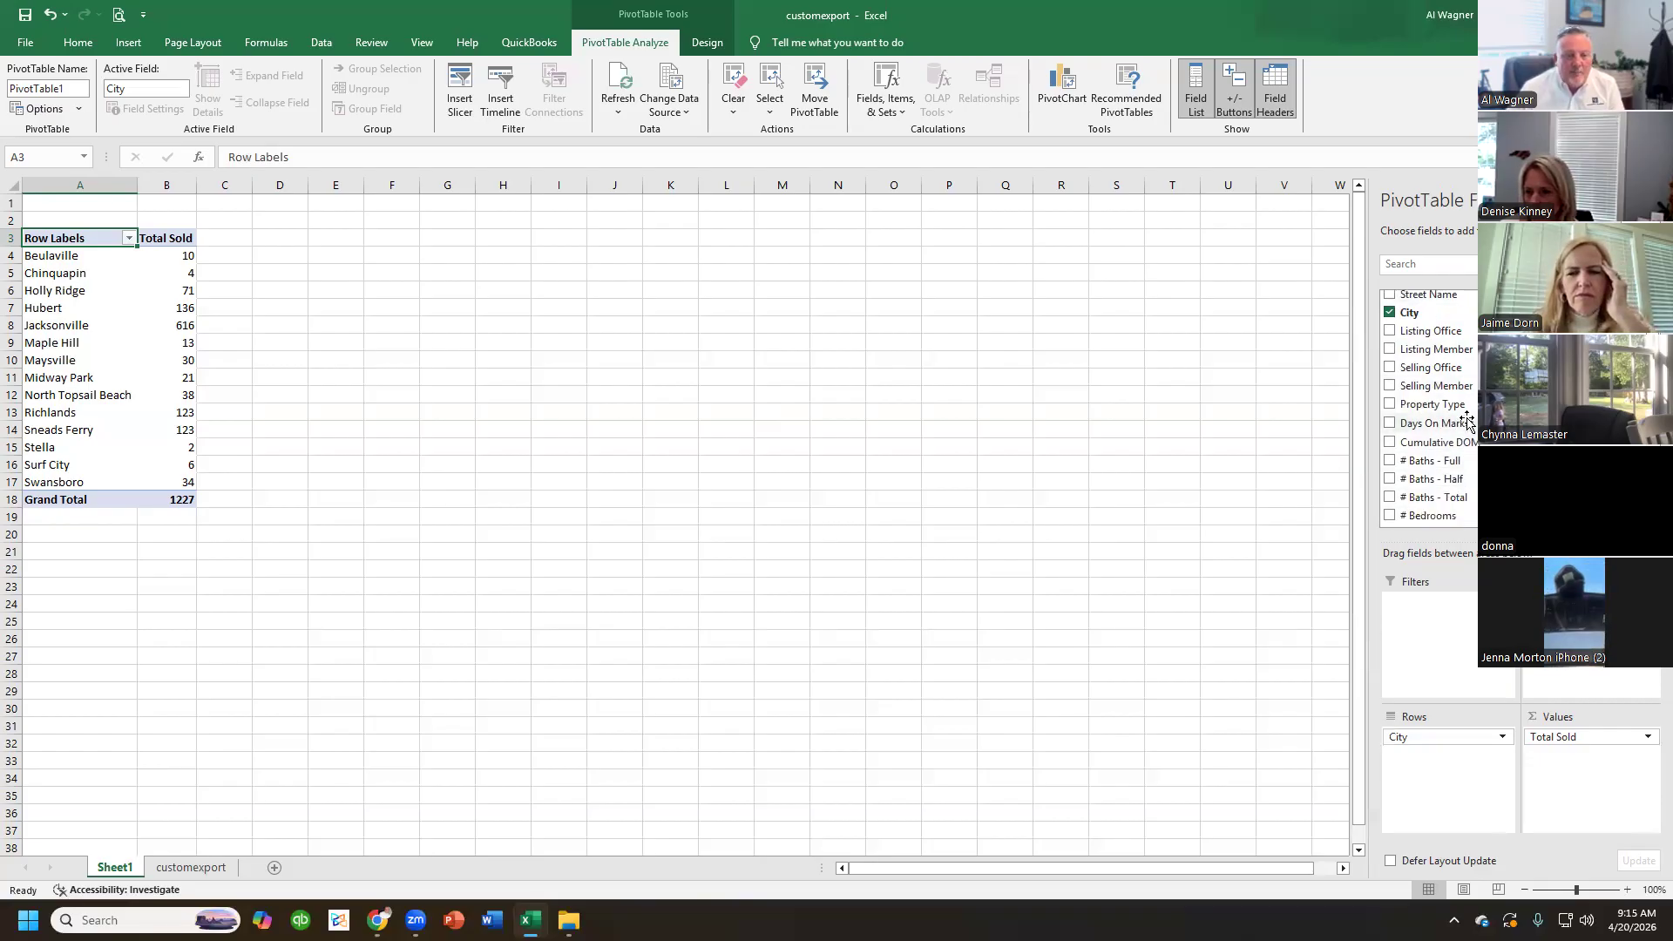
pyautogui.scroll(-2, 1395, 449)
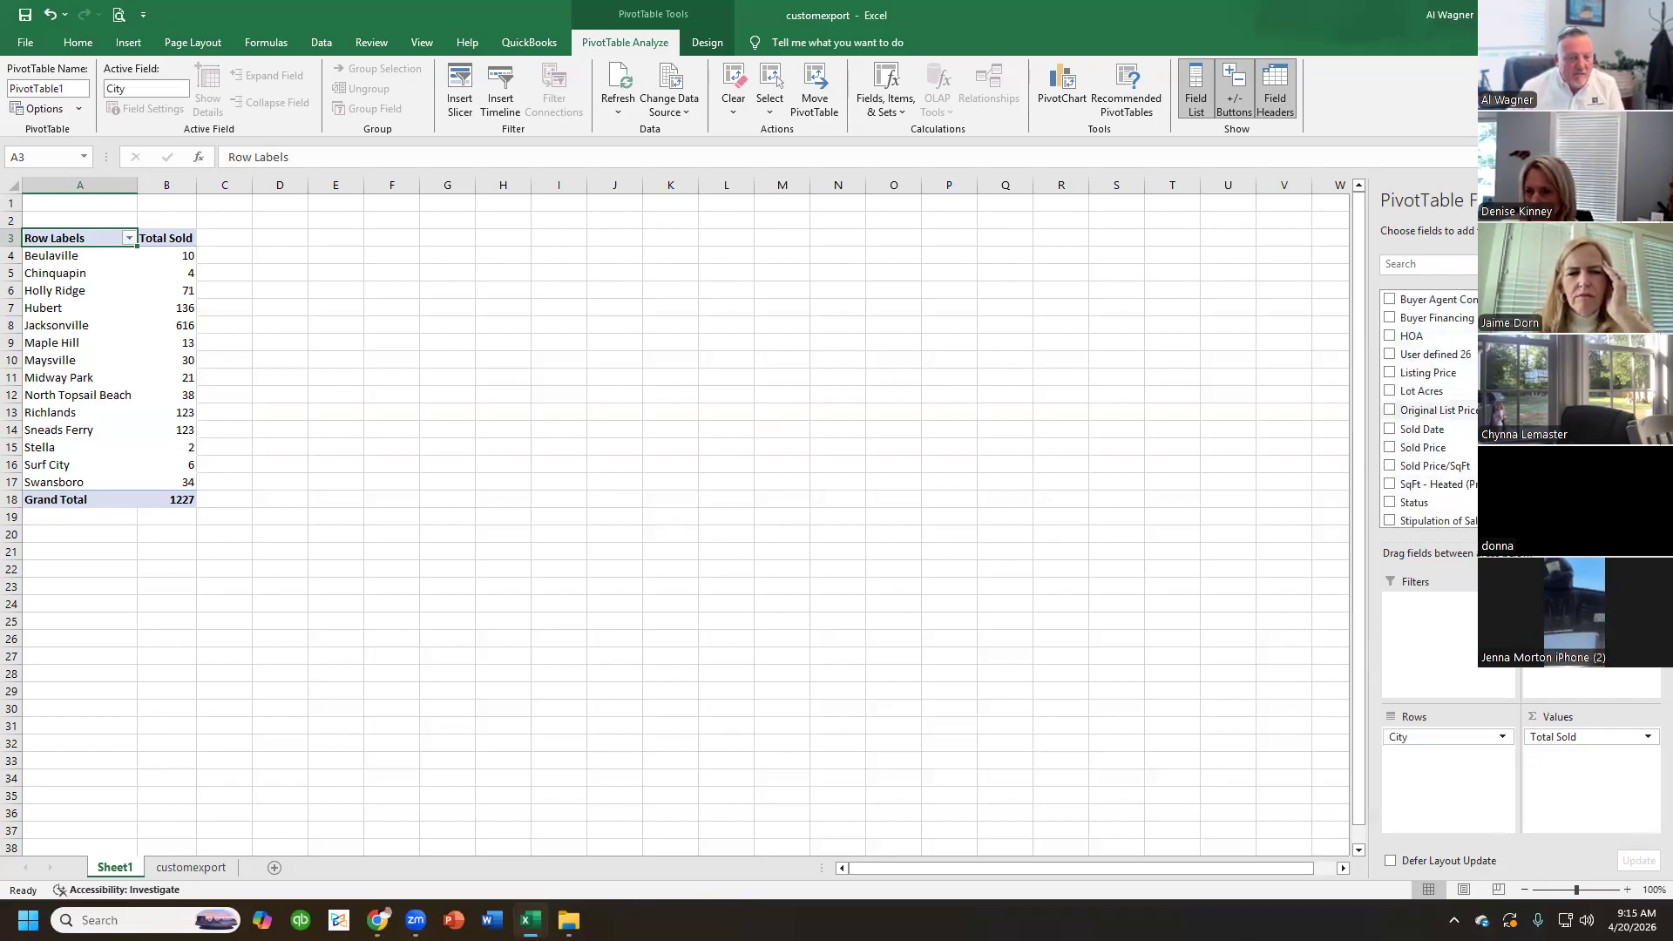
pyautogui.click(1390, 447)
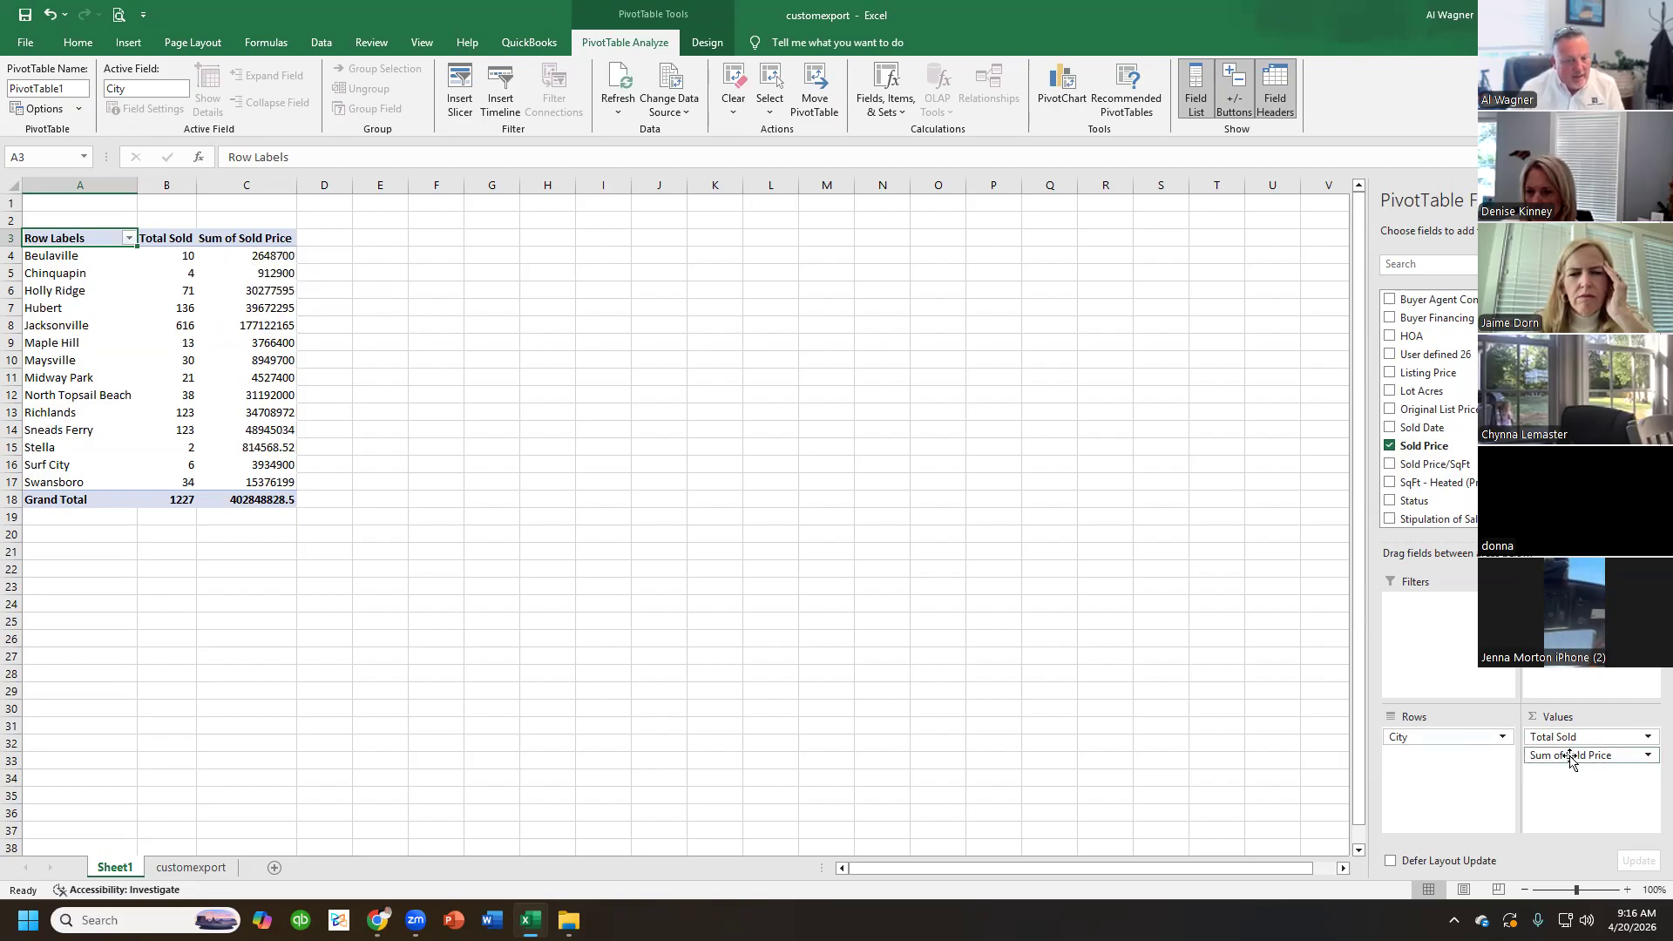
# - Summarize the Sold Price value field by Average and give it the custom name Avg Sold Price
pyautogui.click(1647, 756)
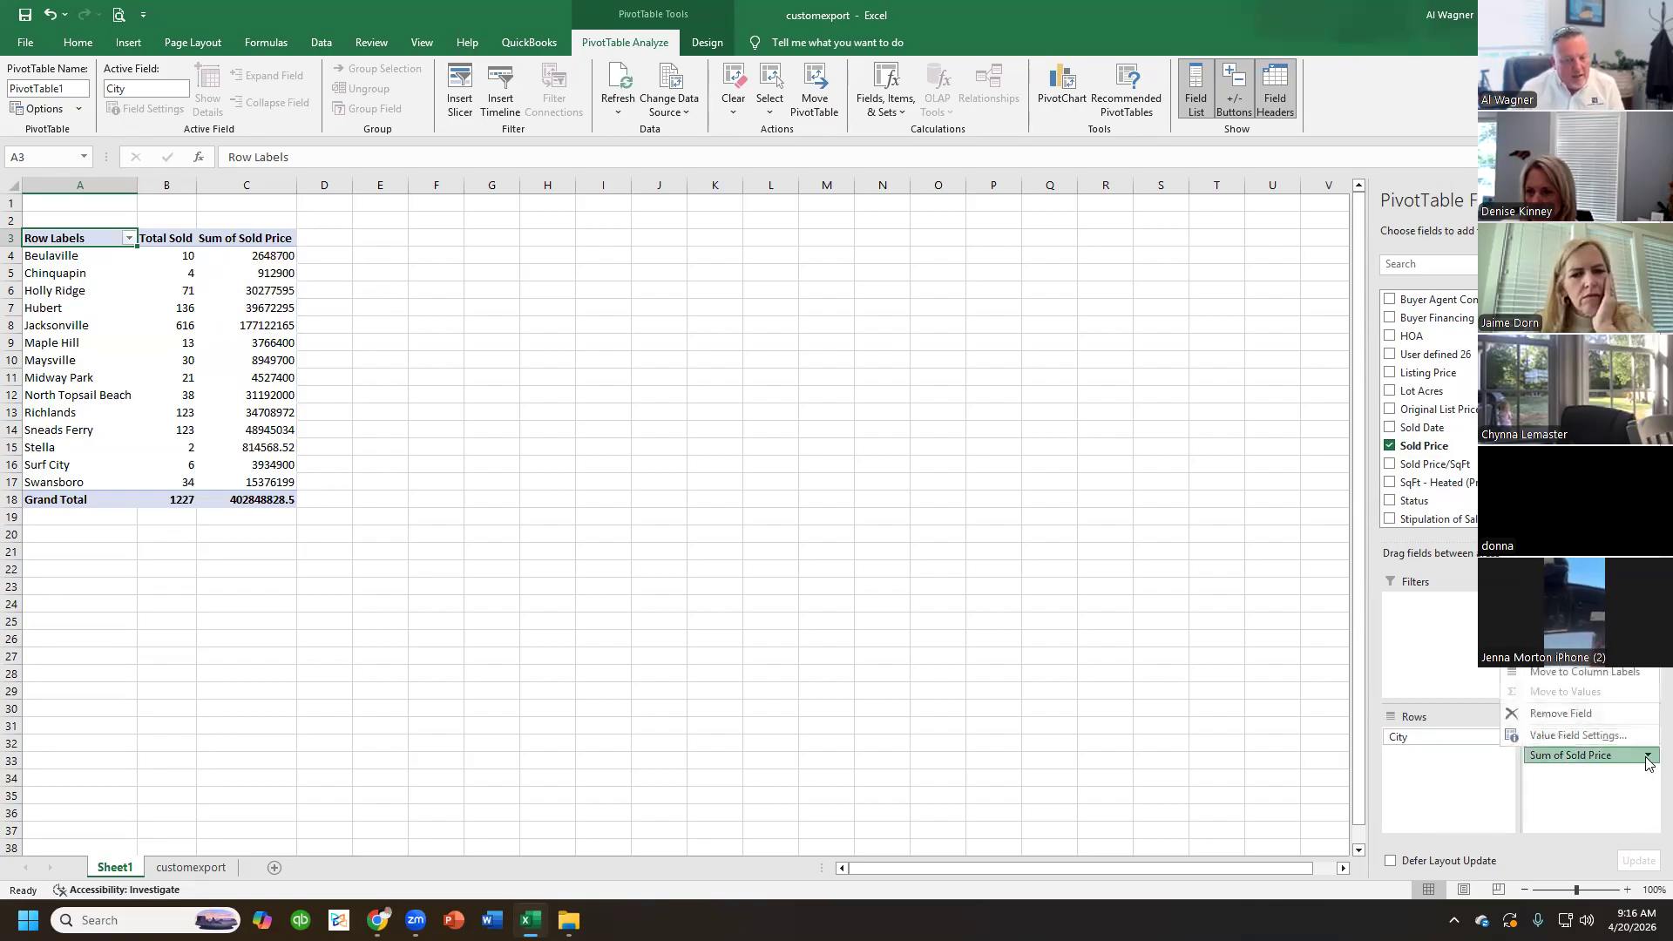
pyautogui.click(1599, 736)
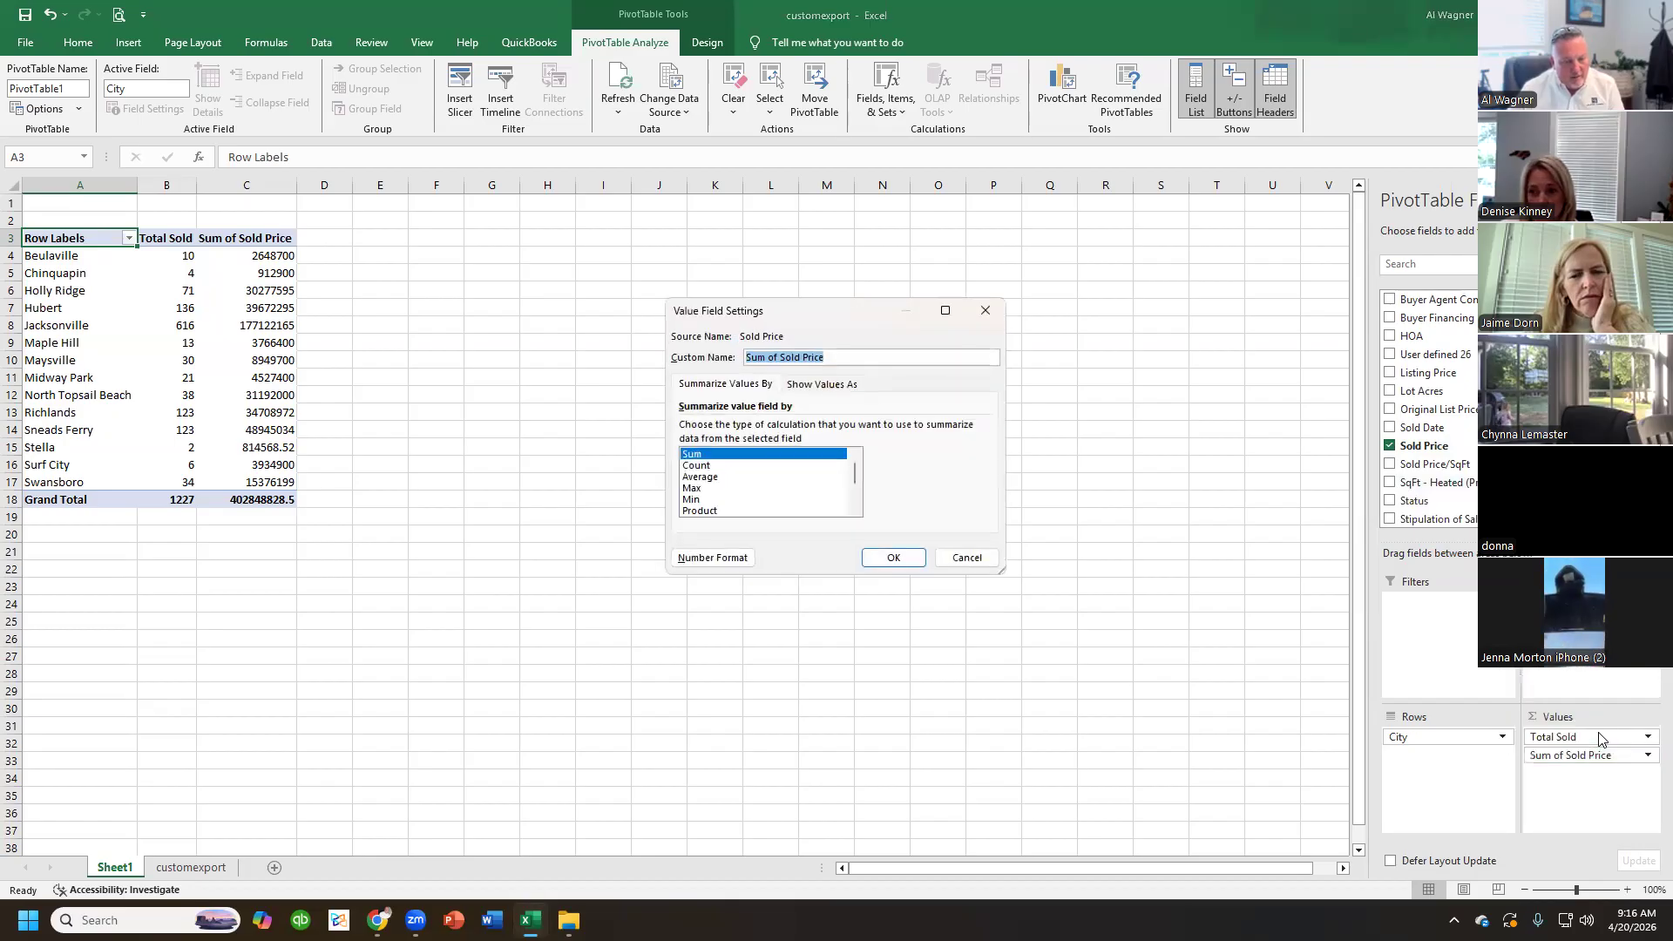
pyautogui.click(710, 488)
pyautogui.click(702, 477)
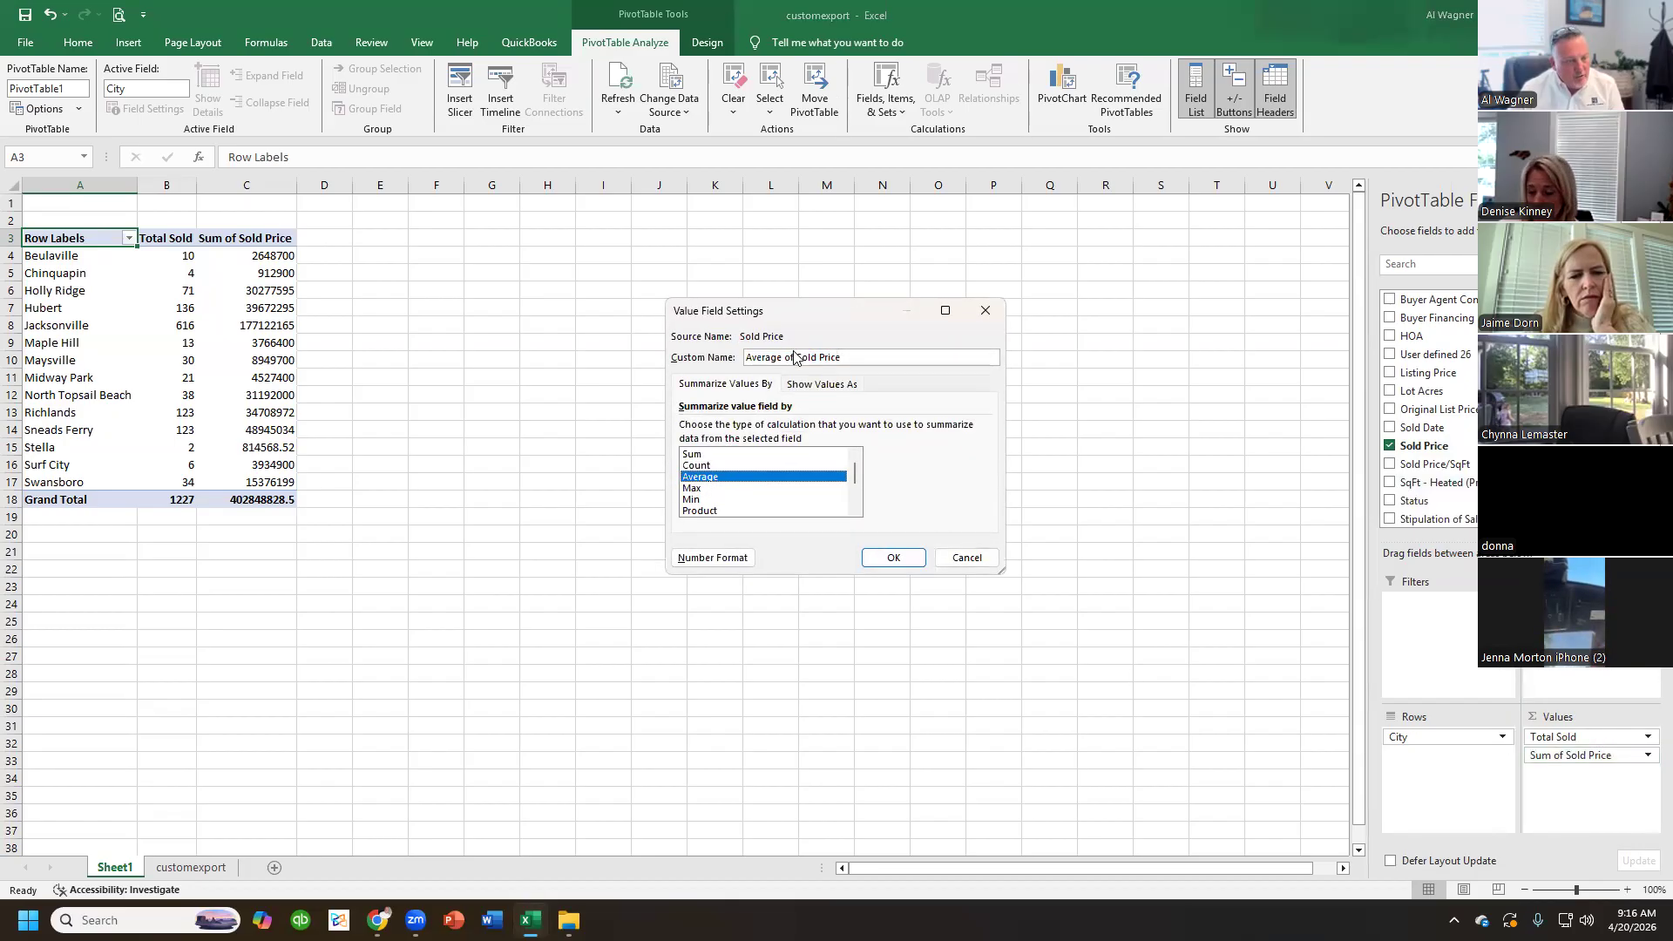
pyautogui.tripleClick(788, 353)
pyautogui.write('Avg Sold Price')
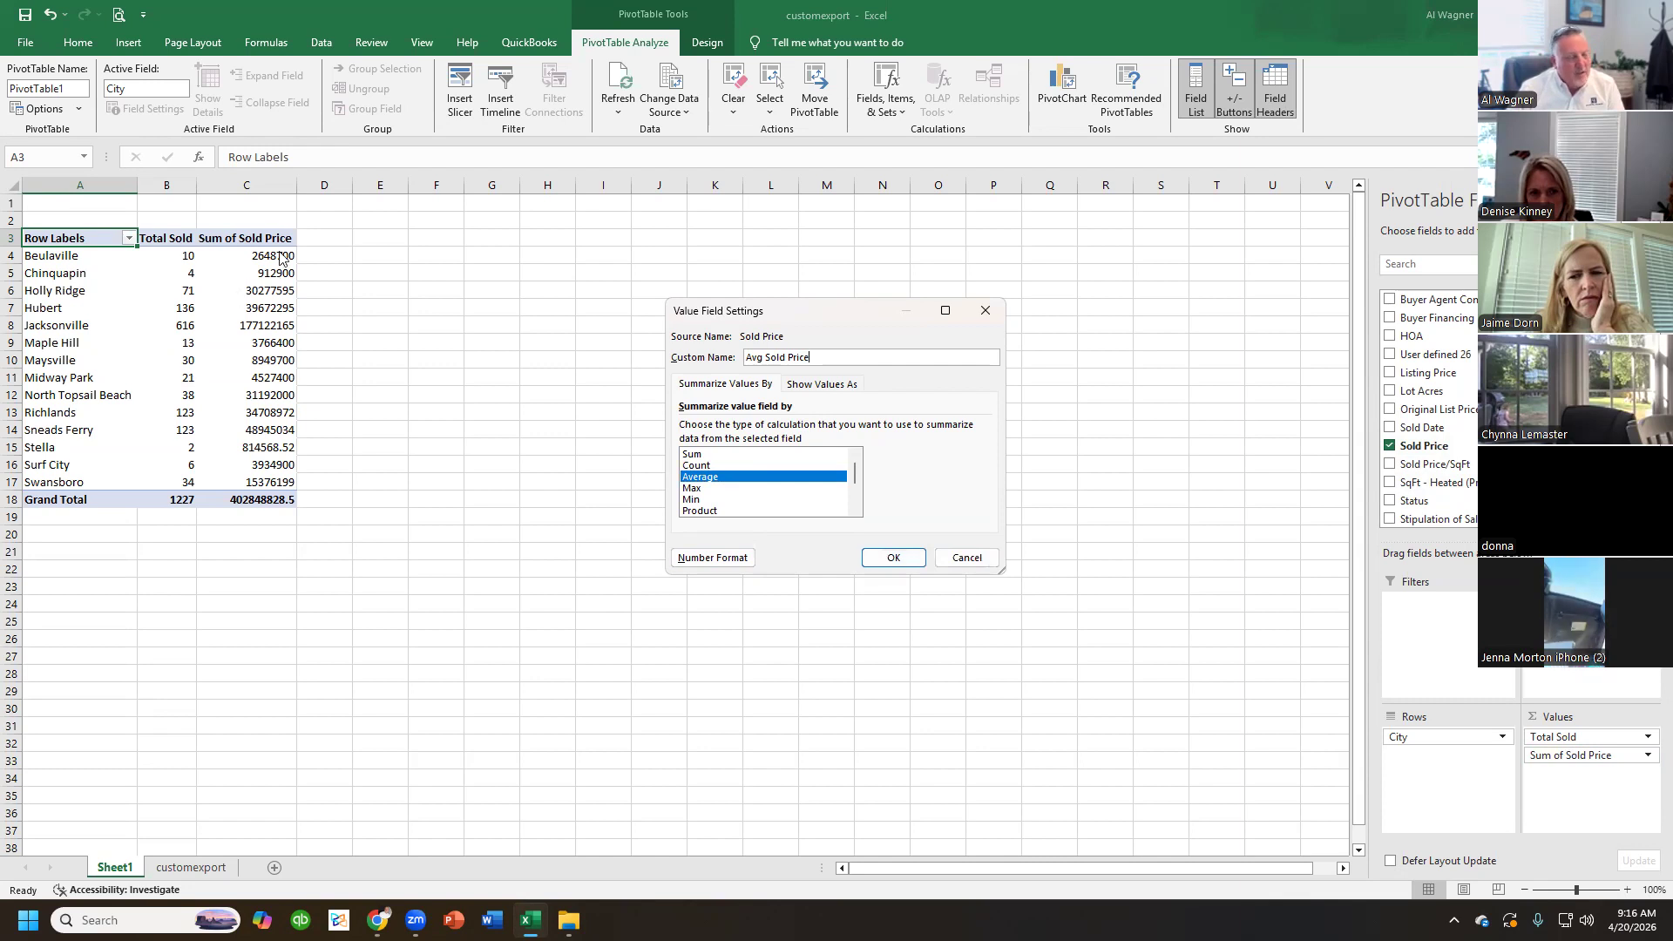
# - Format the Avg Sold Price values as Currency with the $ symbol and two decimal places, and apply the field settings
pyautogui.click(699, 558)
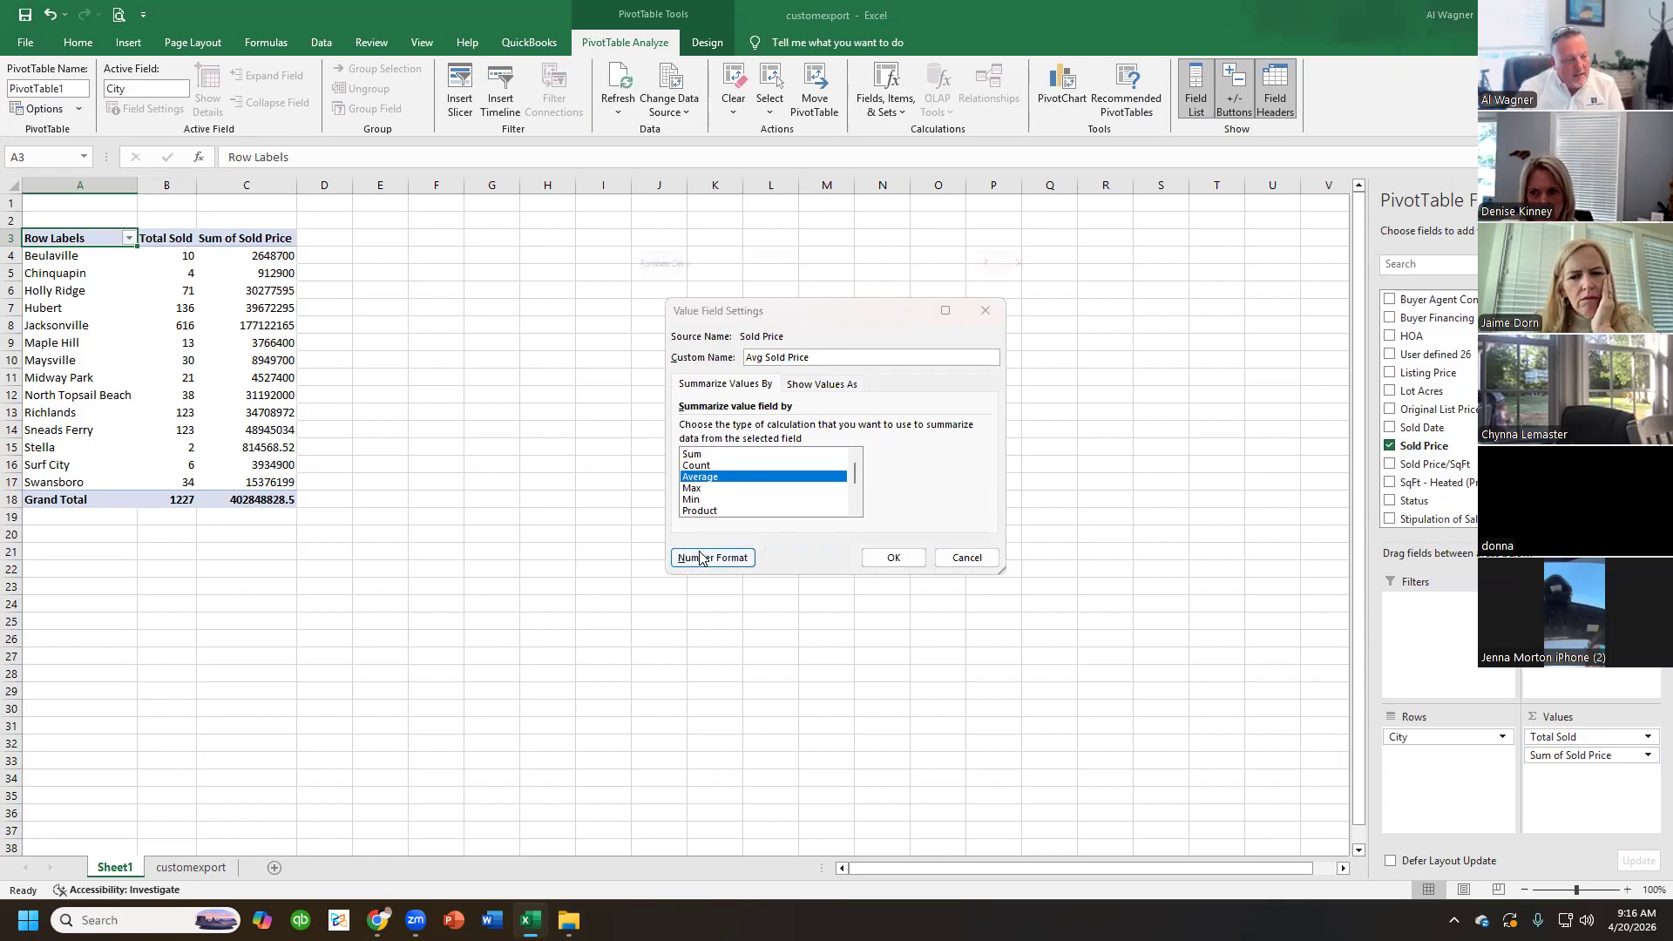
pyautogui.click(645, 331)
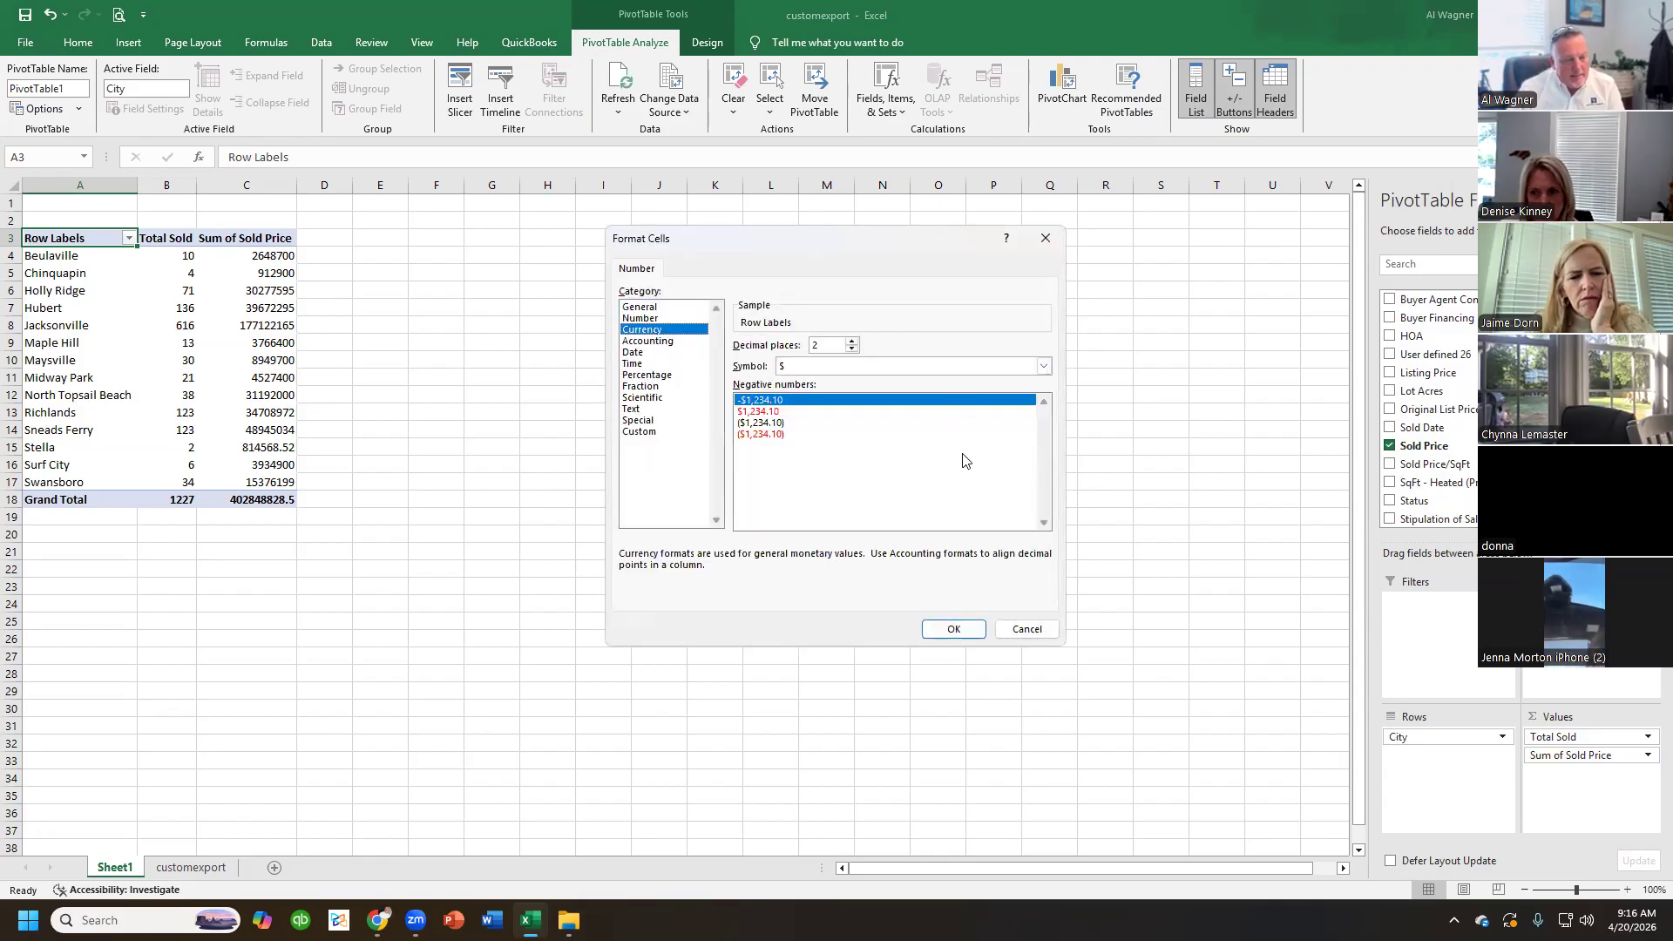
pyautogui.click(953, 629)
pyautogui.click(895, 559)
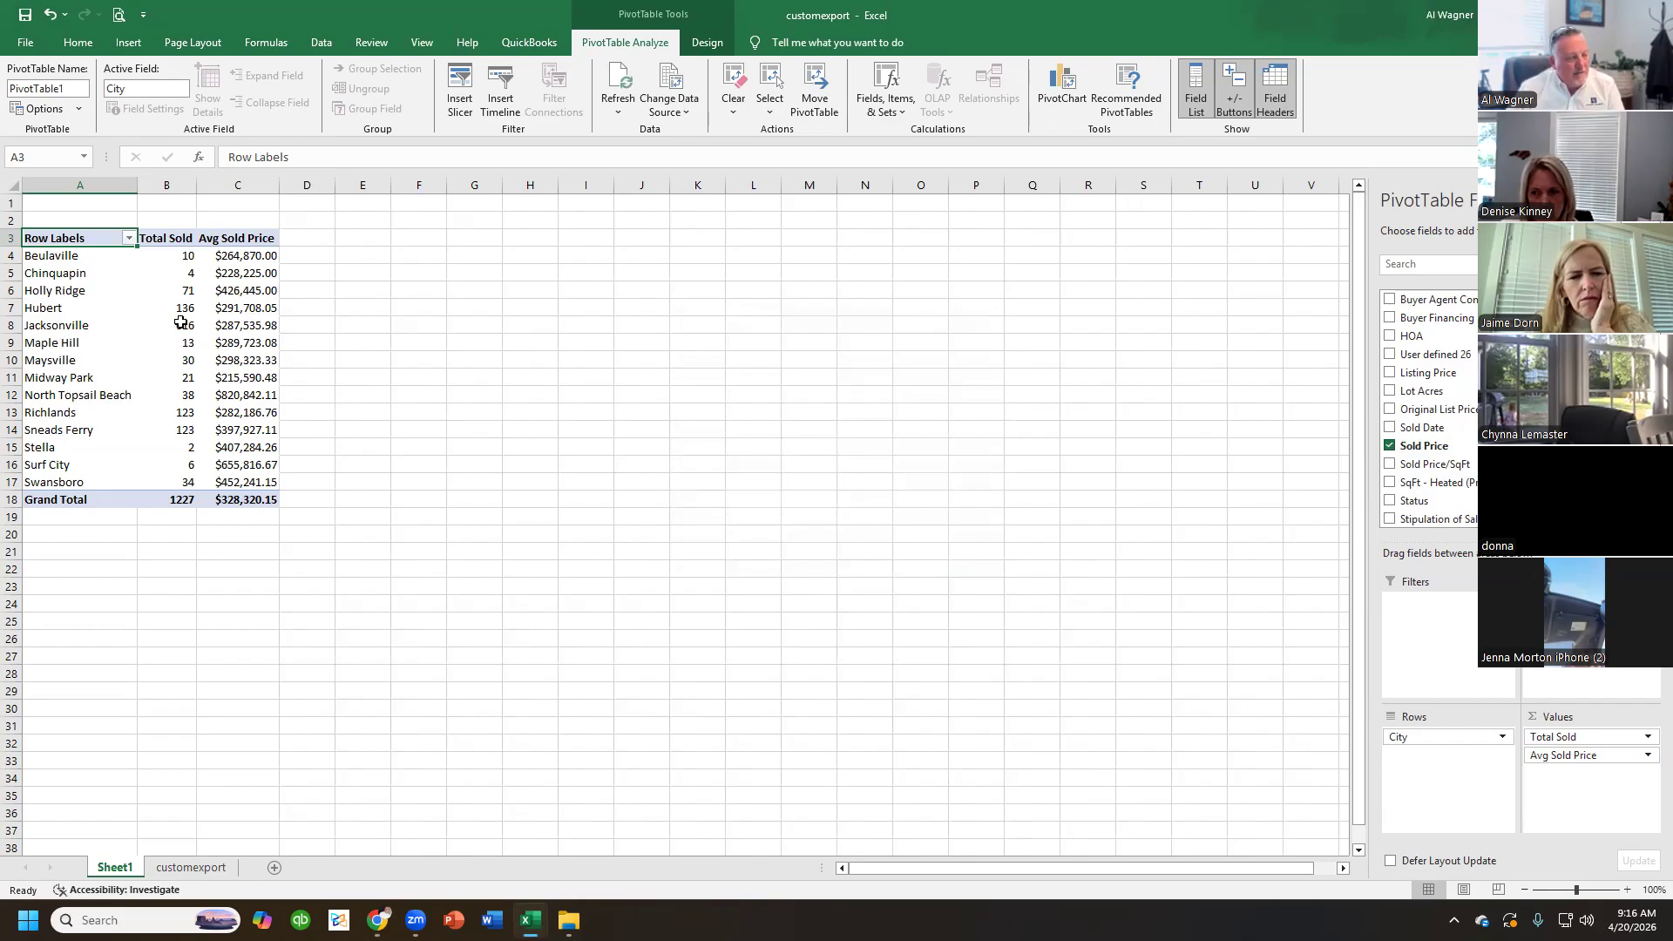
# - Examine the total sold and average sold price for Jacksonville, Surf City, Hubert, Holly Ridge and the grand total
pyautogui.click(83, 326)
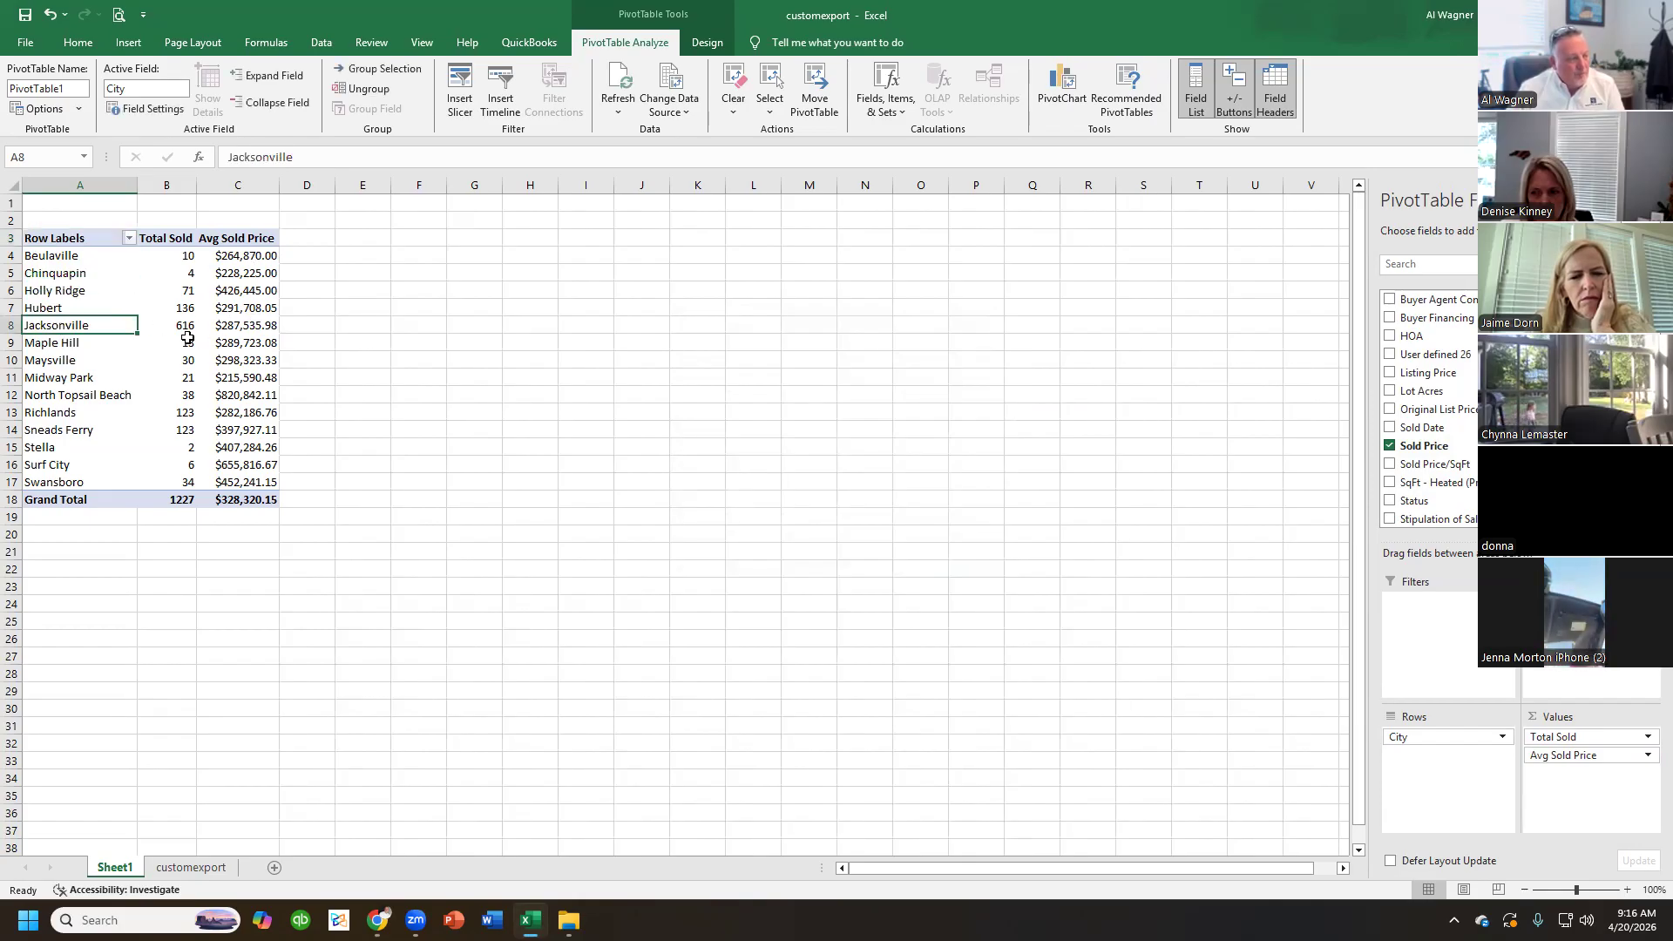
pyautogui.click(237, 328)
pyautogui.click(174, 466)
pyautogui.click(244, 499)
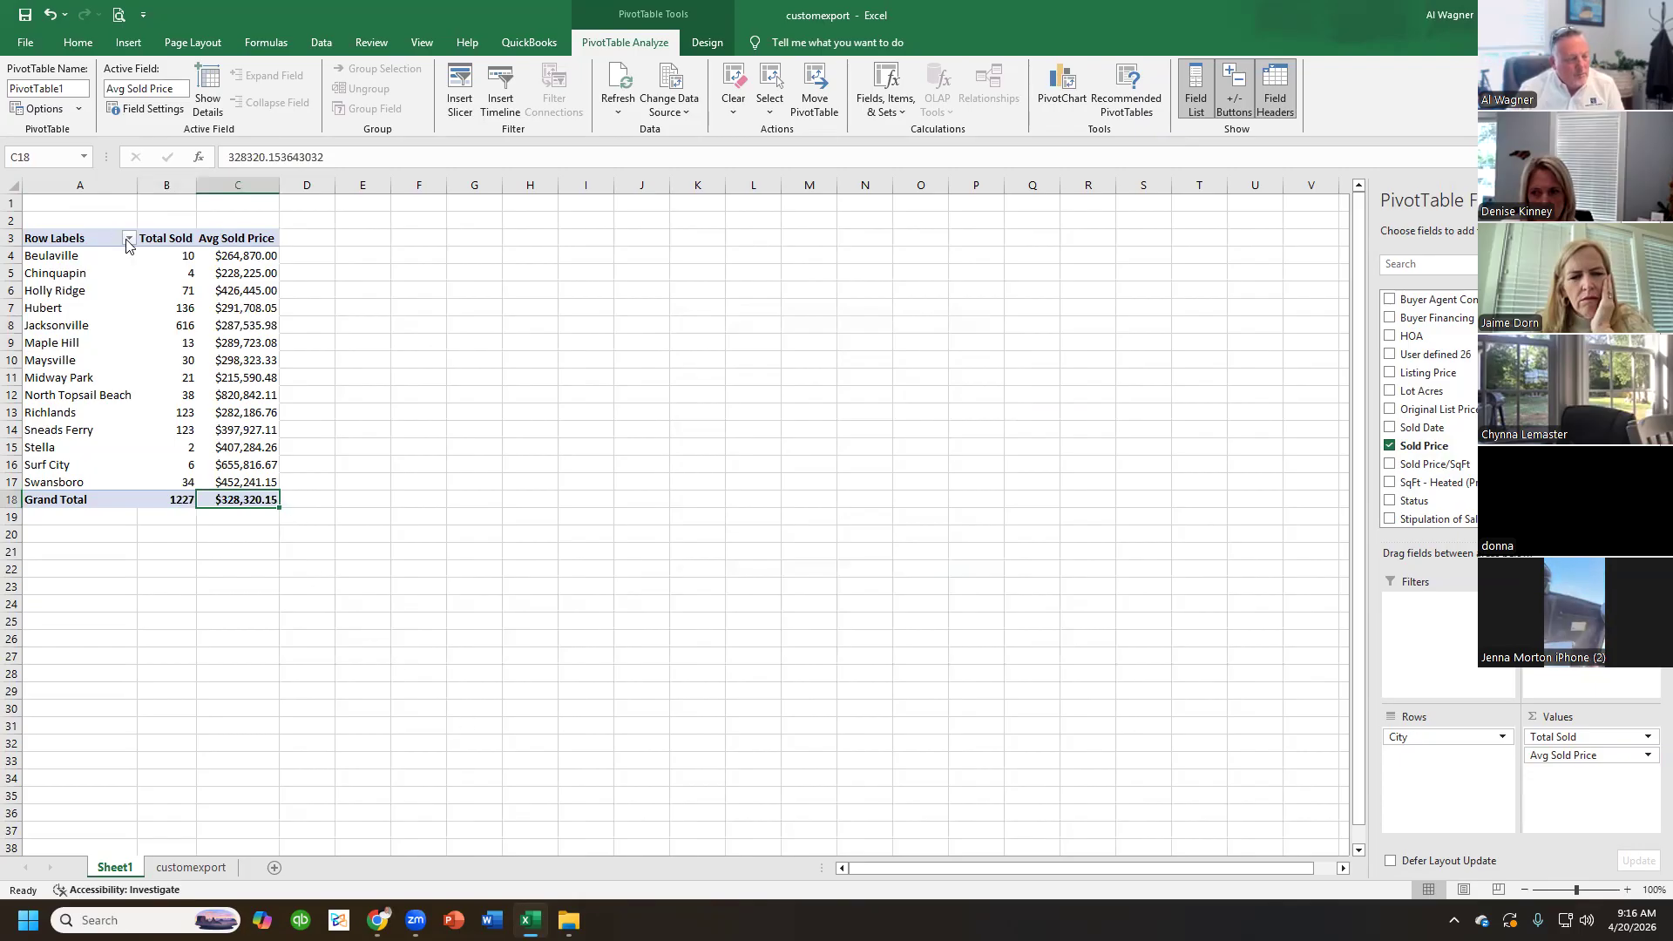
pyautogui.click(103, 258)
pyautogui.click(189, 307)
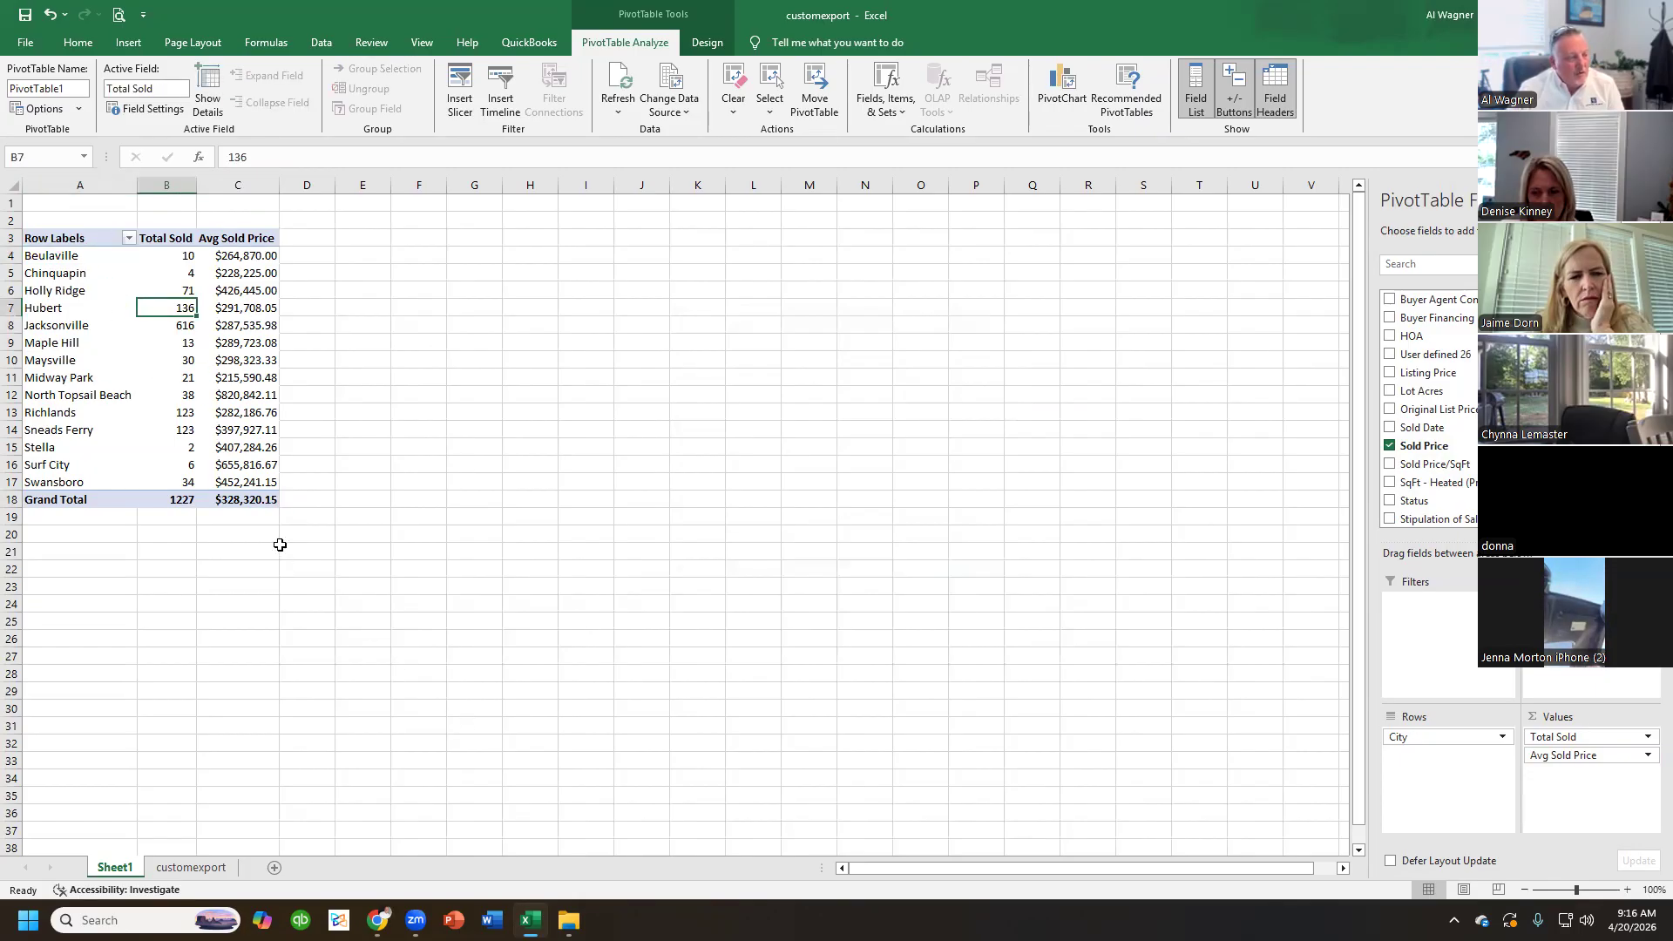
pyautogui.press('Right')
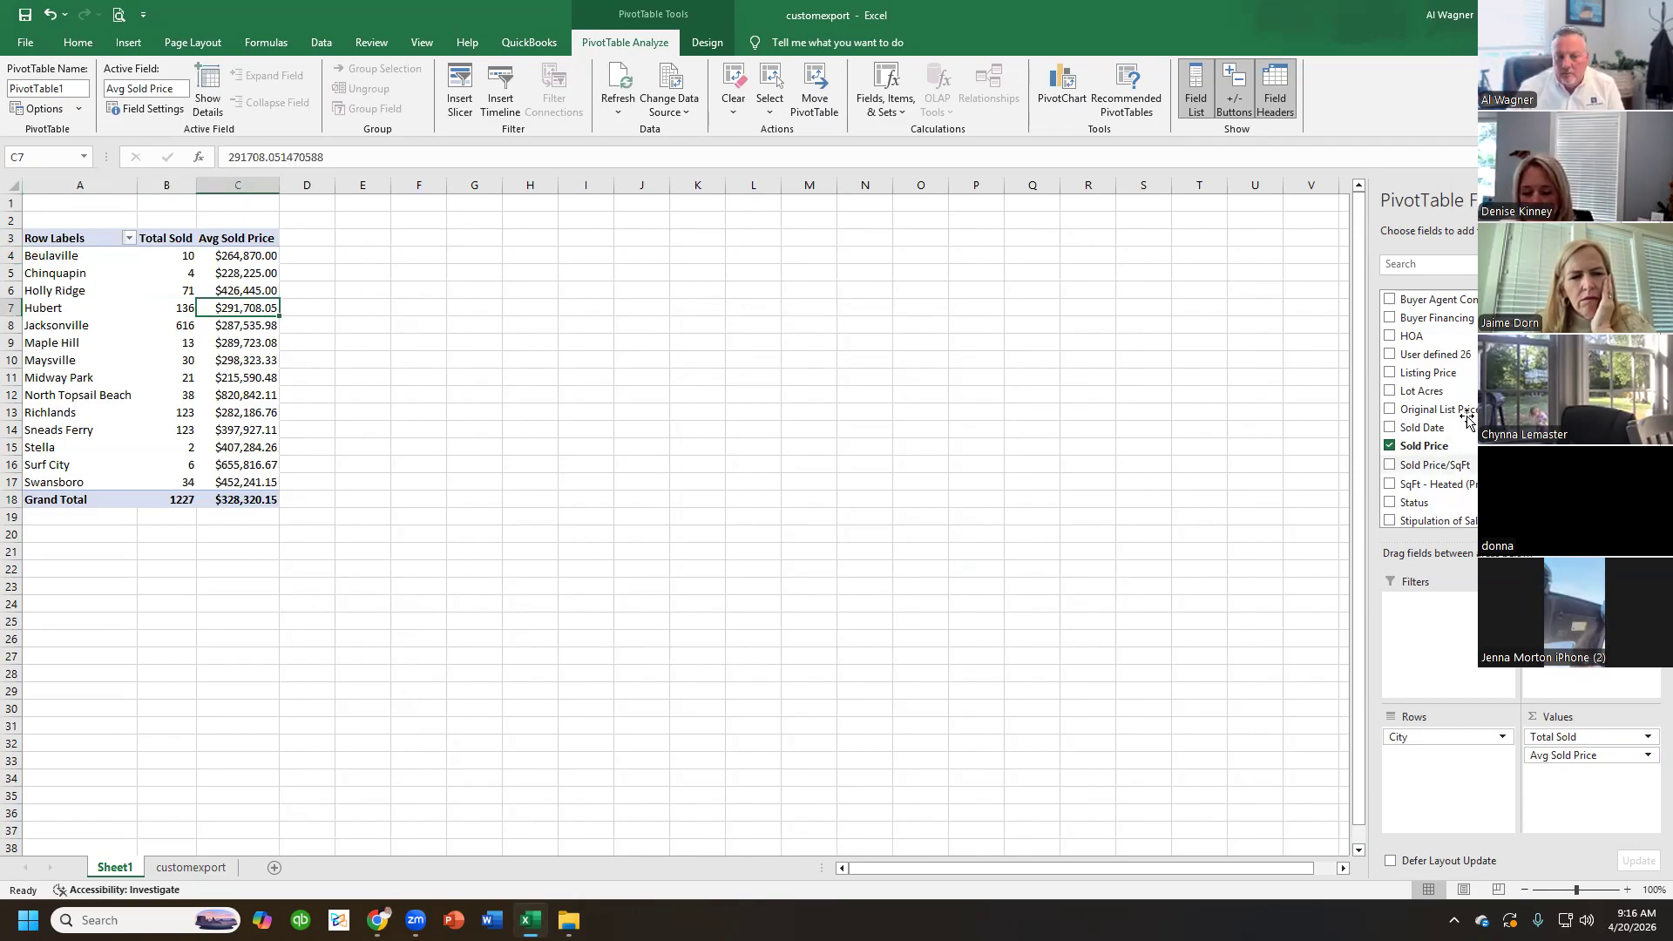
pyautogui.scroll(-1, 1429, 409)
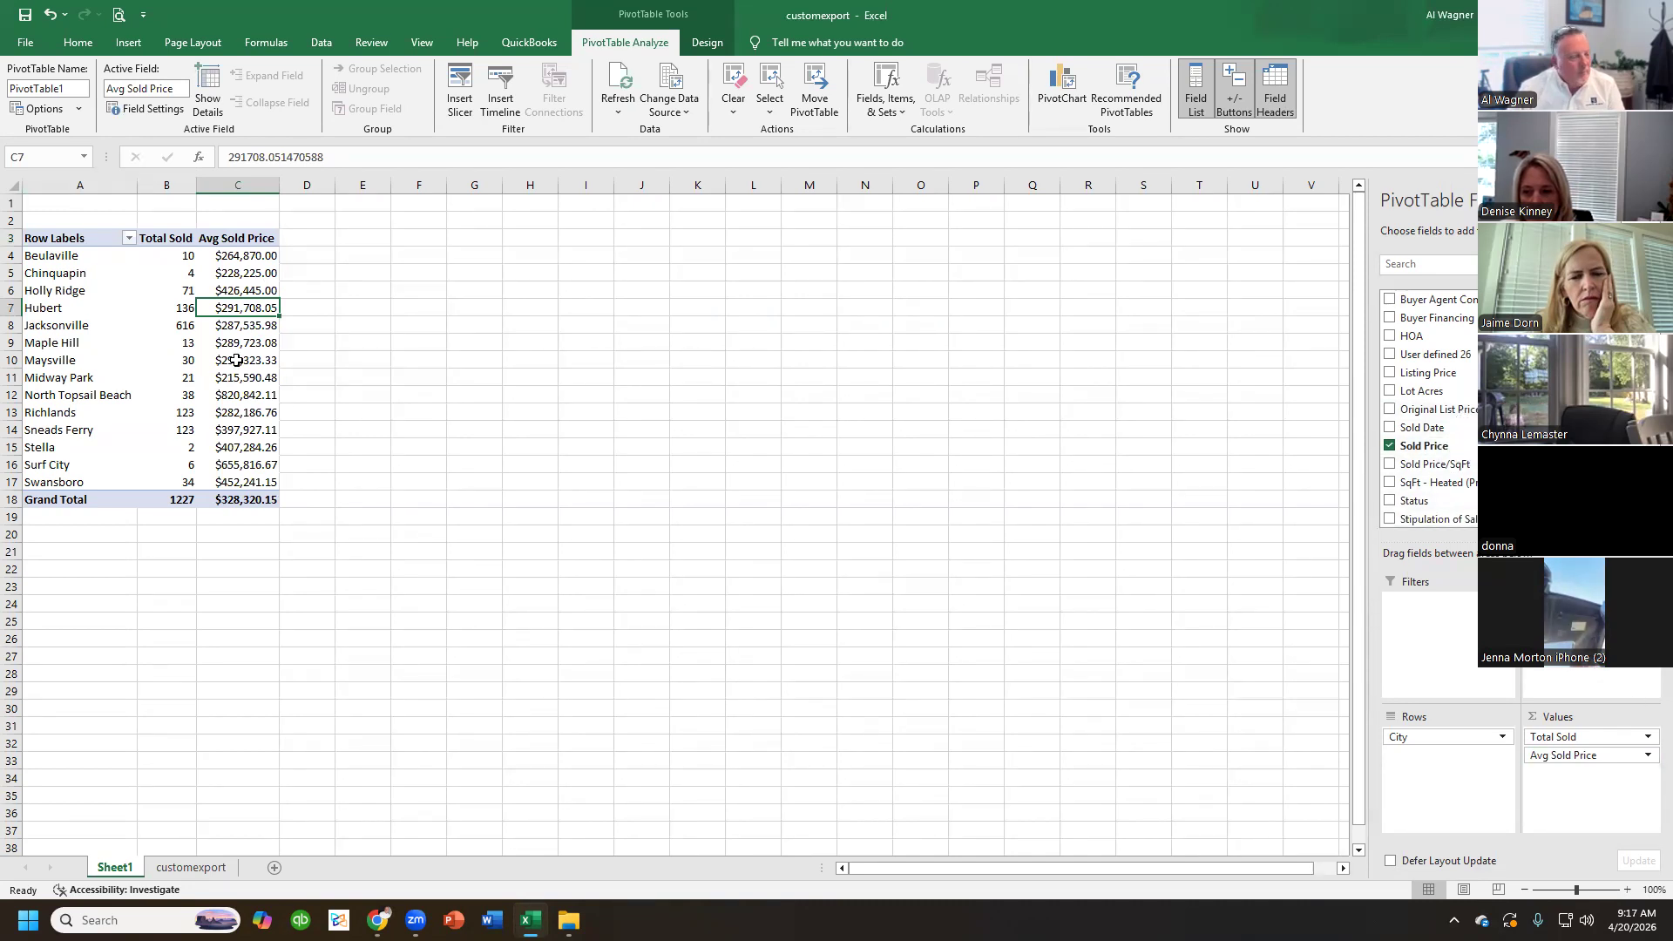
pyautogui.click(184, 290)
pyautogui.click(214, 288)
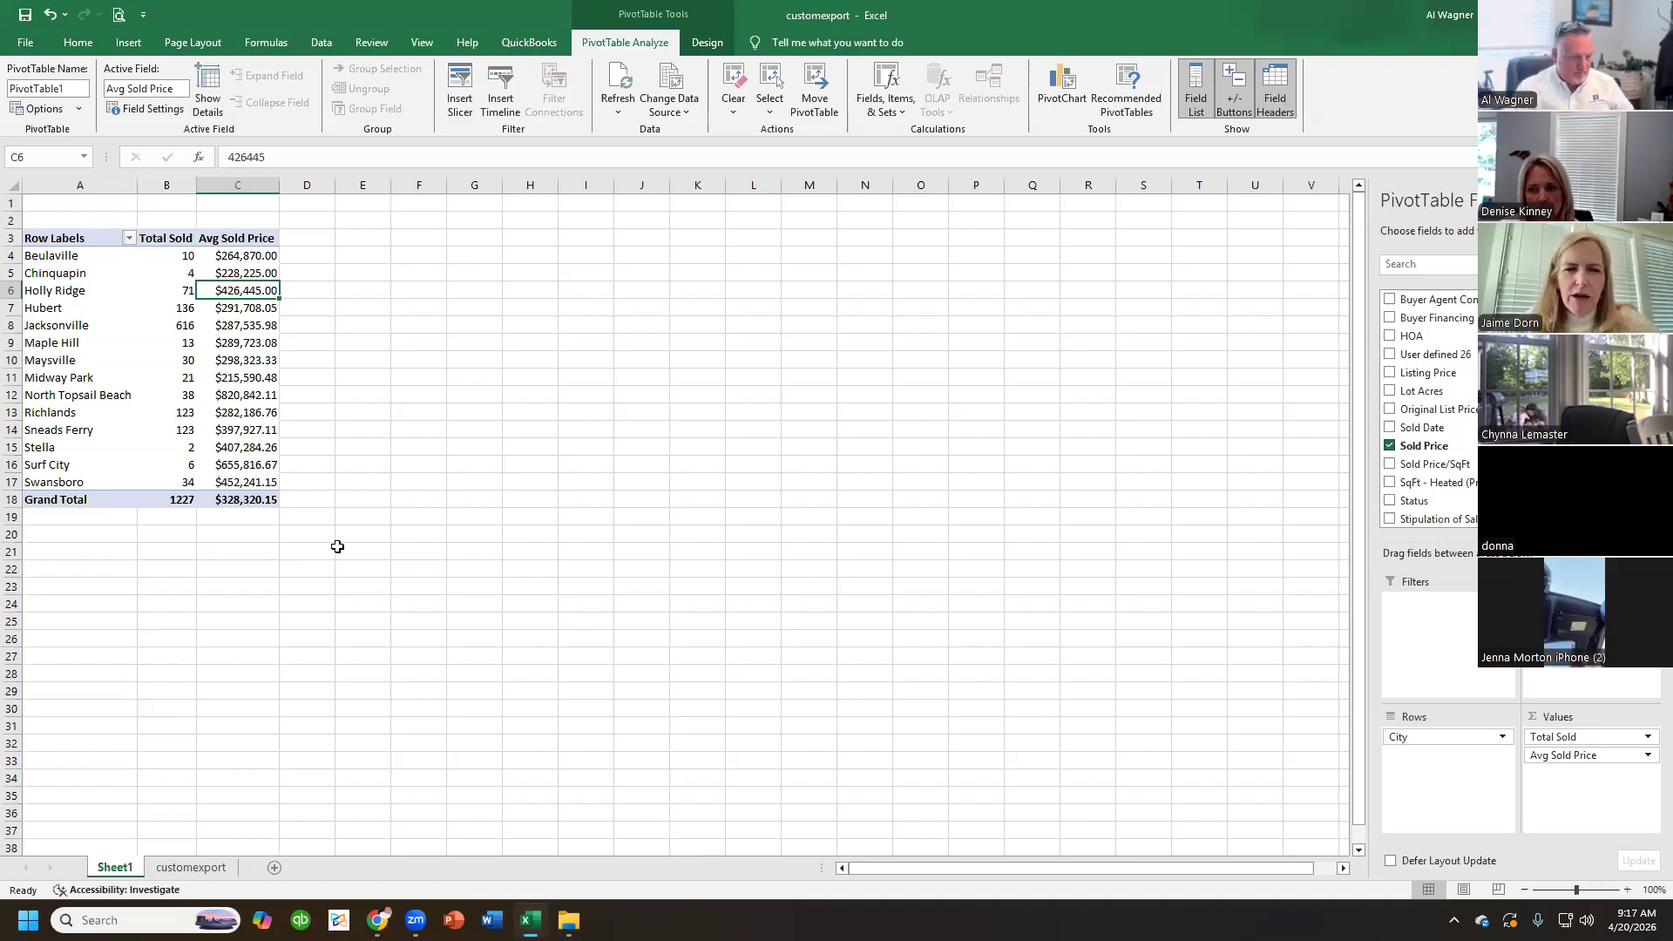
pyautogui.click(188, 868)
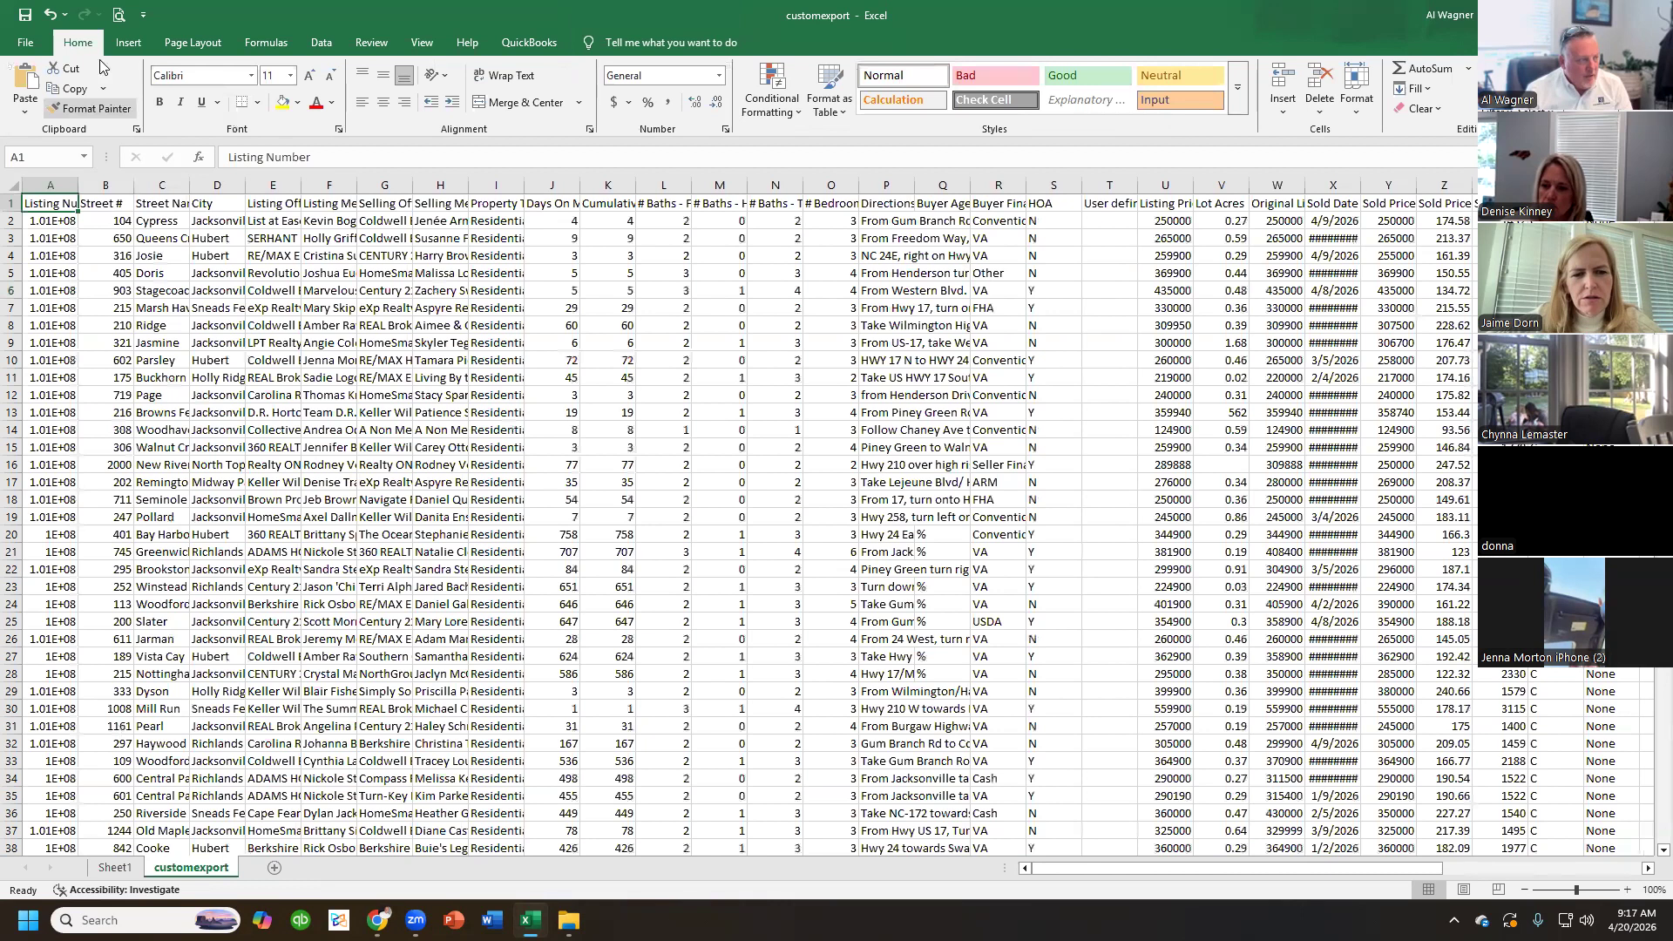
pyautogui.click(128, 43)
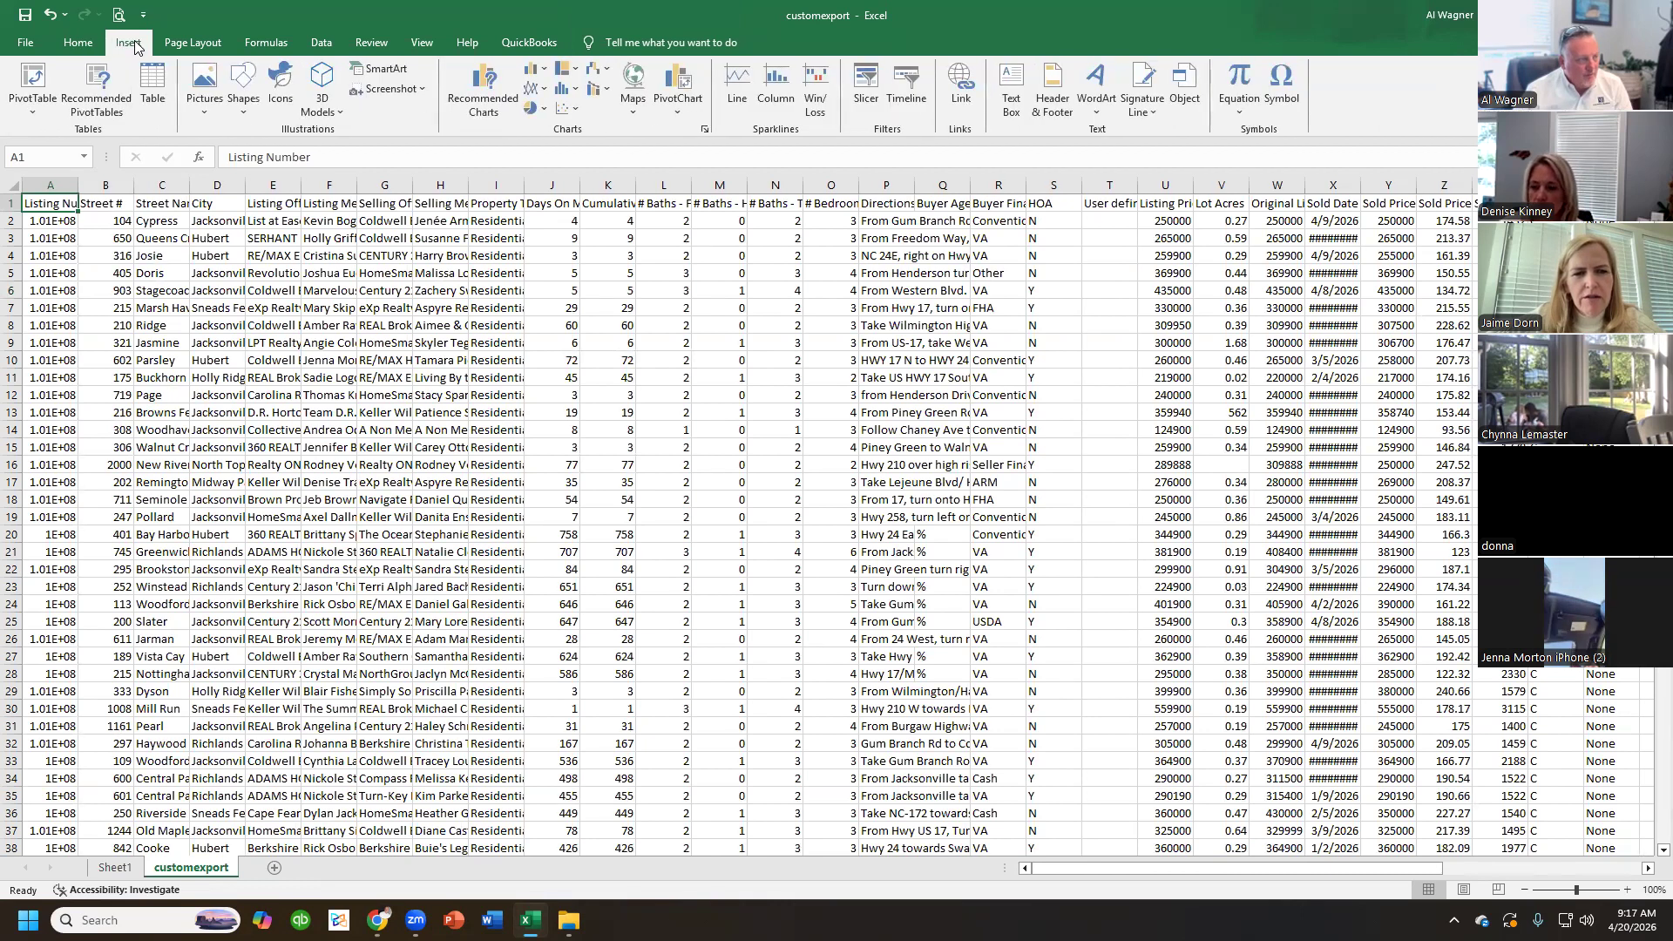
pyautogui.click(33, 80)
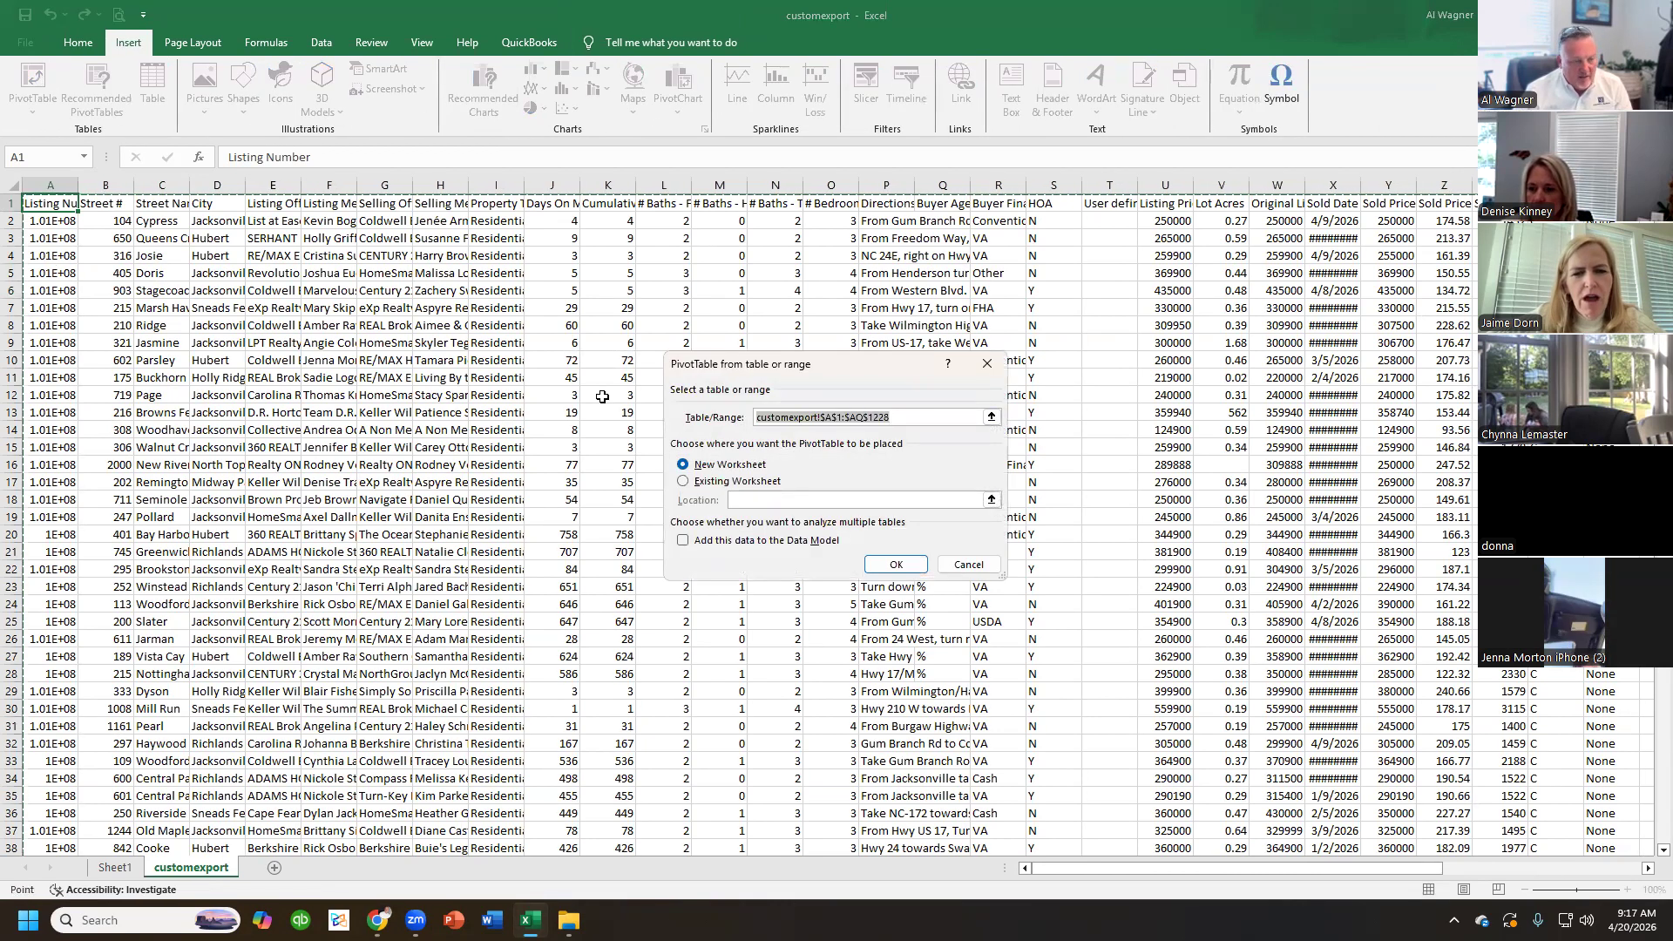
pyautogui.click(958, 562)
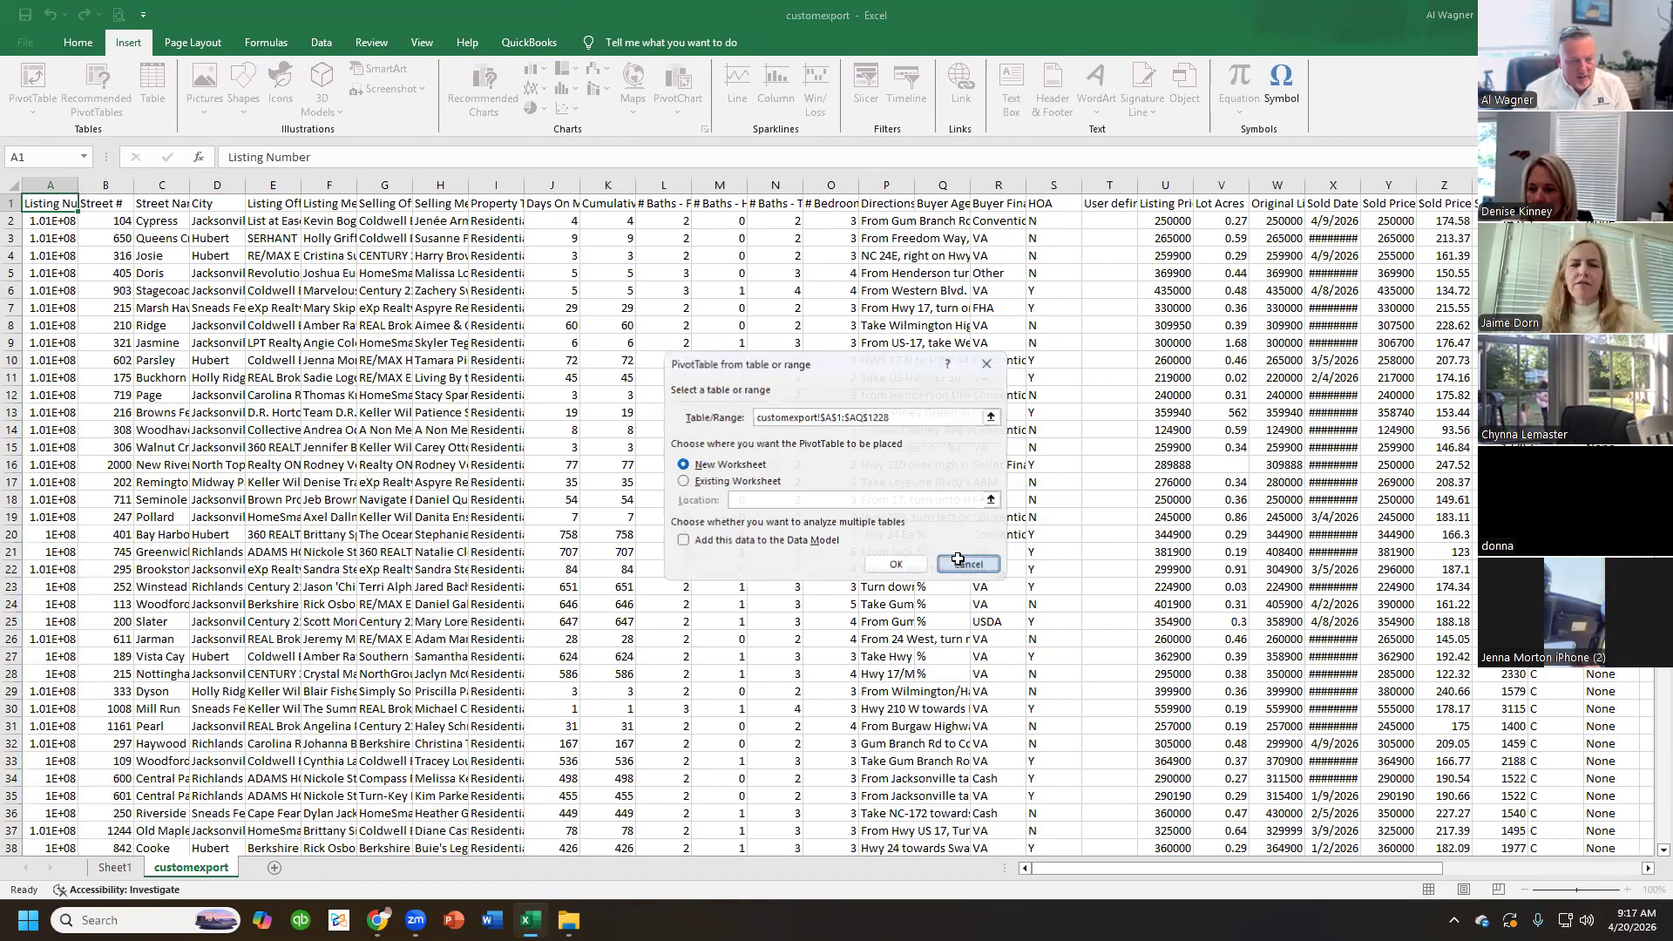
pyautogui.click(114, 867)
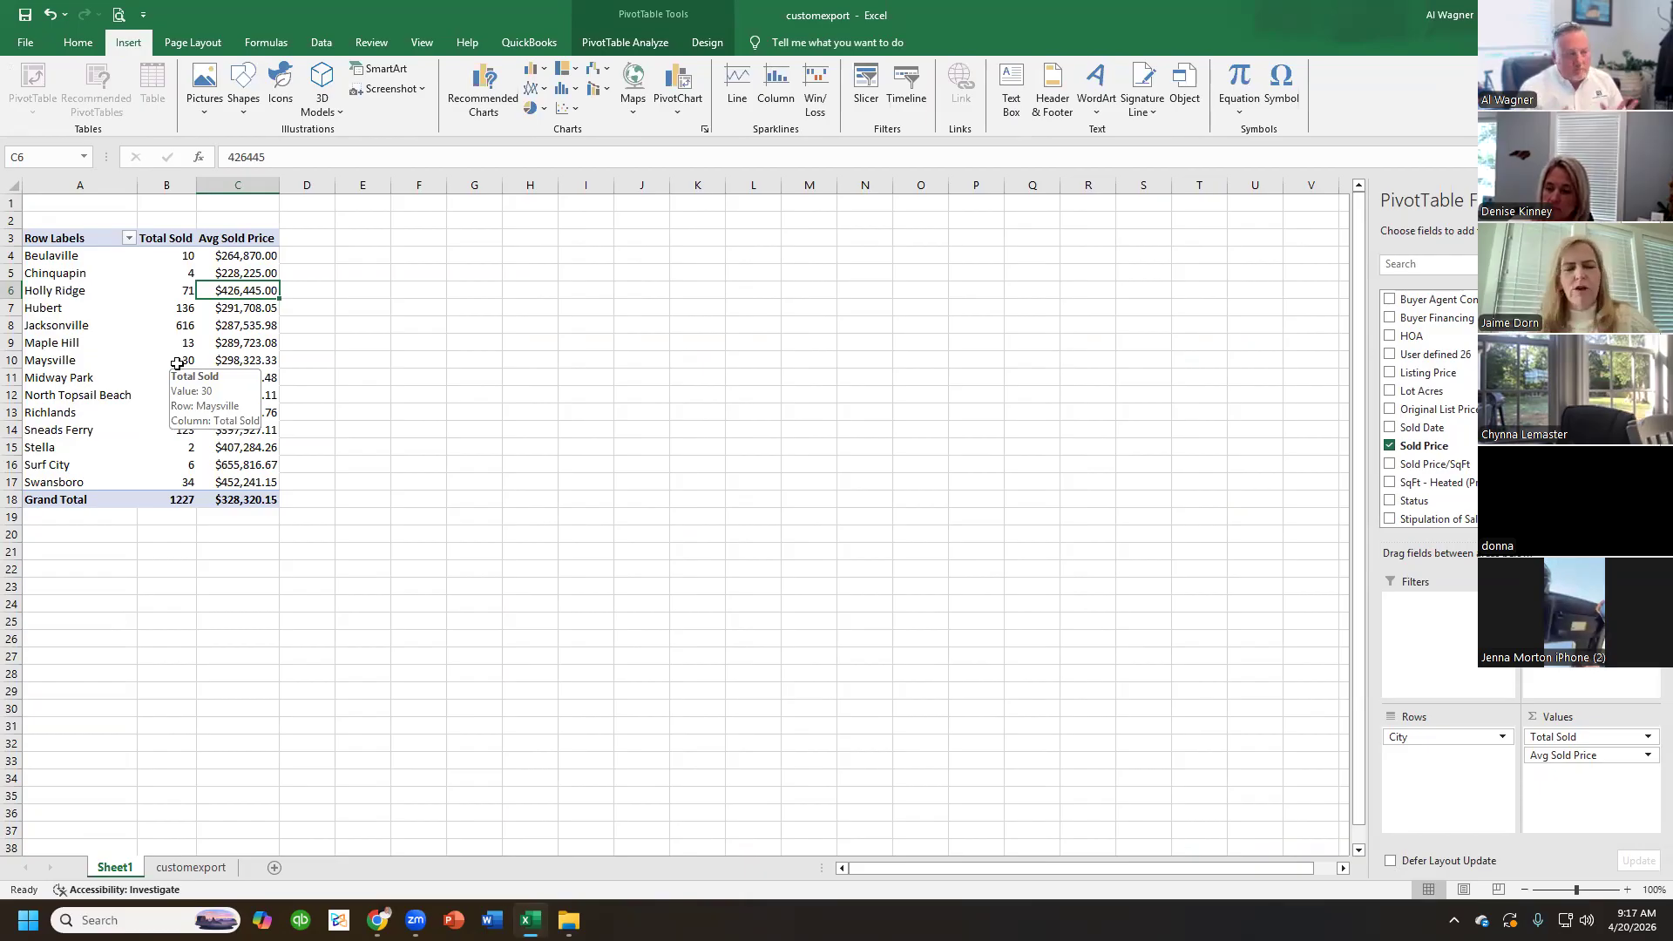
# - Rename the PivotTable's Row Labels header to City and widen the Total Sold and Avg Sold Price columns
pyautogui.click(44, 235)
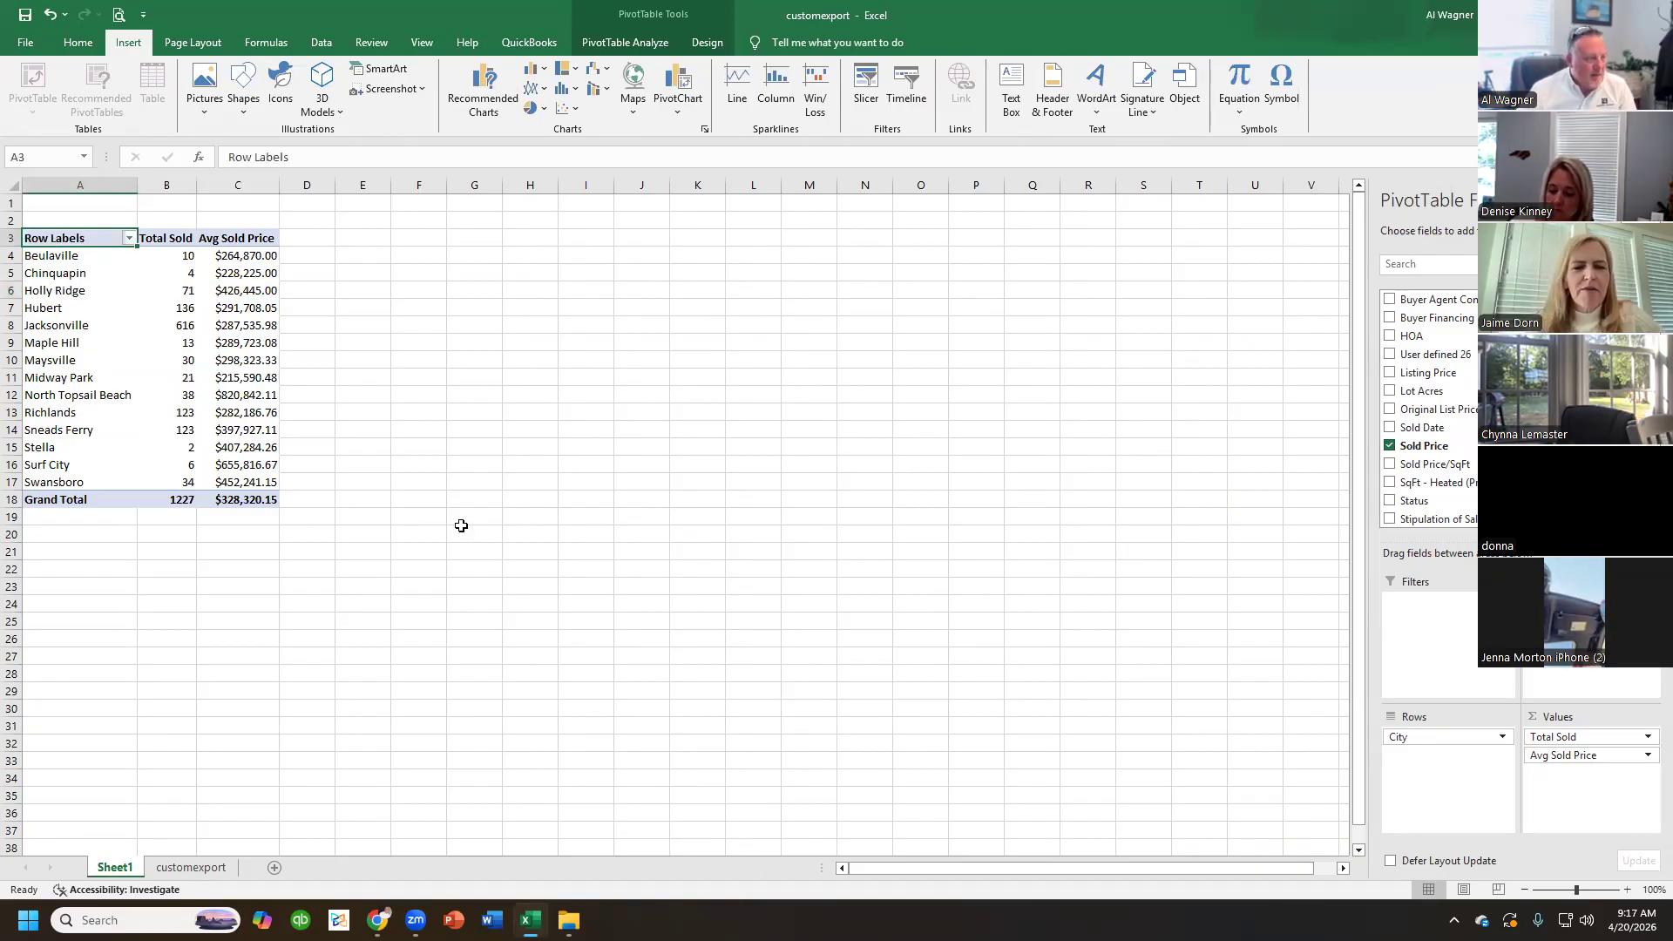
pyautogui.write('City')
pyautogui.press('Return')
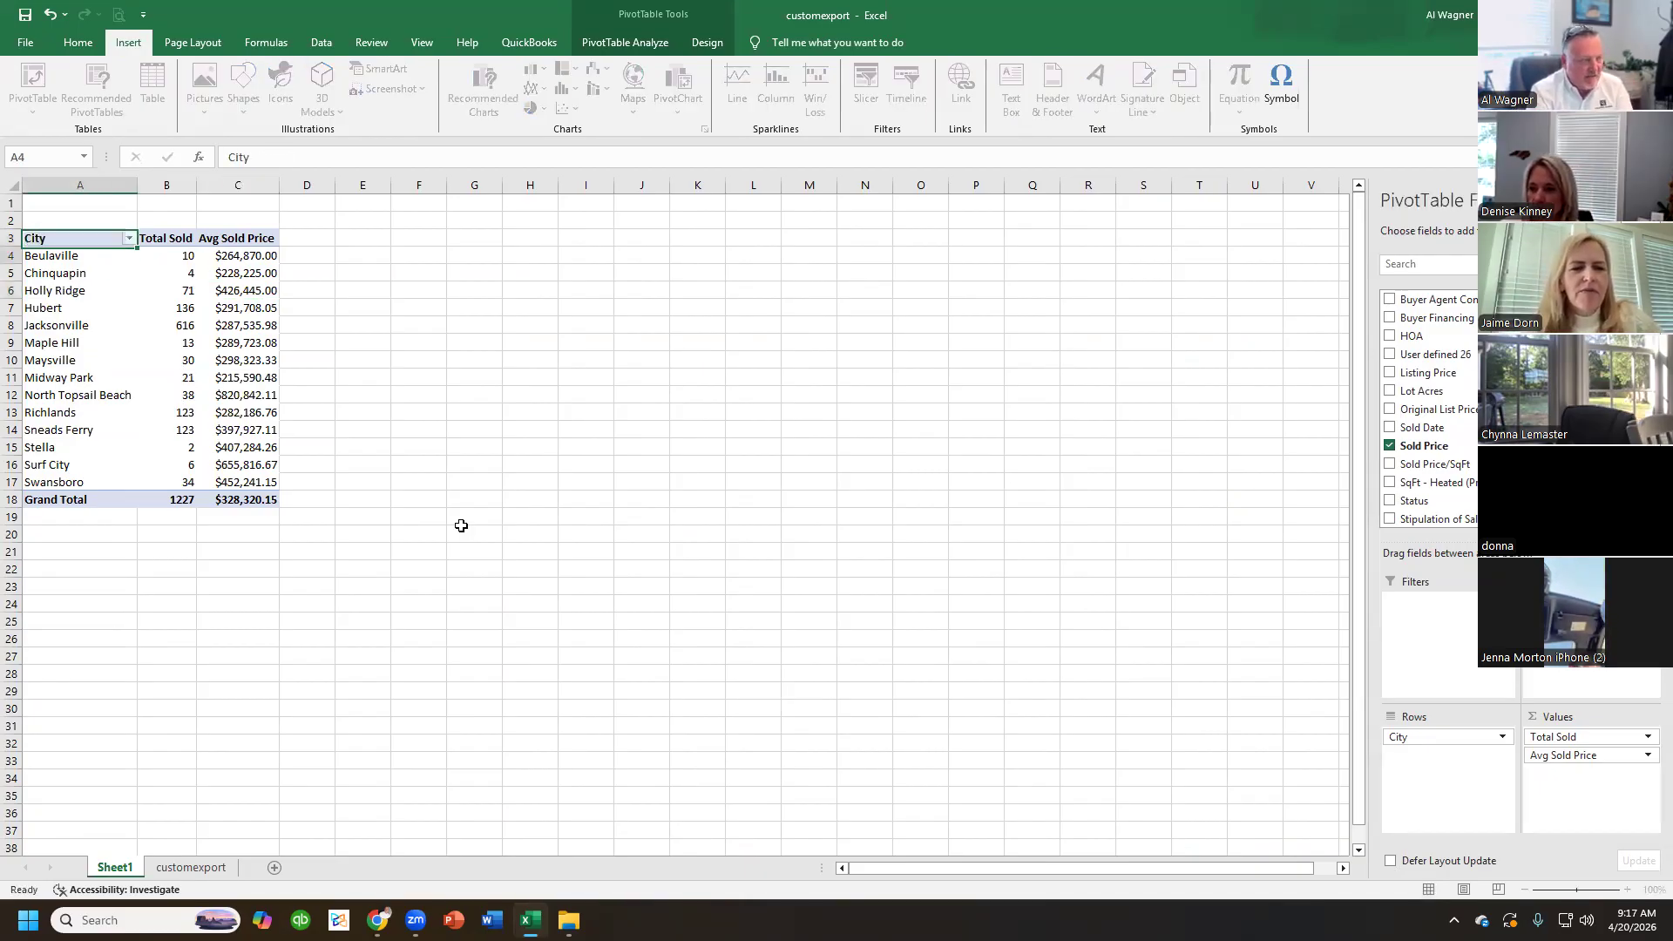
pyautogui.click(190, 240)
pyautogui.click(203, 242)
pyautogui.moveTo(198, 189); pyautogui.dragTo(304, 187)
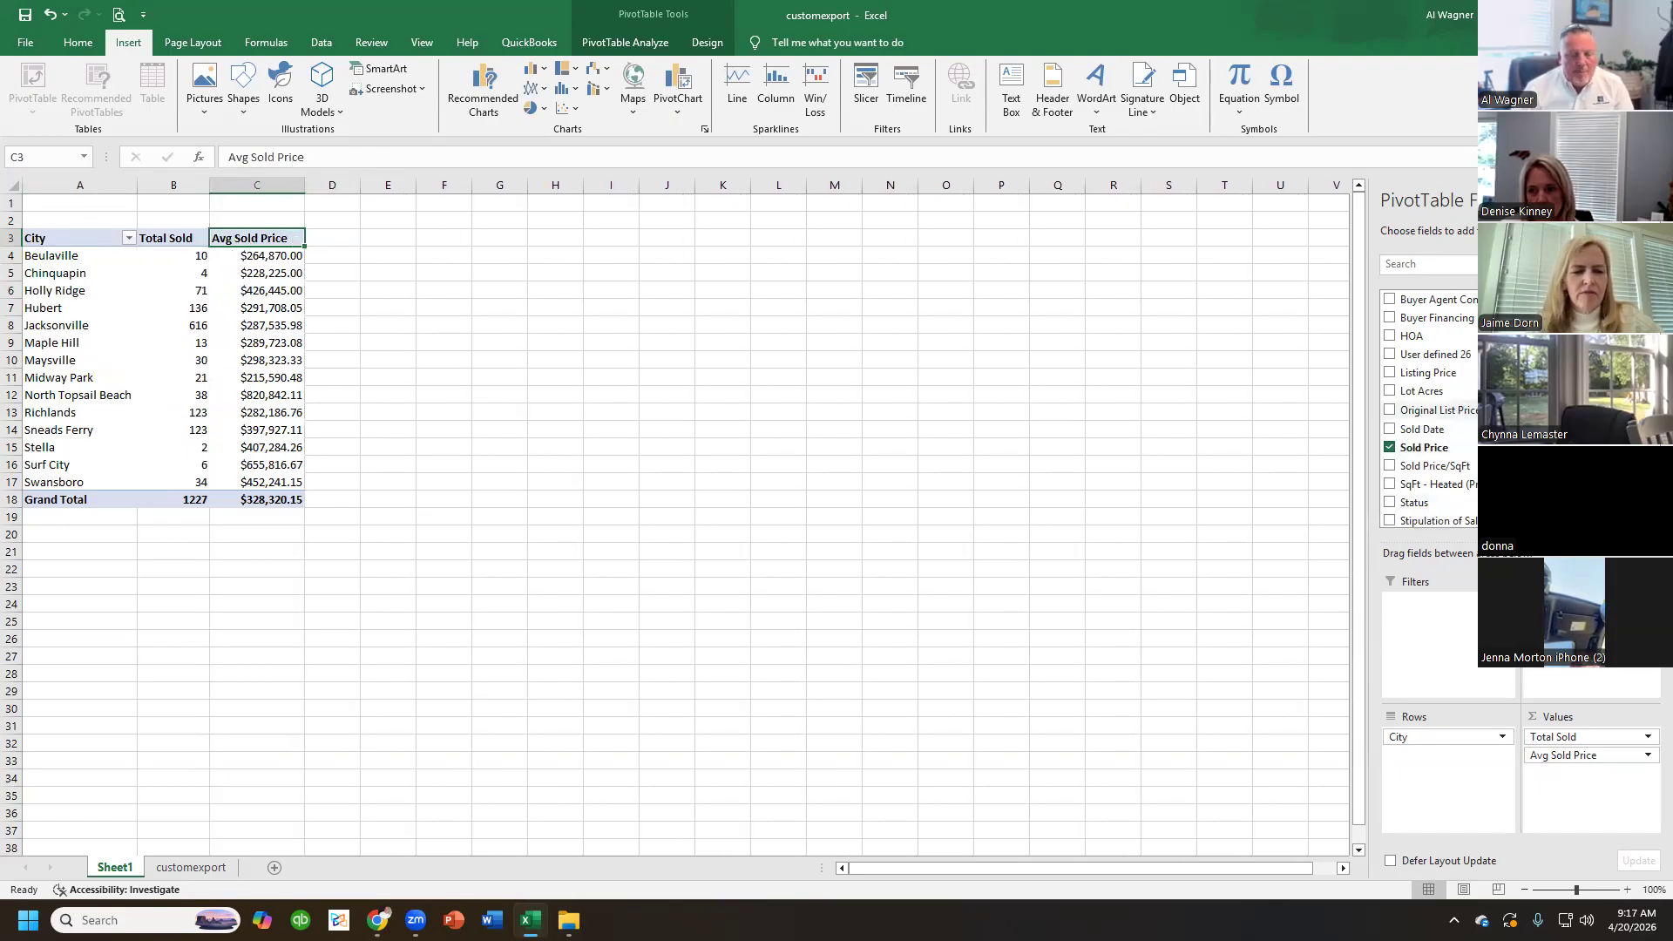
# - Move the City field from the PivotTable's rows to its columns
pyautogui.scroll(-2, 1430, 409)
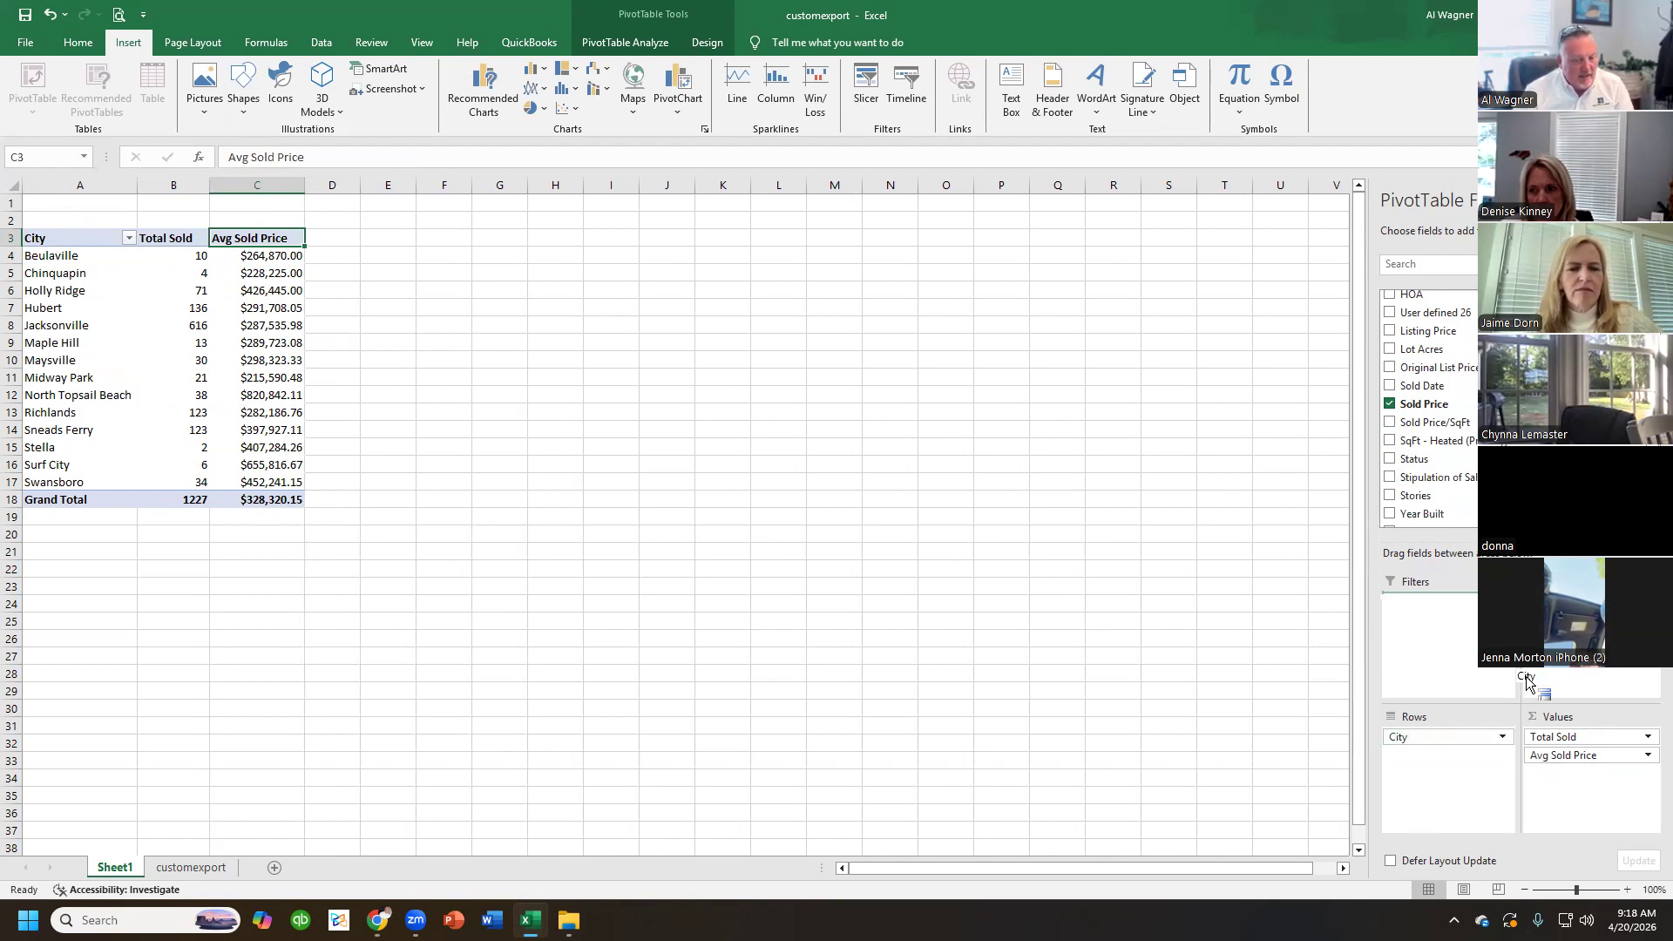
pyautogui.moveTo(1429, 737); pyautogui.dragTo(1590, 636)
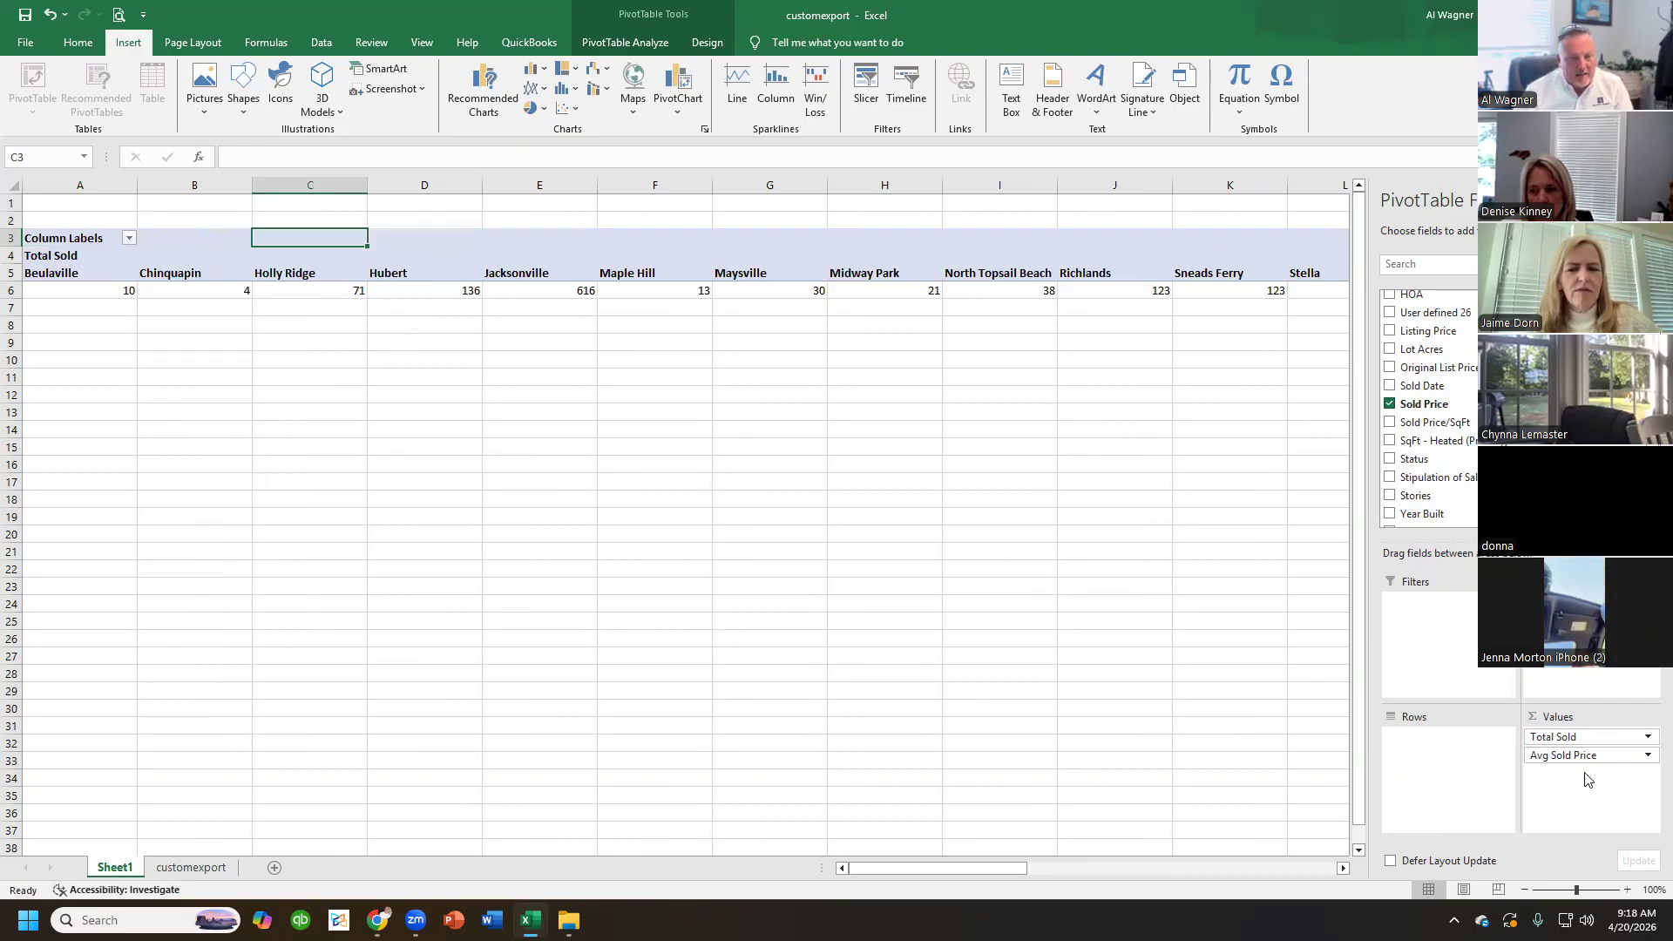
# - Return the City field to the PivotTable's rows and add the Days On Market field to its values
pyautogui.moveTo(1560, 602); pyautogui.dragTo(1425, 782)
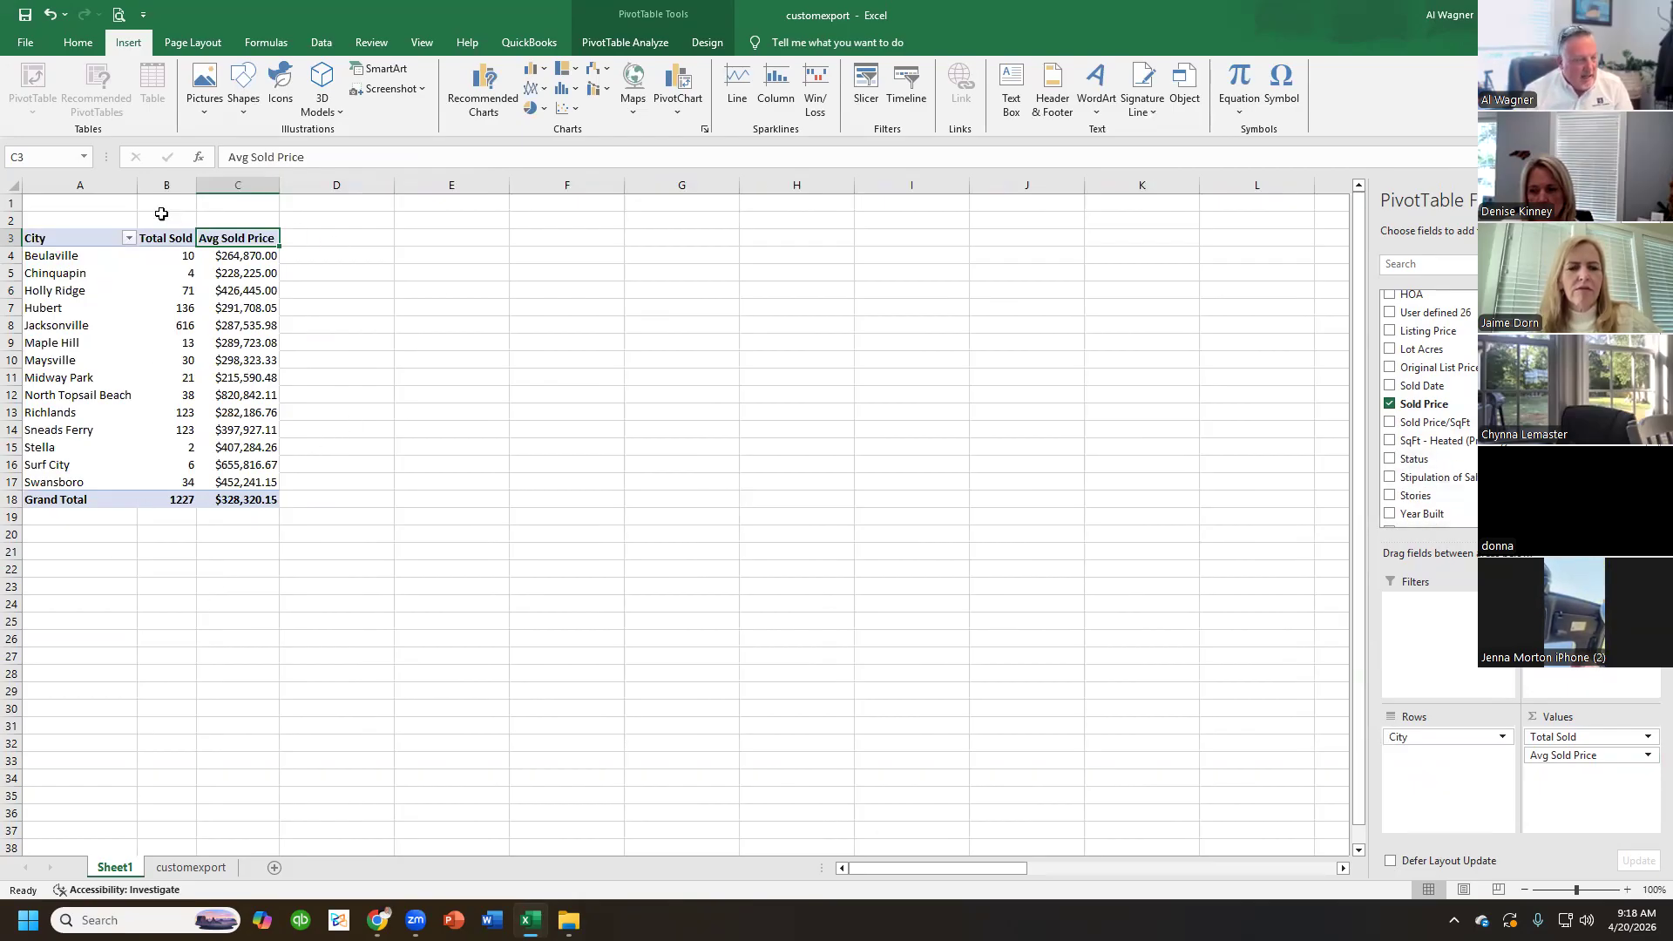
pyautogui.scroll(-2, 1459, 449)
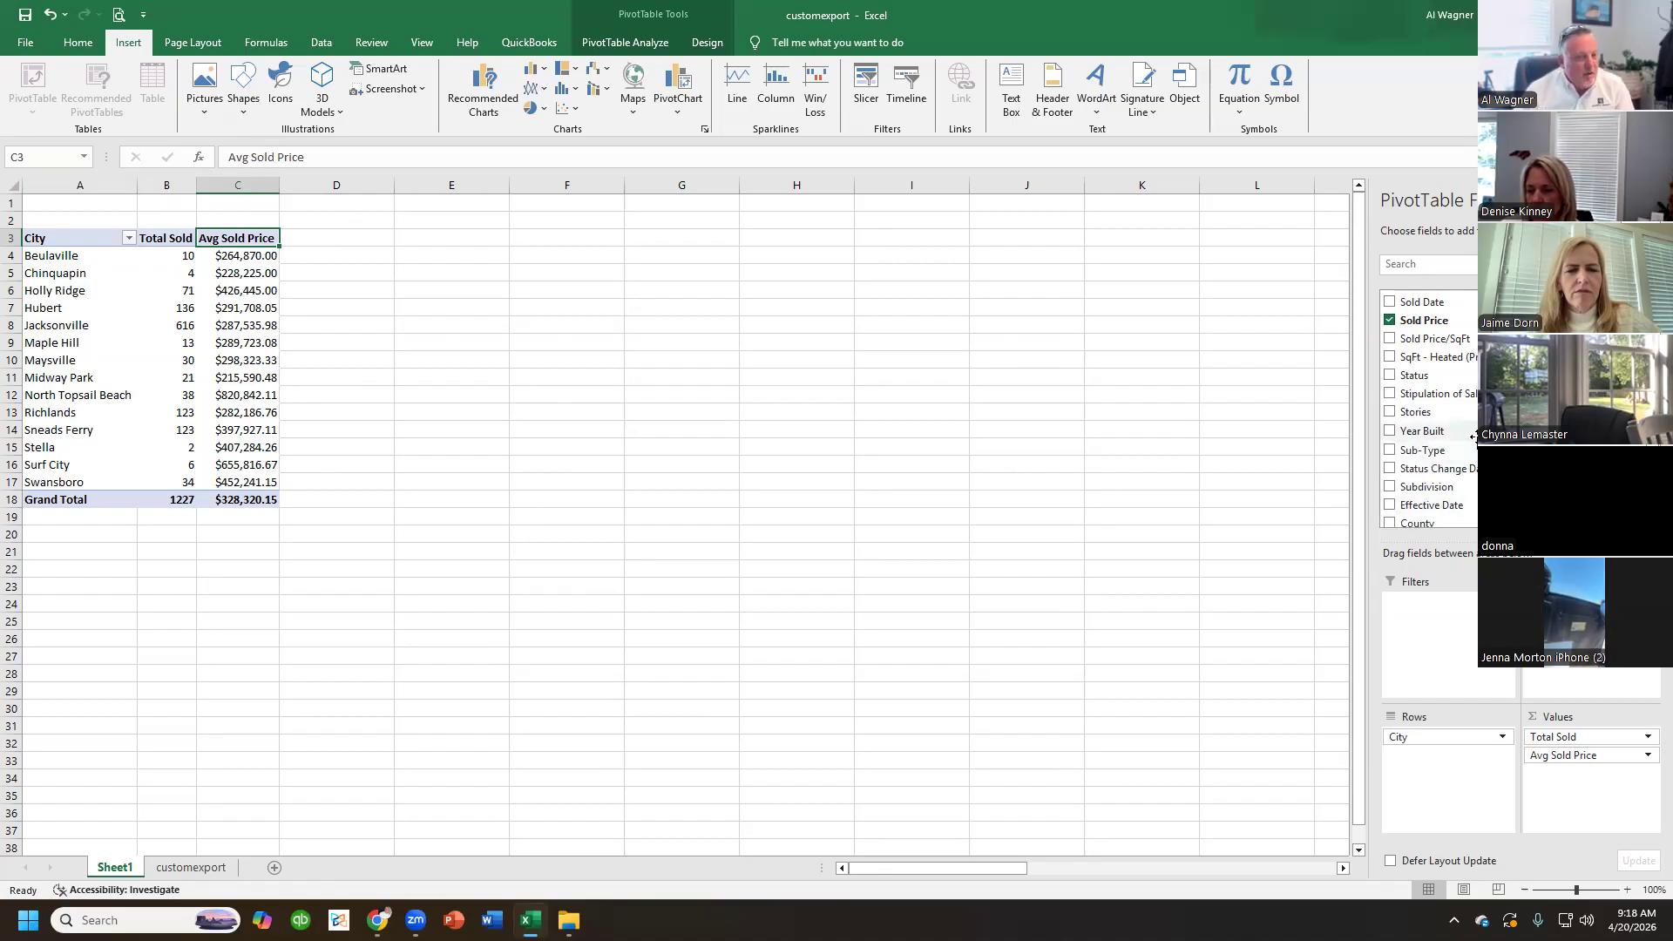
pyautogui.scroll(-1, 1475, 433)
pyautogui.scroll(-2, 1476, 433)
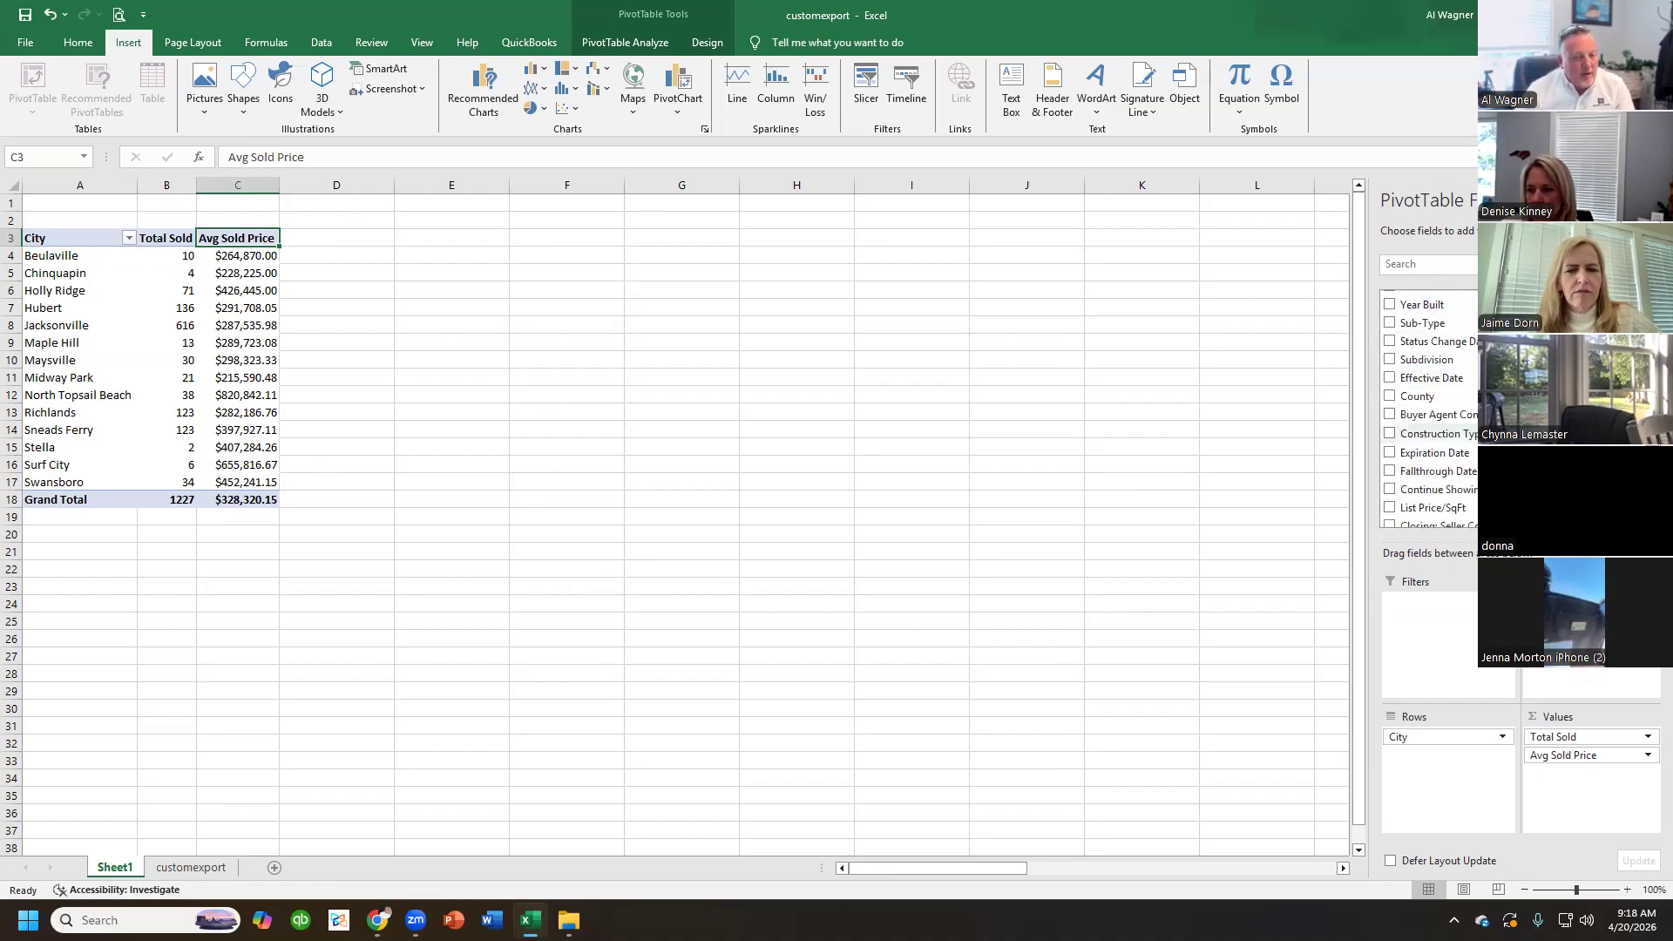
pyautogui.scroll(1, 1475, 433)
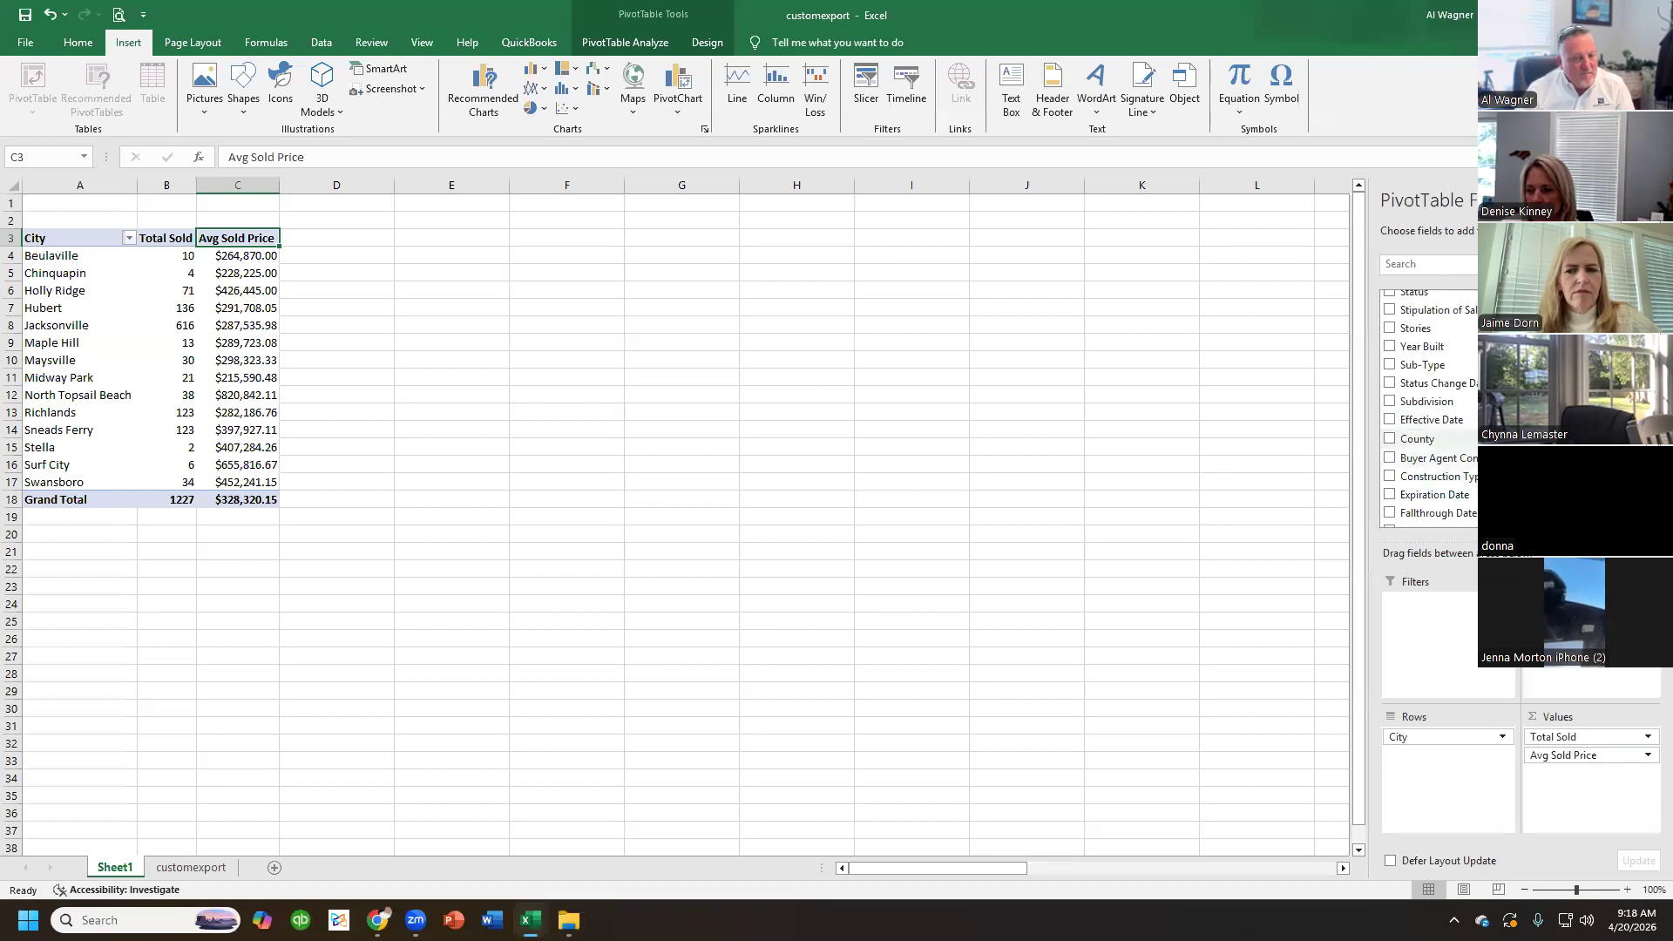
pyautogui.scroll(-1, 1475, 433)
pyautogui.scroll(3, 1475, 433)
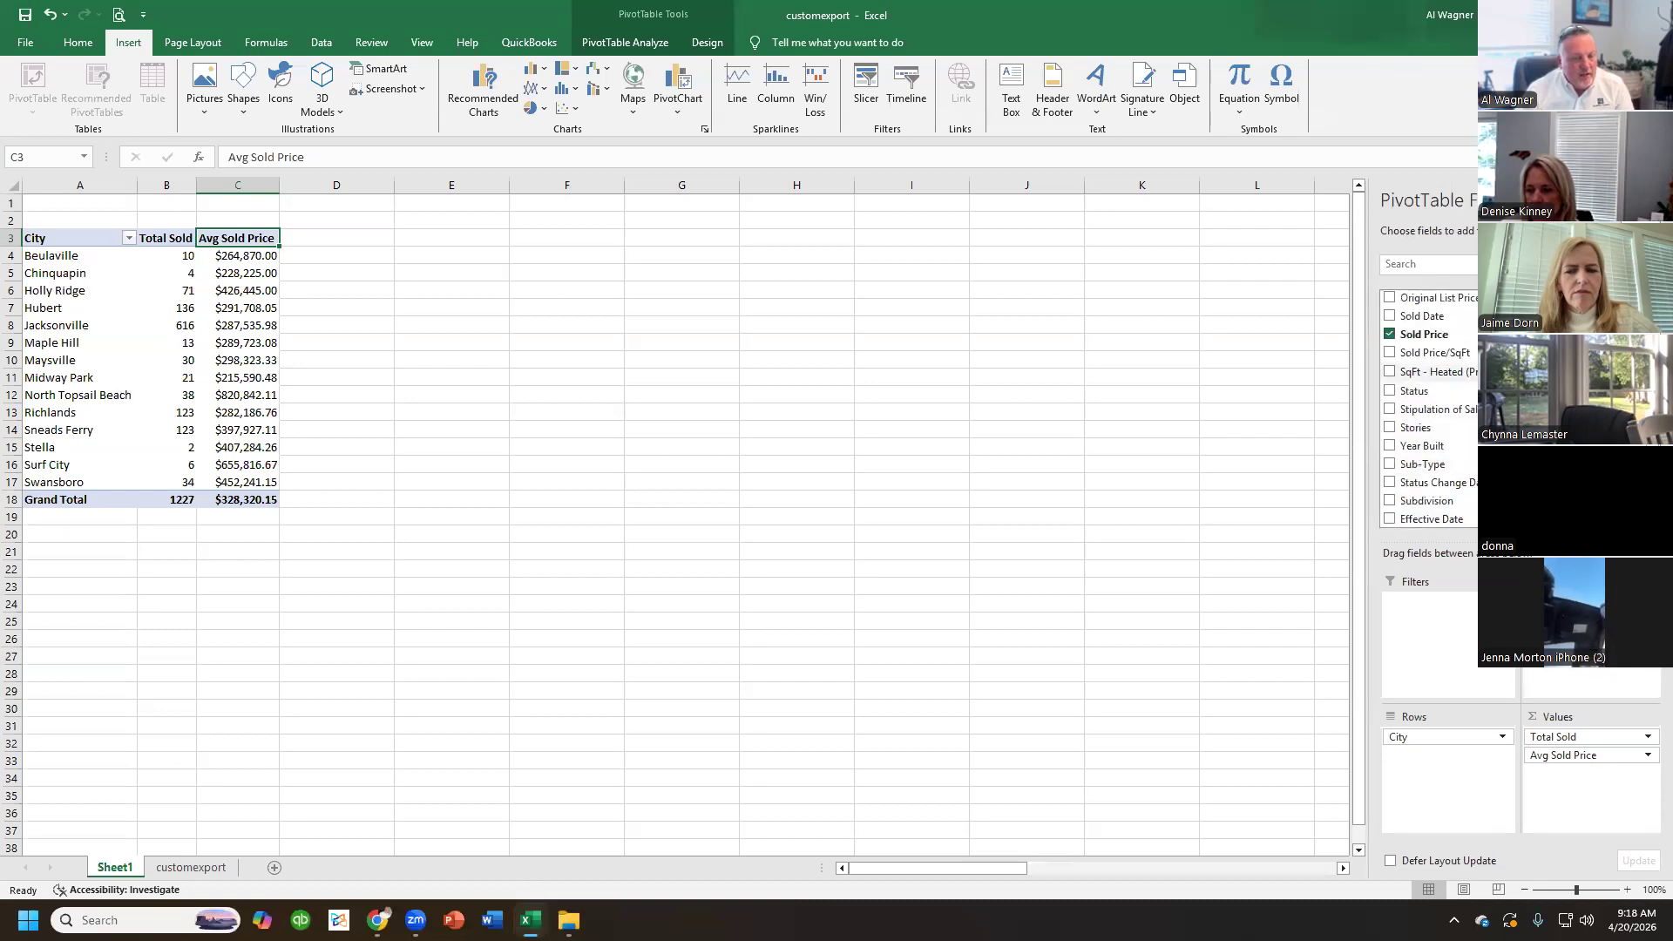
pyautogui.scroll(1, 1475, 433)
pyautogui.scroll(3, 1475, 433)
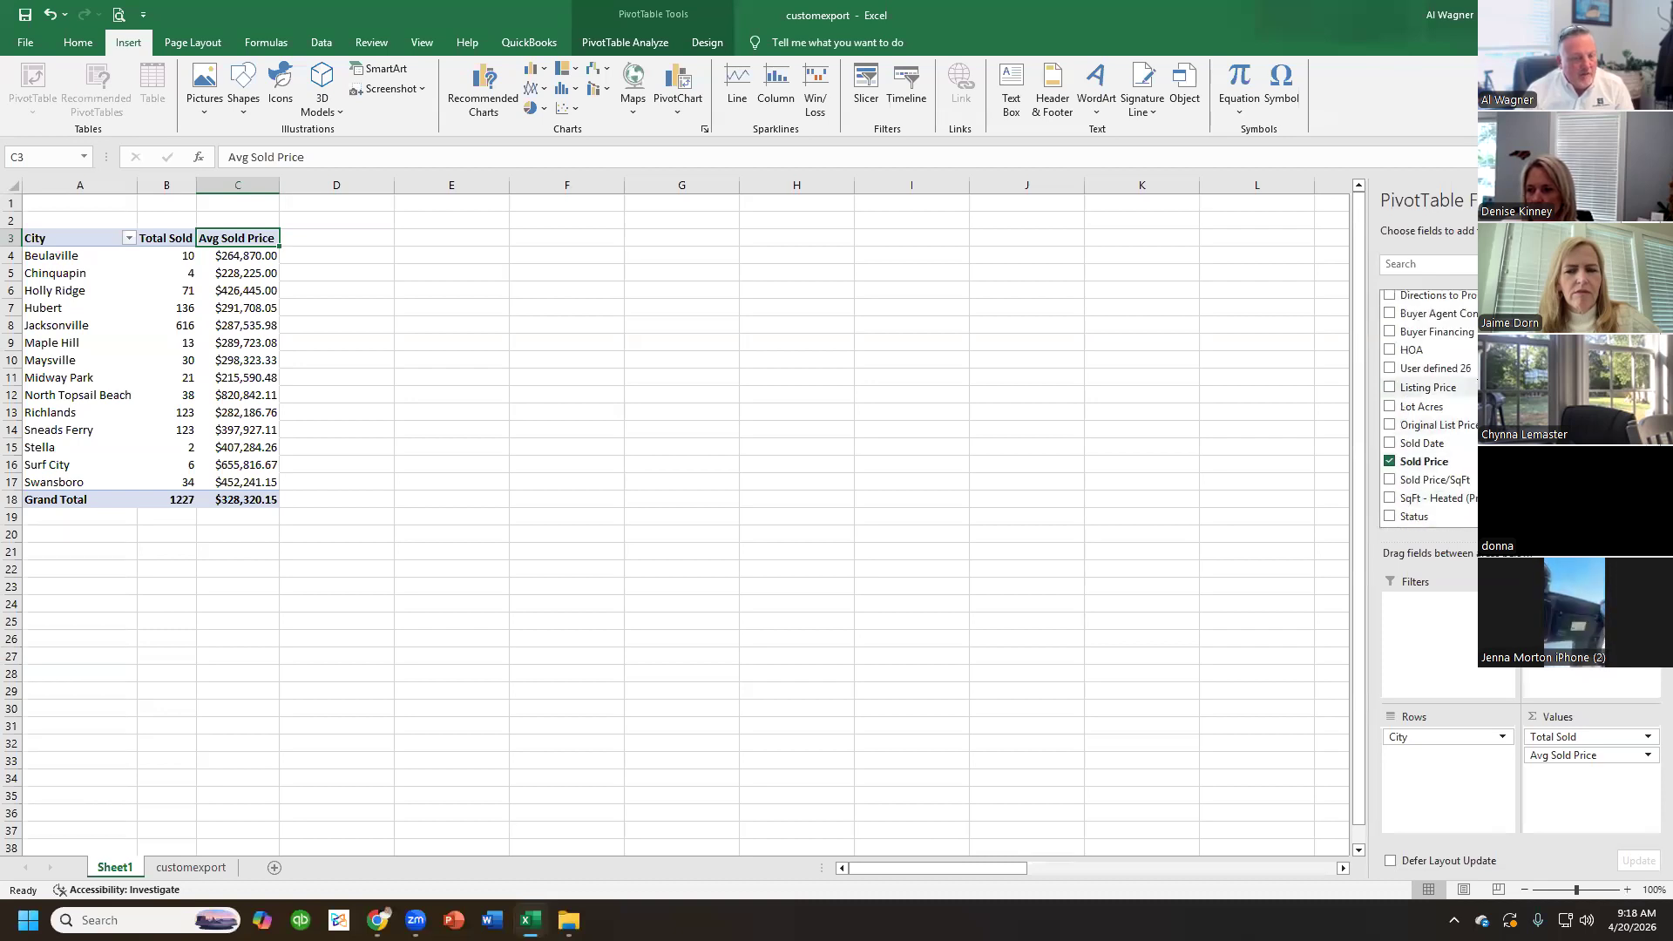
pyautogui.scroll(2, 1475, 433)
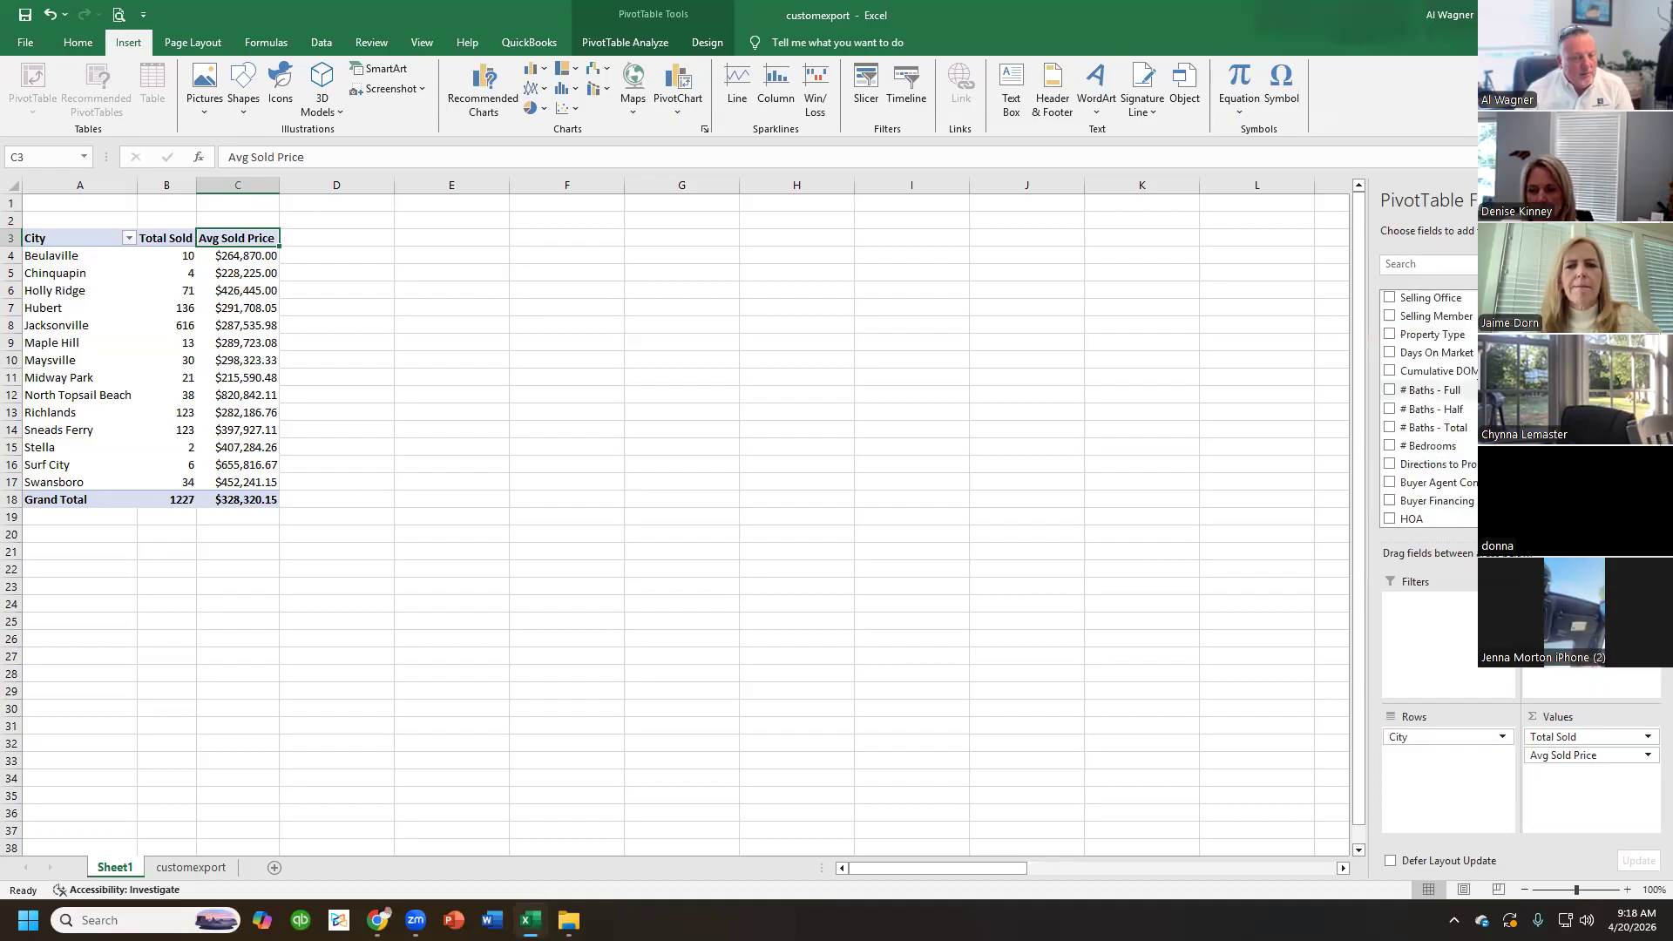
pyautogui.click(1389, 356)
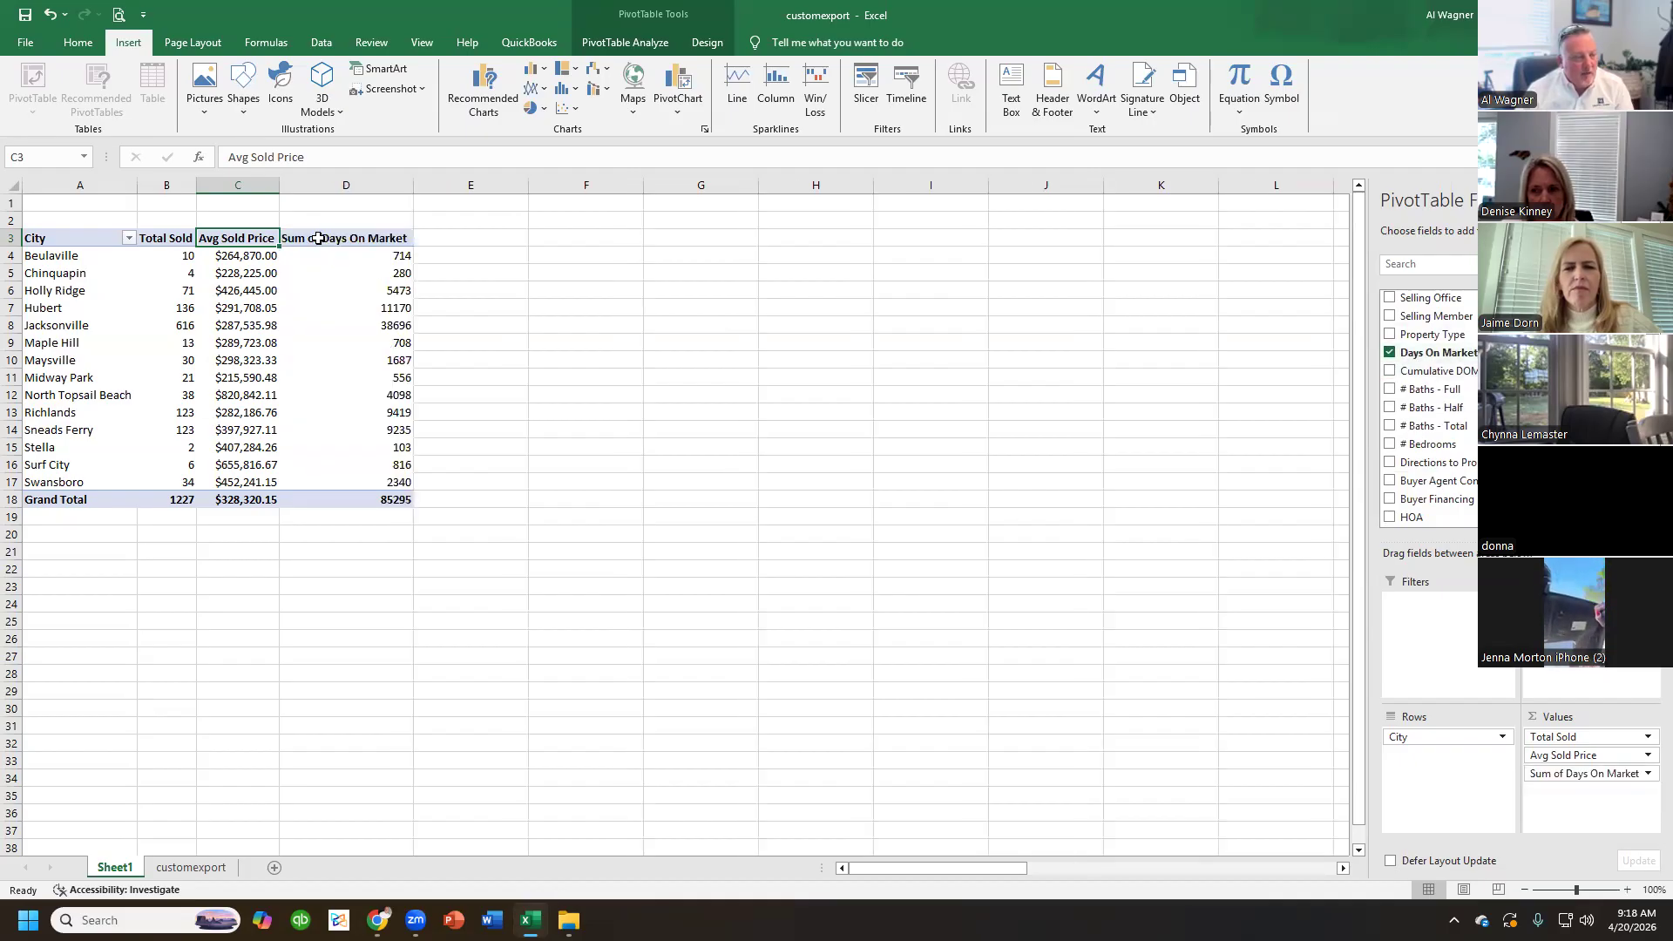
pyautogui.click(316, 238)
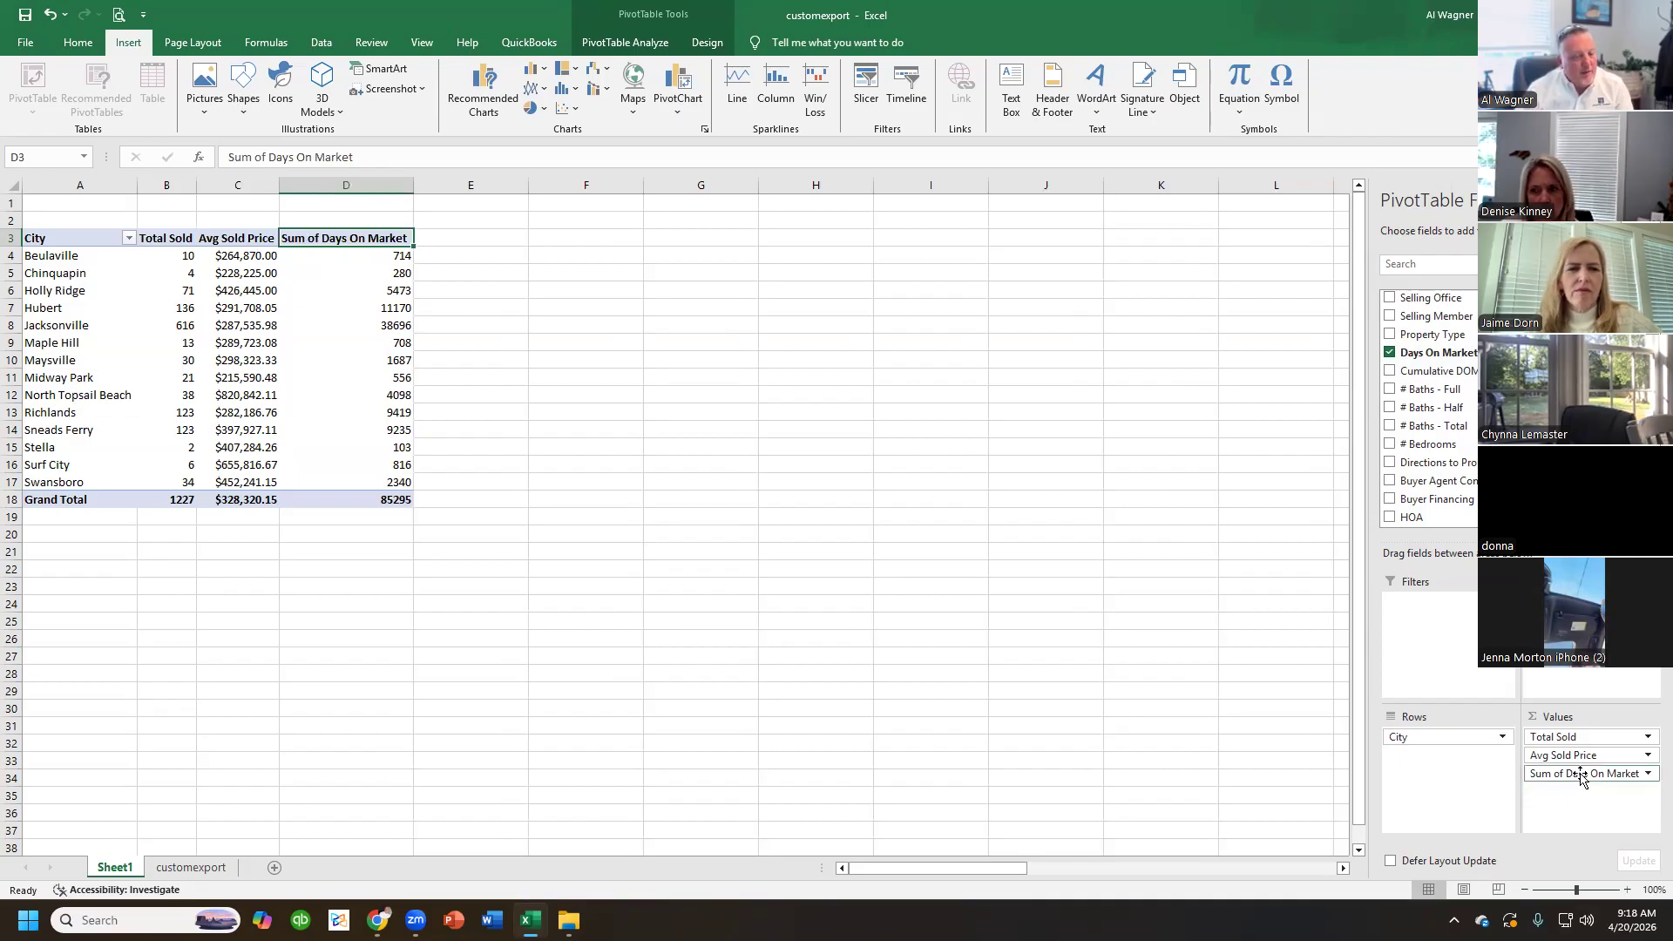
pyautogui.click(1479, 680)
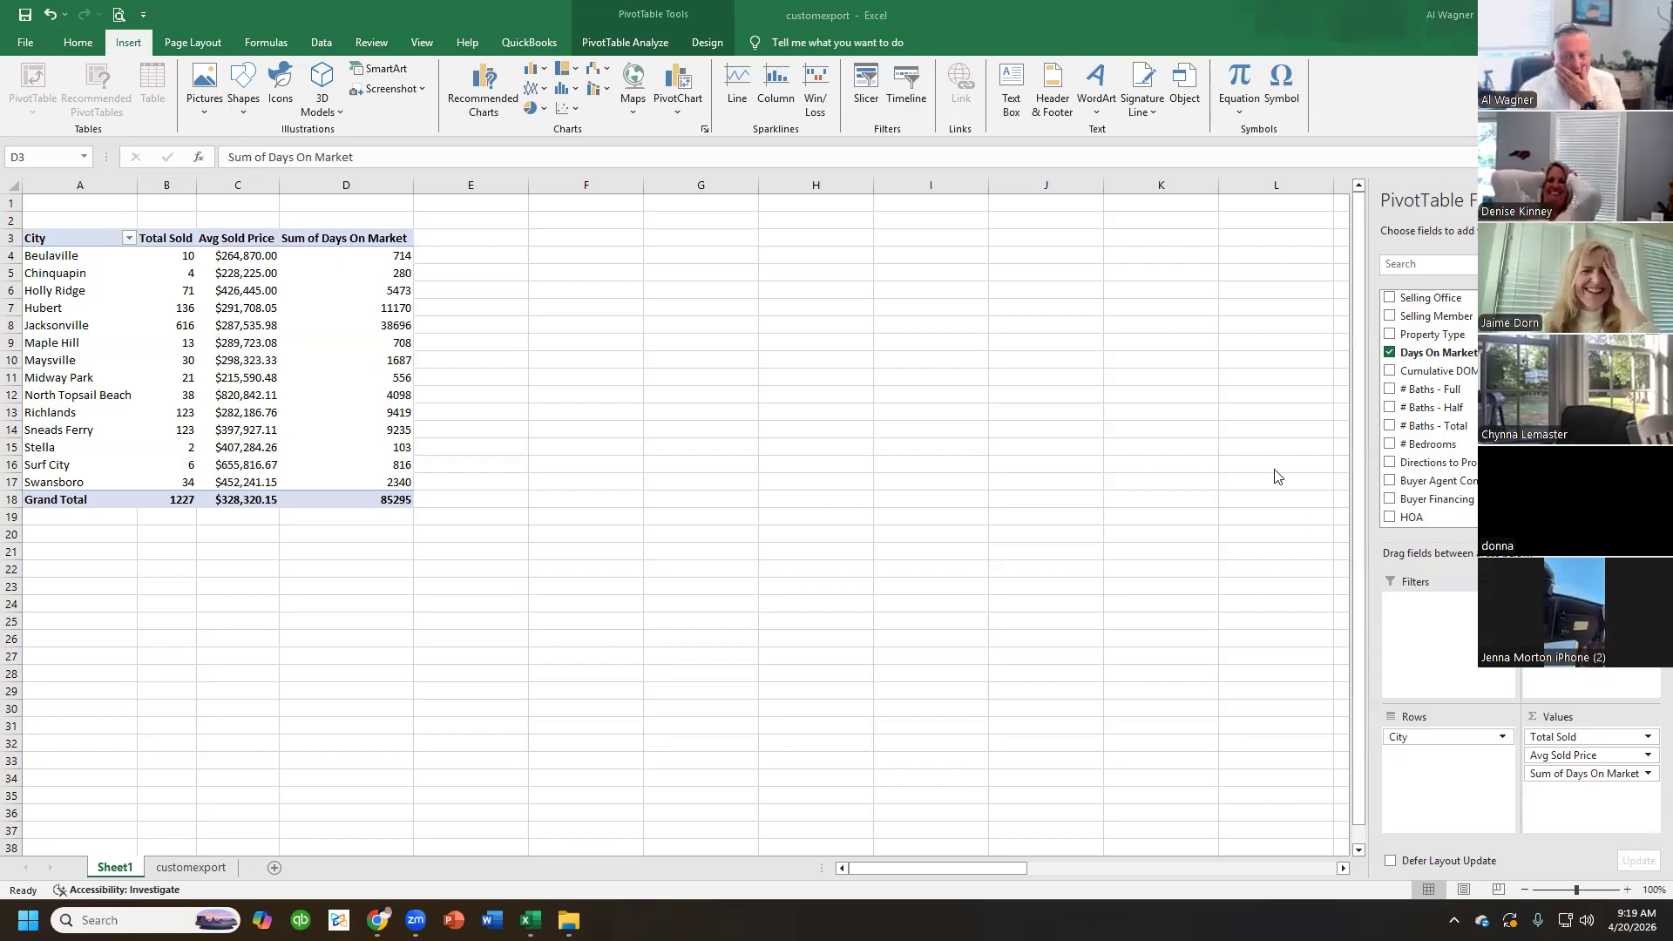
# - Summarize the Days On Market values by Average and give the field the custom name Avg DOM
pyautogui.click(1648, 774)
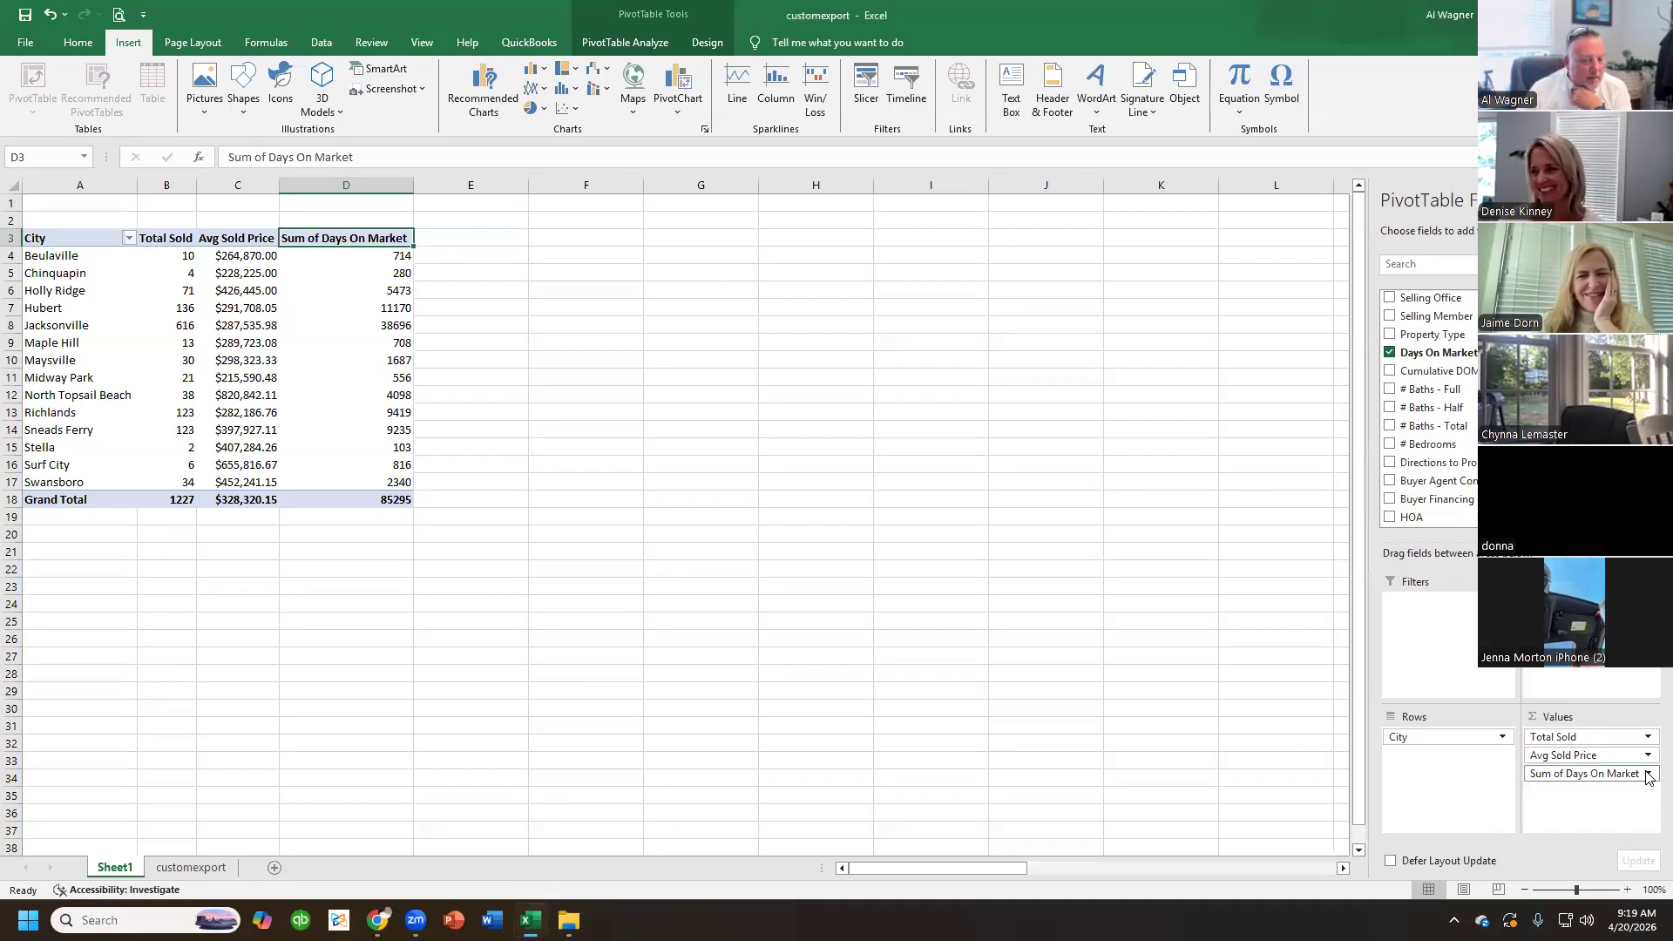
pyautogui.click(1648, 774)
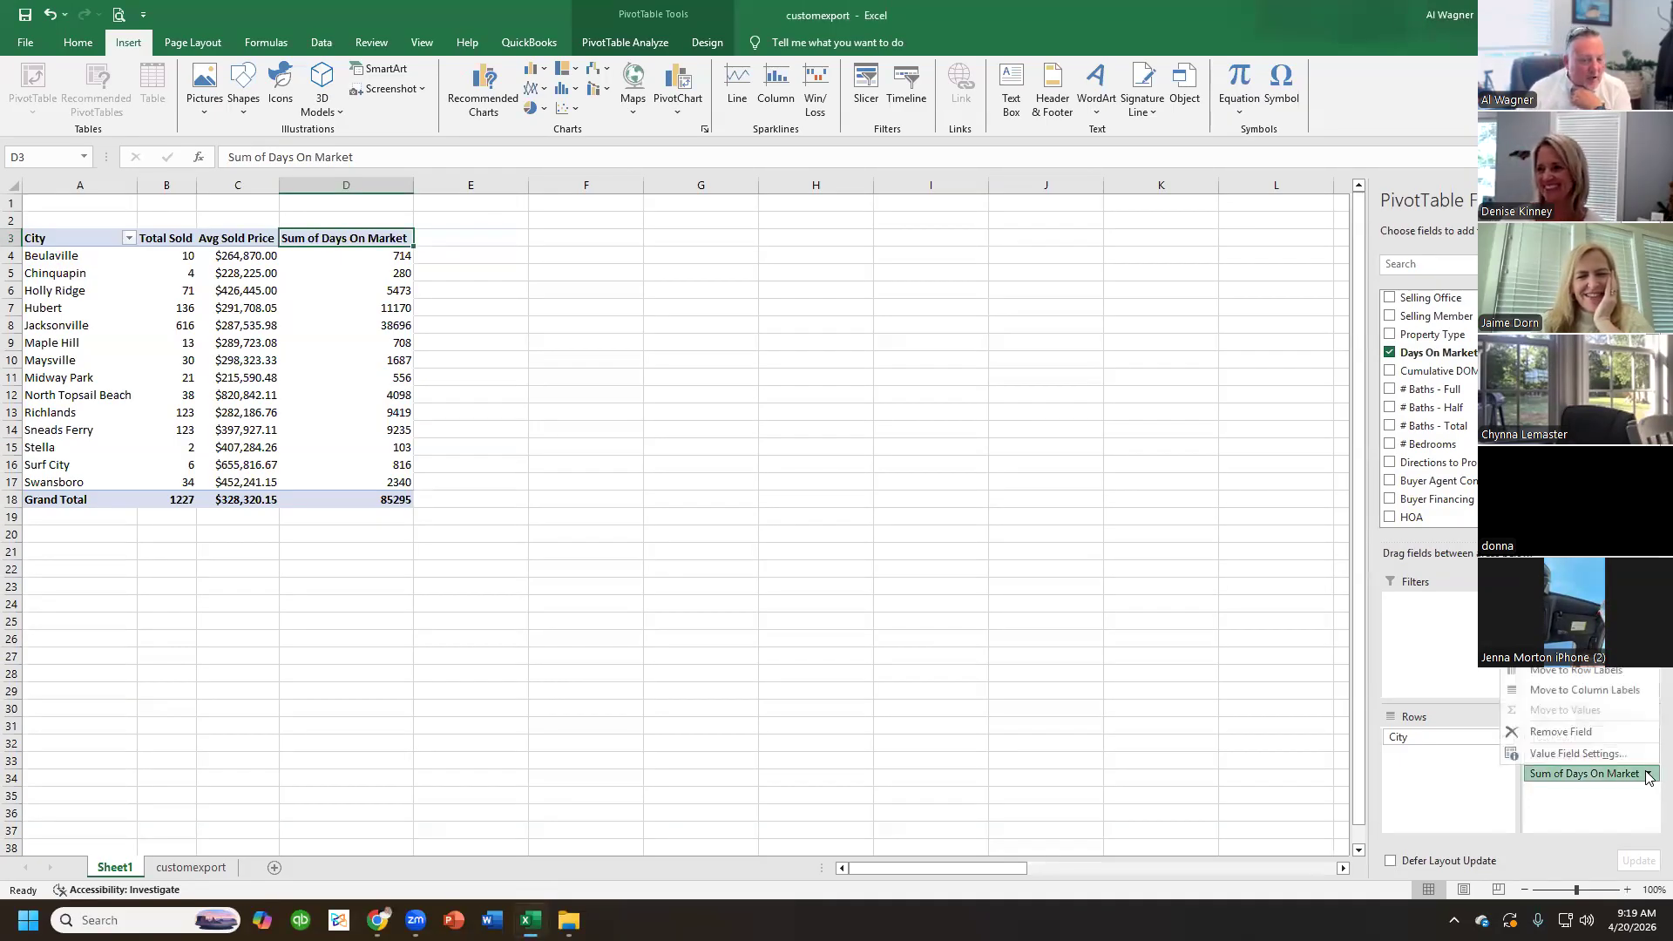
pyautogui.click(1598, 755)
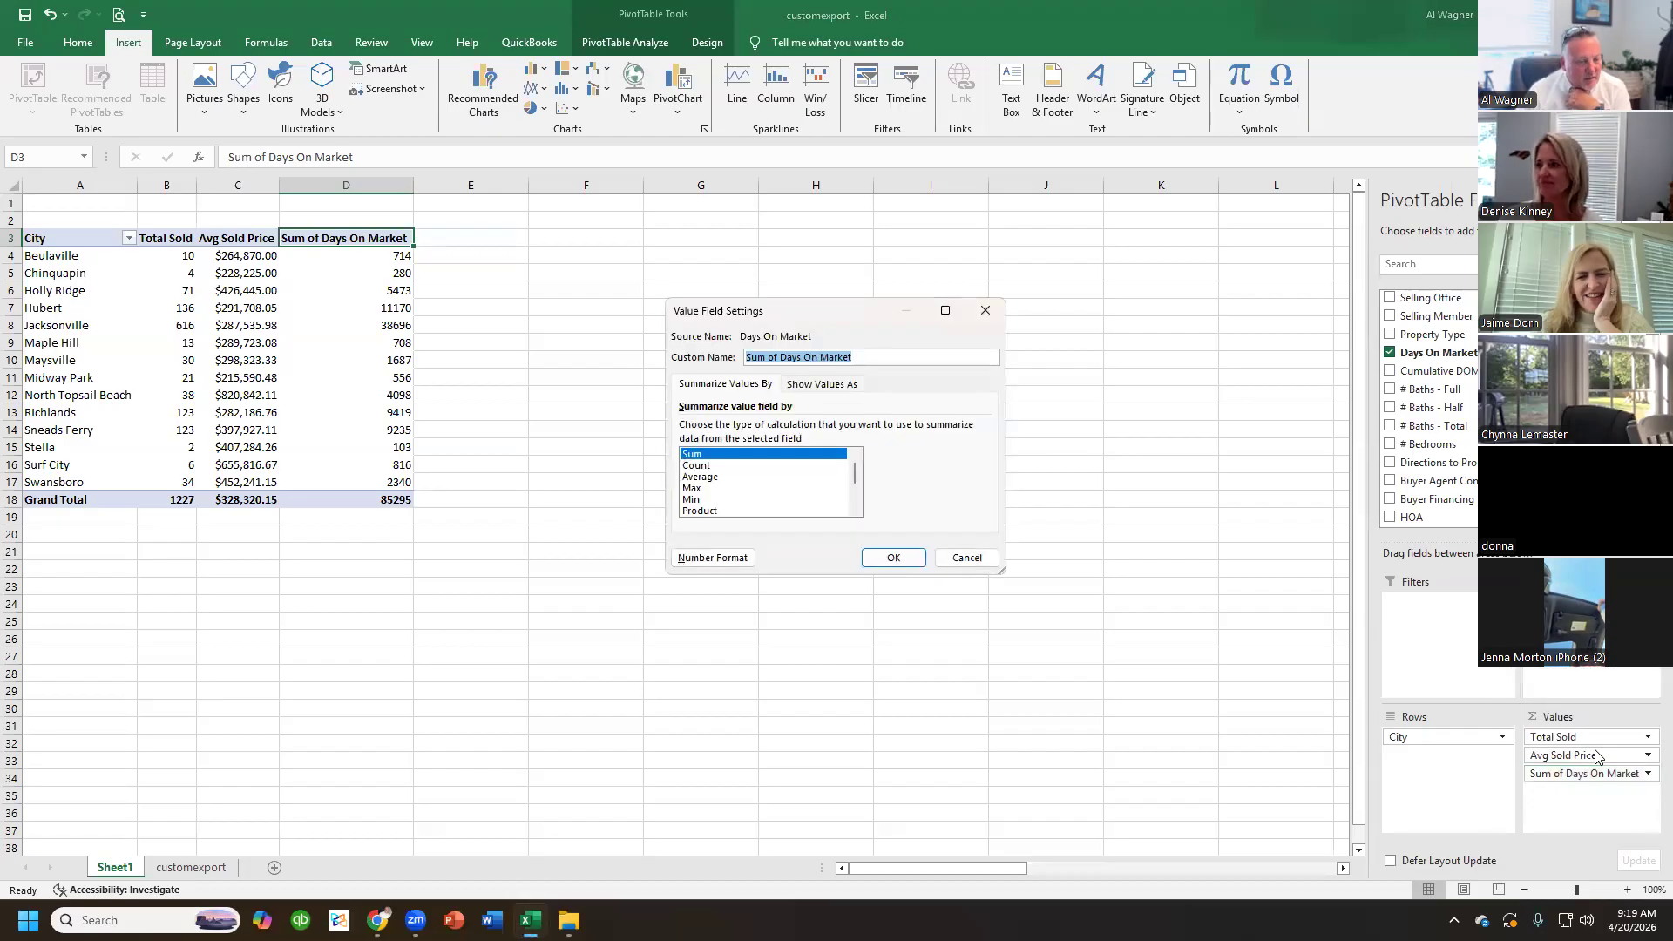
pyautogui.click(706, 478)
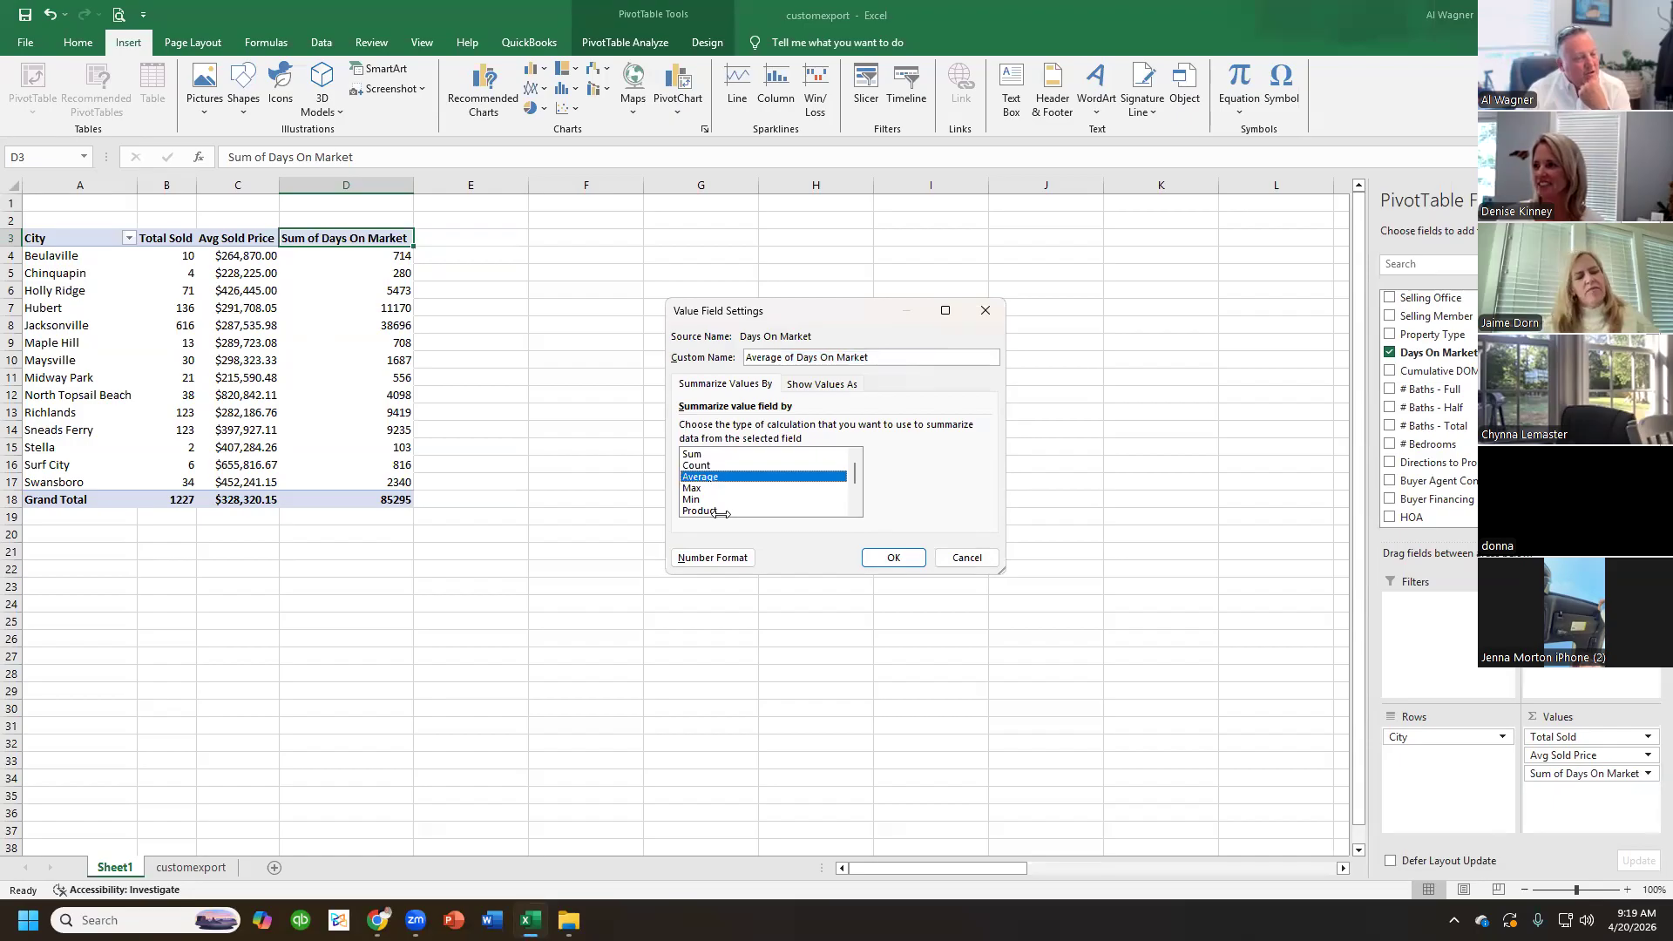
pyautogui.click(799, 359)
pyautogui.moveTo(757, 343); pyautogui.dragTo(691, 365)
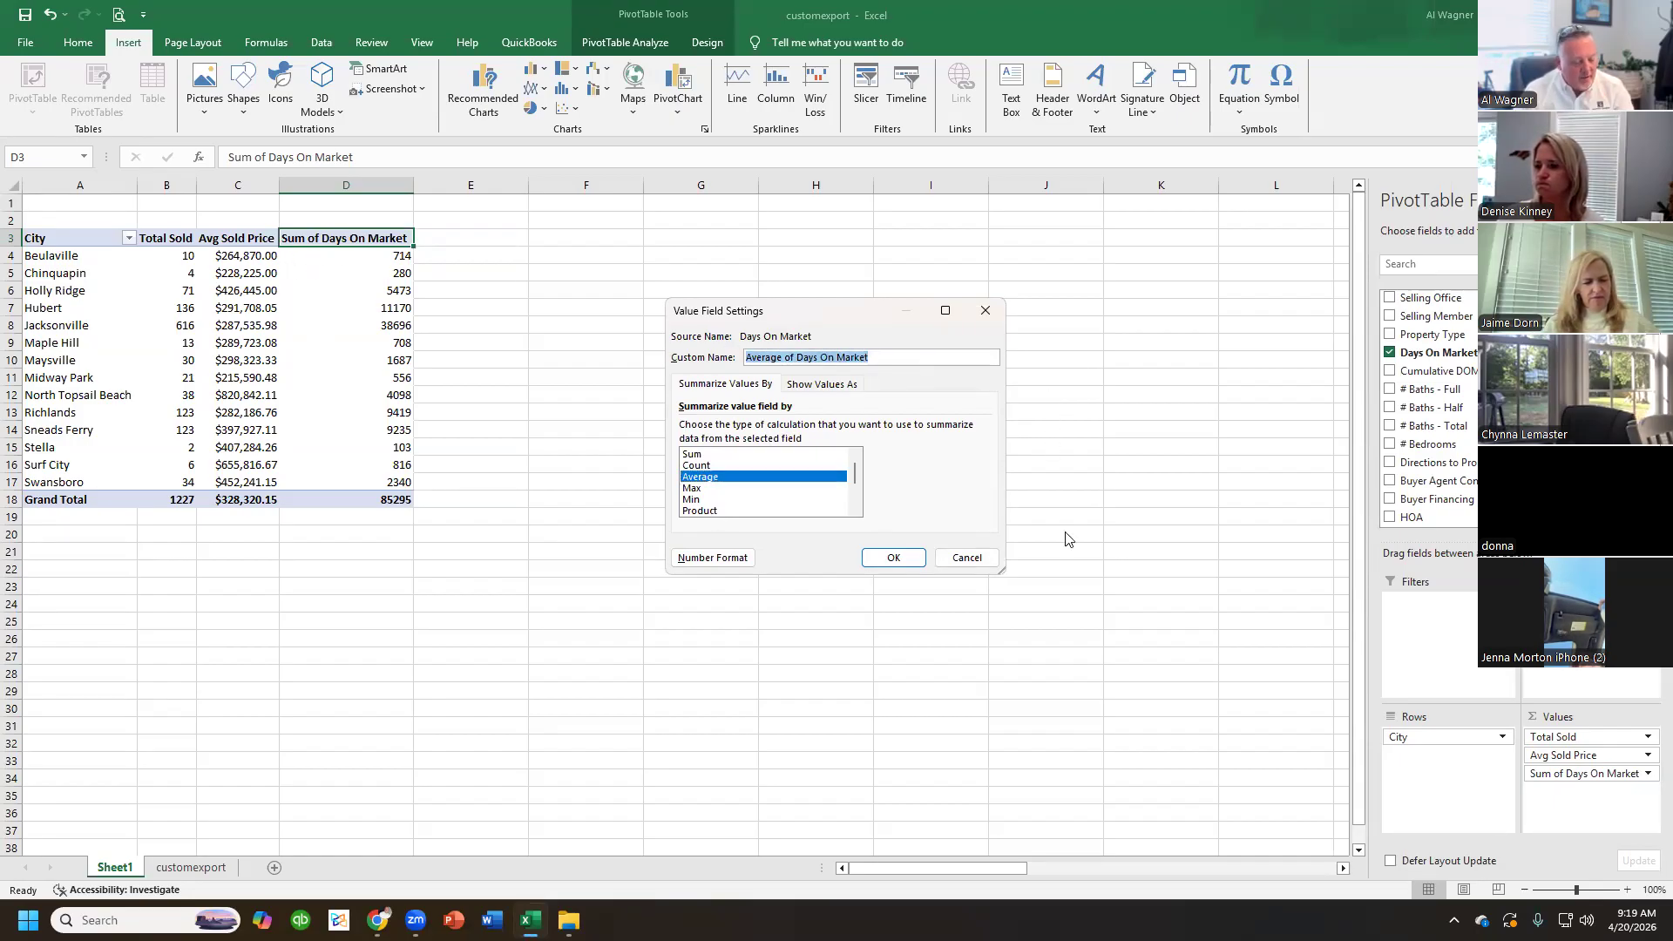
pyautogui.write('Avg DOM')
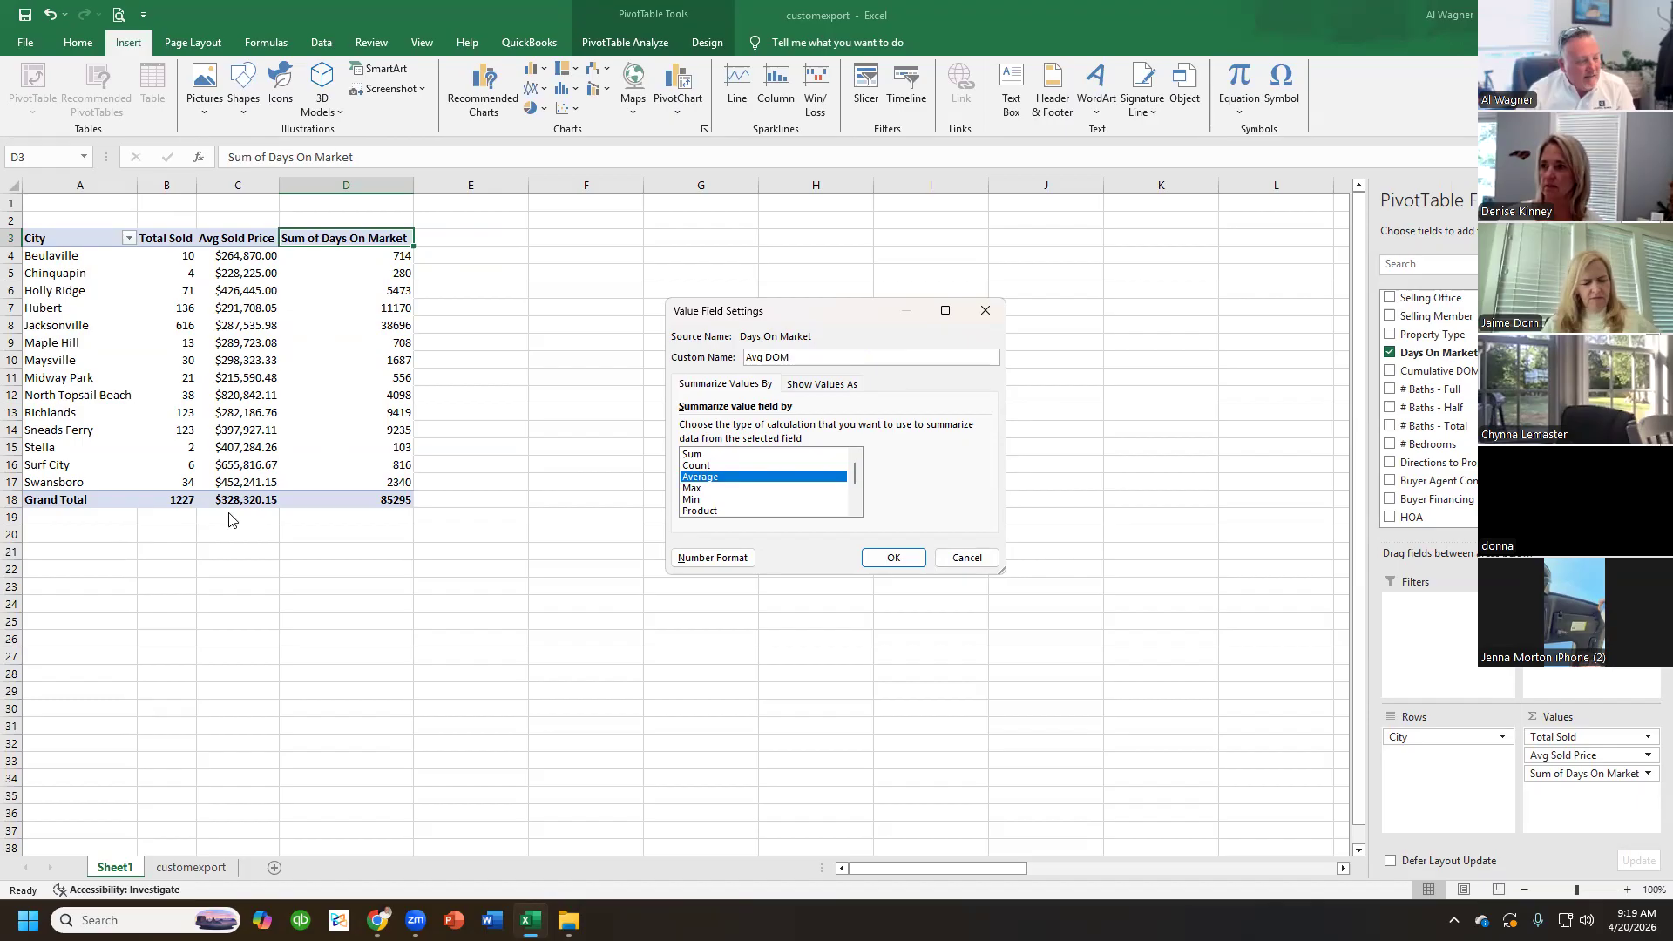
# - Format the Avg DOM values as Number with zero decimal places and a 1000 separator, and apply the field settings
pyautogui.click(719, 557)
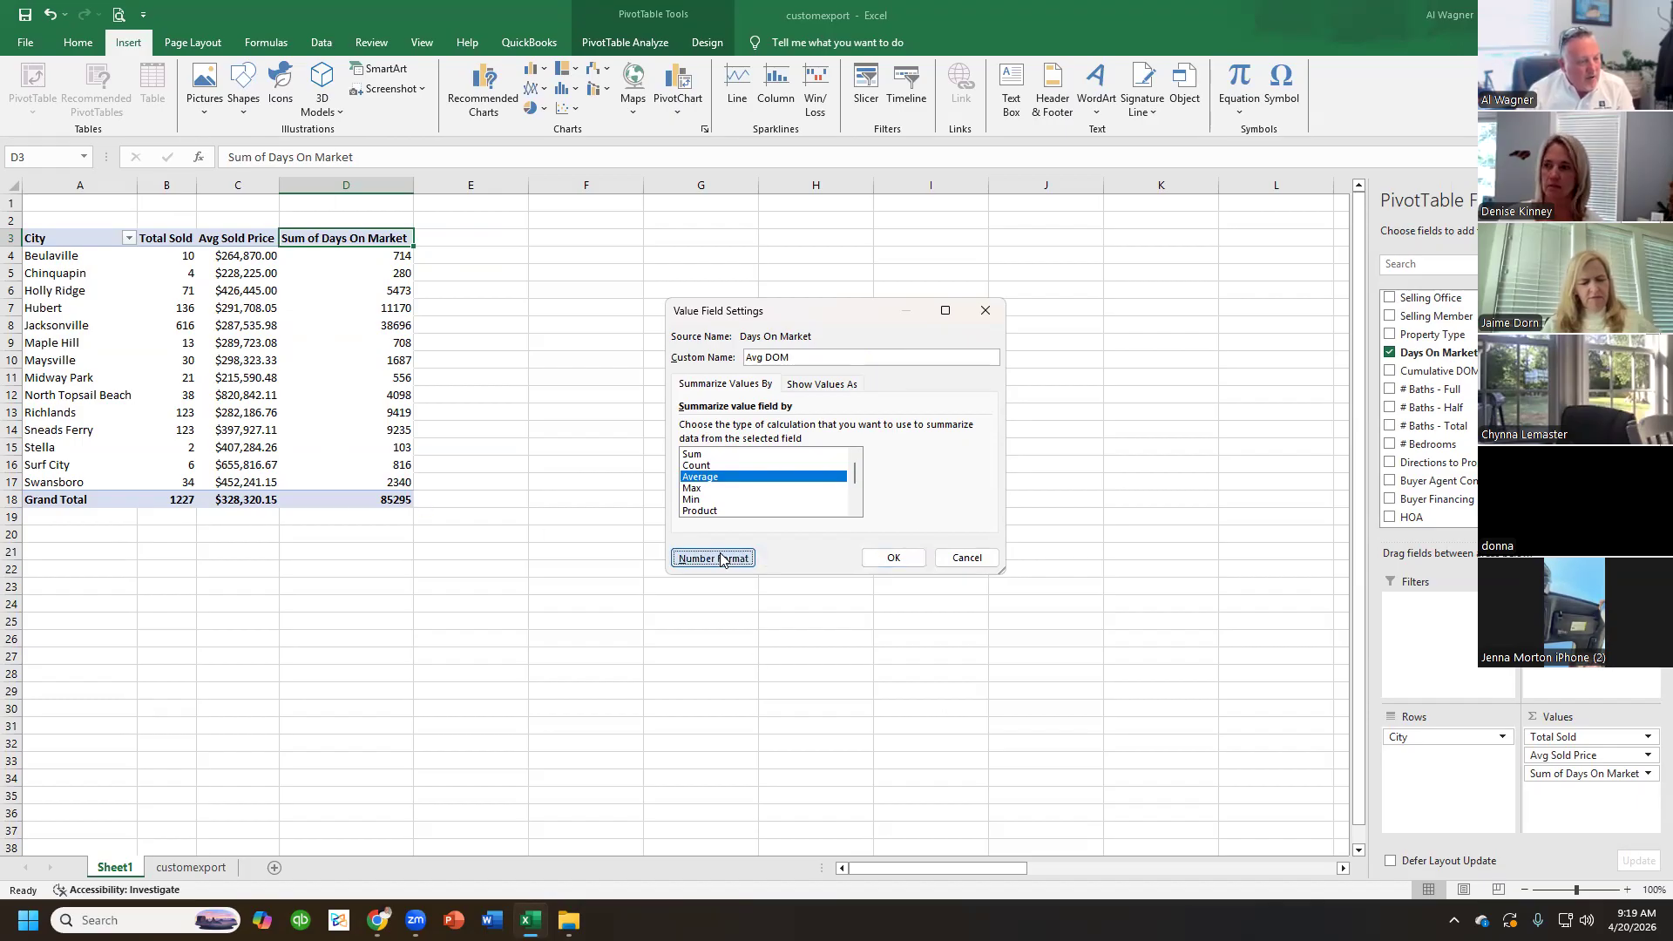
pyautogui.click(641, 318)
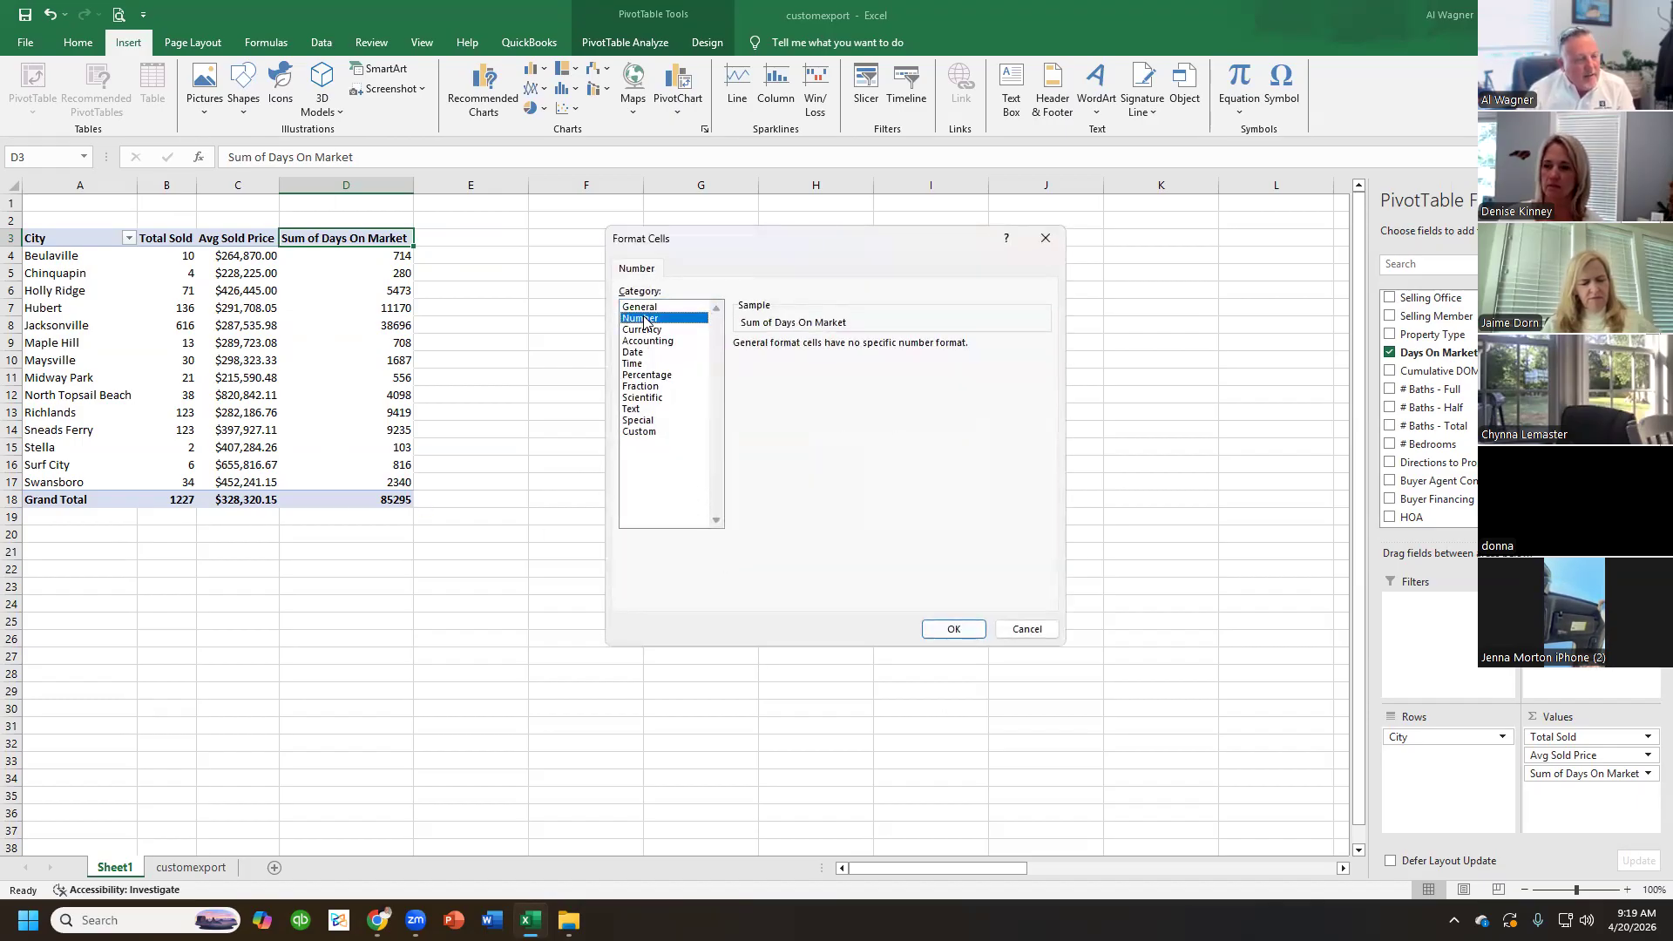
pyautogui.click(739, 367)
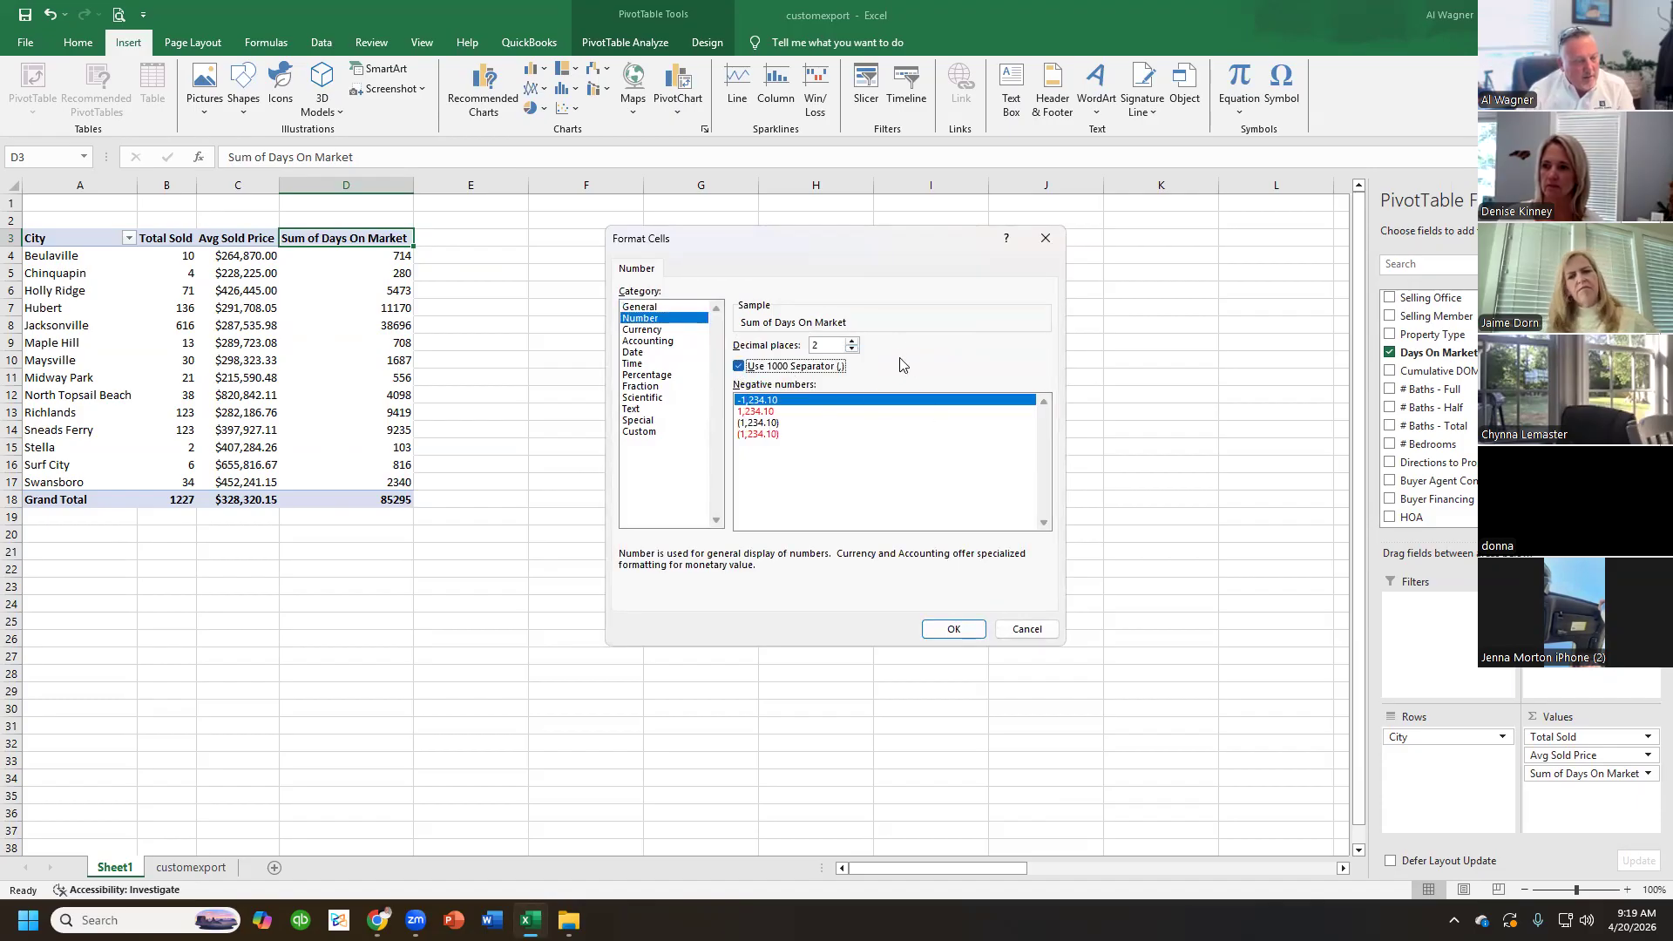
pyautogui.hotkey('shift', 'Tab')
pyautogui.write('0')
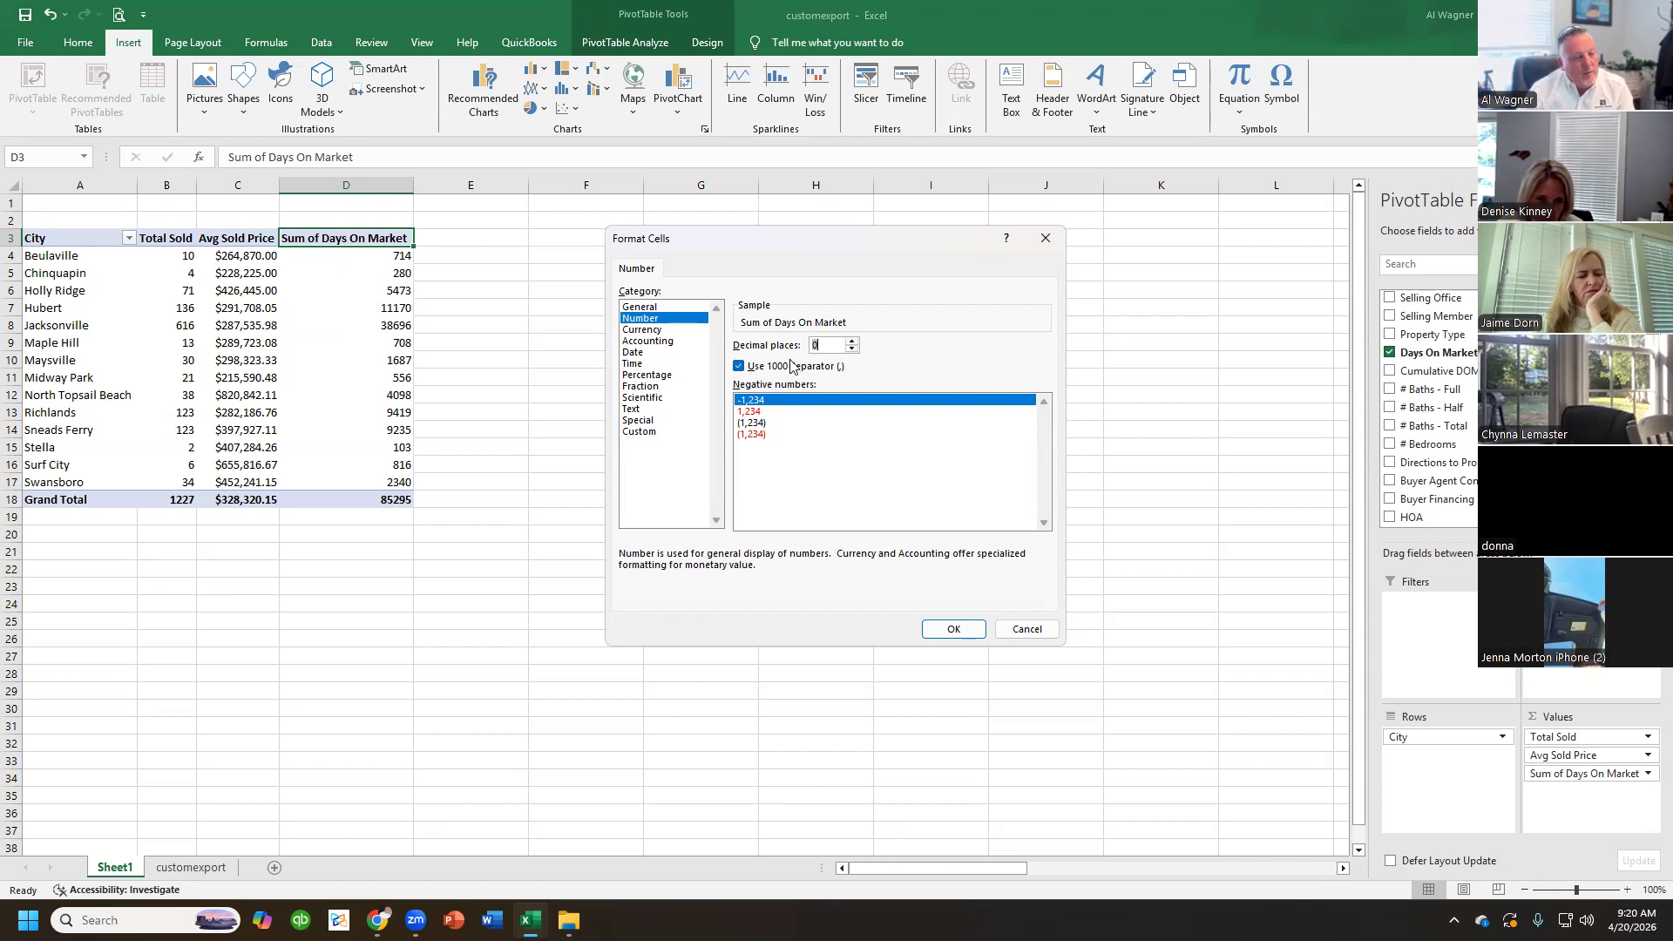
pyautogui.click(954, 628)
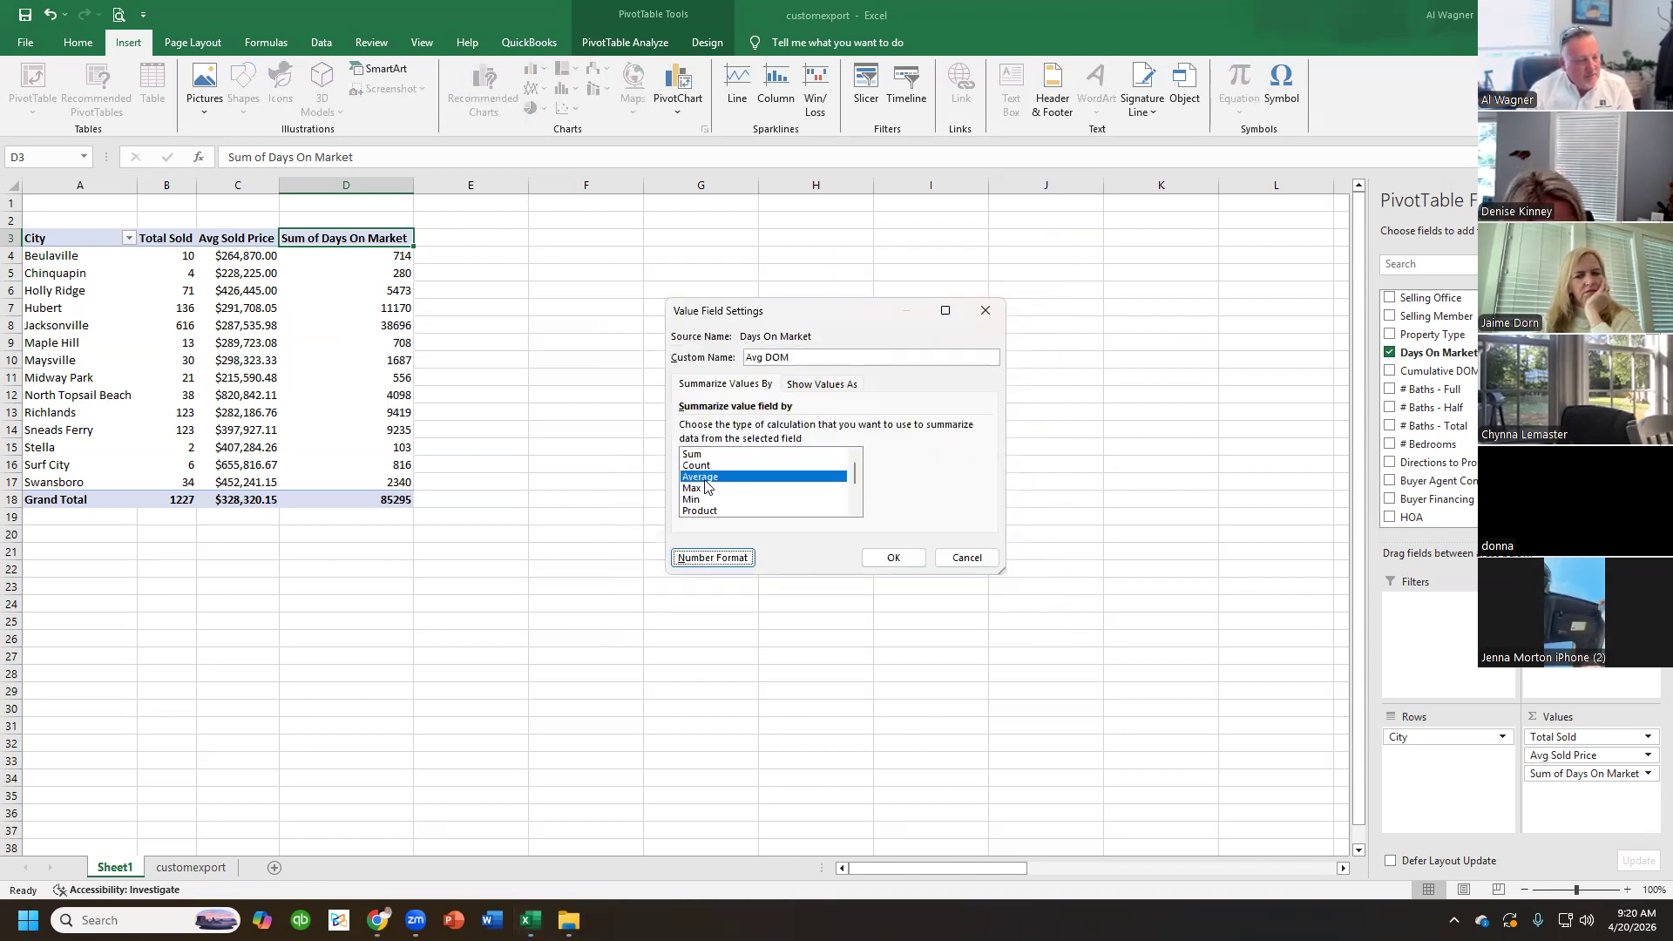
pyautogui.click(895, 558)
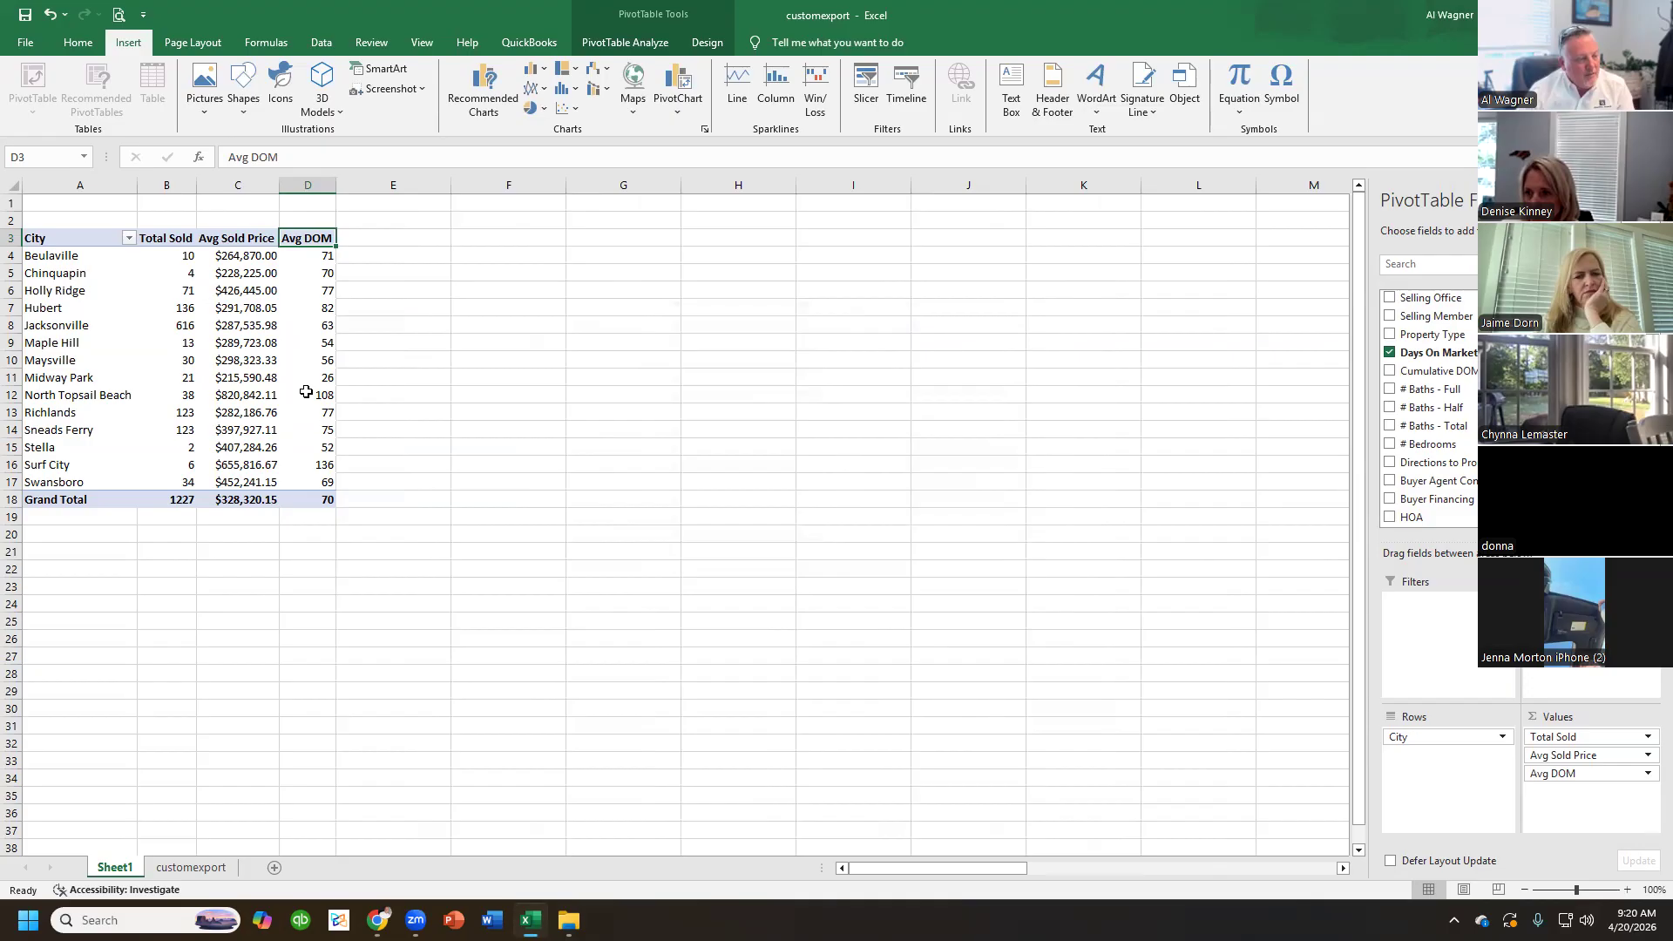
# - Format the Total Sold values as Number with a 1000 separator and zero decimal places, and apply the field settings
pyautogui.click(319, 515)
pyautogui.click(167, 497)
pyautogui.click(171, 441)
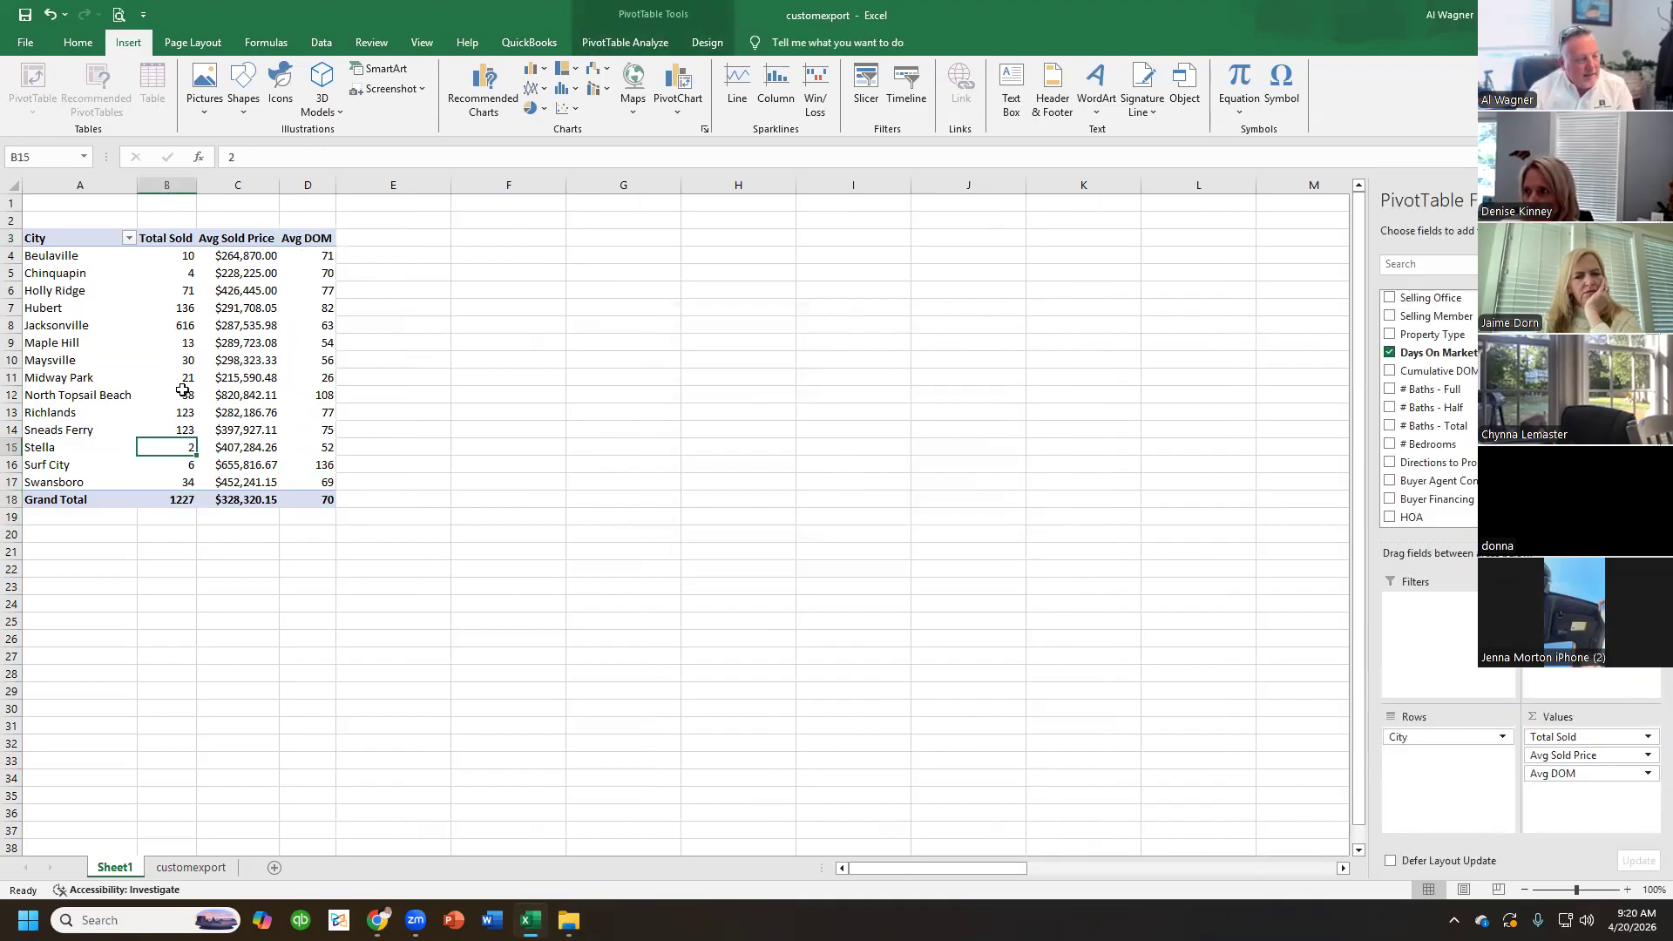
pyautogui.click(1647, 738)
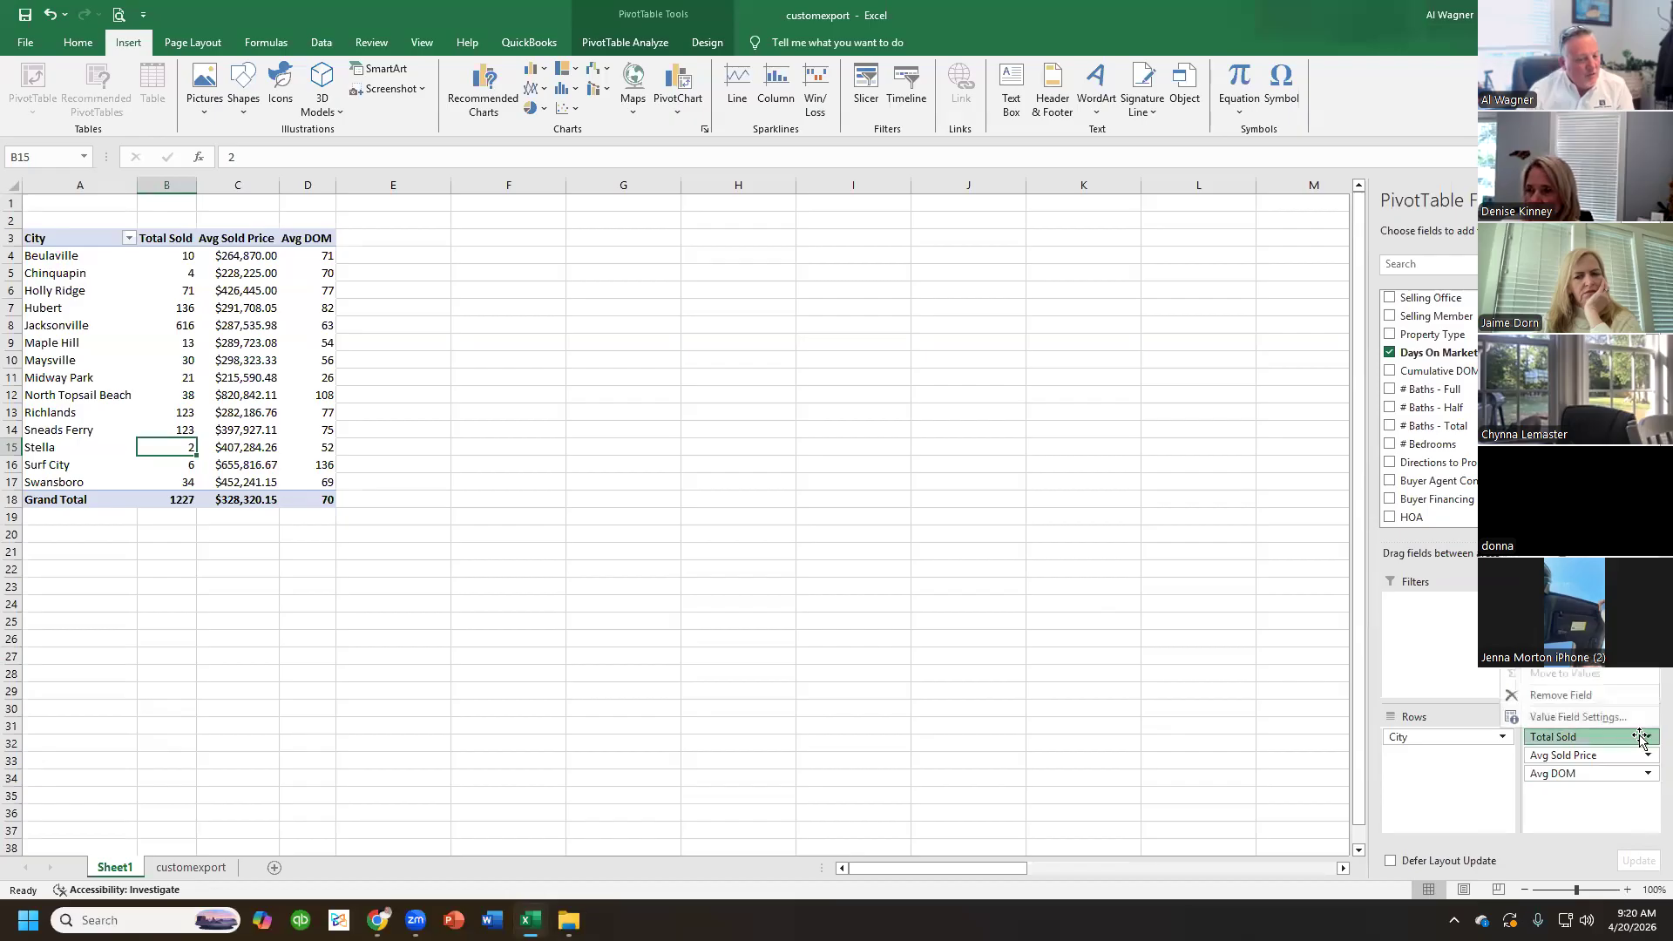
pyautogui.click(1626, 723)
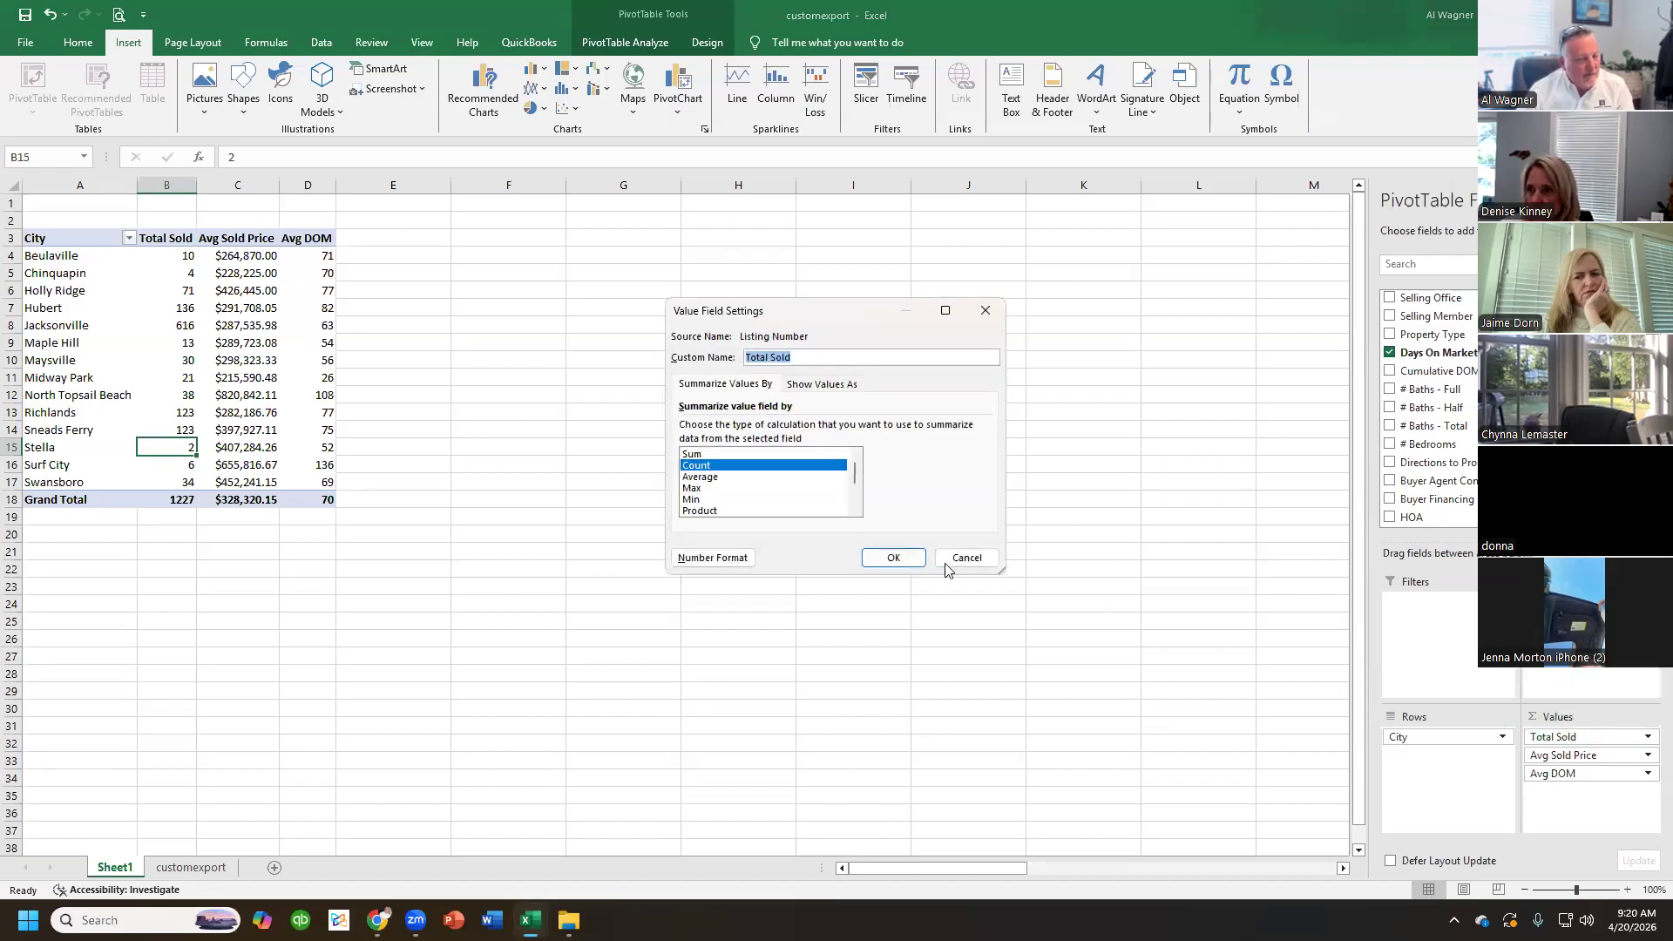
pyautogui.click(688, 557)
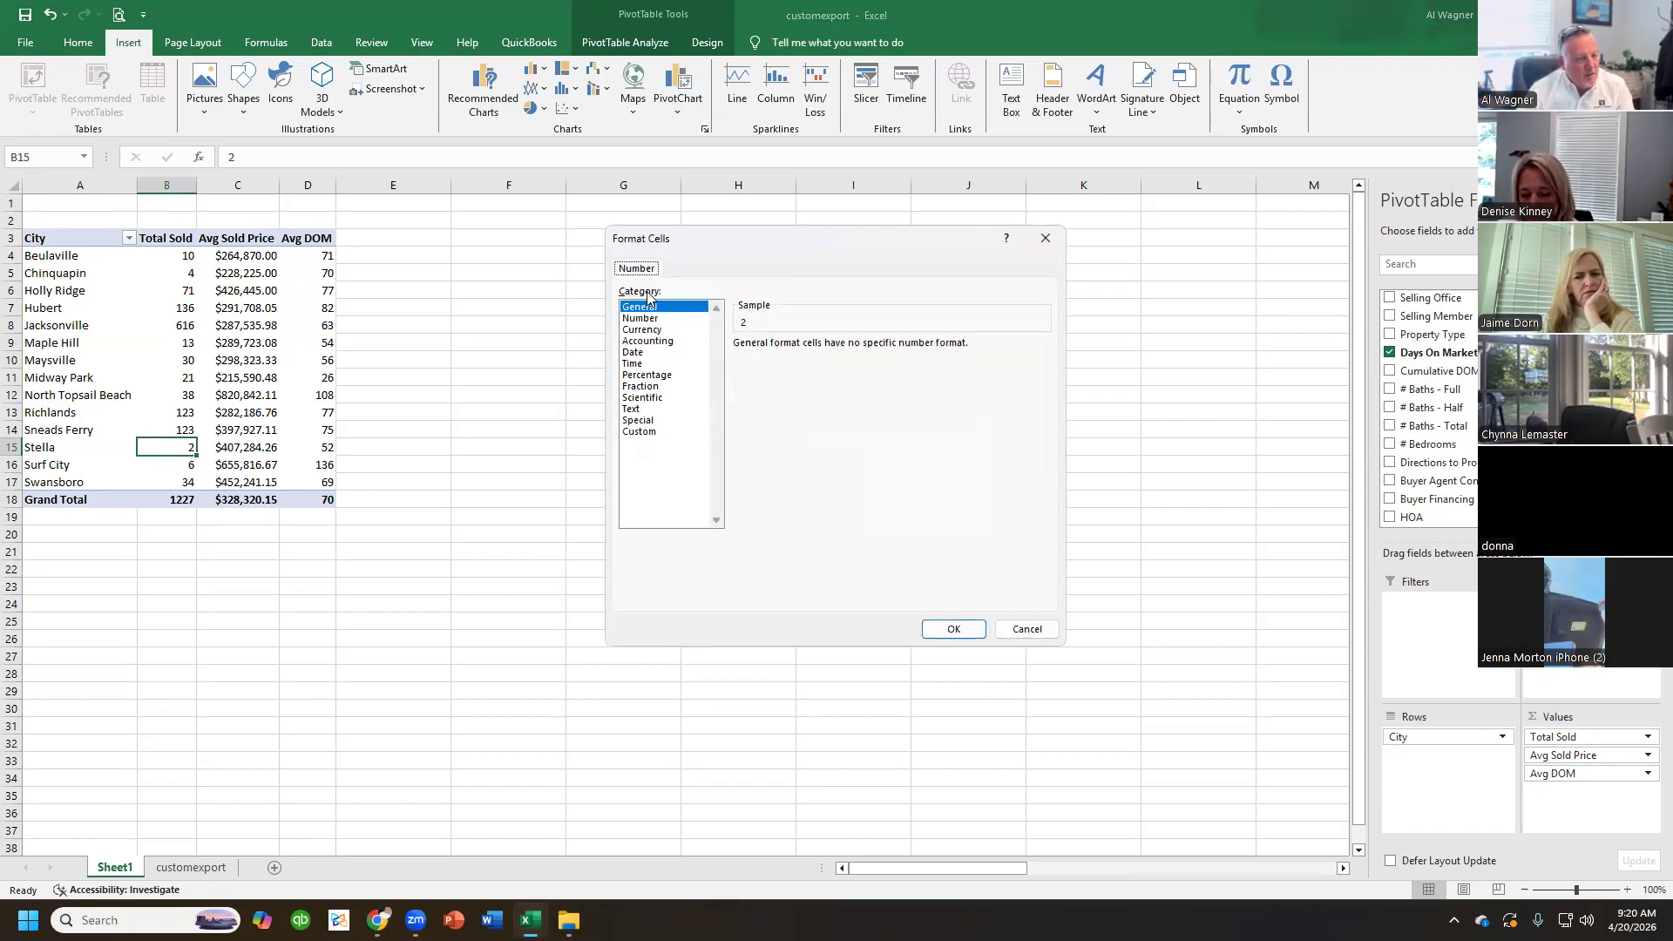
pyautogui.click(641, 318)
pyautogui.click(839, 363)
pyautogui.click(851, 349)
pyautogui.click(851, 349)
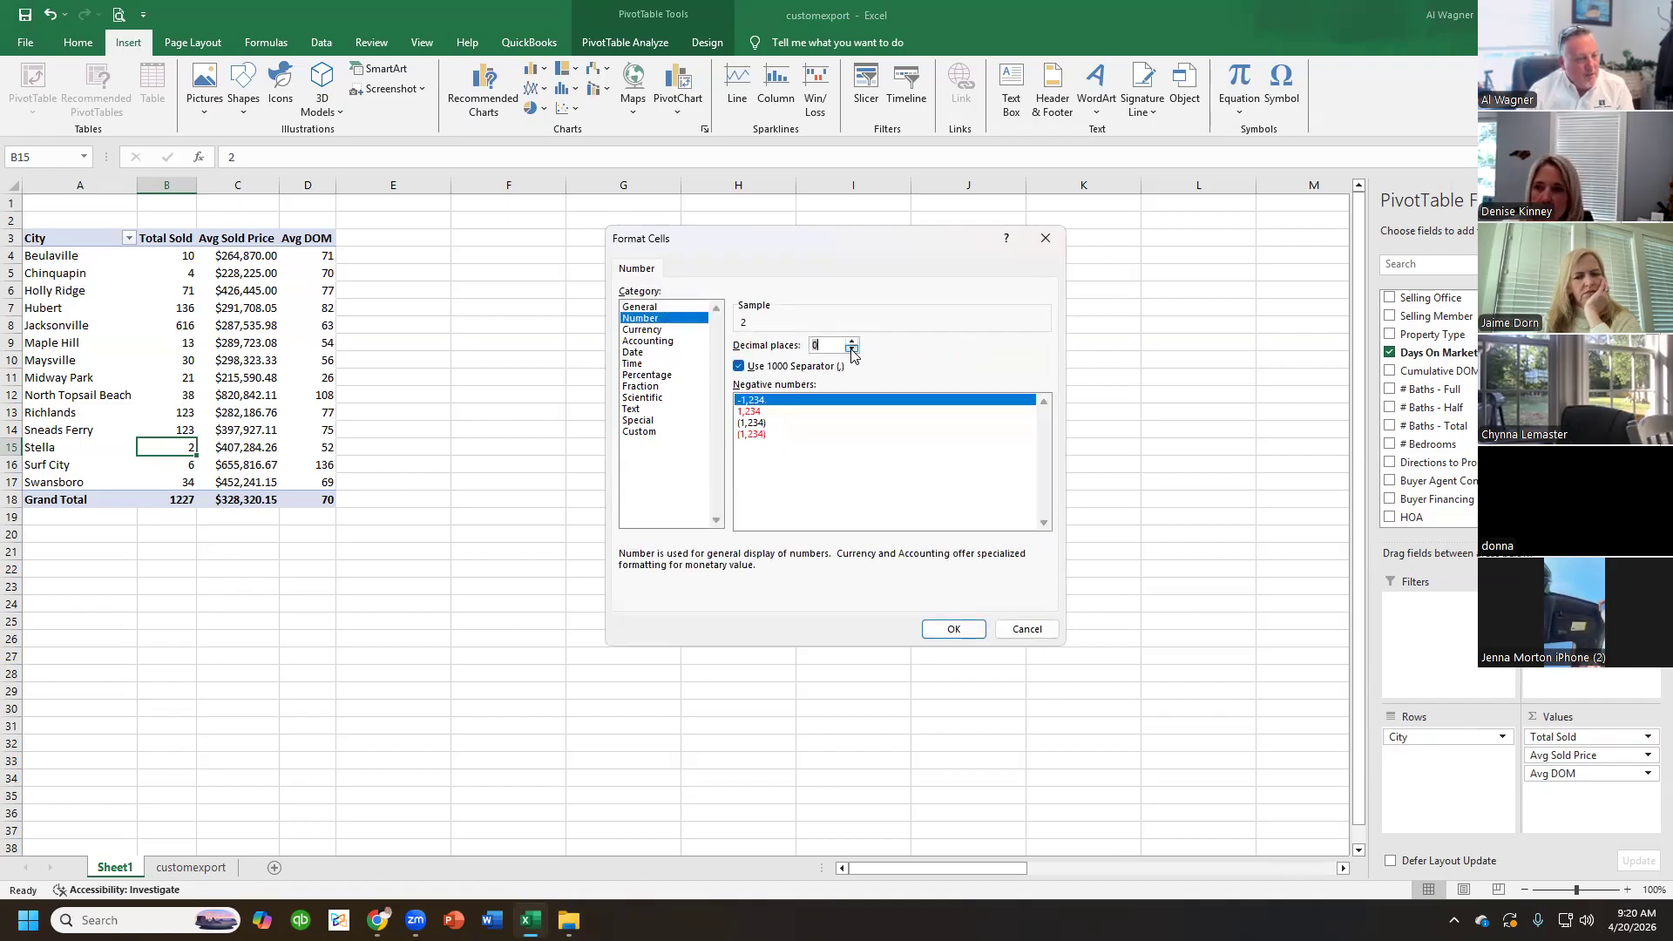
pyautogui.click(952, 629)
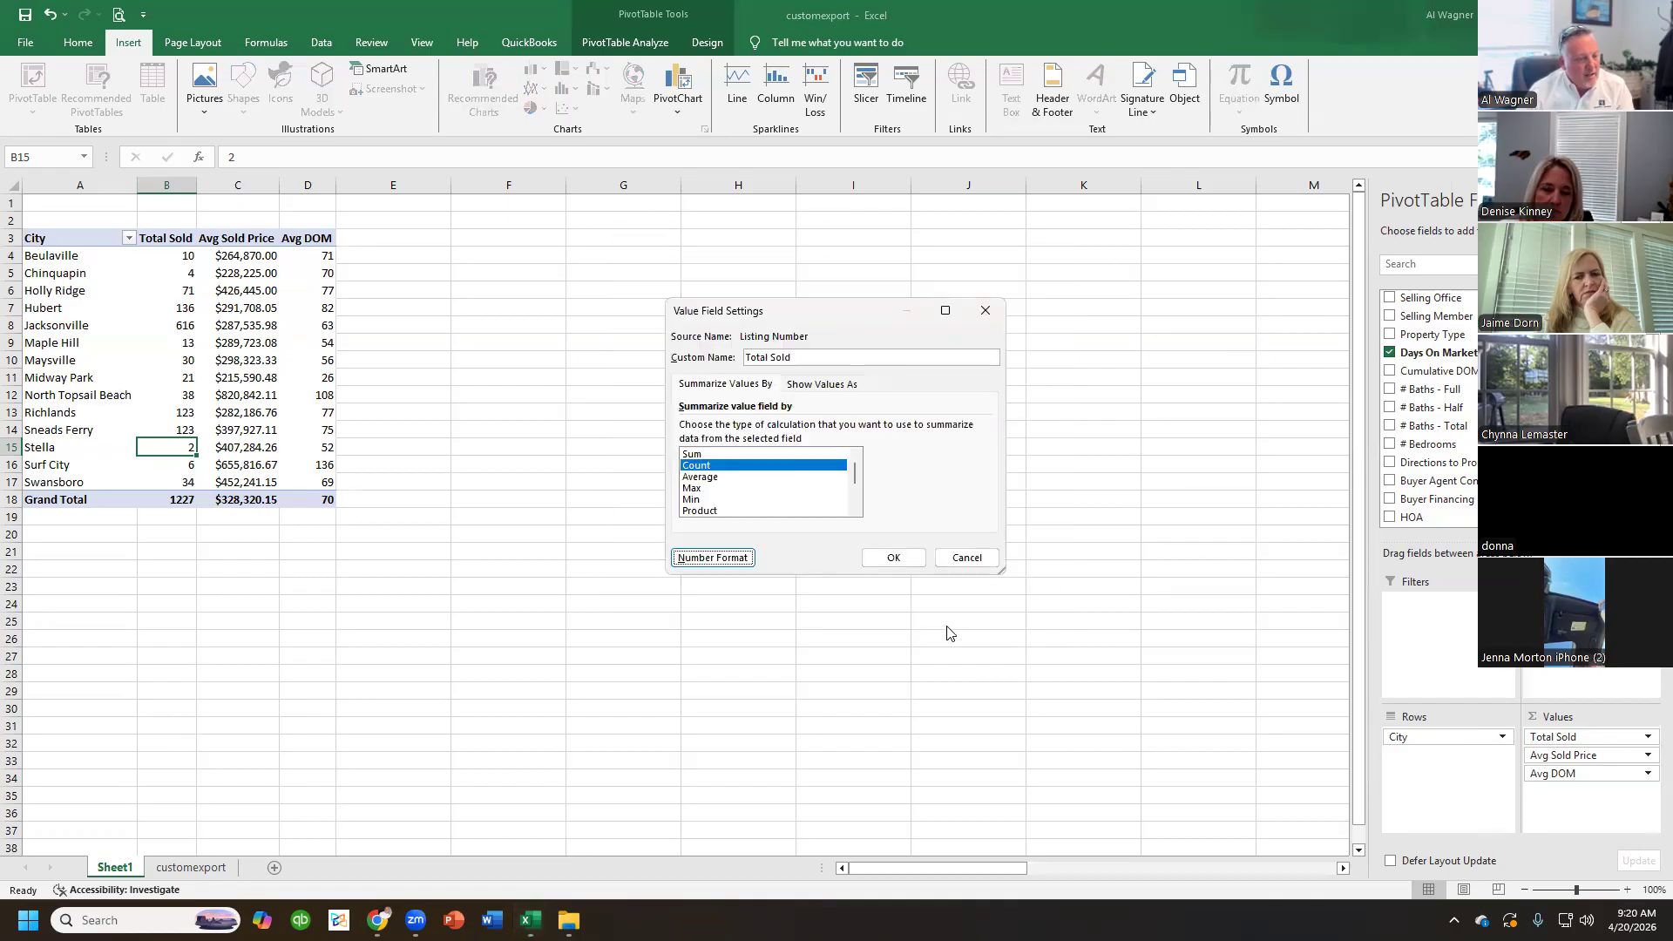
pyautogui.click(894, 560)
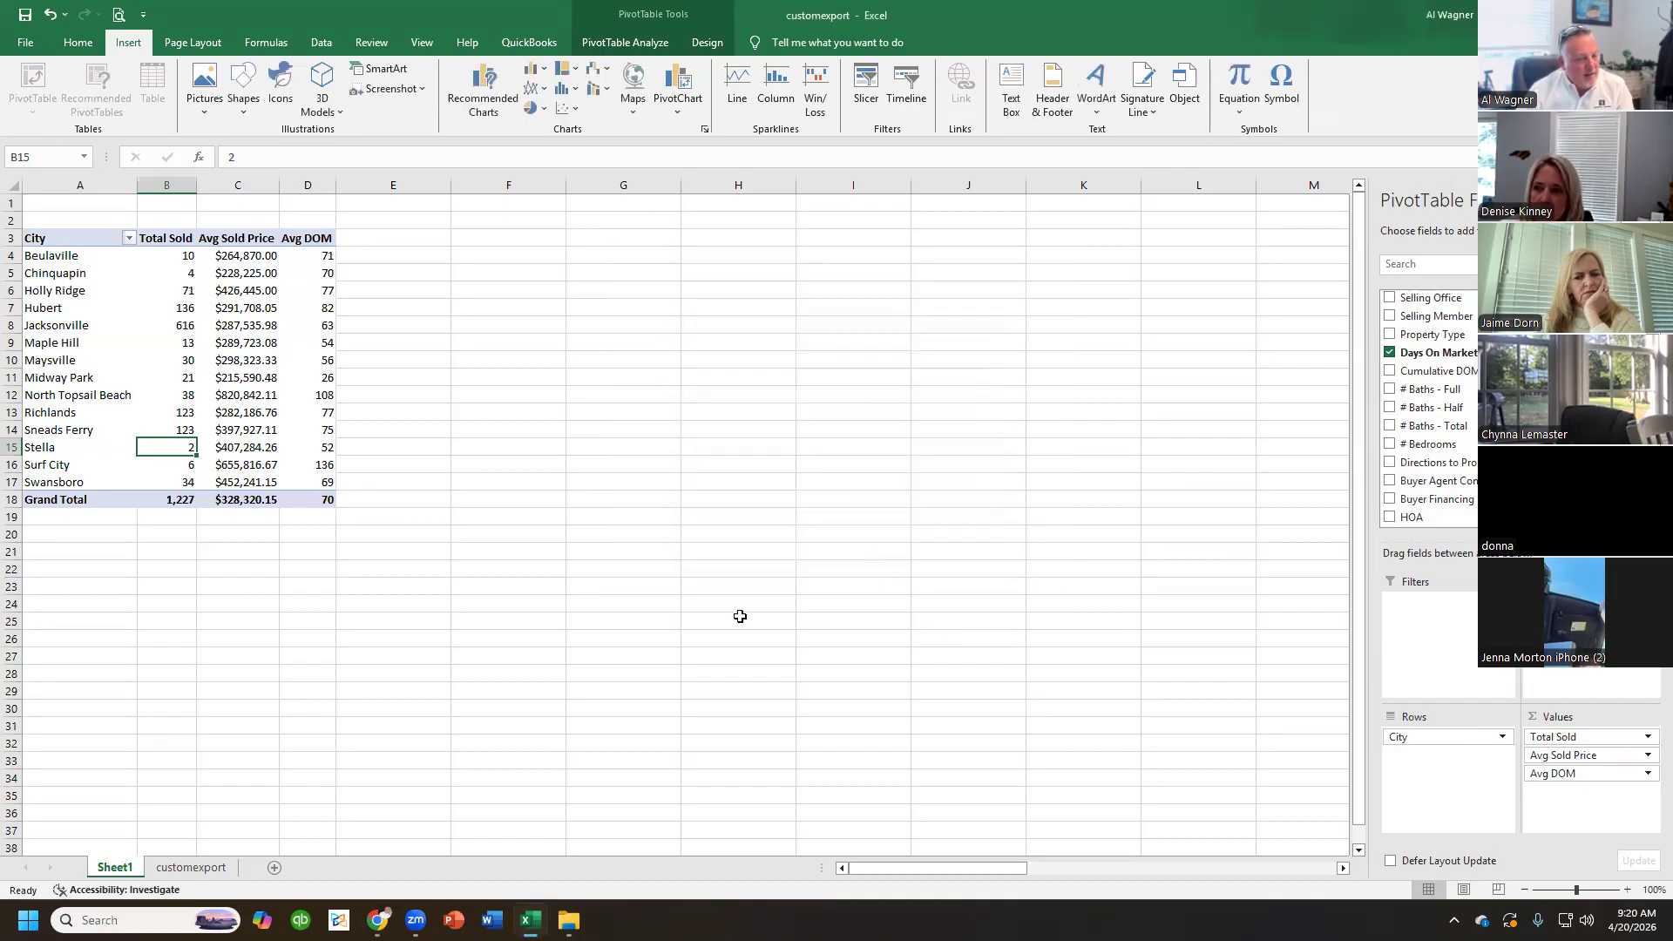
# - Examine the grand totals for total sold and average days on market, and the average sold price for North Topsail Beach
pyautogui.click(167, 502)
pyautogui.click(418, 649)
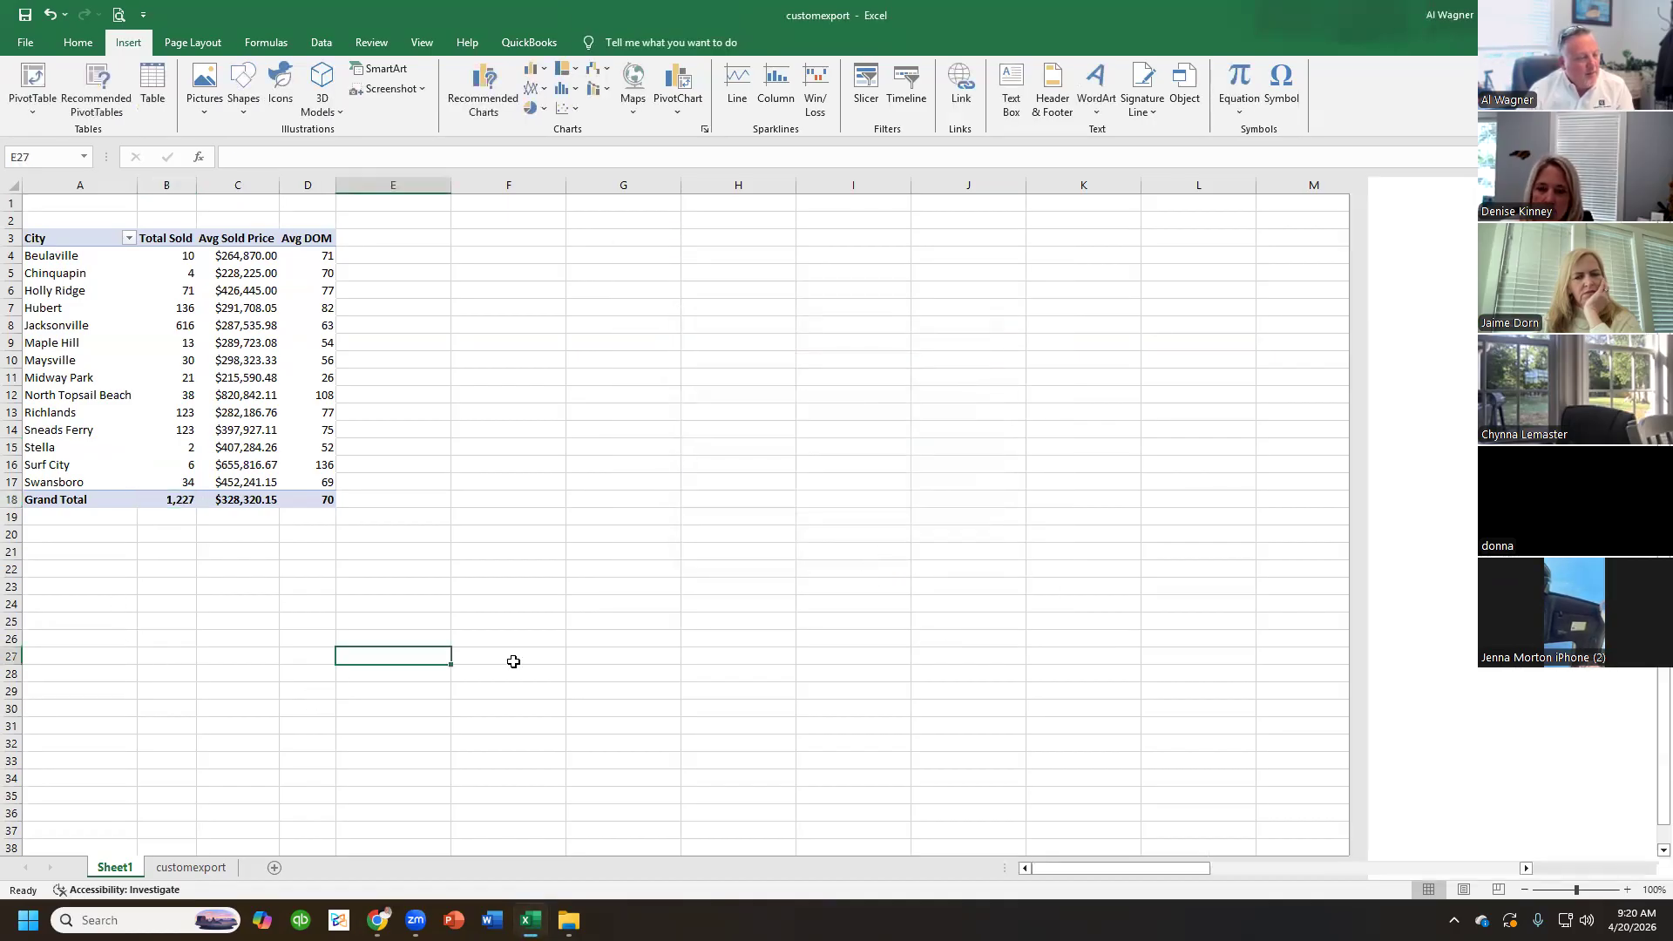
pyautogui.click(158, 502)
pyautogui.click(324, 499)
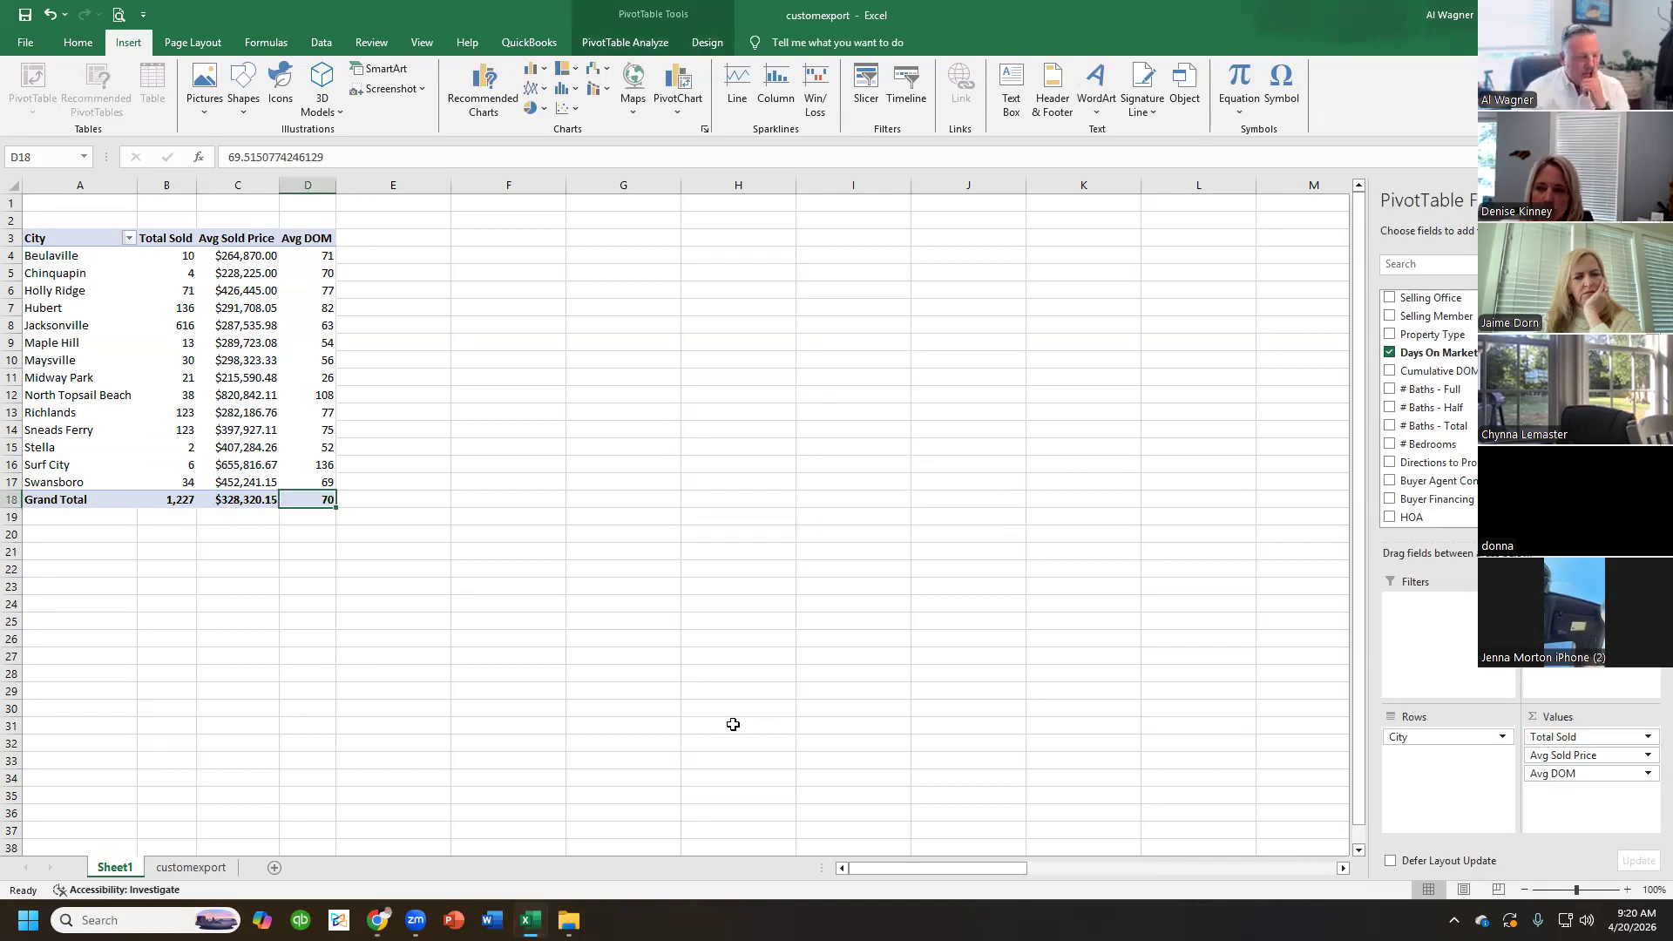
pyautogui.click(296, 429)
pyautogui.click(214, 393)
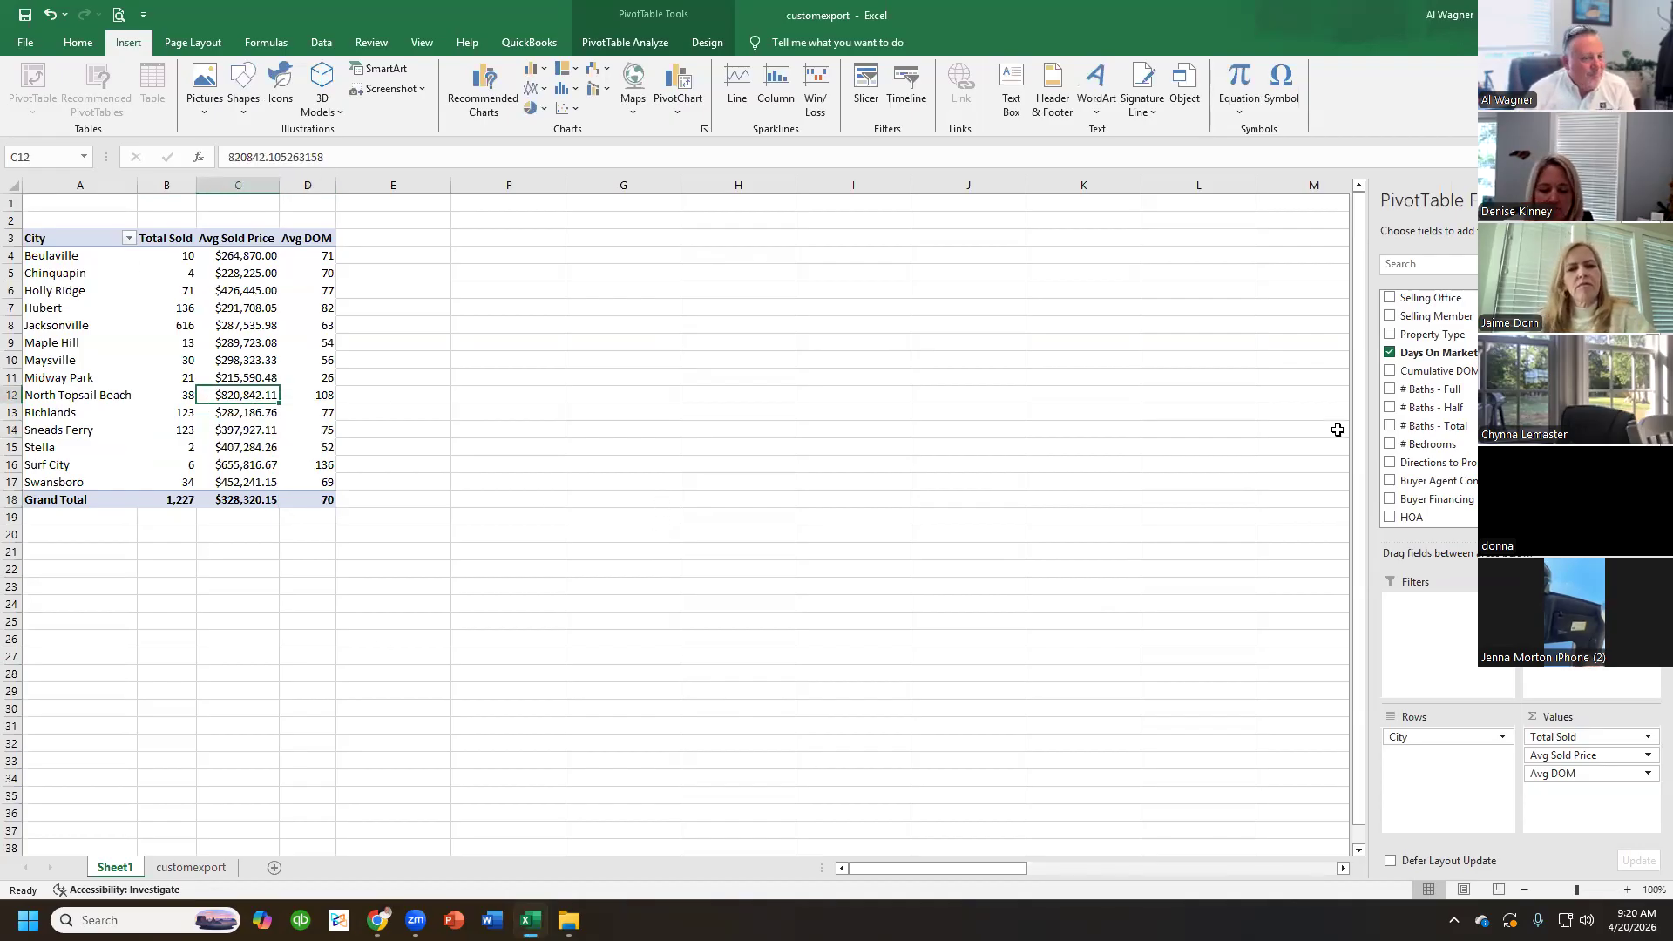
# - Add the Closing: Seller Concession Amount field to the PivotTable values
pyautogui.scroll(-6, 1429, 410)
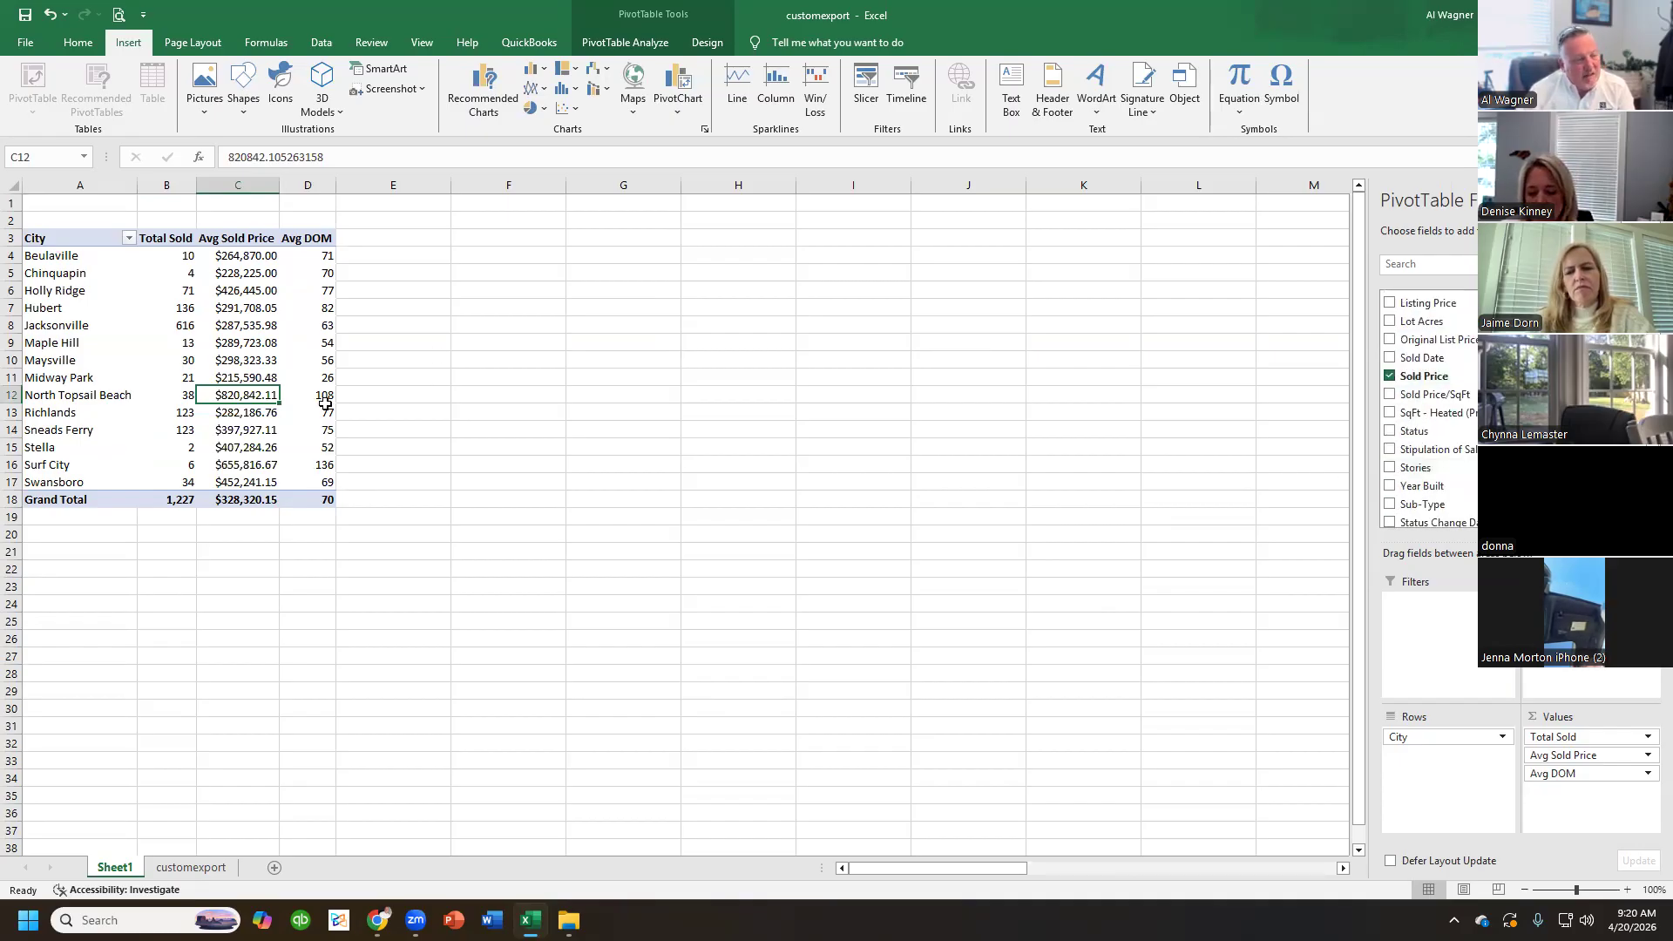
pyautogui.scroll(-2, 1473, 453)
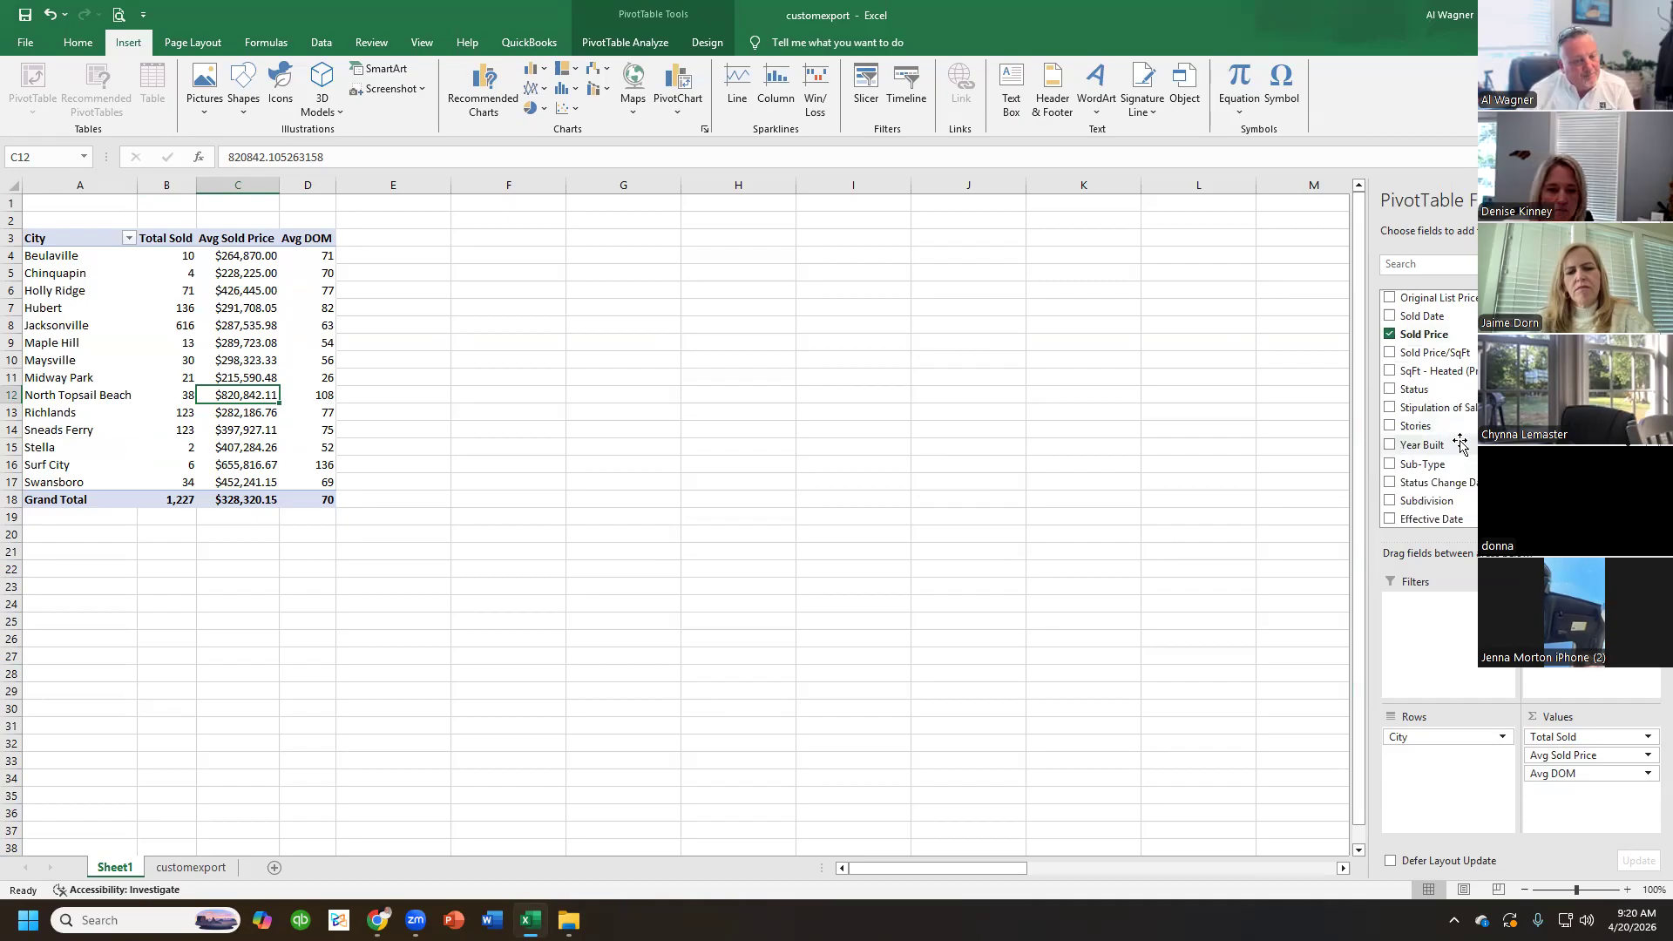
pyautogui.scroll(-3, 1472, 392)
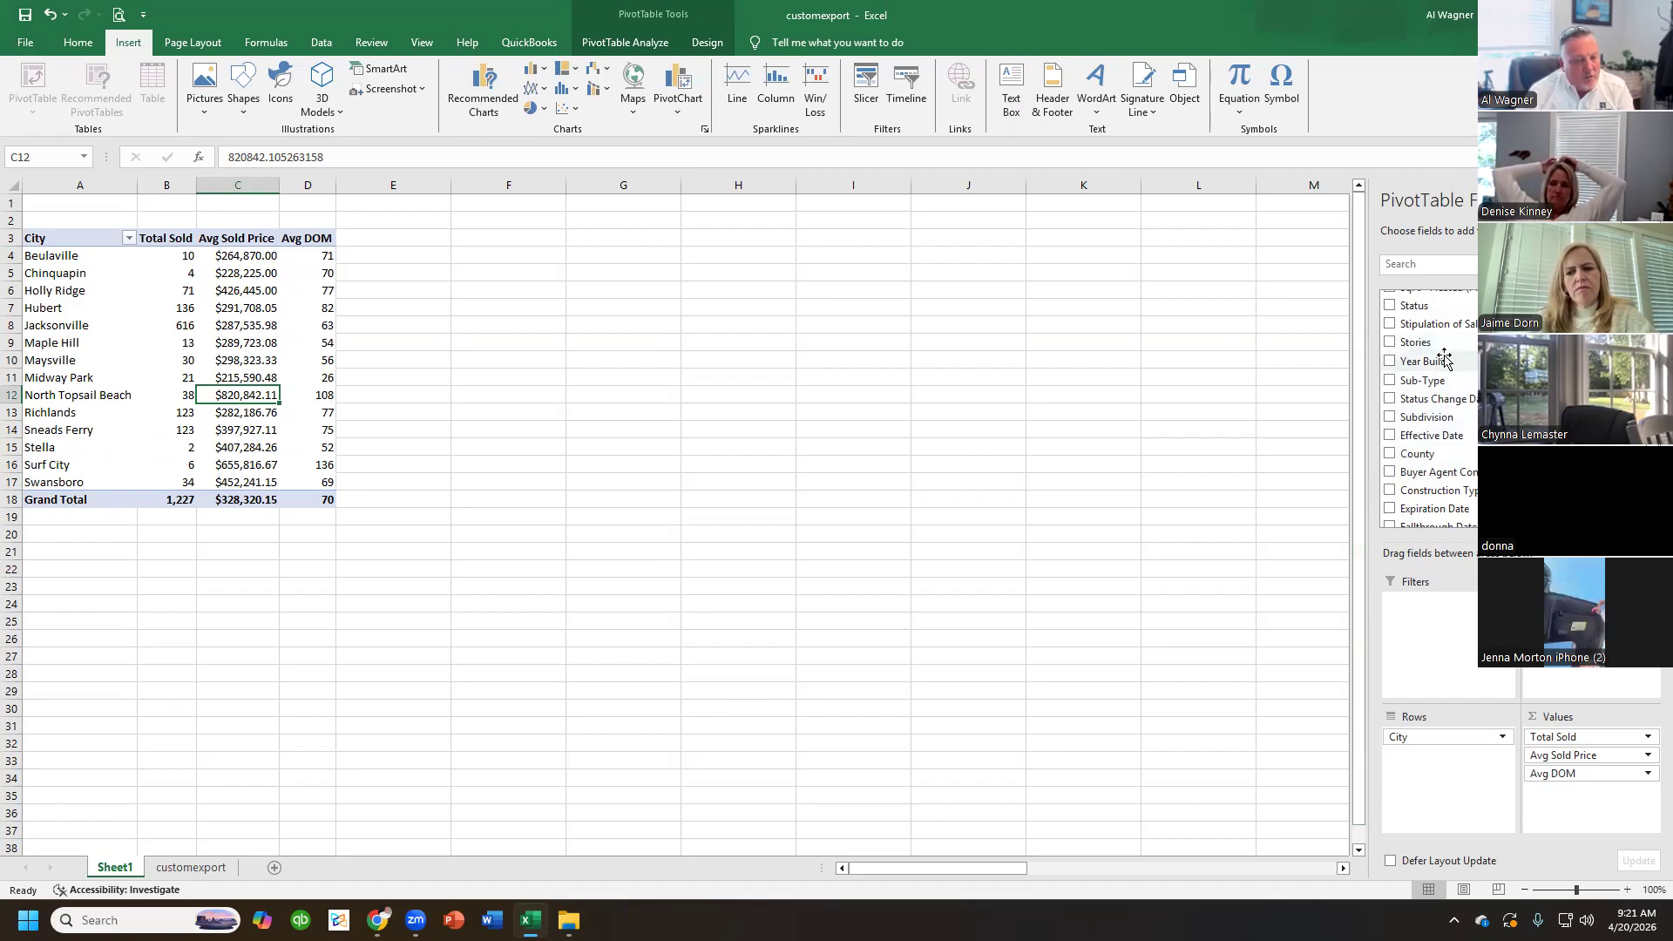
pyautogui.scroll(-3, 1446, 358)
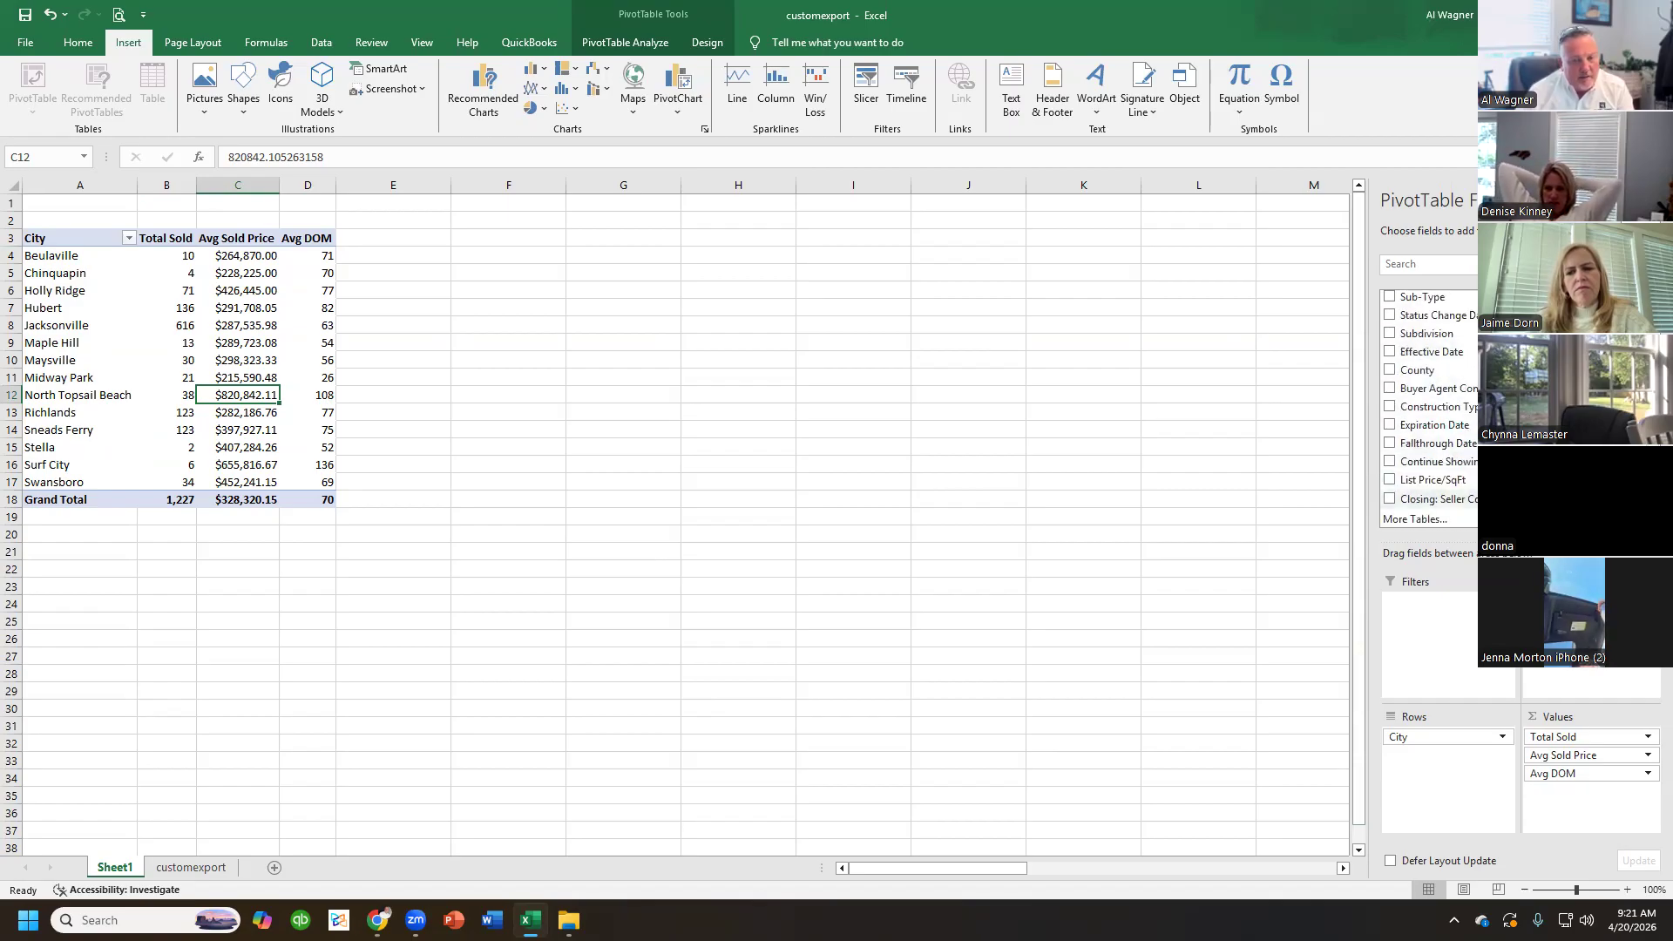
pyautogui.click(1390, 498)
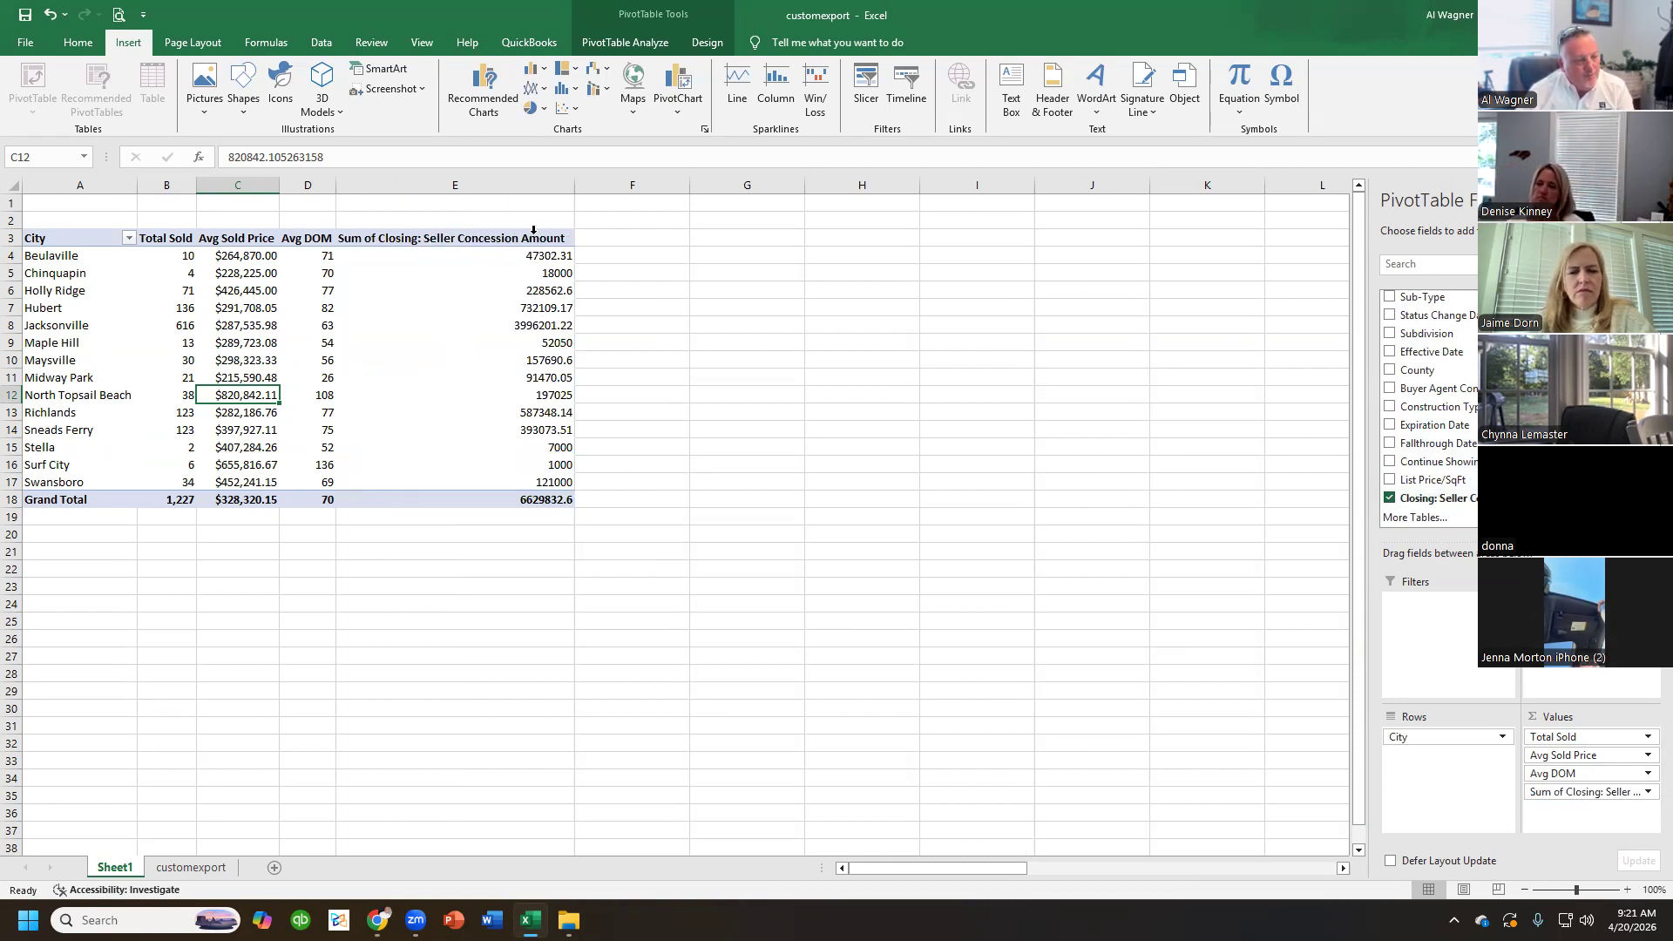
# - Summarize the seller concession values by Average and format them as Currency with two decimal places and the $ symbol
pyautogui.click(1648, 793)
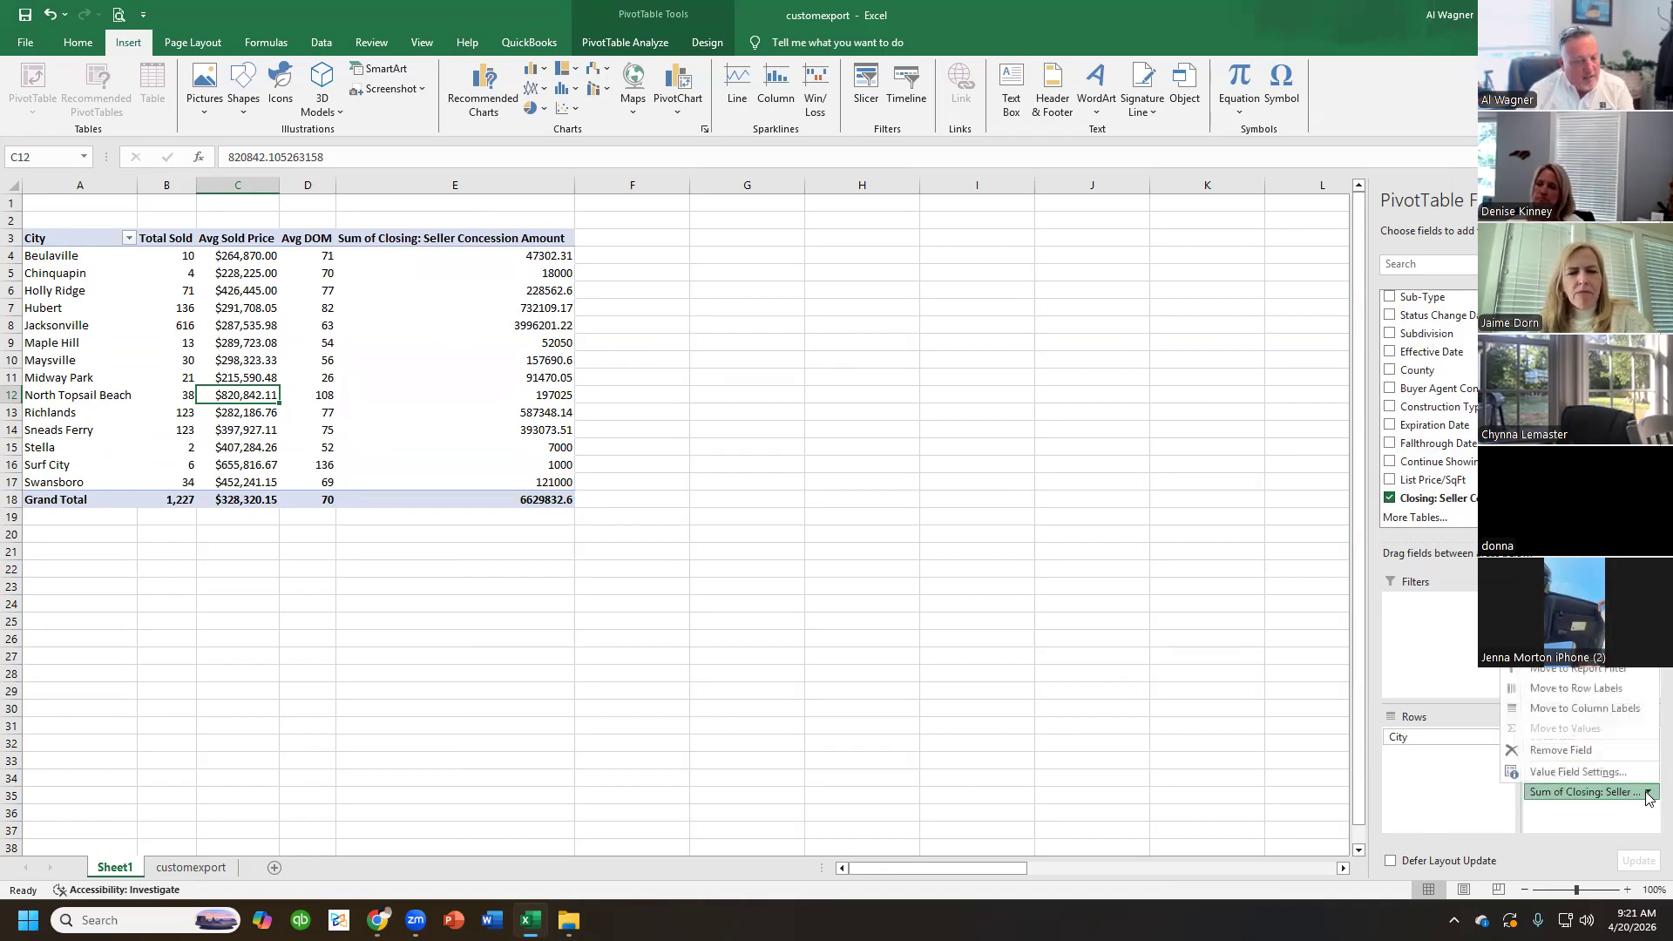
pyautogui.click(1578, 772)
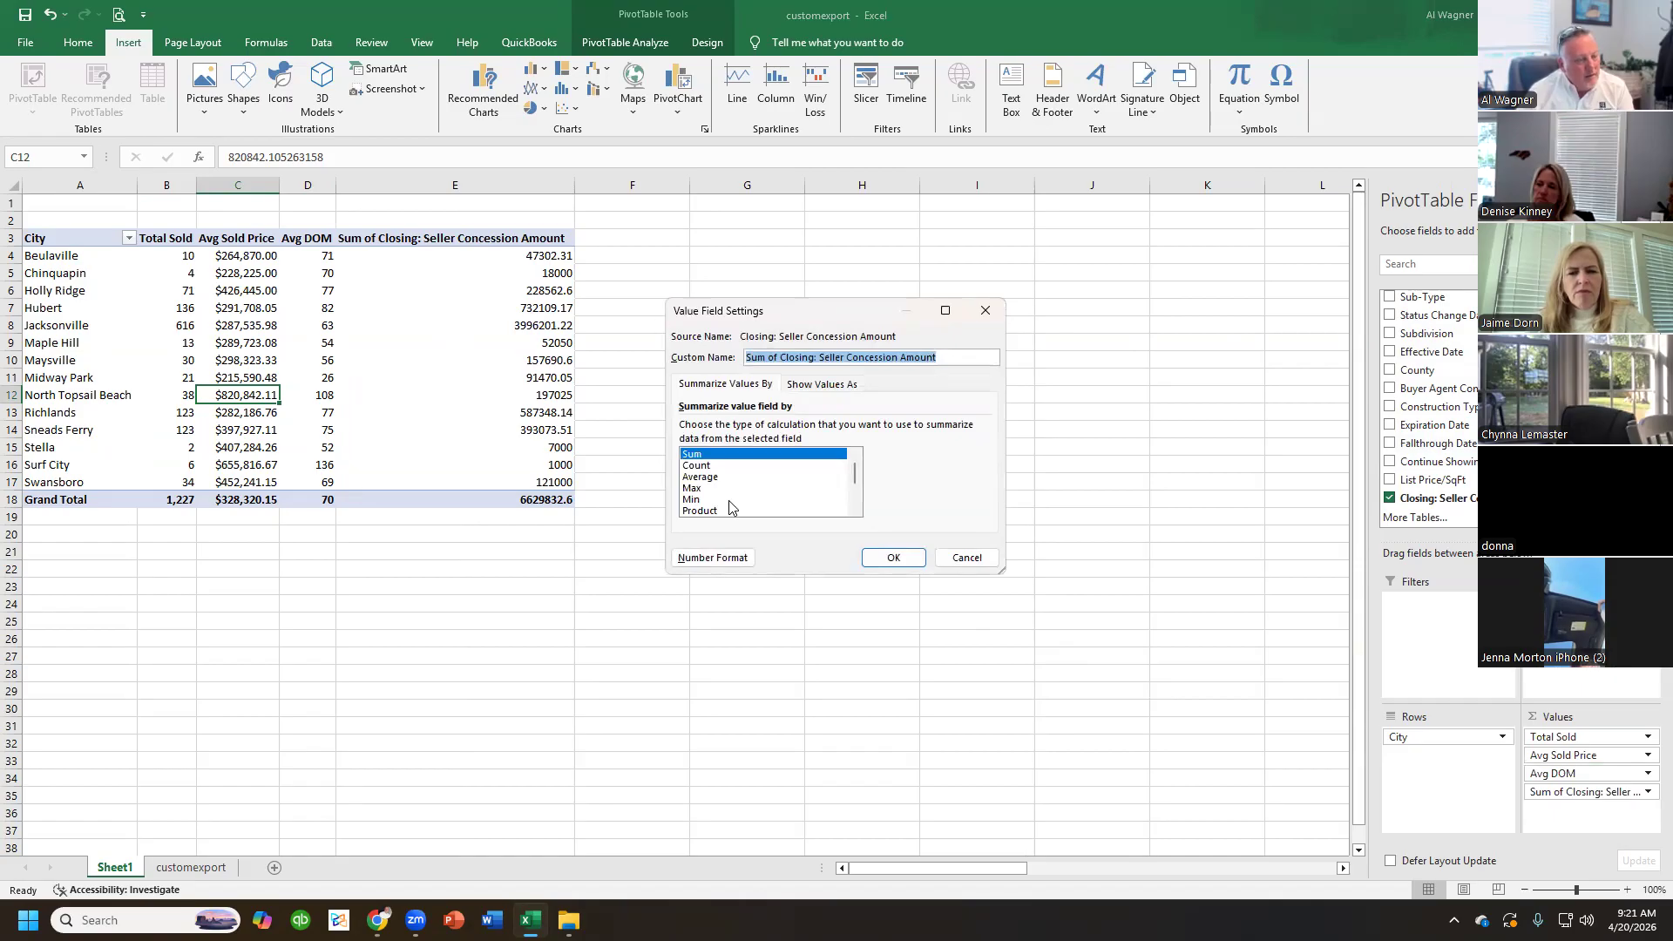
pyautogui.click(702, 478)
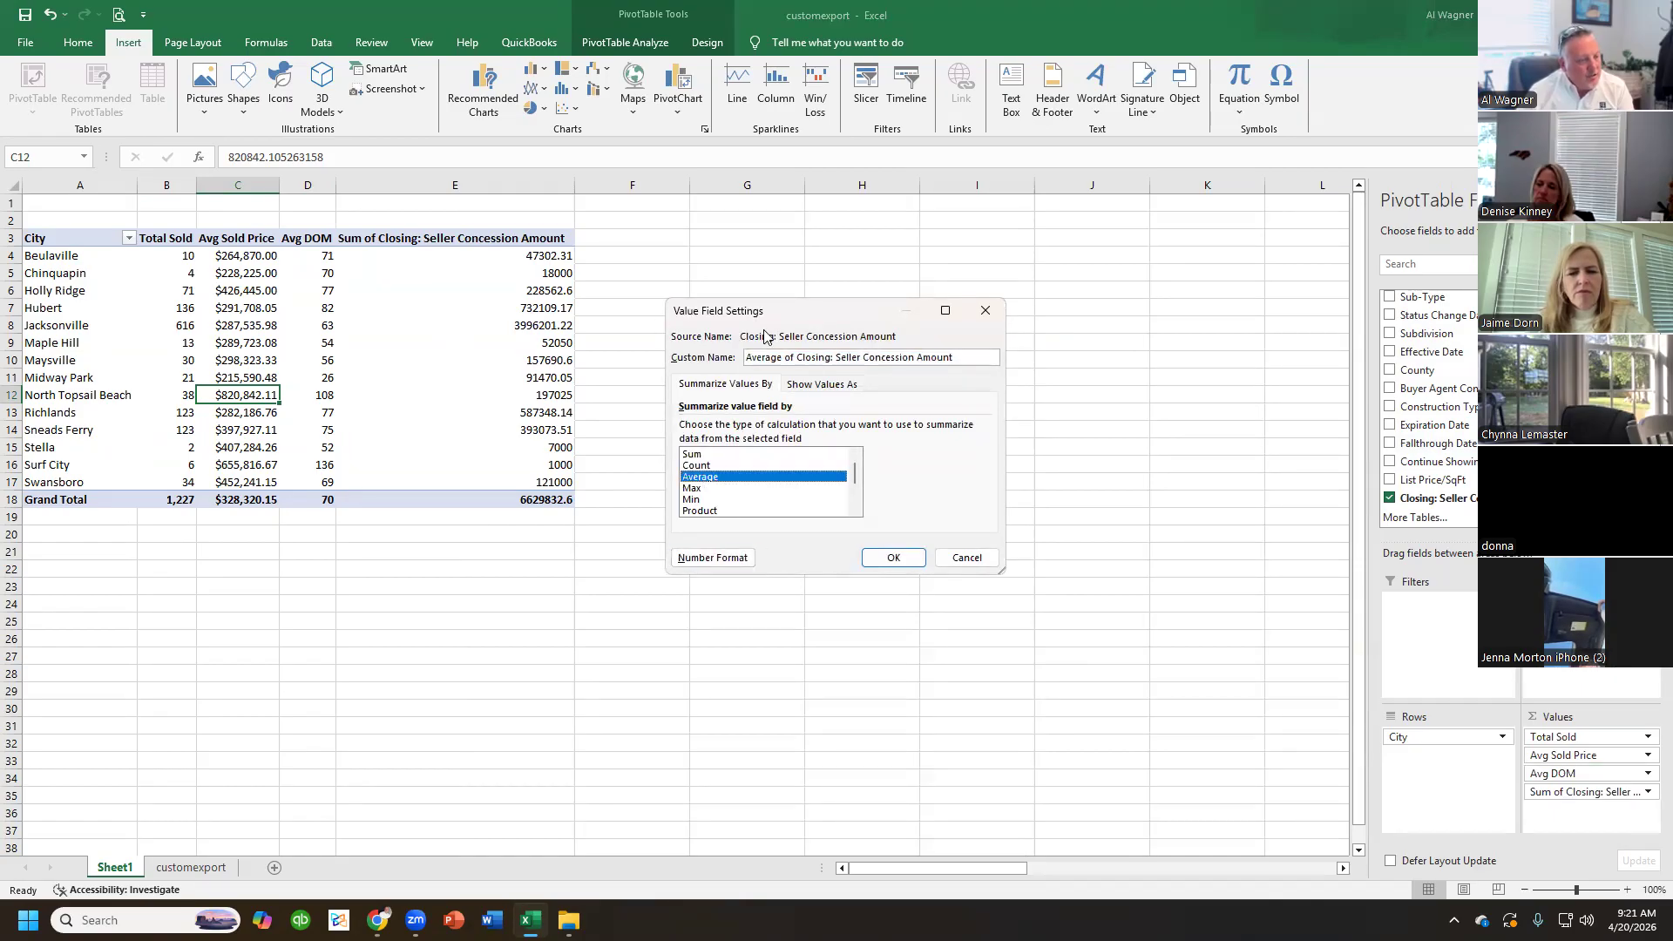
pyautogui.click(715, 558)
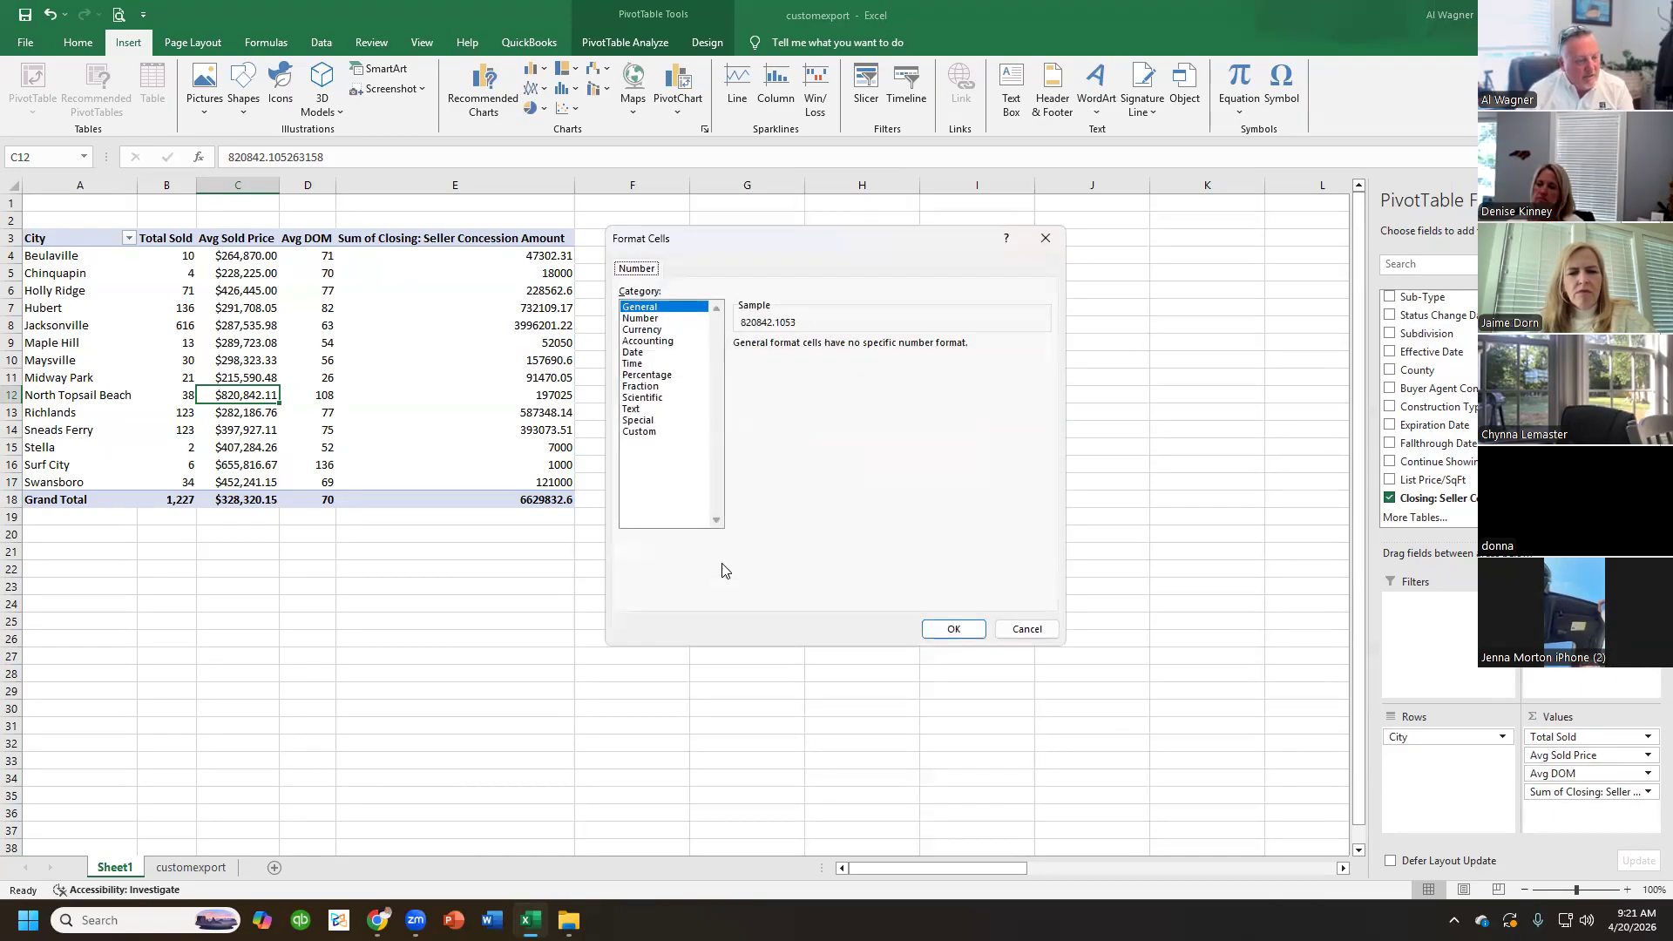
pyautogui.click(659, 330)
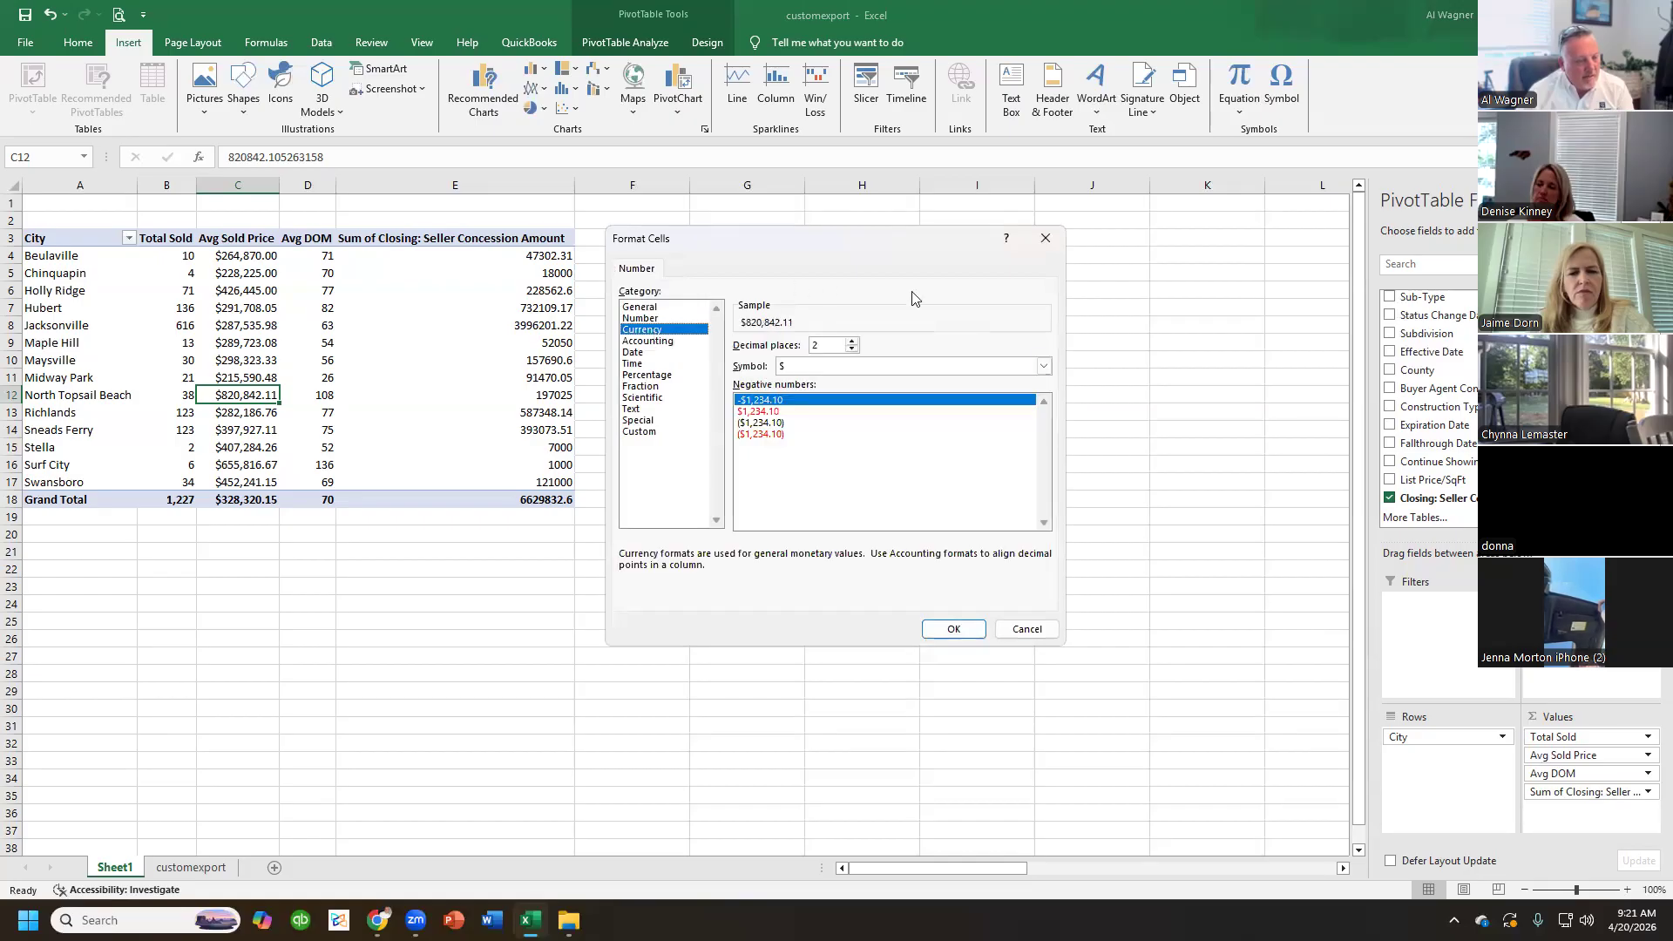
pyautogui.click(953, 629)
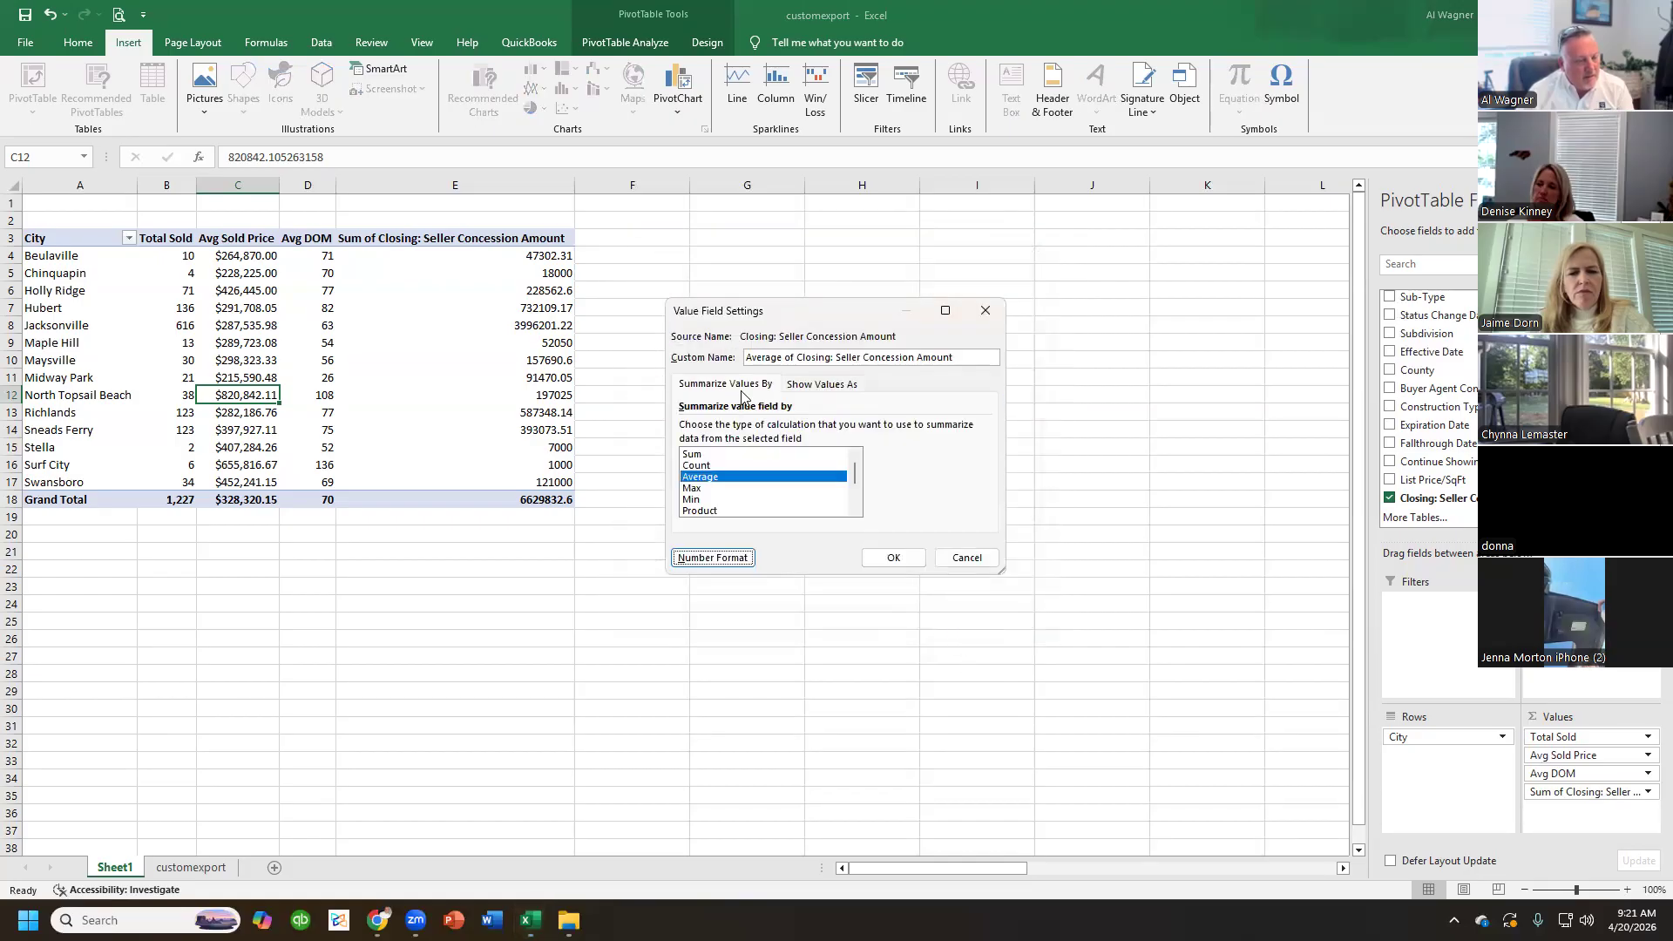
# - Give the seller concession field the custom name Avg Closing Costs and apply the field settings
pyautogui.tripleClick(811, 362)
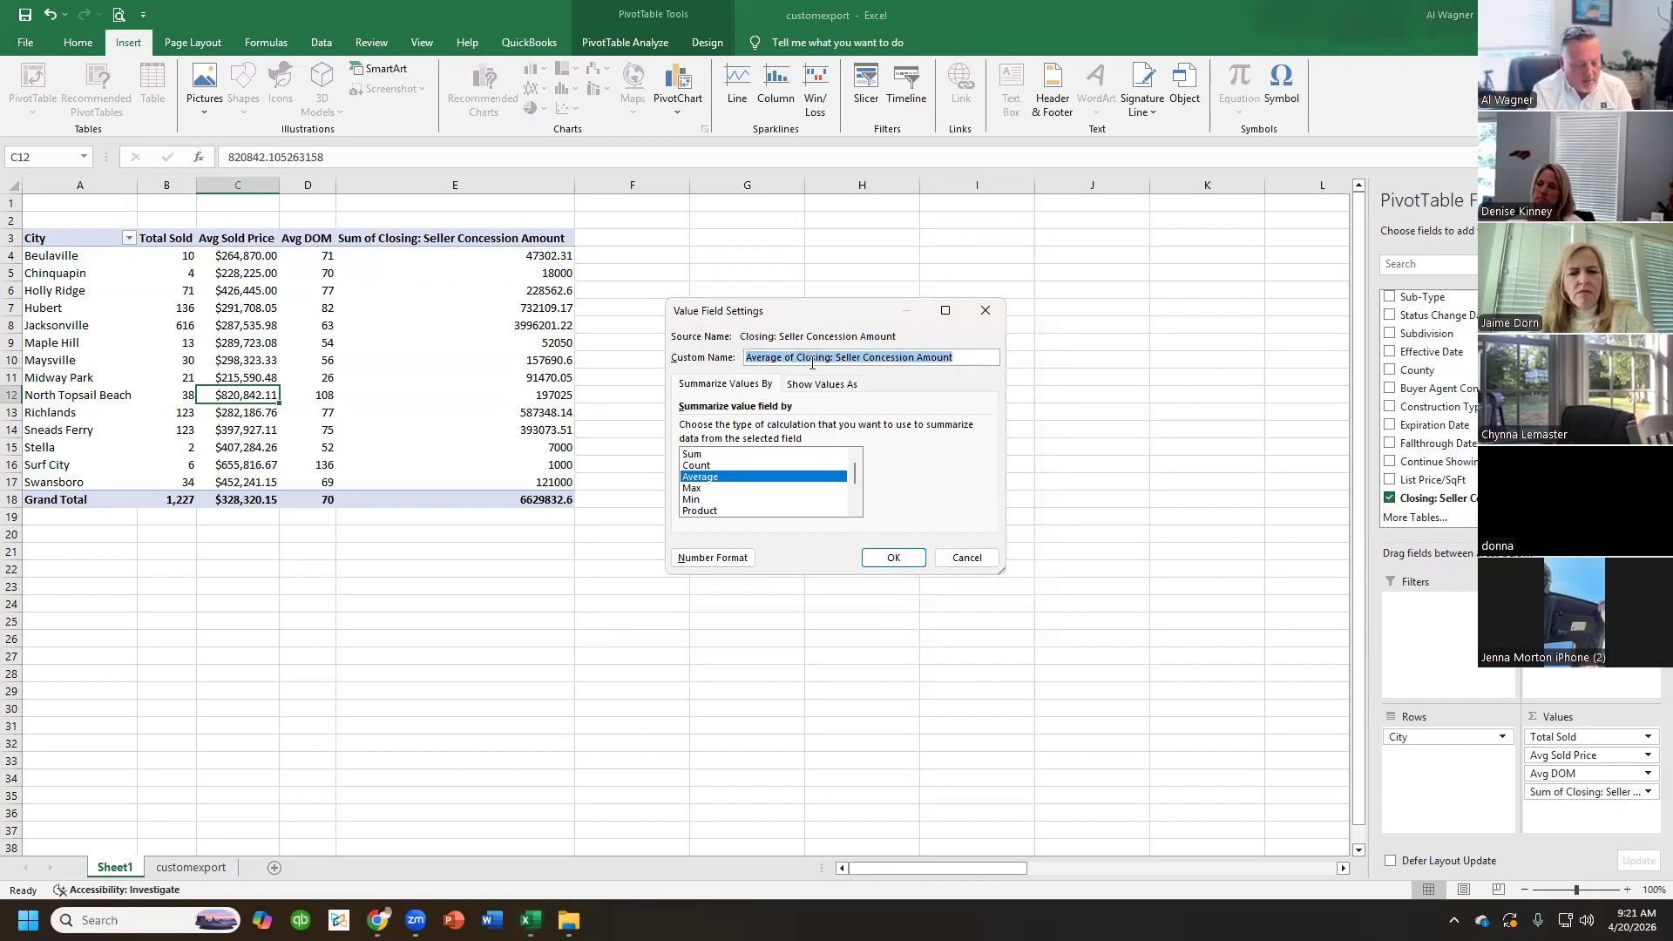
pyautogui.write('Avg Closing C')
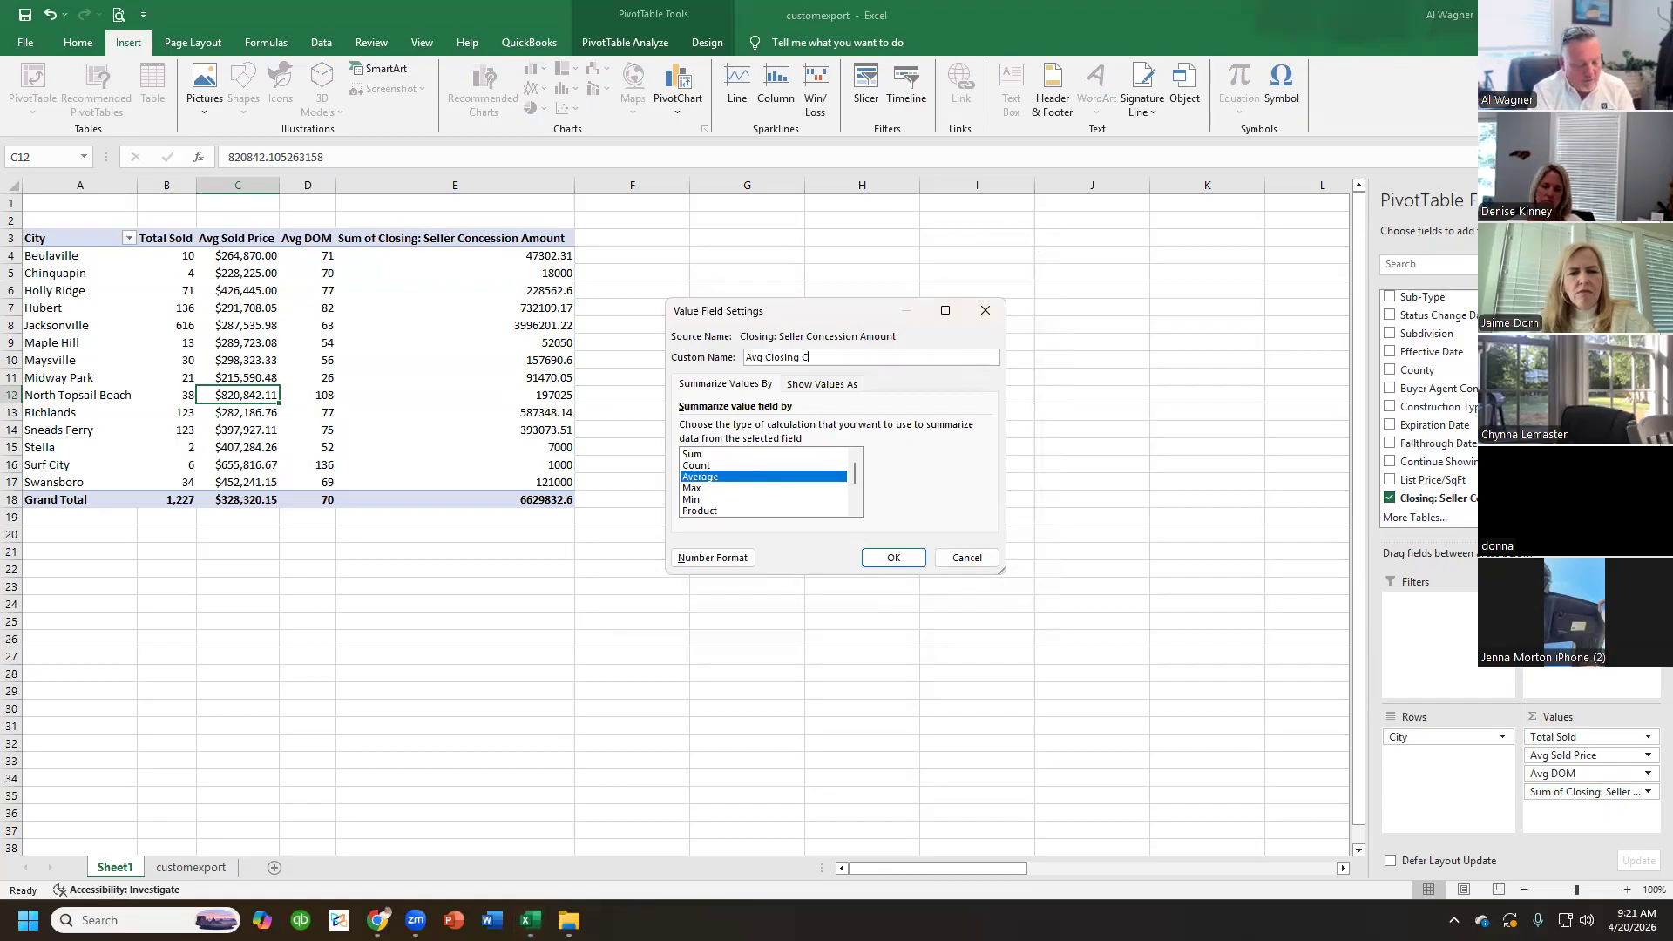
pyautogui.write('osts')
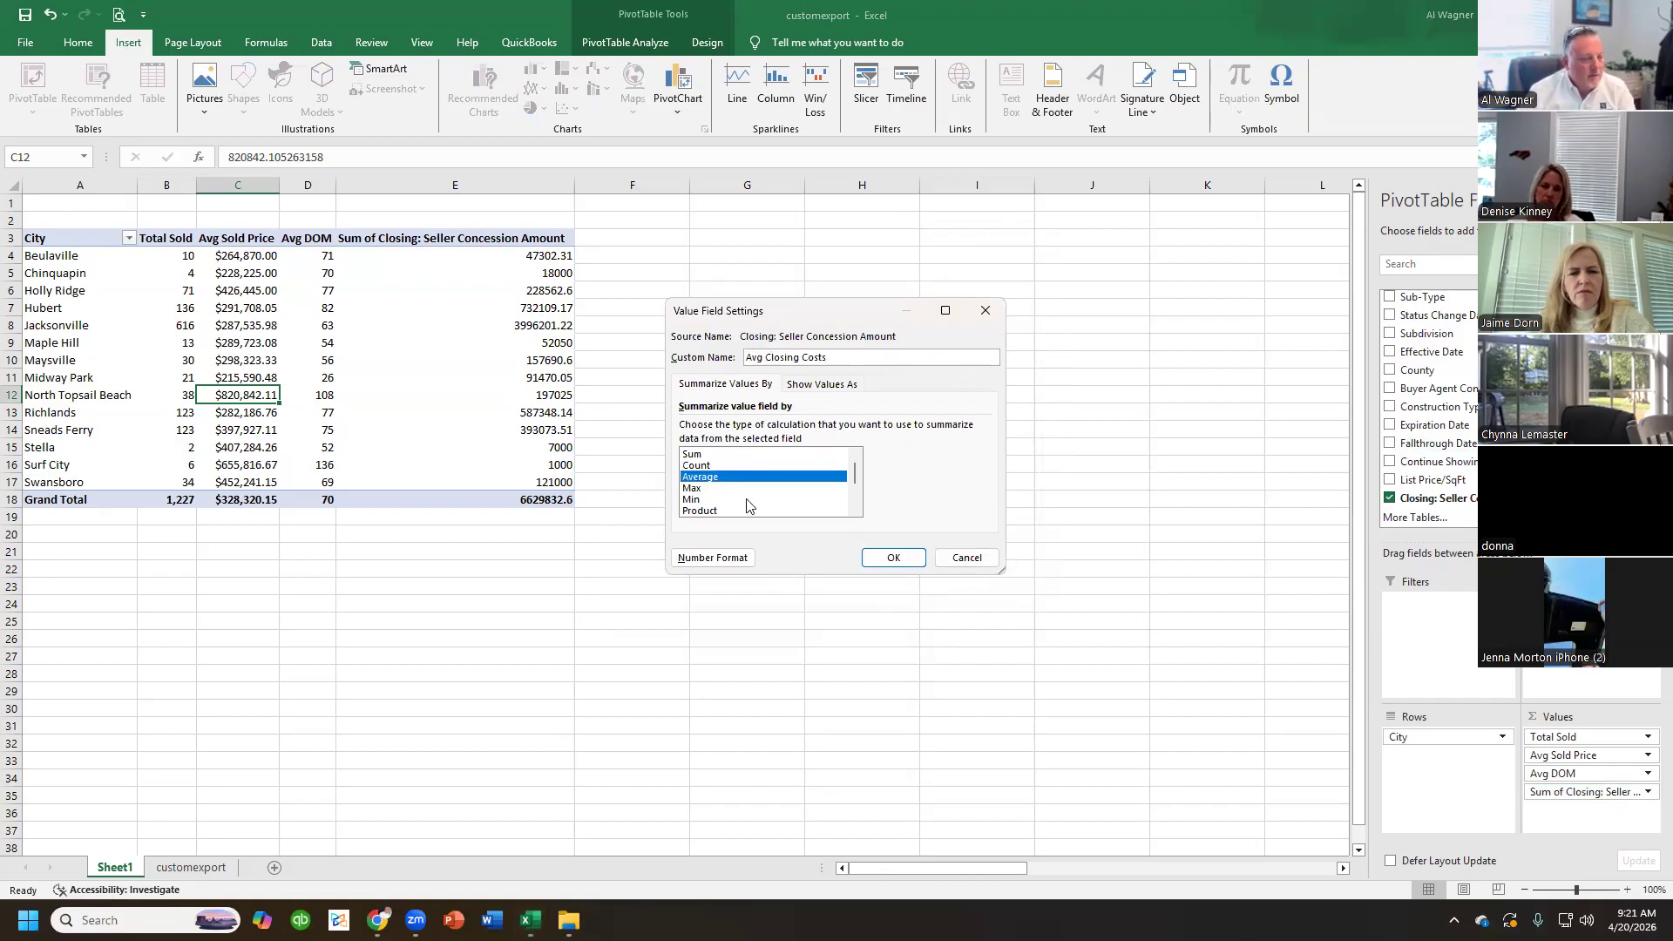
pyautogui.click(891, 557)
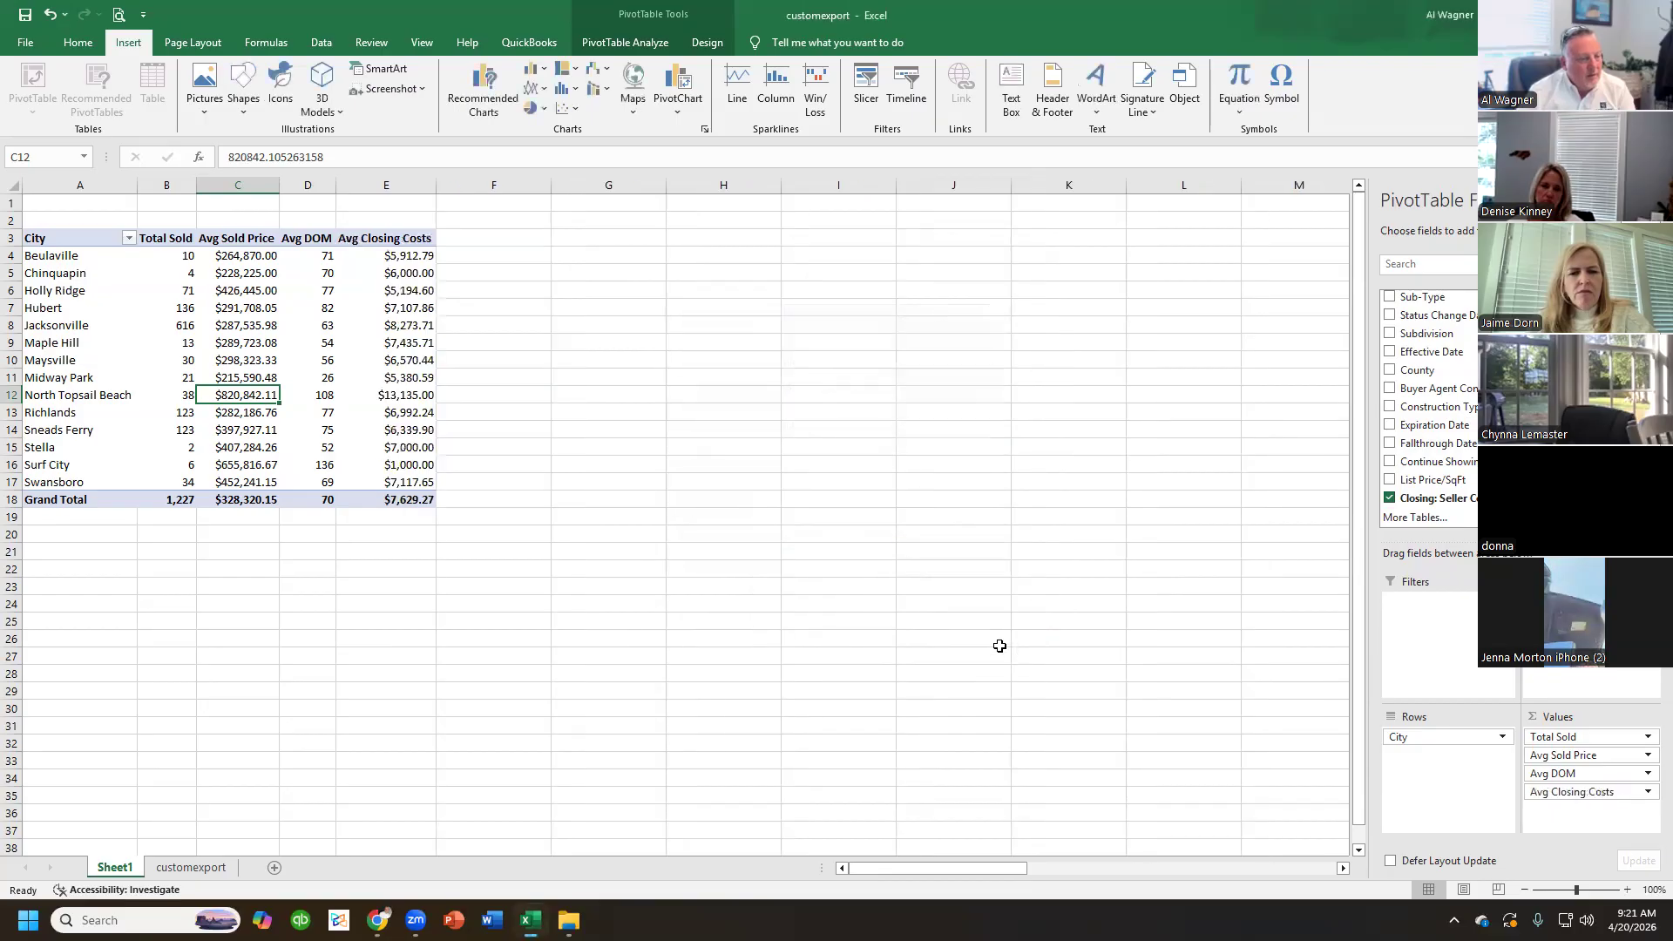
# - Examine the average closing costs per city, comparing Jacksonville, North Topsail Beach and Maple Hill
pyautogui.click(405, 324)
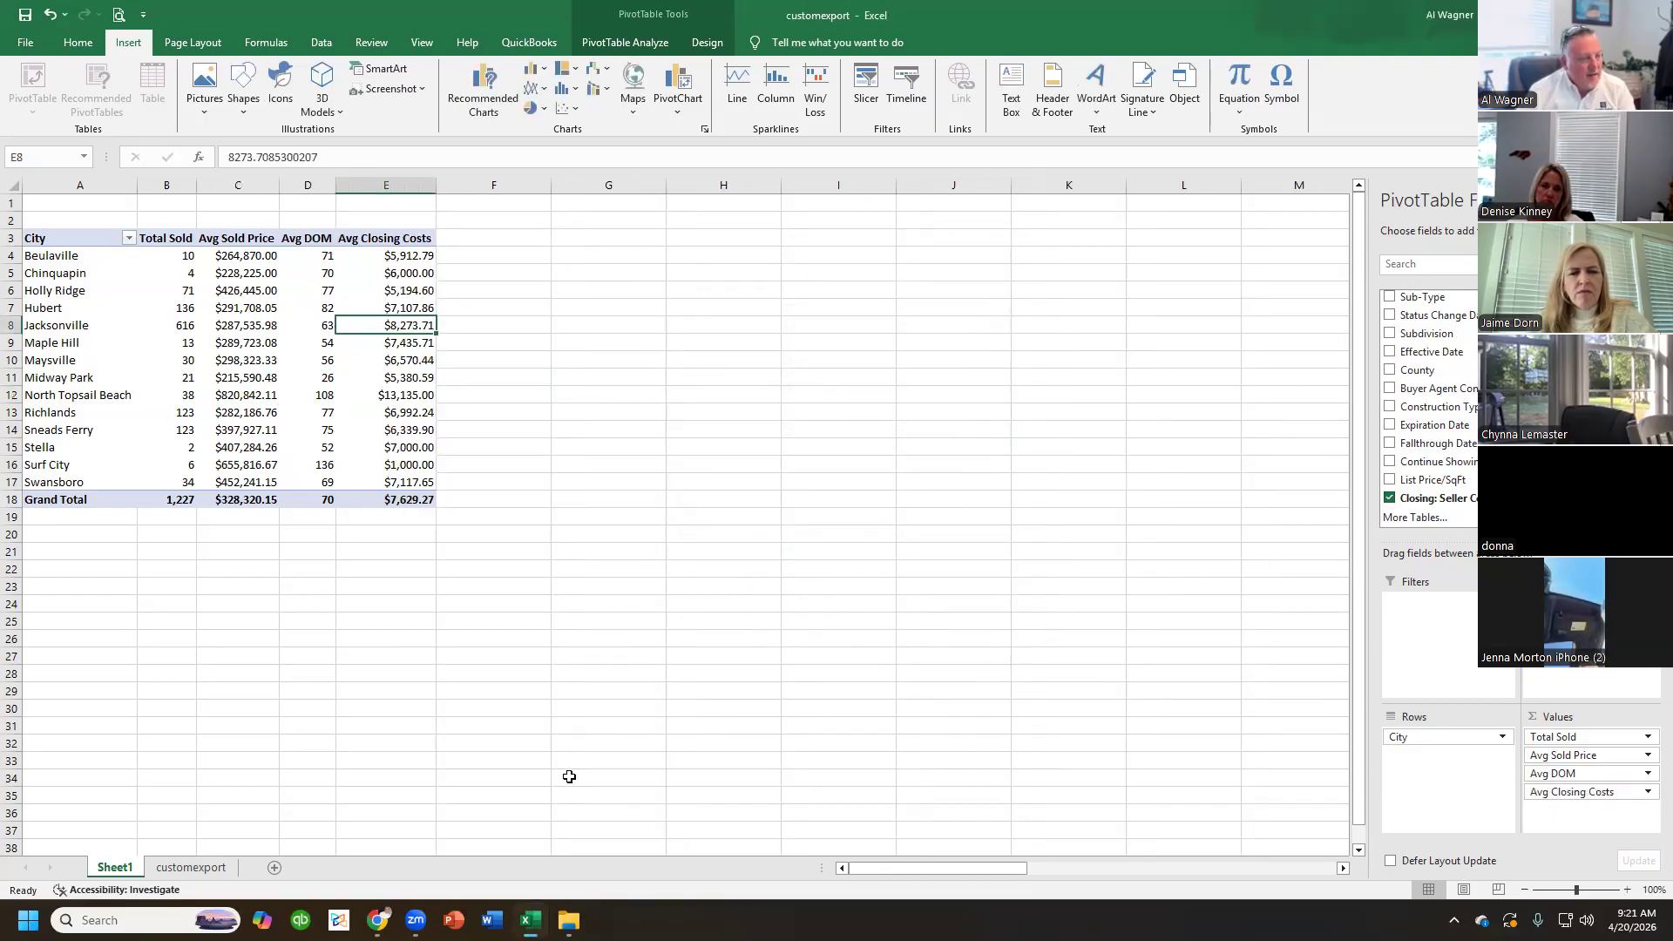
pyautogui.click(91, 395)
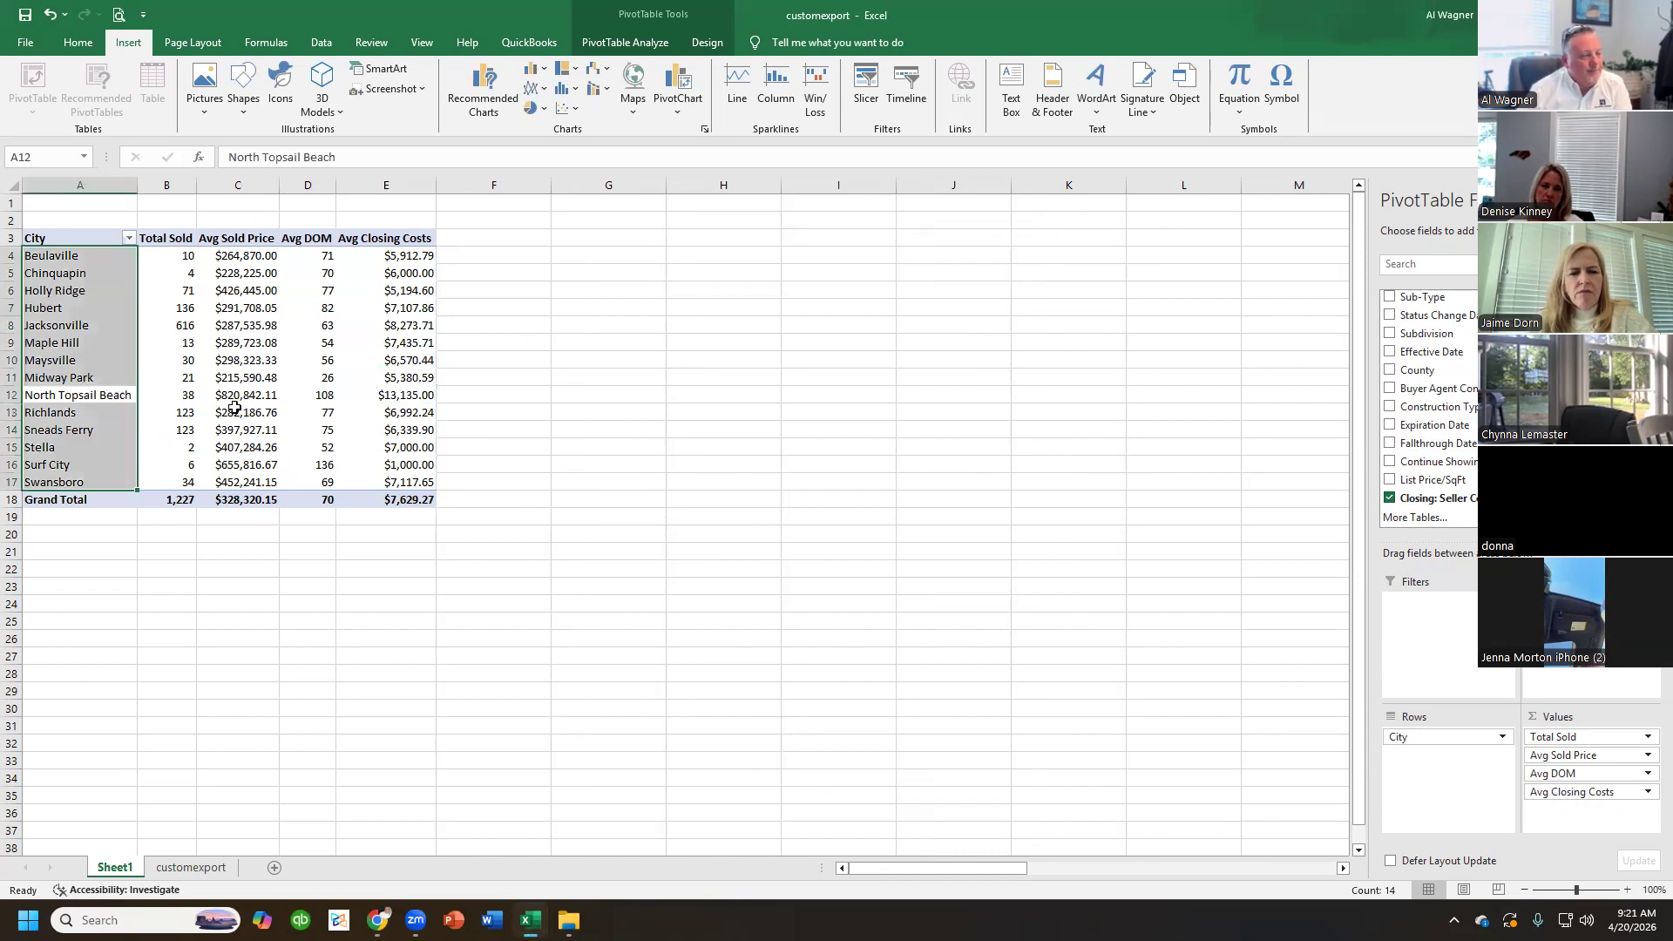
pyautogui.click(380, 394)
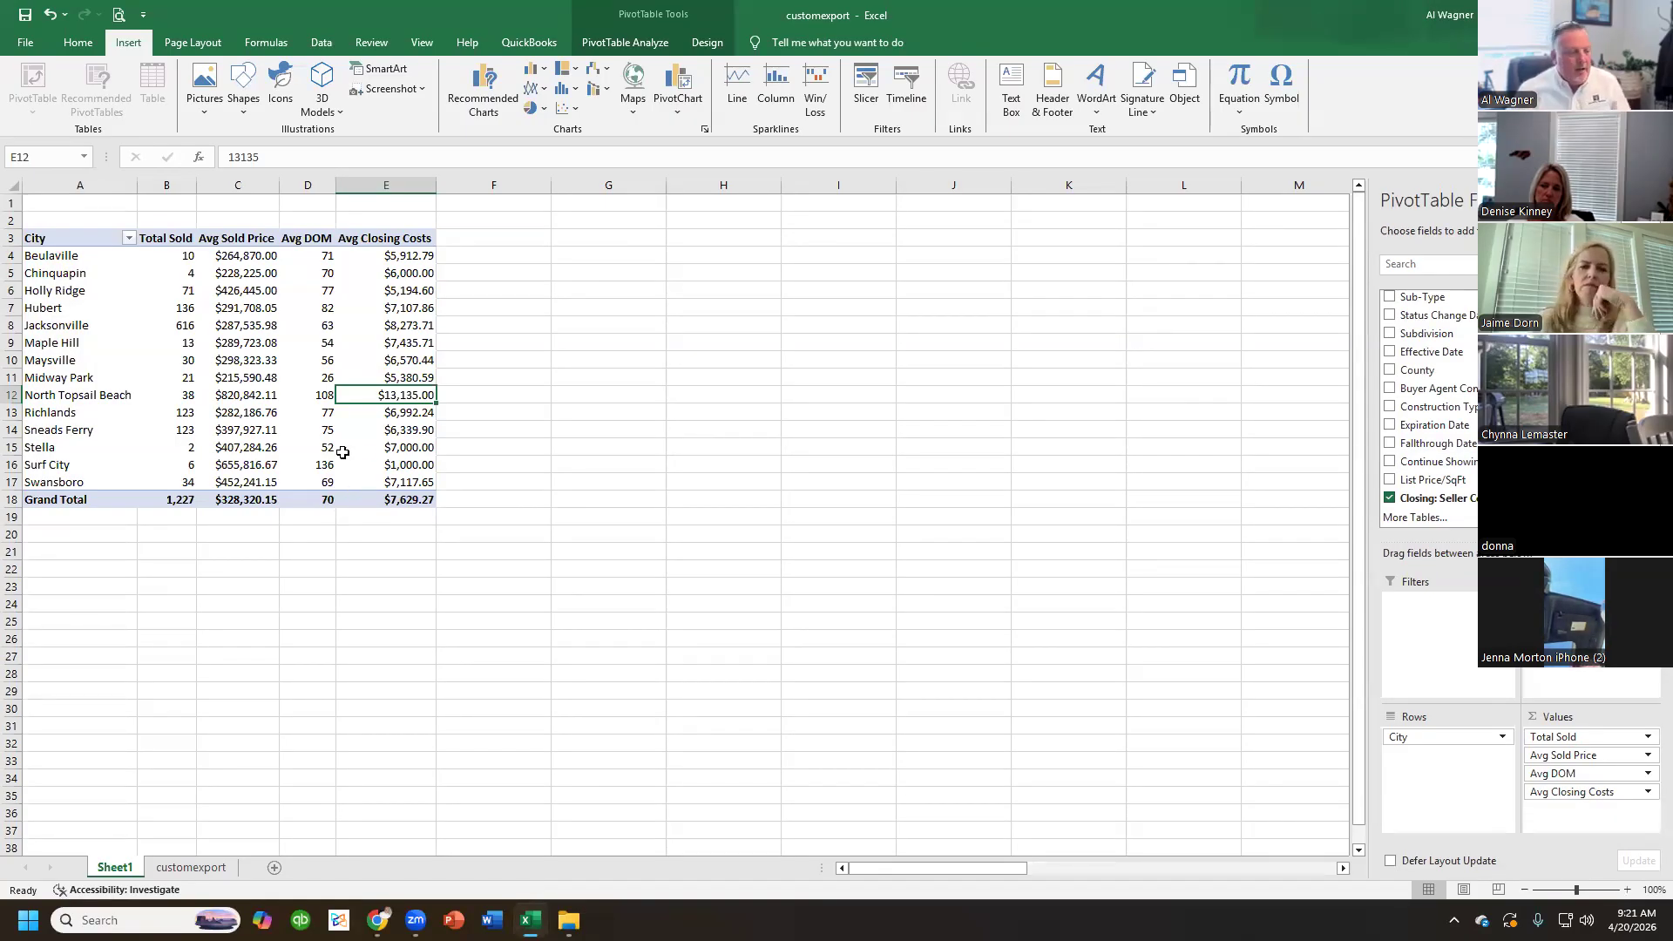
pyautogui.click(486, 482)
pyautogui.click(244, 360)
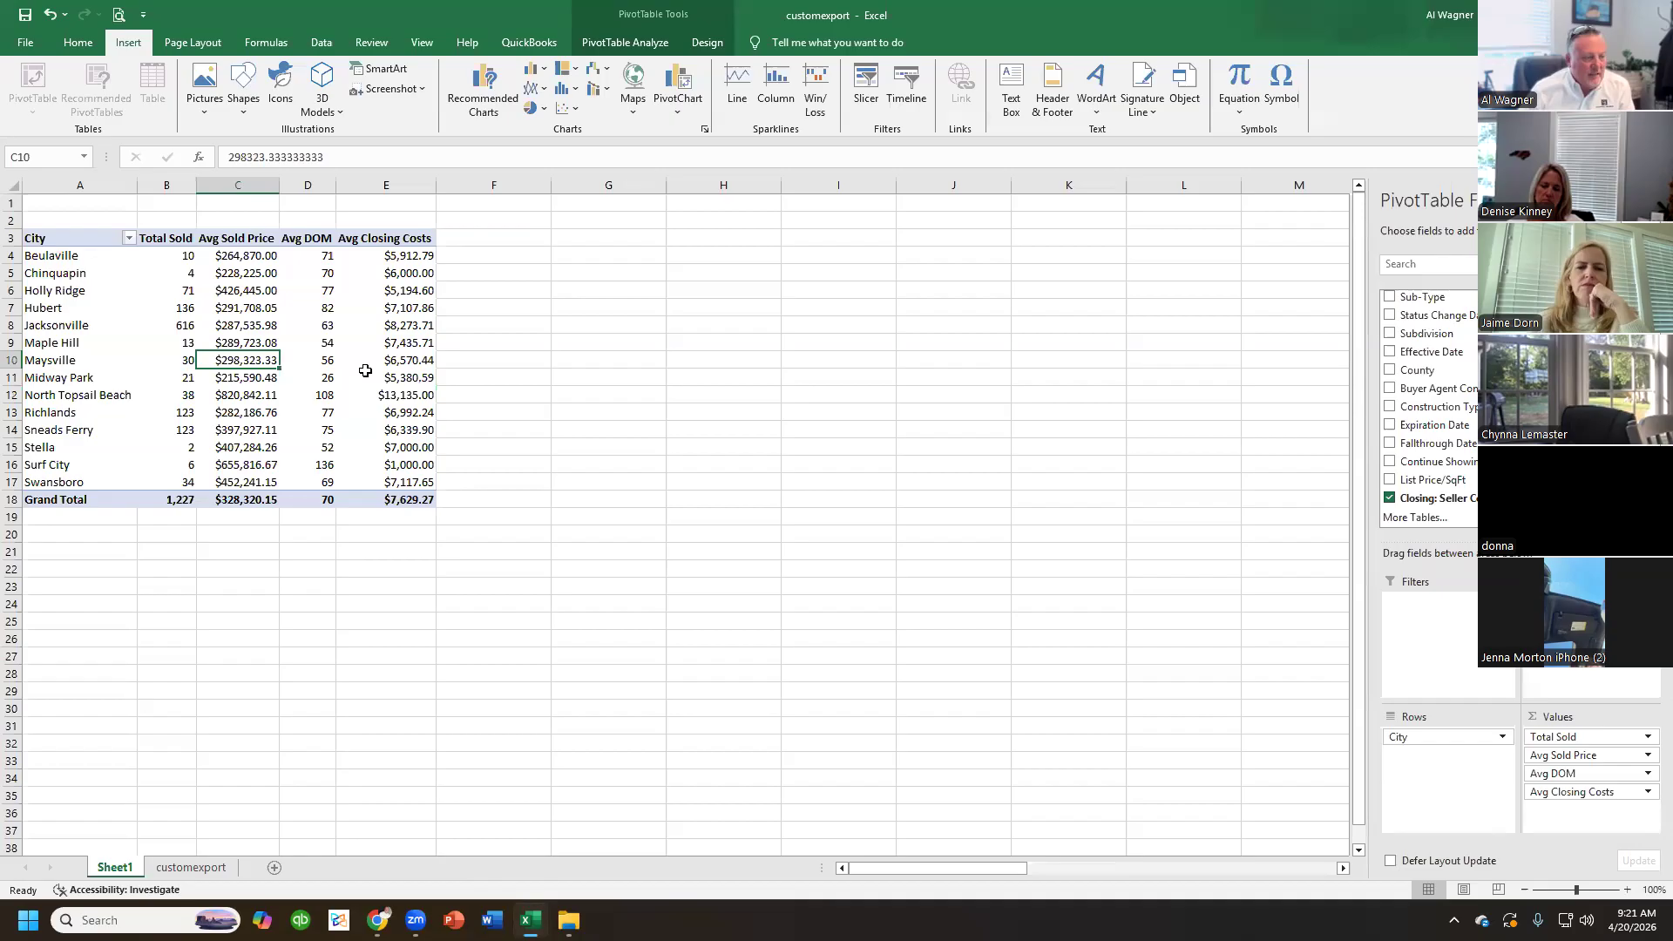
pyautogui.click(367, 372)
pyautogui.click(417, 341)
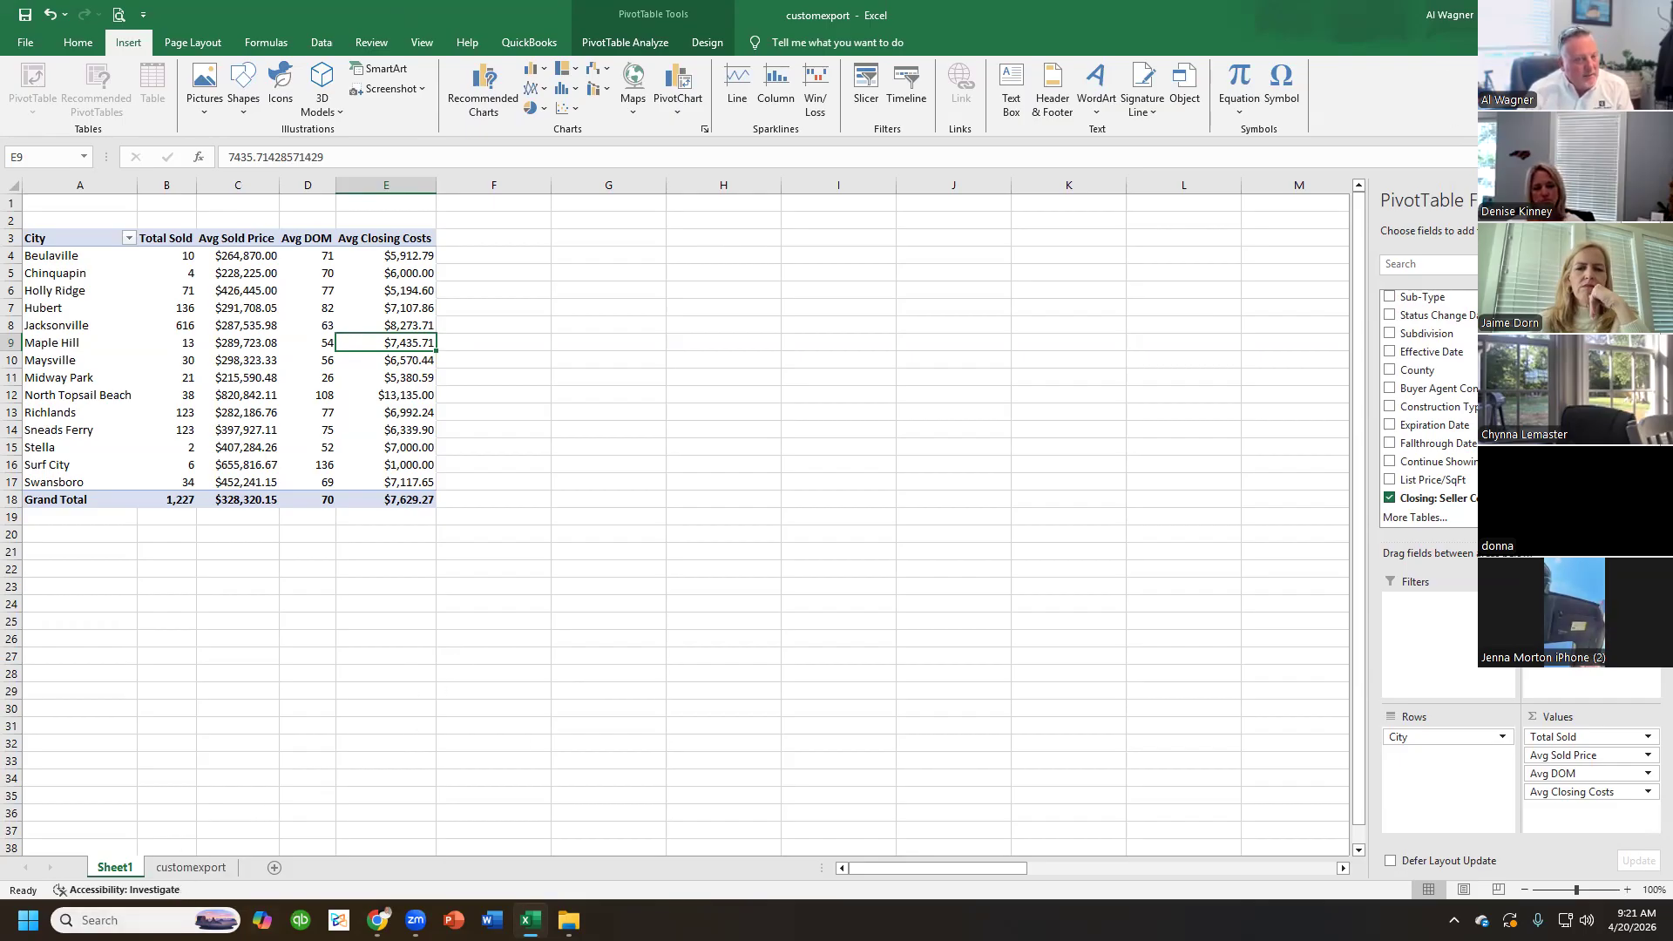
# - Switch to Flexmls in the browser, return from the text export page to the search results, and go back to the Excel workbook
pyautogui.hotkey('alt', 'Tab')
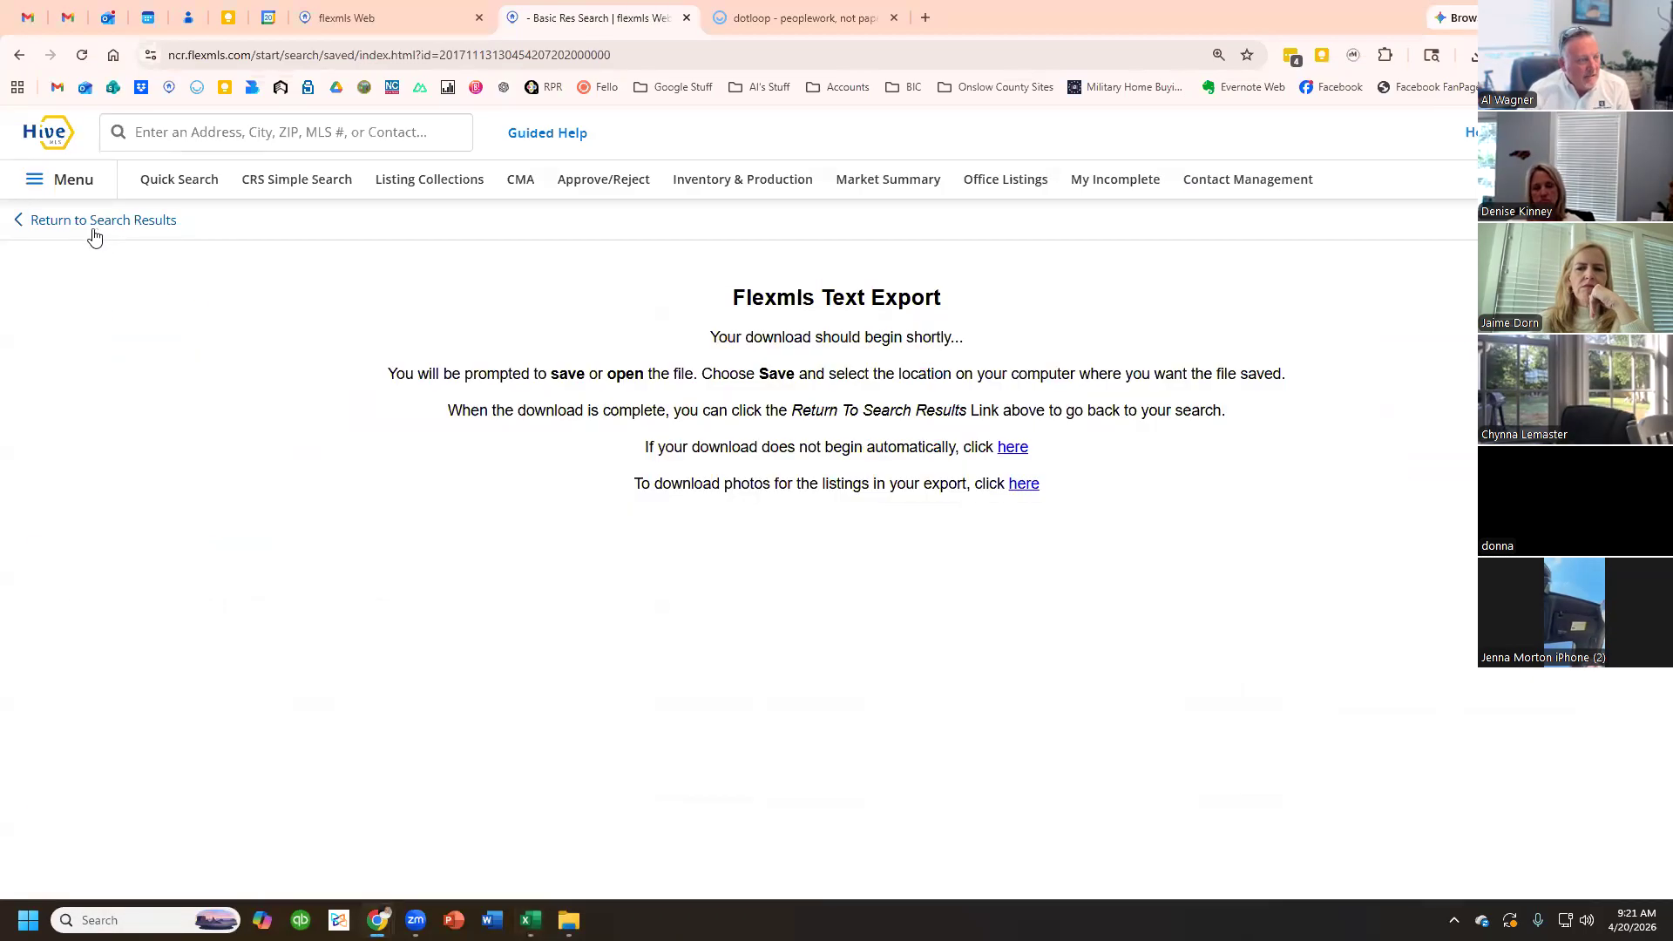
pyautogui.click(94, 228)
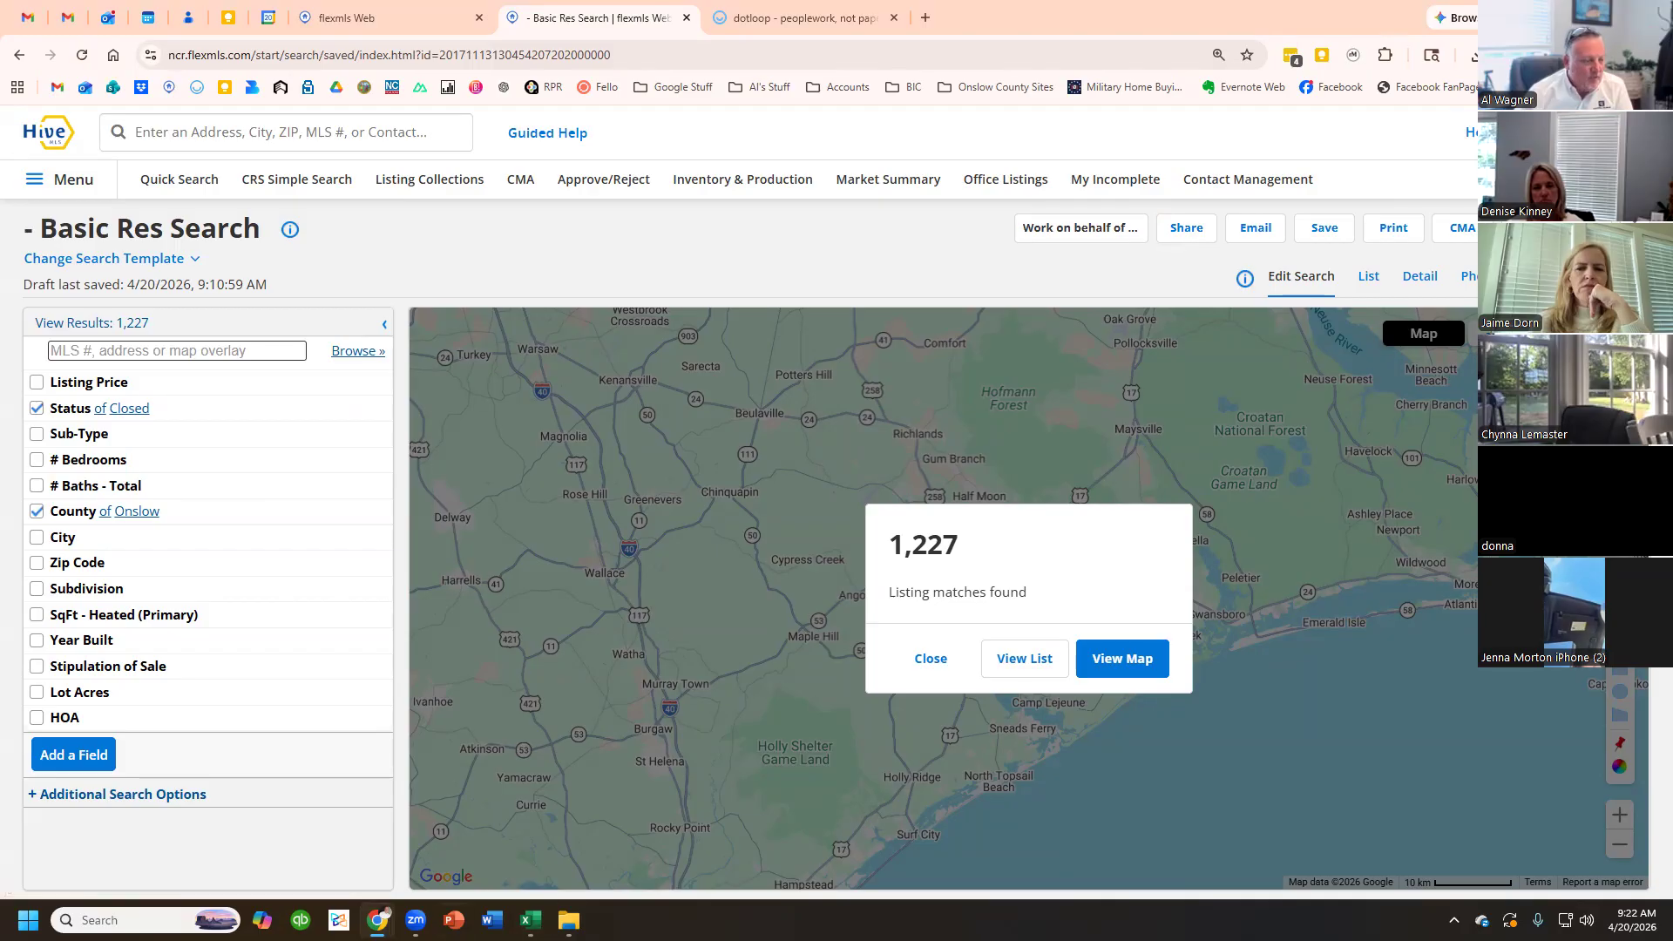
pyautogui.click(530, 920)
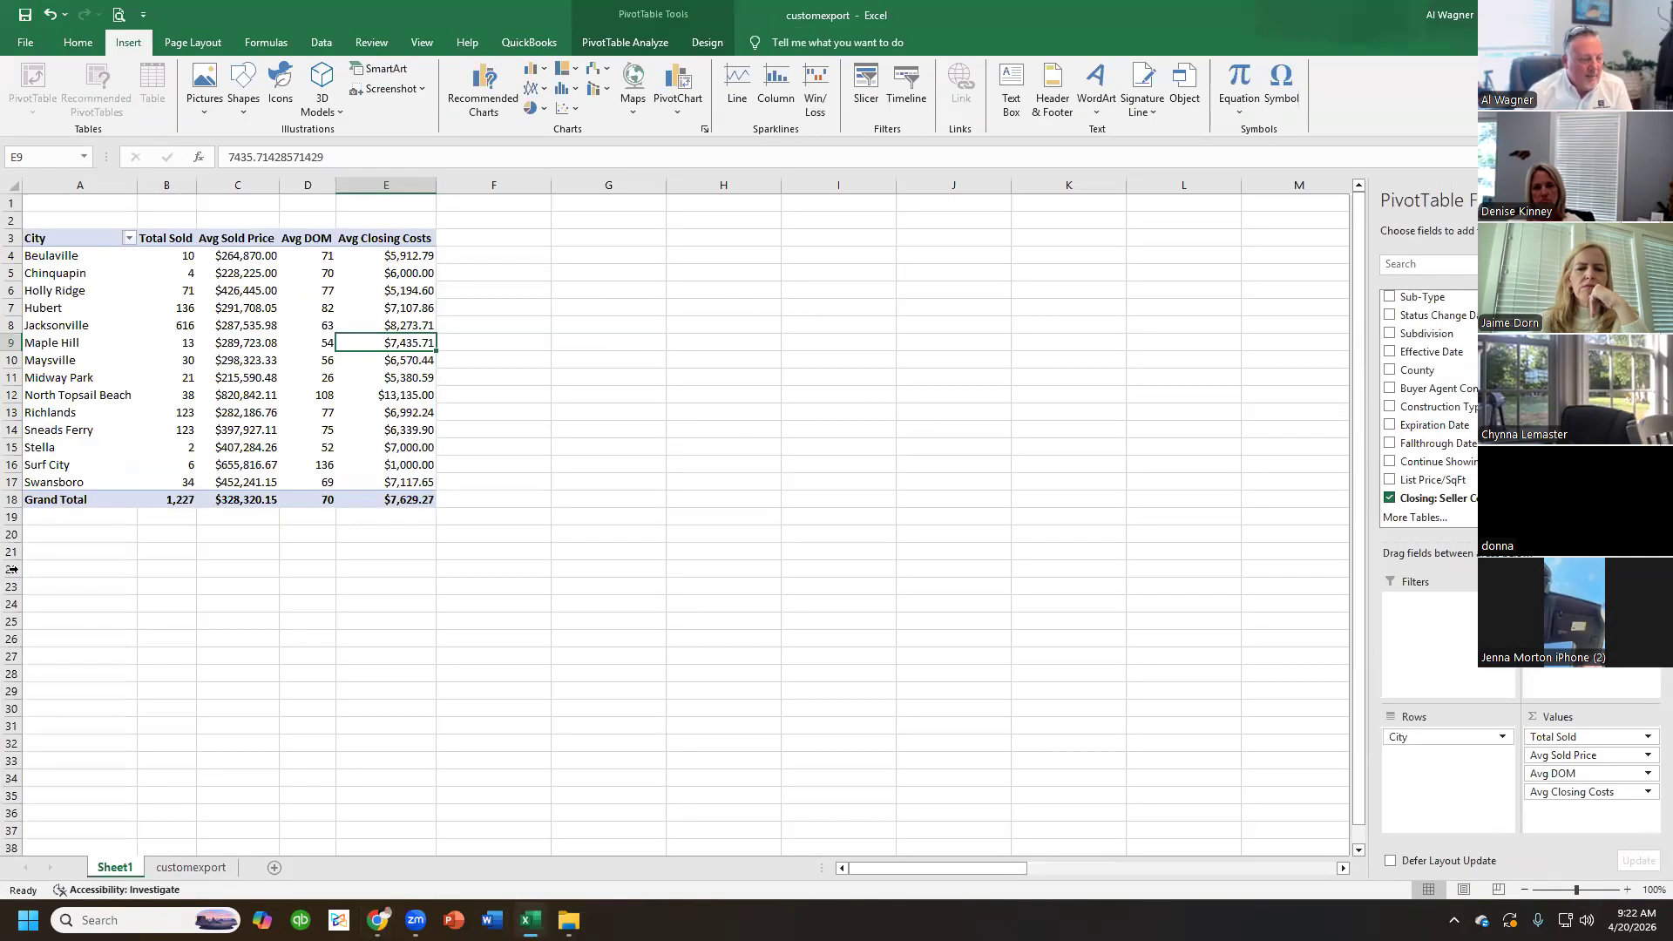
pyautogui.click(195, 868)
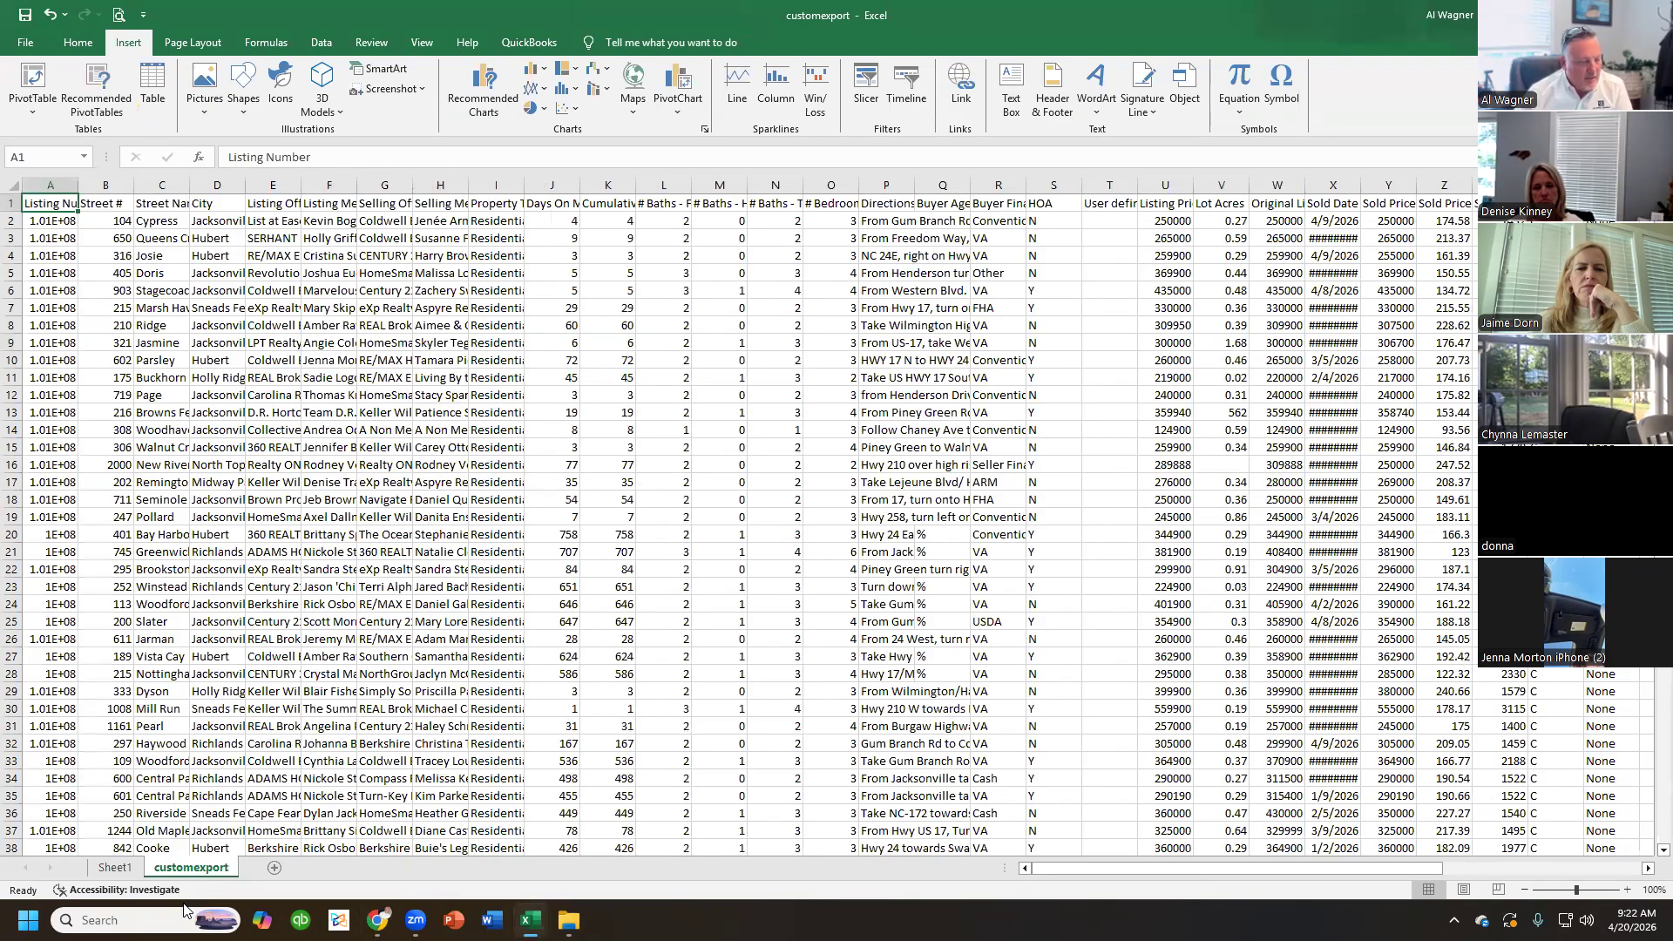
pyautogui.click(114, 867)
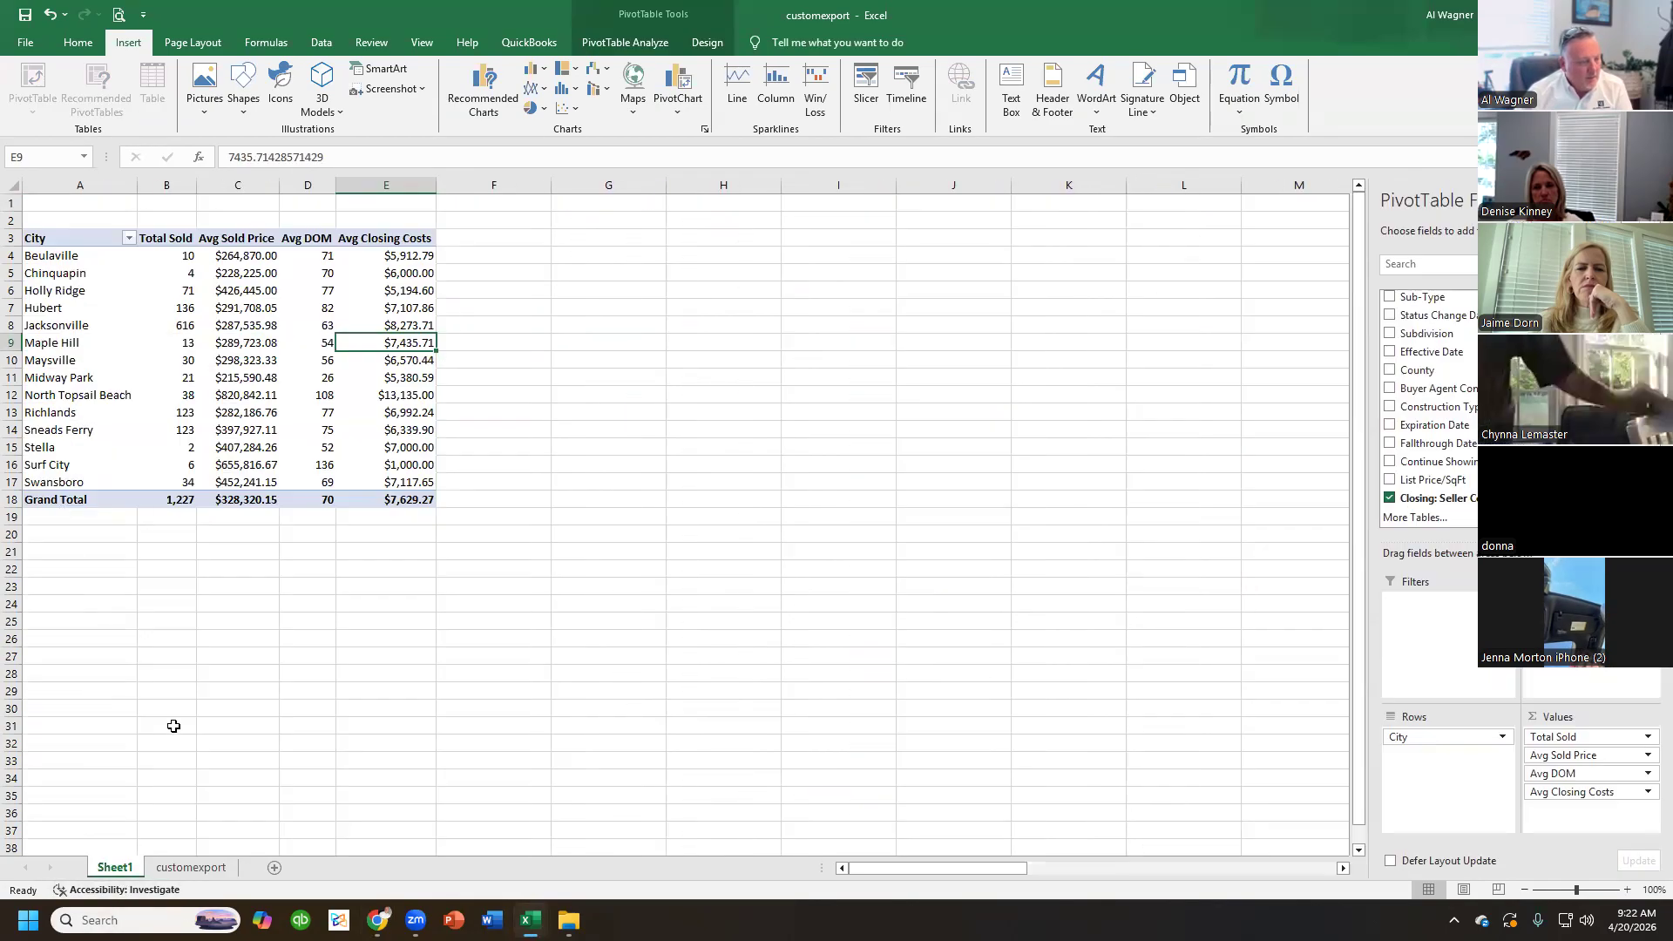
pyautogui.click(191, 867)
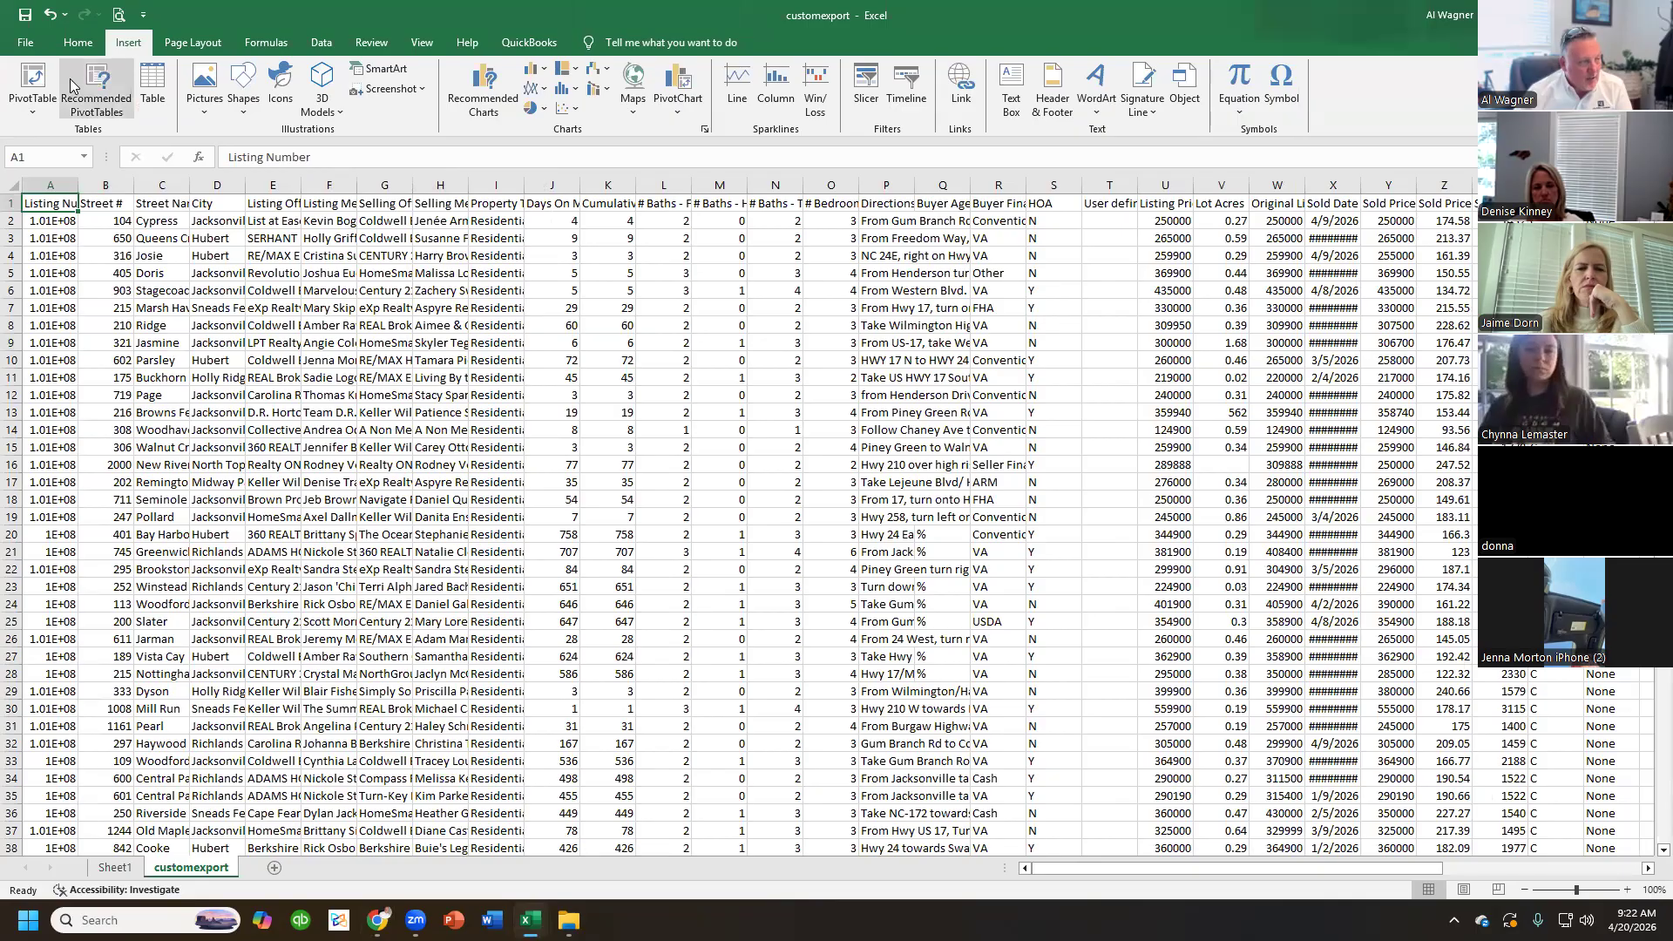
pyautogui.click(39, 87)
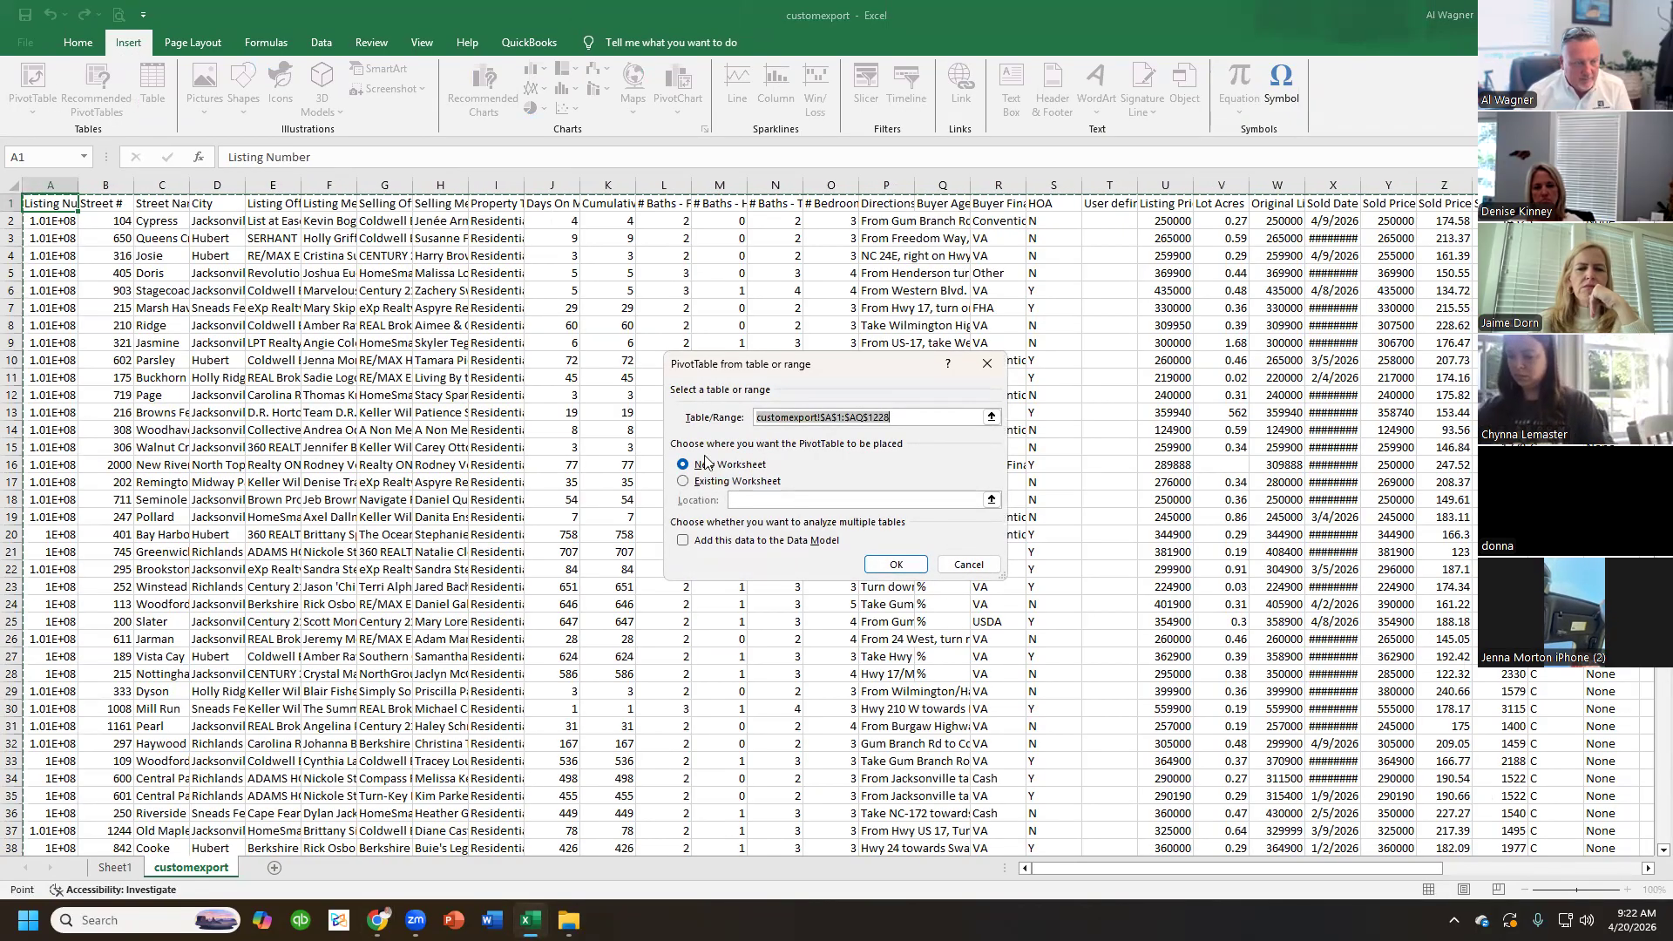
pyautogui.click(967, 564)
# - Add the Subdivision field to the rows of the PivotTable on Sheet1, nested under City
pyautogui.click(115, 867)
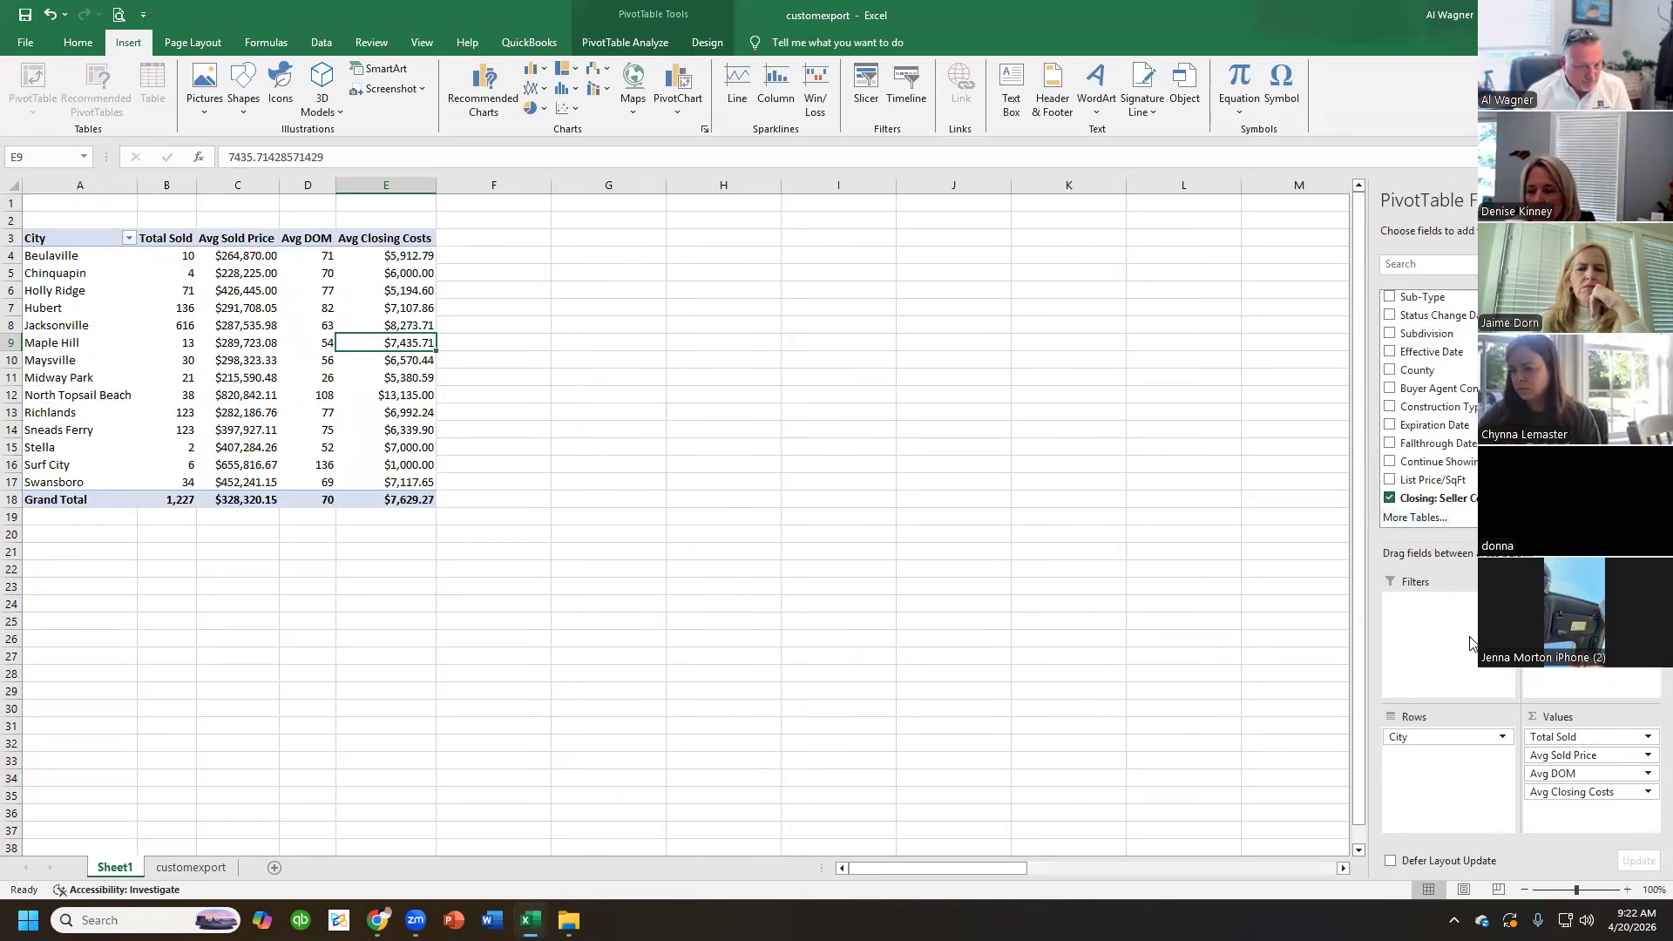
pyautogui.scroll(3, 1430, 401)
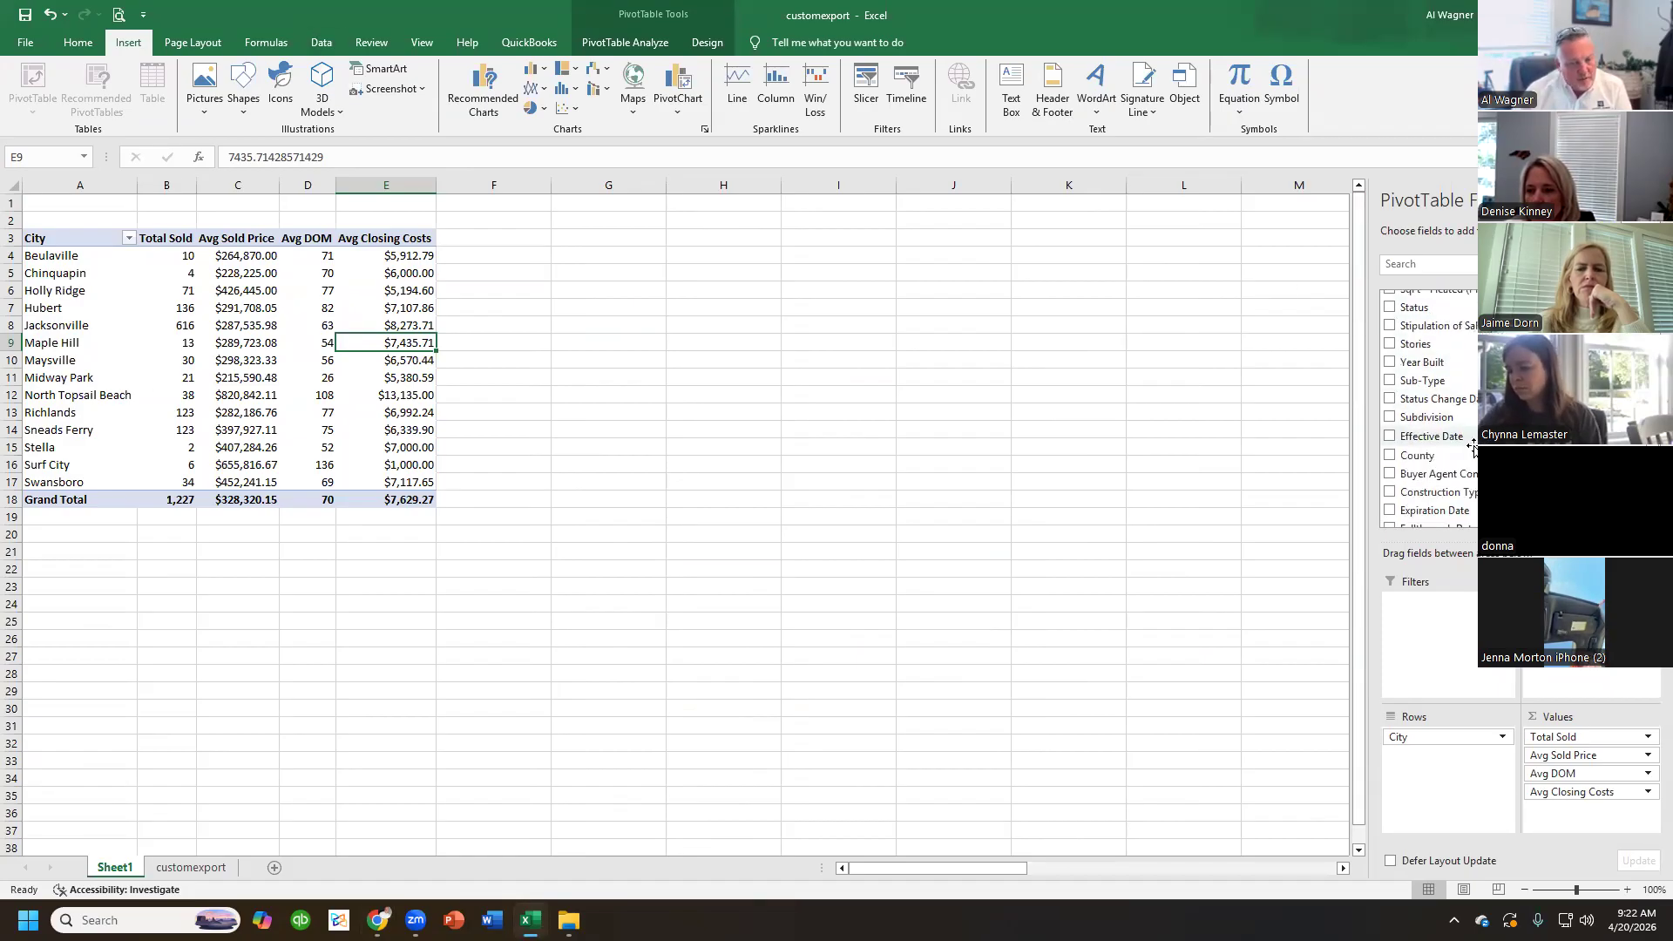
pyautogui.click(1391, 420)
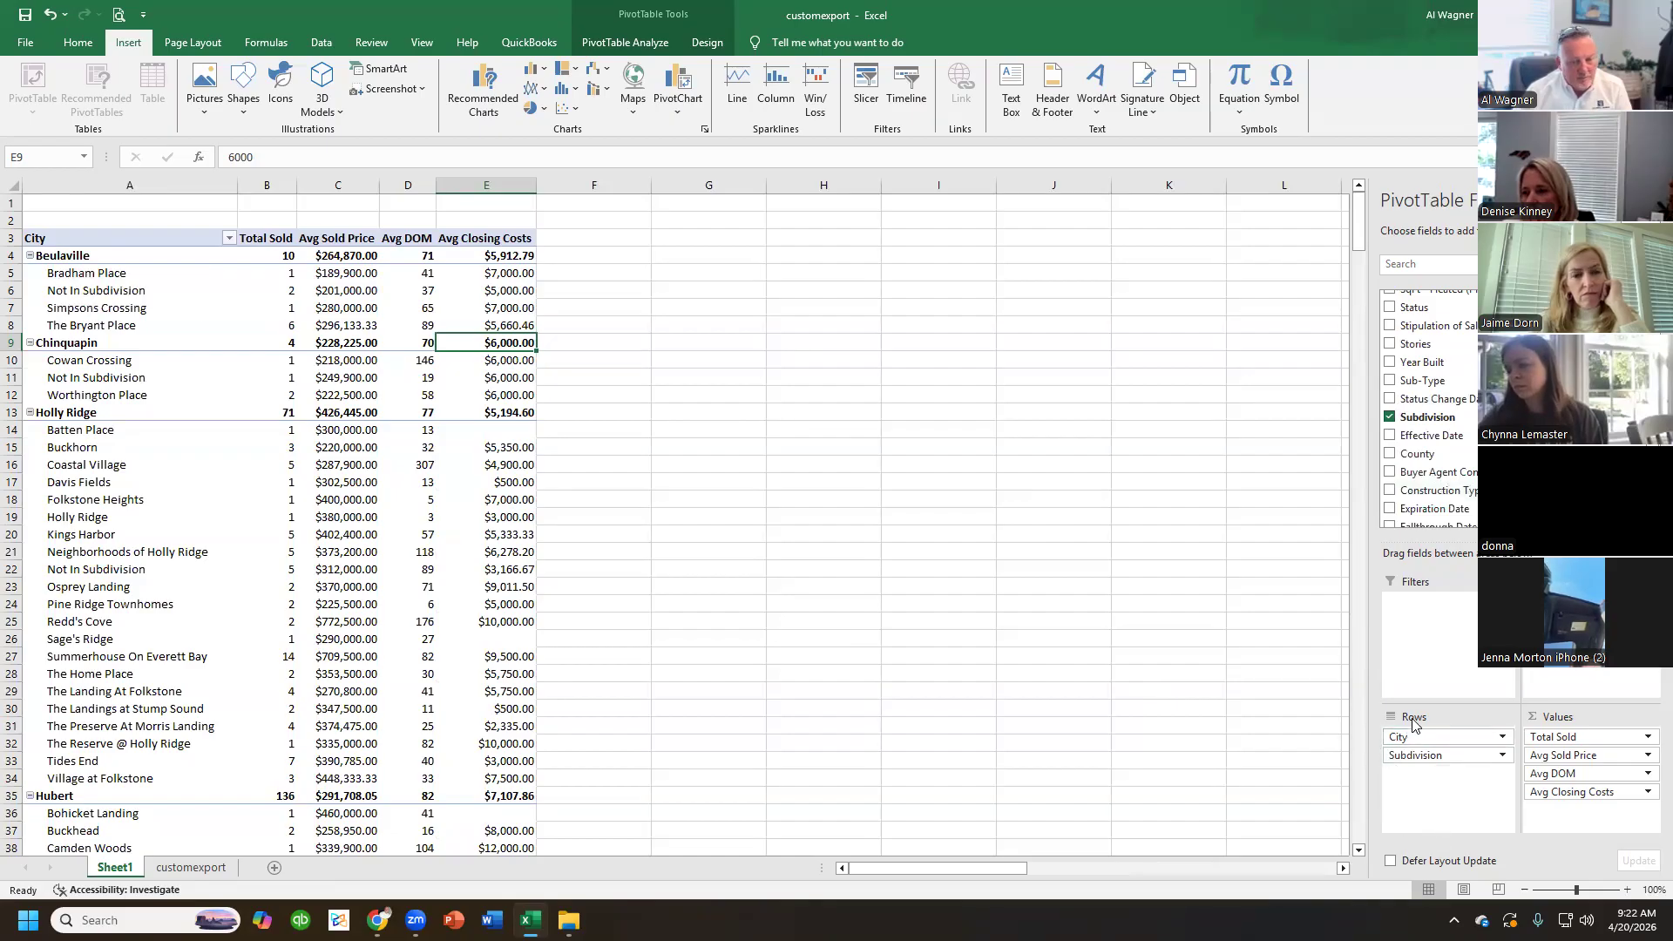
# - Examine the subdivision breakdown under each city in the PivotTable, from Beulaville through Jacksonville to Sneads Ferry
pyautogui.click(109, 297)
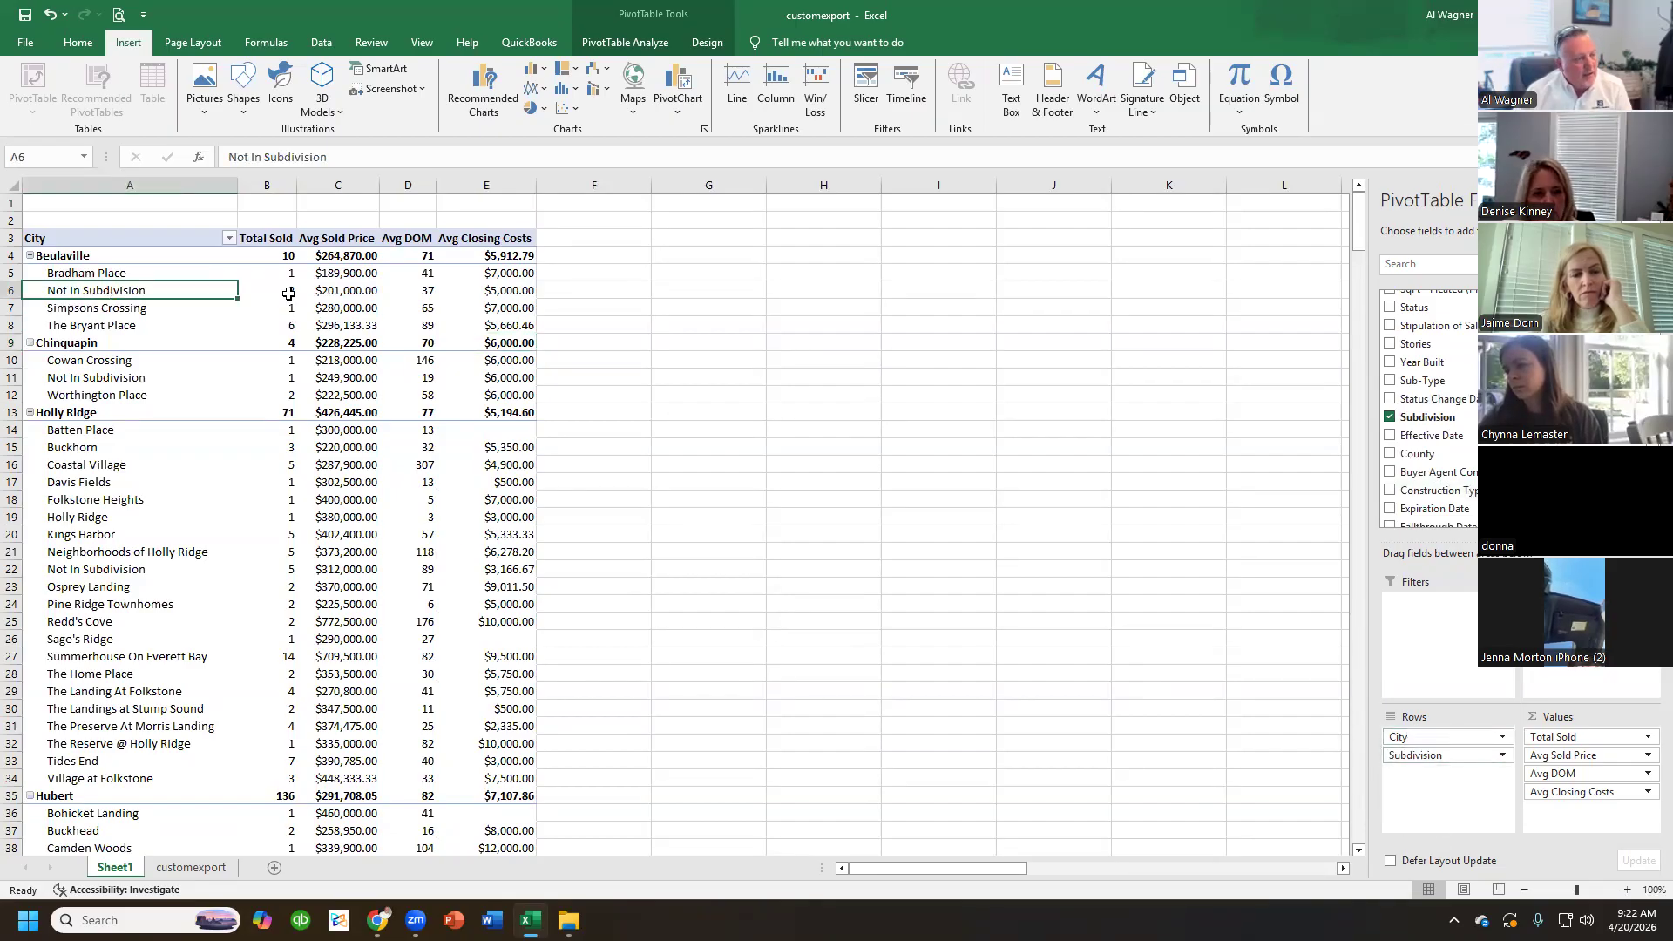
pyautogui.click(320, 384)
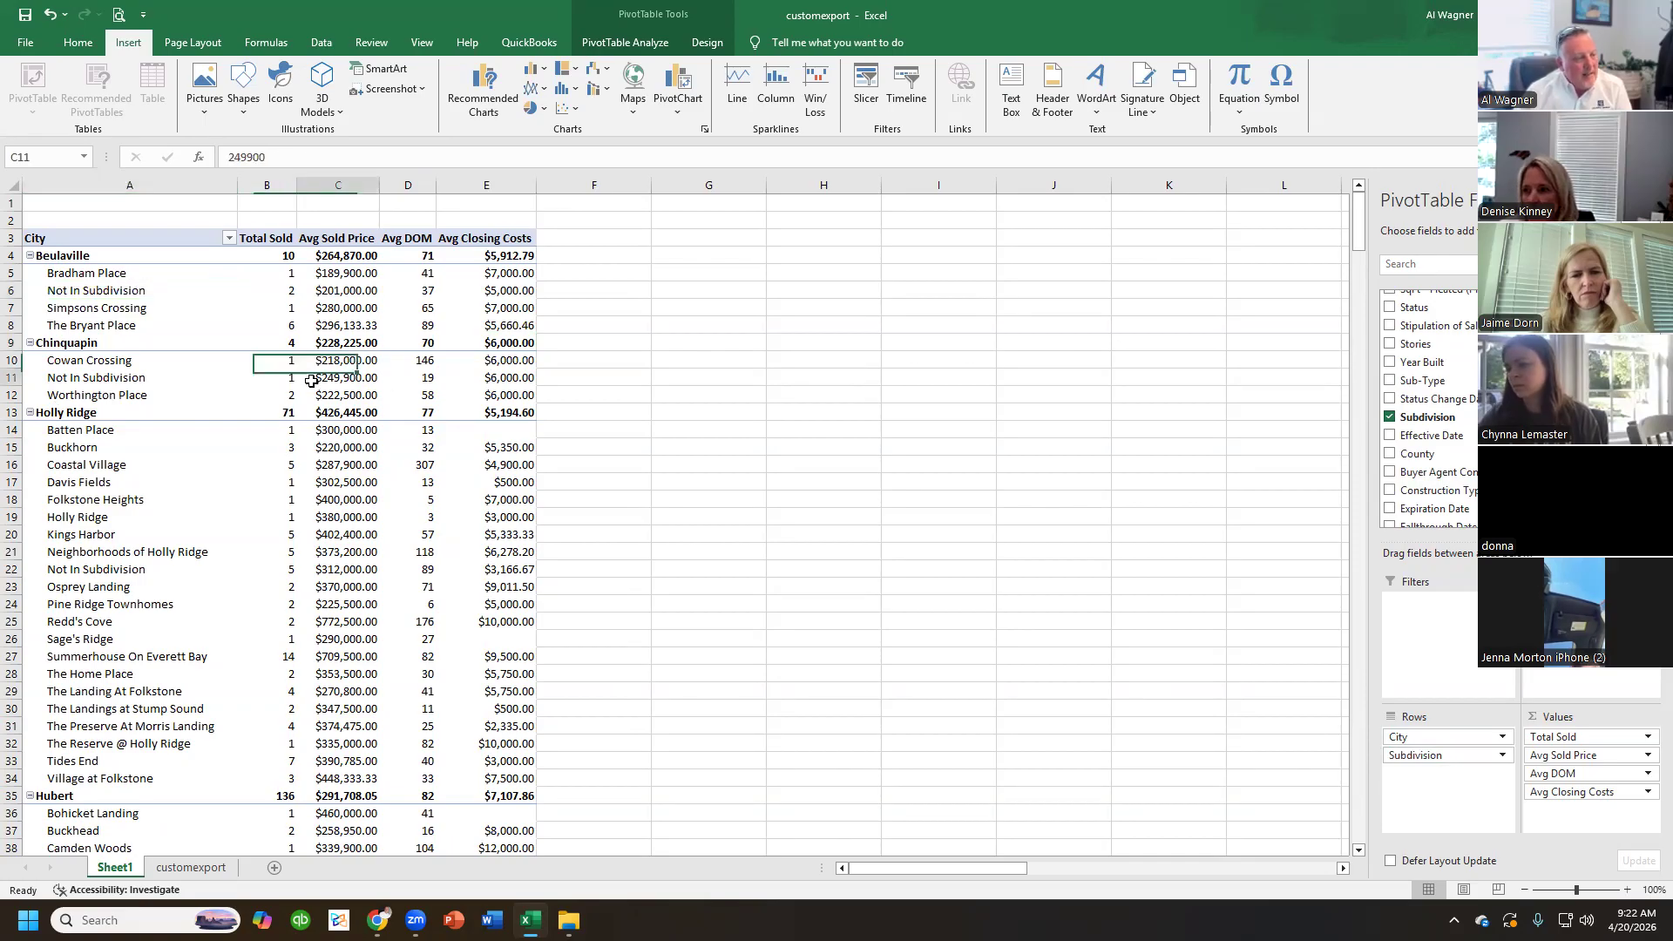
pyautogui.click(494, 383)
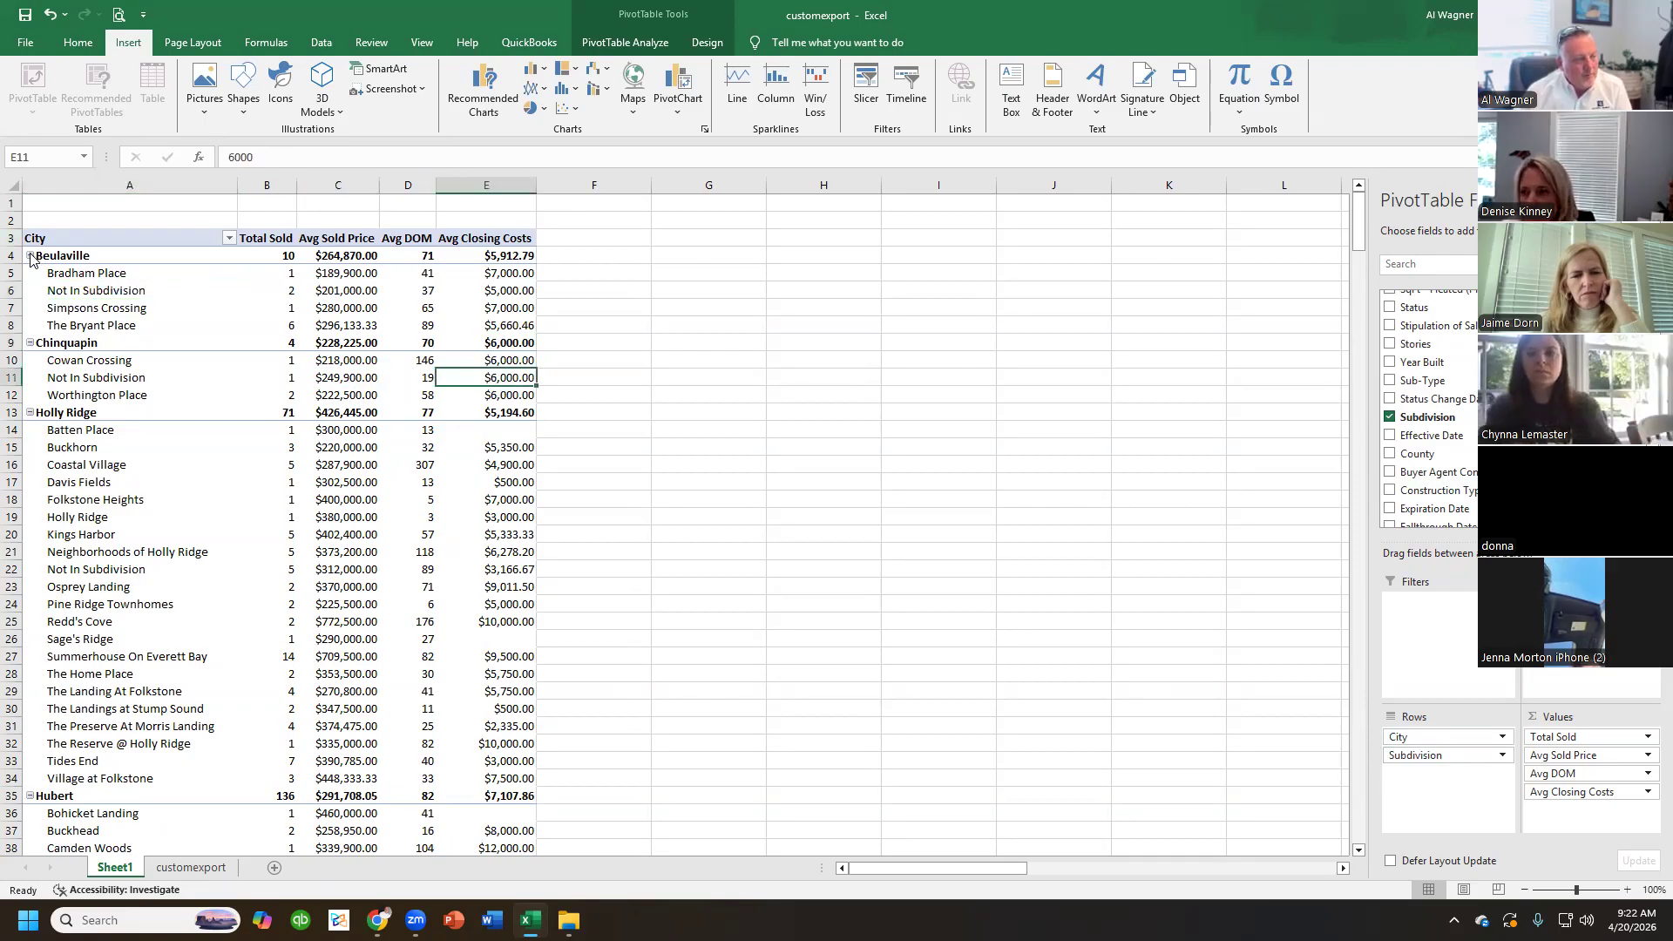
pyautogui.scroll(-13, 237, 585)
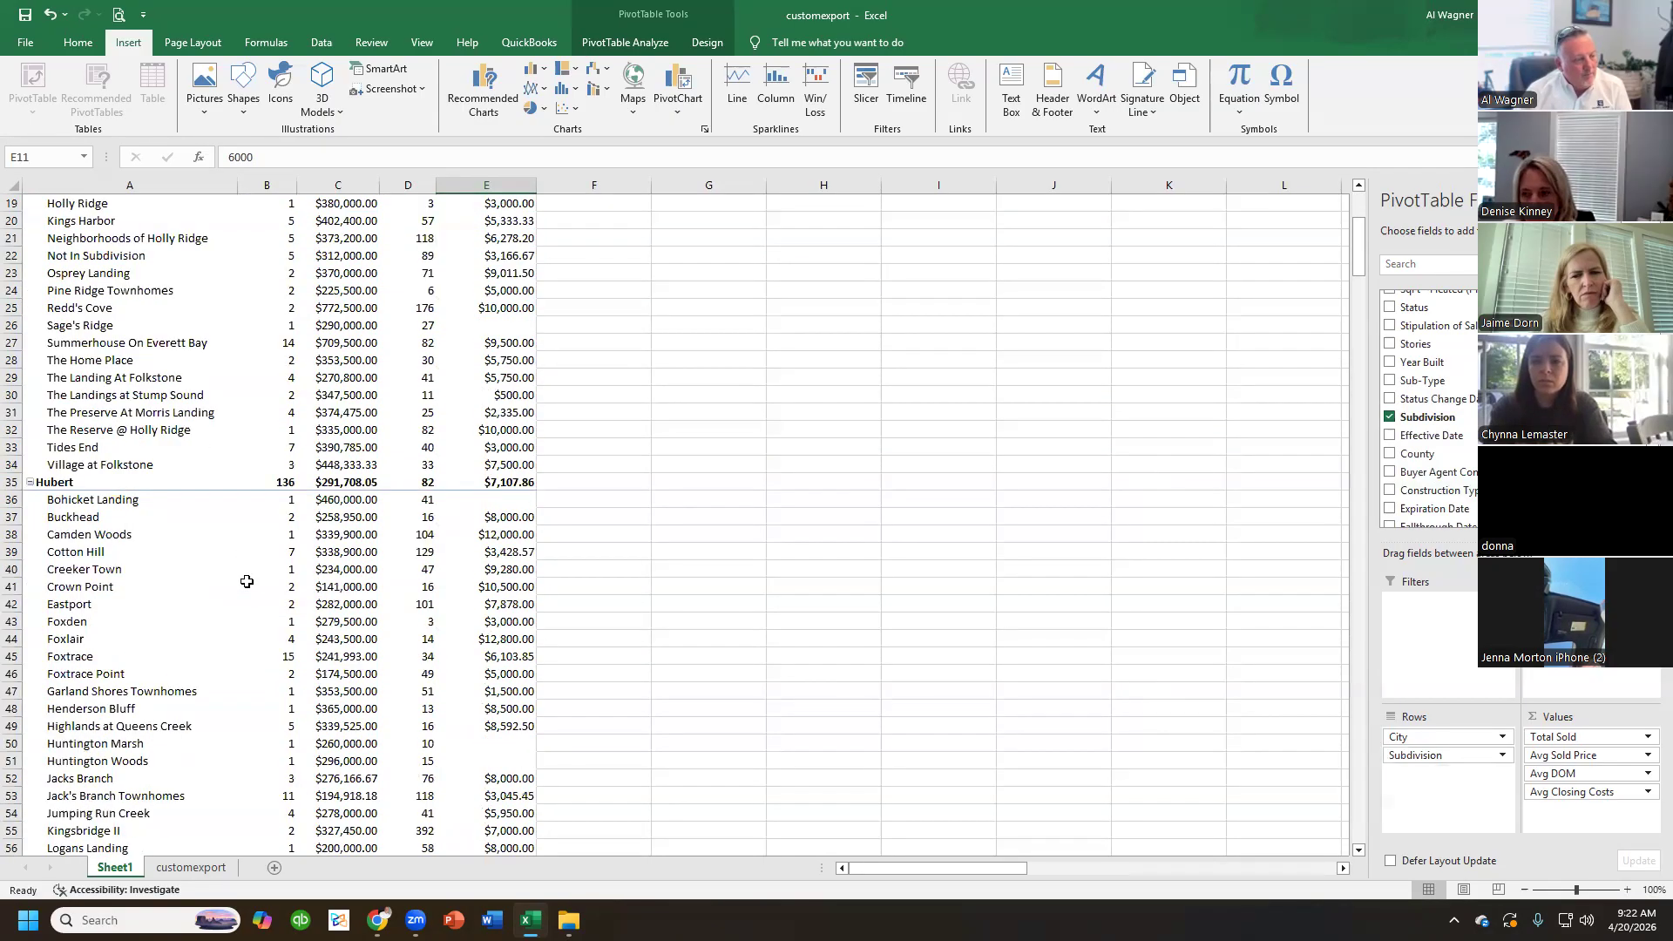
pyautogui.scroll(-16, 249, 577)
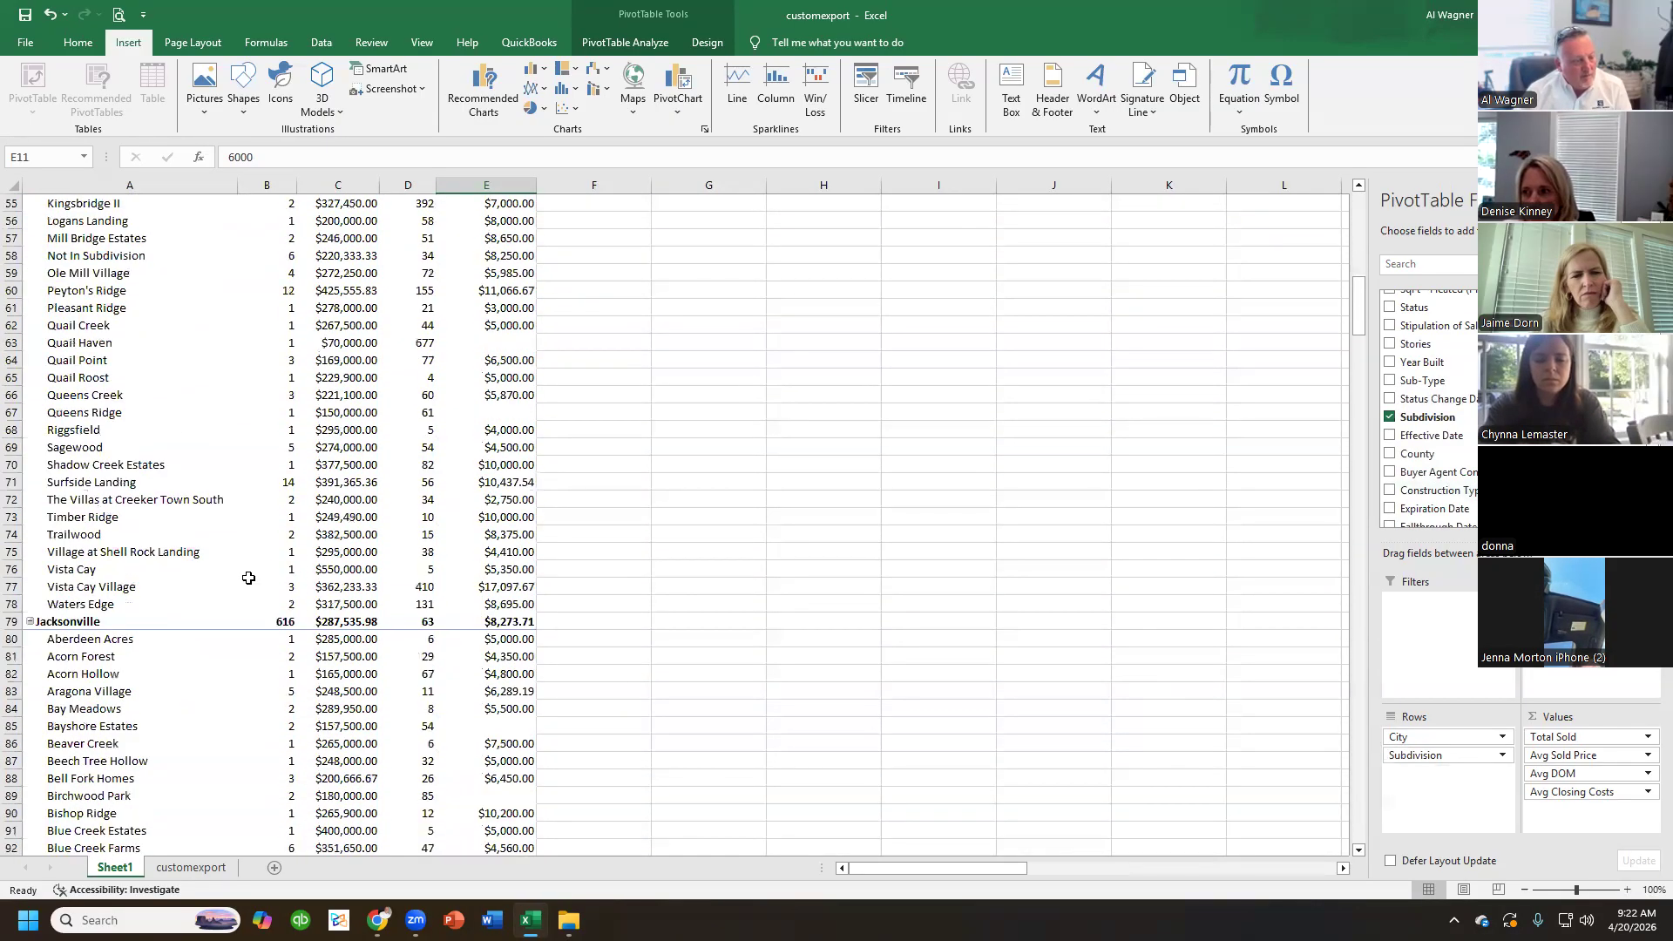
pyautogui.scroll(-20, 249, 574)
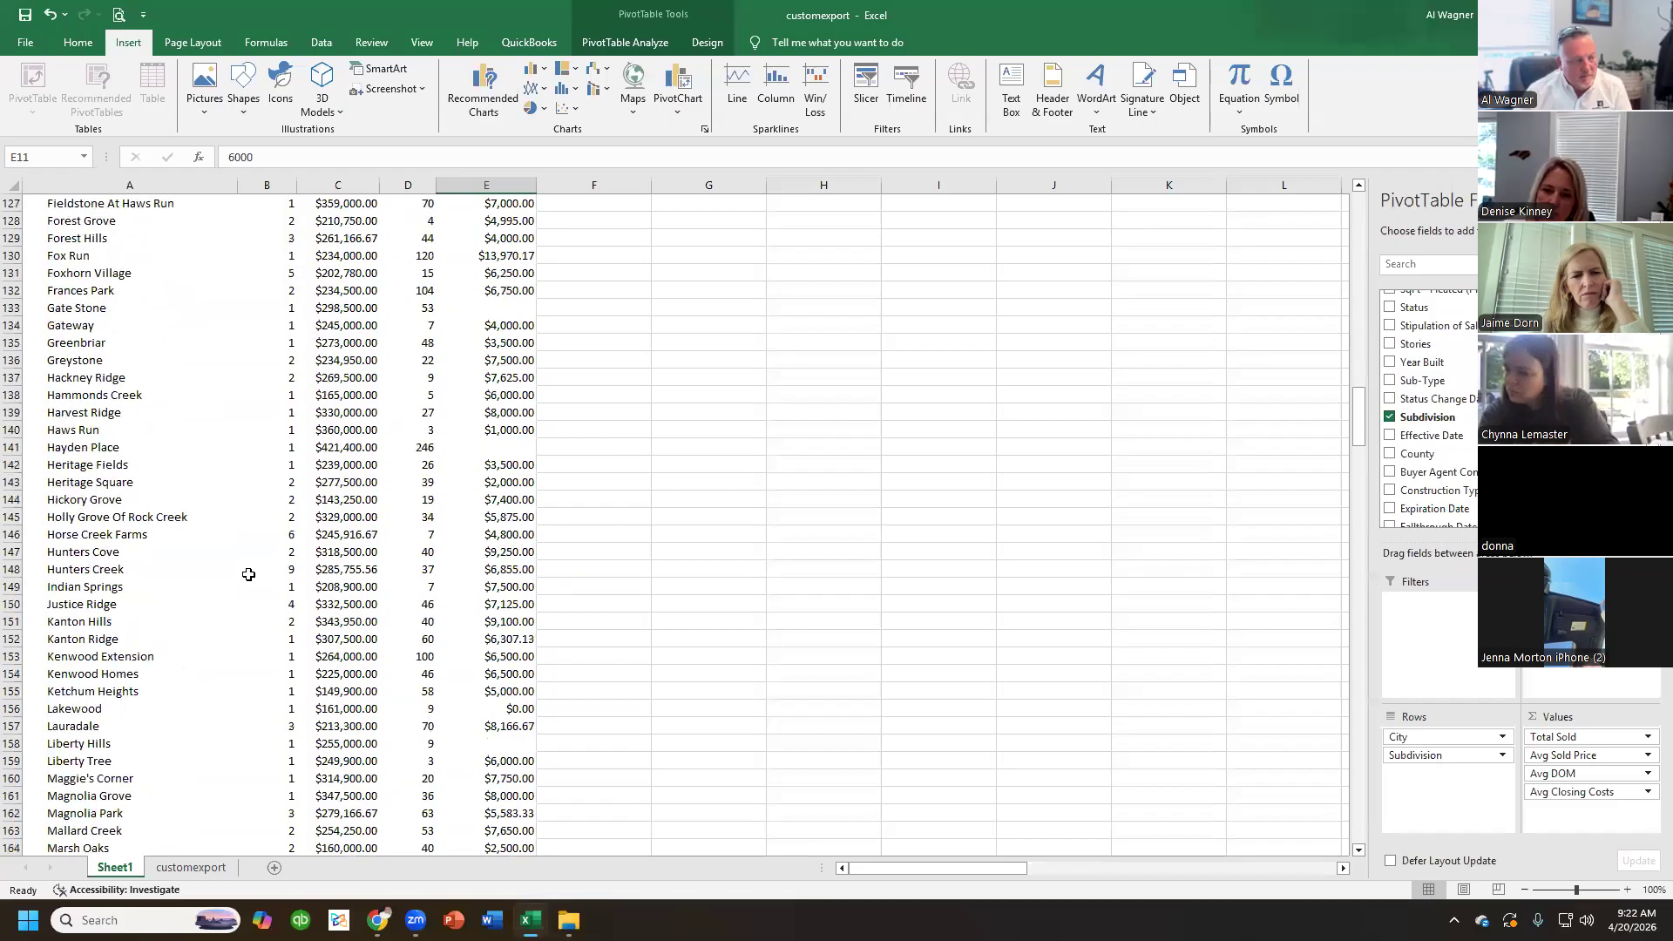
pyautogui.scroll(-20, 246, 572)
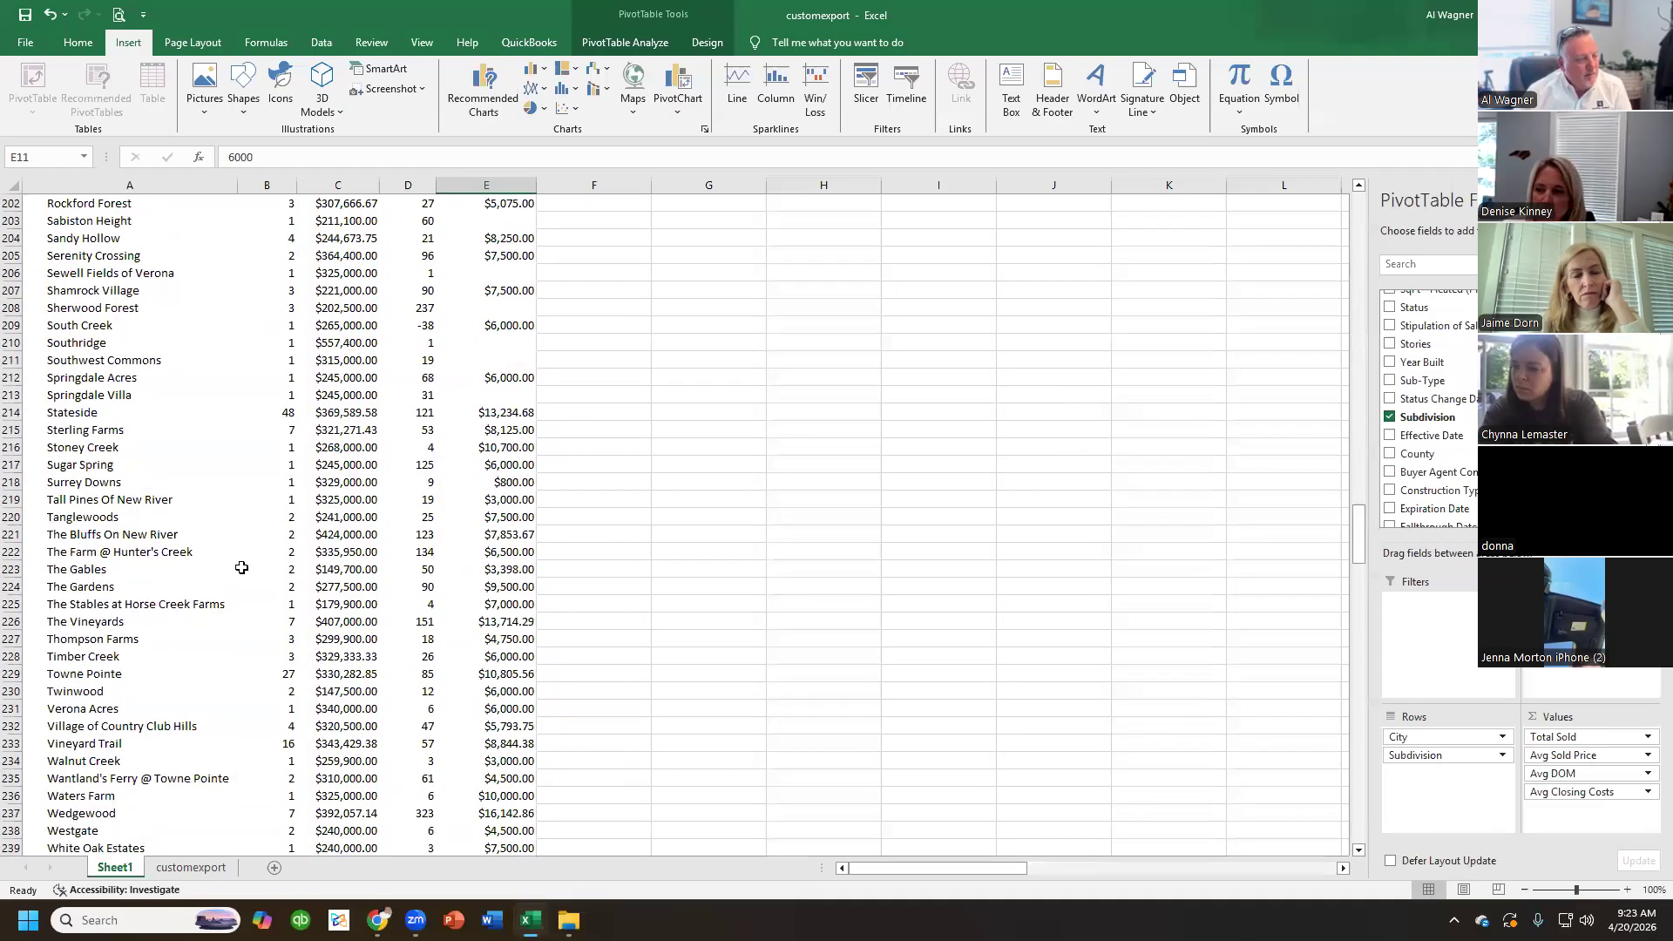
pyautogui.scroll(-20, 237, 561)
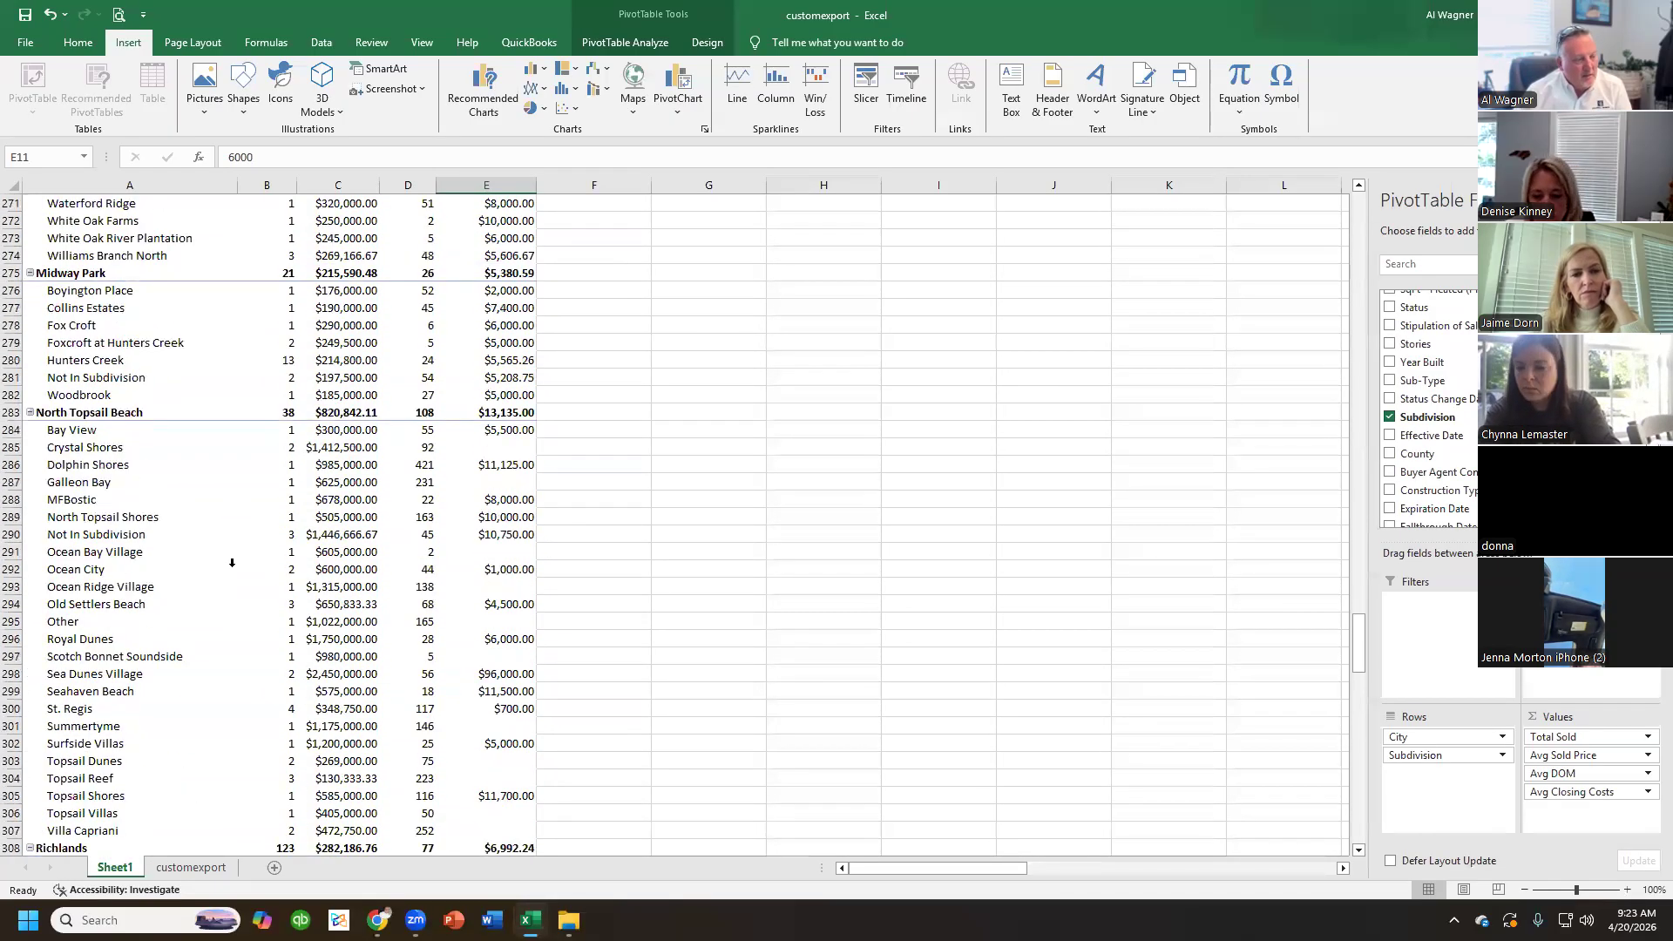
pyautogui.scroll(-13, 231, 610)
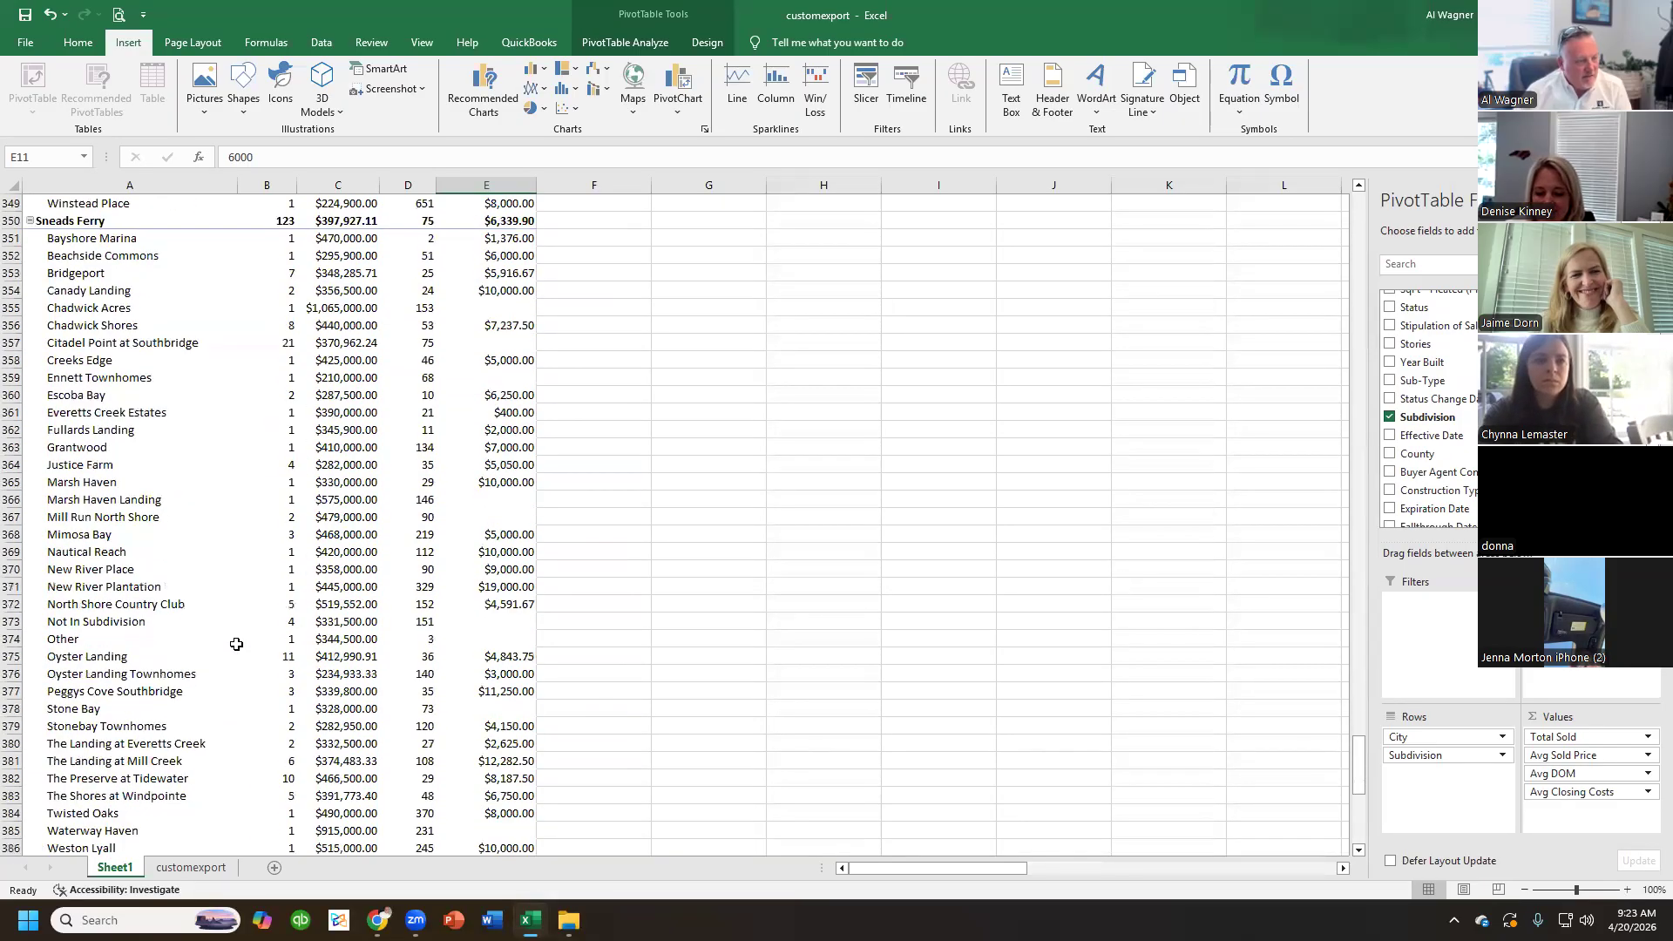
pyautogui.scroll(20, 236, 644)
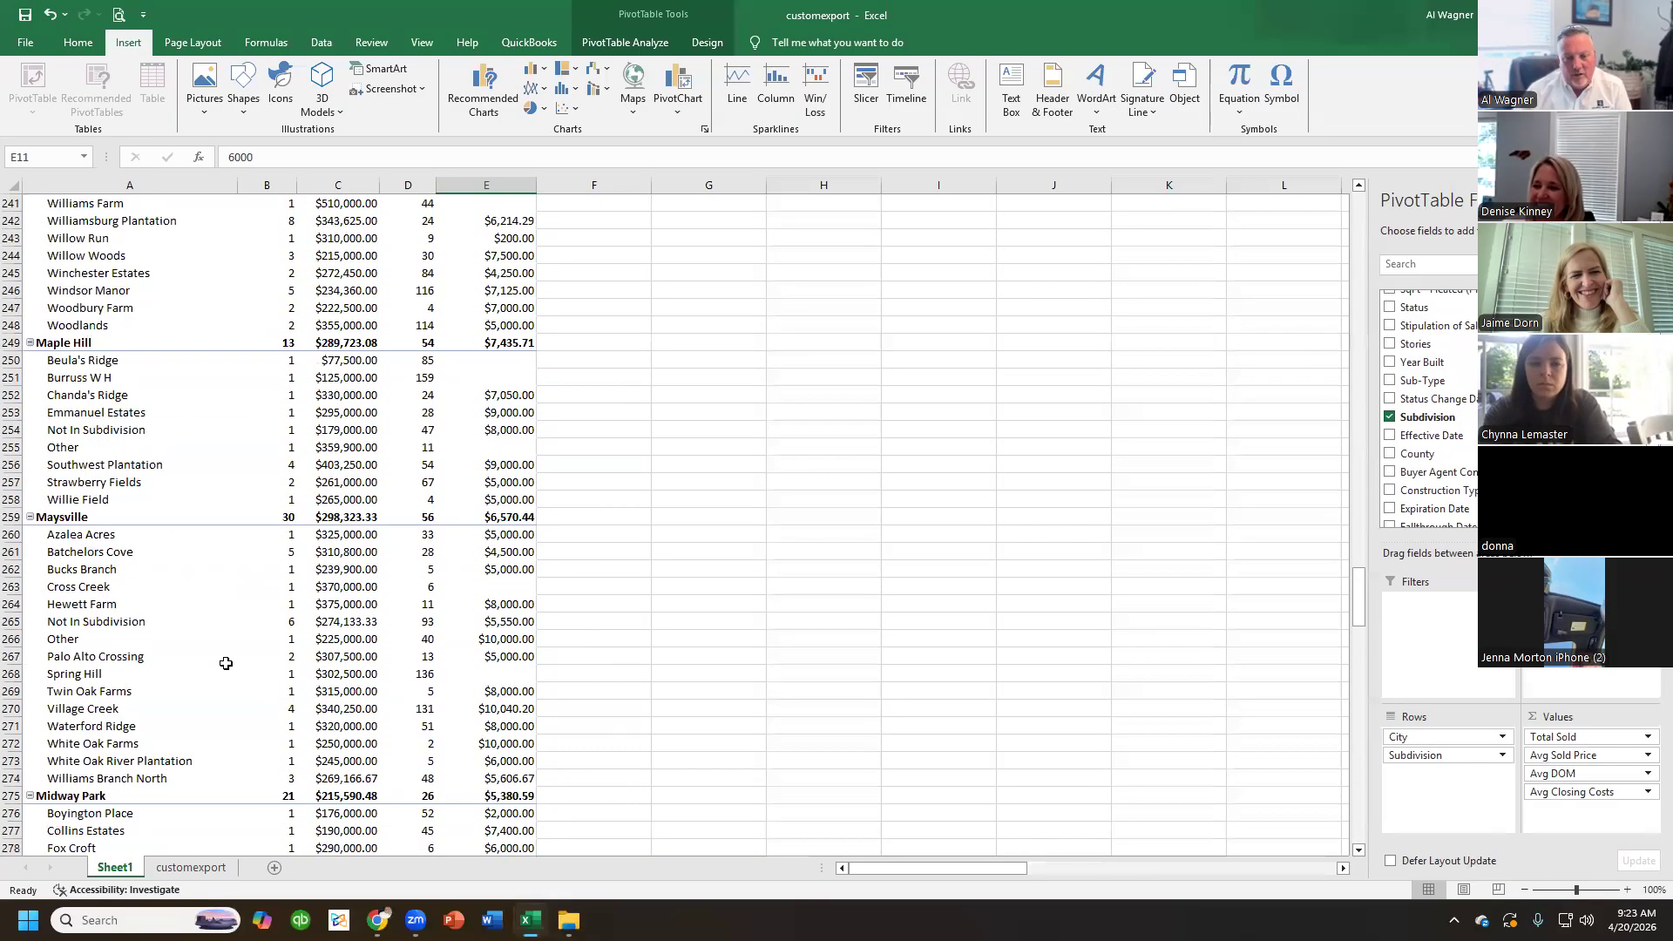
pyautogui.scroll(20, 231, 667)
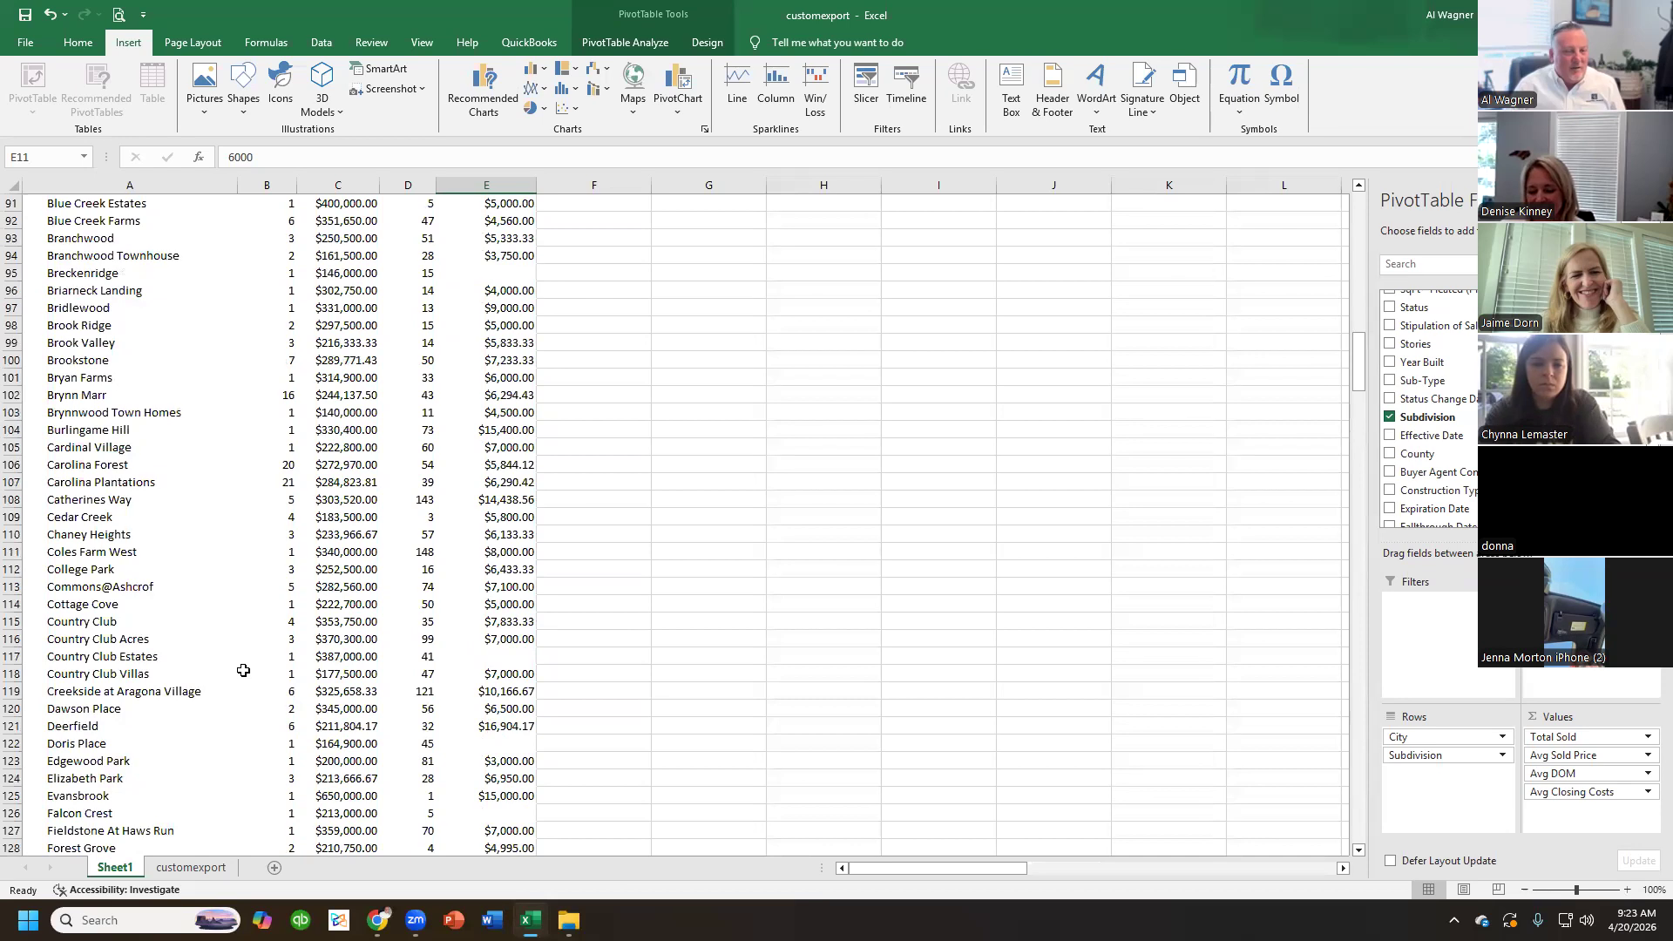
pyautogui.scroll(20, 231, 667)
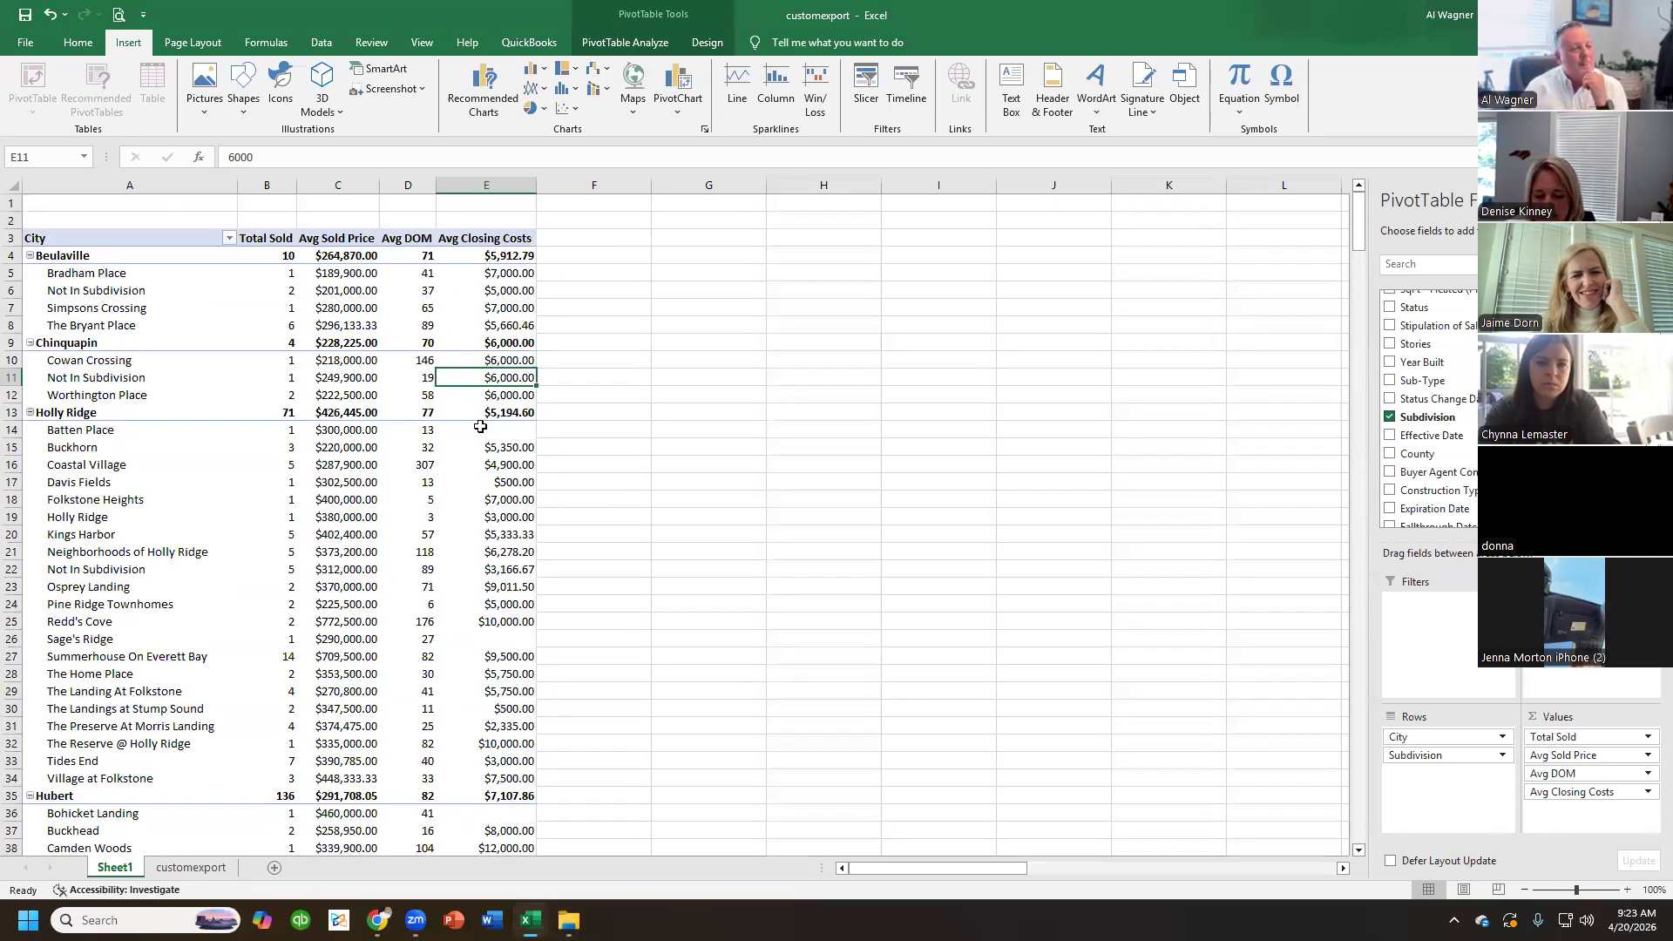
# - Examine total sold, average price, DOM and closing costs for Holly Ridge subdivisions such as Davis Fields and Folkstone Heights
pyautogui.click(502, 481)
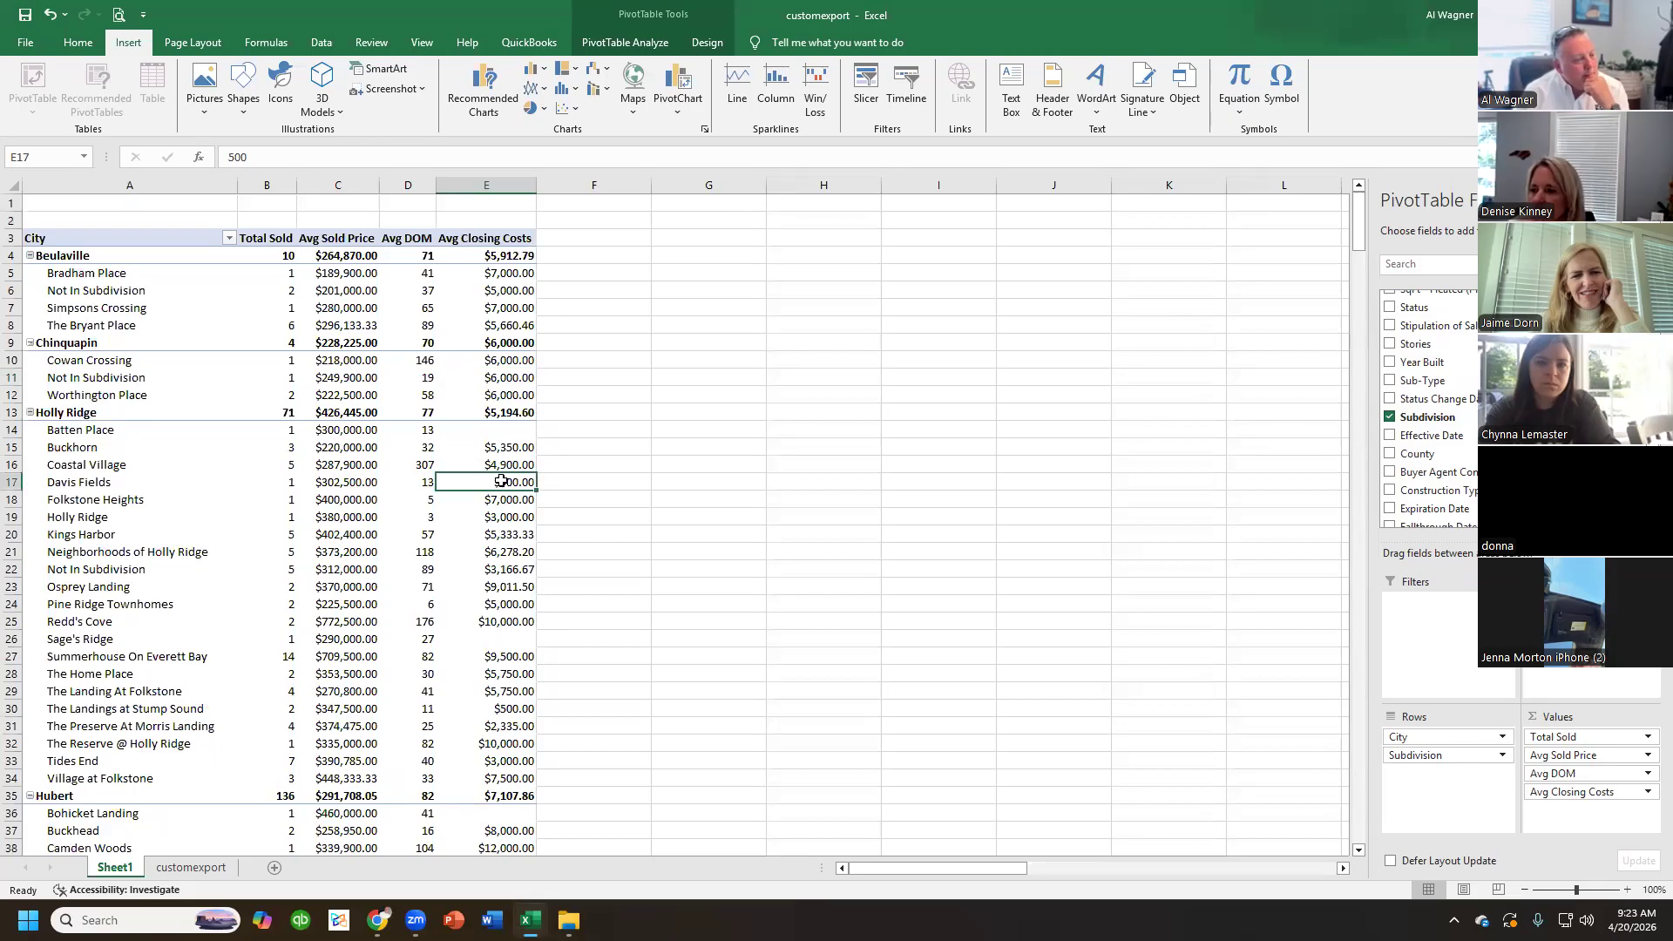
pyautogui.click(430, 484)
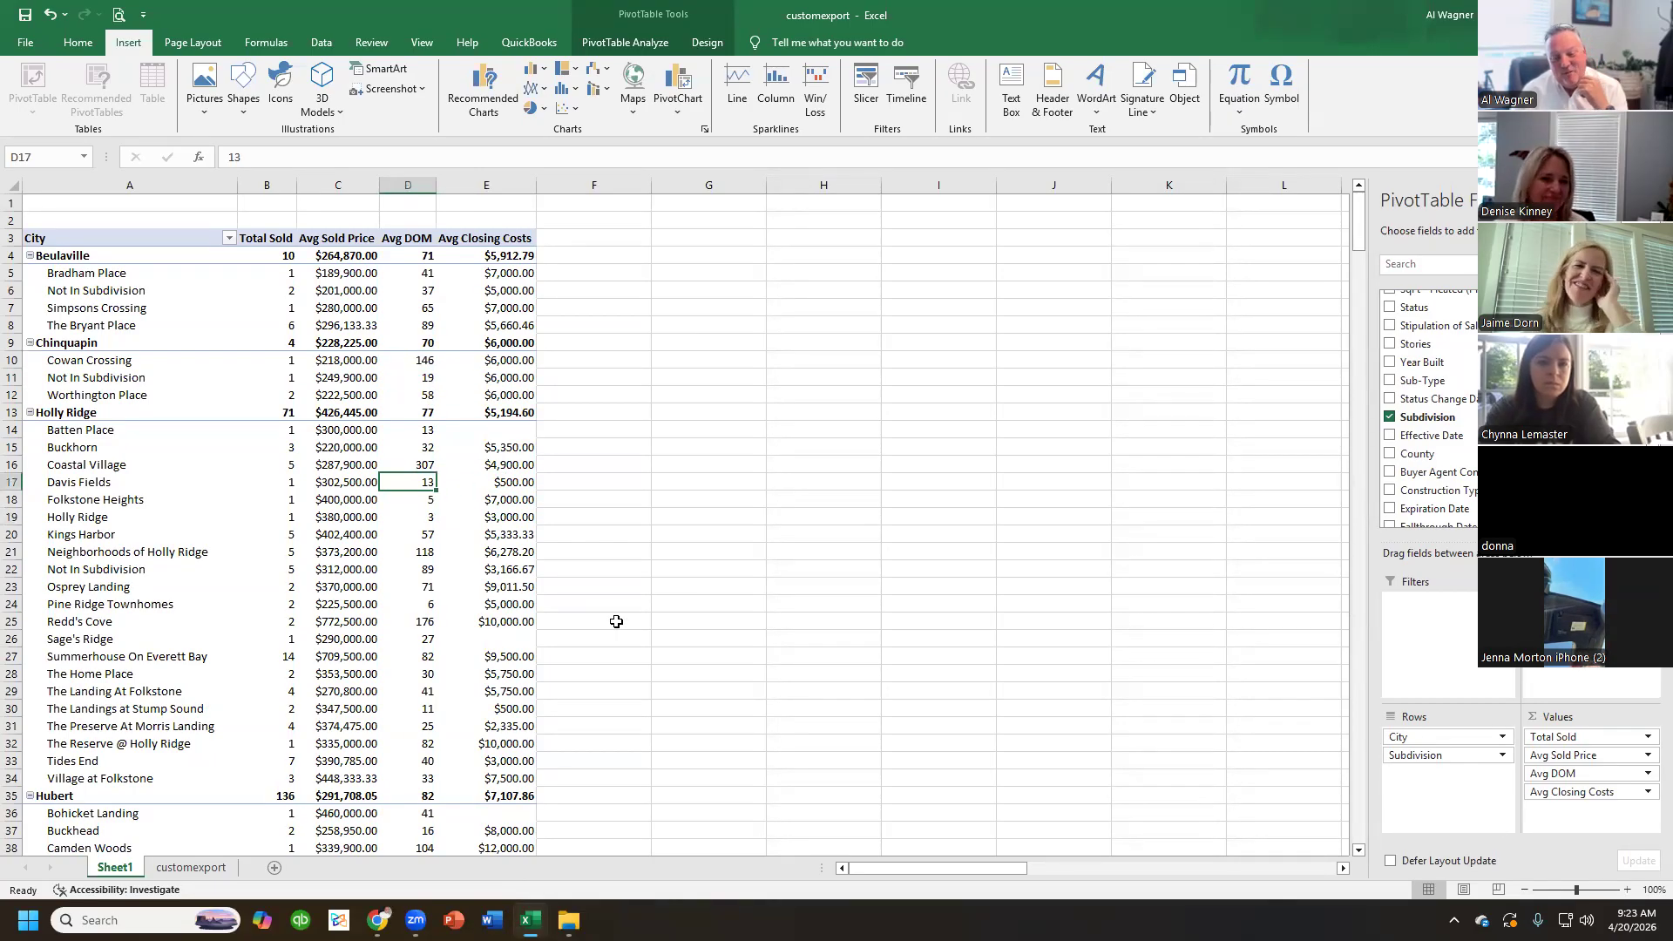
pyautogui.click(257, 498)
pyautogui.click(340, 552)
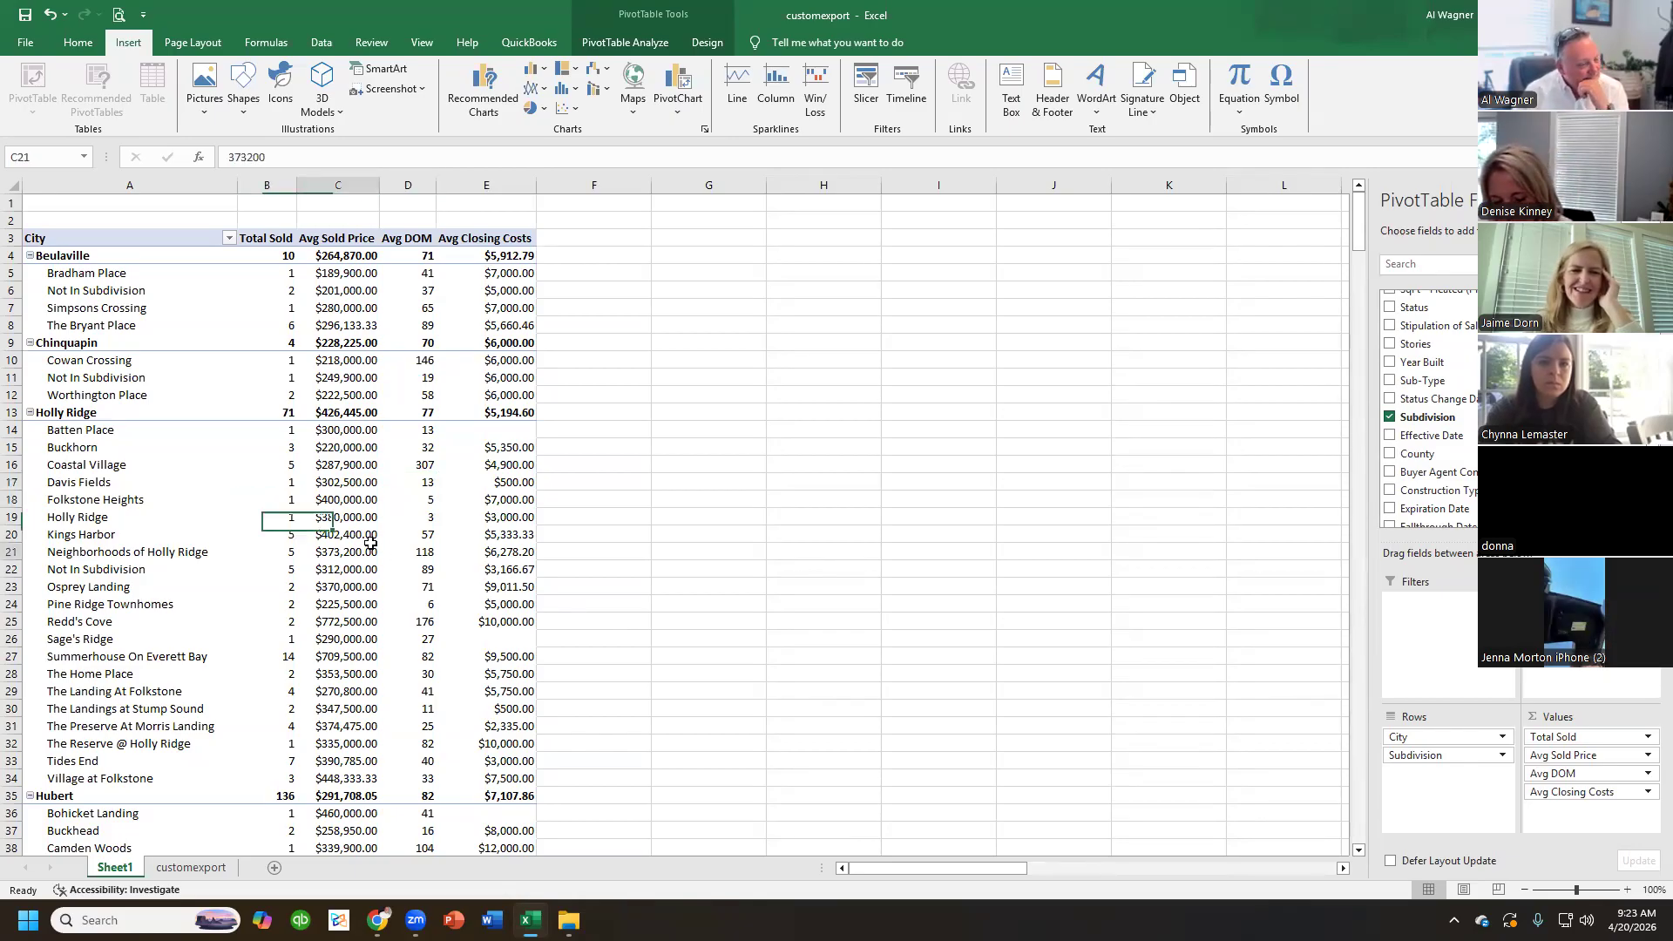
pyautogui.click(519, 493)
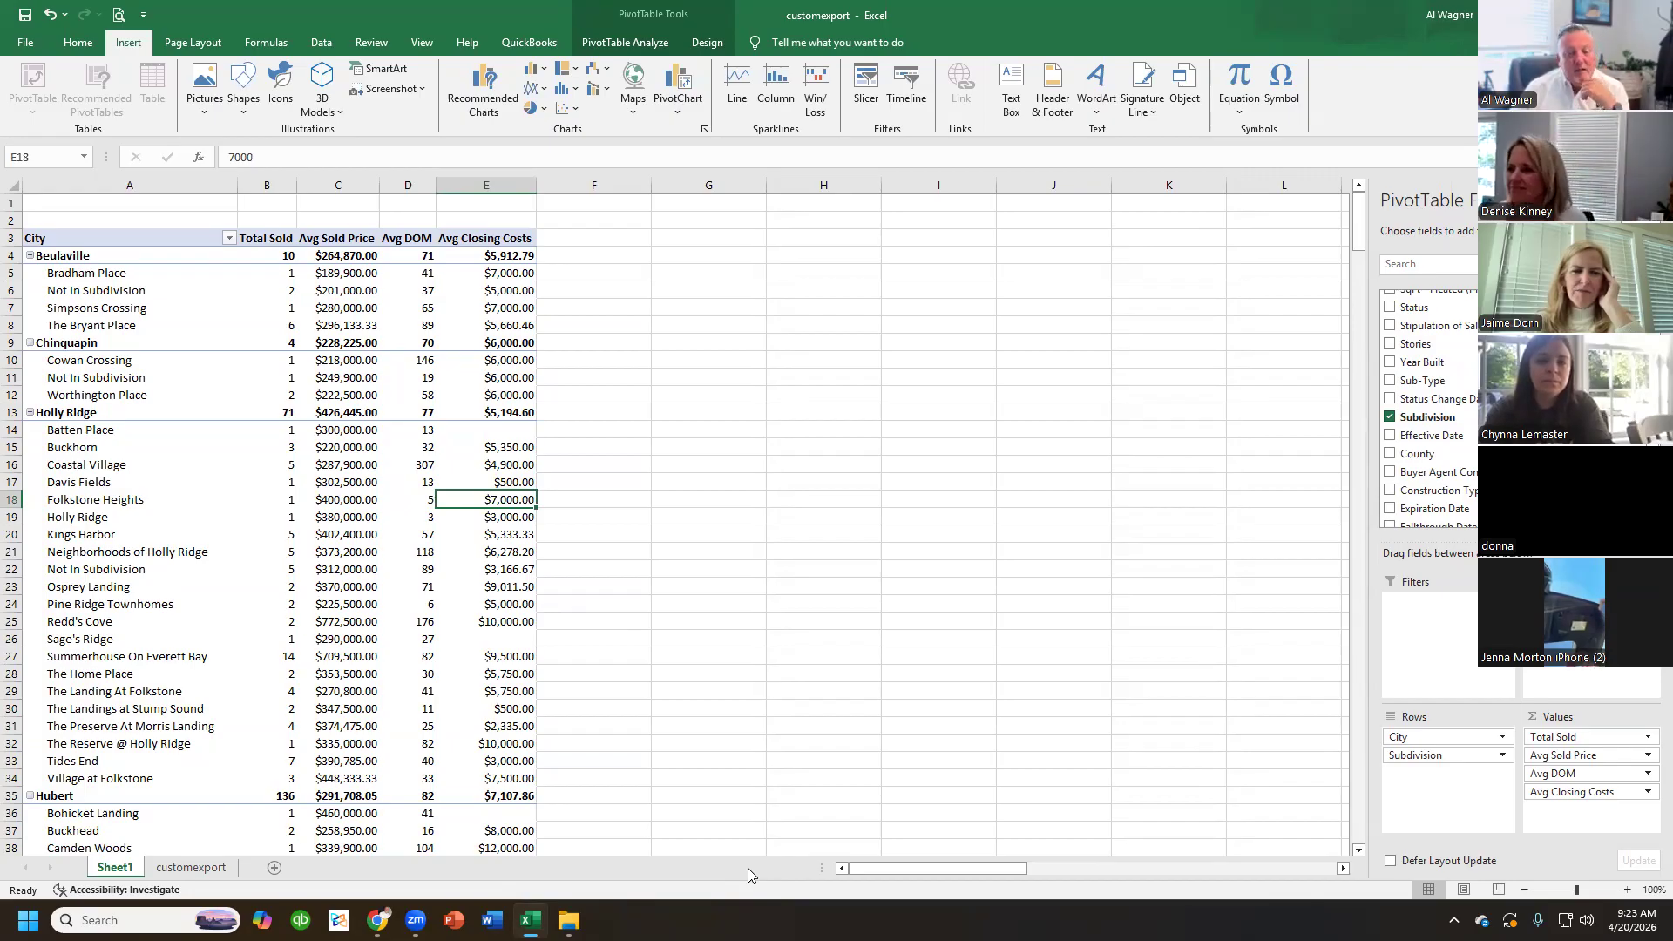
pyautogui.click(70, 429)
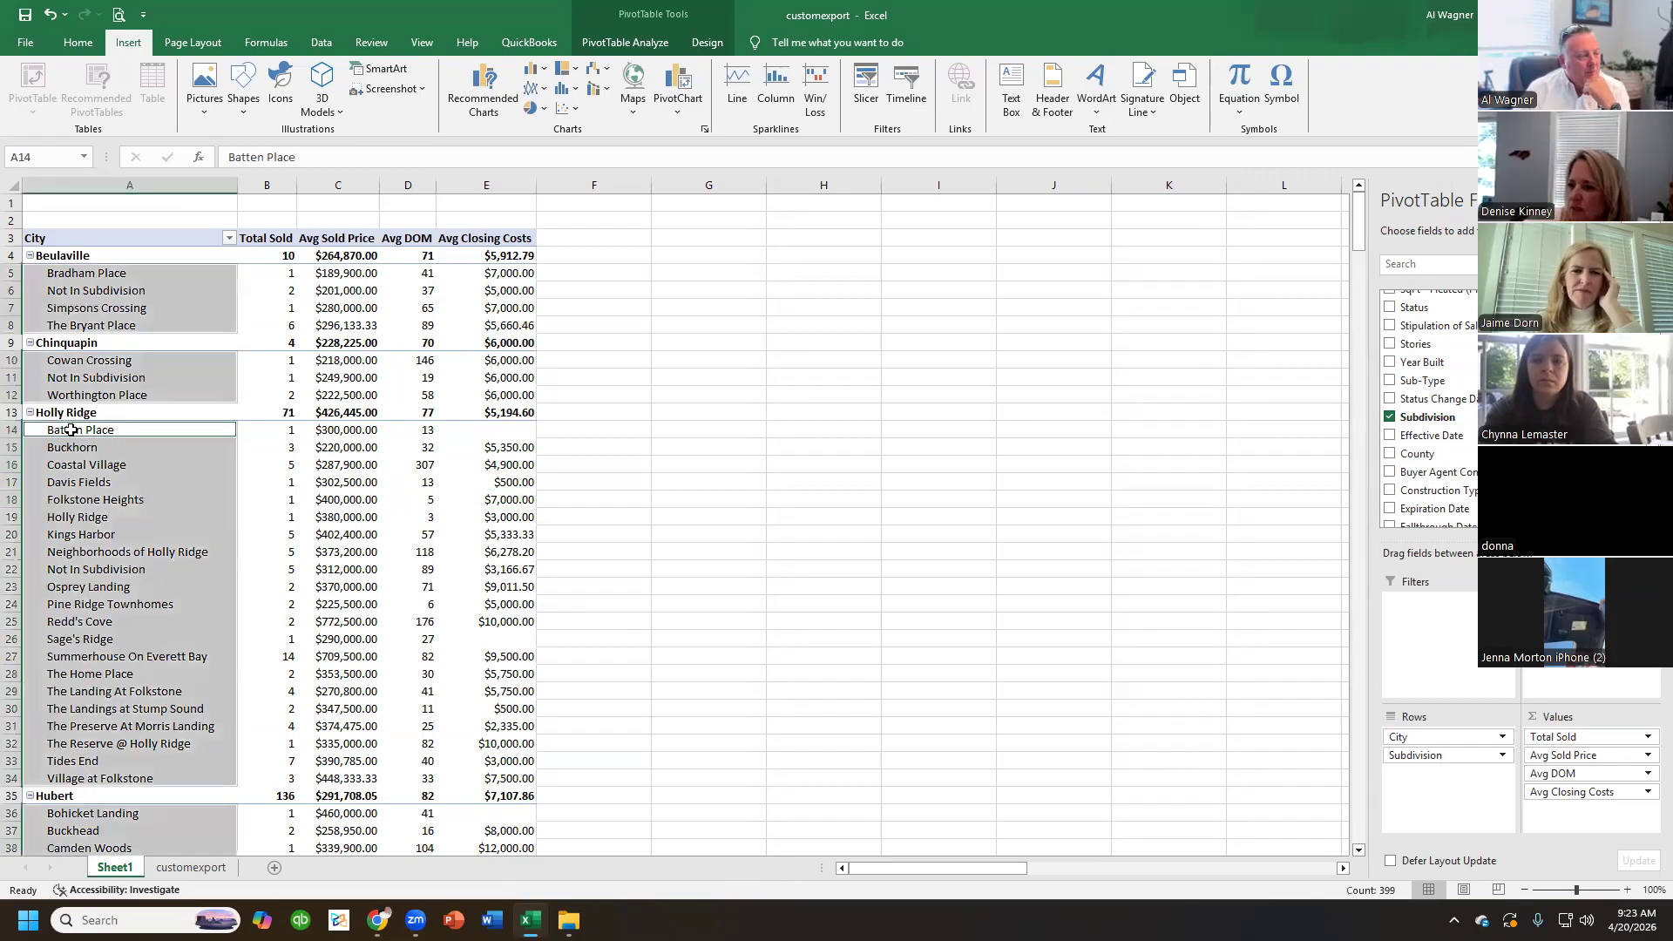
pyautogui.click(248, 486)
pyautogui.click(340, 484)
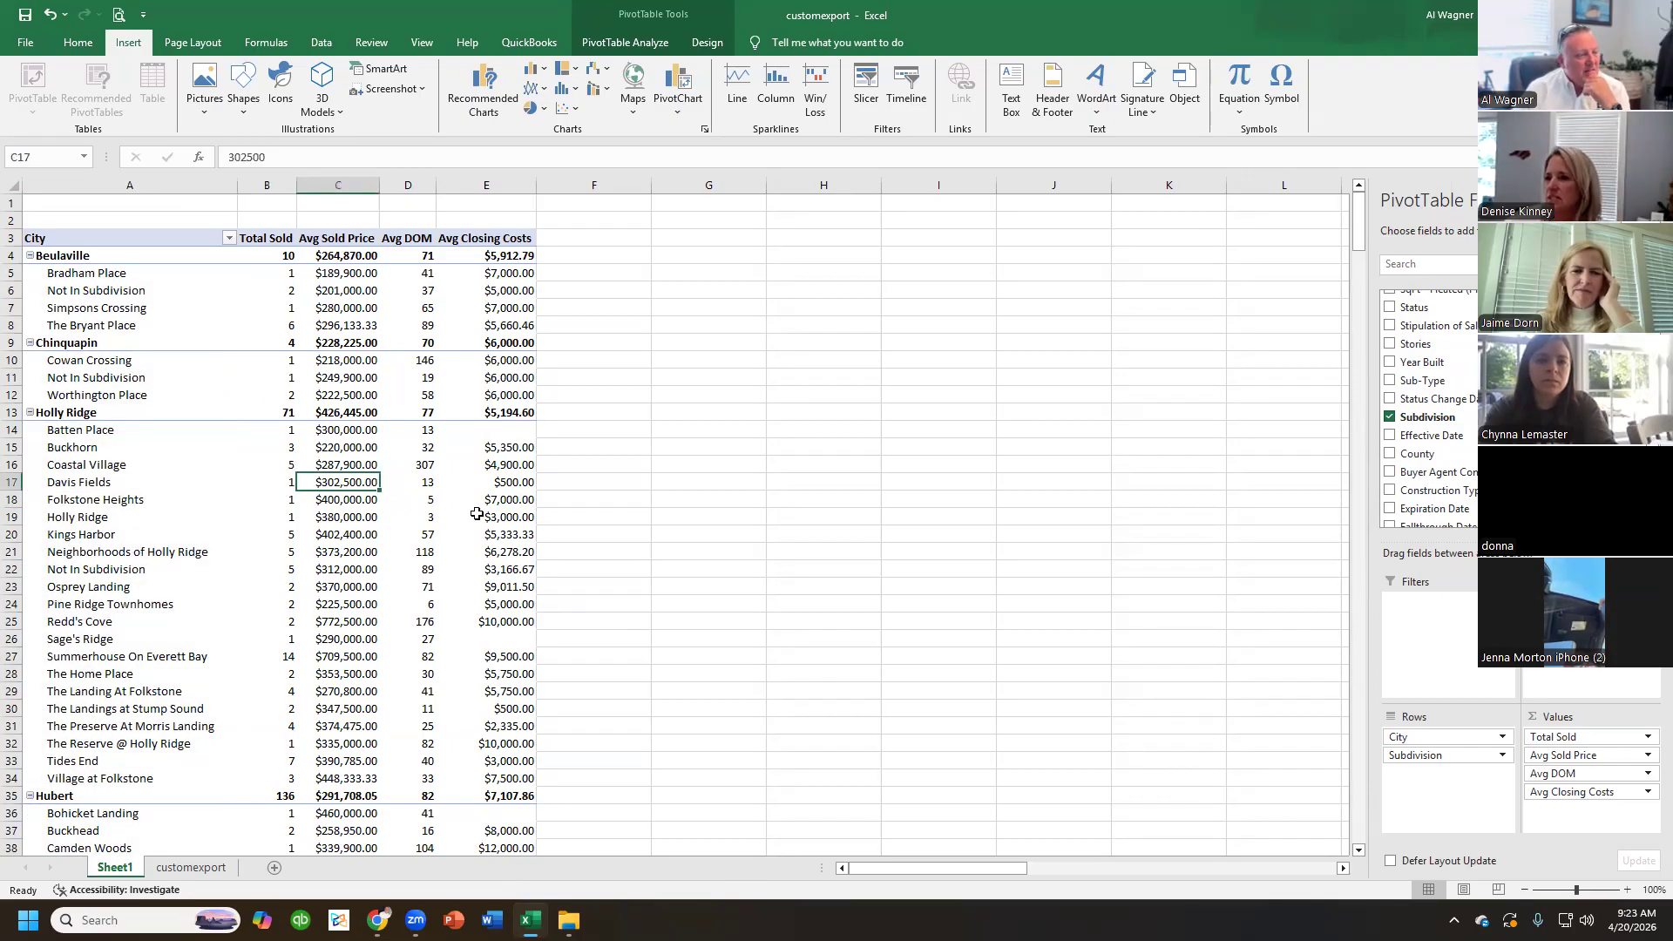
pyautogui.click(276, 243)
pyautogui.click(282, 189)
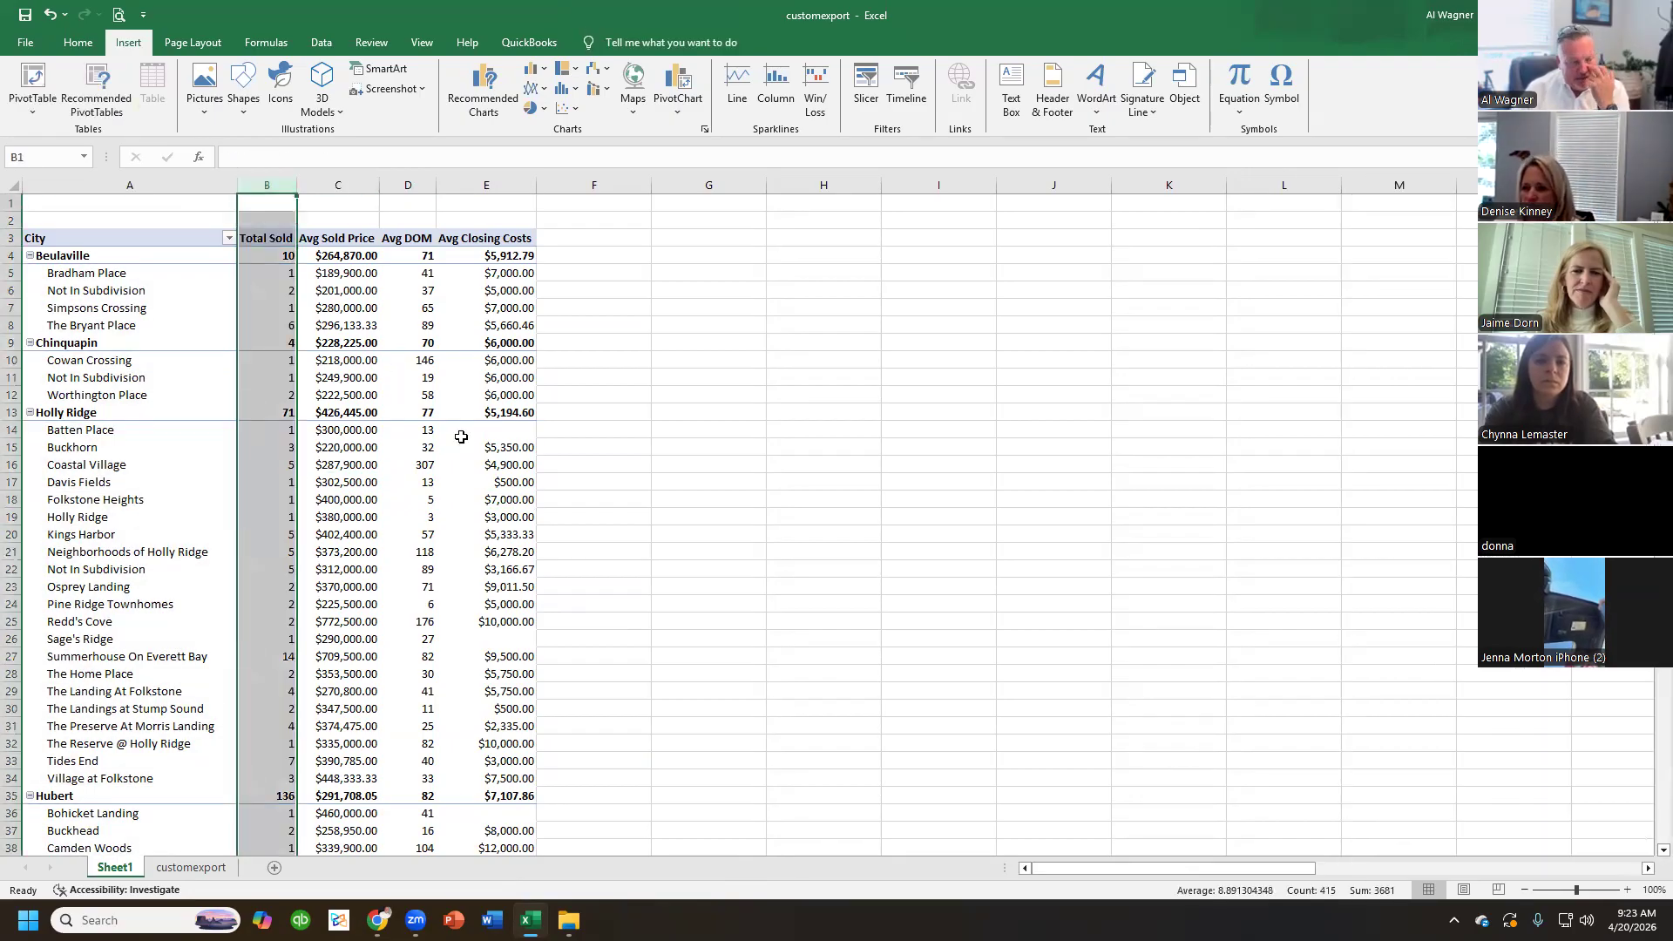
pyautogui.click(461, 436)
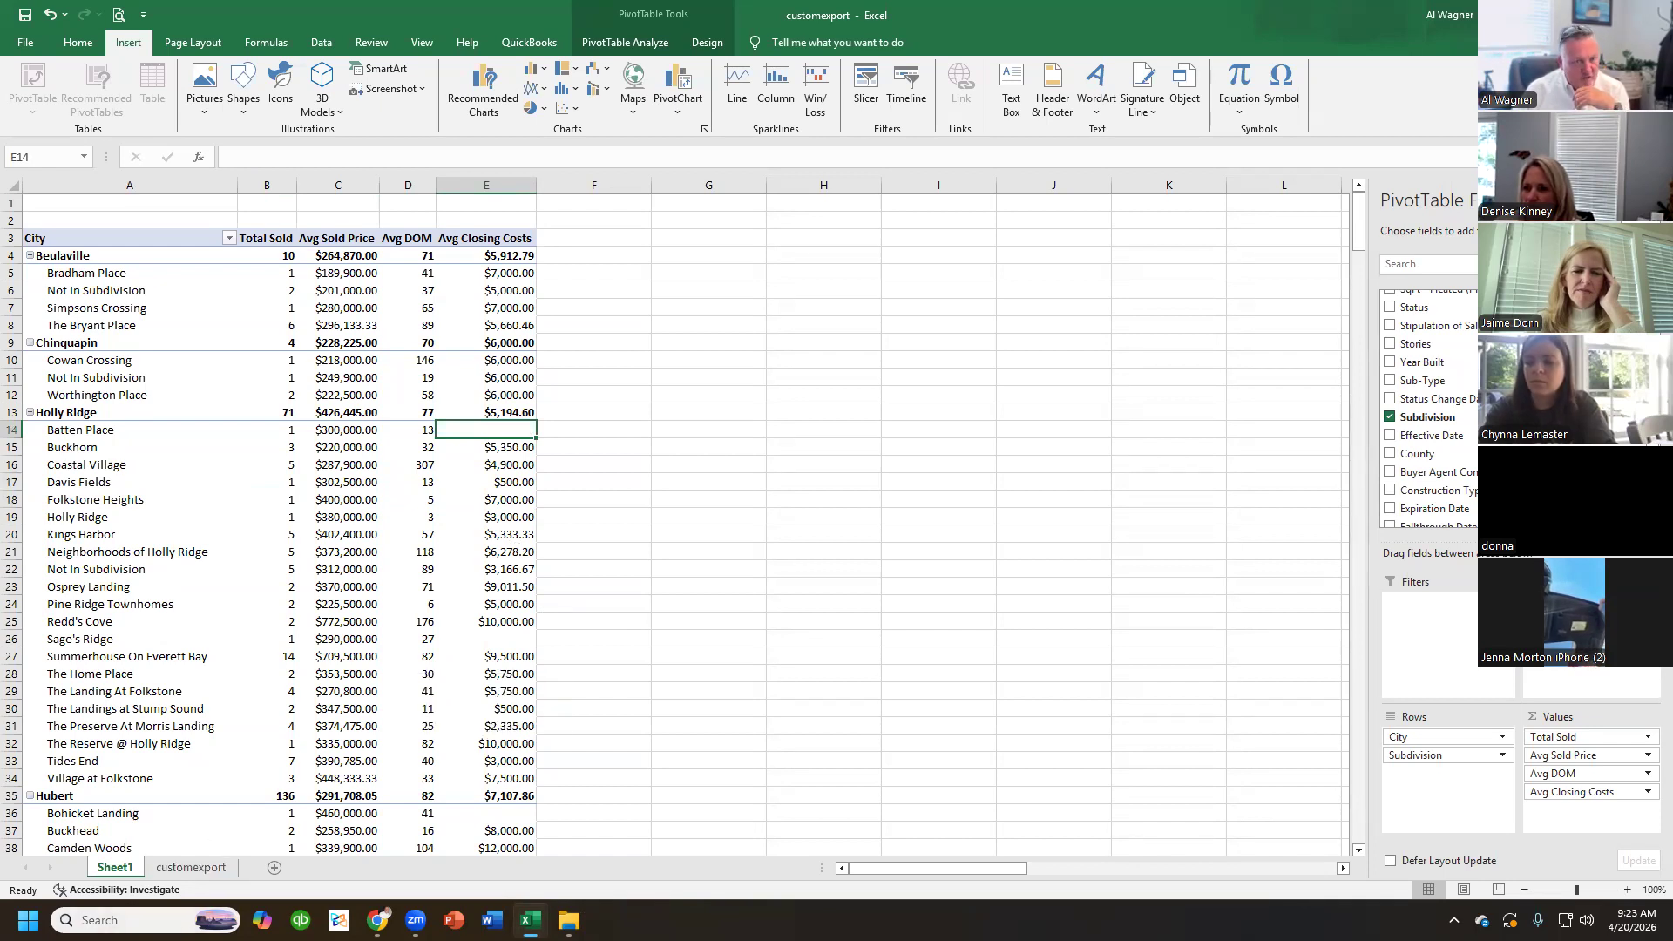
# - Check the PivotTable's source data range on the customexport sheet and leave the data source settings without changing them
pyautogui.click(1650, 231)
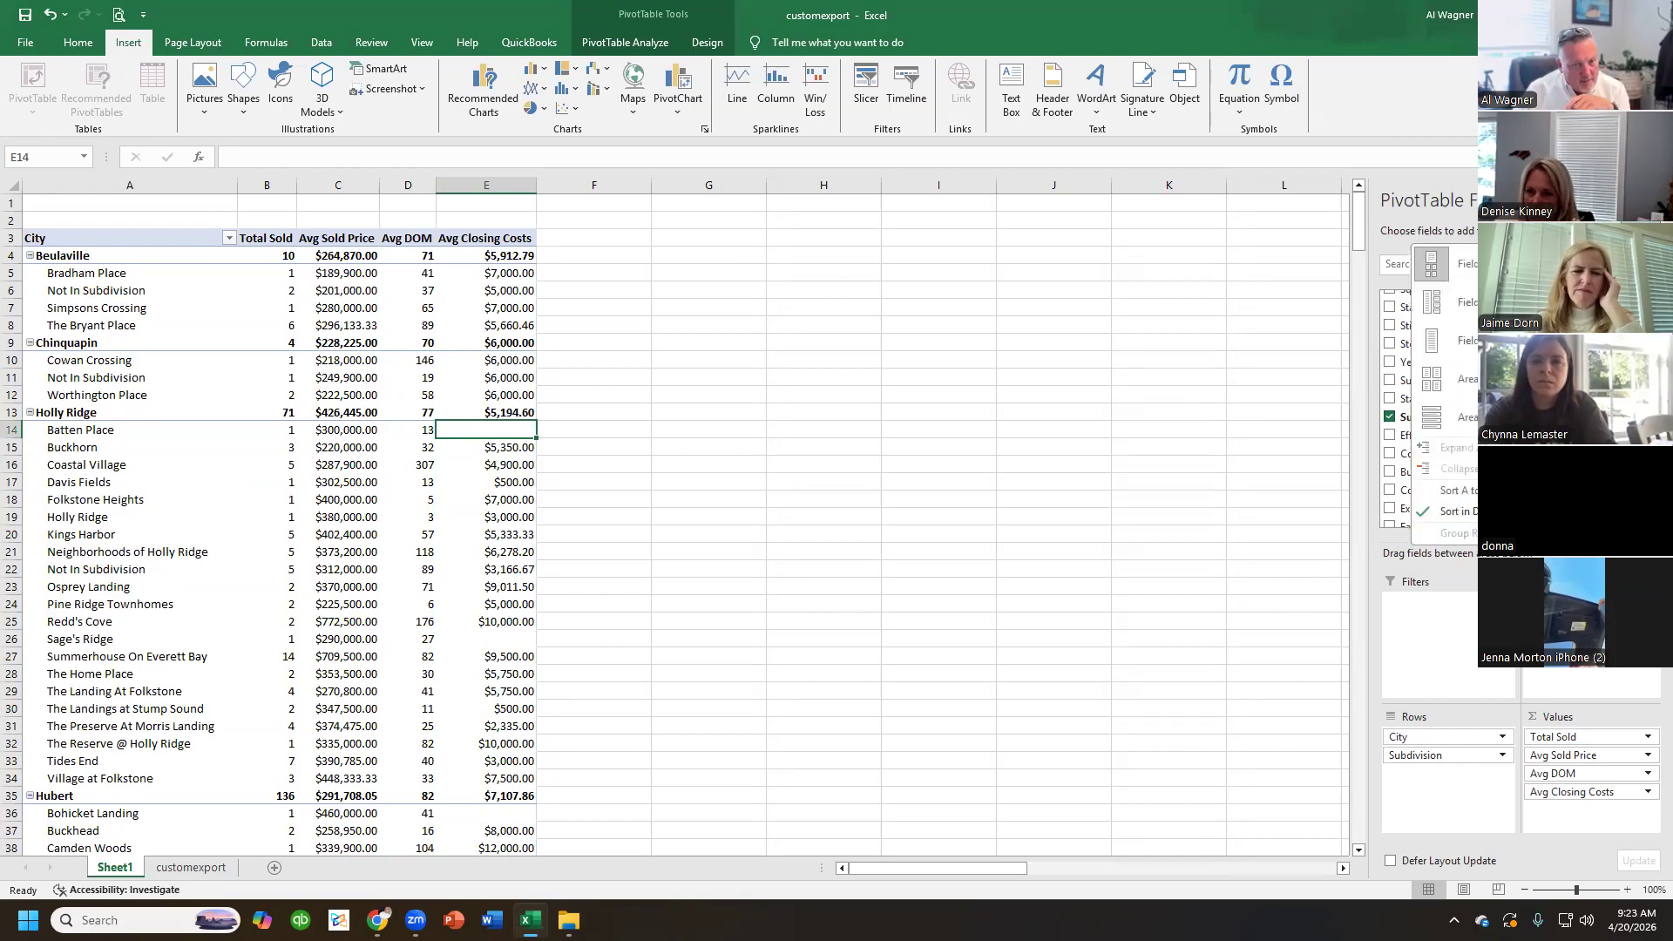
pyautogui.click(1057, 155)
pyautogui.click(624, 41)
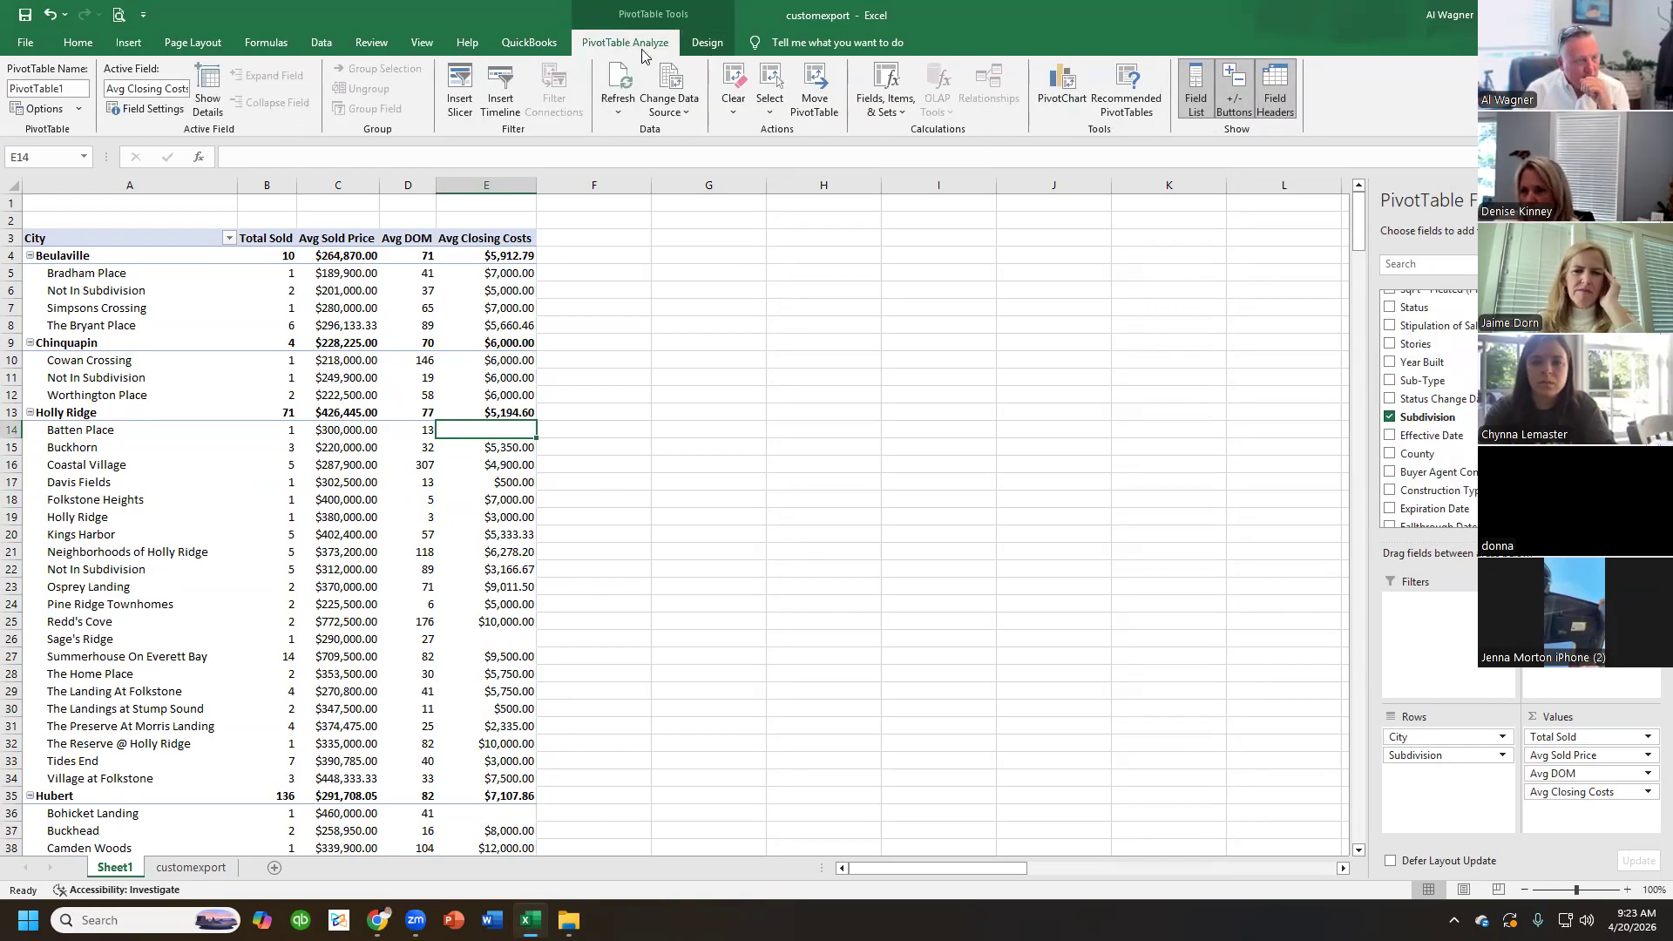
pyautogui.click(684, 105)
pyautogui.click(706, 131)
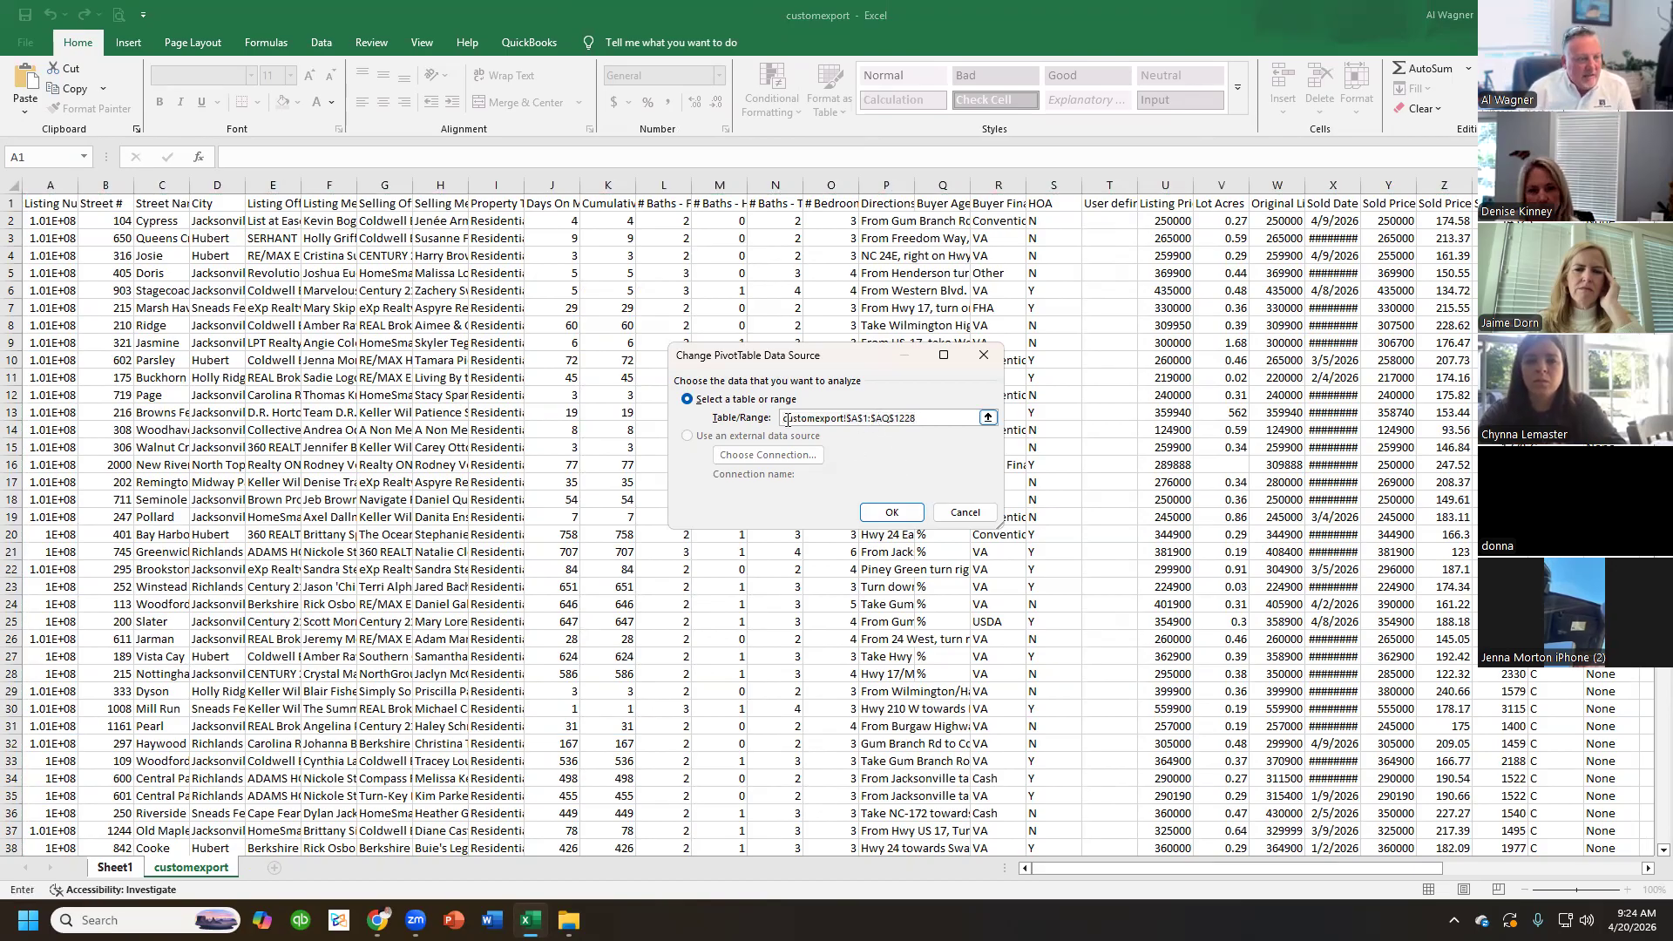
pyautogui.click(988, 418)
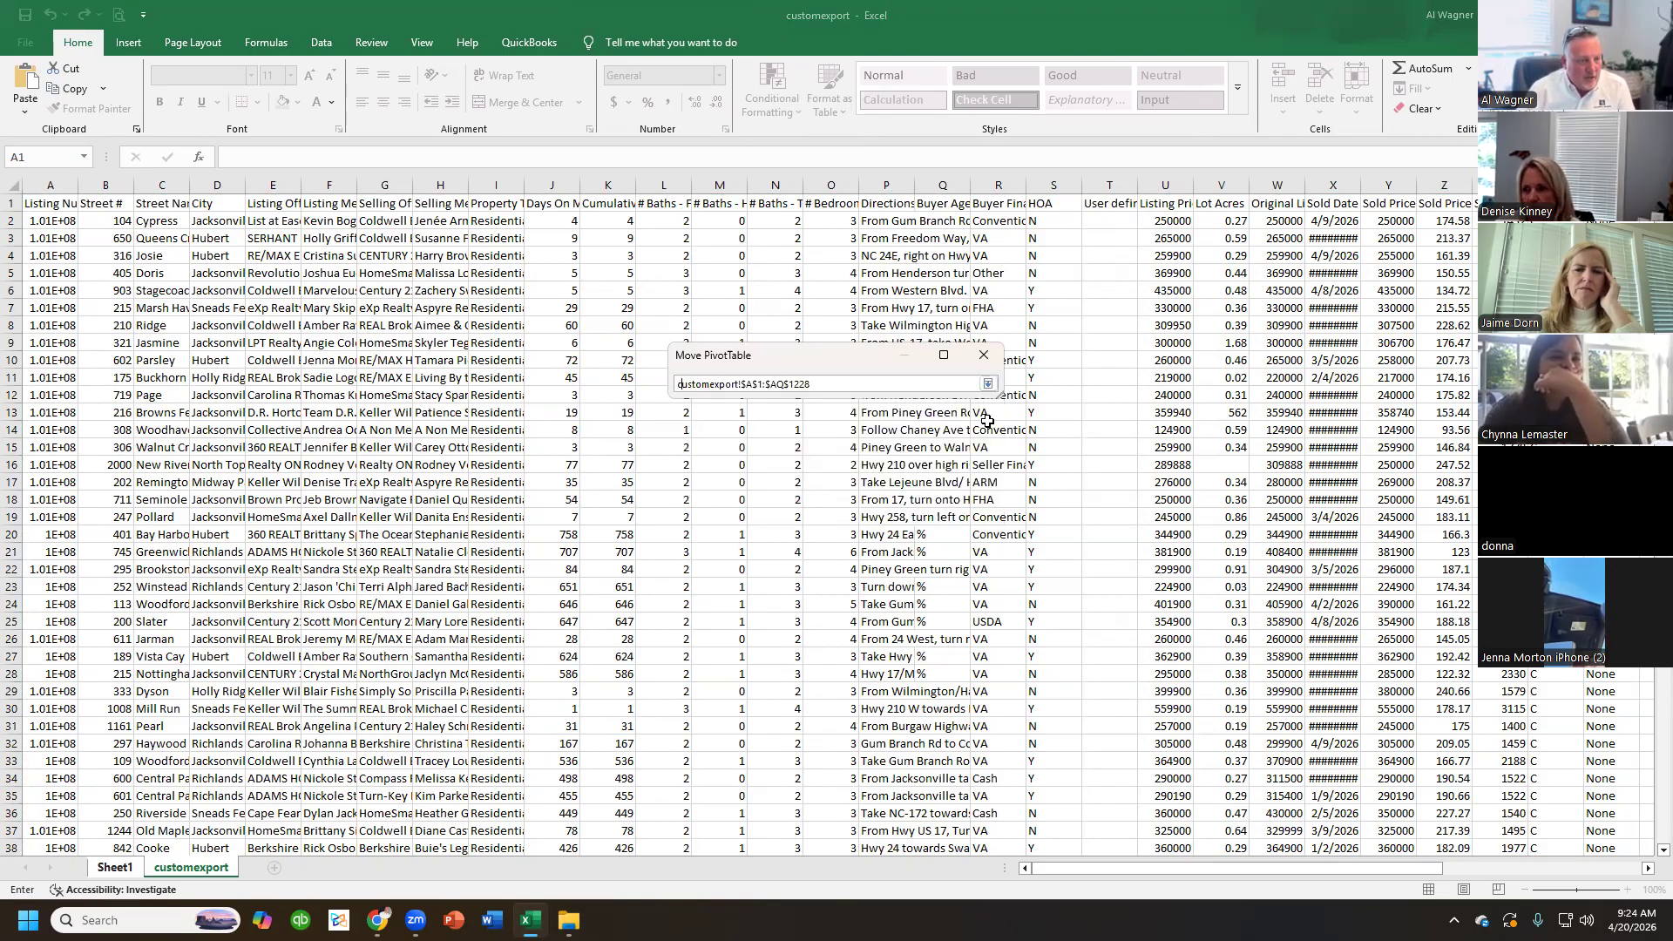
pyautogui.click(989, 383)
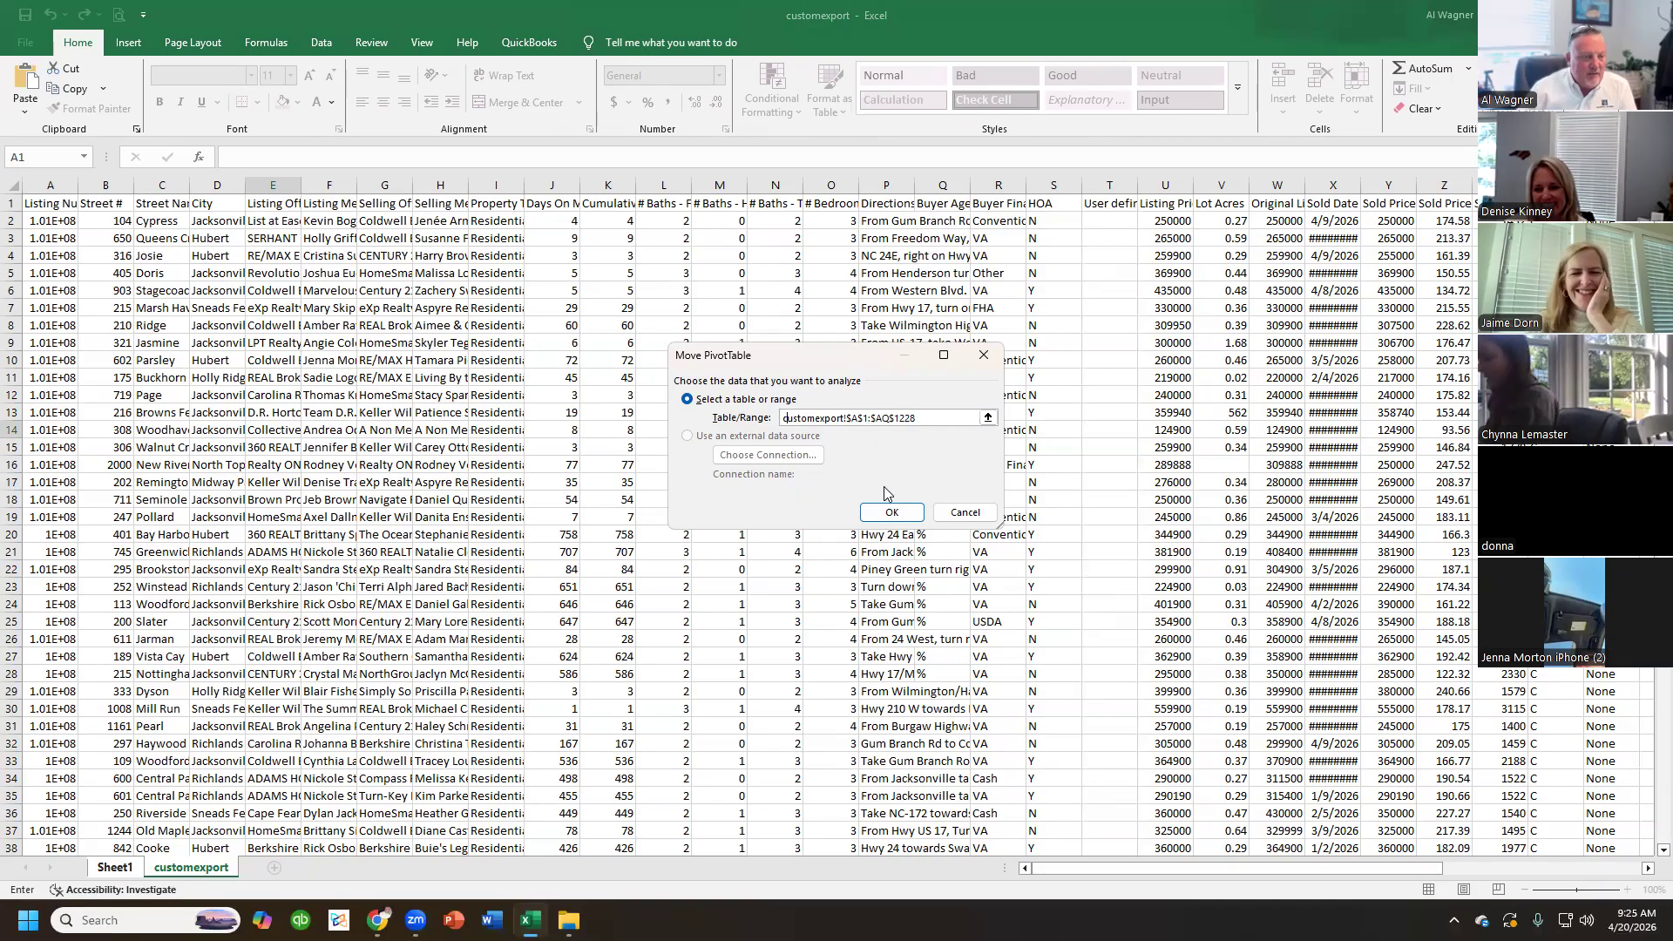
pyautogui.click(963, 513)
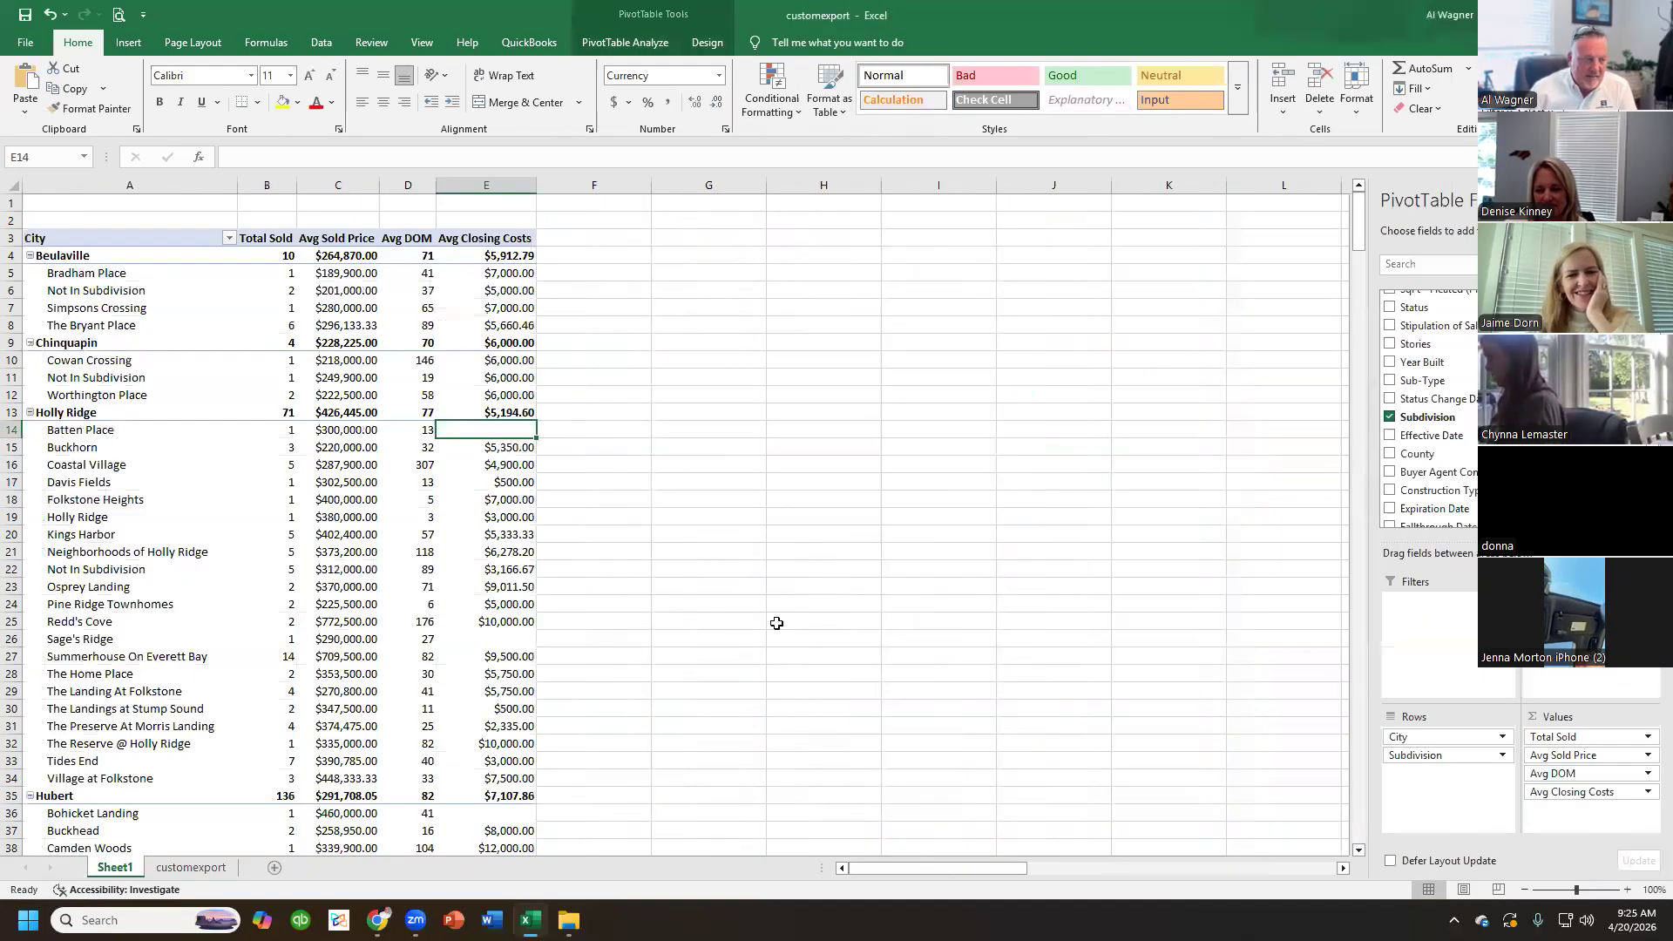
# - Review the Coastal Village and Kings Harbor rows, and collapse and re-expand the Holly Ridge subdivisions
pyautogui.click(83, 467)
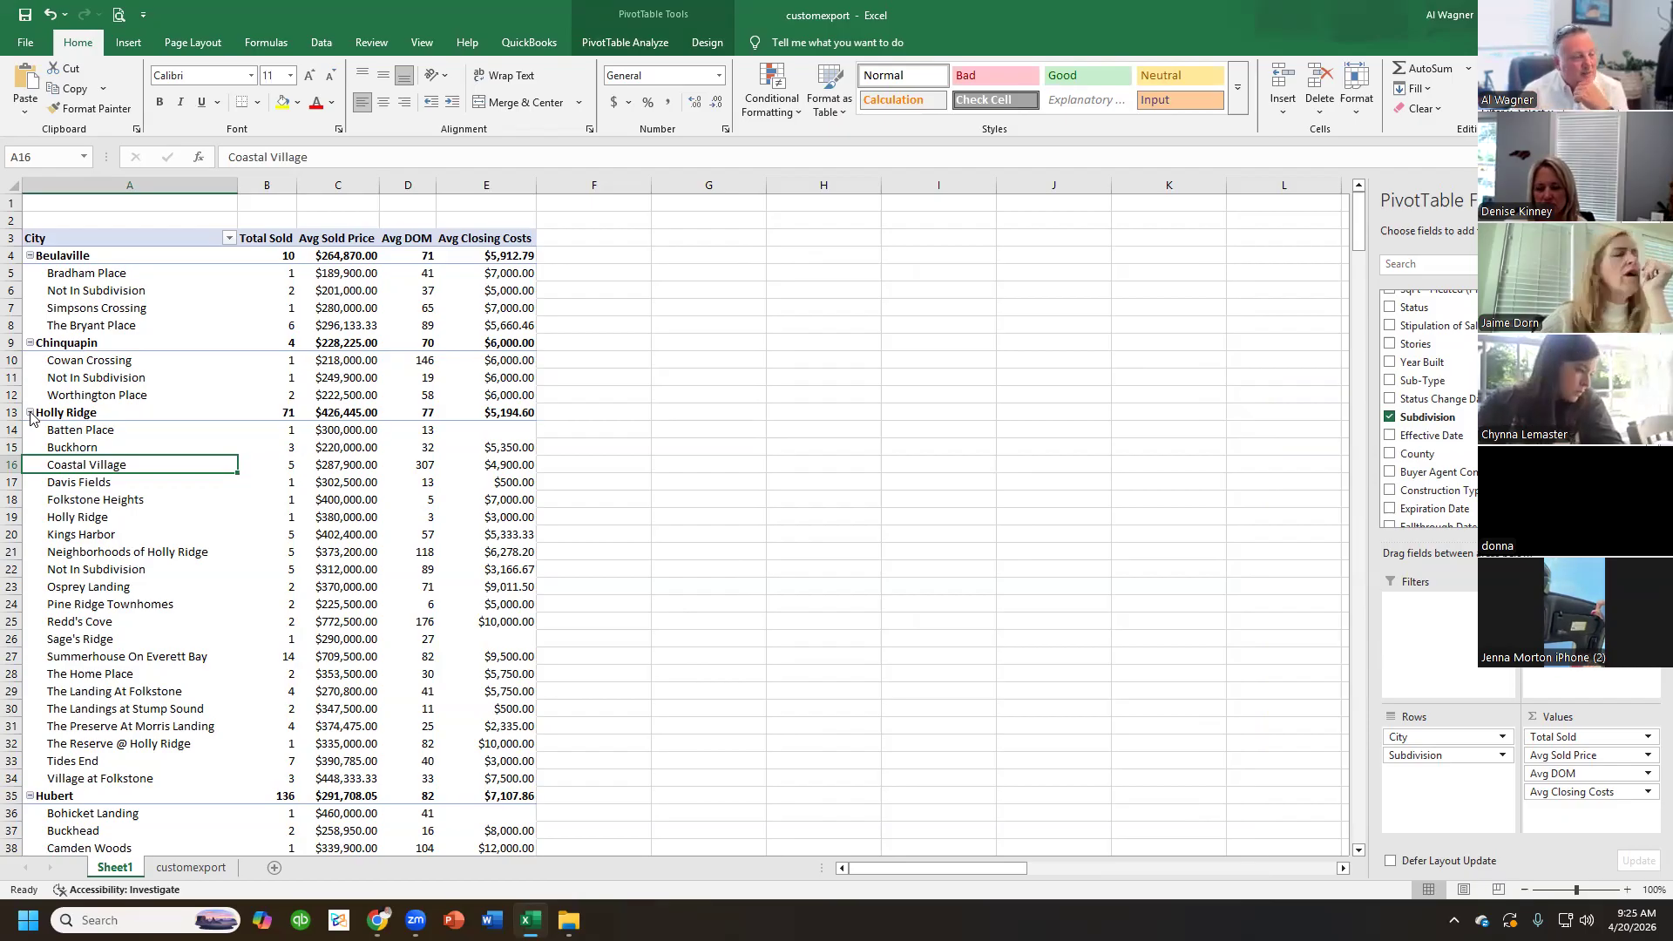
pyautogui.click(370, 469)
pyautogui.click(96, 538)
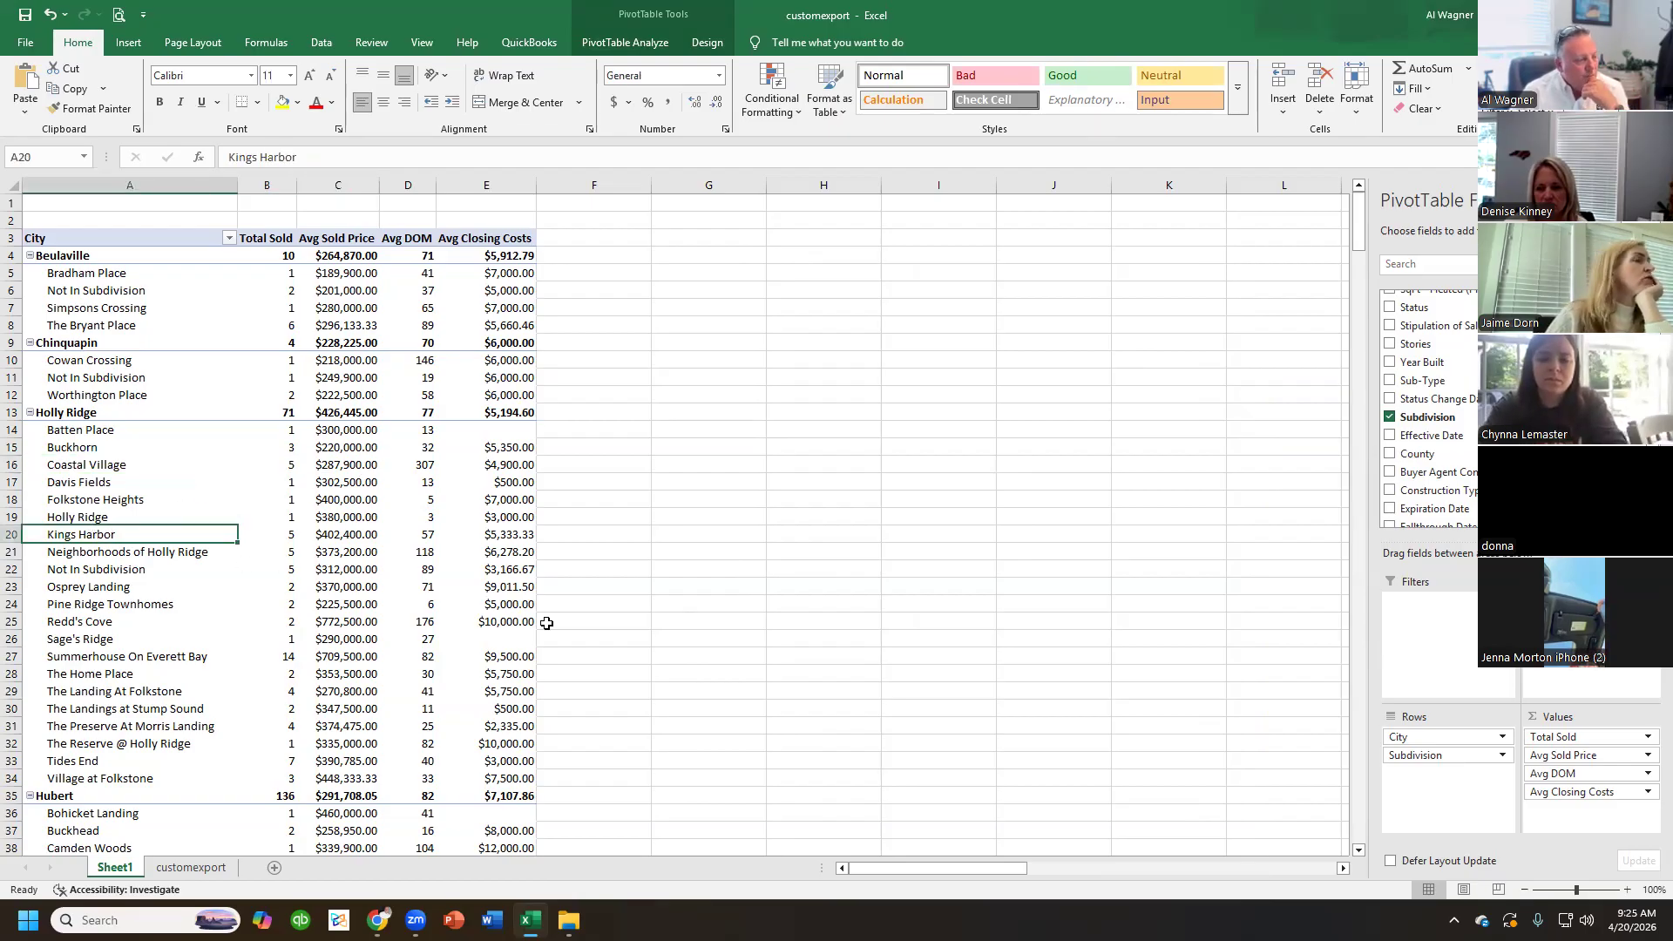
pyautogui.click(31, 414)
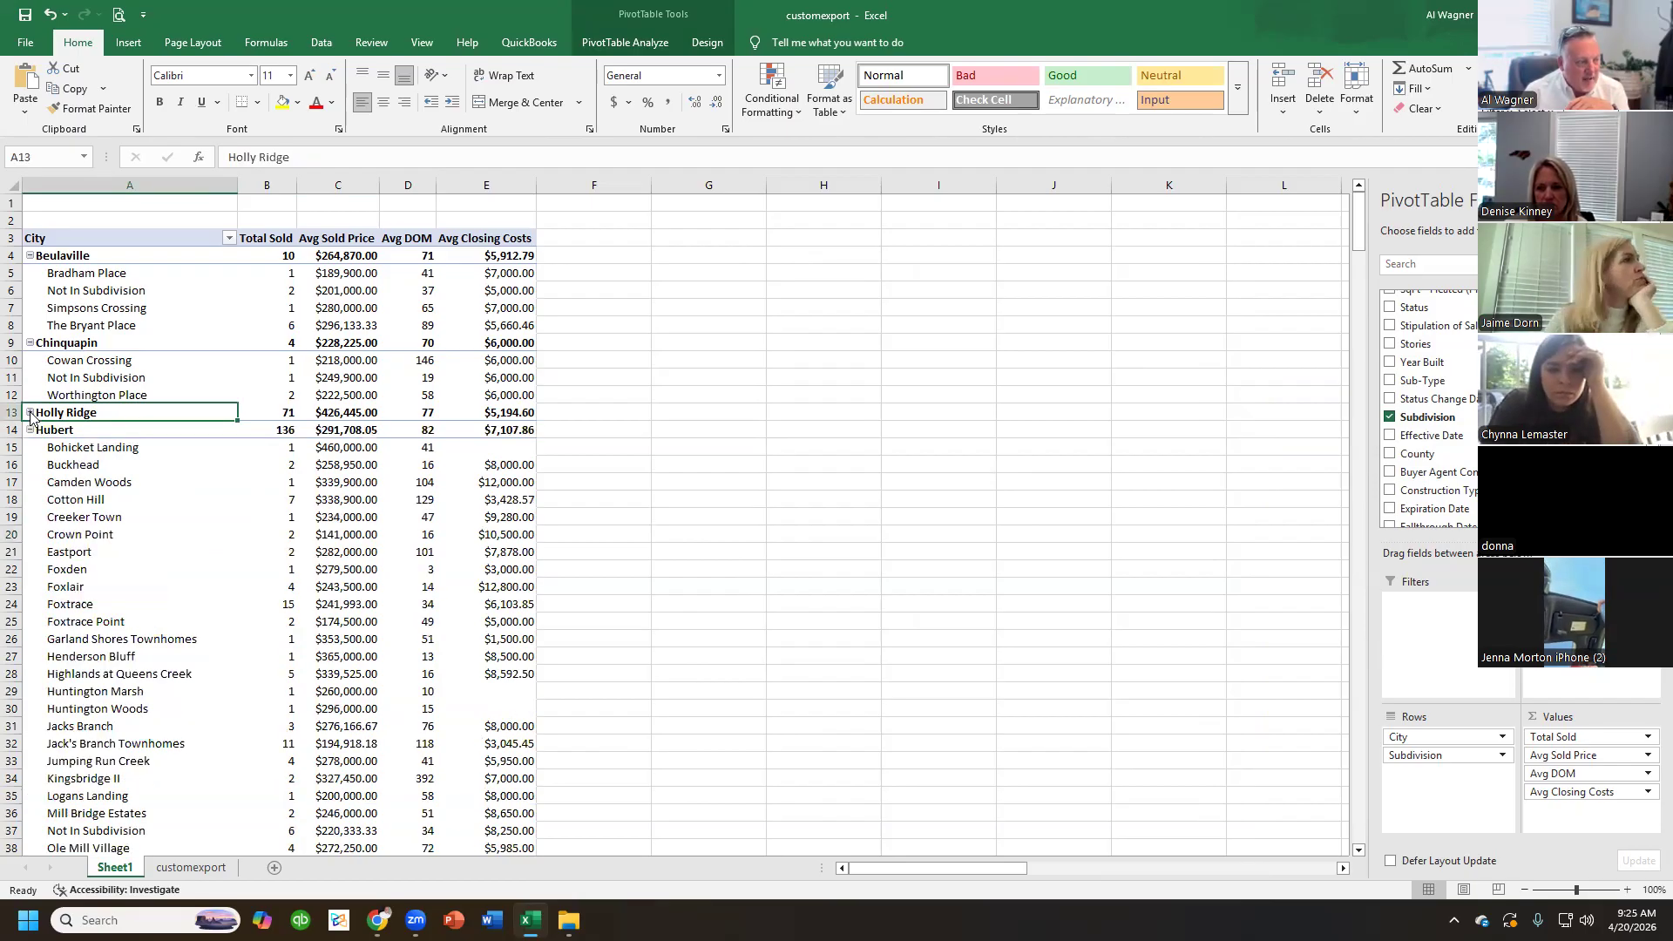
pyautogui.click(30, 413)
pyautogui.click(30, 413)
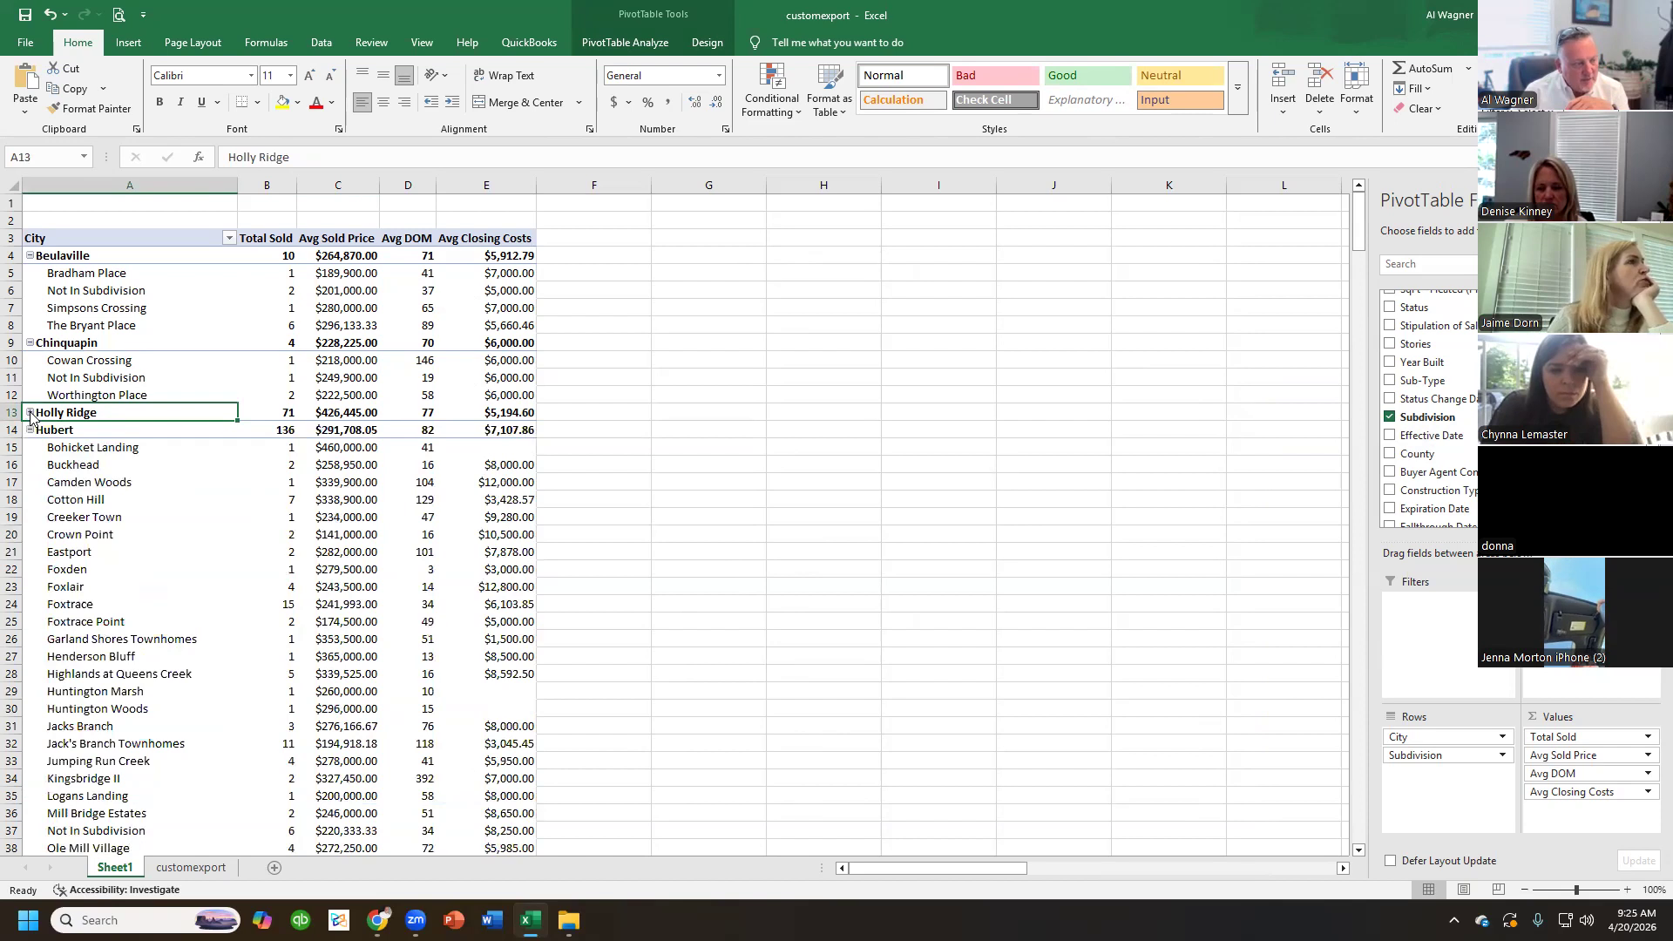
pyautogui.click(30, 412)
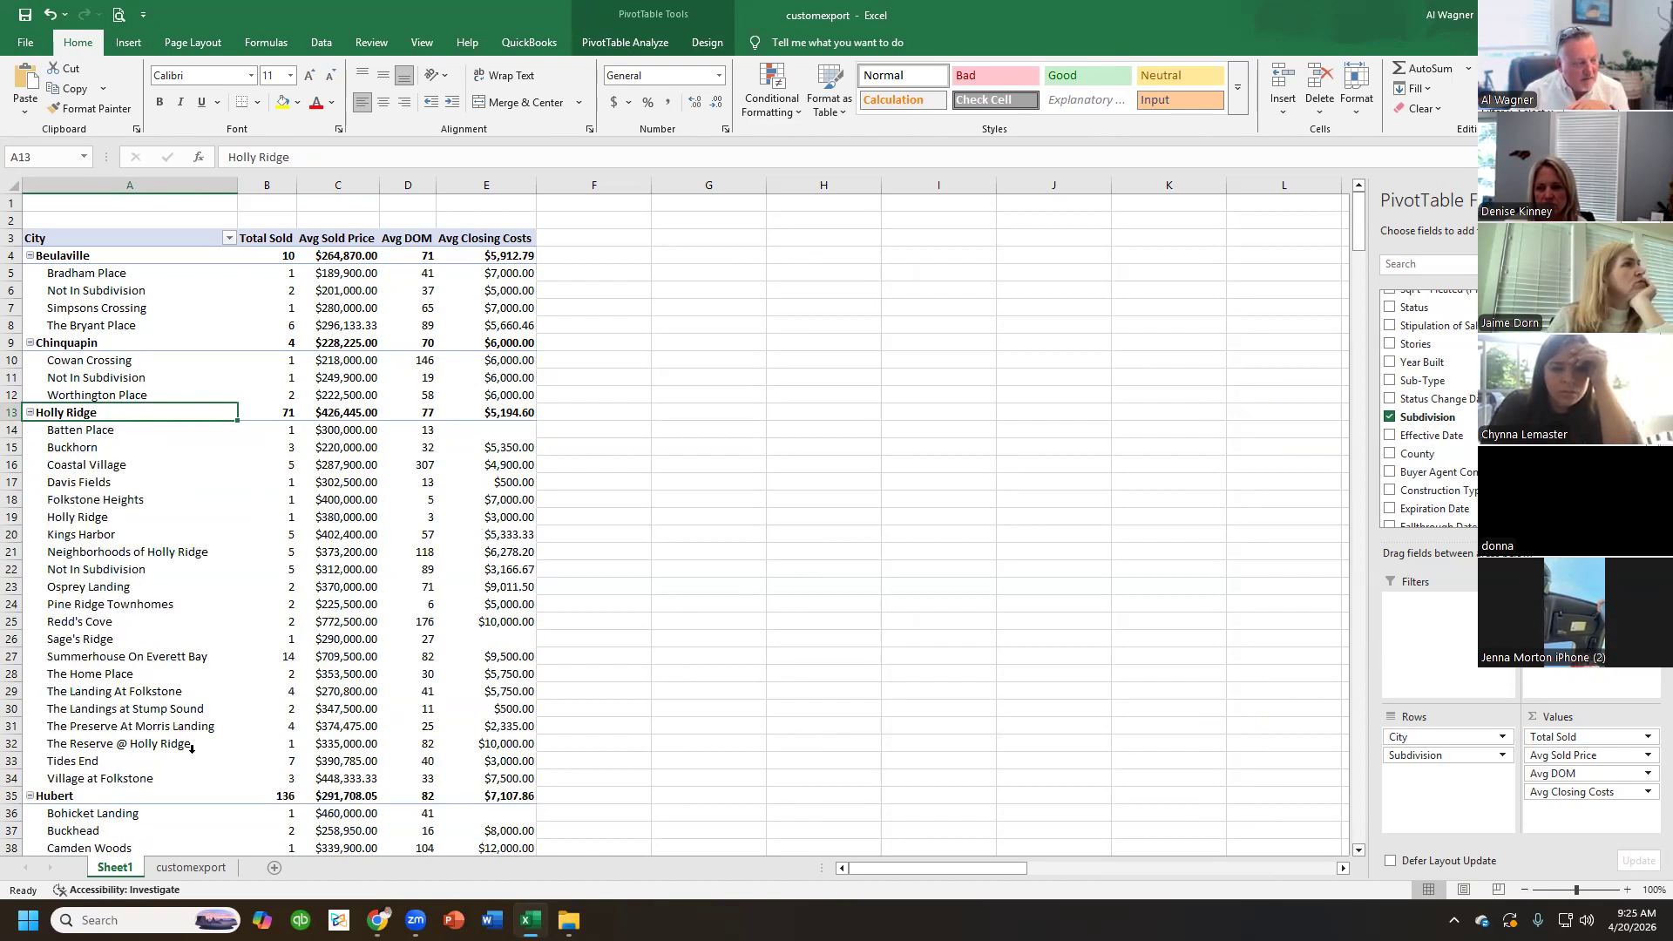
# - Collapse the Holly Ridge and Chinquapin groups, and collapse the entire City field to show only city rows
pyautogui.click(30, 413)
pyautogui.click(30, 343)
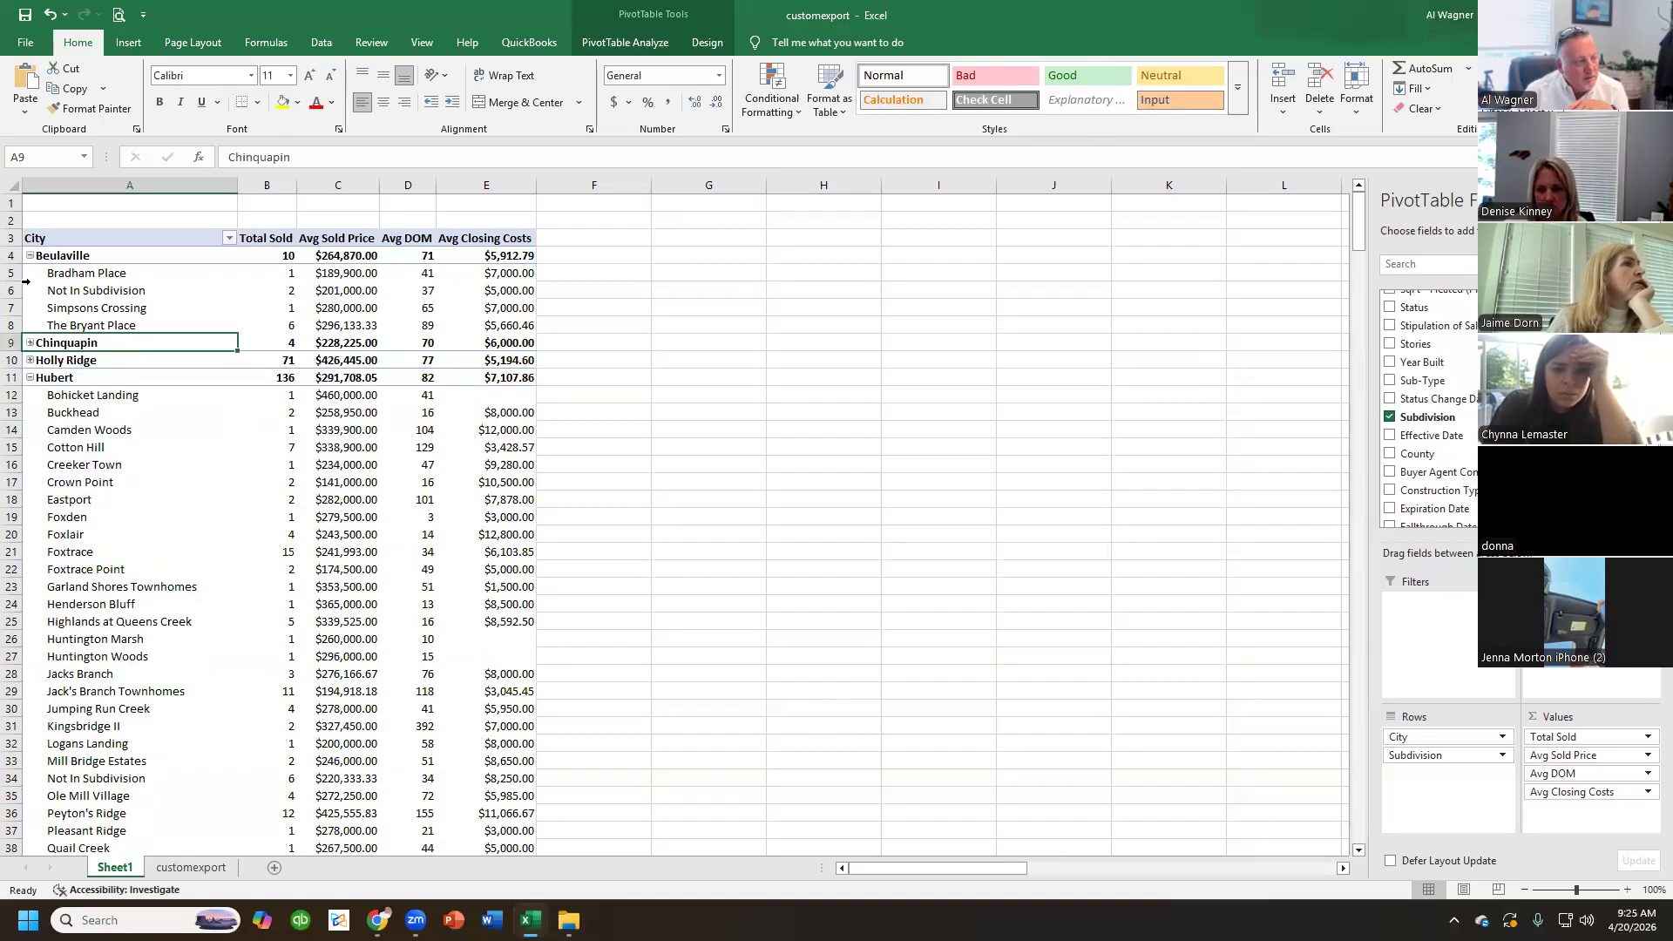
pyautogui.rightClick(30, 255)
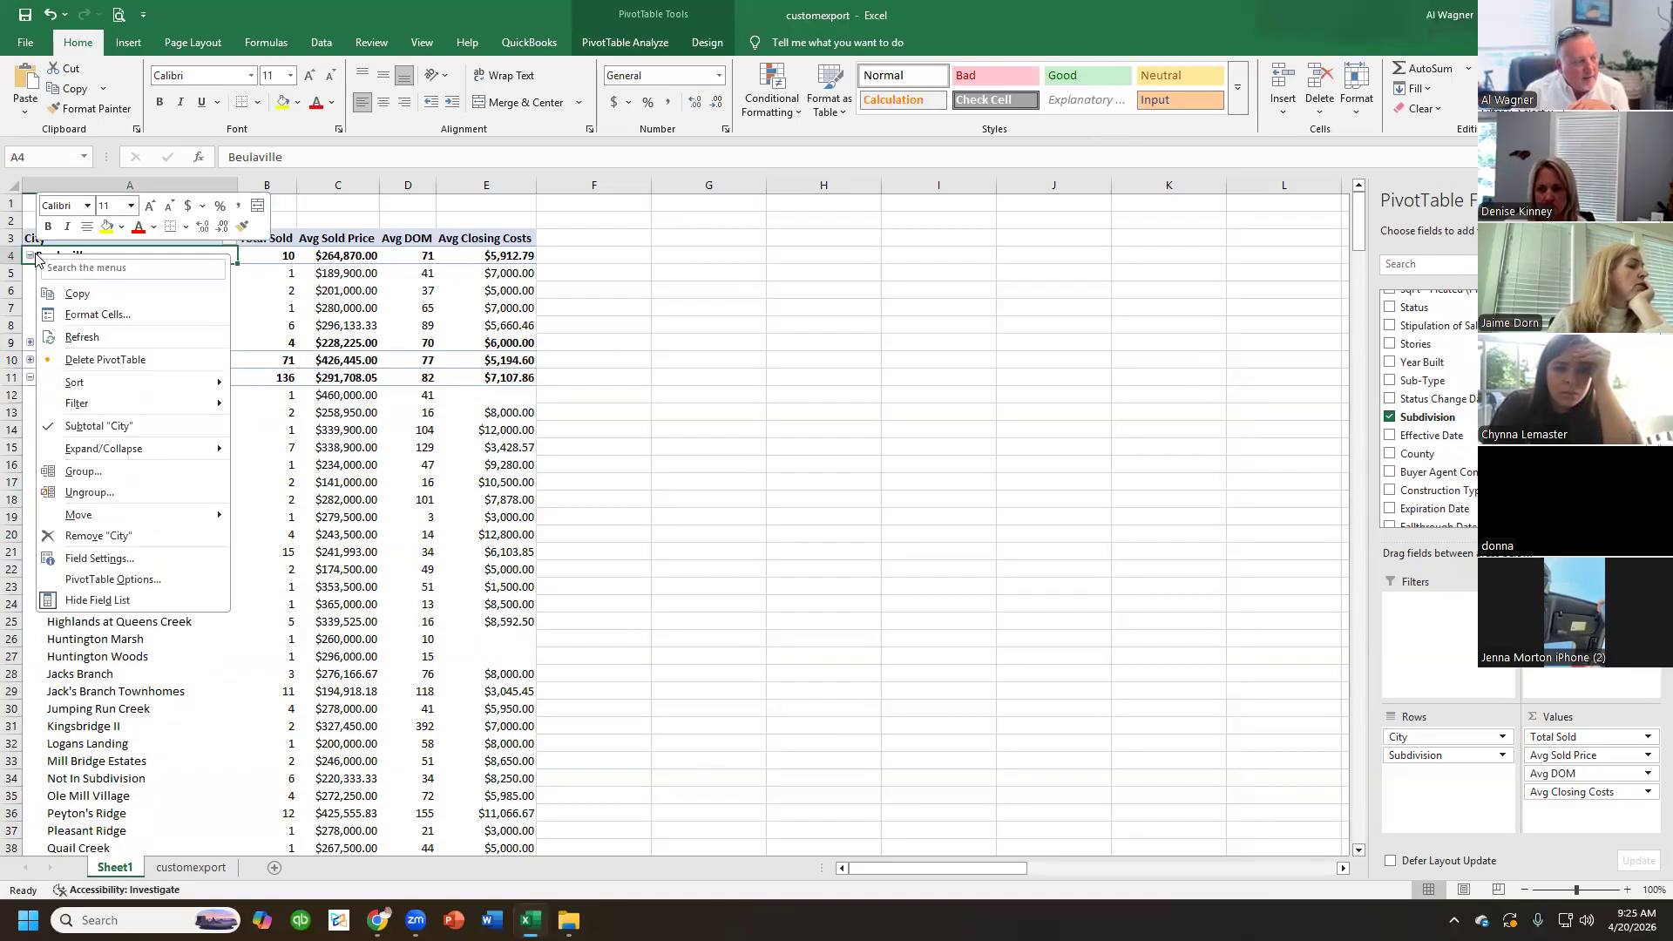
pyautogui.moveTo(185, 449)
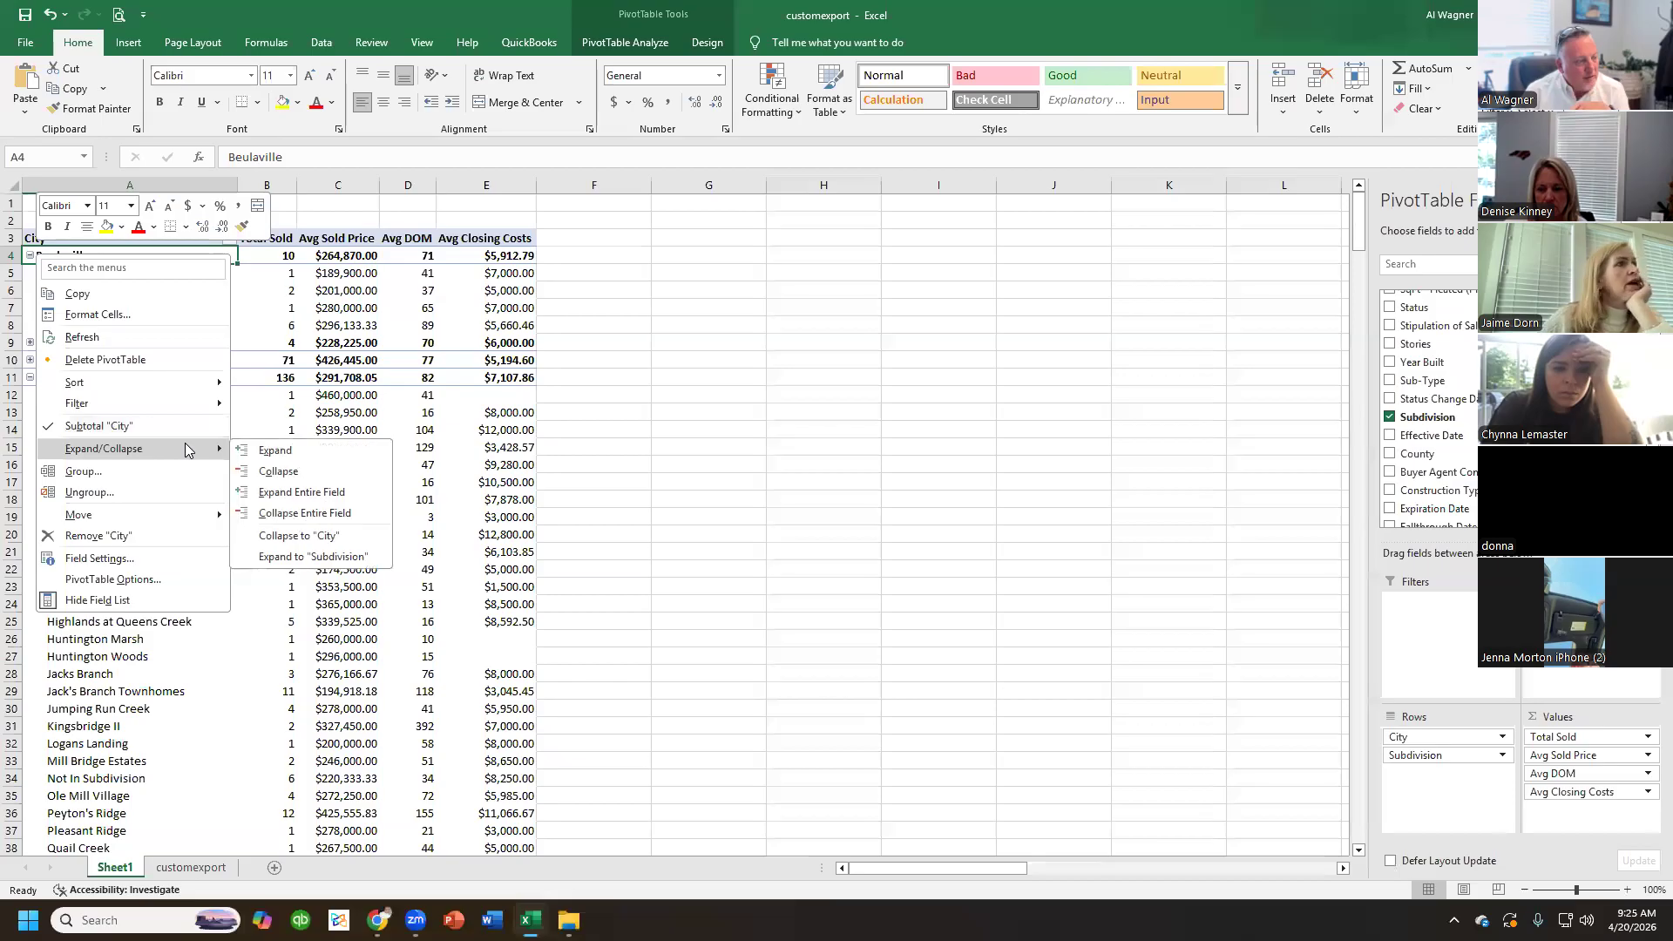
pyautogui.click(337, 516)
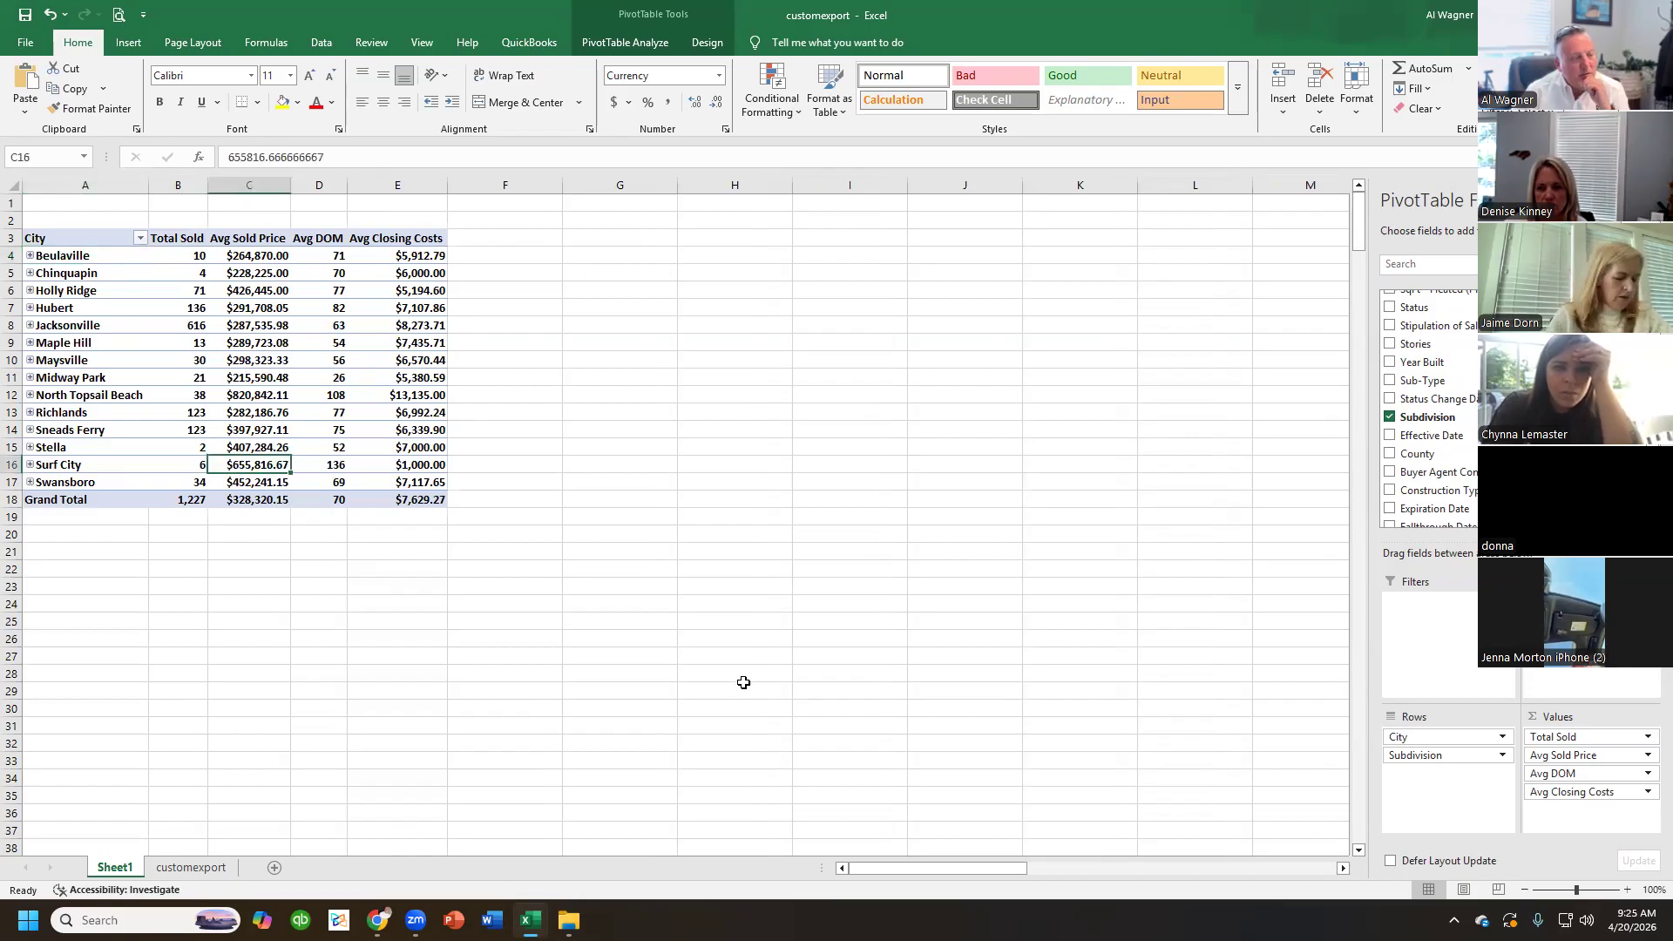
pyautogui.click(235, 380)
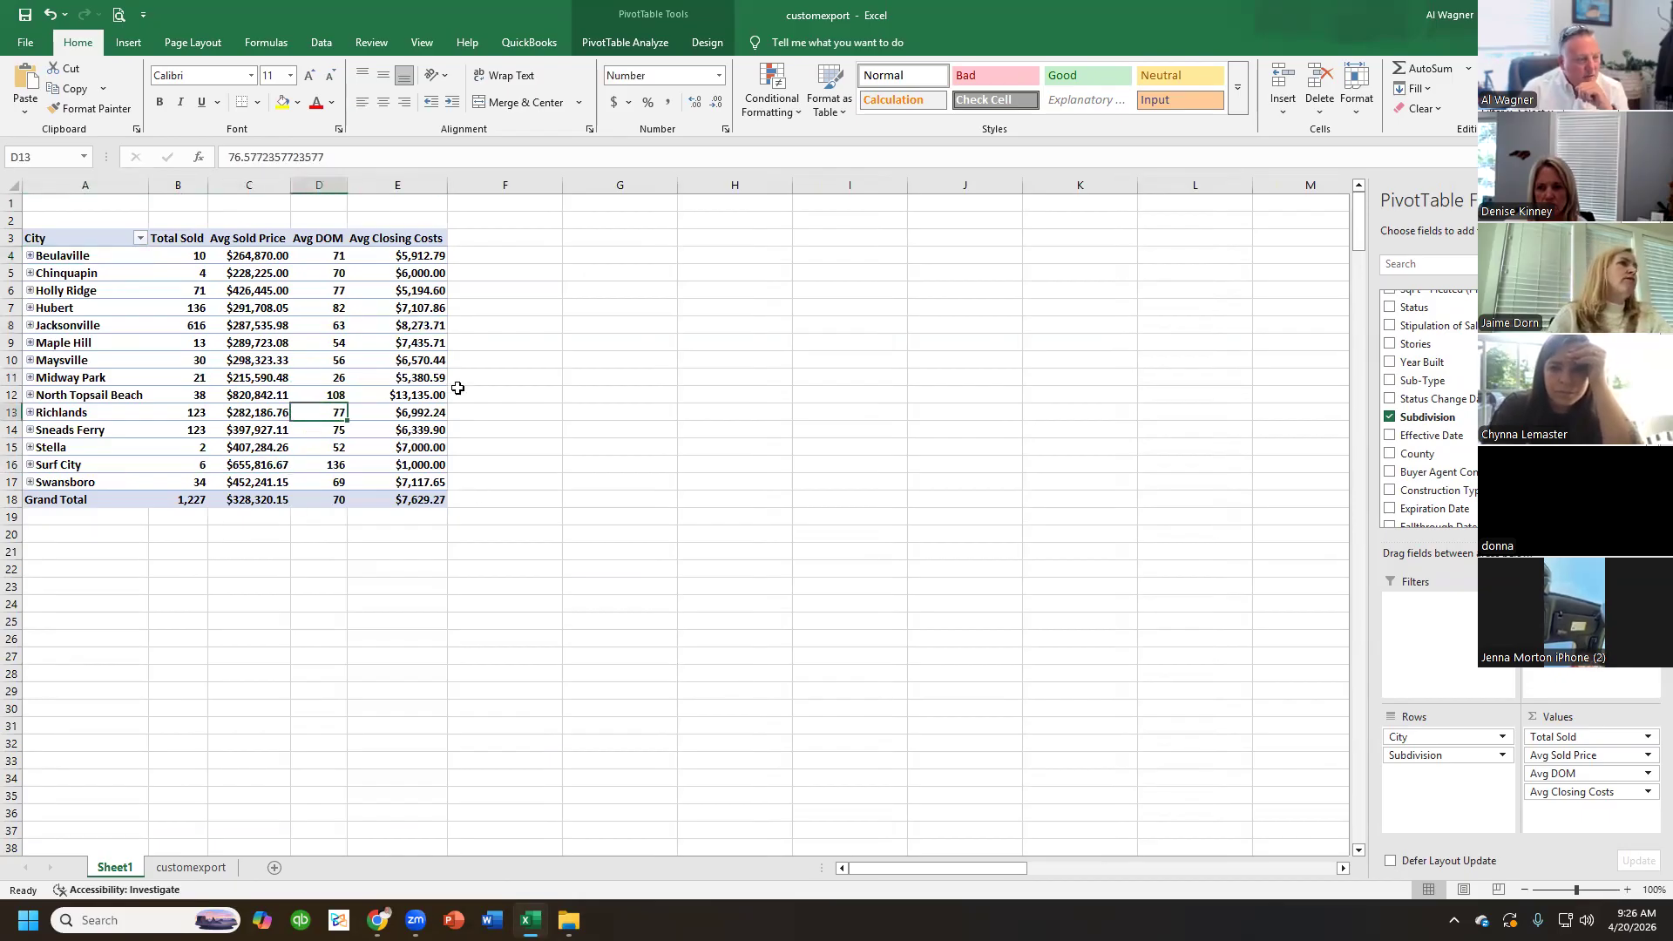
pyautogui.click(52, 344)
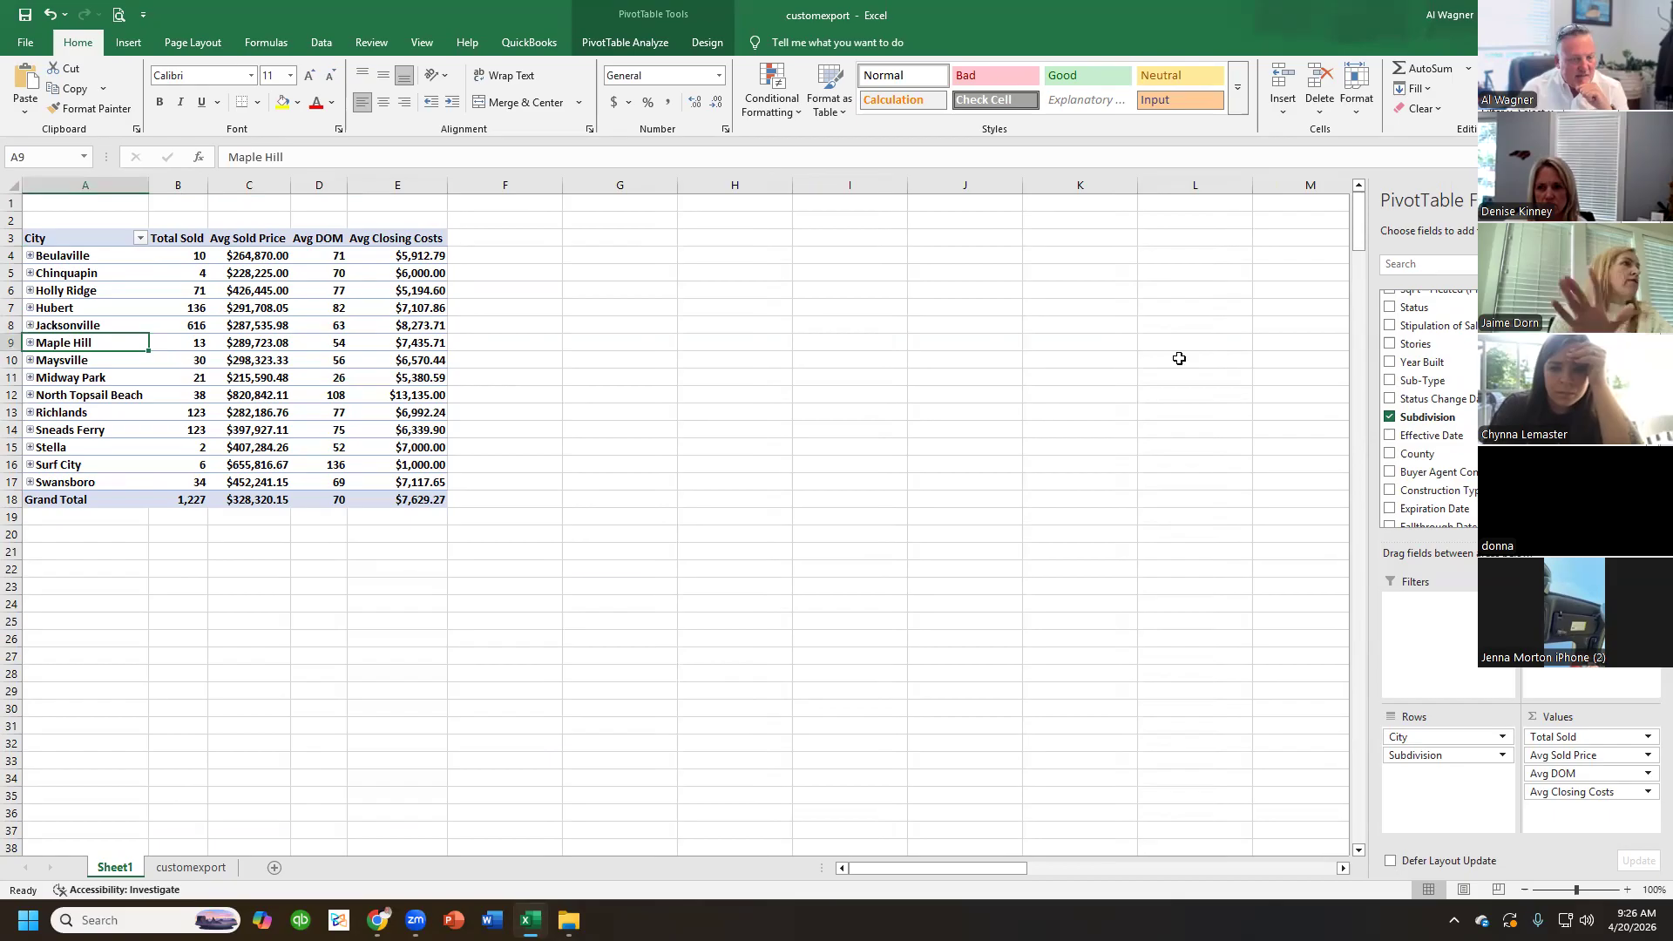
pyautogui.moveTo(378, 921)
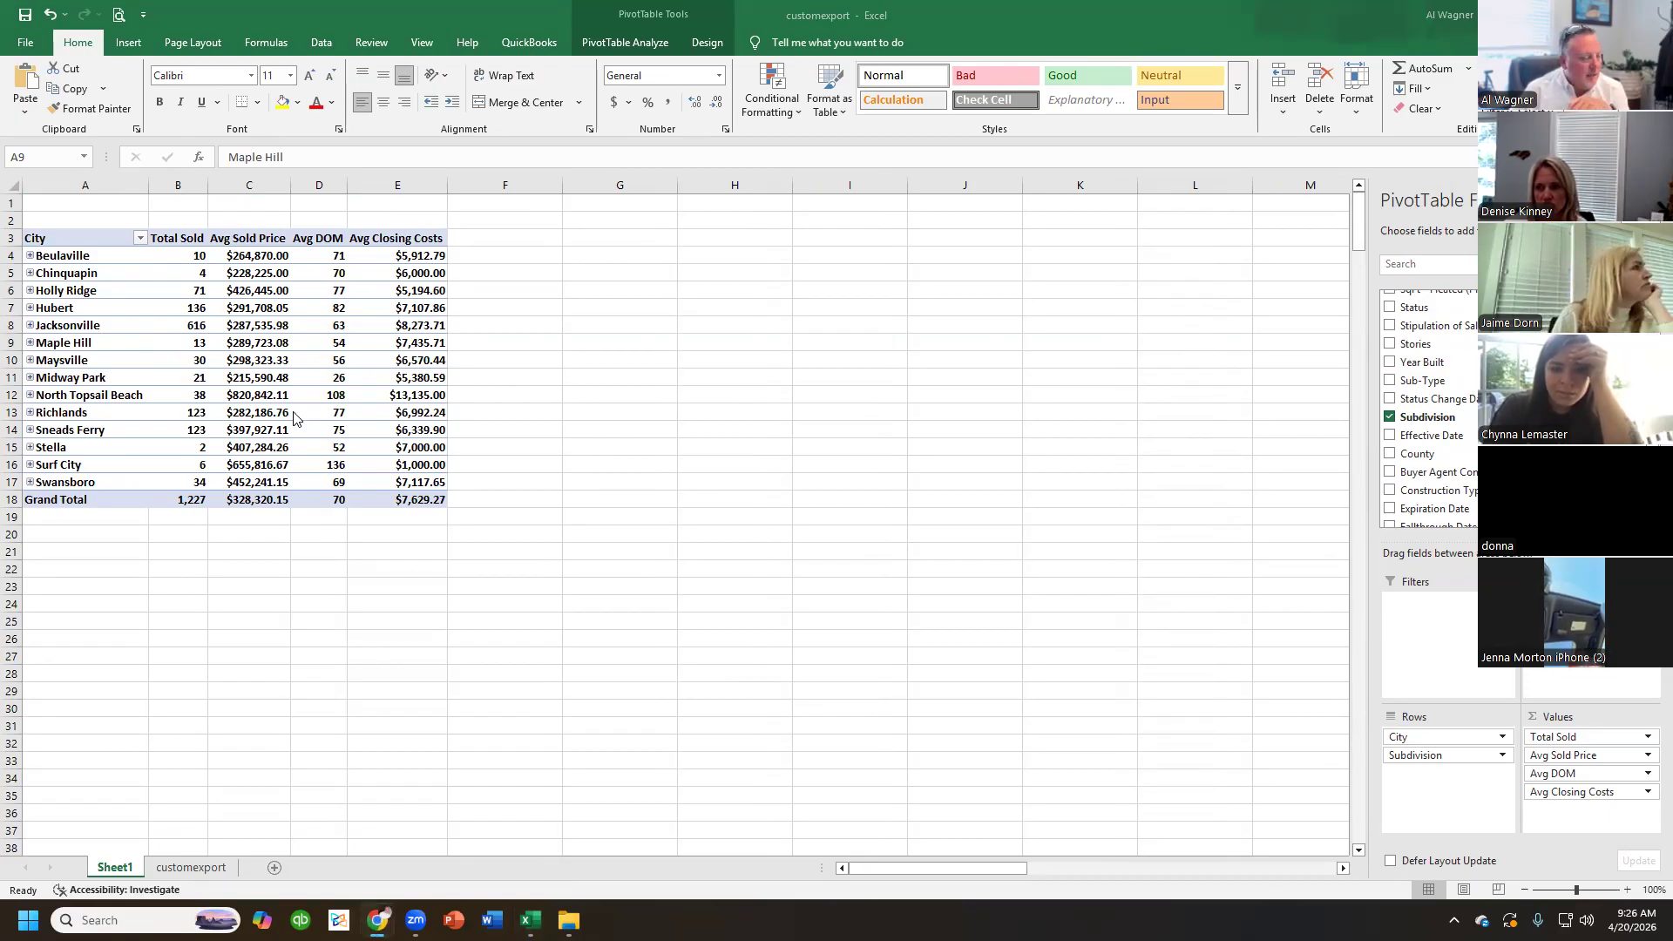
# - Add the Listing Office field to the PivotTable rows and place it above City as the outermost row level
pyautogui.click(105, 342)
pyautogui.scroll(10, 1429, 392)
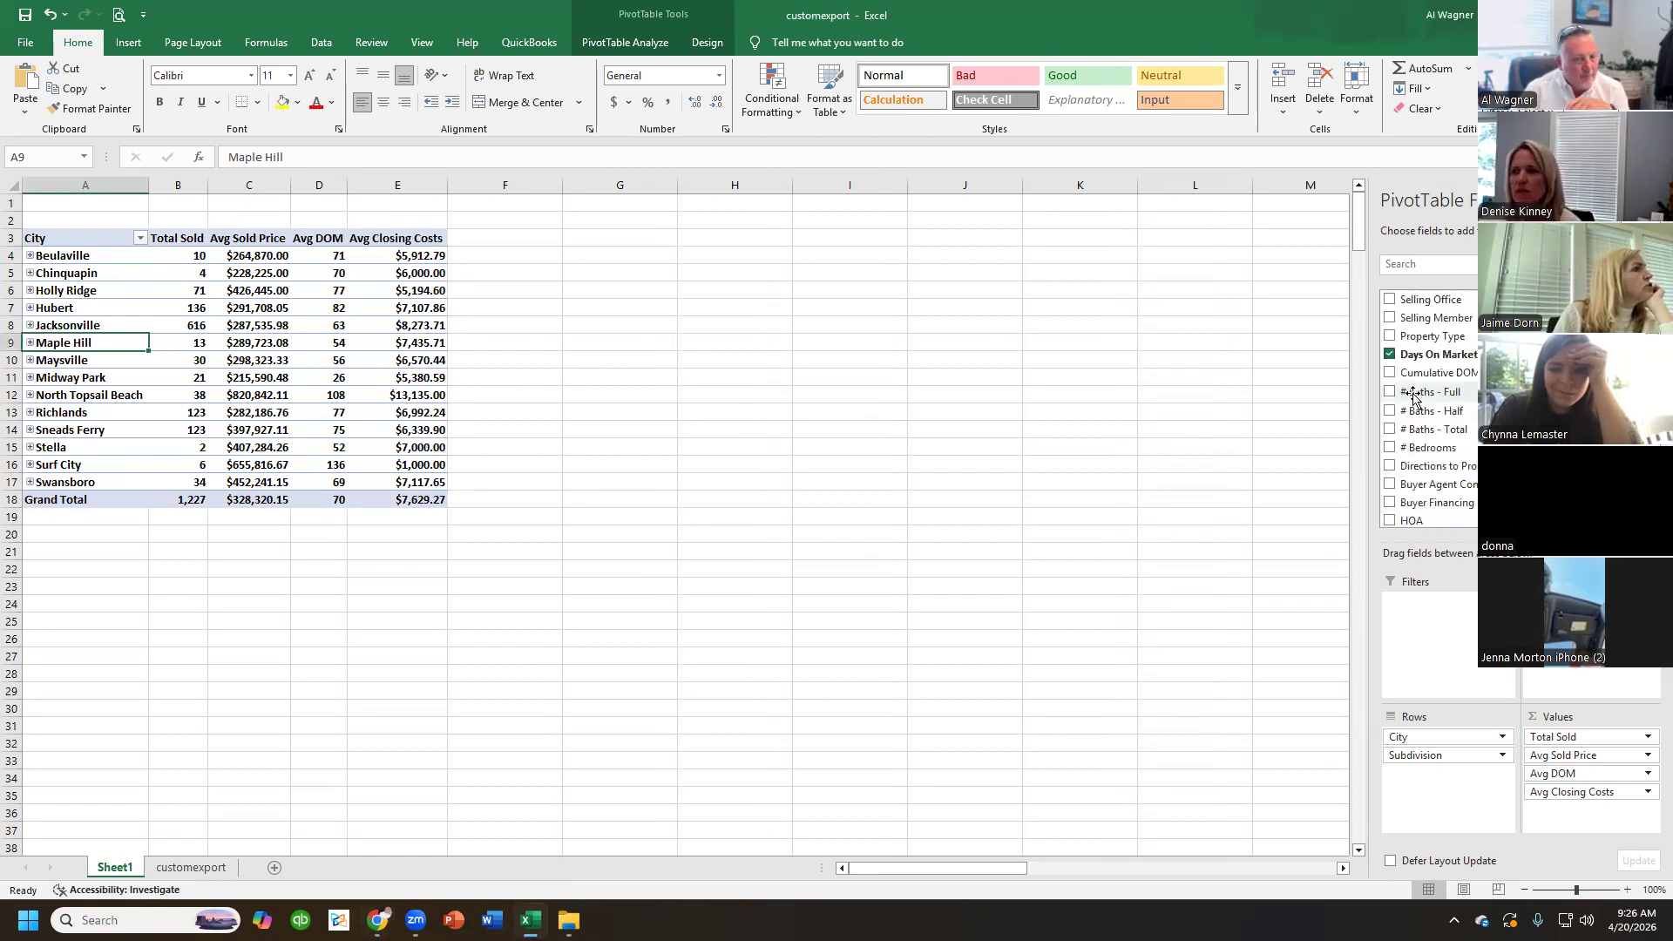
pyautogui.scroll(-3, 1471, 393)
pyautogui.scroll(3, 1464, 392)
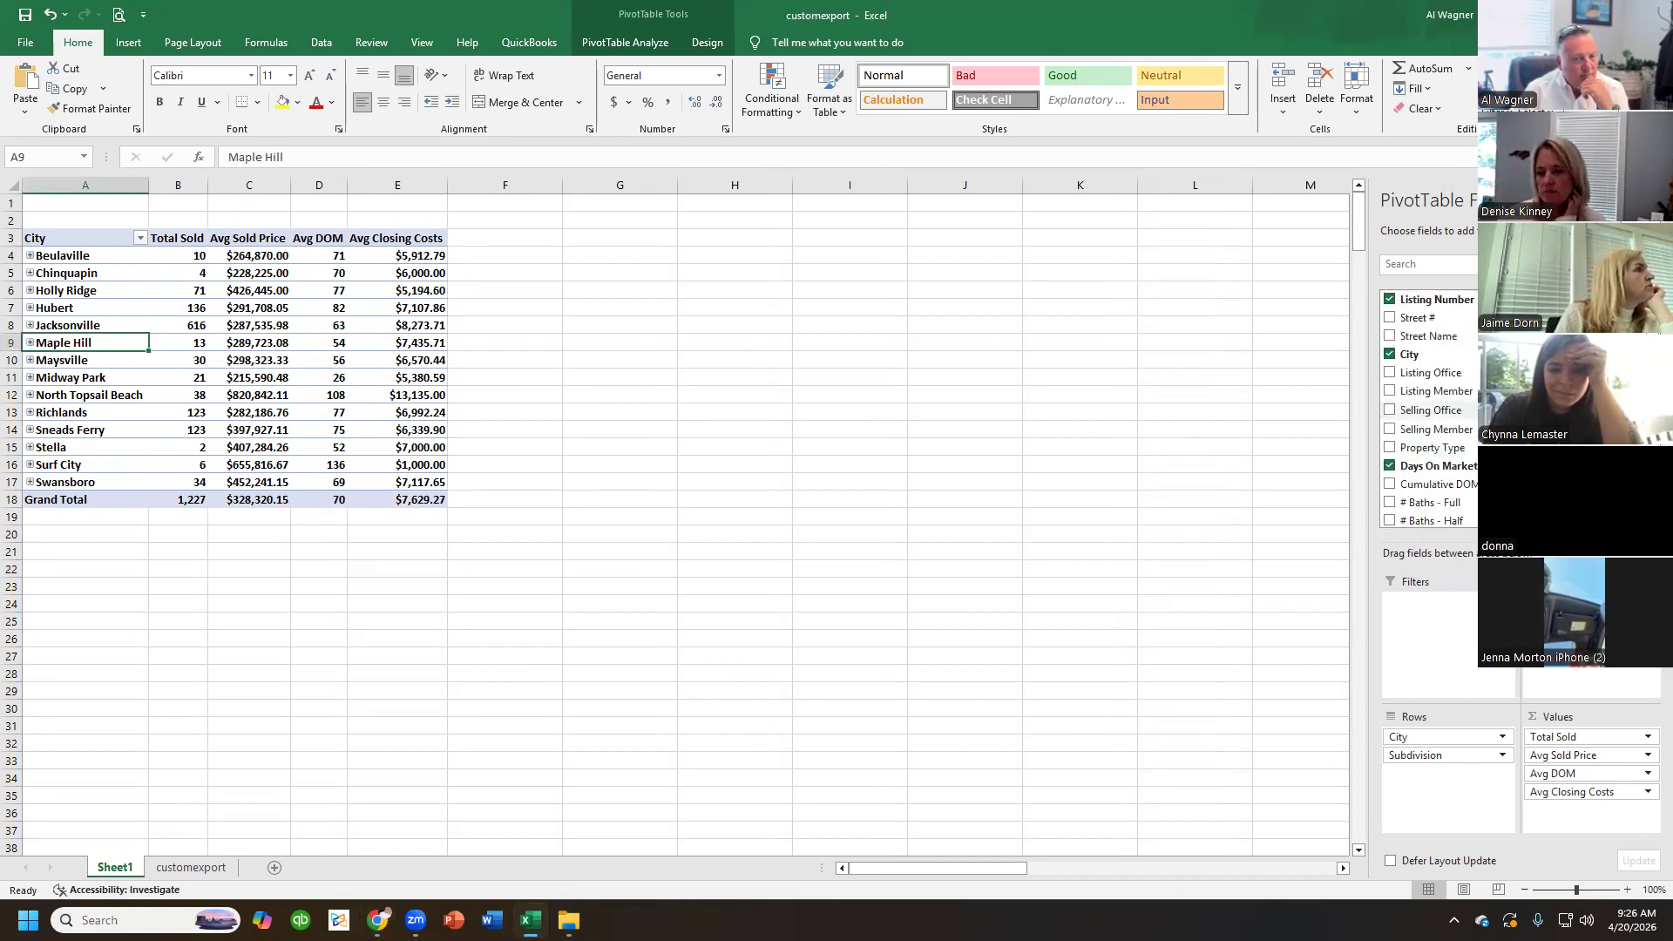
pyautogui.click(1390, 372)
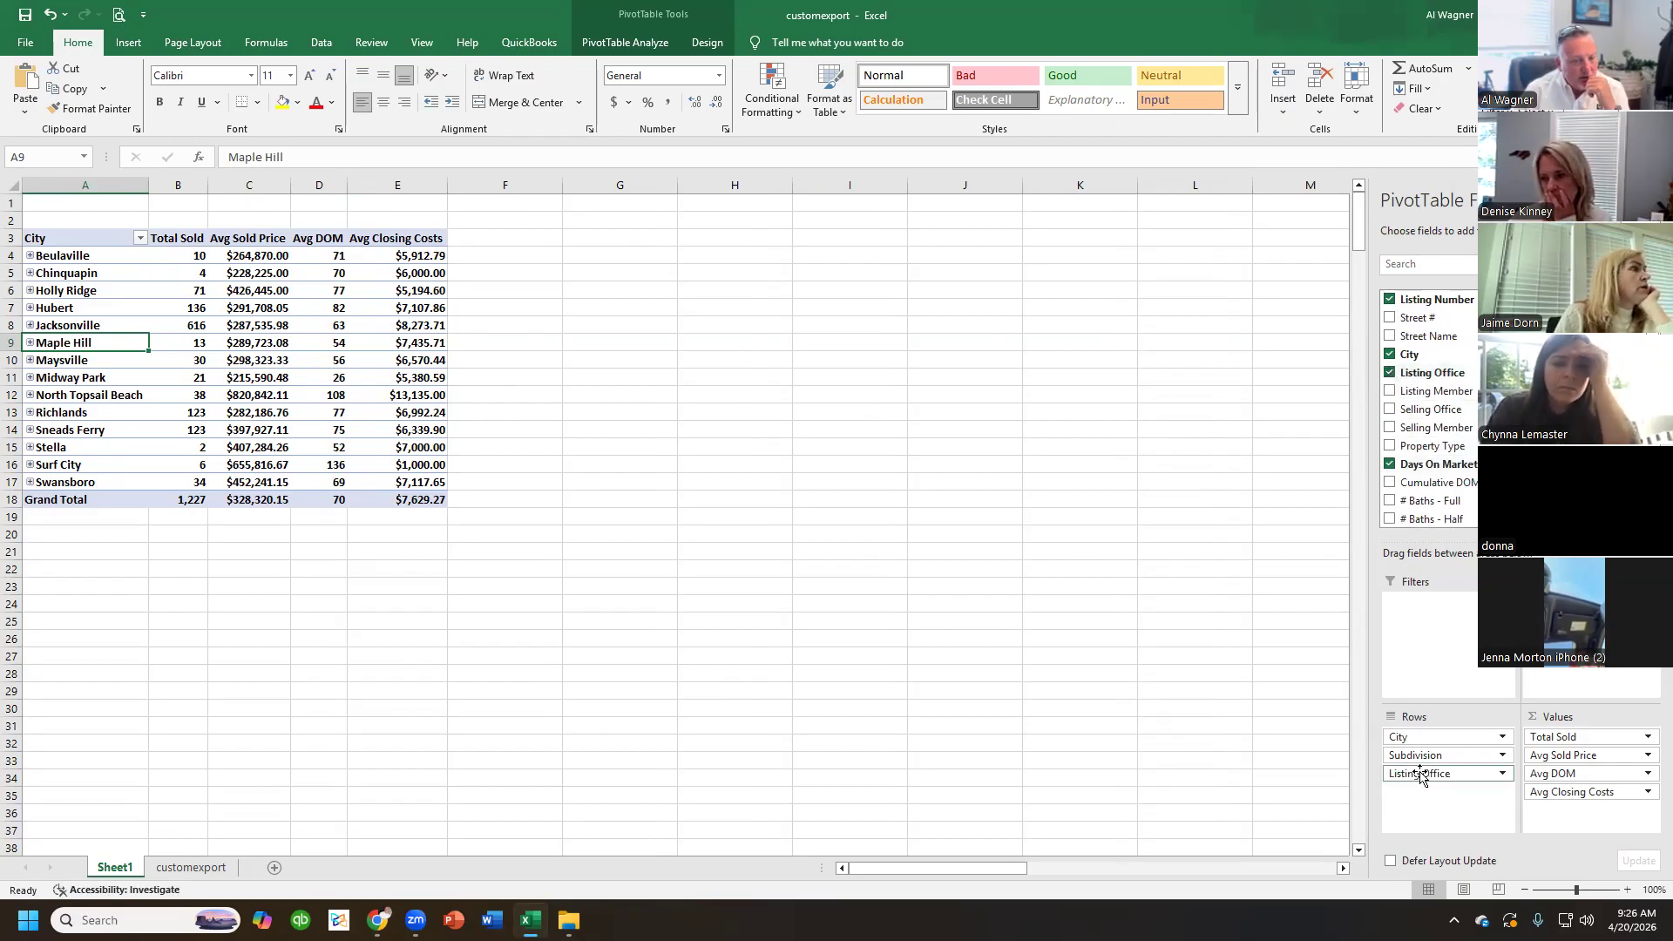
pyautogui.moveTo(1423, 773); pyautogui.dragTo(1421, 738)
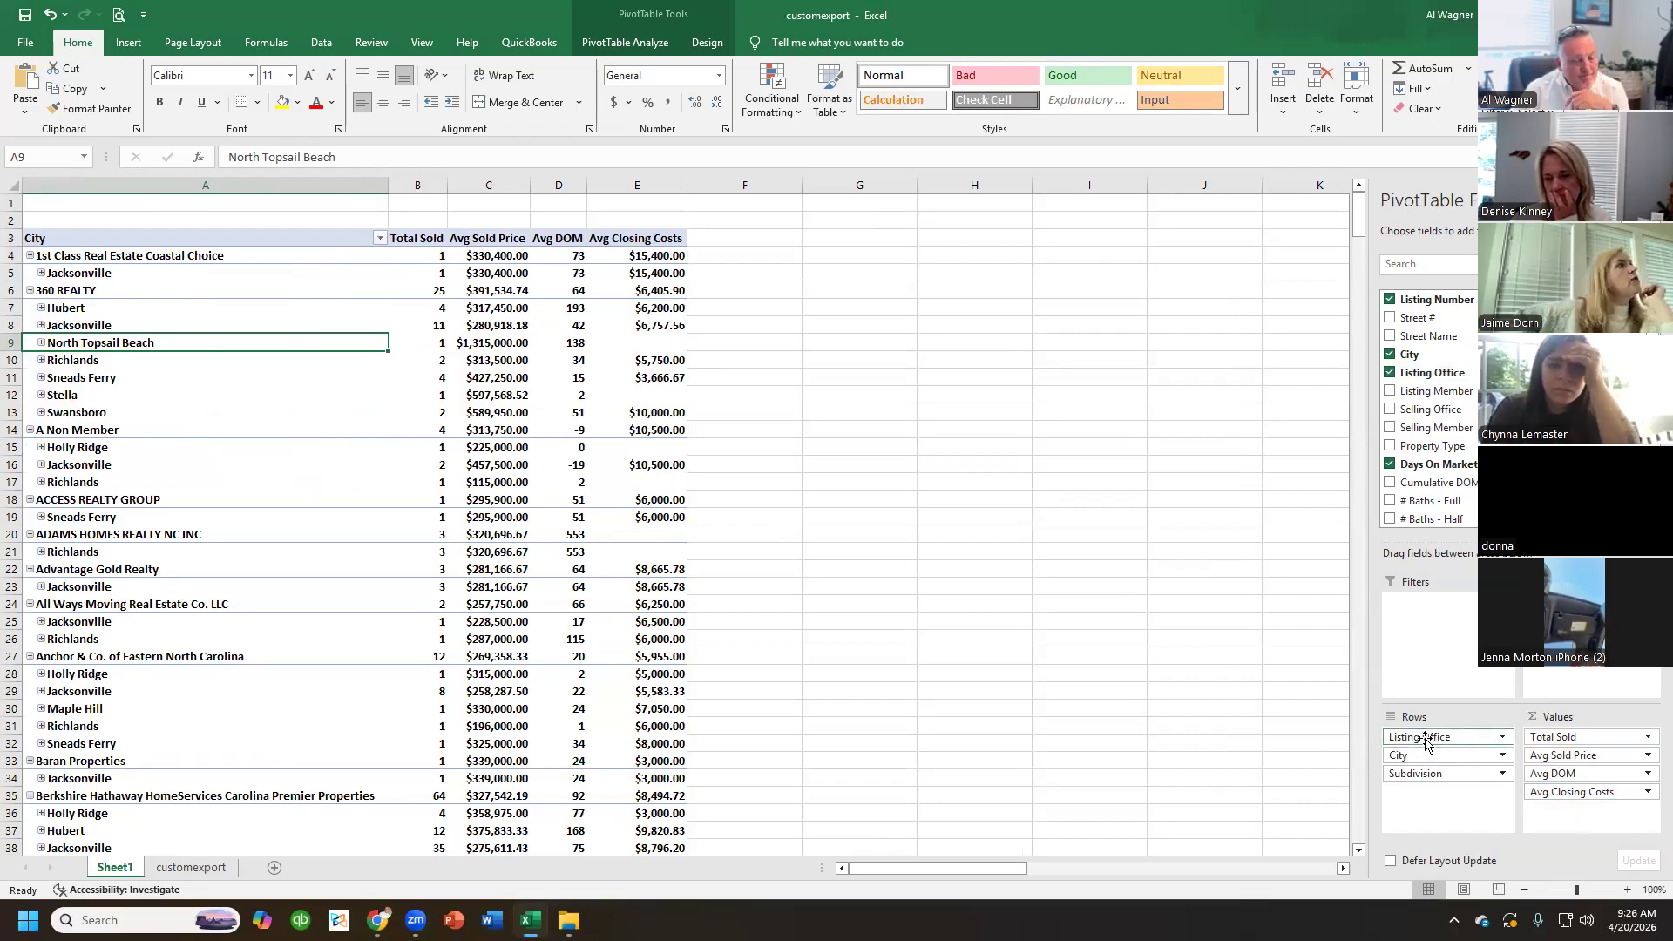
# - Collapse the entire Listing Office field so that only one row per office shows
pyautogui.click(1424, 741)
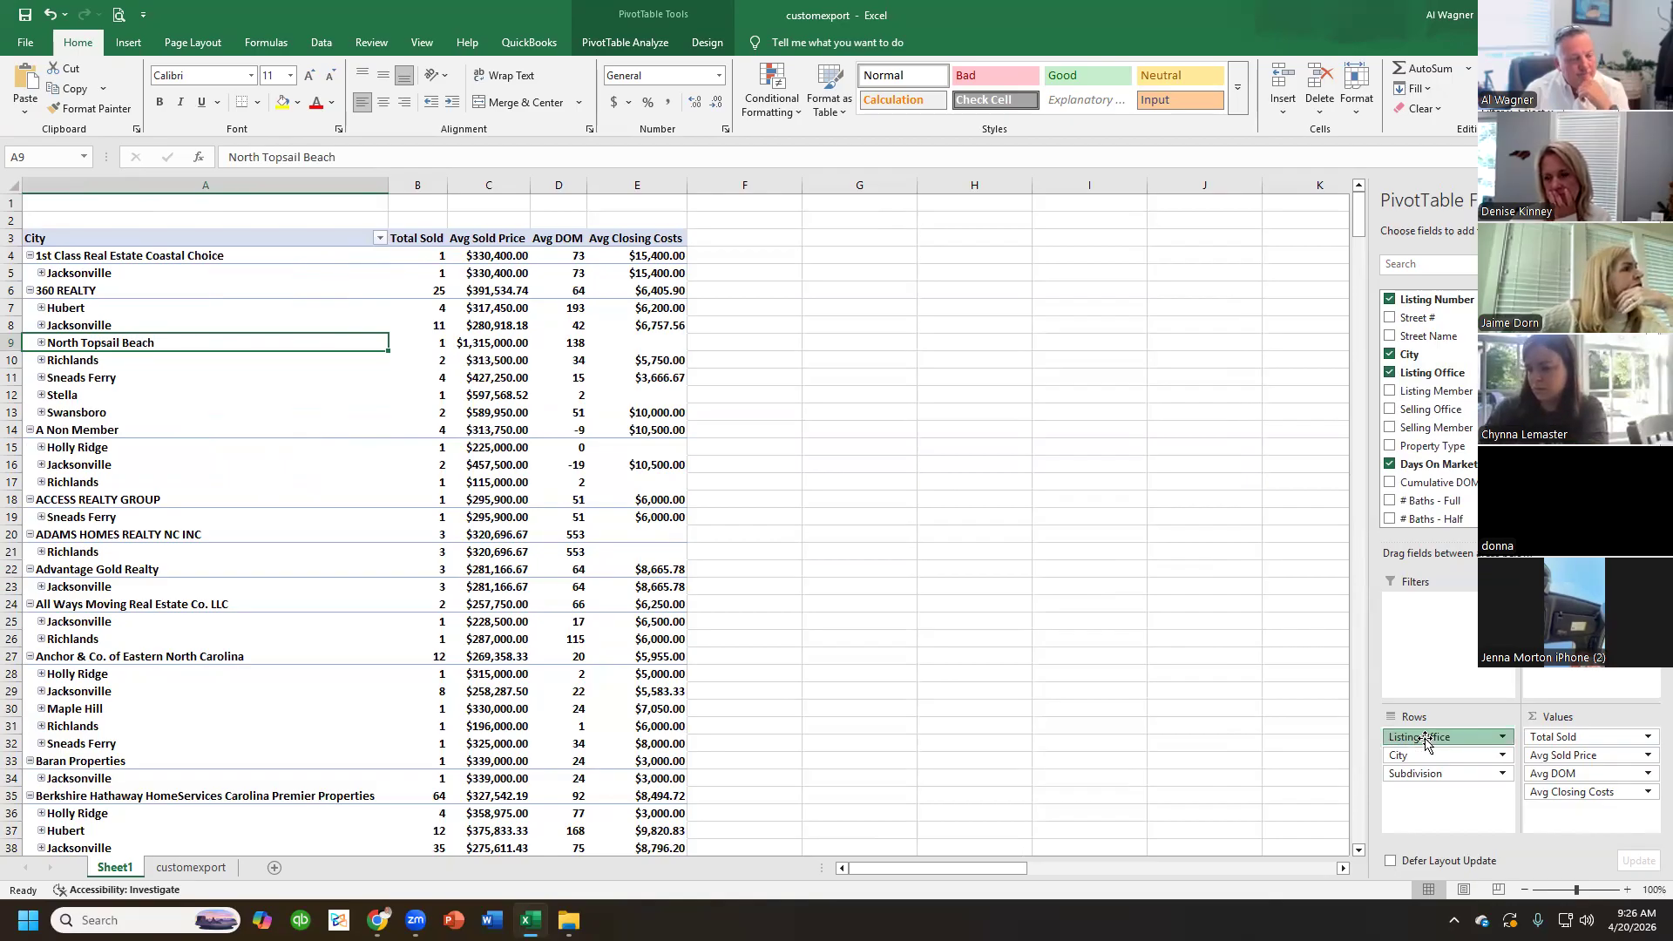
pyautogui.click(1426, 741)
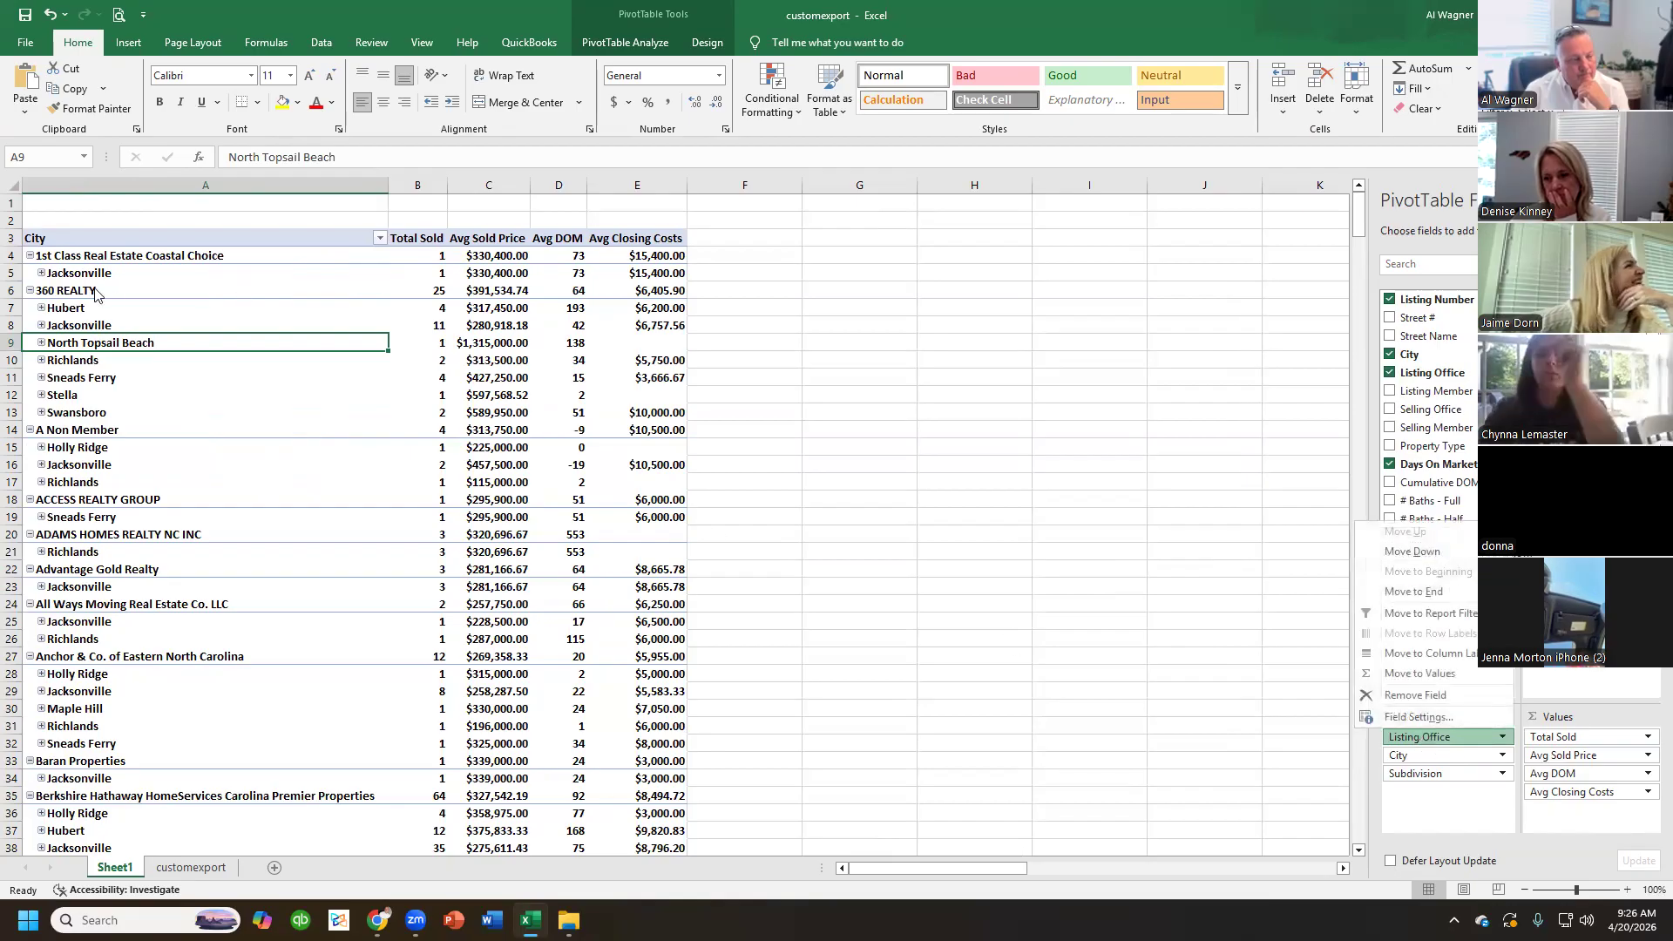
pyautogui.rightClick(33, 259)
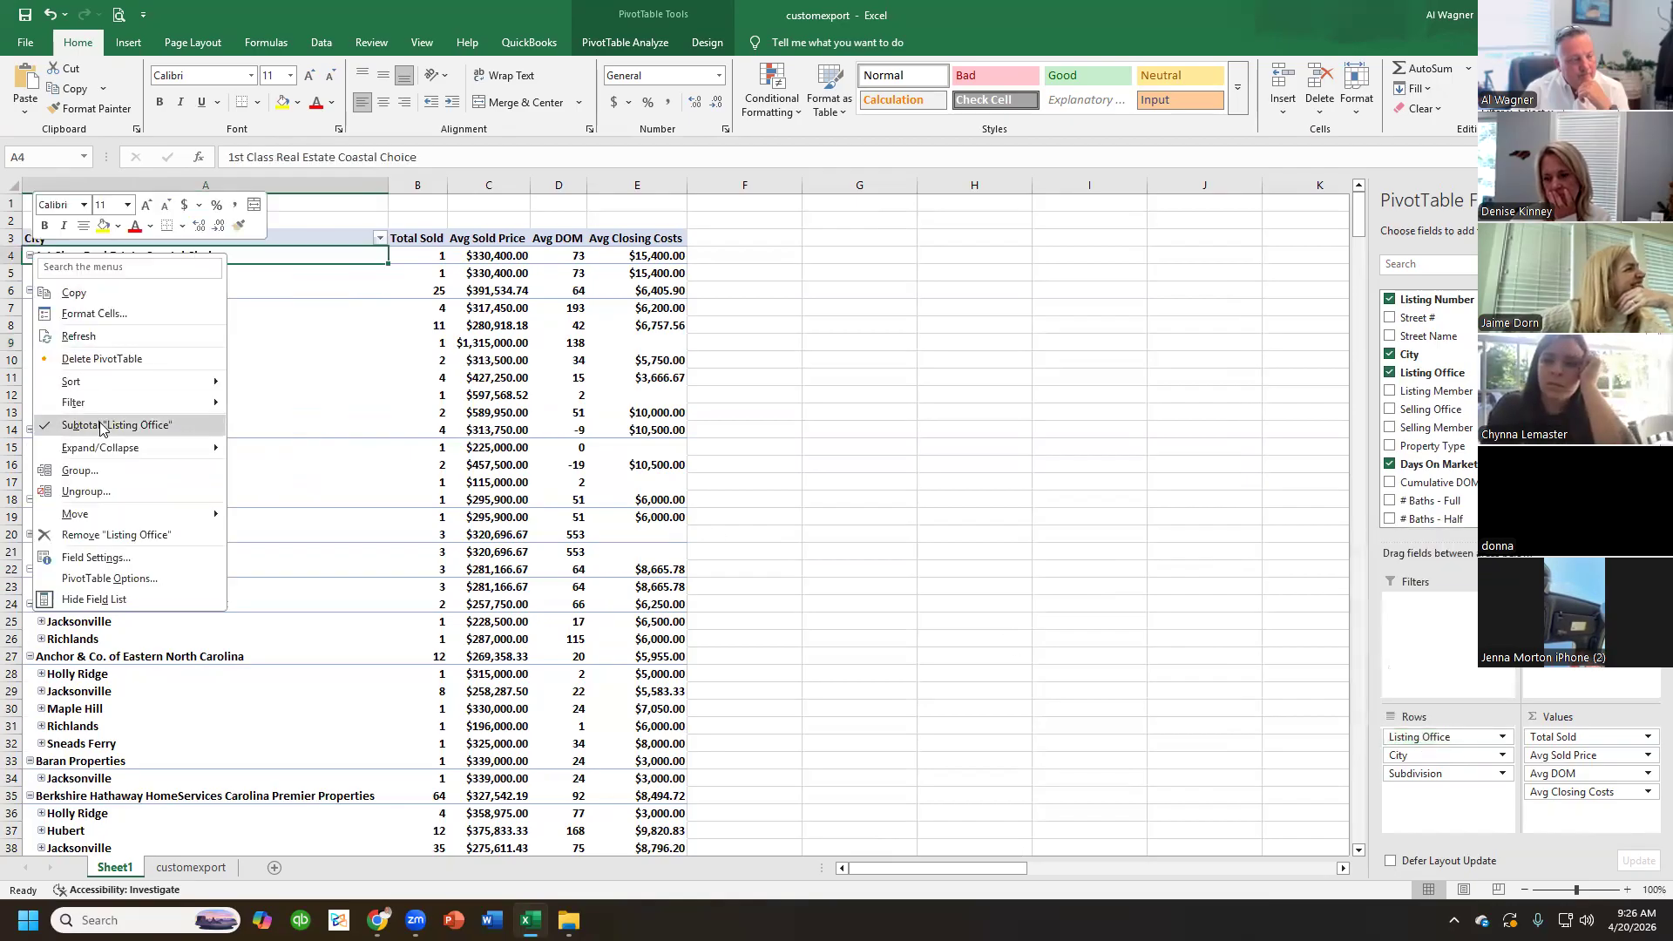
pyautogui.moveTo(140, 449)
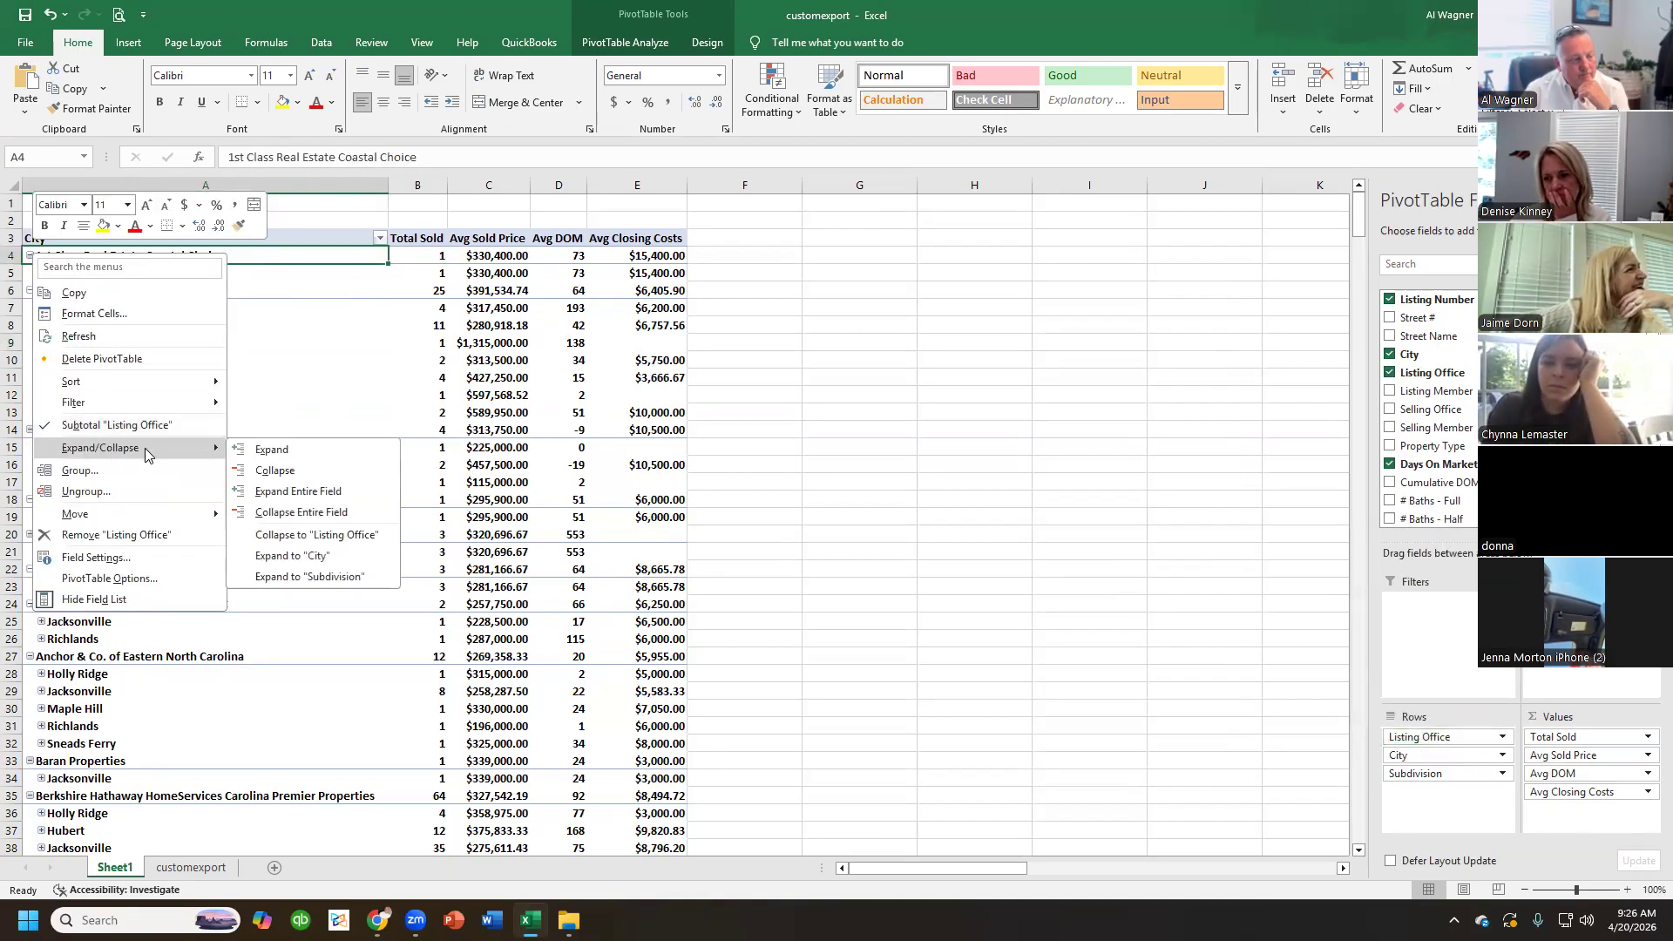
pyautogui.click(311, 514)
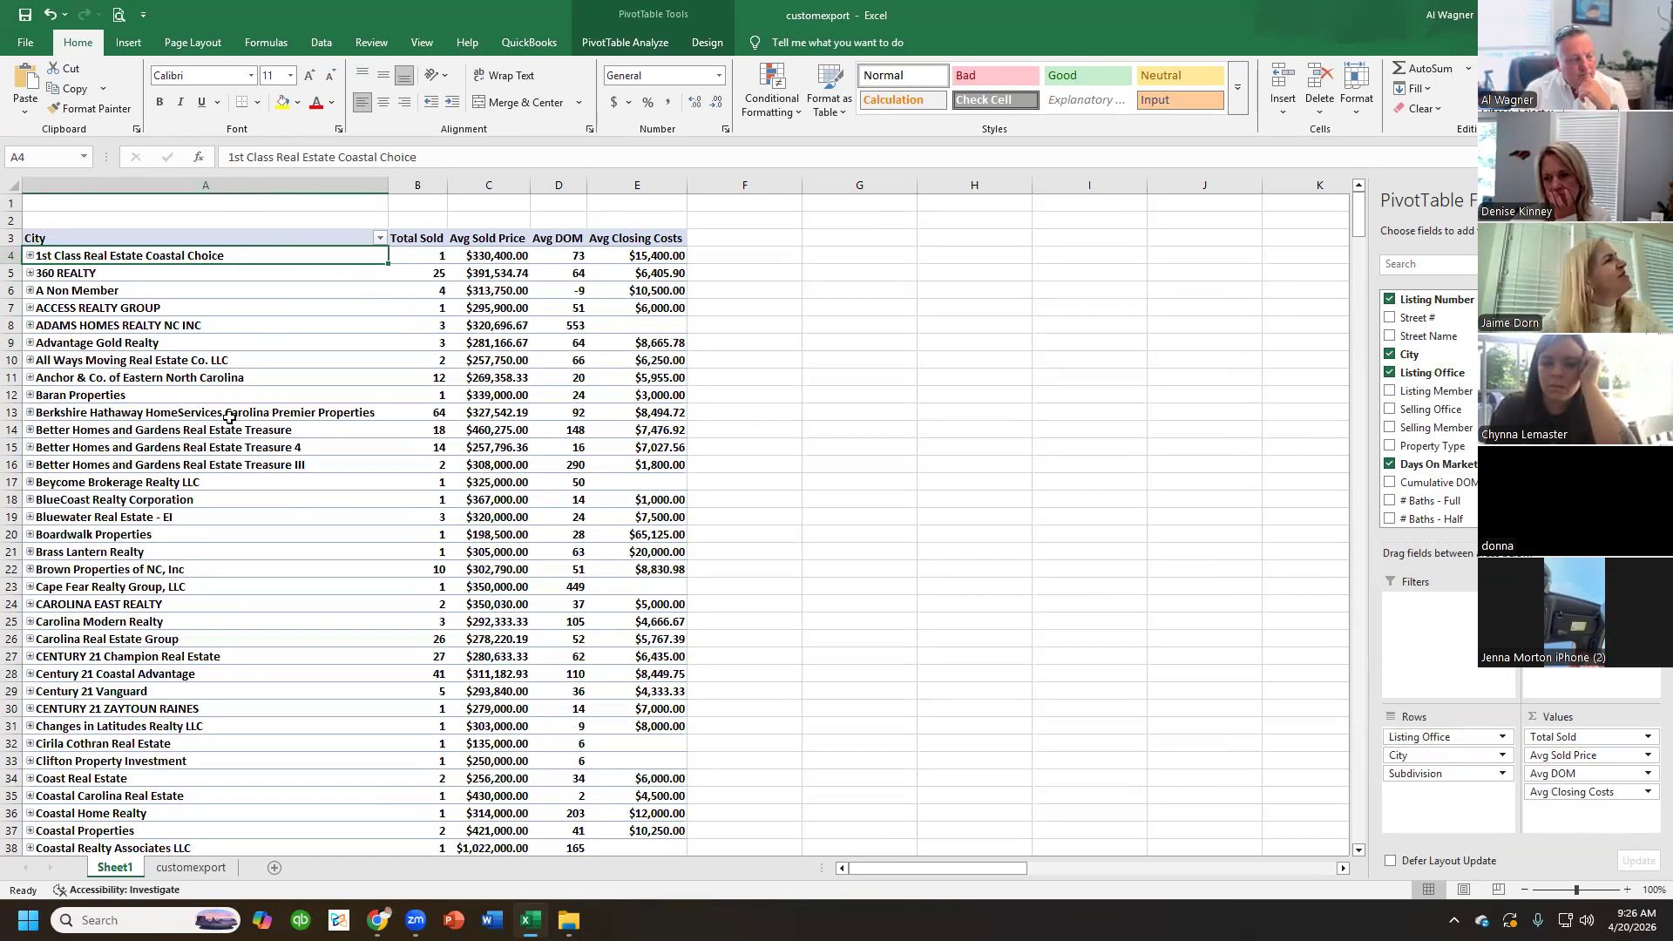
# - Examine total sold, average price and closing costs in the Coldwell Banker Sea Coast Advantage office rows
pyautogui.scroll(-7, 224, 431)
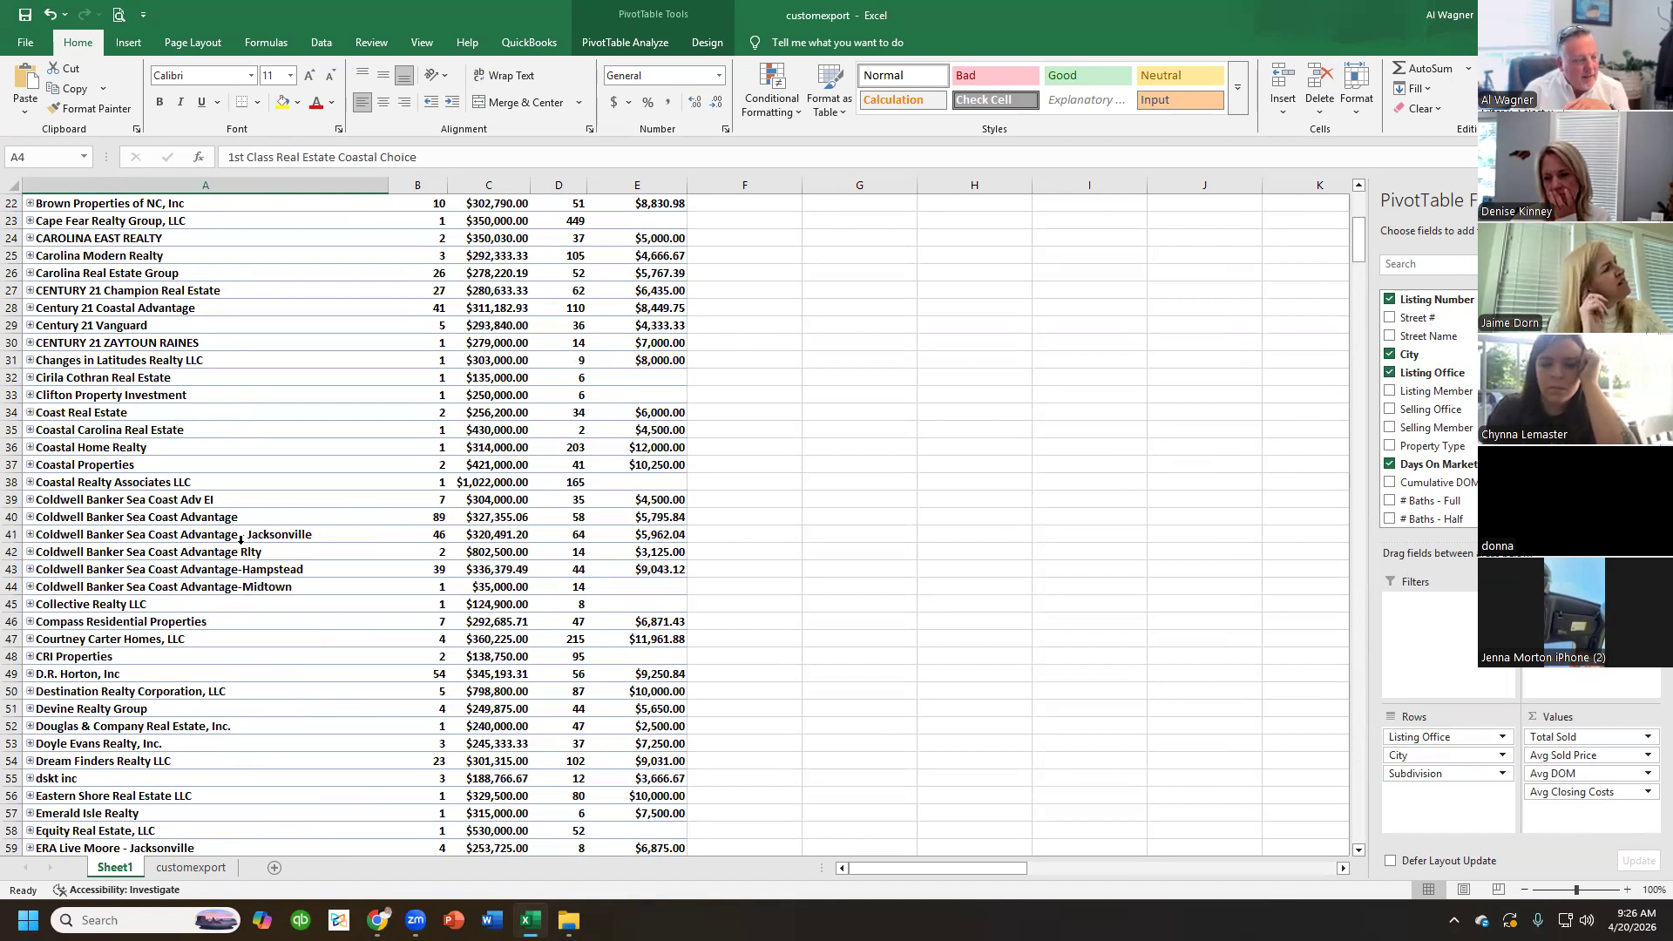
pyautogui.click(26, 499)
pyautogui.click(667, 552)
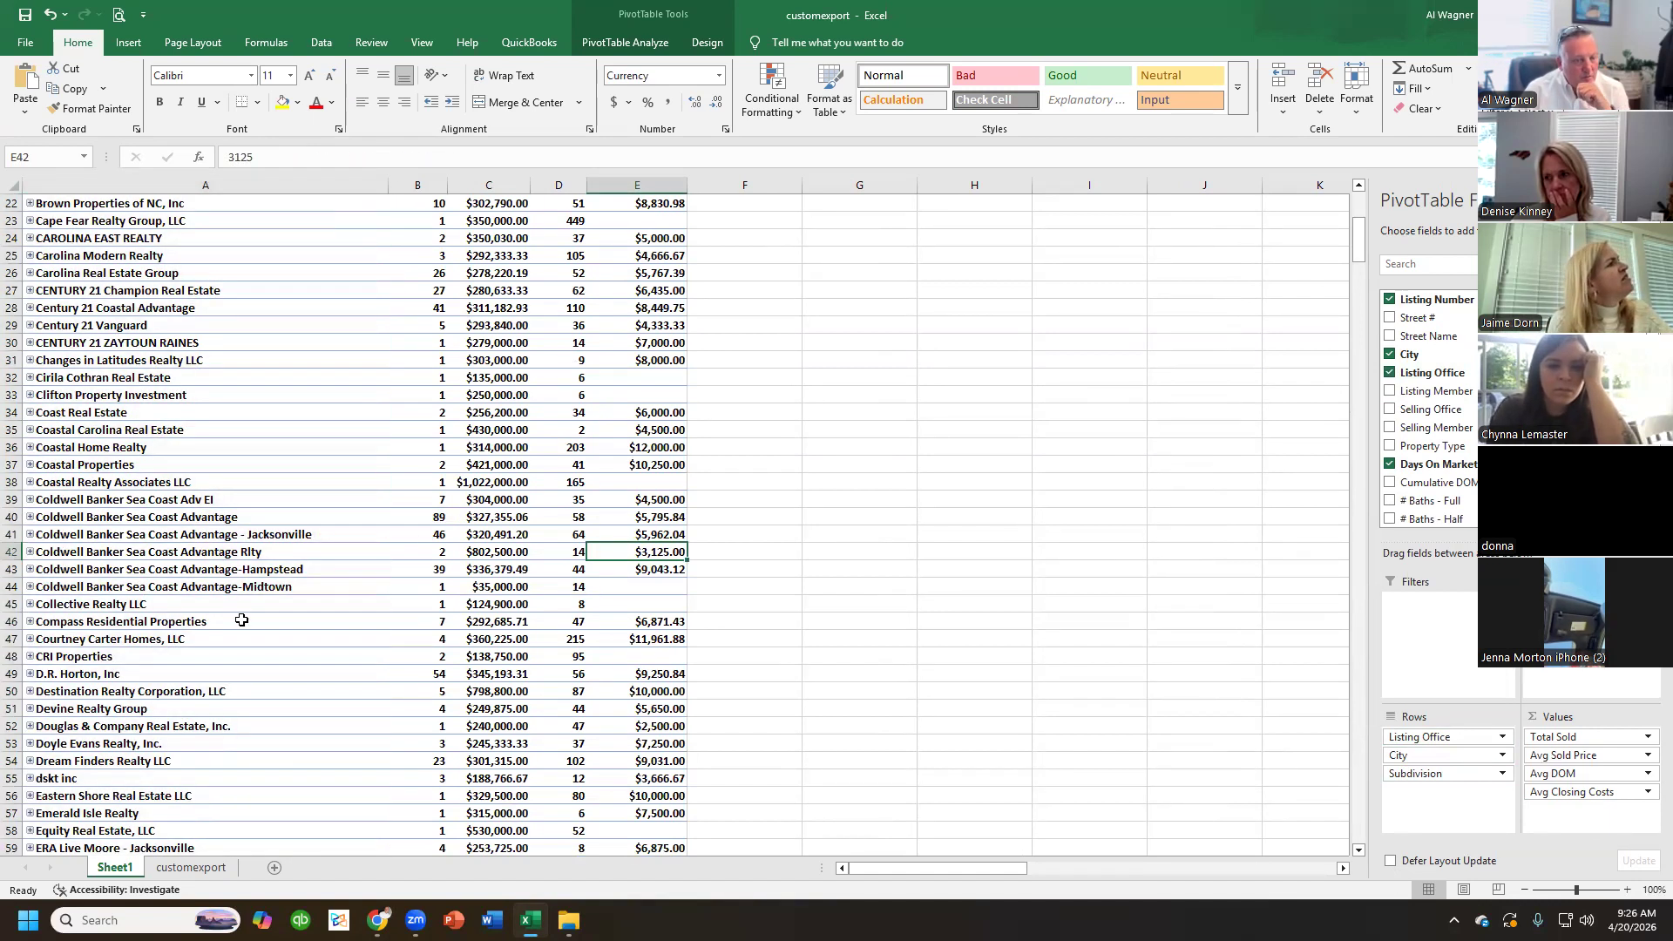
pyautogui.click(514, 555)
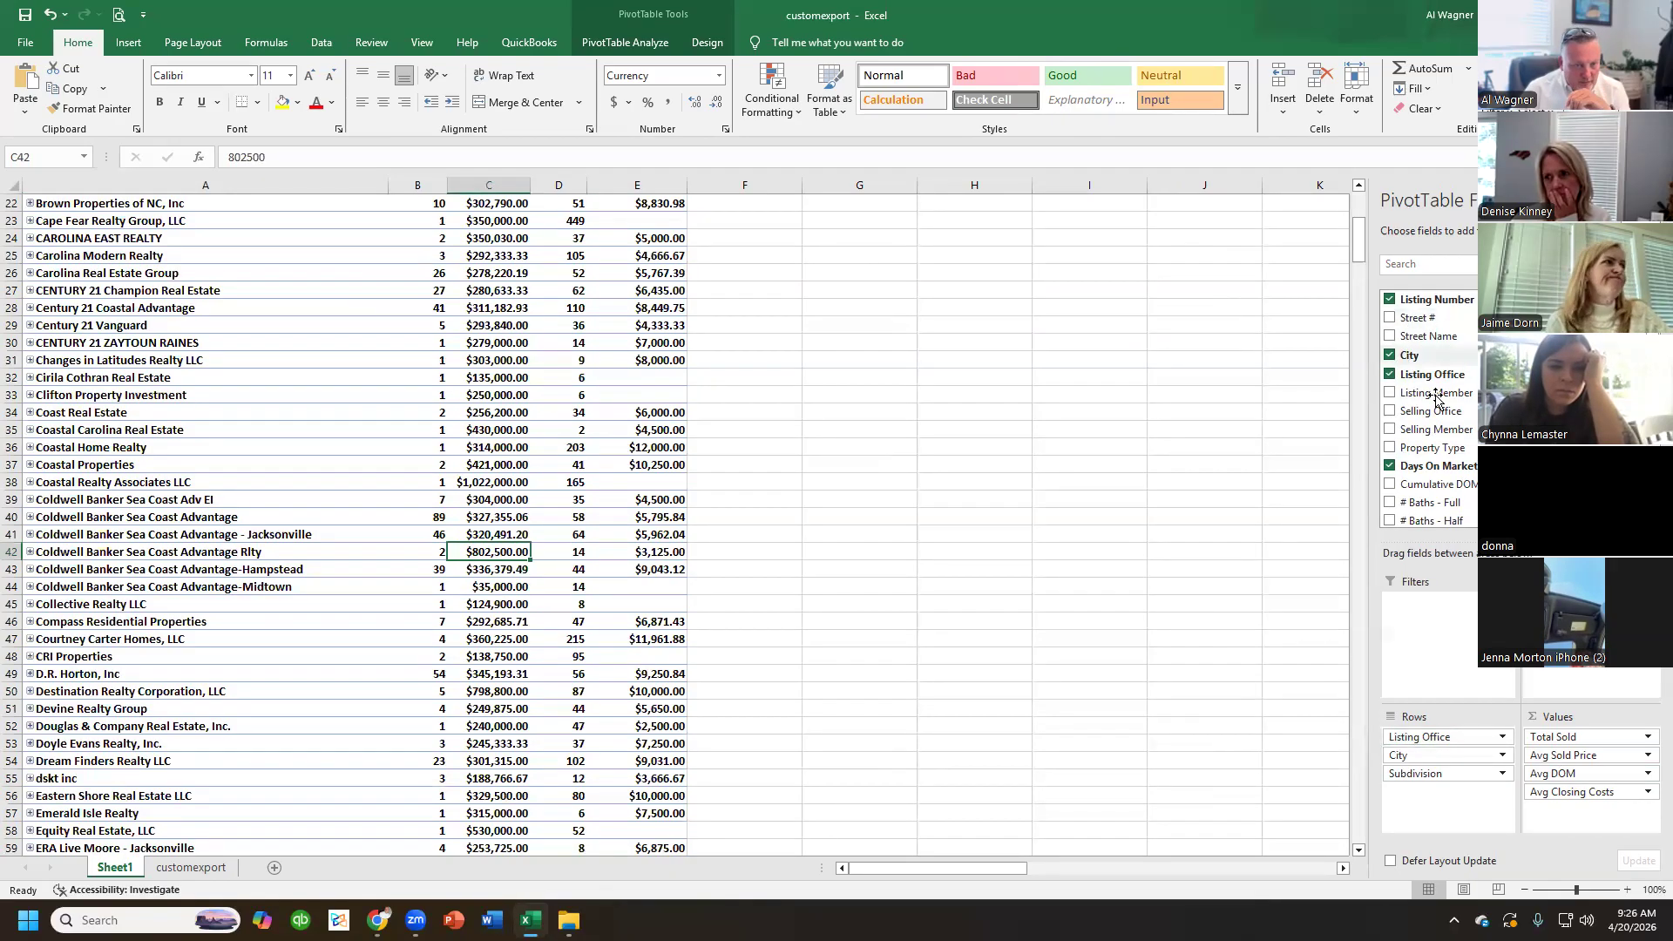
pyautogui.click(463, 516)
pyautogui.click(422, 519)
pyautogui.click(438, 552)
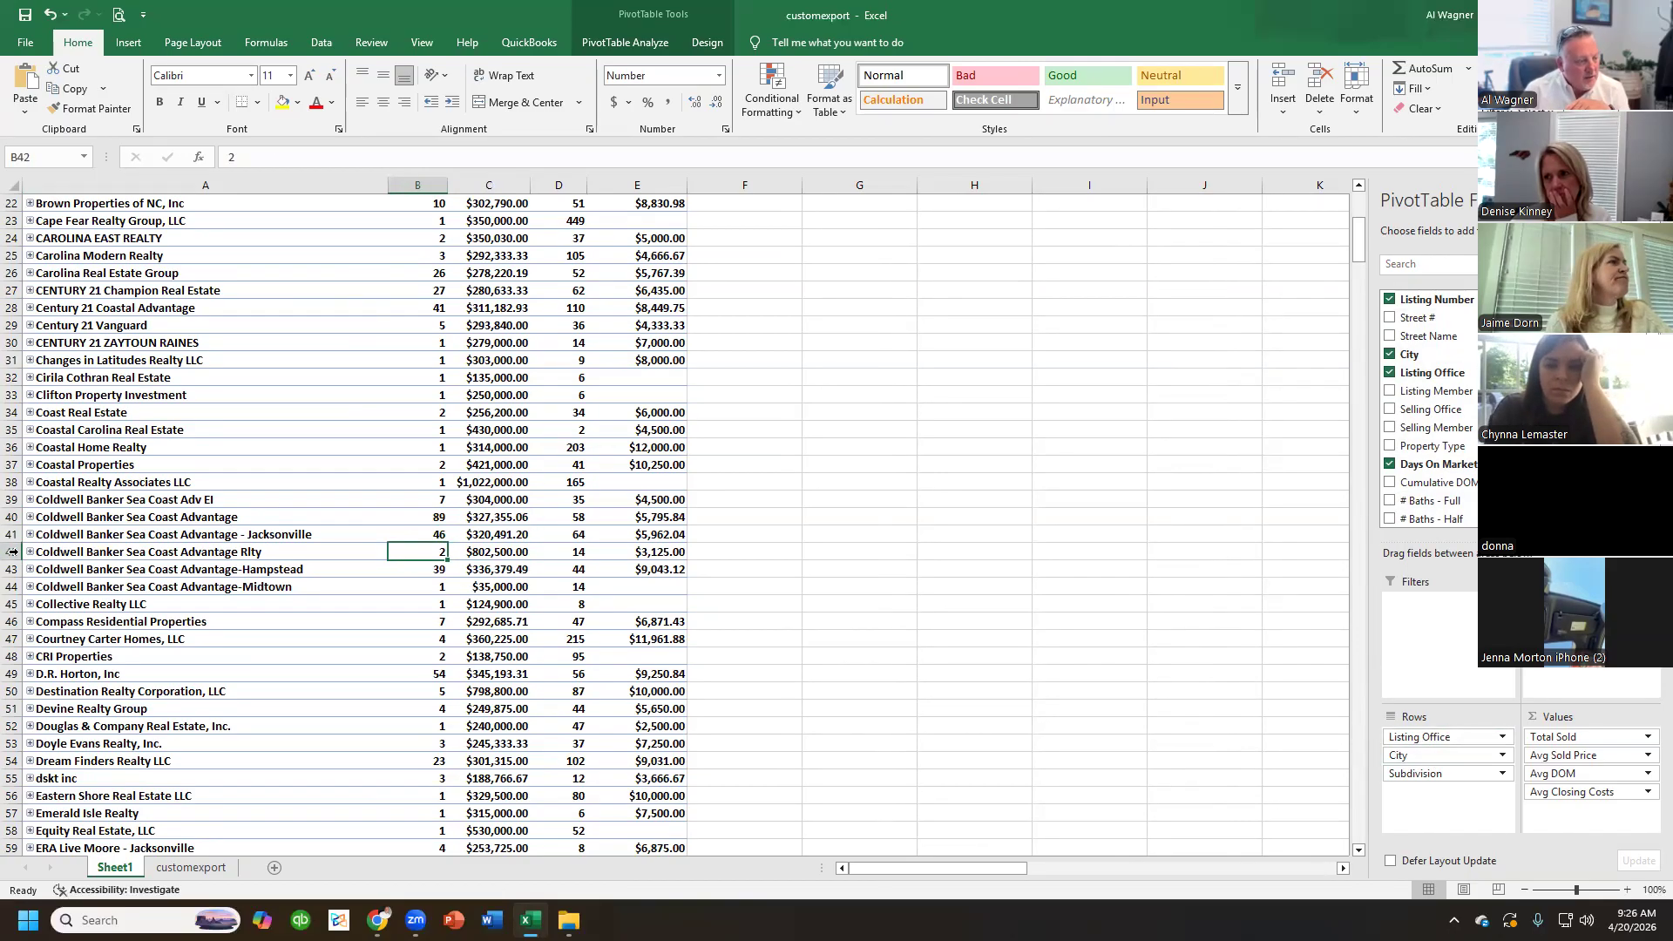
# - Expand Coldwell Banker Sea Coast Advantage - Jacksonville and its Holly Ridge group to view the subdivisions, and collapse both again
pyautogui.click(30, 535)
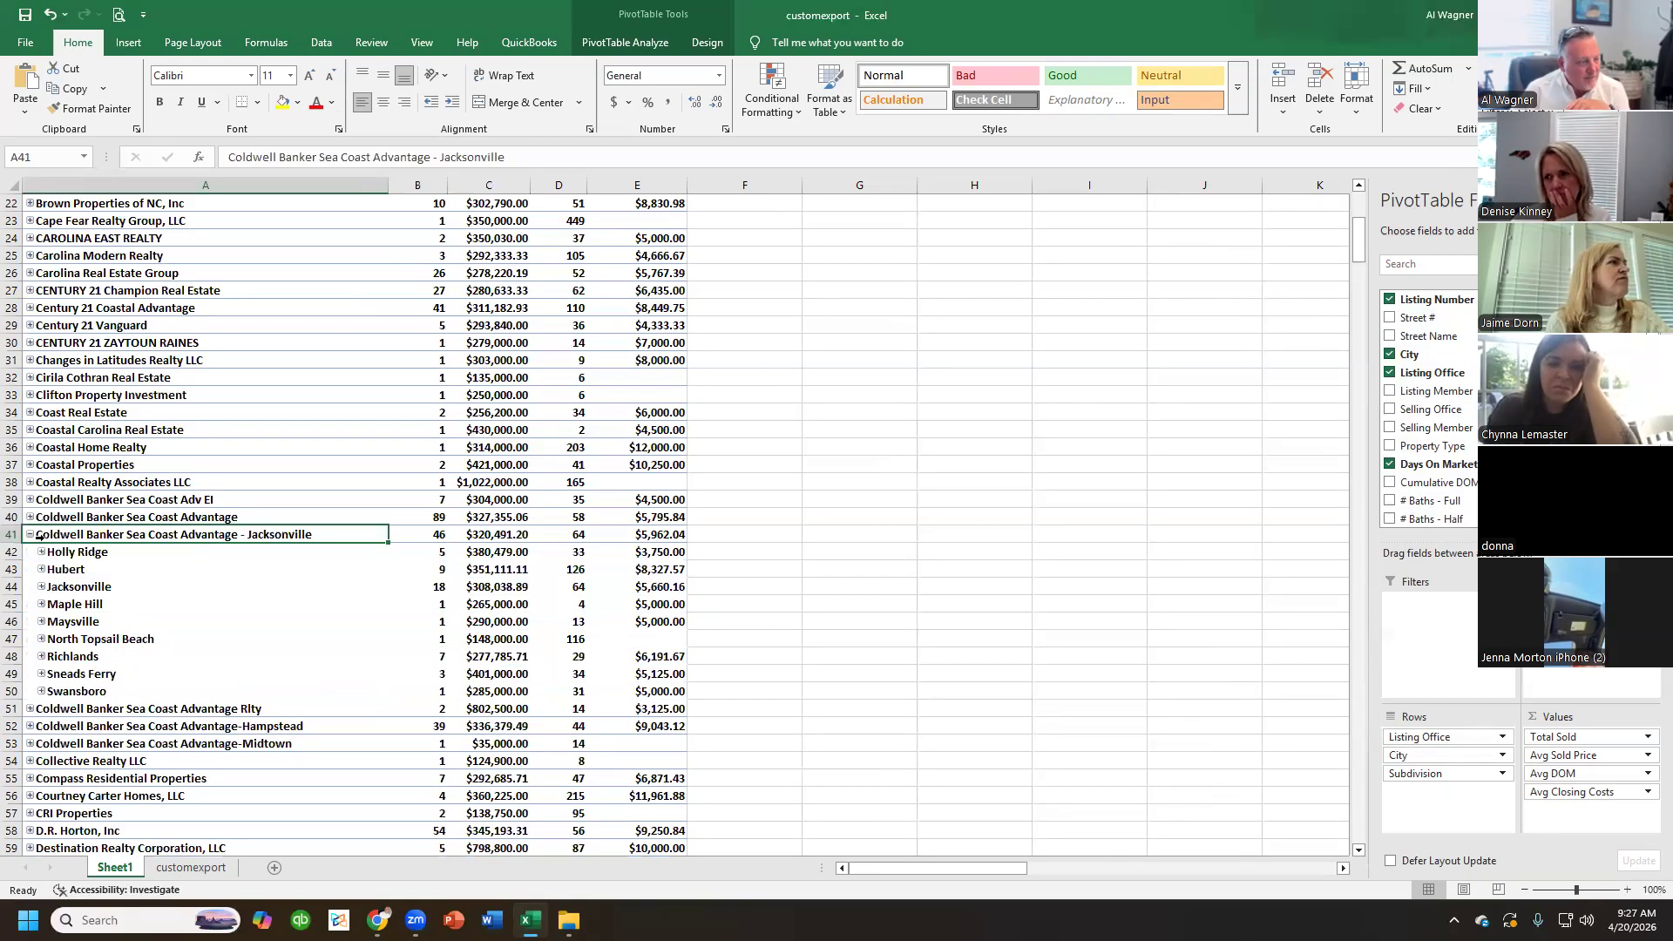
pyautogui.click(40, 552)
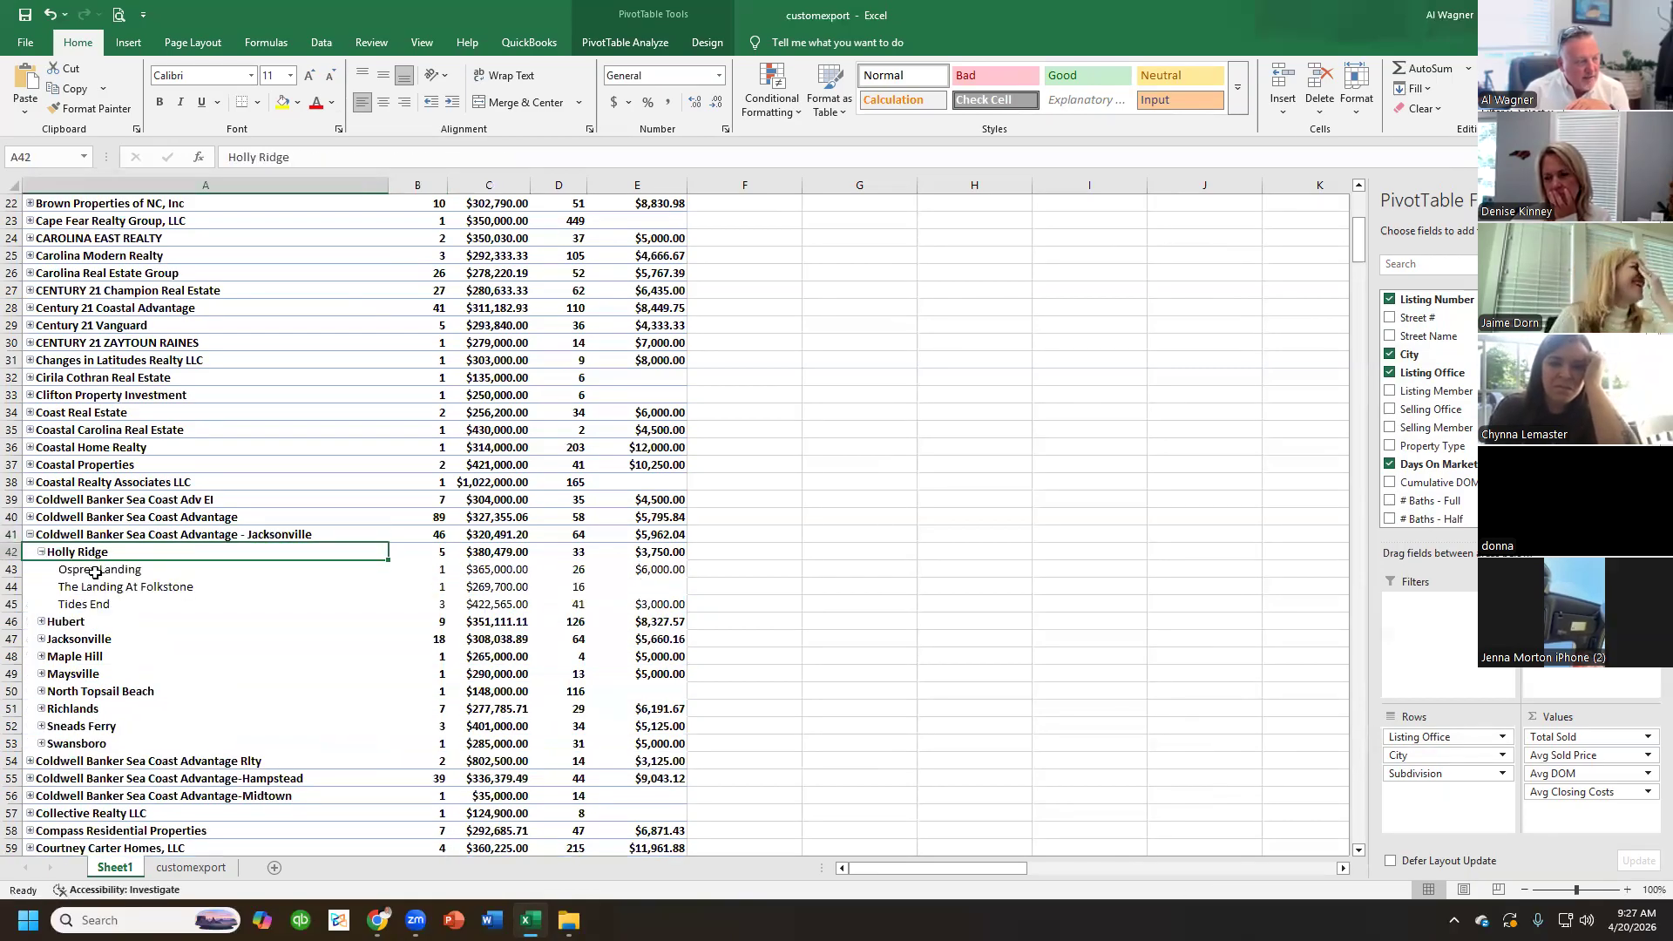
pyautogui.click(41, 553)
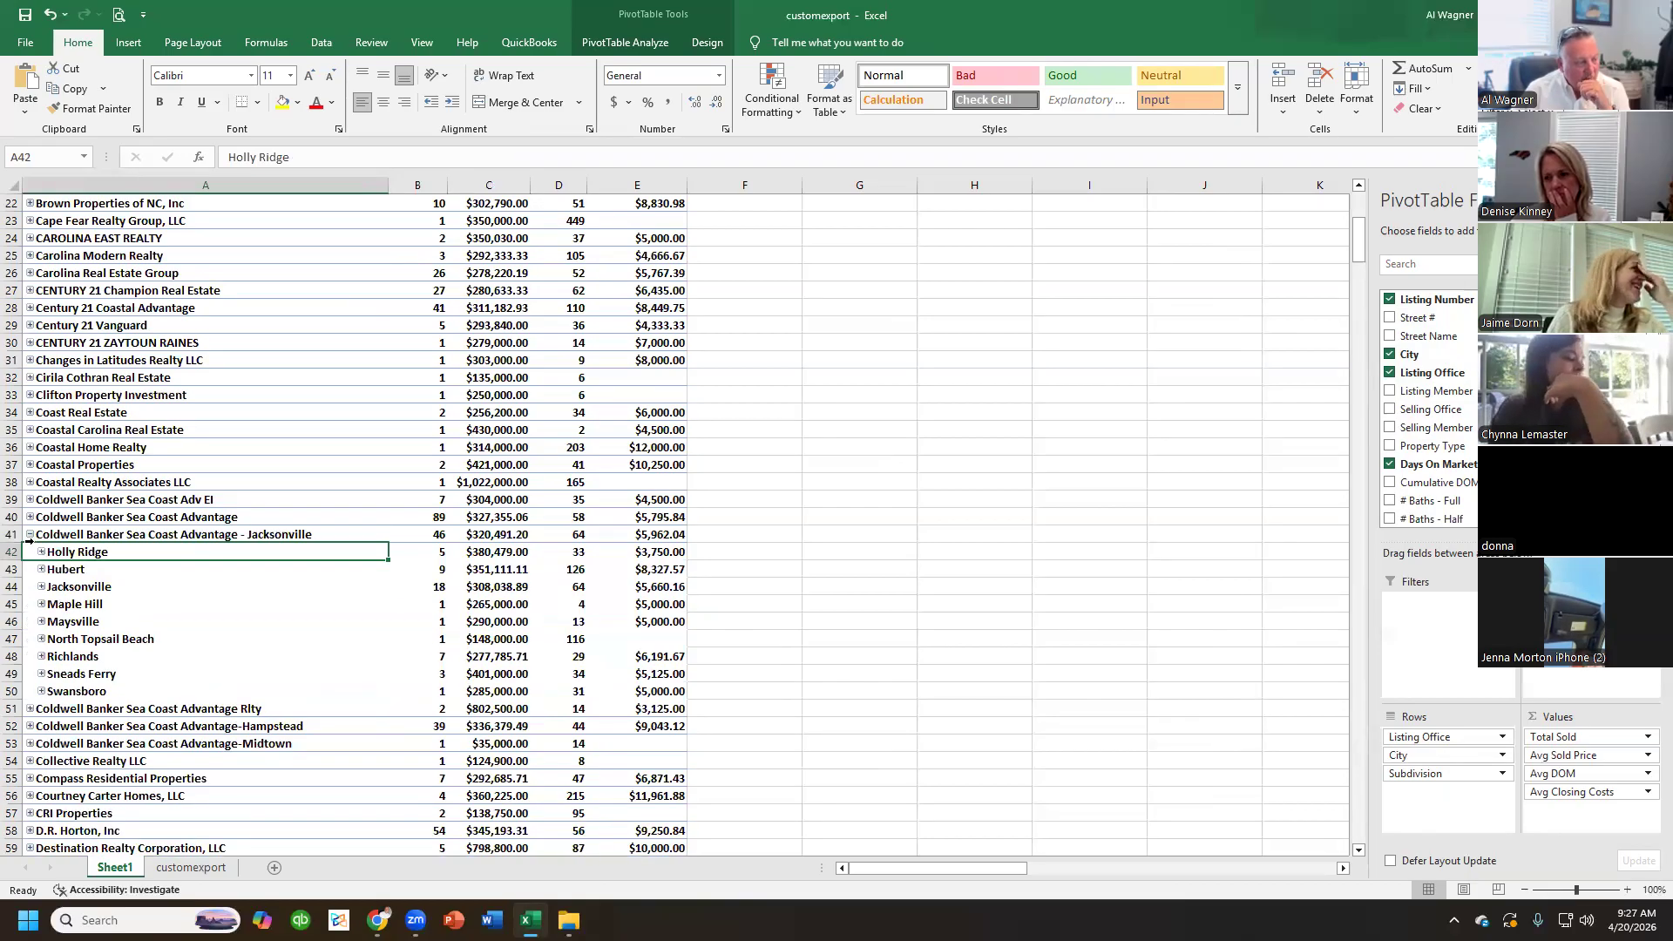
pyautogui.click(30, 535)
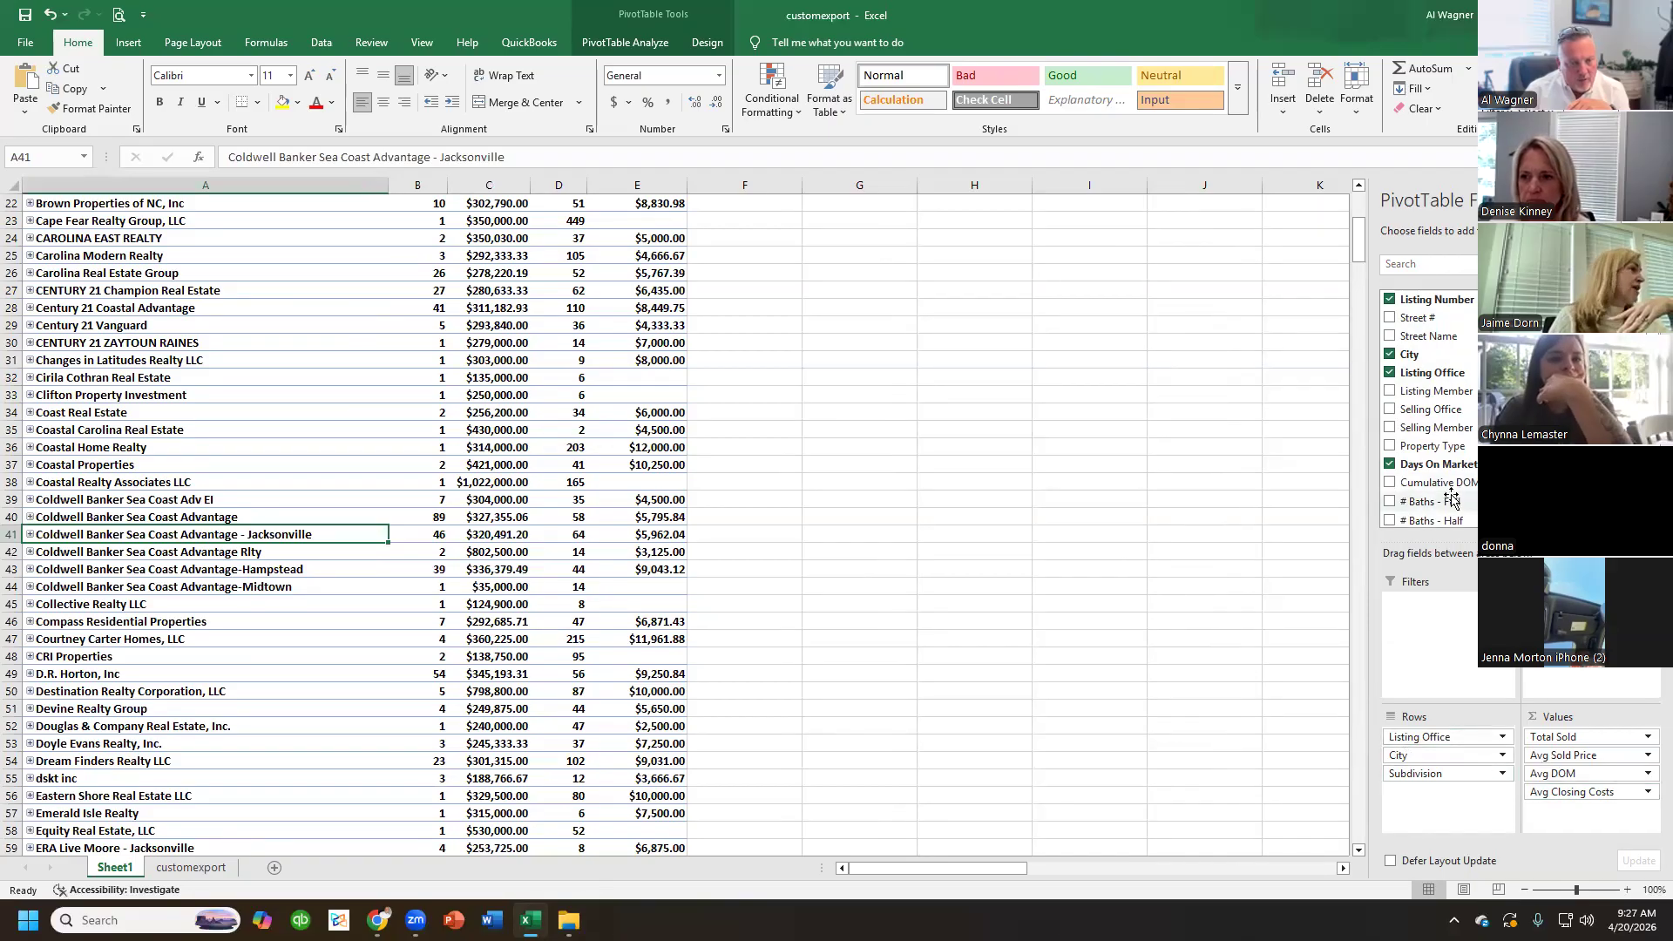
# - Remove the Listing Office field from the PivotTable, leaving City and Subdivision as the row fields
pyautogui.click(1389, 375)
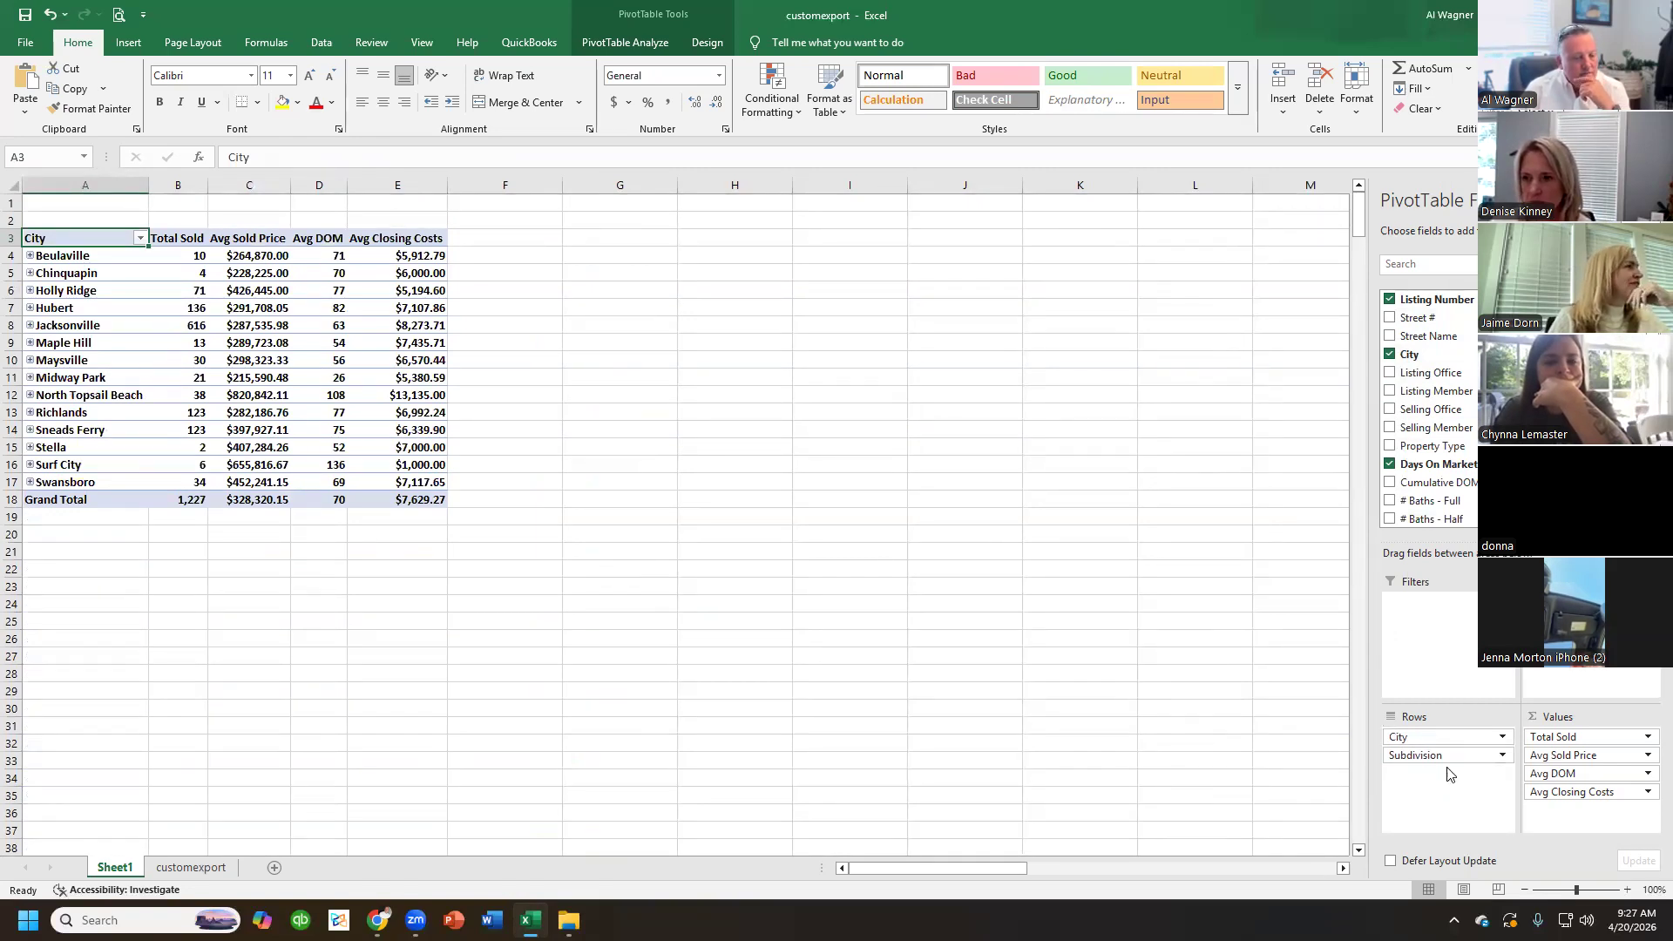
pyautogui.moveTo(1436, 761)
pyautogui.mouseDown()
pyautogui.moveTo(1437, 737)
pyautogui.moveTo(1438, 765)
pyautogui.mouseUp()
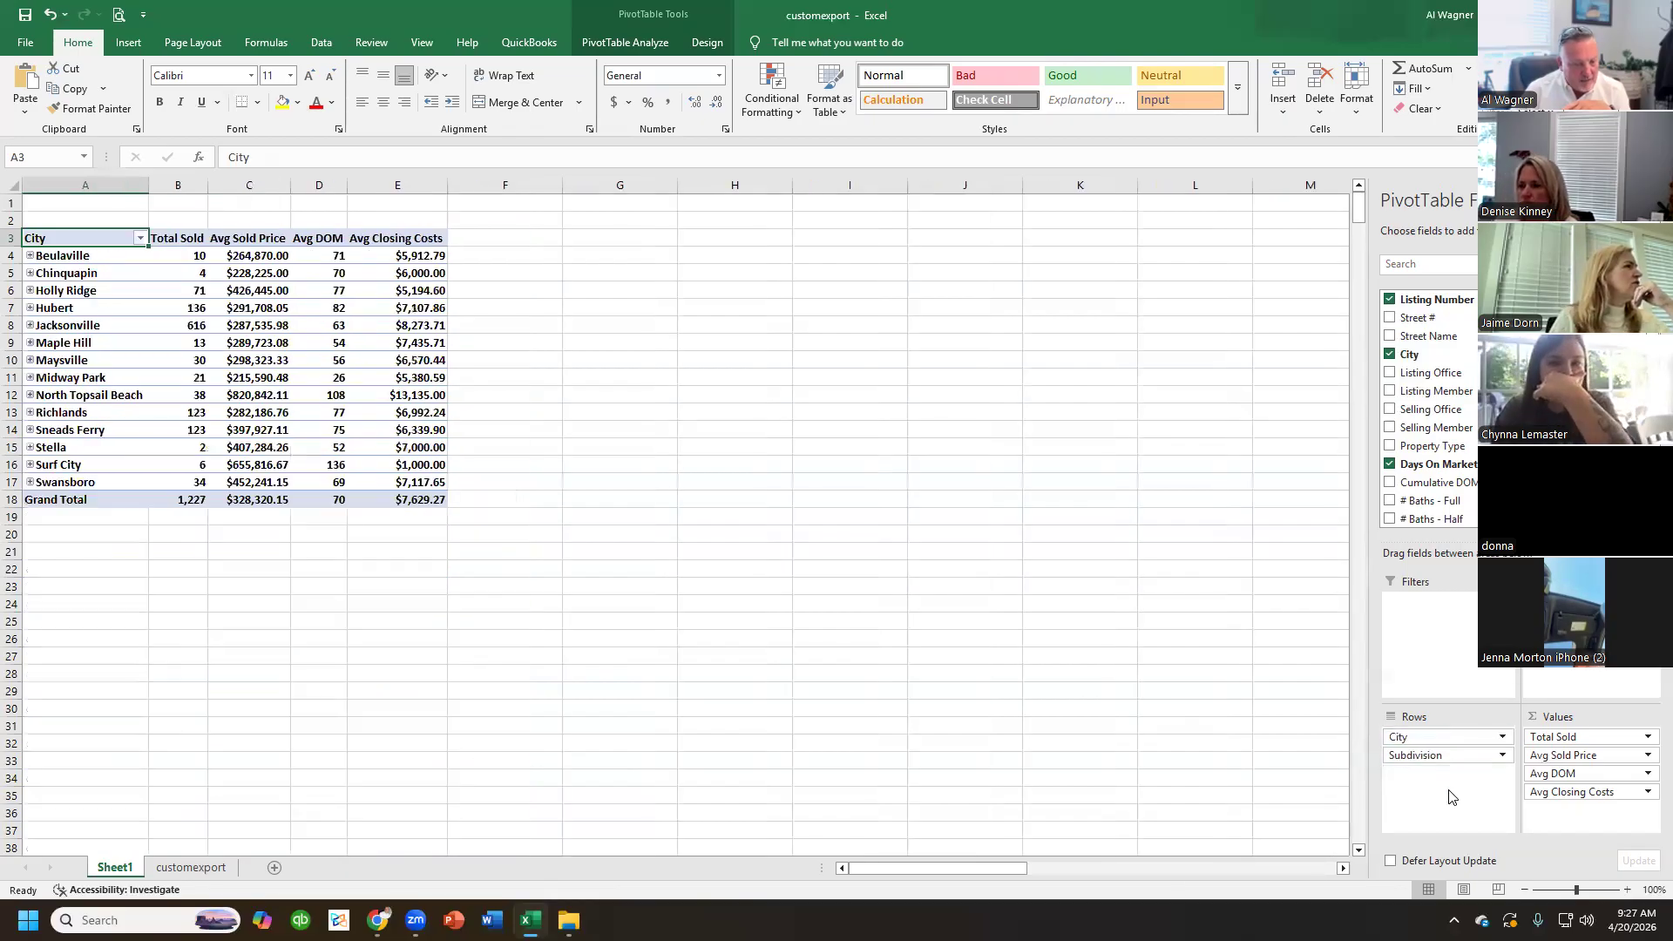
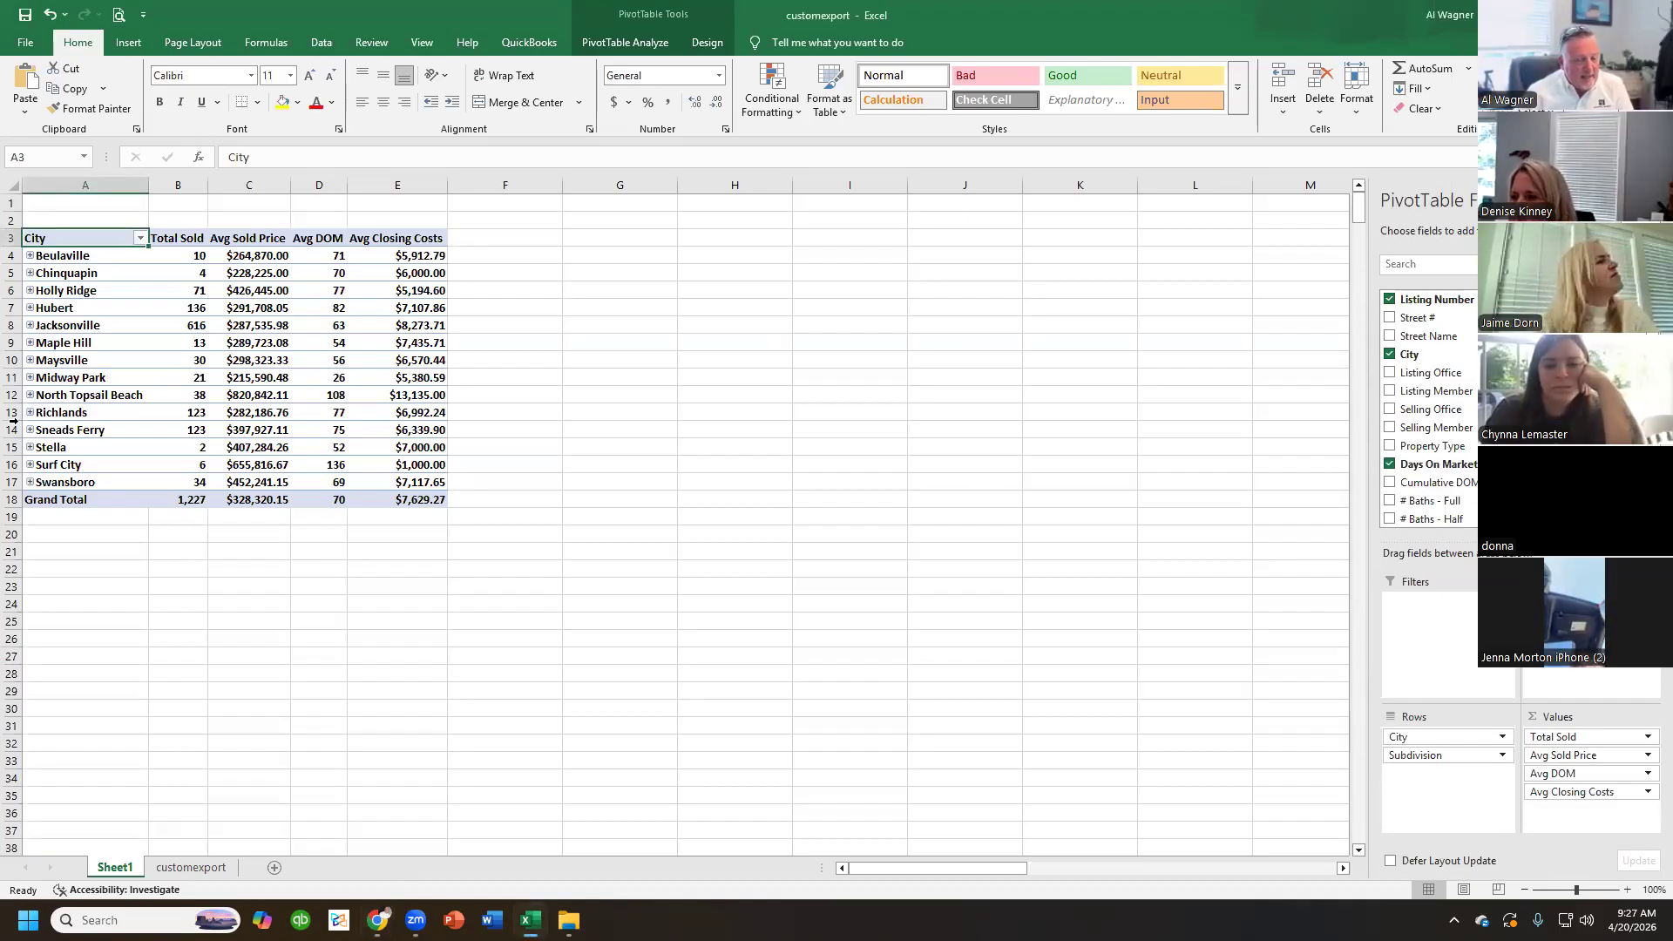
# - Add the SqFt - Heated (Primary) field to the PivotTable values and review its sums by city
pyautogui.scroll(-2, 1419, 413)
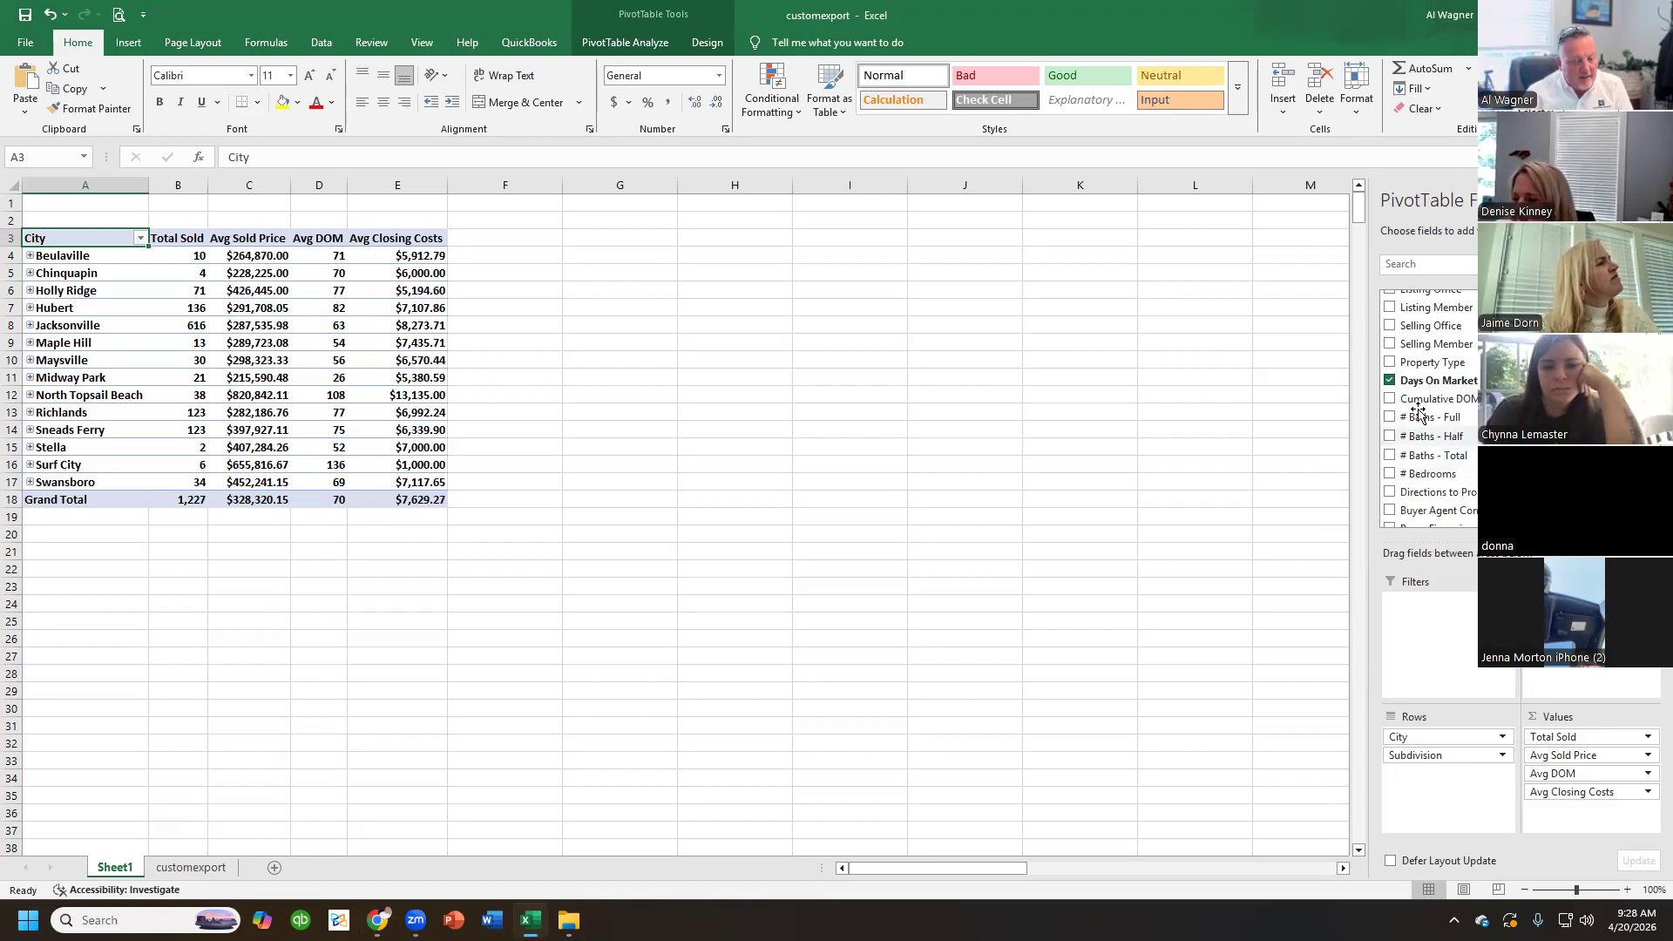
pyautogui.scroll(-2, 1429, 466)
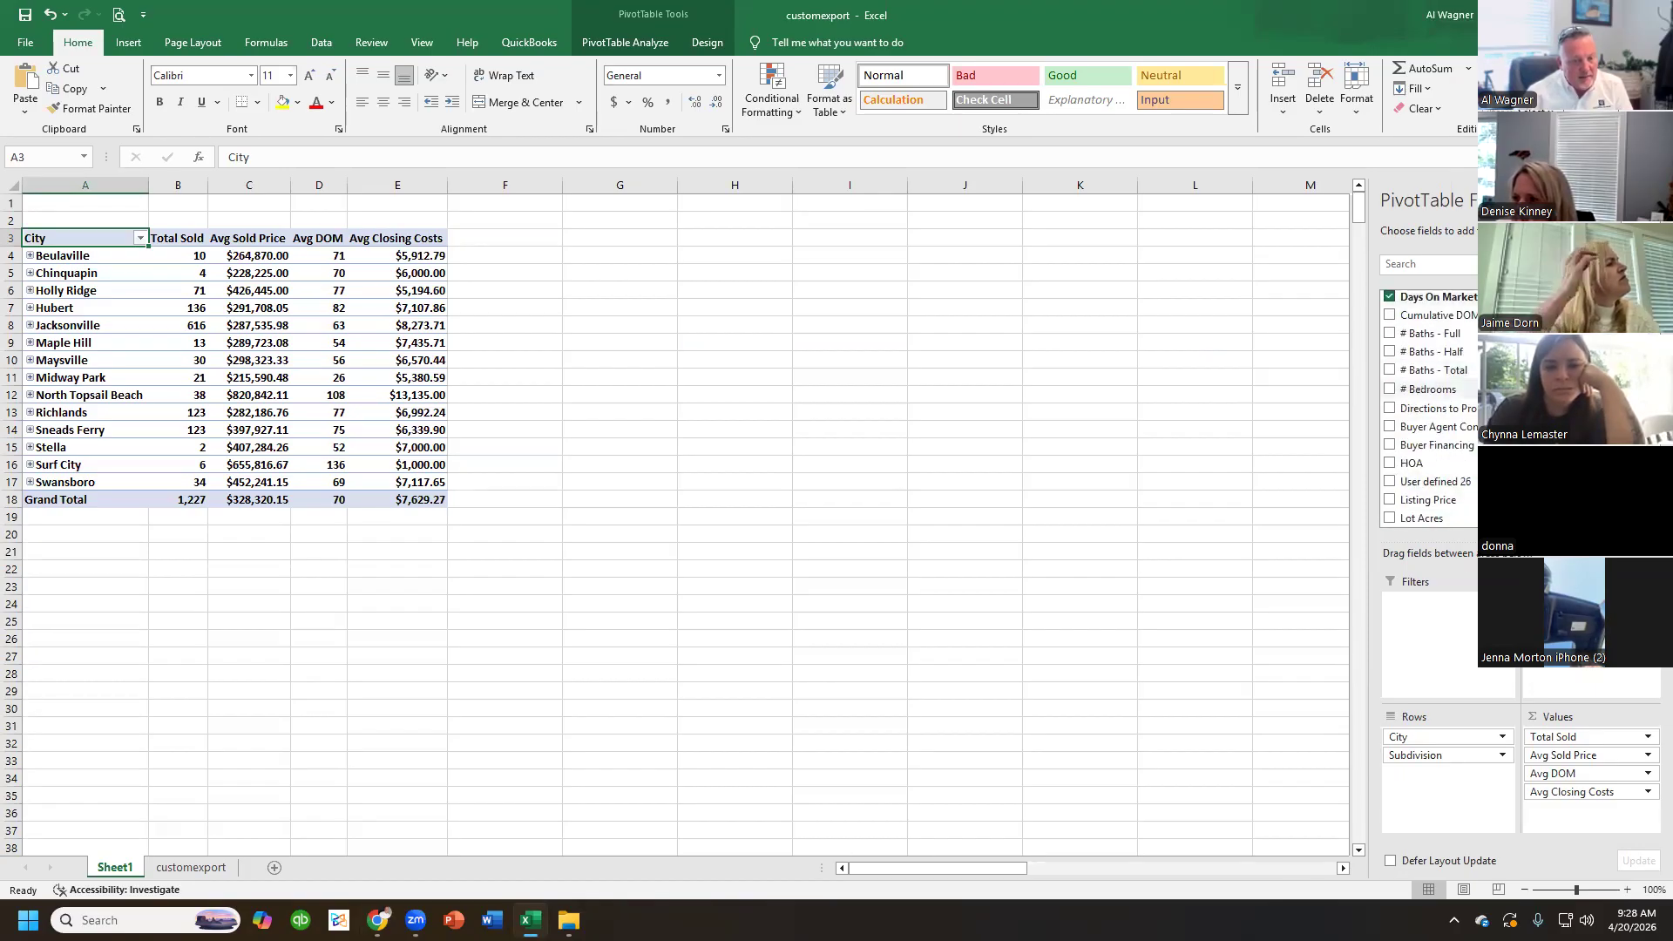
pyautogui.scroll(-2, 1438, 430)
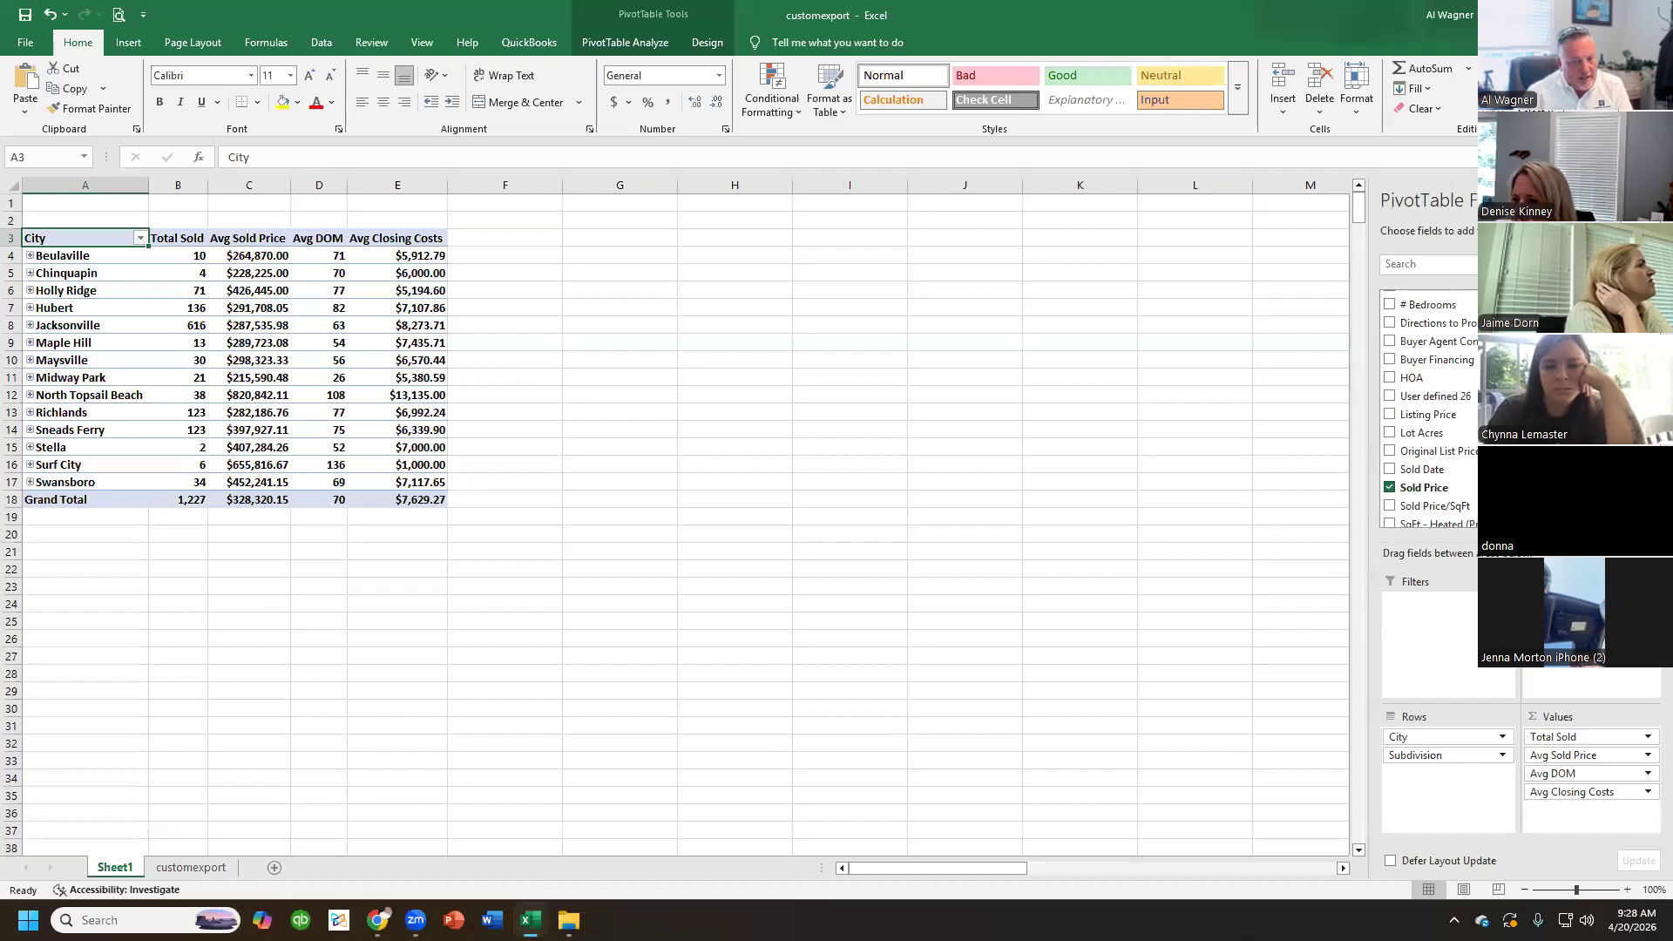
pyautogui.scroll(-2, 1395, 455)
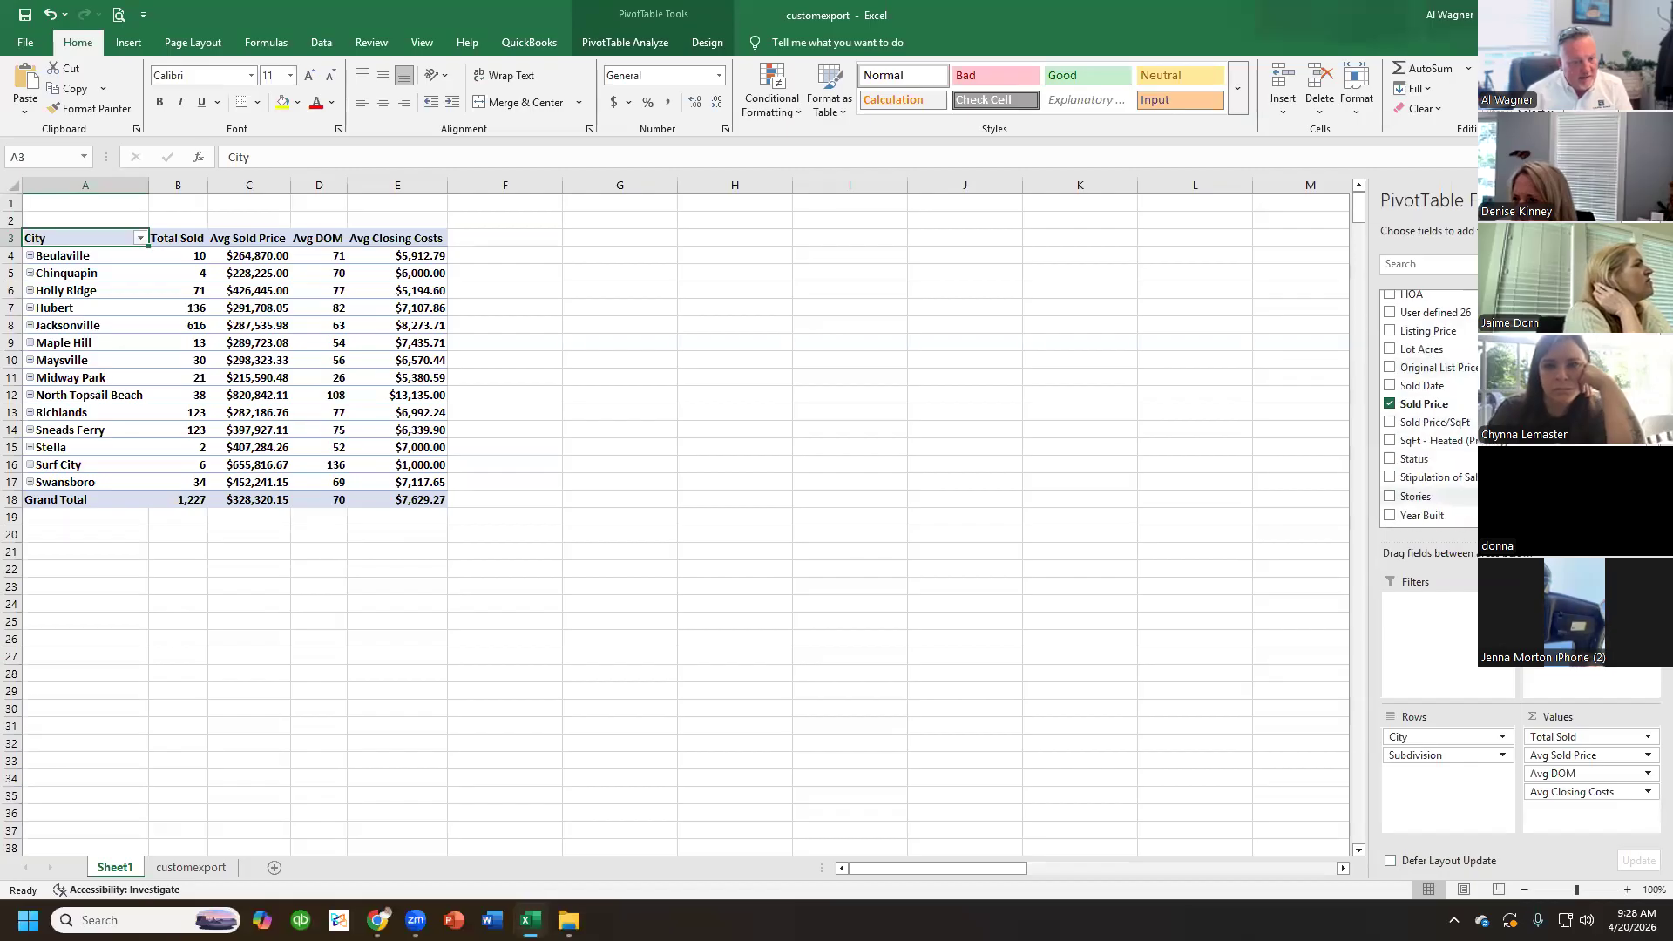
pyautogui.click(1390, 441)
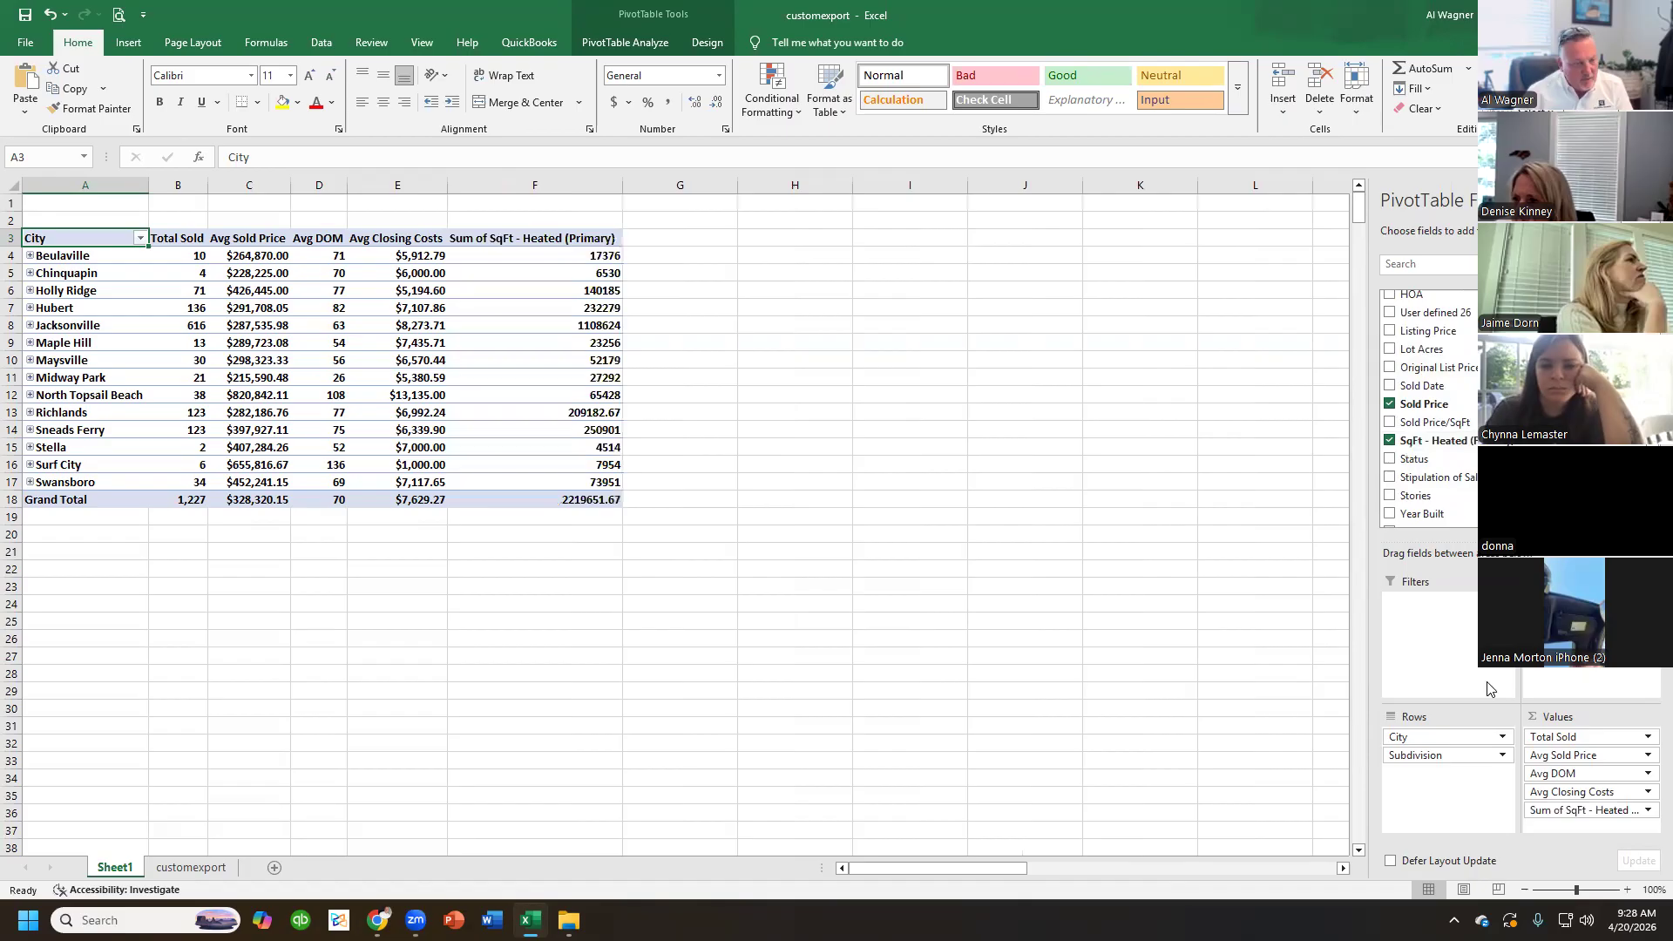
pyautogui.click(533, 244)
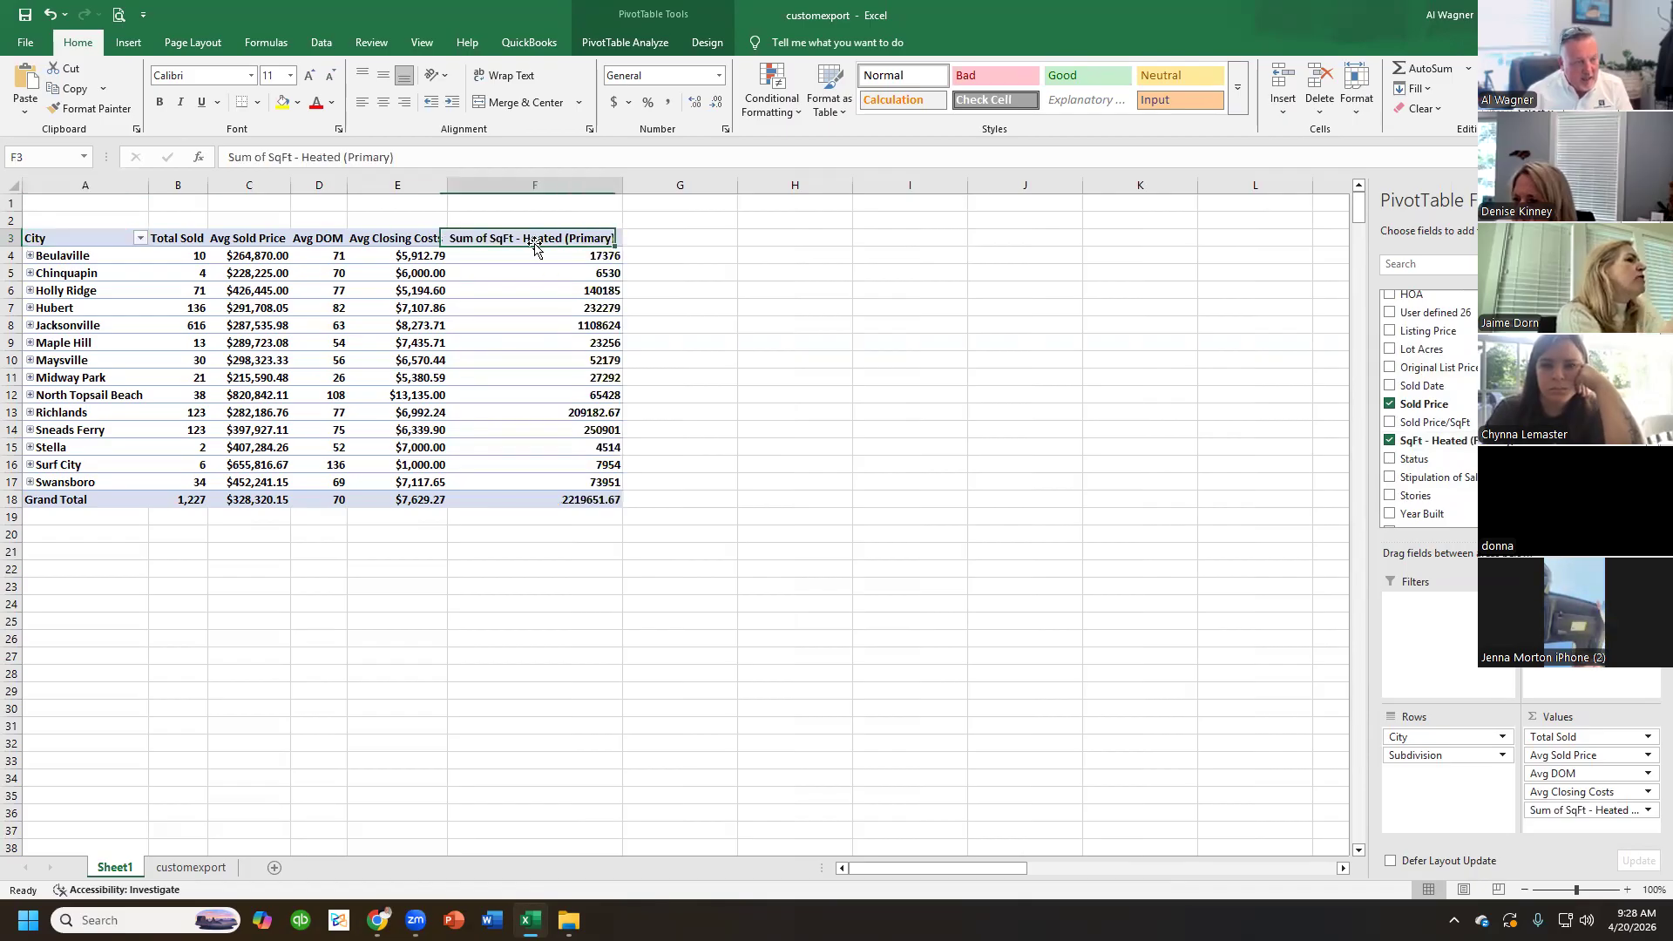
pyautogui.click(488, 321)
pyautogui.click(480, 242)
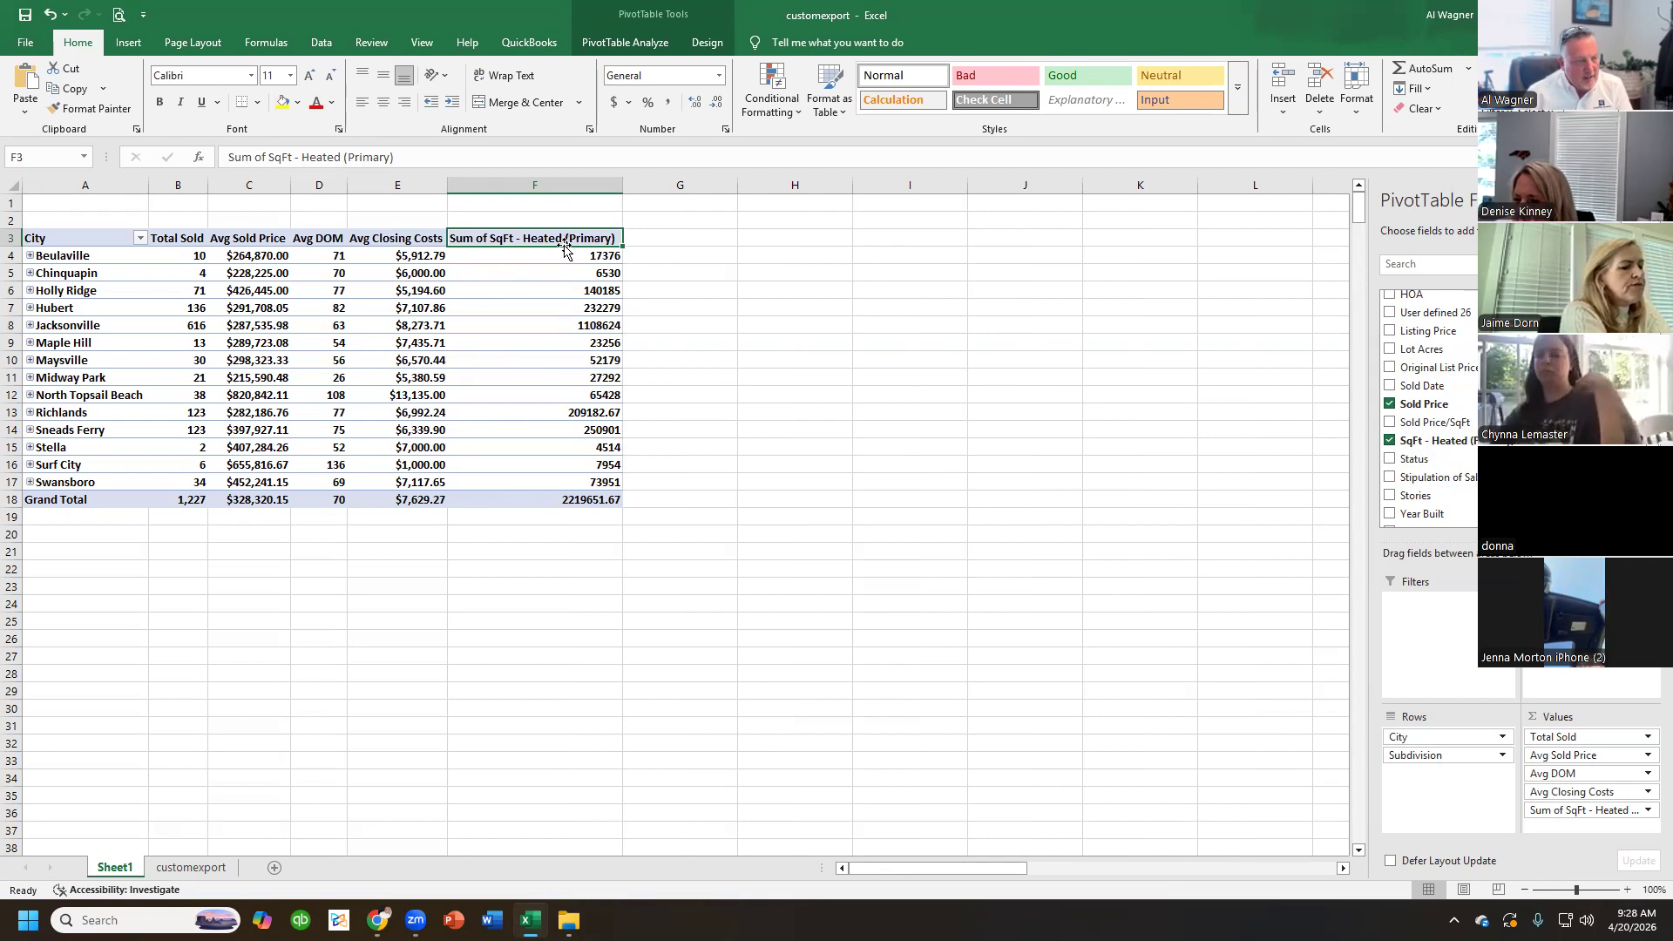
pyautogui.click(565, 324)
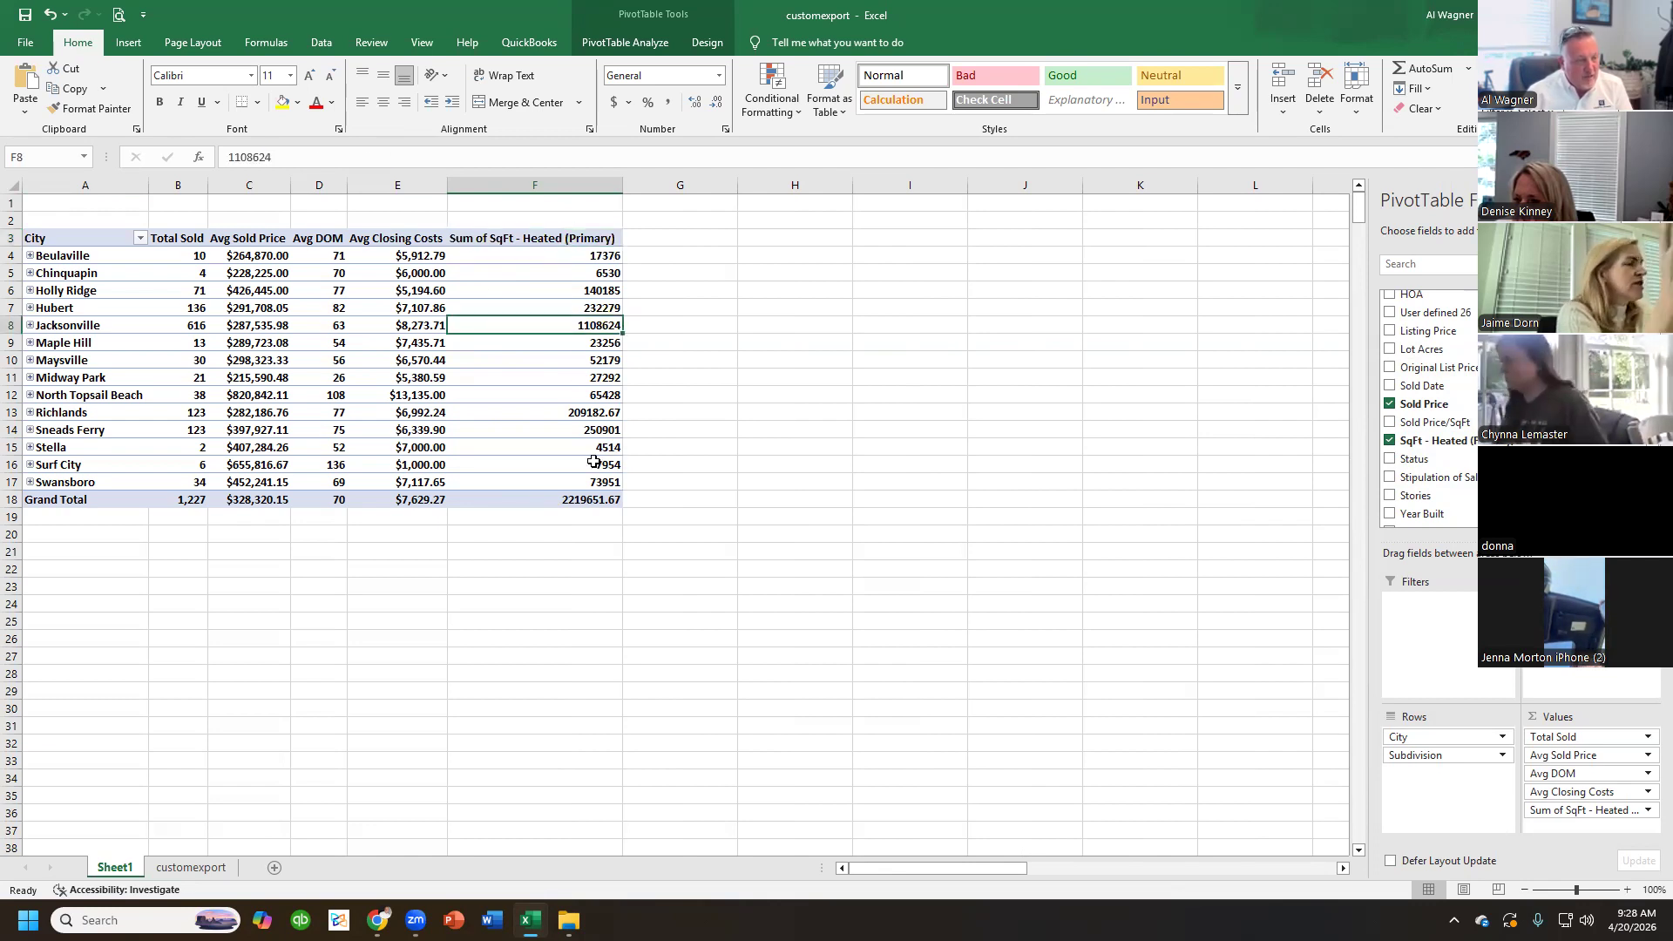
pyautogui.moveTo(555, 463)
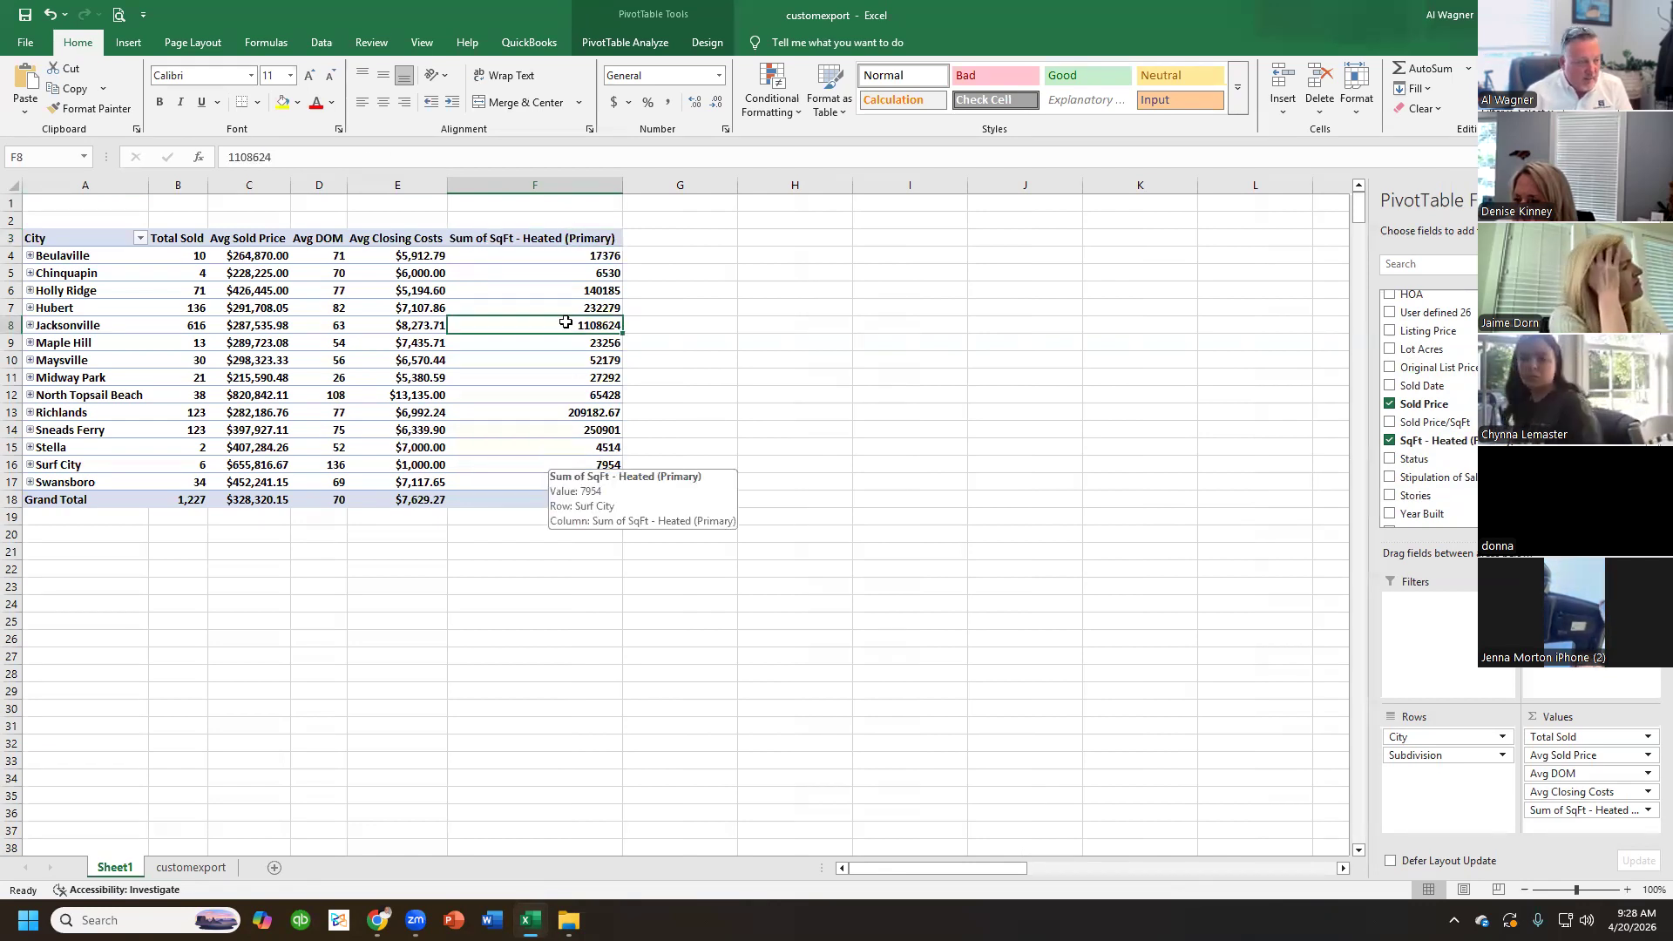
pyautogui.click(595, 293)
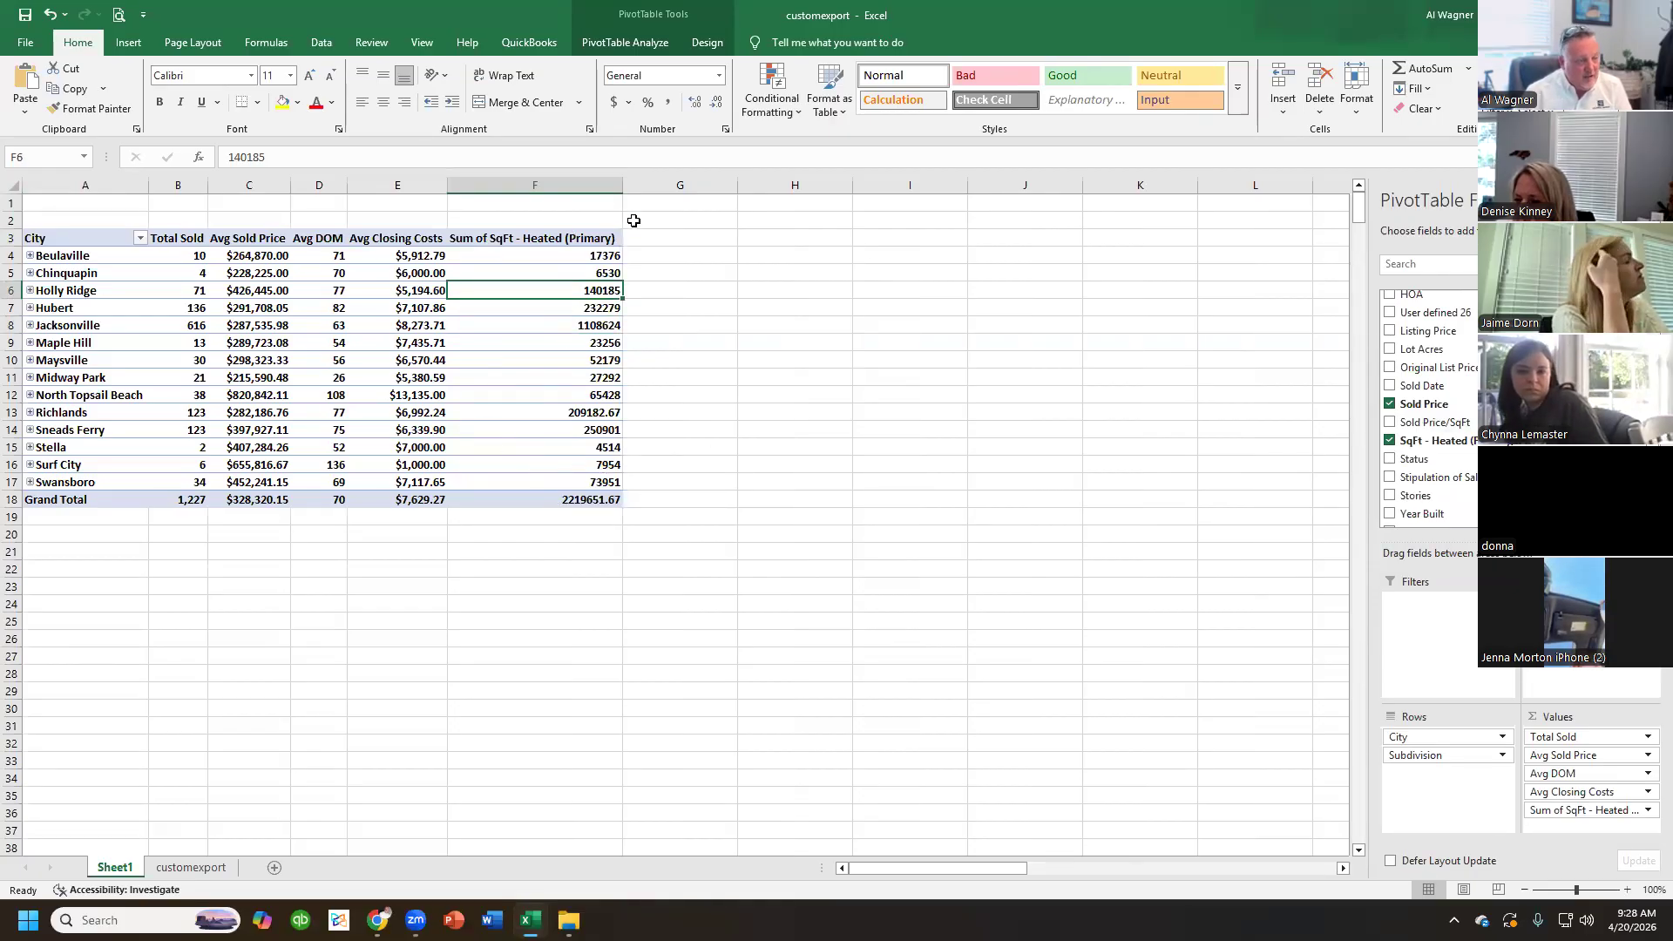
# - Summarize the SqFt - Heated (Primary) values by Average instead of Sum in the PivotTable
pyautogui.click(1647, 813)
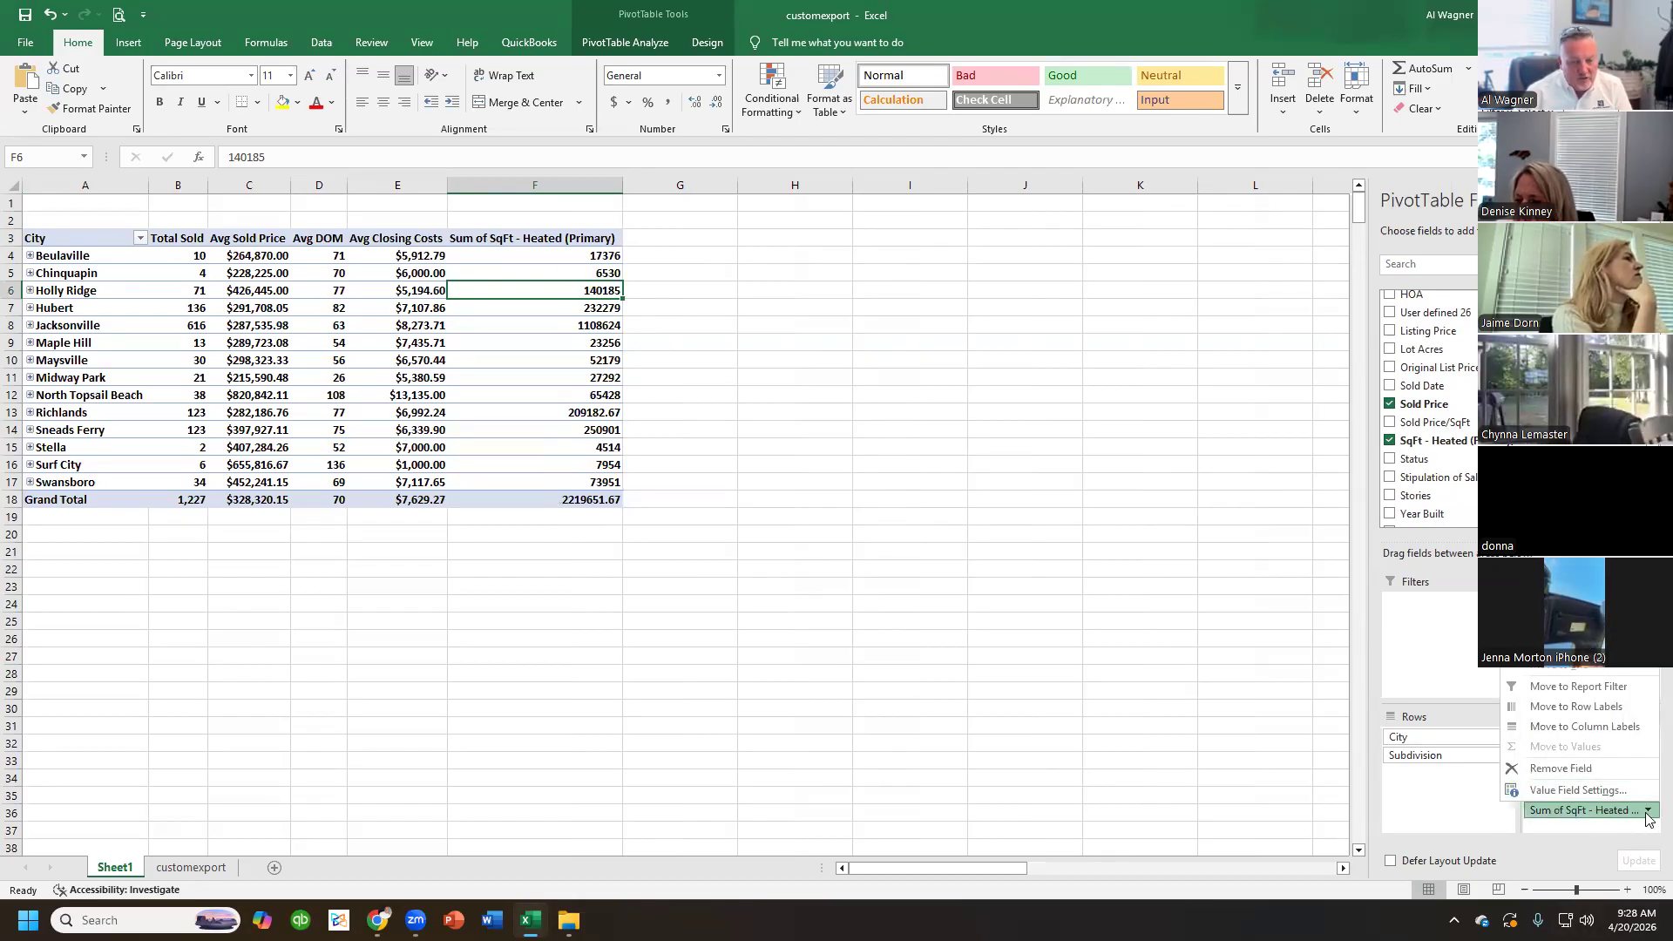
pyautogui.click(1575, 789)
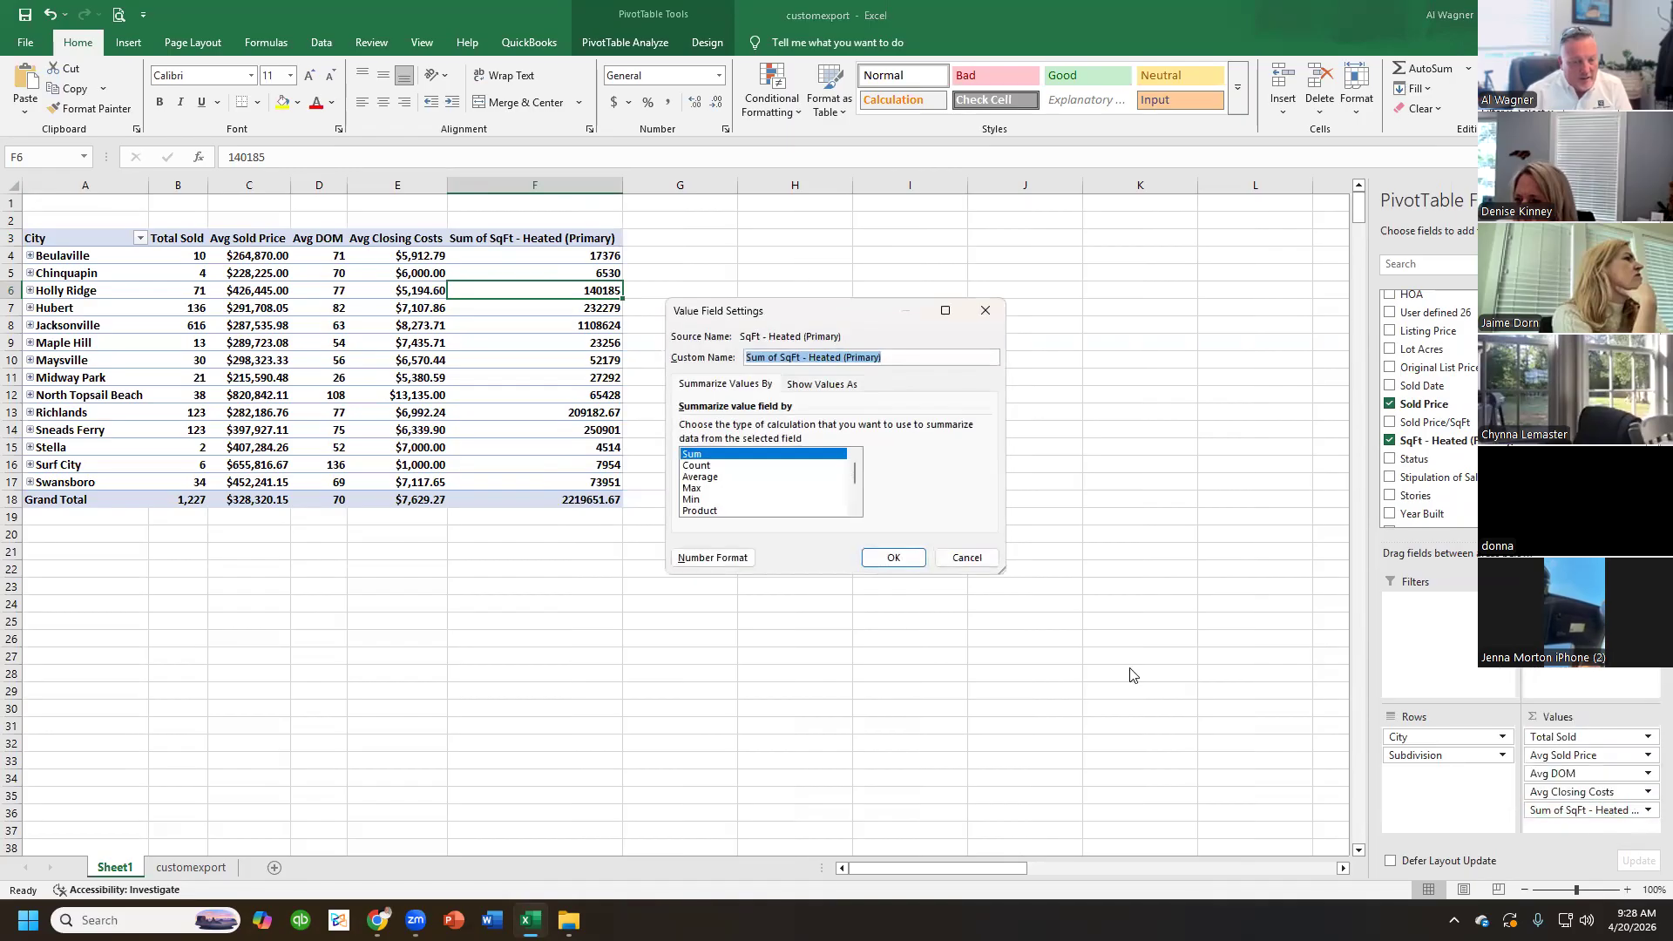
pyautogui.click(708, 488)
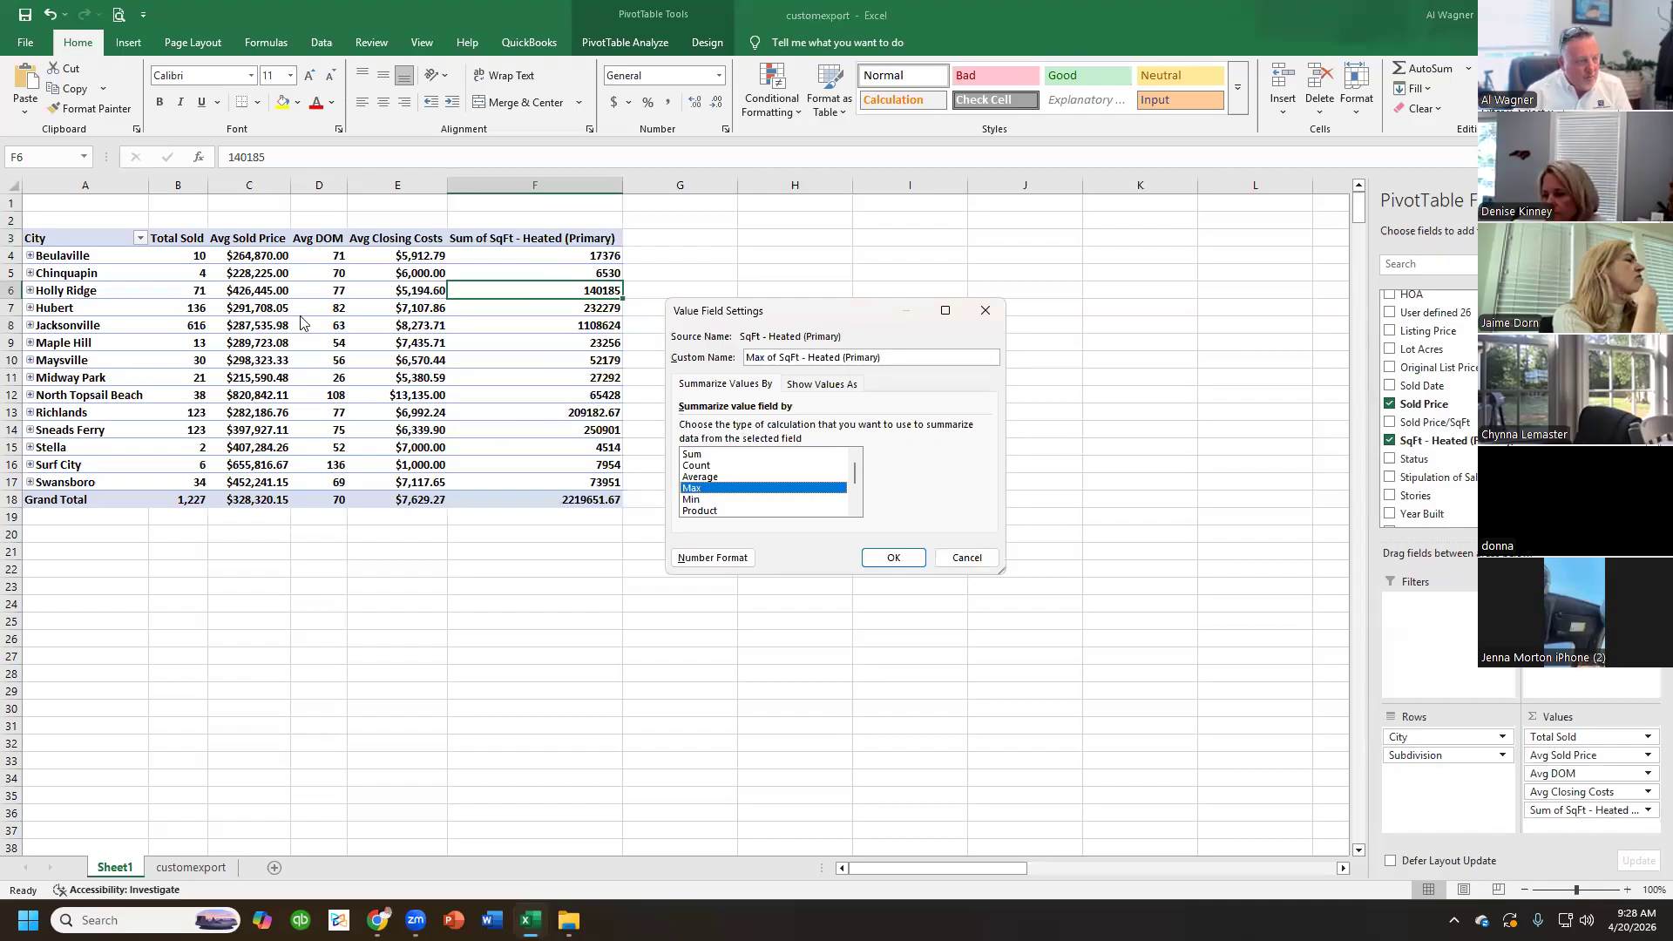
pyautogui.click(714, 500)
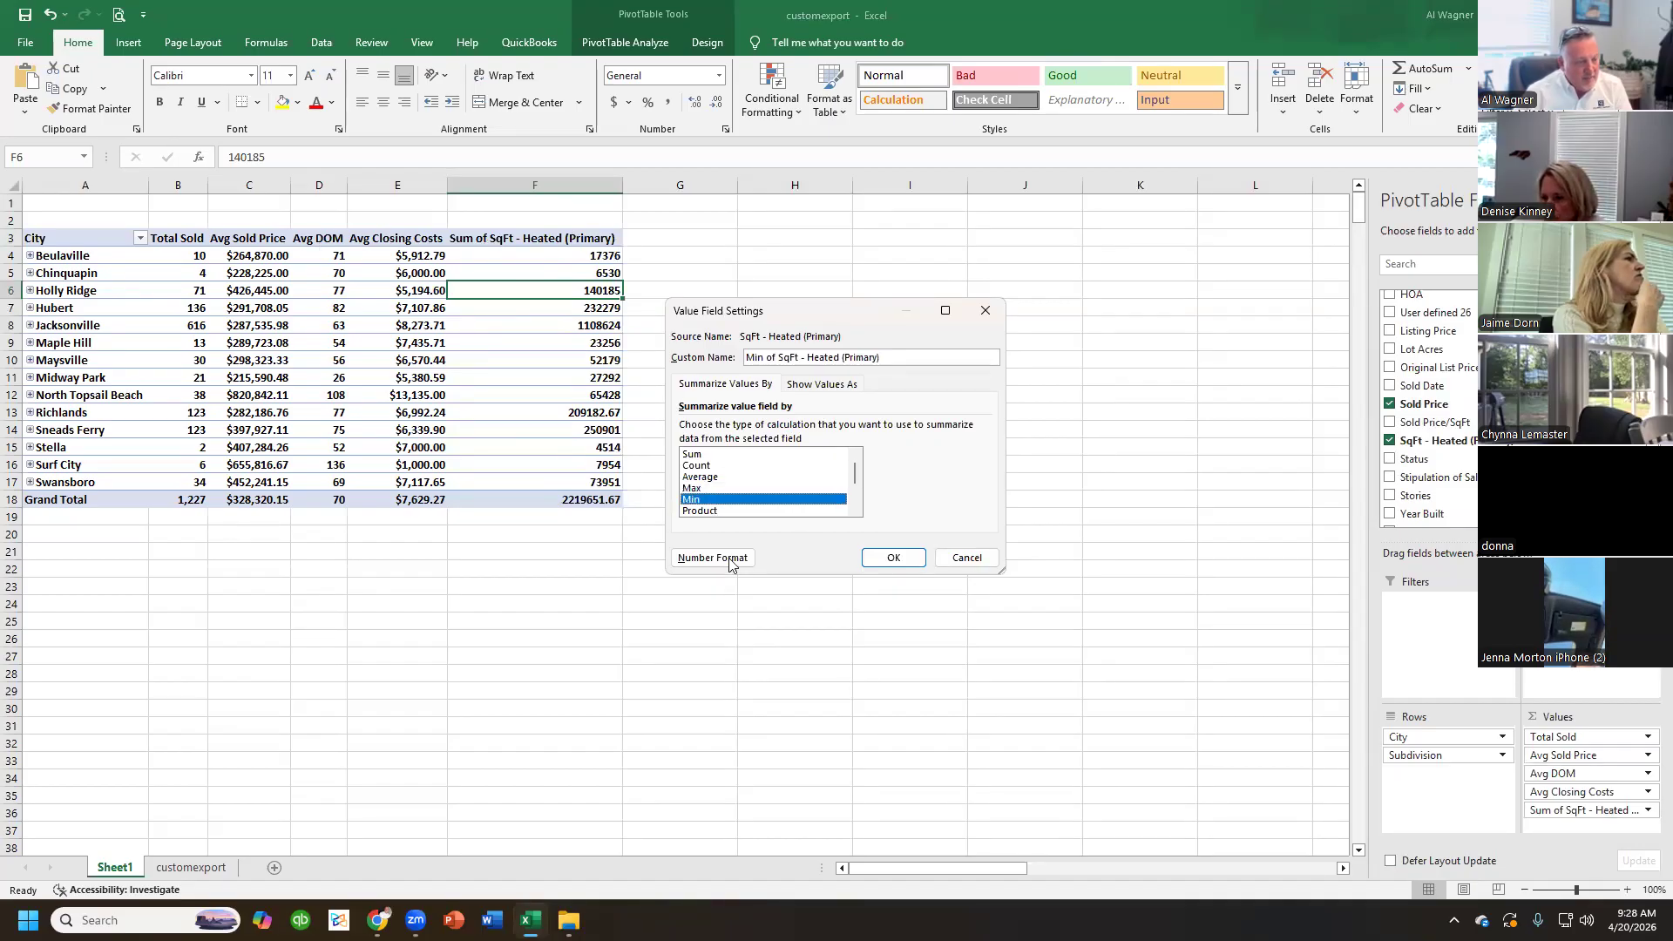
pyautogui.click(702, 478)
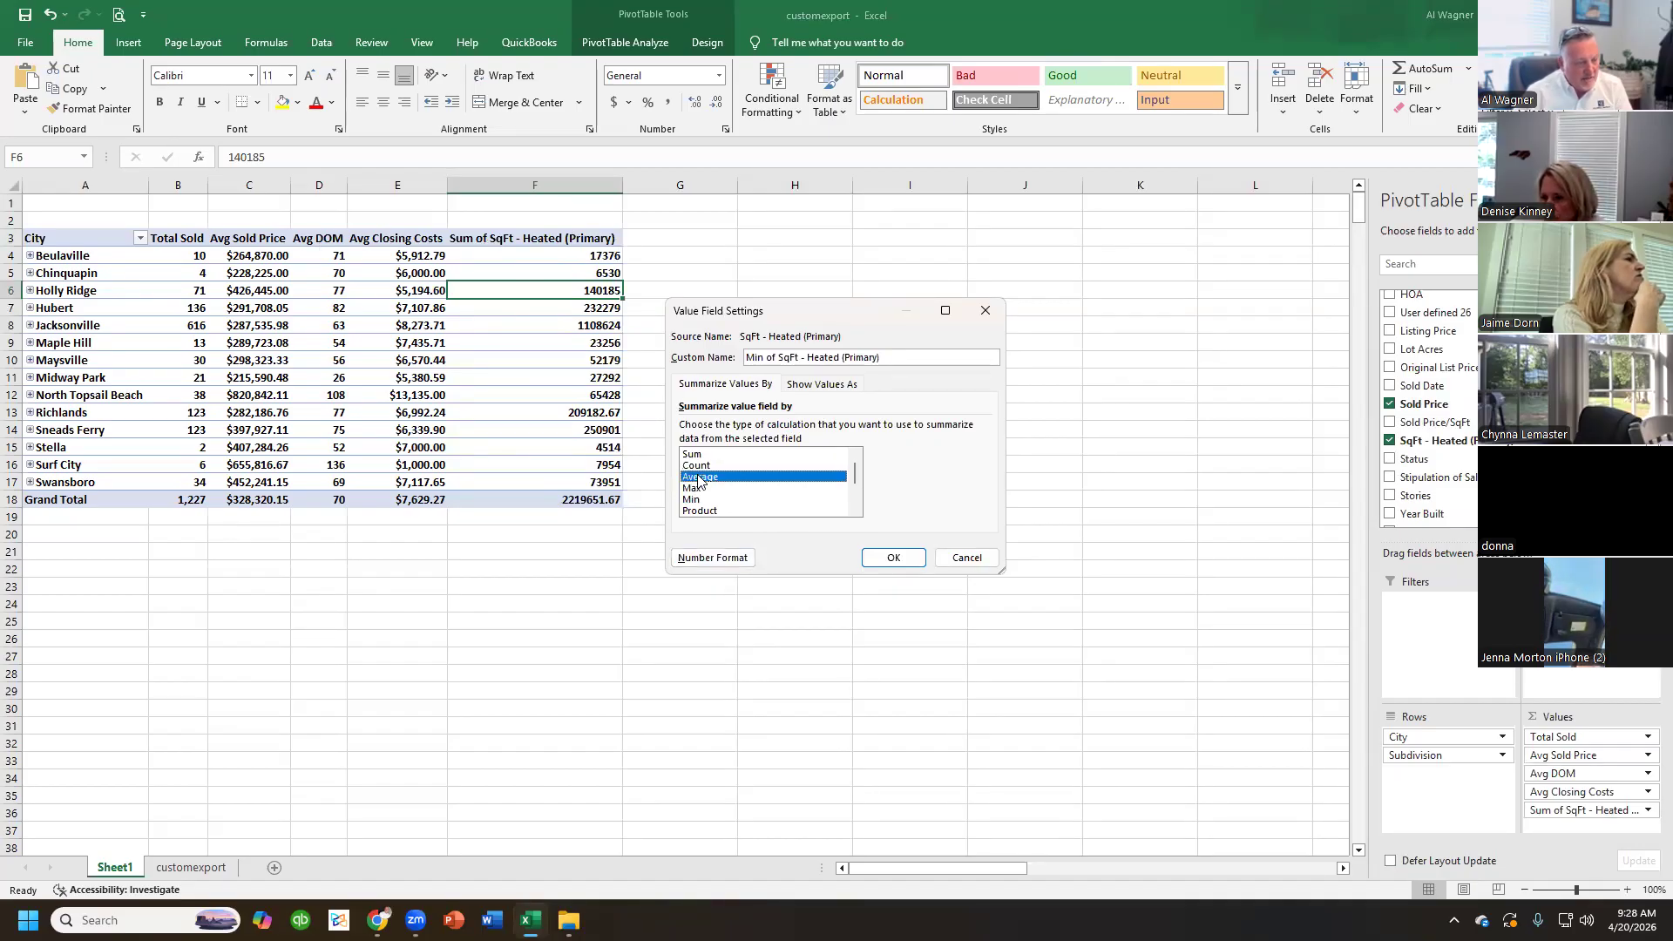
pyautogui.click(895, 564)
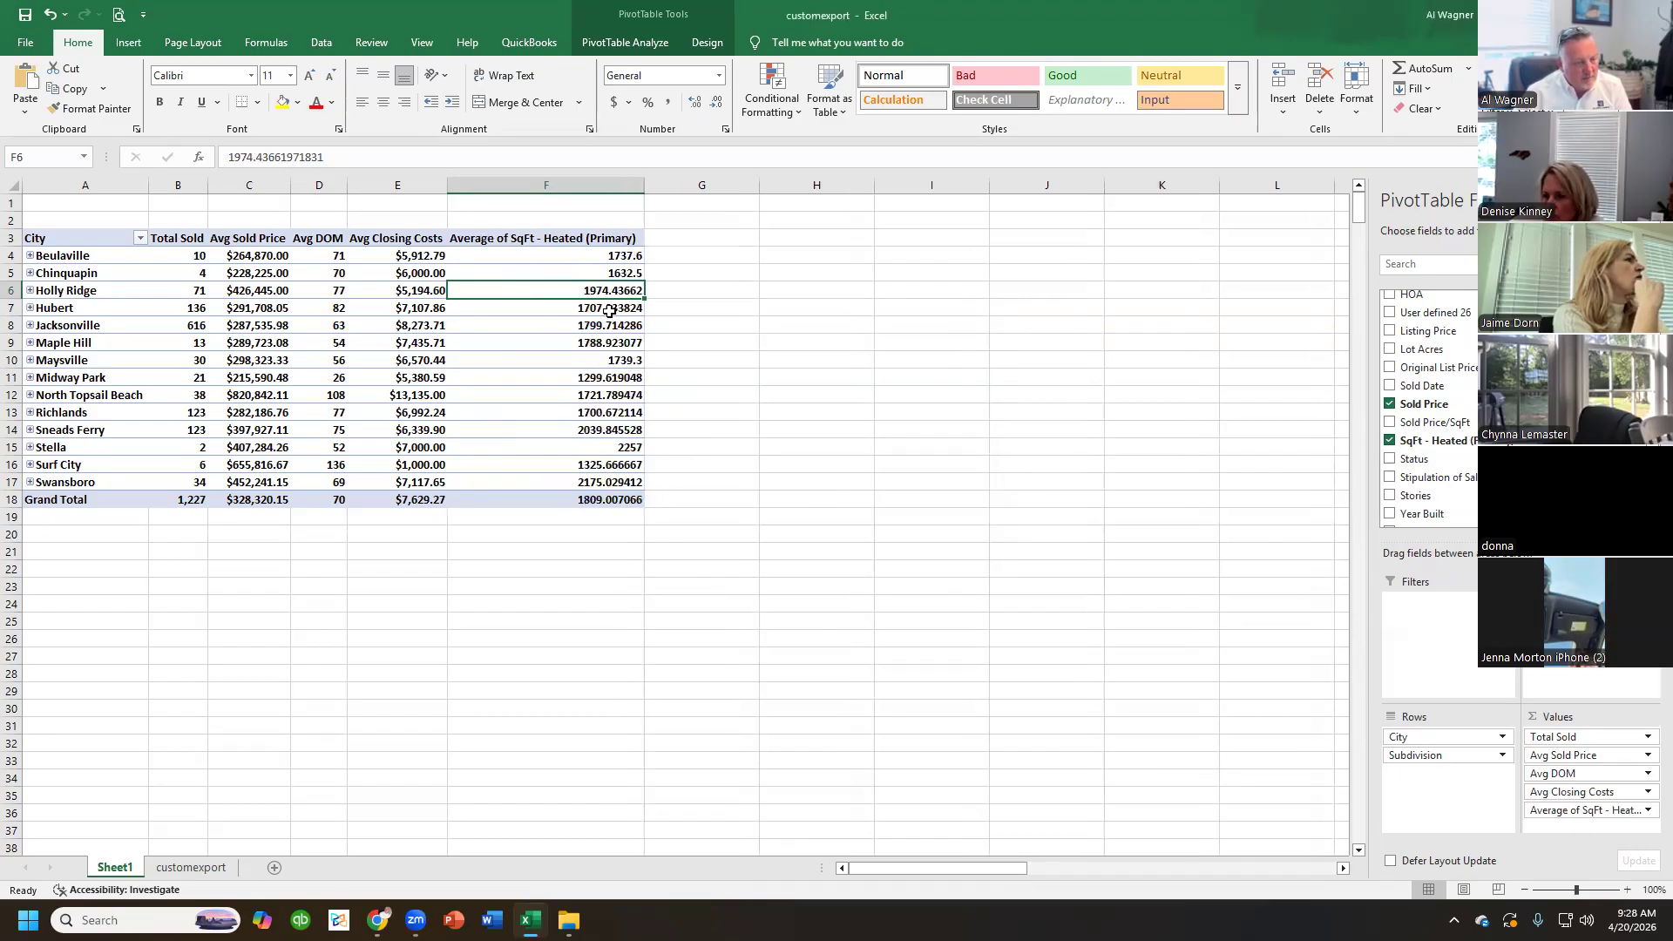
pyautogui.click(608, 484)
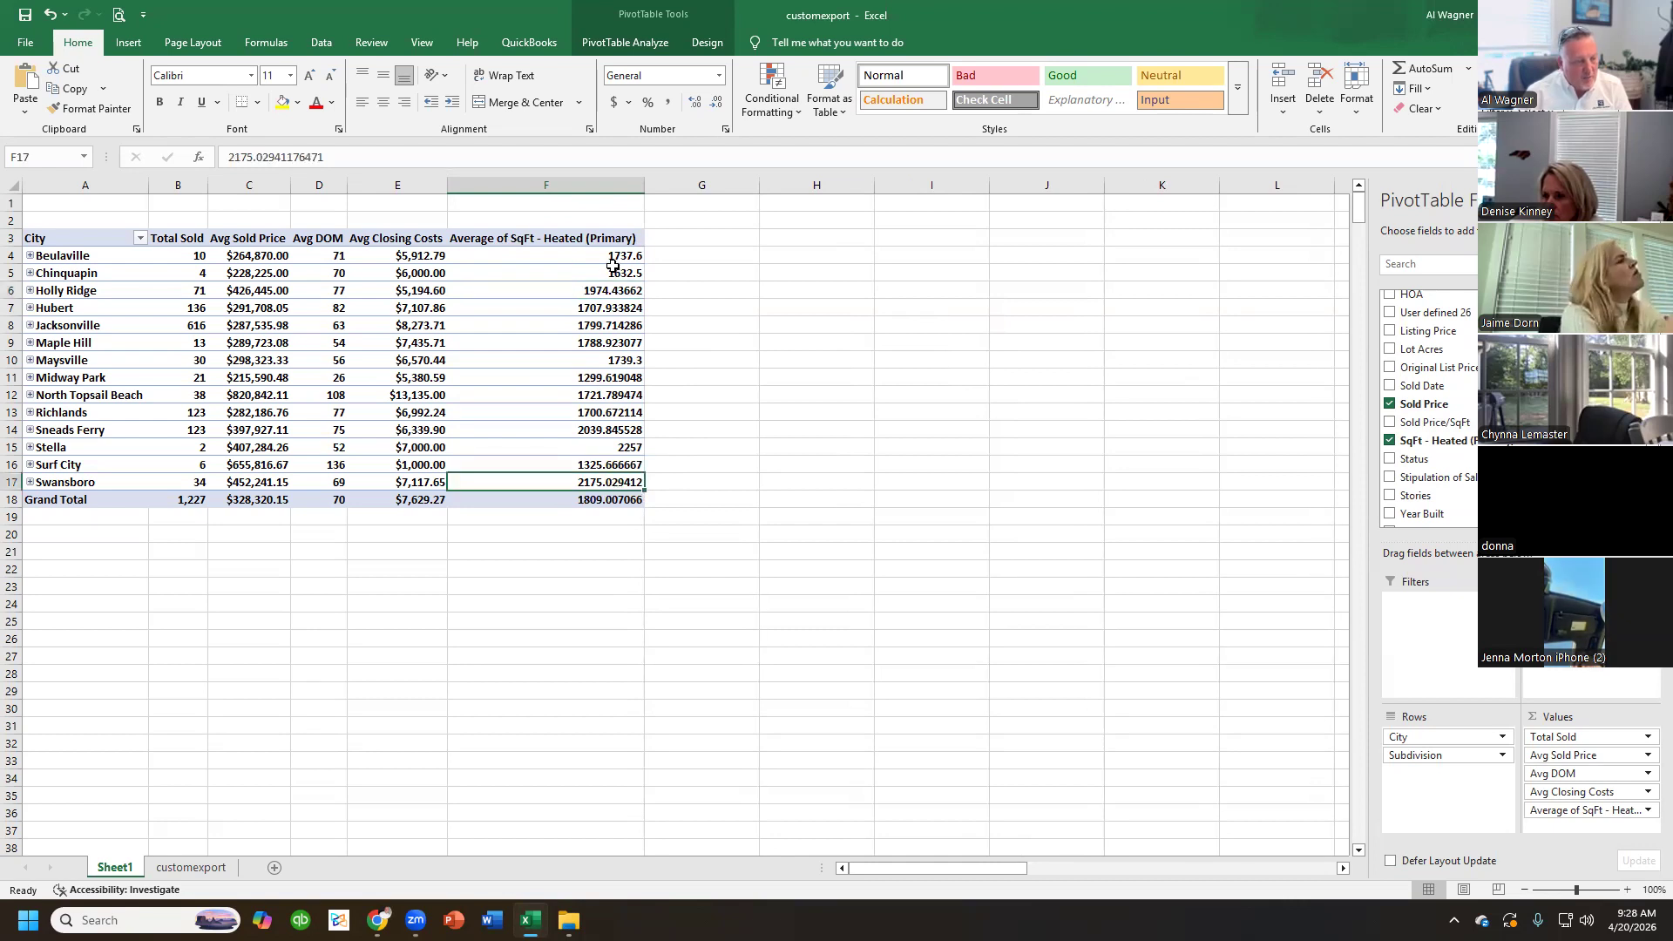
# - Format the average heated square footage values as Number with 0 decimal places and a thousands separator
pyautogui.click(1614, 810)
pyautogui.click(1575, 790)
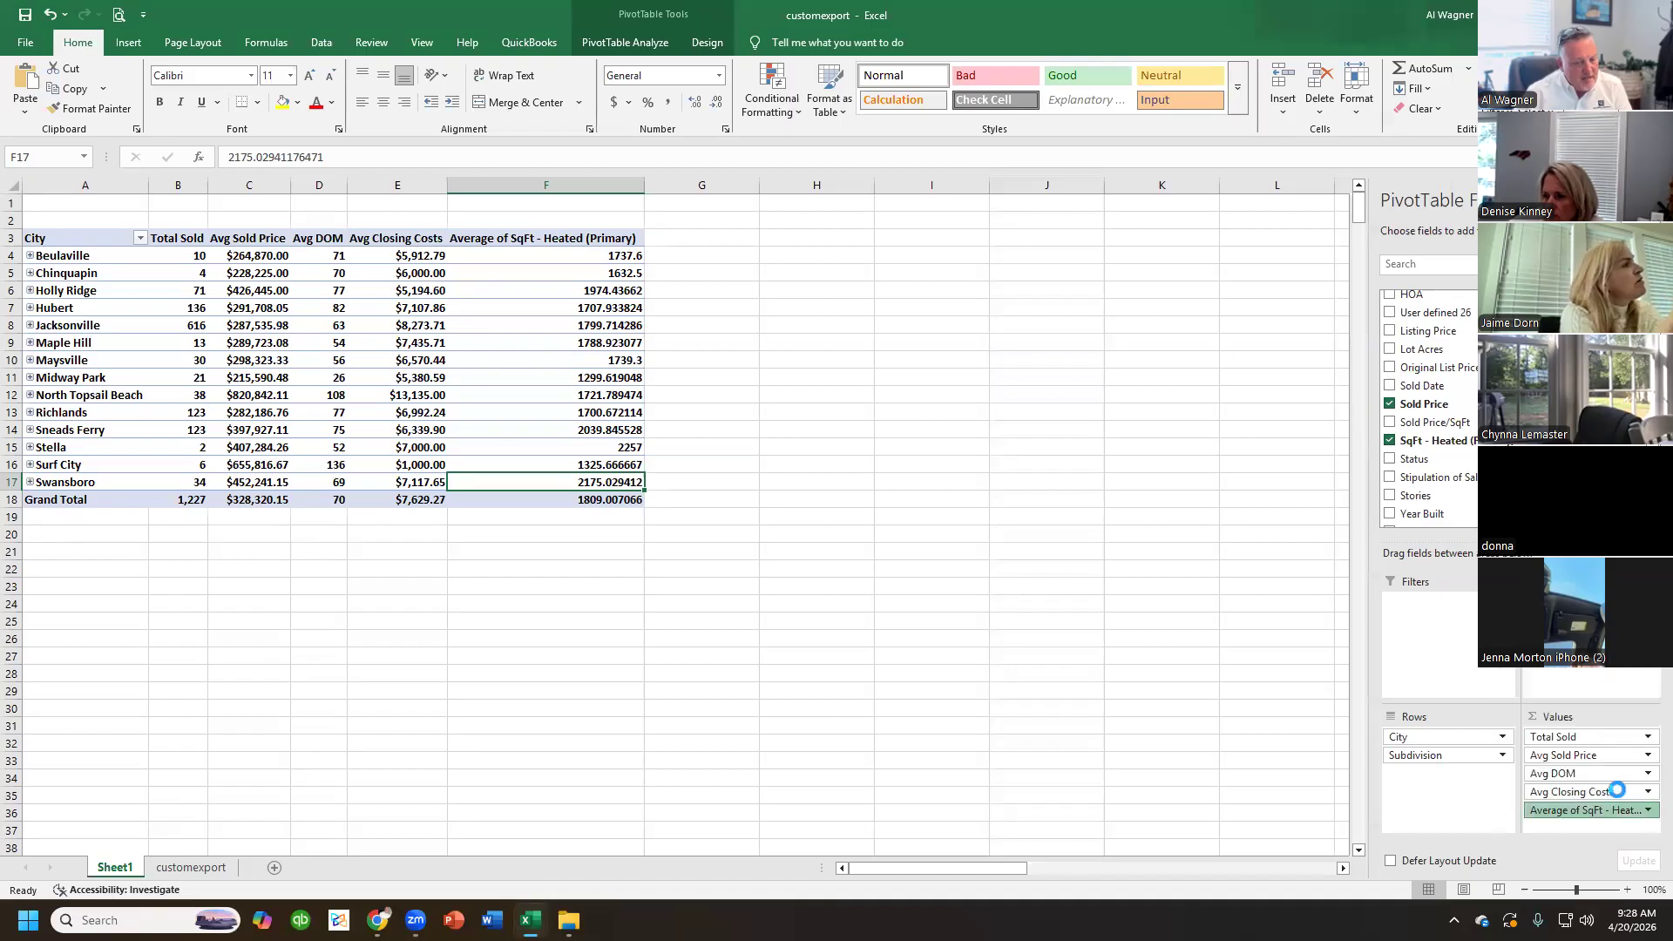
pyautogui.click(710, 558)
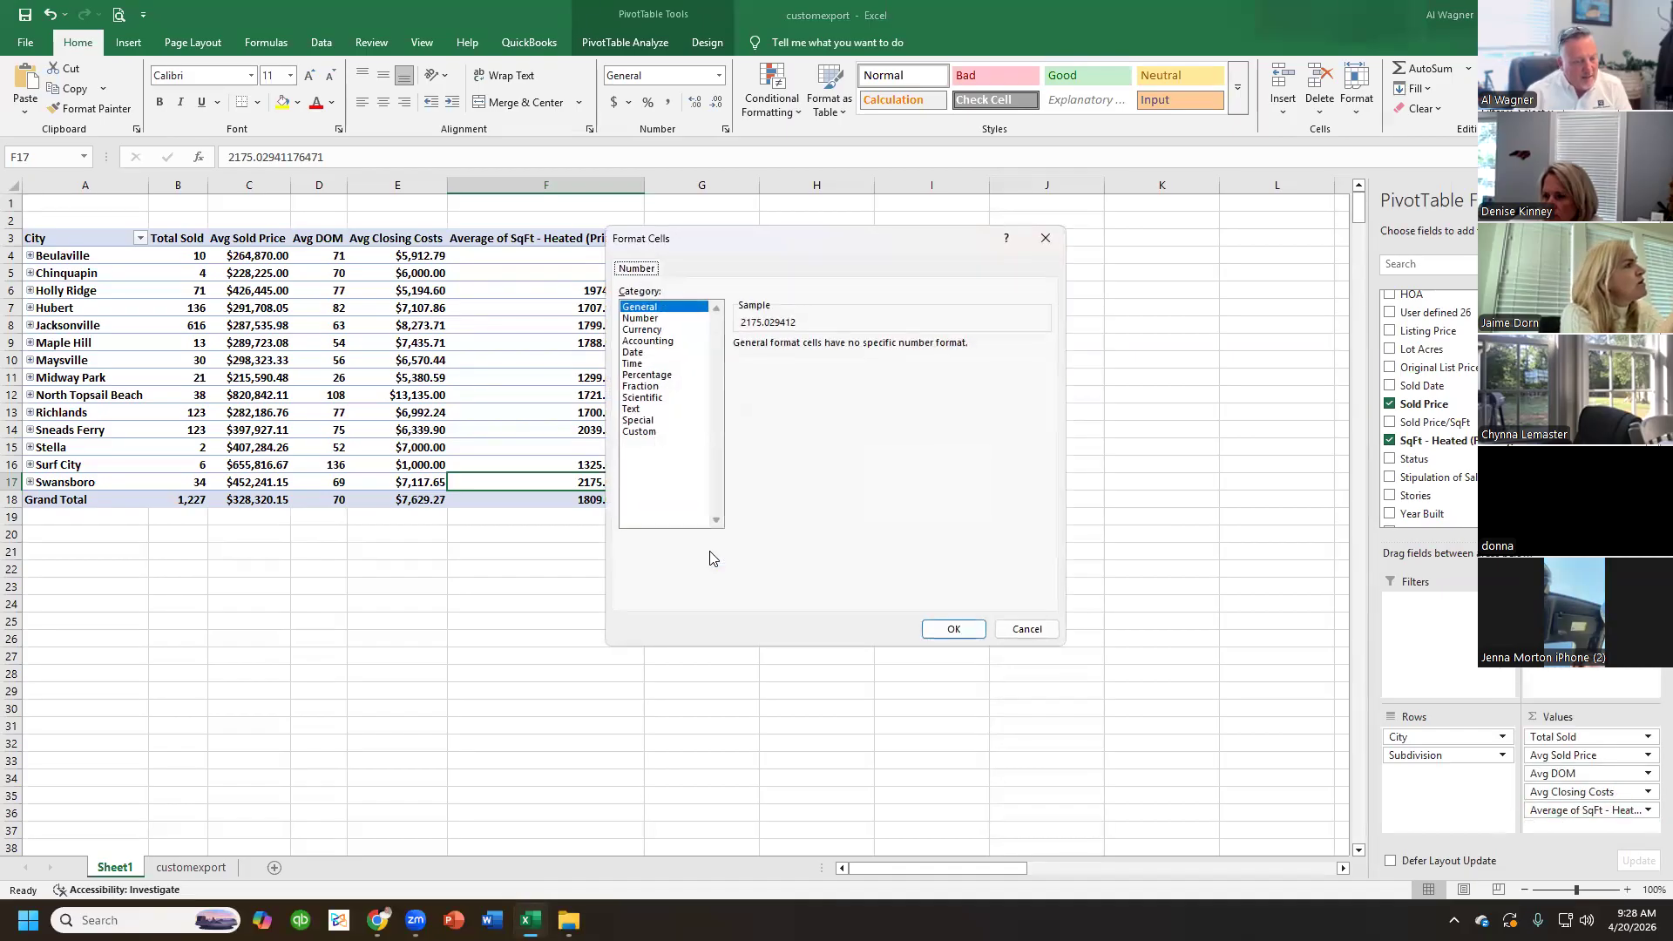
pyautogui.click(649, 319)
pyautogui.click(852, 349)
pyautogui.click(853, 350)
pyautogui.click(740, 366)
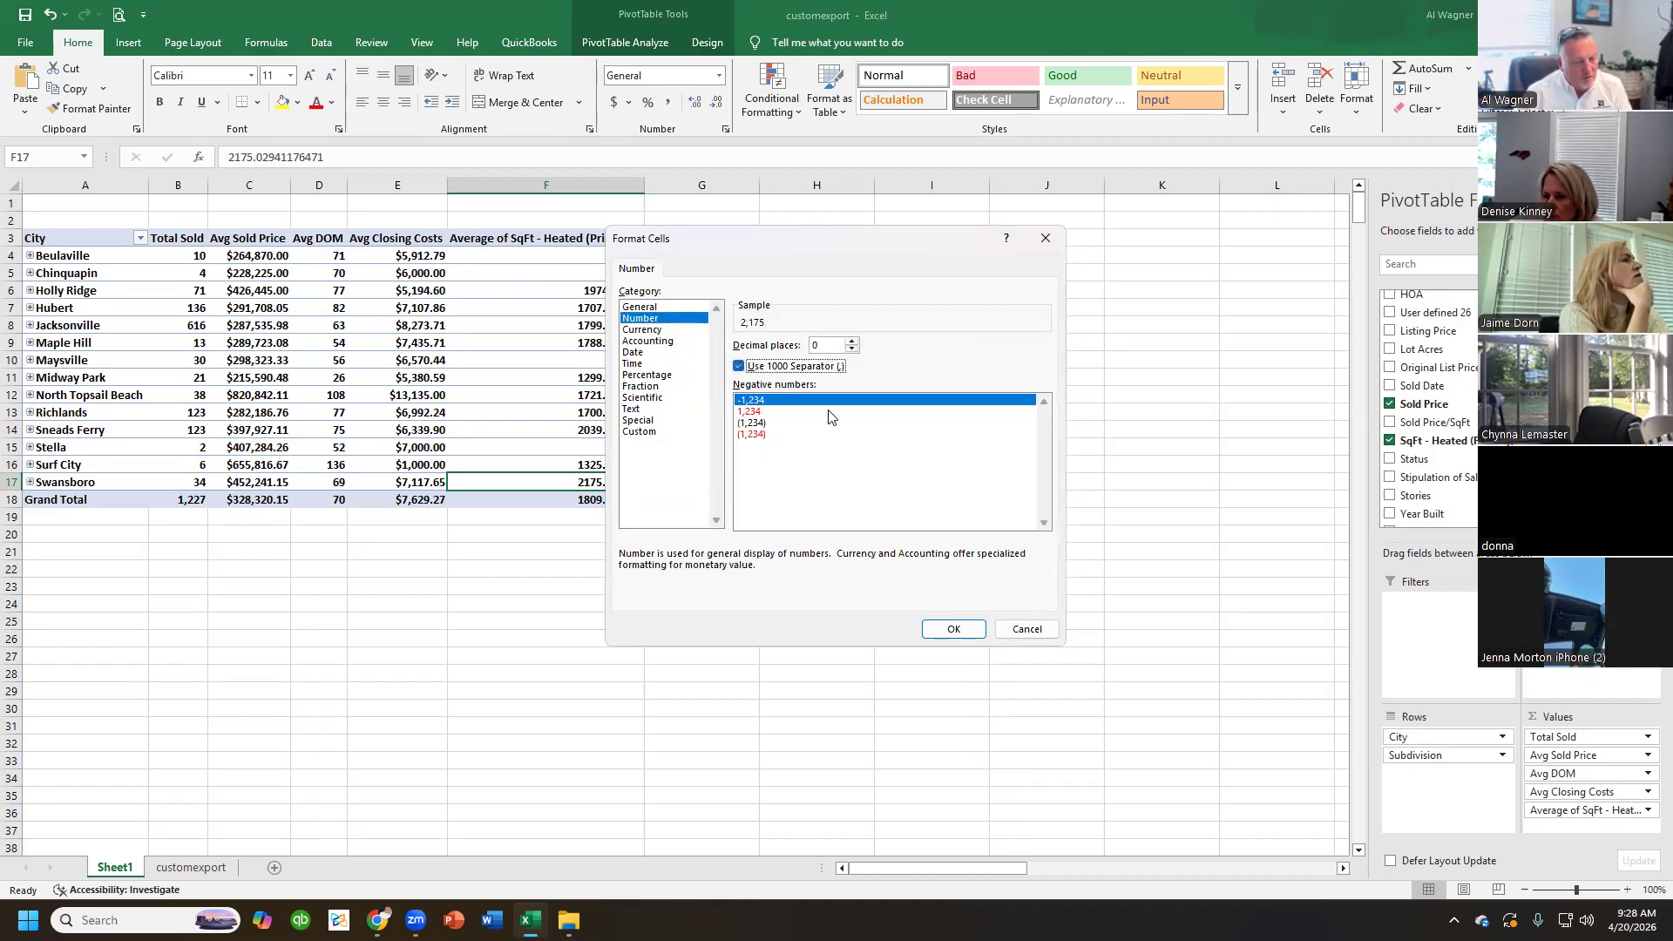
pyautogui.click(951, 629)
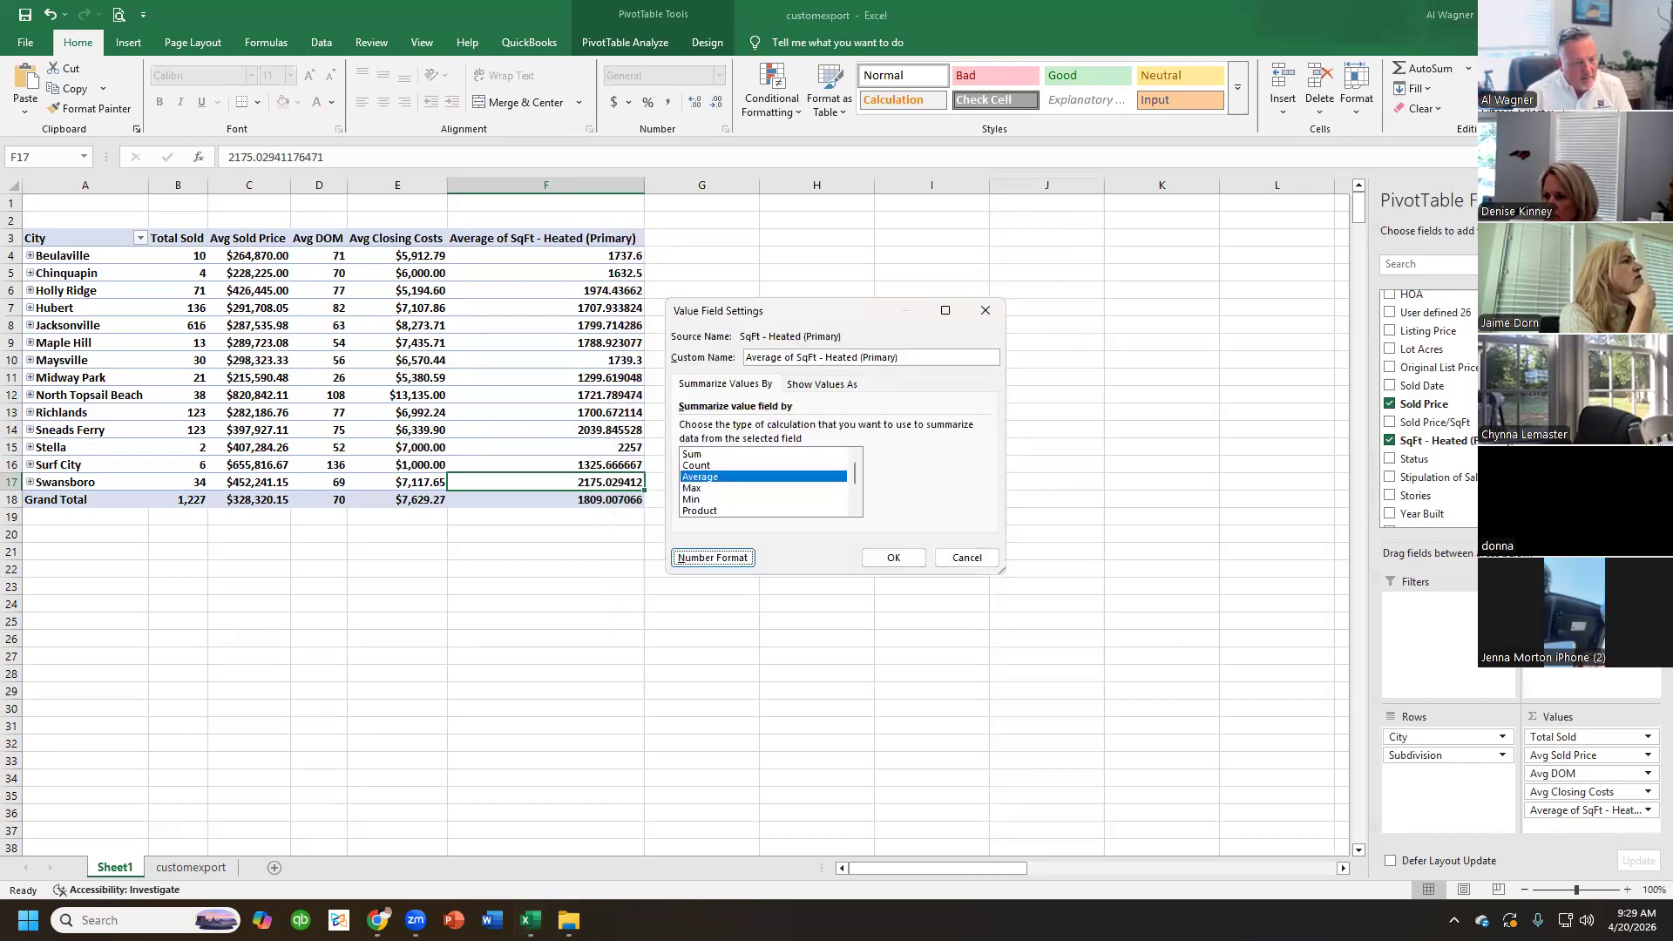
pyautogui.click(884, 558)
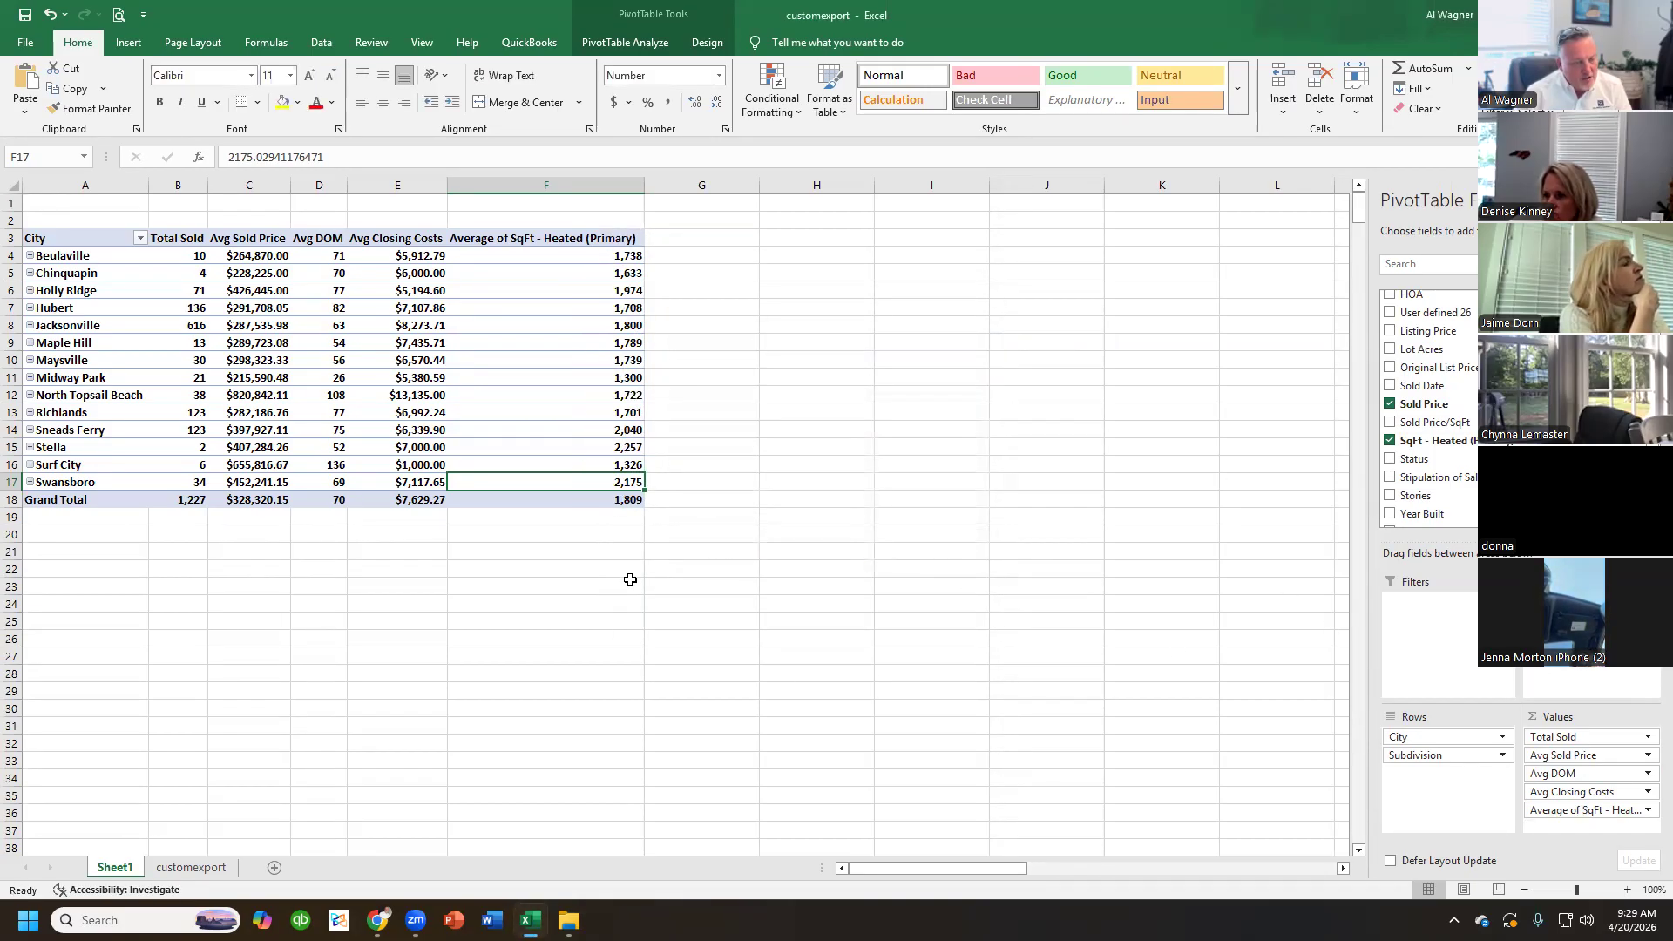
pyautogui.click(595, 511)
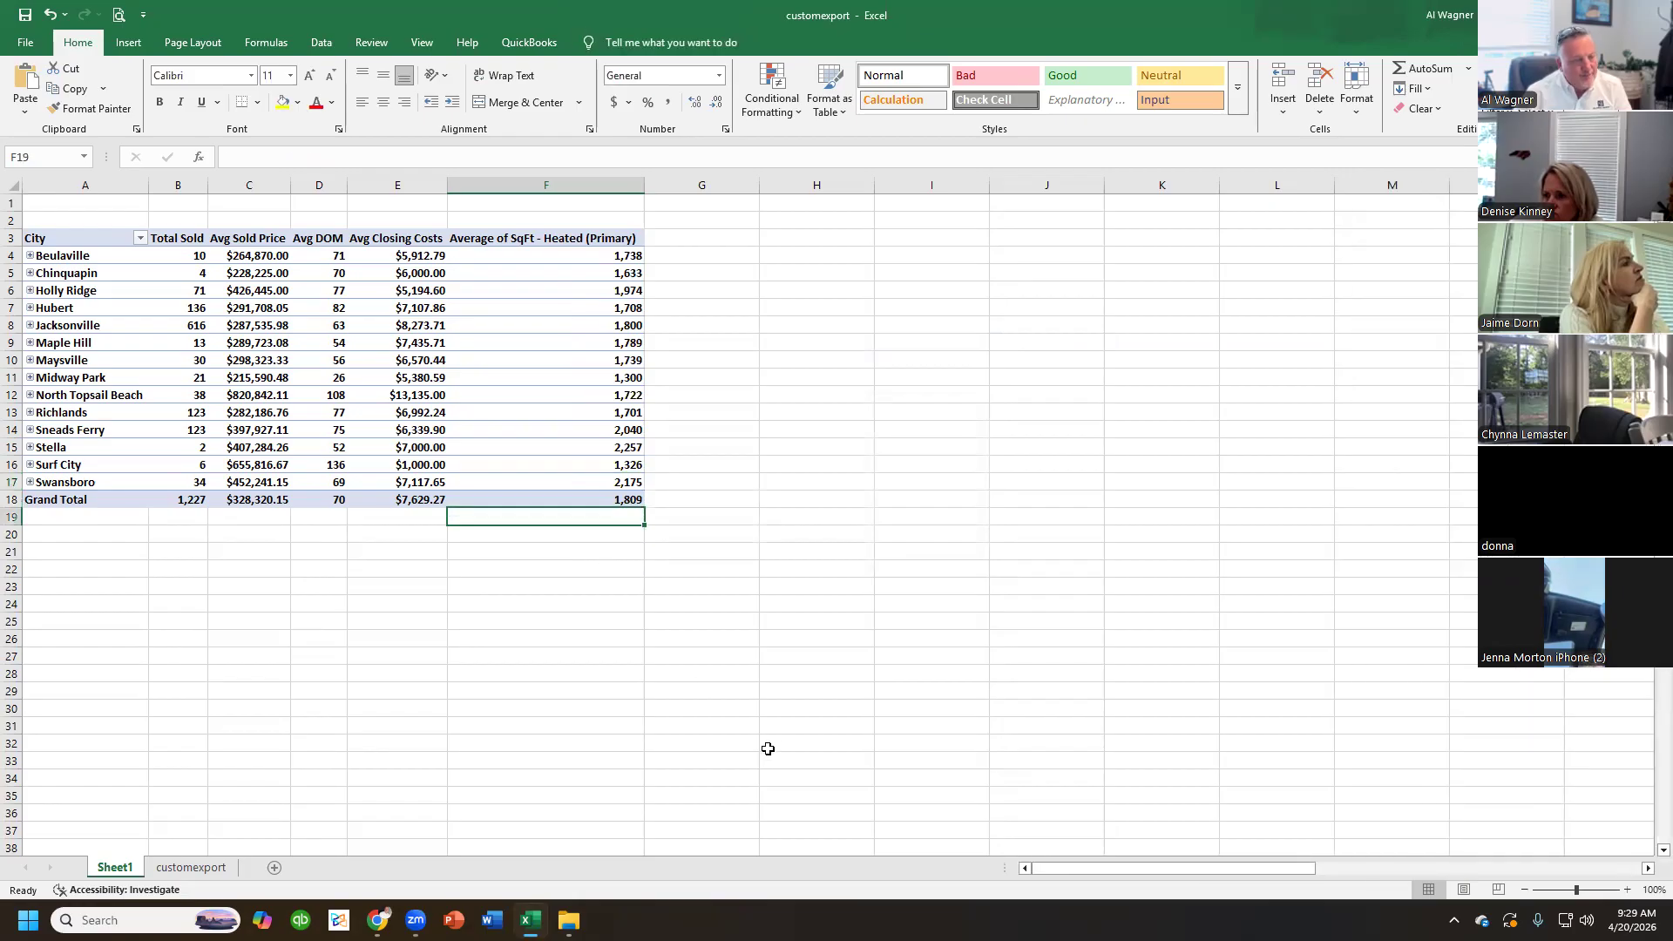
# - Rename the average heated square footage header to "Avg HSF" and narrow its column to a compact width
pyautogui.click(481, 228)
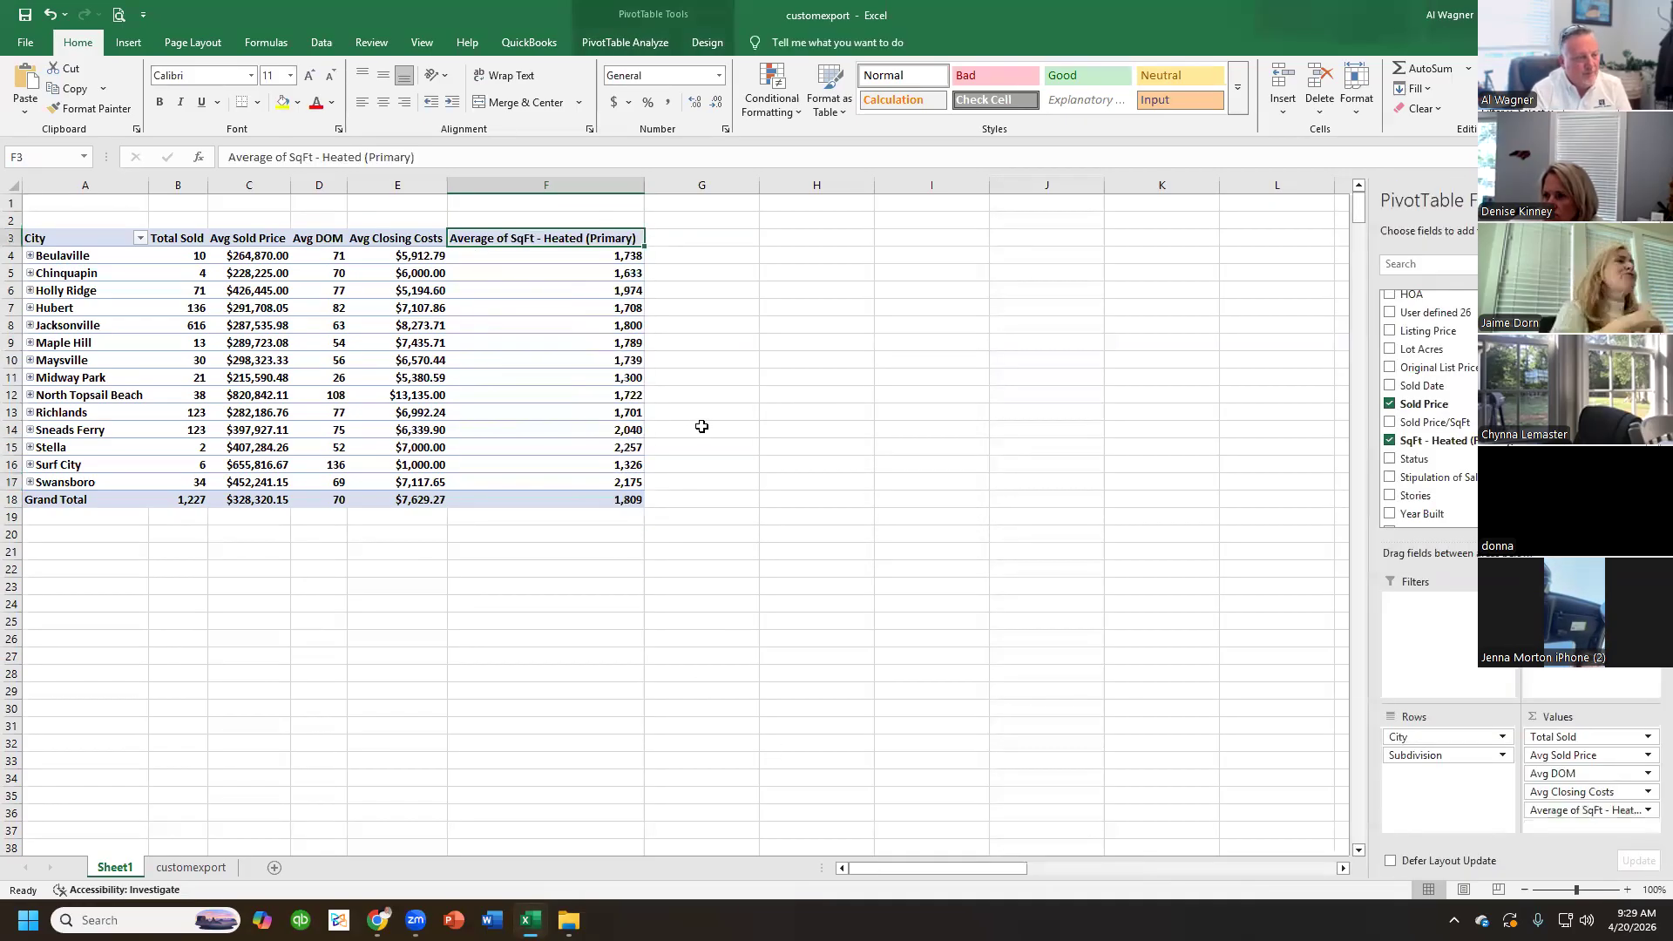
pyautogui.write('Avg H')
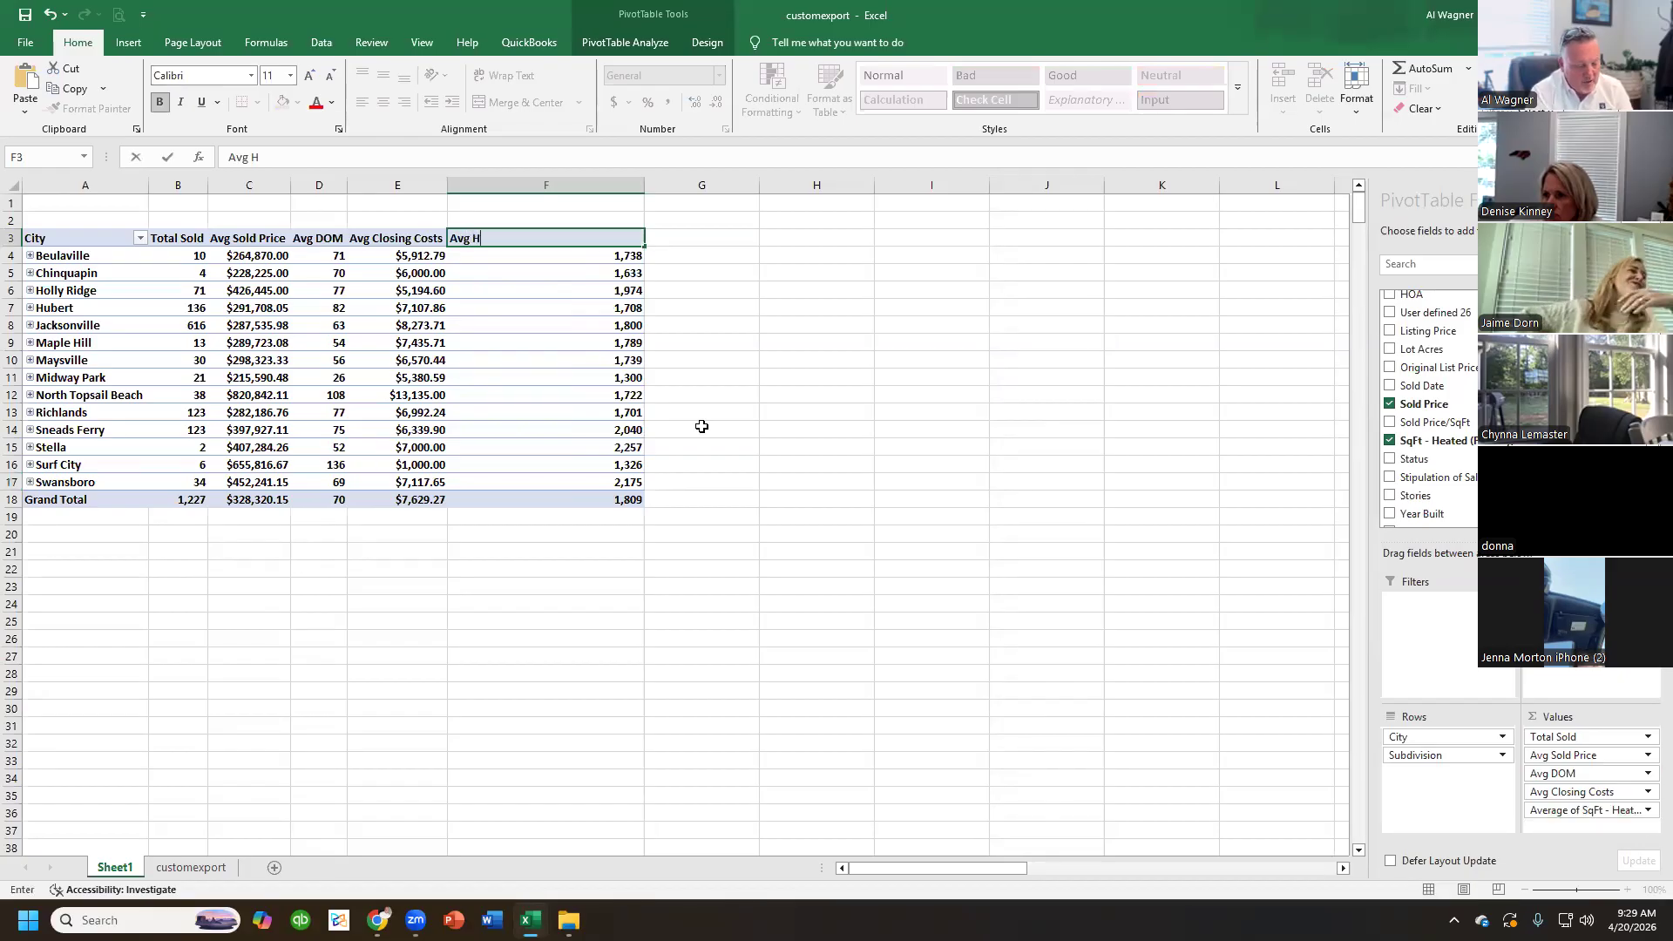
pyautogui.write('SF')
pyautogui.press('Return')
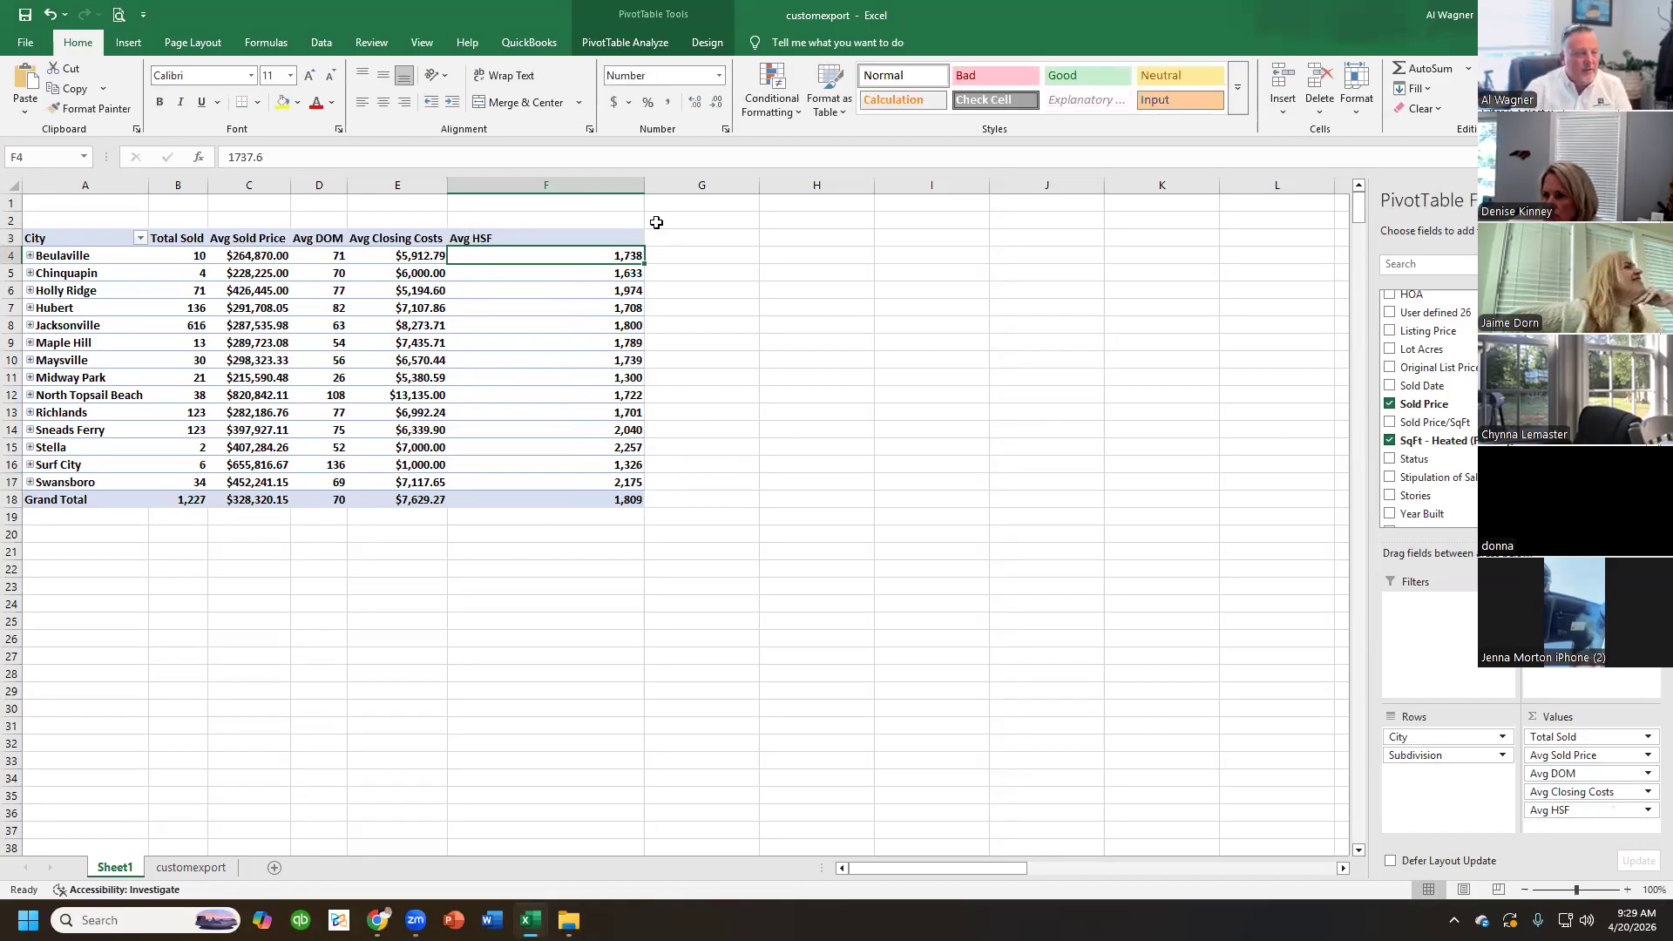
pyautogui.doubleClick(643, 186)
pyautogui.moveTo(497, 186); pyautogui.dragTo(524, 186)
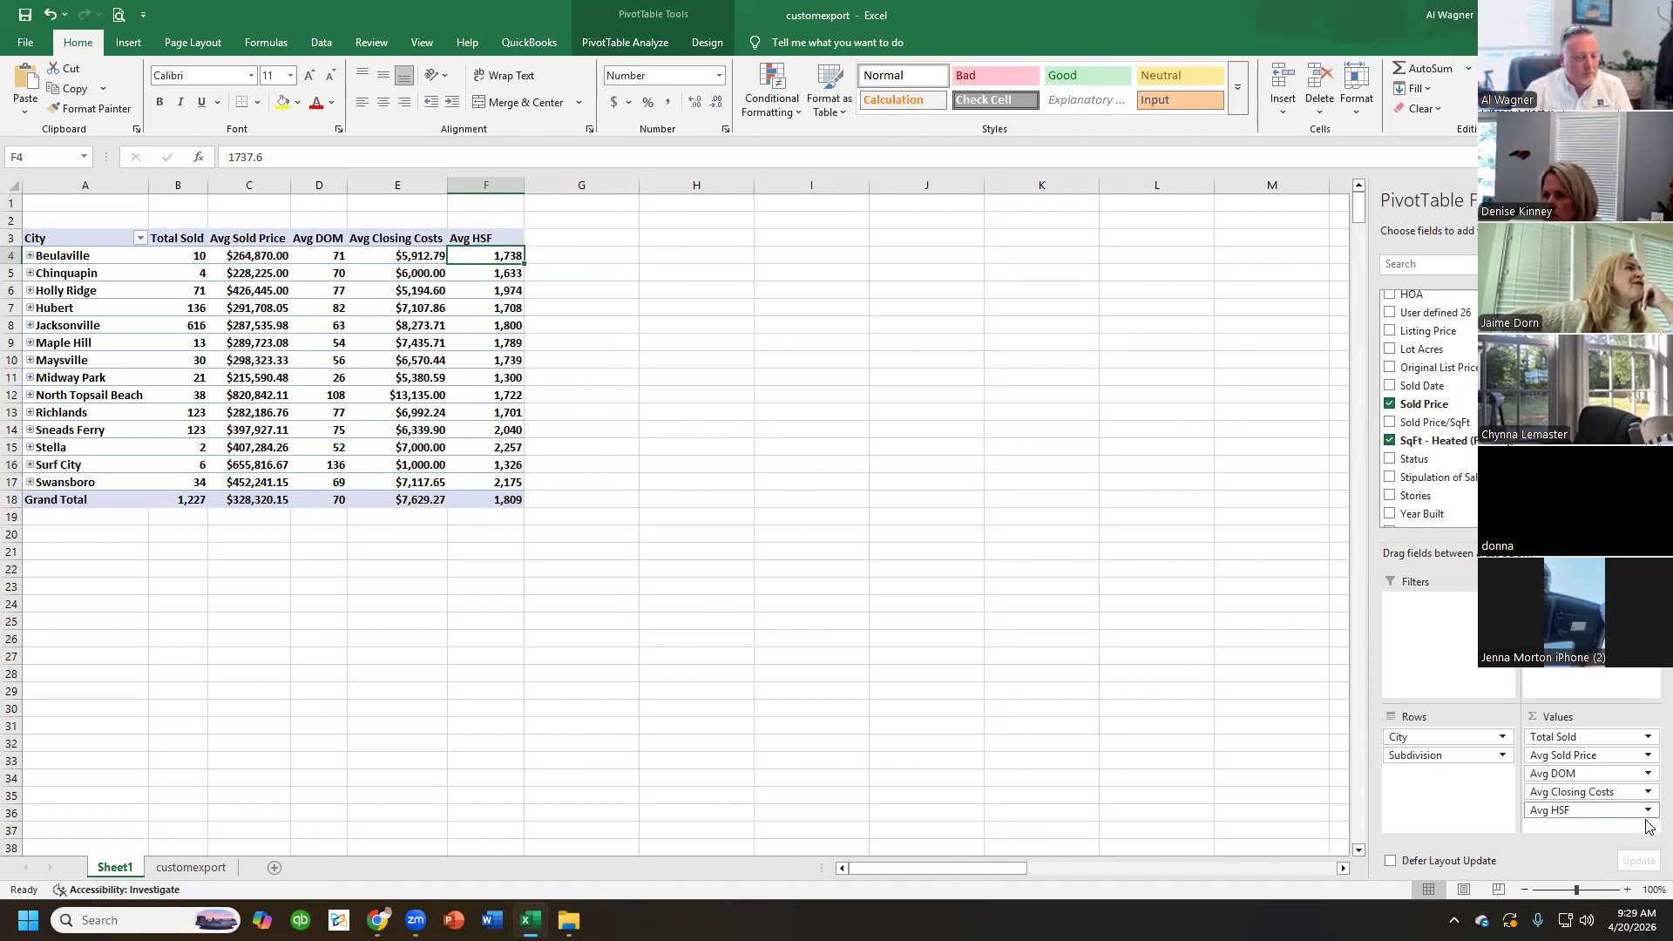
# - Examine the PivotTable's city rows and grand total for average DOM, closing costs and heated square footage
pyautogui.click(536, 497)
pyautogui.press('Left')
pyautogui.press('Left')
pyautogui.press('Left')
pyautogui.press('Up')
pyautogui.press('Up')
pyautogui.press('Up')
pyautogui.press('Up')
pyautogui.press('Up')
pyautogui.press('Up')
pyautogui.press('Up')
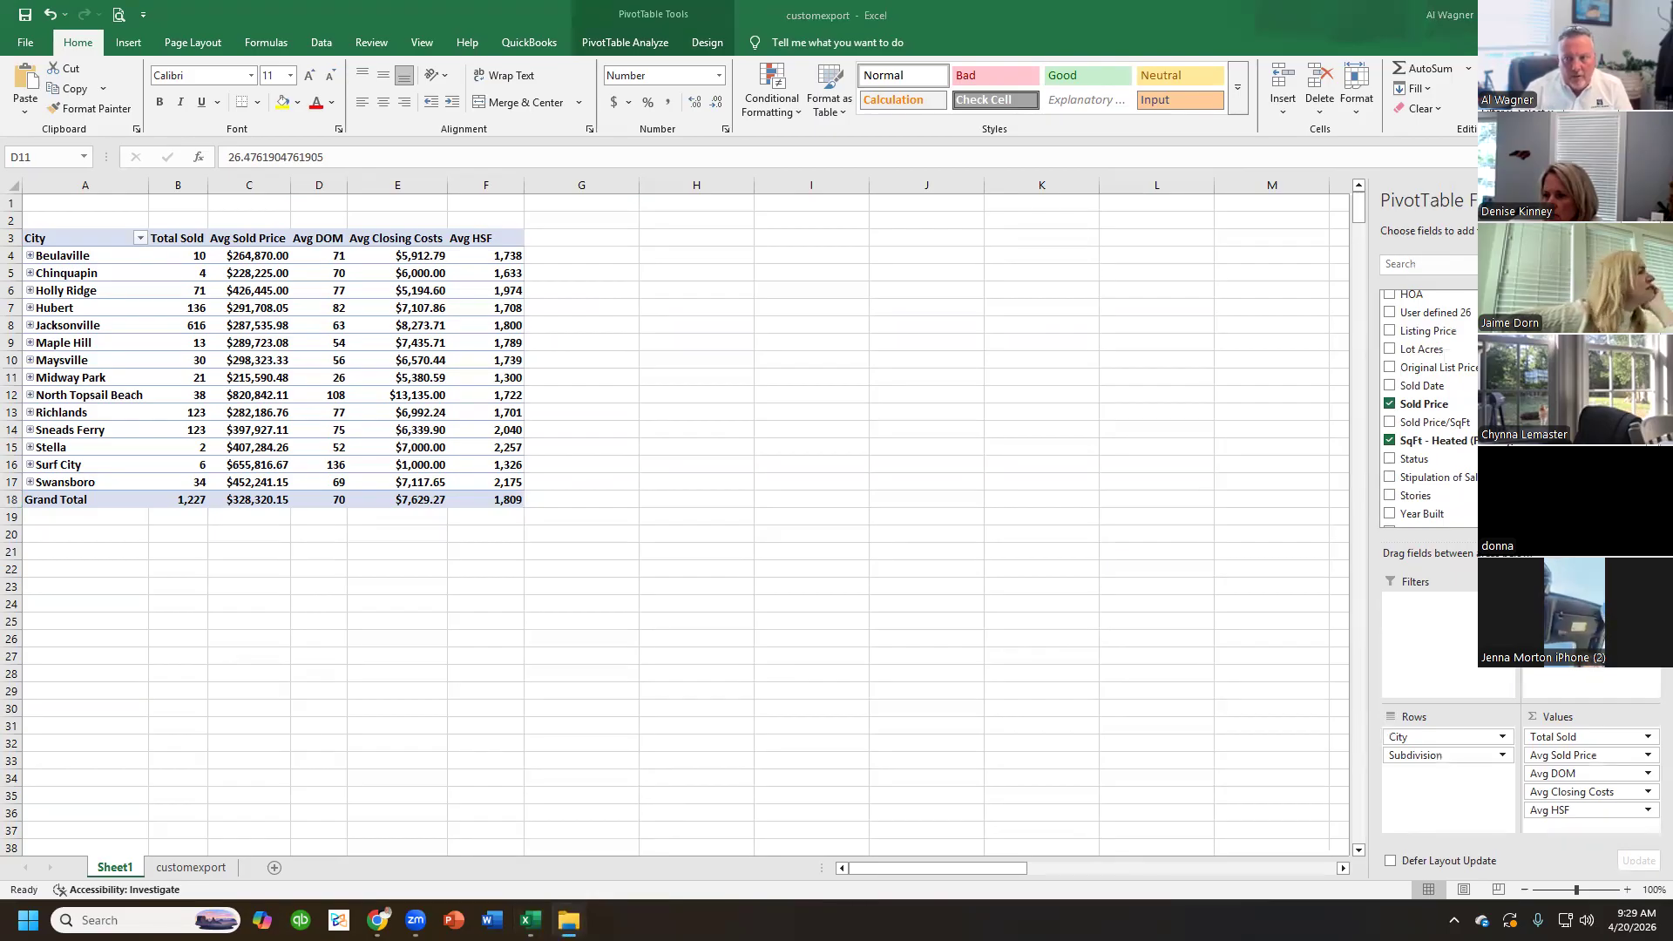
pyautogui.scroll(-1, 495, 341)
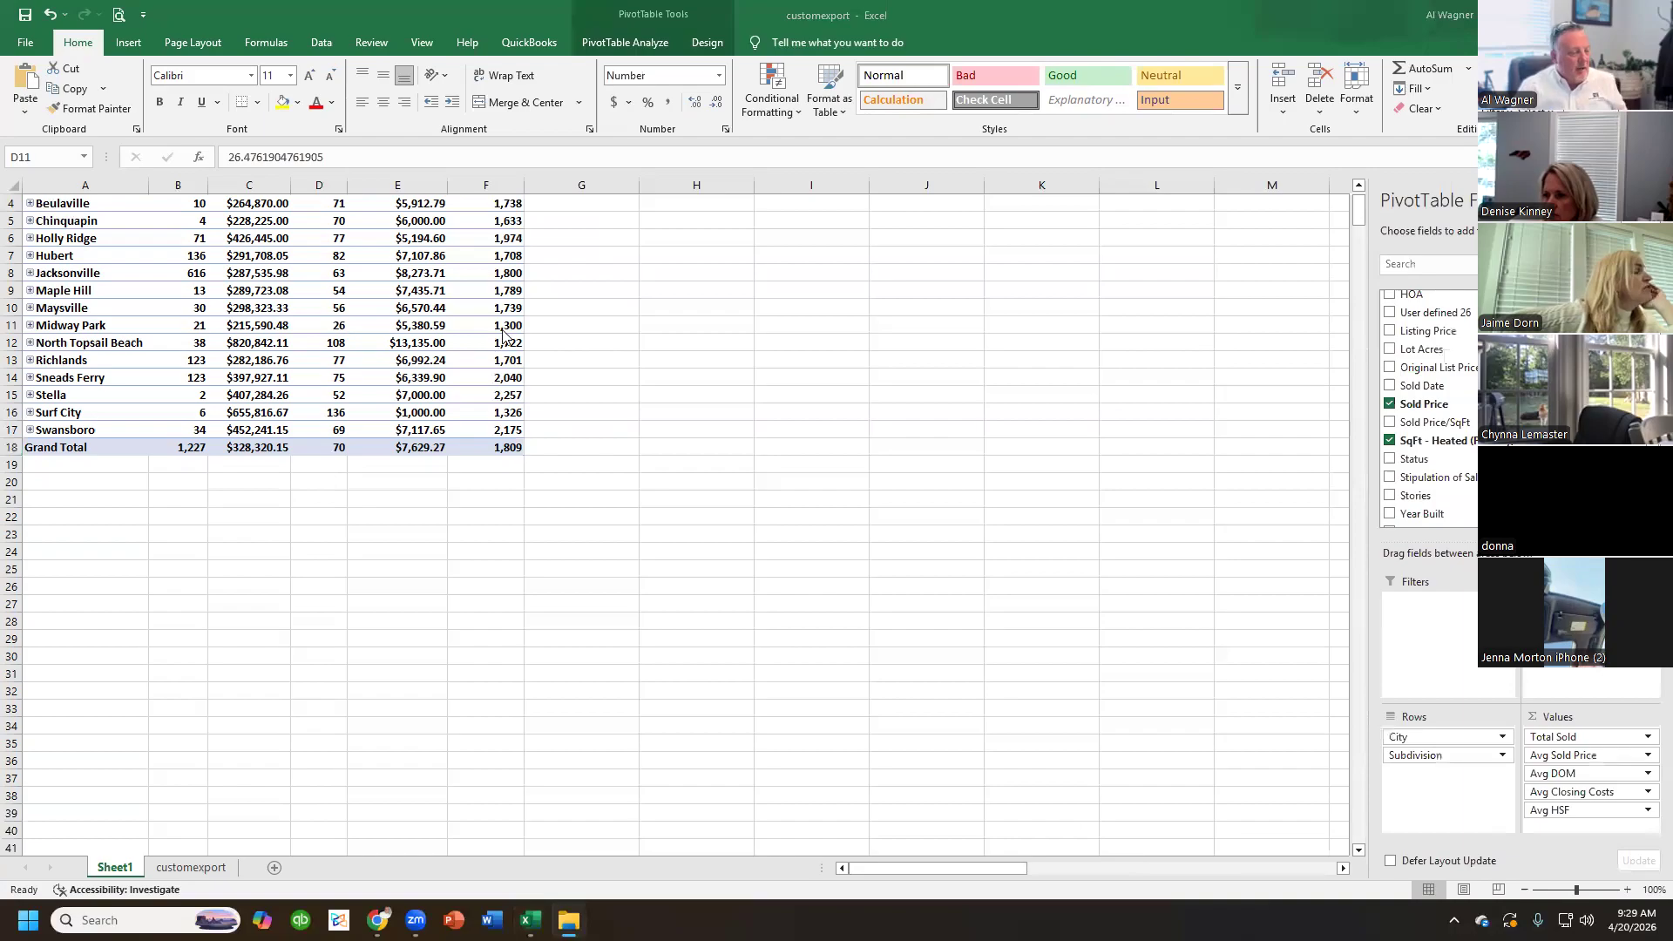
pyautogui.scroll(1, 498, 353)
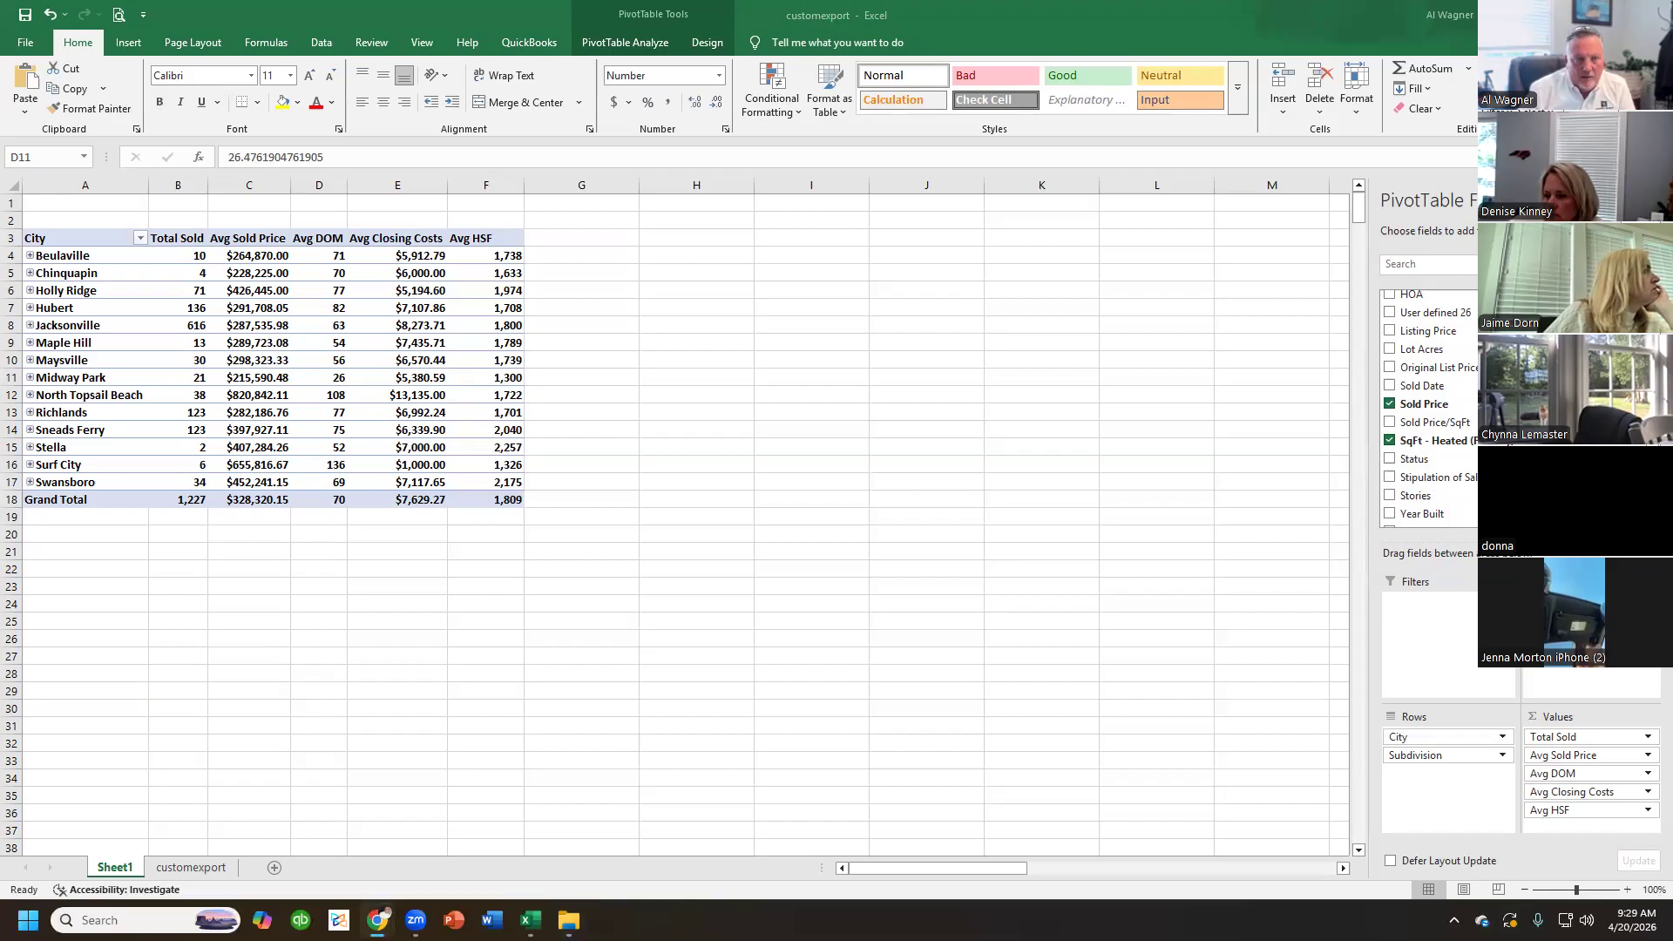
# - Switch to ChatGPT in the browser and attach the customexport.xlsx spreadsheet to a new chat
pyautogui.hotkey('alt', 'Tab')
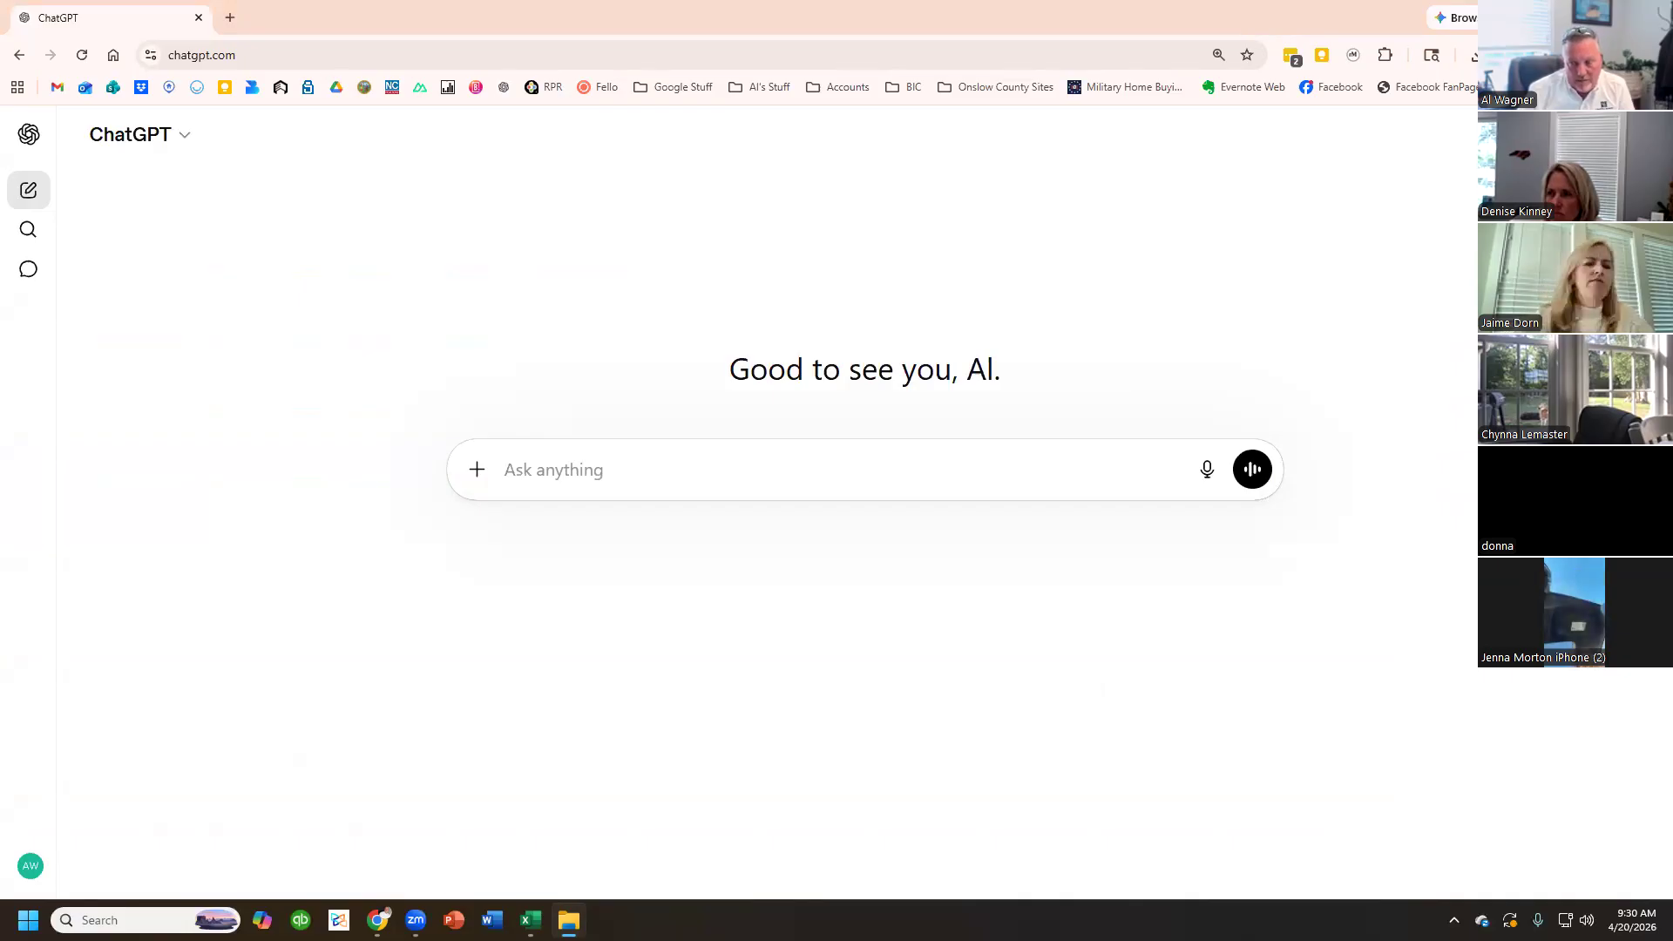
pyautogui.moveTo(941, 515); pyautogui.dragTo(610, 436)
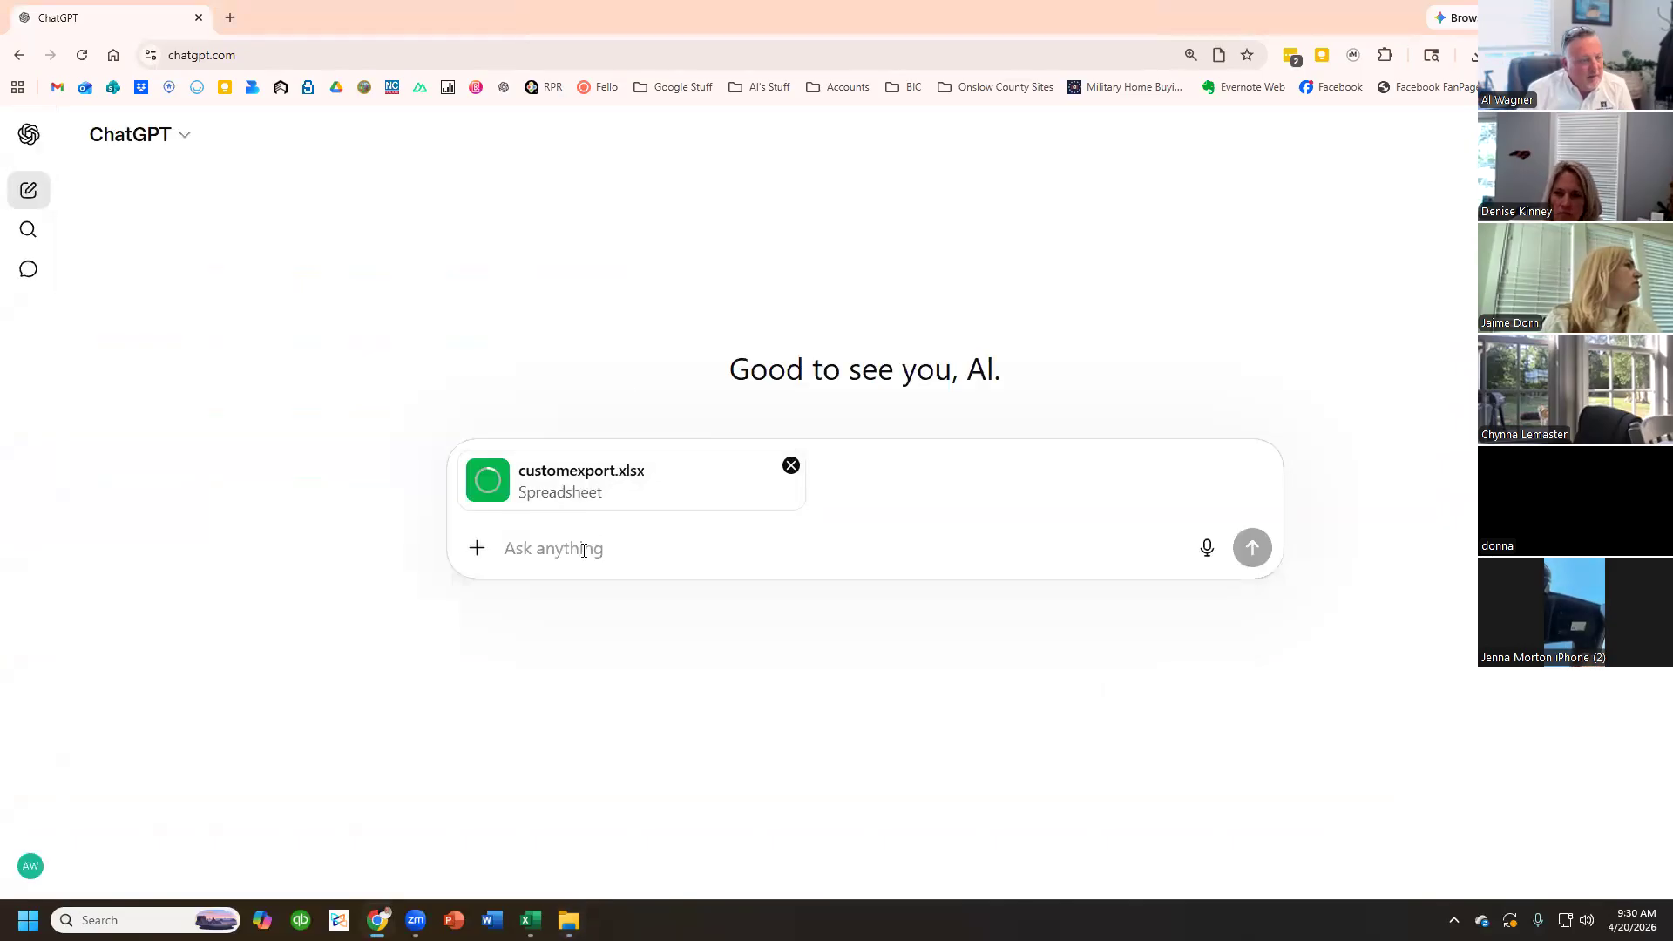
# - Send the prompt "Give me the total homes sold by city, avg sold price, avg closing costs, and average days on the market from this data"
pyautogui.write('Give me the aver')
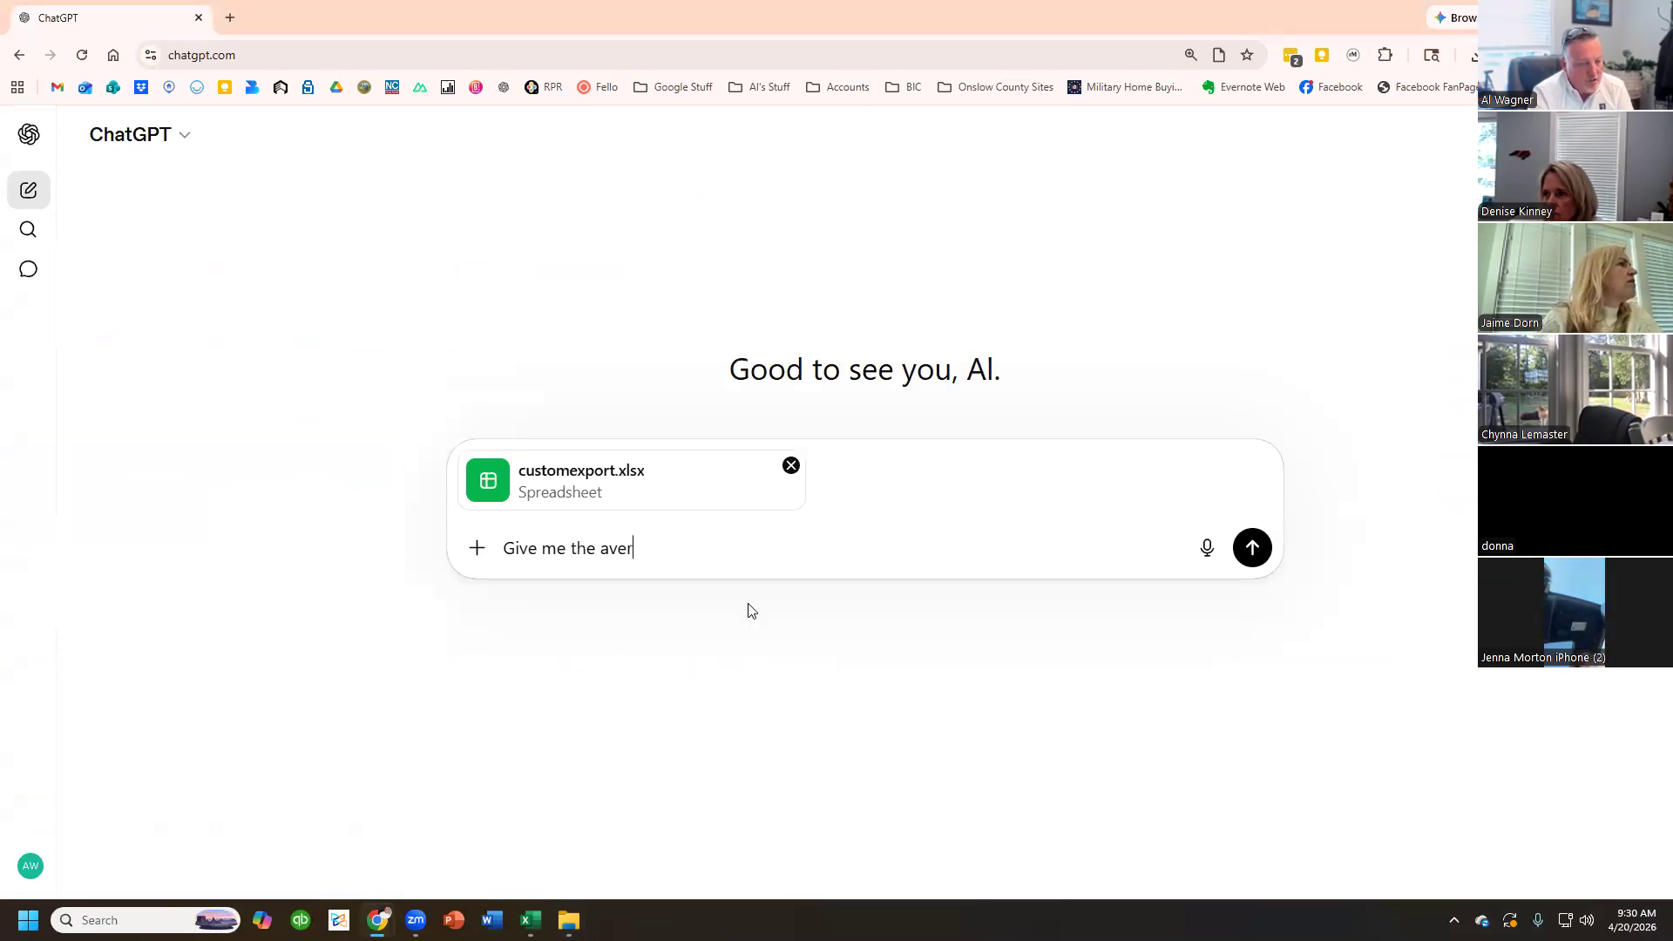
pyautogui.write('age pr')
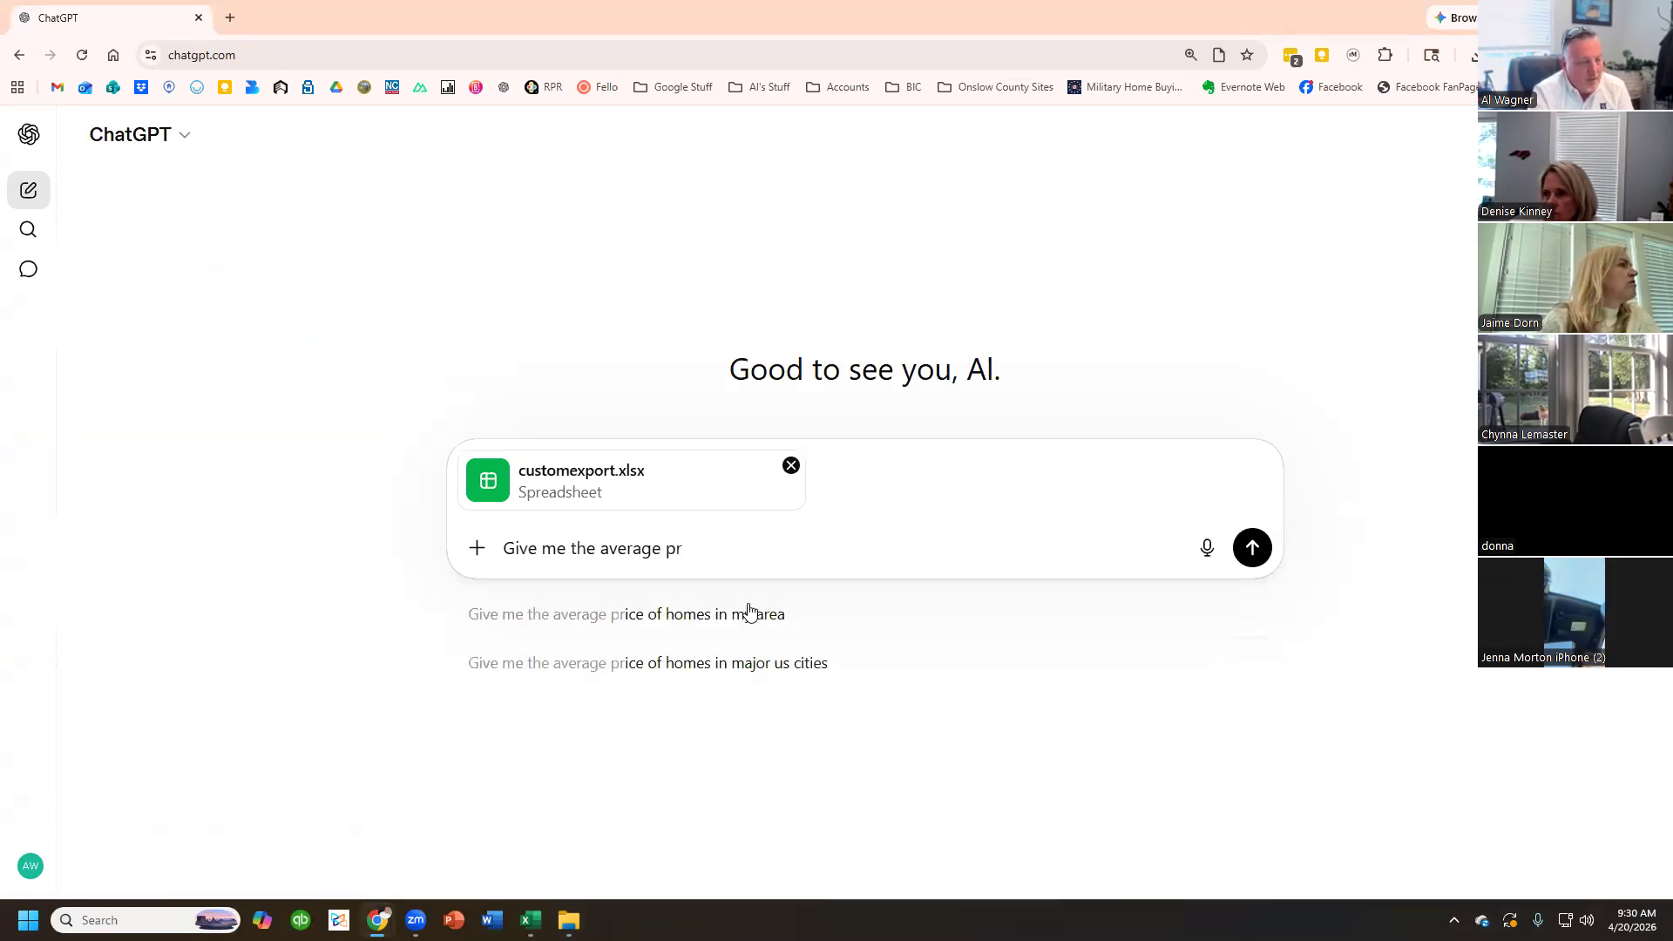
pyautogui.press('BackSpace')
pyautogui.press('BackSpace')
pyautogui.press('BackSpace')
pyautogui.press('BackSpace')
pyautogui.press('BackSpace')
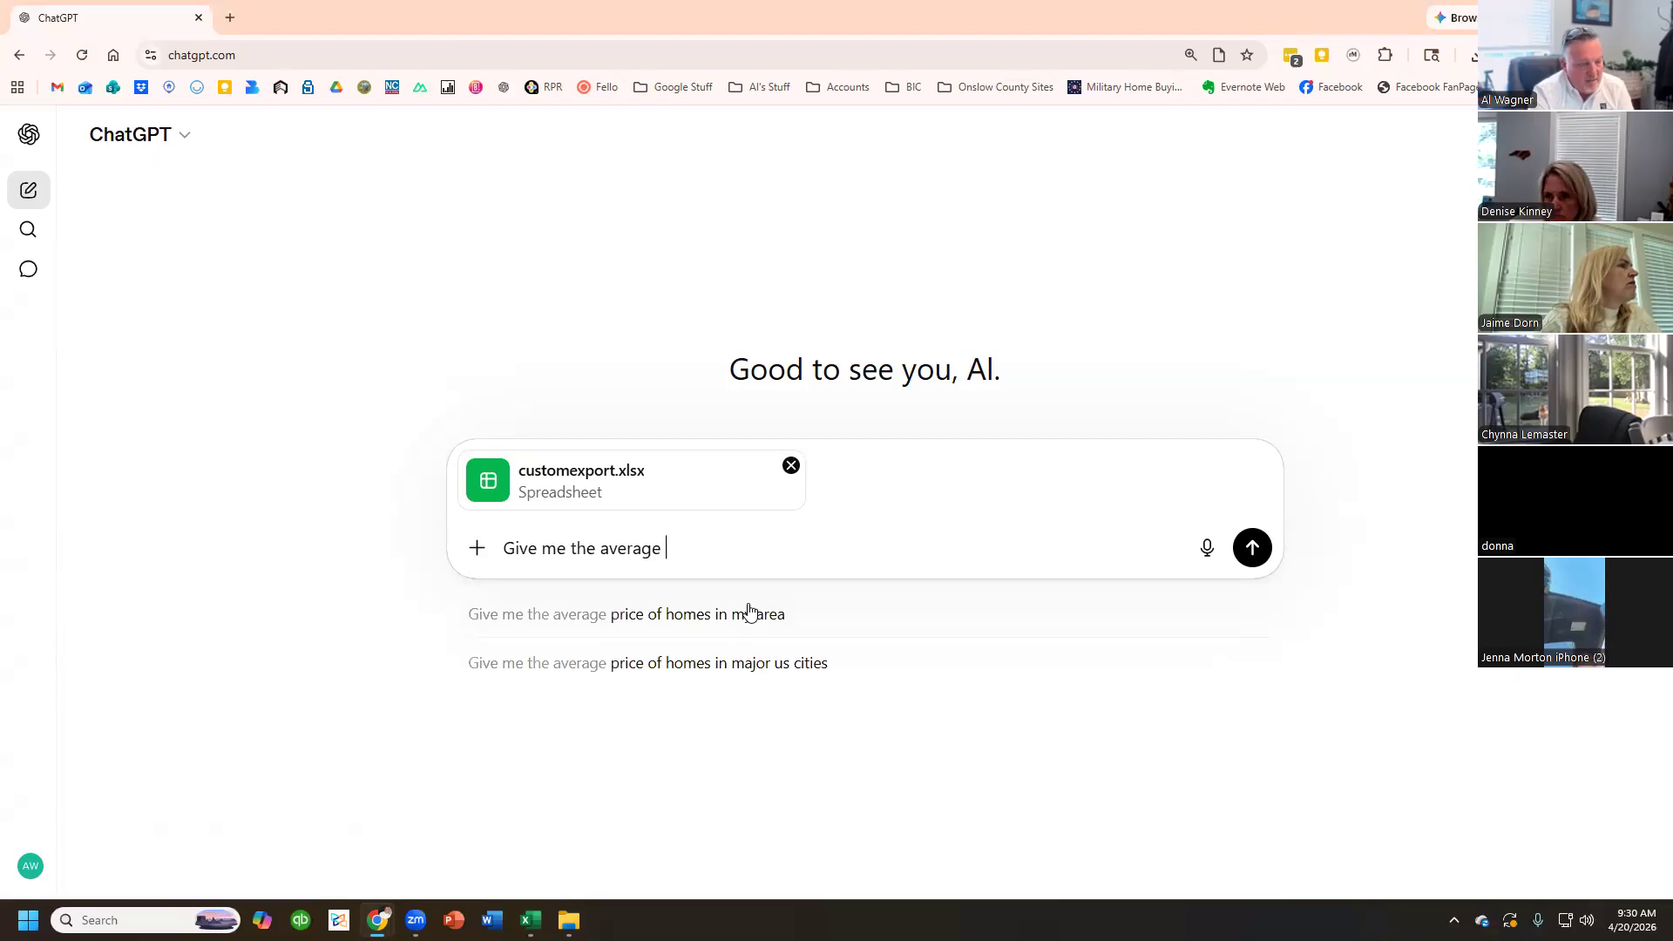
pyautogui.press('BackSpace')
pyautogui.press('BackSpace')
pyautogui.press('BackSpace')
pyautogui.press('BackSpace')
pyautogui.press('BackSpace')
pyautogui.write('total homes sold ')
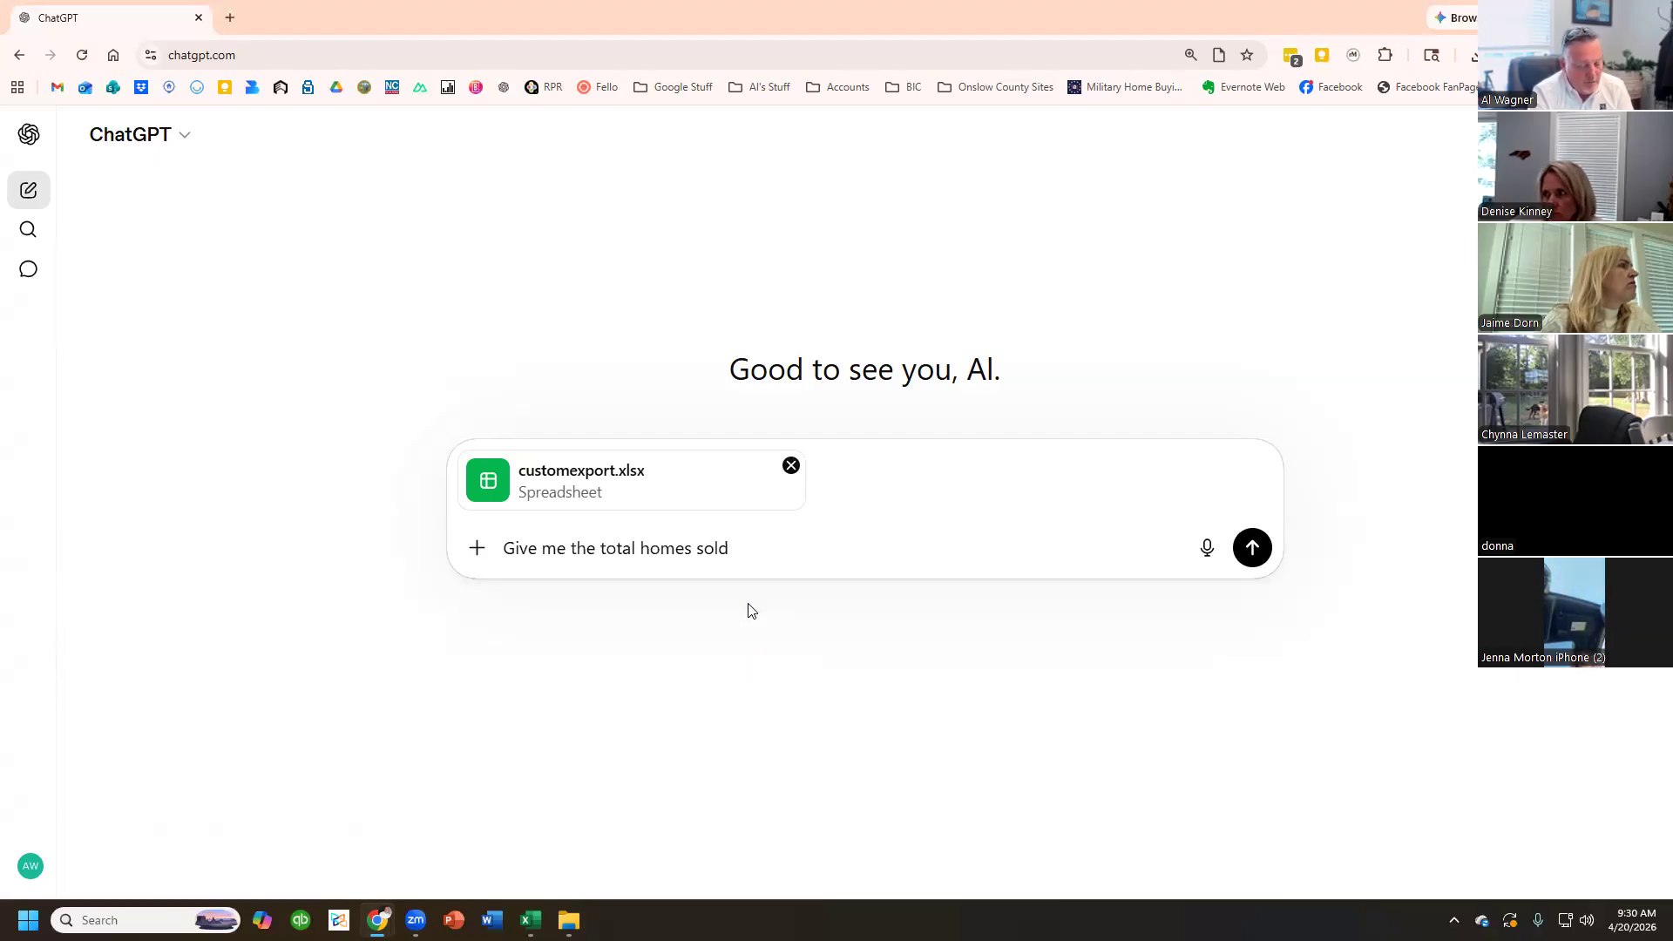
pyautogui.write('n')
pyautogui.press('BackSpace')
pyautogui.write('by ')
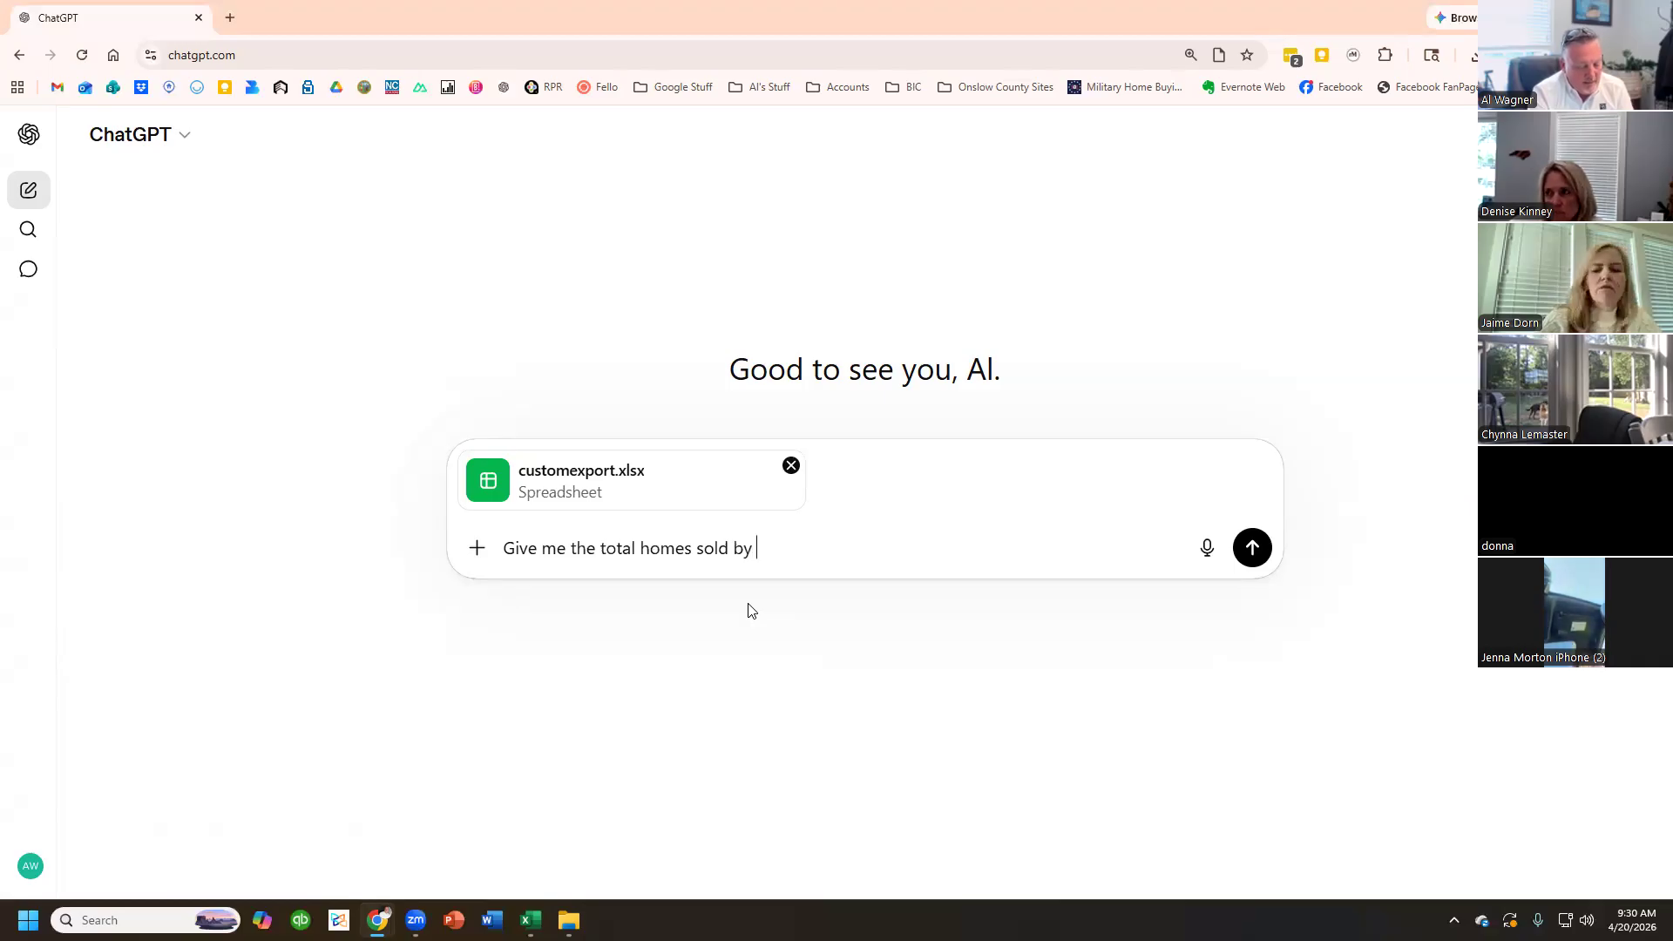
pyautogui.write('city, abv')
pyautogui.press('BackSpace')
pyautogui.write('vg sold')
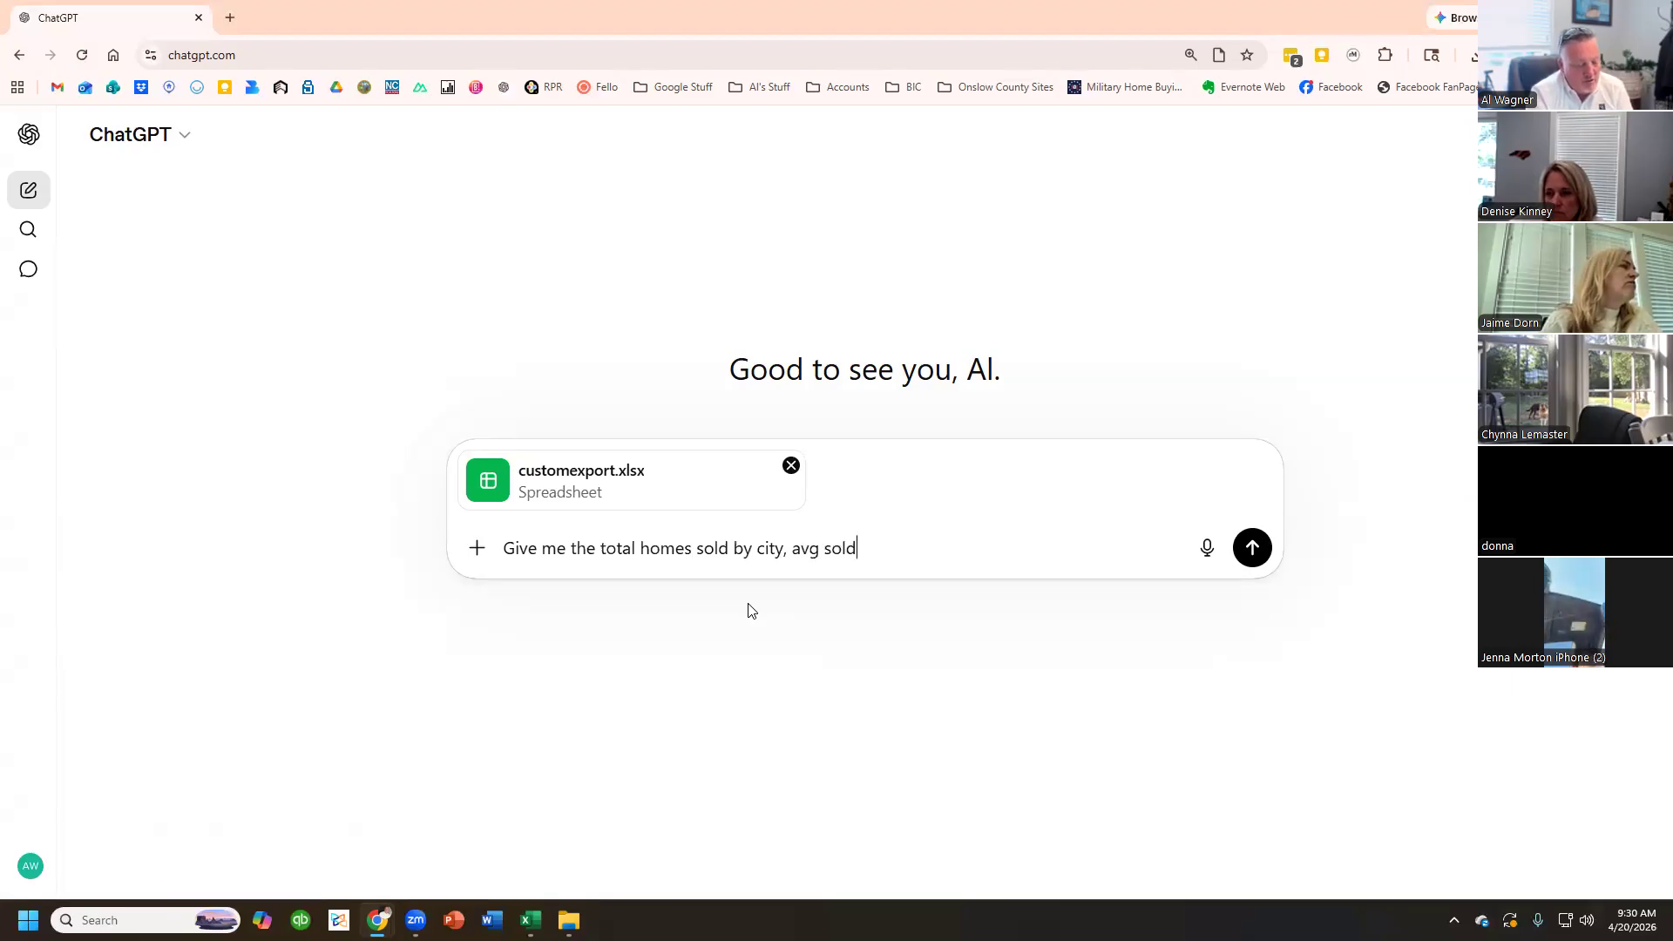
pyautogui.write(' price, avg closin')
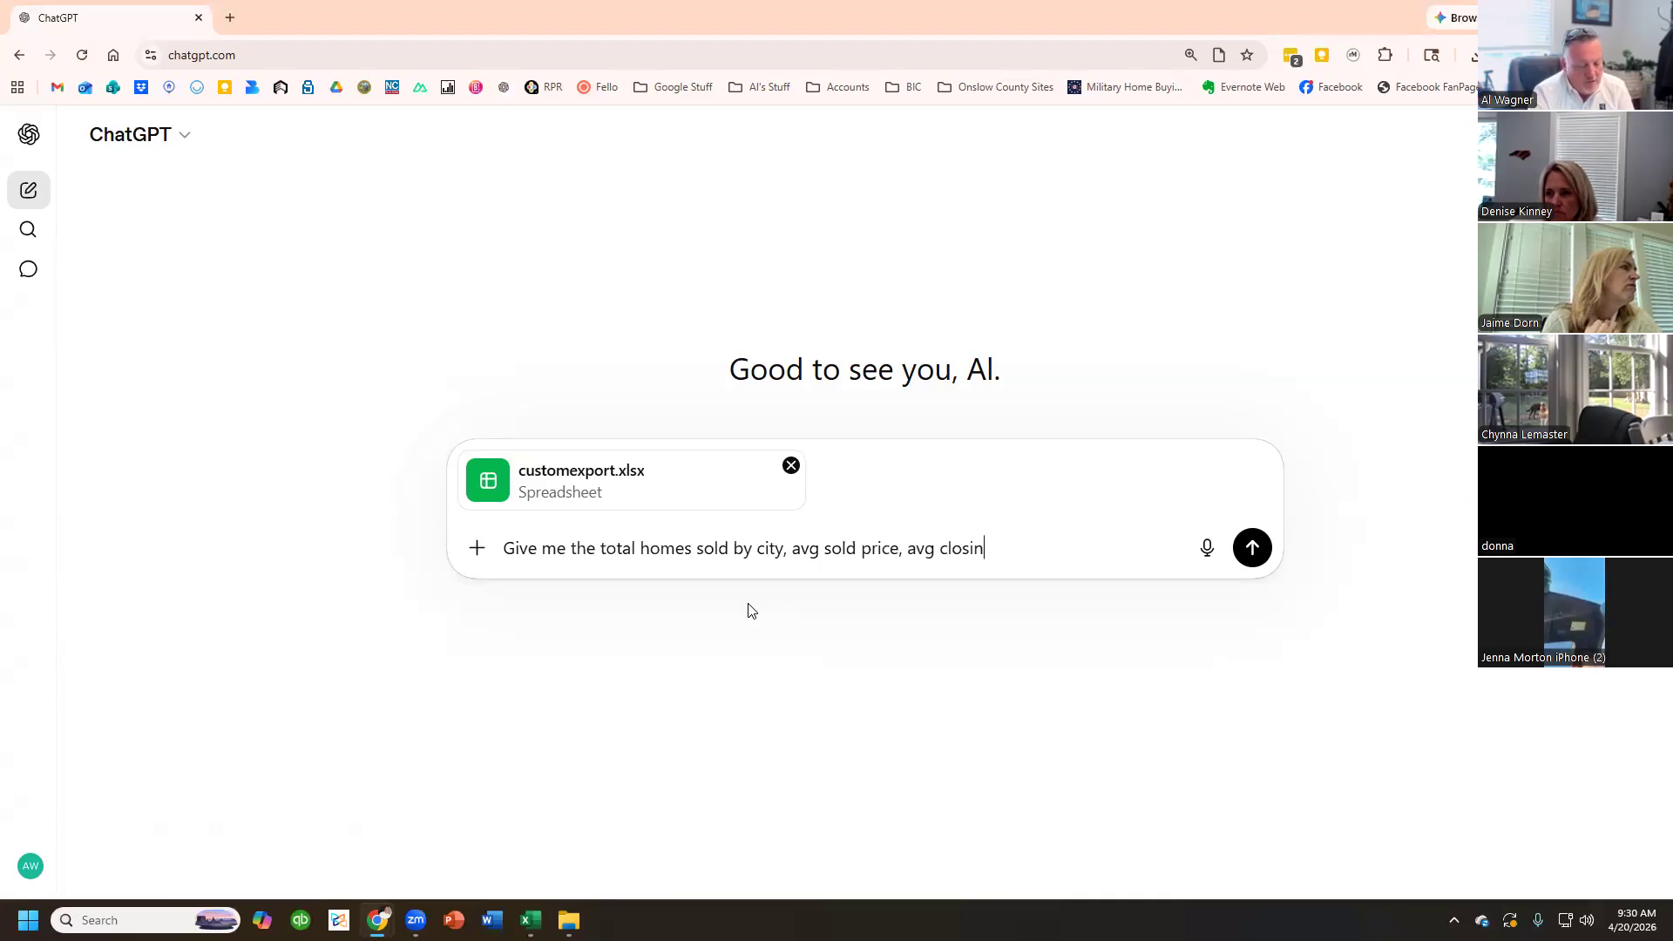
pyautogui.write('g costs, ')
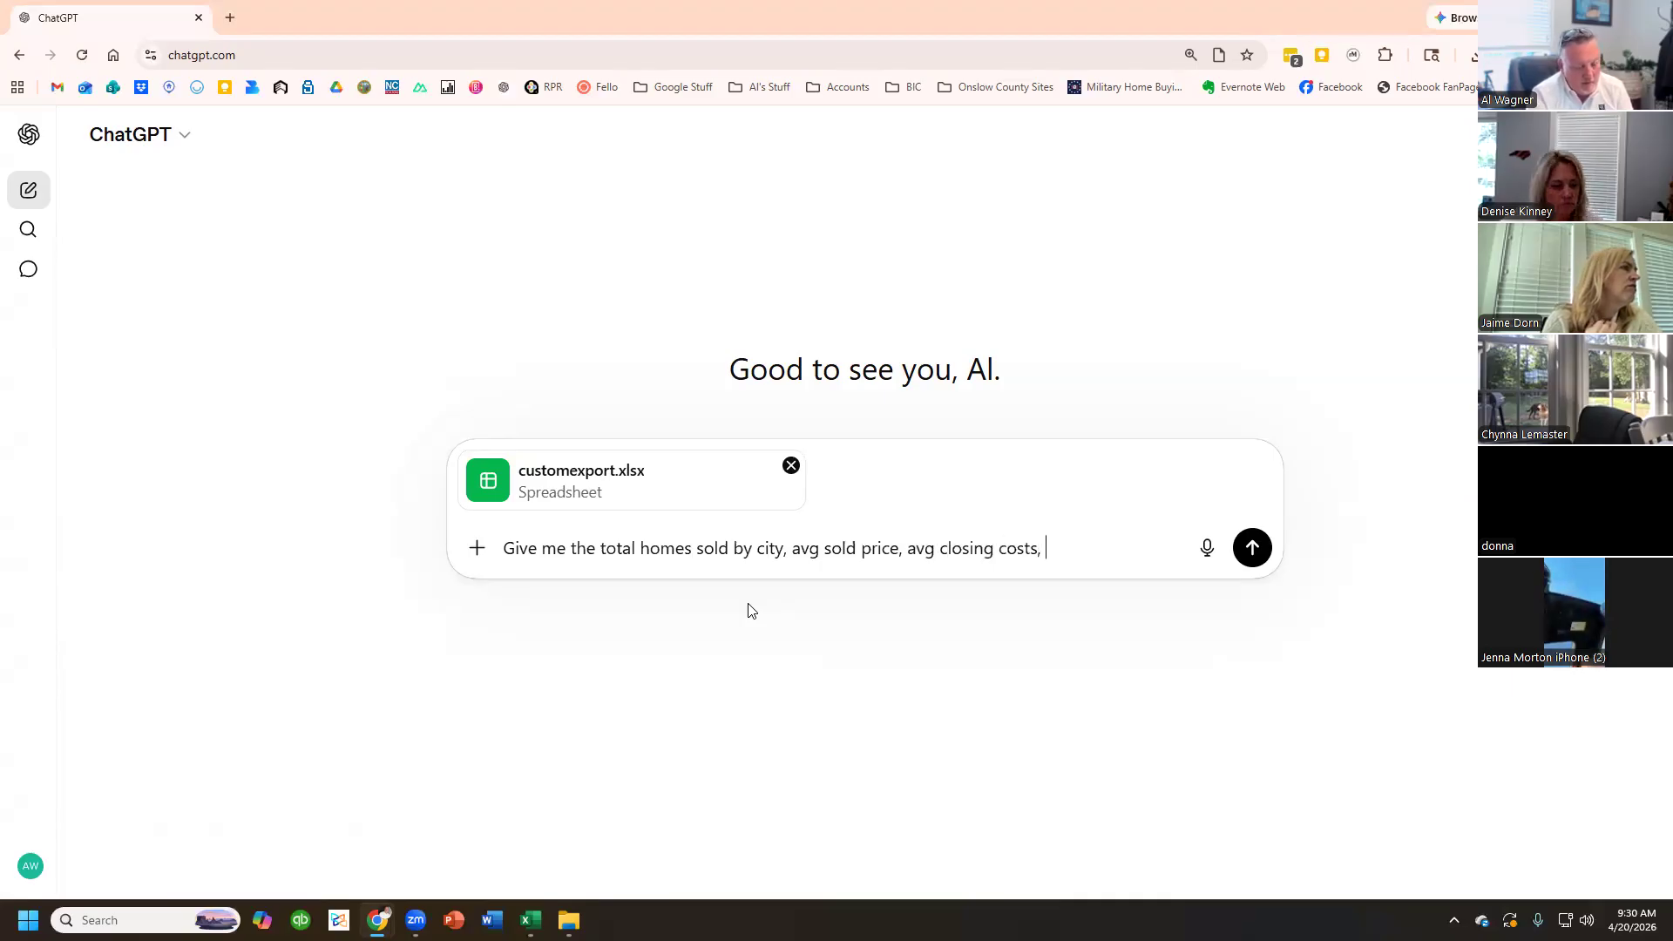
pyautogui.write('and av')
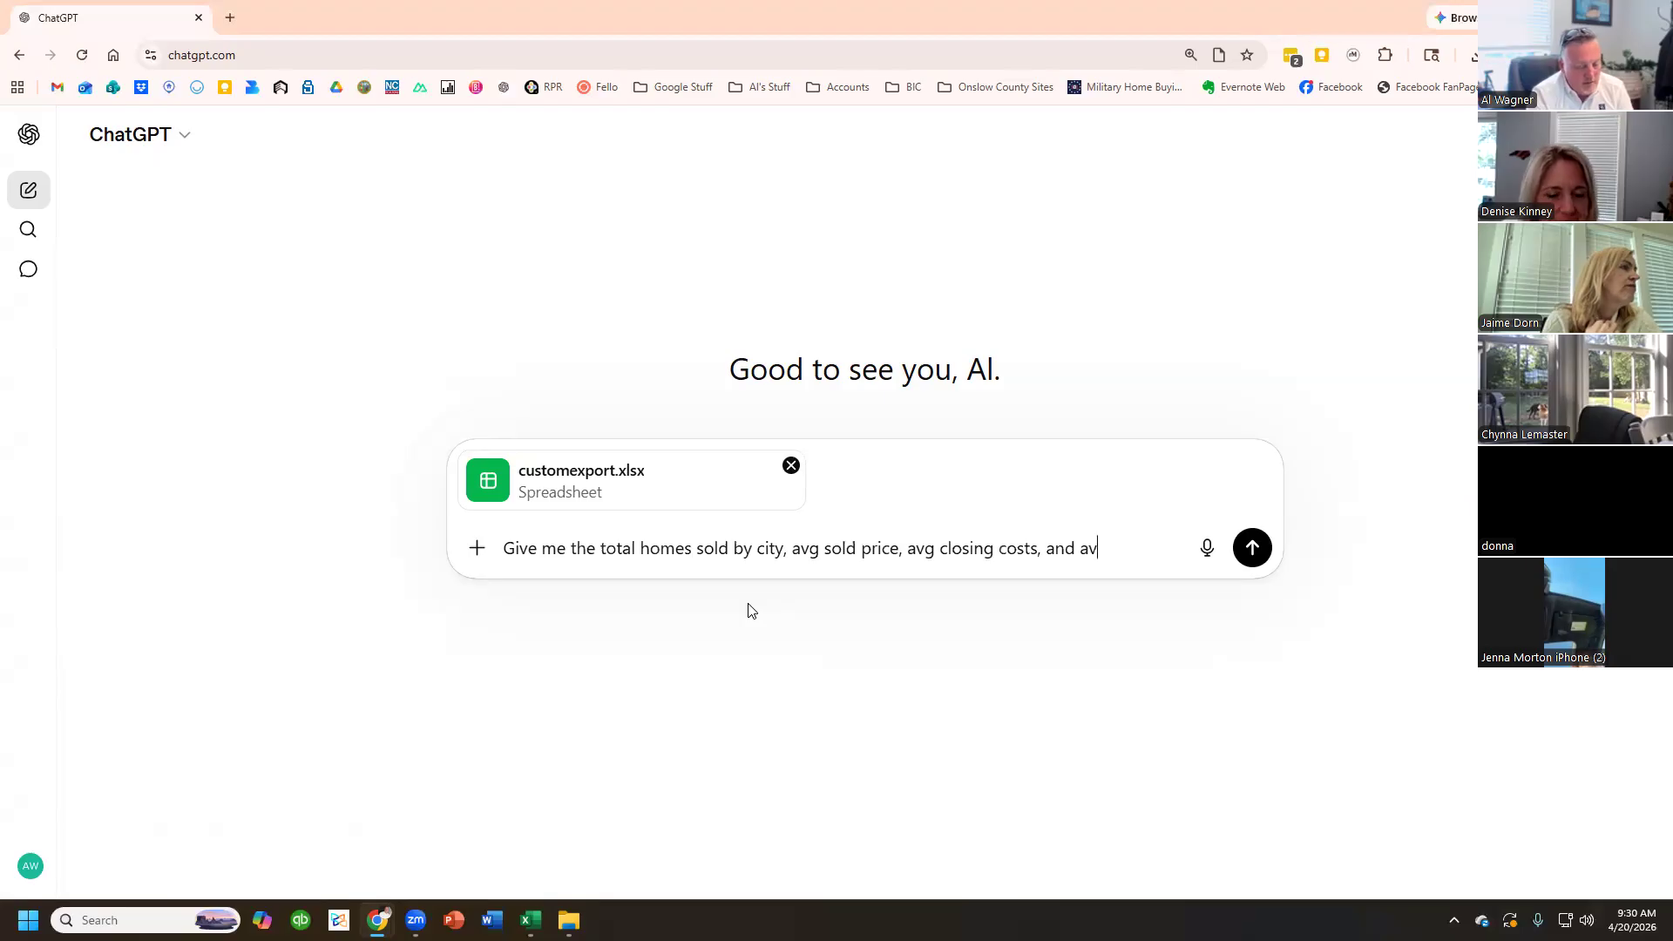
pyautogui.write('erage d')
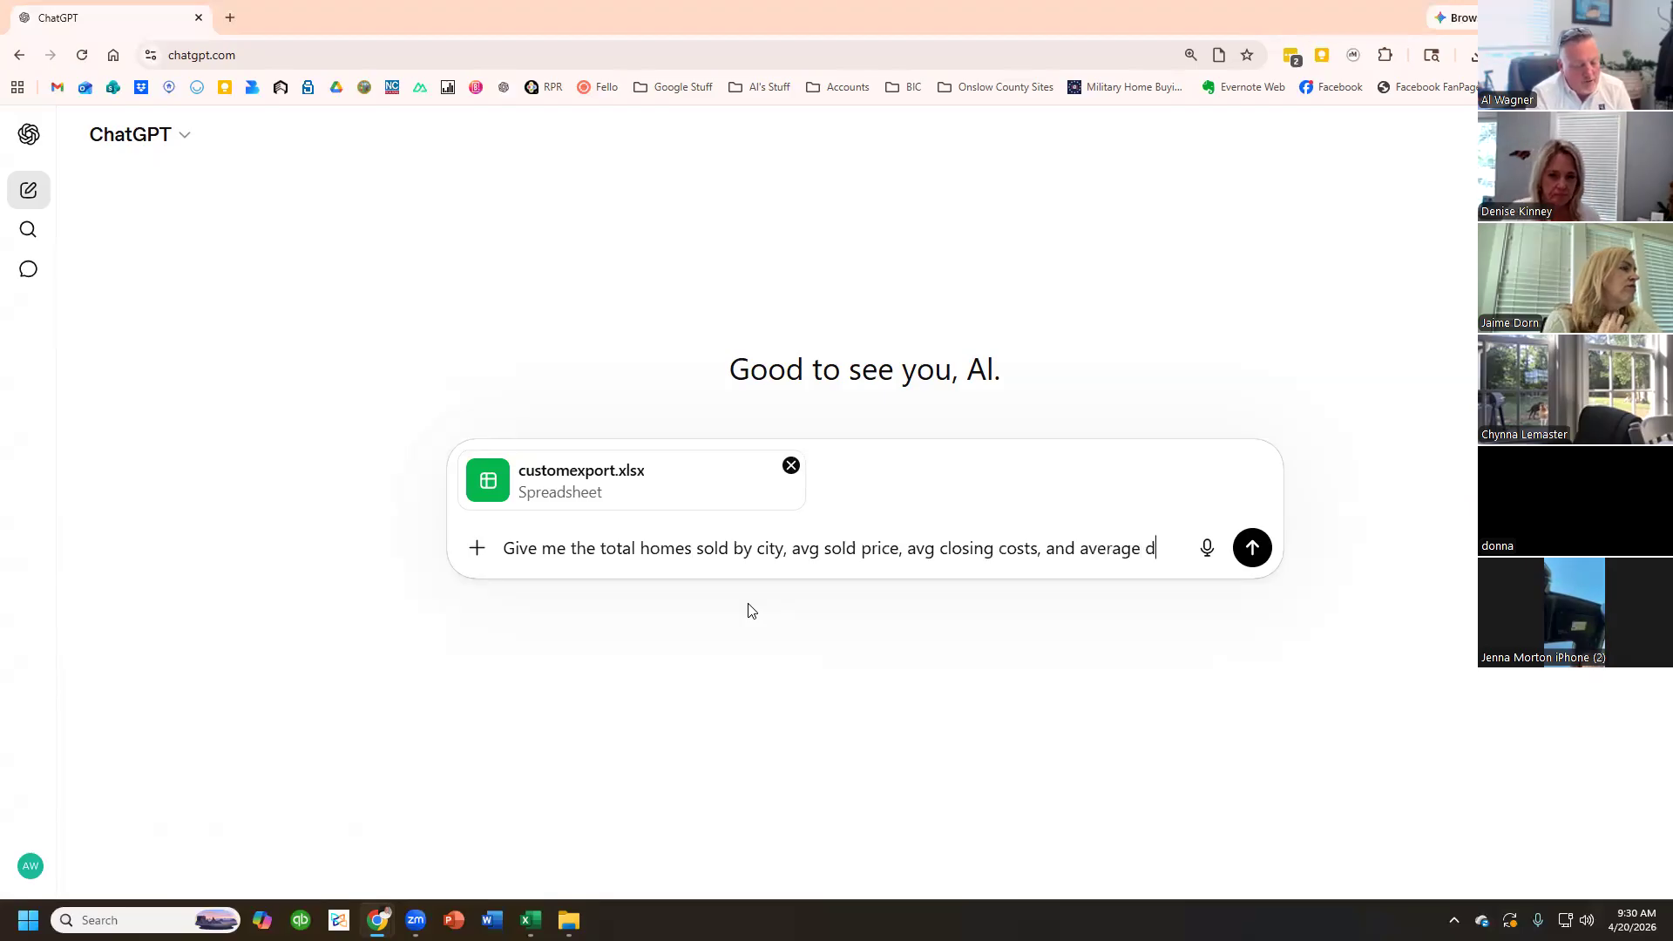
pyautogui.write('ays on the market from this data')
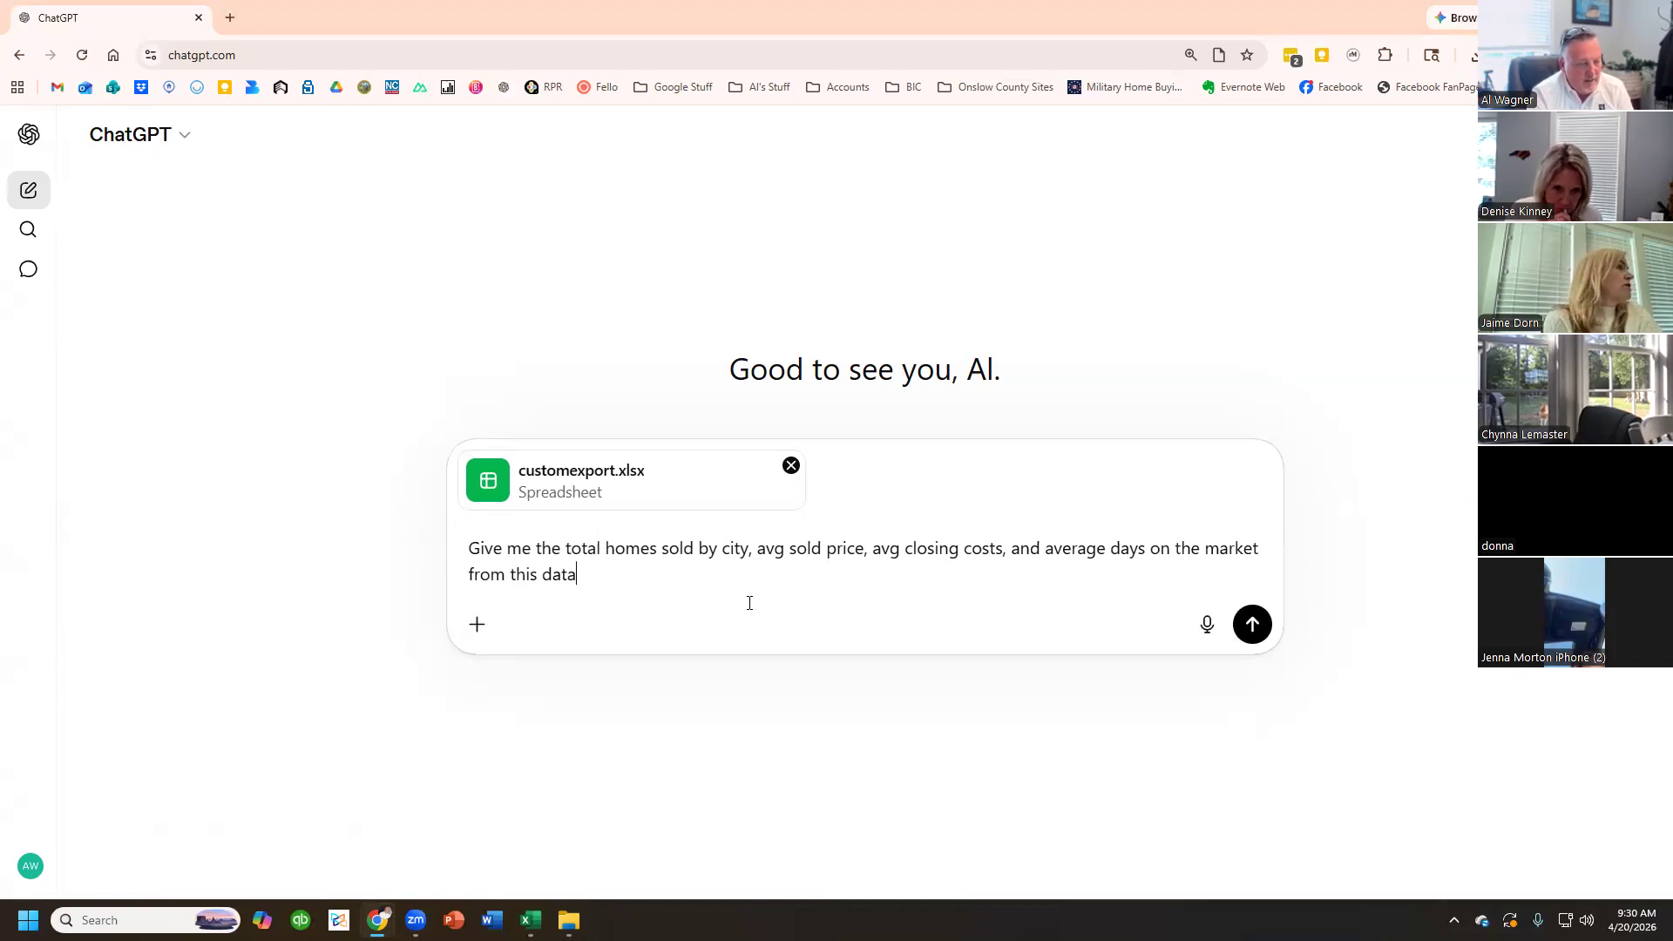
pyautogui.press('Return')
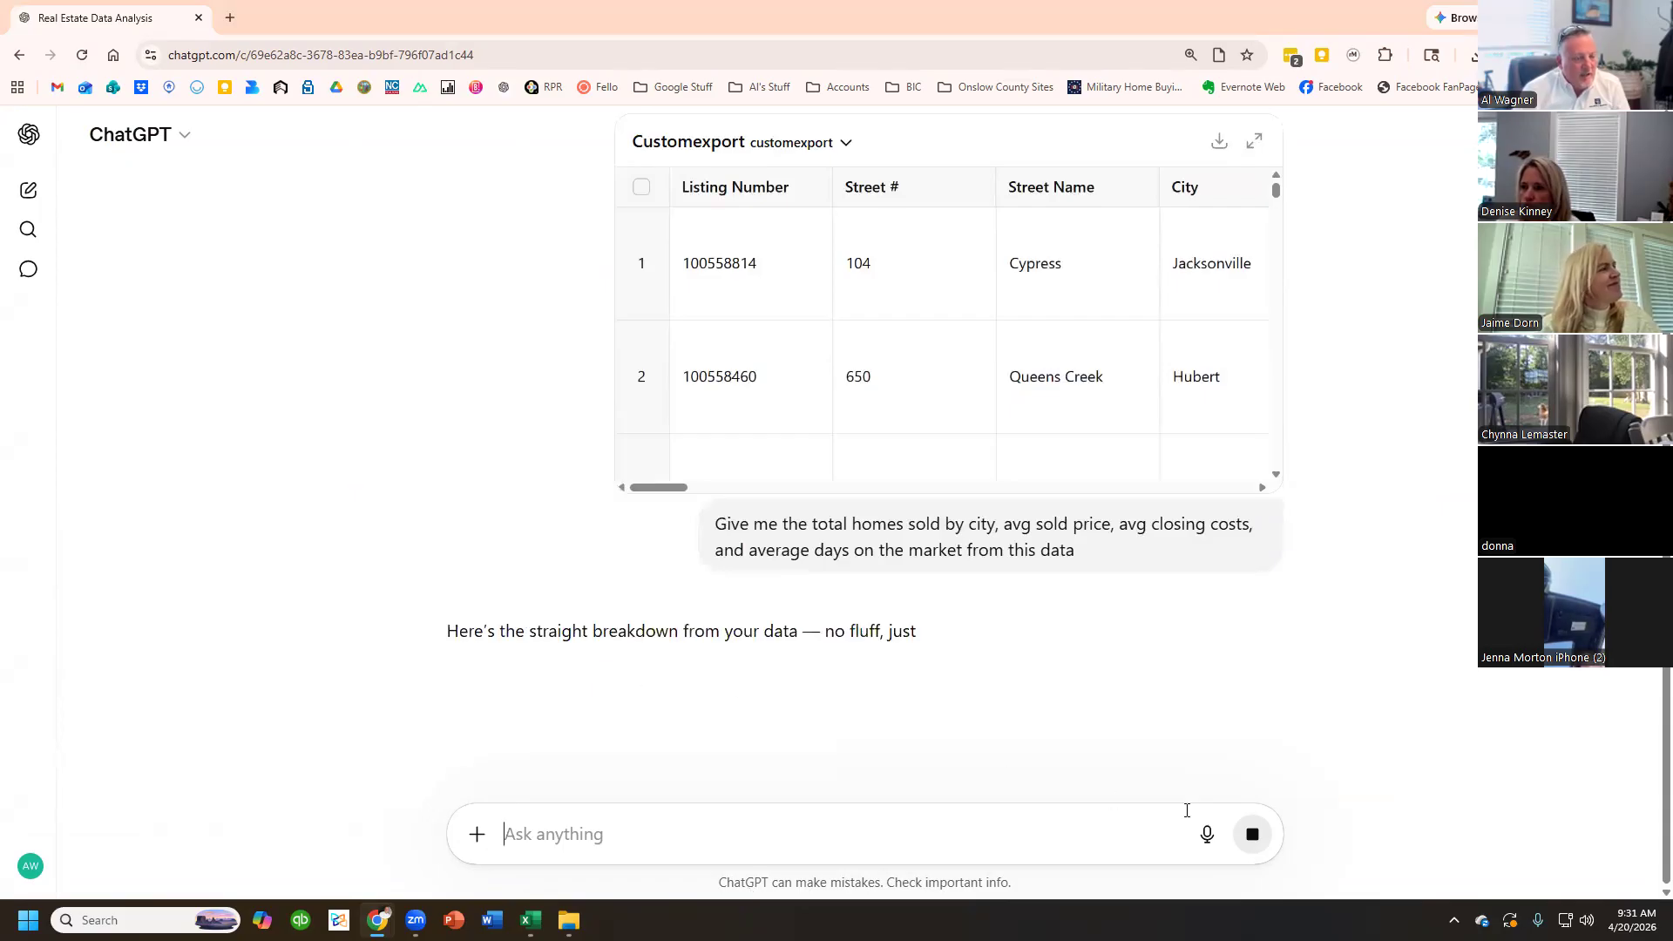
pyautogui.scroll(-3, 709, 597)
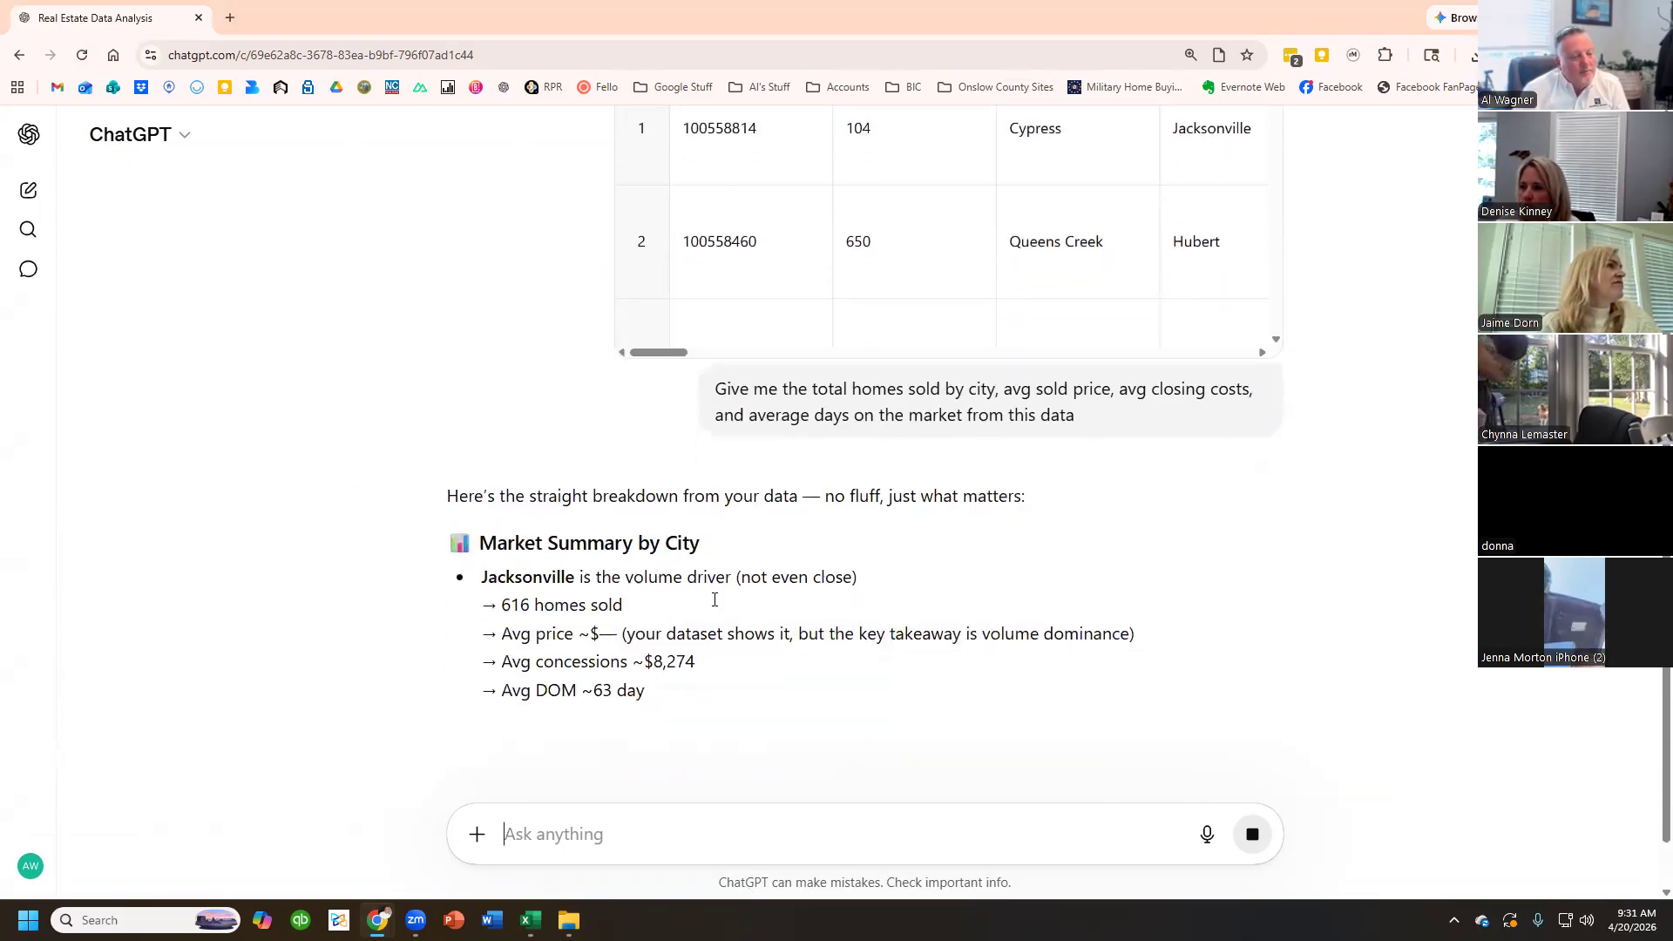
# - Place ChatGPT's market summary and the customexport workbook side by side on the screen
pyautogui.scroll(-1, 741, 607)
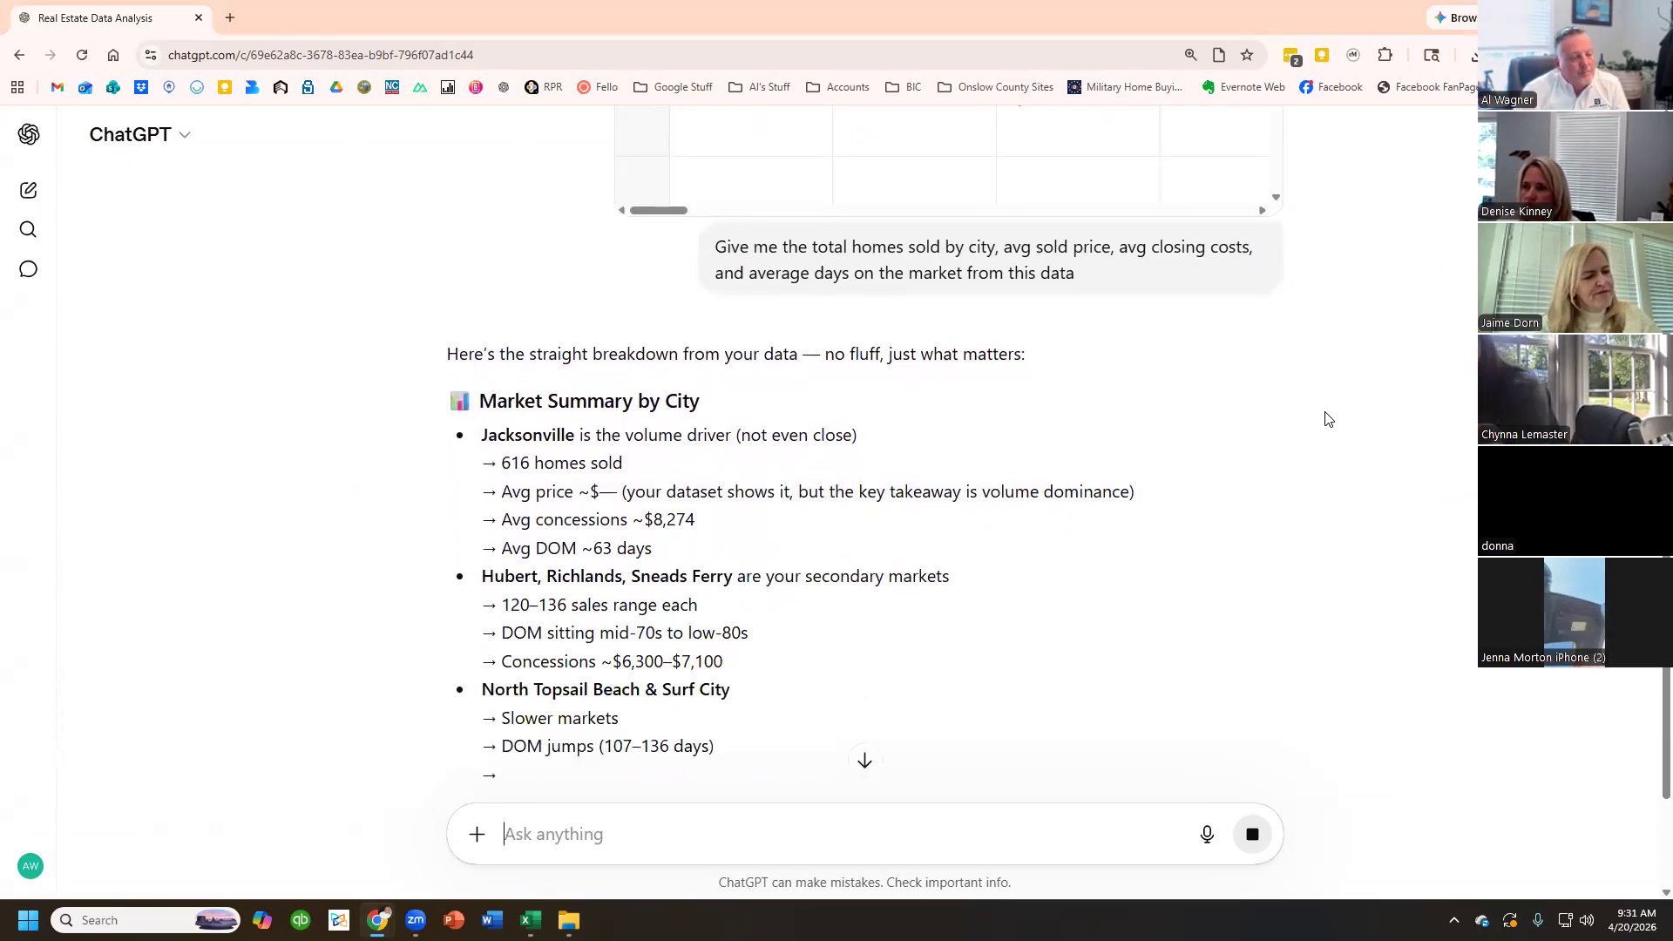
pyautogui.scroll(-2, 871, 567)
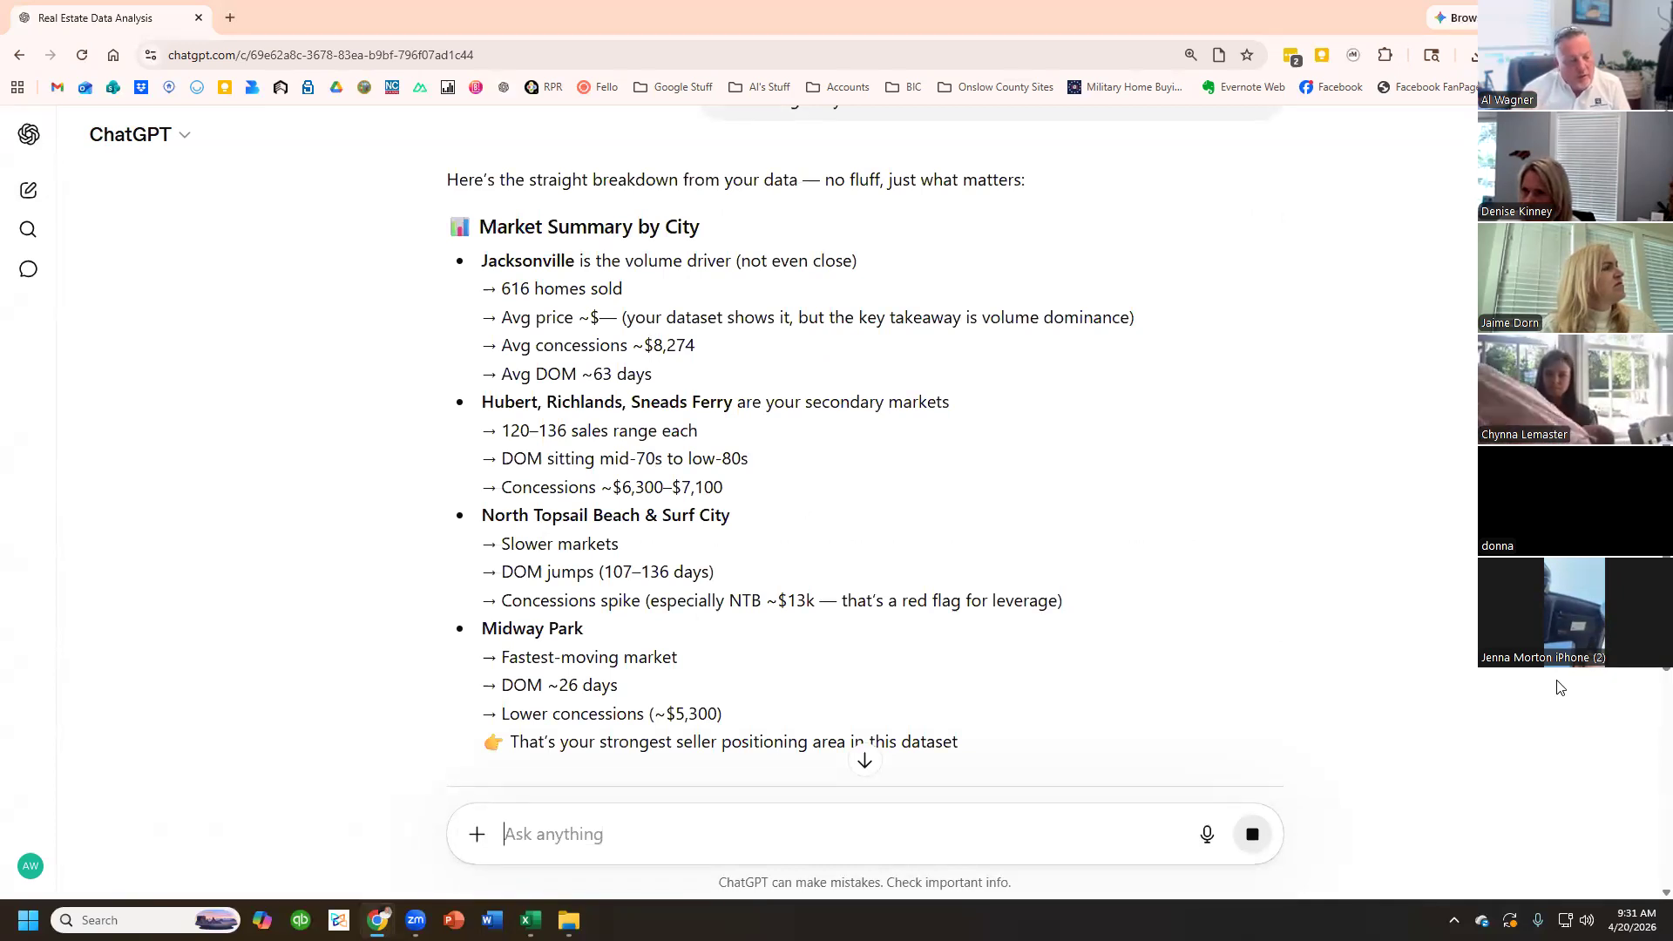
pyautogui.scroll(-3, 932, 332)
pyautogui.scroll(3, 915, 323)
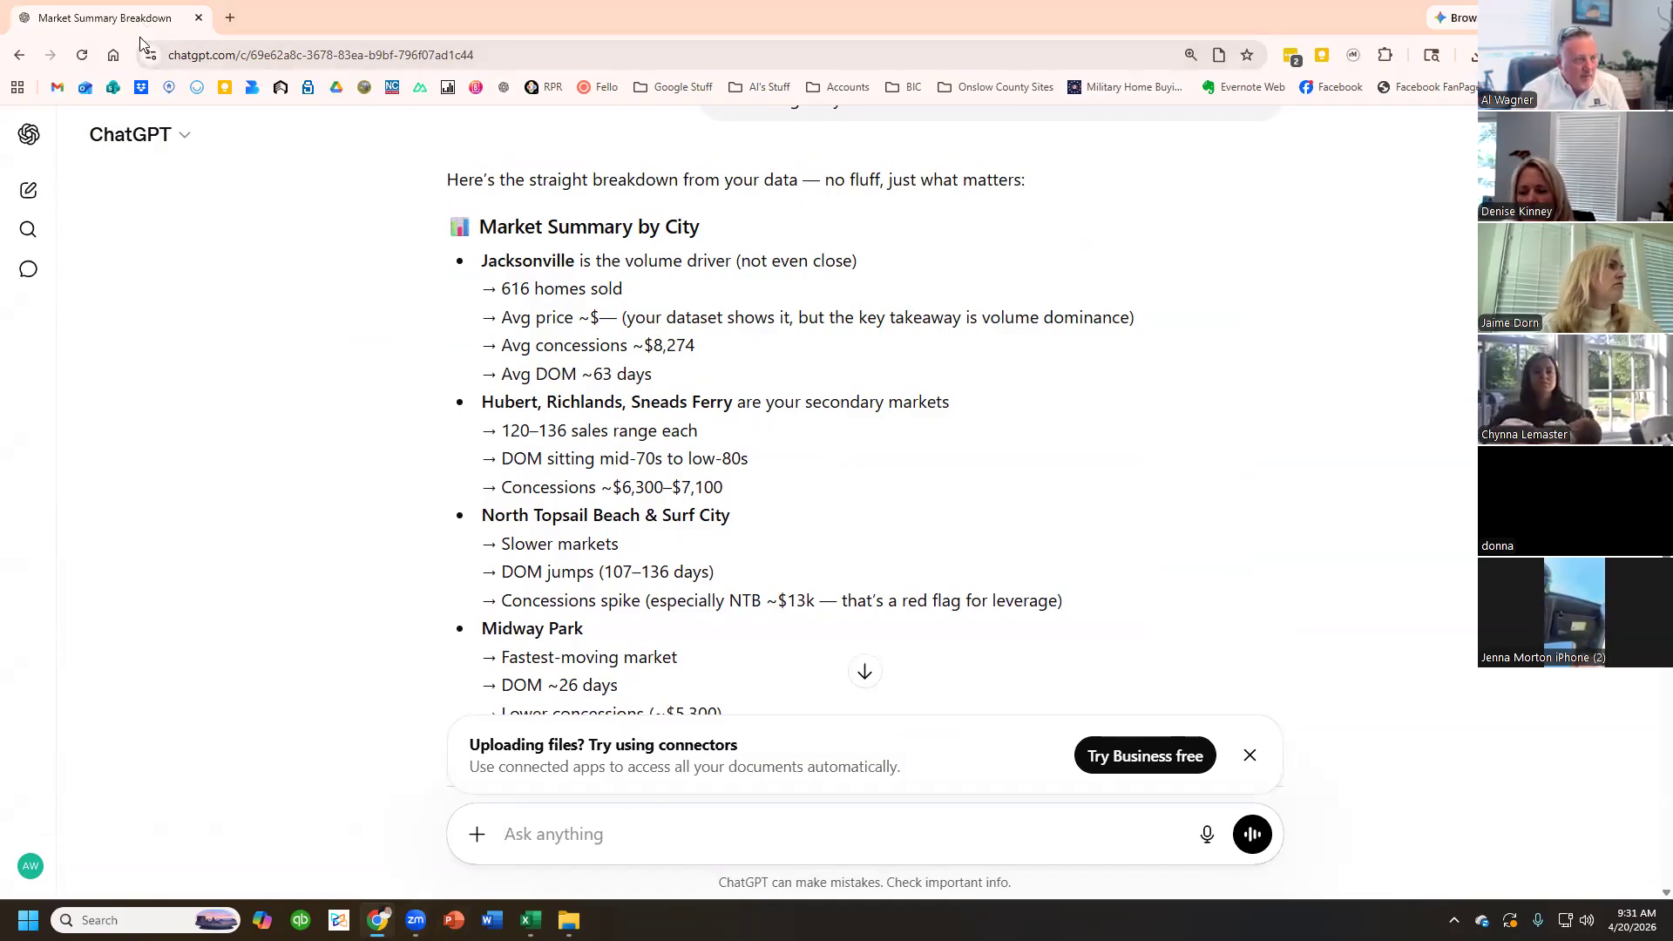
pyautogui.press('super+Left')
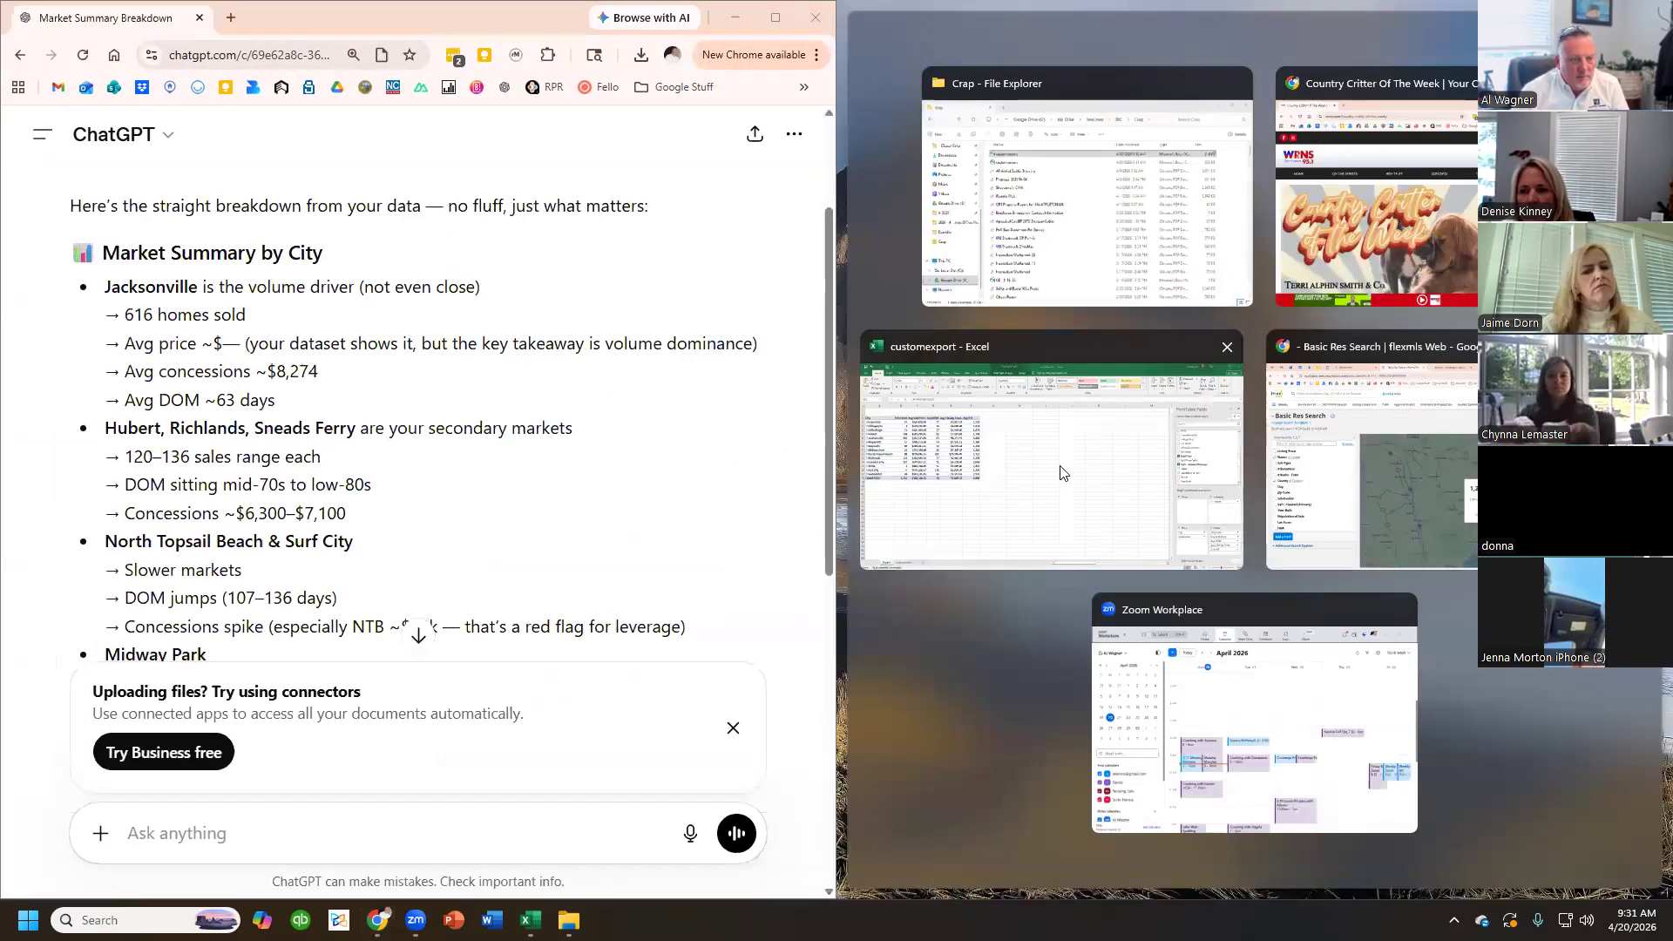
pyautogui.click(1053, 429)
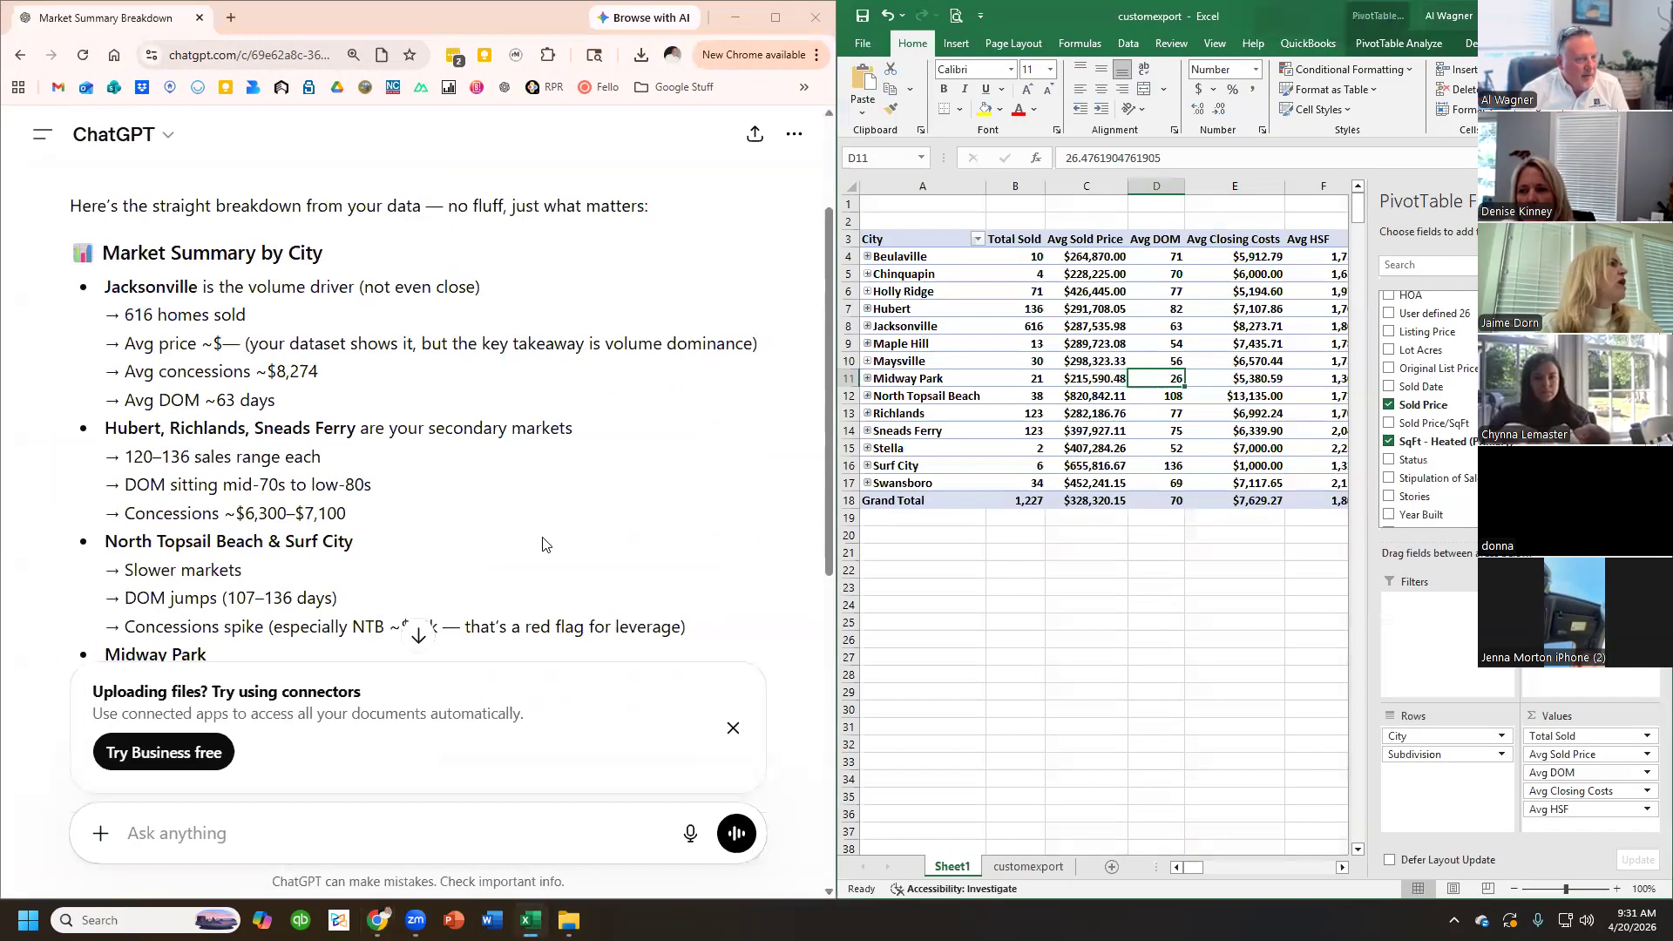
# - Compare Jacksonville's total sold, average price, closing costs and DOM in the PivotTable with ChatGPT's figures, enlarging the worksheet to 178%
pyautogui.click(1153, 338)
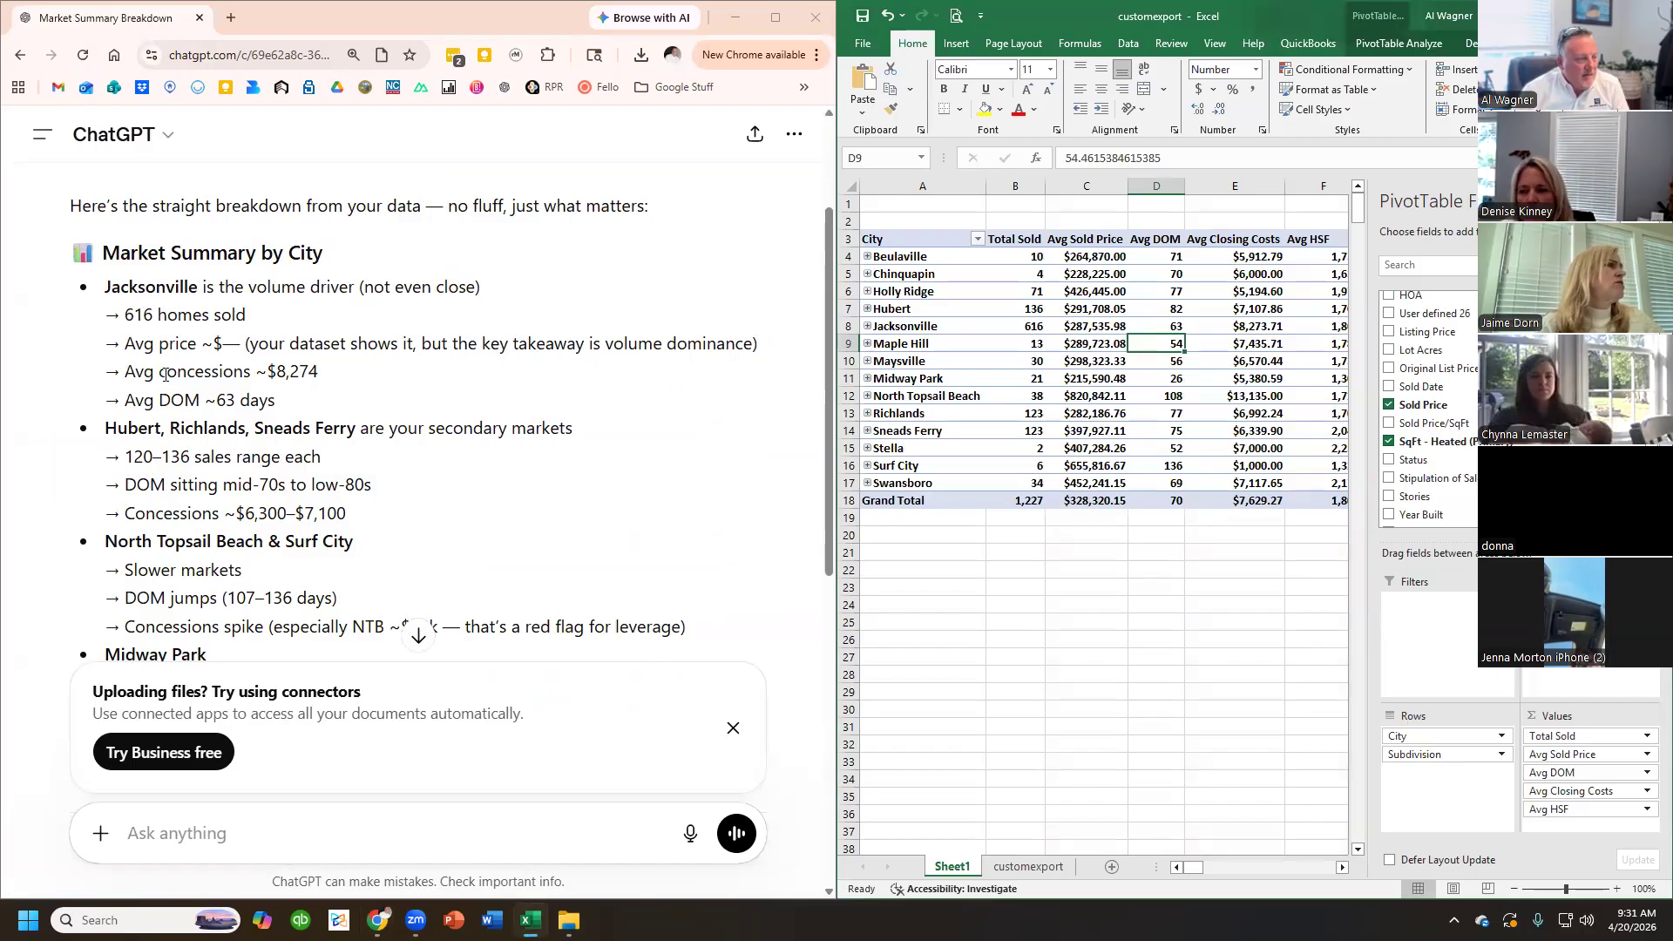
pyautogui.click(1028, 323)
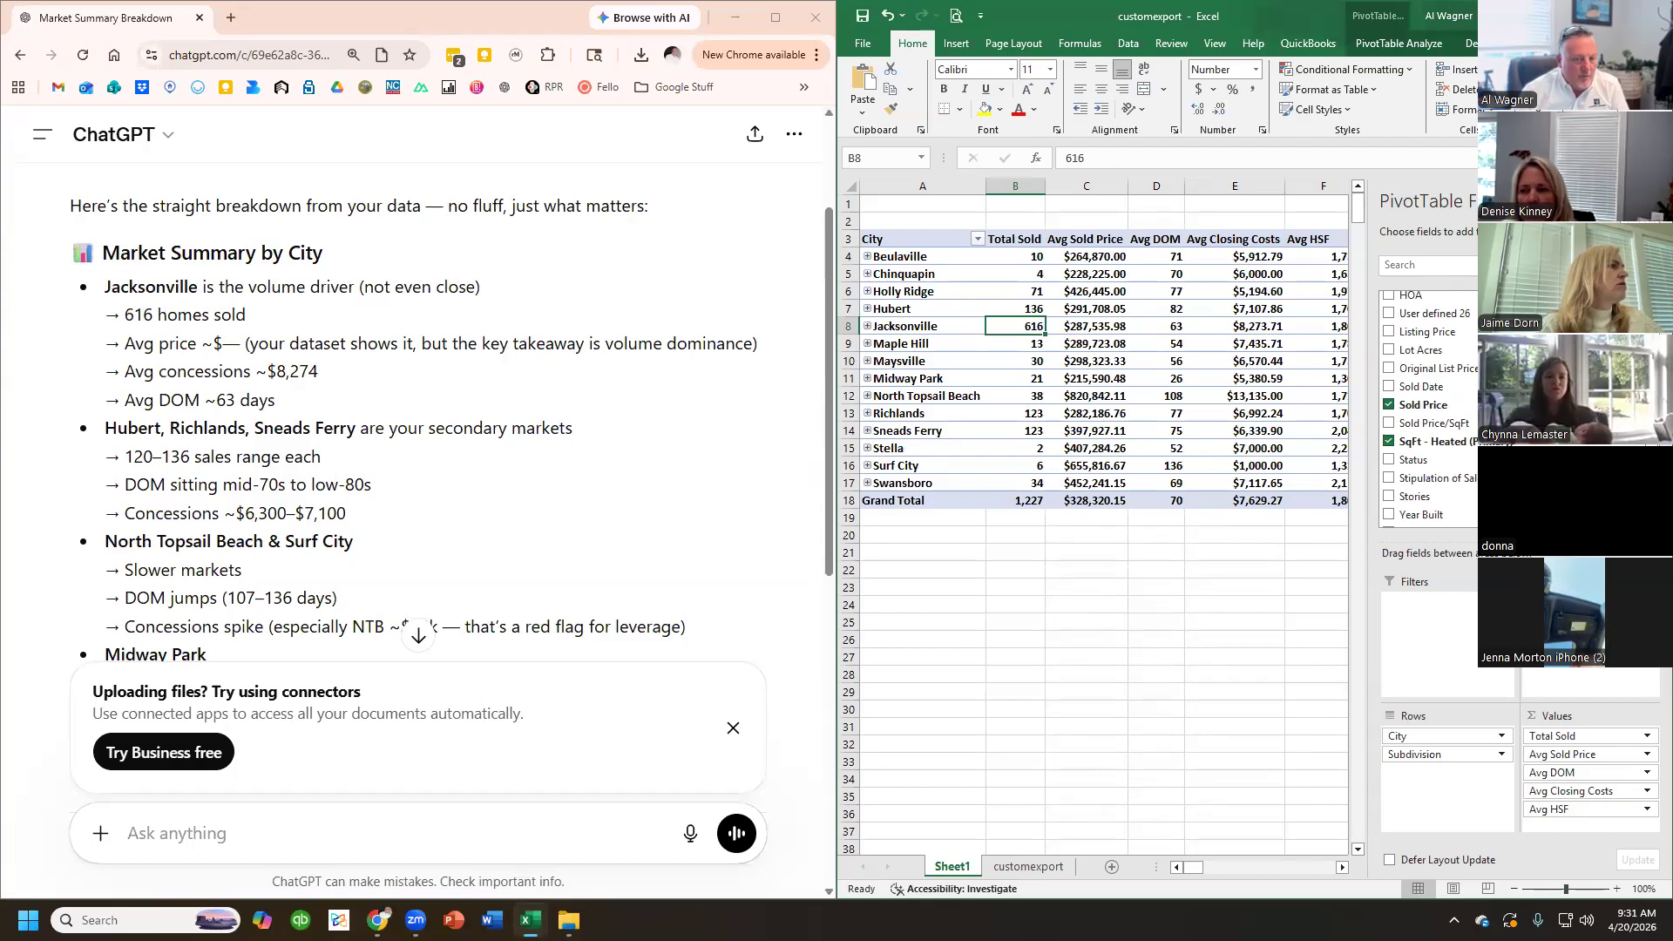
pyautogui.moveTo(1566, 889); pyautogui.dragTo(1578, 891)
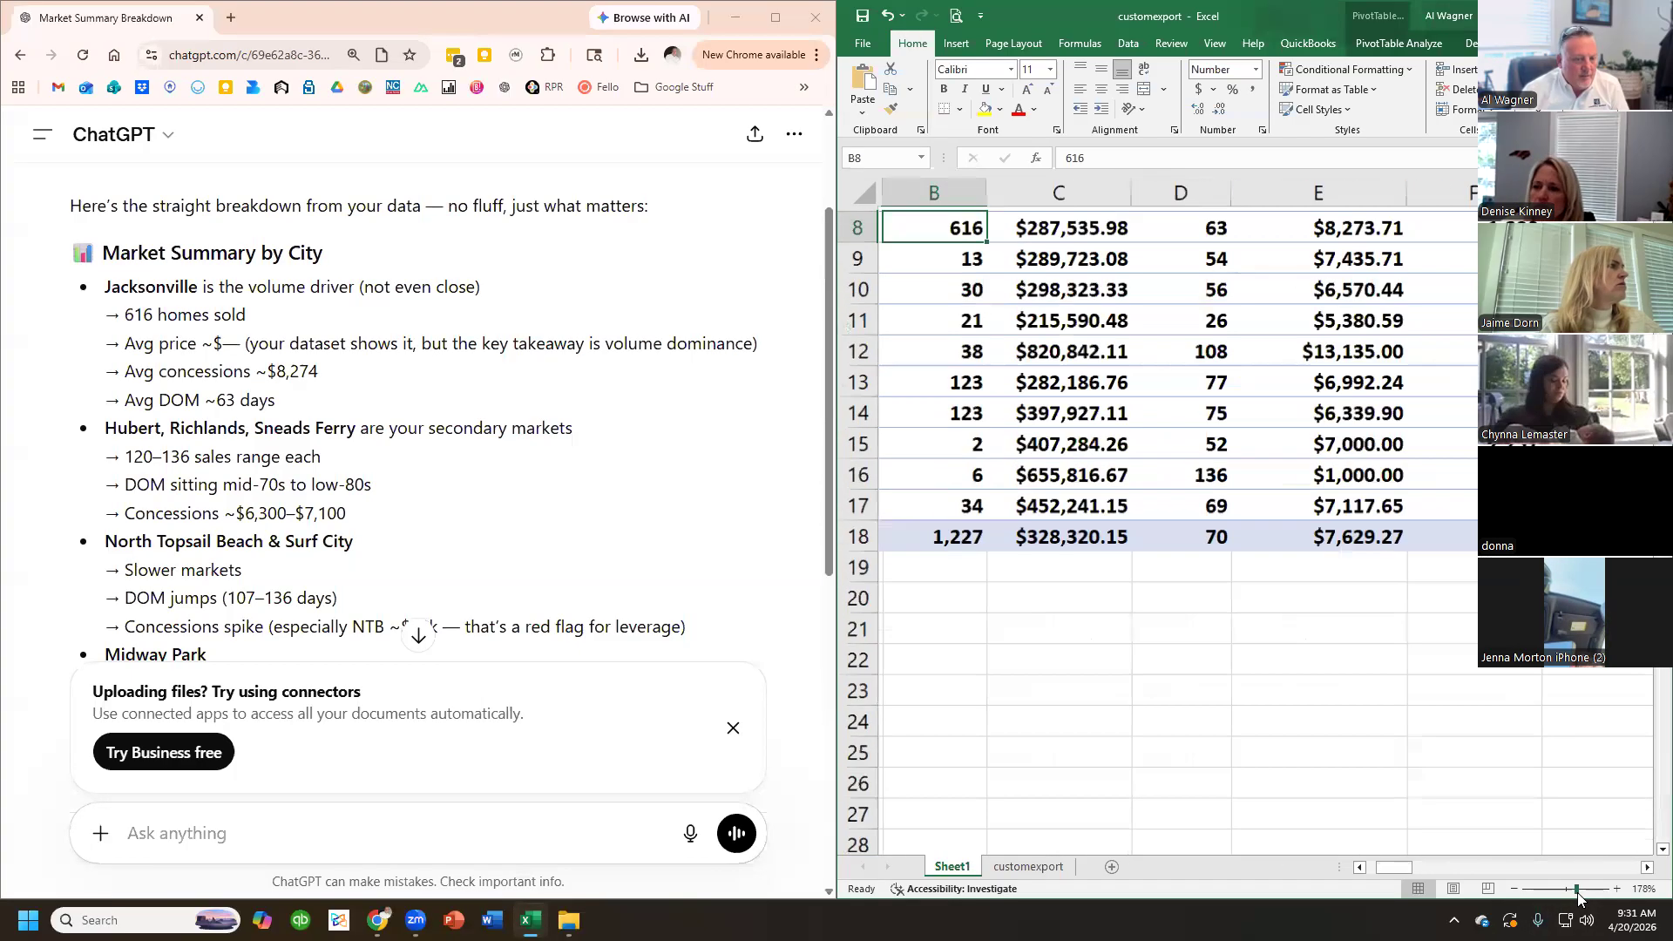
pyautogui.scroll(3, 1258, 736)
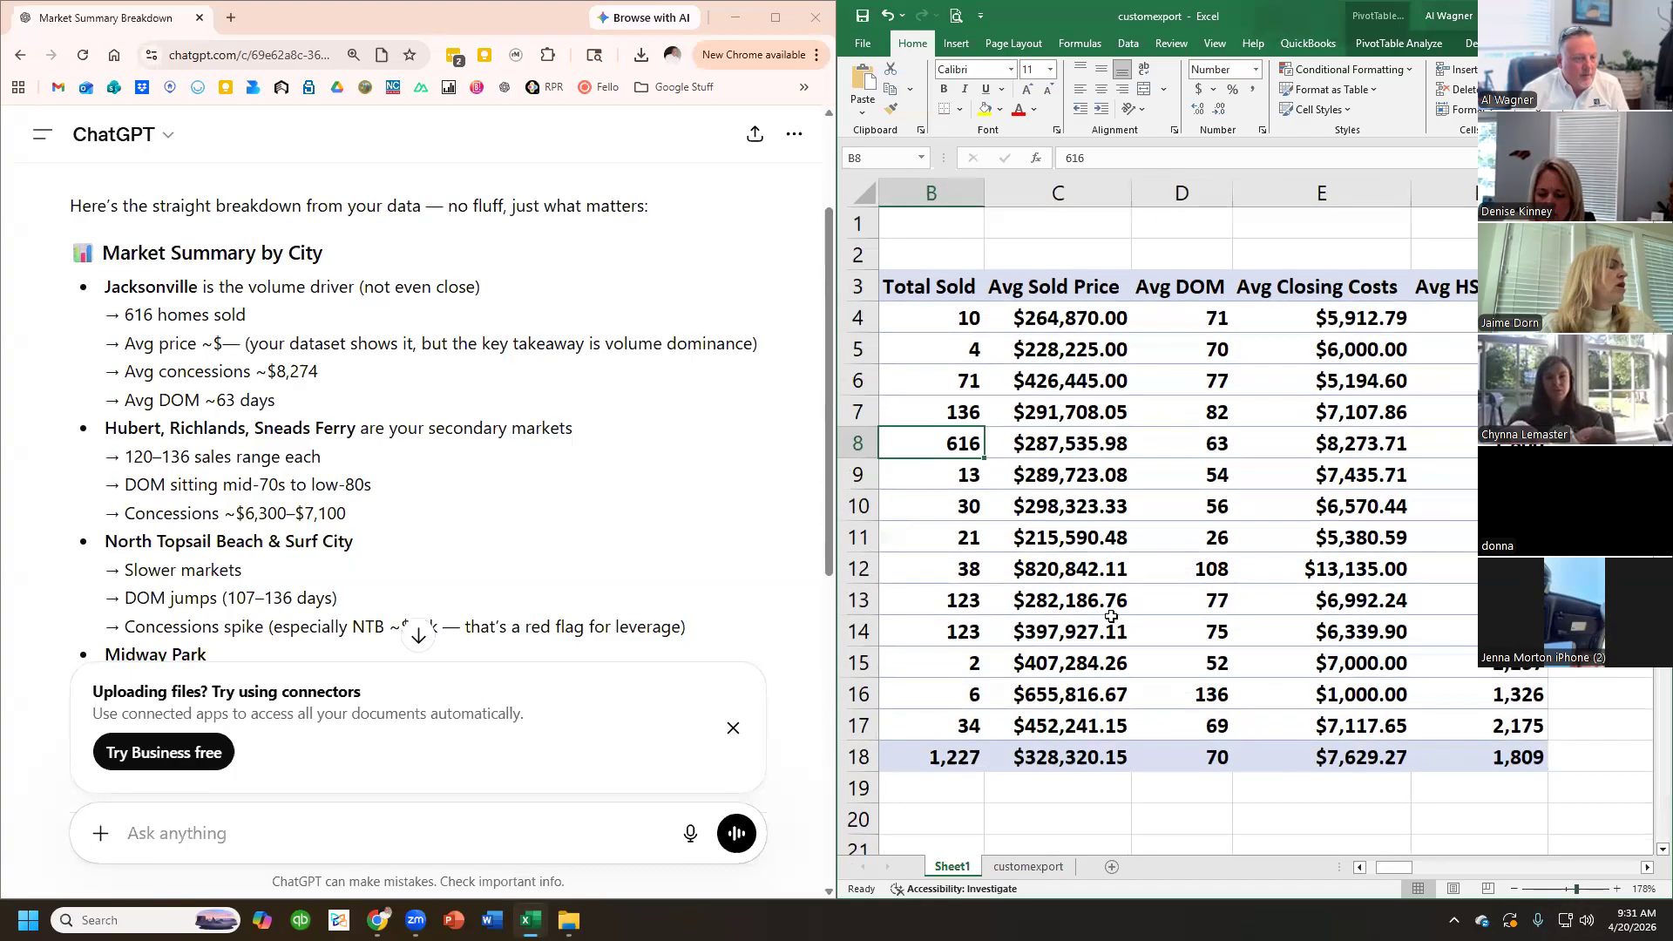
pyautogui.click(996, 444)
pyautogui.moveTo(244, 344); pyautogui.dragTo(759, 348)
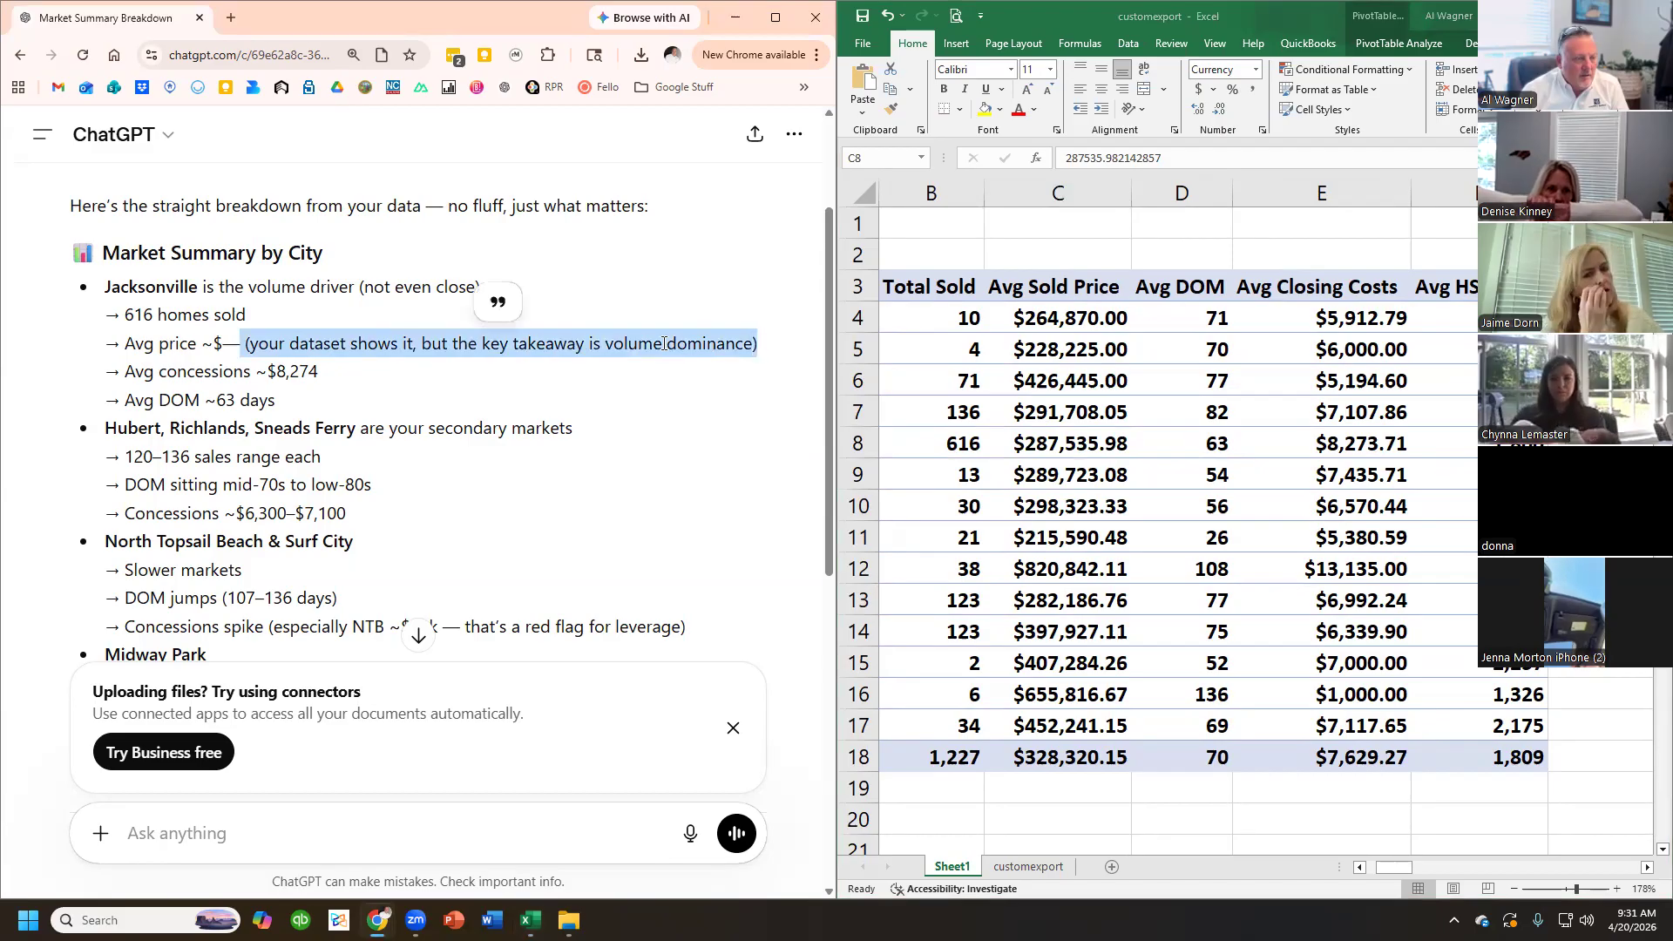
pyautogui.click(693, 367)
pyautogui.click(1072, 443)
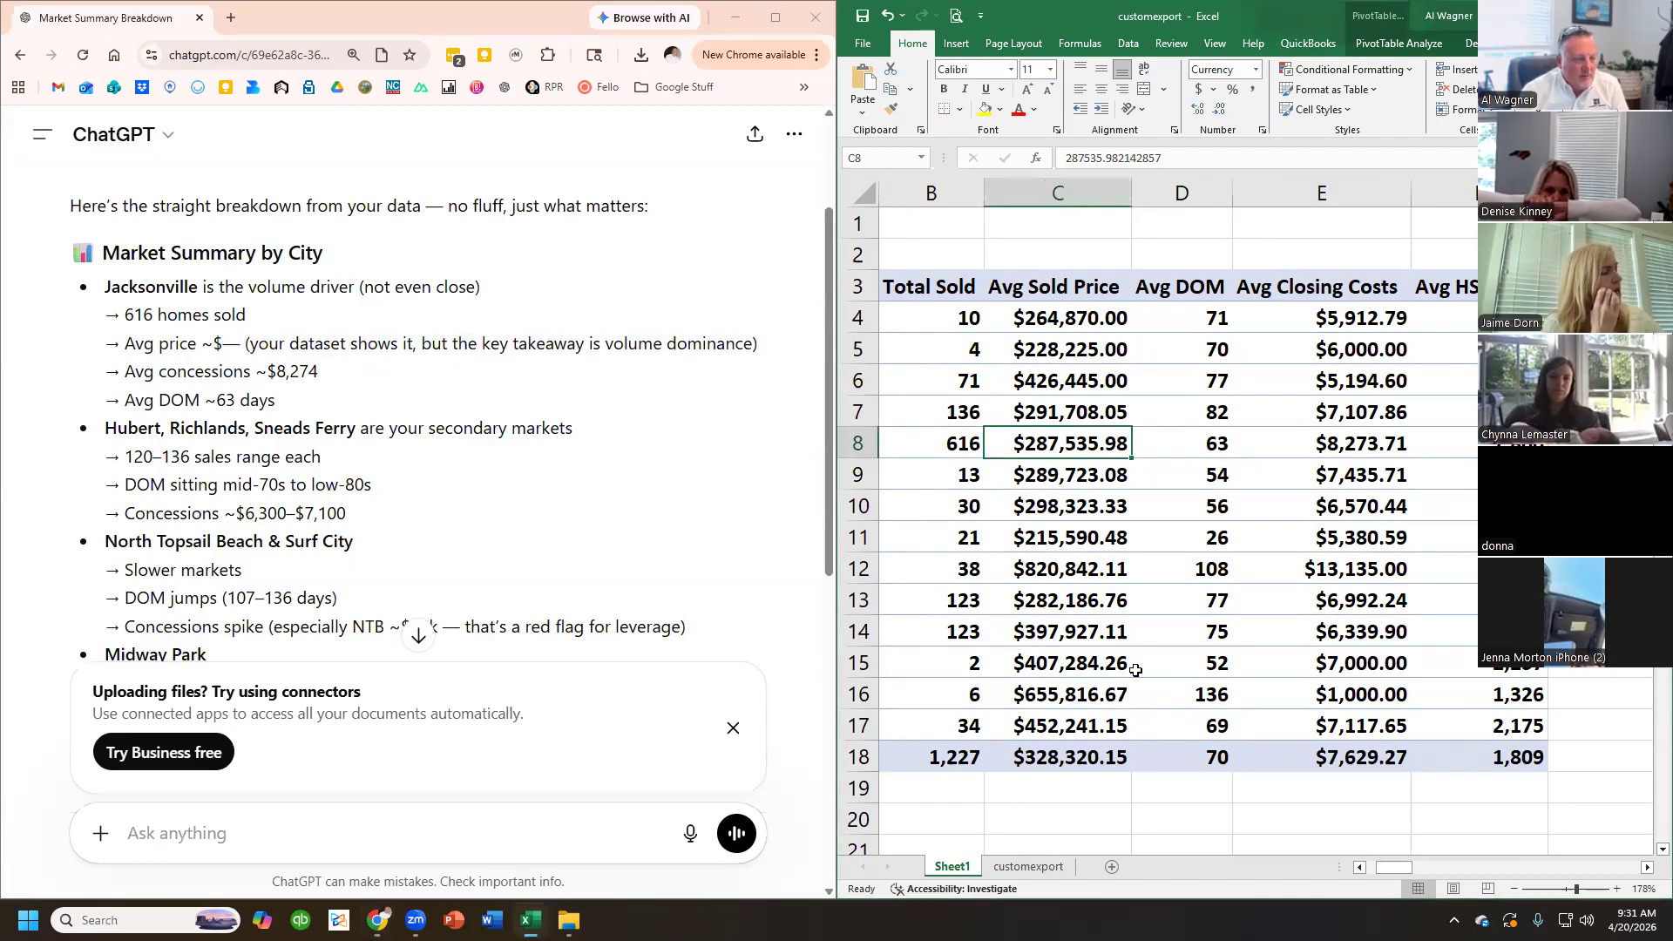
pyautogui.click(985, 505)
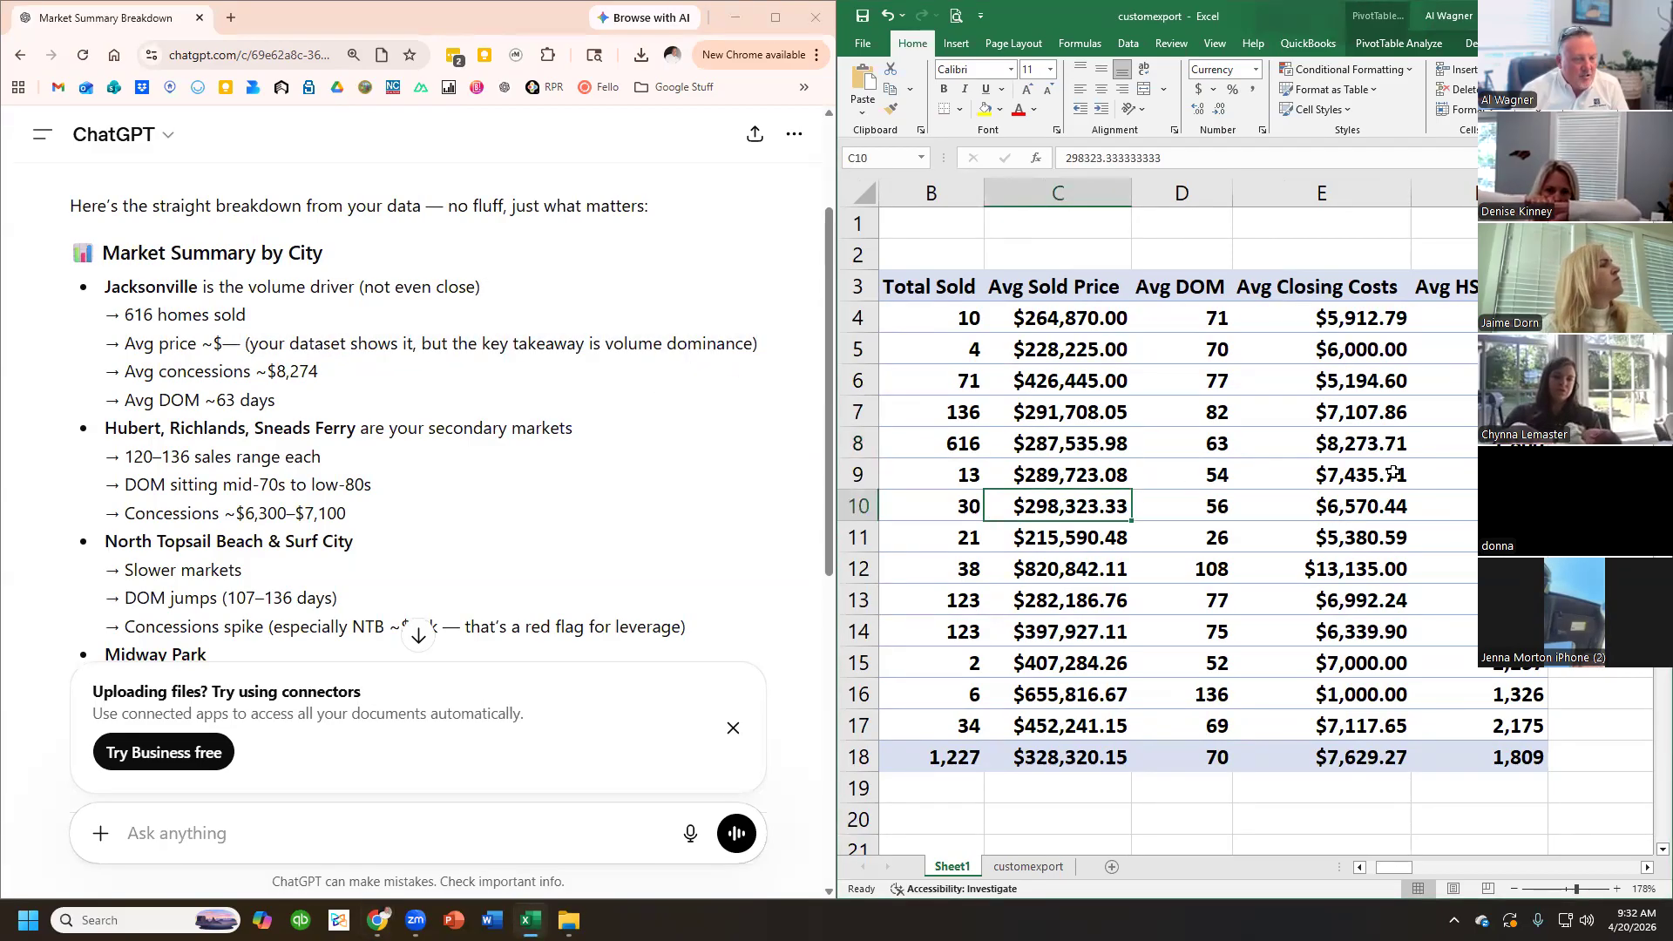
pyautogui.click(1421, 443)
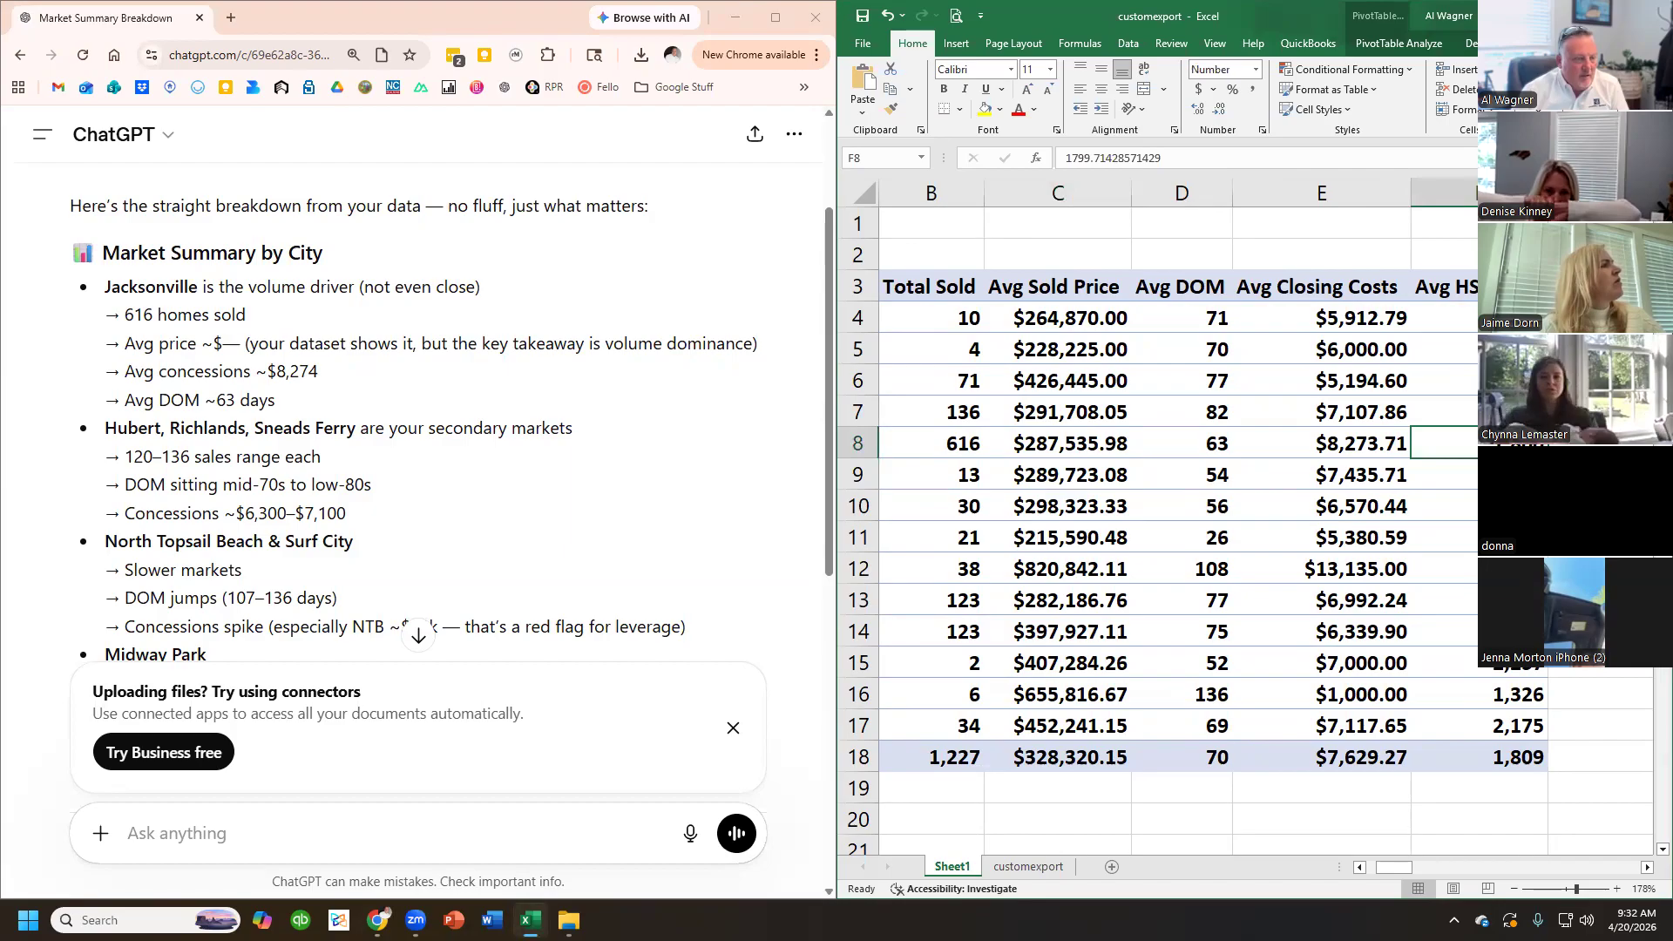
pyautogui.click(1348, 445)
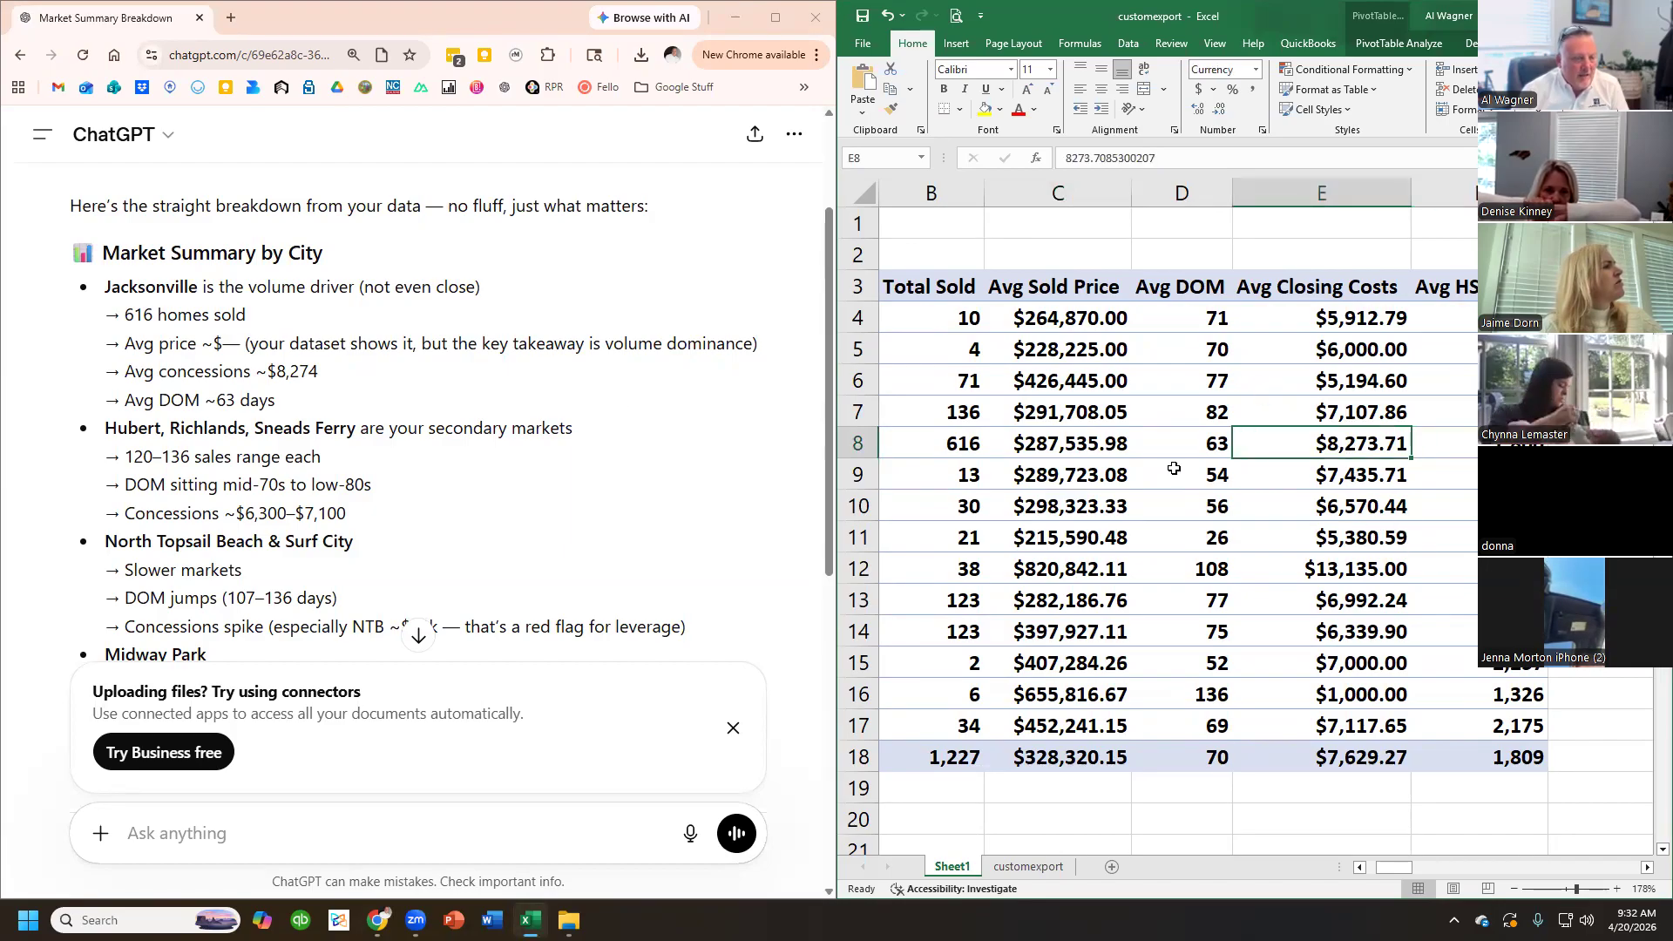
pyautogui.click(1188, 447)
pyautogui.click(499, 736)
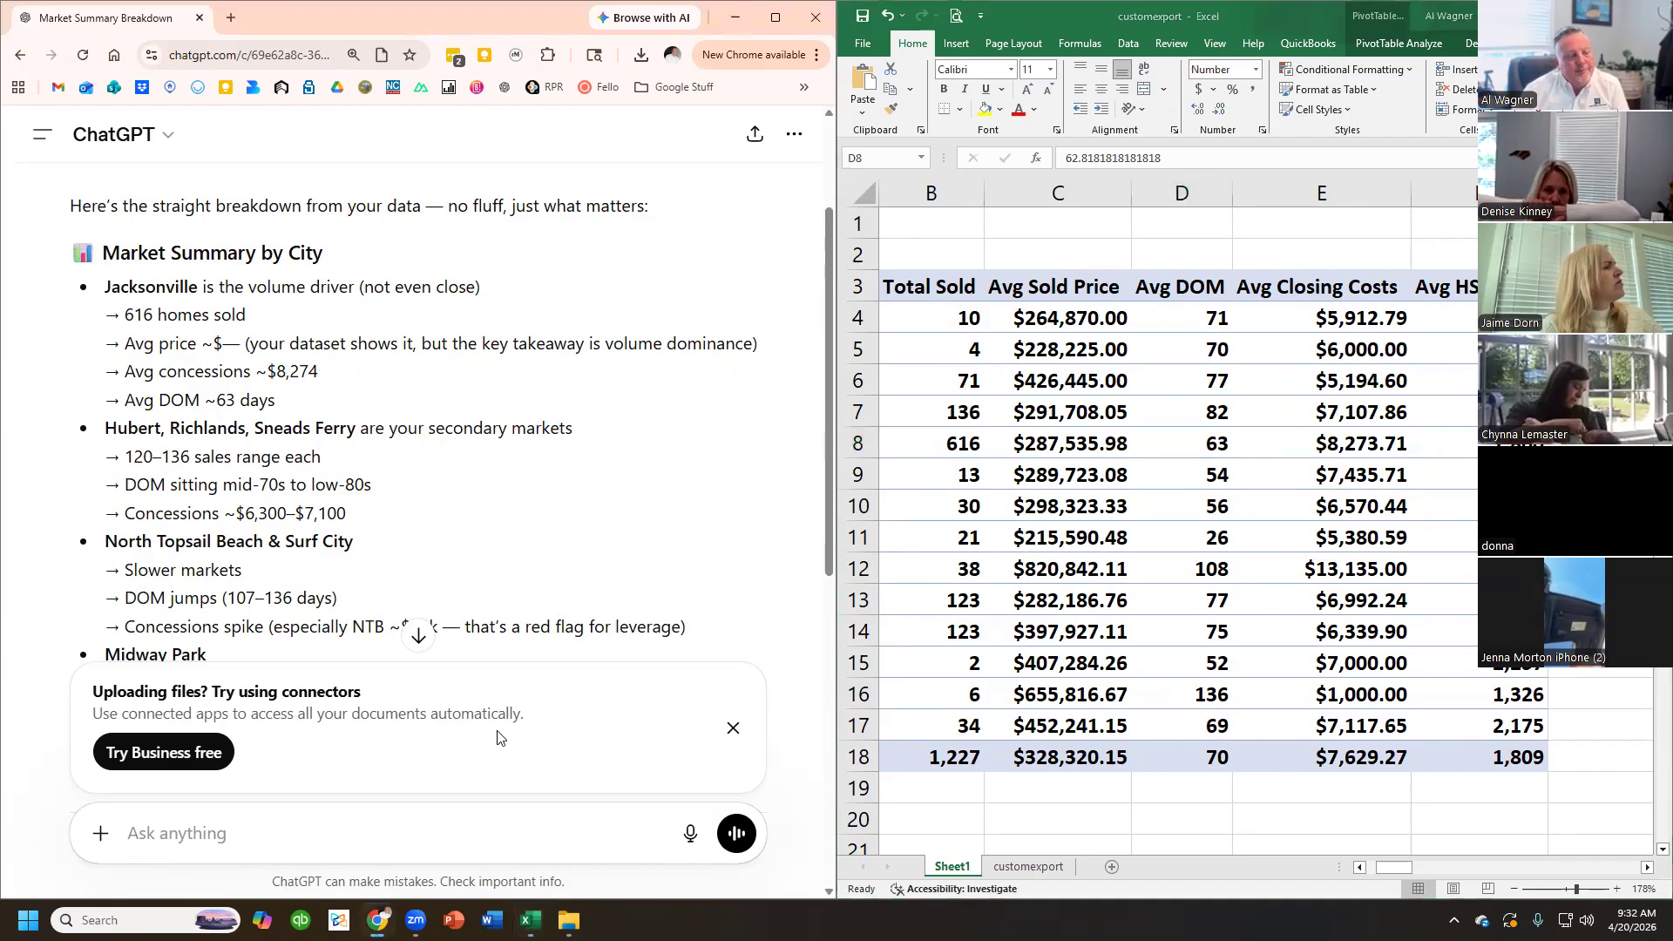
# - Read through ChatGPT's city breakdown and agent talking points against the PivotTable
pyautogui.scroll(-2, 285, 485)
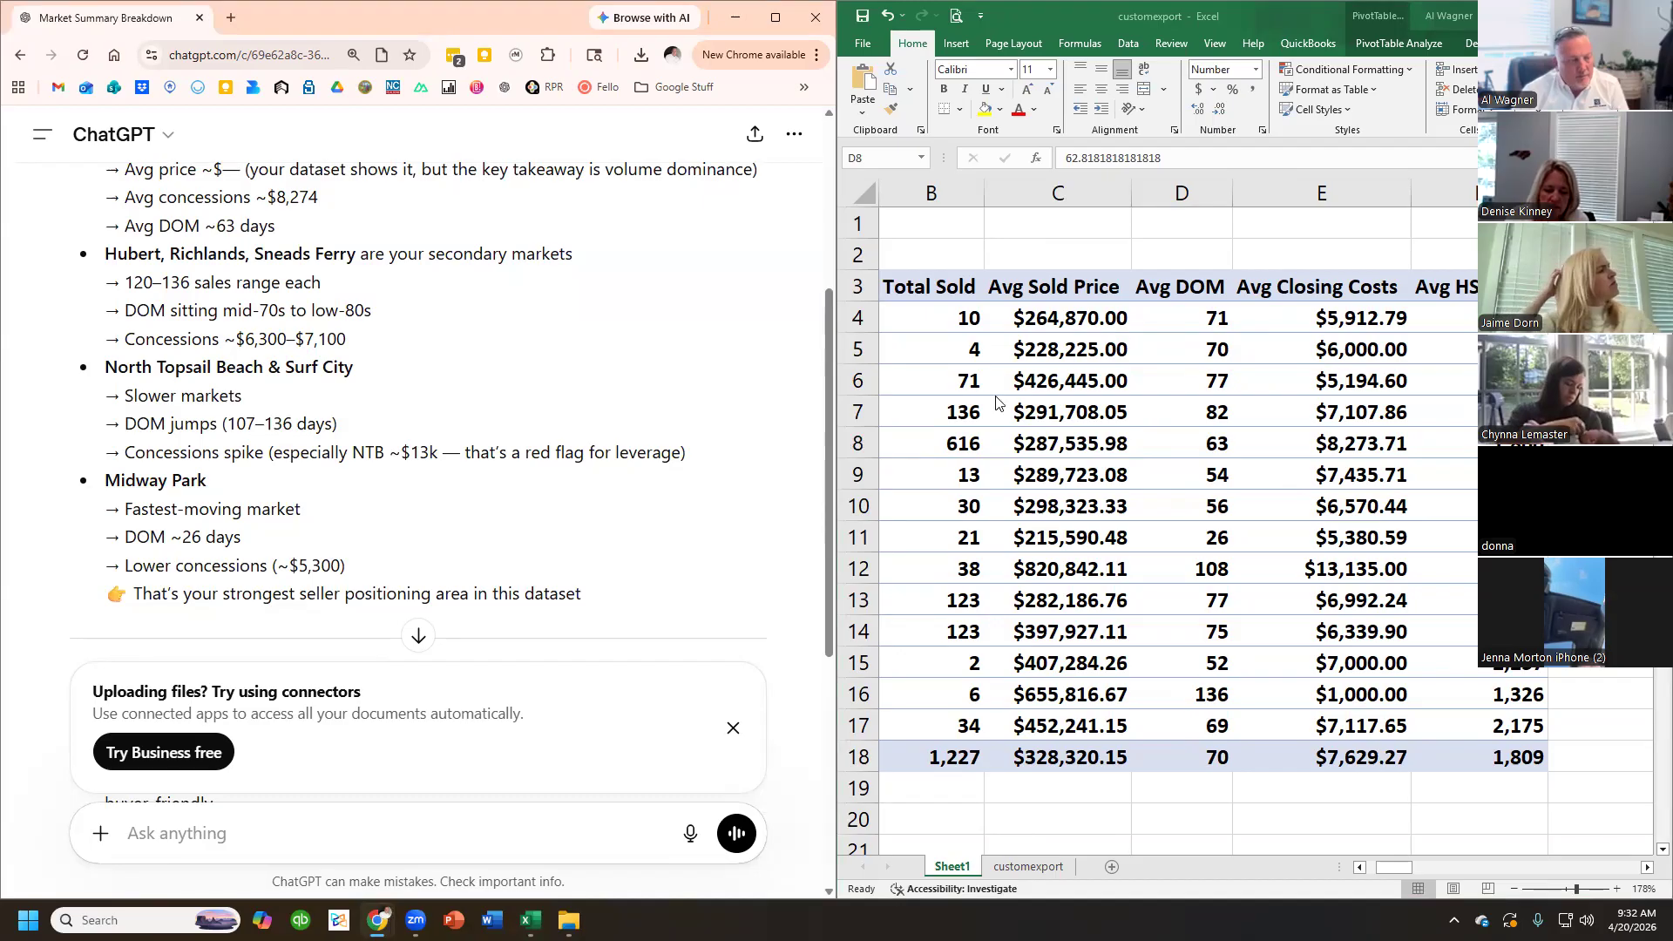
pyautogui.scroll(-5, 441, 551)
pyautogui.scroll(10, 543, 490)
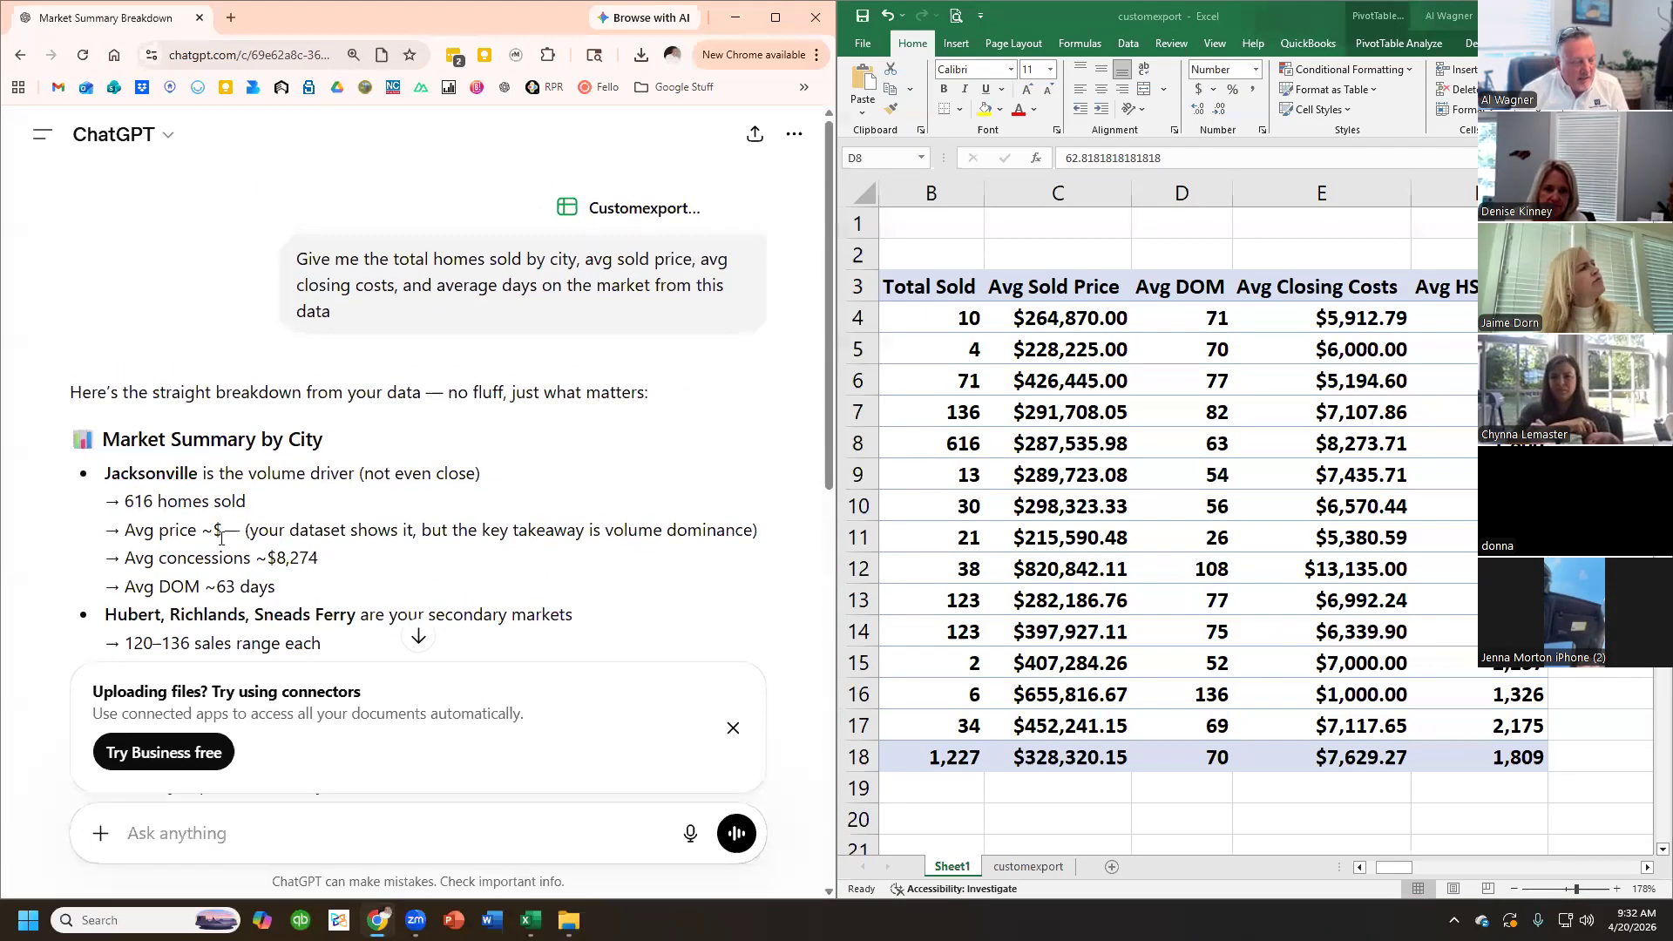
pyautogui.scroll(-5, 213, 433)
pyautogui.scroll(5, 258, 433)
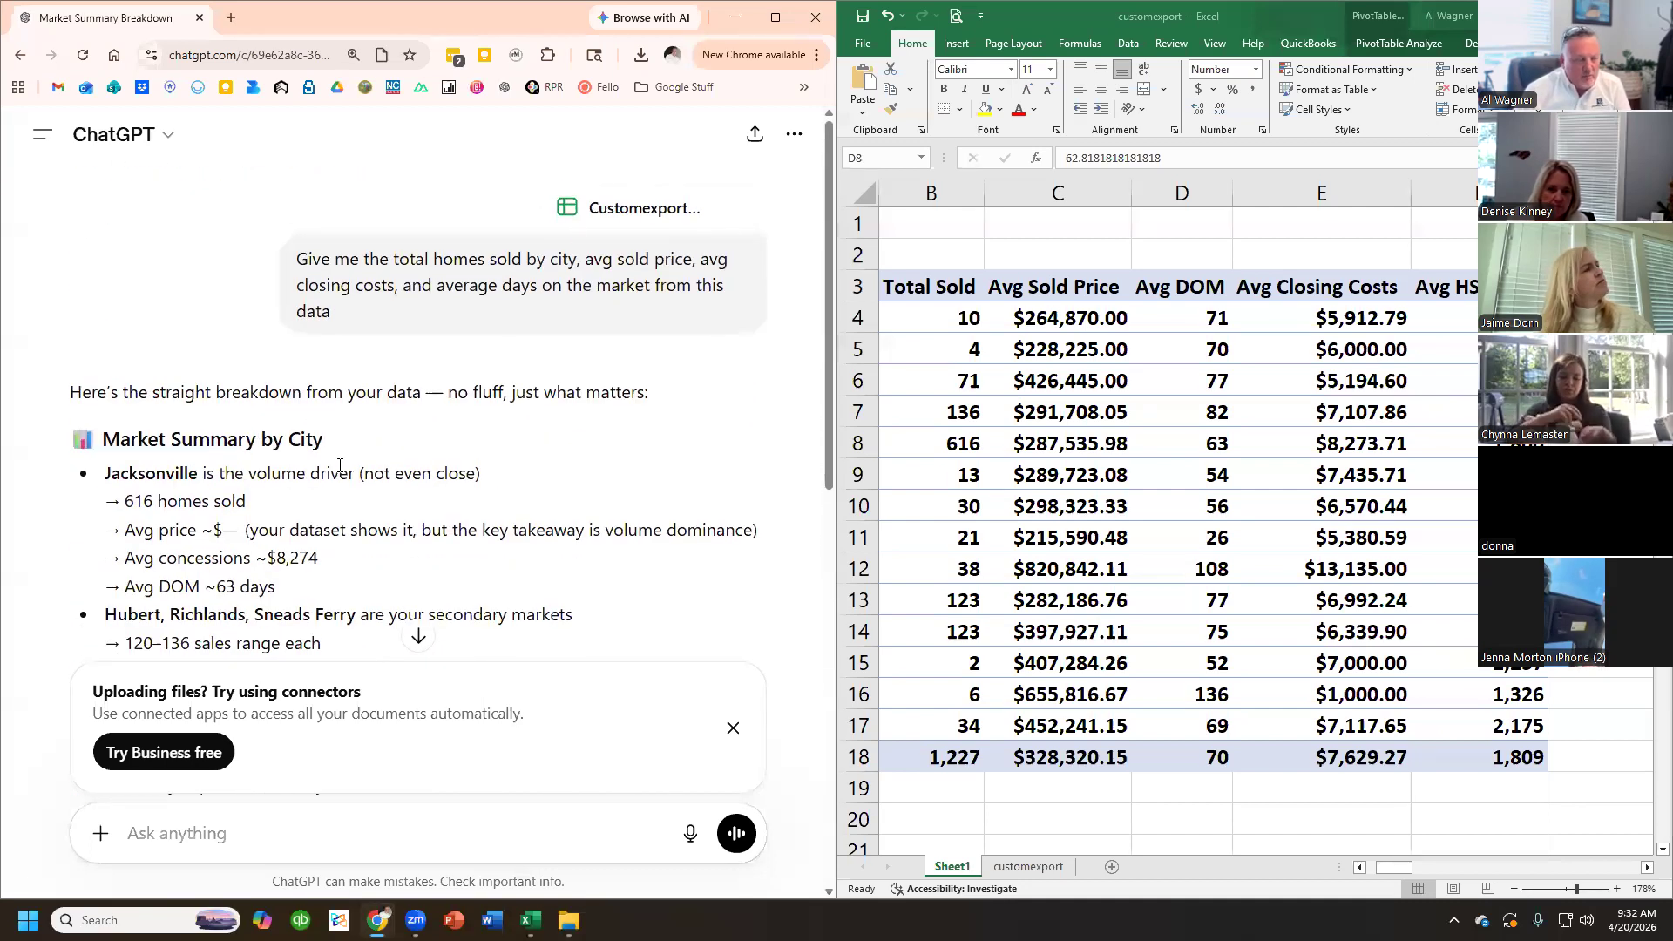
pyautogui.scroll(-10, 340, 465)
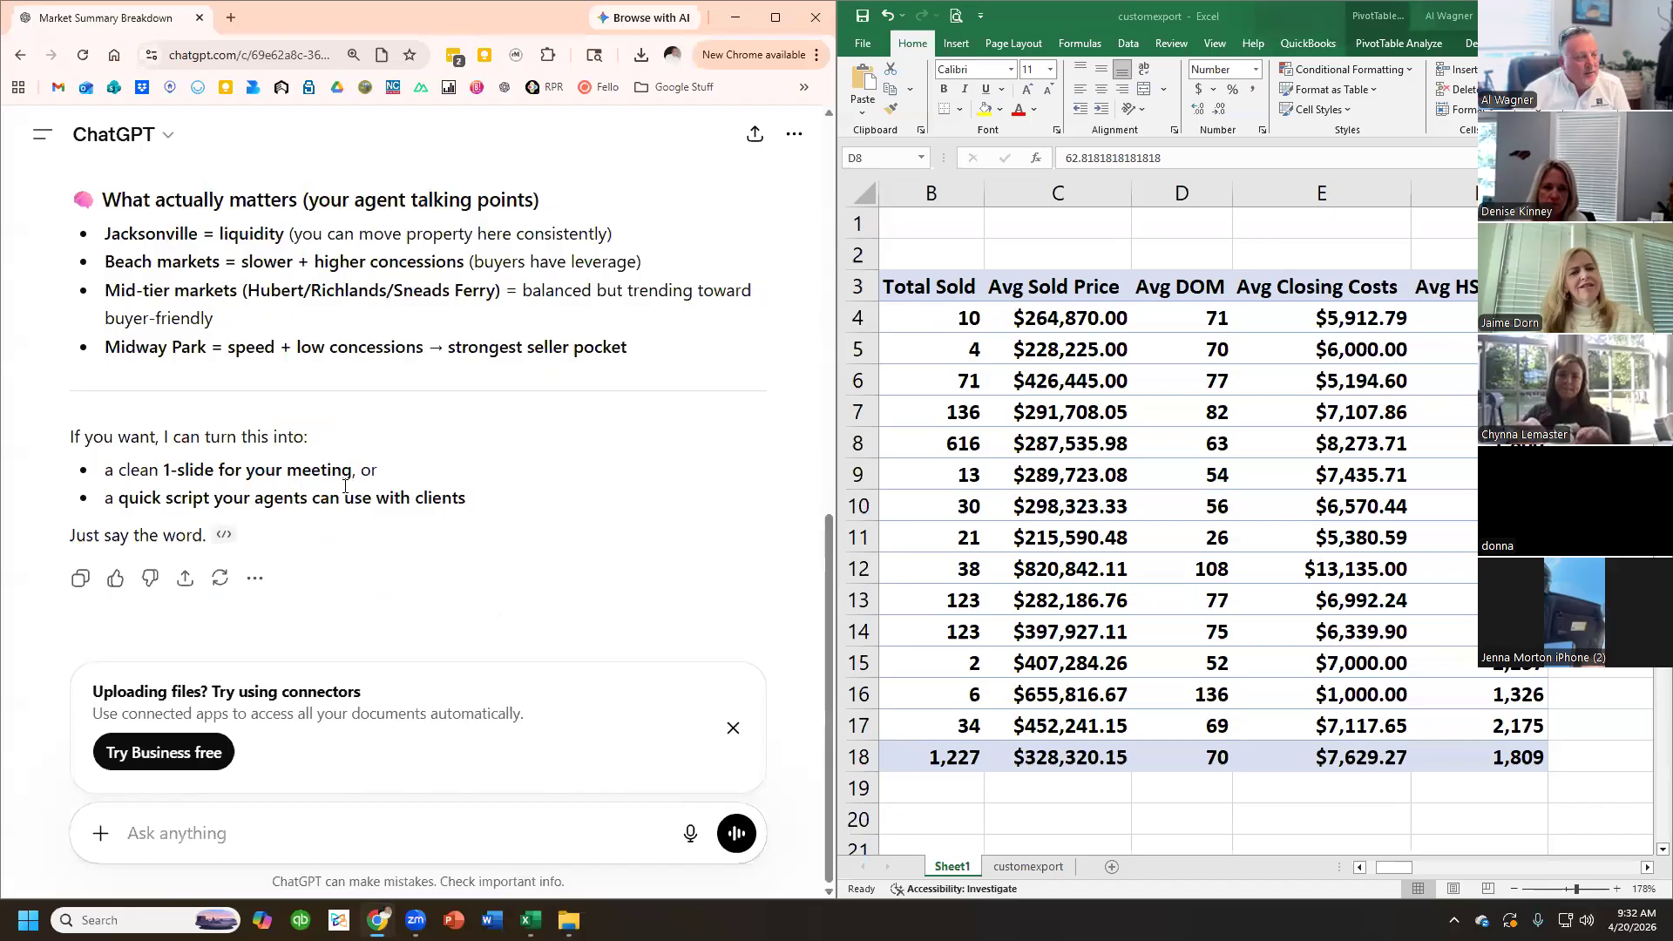
pyautogui.scroll(15, 345, 488)
pyautogui.scroll(-10, 349, 505)
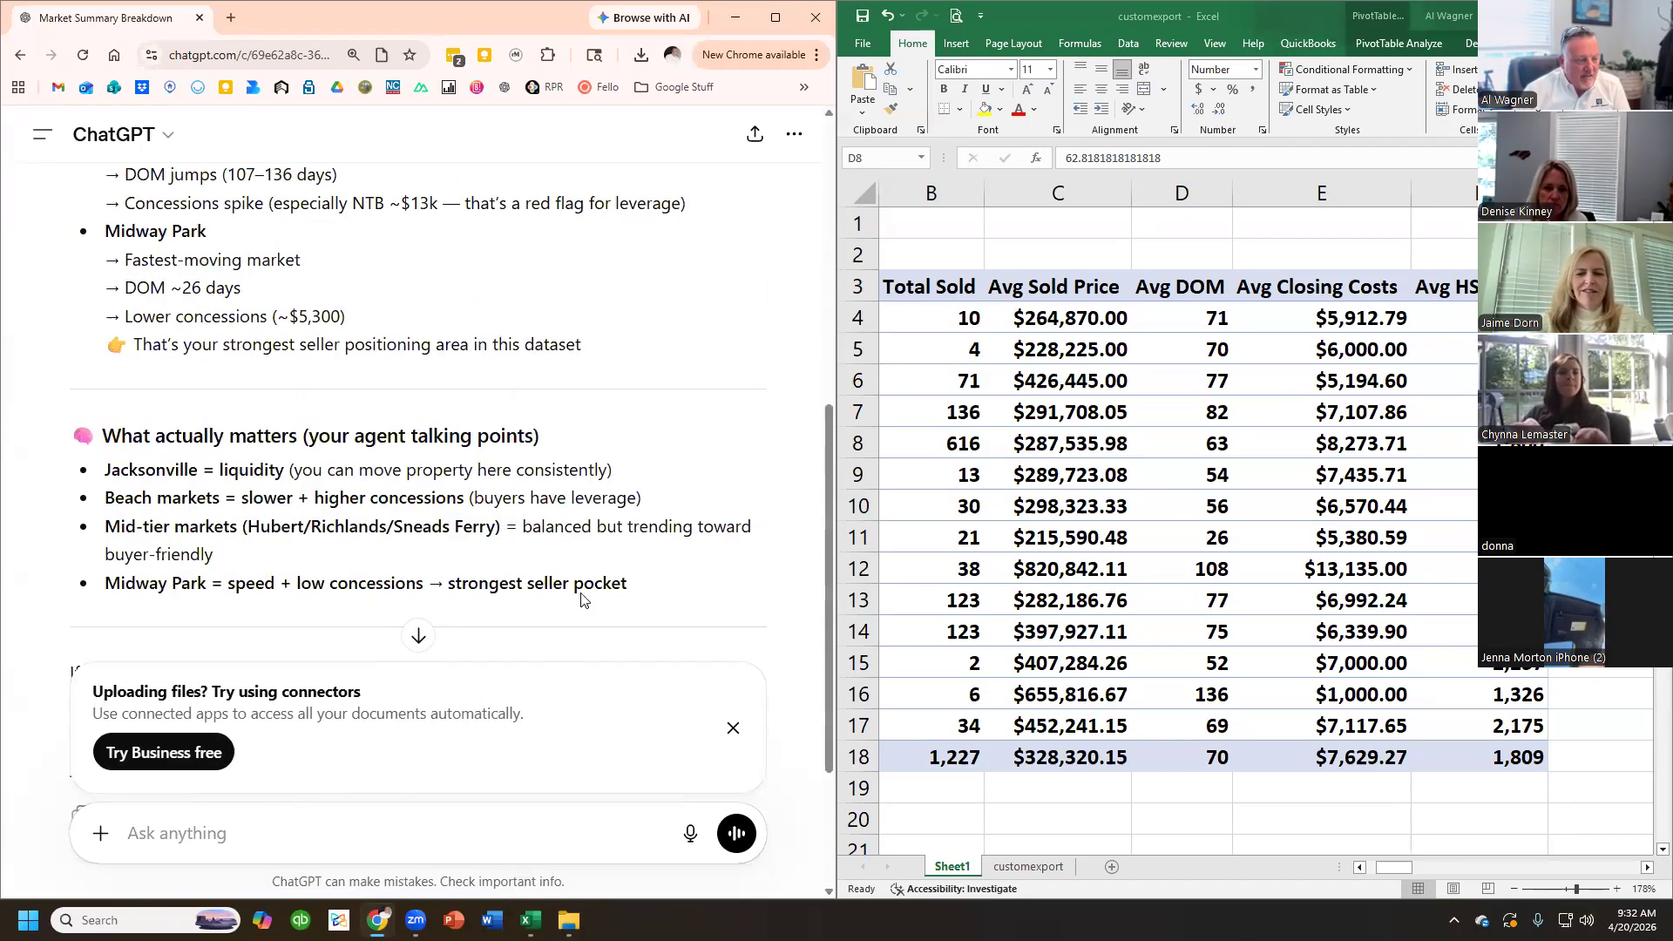
# - Dismiss the file connectors suggestion and review the original prompt and the city summary again
pyautogui.click(733, 728)
pyautogui.scroll(-1, 226, 518)
pyautogui.scroll(15, 226, 506)
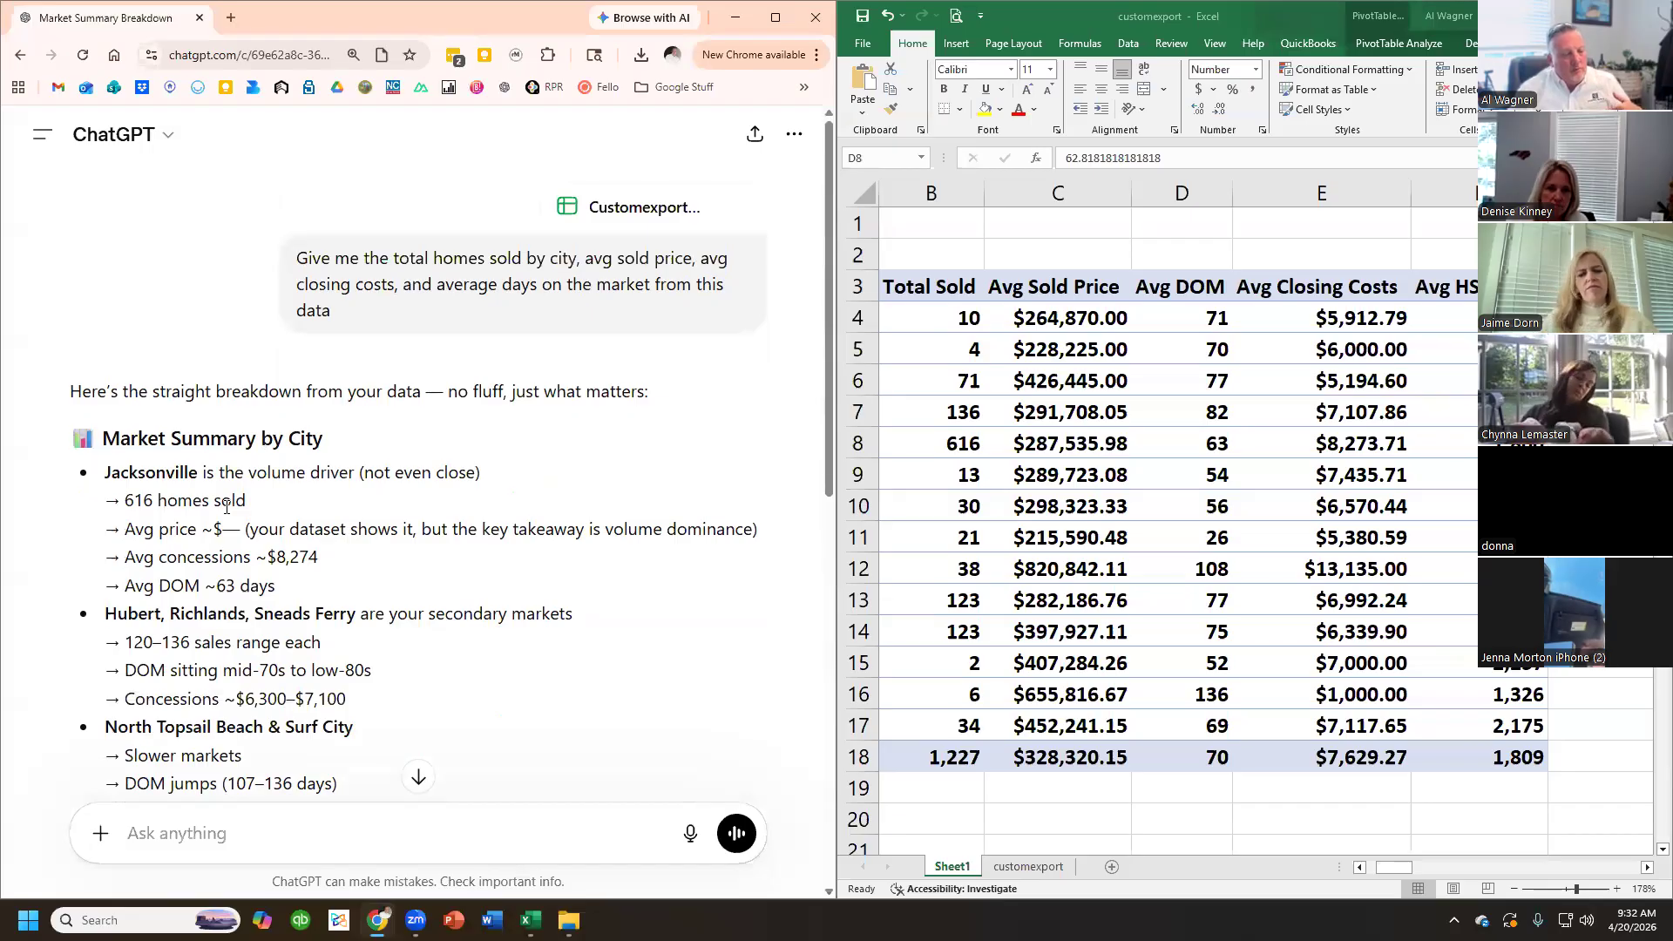
pyautogui.scroll(-4, 223, 507)
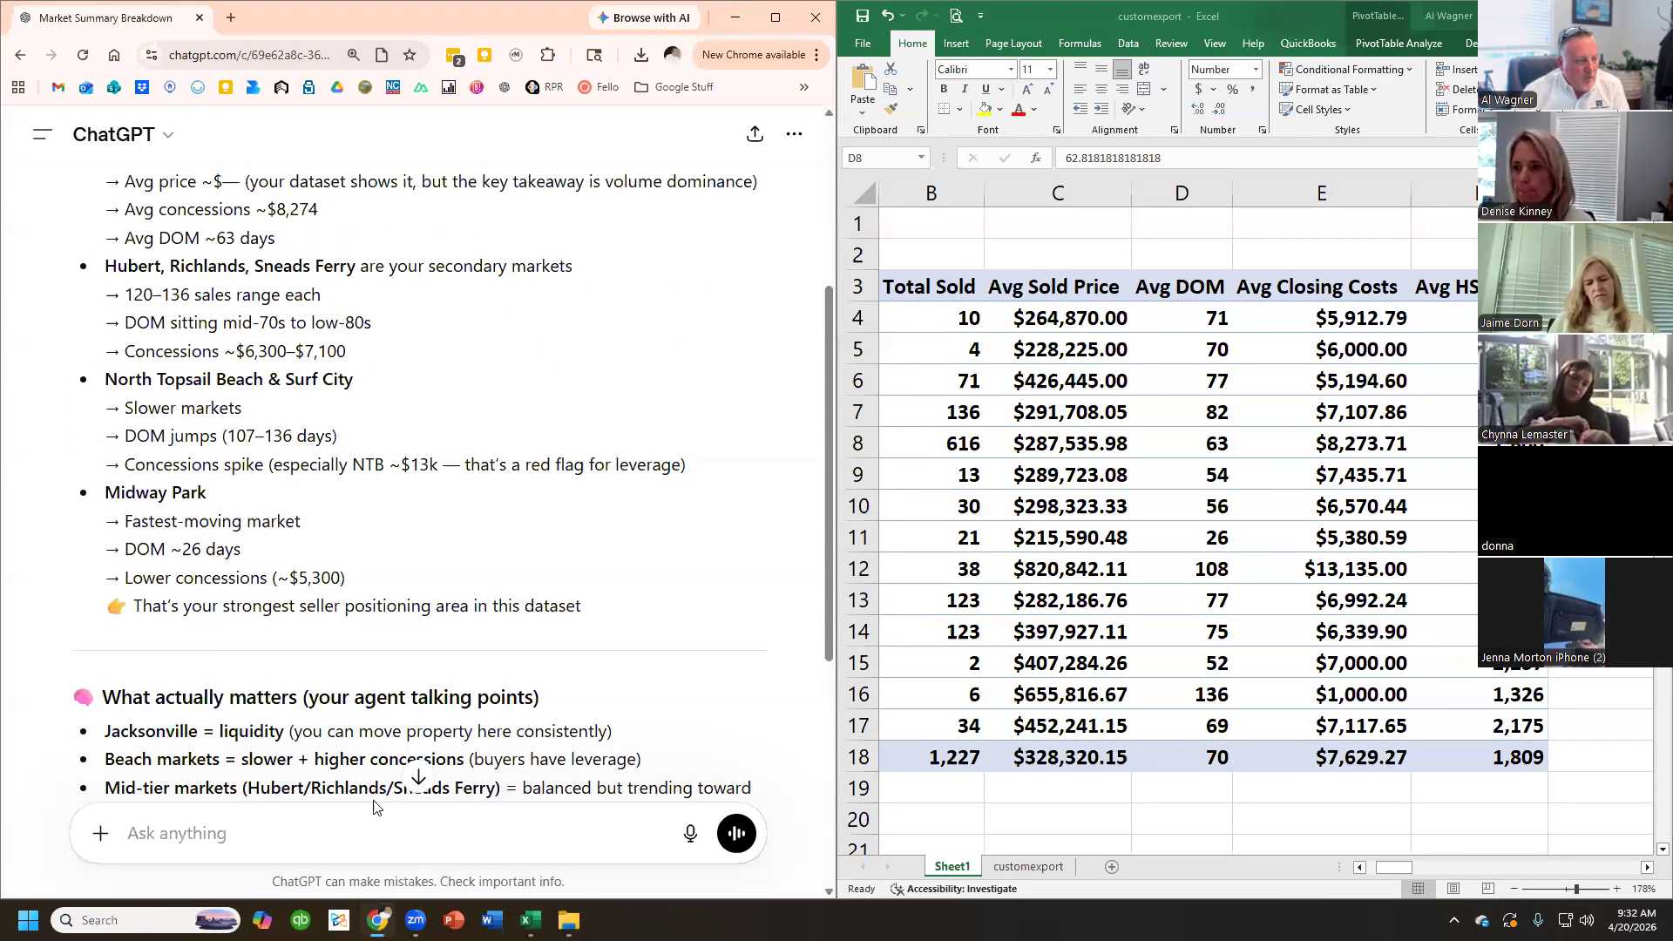
pyautogui.scroll(4, 407, 481)
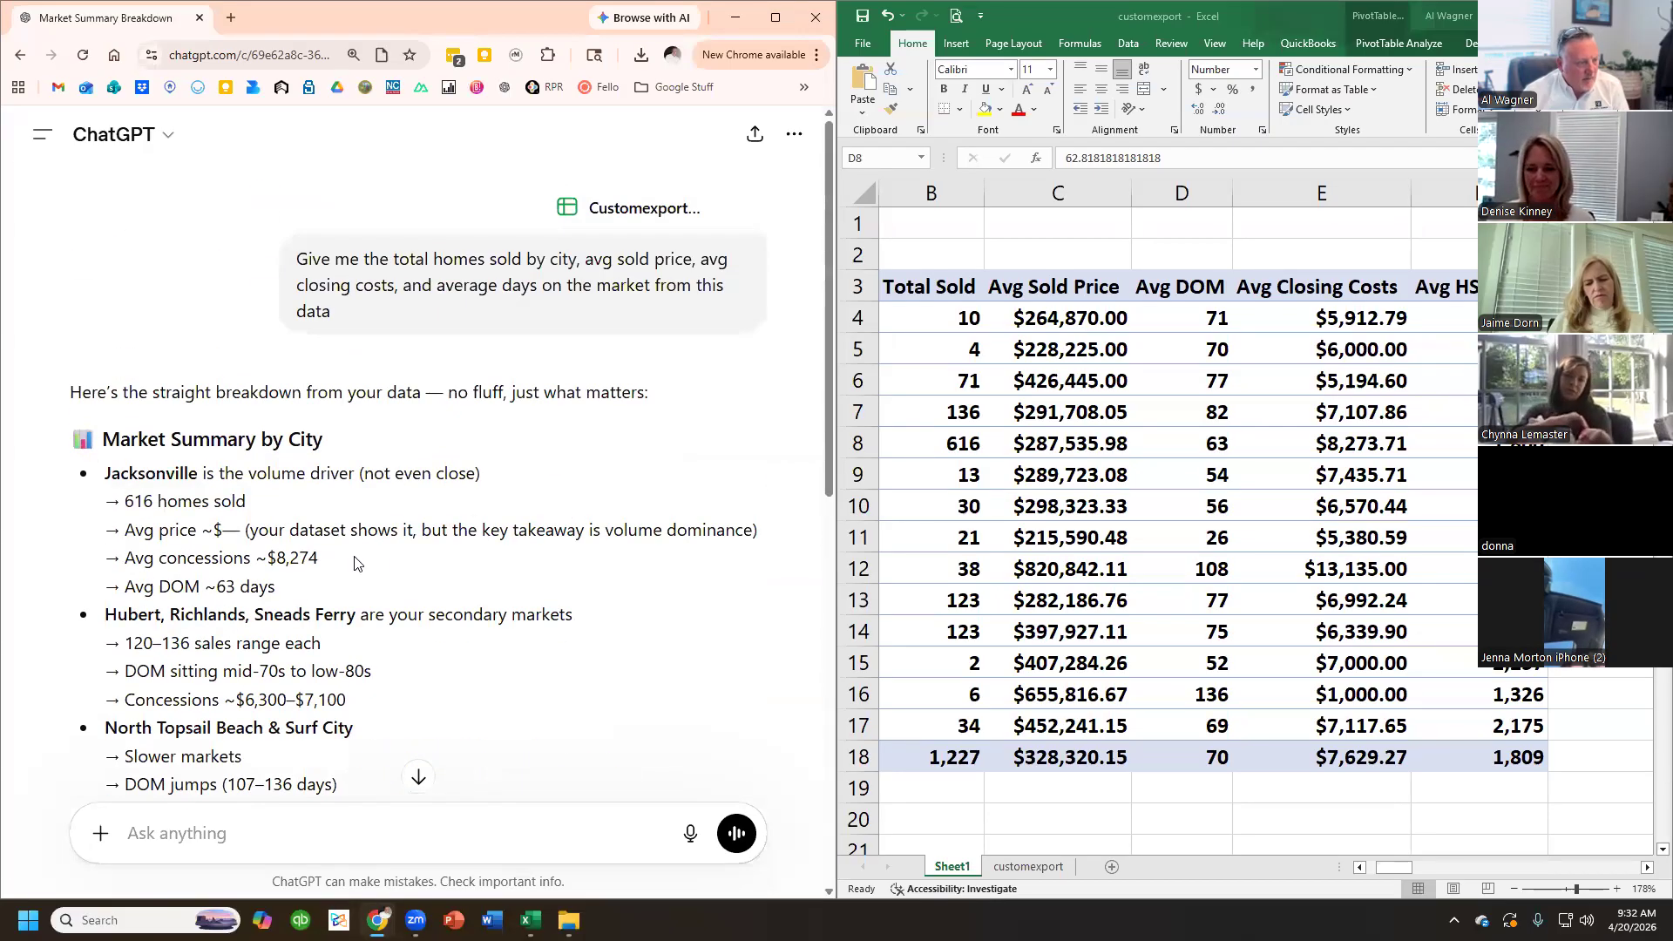
# - Write a follow-up prompt asking ChatGPT to give the average price by city
pyautogui.moveTo(330, 530); pyautogui.dragTo(754, 530)
pyautogui.scroll(-6, 488, 697)
pyautogui.click(267, 826)
pyautogui.write('Giv eme average')
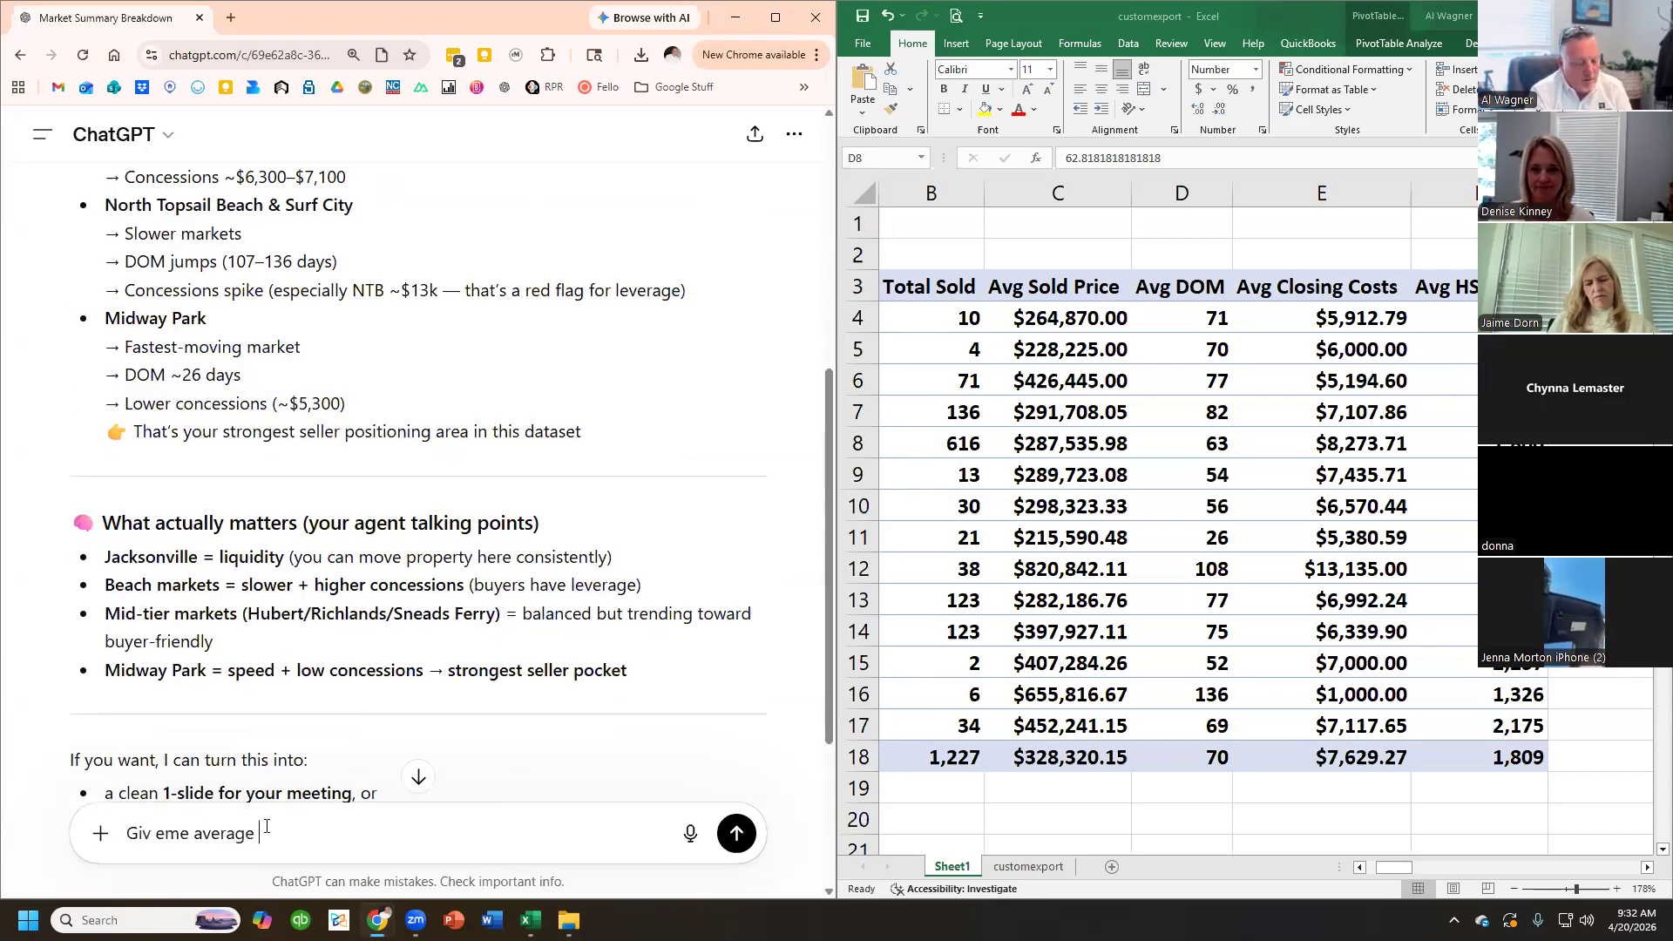
pyautogui.write(' price by ci')
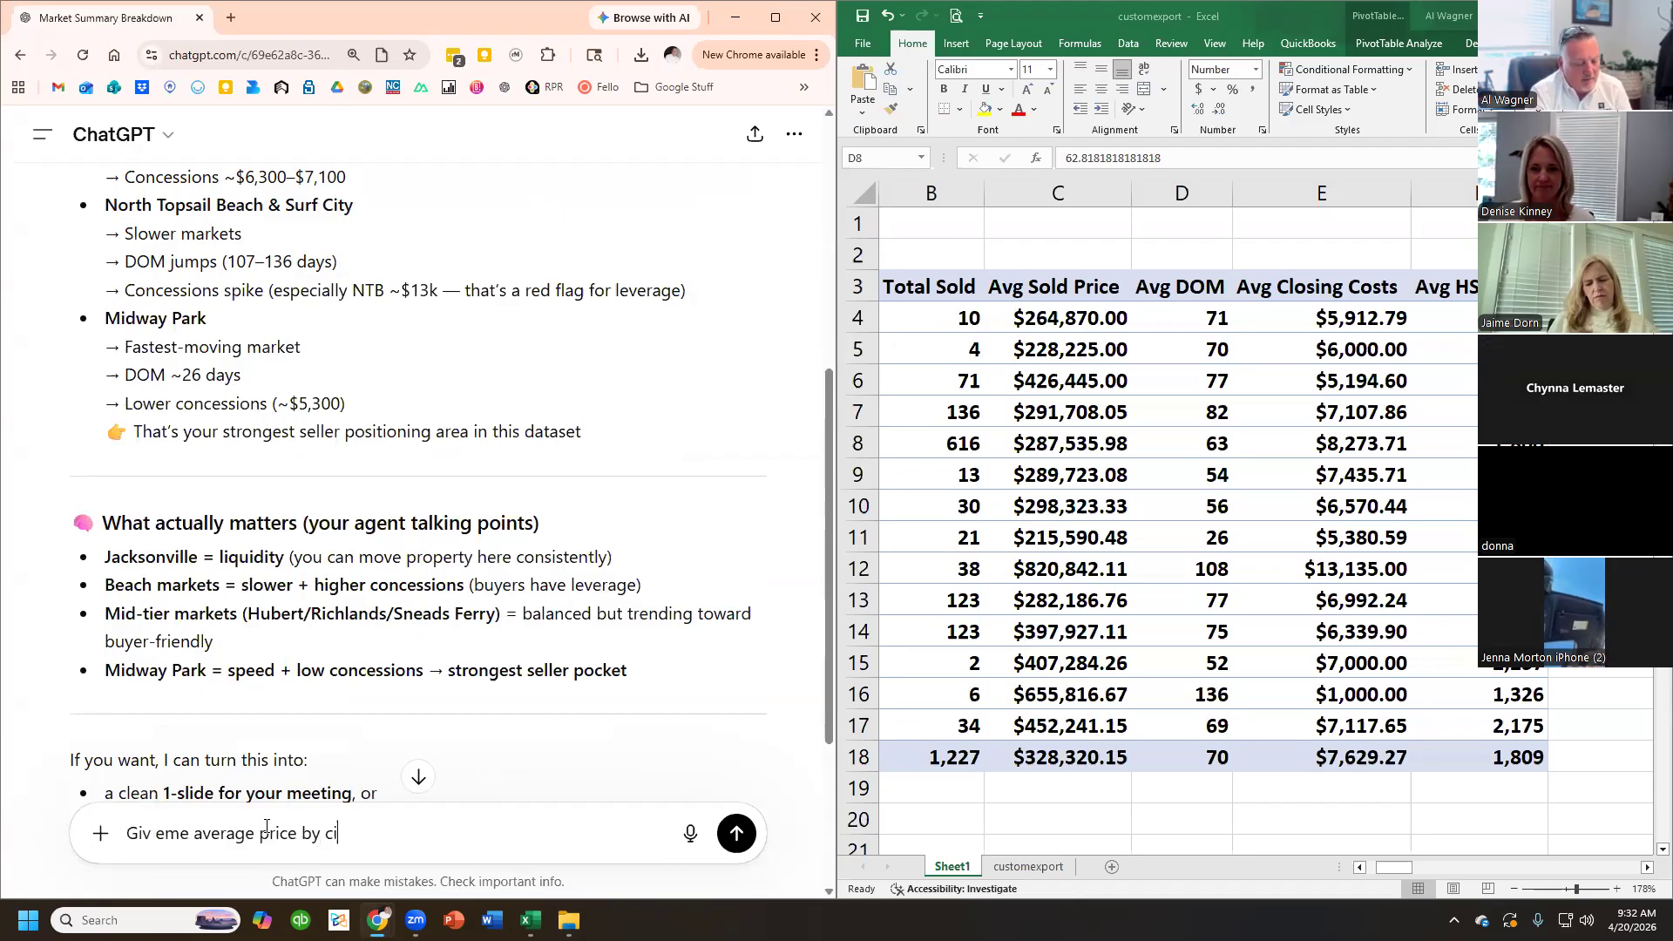
# - Ask ChatGPT for the average sold price by city and compare Jacksonville's figure with the Excel pivot table
pyautogui.write('sold')
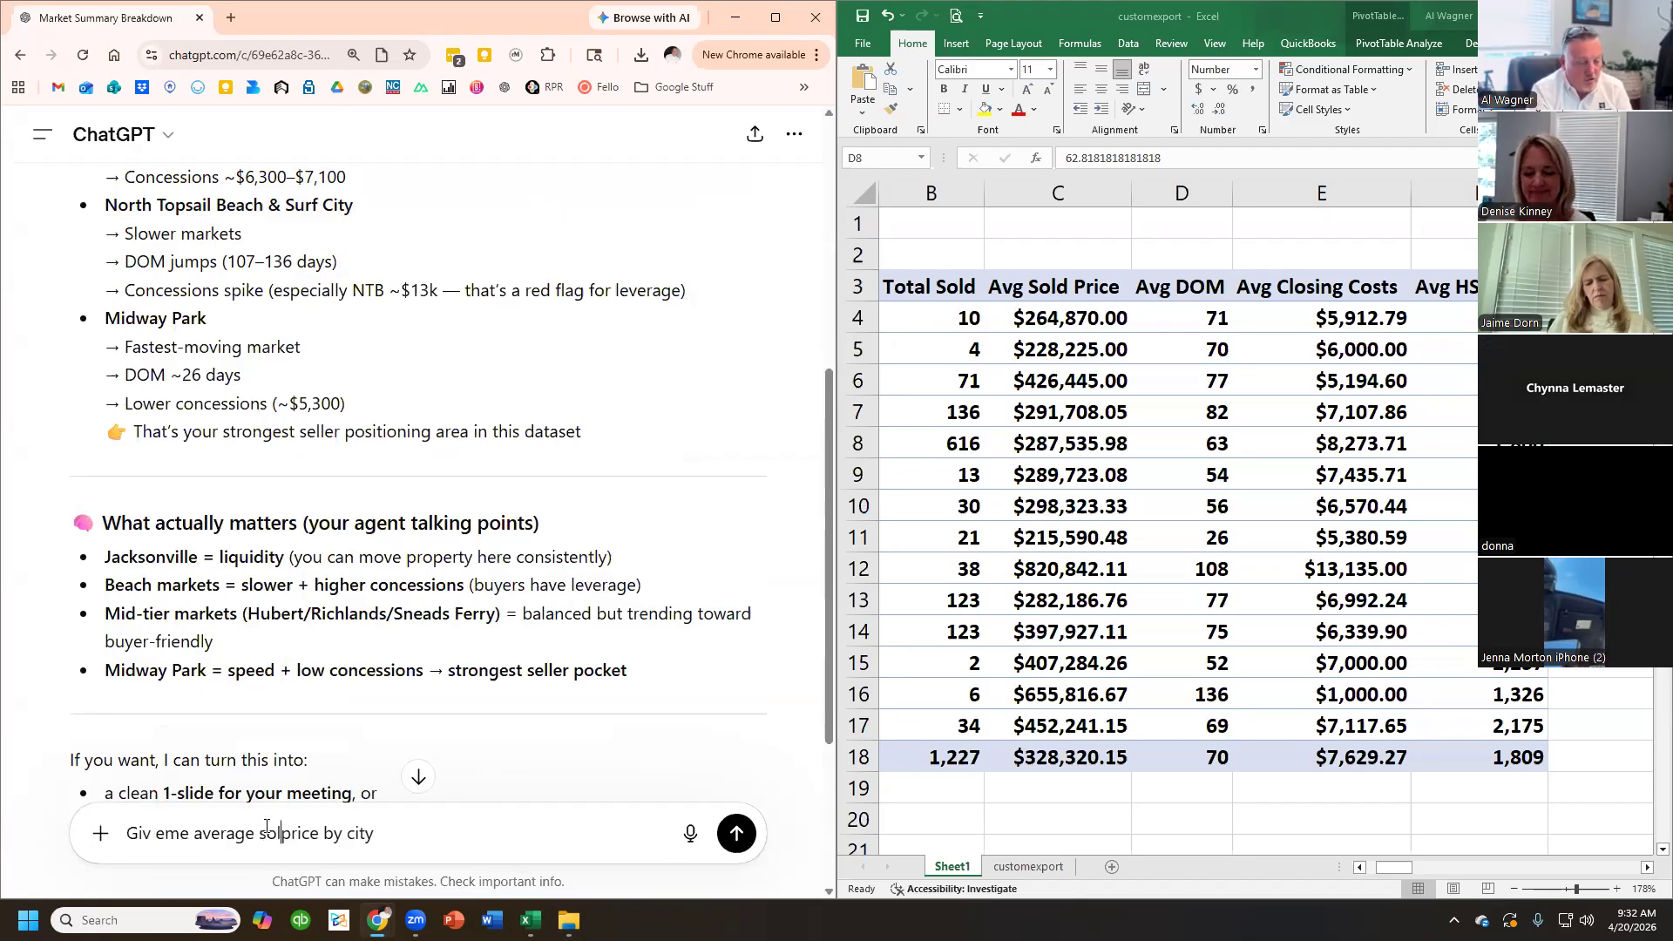
pyautogui.press('Return')
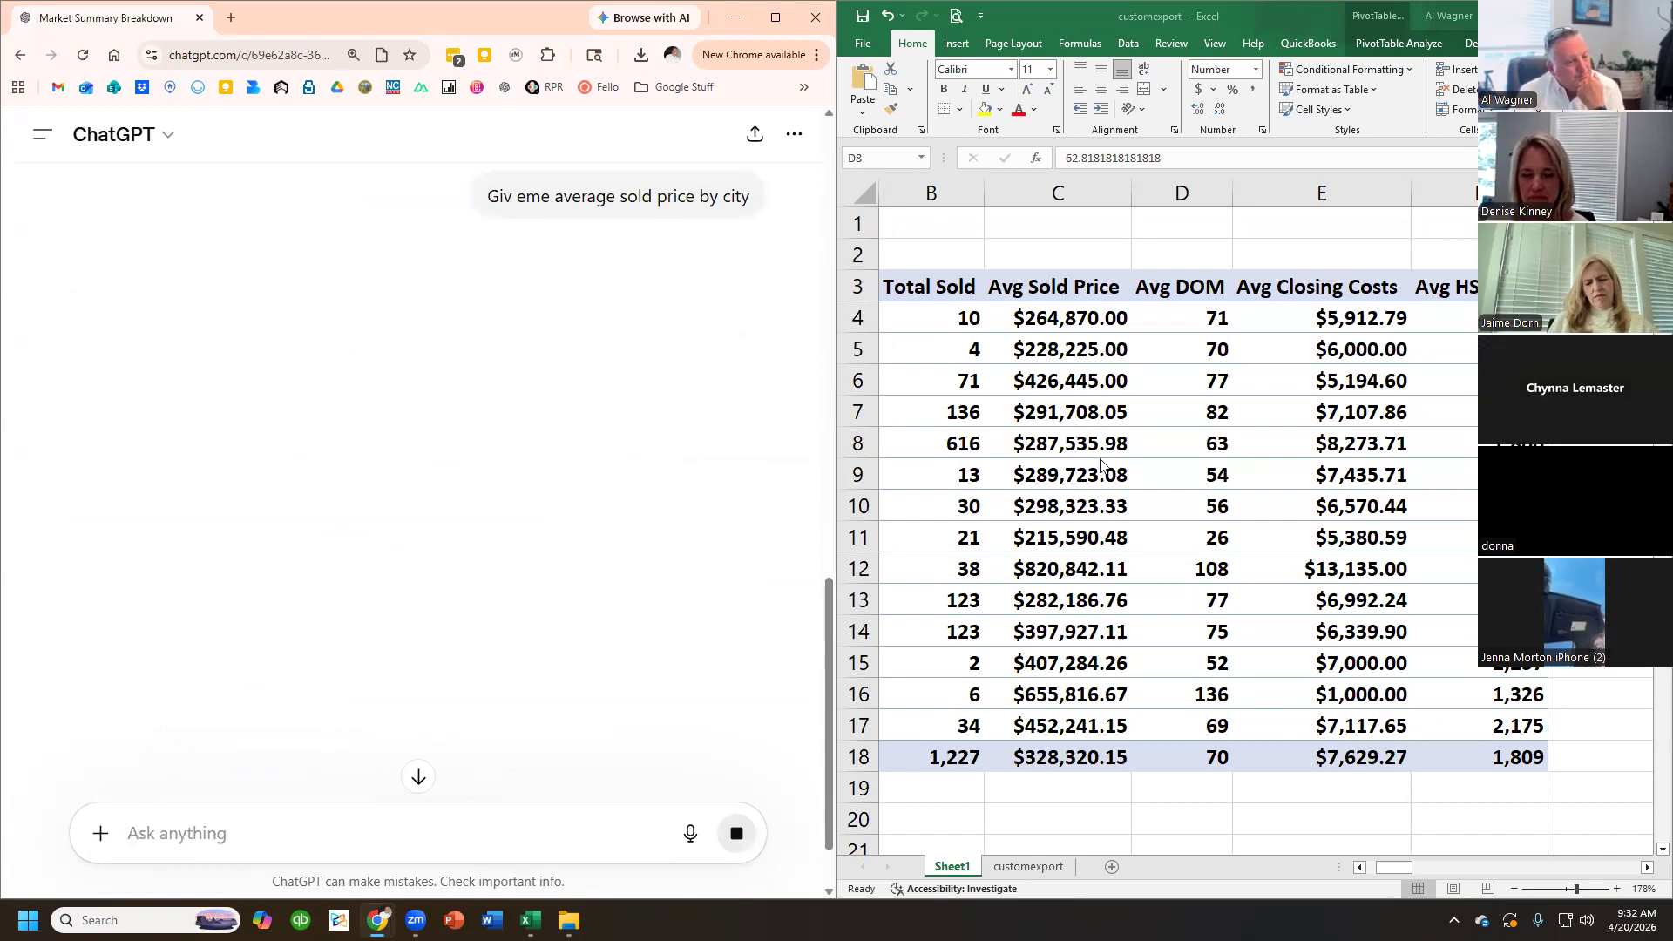
pyautogui.click(1095, 449)
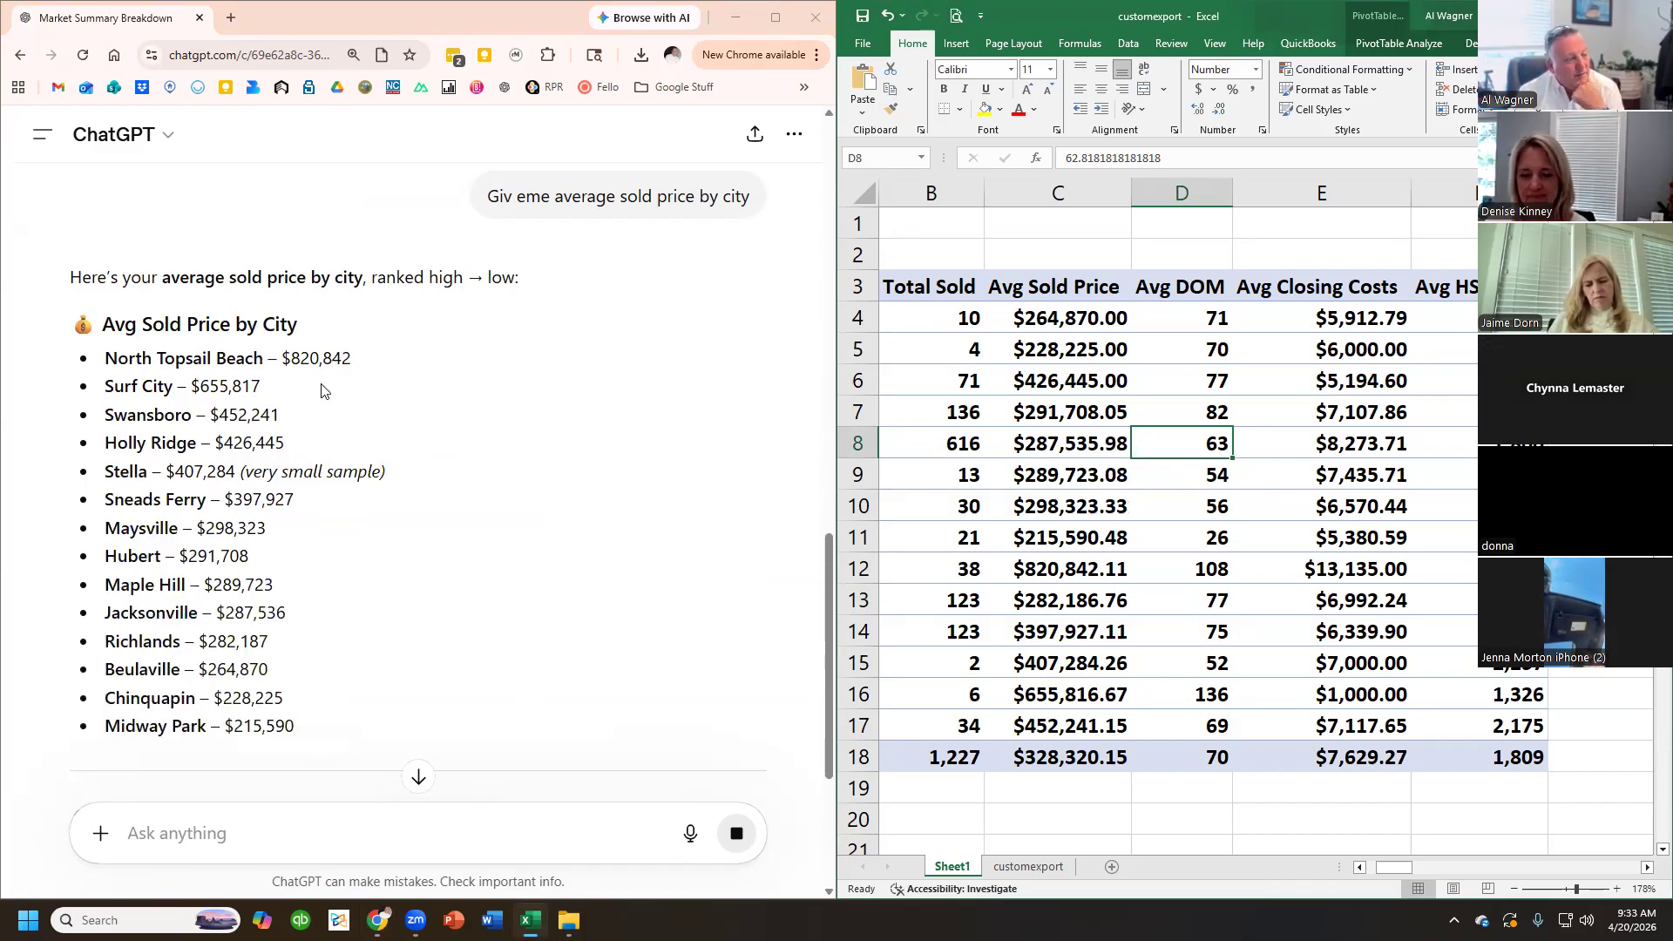
pyautogui.click(245, 616)
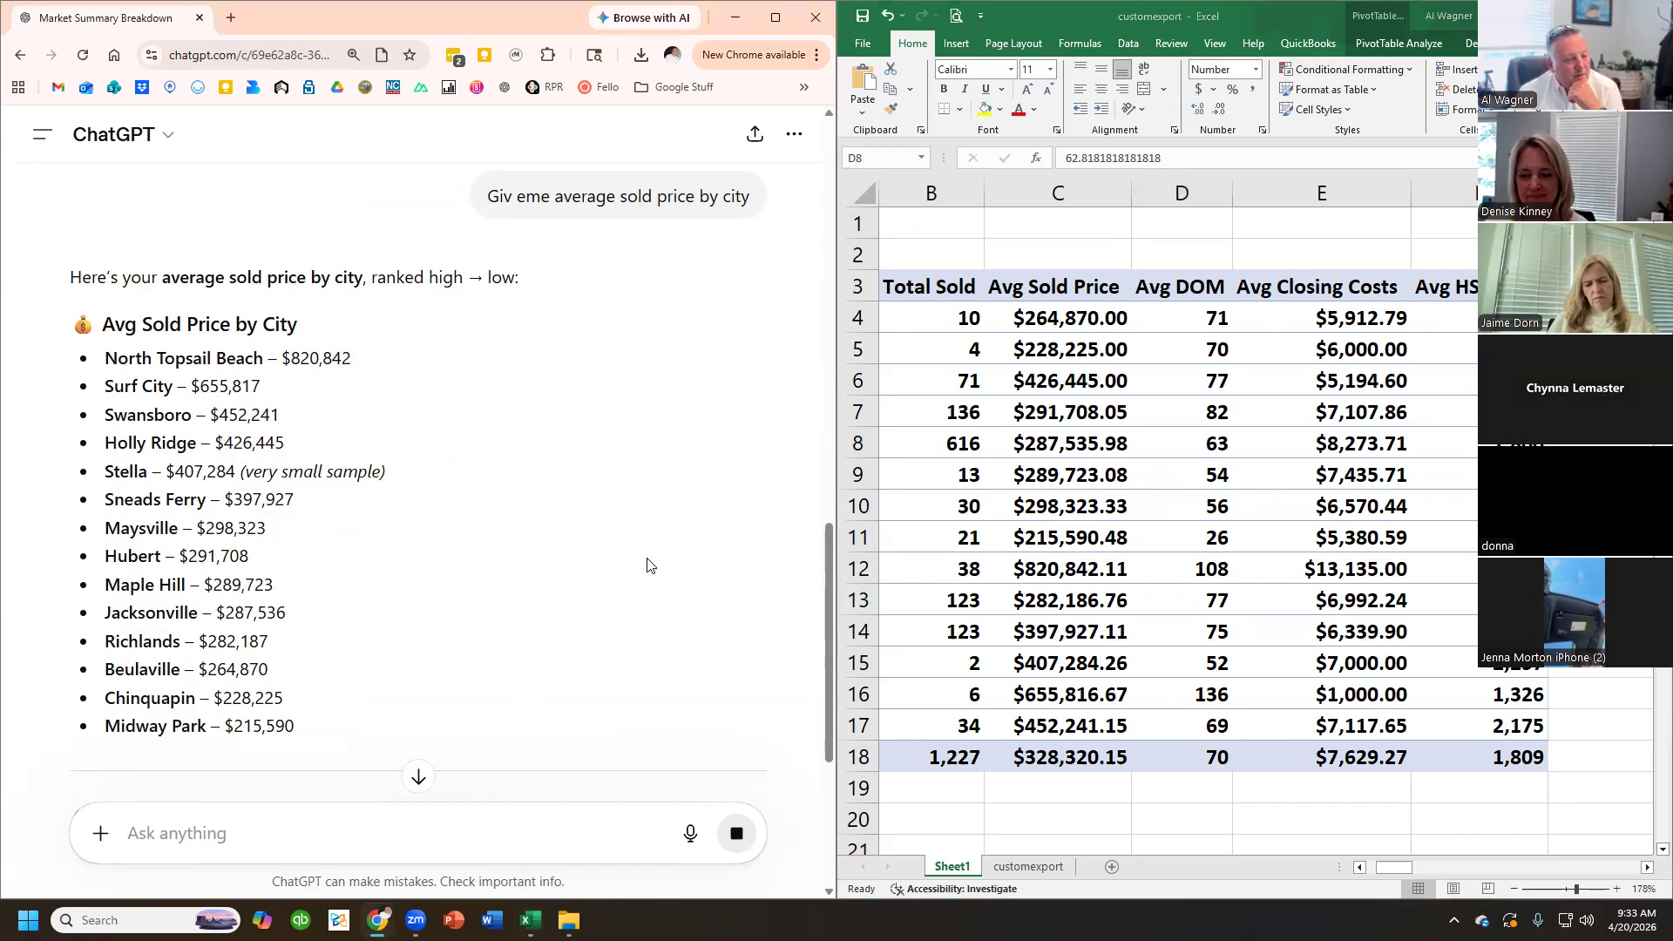
pyautogui.click(1037, 451)
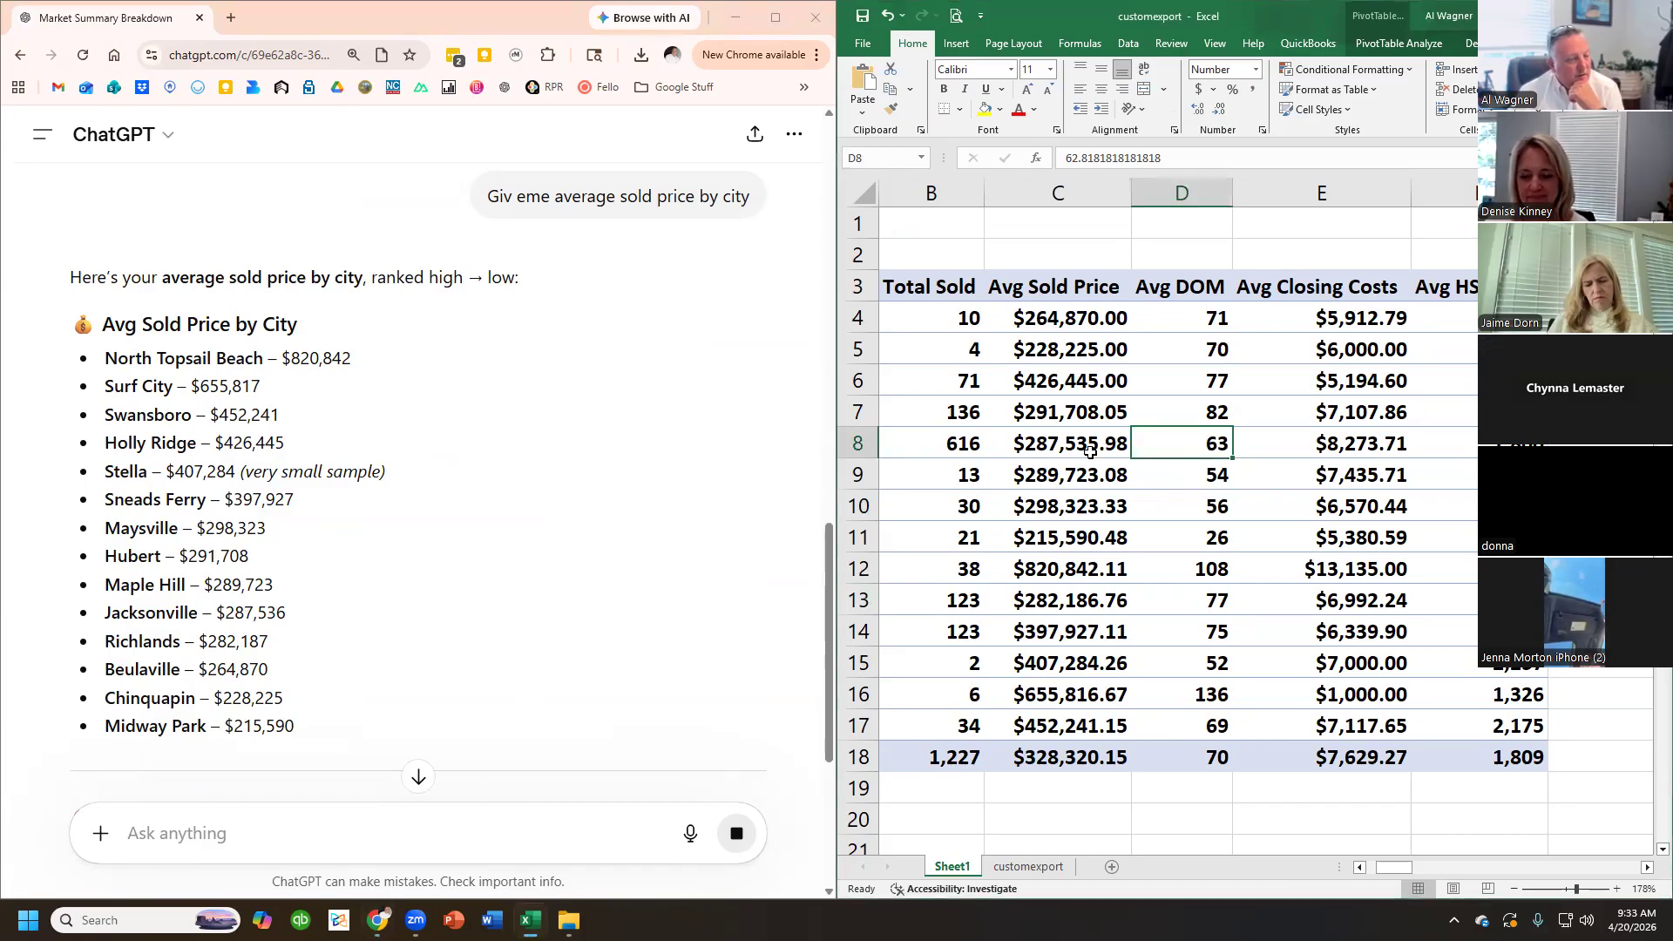
pyautogui.click(1090, 453)
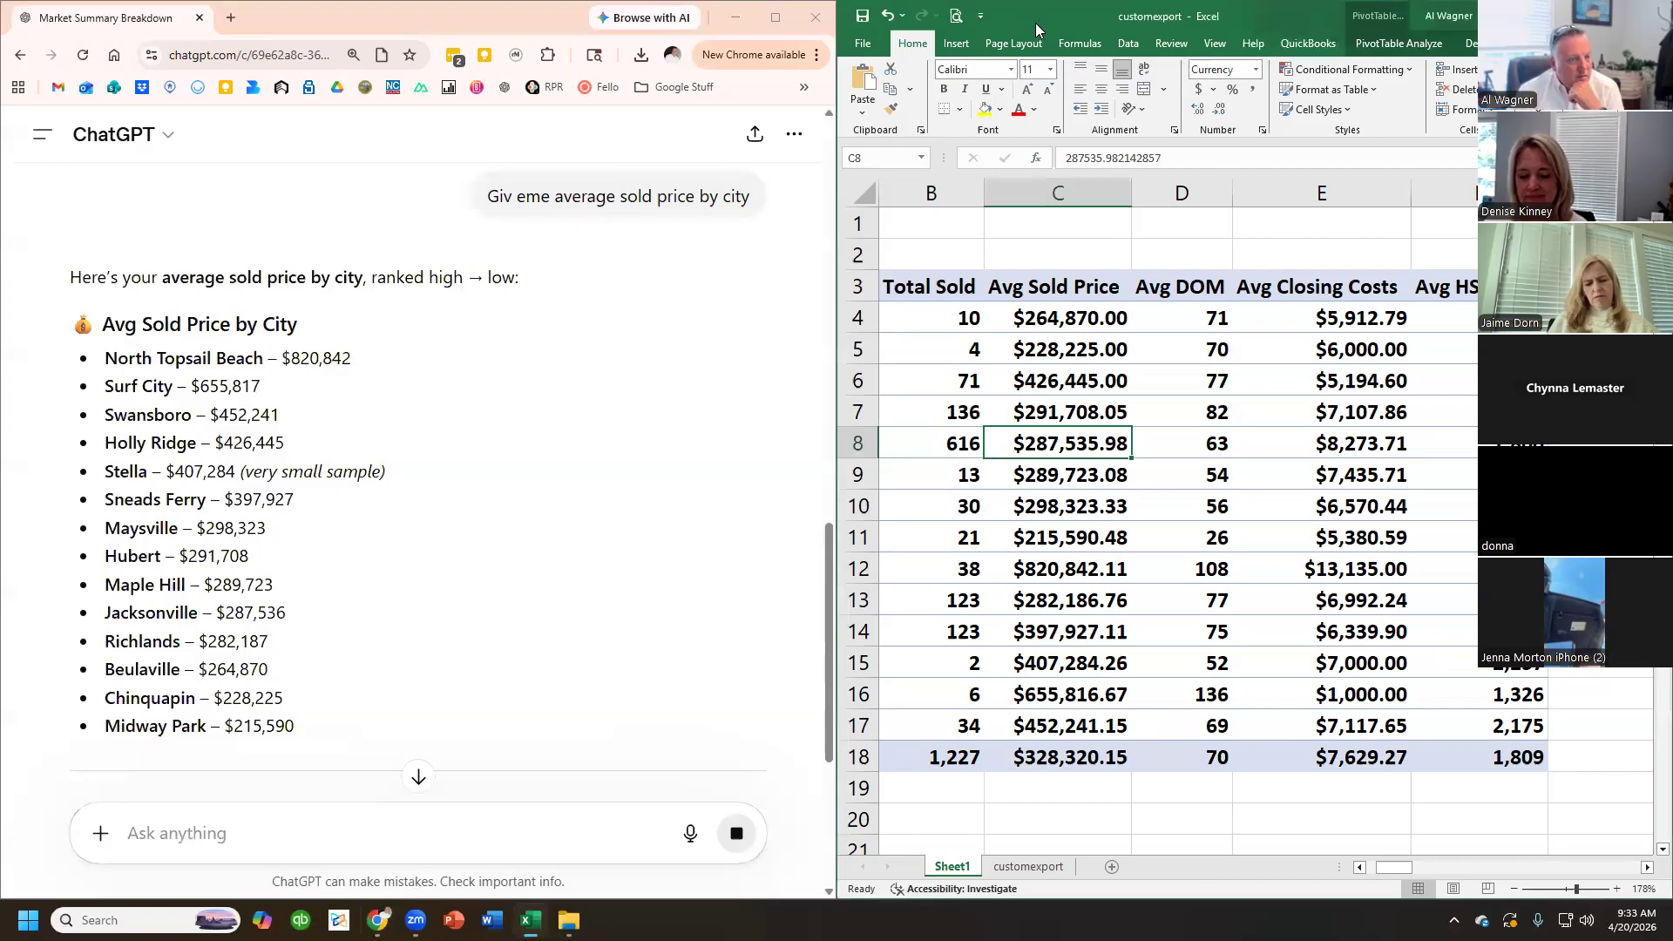
# - Maximize the Excel window and set the sheet zoom to 124% so the whole pivot table fits
pyautogui.moveTo(1036, 29); pyautogui.dragTo(461, 135)
pyautogui.click(1127, 140)
pyautogui.click(466, 473)
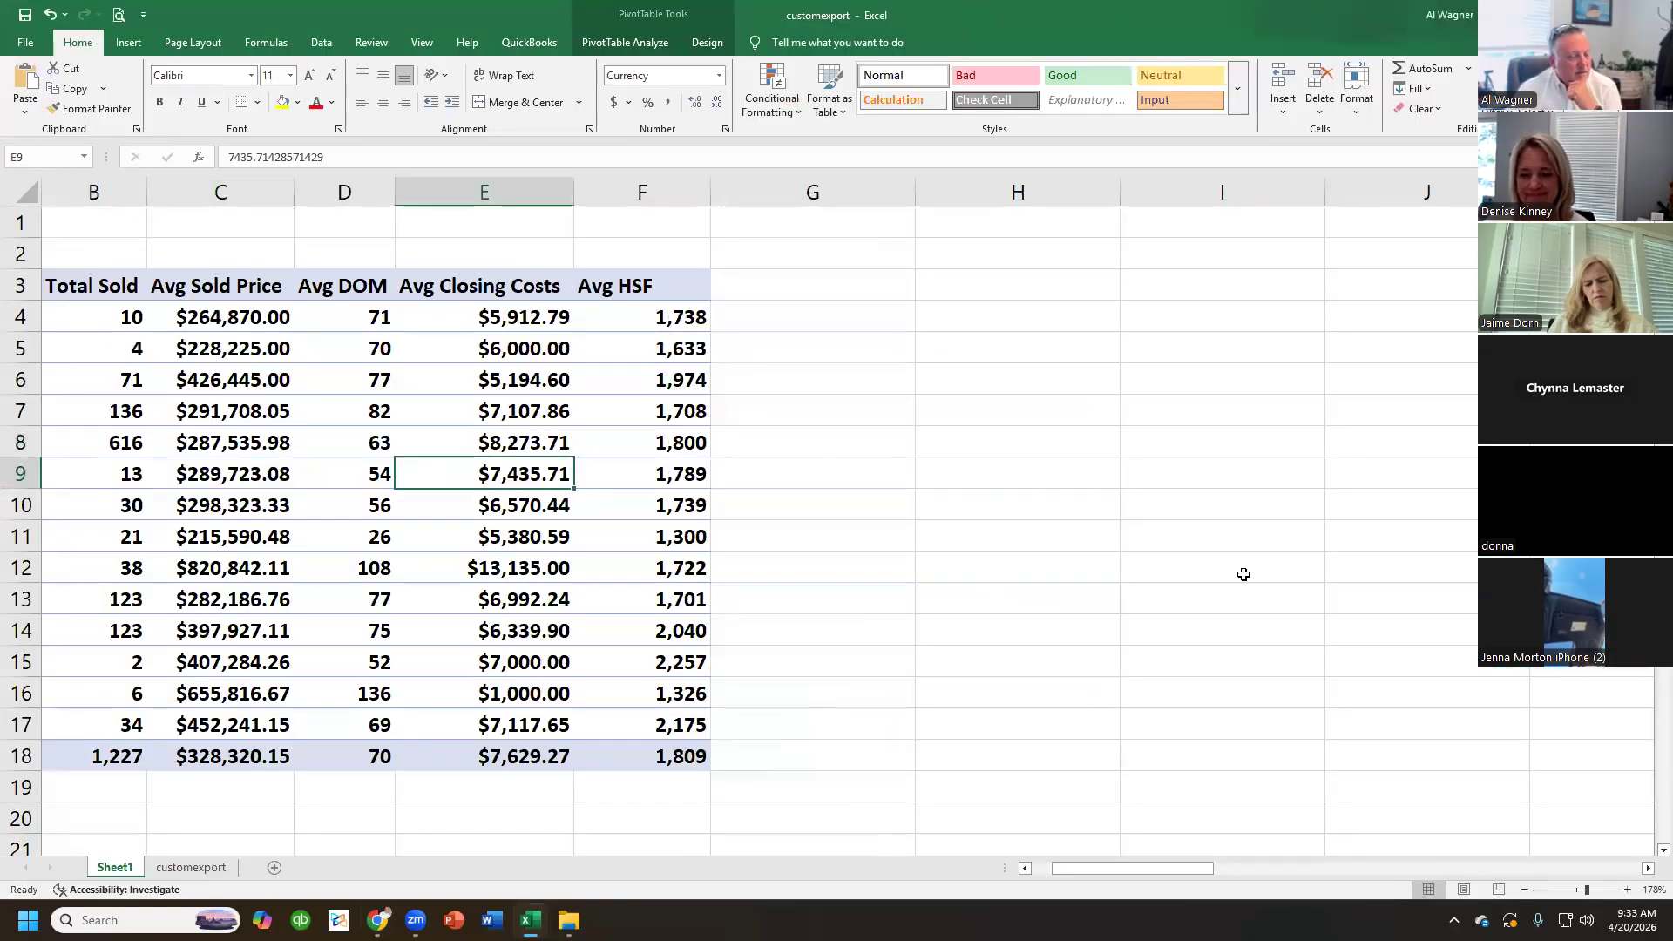
pyautogui.click(1576, 890)
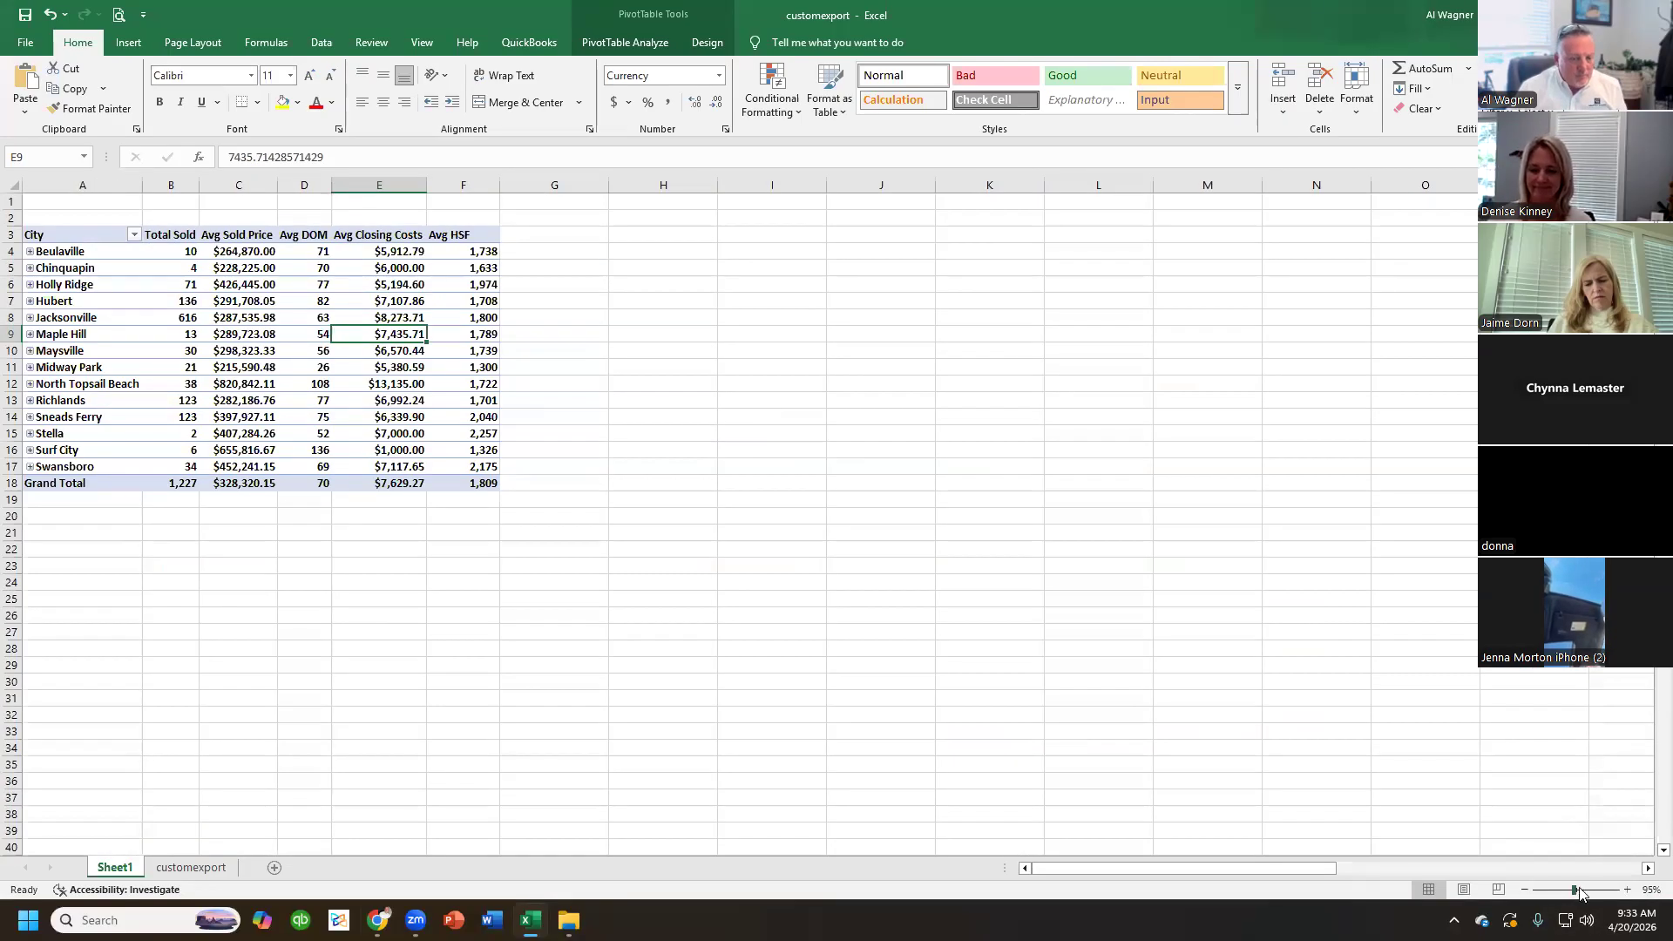
pyautogui.click(1579, 889)
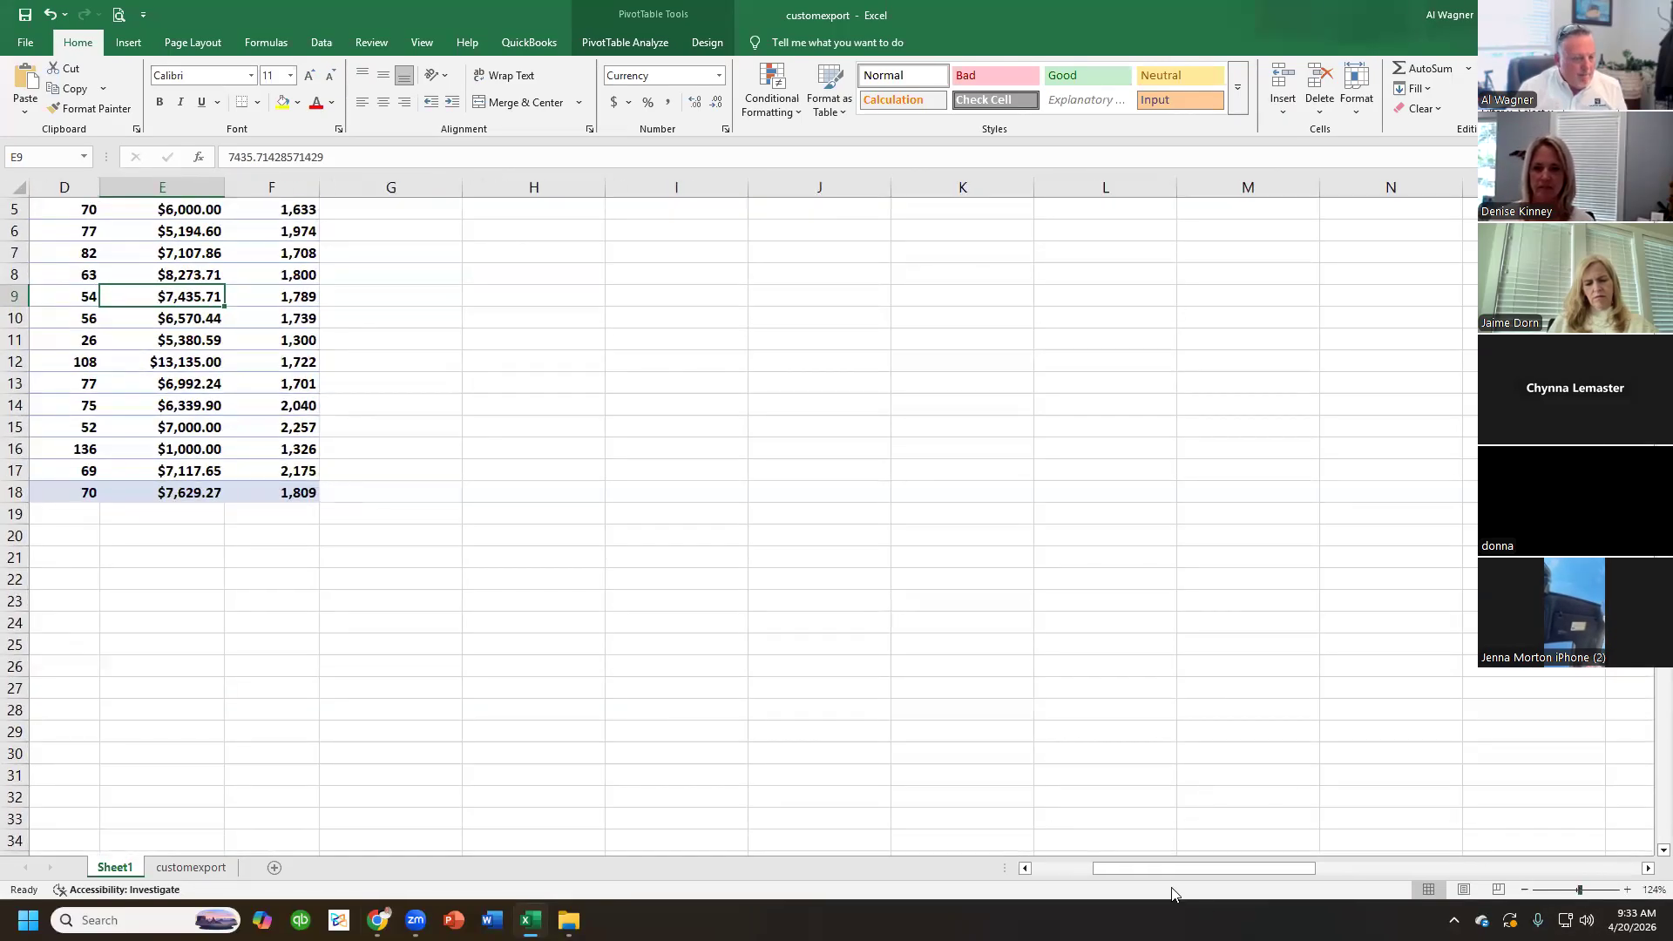
pyautogui.moveTo(1172, 868); pyautogui.dragTo(1109, 869)
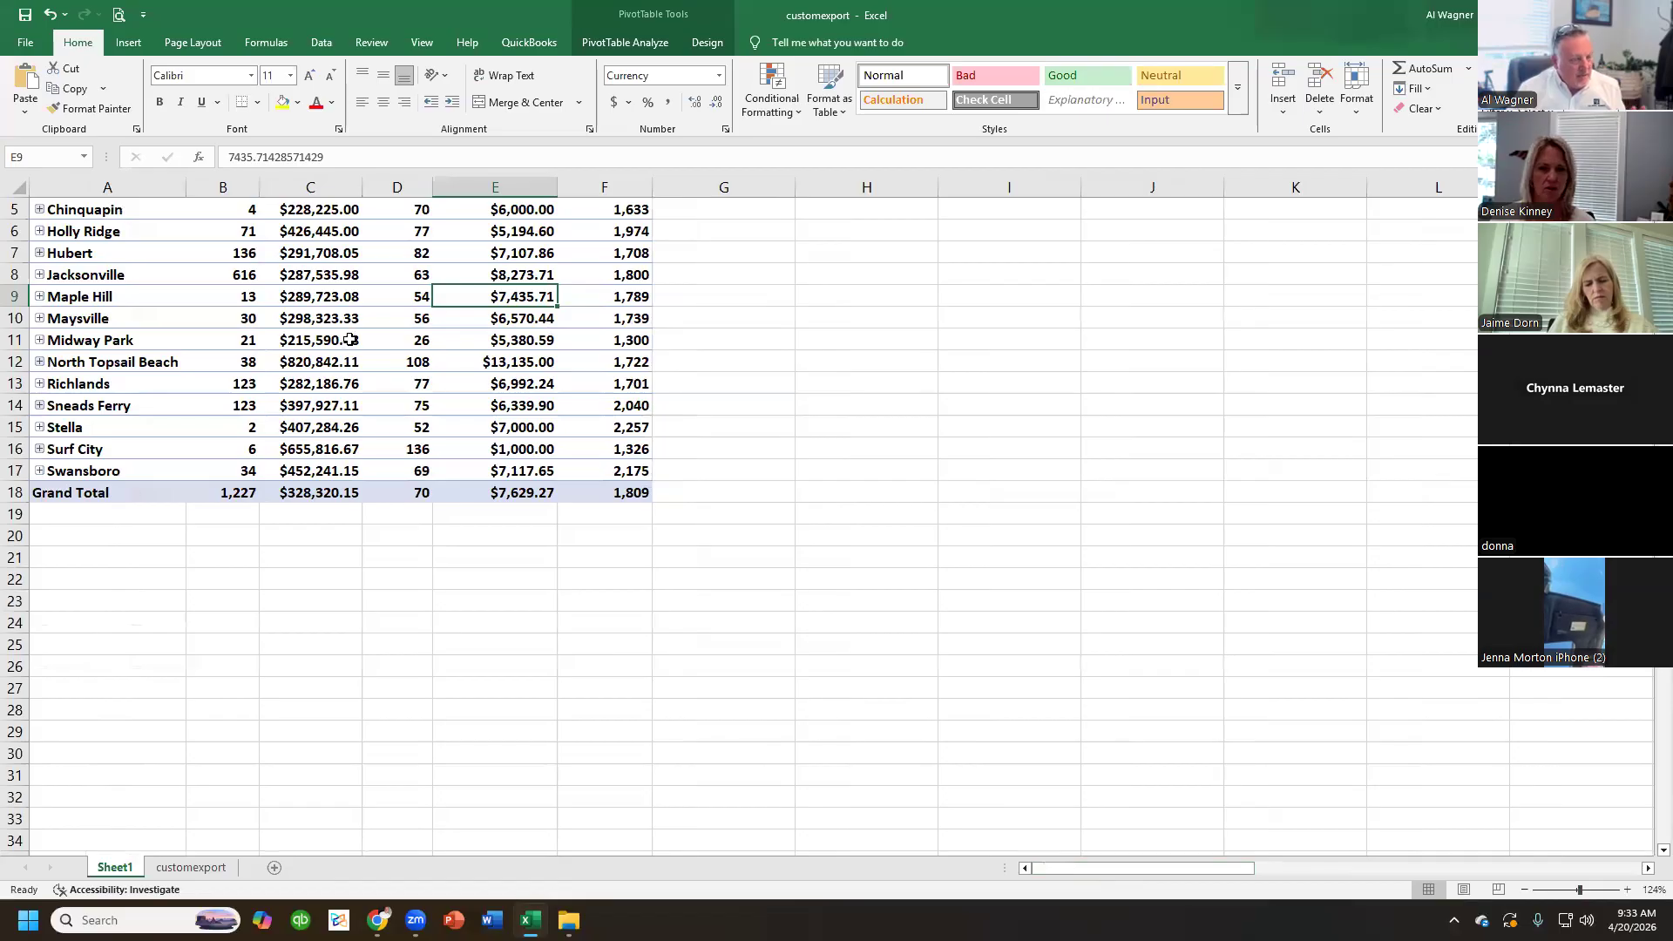
pyautogui.click(349, 340)
pyautogui.scroll(2, 679, 492)
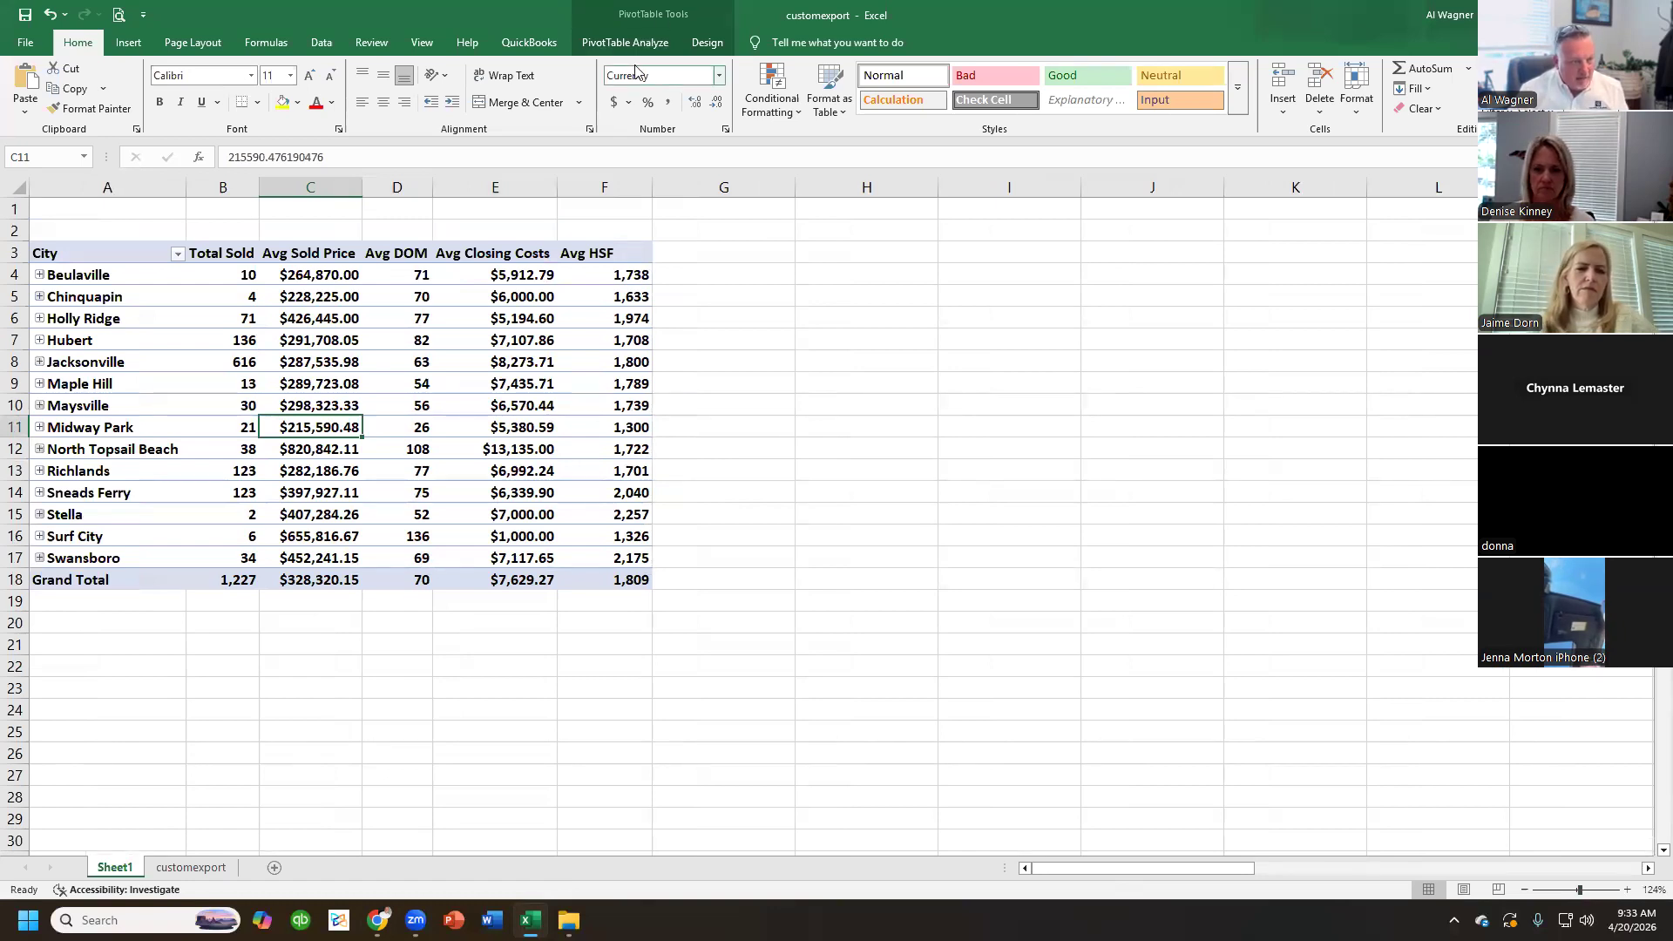
# - Show the PivotTable field list and expand Jacksonville into its subdivisions
pyautogui.click(655, 45)
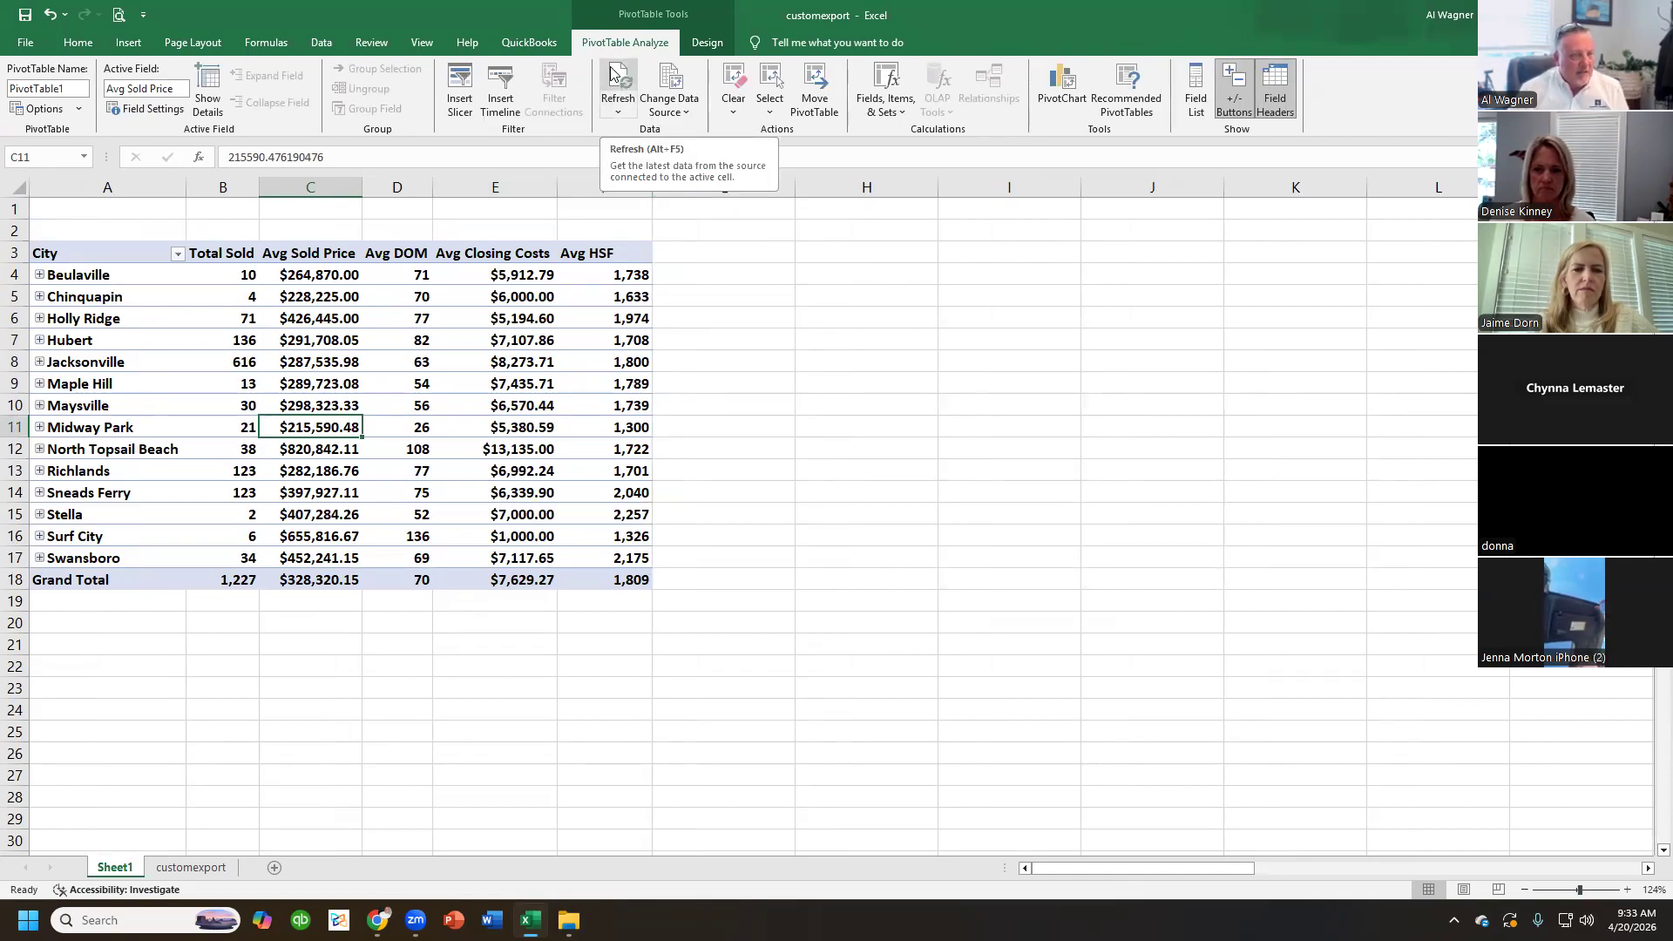
pyautogui.click(1194, 83)
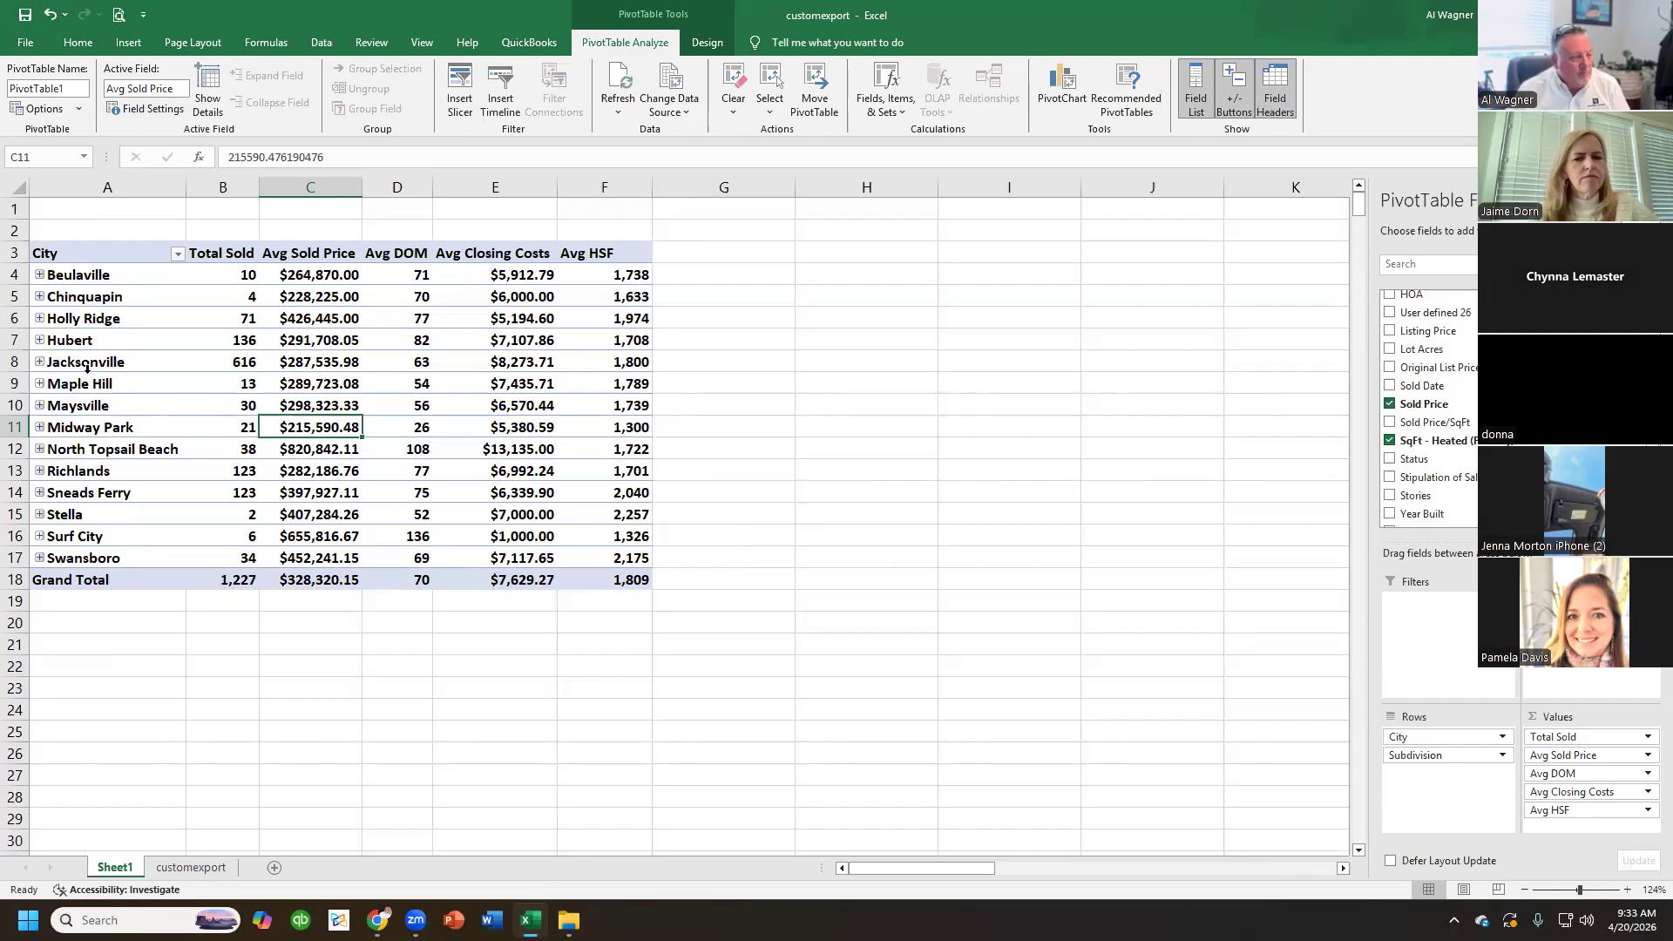
pyautogui.click(39, 361)
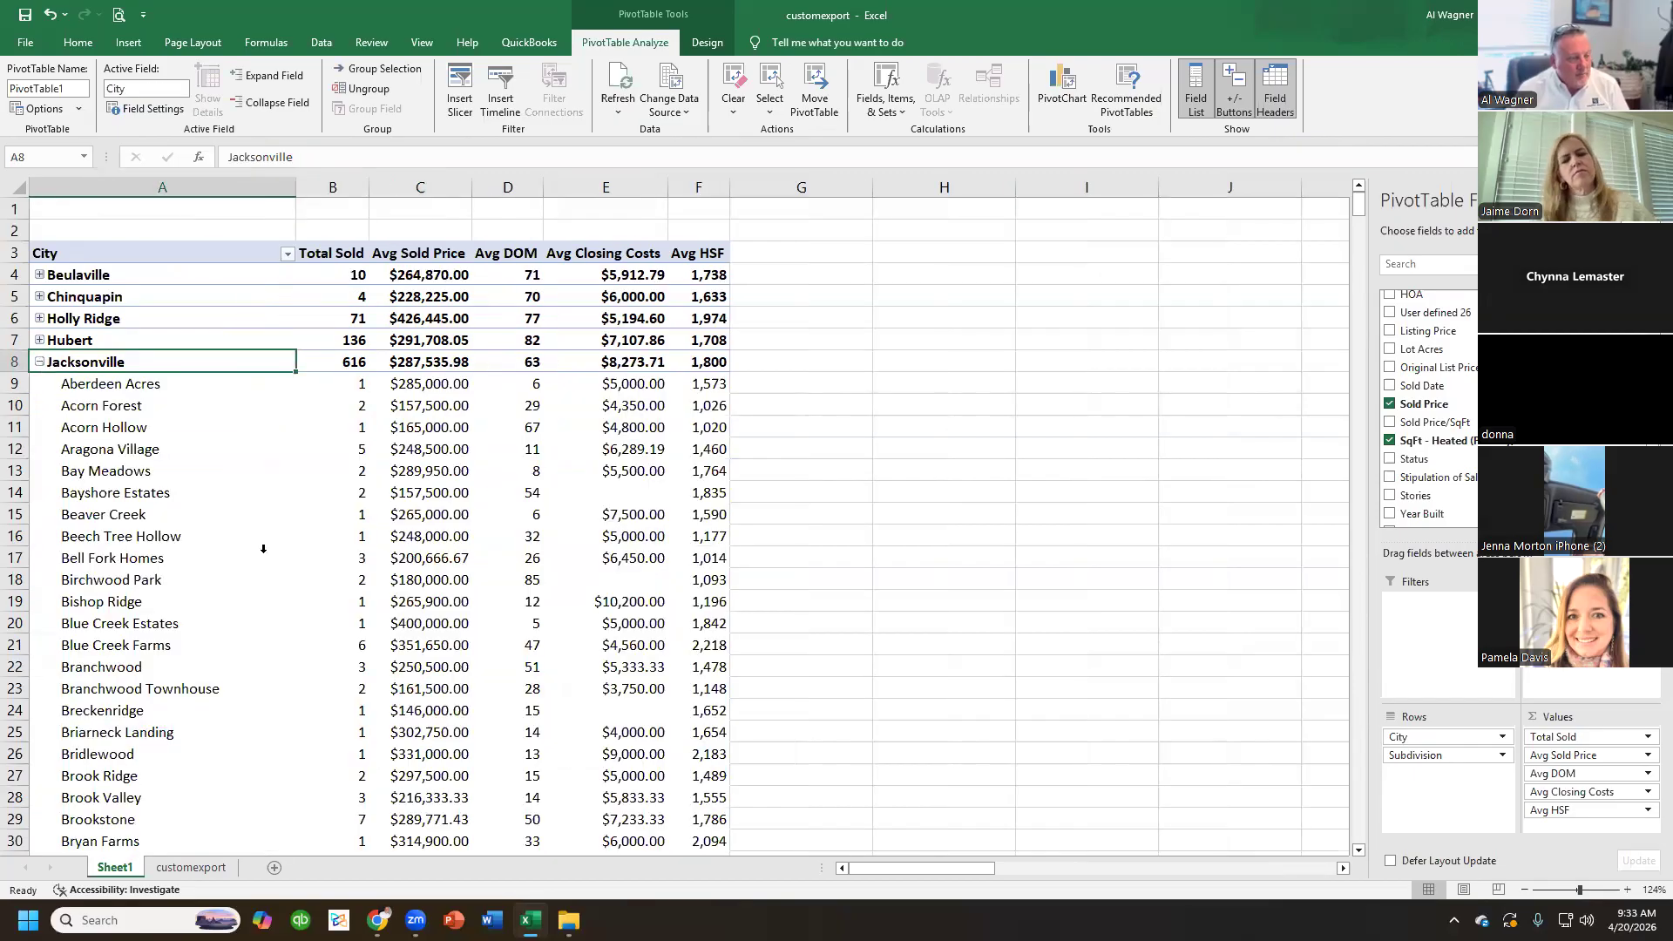
pyautogui.scroll(-2, 210, 386)
pyautogui.scroll(2, 210, 386)
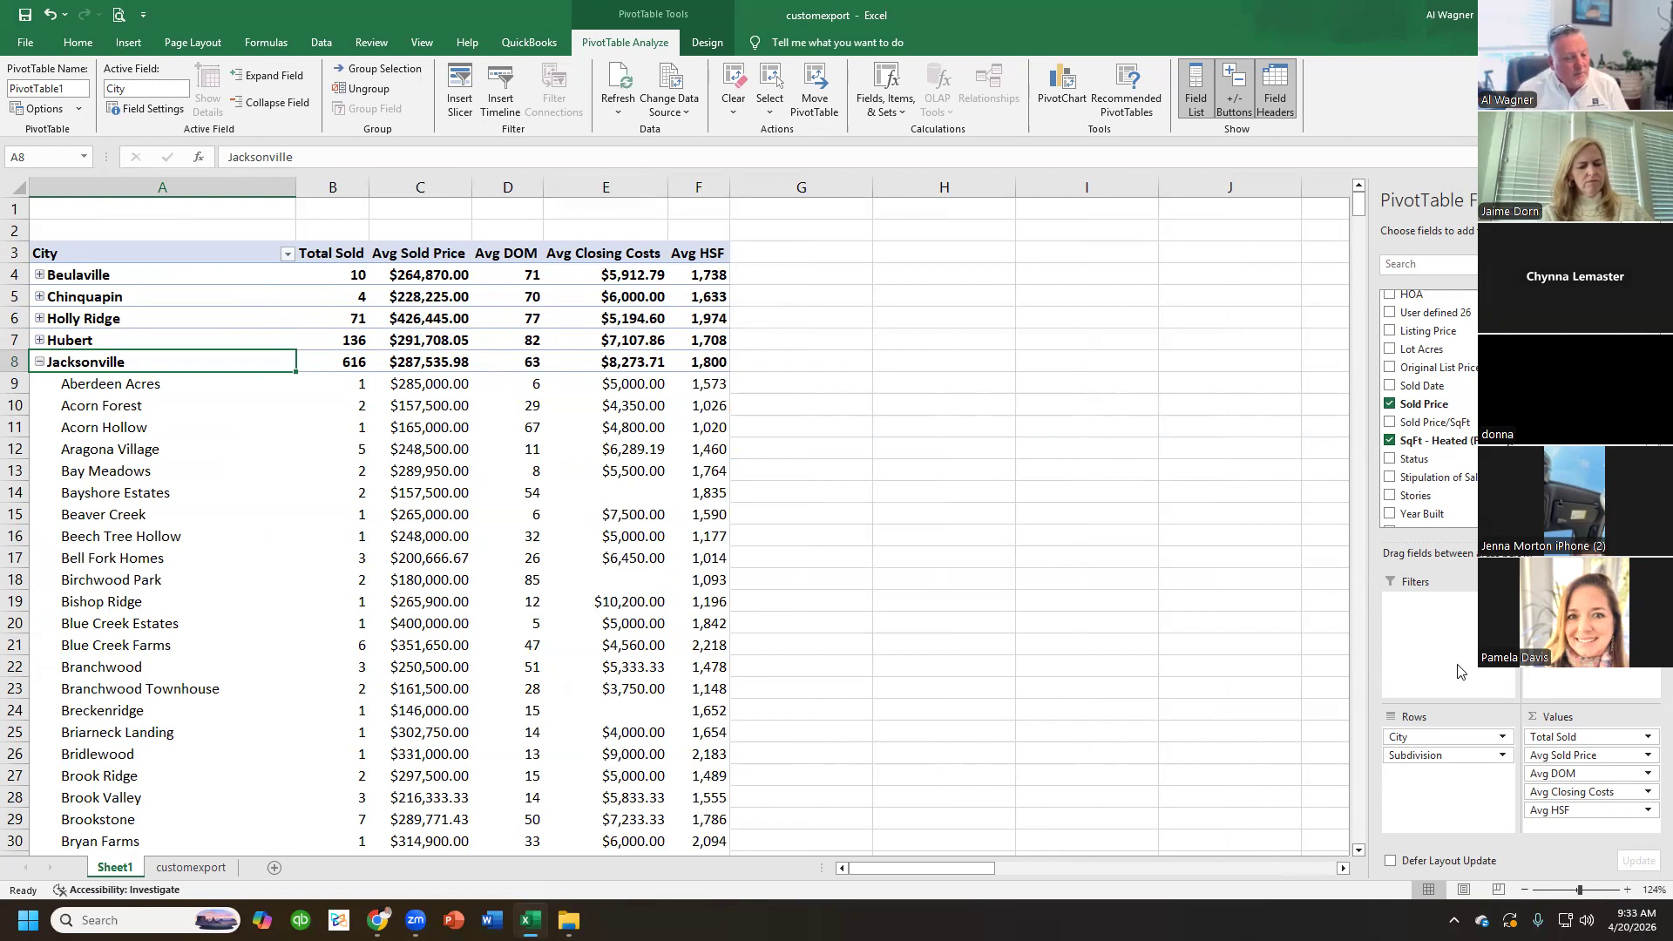
# - Filter the pivot table's Subdivision field to Aberdeen Acres only and check the filtered rows
pyautogui.scroll(-1, 1429, 401)
pyautogui.scroll(-2, 1429, 409)
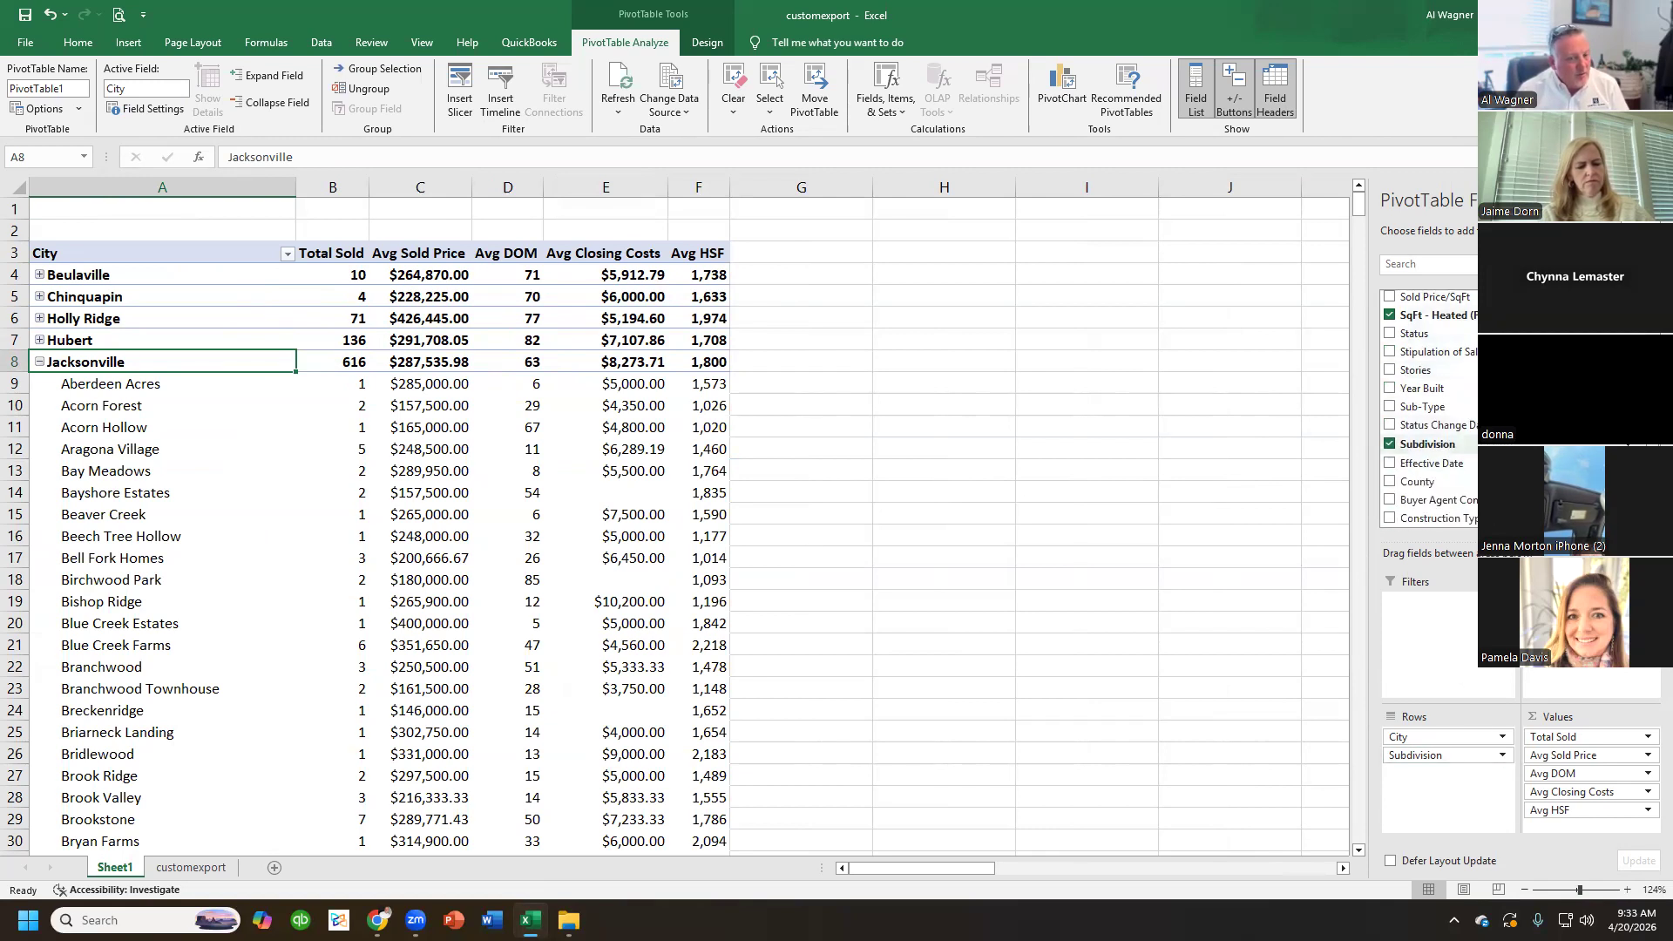
pyautogui.click(1471, 443)
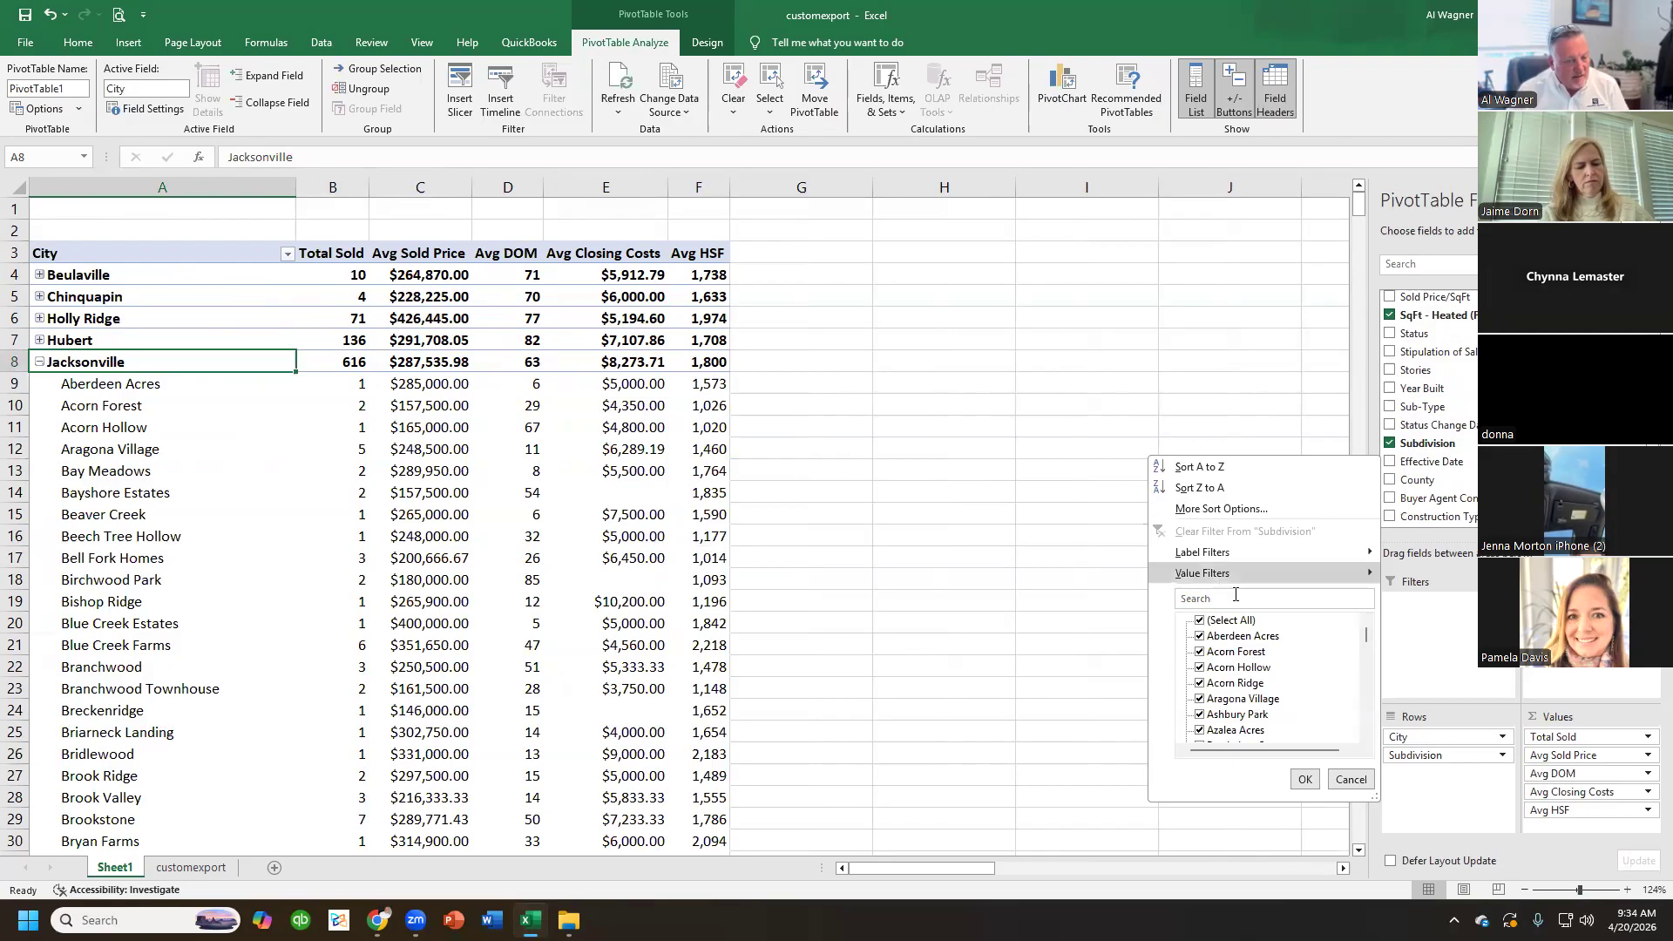
pyautogui.click(1200, 621)
pyautogui.click(1200, 636)
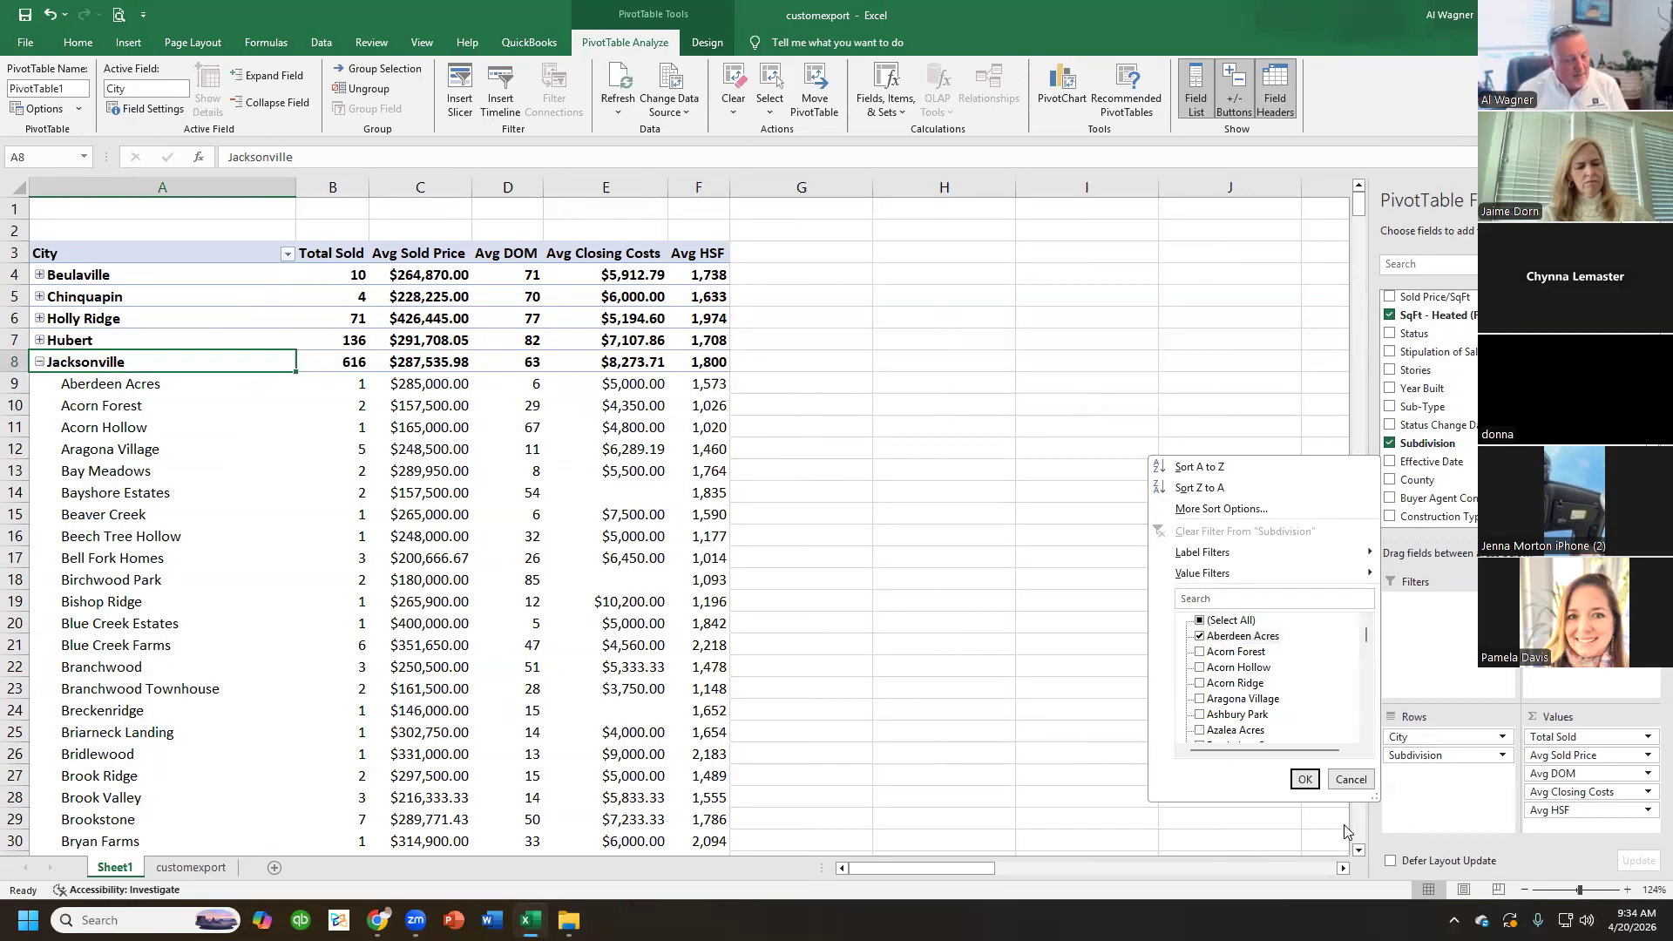
pyautogui.click(1305, 779)
pyautogui.moveTo(262, 319); pyautogui.dragTo(209, 339)
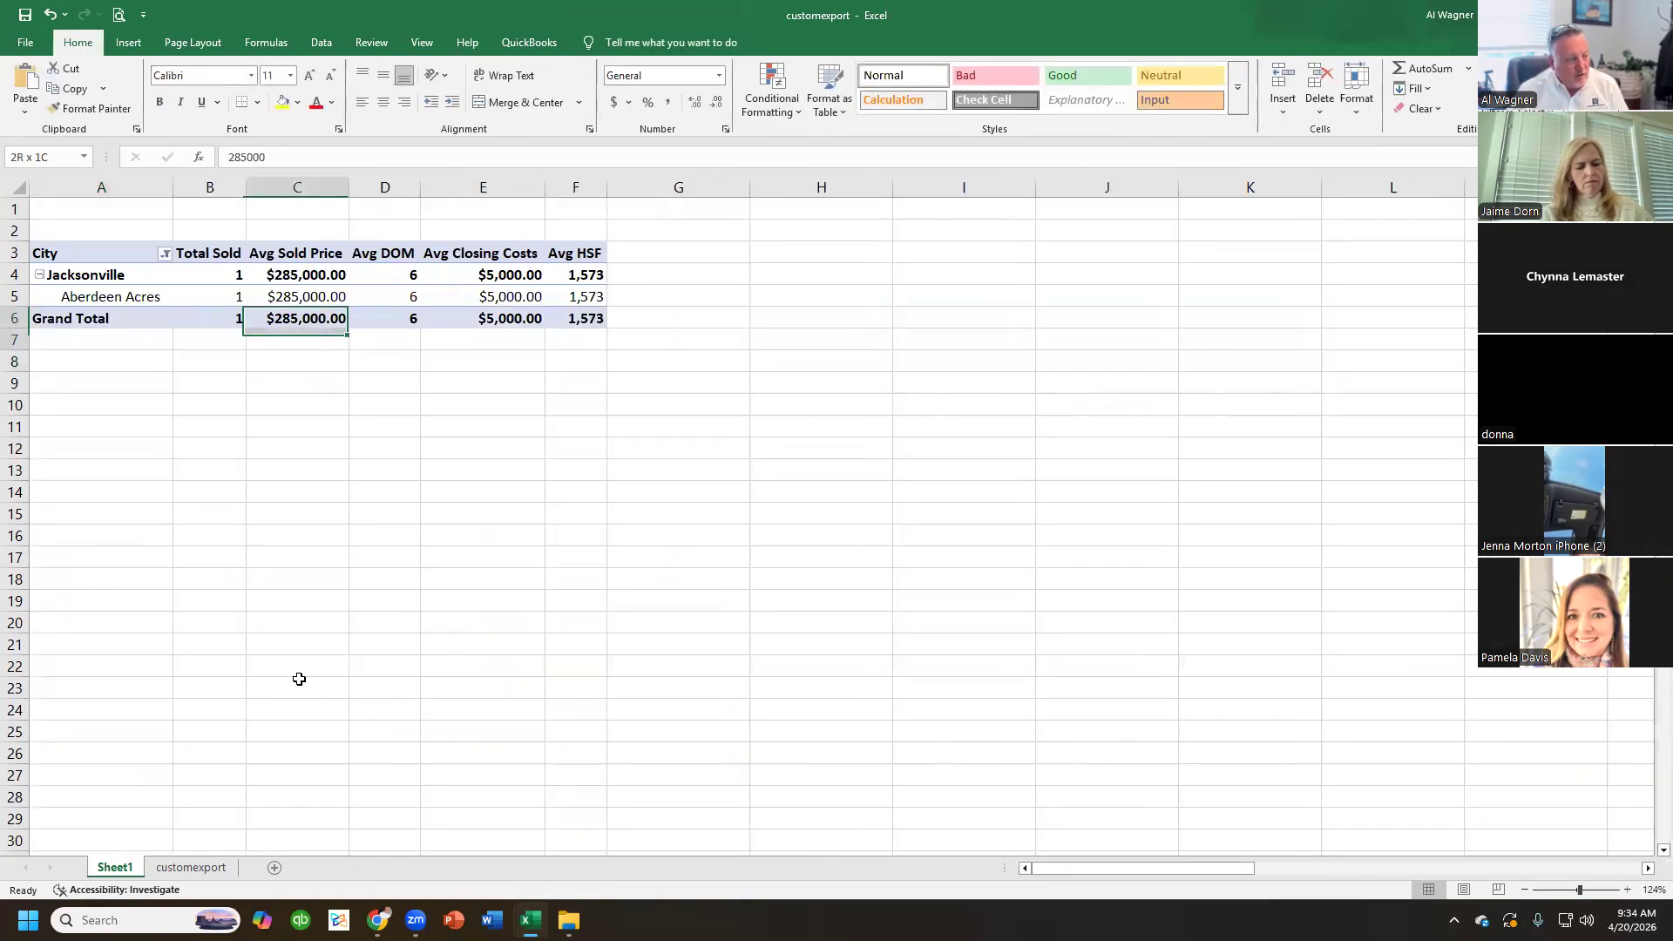
pyautogui.click(324, 682)
pyautogui.click(410, 318)
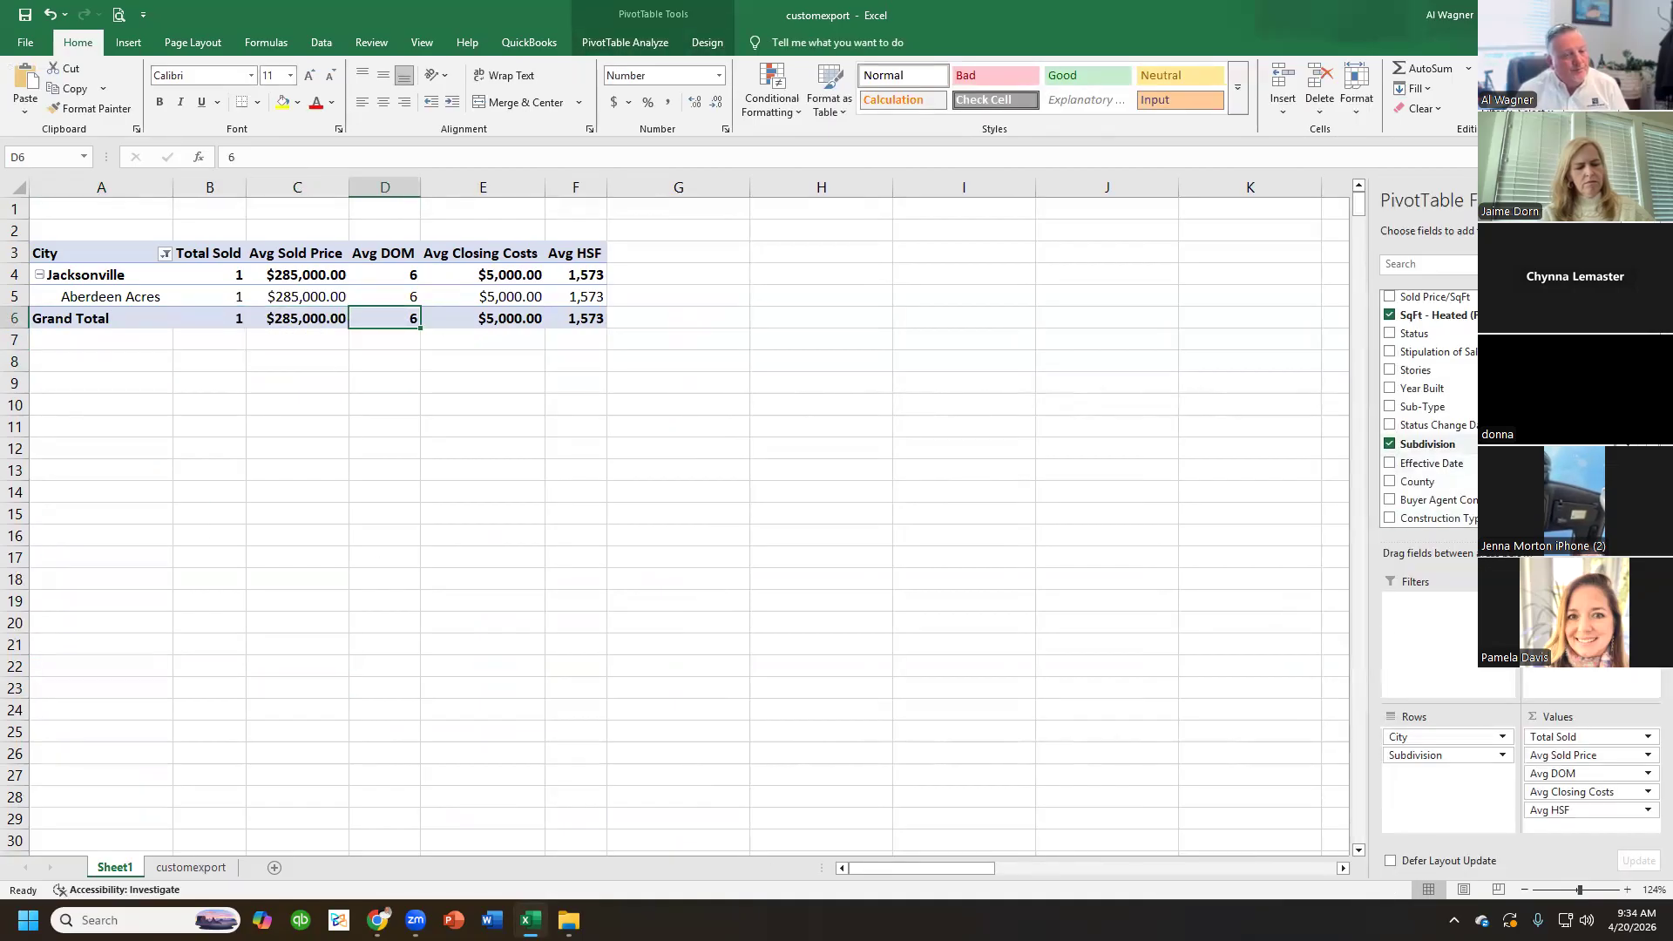
# - Reselect all subdivisions in the Subdivision filter and collapse Jacksonville's subdivision rows
pyautogui.click(1521, 443)
pyautogui.click(1200, 620)
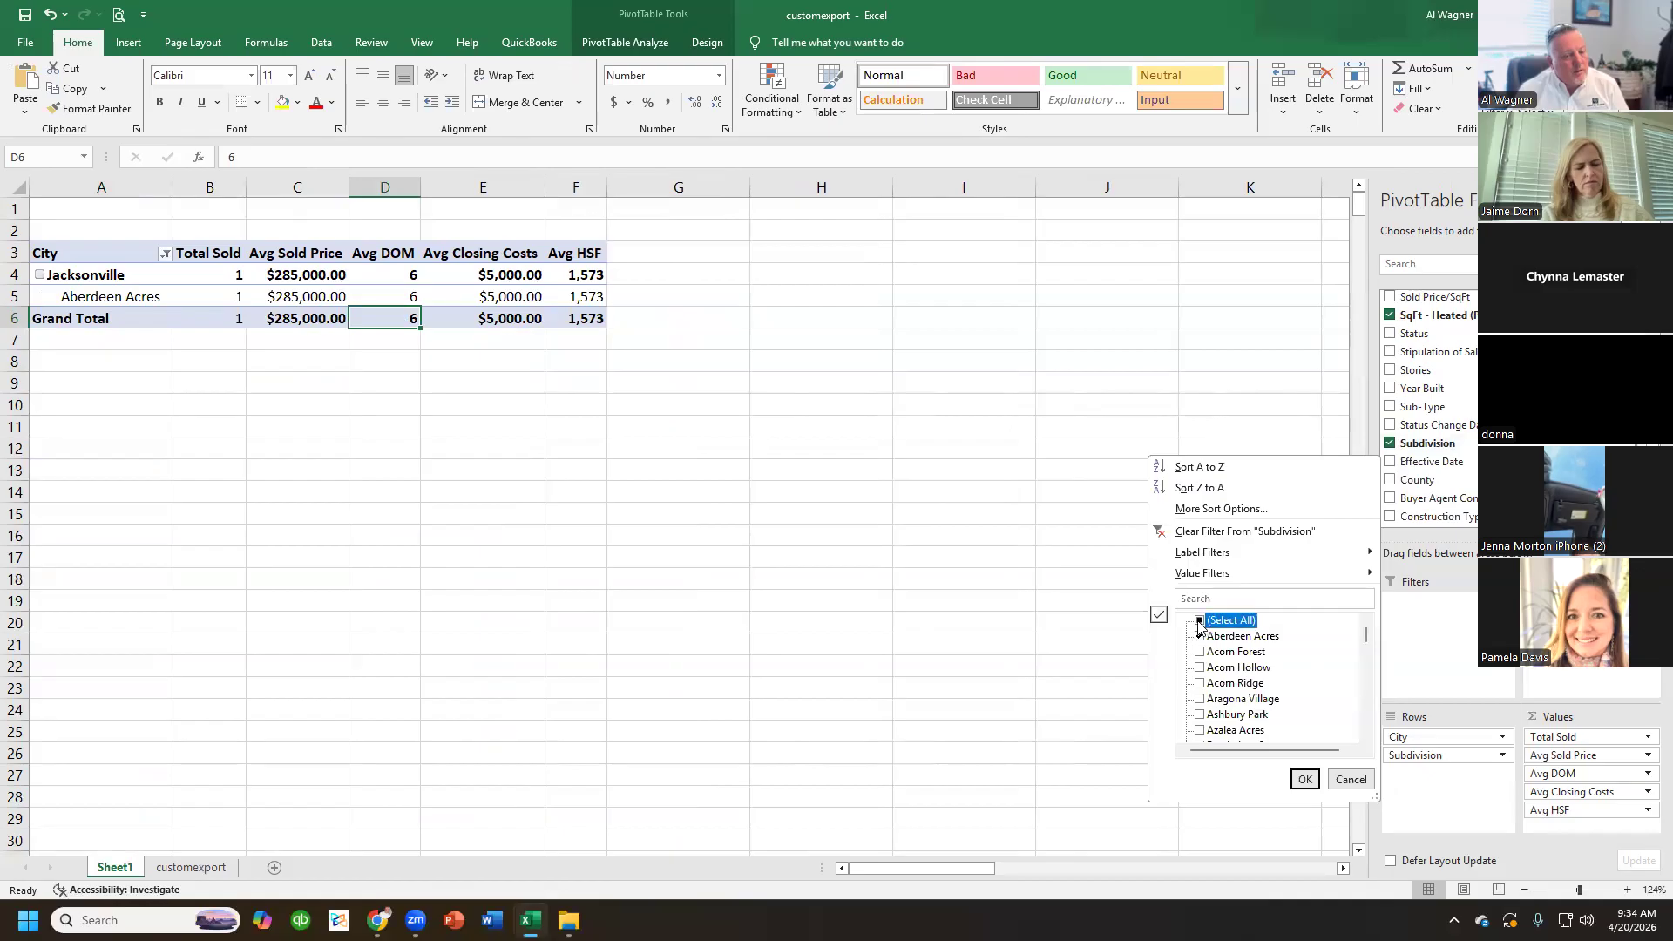
pyautogui.click(1304, 780)
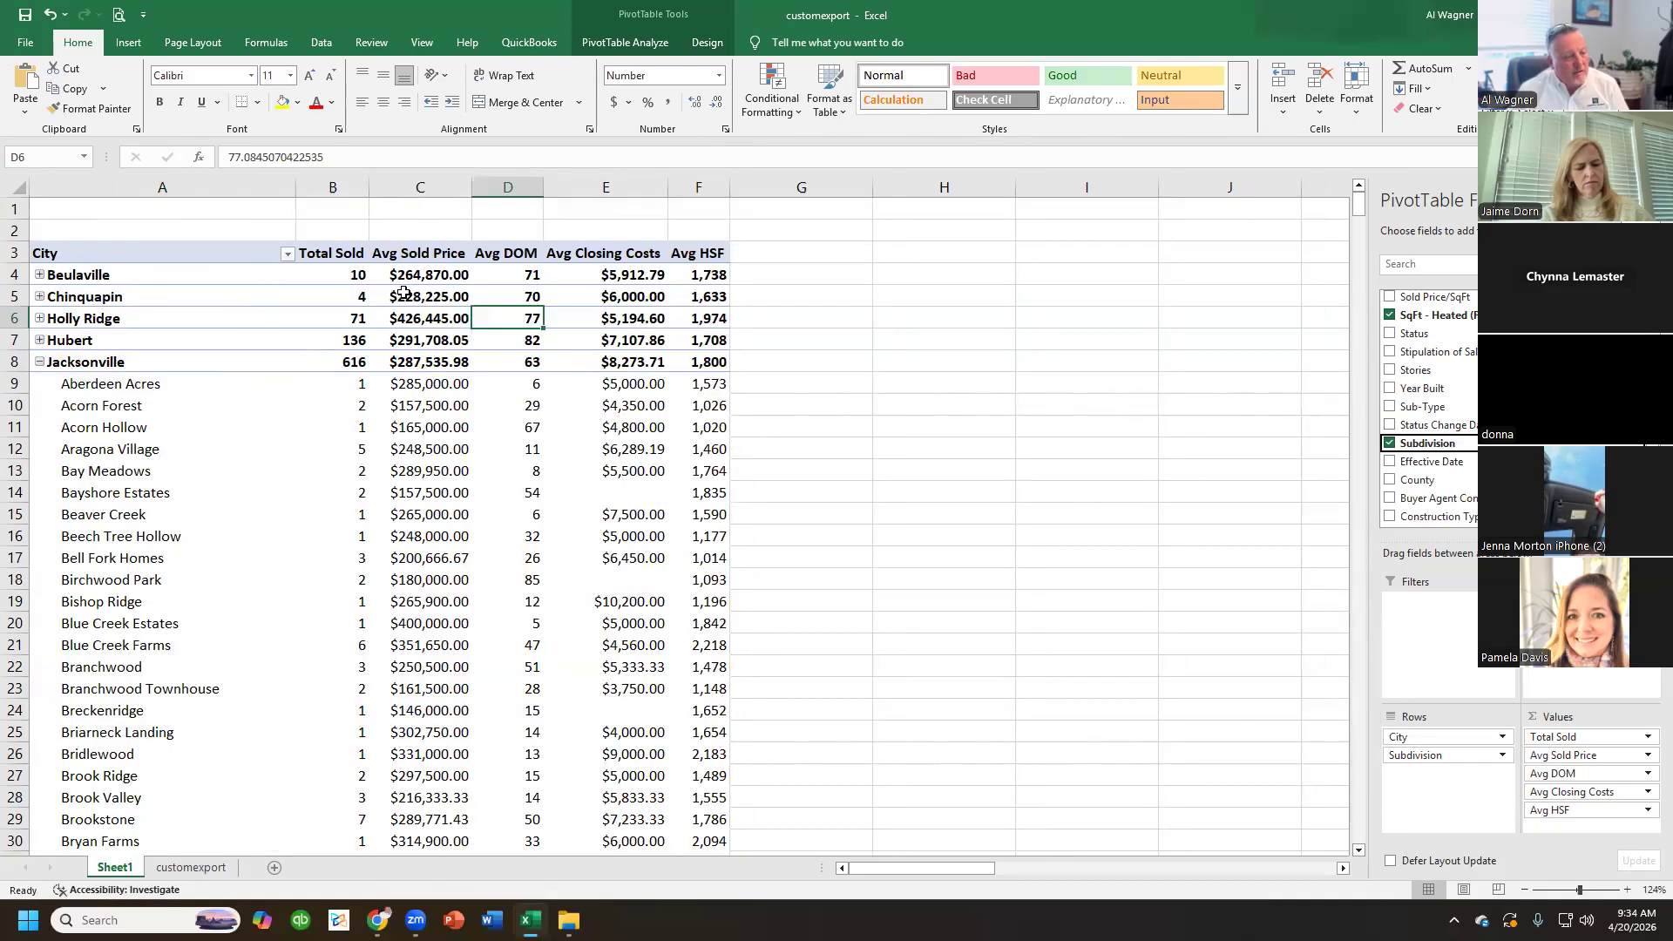
pyautogui.click(39, 362)
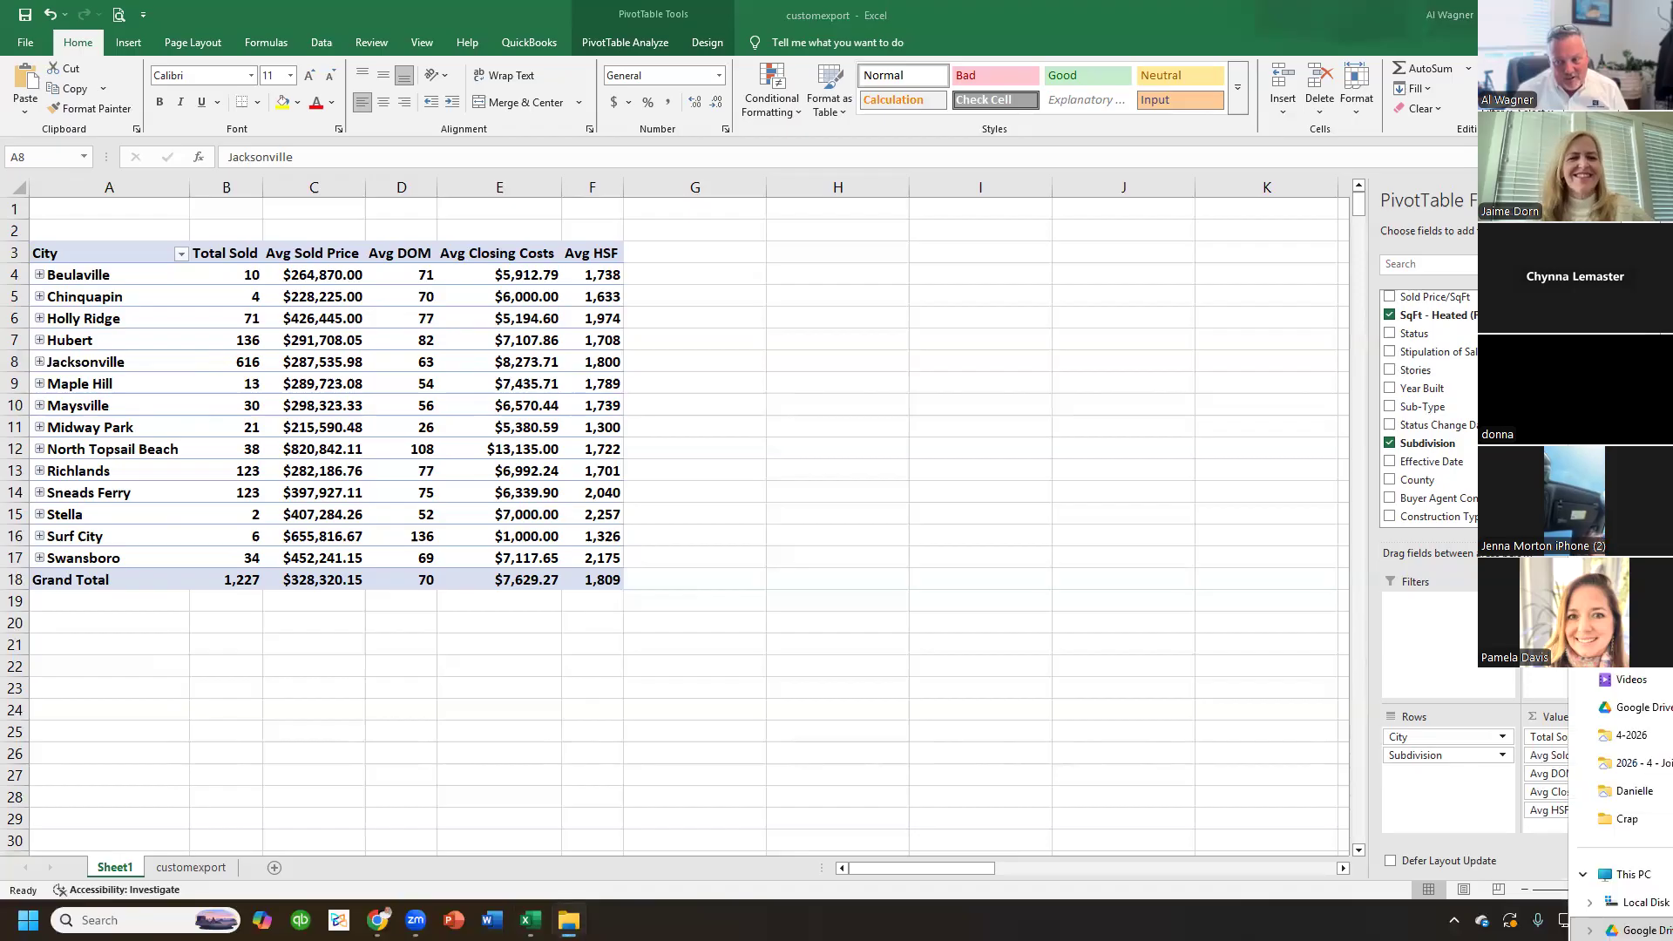
pyautogui.hotkey('alt', 'Tab')
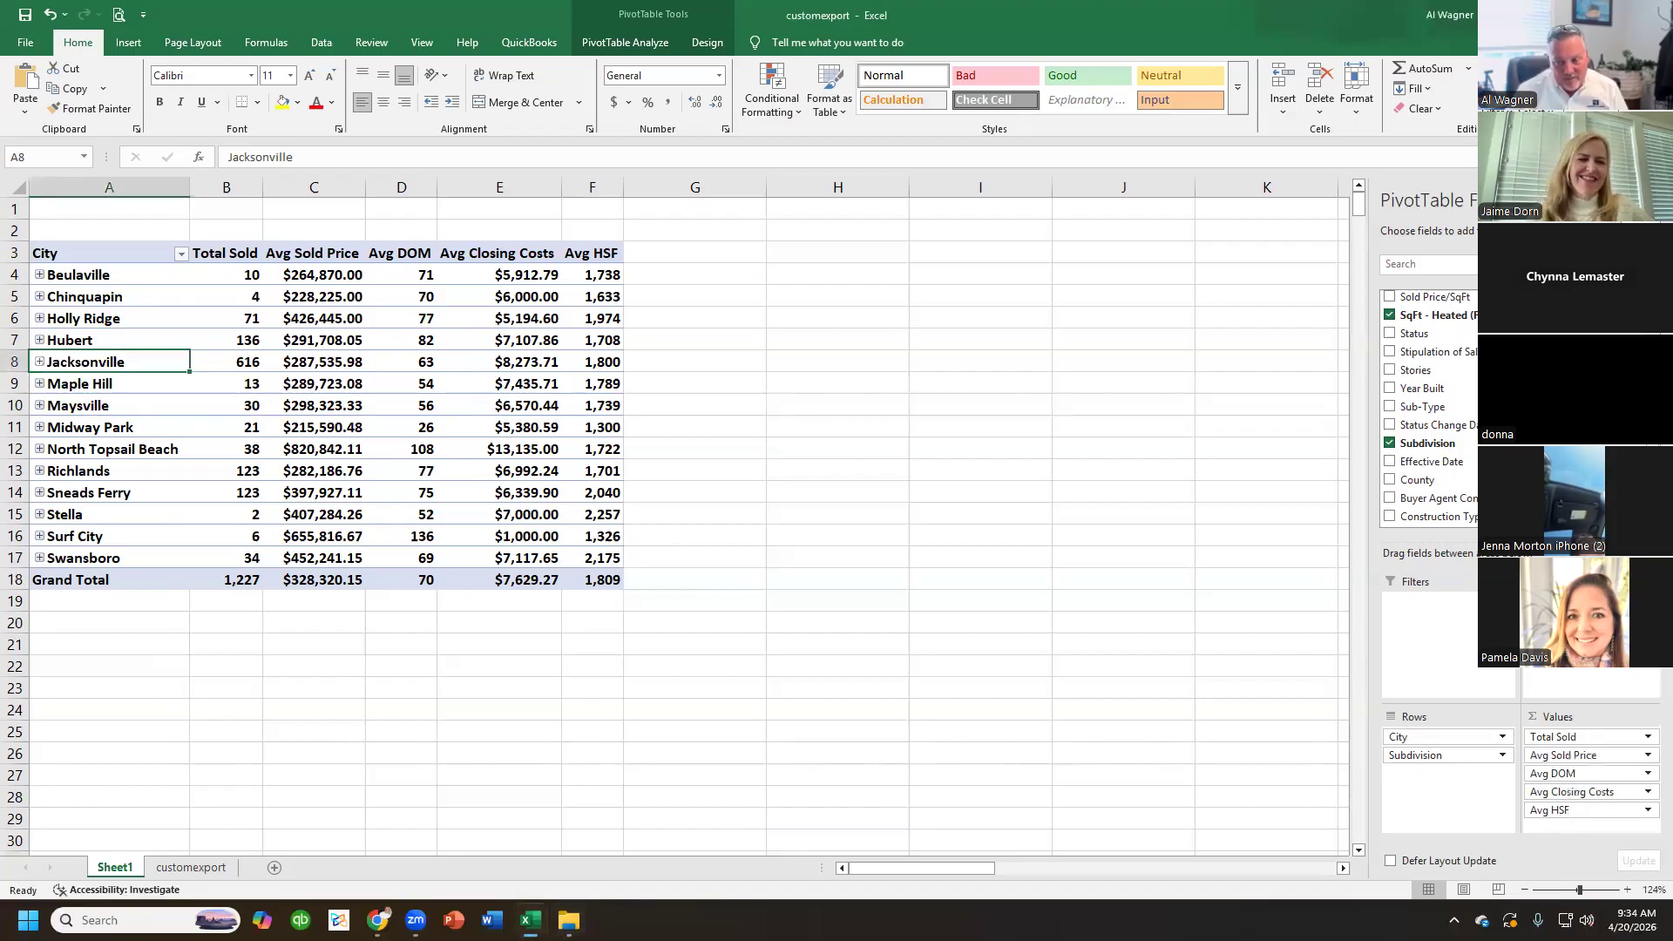
pyautogui.hotkey('alt', 'Tab')
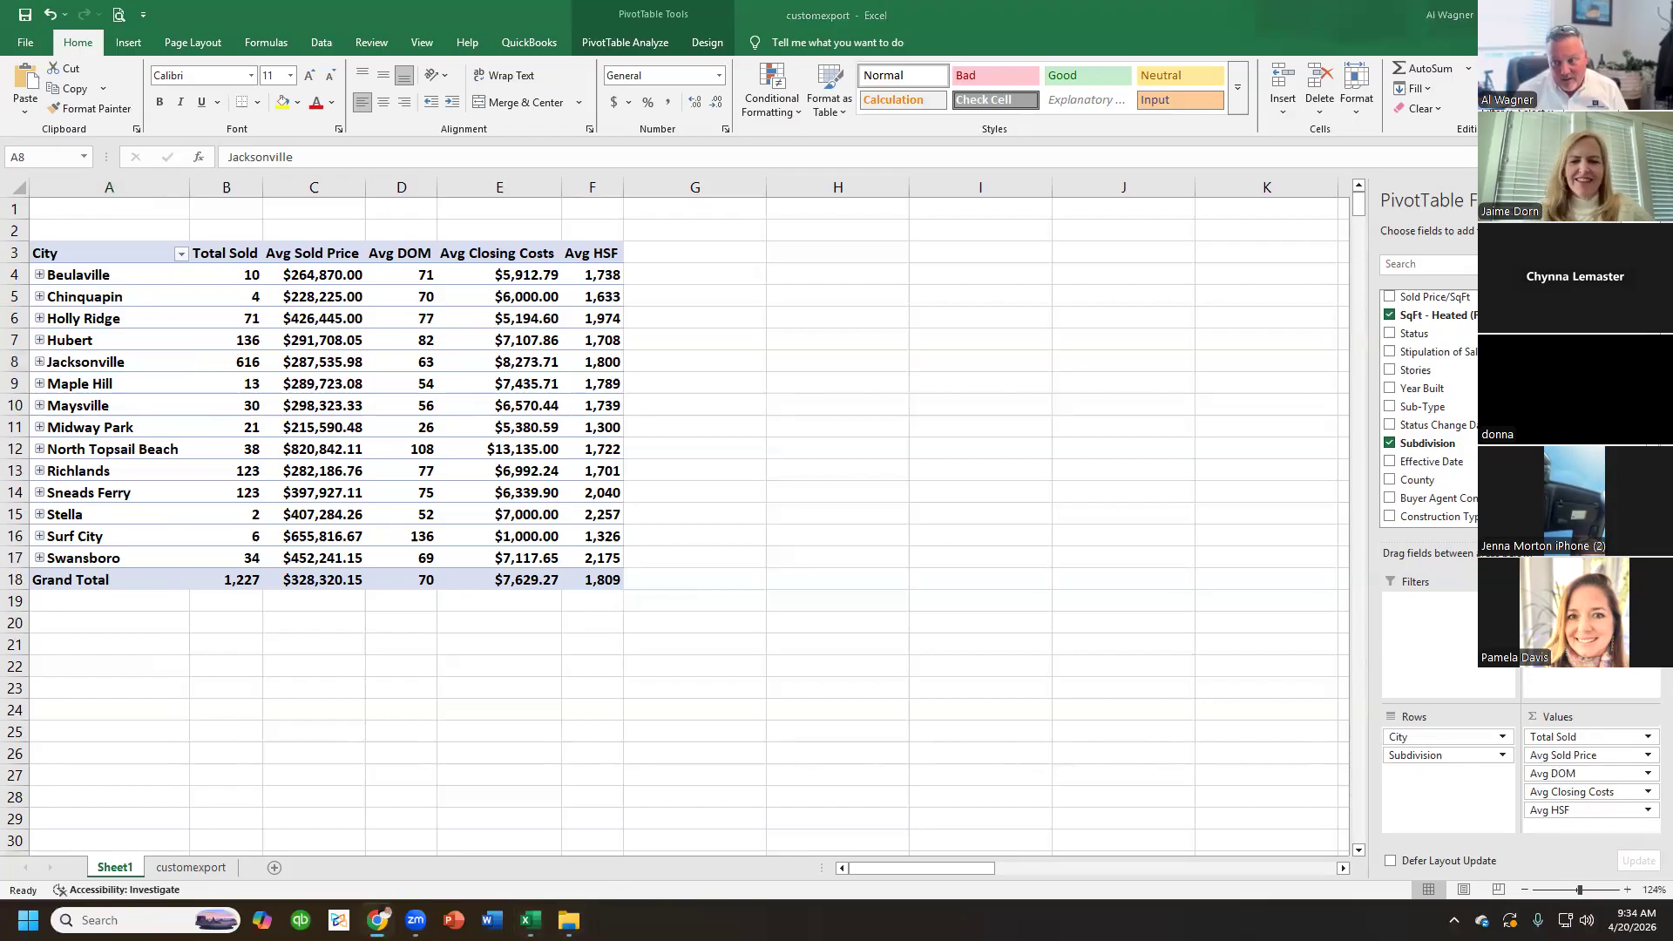
pyautogui.hotkey('alt', 'Tab')
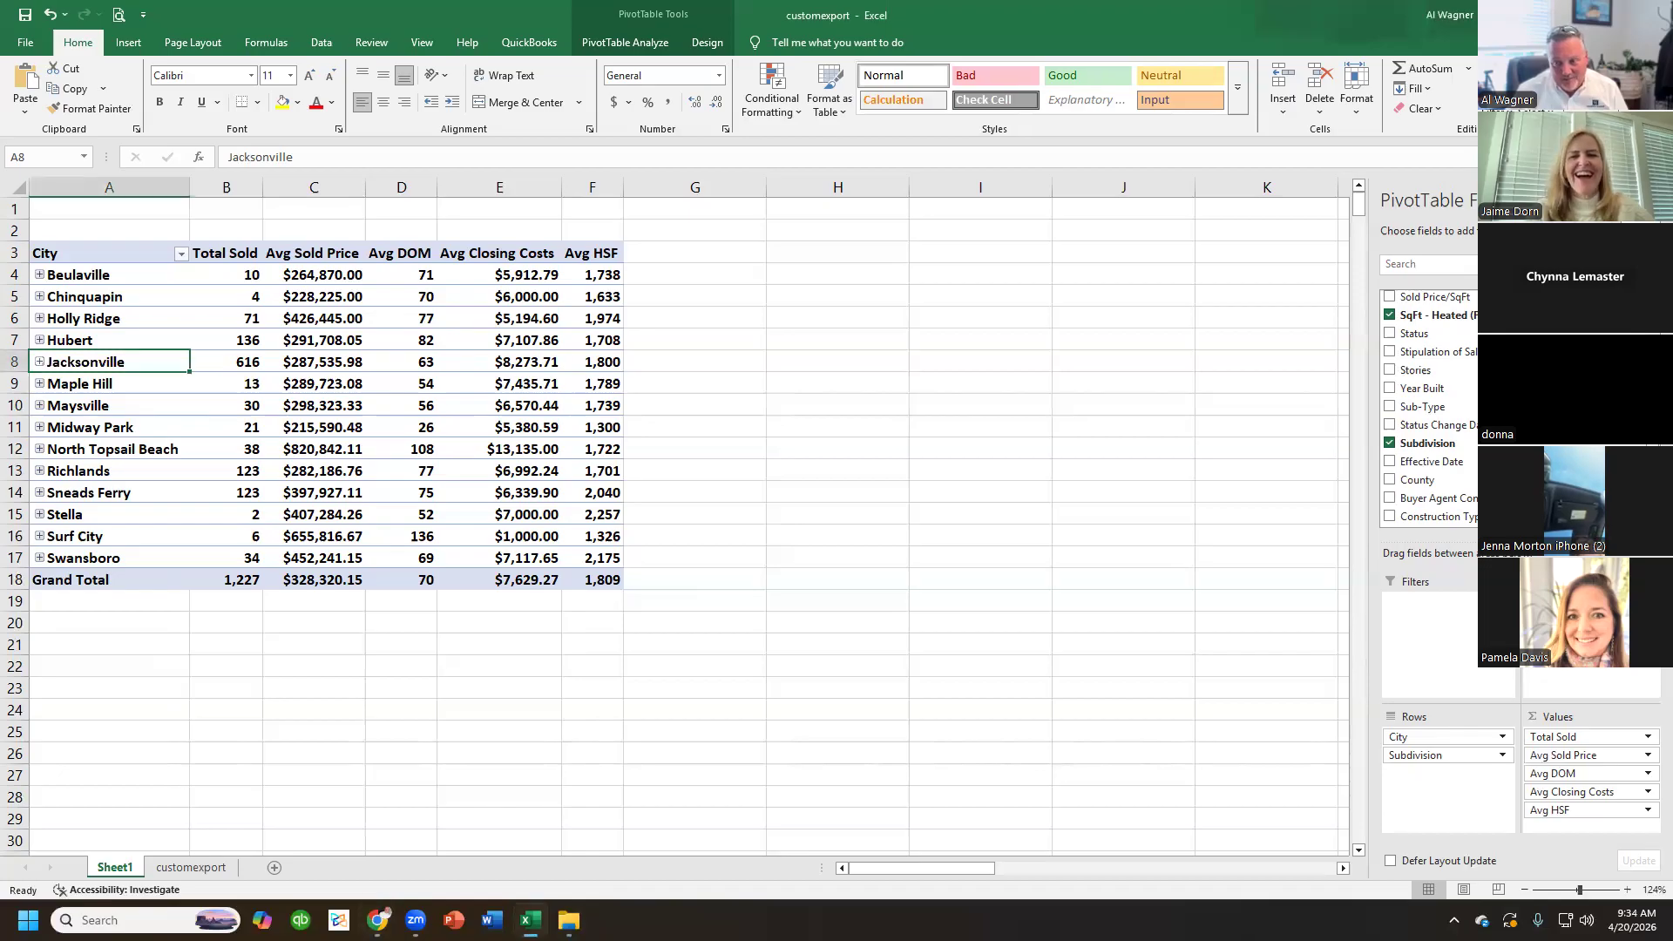
pyautogui.hotkey('alt', 'Tab')
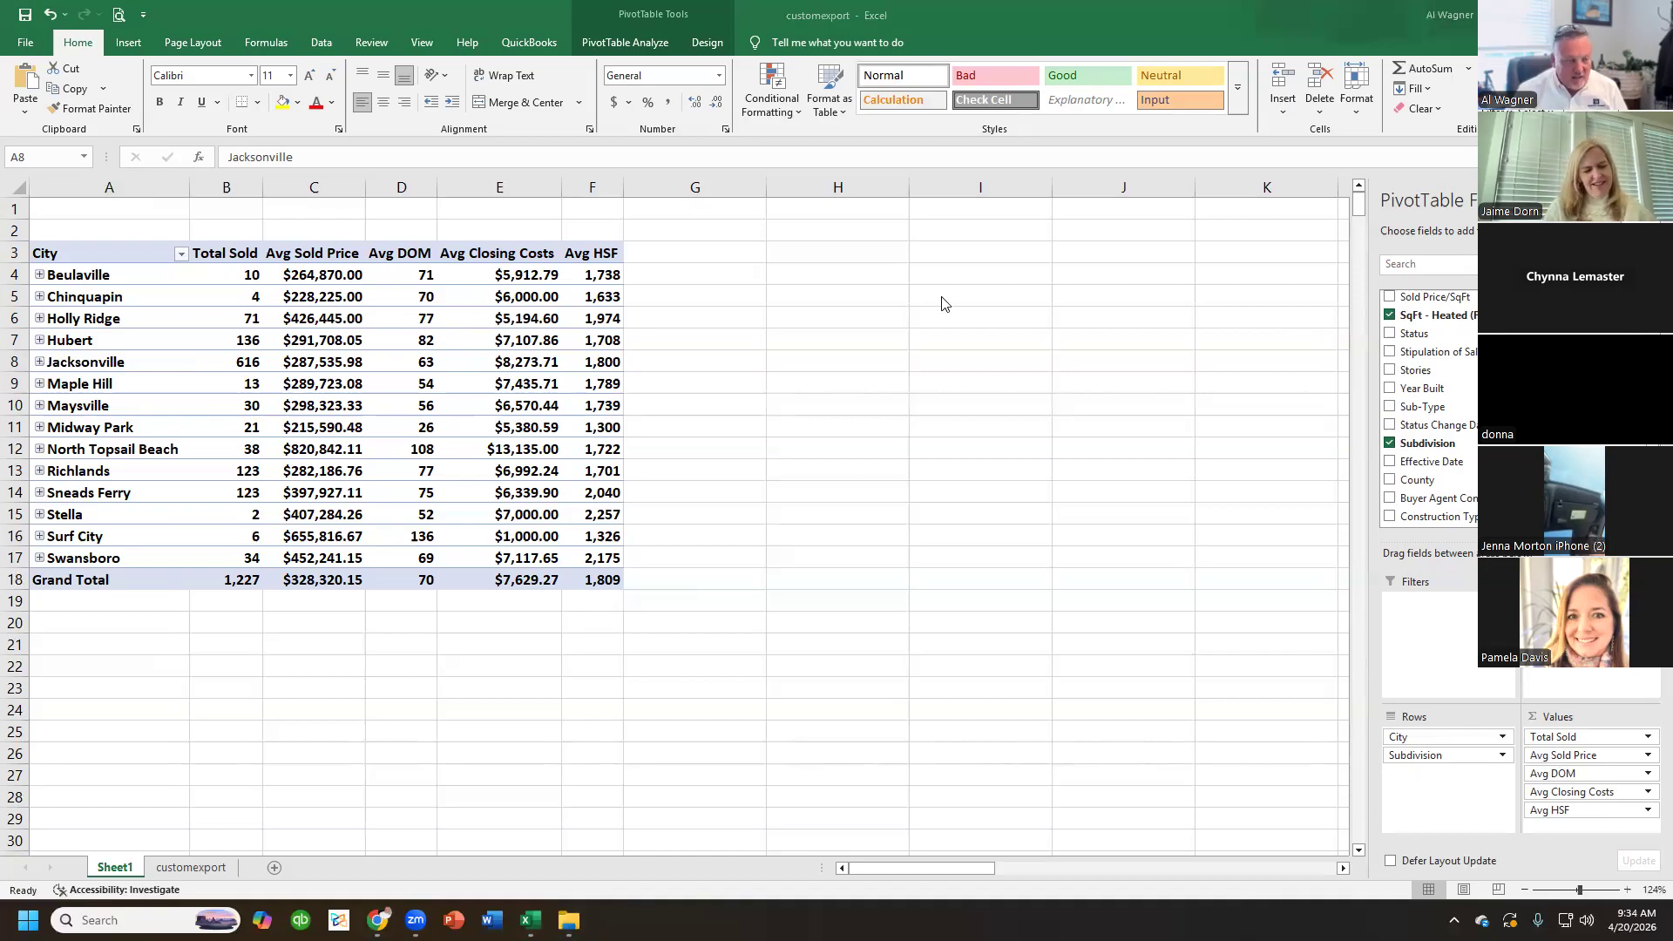
pyautogui.click(987, 454)
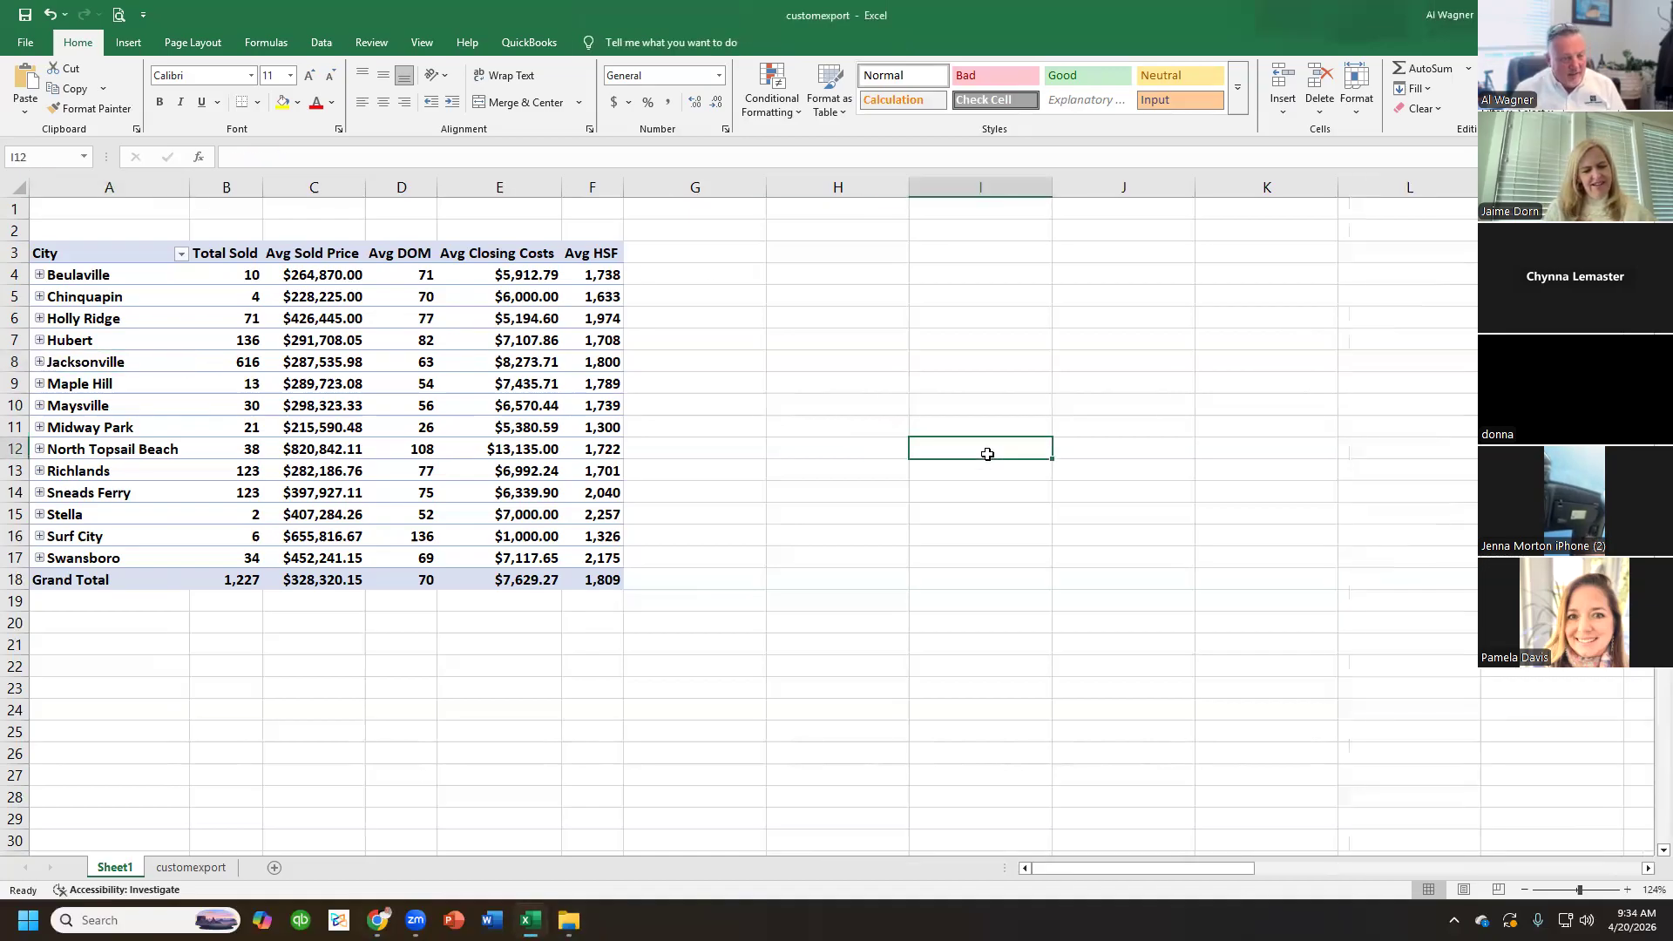
pyautogui.click(416, 320)
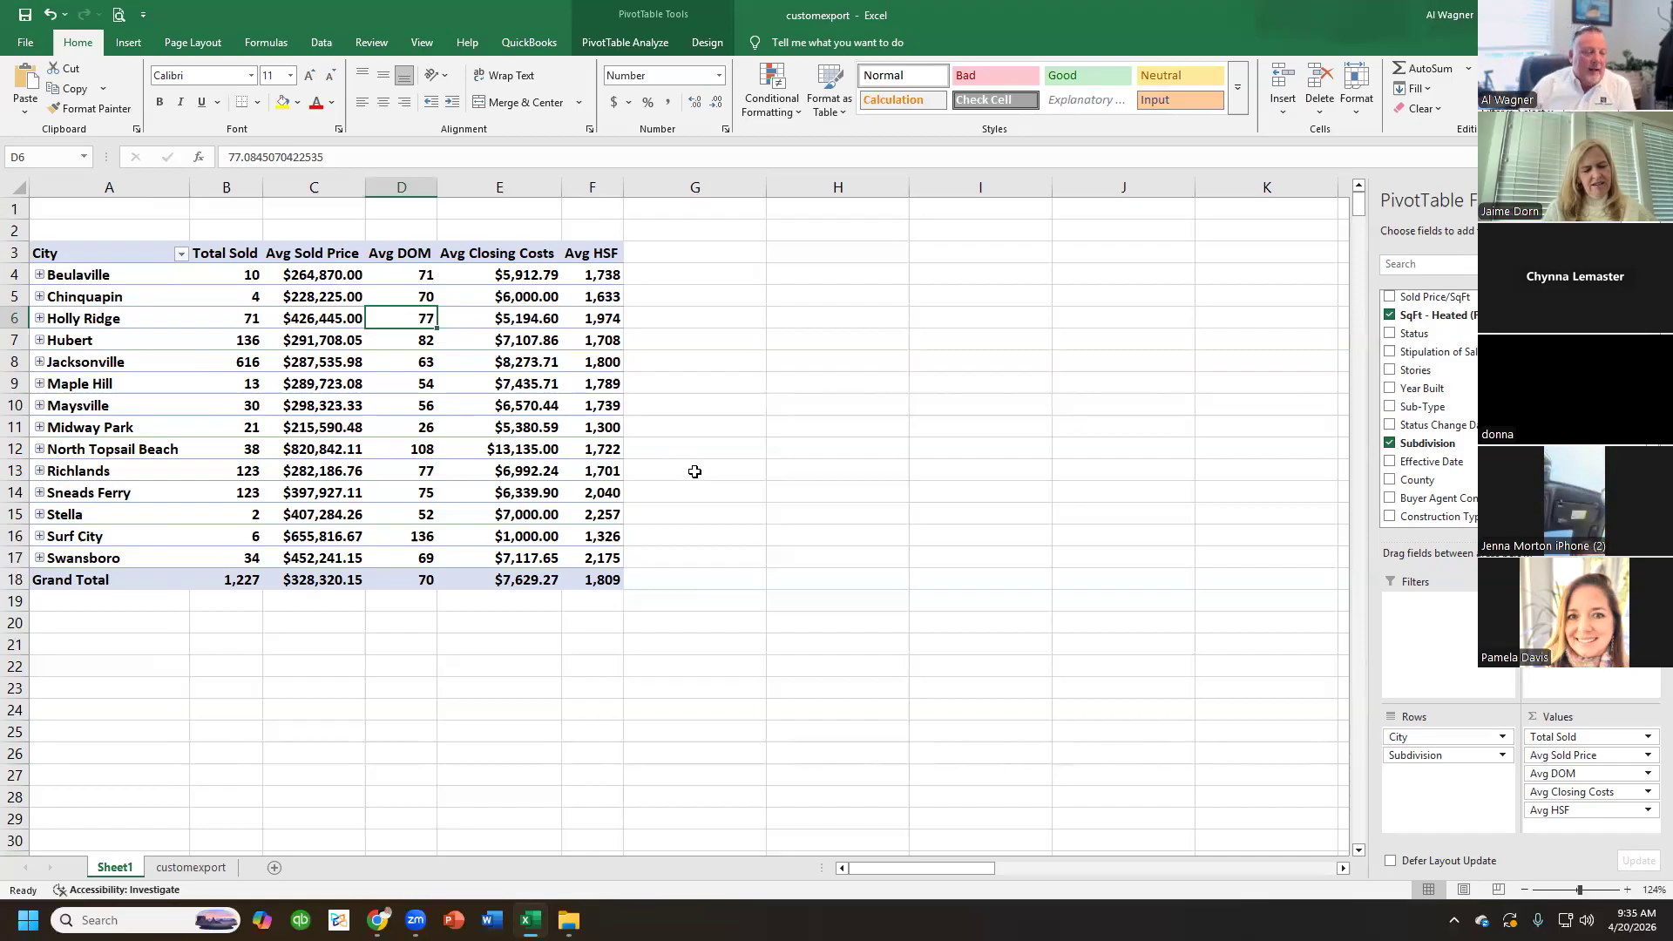
# - Look at the raw listing data on the customexport sheet, including the sold price in Y11
pyautogui.click(178, 868)
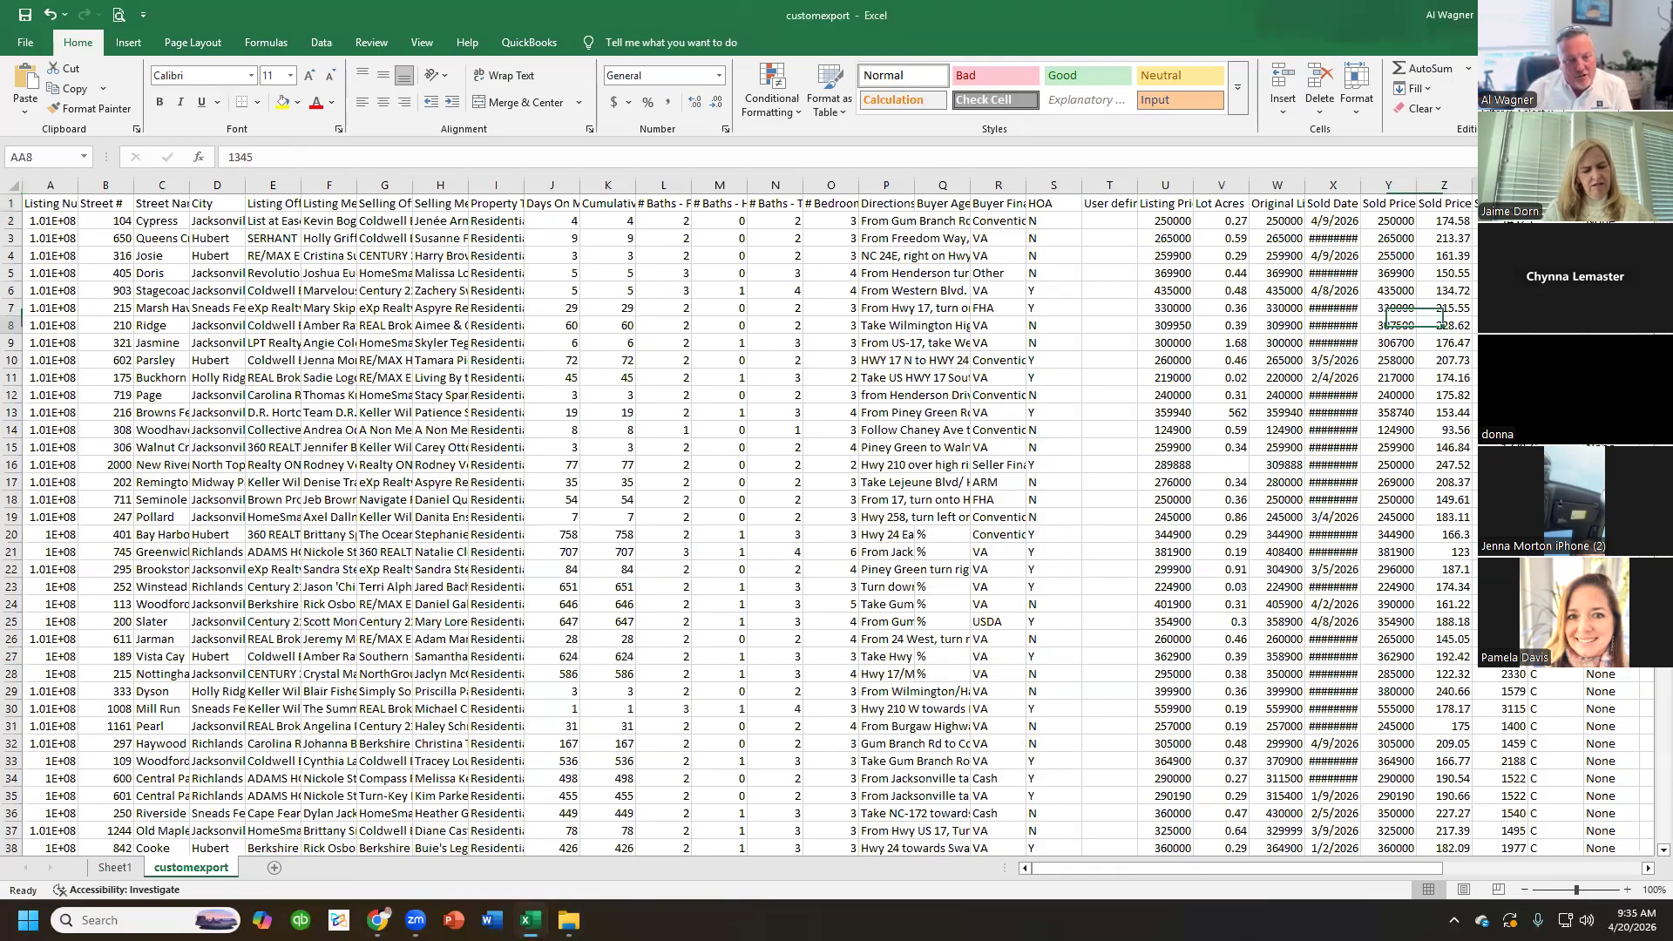
pyautogui.click(1390, 377)
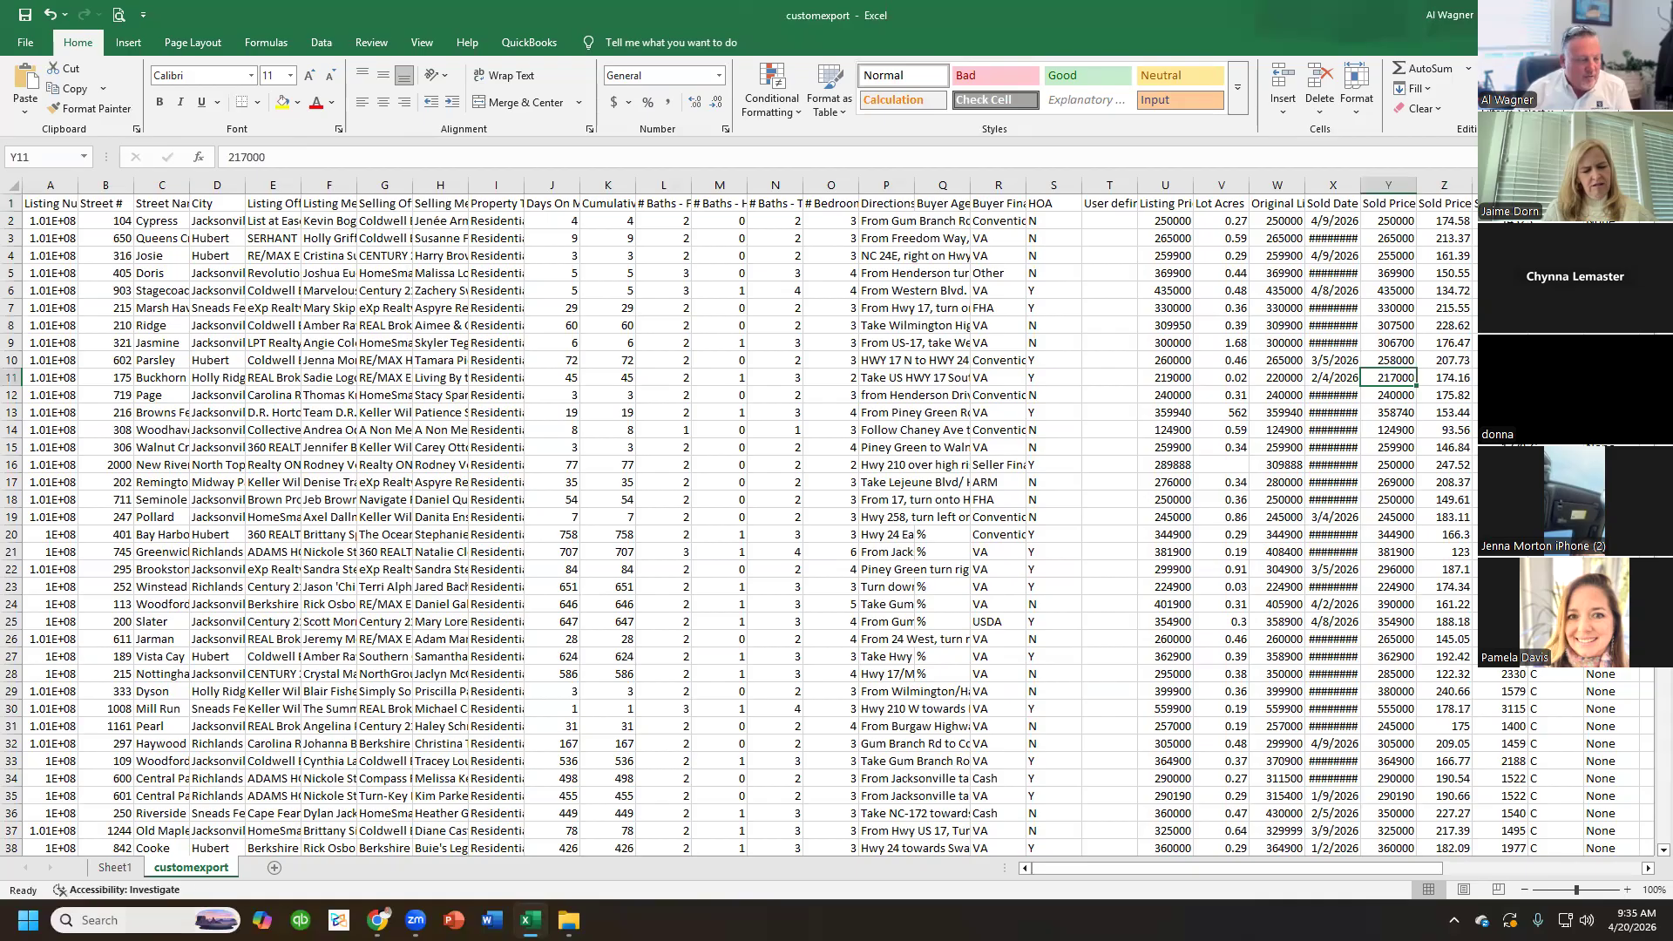
pyautogui.click(166, 44)
pyautogui.click(131, 44)
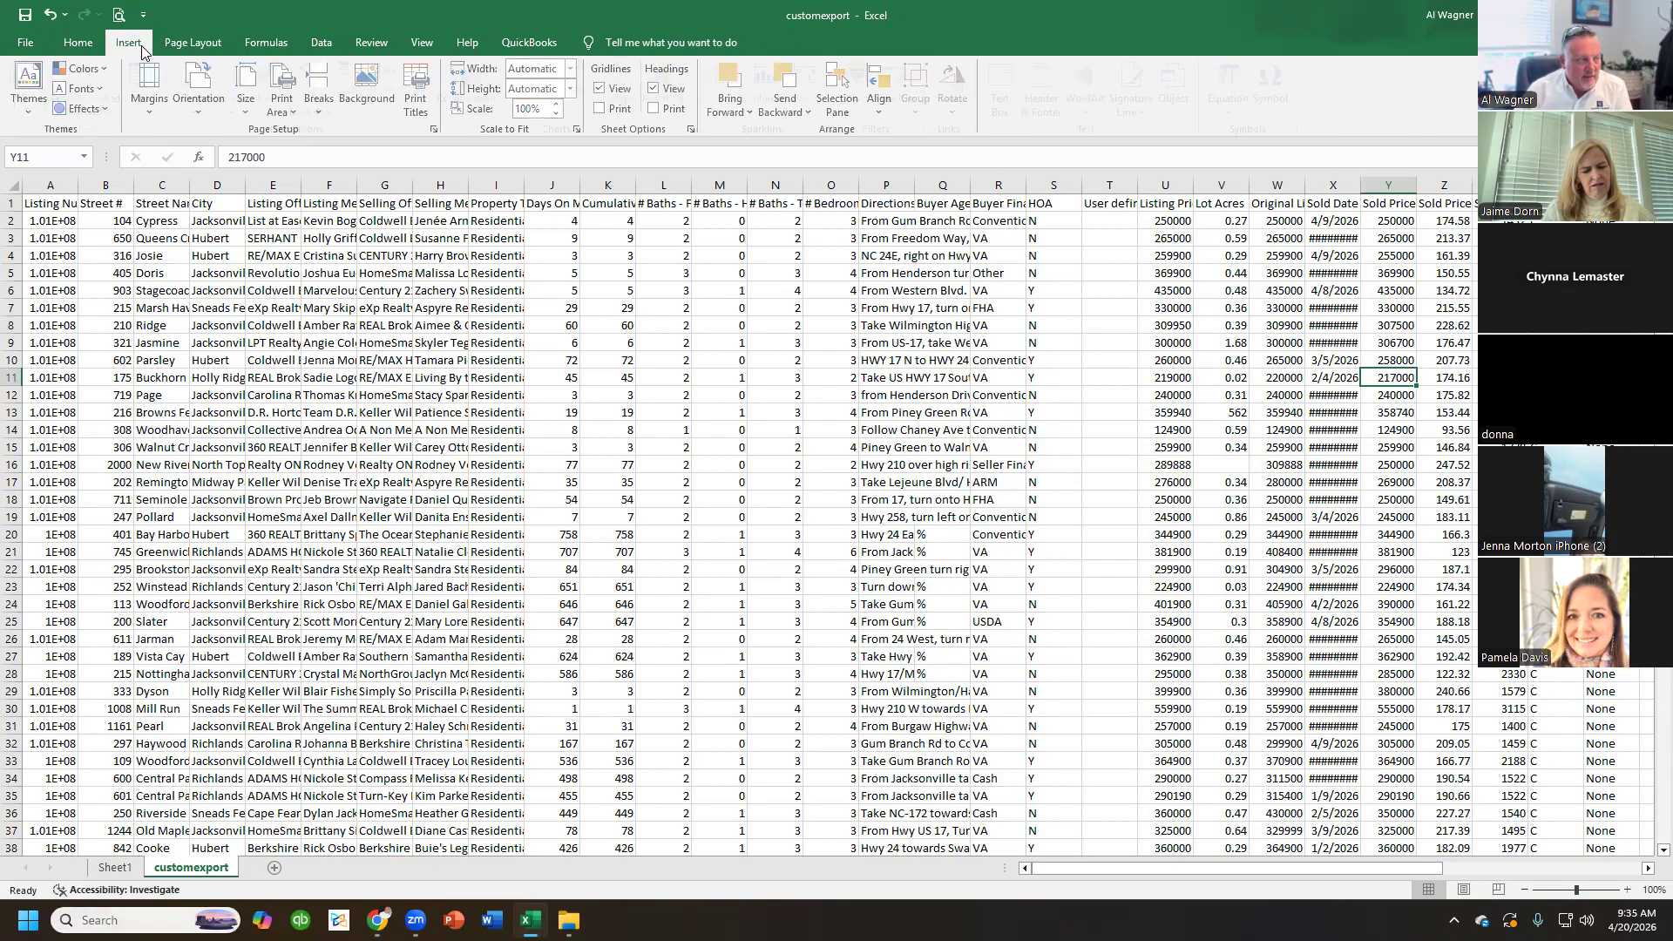
# - Return to the pivot table on Sheet1 and move the Subdivision field from the Rows to the Columns area
pyautogui.click(115, 867)
pyautogui.click(108, 298)
pyautogui.press('Down')
pyautogui.press('Down')
pyautogui.press('Down')
pyautogui.press('Down')
pyautogui.press('Down')
pyautogui.press('Down')
pyautogui.press('Down')
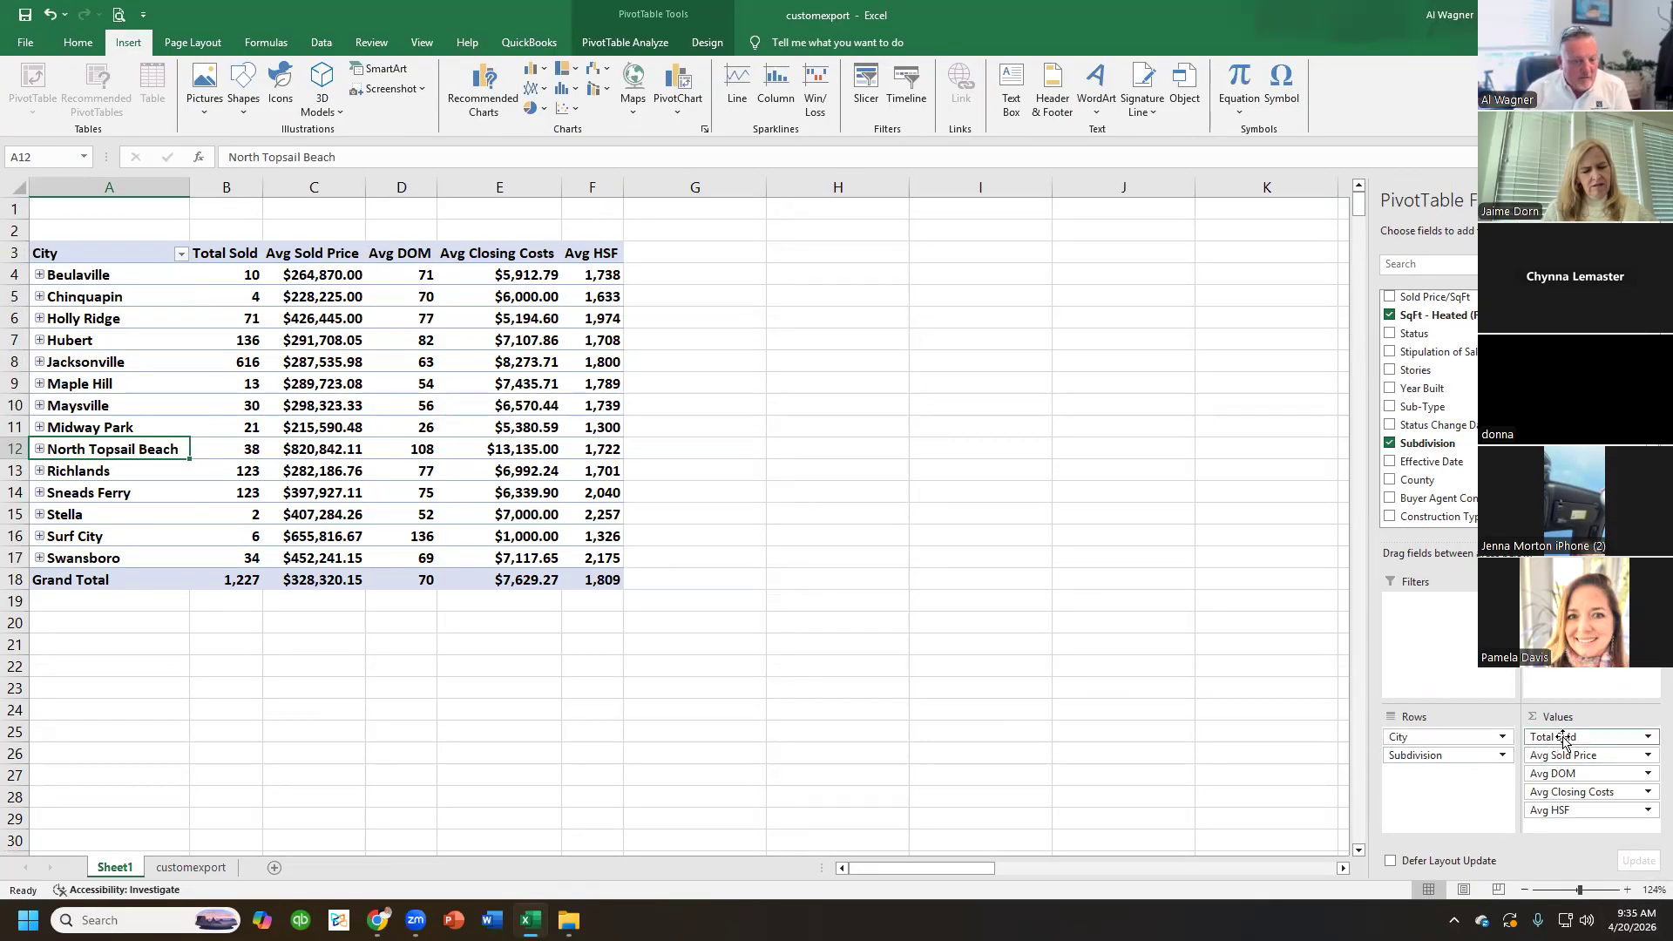
pyautogui.moveTo(1451, 755); pyautogui.dragTo(1559, 650)
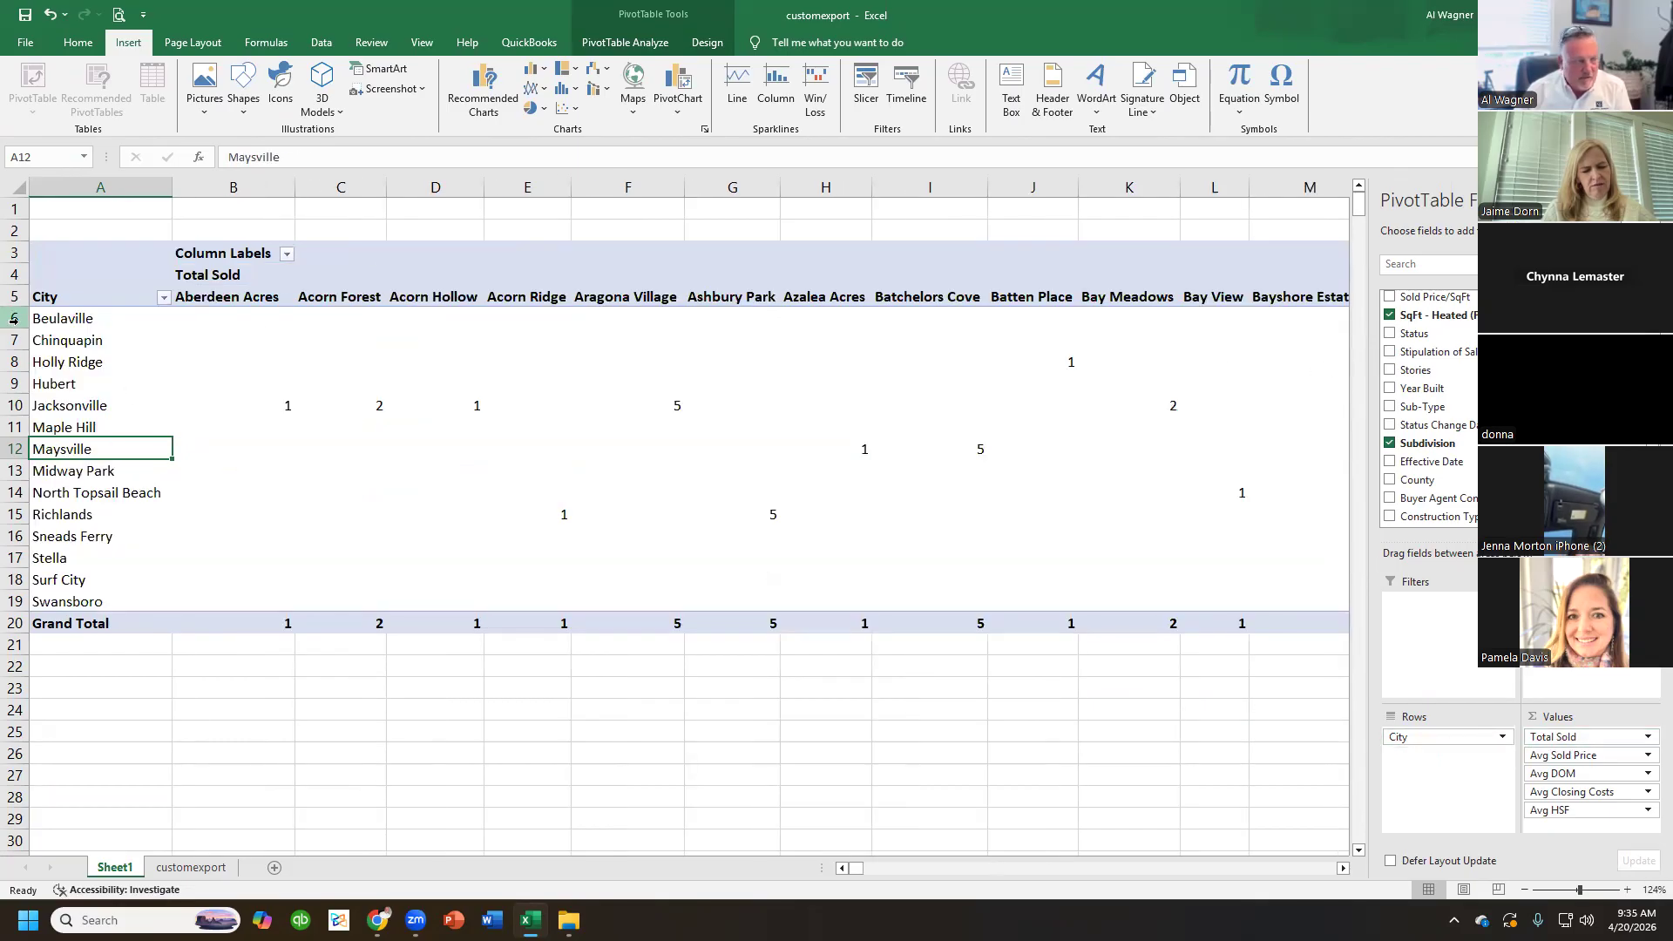
pyautogui.moveTo(858, 868); pyautogui.dragTo(817, 865)
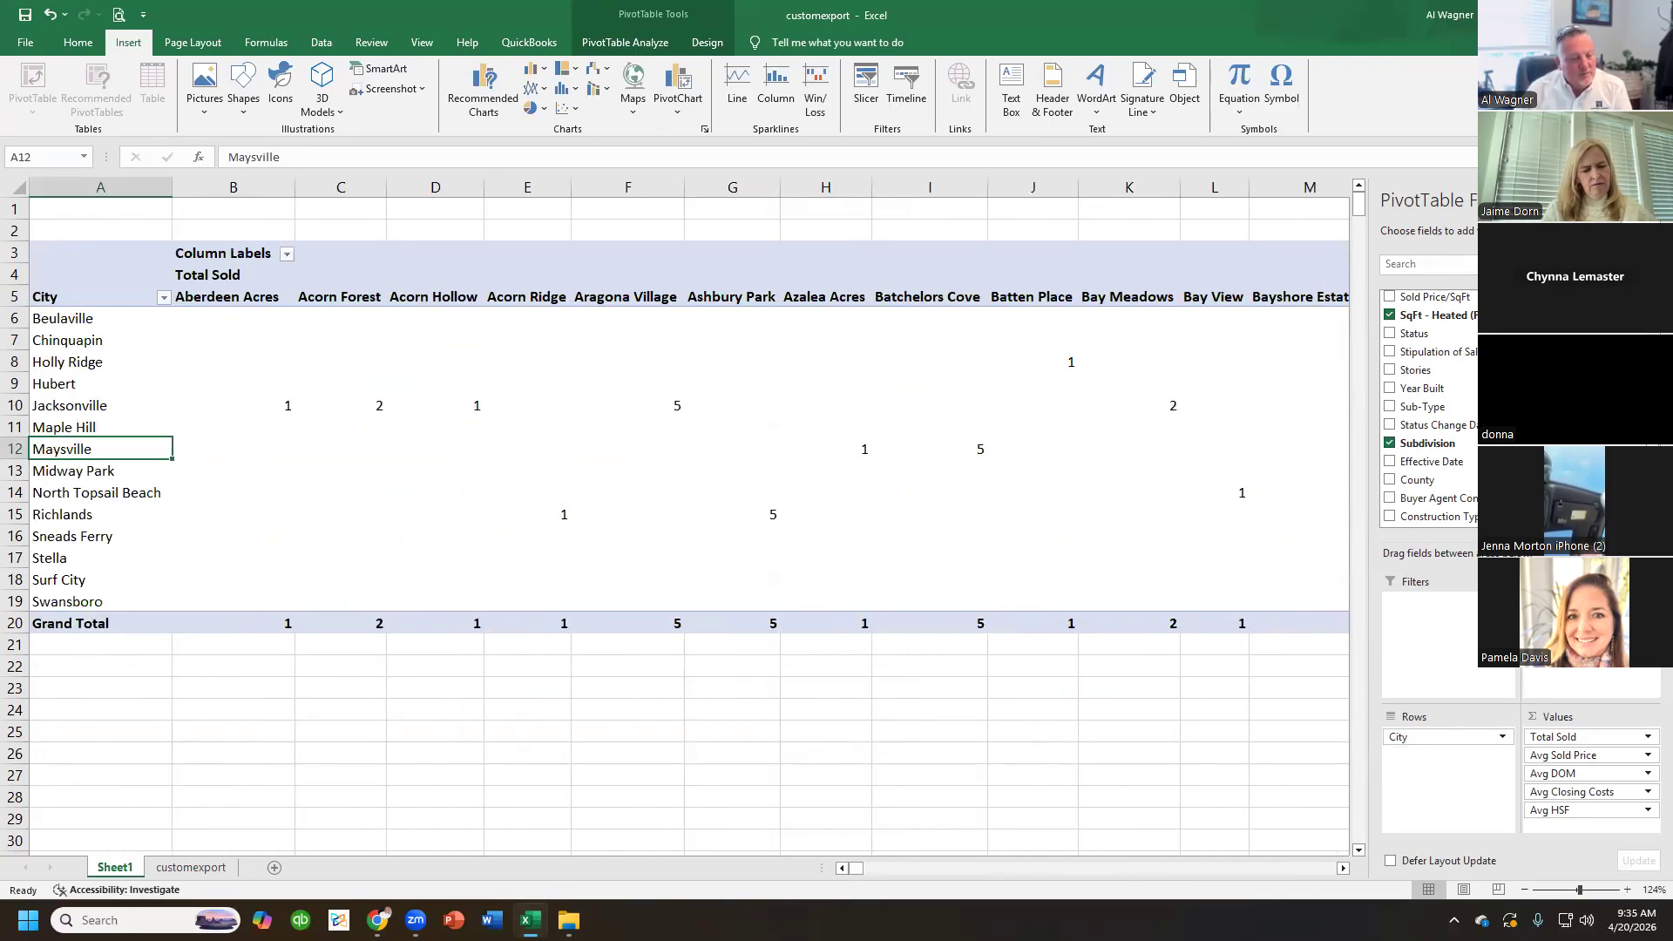
# - Move the Subdivision field from the Columns area back to the Rows area below City
pyautogui.moveTo(1475, 723); pyautogui.dragTo(1446, 756)
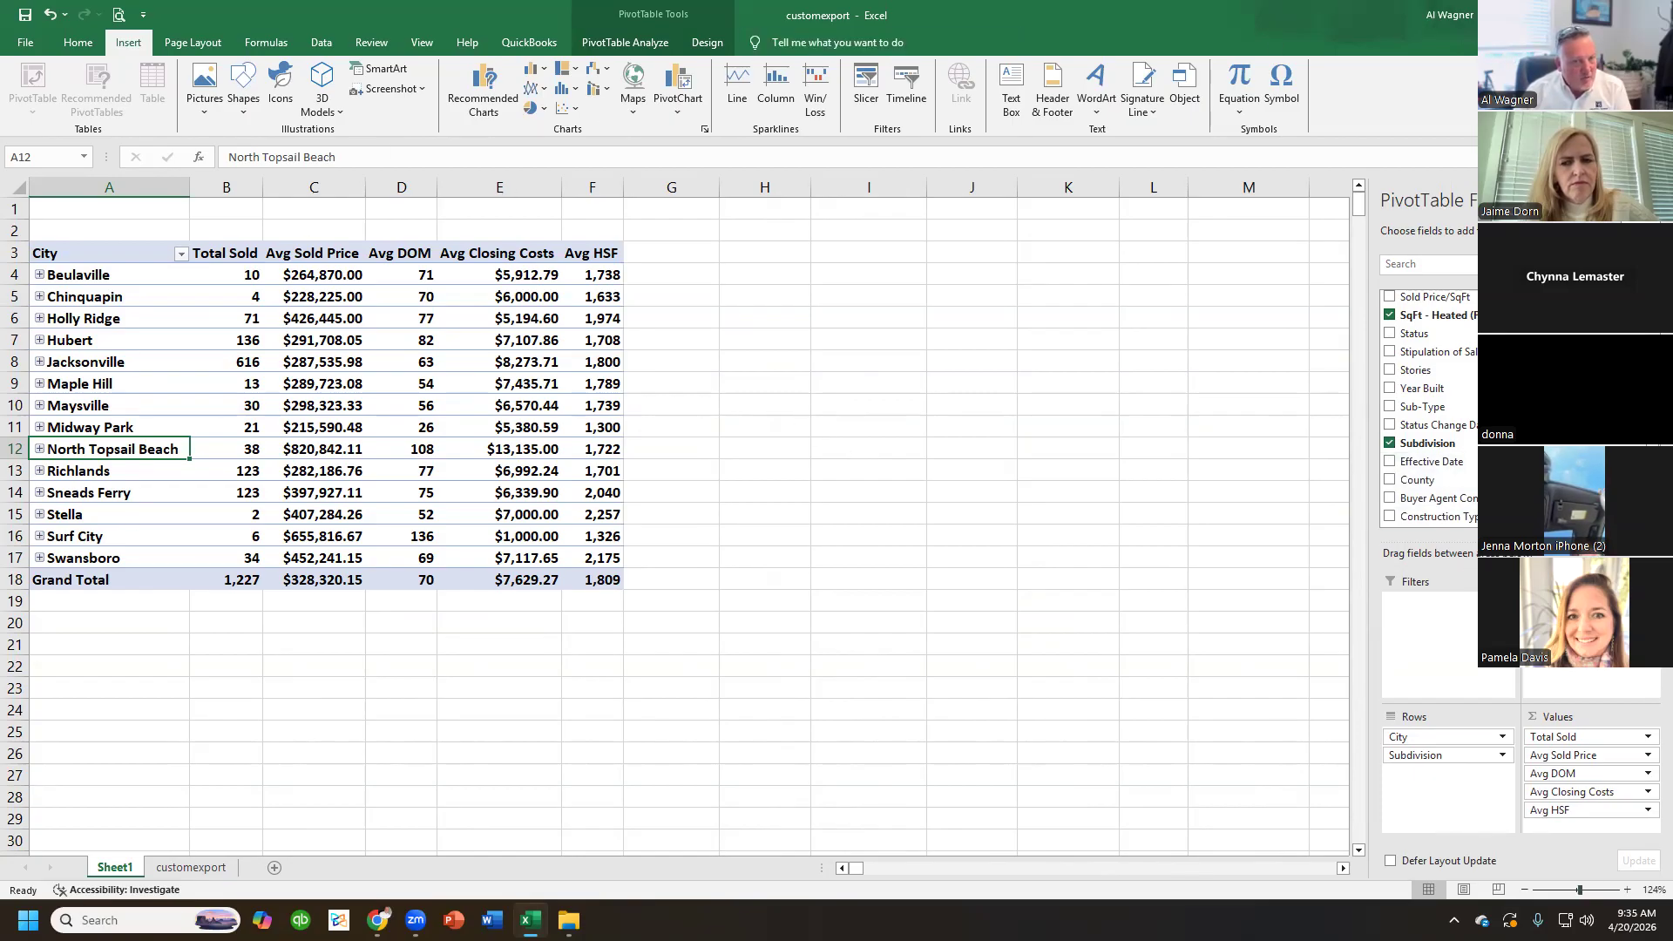
# - Switch to the Flexmls browser window and open the Terms of Sale report from the Inventory & Production reports
pyautogui.hotkey('alt', 'Tab')
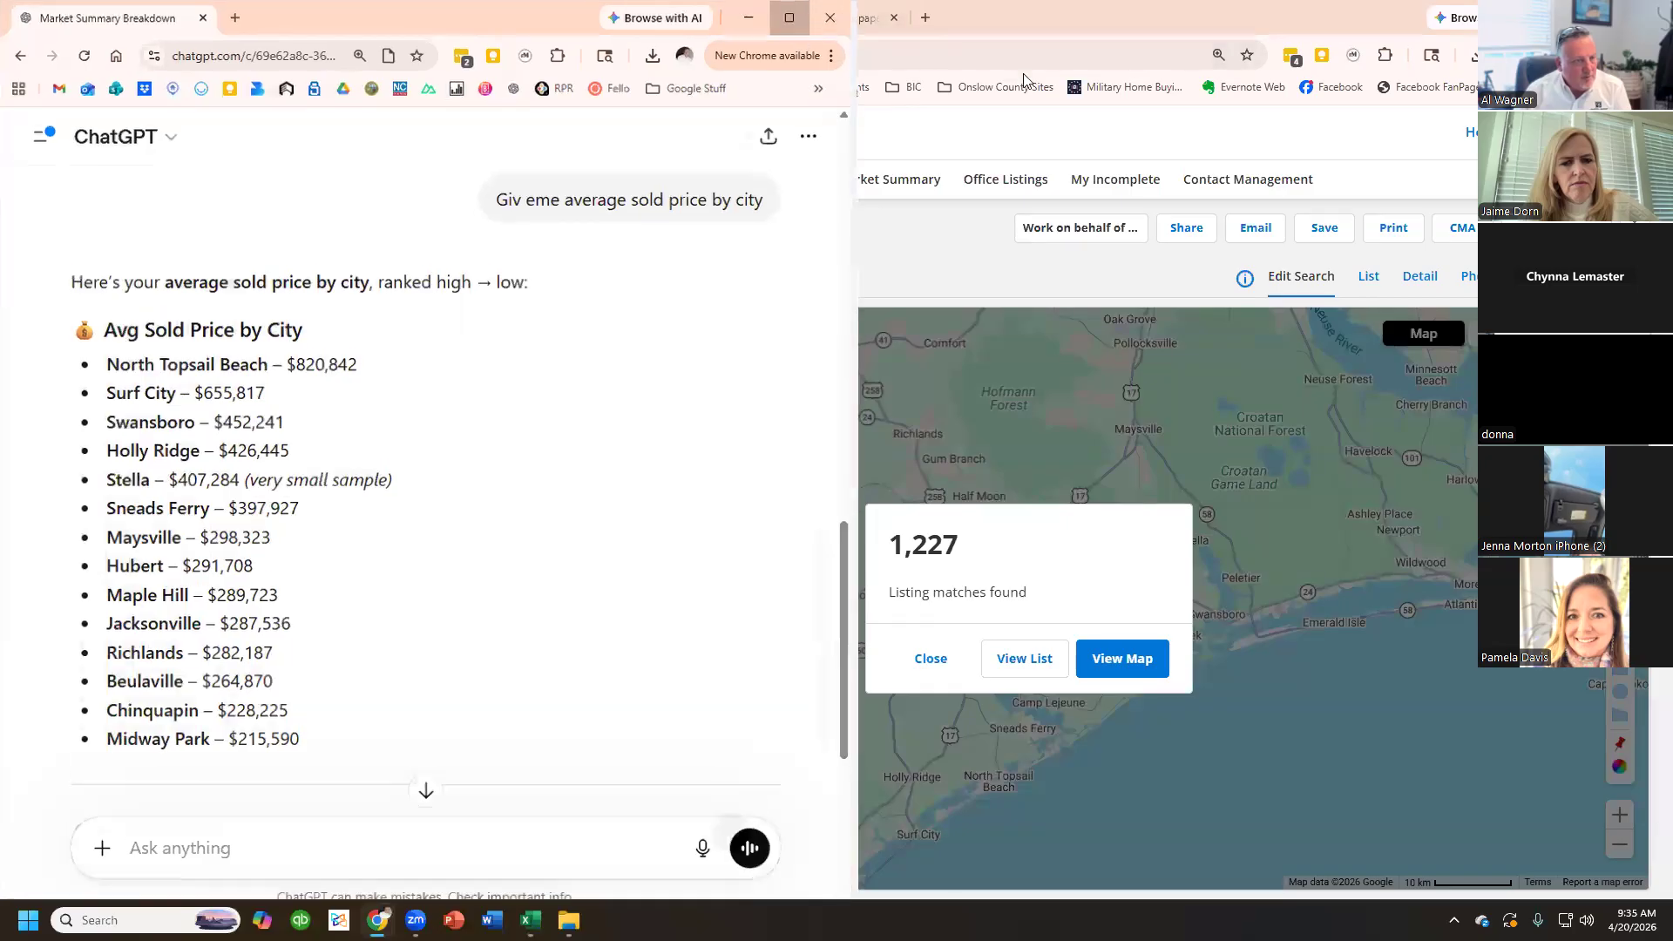
pyautogui.click(790, 17)
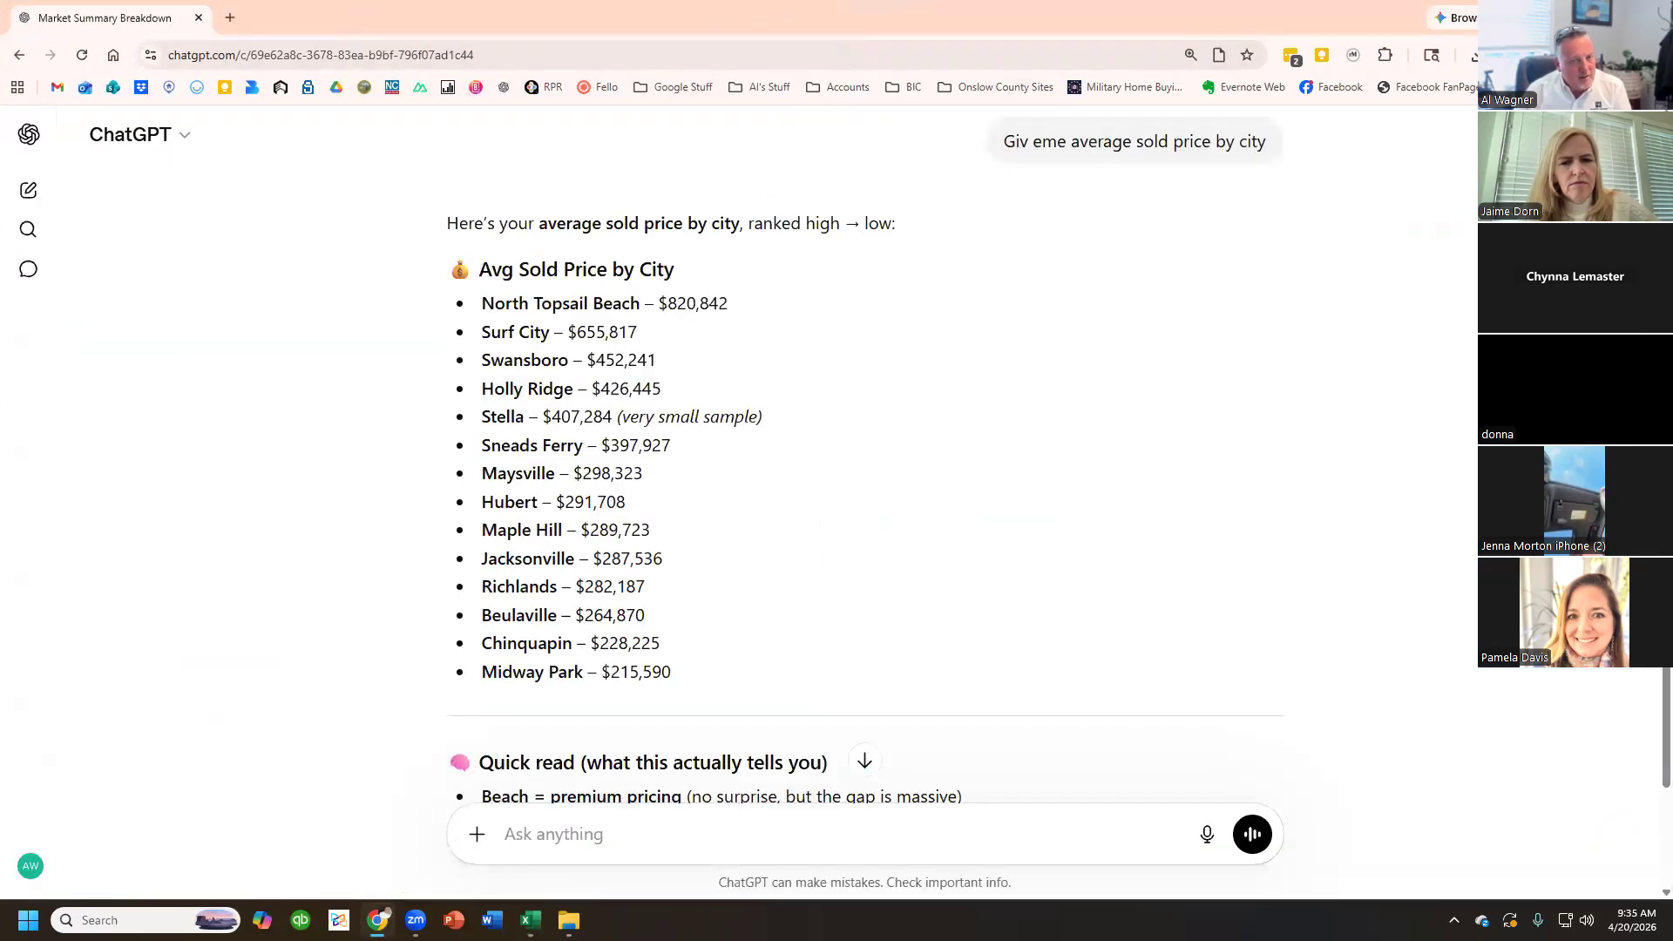
pyautogui.hotkey('alt', 'Tab')
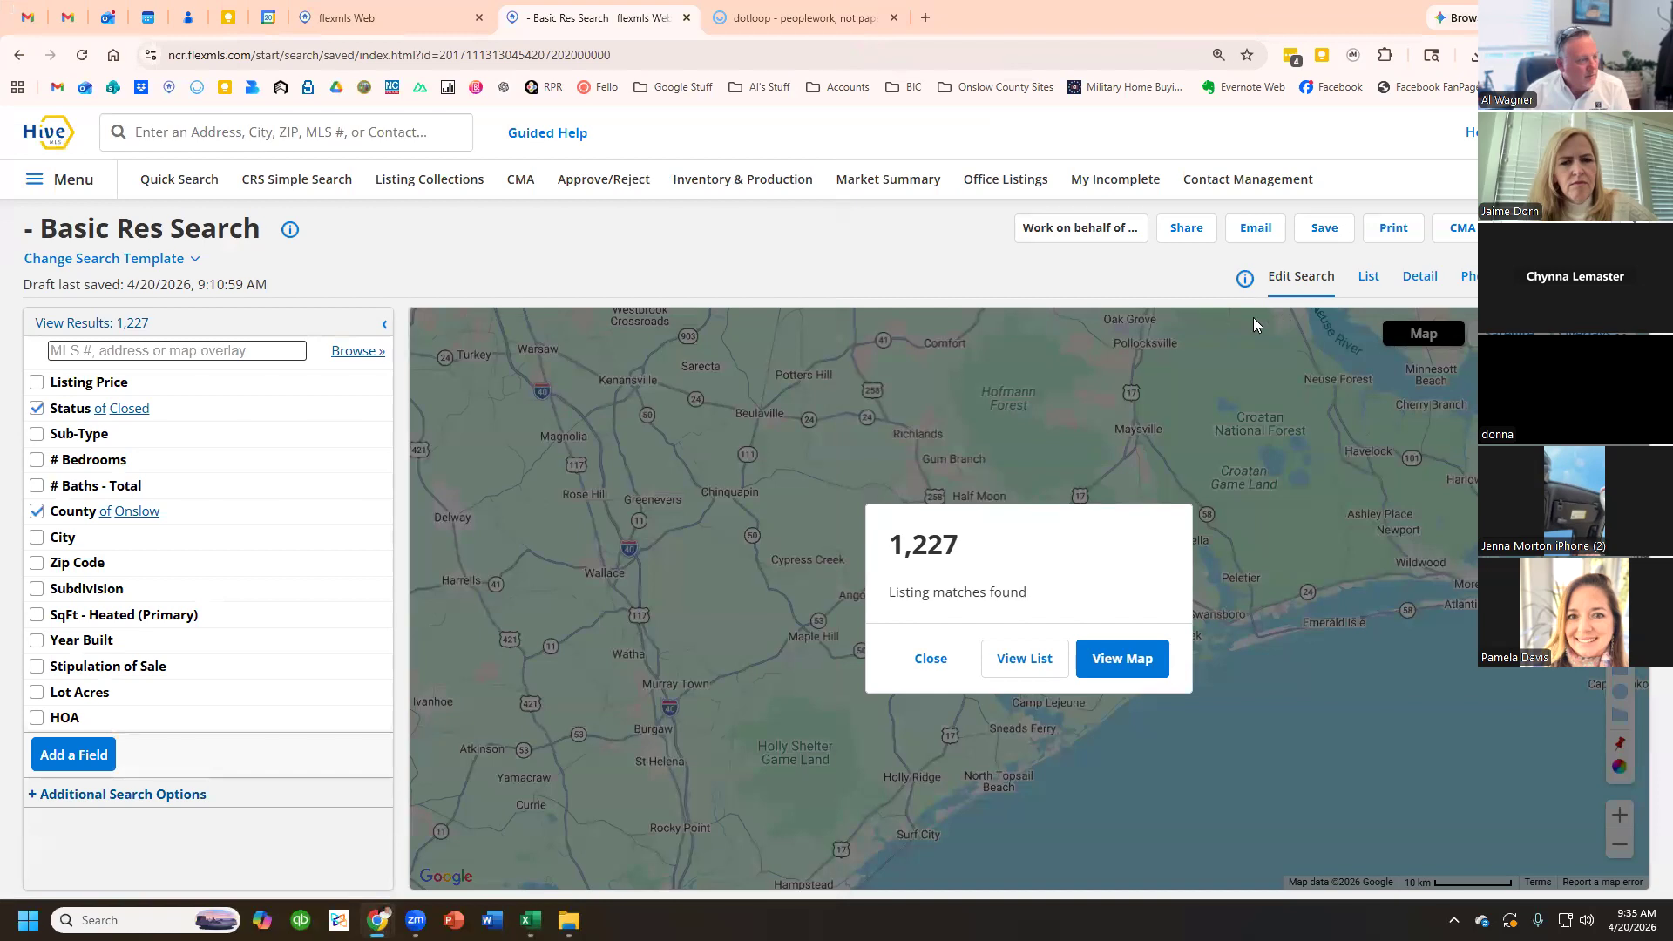
pyautogui.click(54, 181)
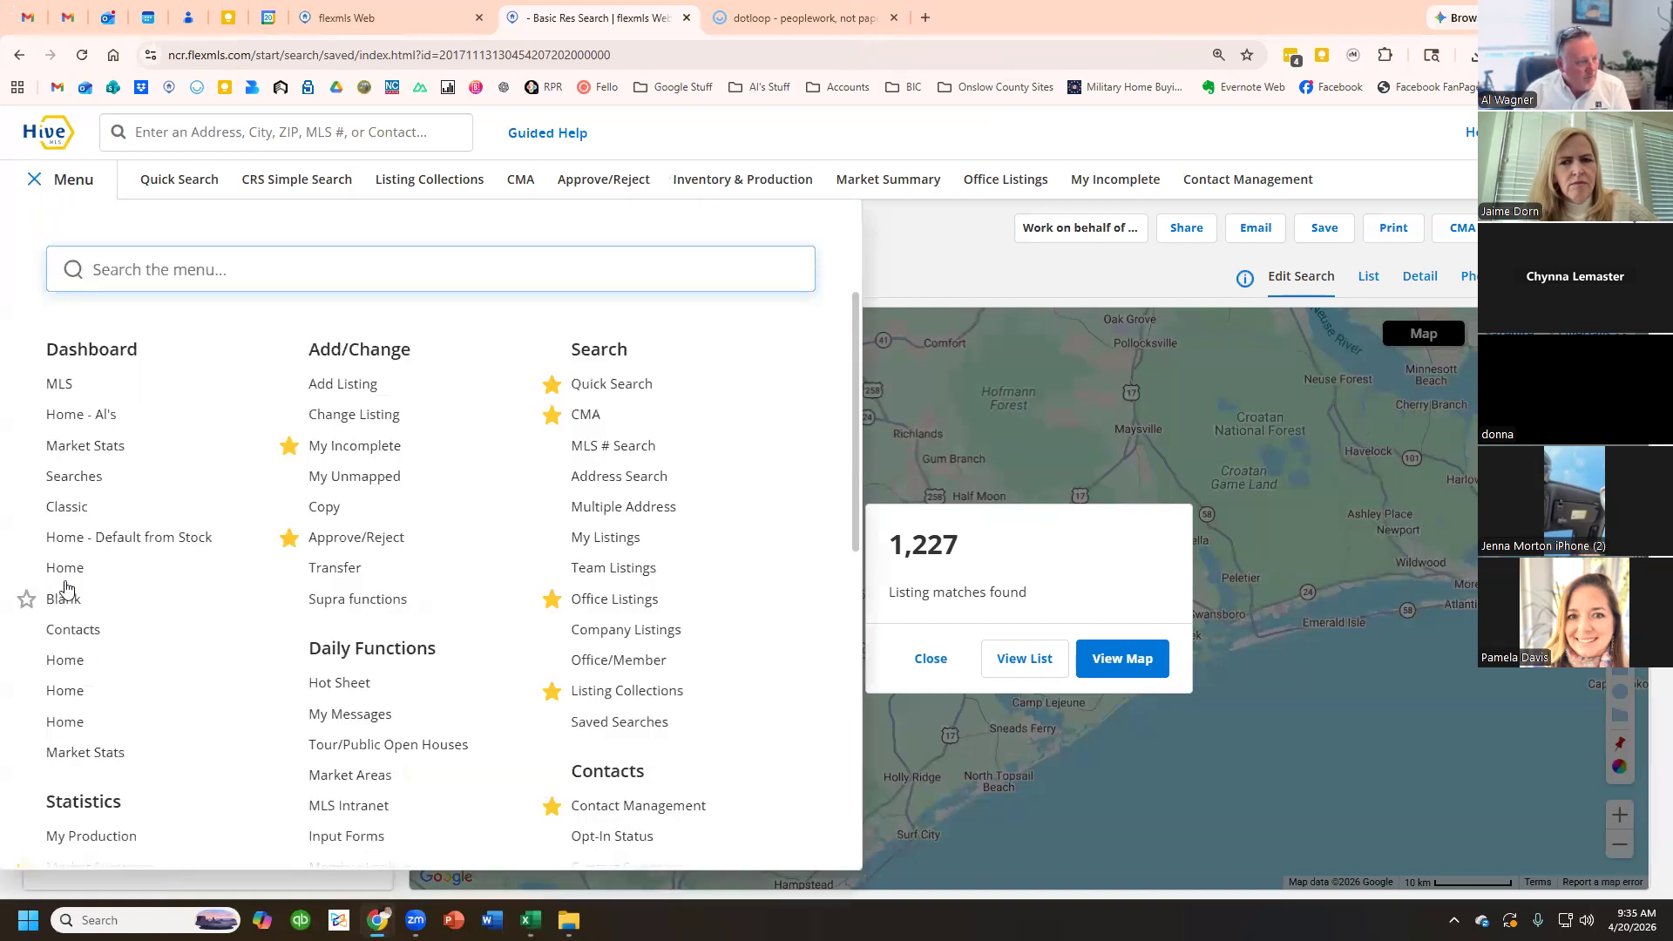
pyautogui.scroll(-5, 153, 349)
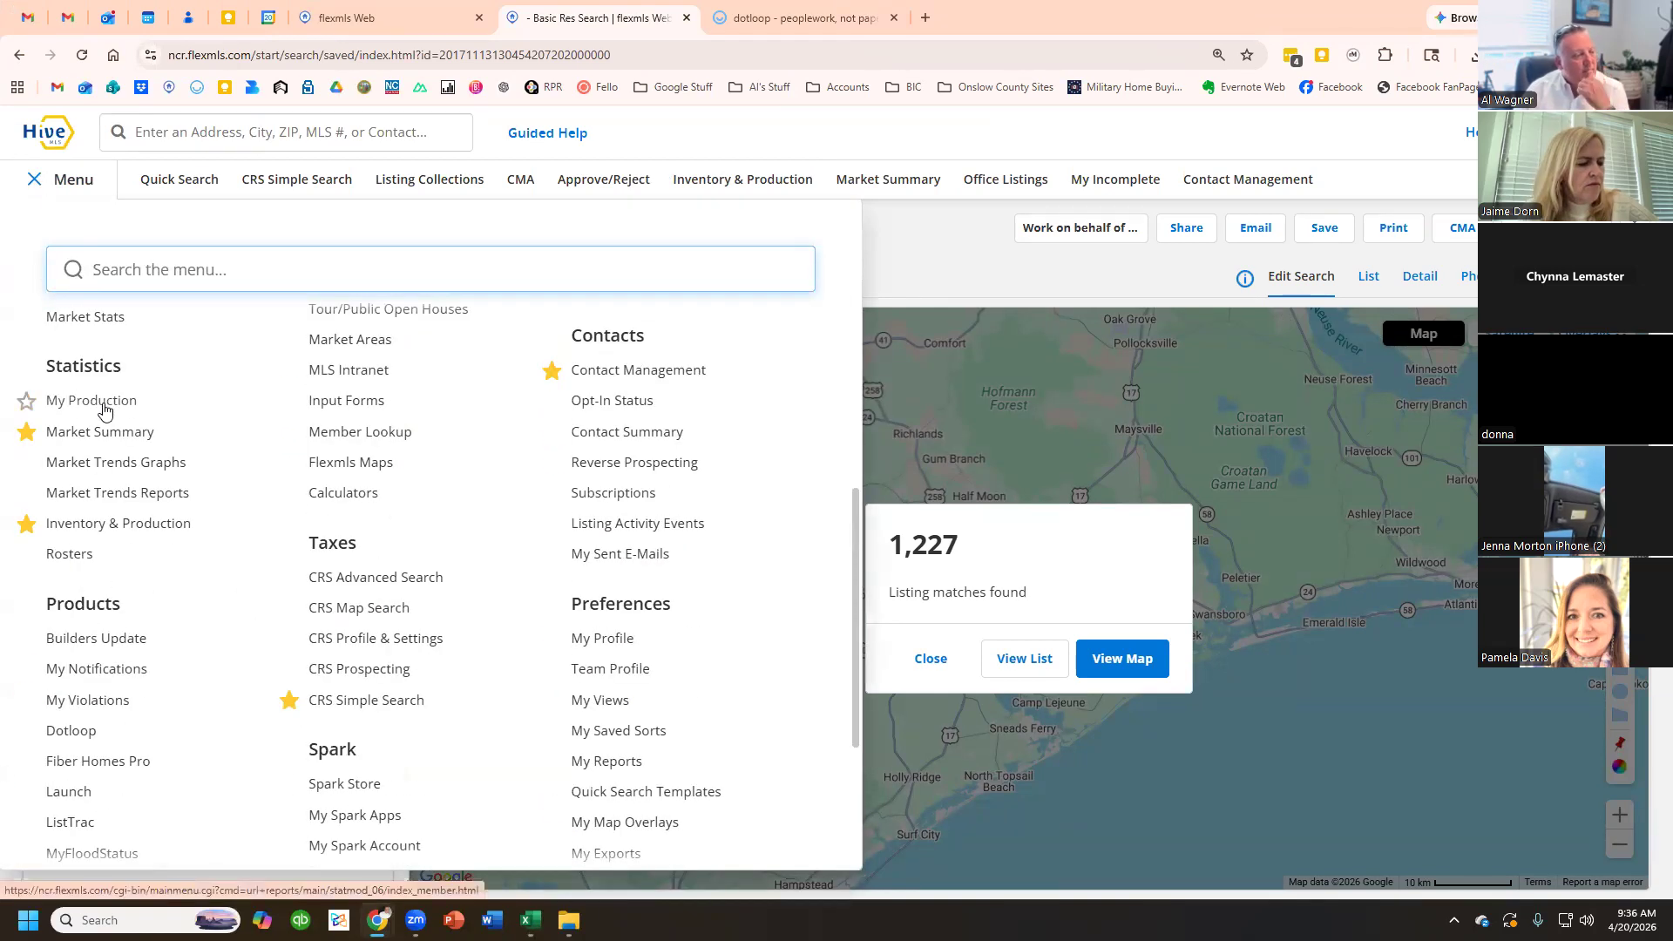
pyautogui.click(100, 525)
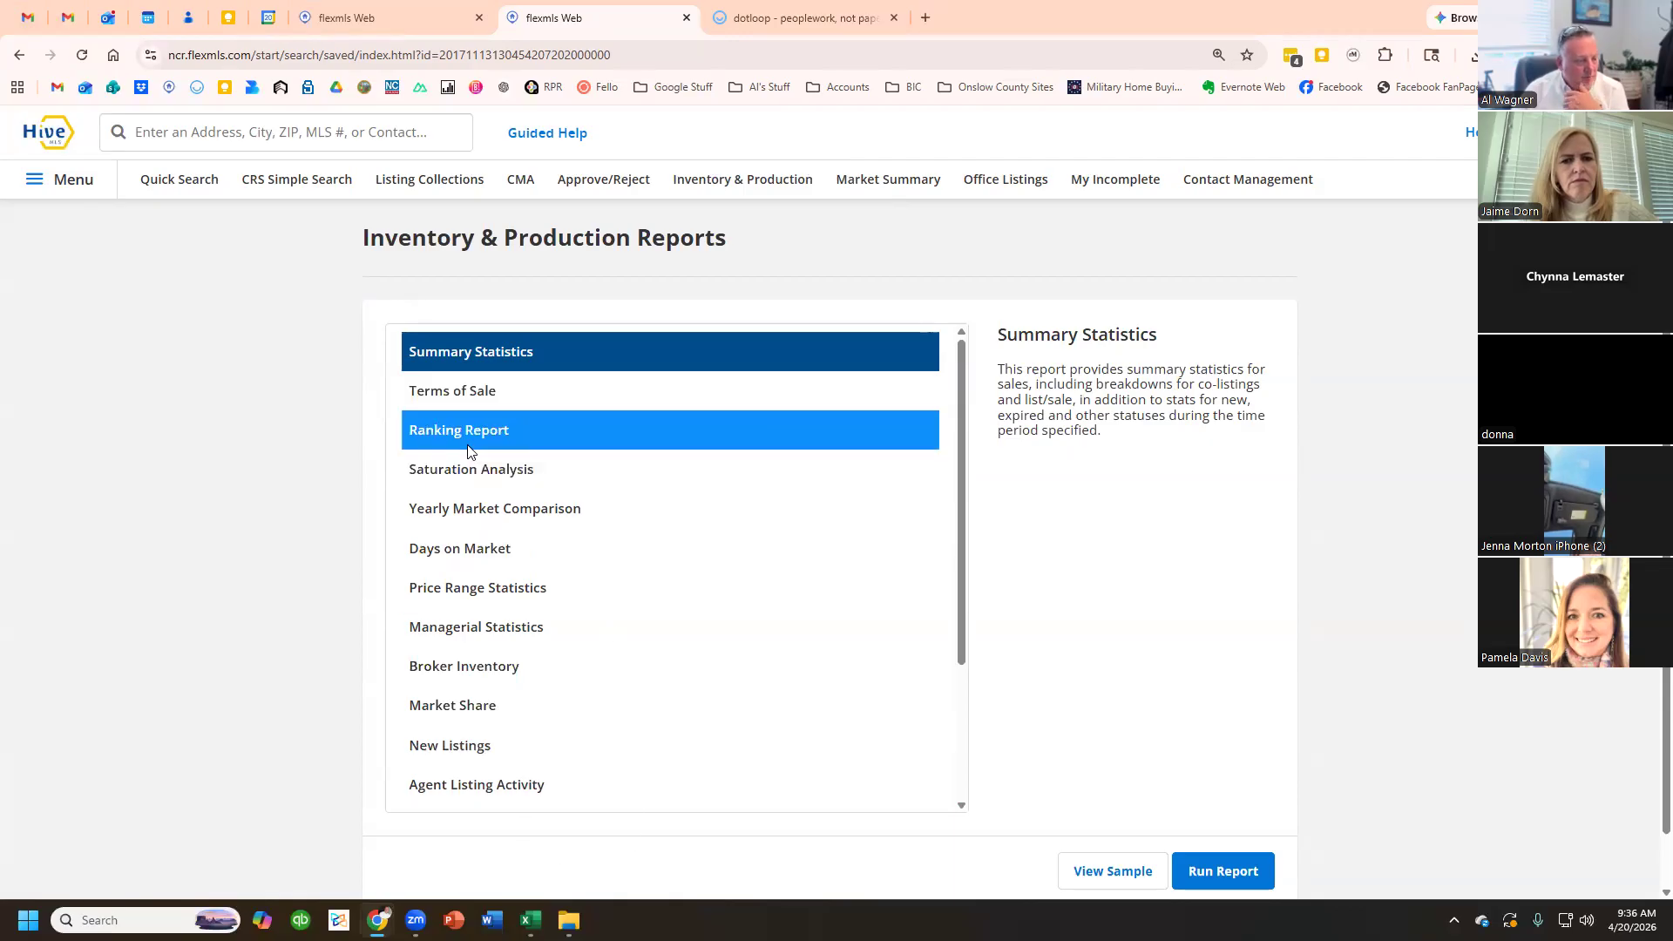
pyautogui.click(448, 394)
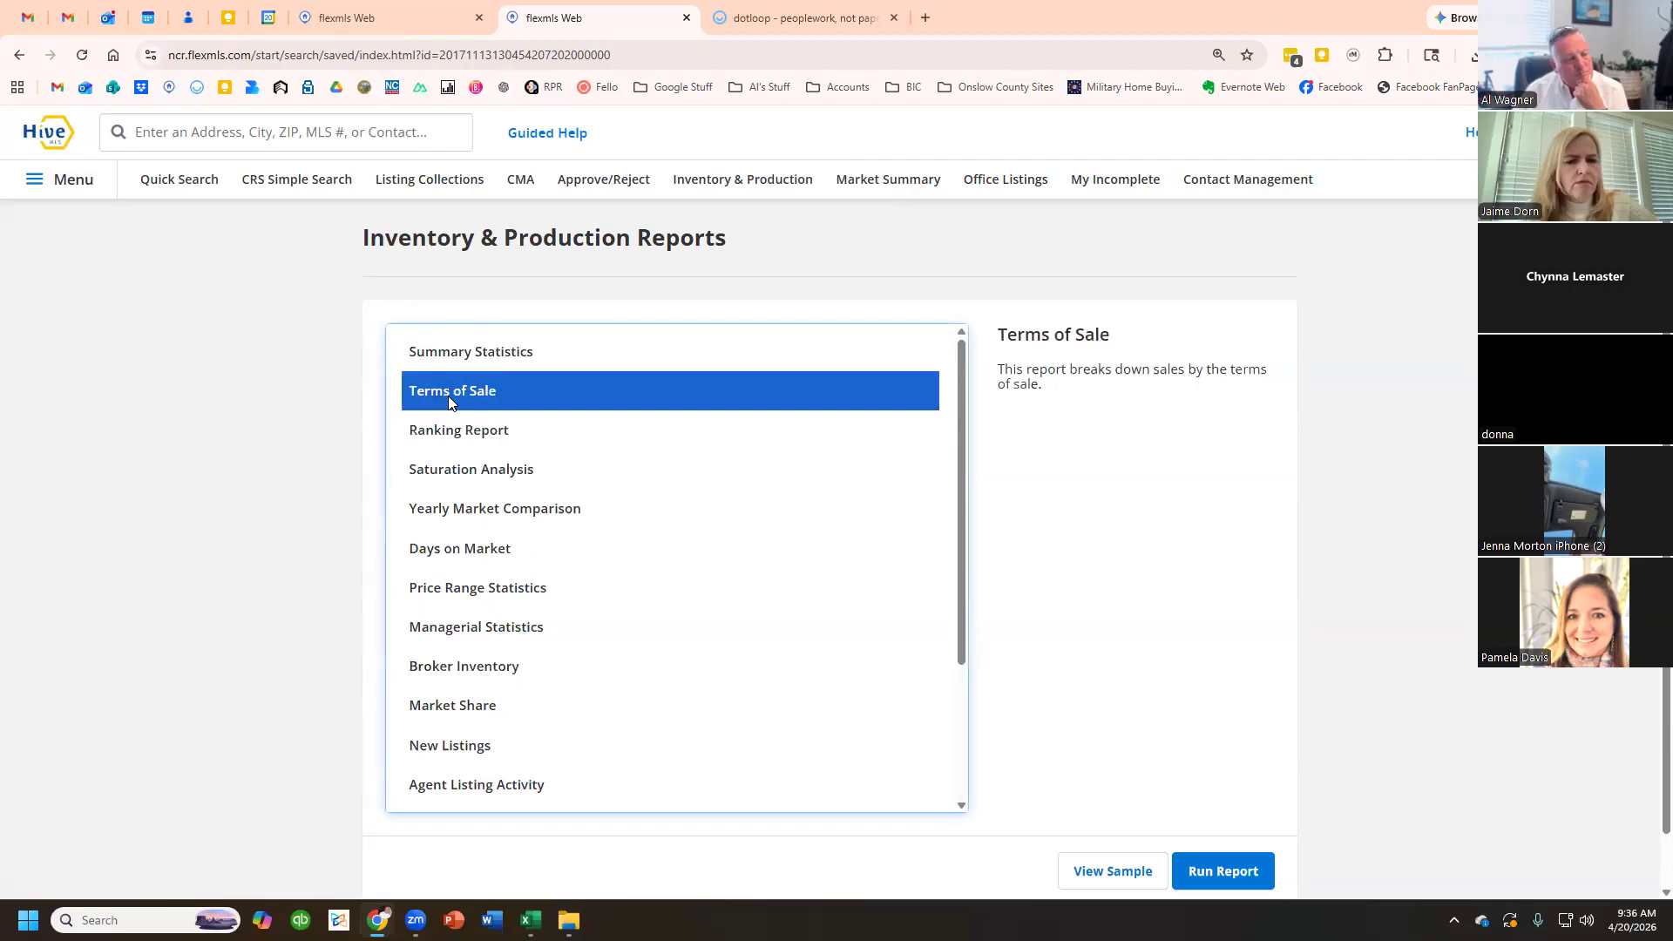
pyautogui.click(1223, 872)
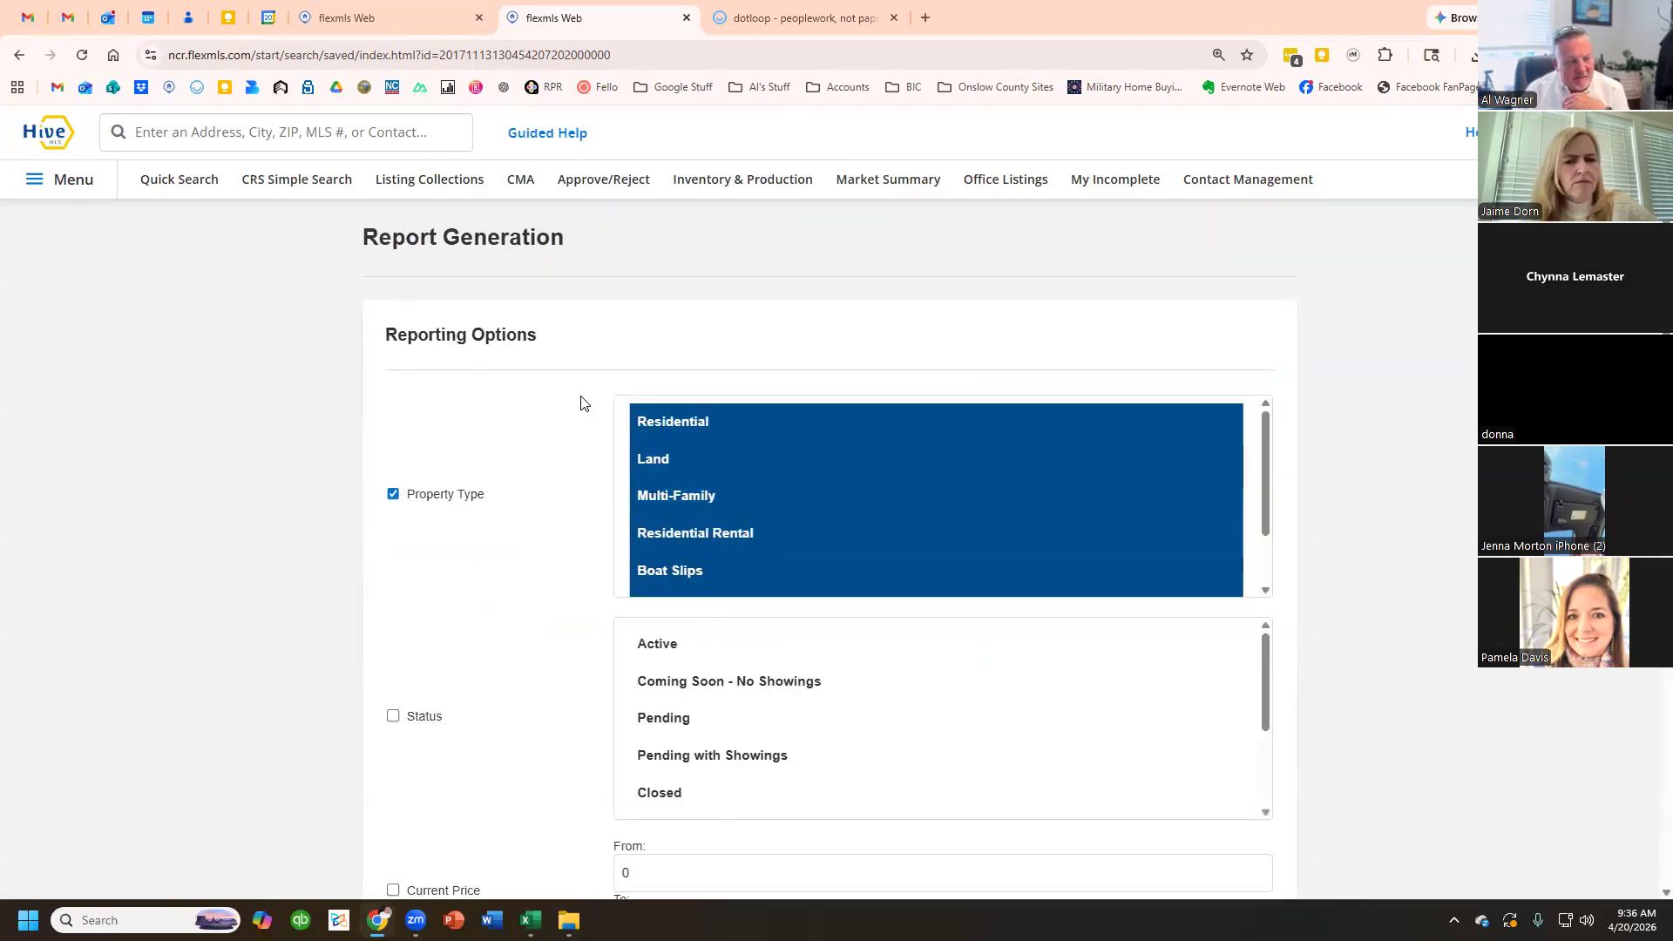
# - Restrict the Terms of Sale report to Onslow county
pyautogui.scroll(-1, 592, 593)
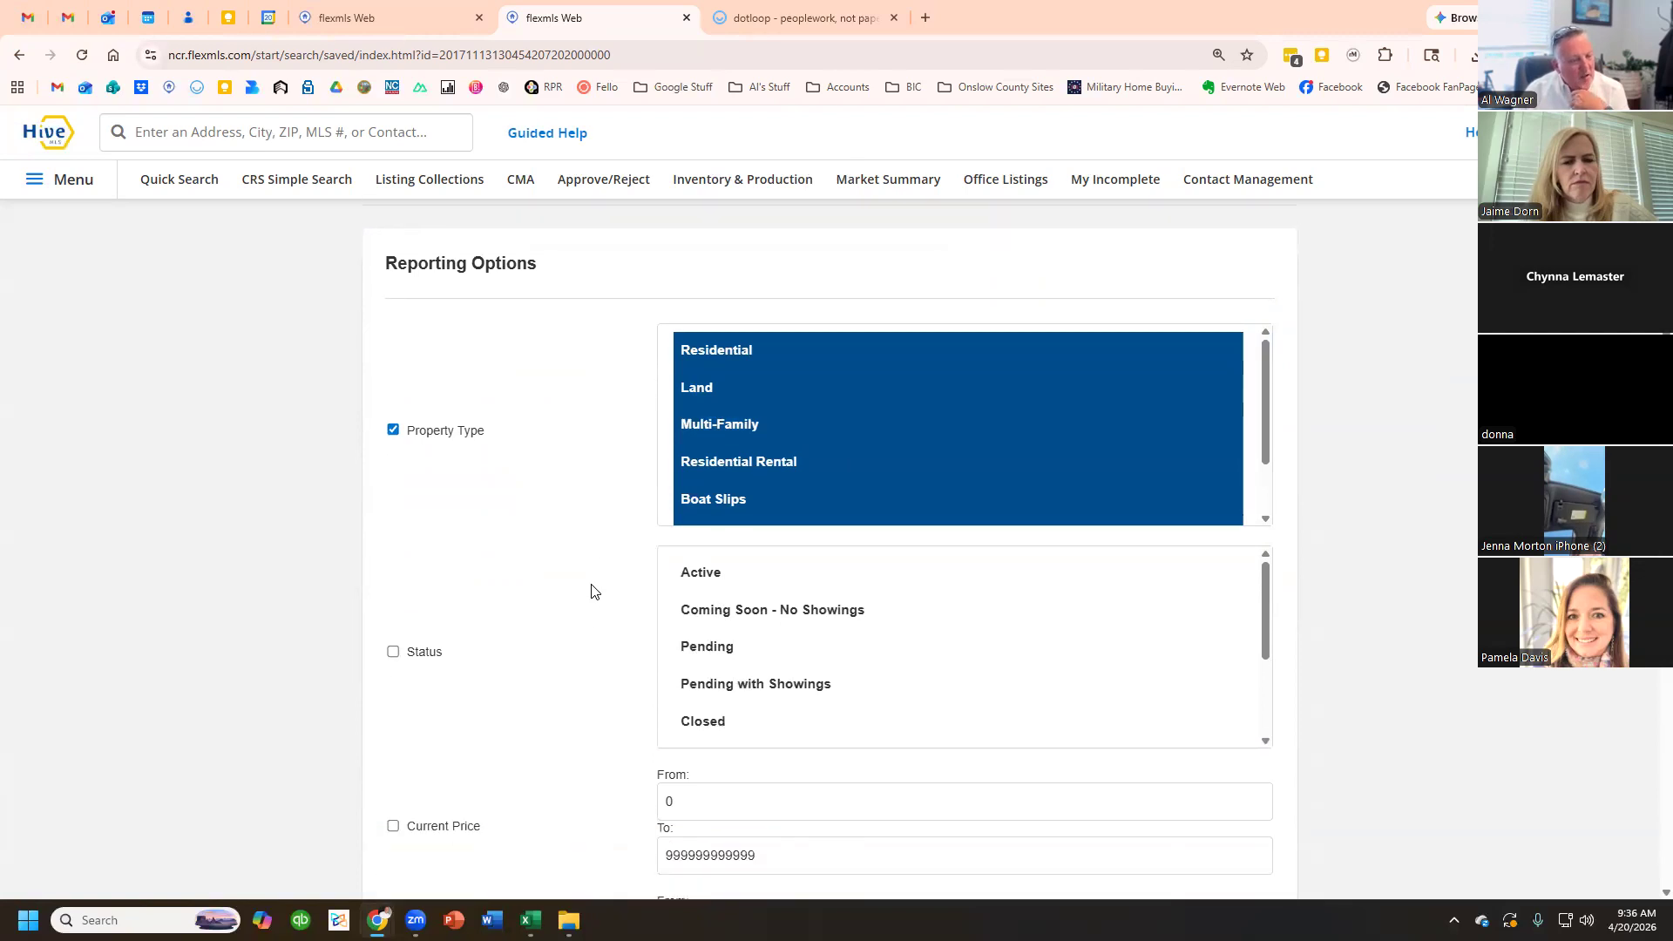
pyautogui.scroll(-2, 609, 579)
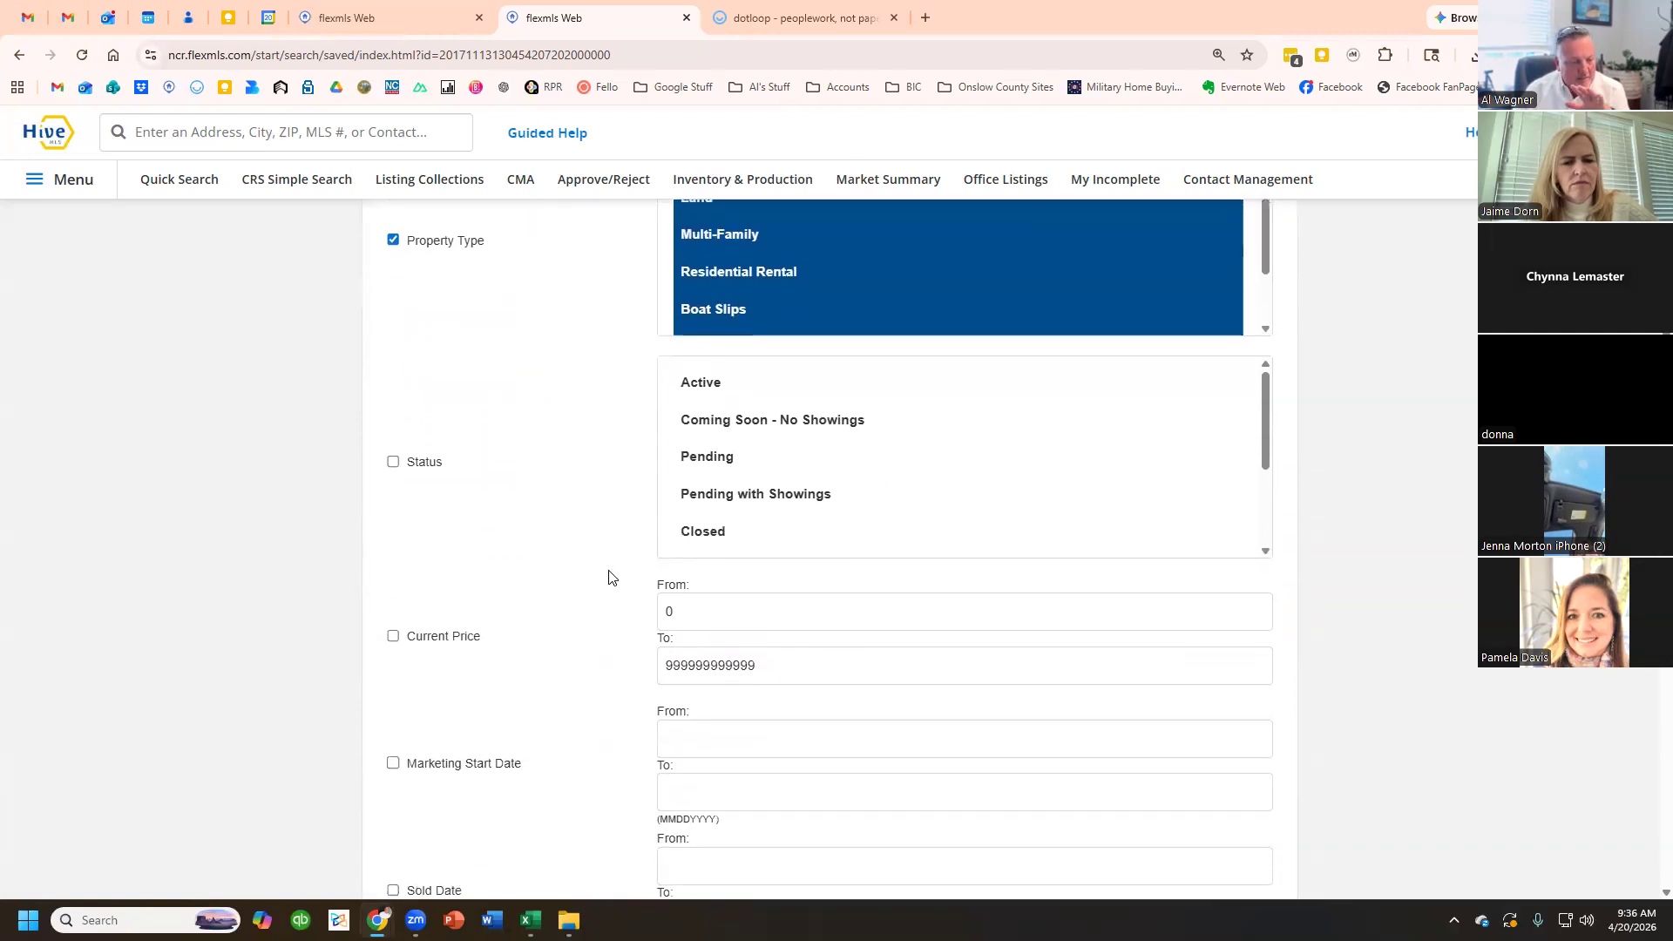
pyautogui.scroll(-2, 616, 554)
pyautogui.scroll(-6, 619, 544)
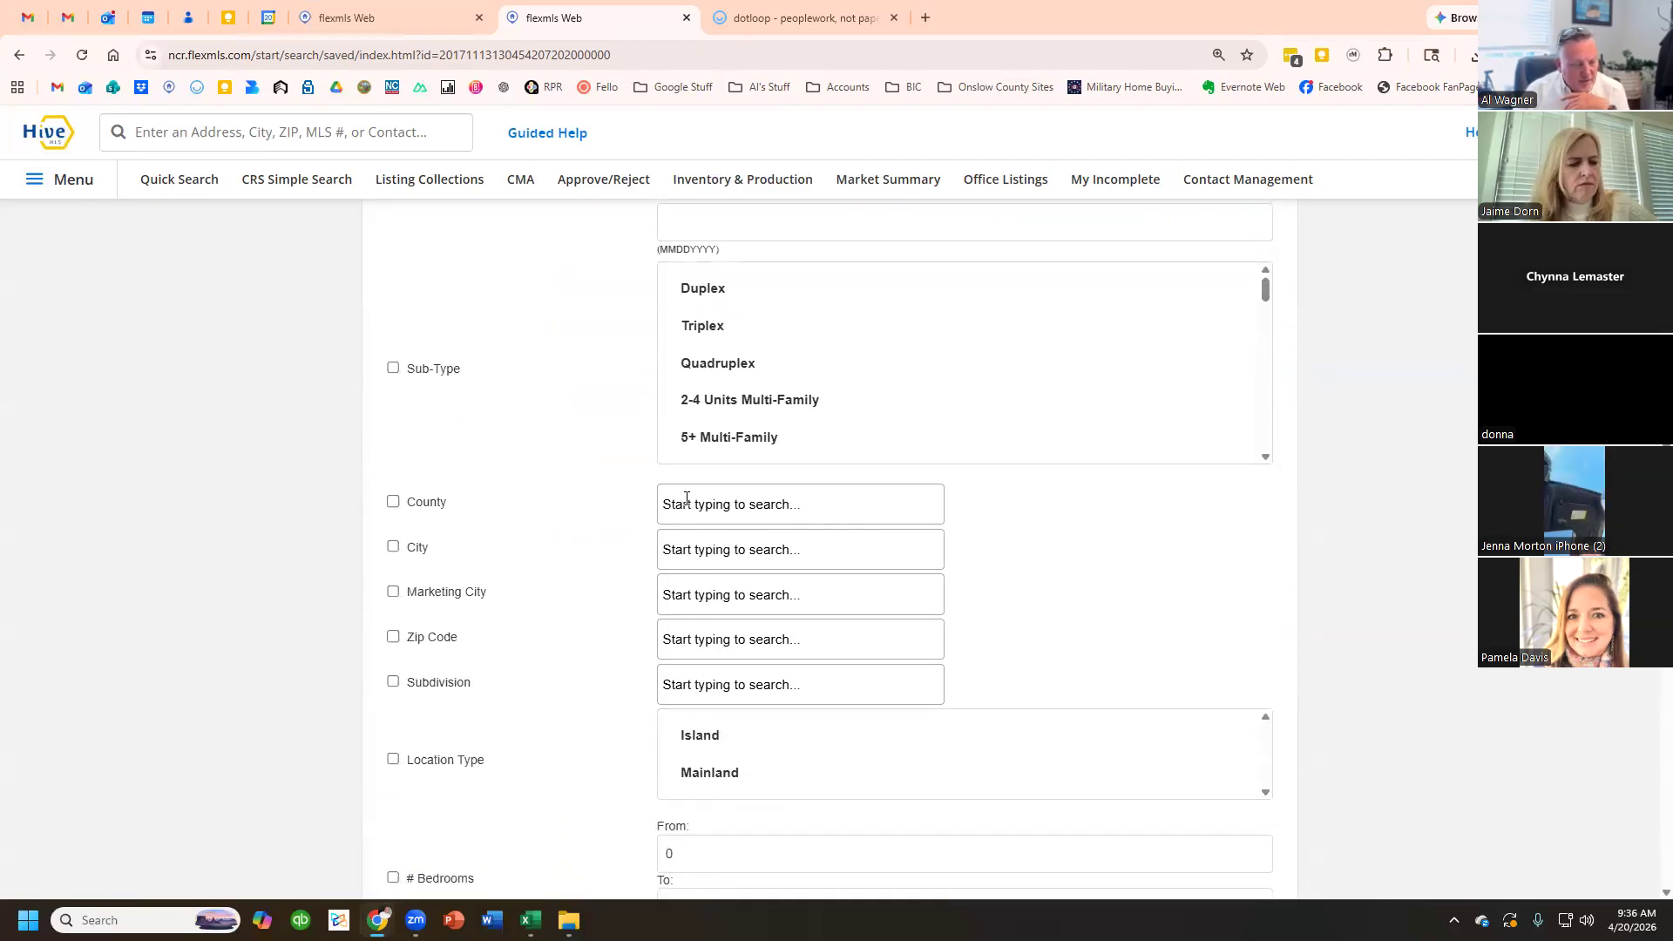
pyautogui.click(677, 507)
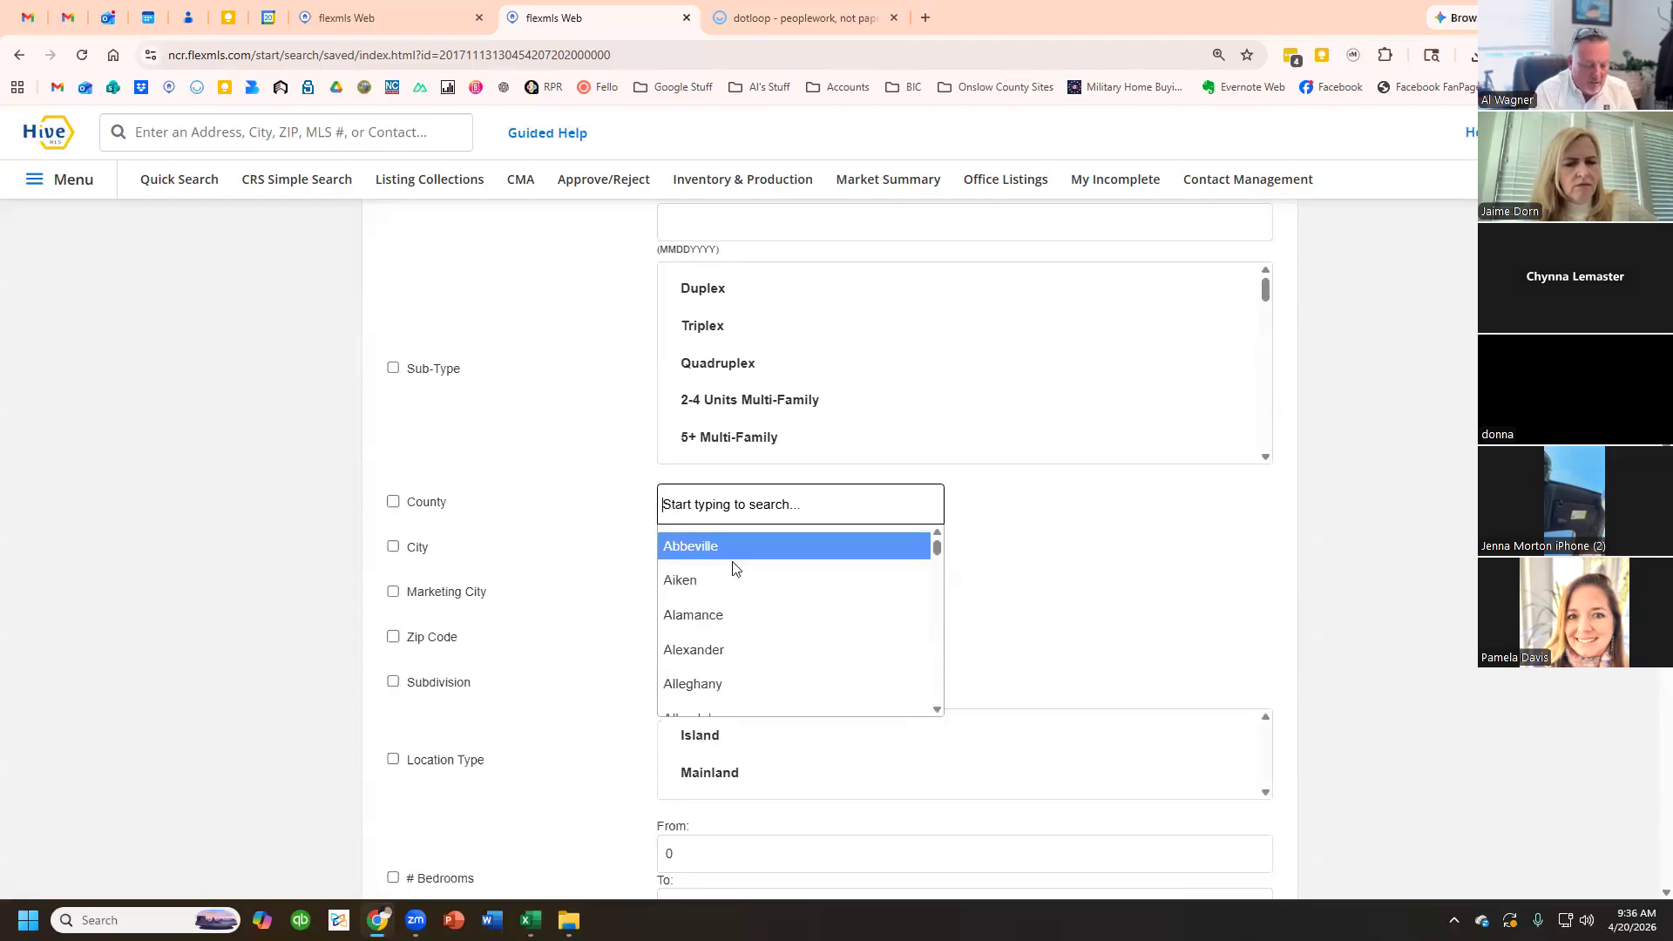
pyautogui.write('onslow')
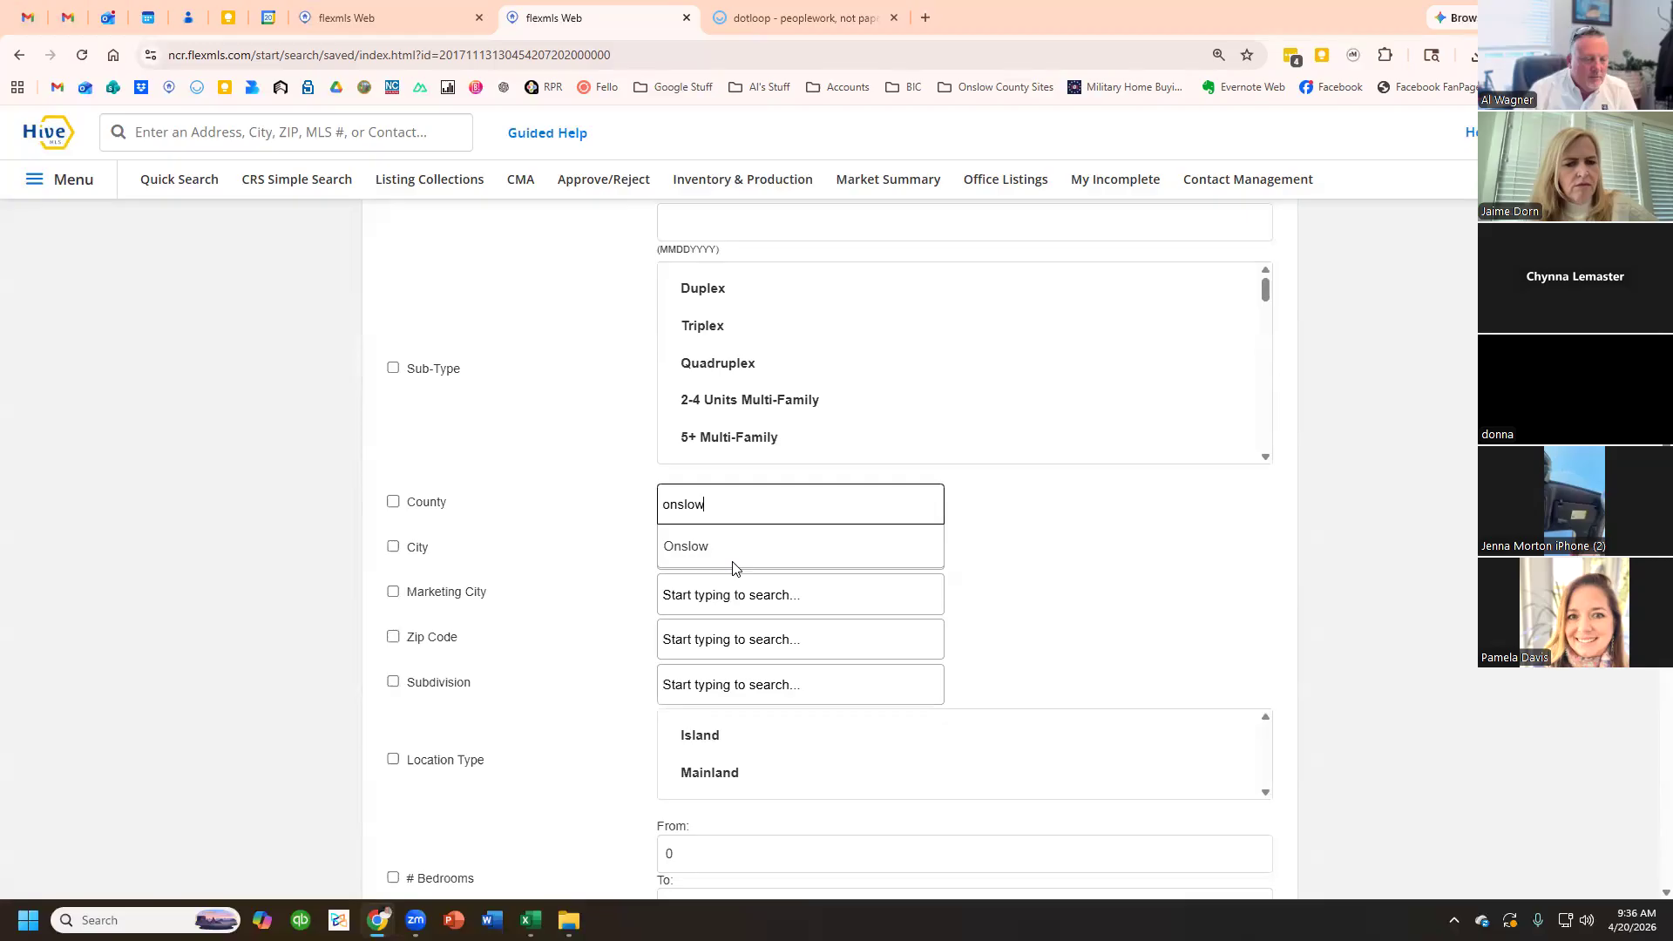
pyautogui.click(723, 549)
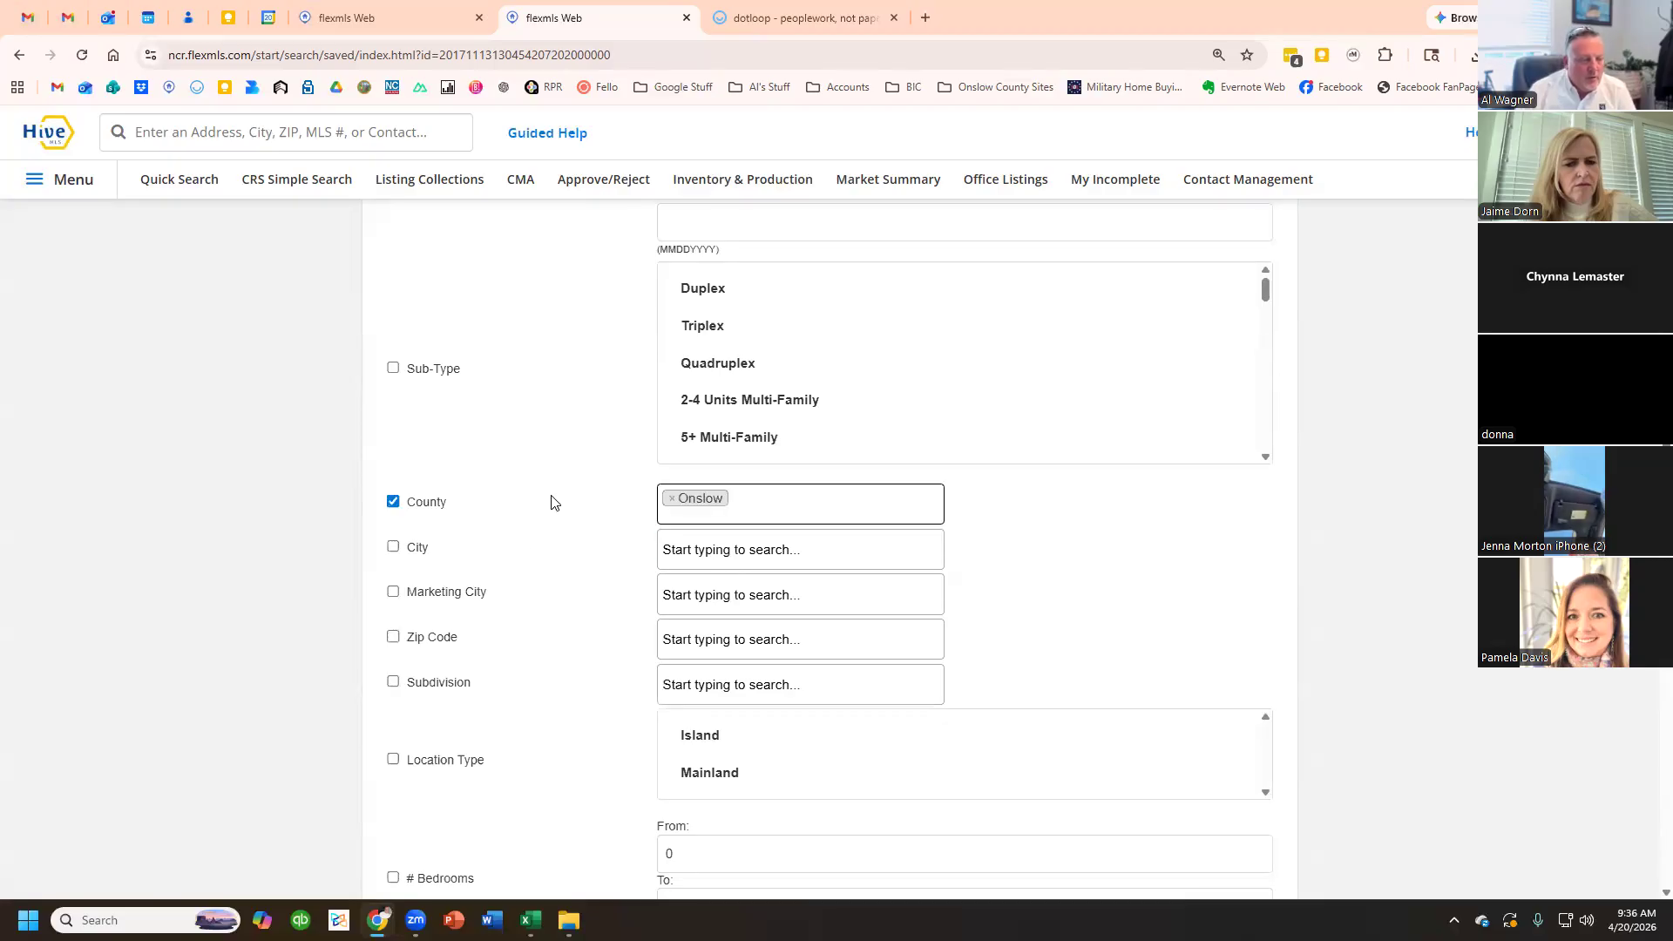
# - Set the statistic type to MLS with begin date 01/01/2026 and generate the Terms of Sale report for Multi-Family properties
pyautogui.scroll(-8, 603, 562)
pyautogui.scroll(-12, 603, 571)
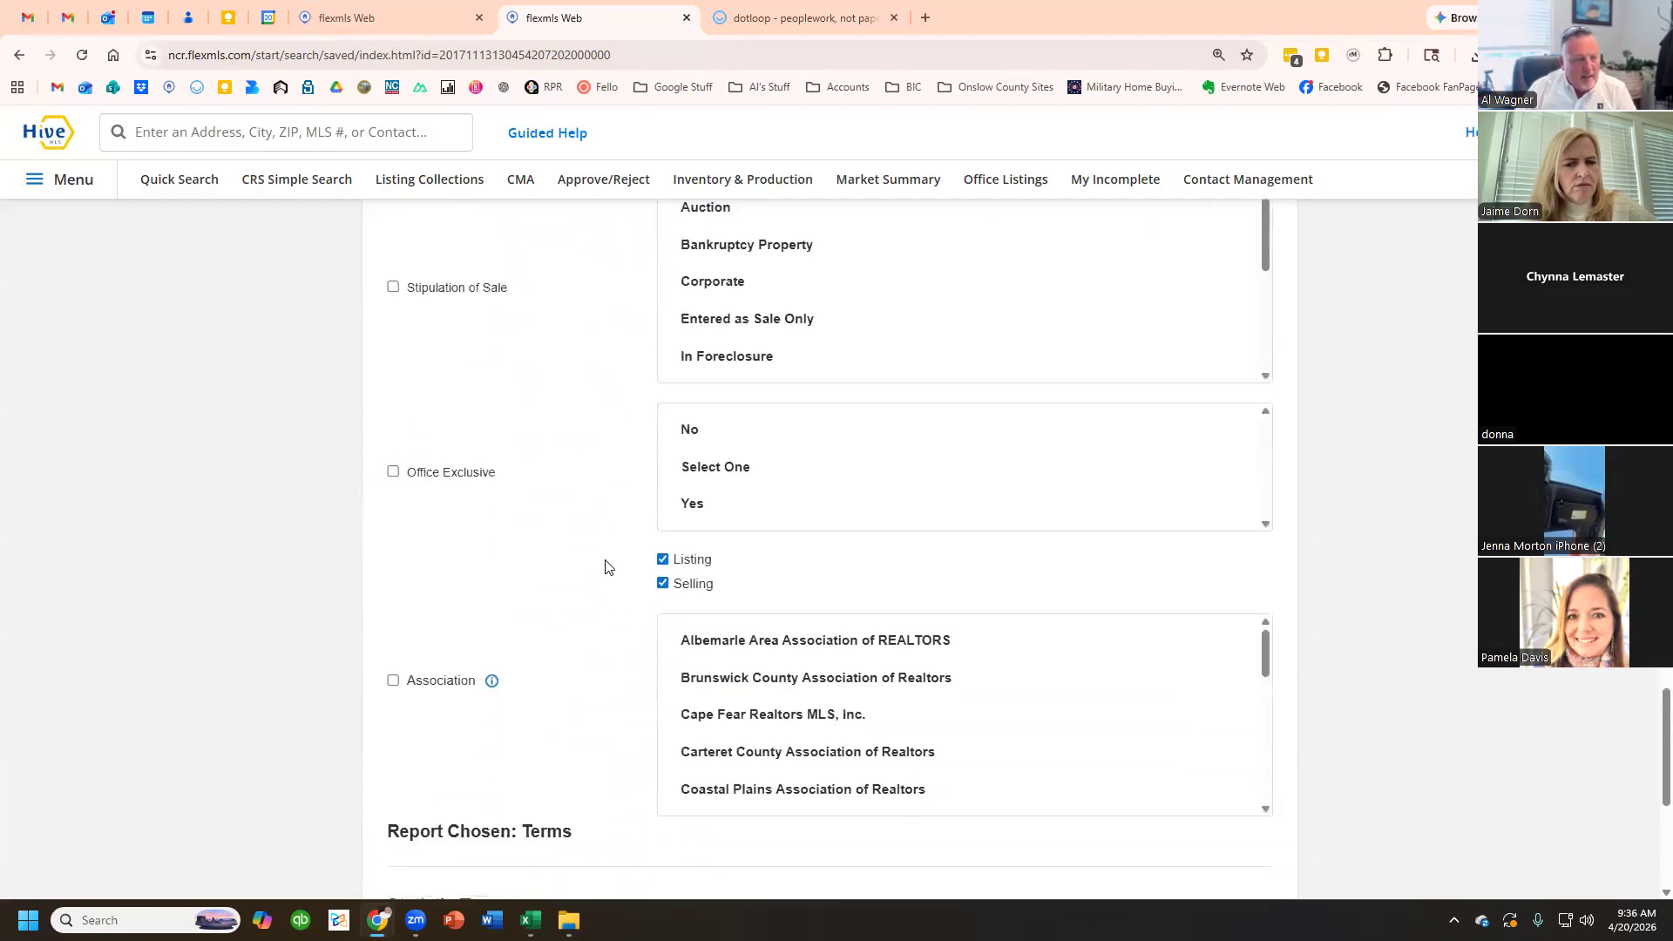
pyautogui.scroll(-5, 608, 568)
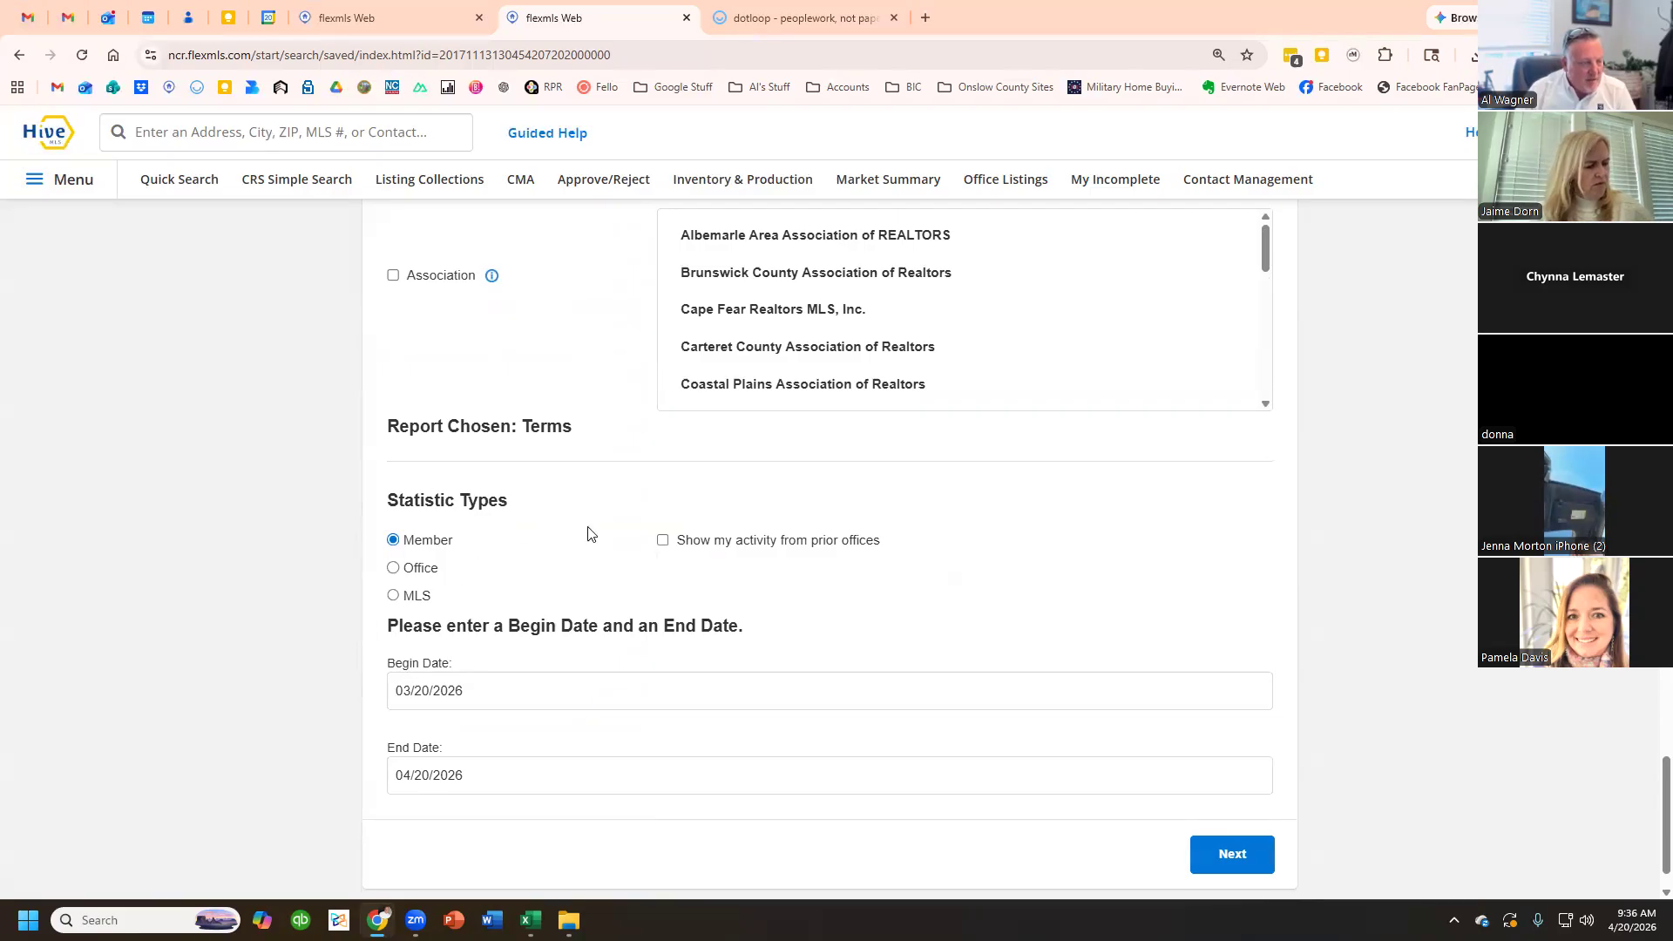
pyautogui.scroll(7, 600, 580)
pyautogui.scroll(15, 601, 584)
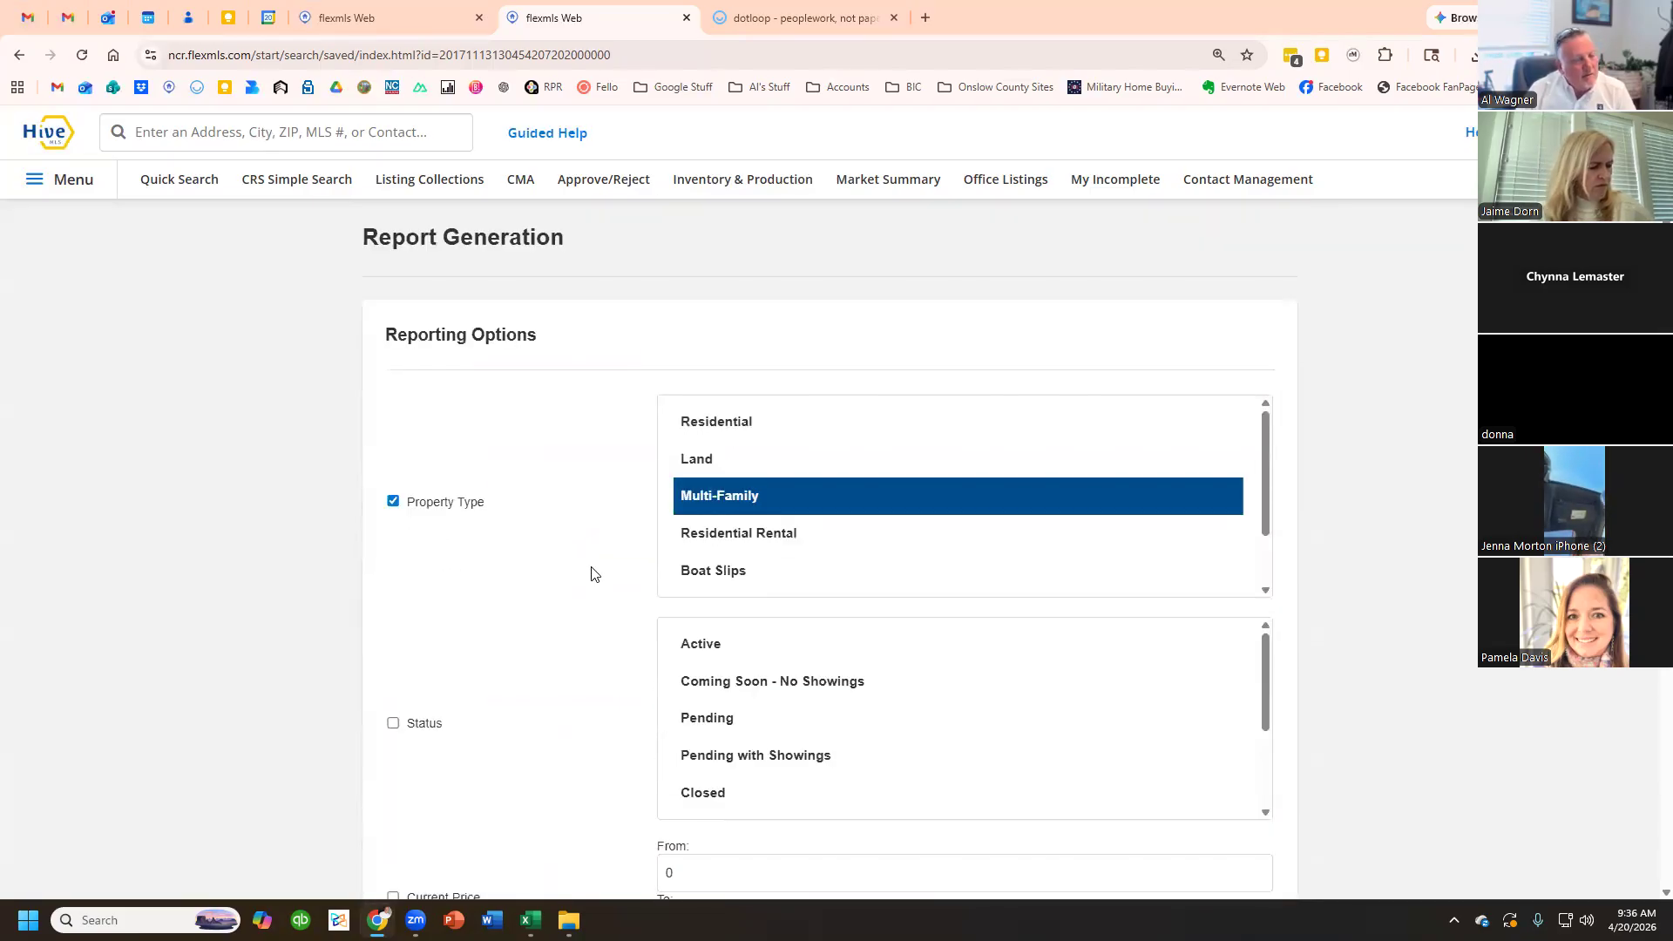
pyautogui.scroll(-20, 631, 799)
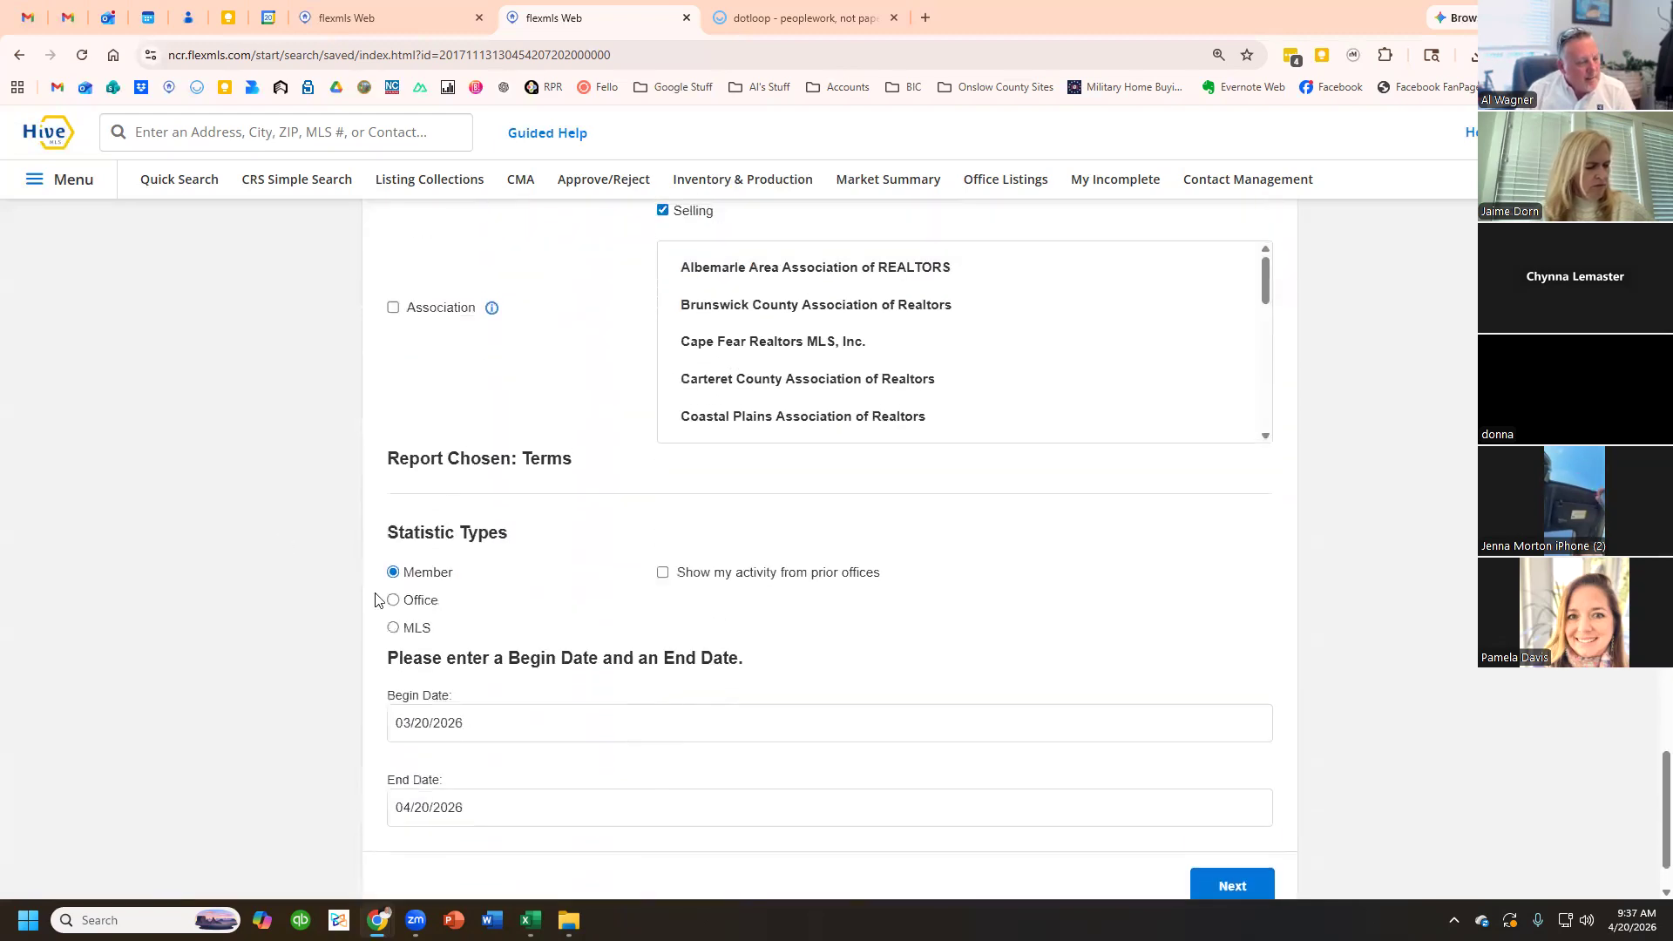
pyautogui.click(393, 628)
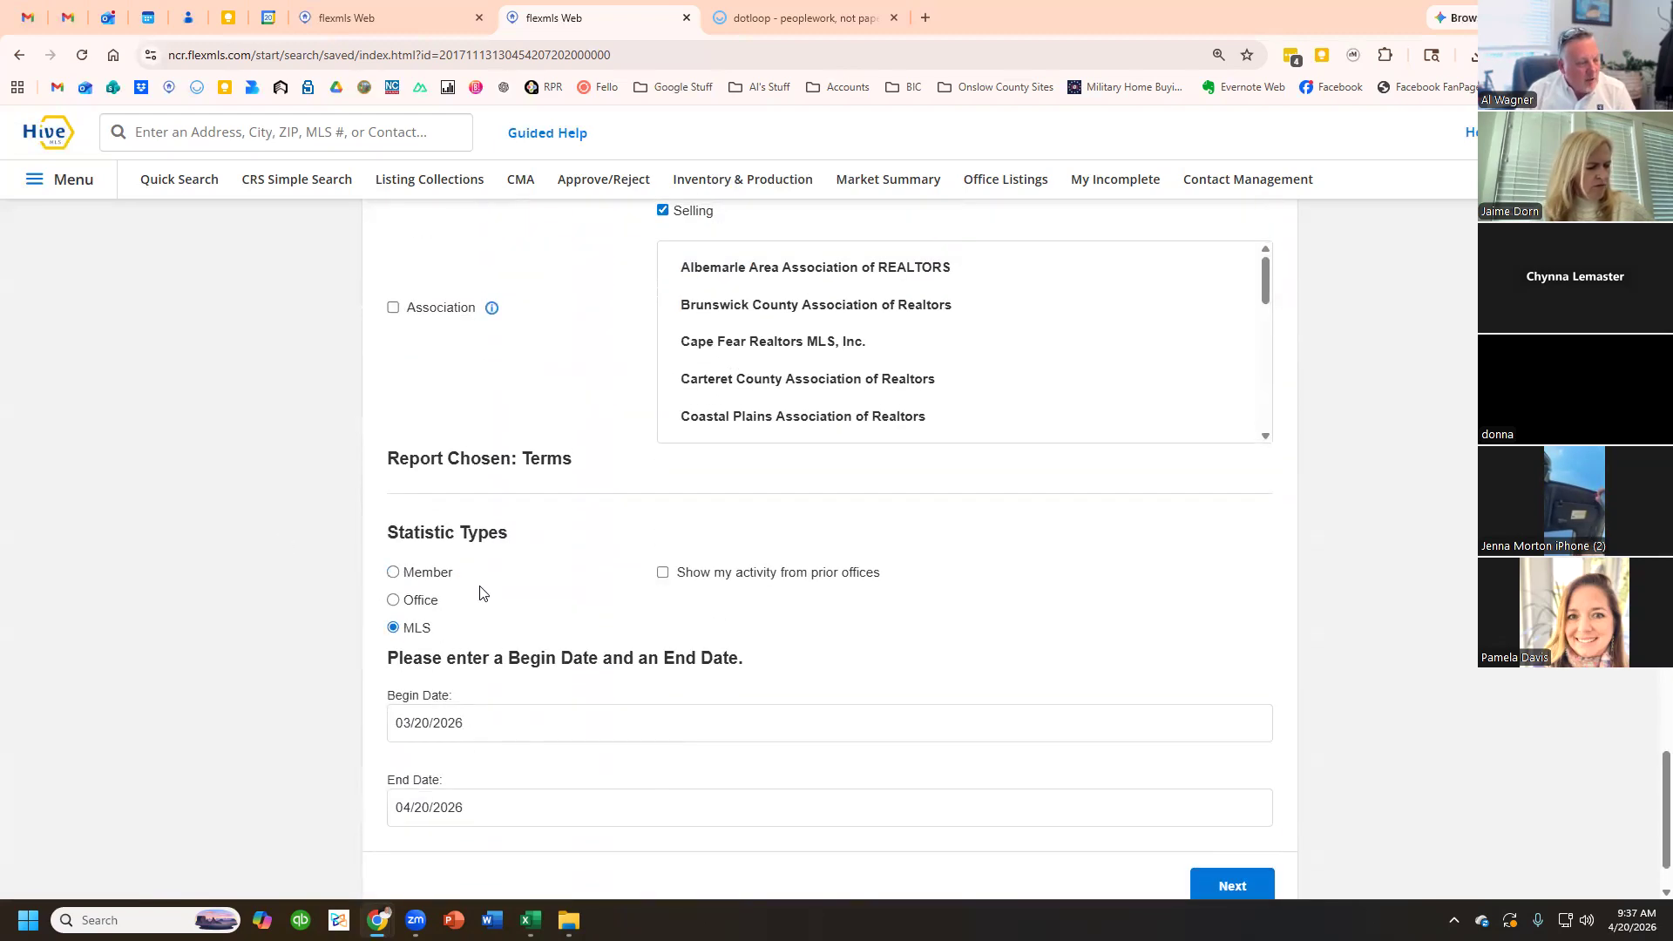
pyautogui.click(485, 737)
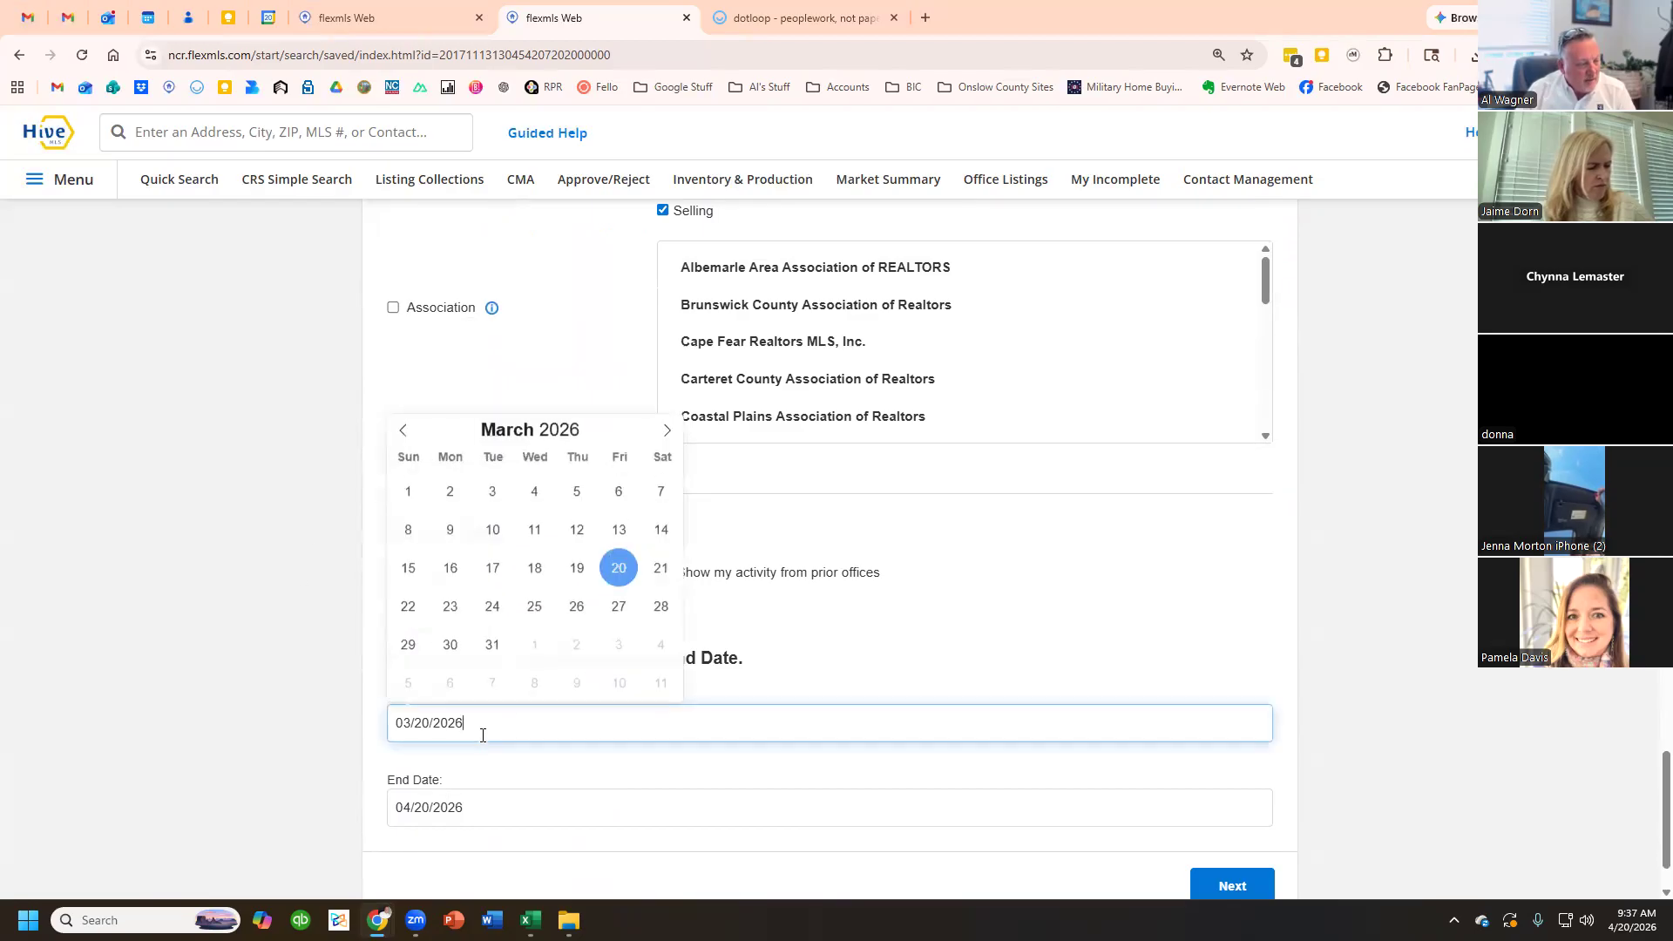
pyautogui.click(403, 438)
pyautogui.click(405, 440)
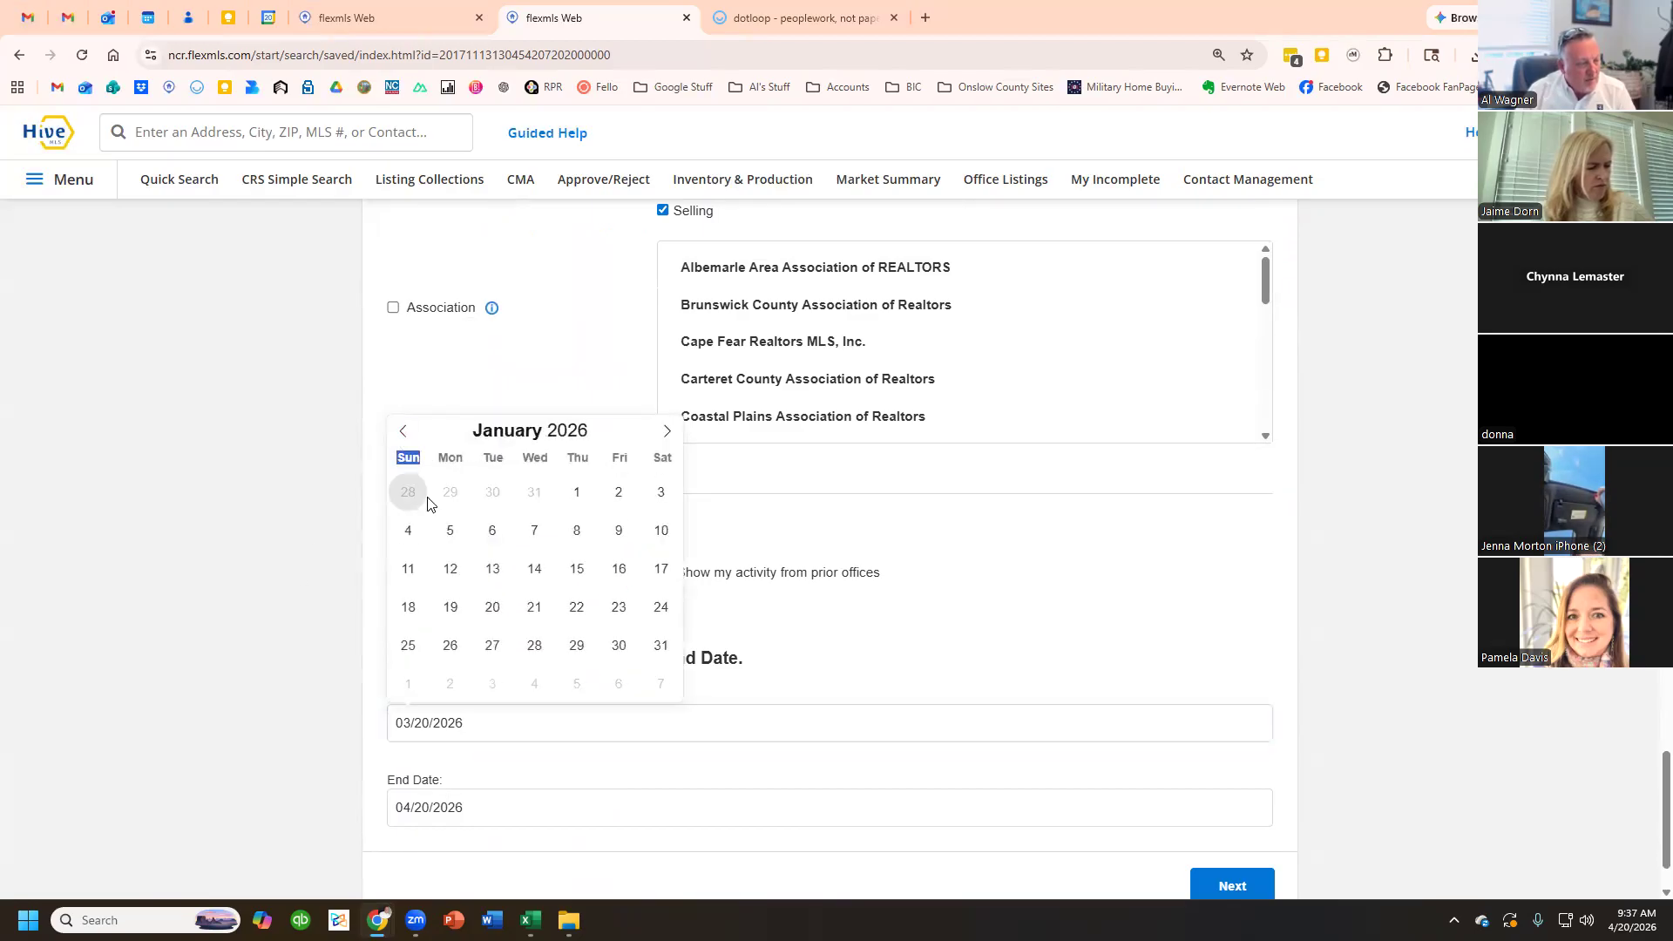
pyautogui.click(572, 495)
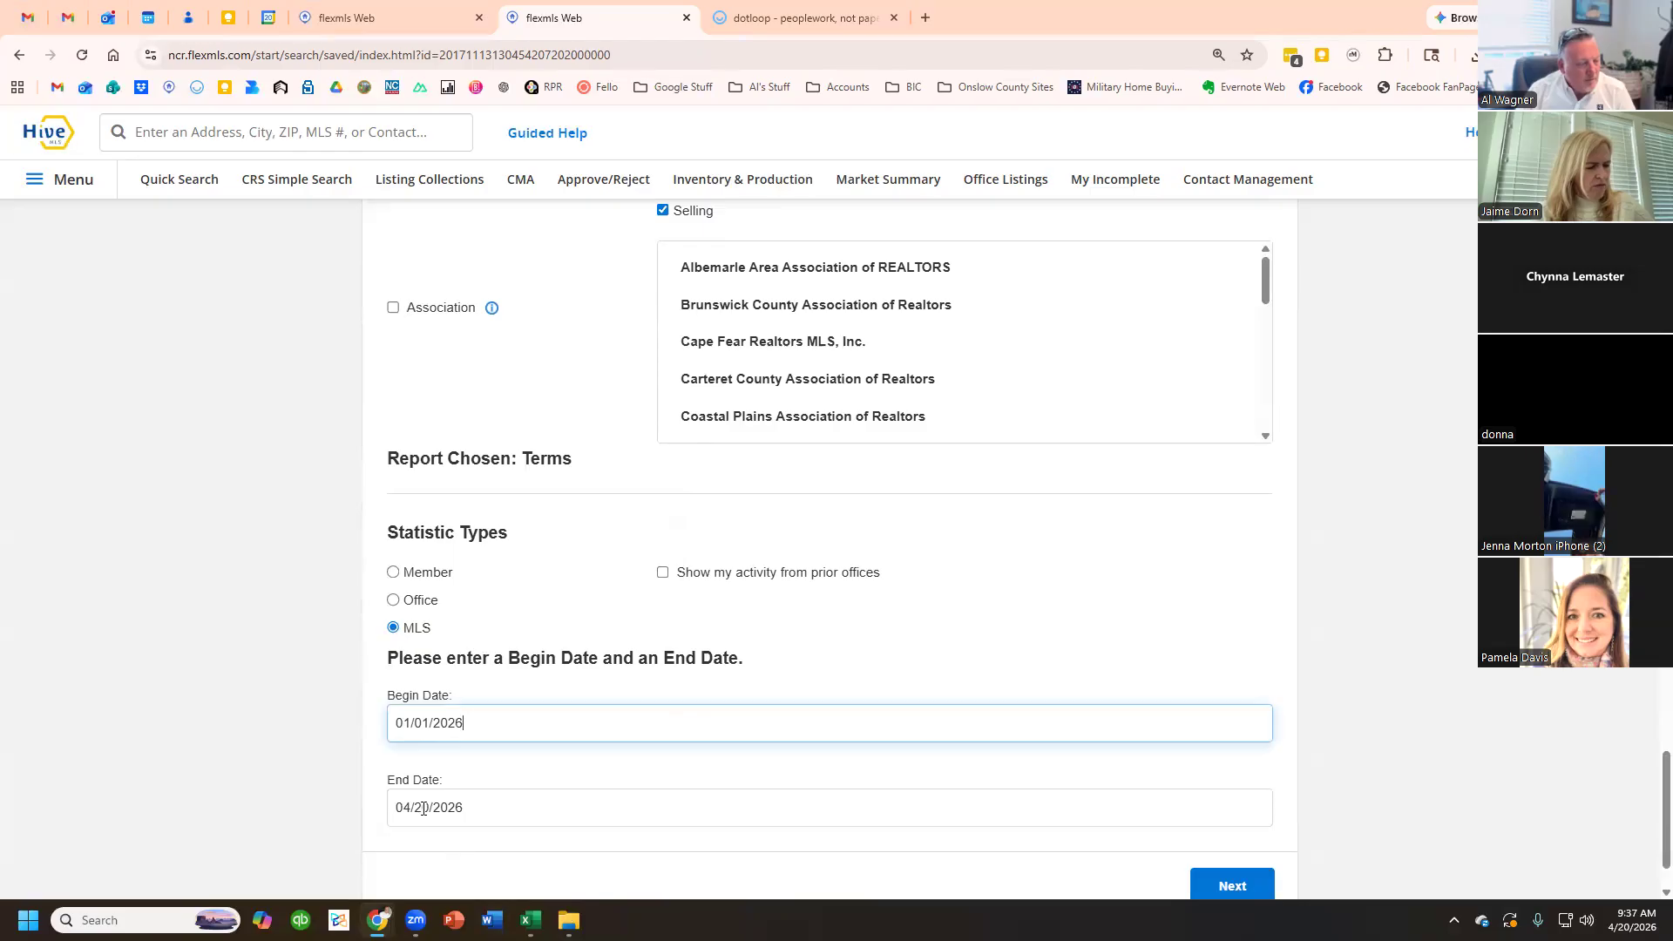
pyautogui.click(1210, 887)
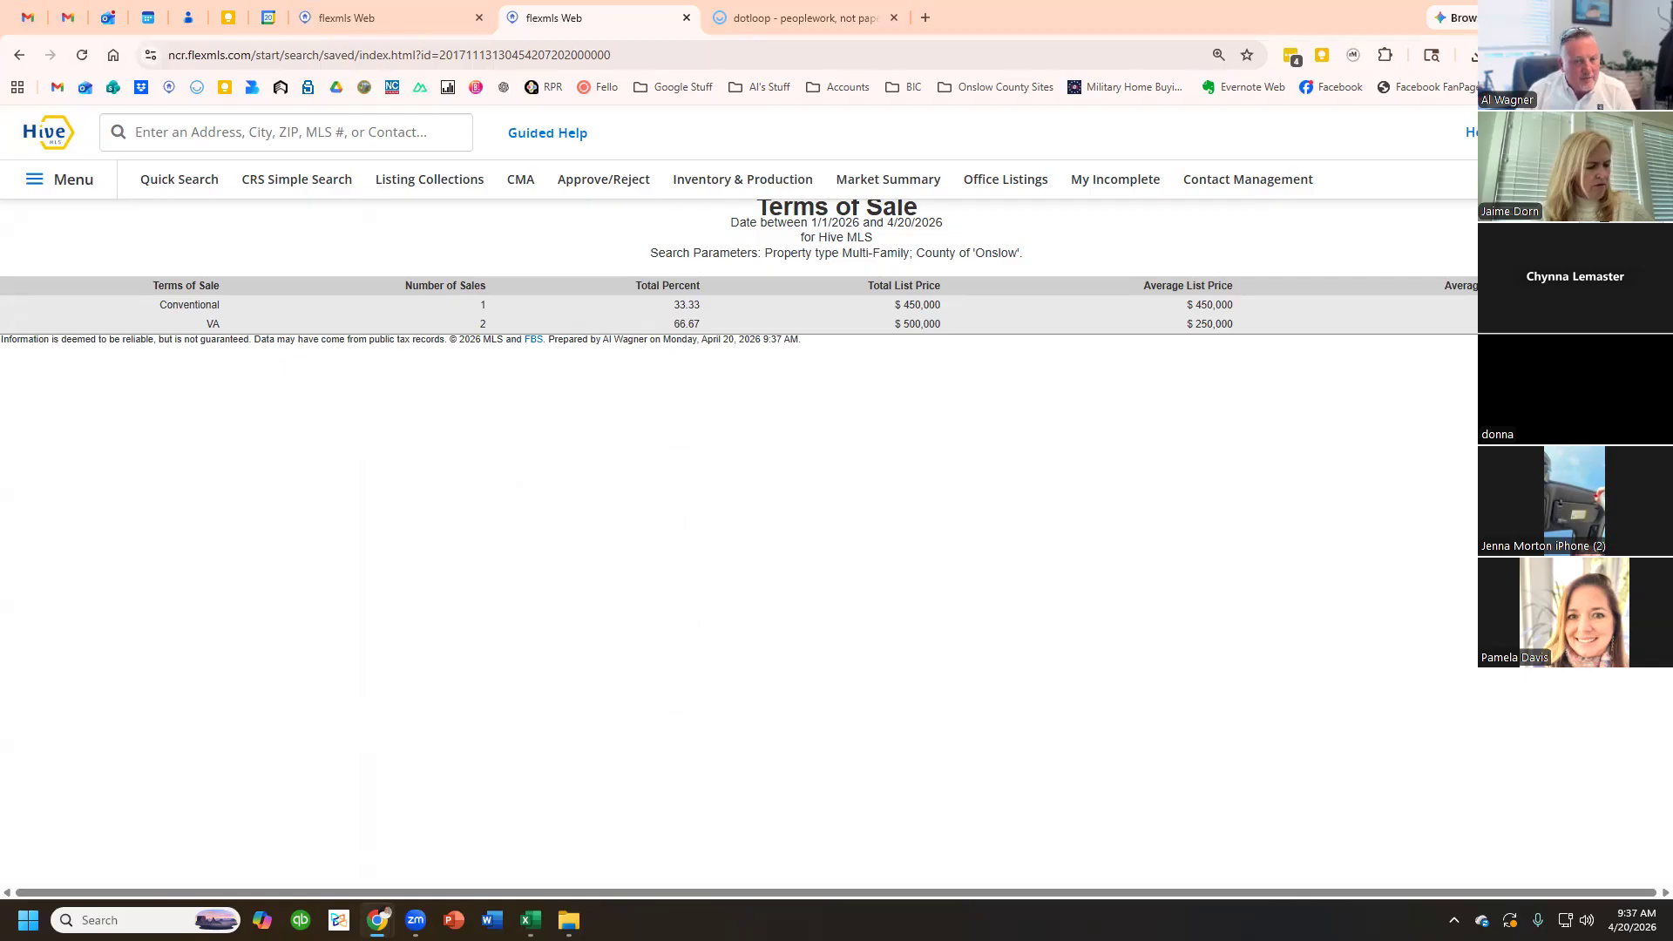
# - Leave the generated report and start a new Terms of Sale report from the Inventory & Production reports
pyautogui.click(19, 55)
pyautogui.scroll(-10, 806, 609)
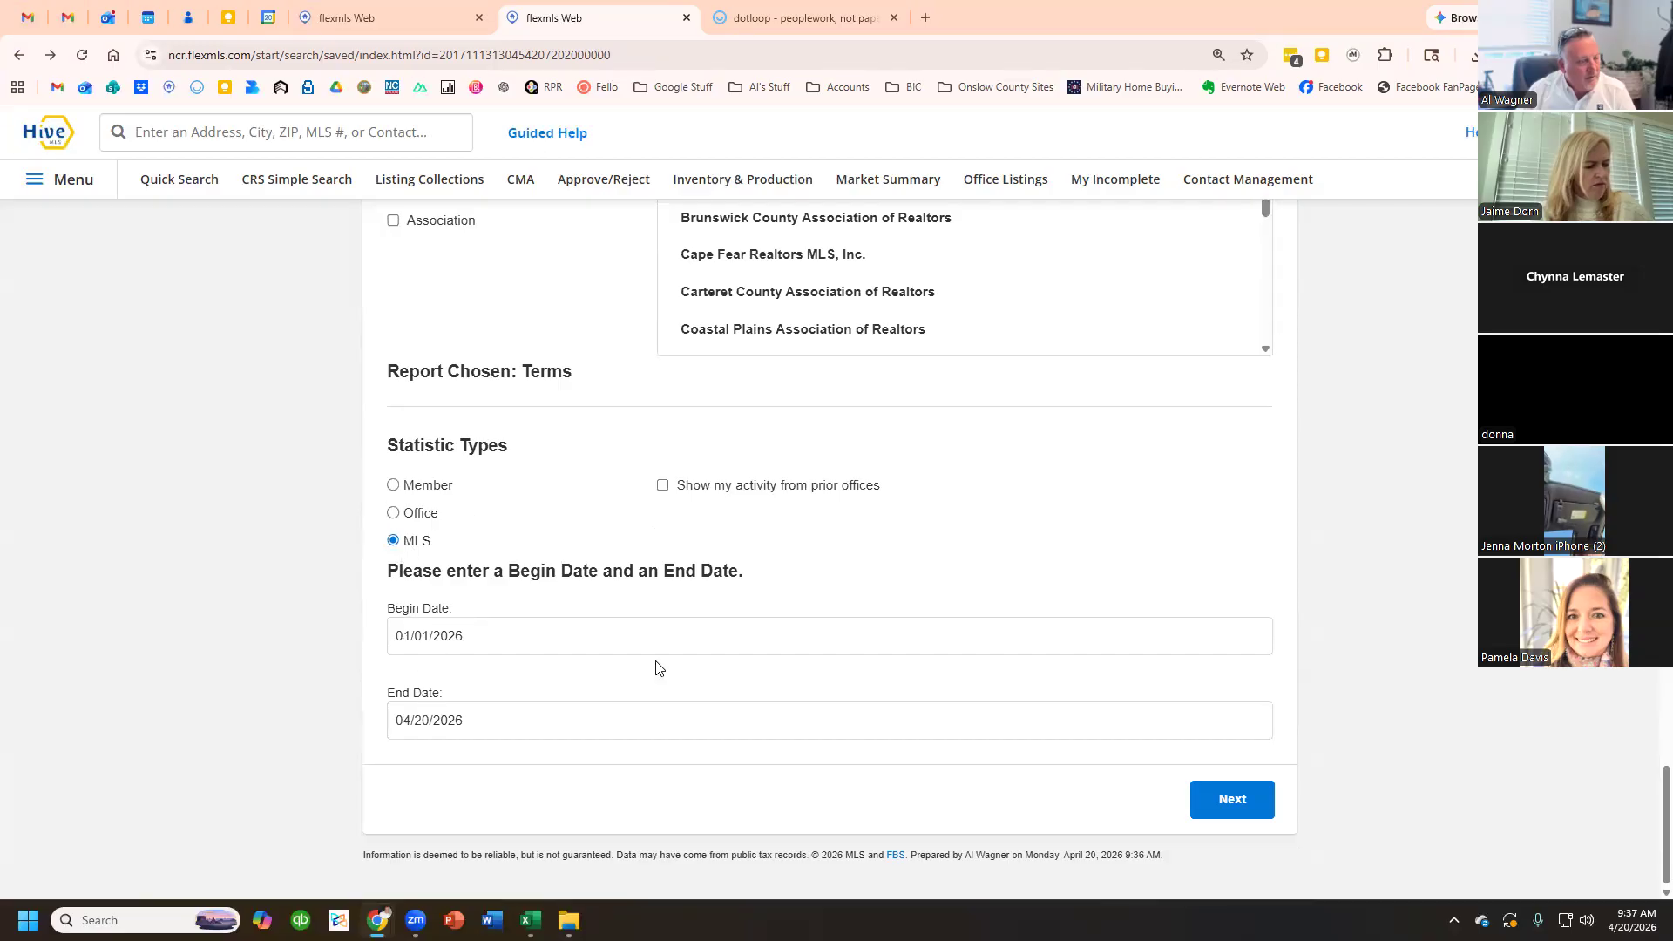
pyautogui.scroll(1, 610, 599)
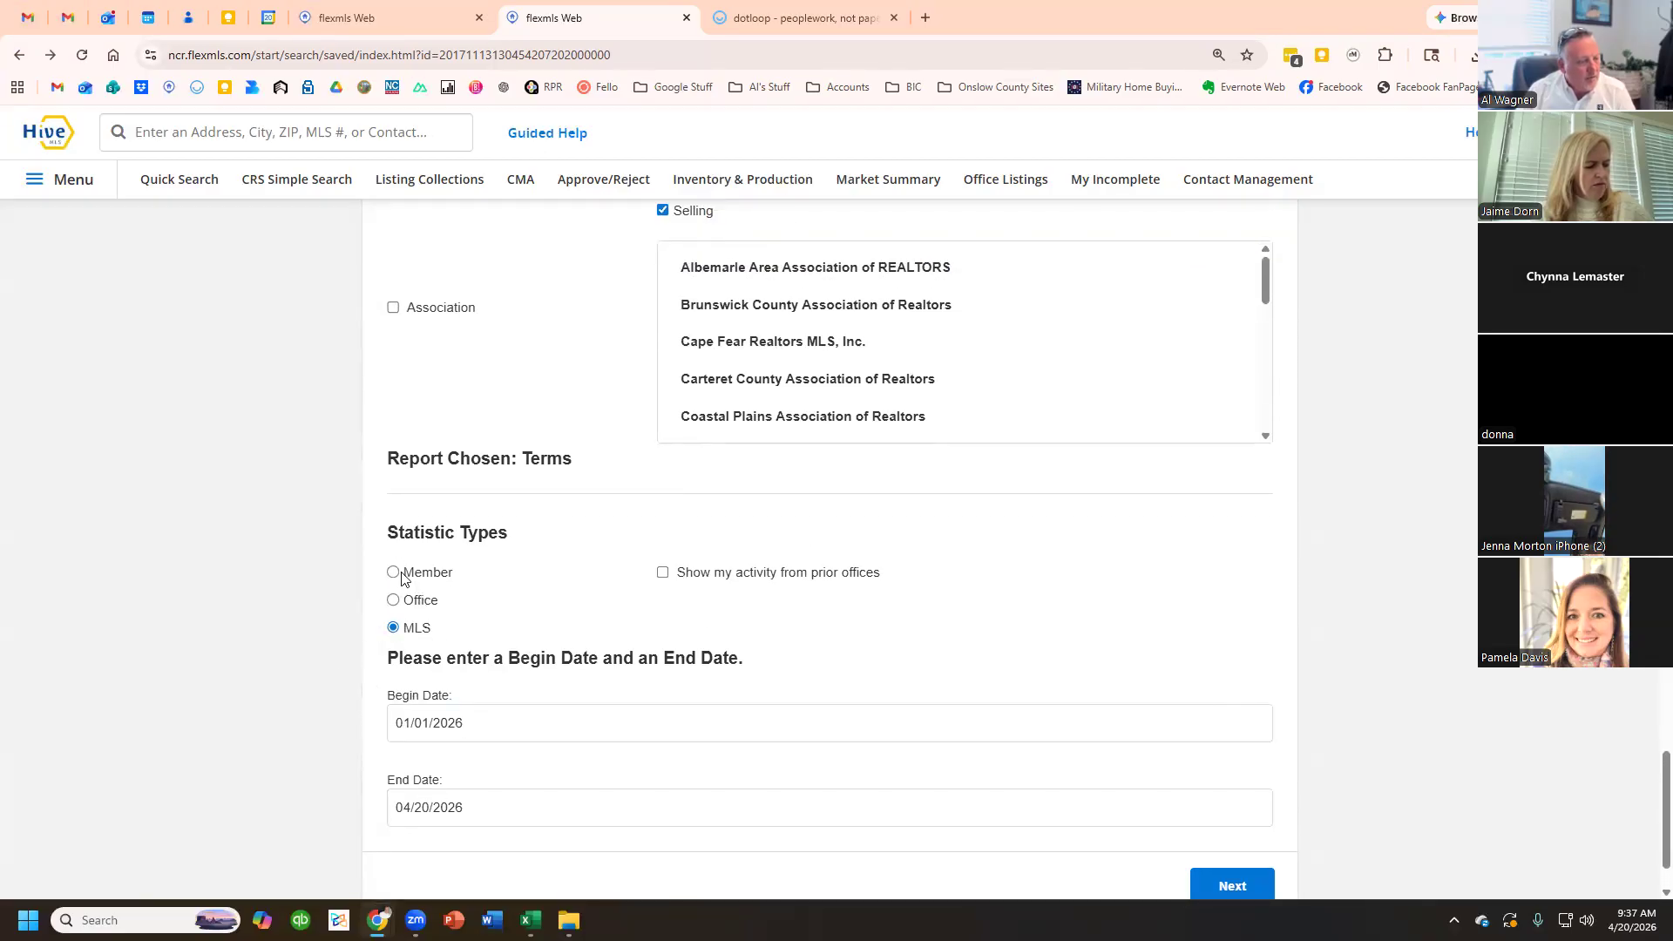
pyautogui.scroll(20, 628, 523)
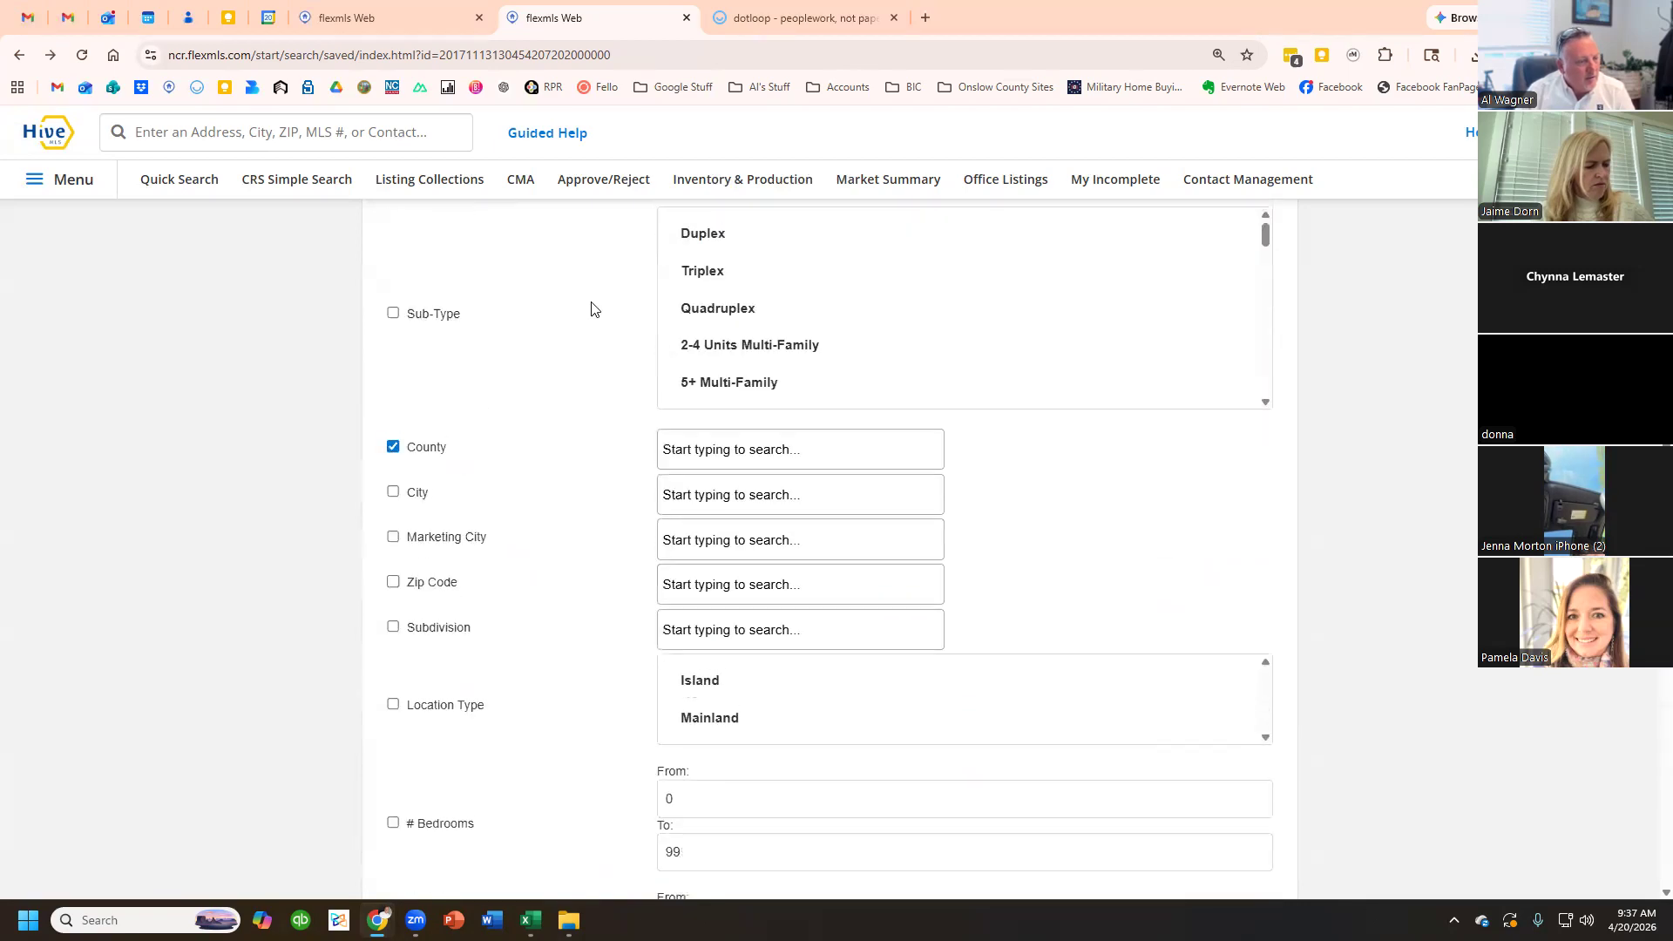
pyautogui.click(67, 181)
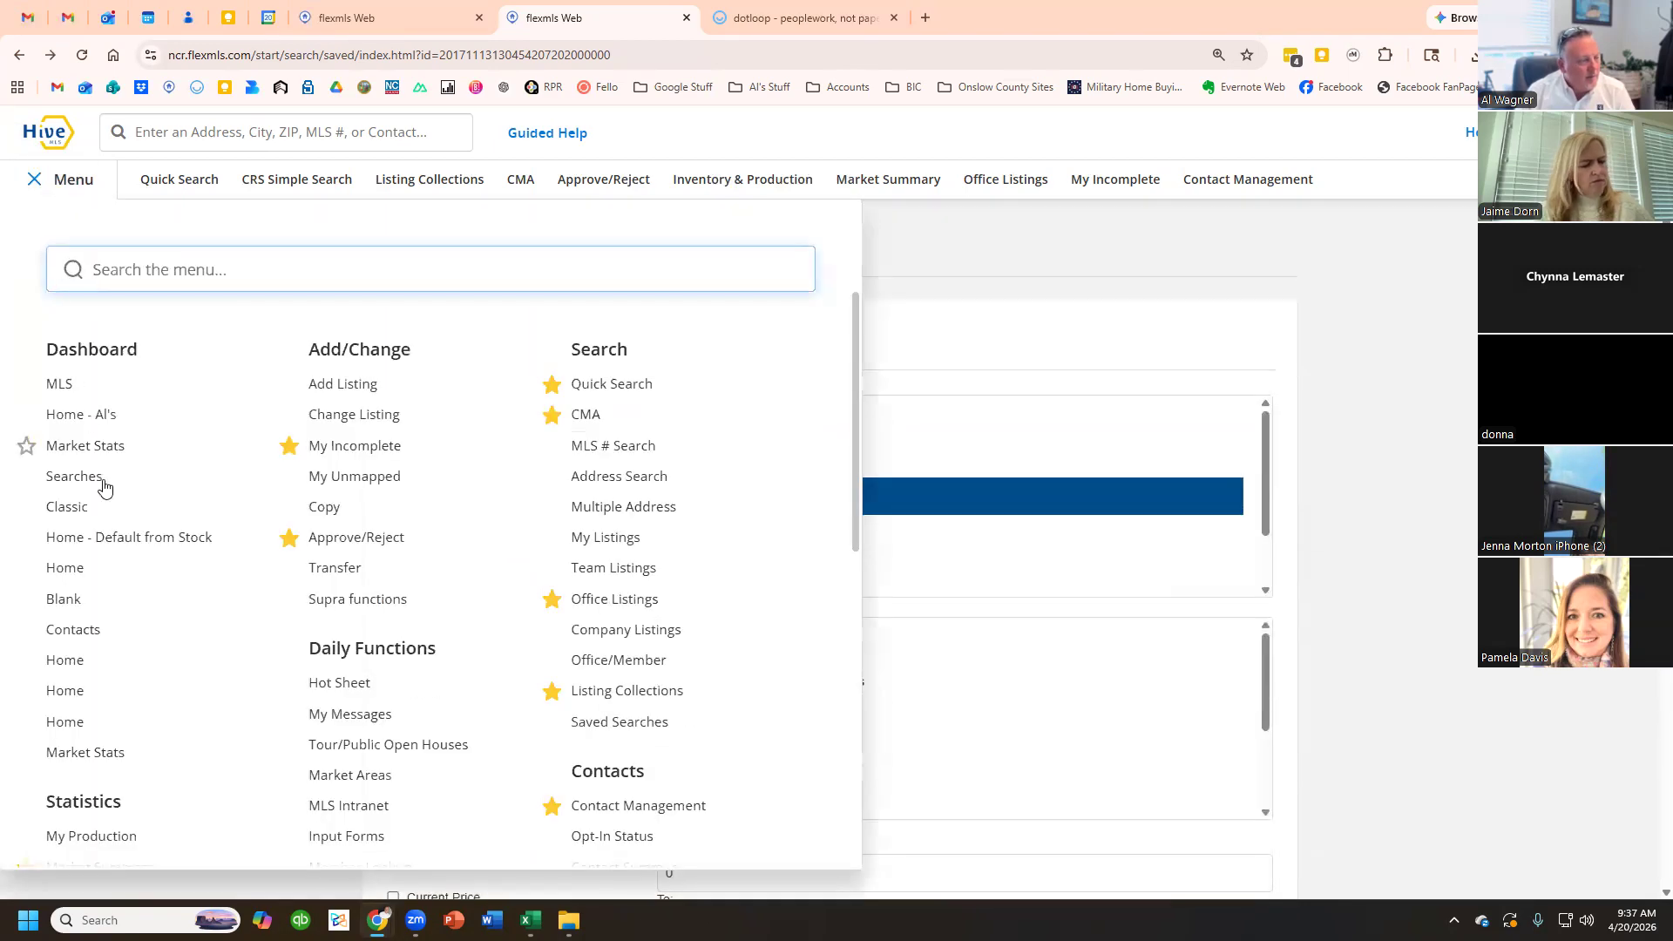
pyautogui.click(766, 178)
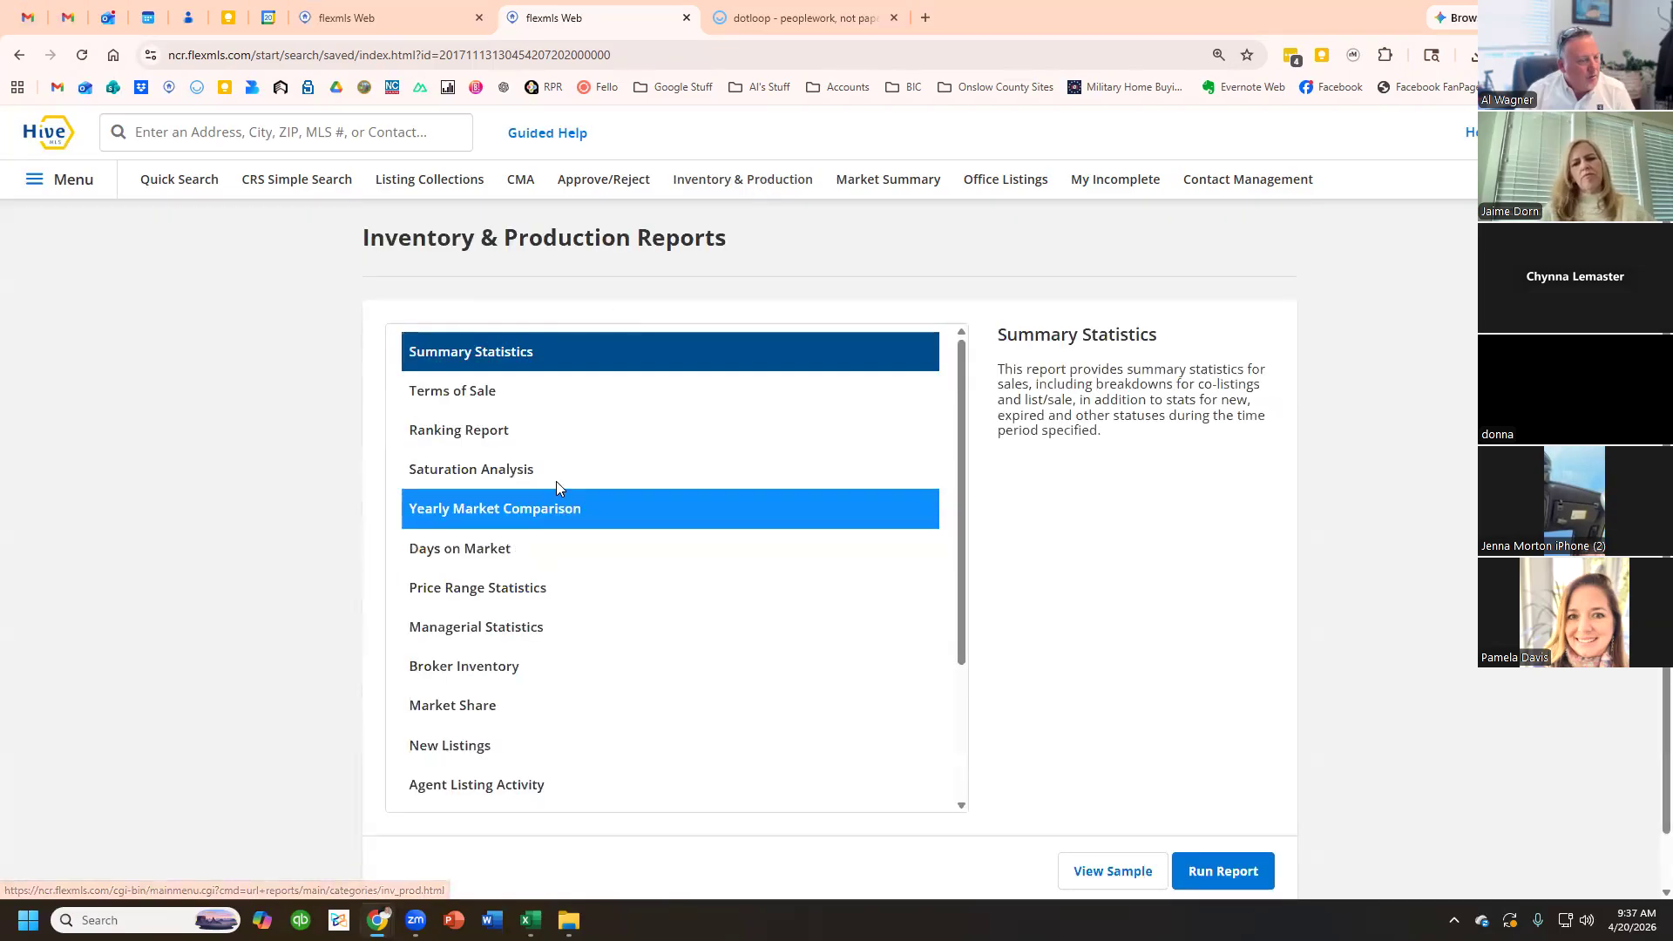
pyautogui.click(485, 408)
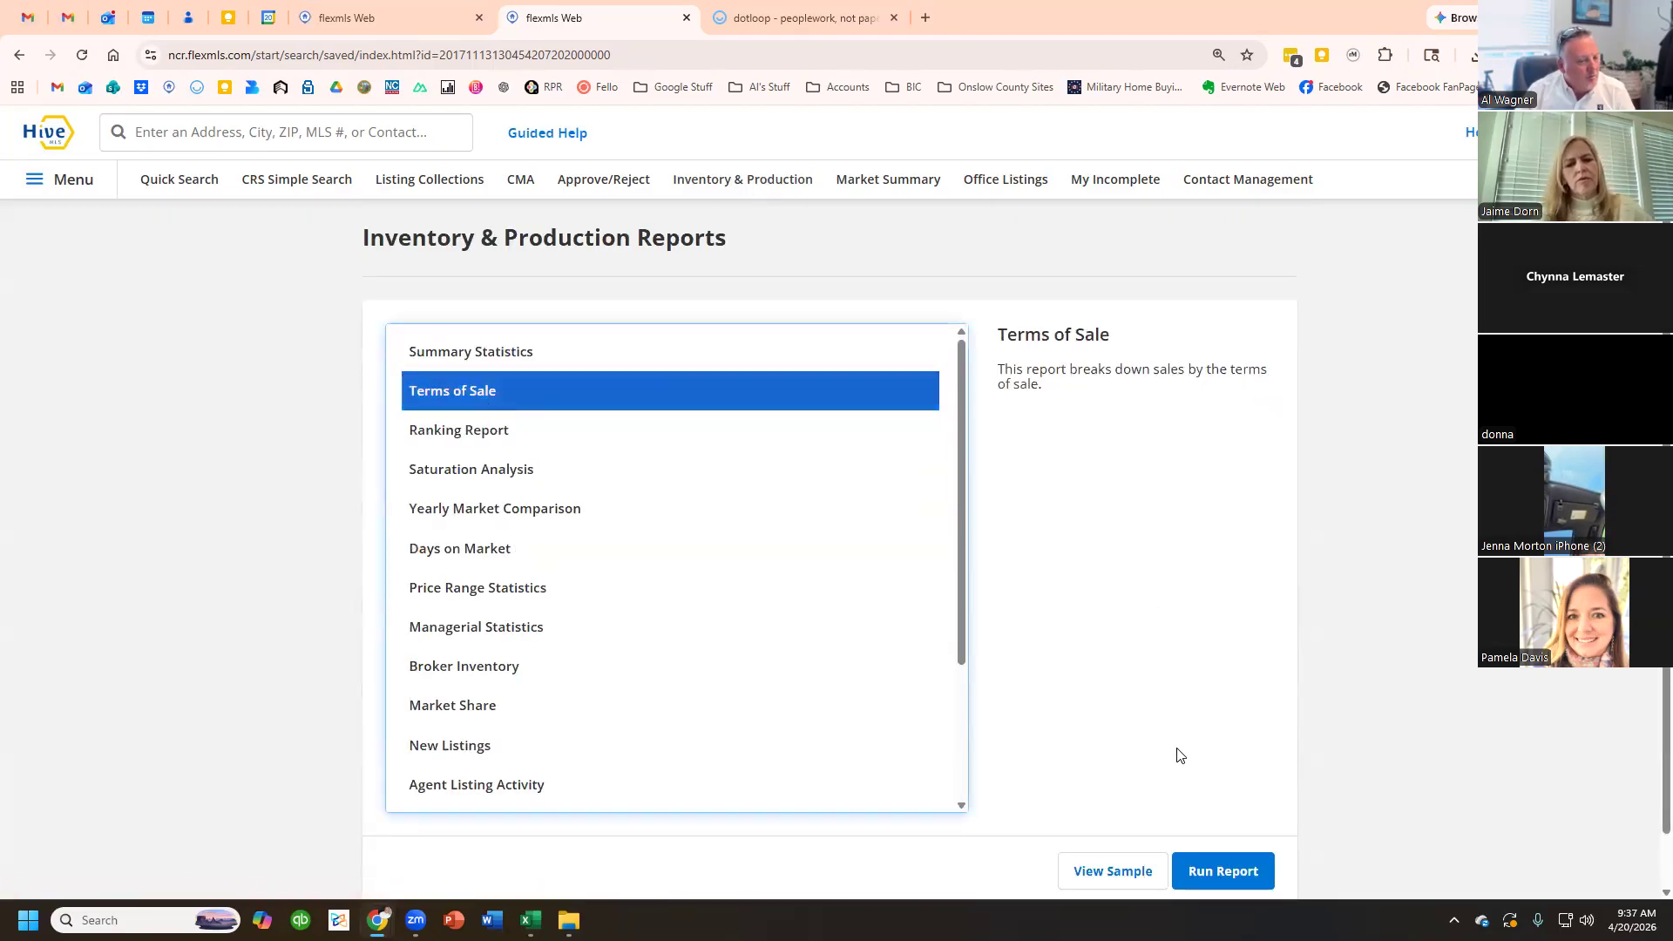
pyautogui.click(1229, 871)
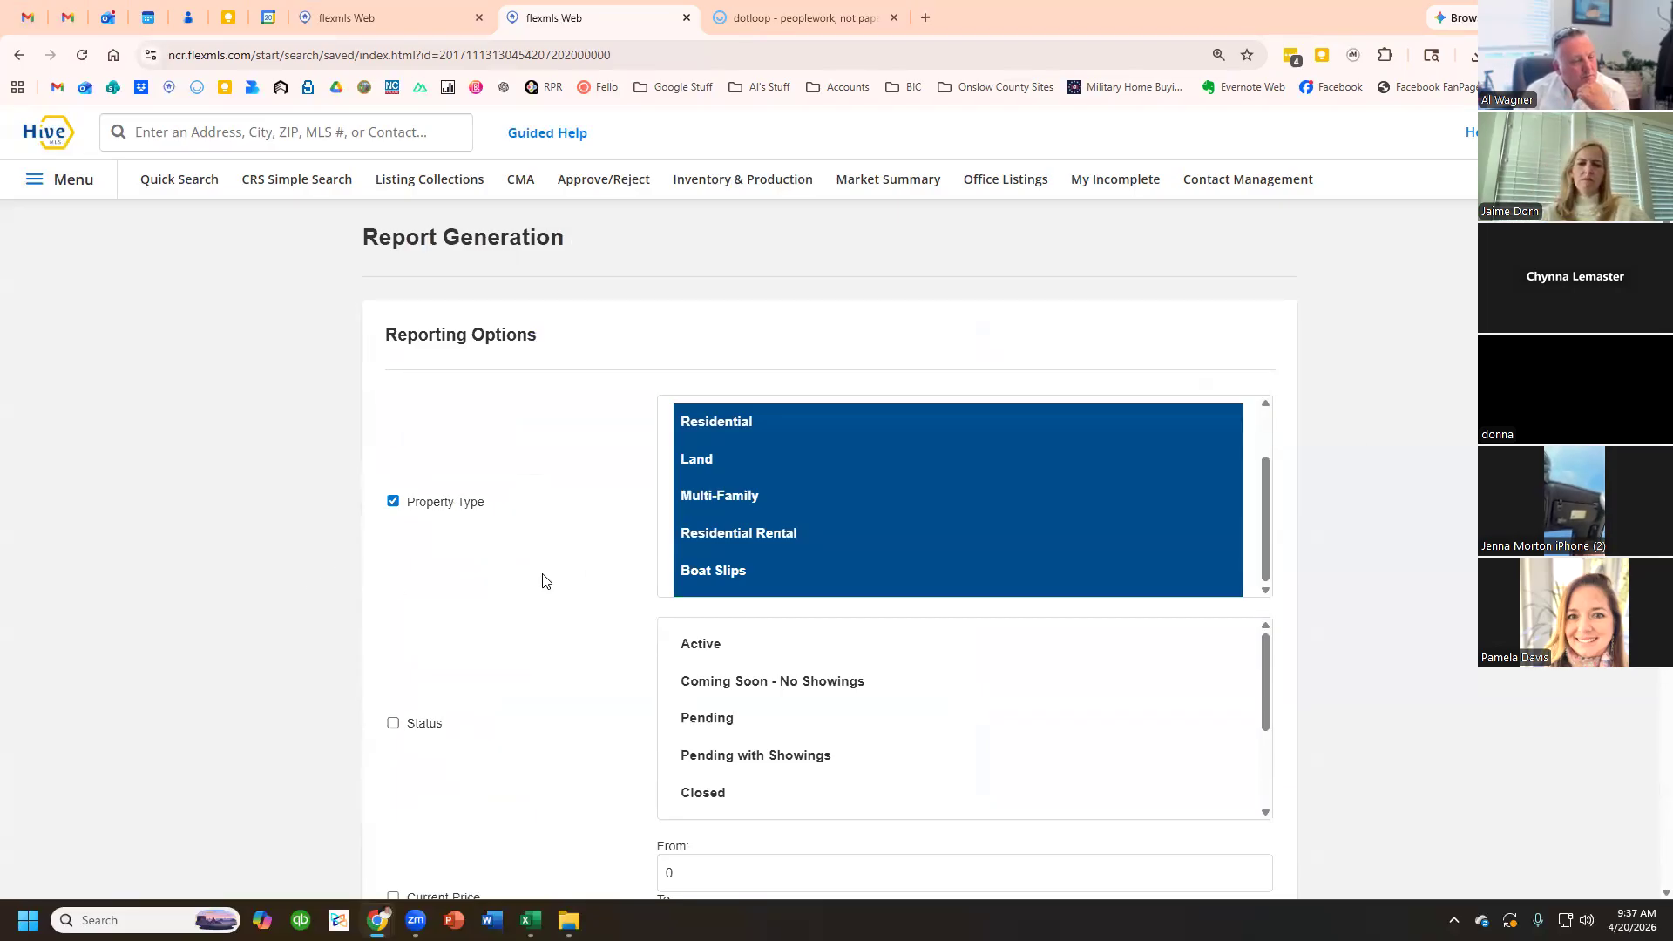
# - Set Onslow as the county for the new Terms of Sale report and go to its statistic types
pyautogui.scroll(-9, 542, 582)
pyautogui.scroll(-3, 544, 590)
pyautogui.click(684, 423)
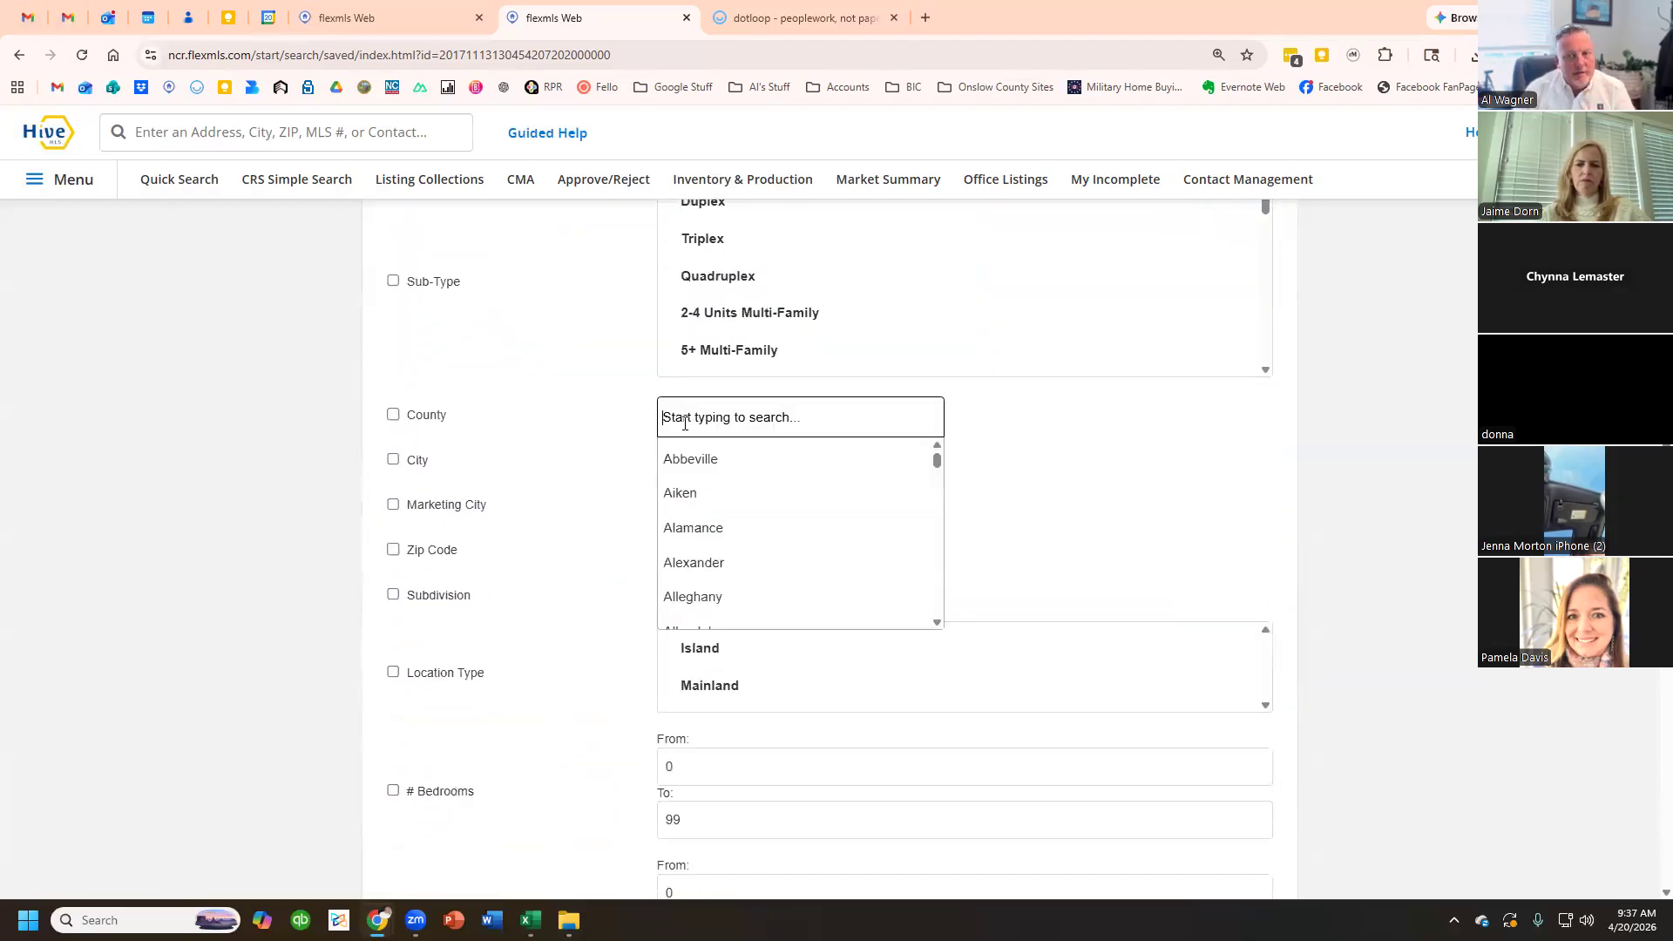
pyautogui.write('on')
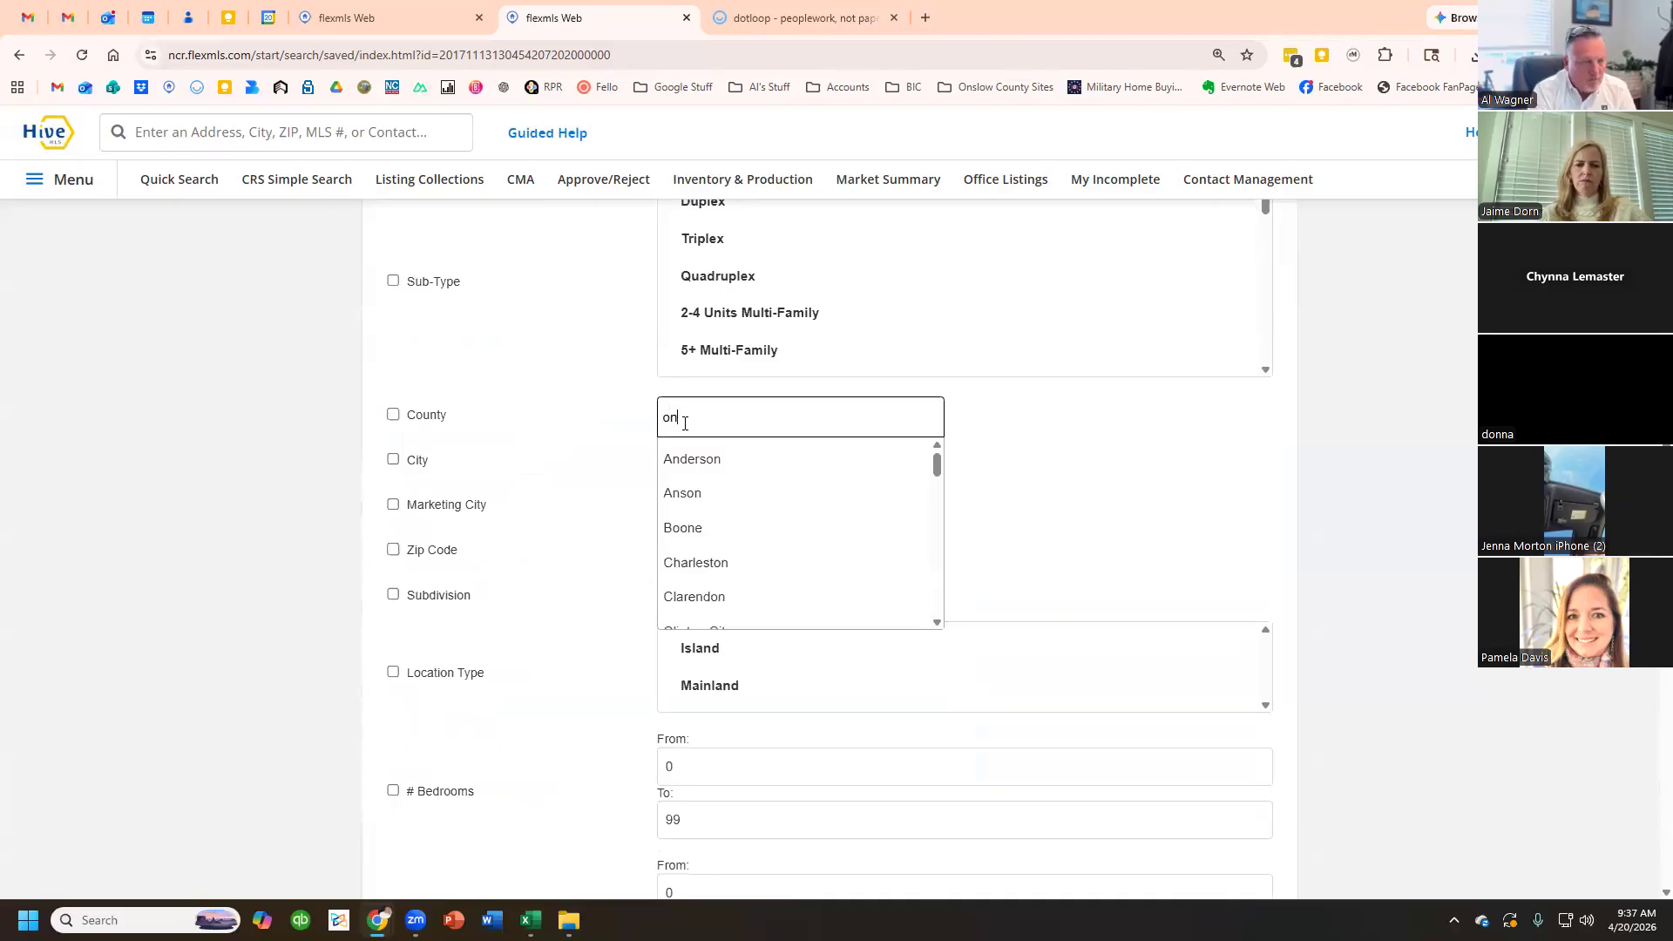
pyautogui.write('slow')
pyautogui.click(726, 461)
pyautogui.scroll(-20, 607, 526)
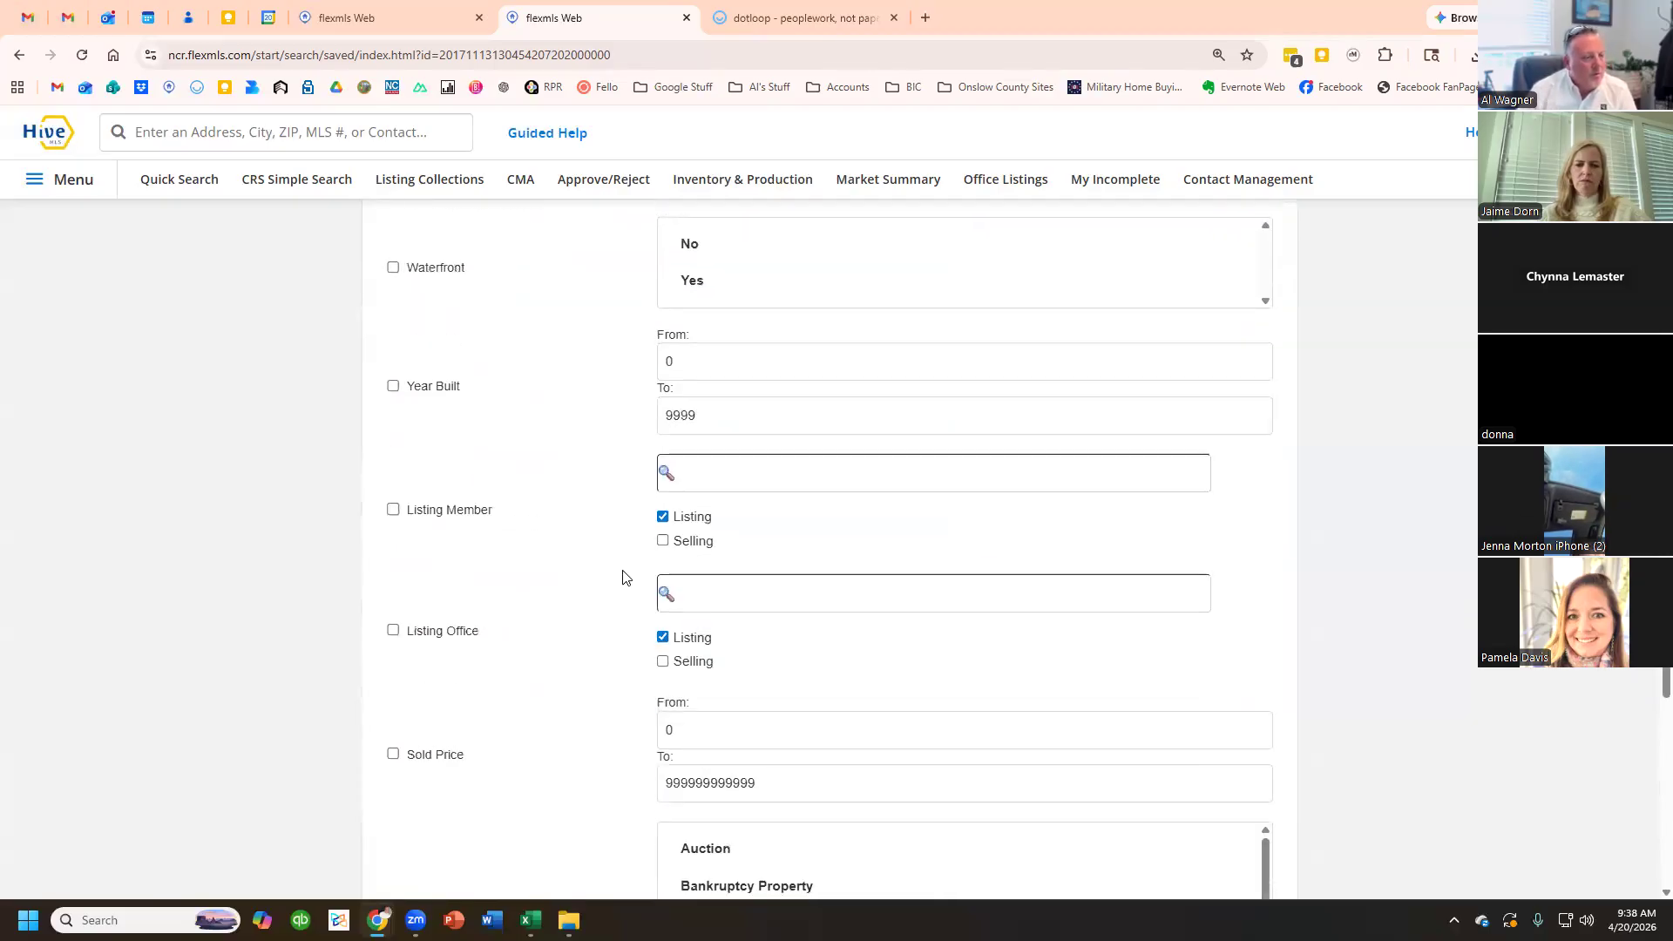
pyautogui.scroll(-4, 626, 577)
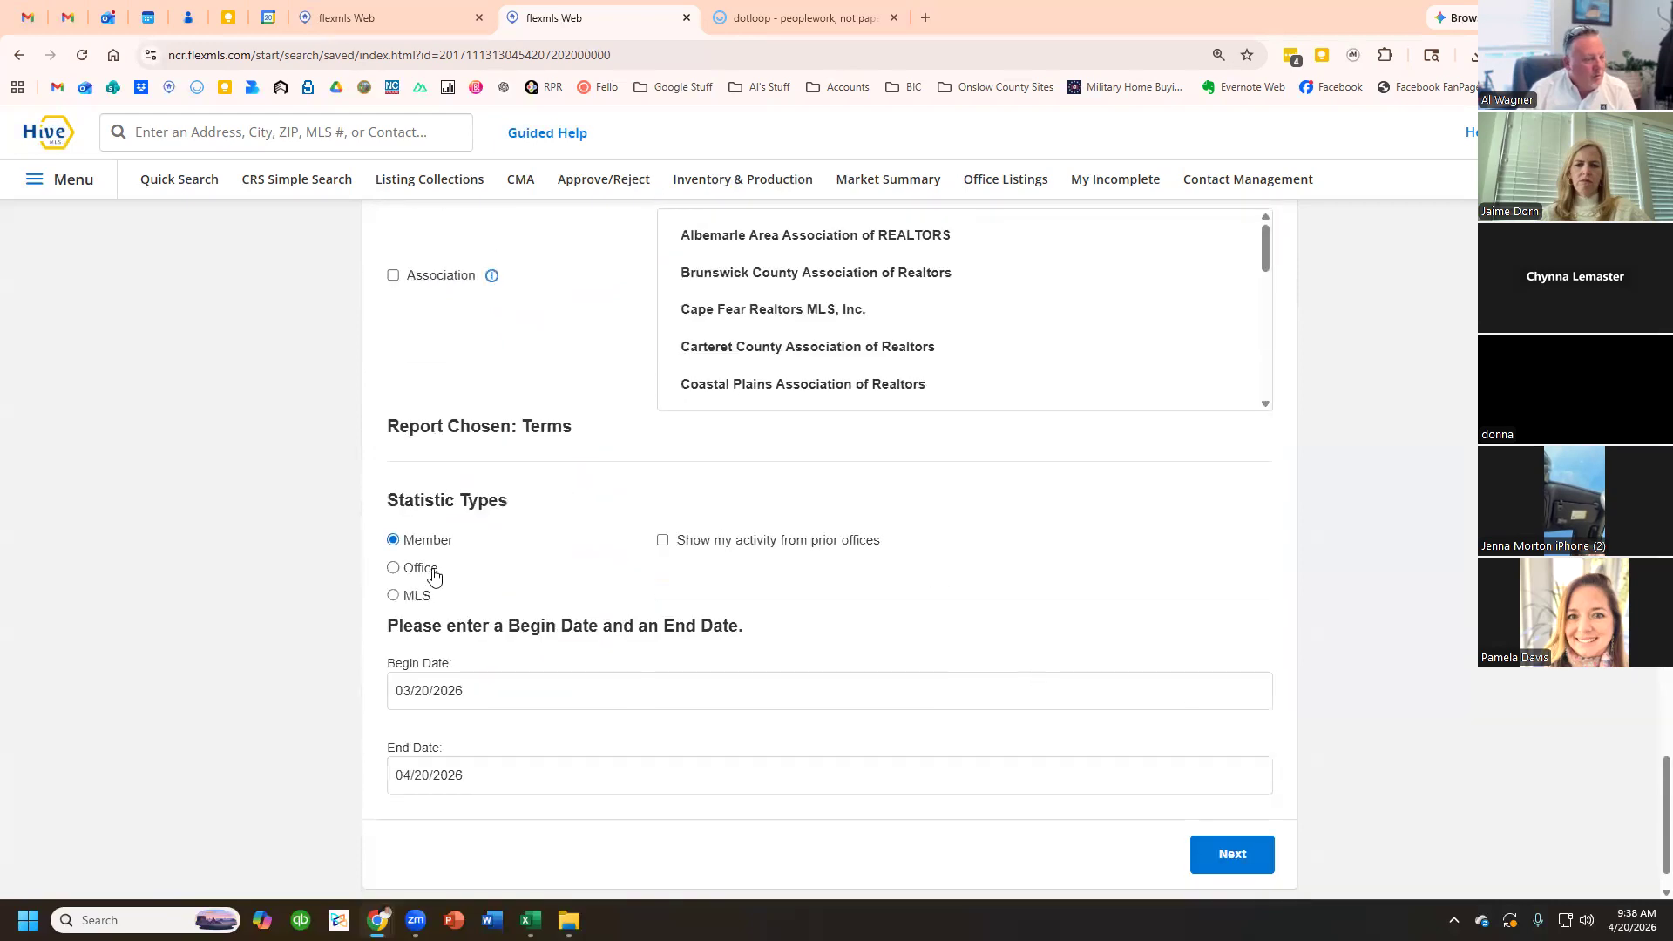
# - Set the report's begin date to 01/01/2026 and proceed with the Member statistic type
pyautogui.click(440, 697)
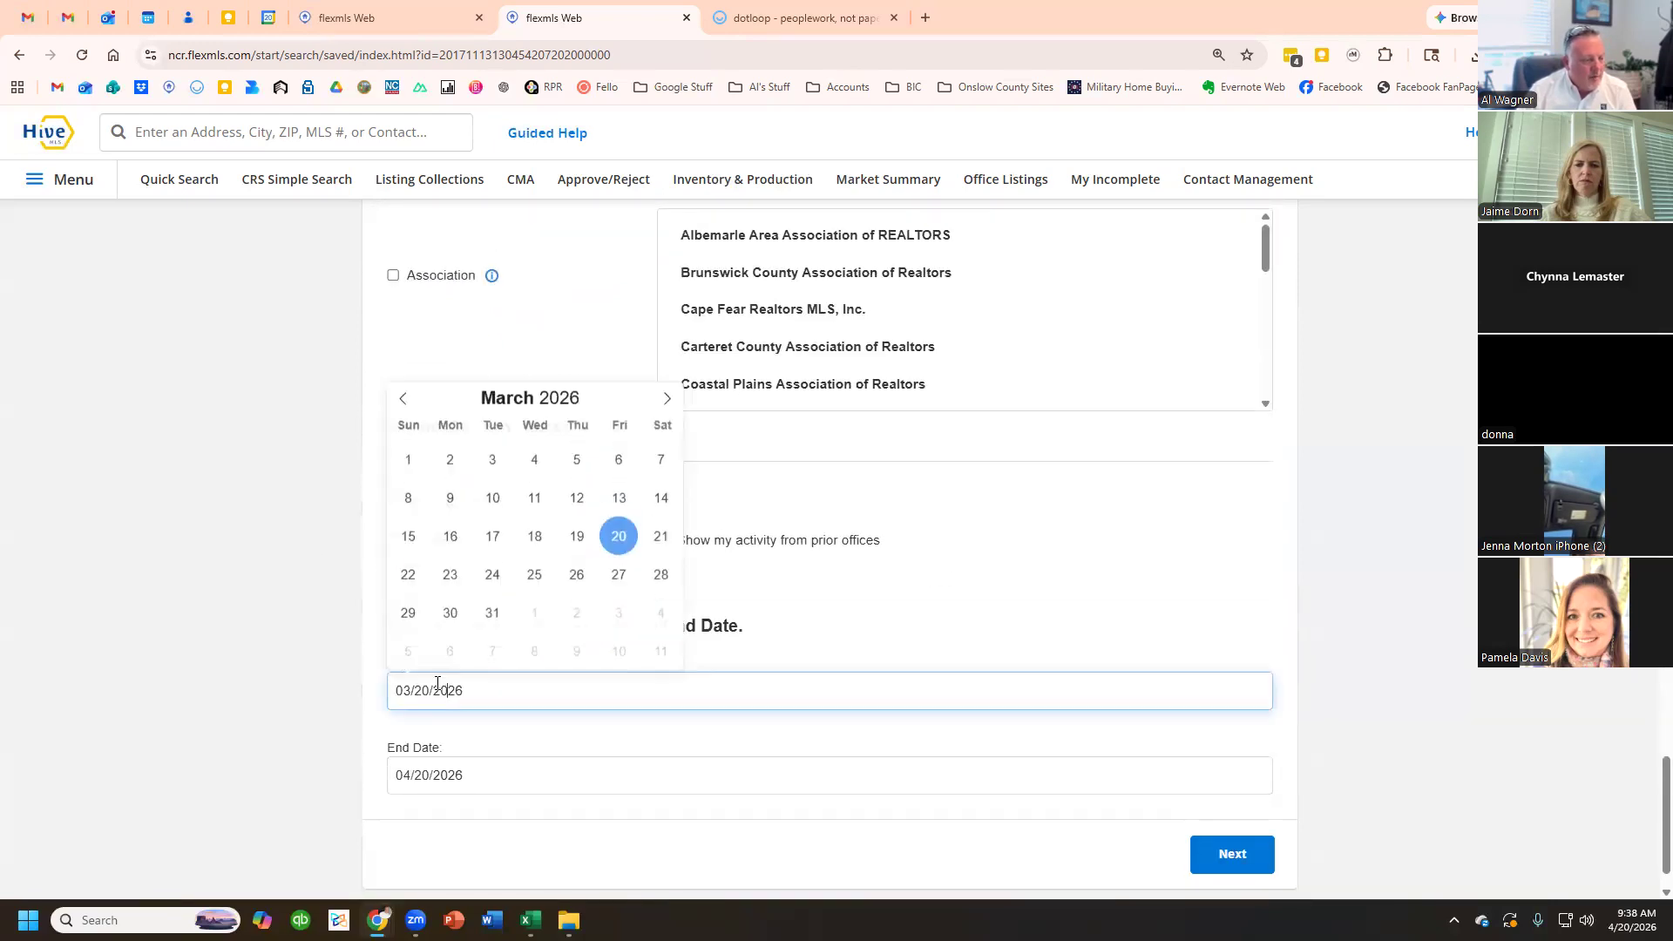
pyautogui.click(397, 403)
pyautogui.click(397, 402)
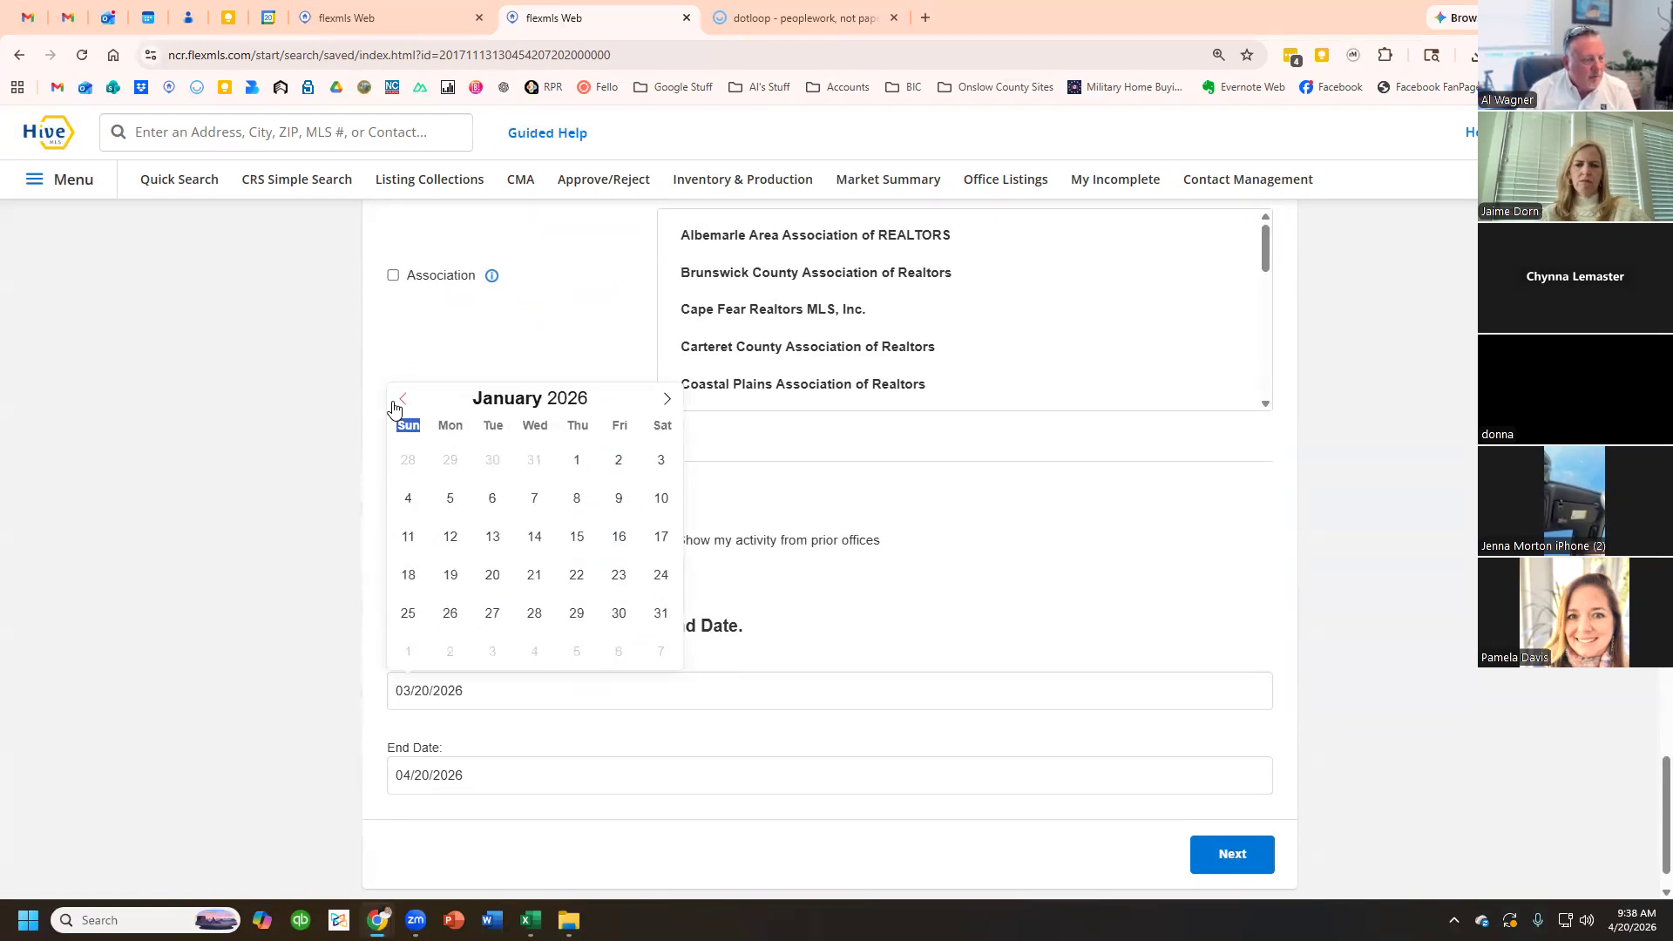
pyautogui.click(573, 460)
pyautogui.click(1219, 856)
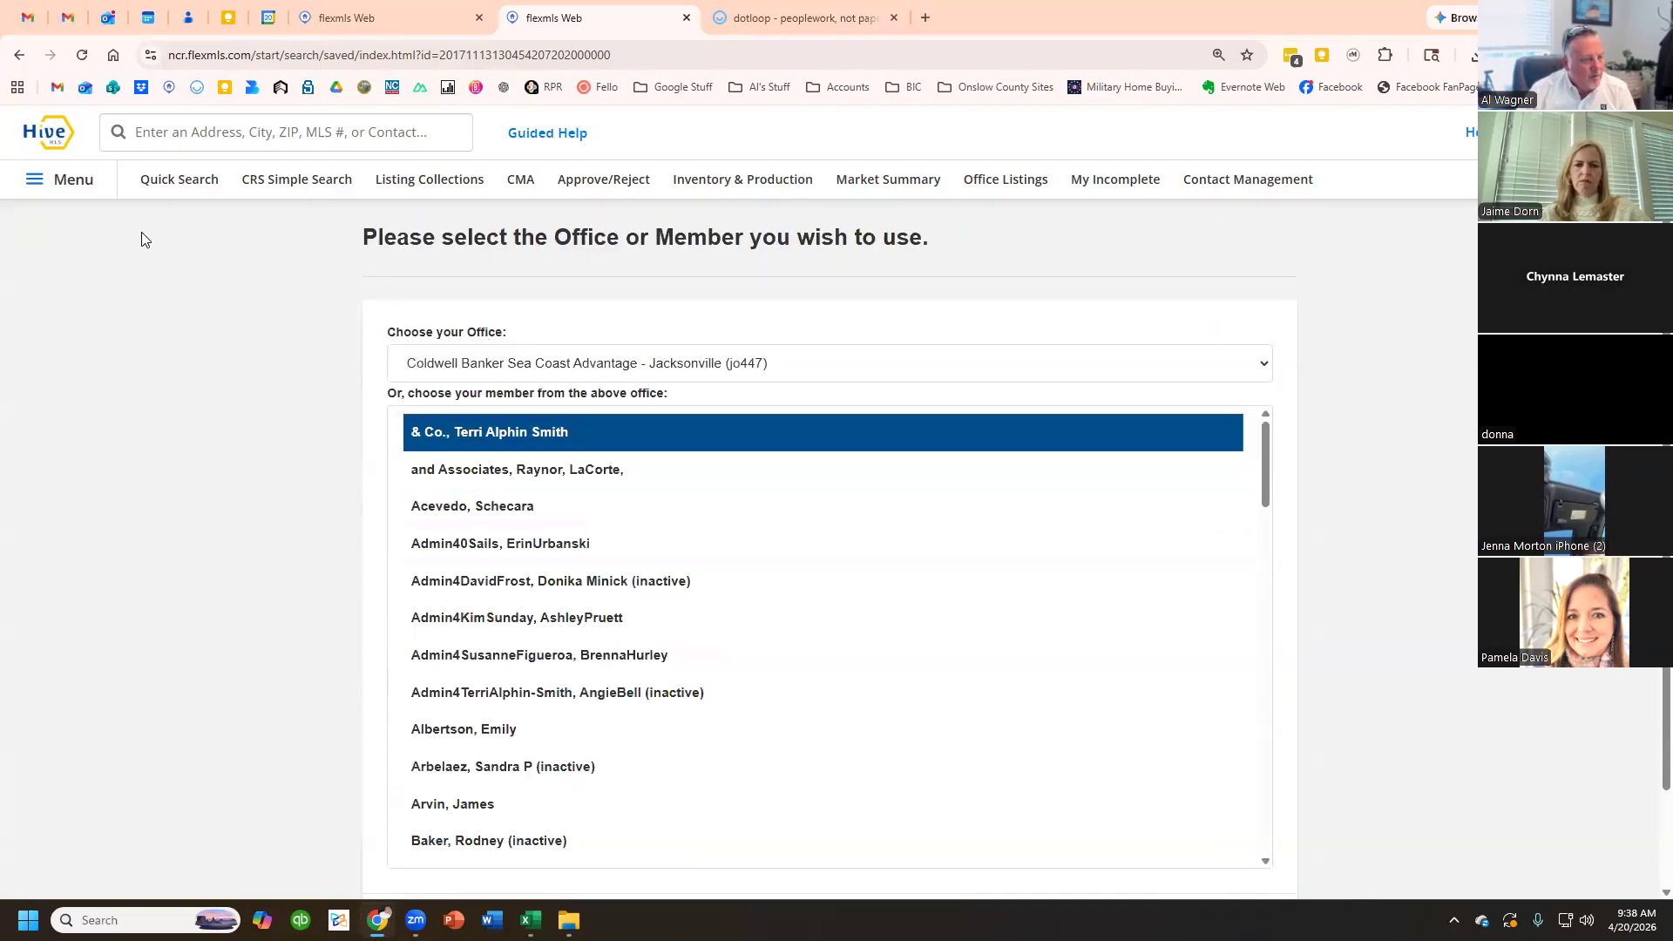
# - Return to the report options, change the statistic type to MLS and generate the Terms of Sale report for Onslow county
pyautogui.click(17, 55)
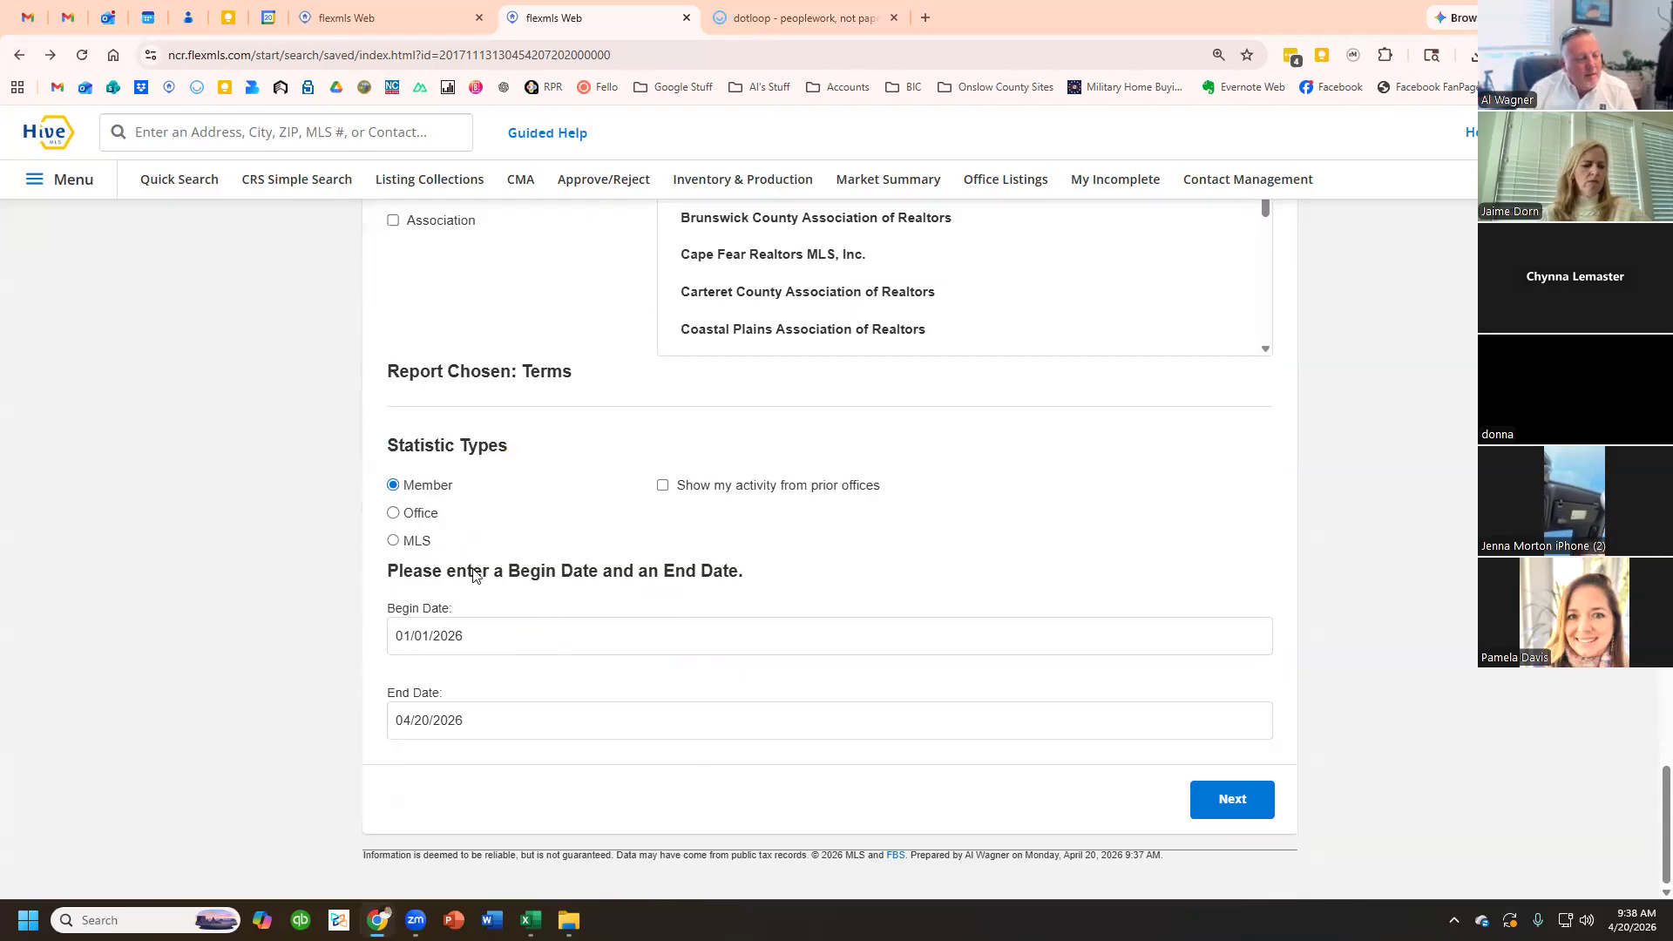
pyautogui.scroll(1, 523, 418)
pyautogui.click(393, 596)
pyautogui.scroll(-1, 566, 327)
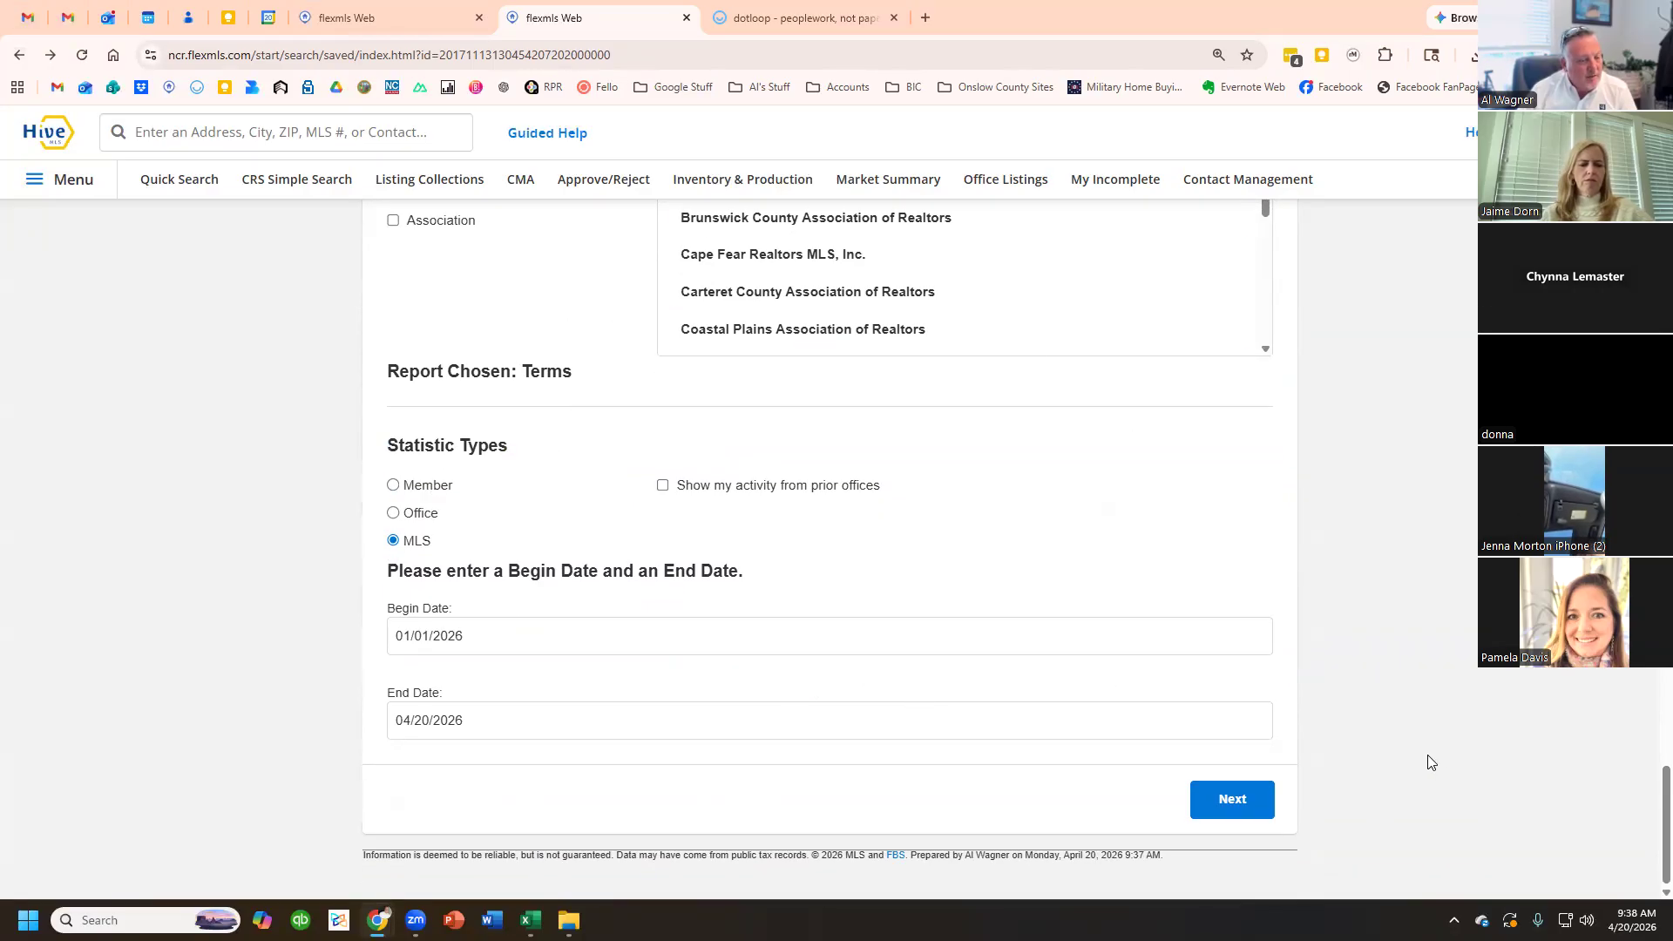
pyautogui.click(1248, 815)
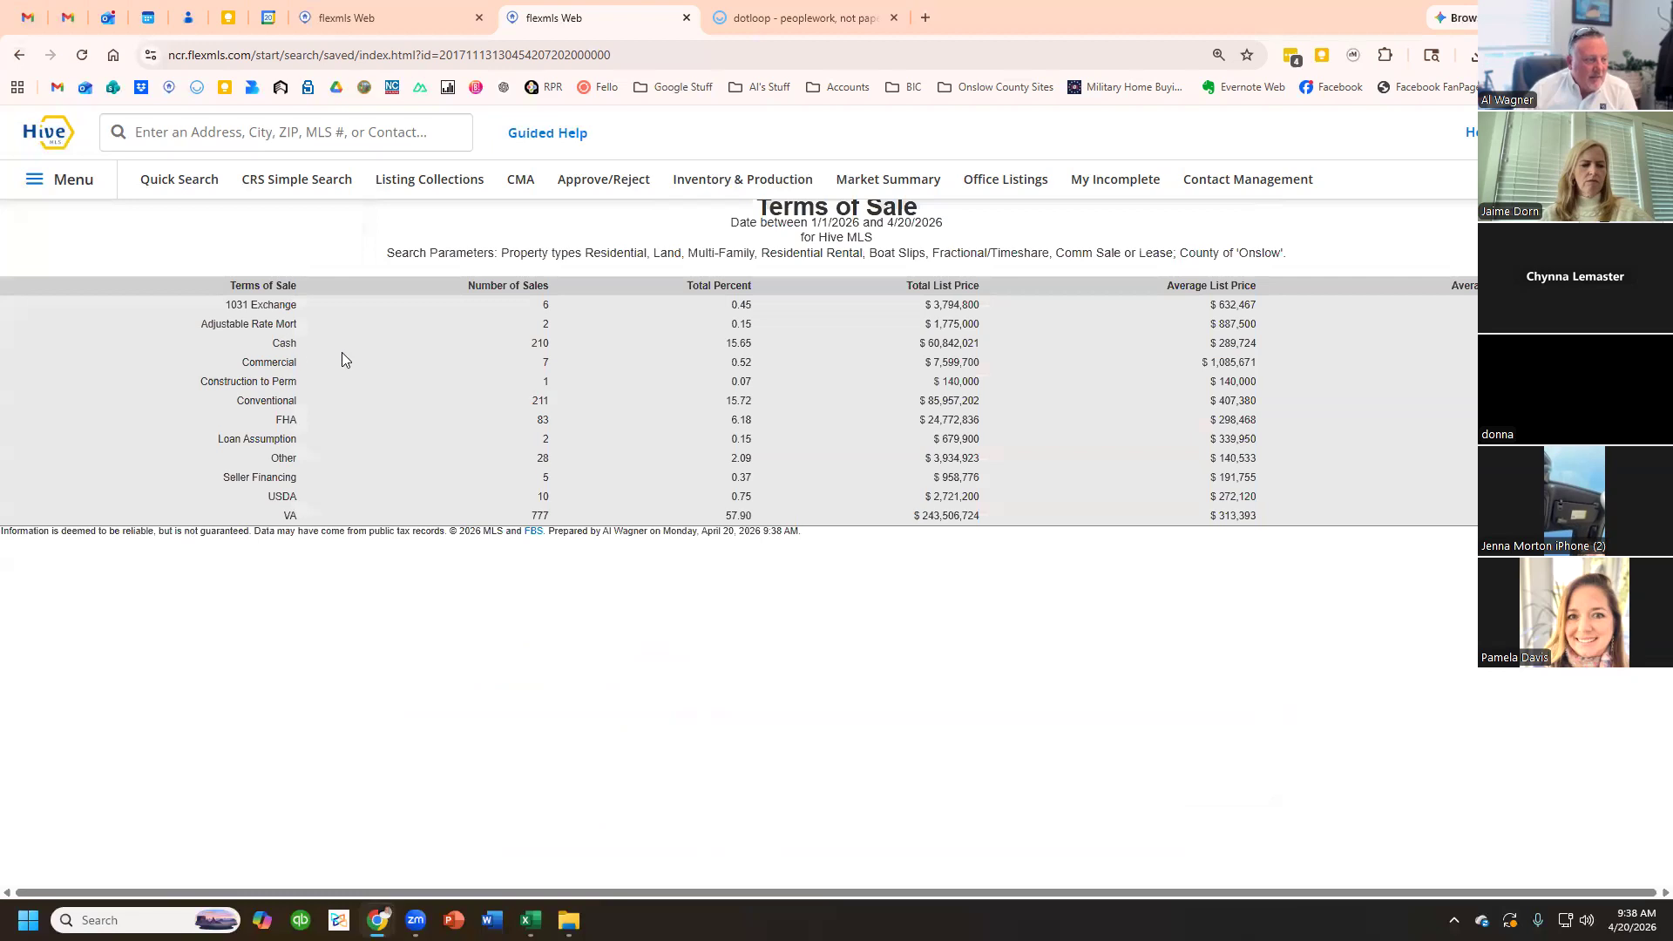
# - Examine the number of sales, total percent and list price figures for Cash, Conventional and VA in the Onslow report
pyautogui.doubleClick(518, 342)
pyautogui.doubleClick(255, 343)
pyautogui.moveTo(450, 350); pyautogui.dragTo(984, 338)
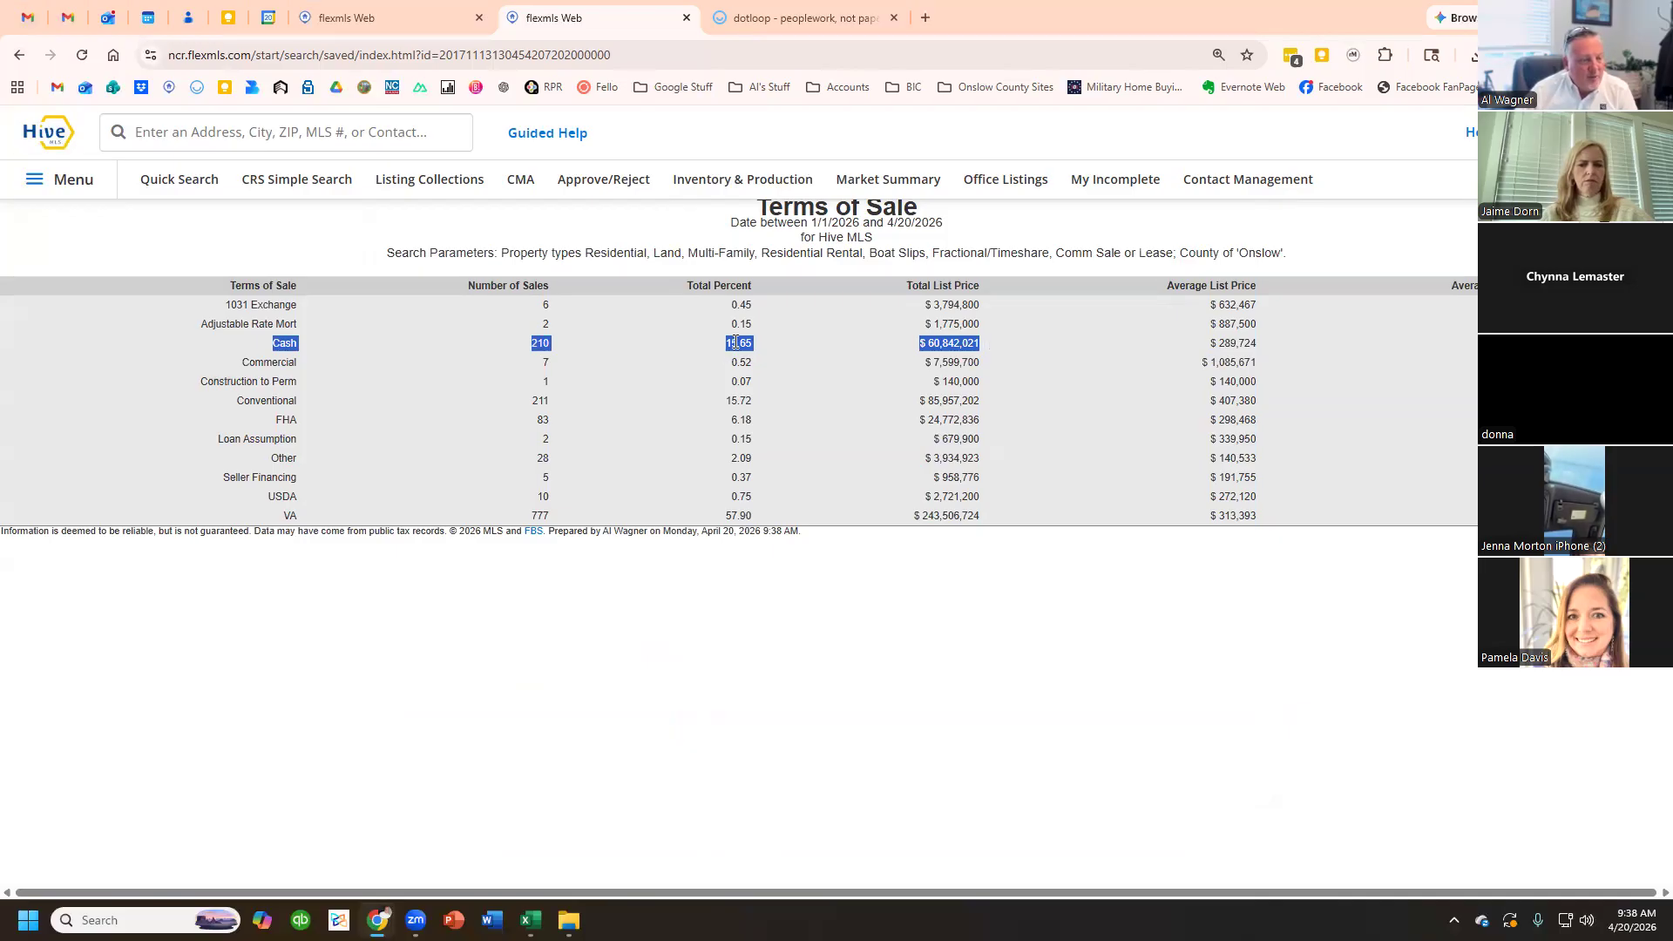
pyautogui.moveTo(746, 343); pyautogui.dragTo(728, 377)
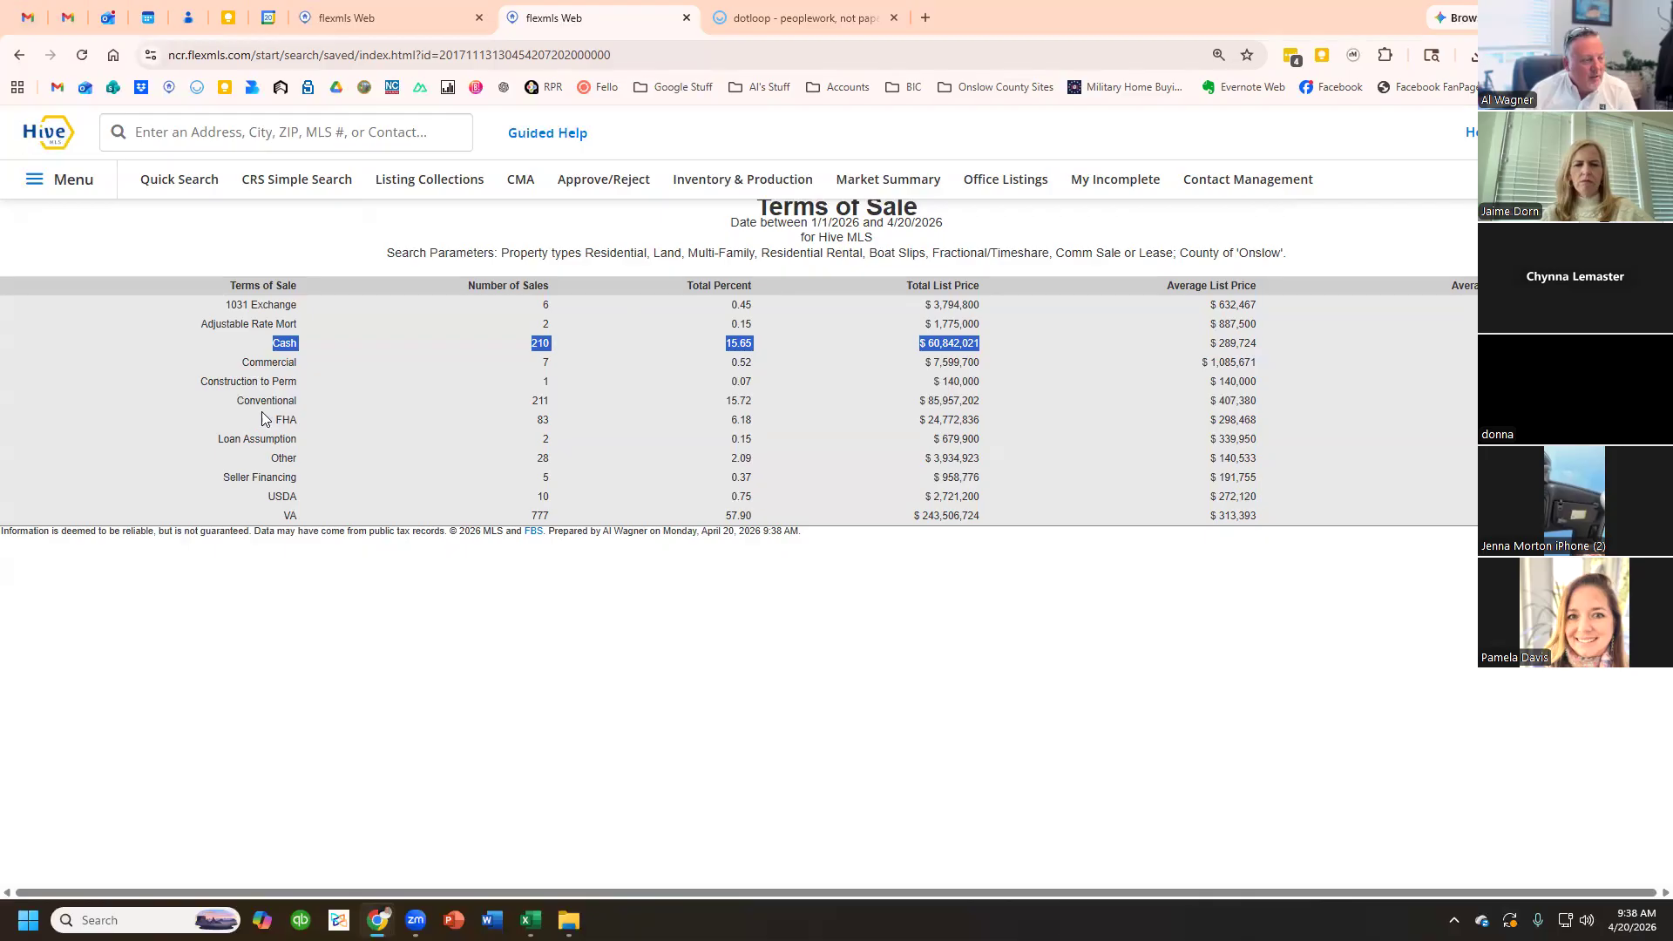
pyautogui.moveTo(244, 403); pyautogui.dragTo(1021, 406)
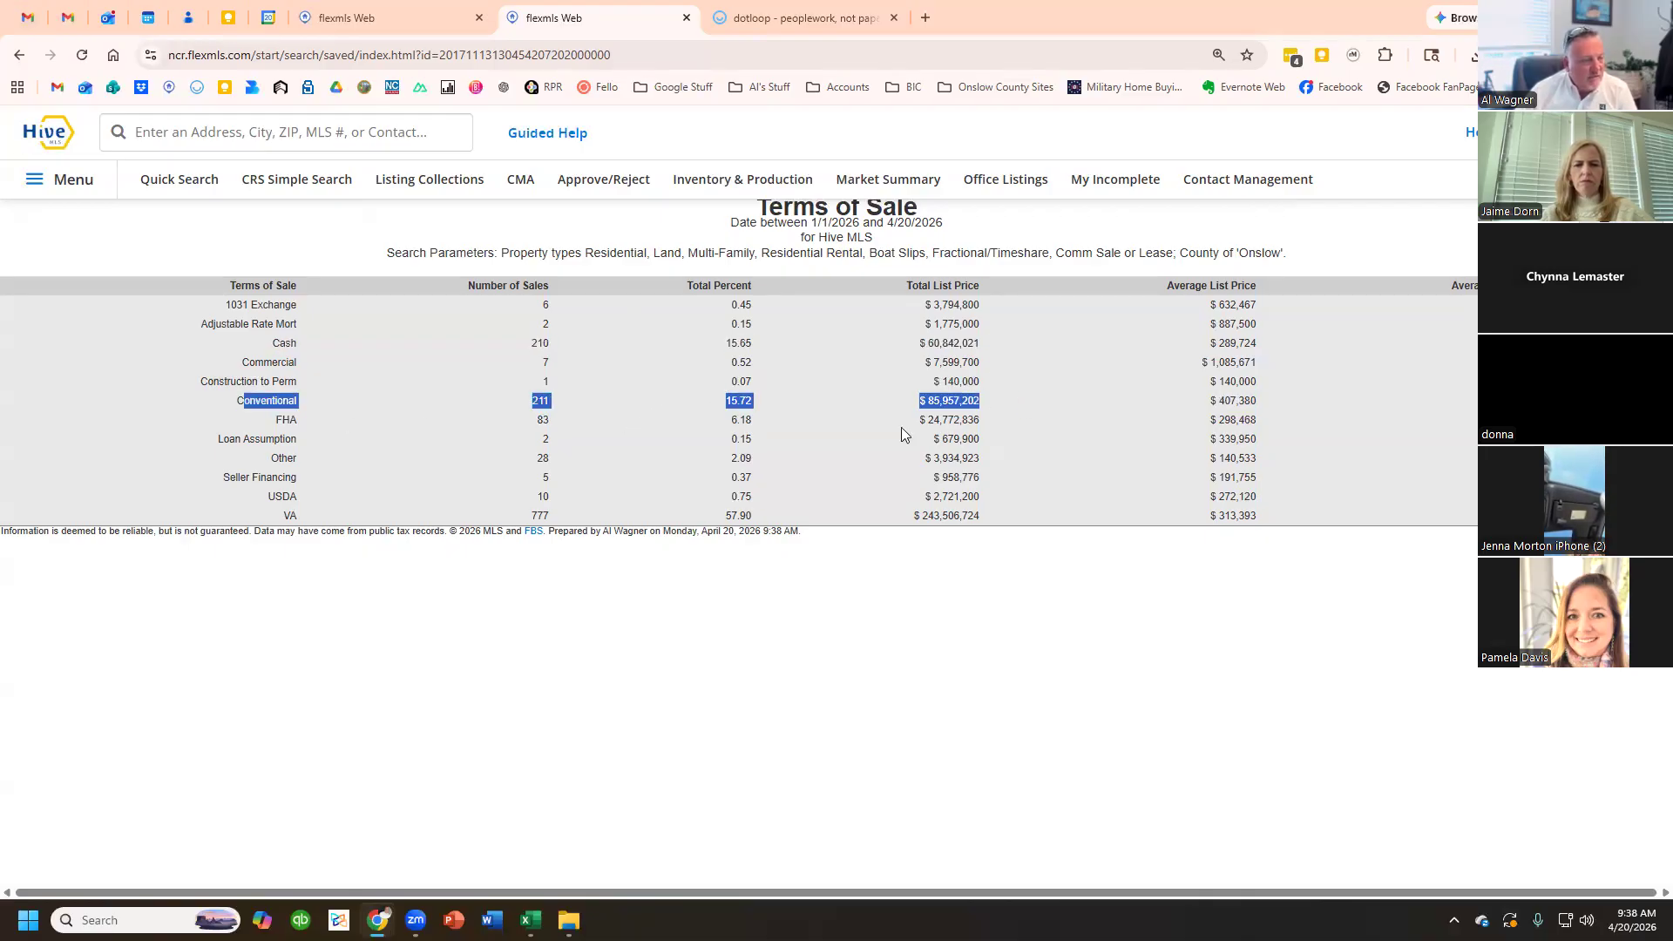
pyautogui.click(541, 527)
pyautogui.moveTo(281, 516); pyautogui.dragTo(999, 511)
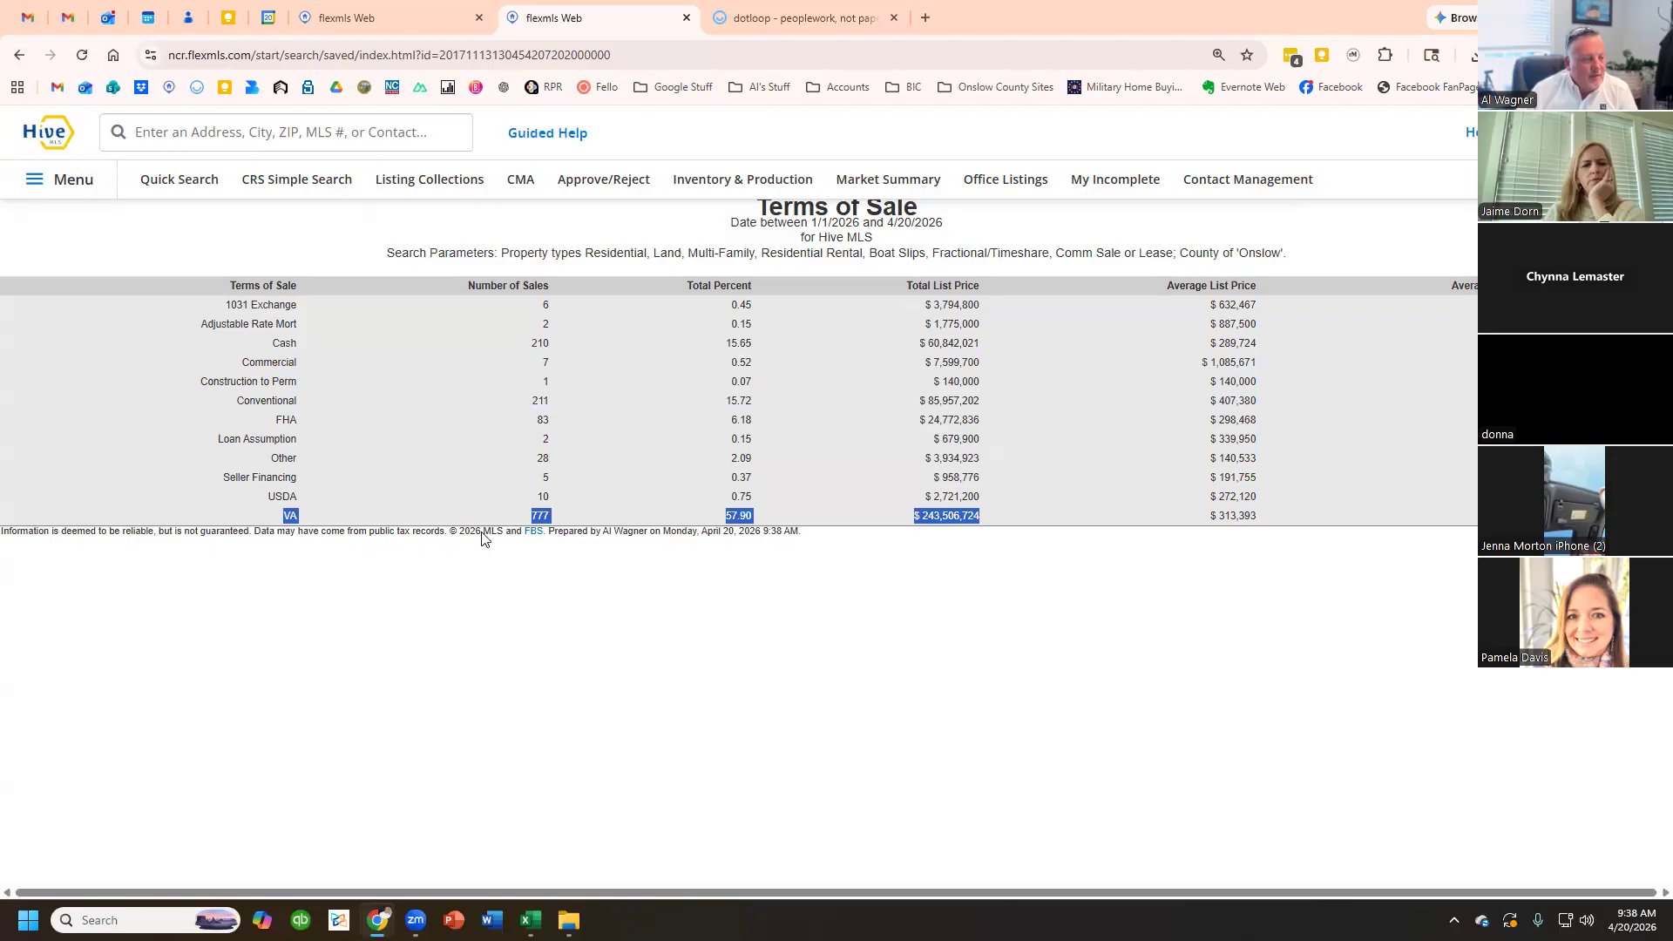
pyautogui.click(541, 399)
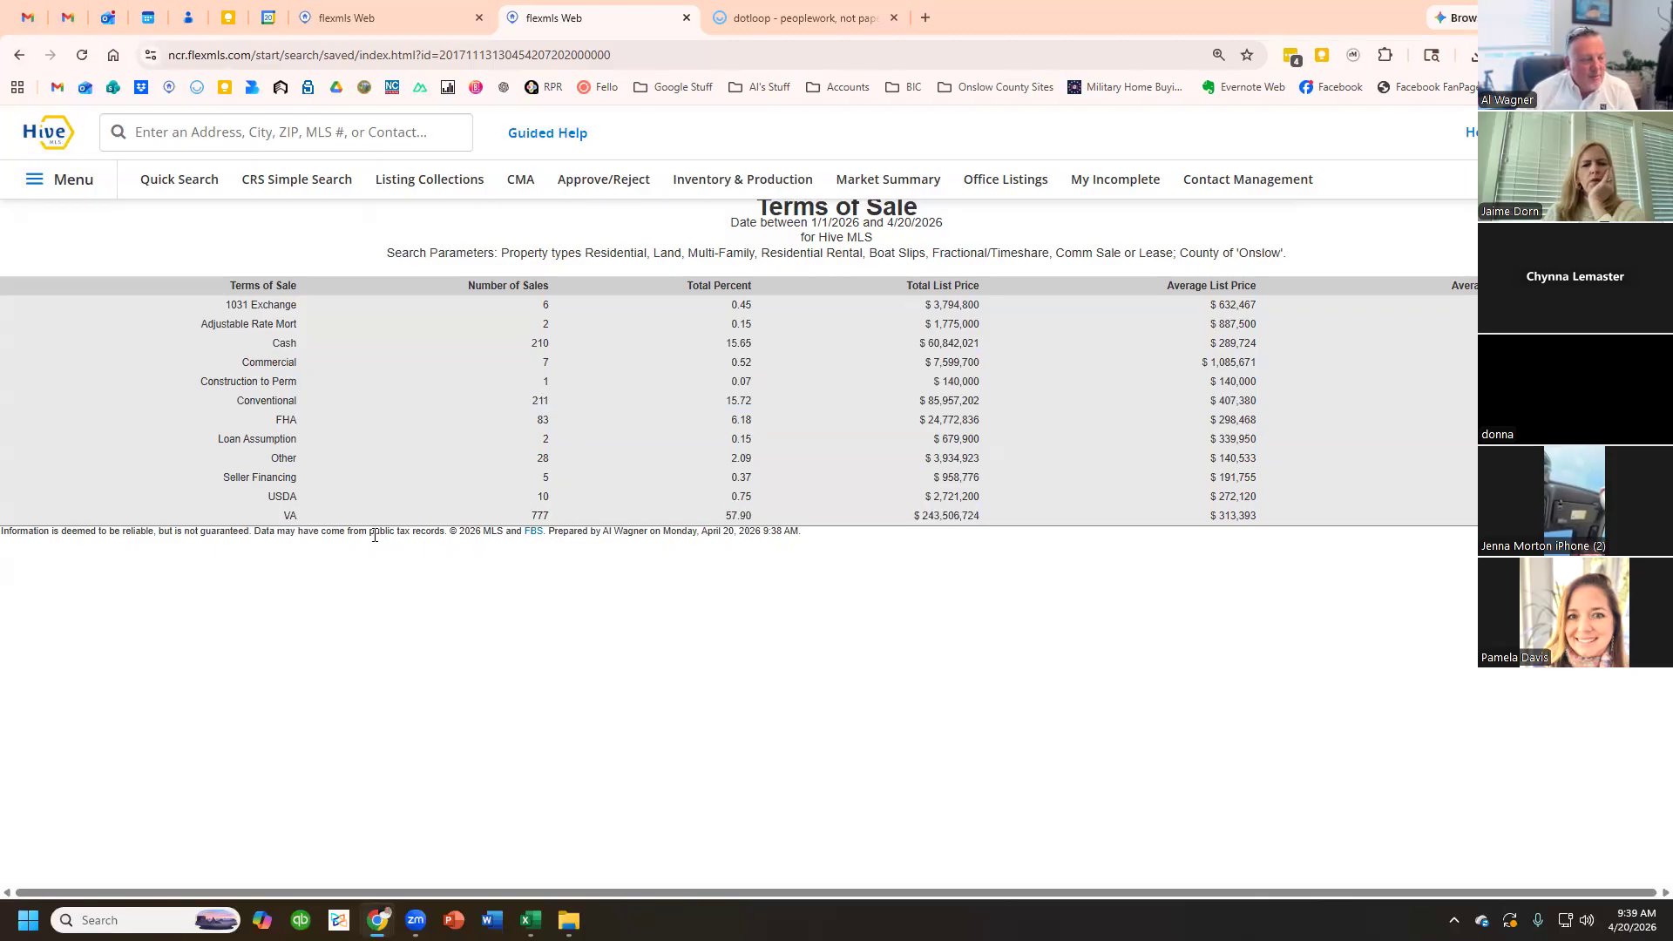
pyautogui.moveTo(279, 340); pyautogui.dragTo(1281, 340)
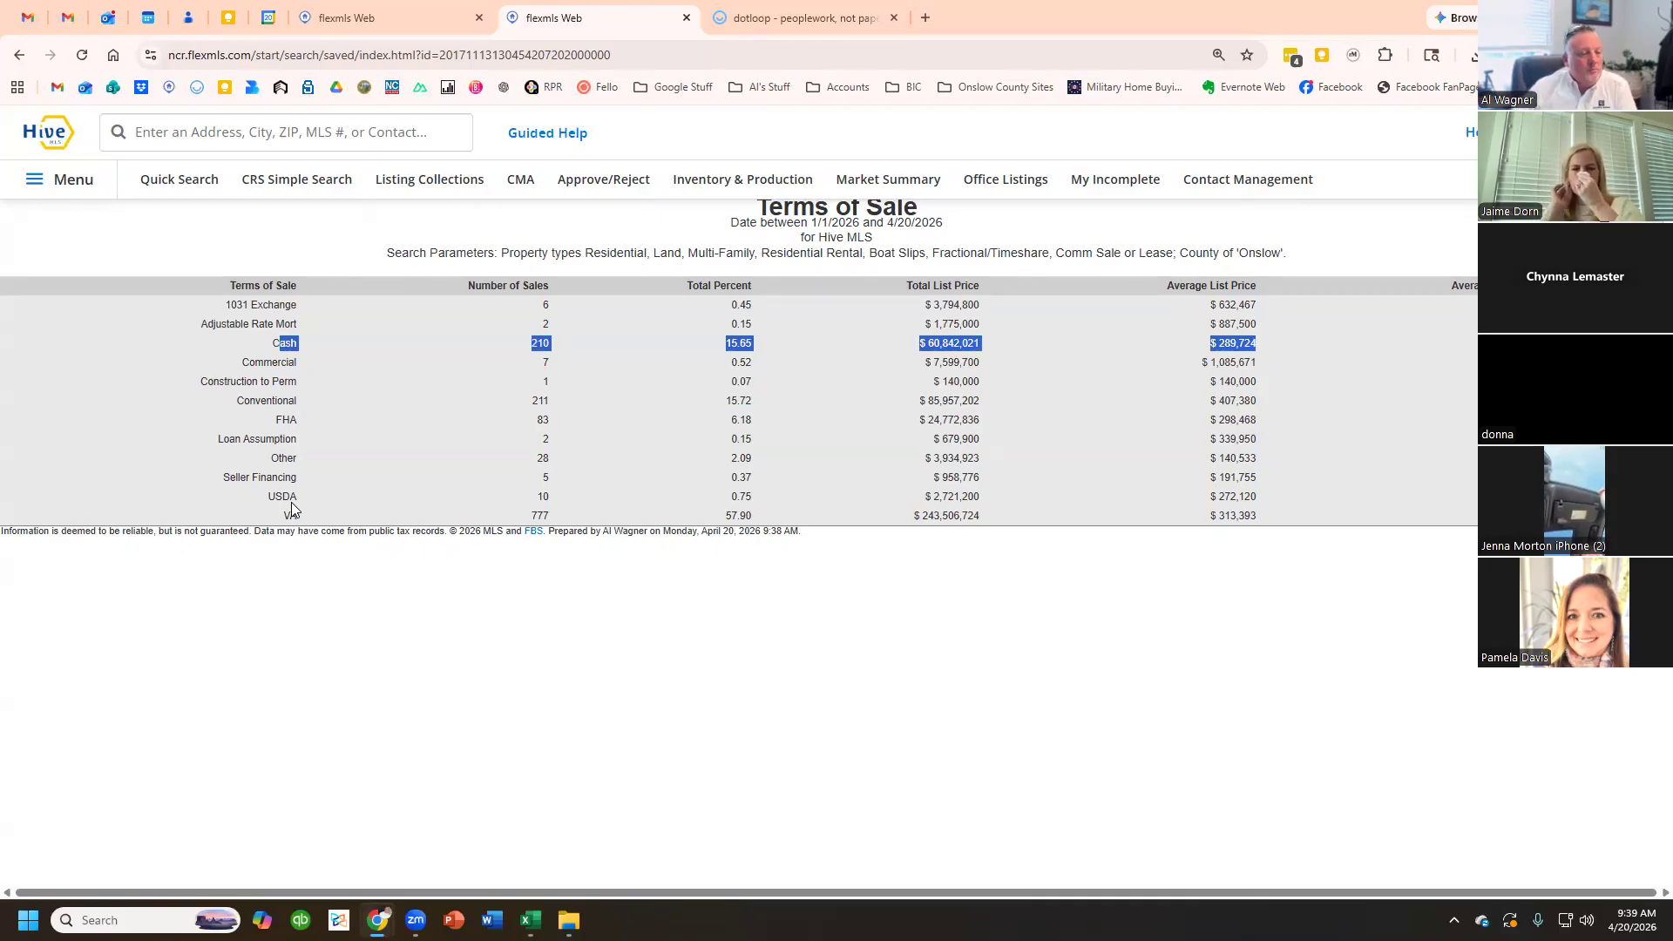
pyautogui.click(842, 441)
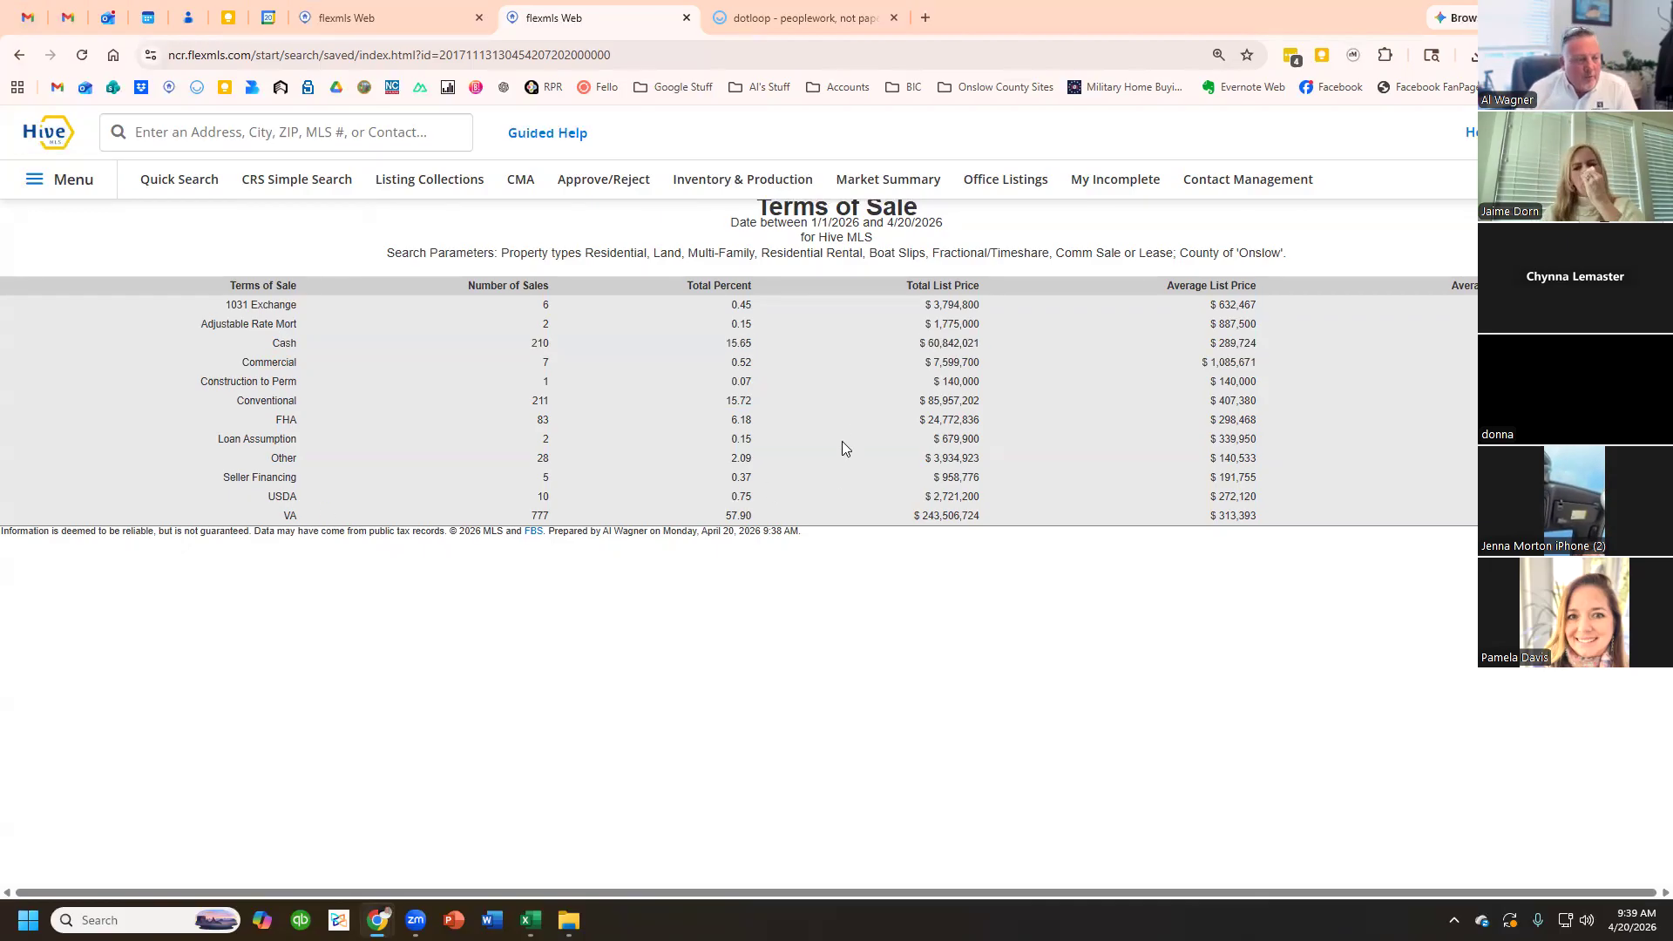
pyautogui.moveTo(277, 346); pyautogui.dragTo(518, 335)
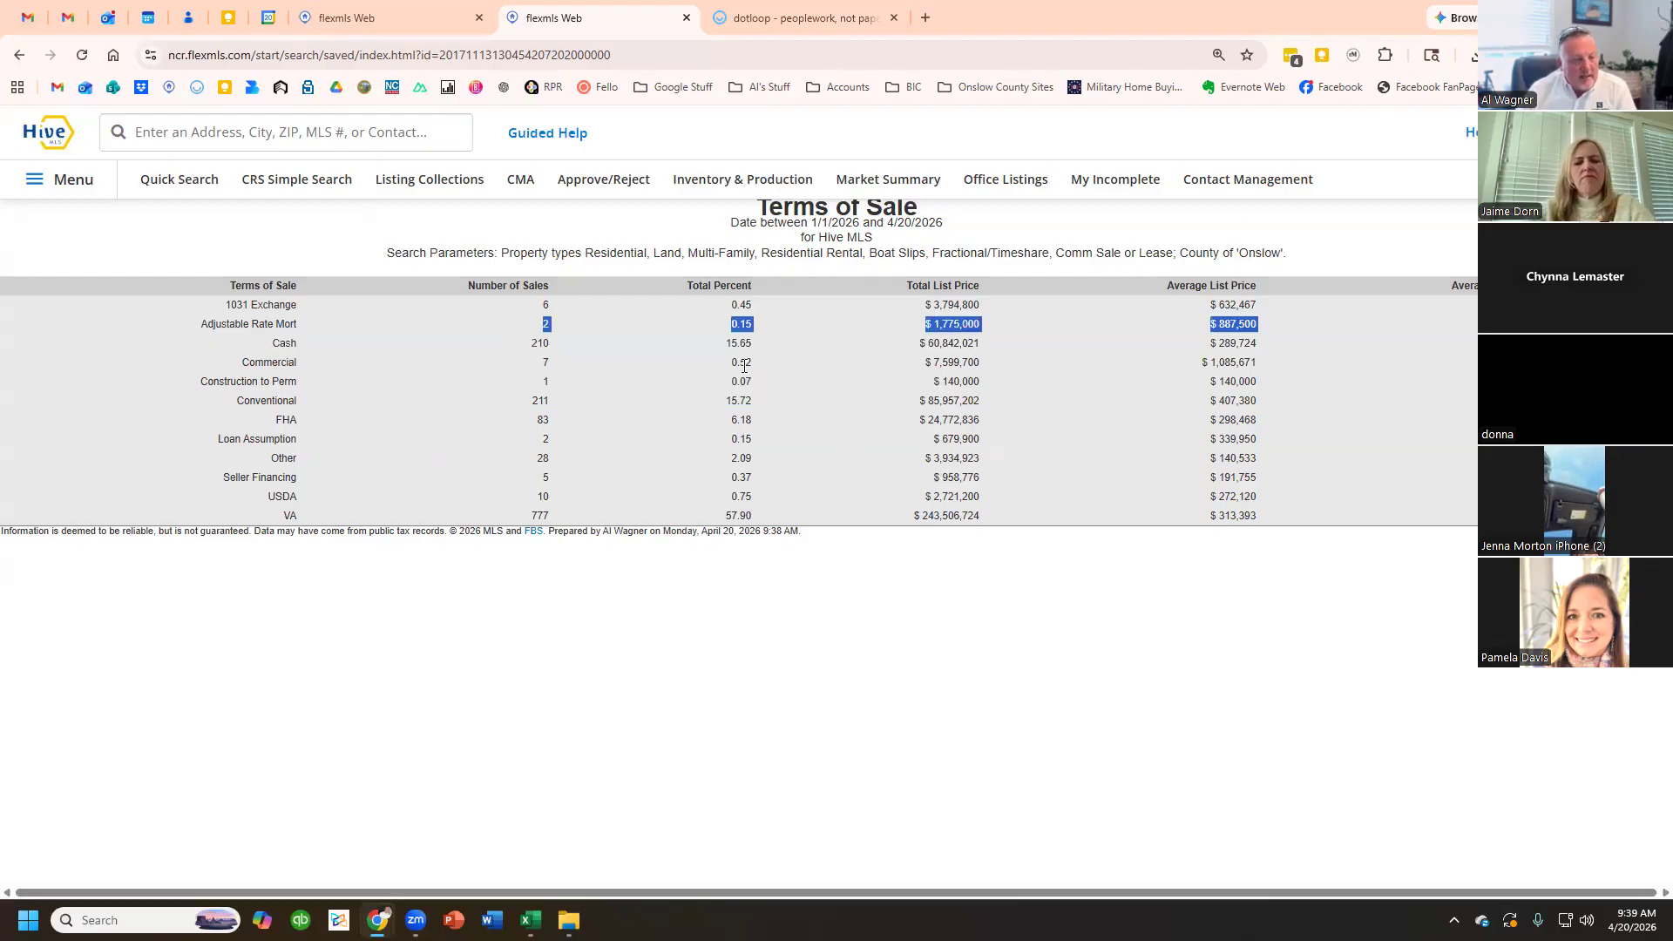
pyautogui.click(318, 397)
pyautogui.doubleClick(284, 342)
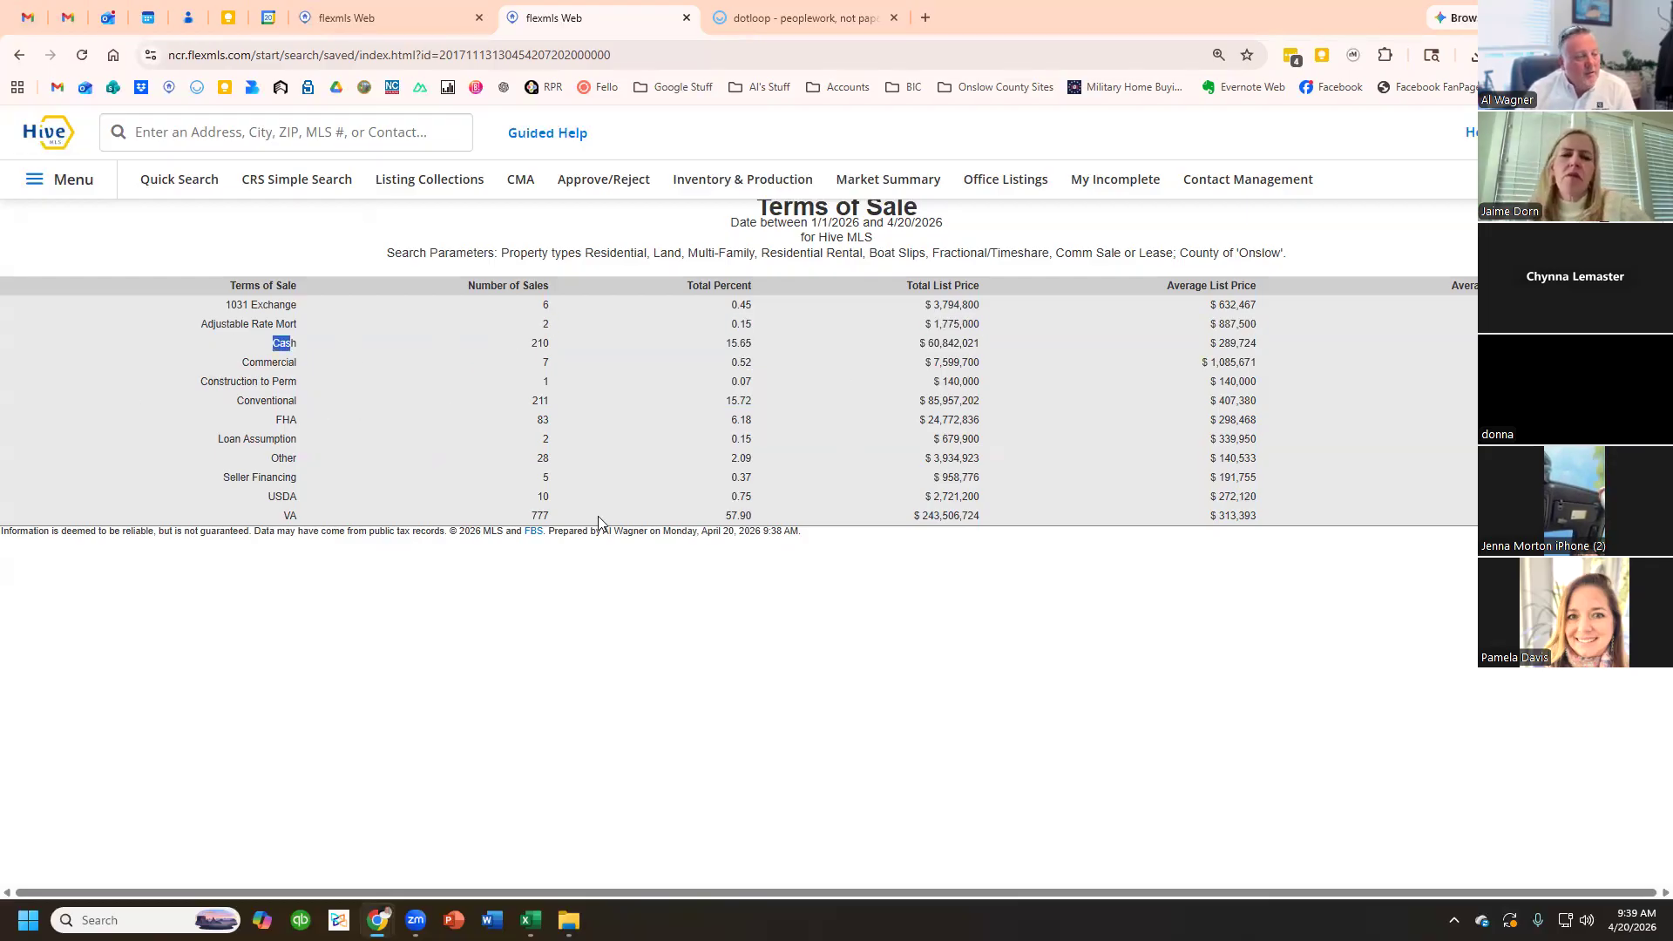
# - Go back from the generated report to its reporting options and review the filter fields
pyautogui.click(19, 55)
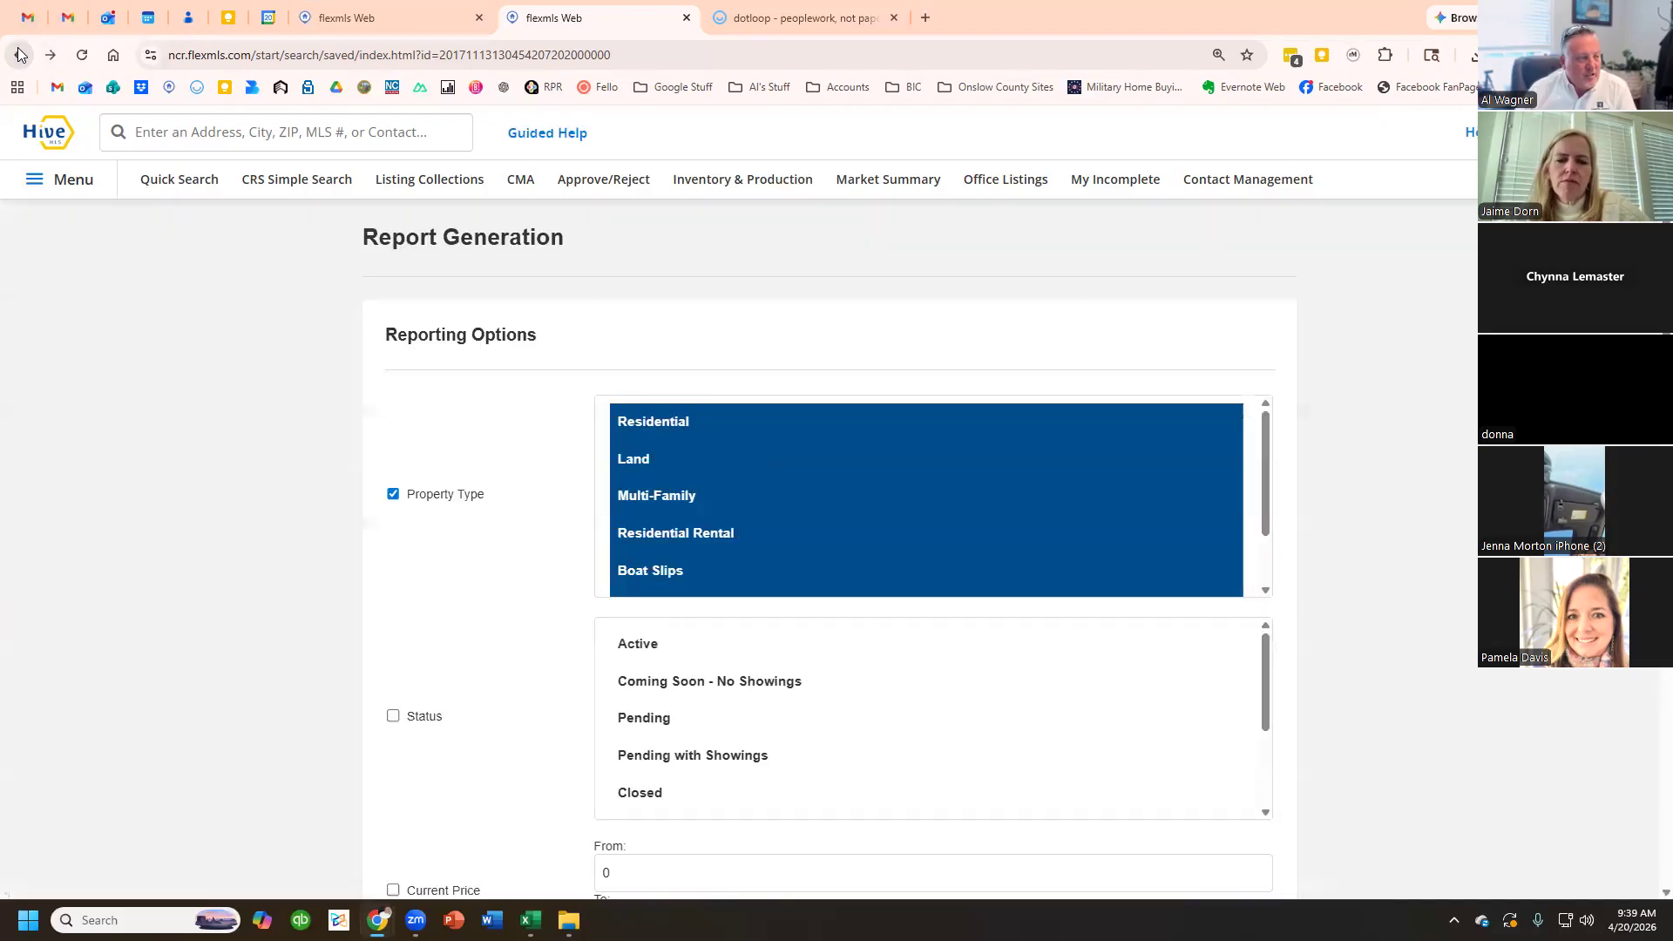
pyautogui.scroll(5, 628, 552)
pyautogui.scroll(10, 628, 554)
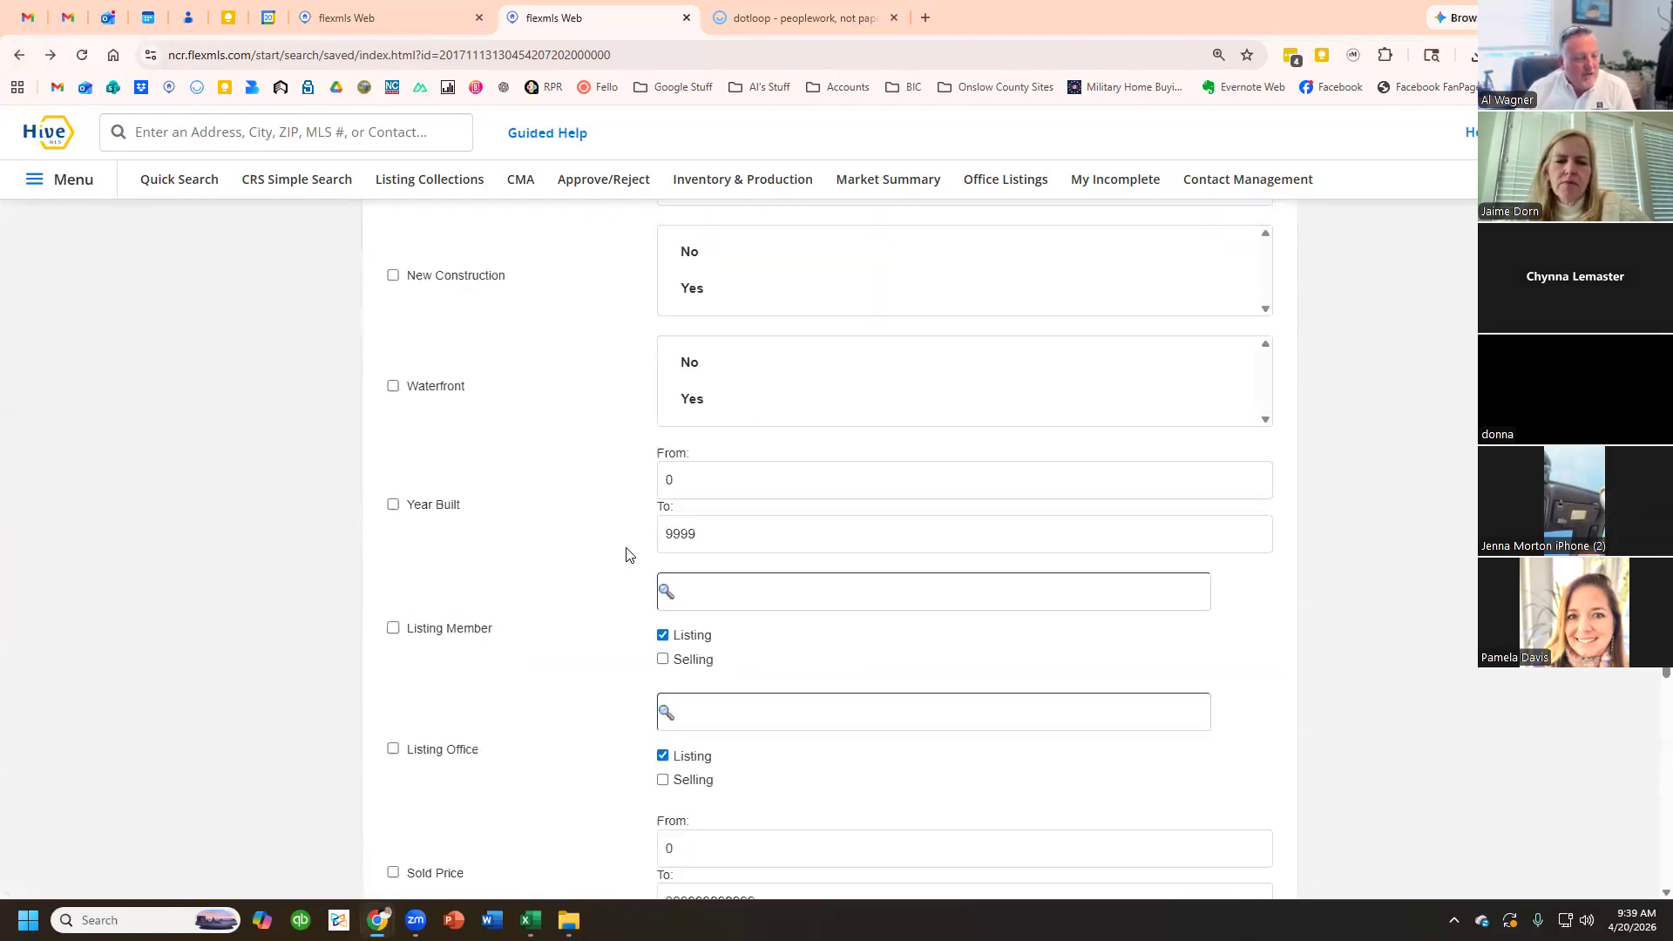
pyautogui.scroll(6, 628, 556)
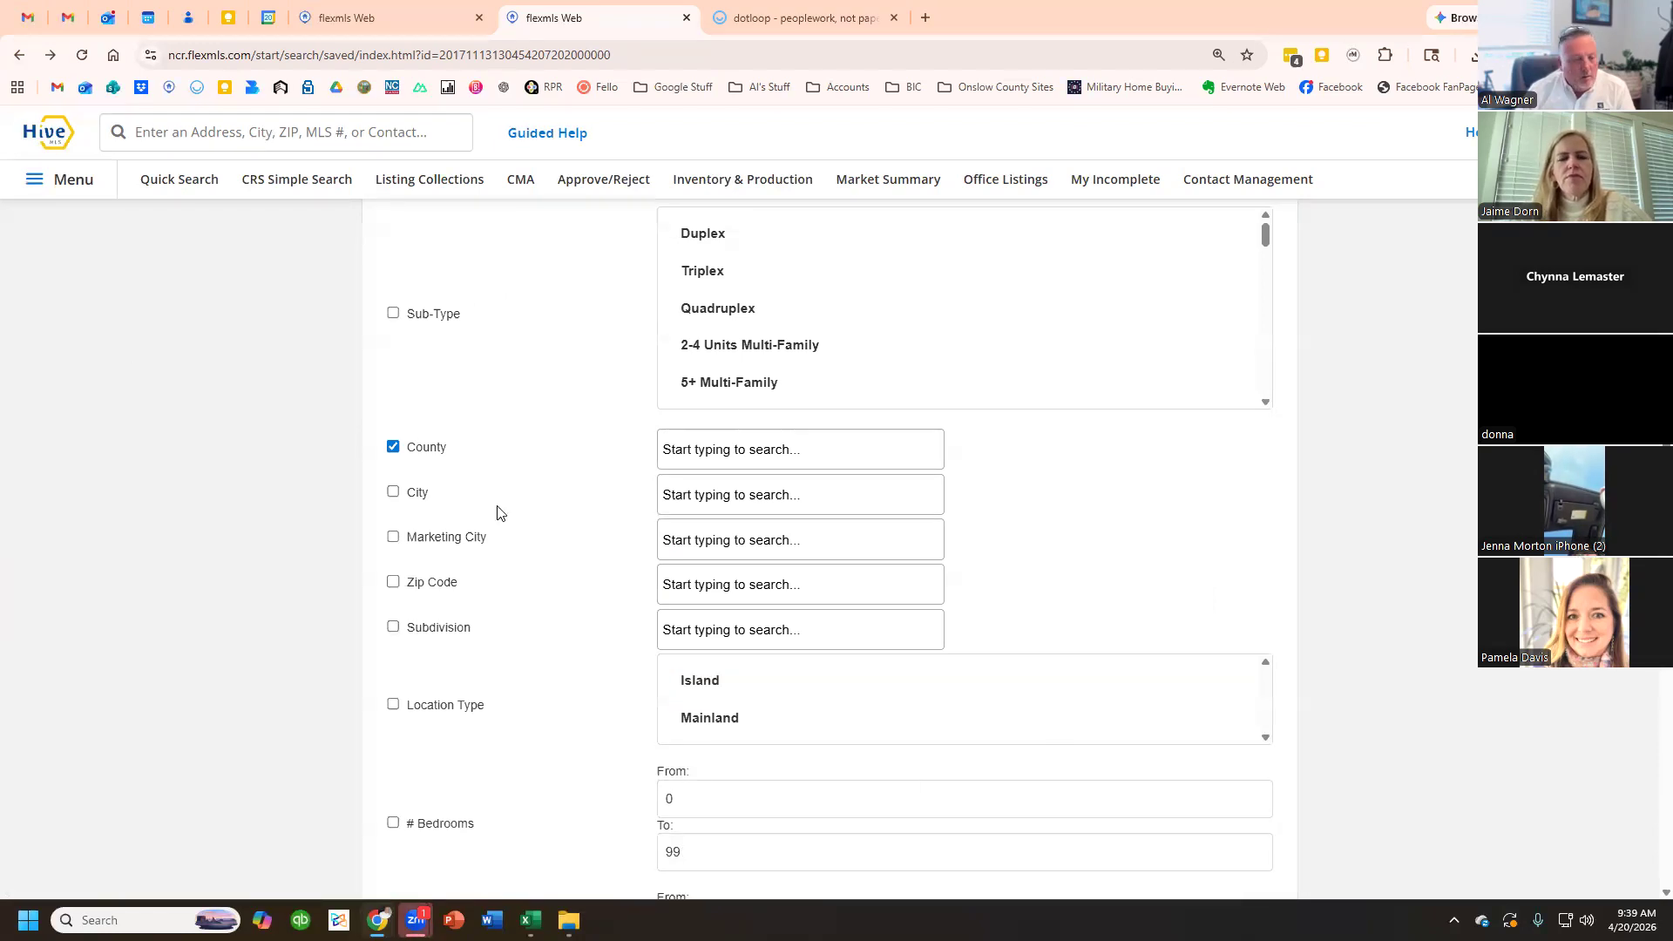
pyautogui.scroll(-5, 518, 549)
pyautogui.scroll(15, 514, 538)
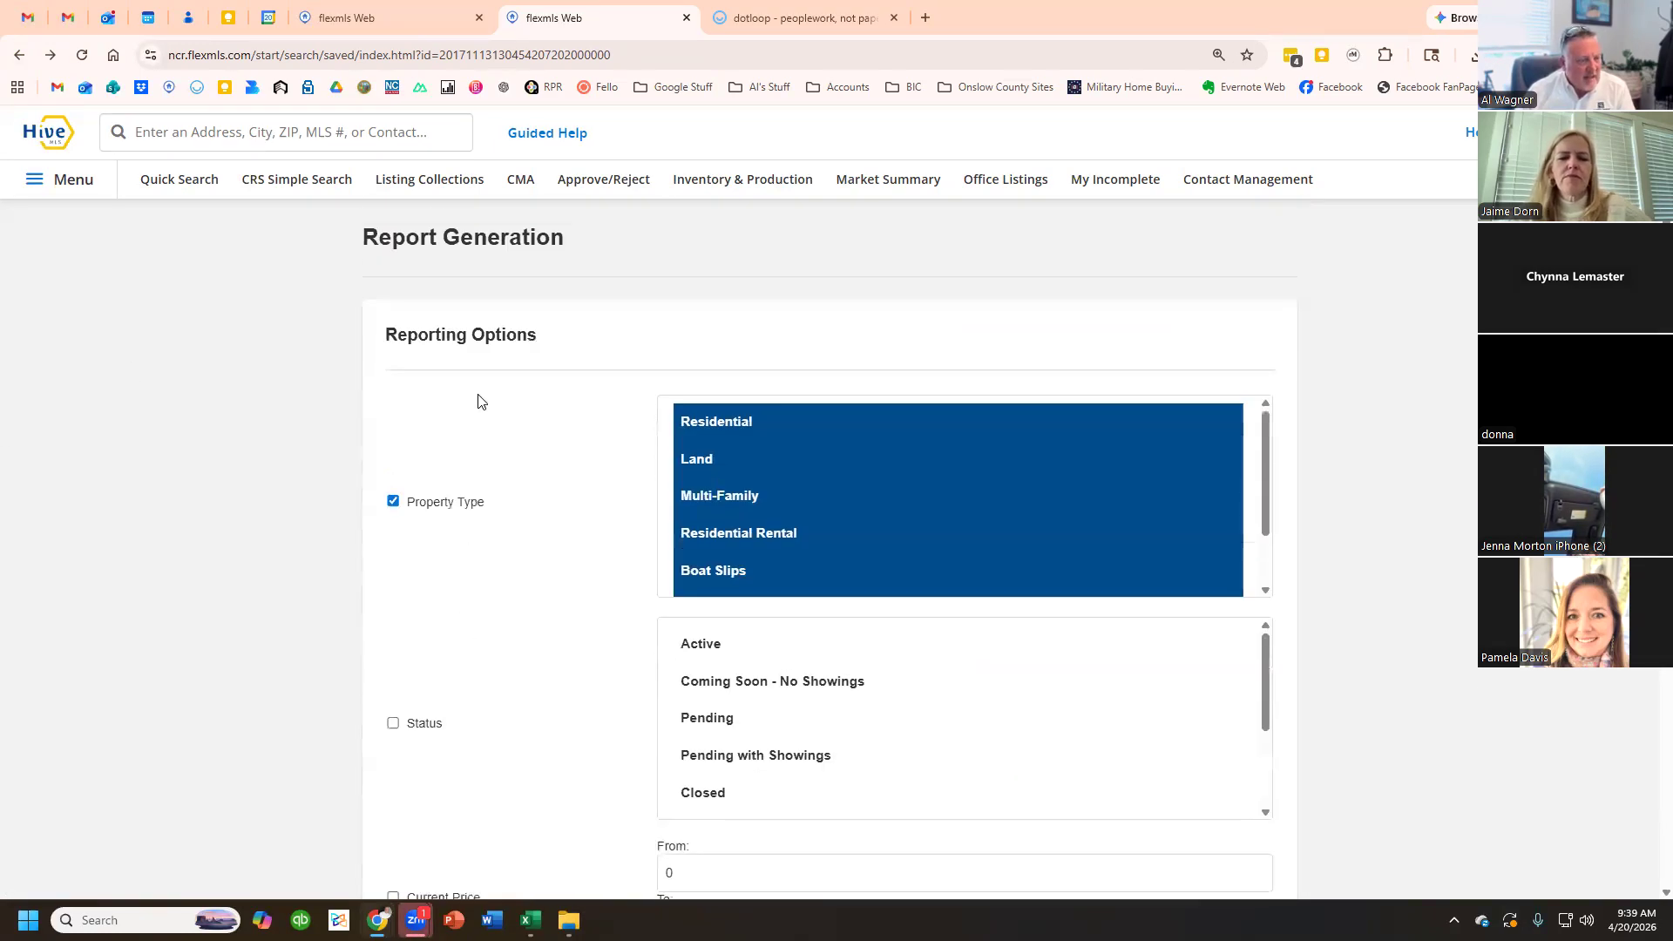
pyautogui.click(82, 186)
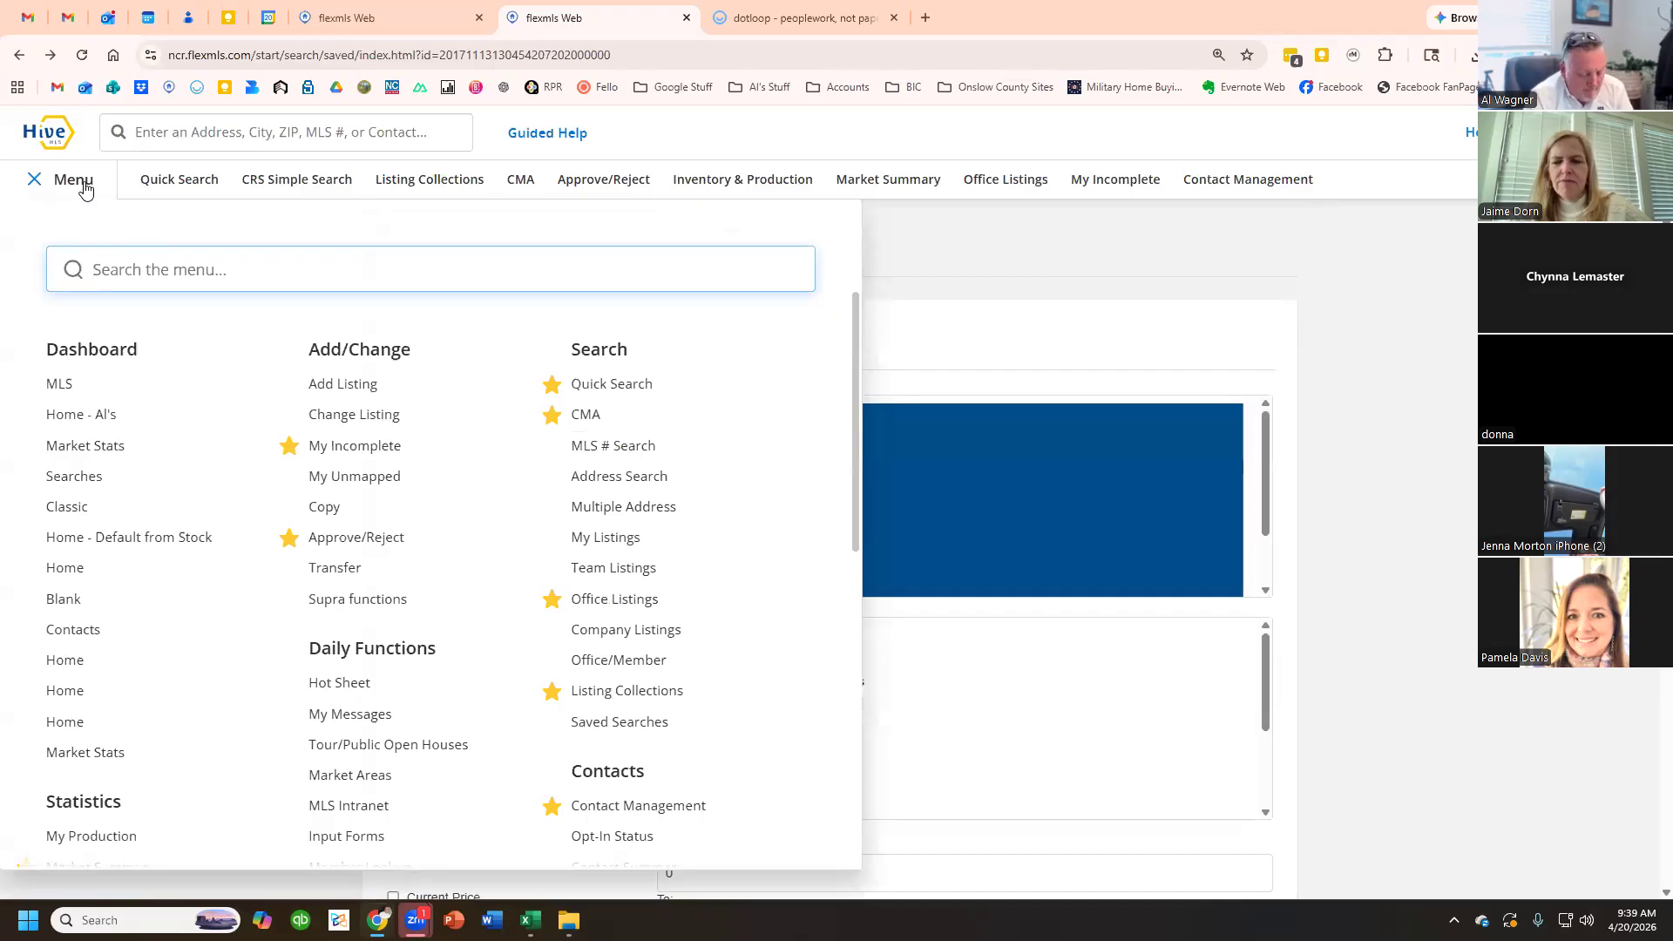
pyautogui.click(1035, 346)
pyautogui.click(61, 181)
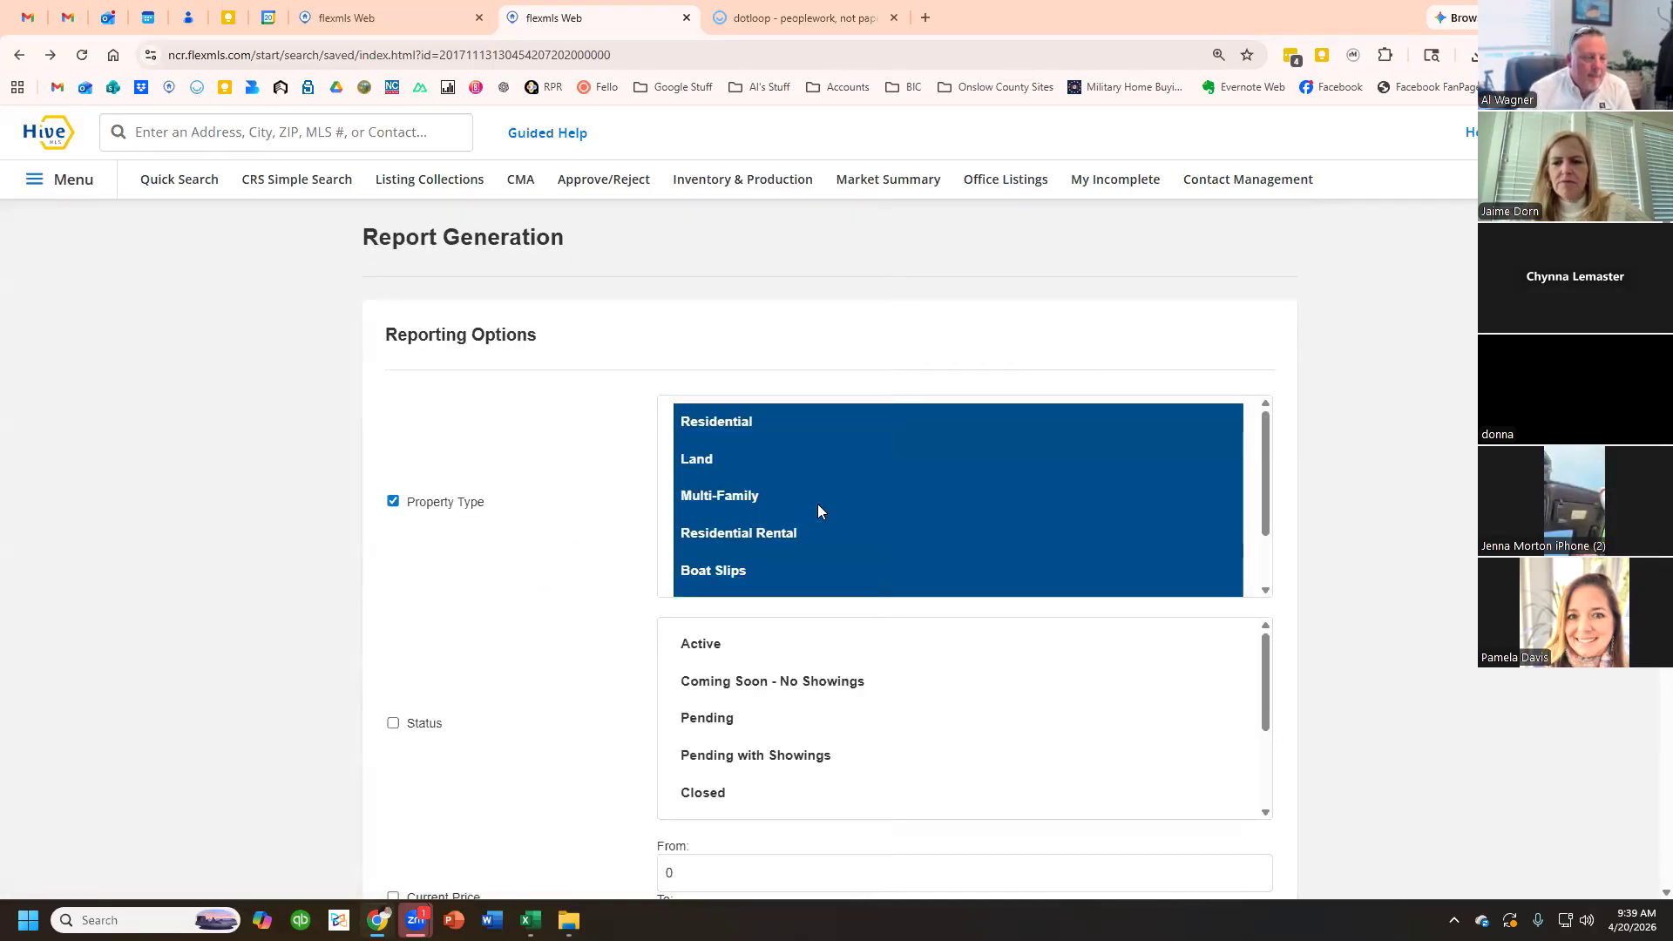
# - Restrict the Terms of Sale report to the cities Jacksonville, Richlands and Hubert
pyautogui.scroll(-5, 547, 582)
pyautogui.scroll(-5, 568, 596)
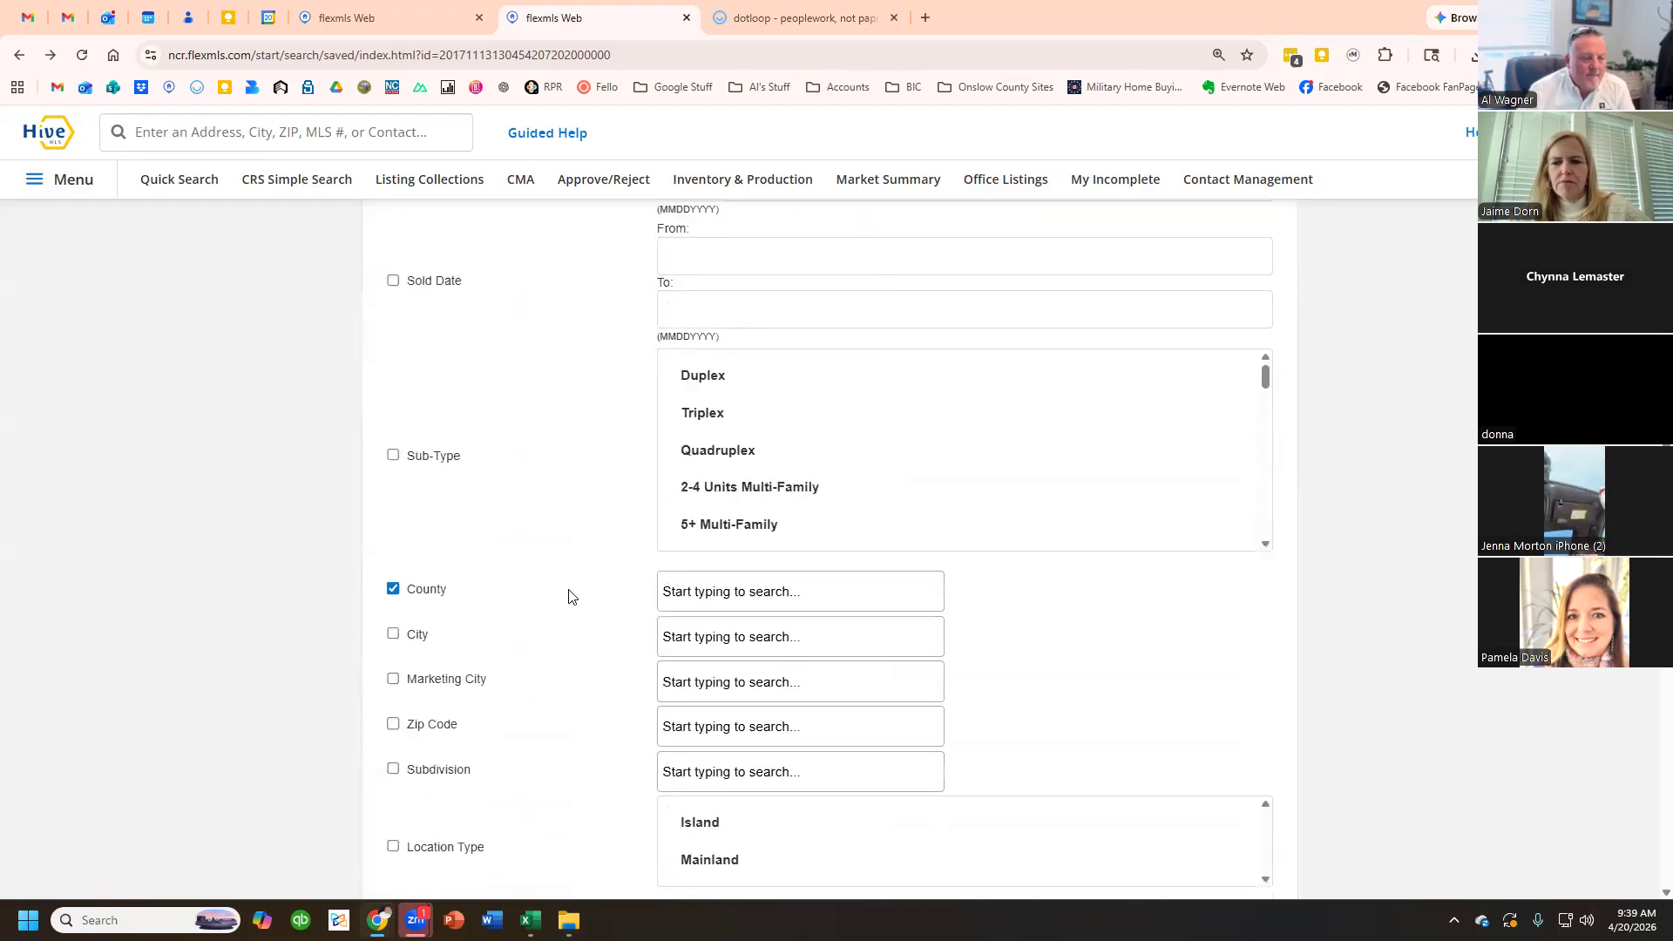
pyautogui.scroll(-4, 569, 593)
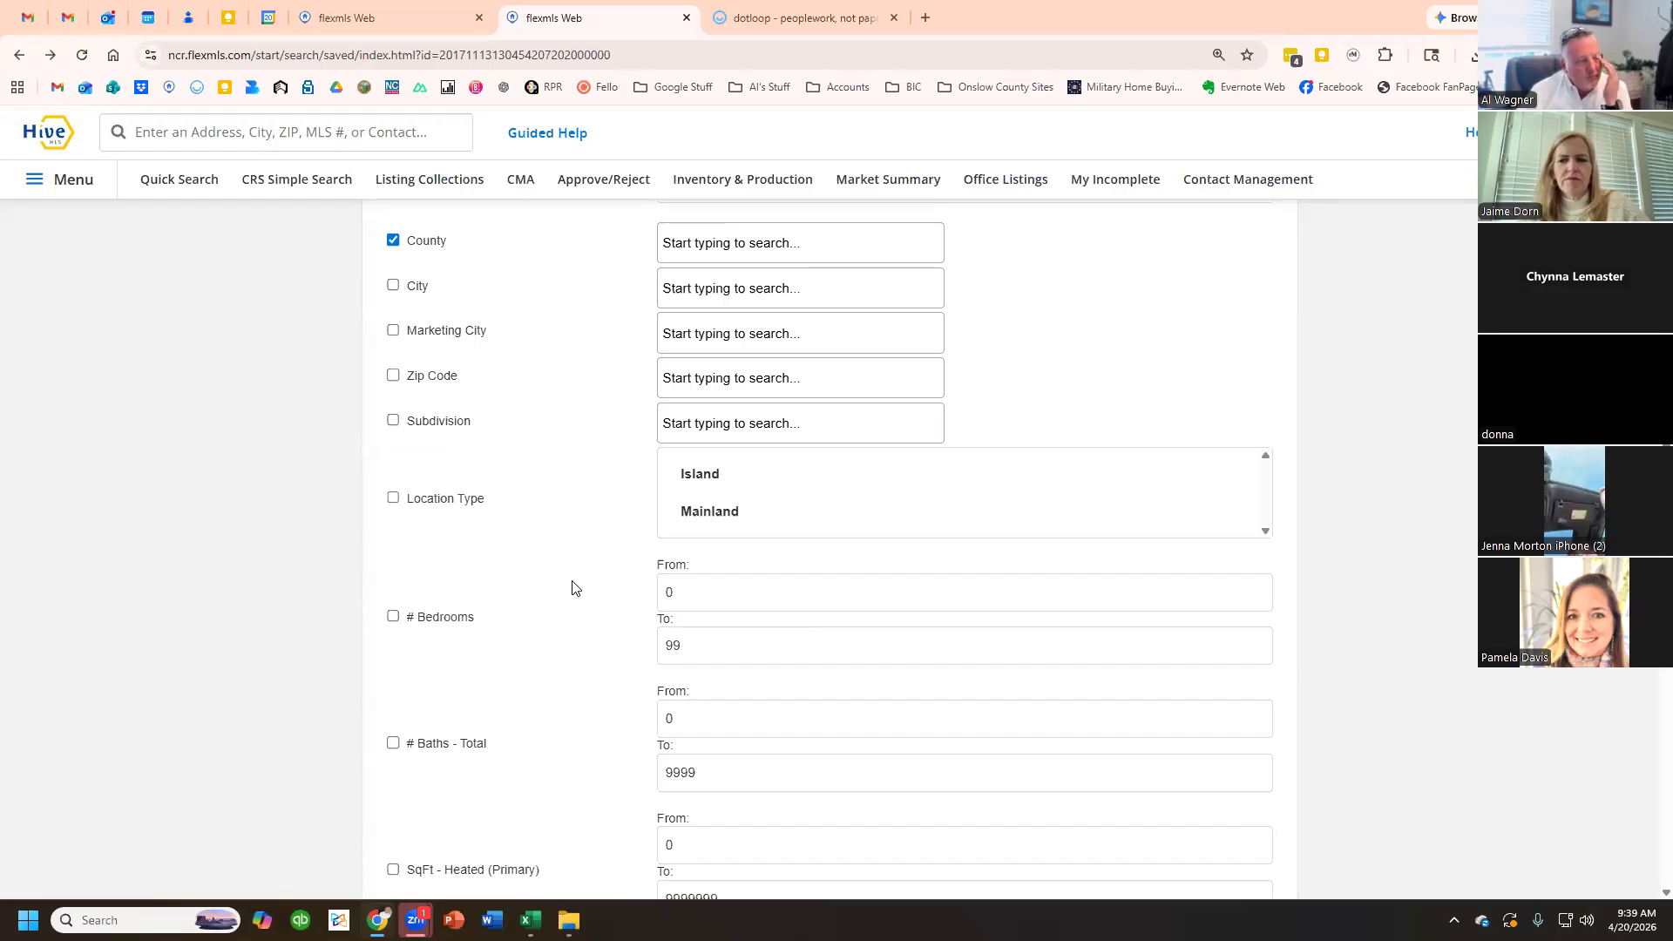
pyautogui.click(709, 373)
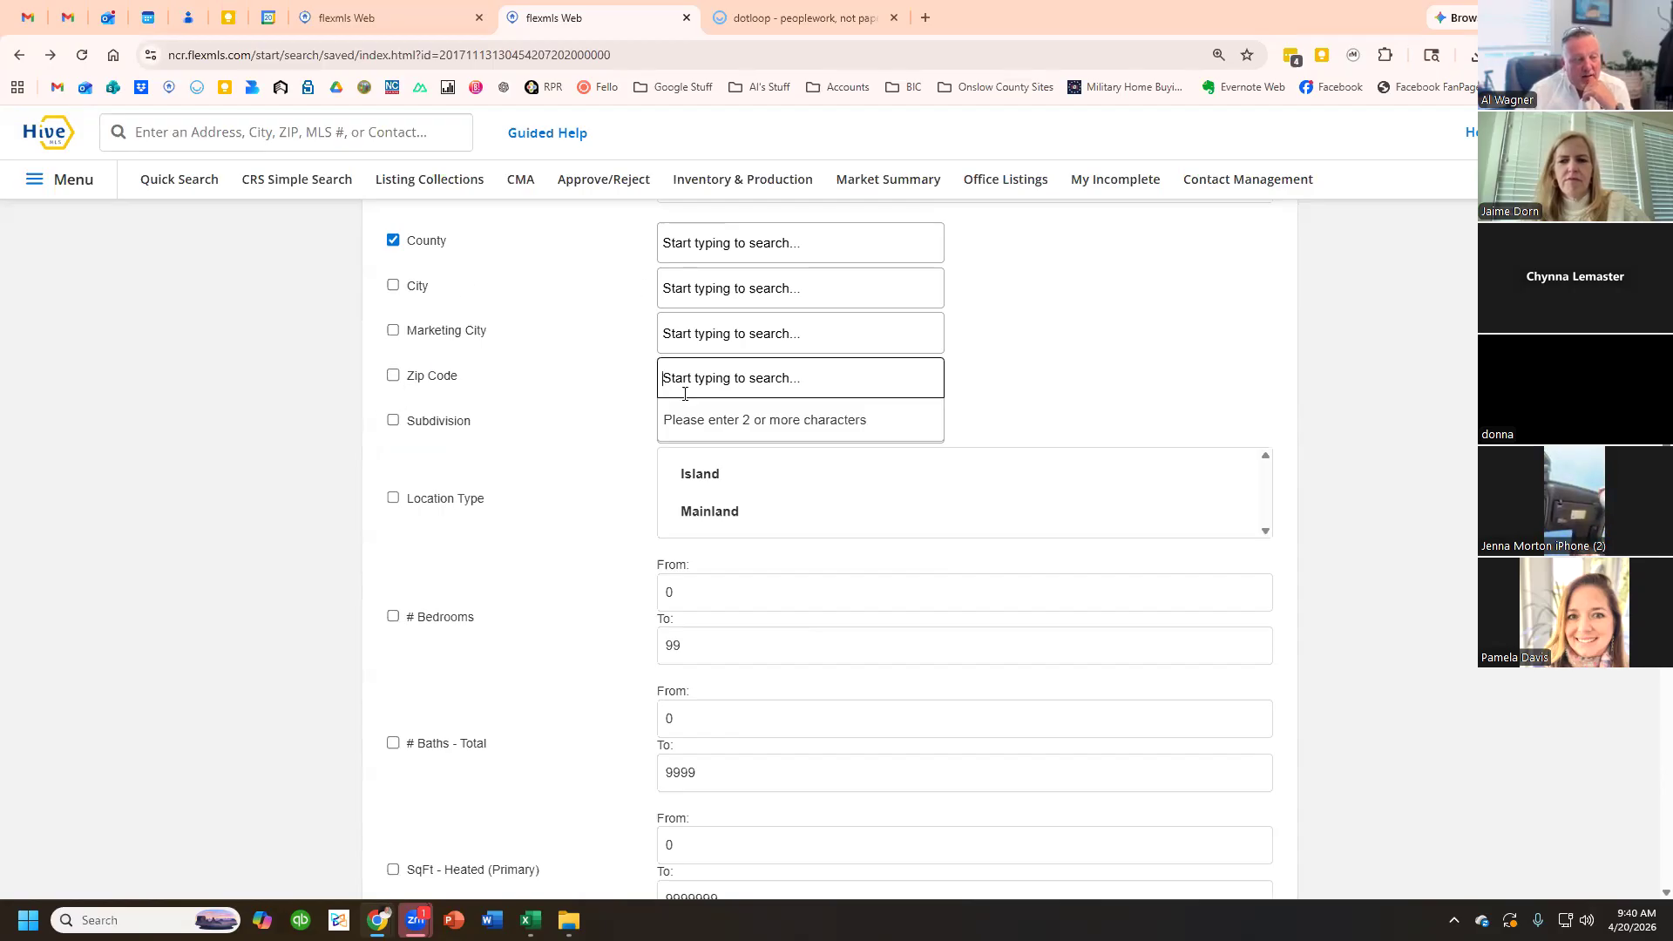
pyautogui.click(743, 284)
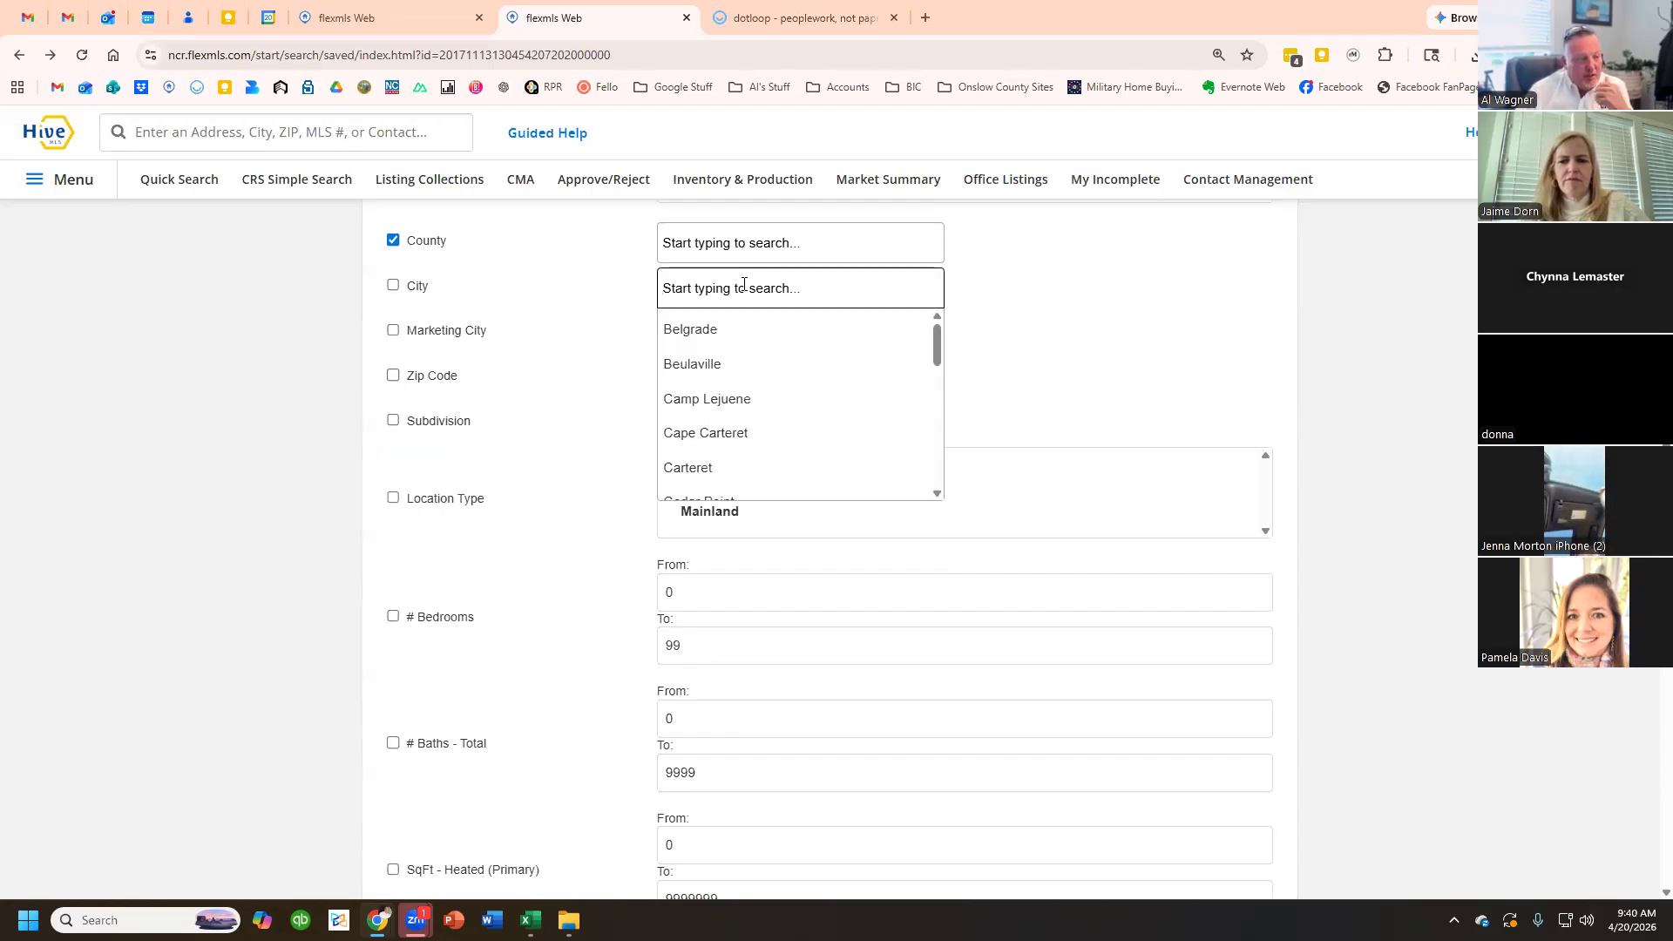
pyautogui.write('jacksonvill')
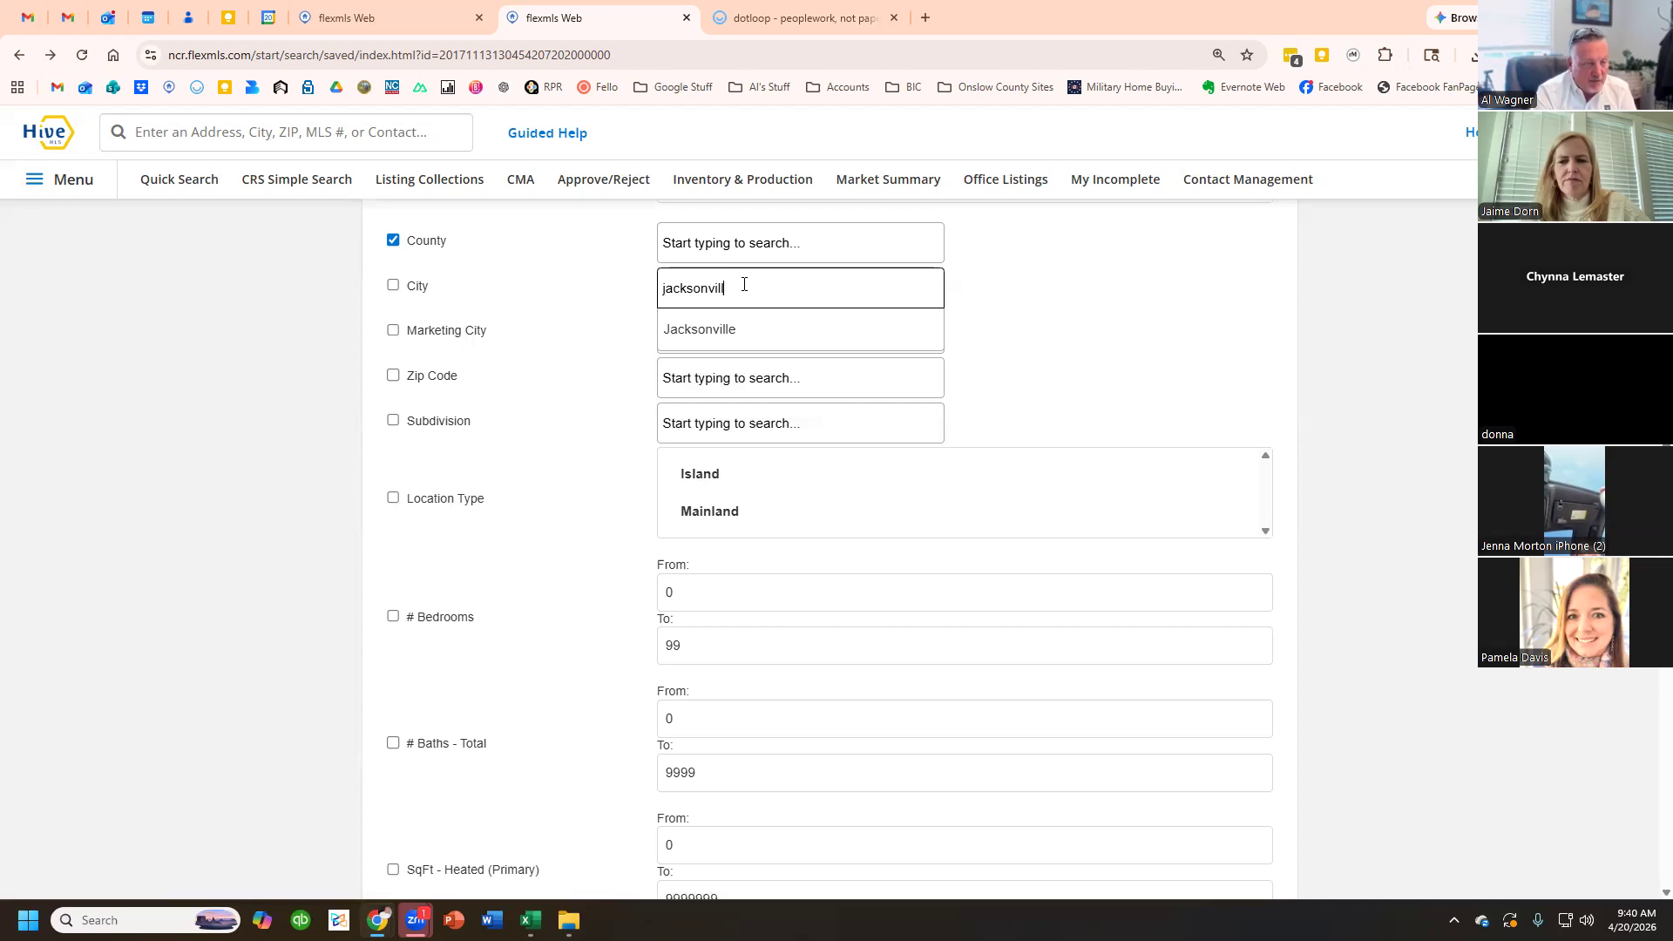
pyautogui.click(732, 329)
pyautogui.write('richlands')
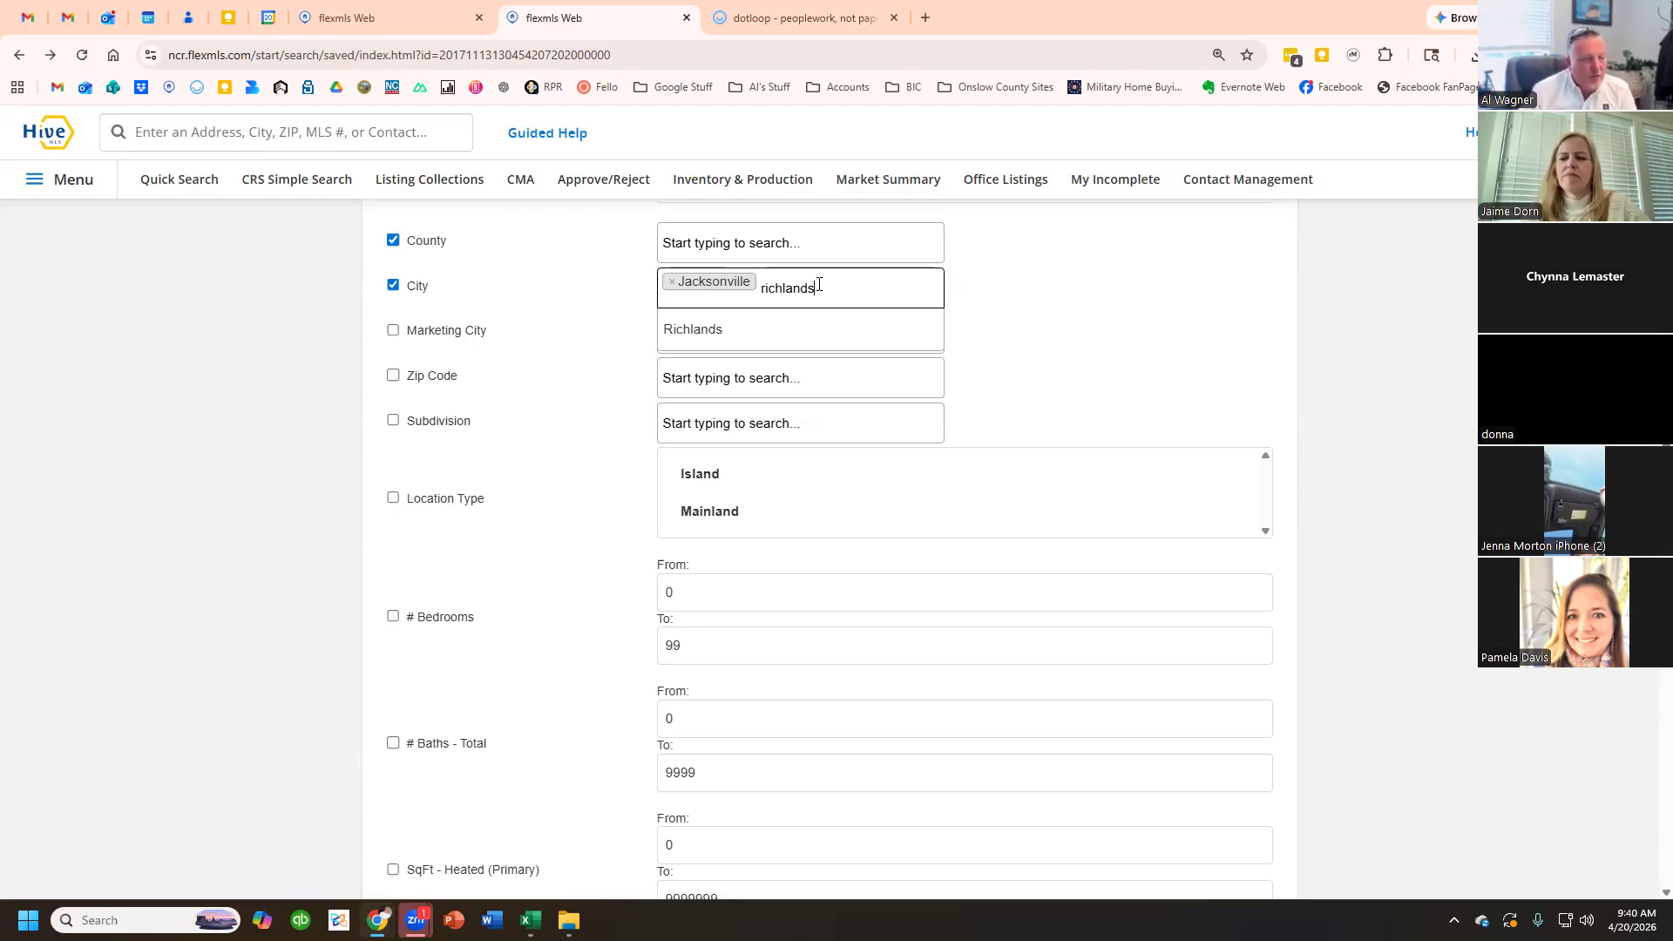
pyautogui.click(811, 331)
pyautogui.write('hubert')
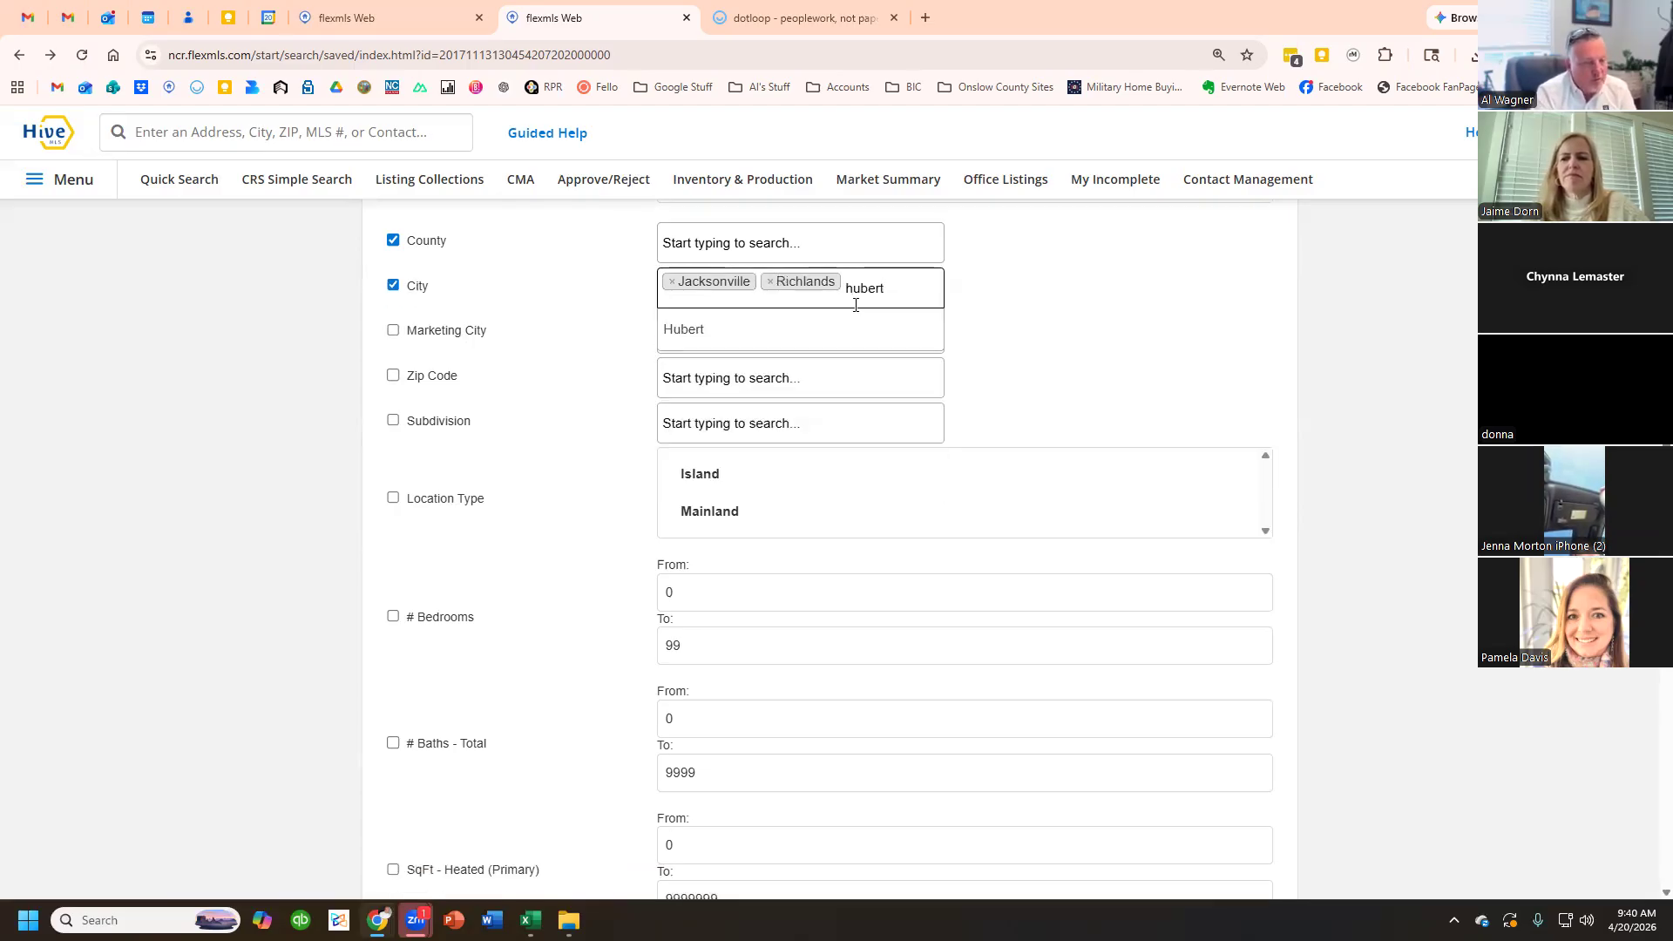
pyautogui.press('Return')
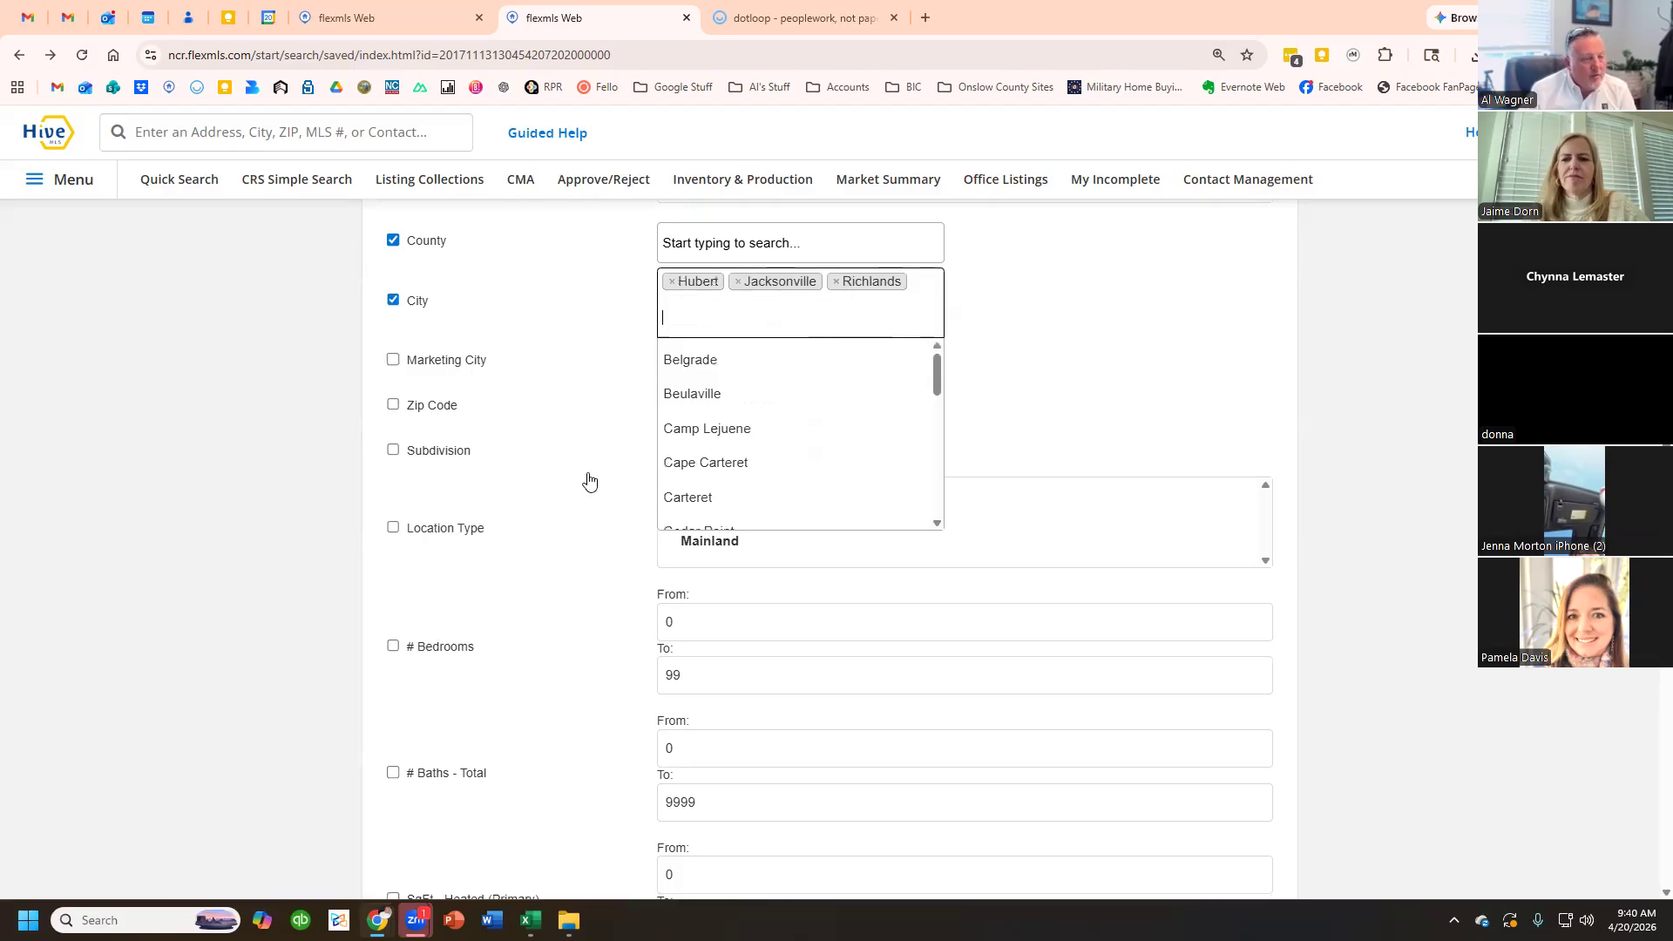
# - Review the remaining report options and generate the Terms of Sale report for the three selected cities
pyautogui.scroll(-15, 588, 481)
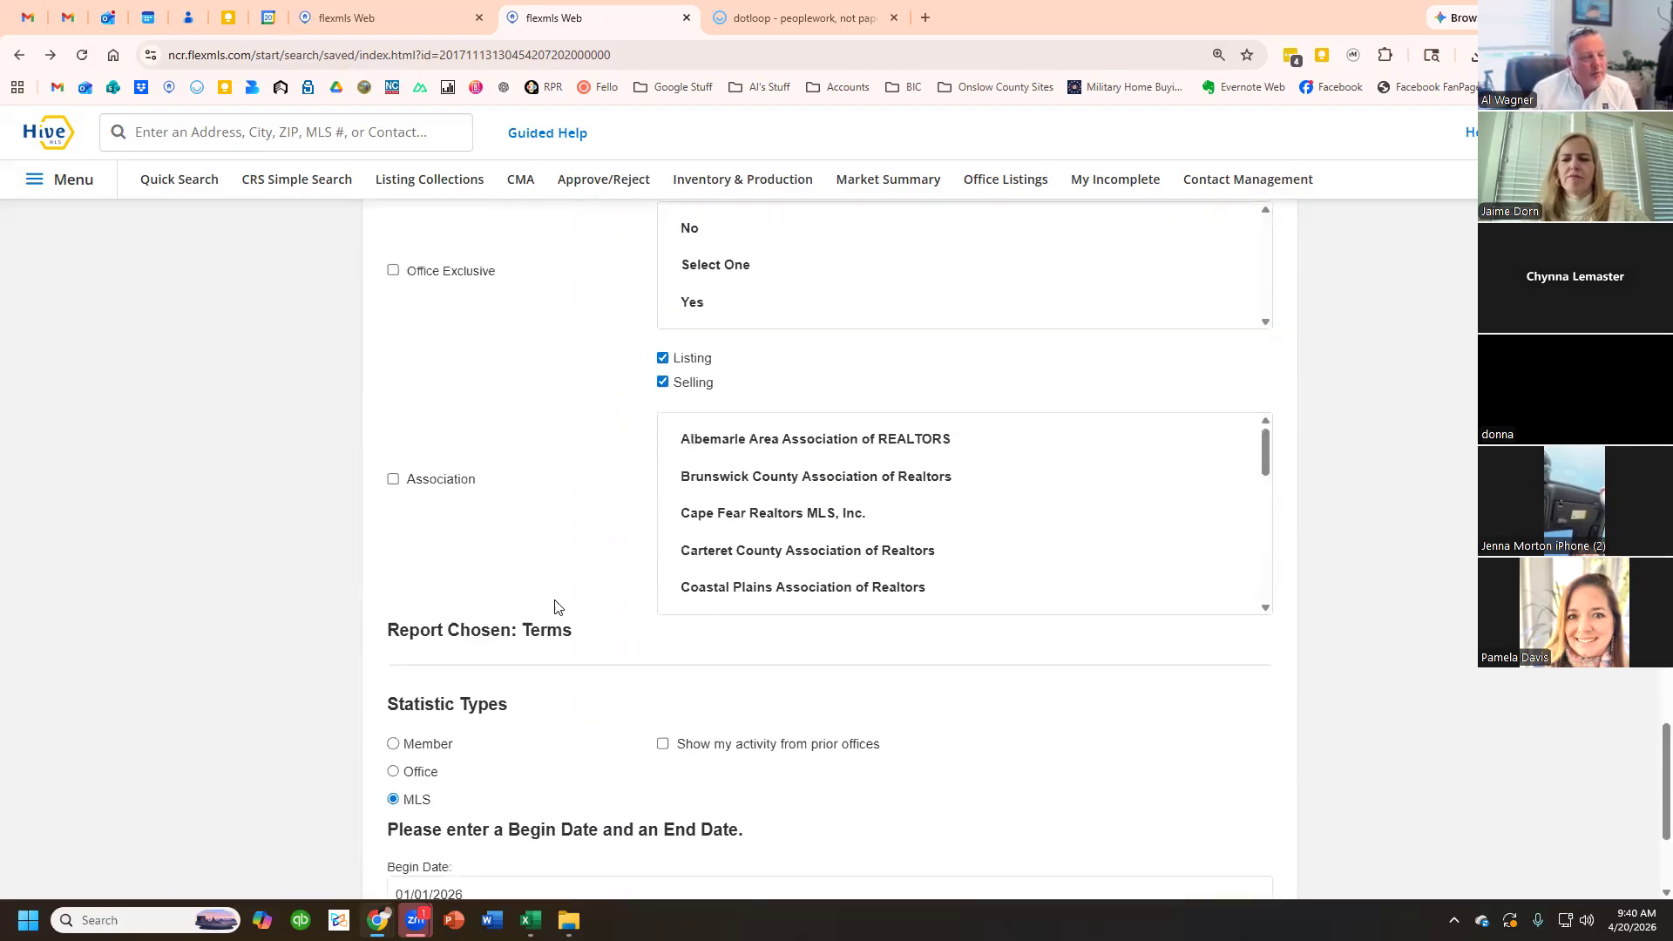
pyautogui.scroll(-3, 554, 606)
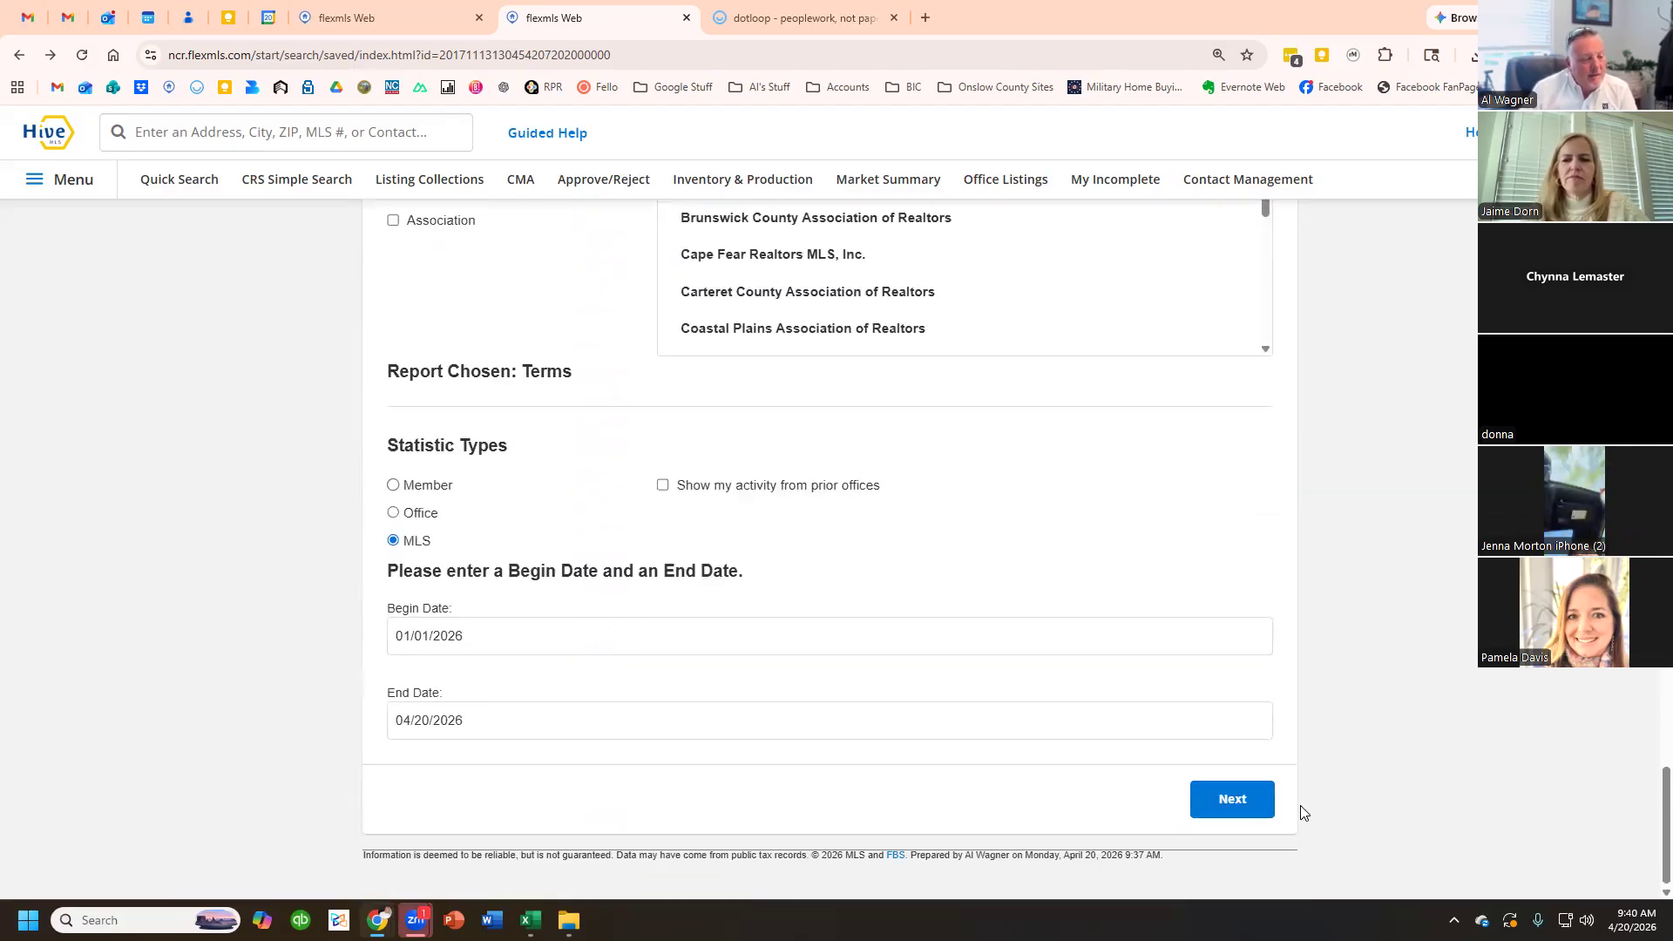
pyautogui.click(1205, 805)
pyautogui.scroll(-6, 1165, 711)
pyautogui.scroll(7, 608, 643)
pyautogui.scroll(10, 566, 626)
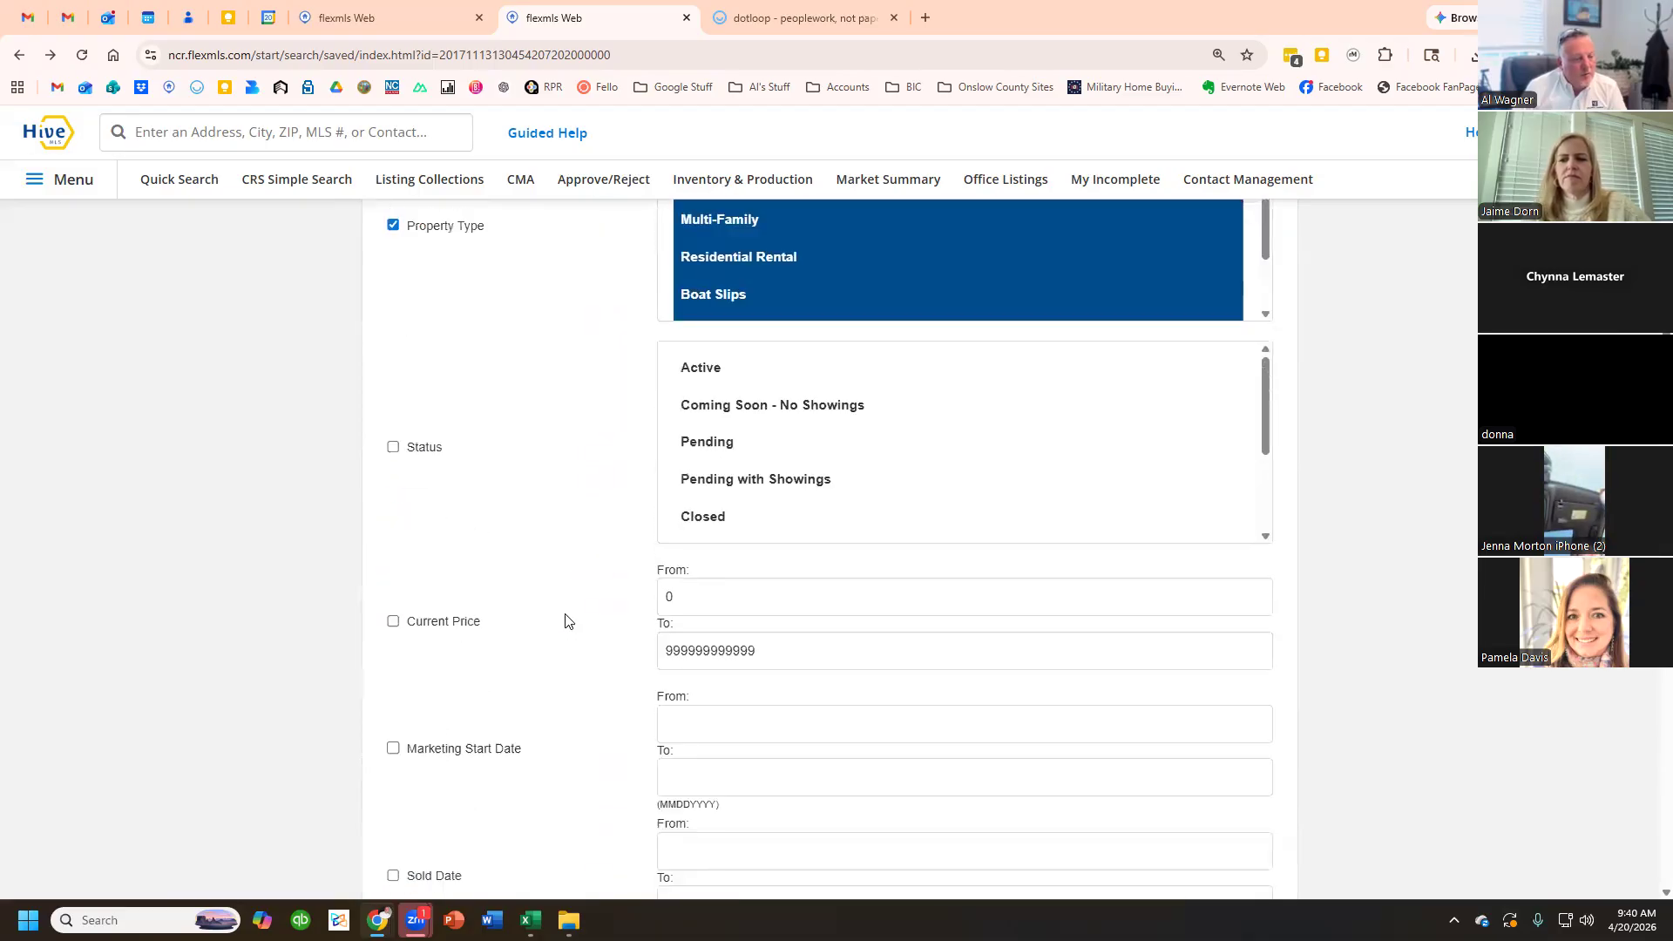
pyautogui.scroll(-7, 562, 623)
pyautogui.scroll(-20, 560, 620)
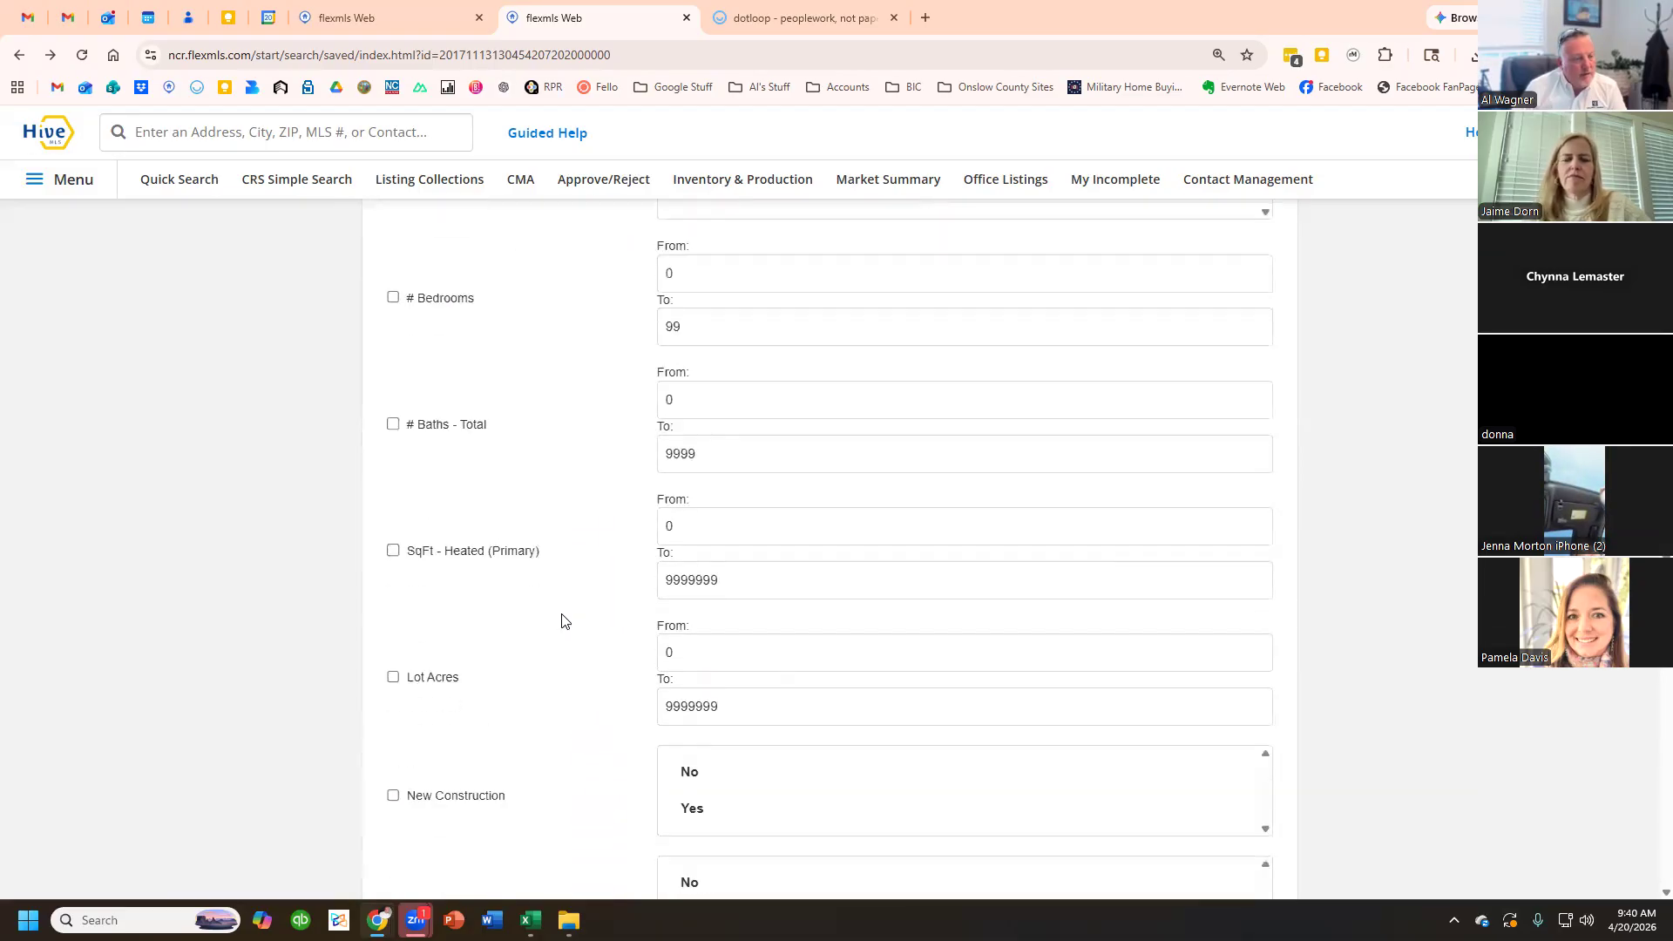
pyautogui.scroll(-10, 562, 620)
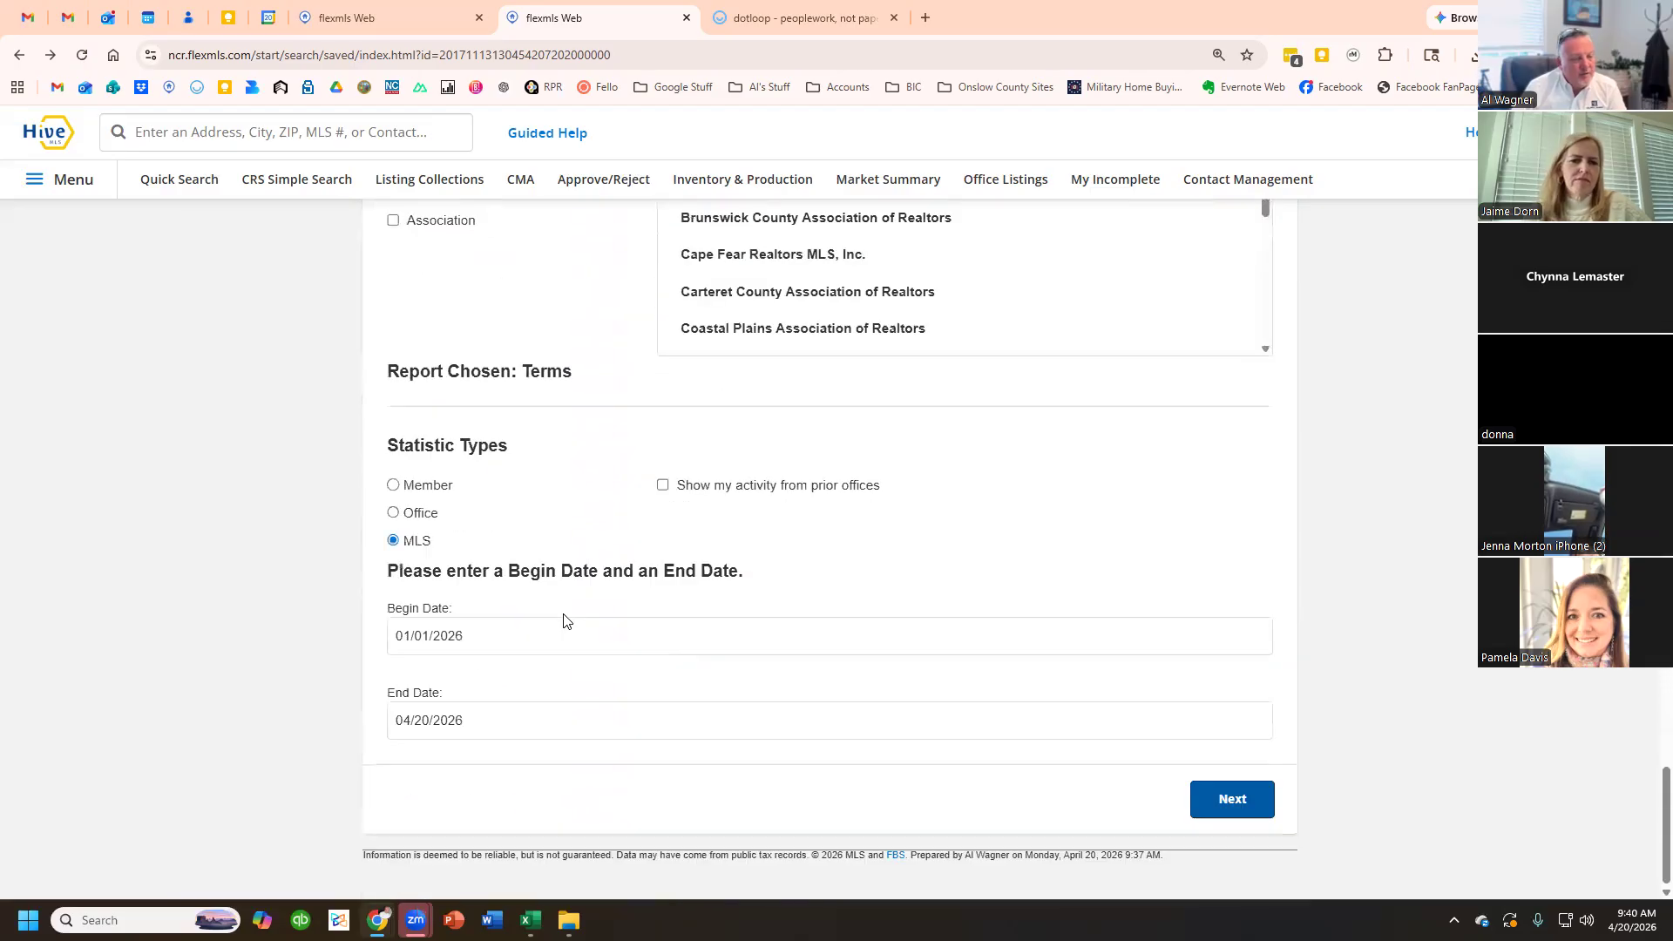
pyautogui.click(1196, 797)
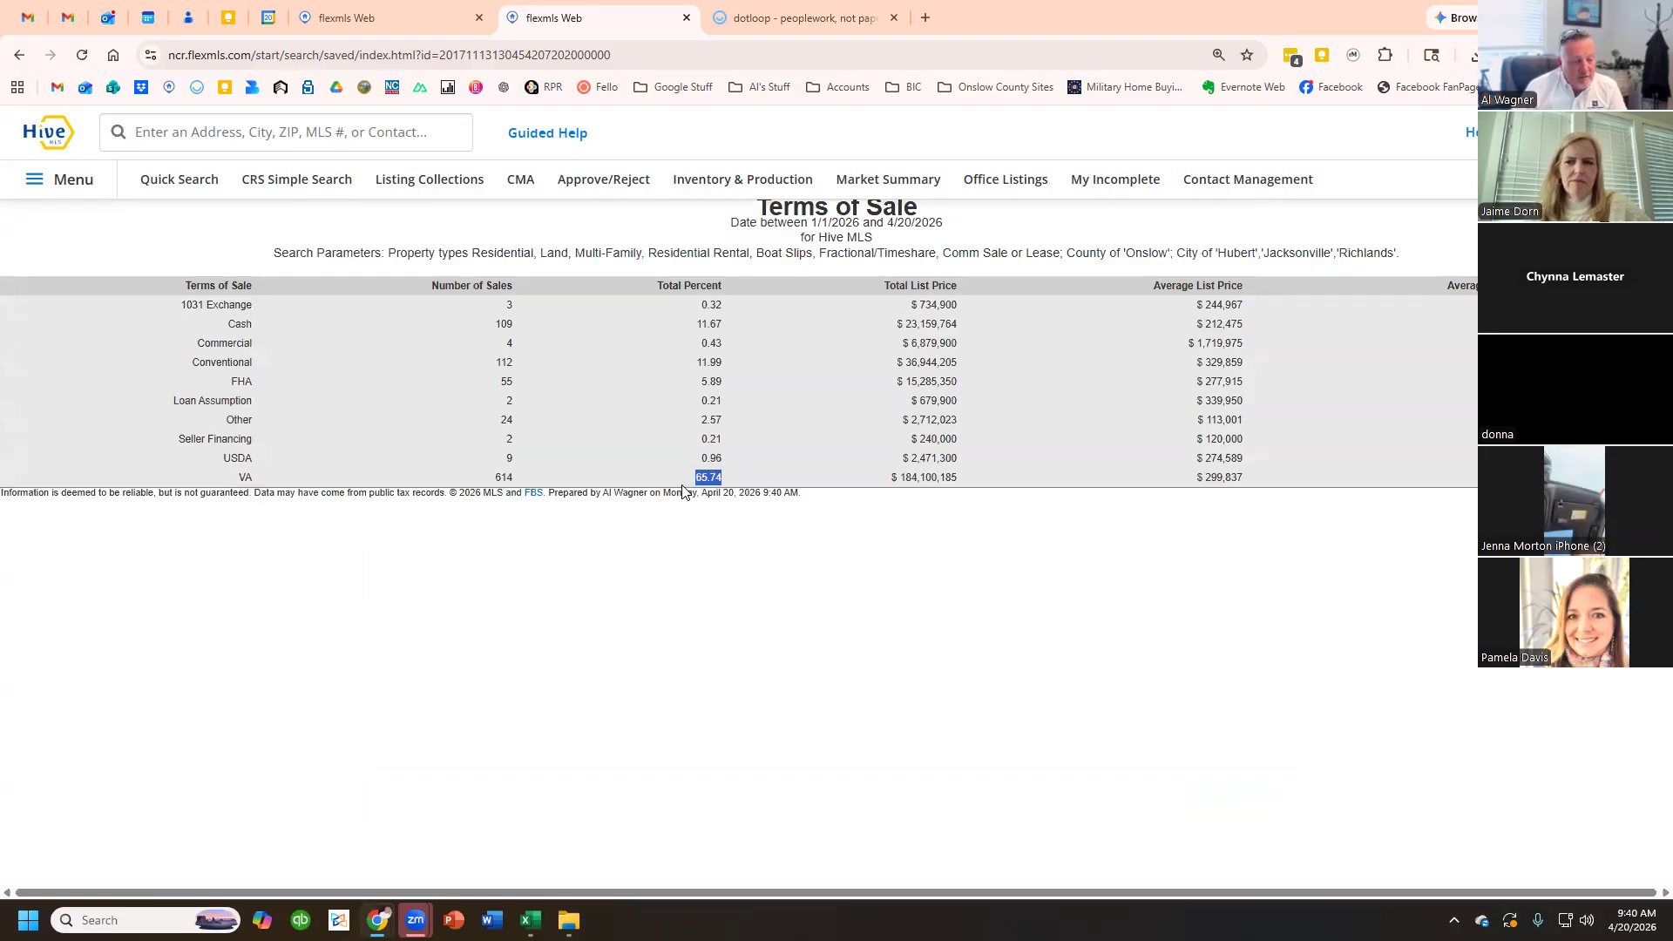
# - Examine the search parameters and the Cash, Commercial, Conventional and VA figures in the Terms of Sale report for the three cities
pyautogui.doubleClick(482, 481)
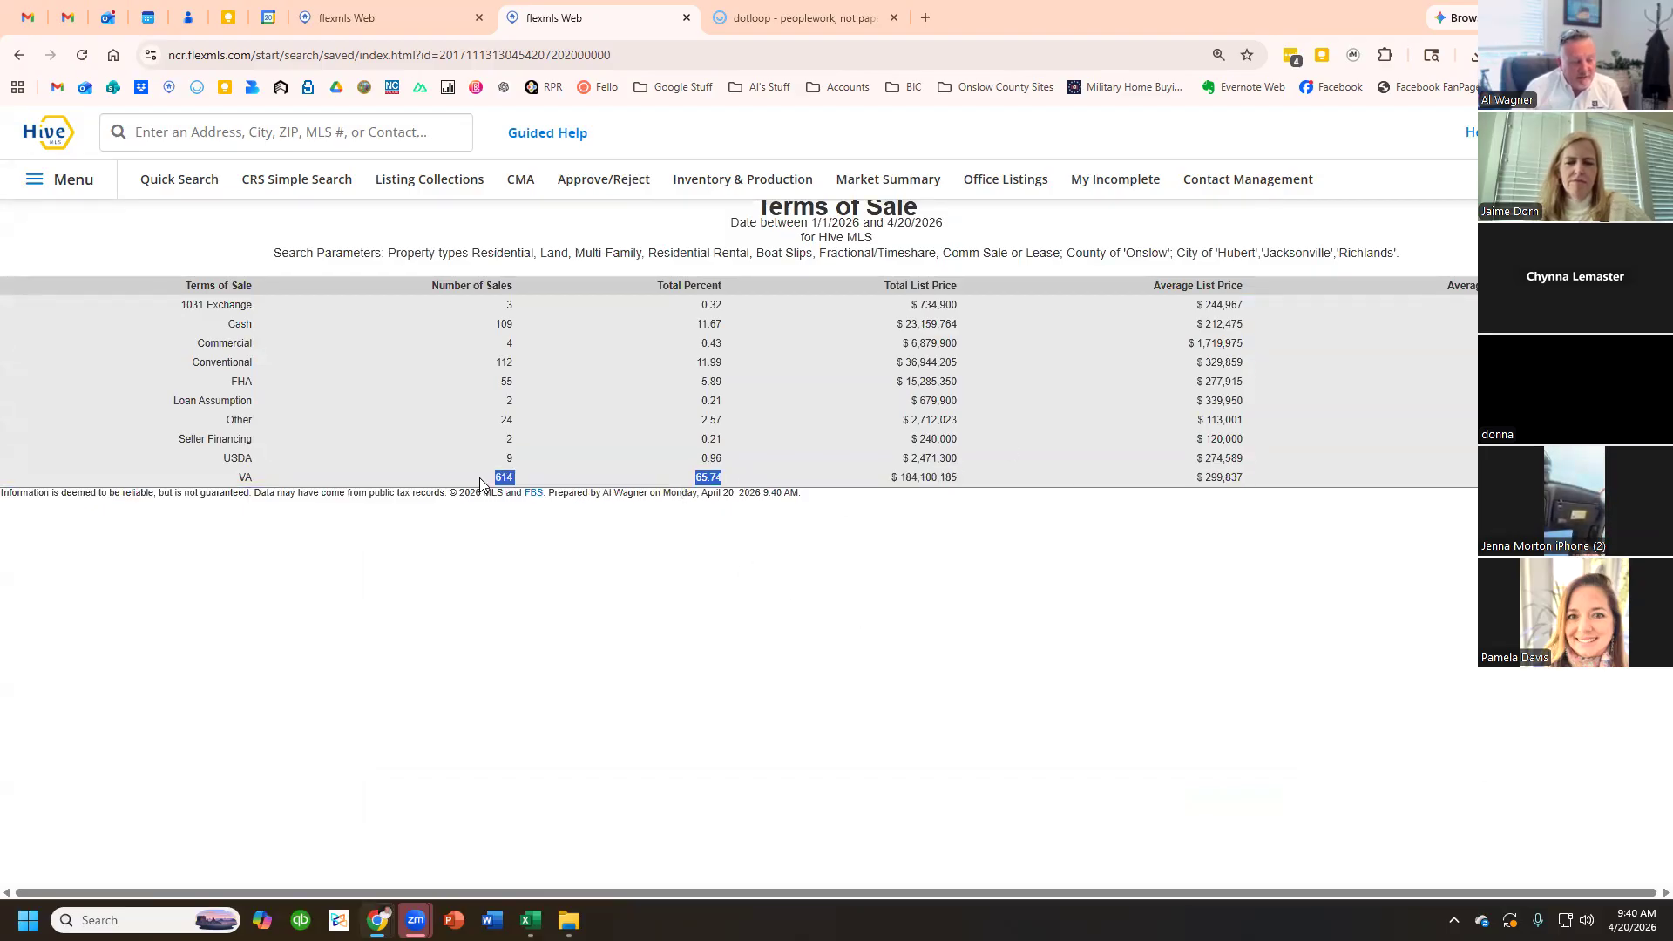
pyautogui.click(497, 361)
pyautogui.doubleClick(523, 361)
pyautogui.moveTo(502, 324); pyautogui.dragTo(532, 334)
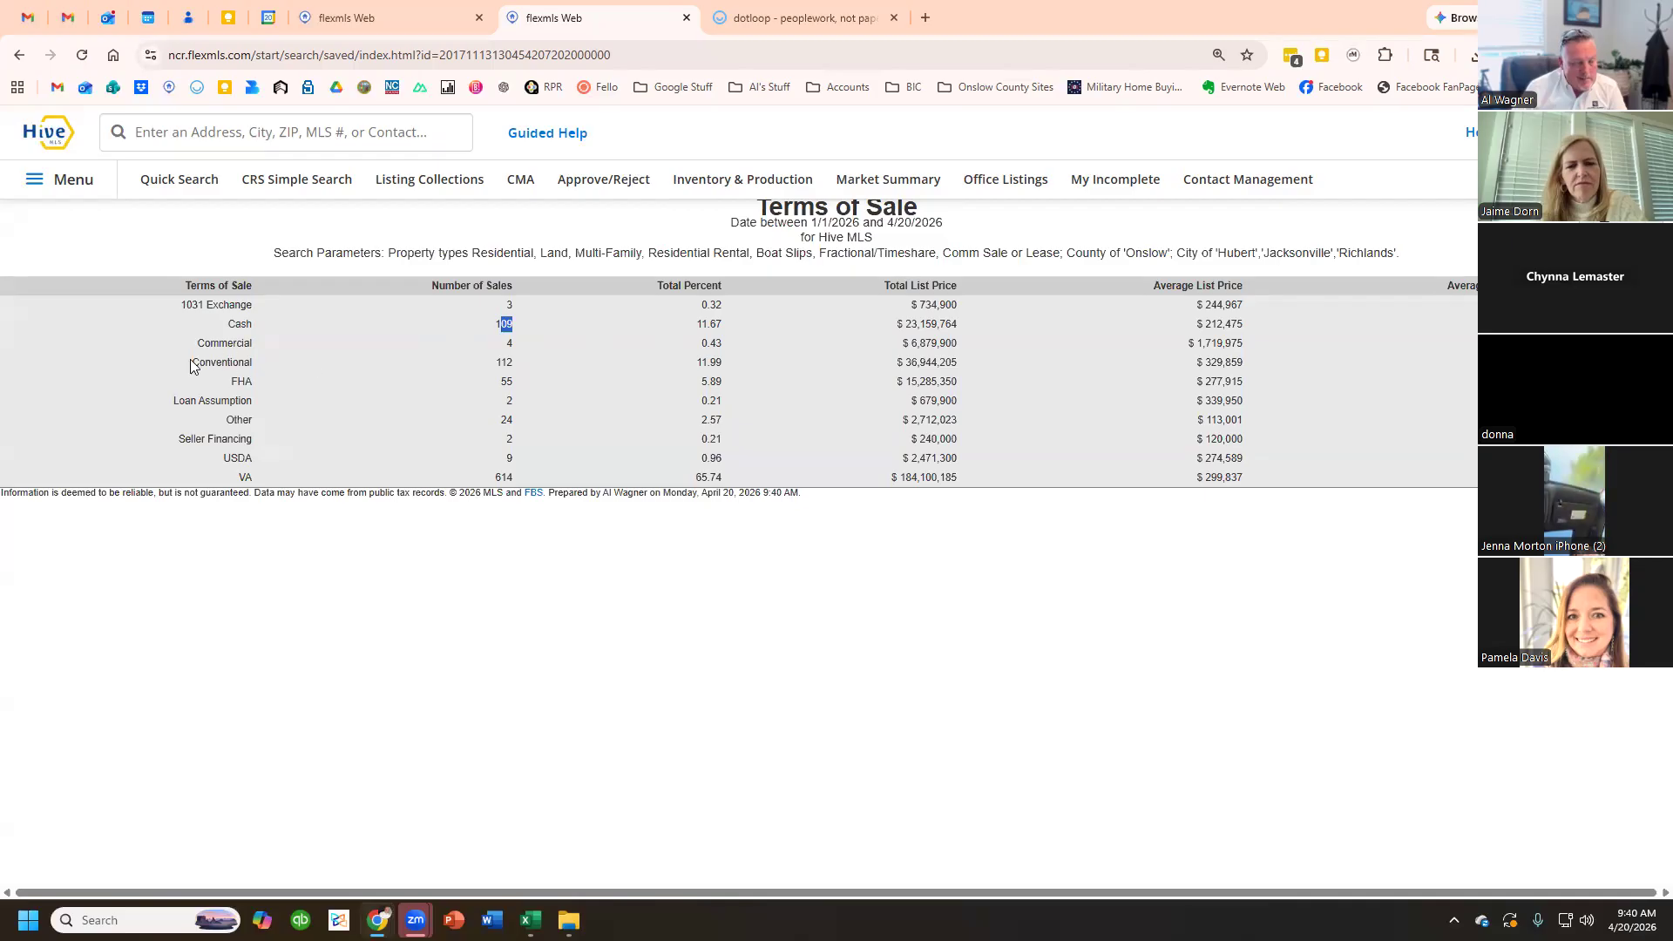
pyautogui.moveTo(183, 366); pyautogui.dragTo(1096, 352)
pyautogui.doubleClick(1105, 343)
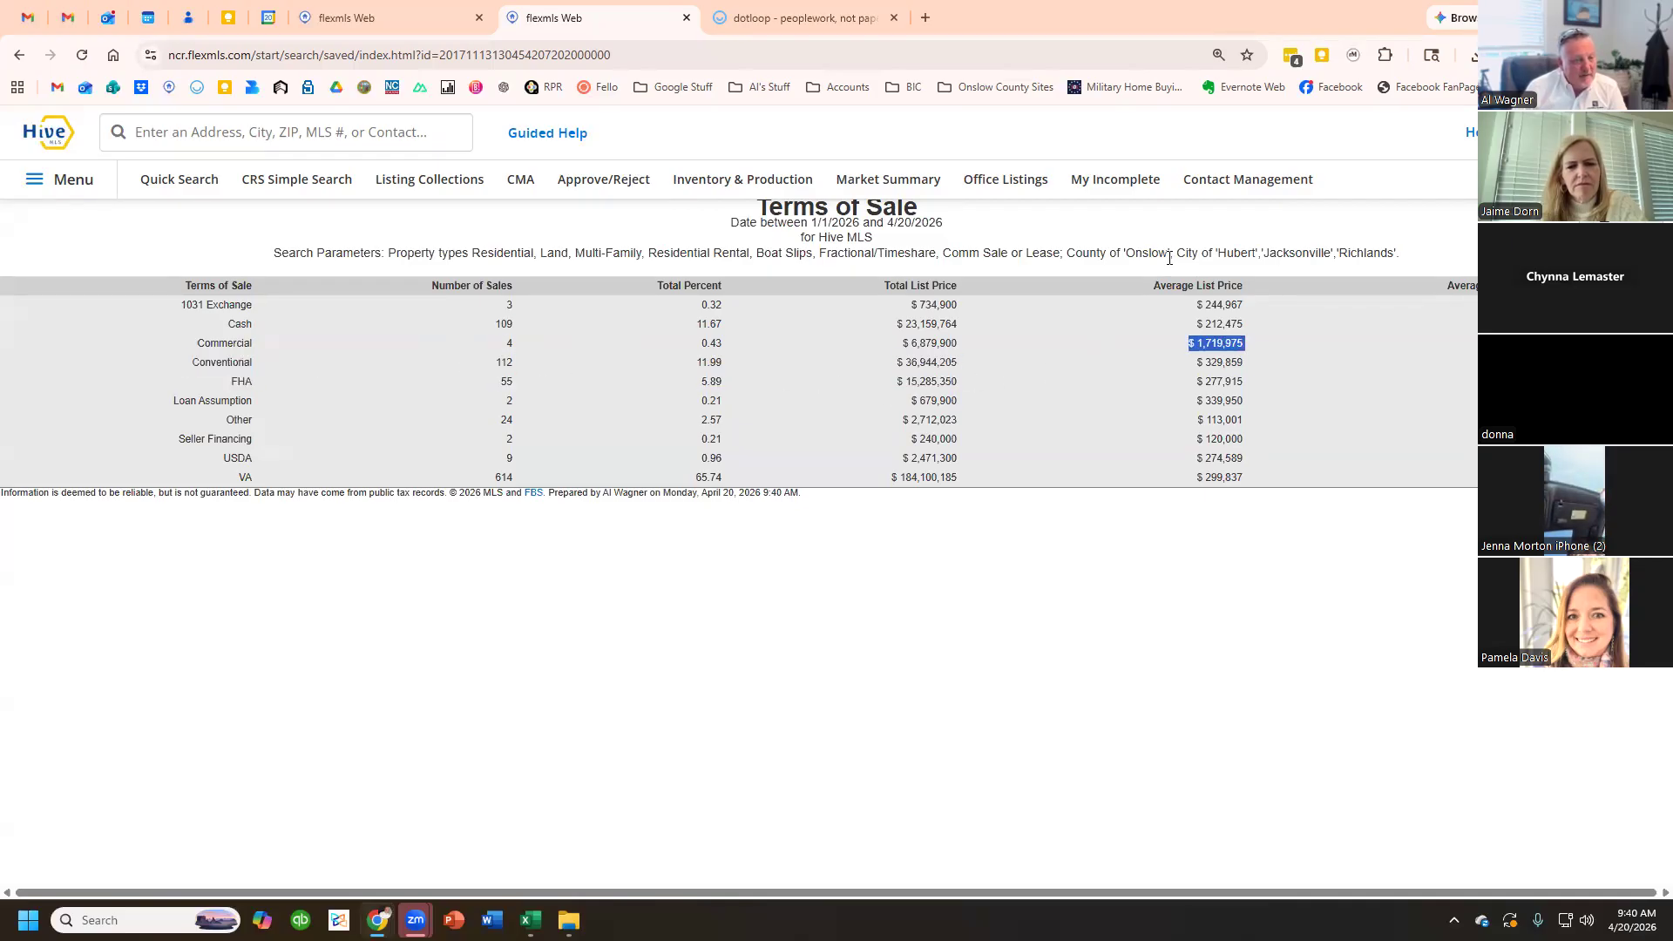
pyautogui.click(322, 334)
pyautogui.moveTo(280, 254); pyautogui.dragTo(1421, 256)
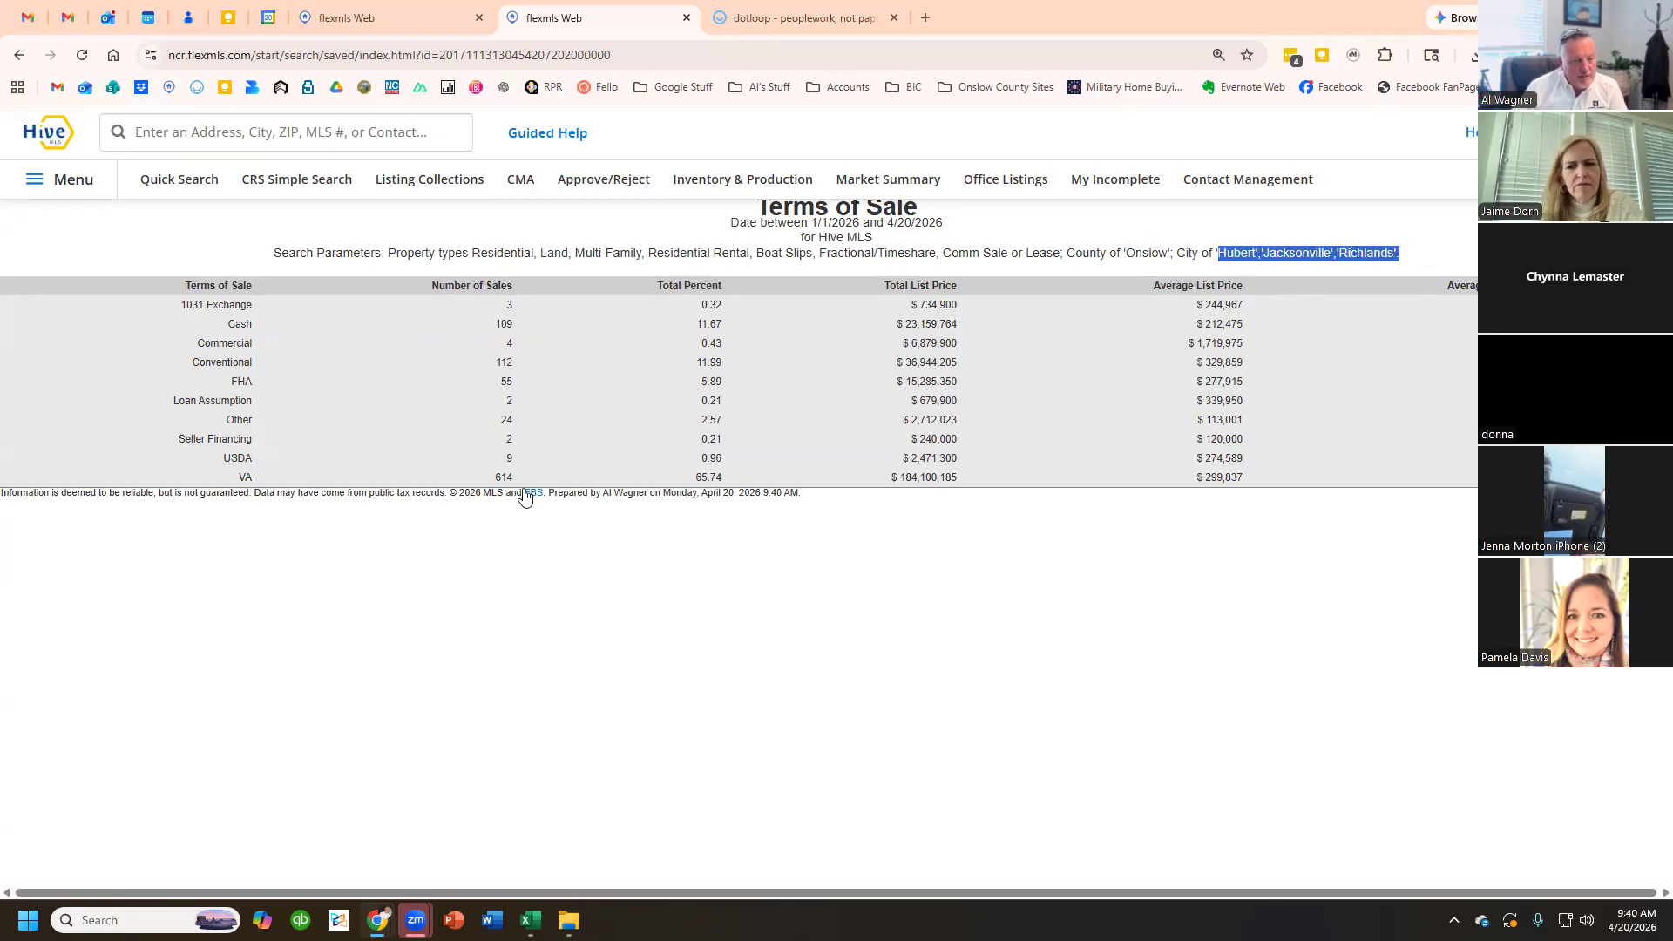
pyautogui.moveTo(516, 479); pyautogui.dragTo(141, 480)
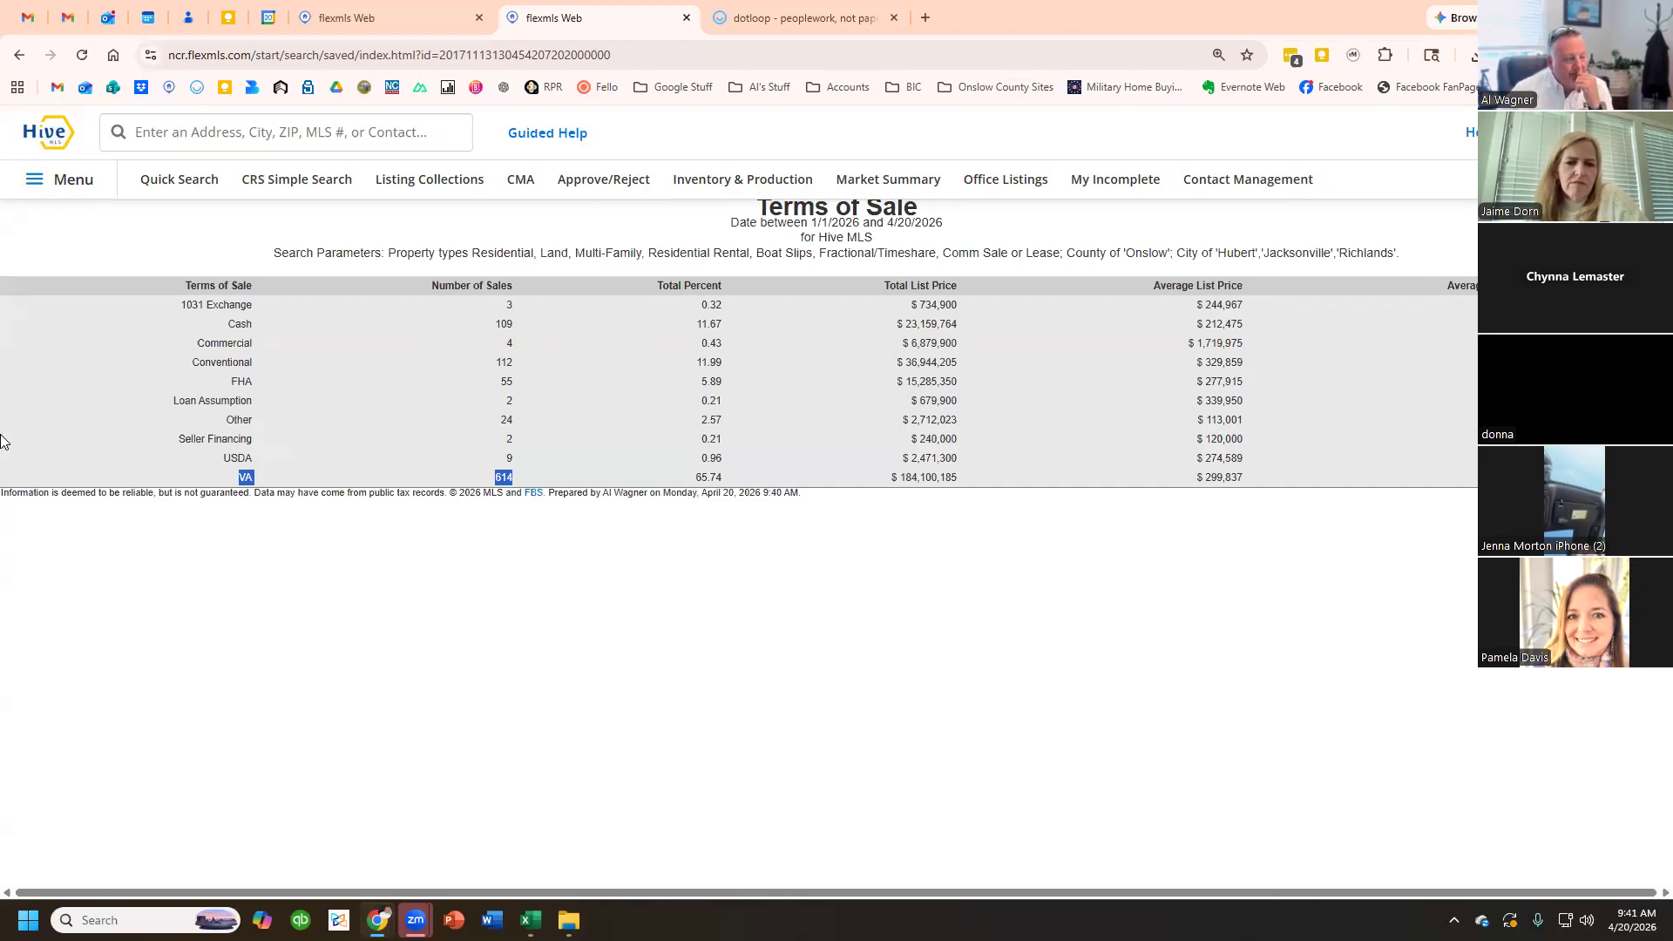
# - Go back to the report options and remove Hubert, Jacksonville and Richlands from the city filter
pyautogui.click(56, 142)
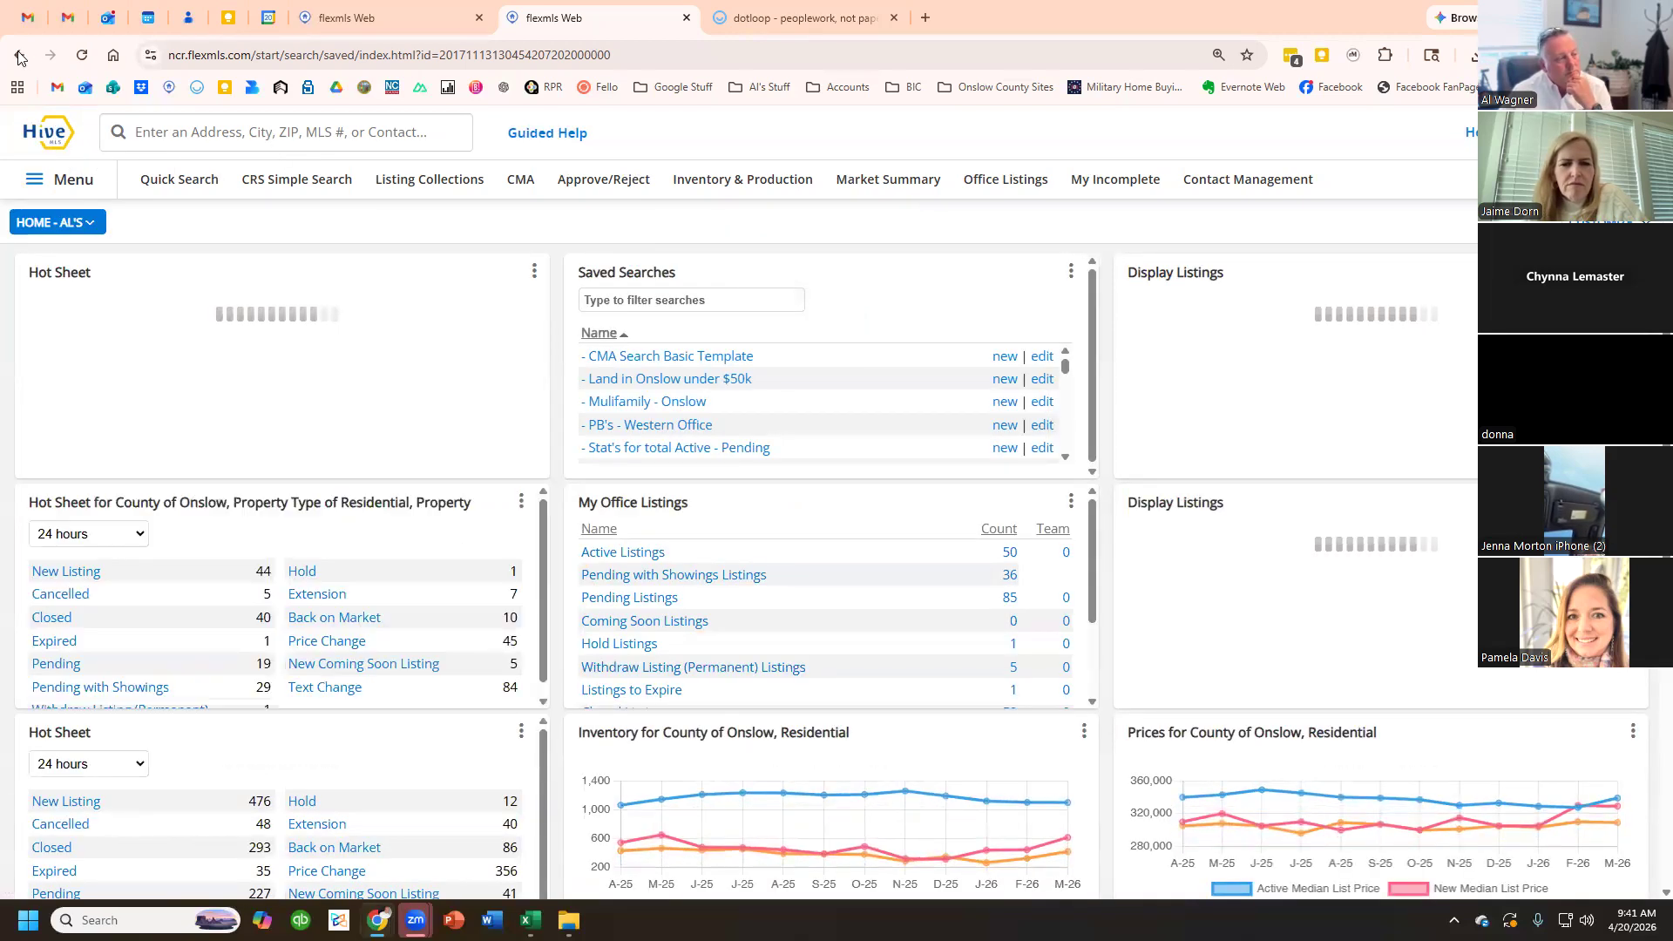
pyautogui.hotkey('alt', 'Left')
pyautogui.hotkey('alt', 'Left')
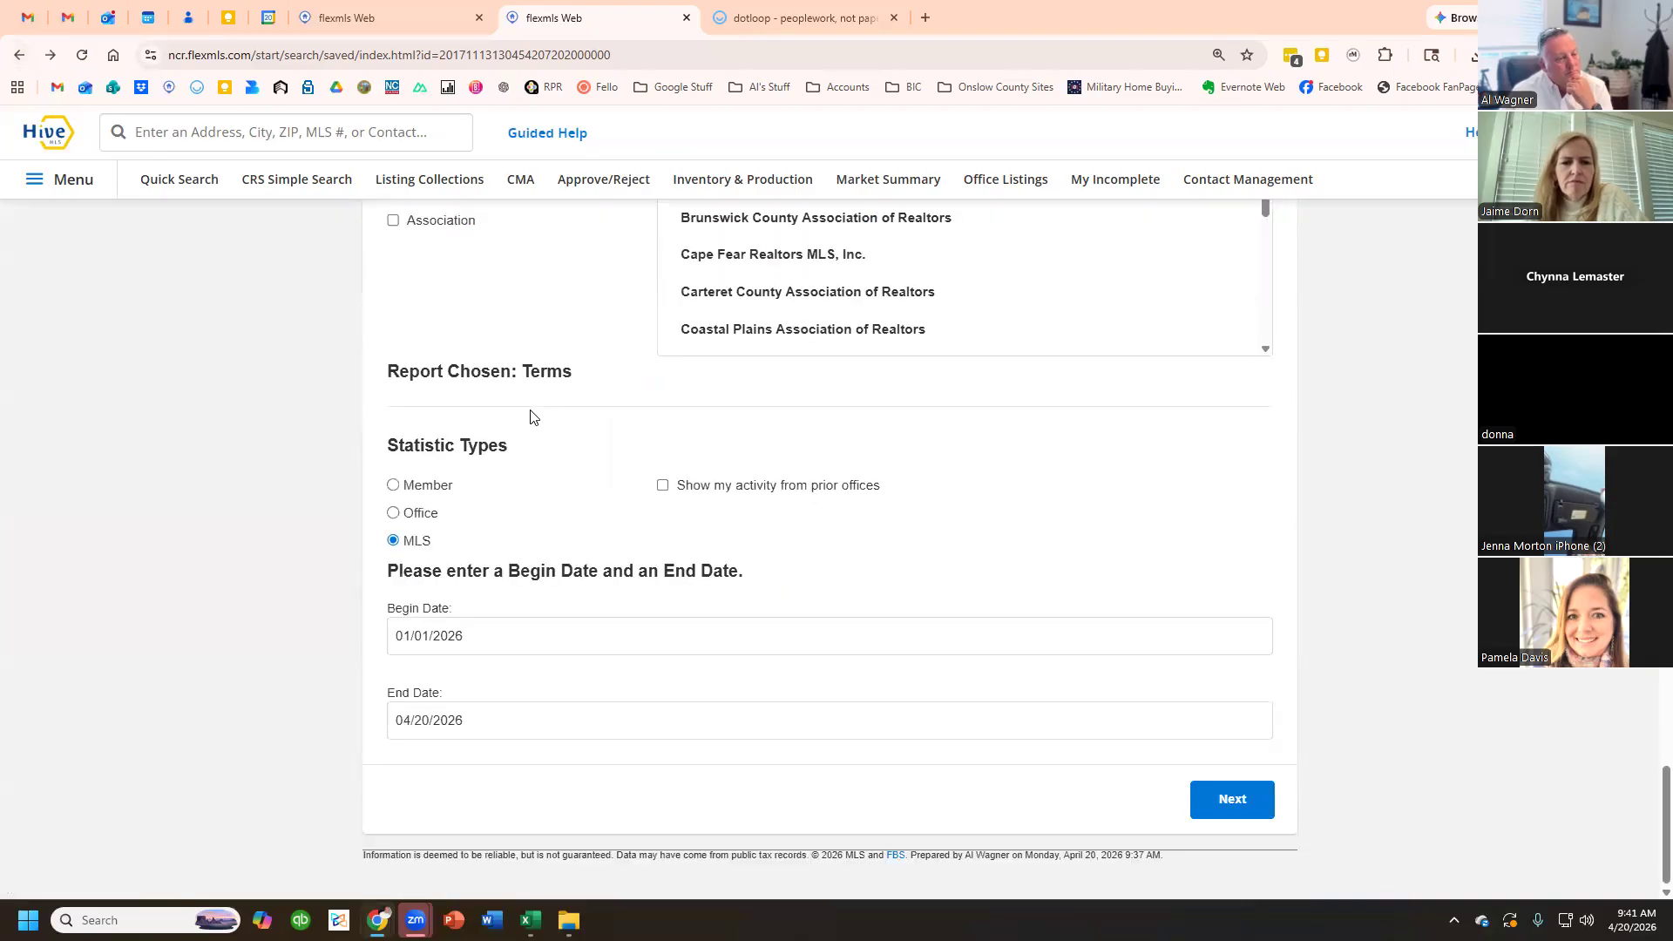
pyautogui.scroll(12, 542, 417)
pyautogui.scroll(13, 542, 417)
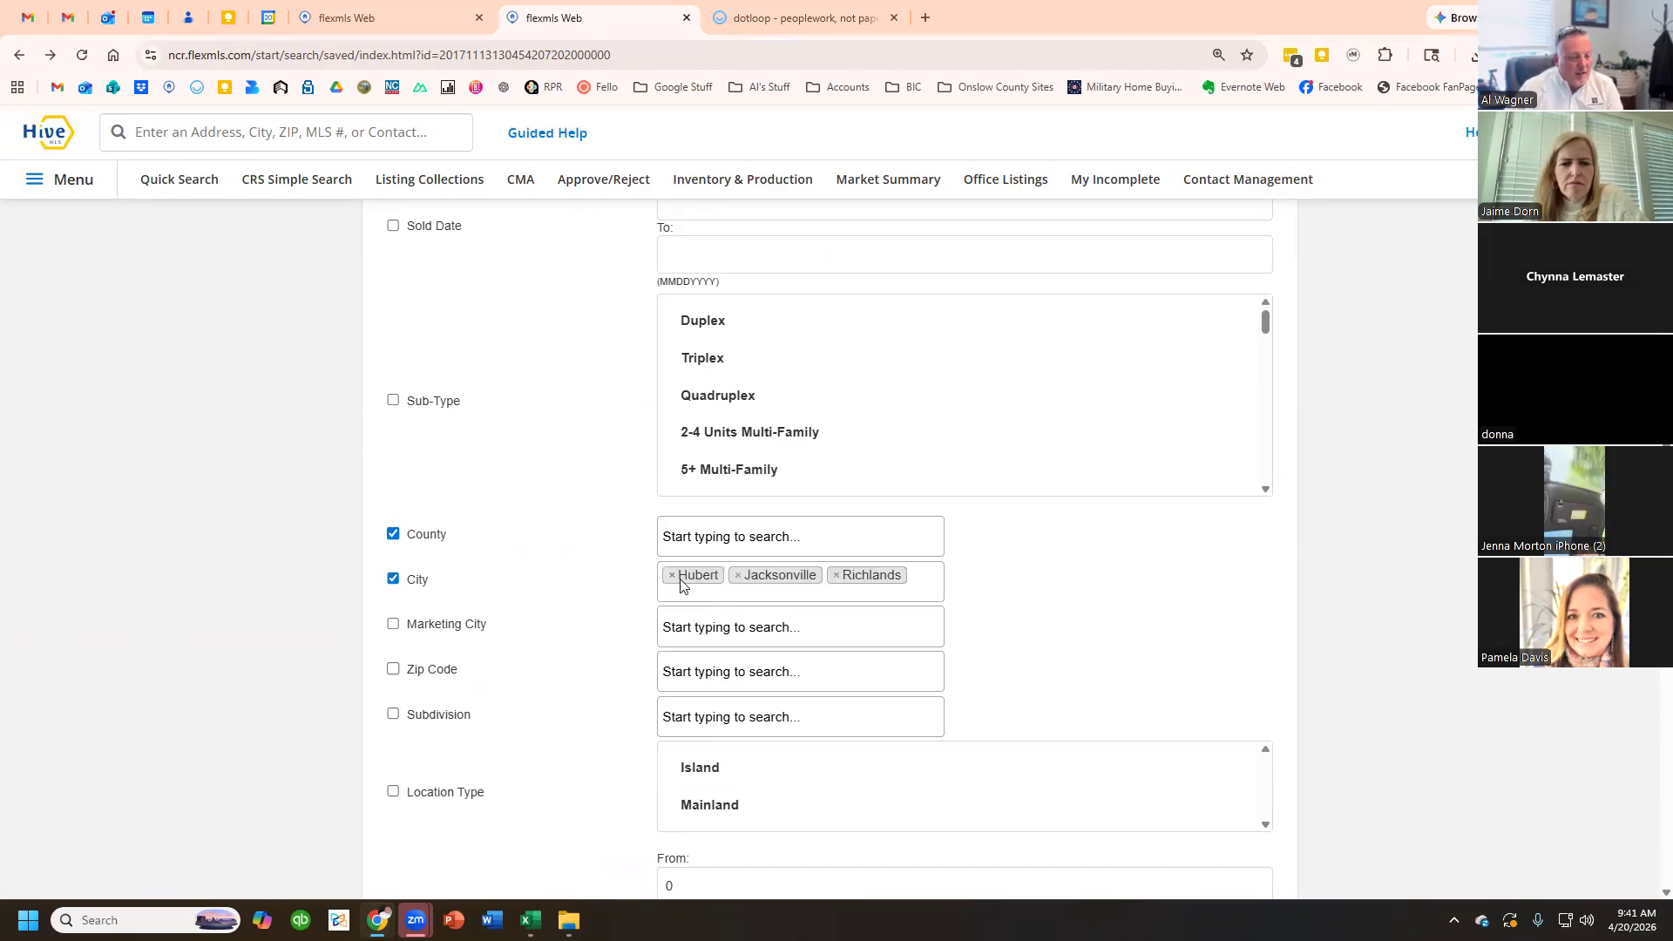
pyautogui.click(672, 577)
pyautogui.click(672, 577)
pyautogui.click(672, 577)
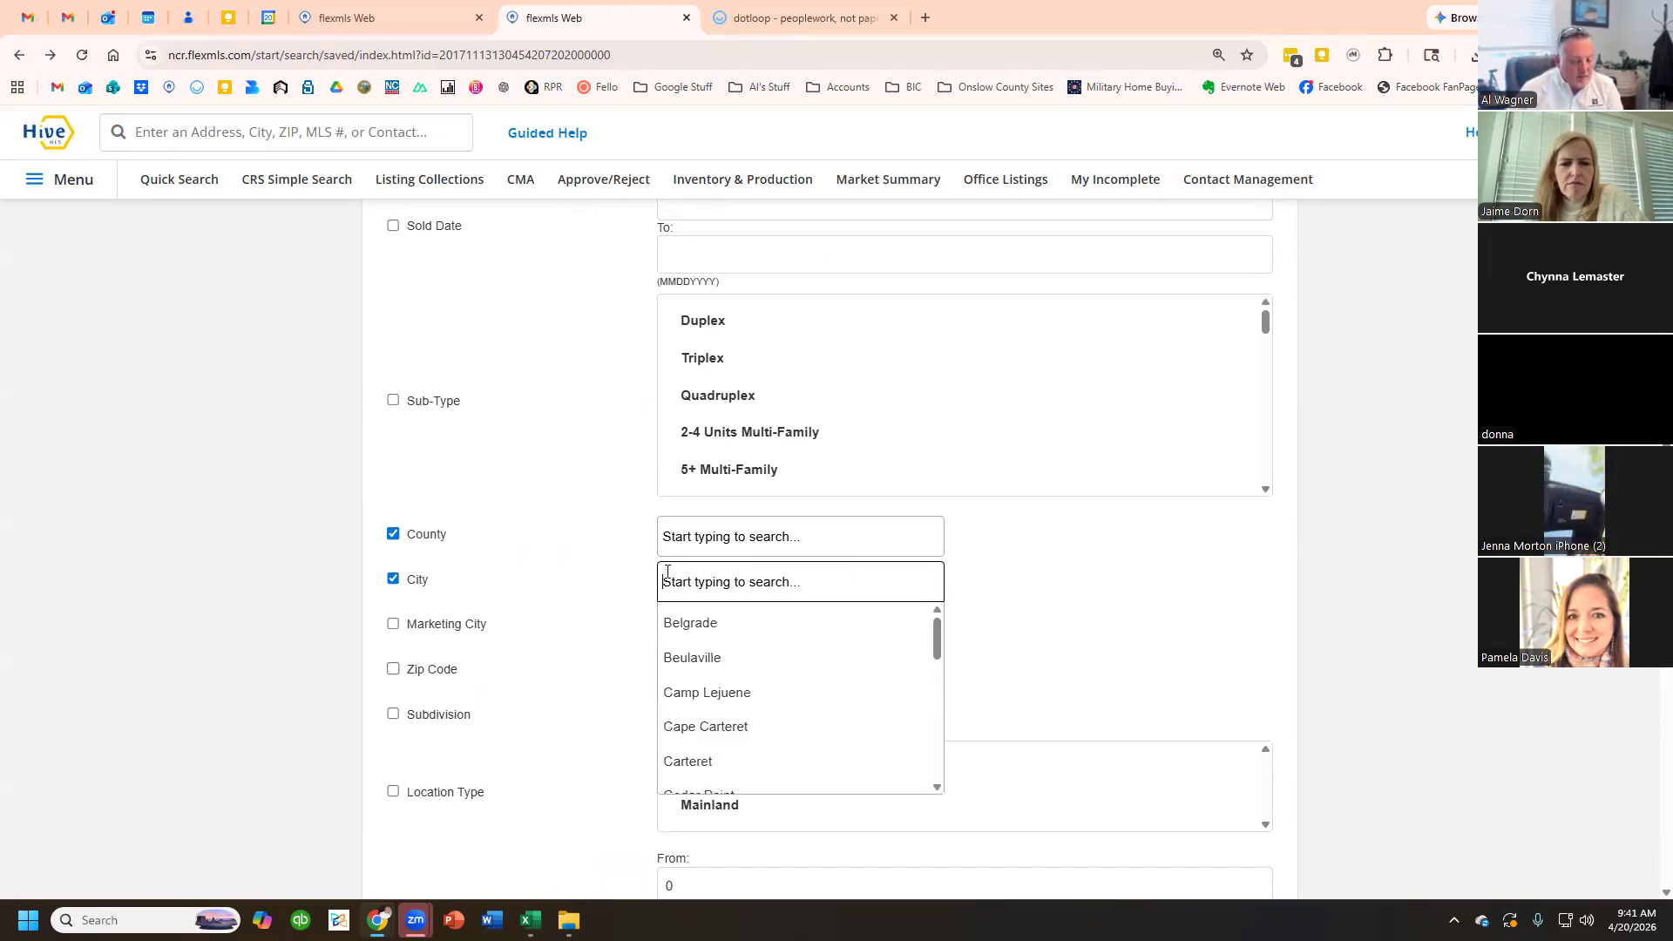
# - Try to restrict the report to the cities Sneads Ferry and Topsail Beach, and look up North Topsail Beach
pyautogui.write('sneads')
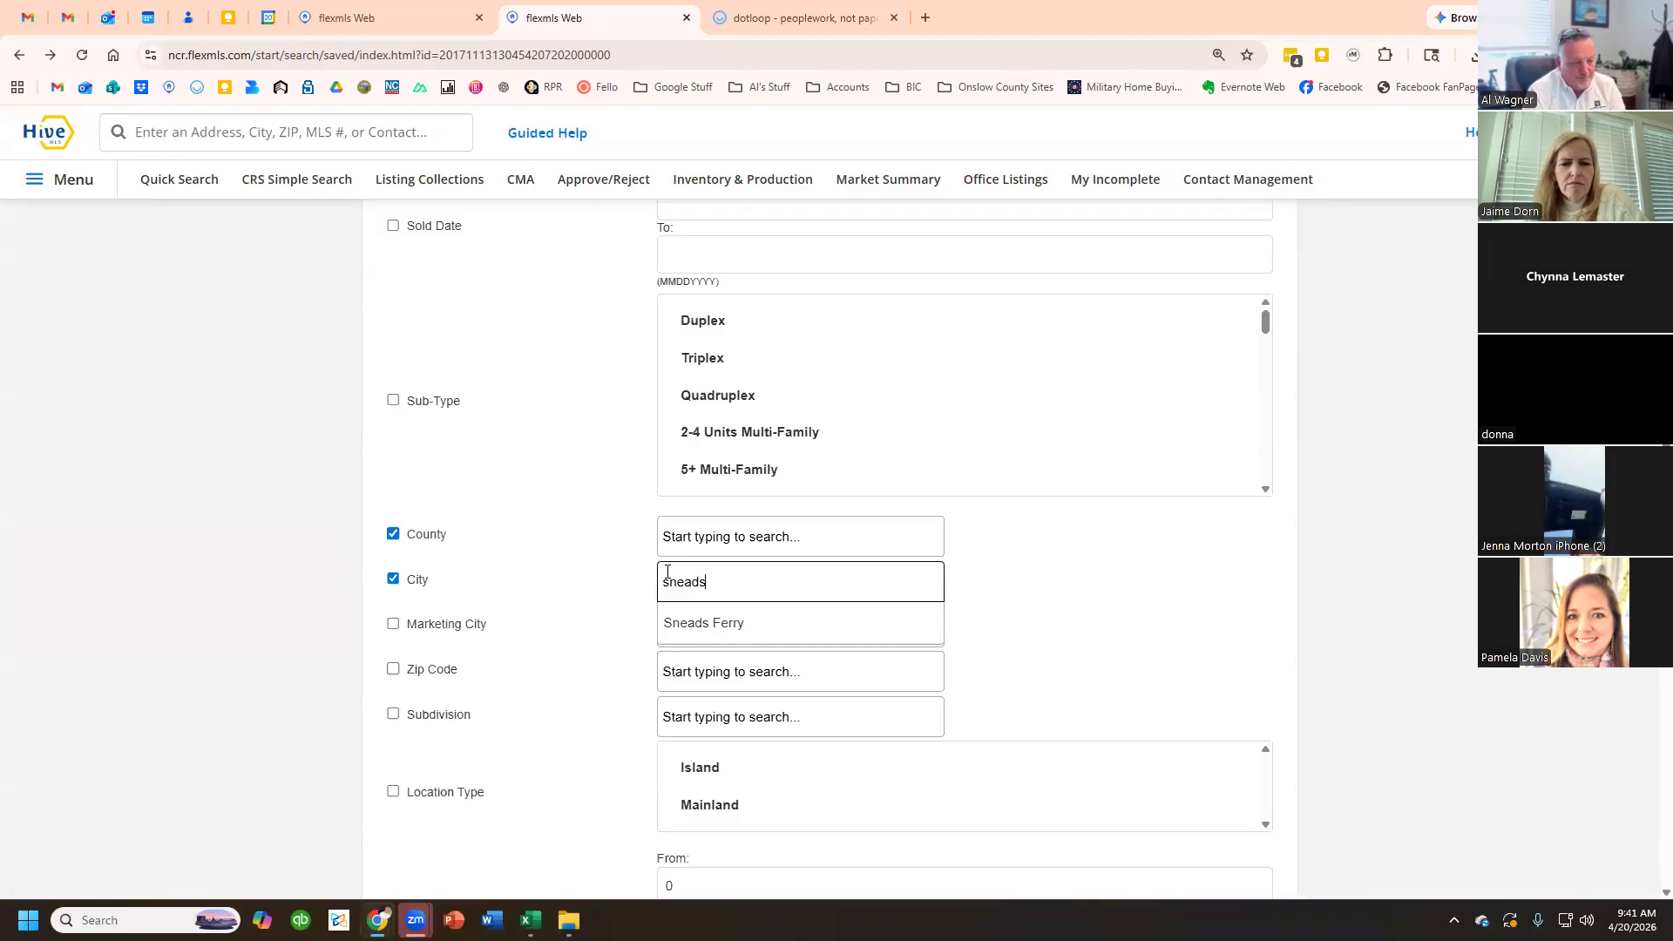
pyautogui.click(702, 624)
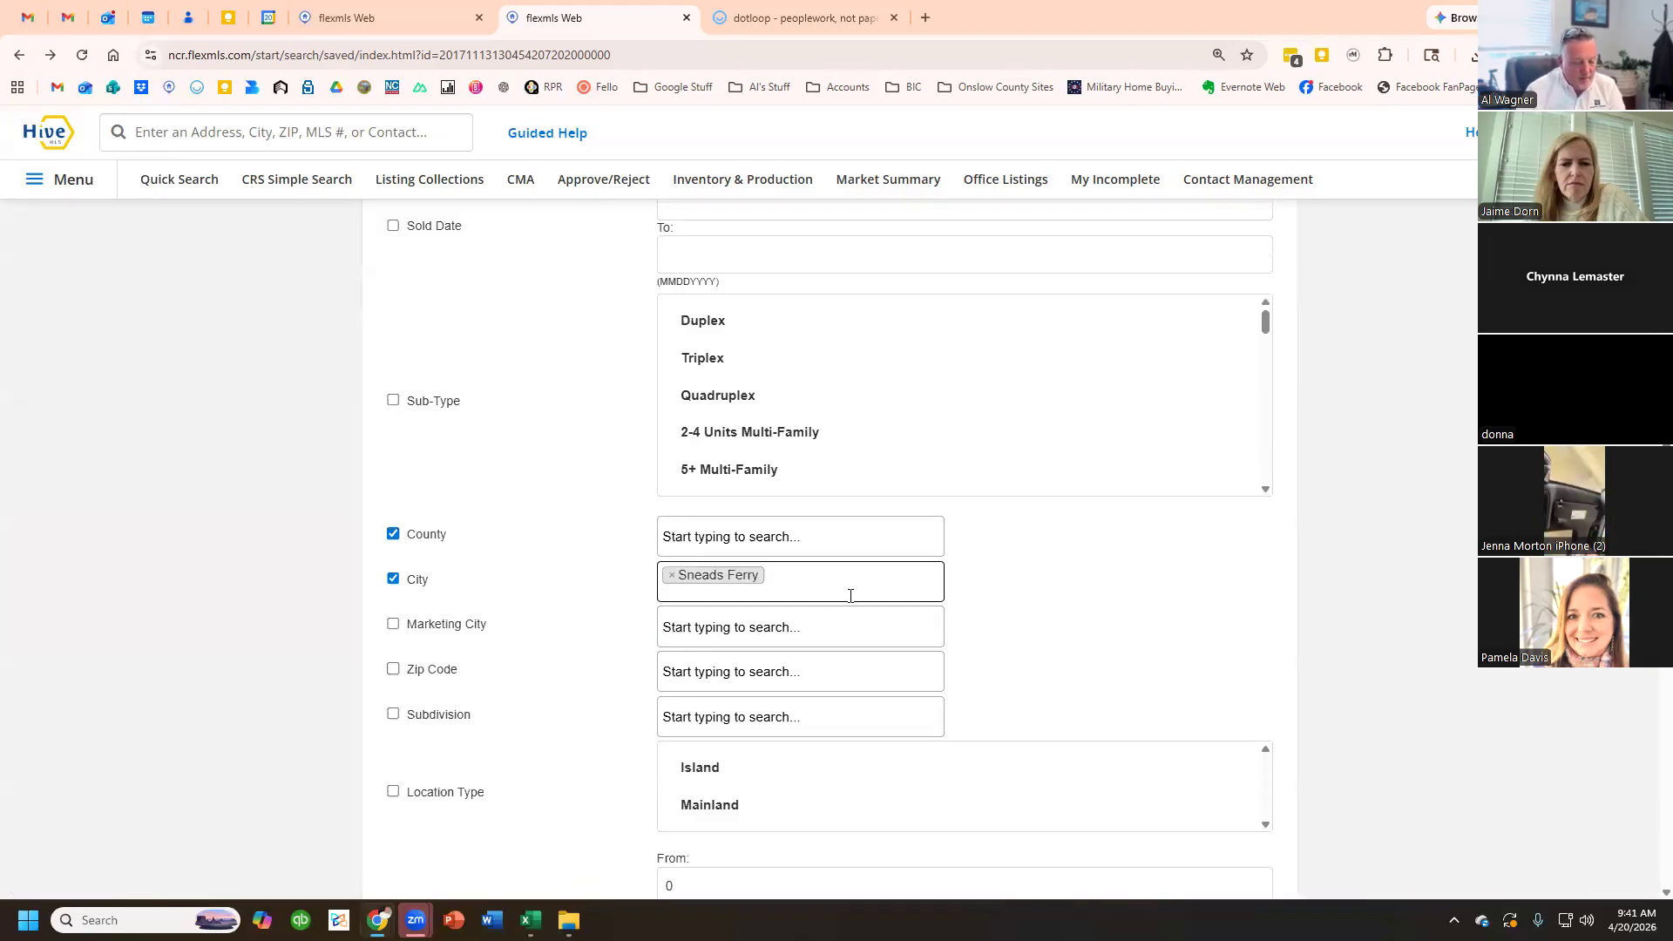
pyautogui.write('topsail')
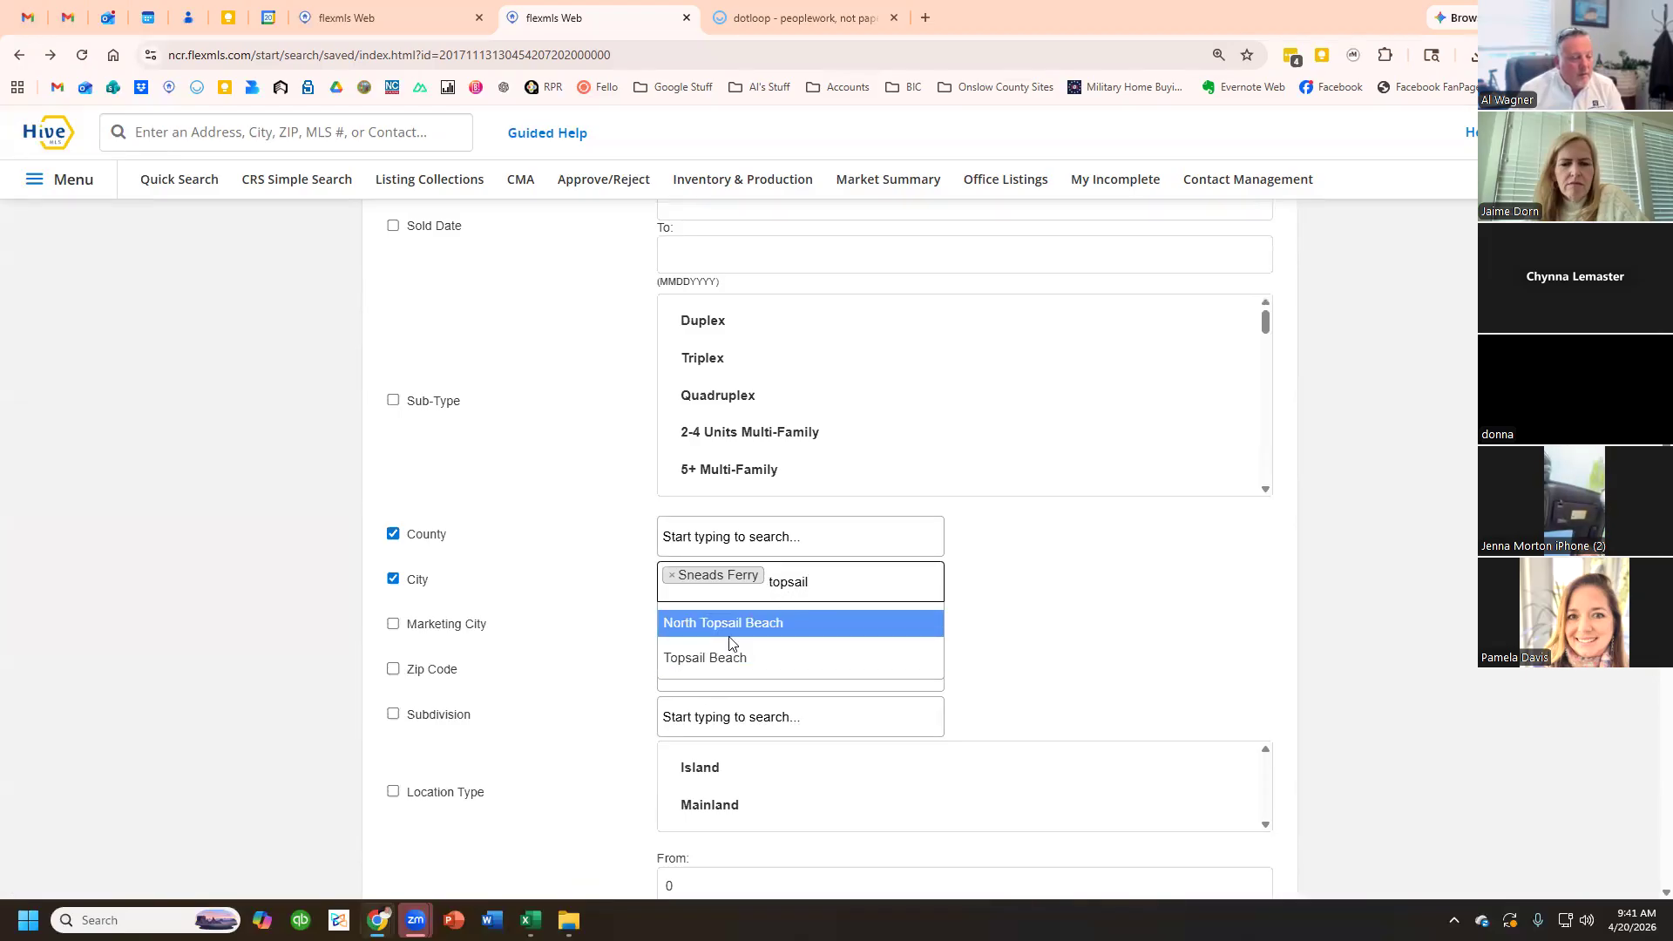
pyautogui.click(709, 657)
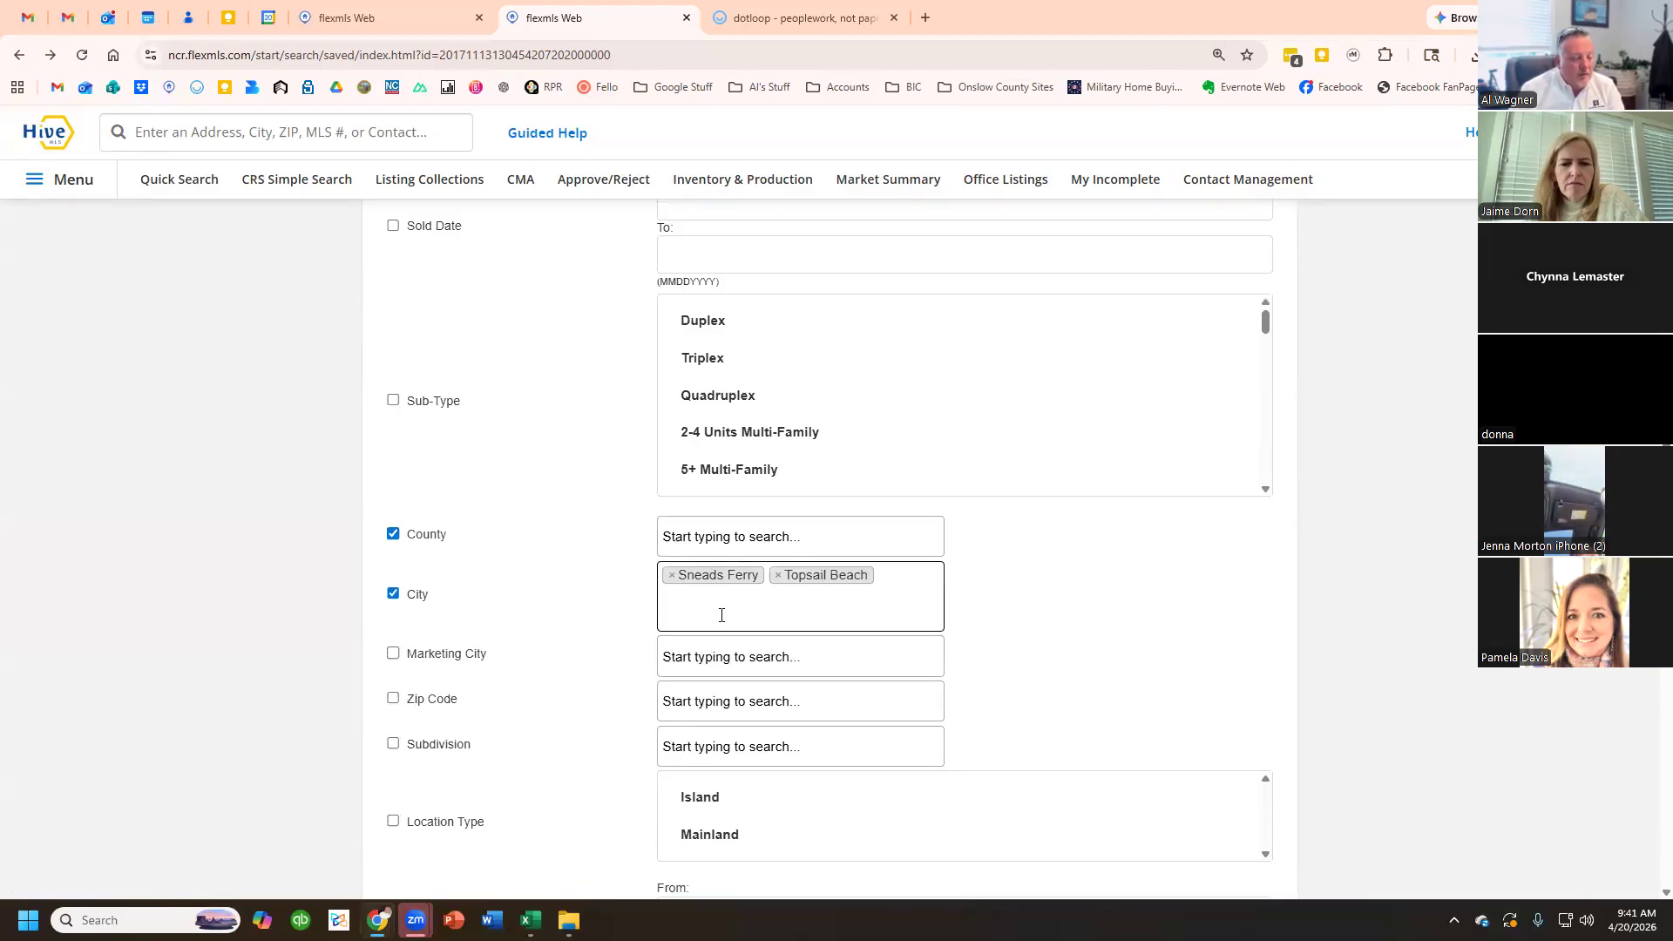
pyautogui.write('north')
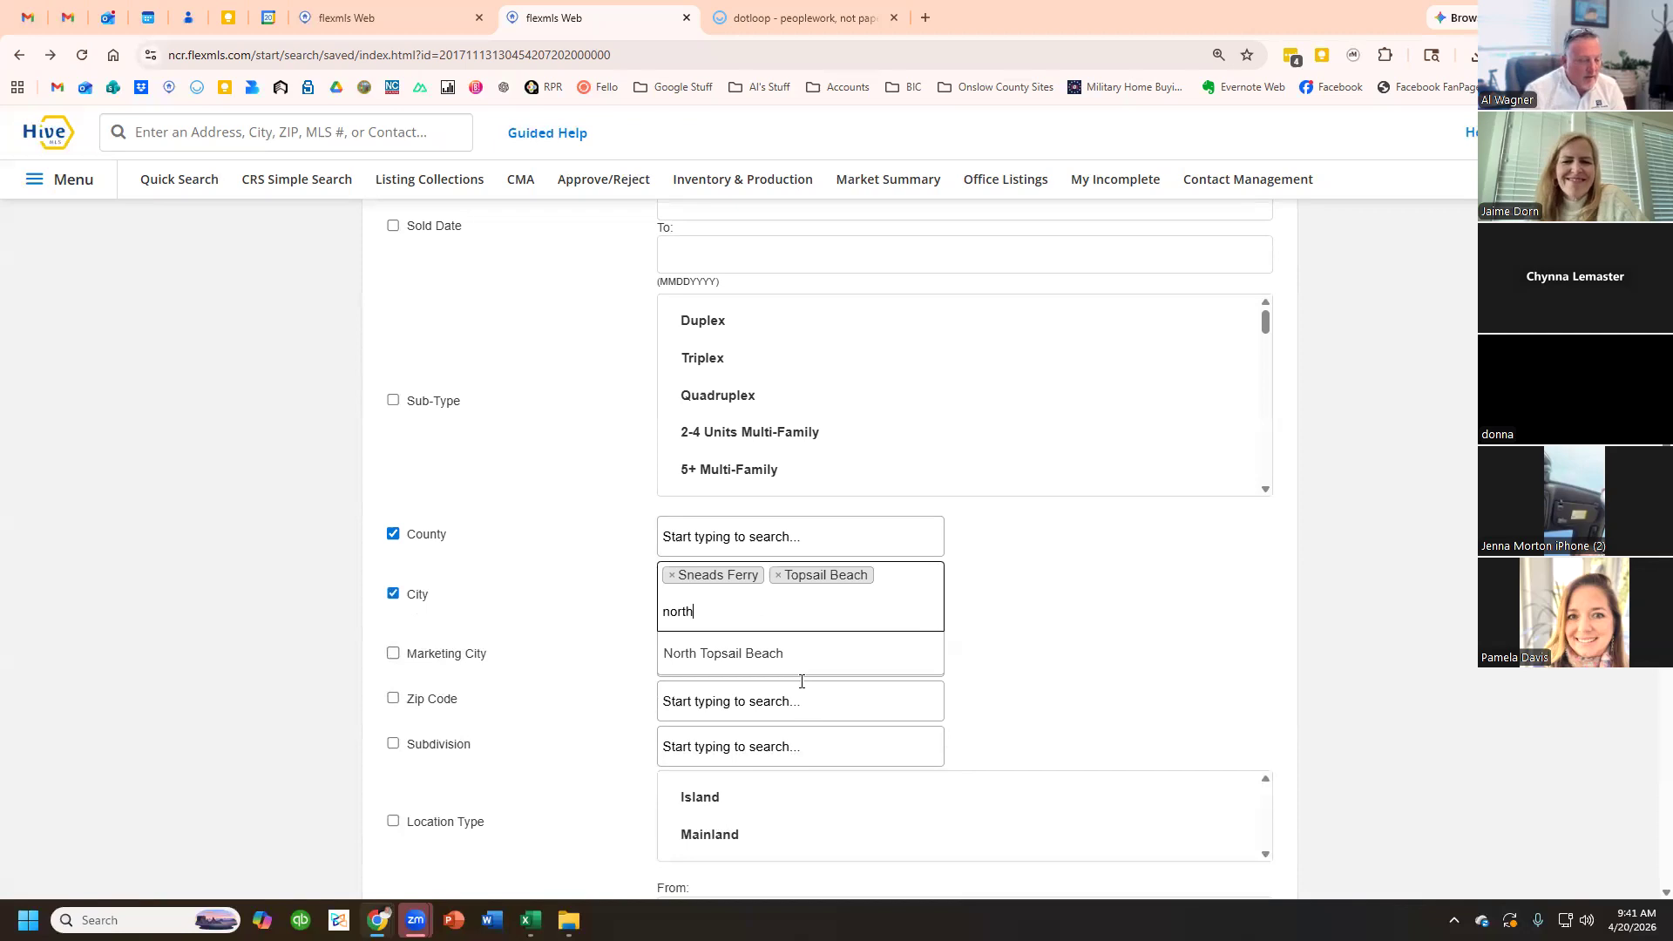
# - Clear Sneads Ferry, Topsail Beach and the unfinished entry from the city filter
pyautogui.press('BackSpace')
pyautogui.press('BackSpace')
pyautogui.press('BackSpace')
pyautogui.press('BackSpace')
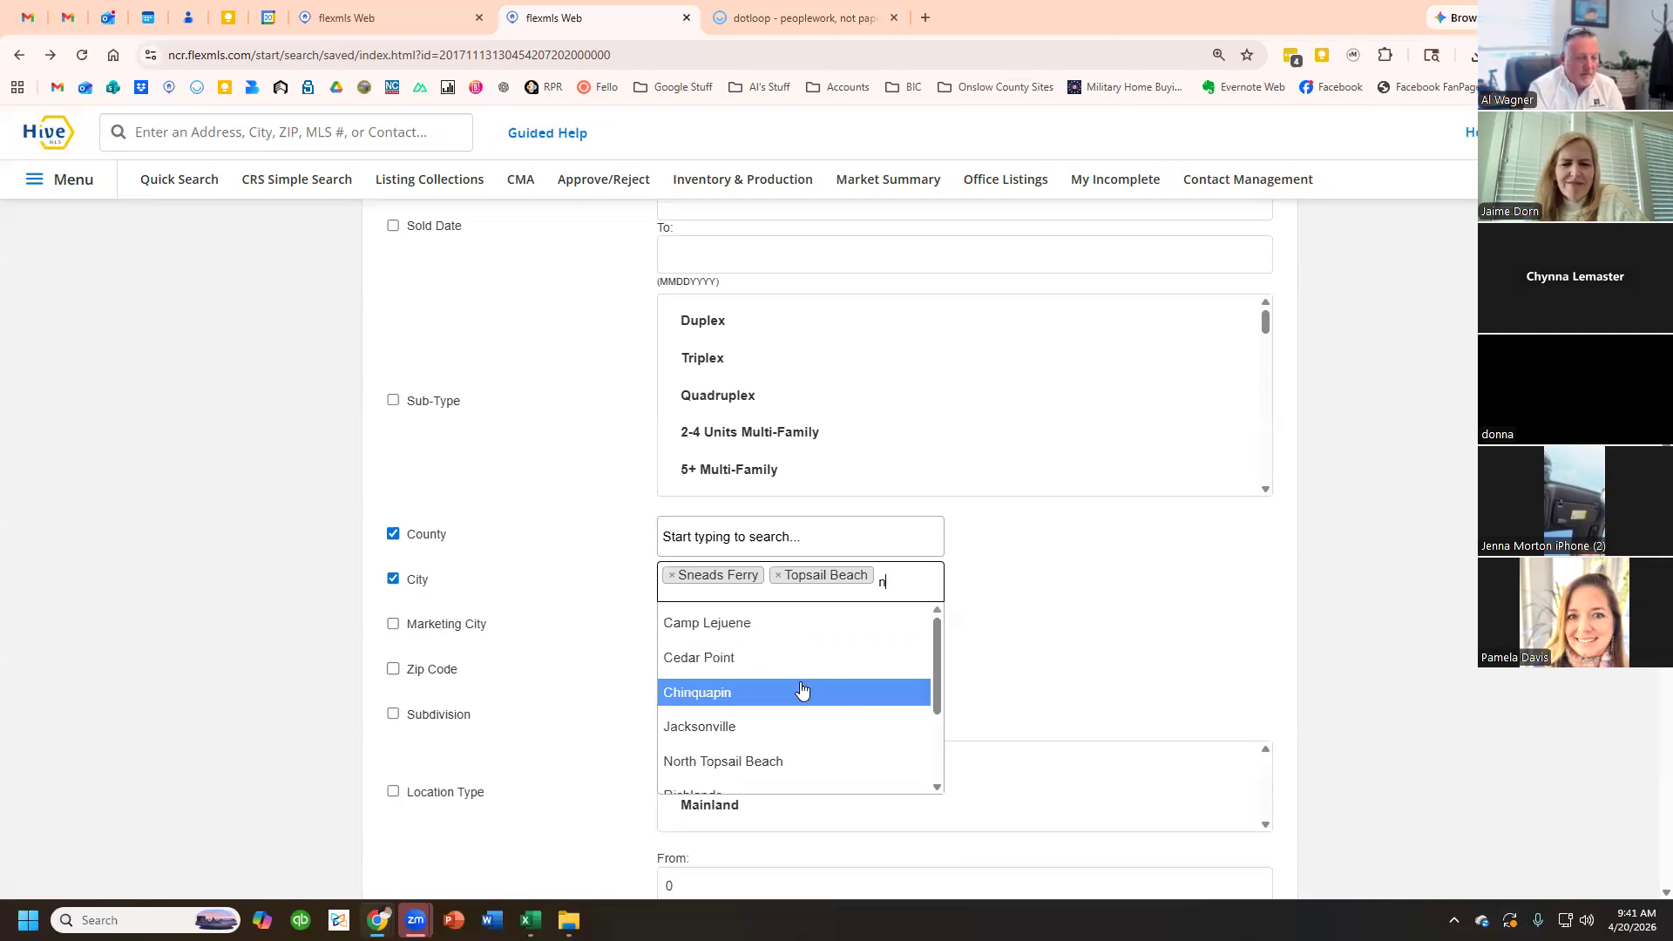
pyautogui.press('BackSpace')
pyautogui.press('BackSpace')
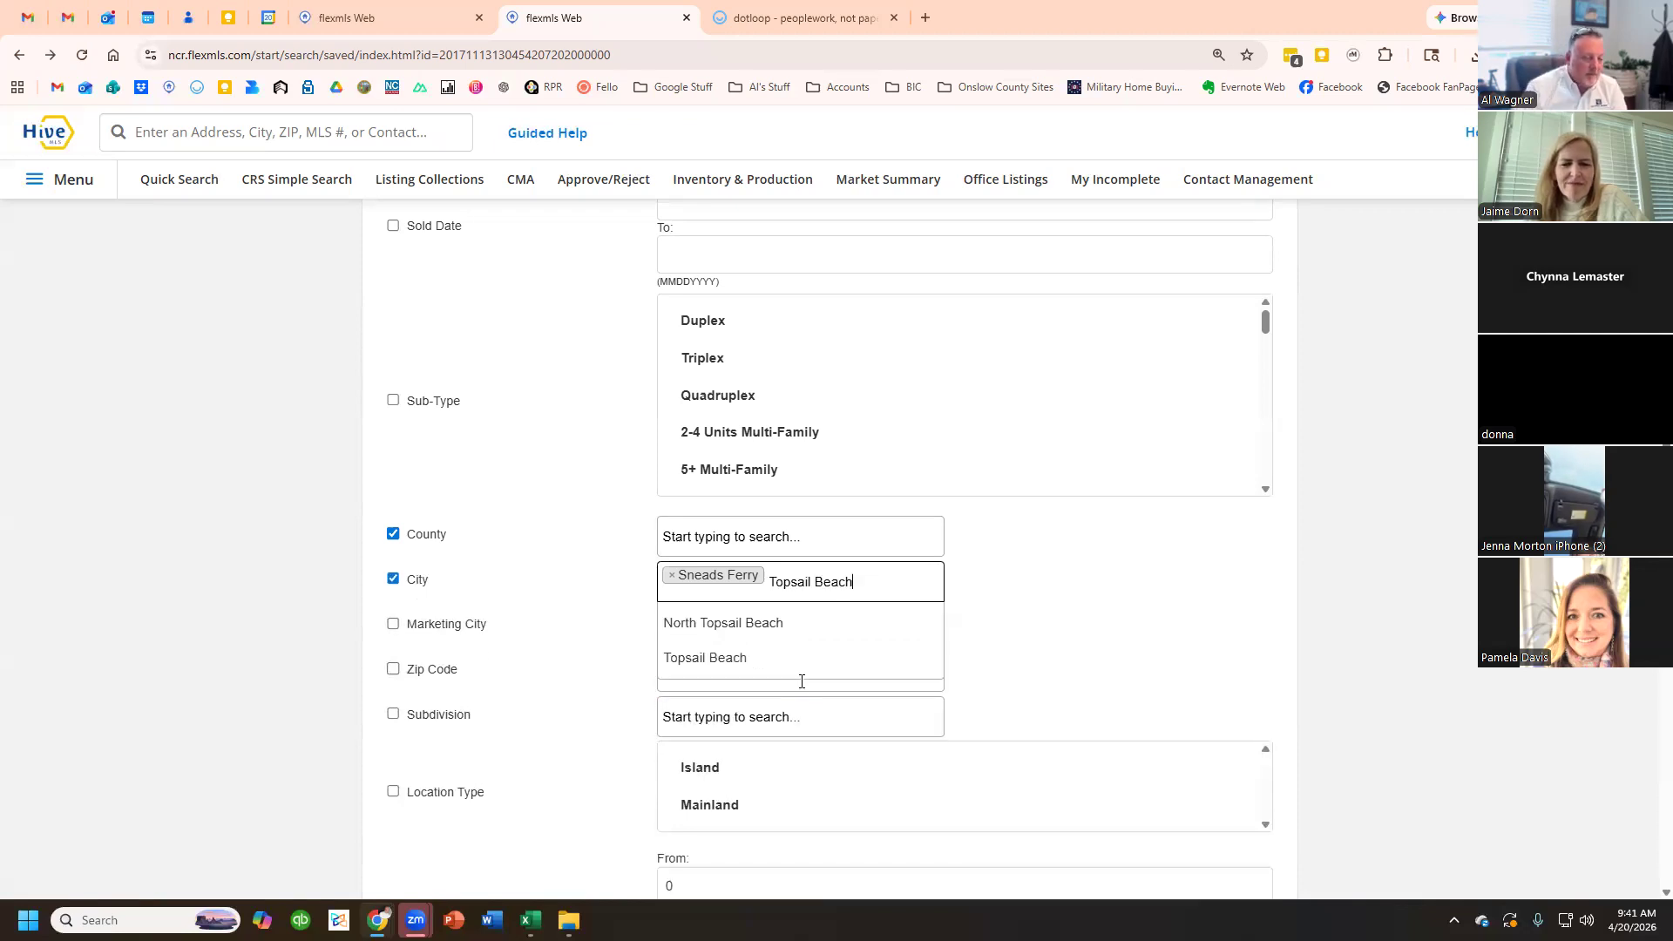
pyautogui.click(676, 576)
pyautogui.click(560, 726)
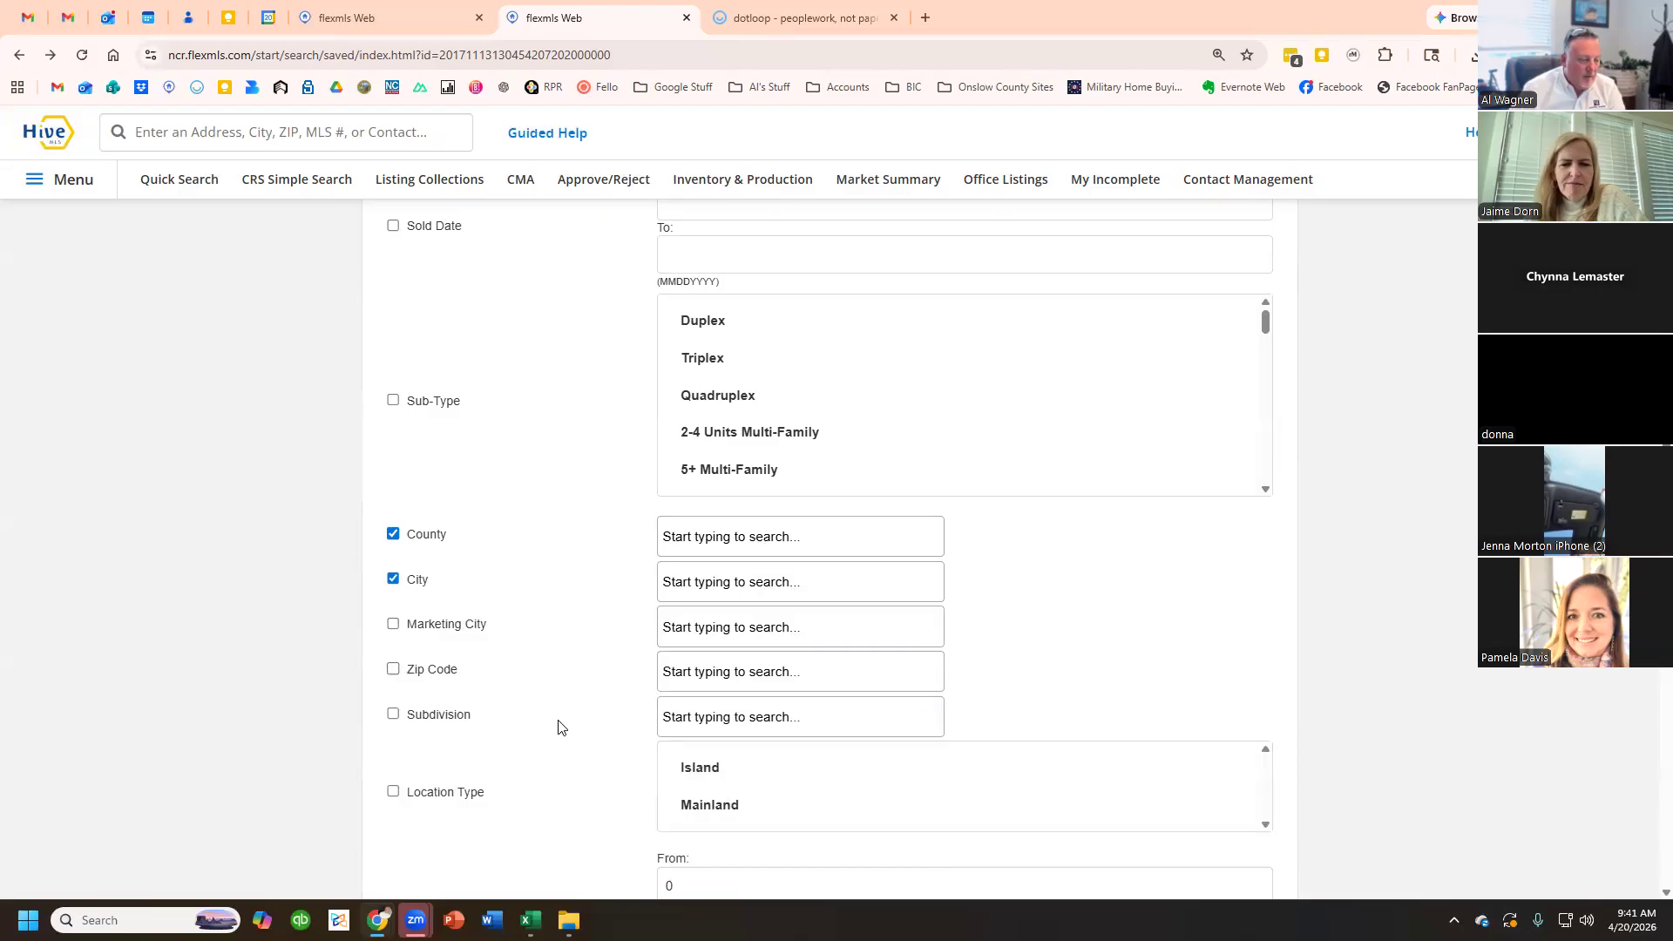
# - Turn off the city filter and restrict the report to zip code 28460 instead
pyautogui.click(393, 670)
pyautogui.click(393, 580)
pyautogui.click(815, 671)
pyautogui.write('28460')
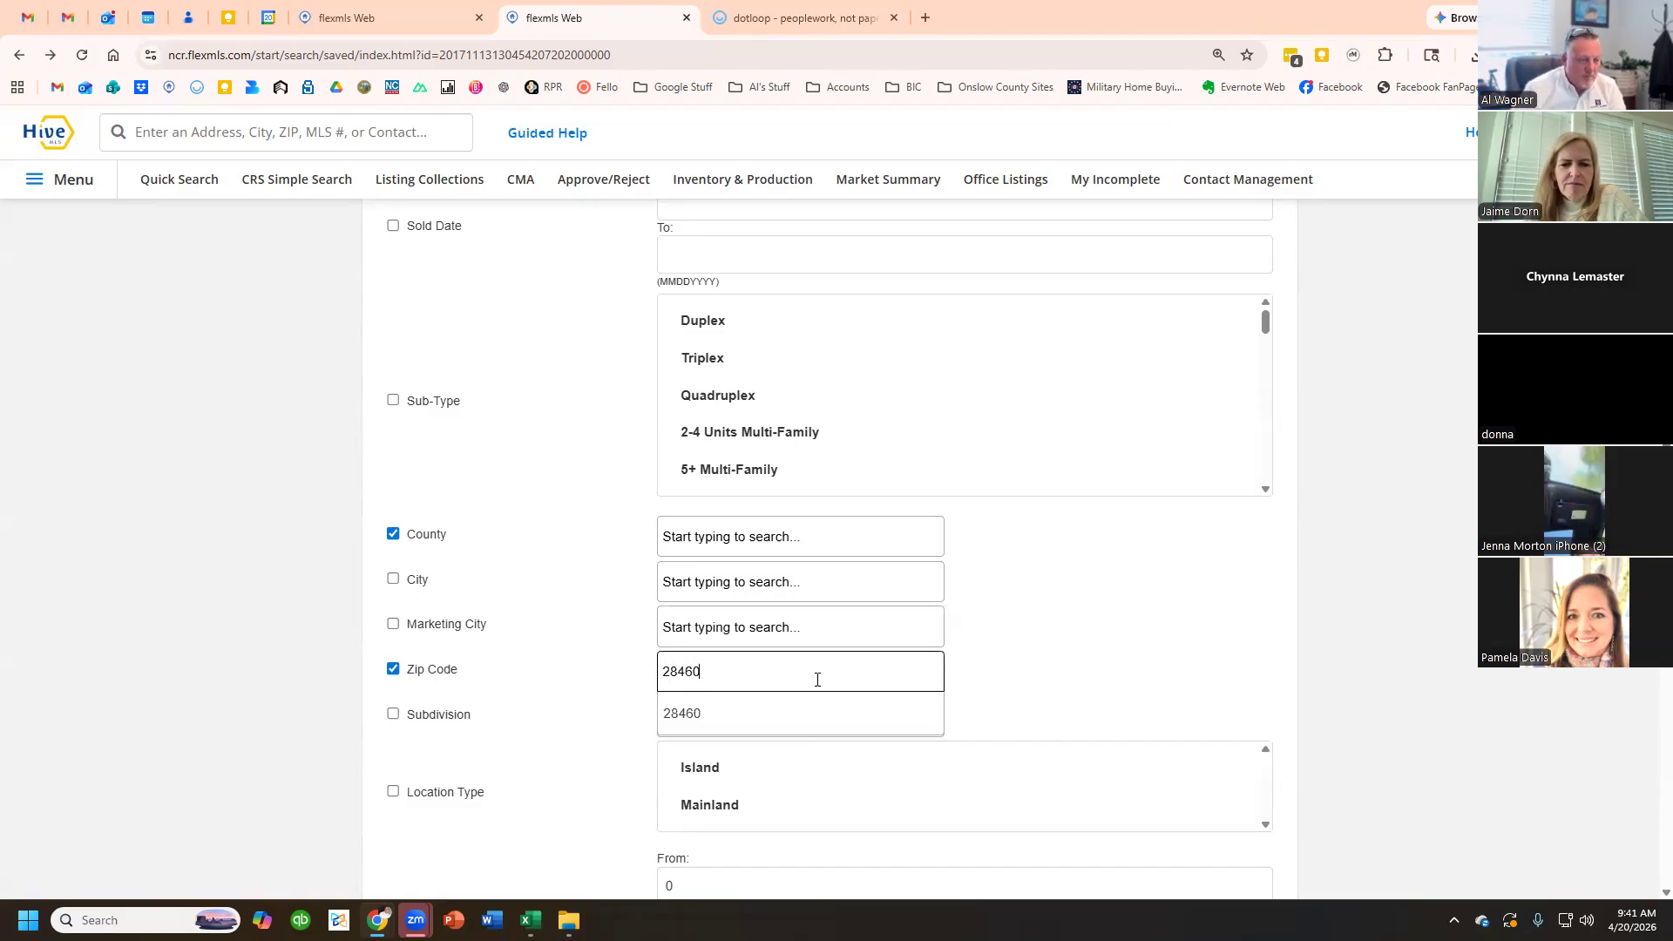
pyautogui.click(797, 711)
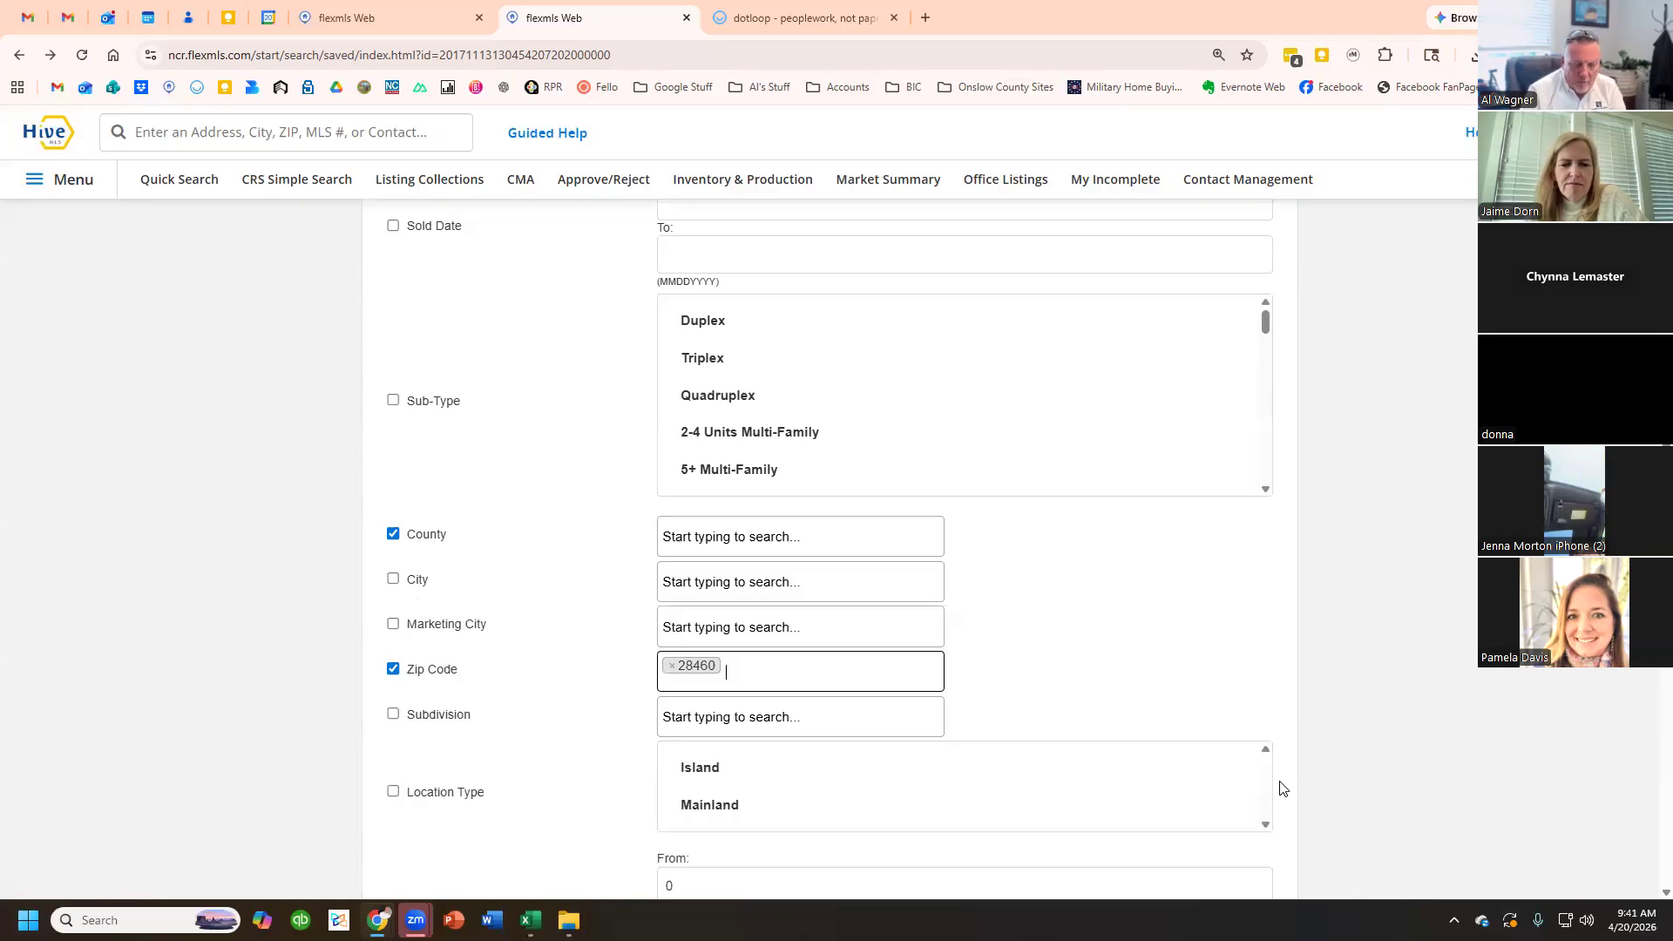
# - Try to add 28445 as a second zip code in the zip code filter
pyautogui.write('28')
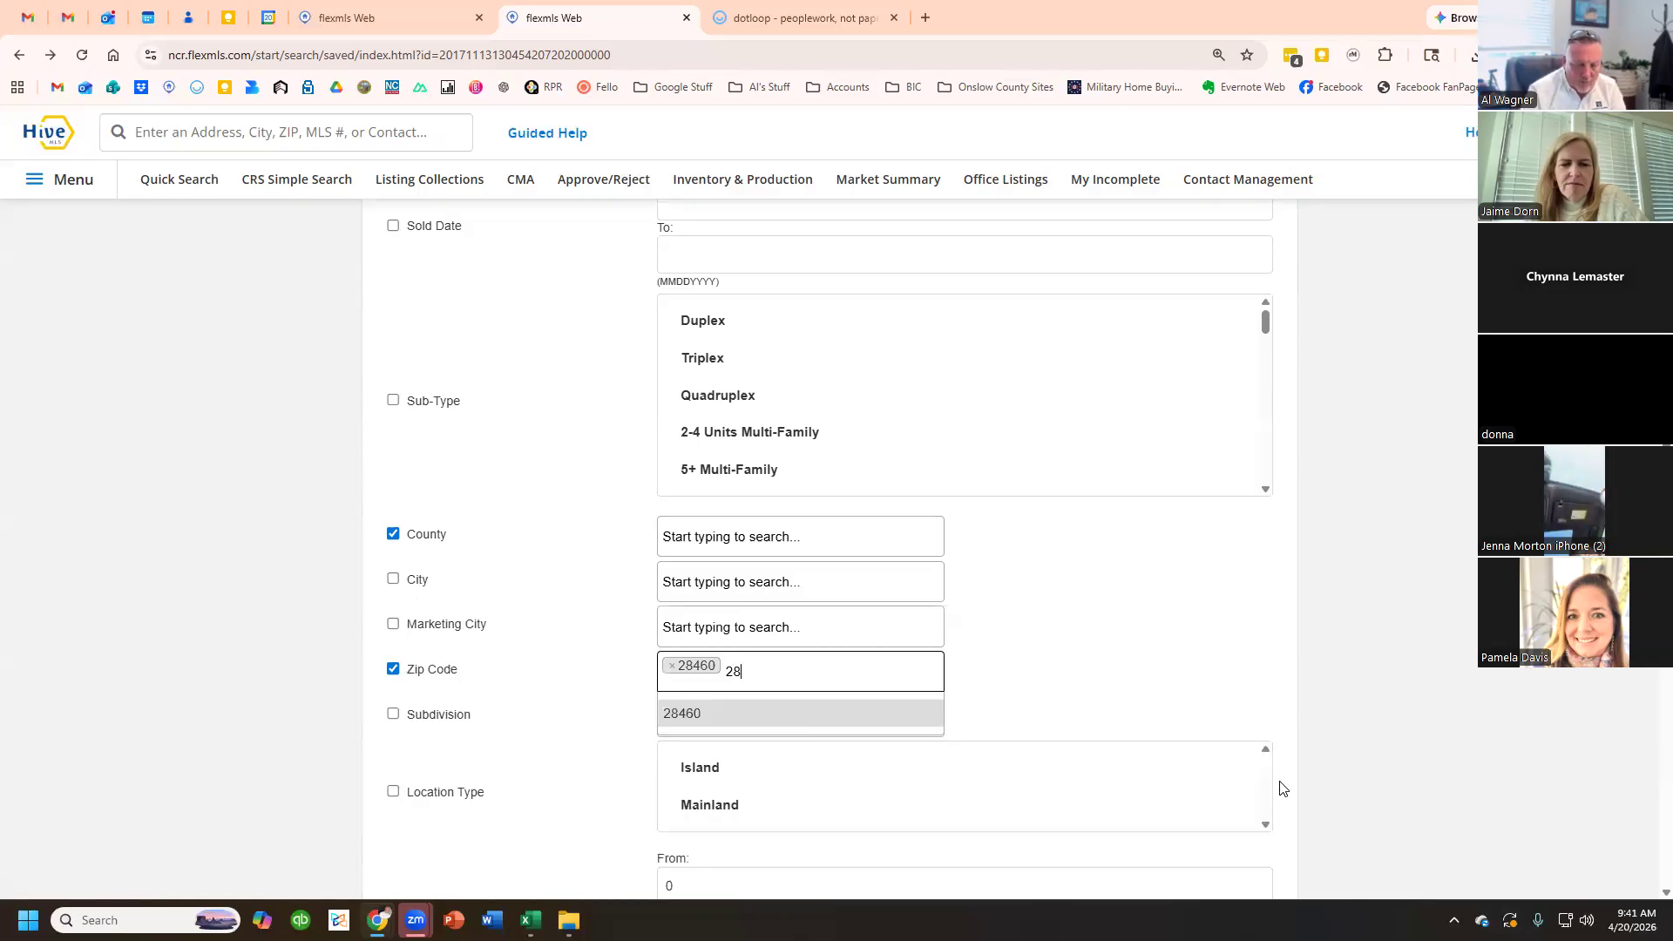
pyautogui.write('4')
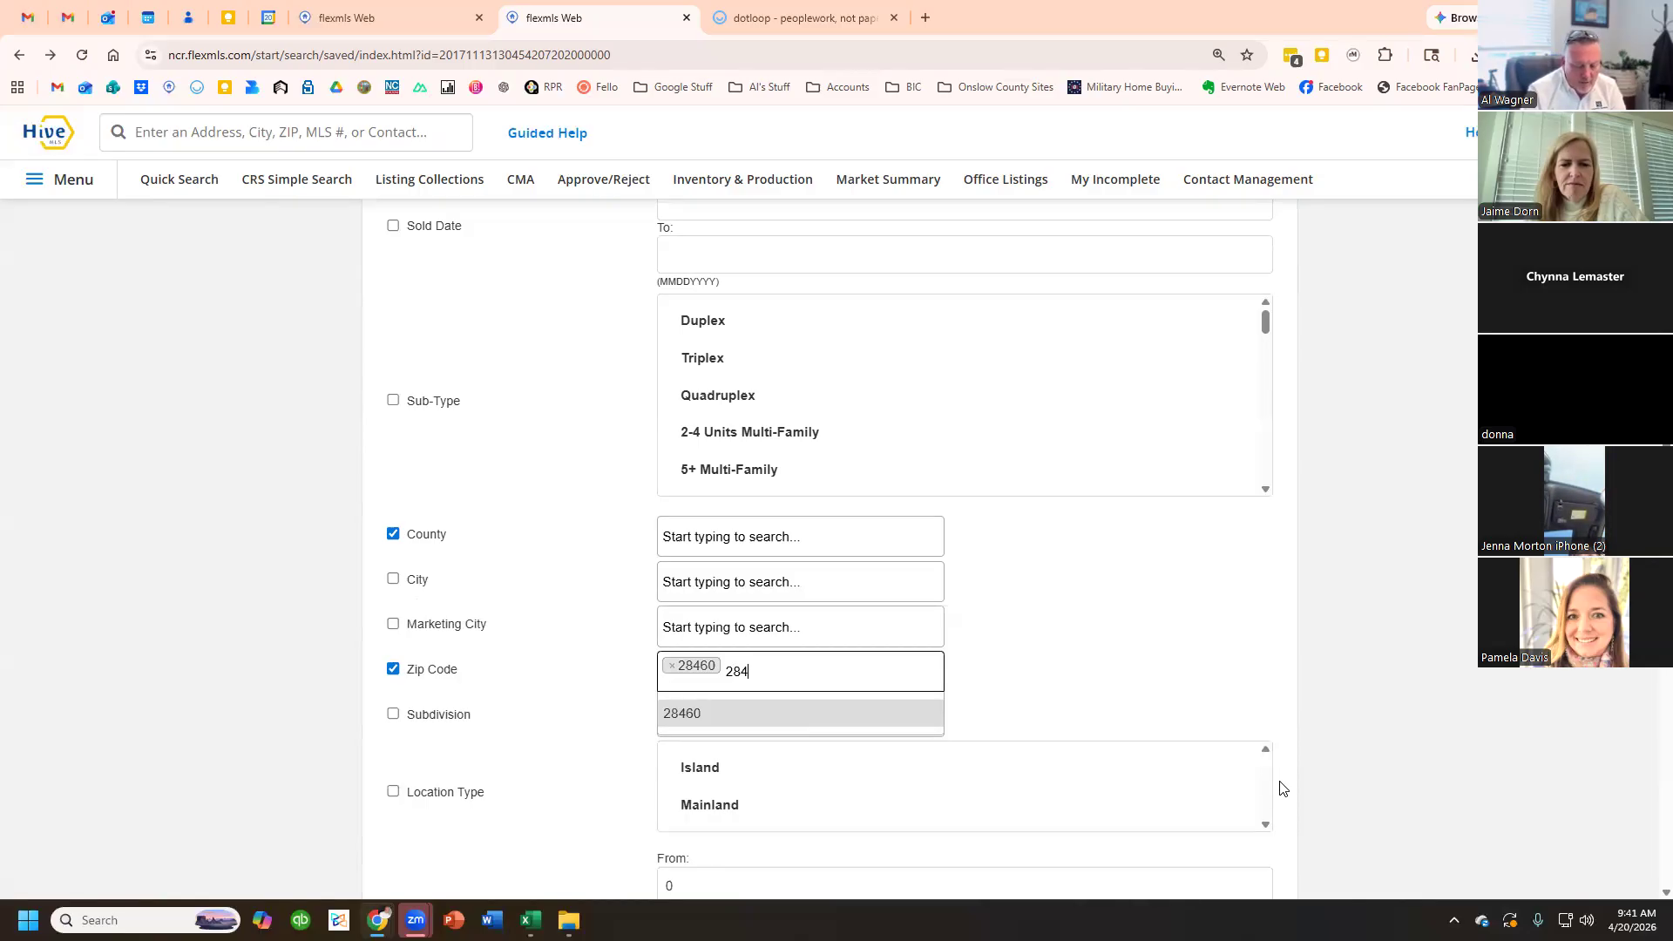
pyautogui.write('45')
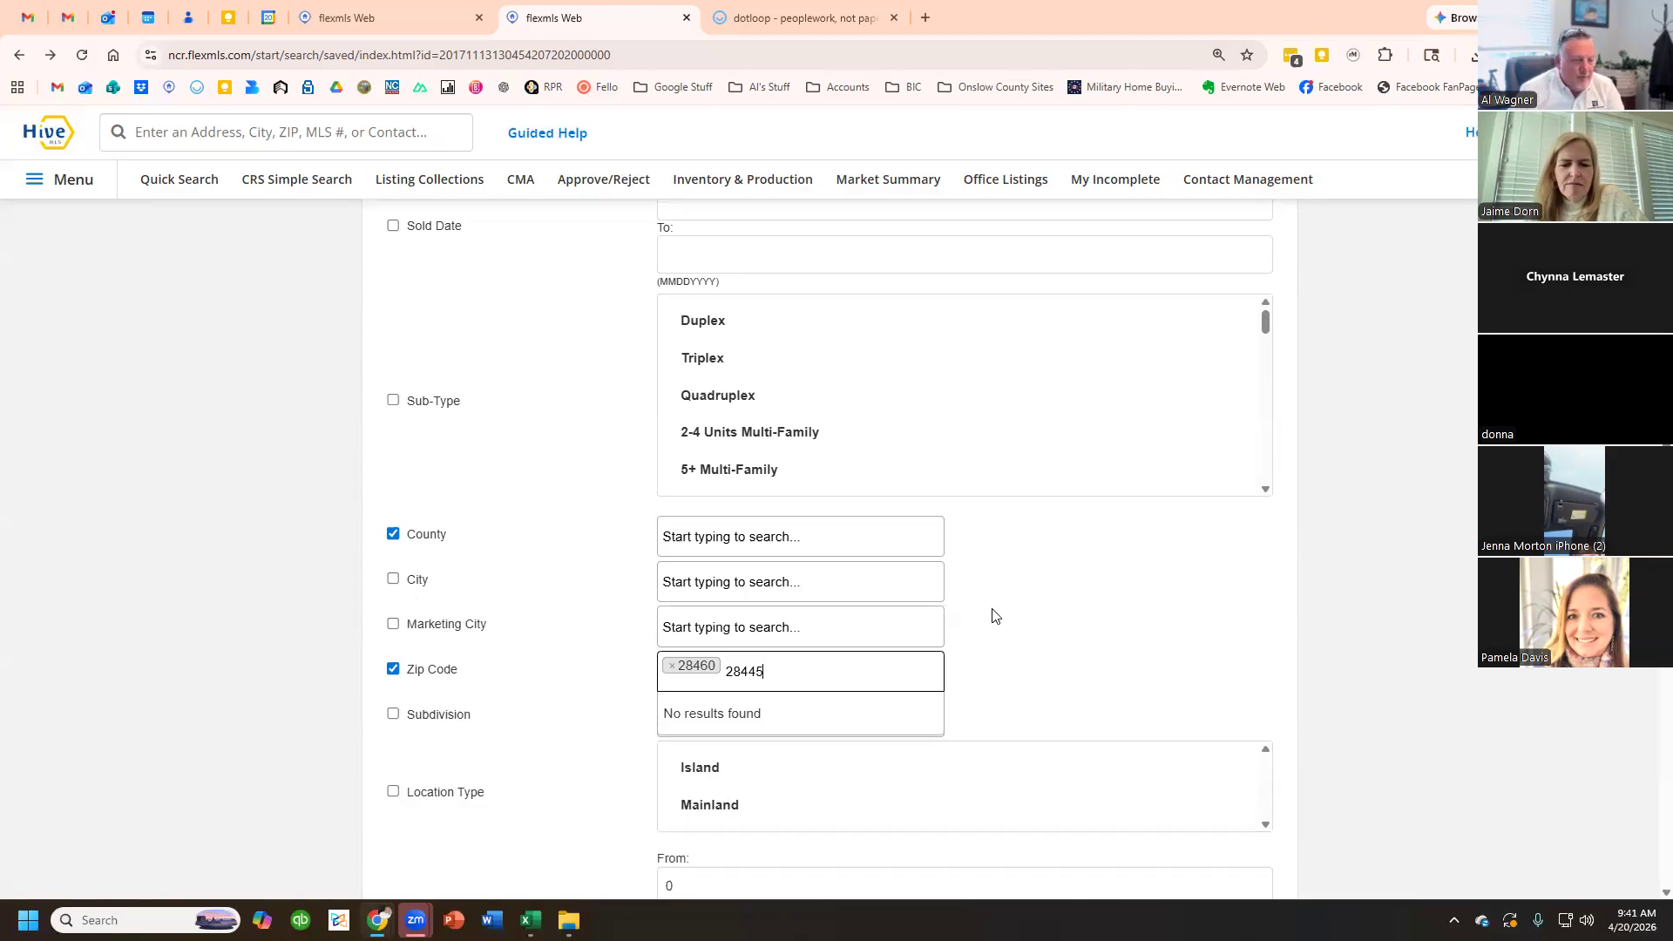
pyautogui.click(997, 616)
pyautogui.click(882, 662)
pyautogui.write('2')
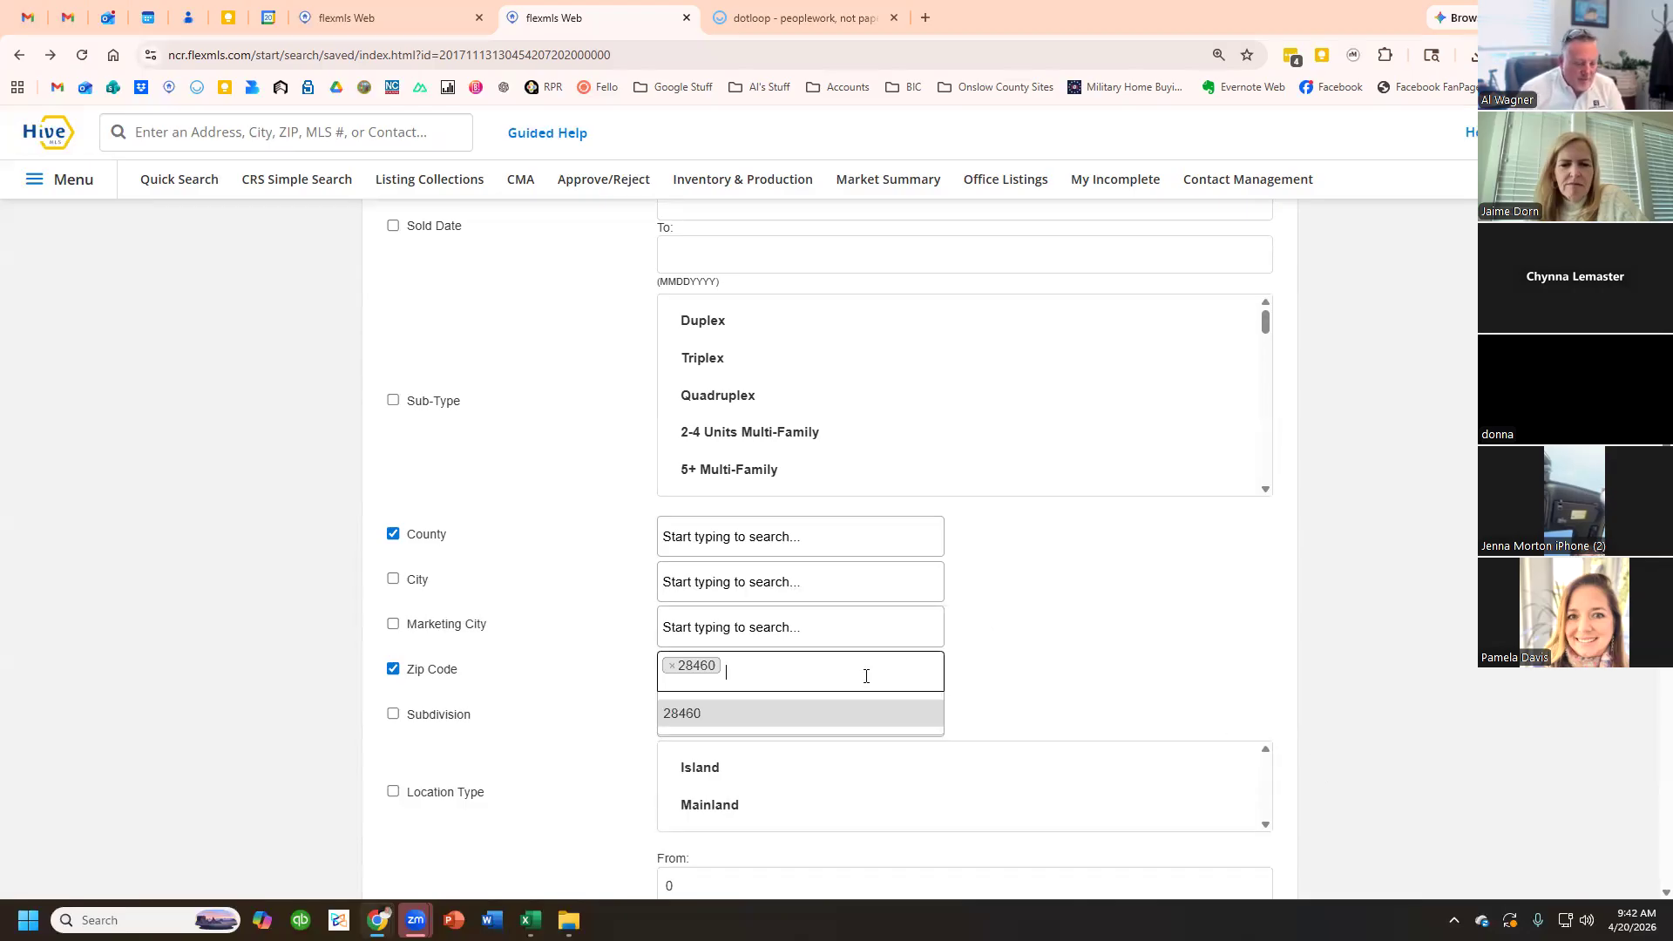
pyautogui.write('8445')
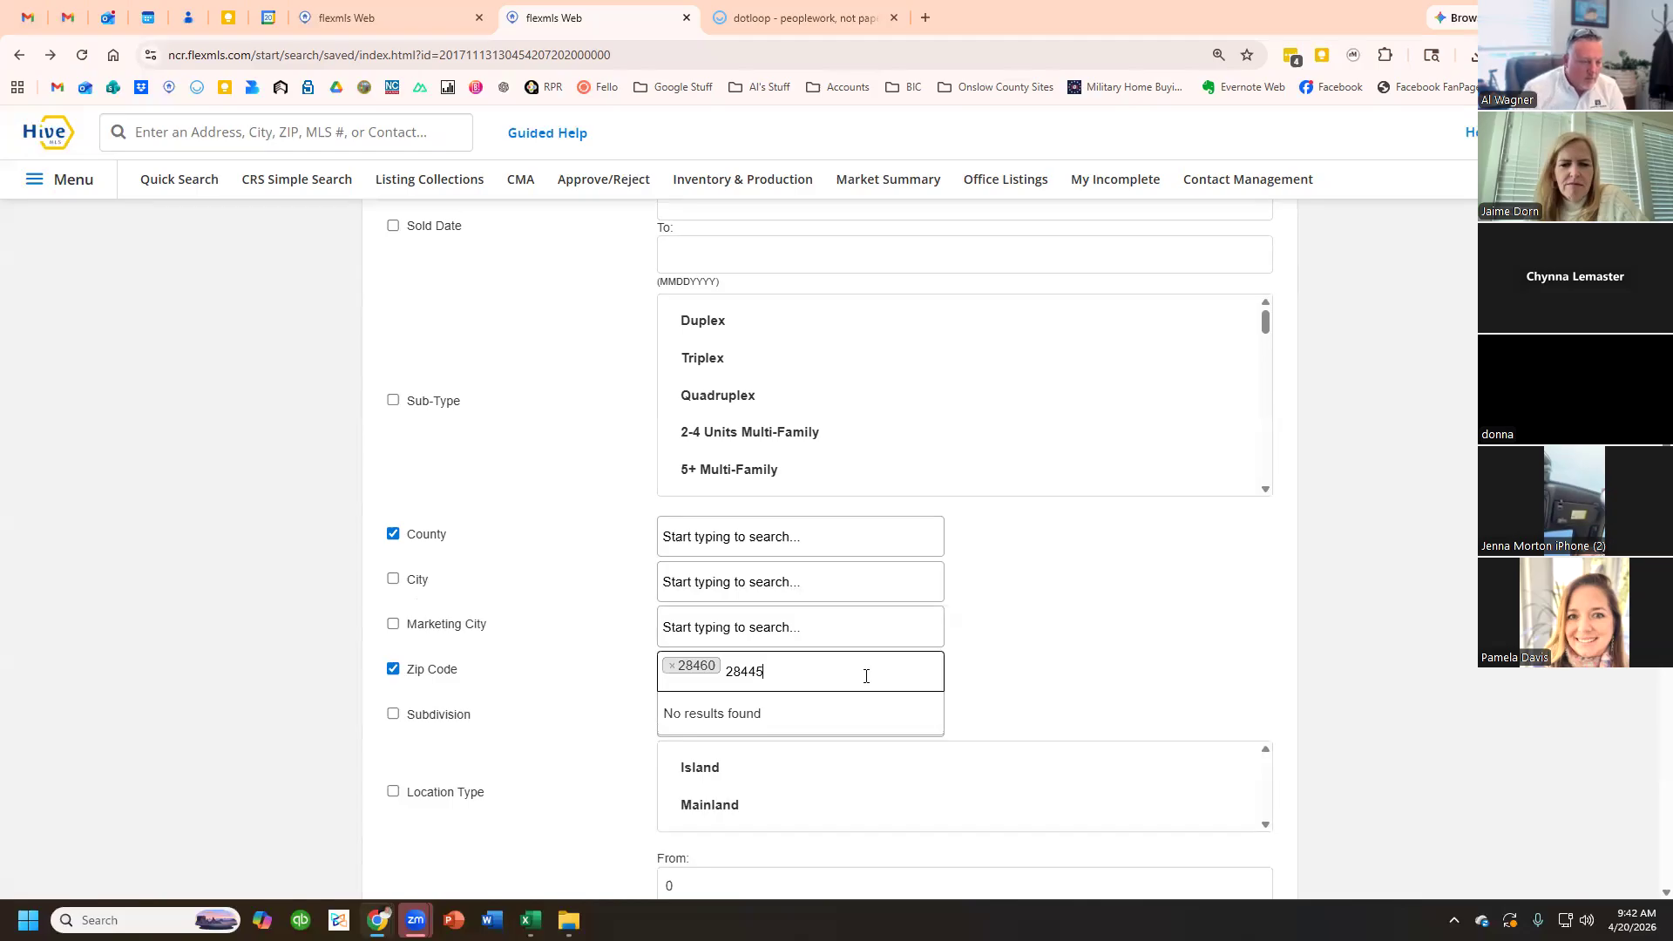
pyautogui.press('BackSpace')
pyautogui.press('BackSpace')
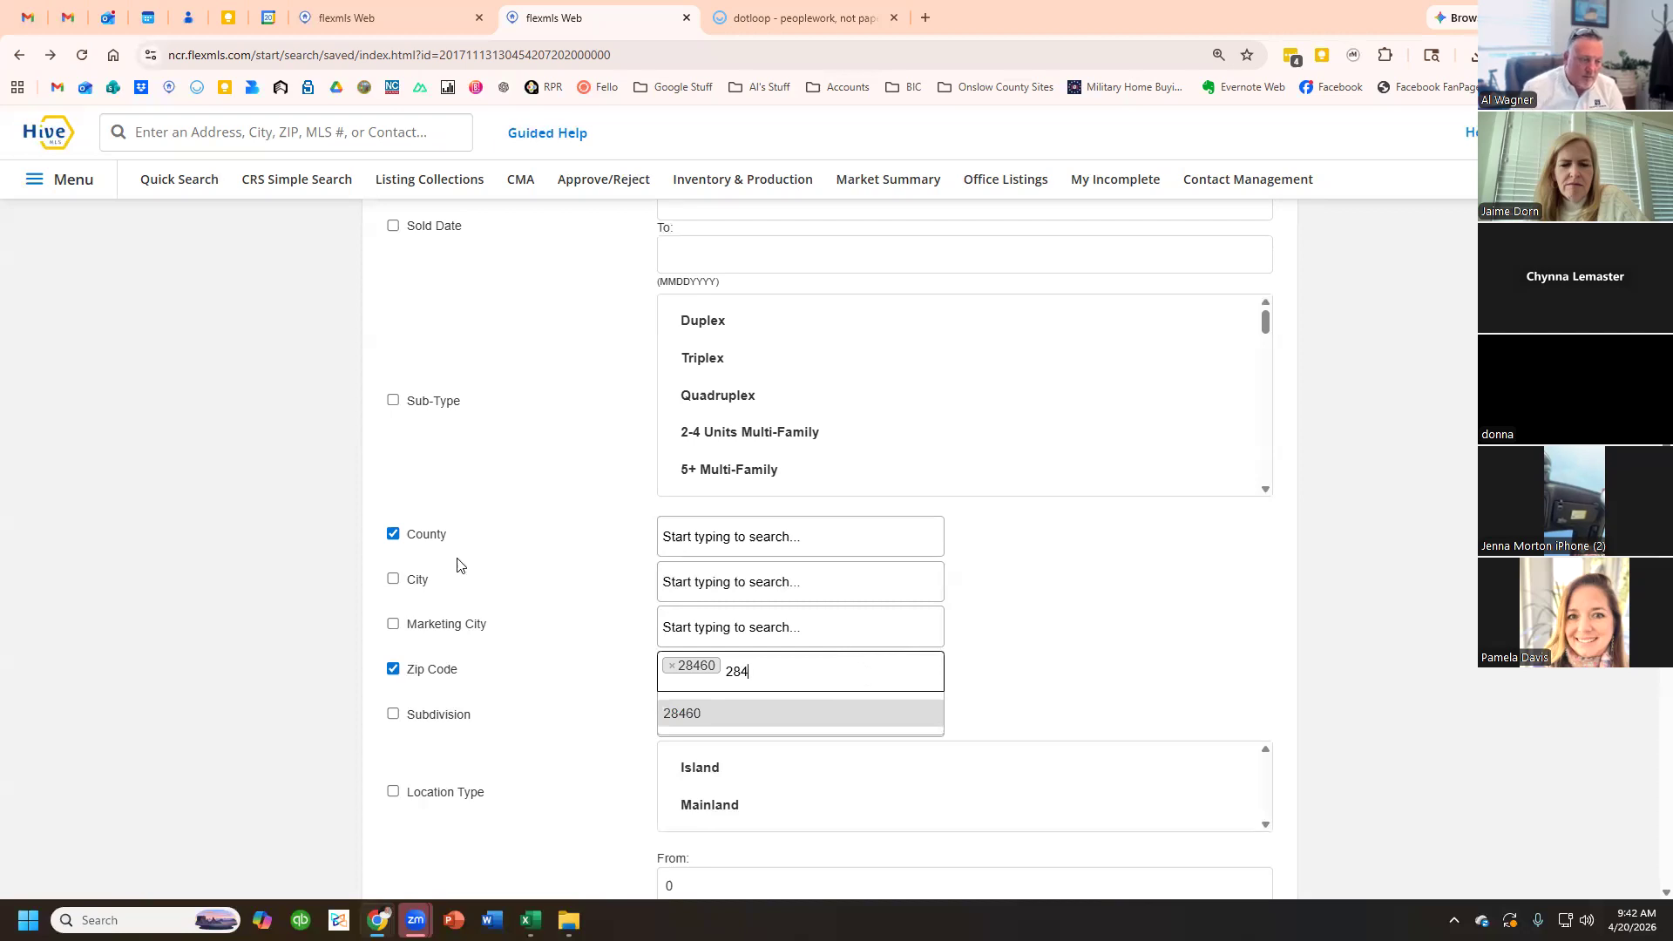
# - Turn off the county filter and try again to add zip code 28445
pyautogui.click(393, 535)
pyautogui.click(709, 676)
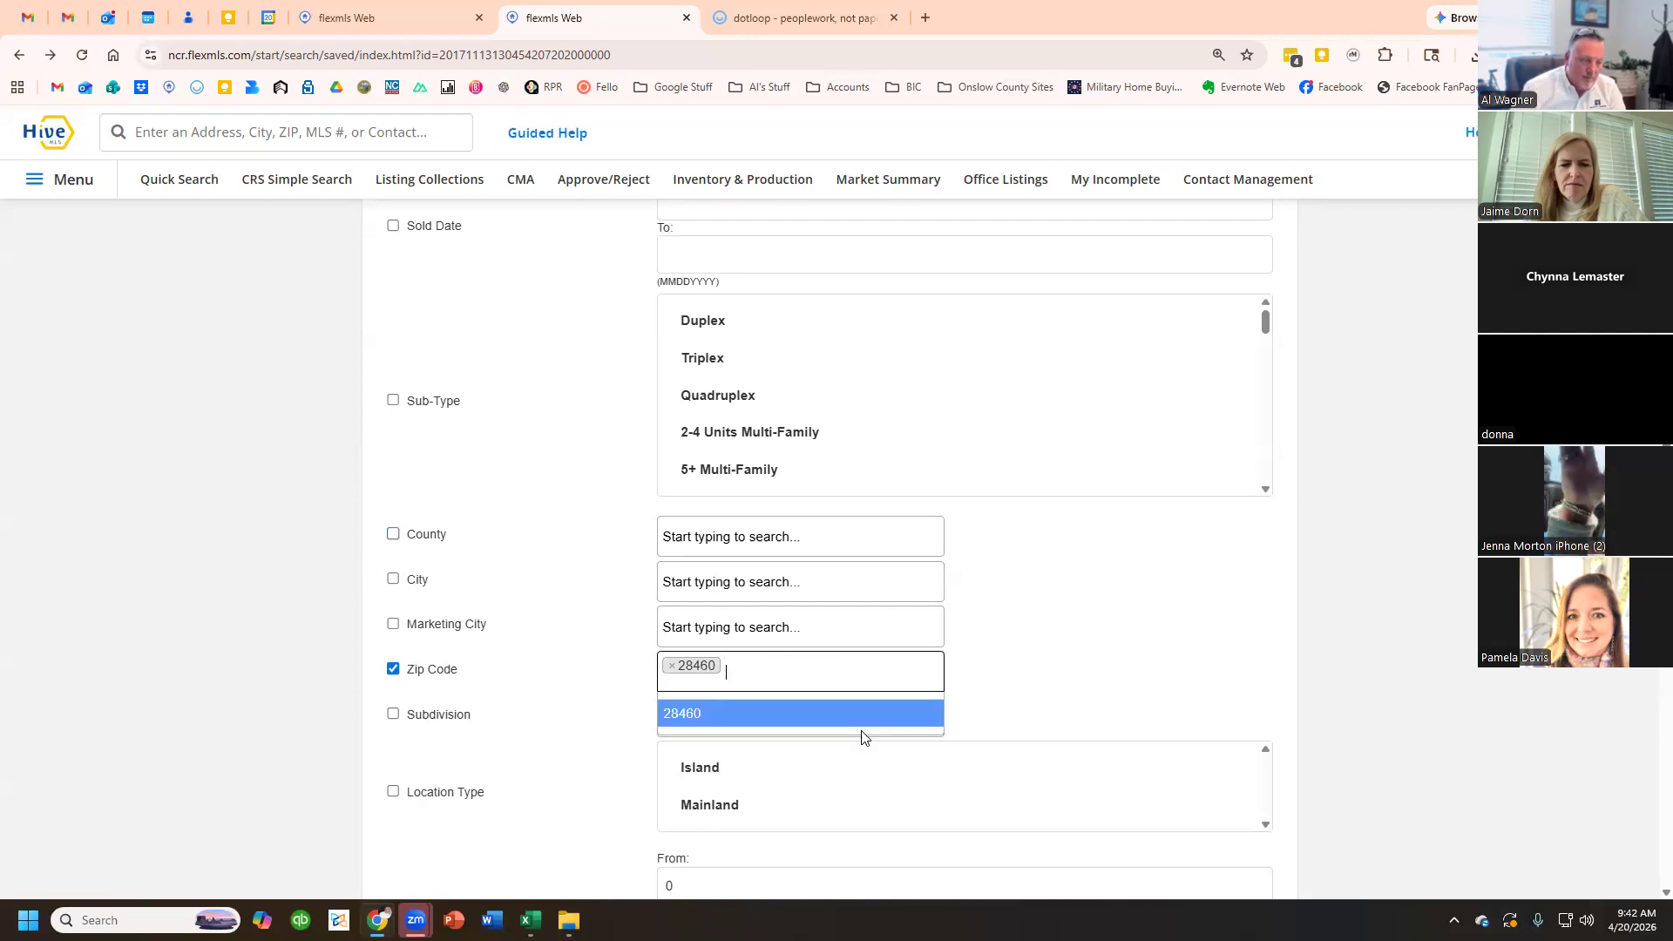
pyautogui.write('2844')
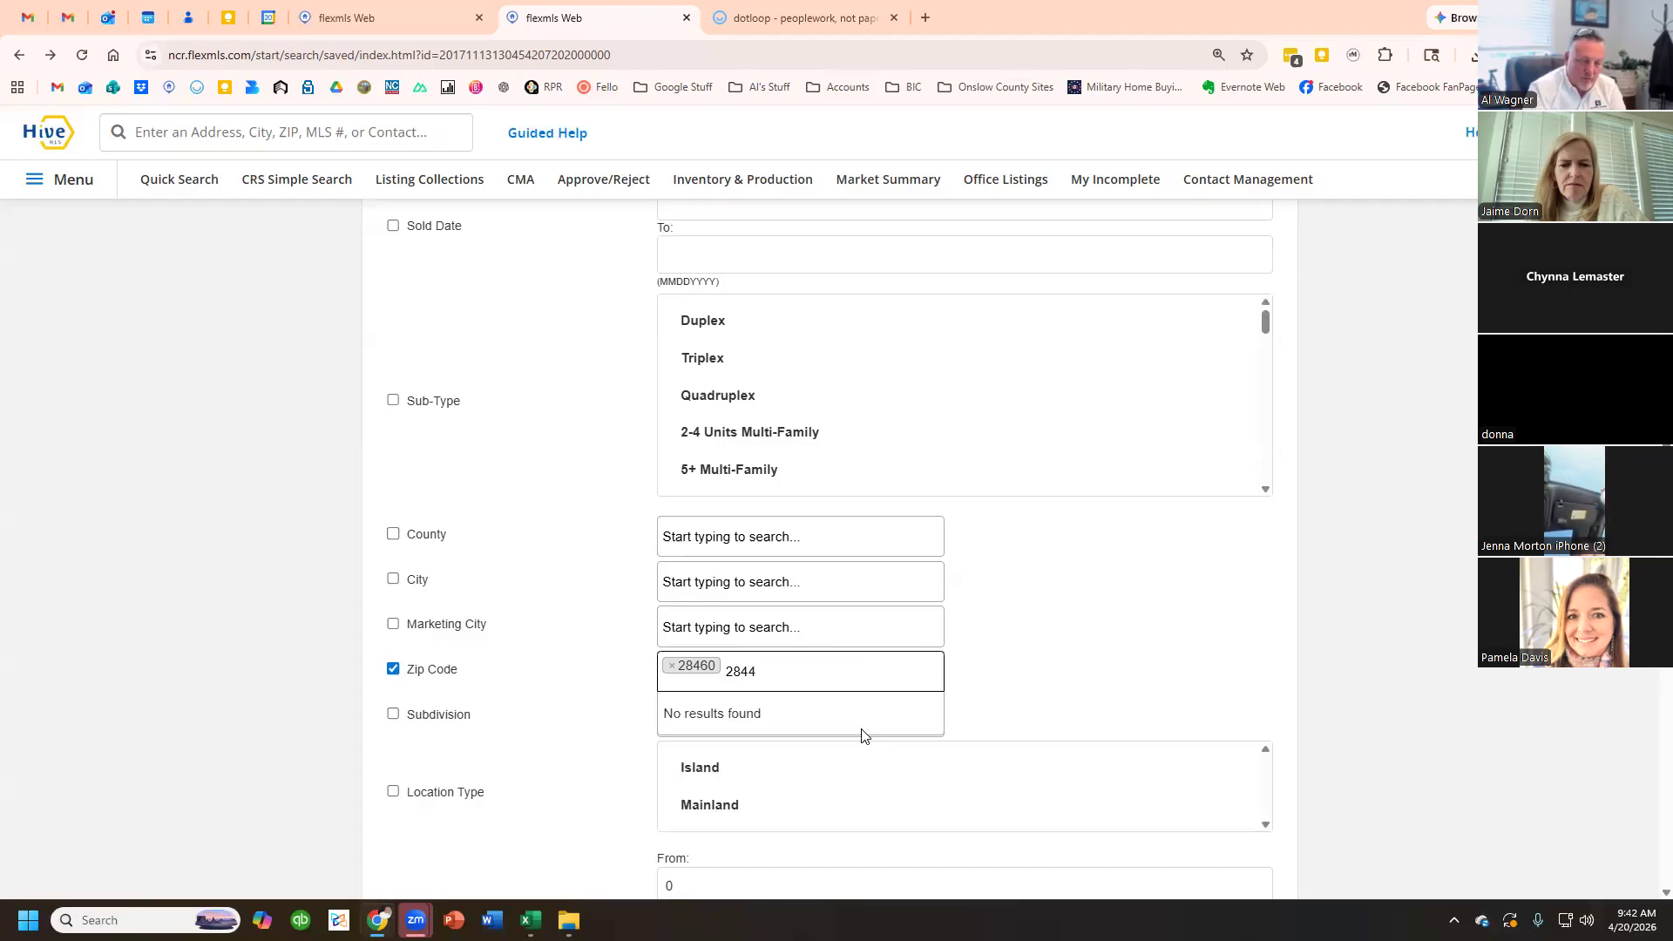
pyautogui.press('BackSpace')
pyautogui.press('BackSpace')
pyautogui.write('2844')
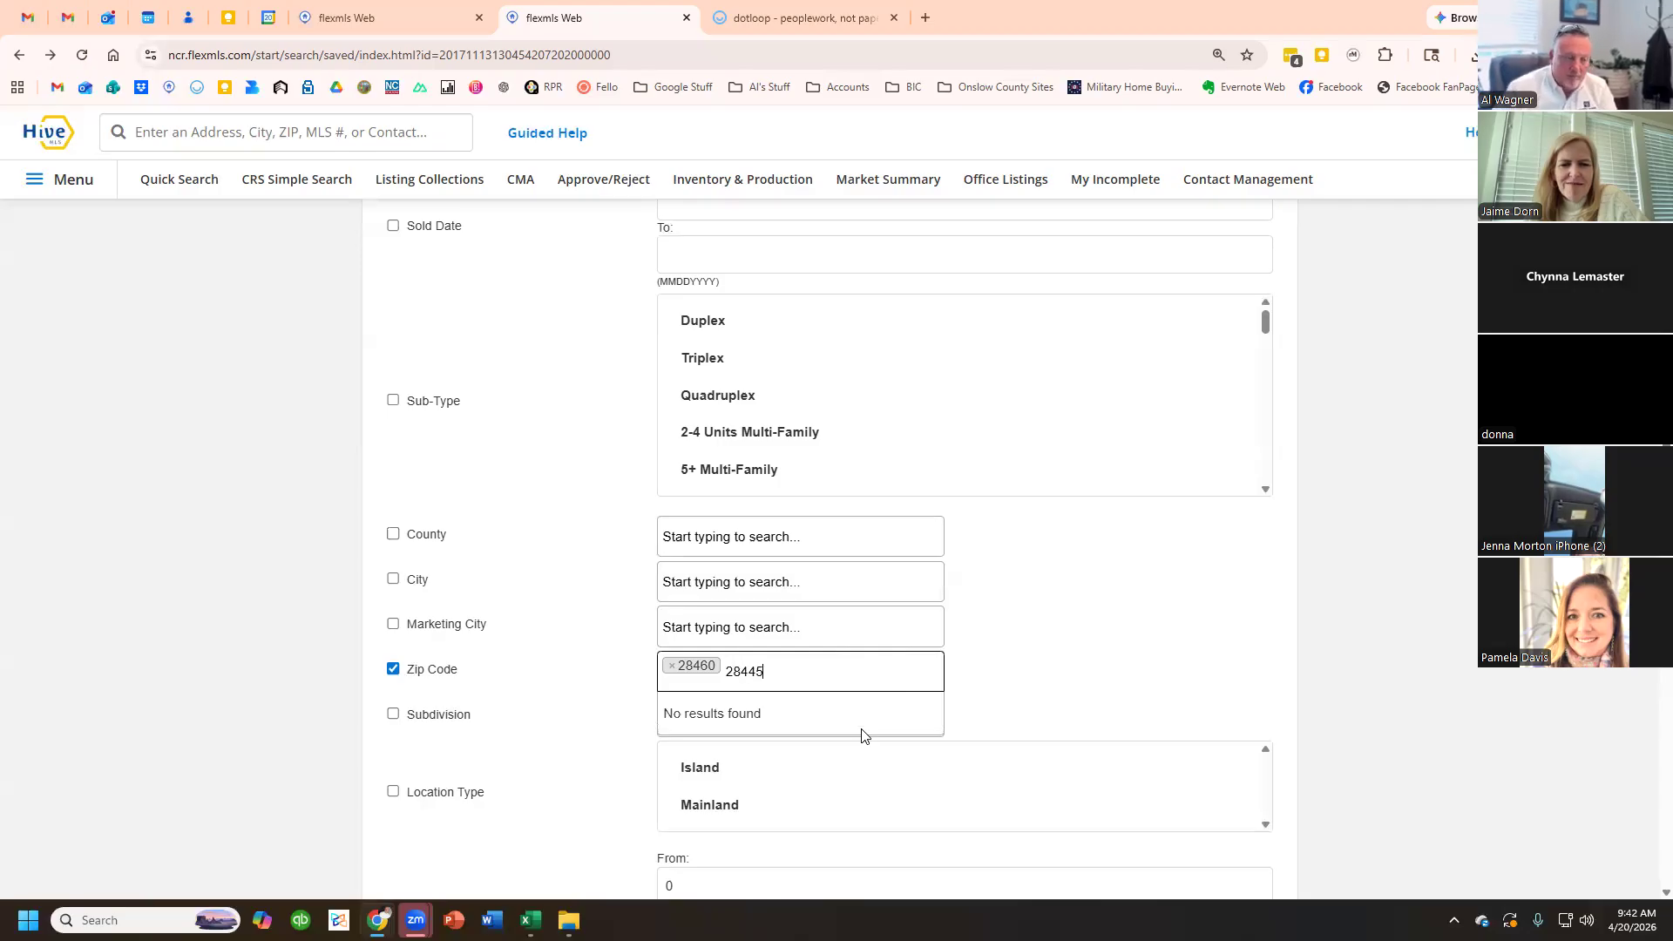
# - Clear the zip code entry, reselect 28460 as the only zip code and generate the Terms of Sale report
pyautogui.press('BackSpace')
pyautogui.press('BackSpace')
pyautogui.press('BackSpace')
pyautogui.press('BackSpace')
pyautogui.press('BackSpace')
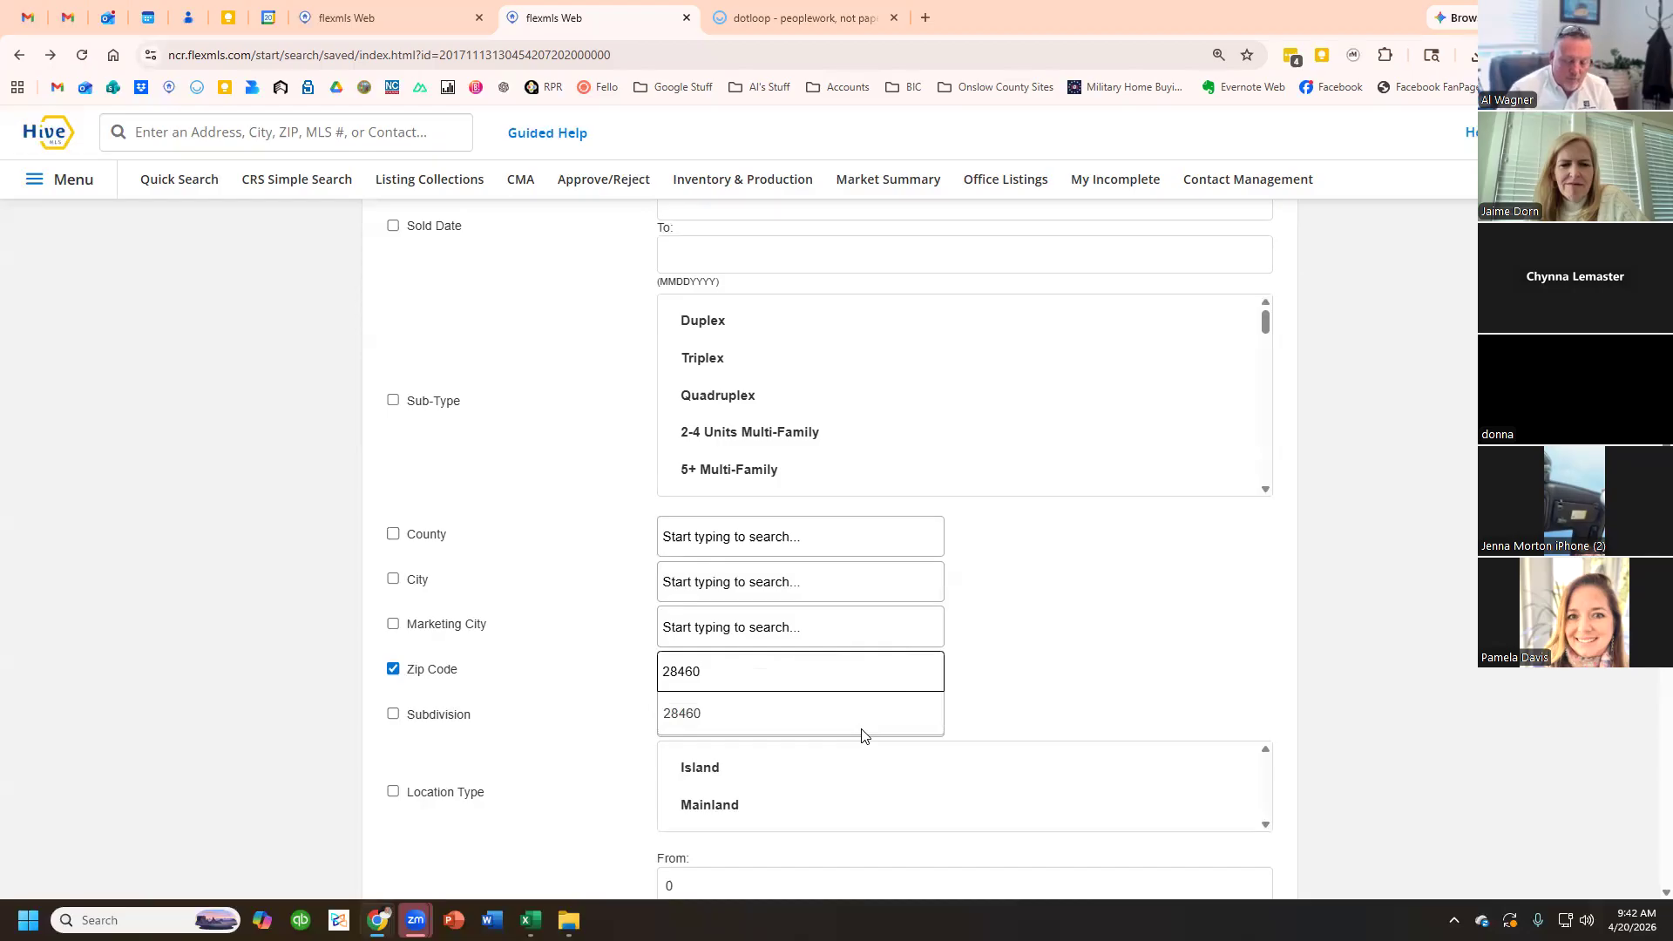
pyautogui.click(858, 725)
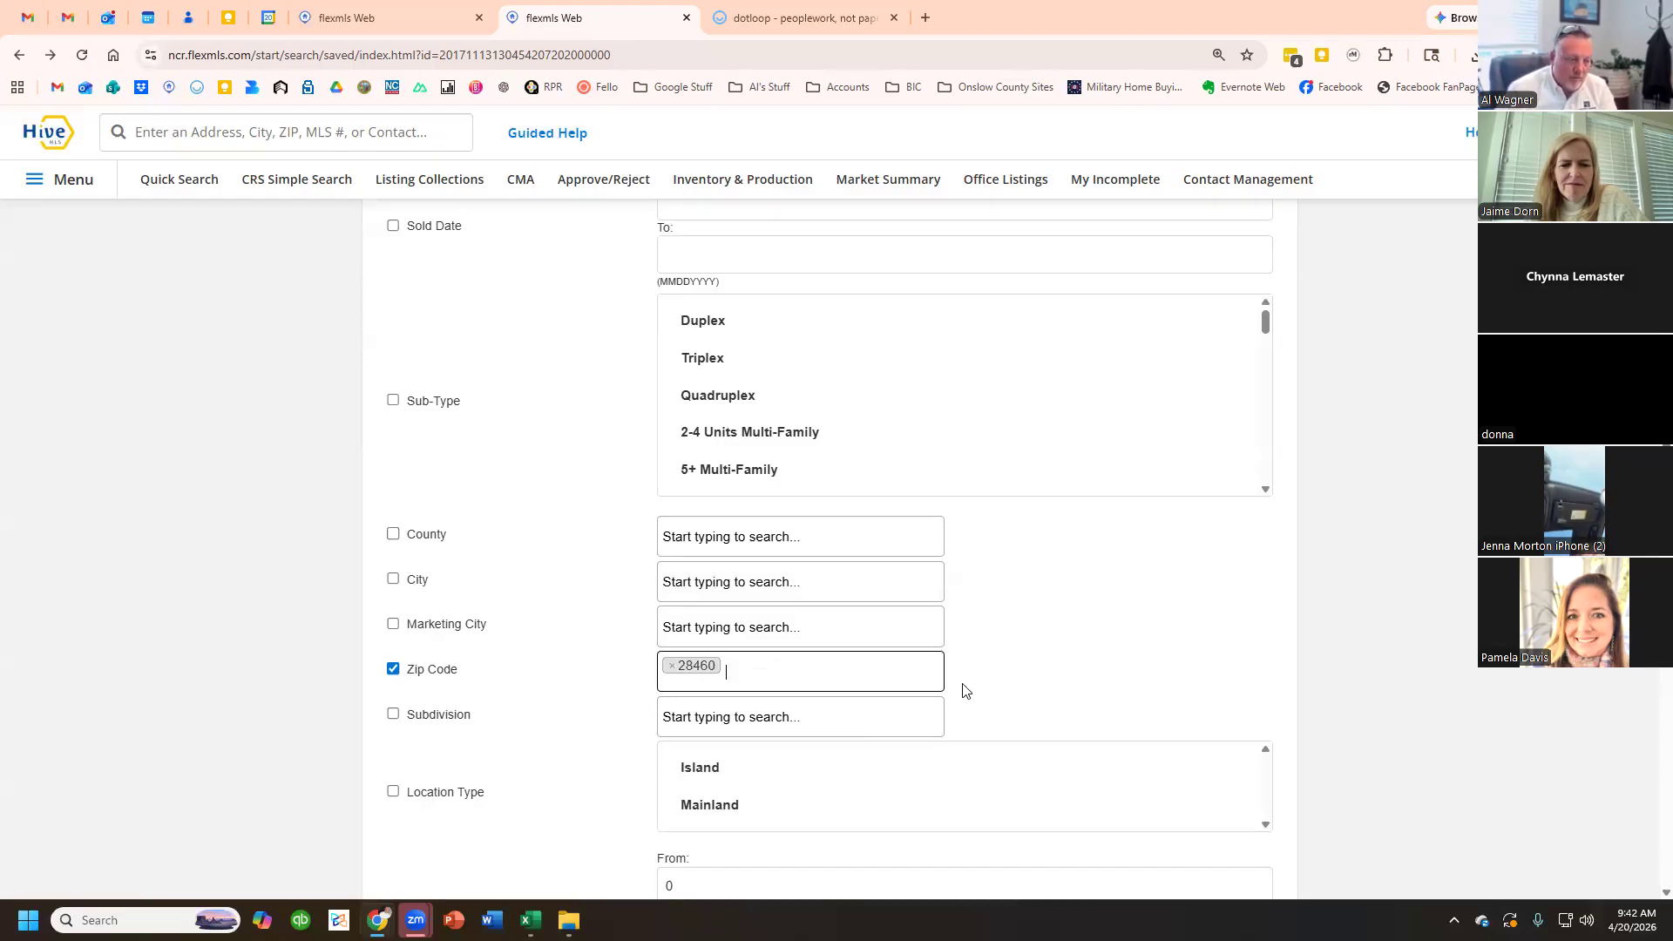
pyautogui.scroll(-15, 1083, 642)
pyautogui.scroll(-8, 1124, 710)
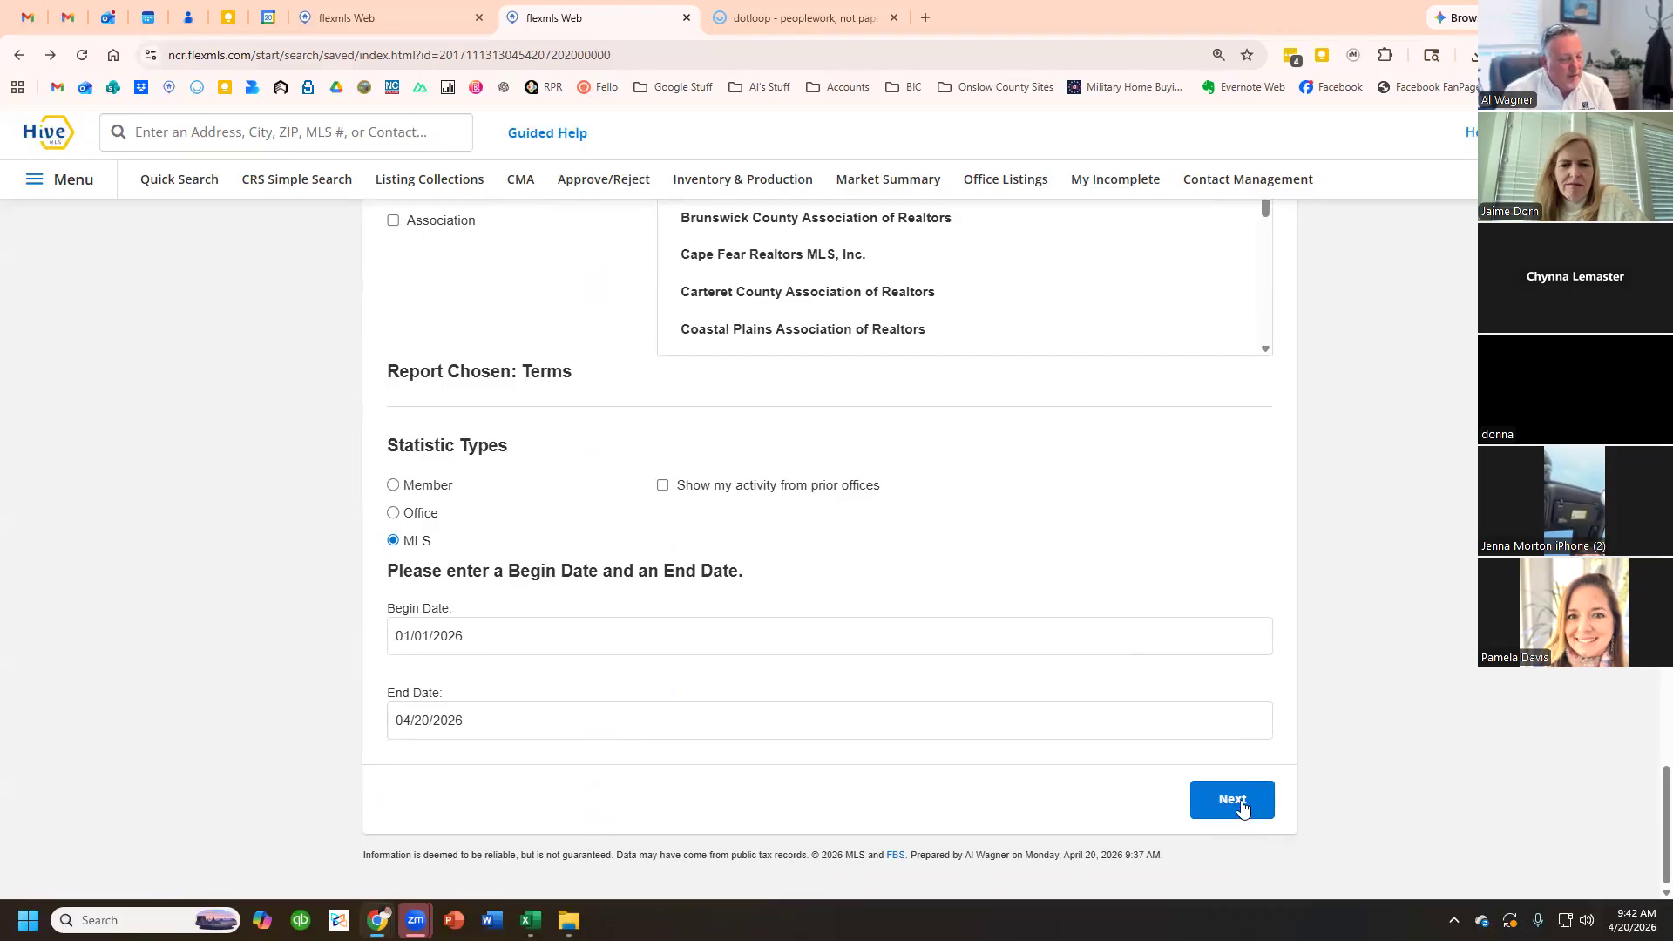
pyautogui.click(1232, 800)
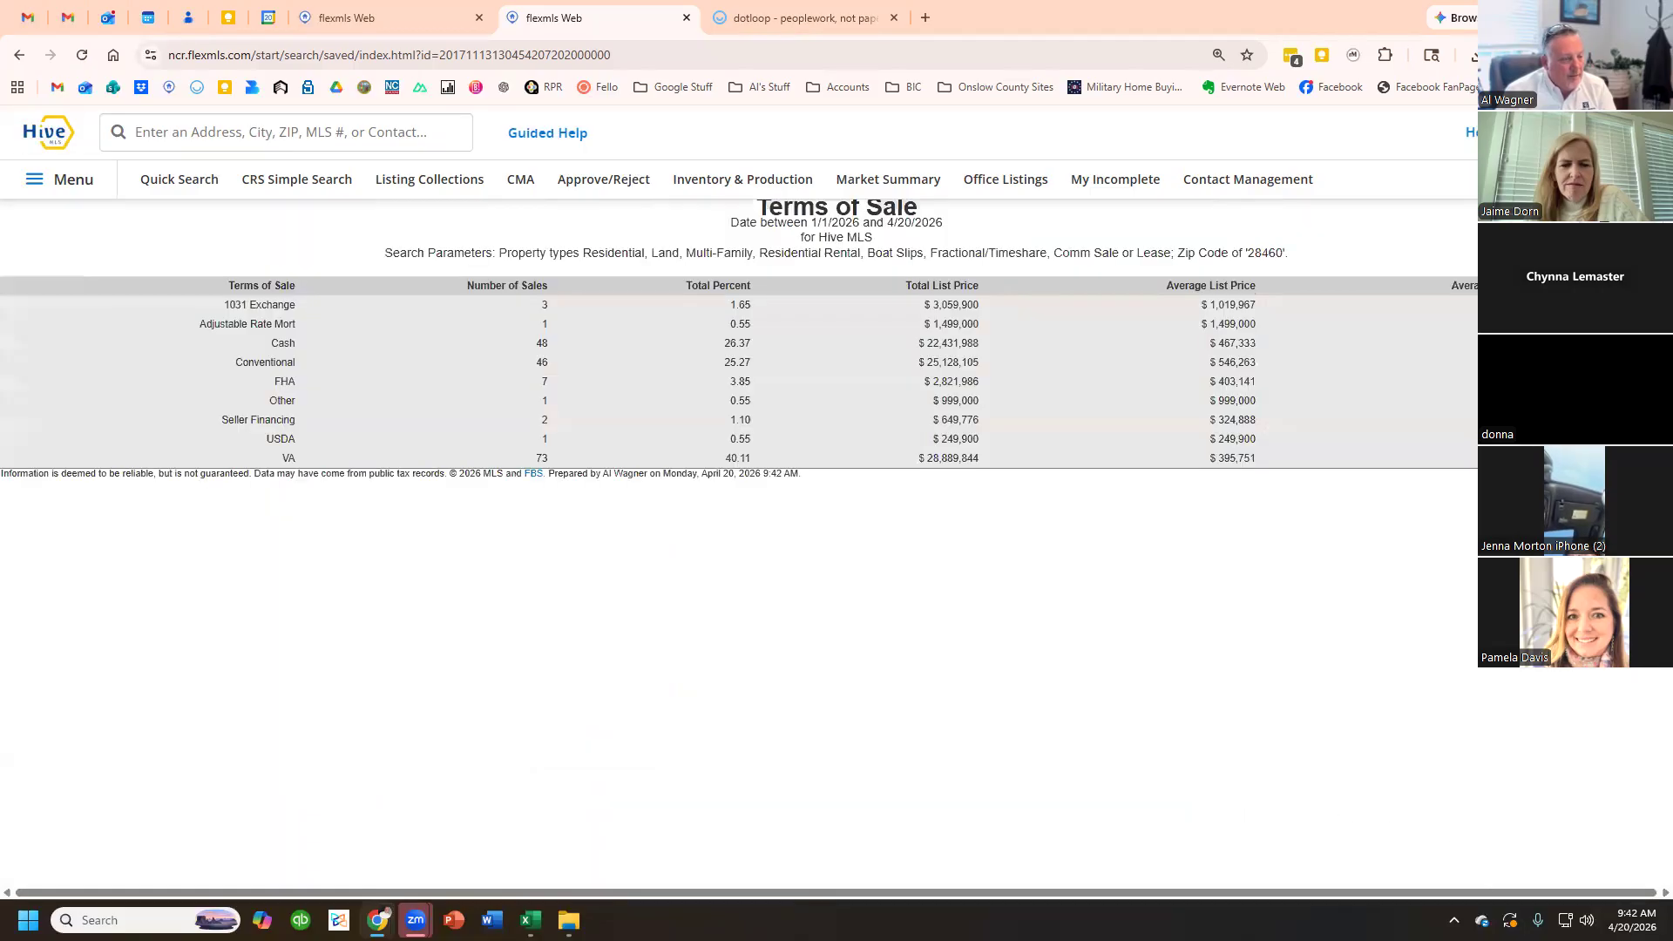
# - Examine the total percent for Cash and the VA sales figures in the zip code 28460 report
pyautogui.click(707, 357)
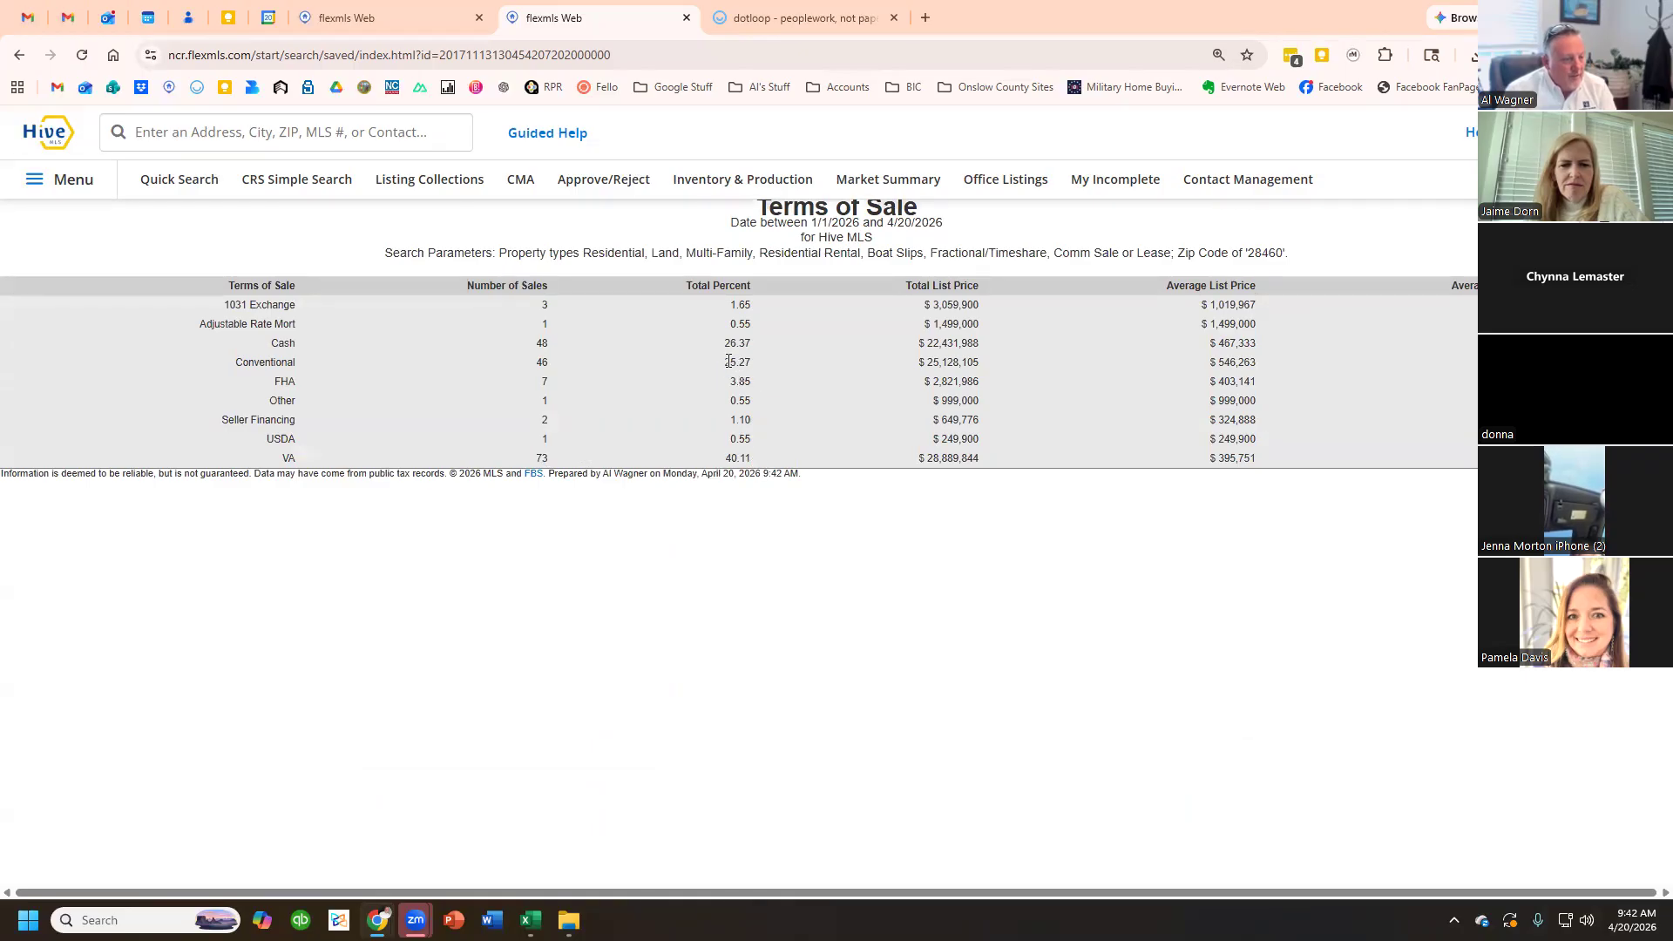
pyautogui.moveTo(718, 347); pyautogui.dragTo(755, 344)
pyautogui.click(788, 387)
pyautogui.moveTo(755, 468); pyautogui.dragTo(256, 453)
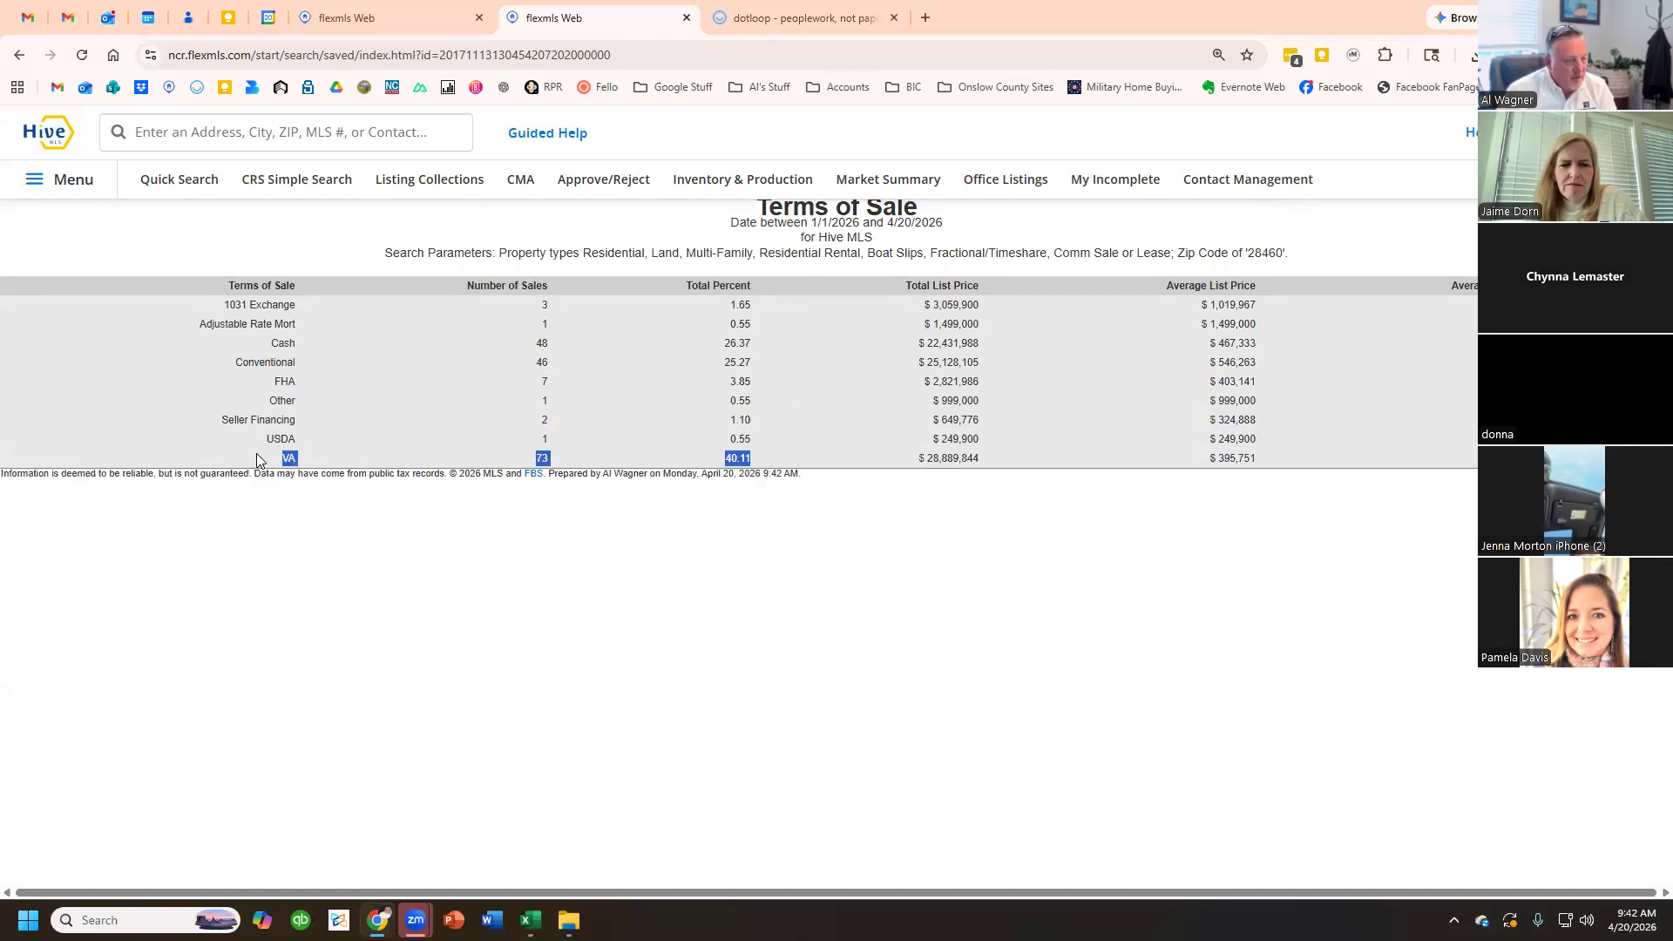
pyautogui.click(686, 601)
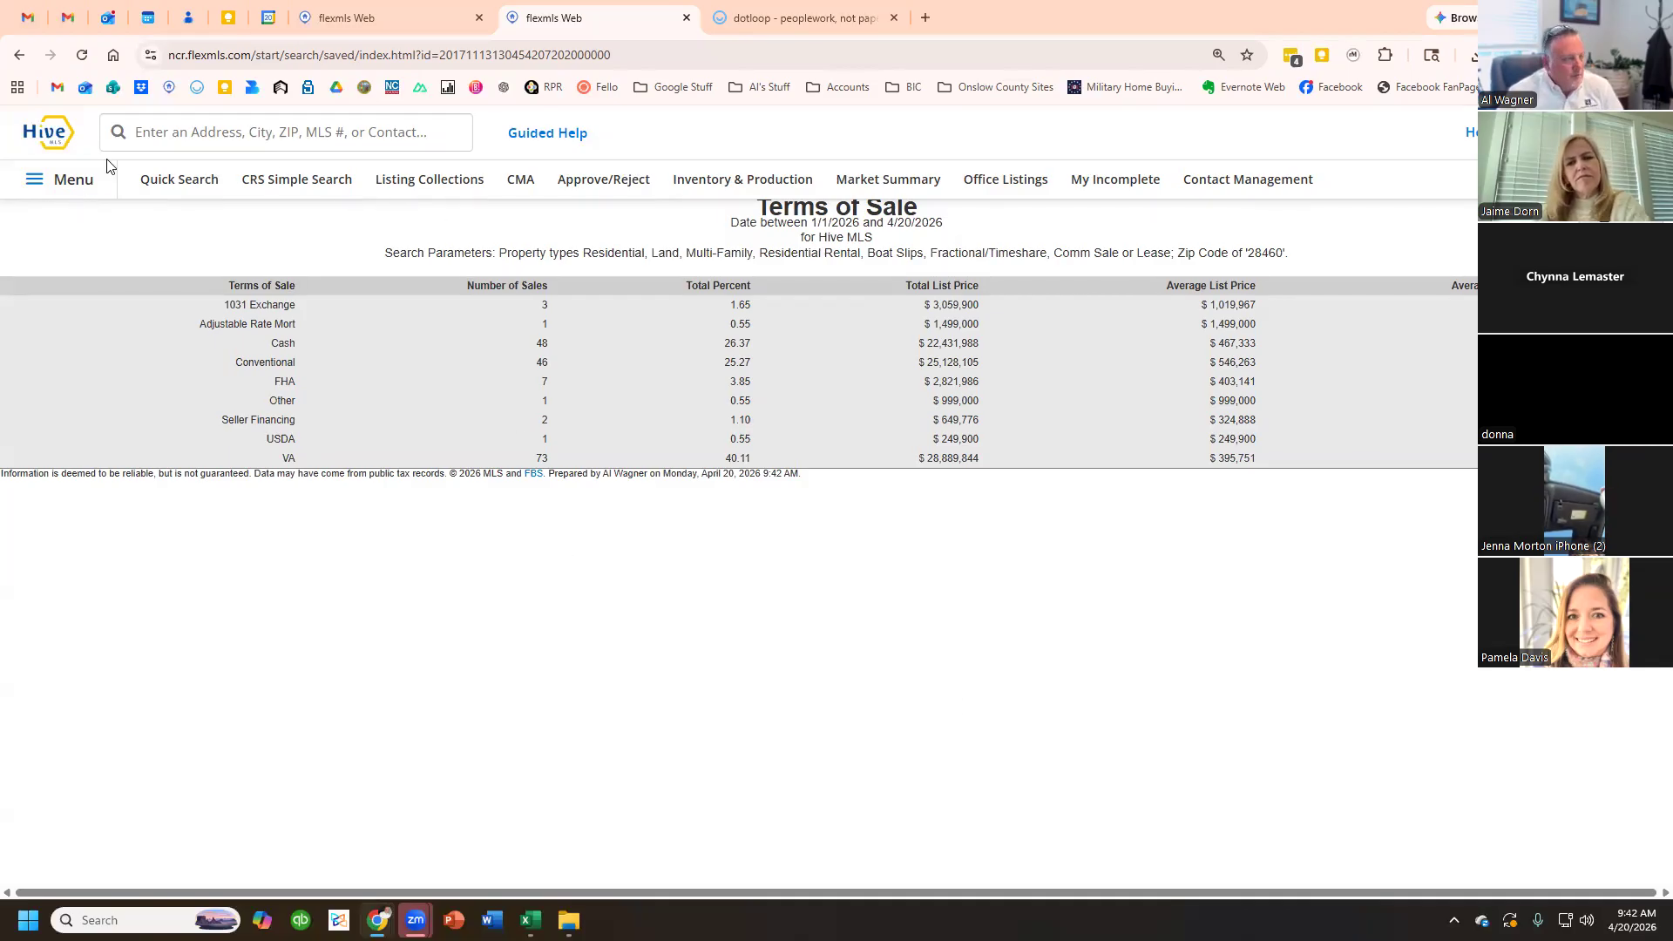
# - Open the Inventory & Production Reports page and look through the list of available reports
pyautogui.click(91, 180)
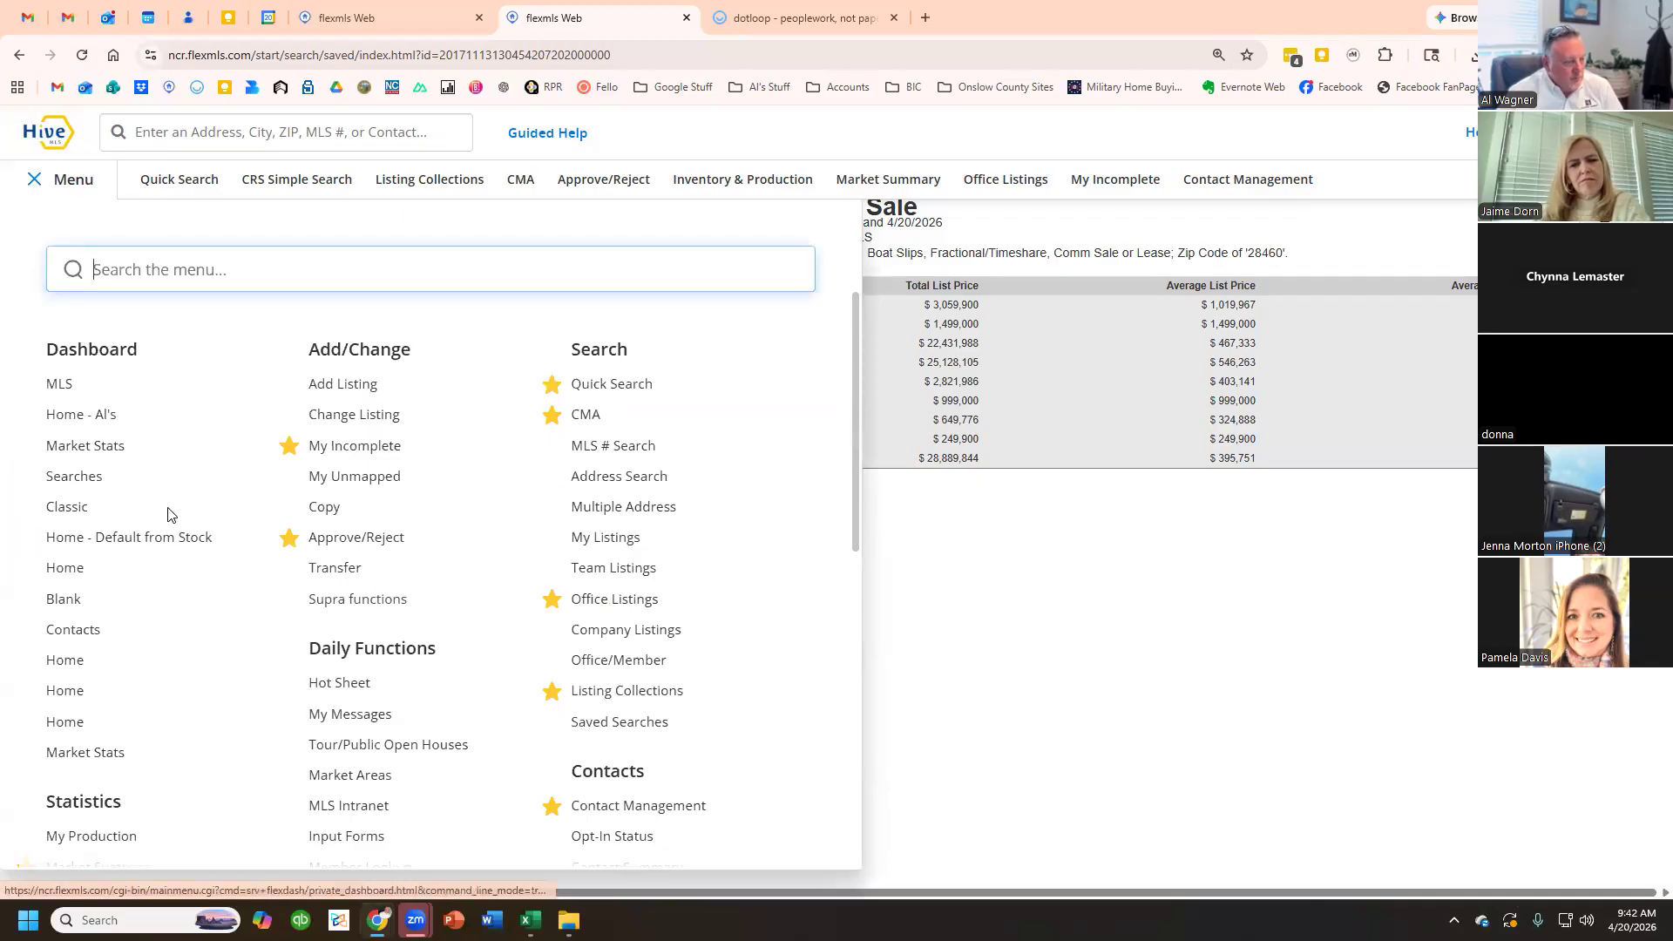
pyautogui.scroll(-7, 168, 514)
pyautogui.scroll(2, 166, 514)
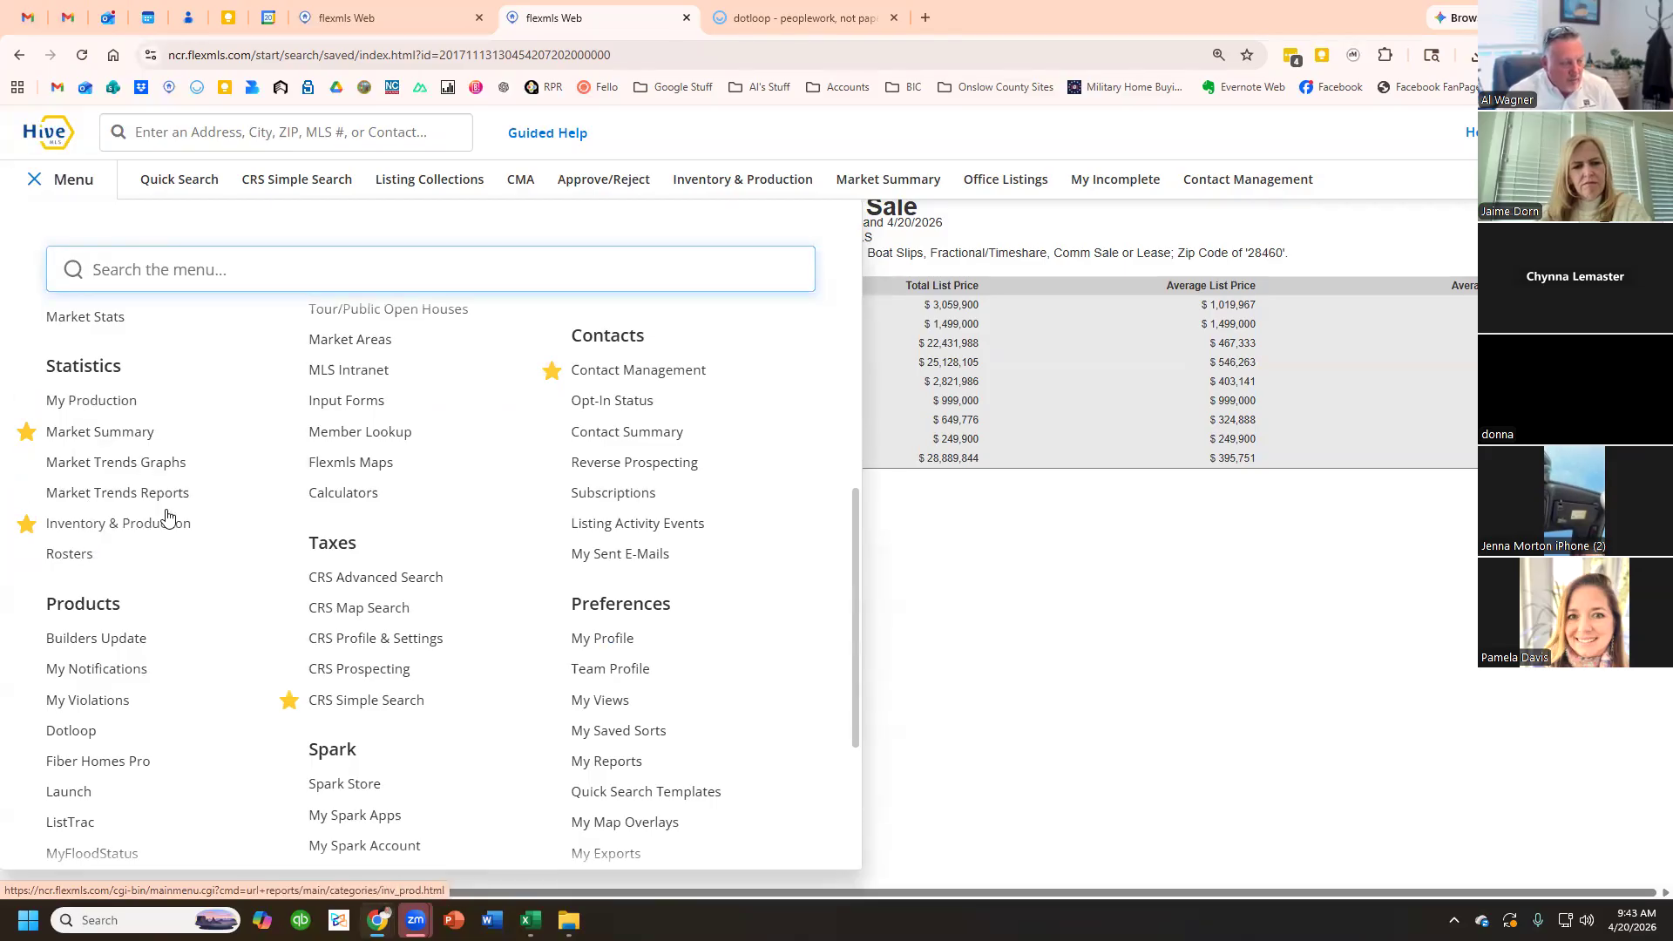
pyautogui.click(145, 533)
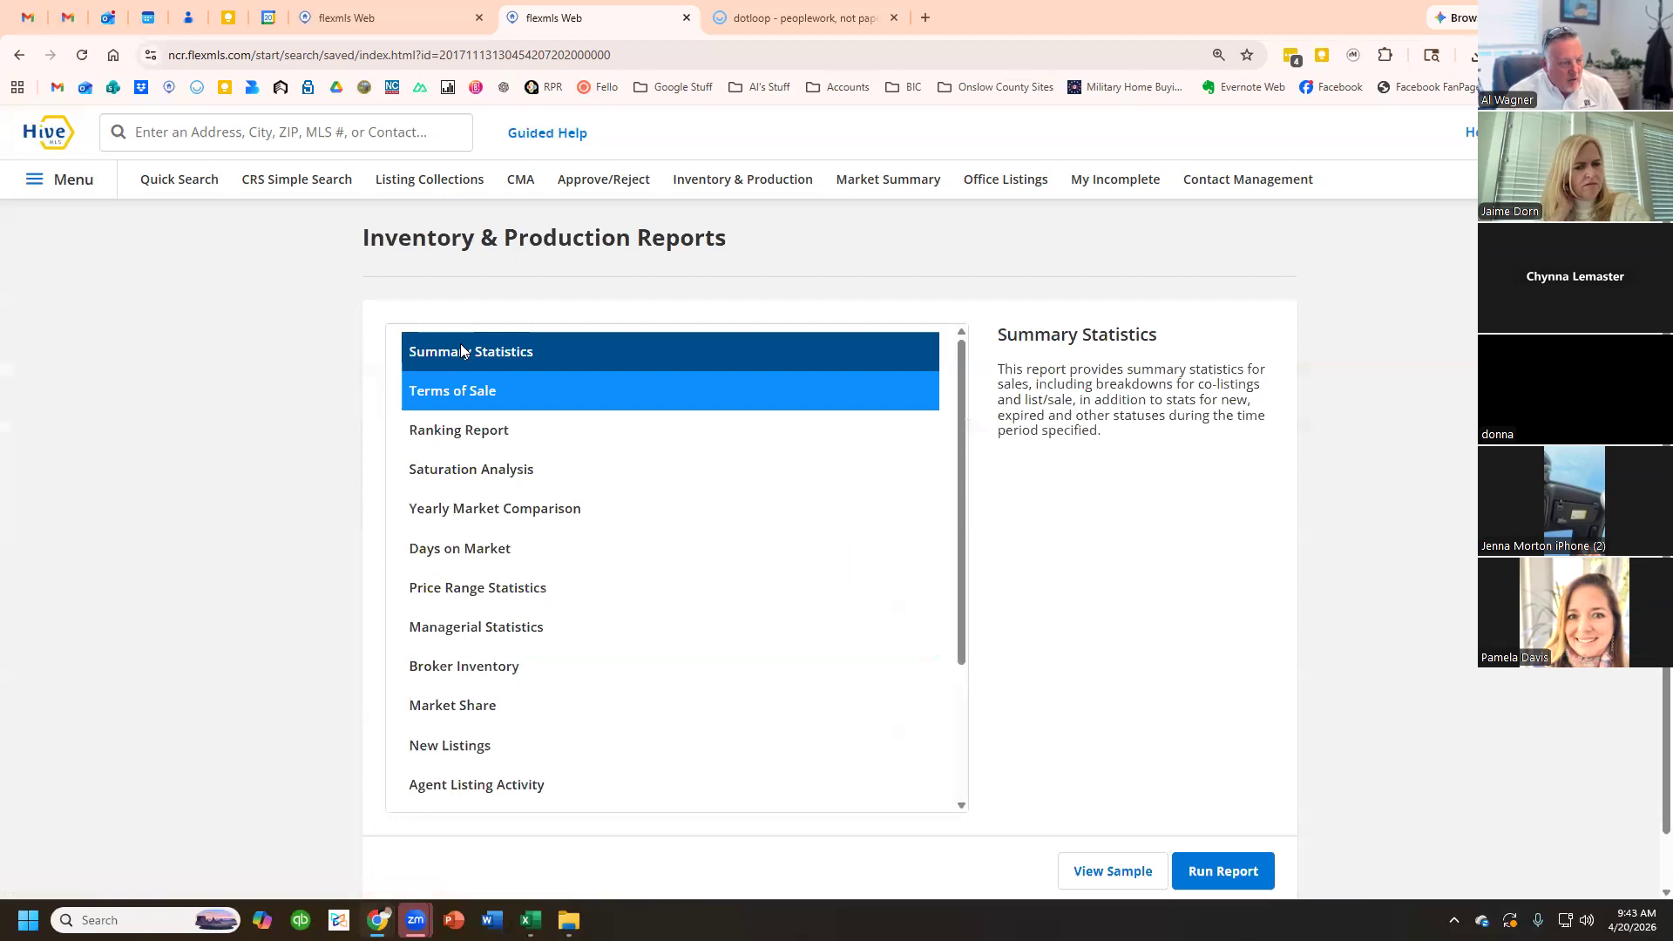
pyautogui.scroll(-3, 537, 632)
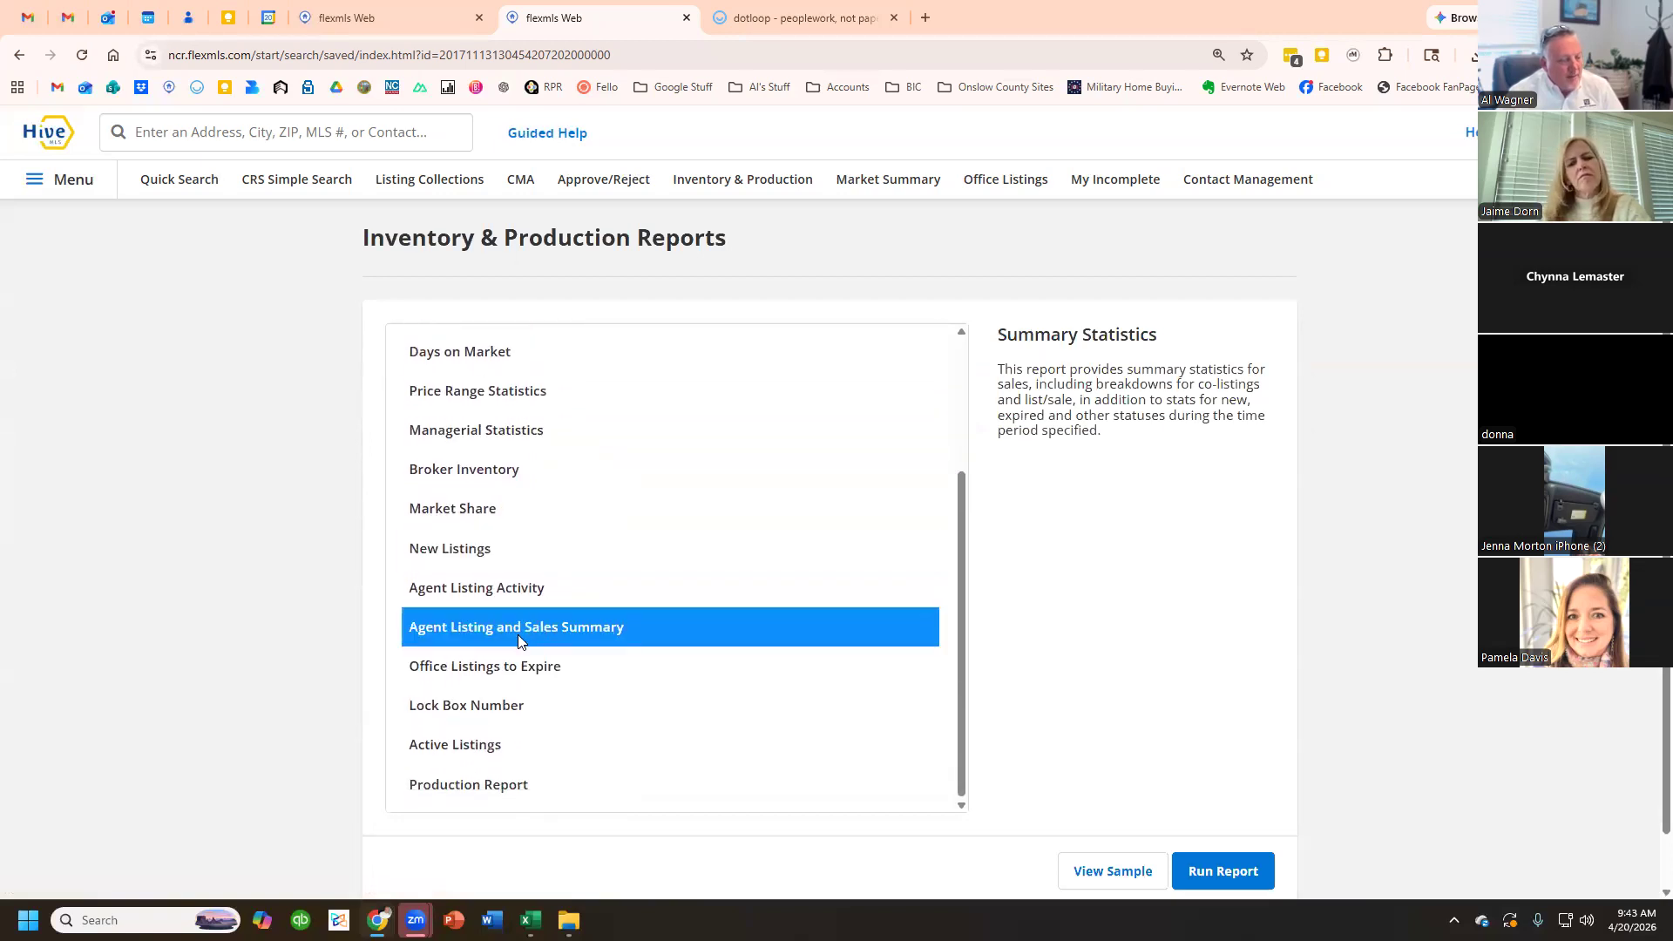
pyautogui.scroll(-1, 548, 706)
pyautogui.scroll(3, 650, 601)
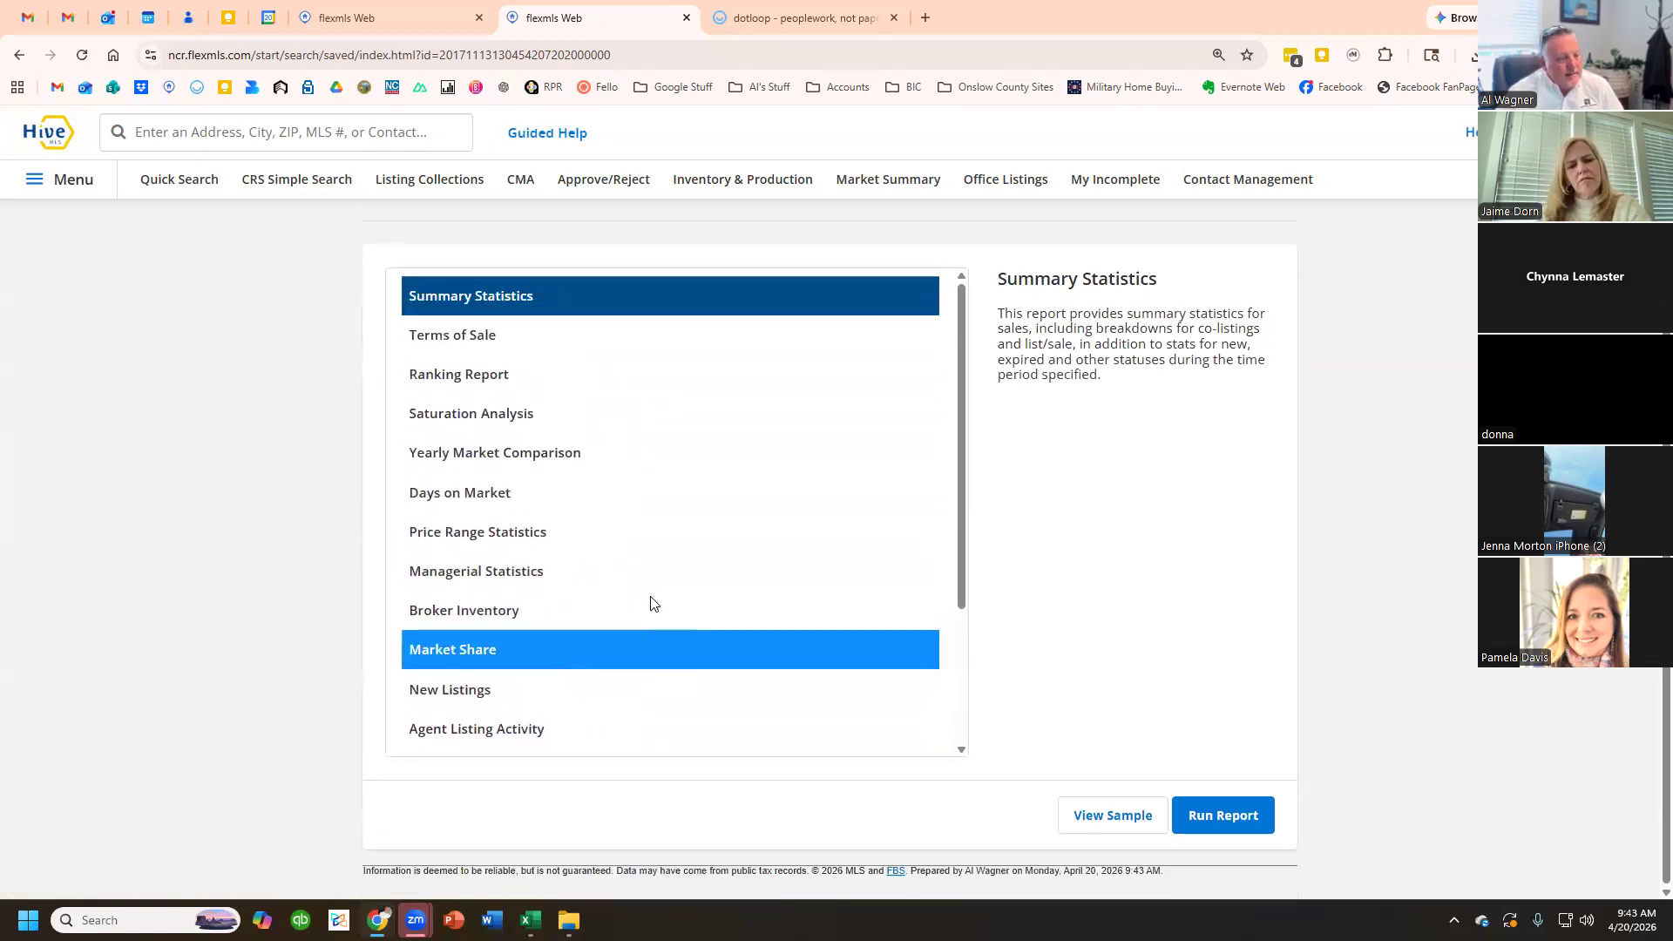
# - Choose the Summary Statistics report and open its reporting options
pyautogui.click(540, 373)
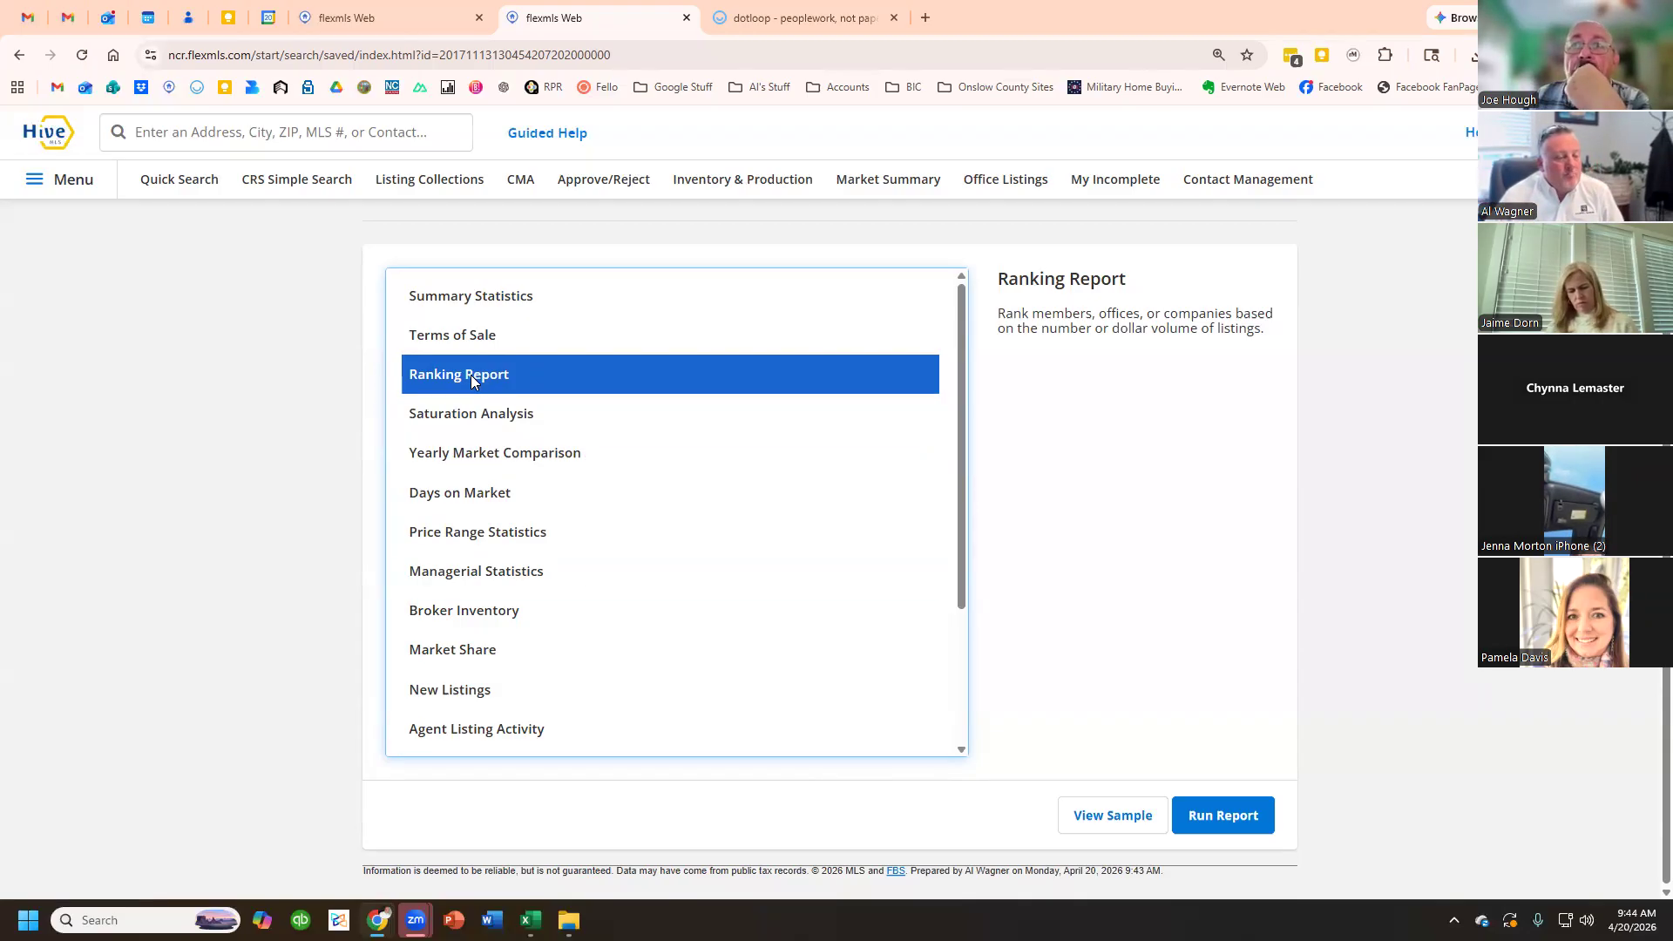
pyautogui.scroll(1, 488, 377)
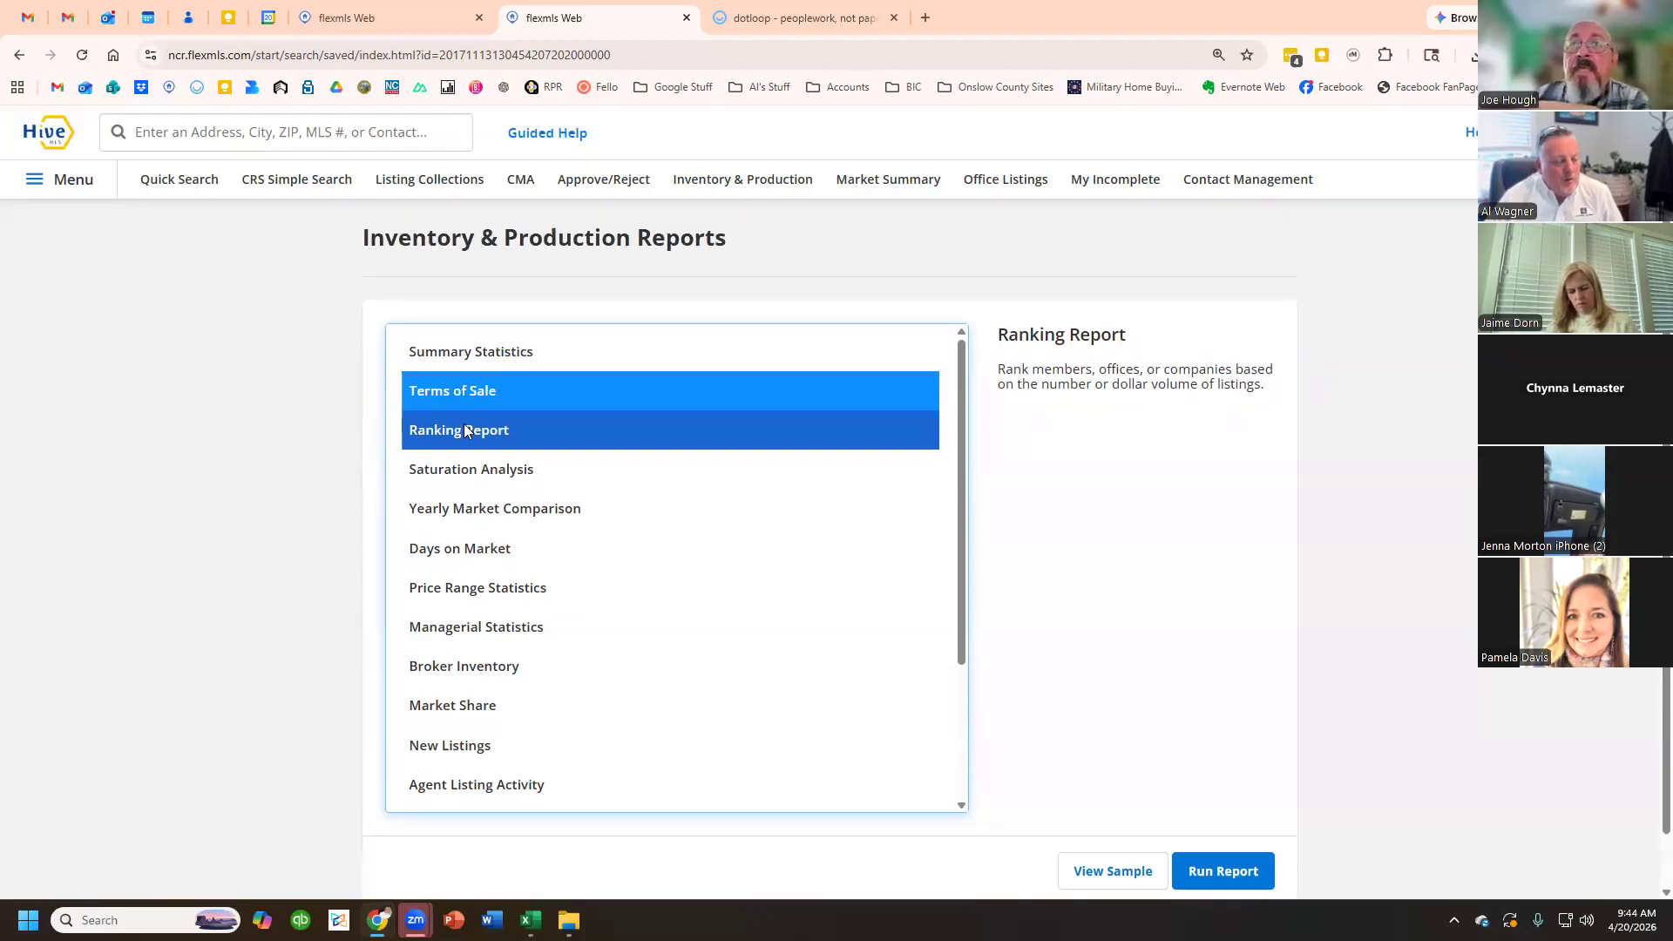
pyautogui.click(465, 368)
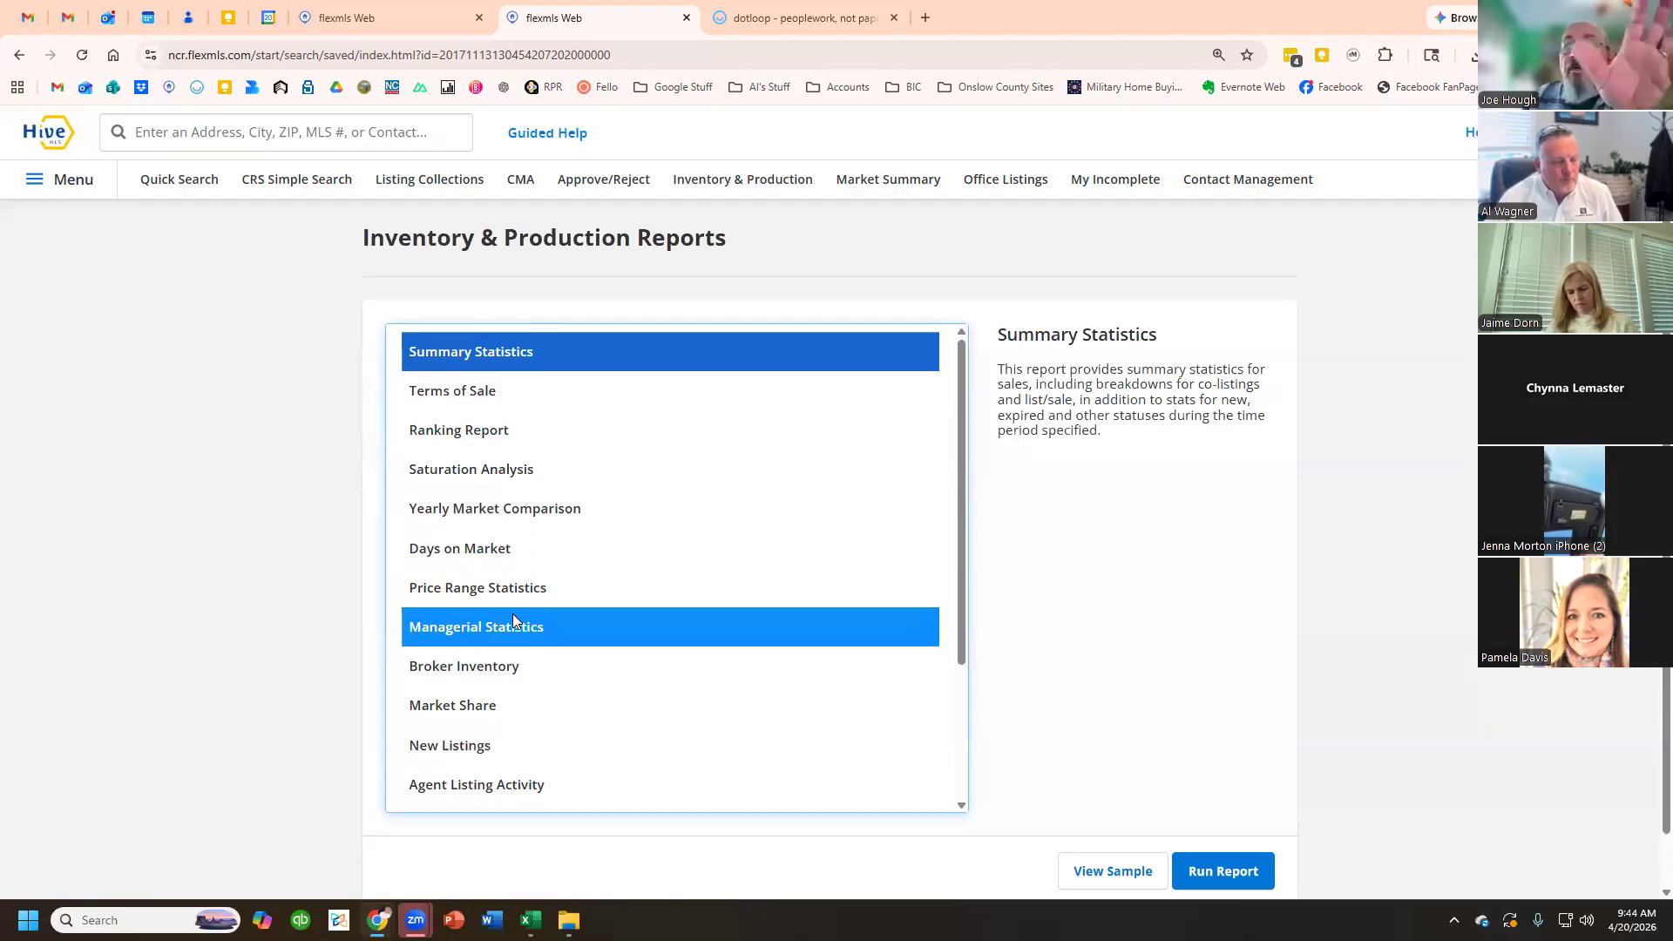
pyautogui.click(1207, 867)
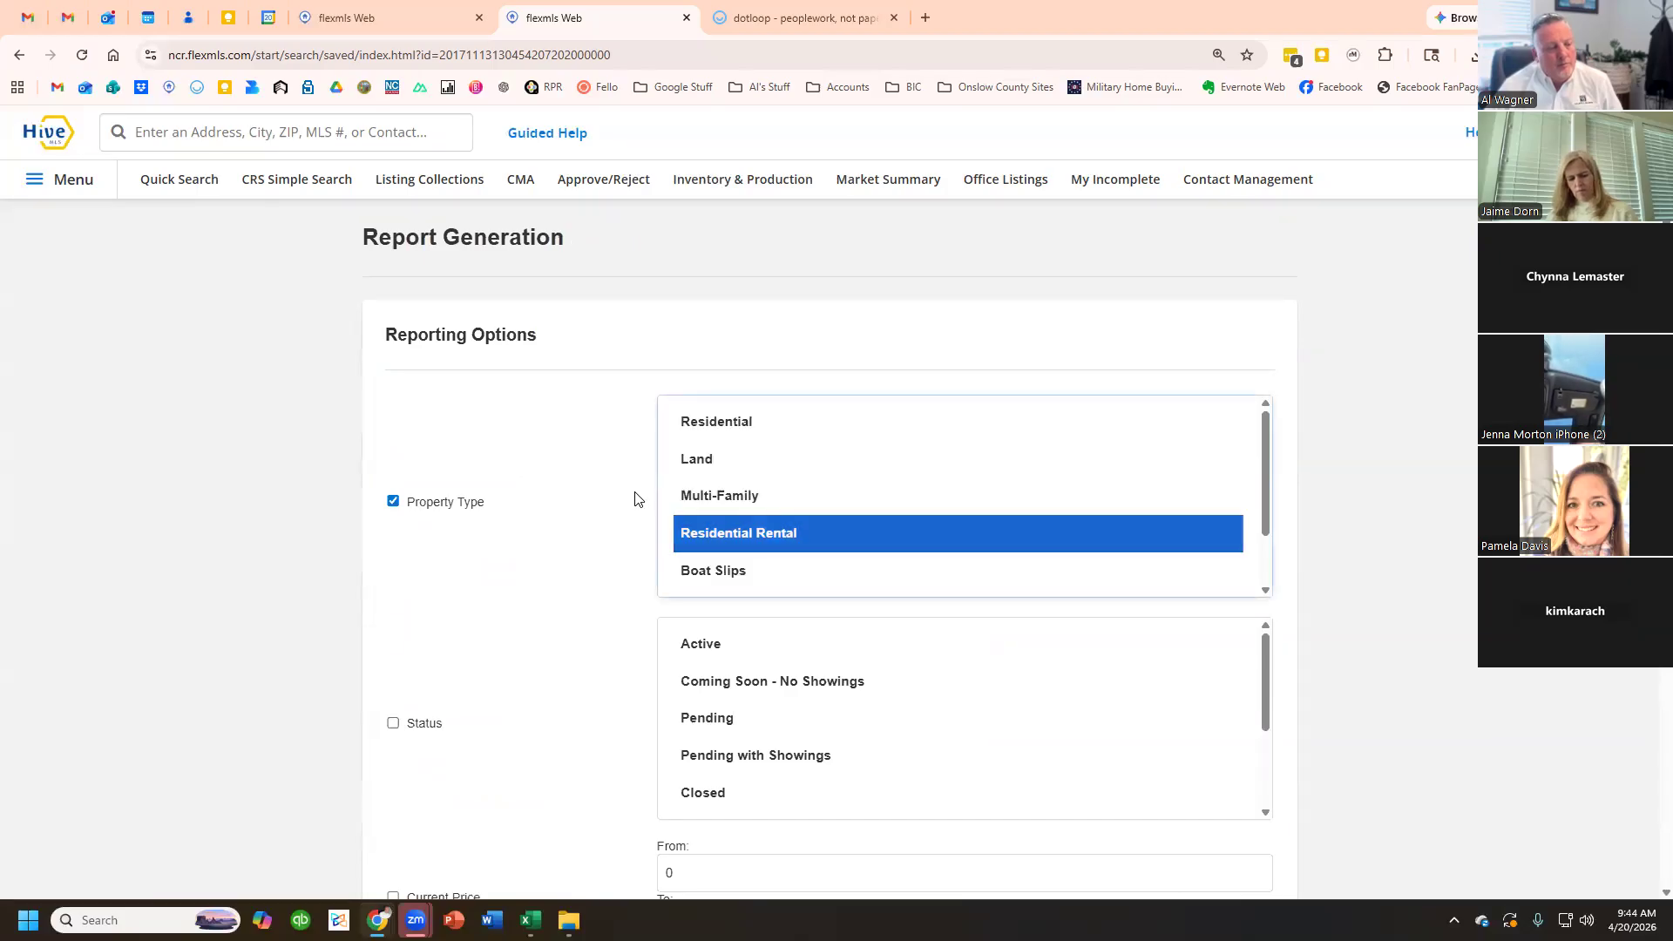
# - Limit the Summary Statistics report to the Residential Rental property type and Onslow county
pyautogui.scroll(-10, 627, 564)
pyautogui.scroll(6, 623, 572)
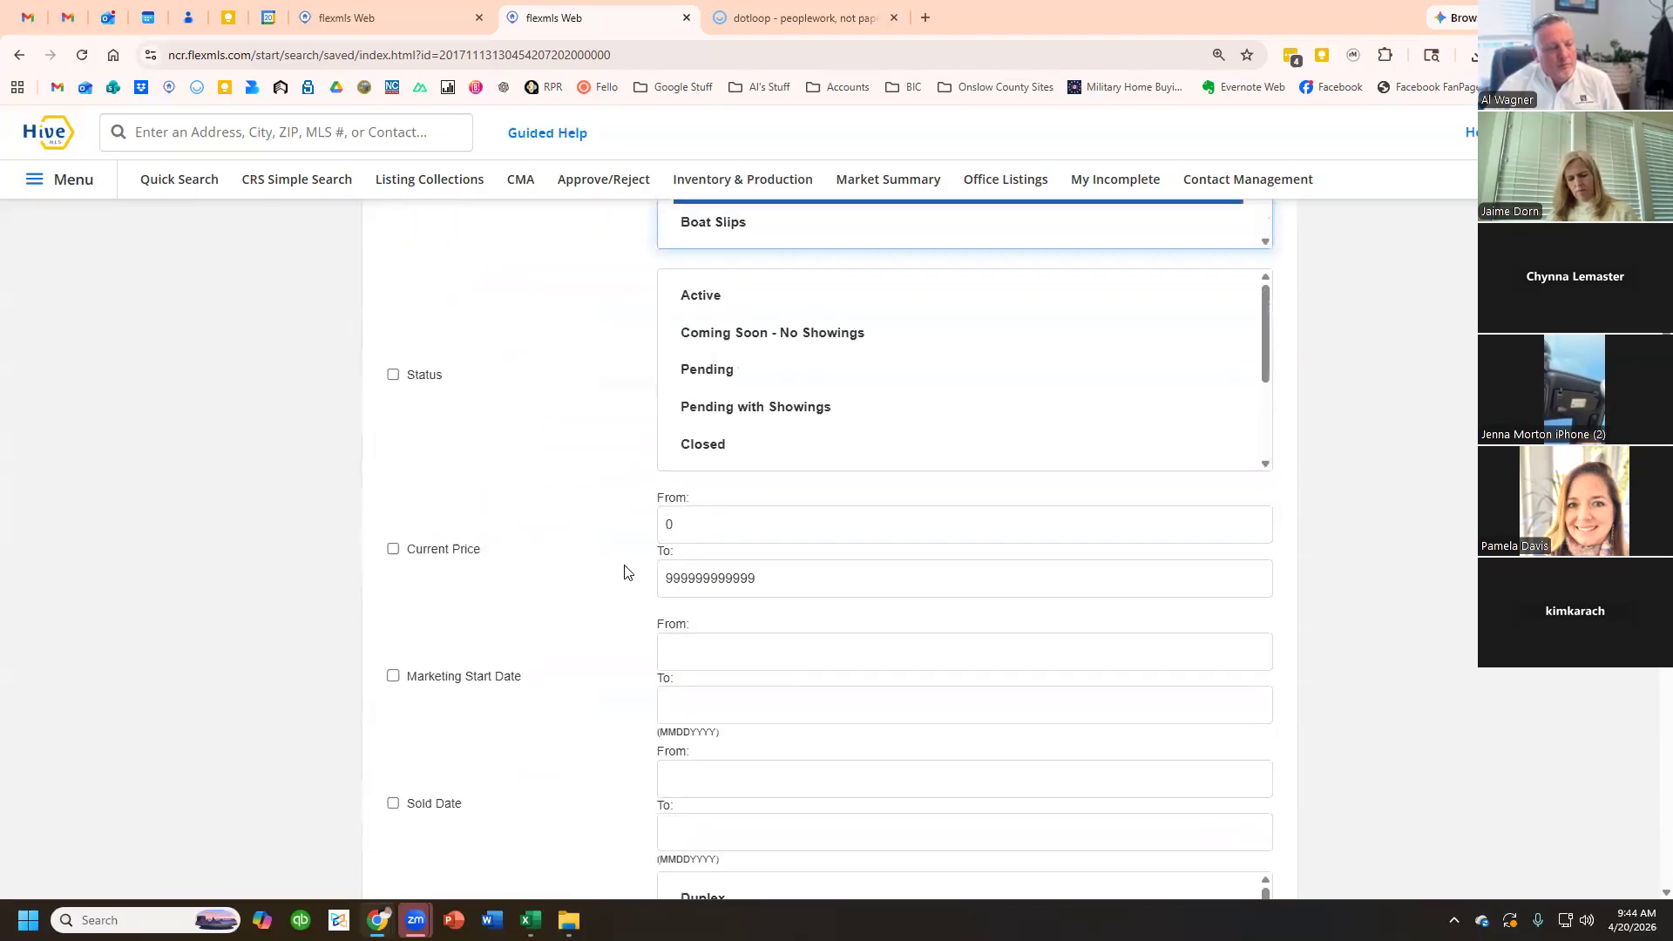
pyautogui.scroll(4, 624, 571)
pyautogui.scroll(-11, 623, 573)
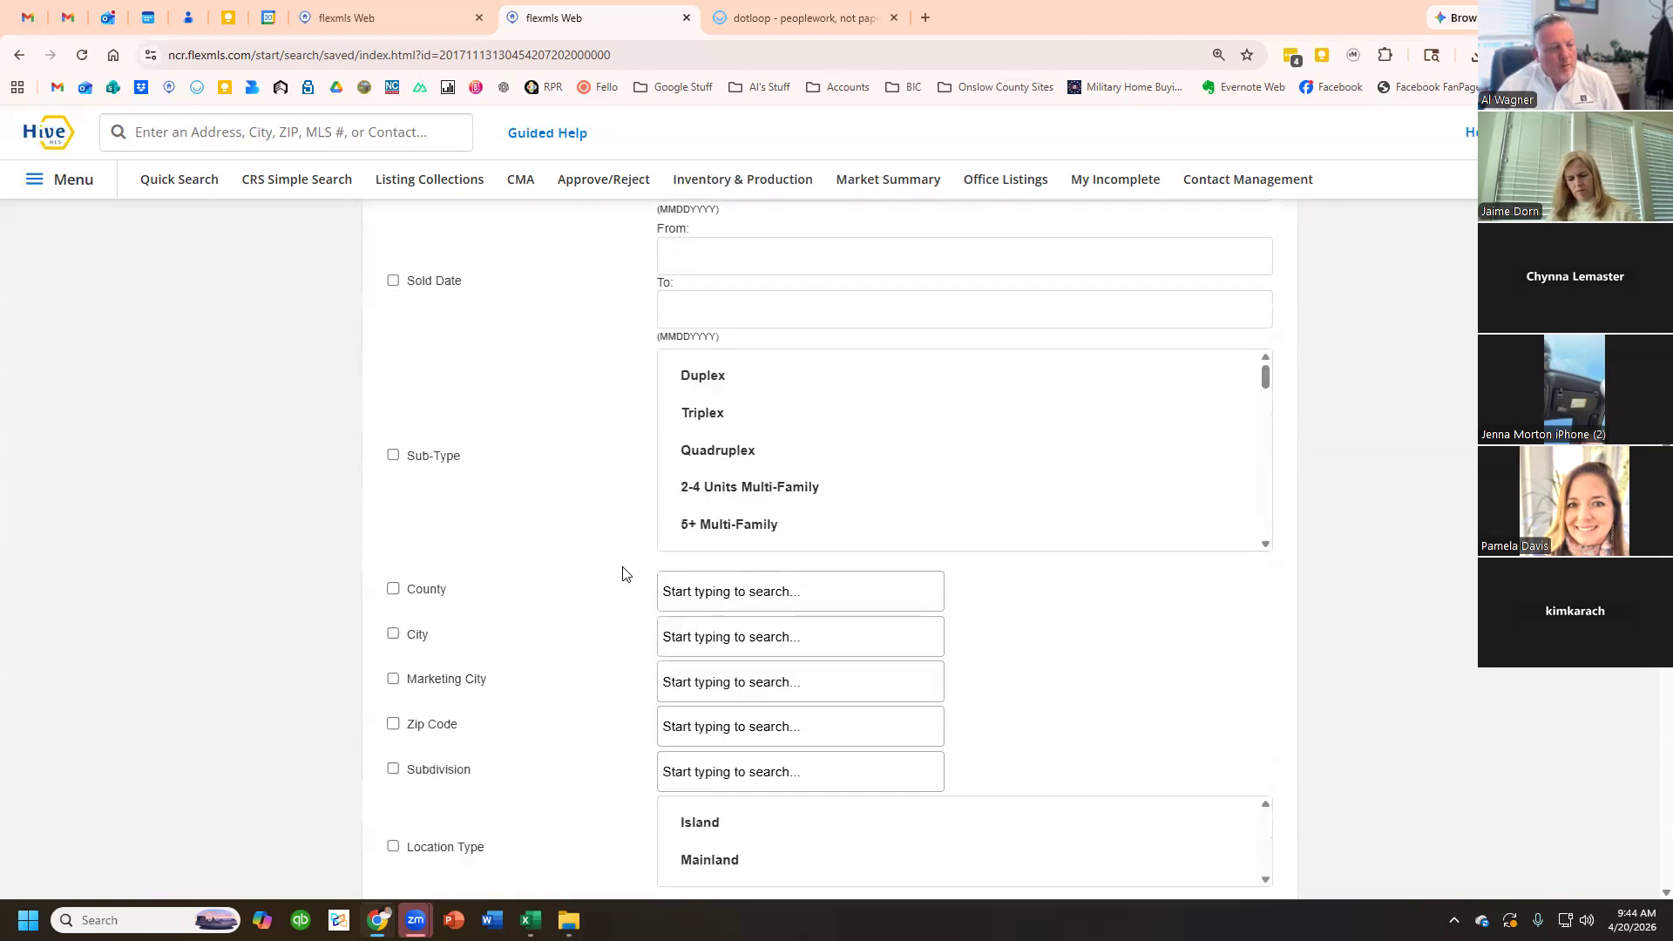
pyautogui.click(720, 507)
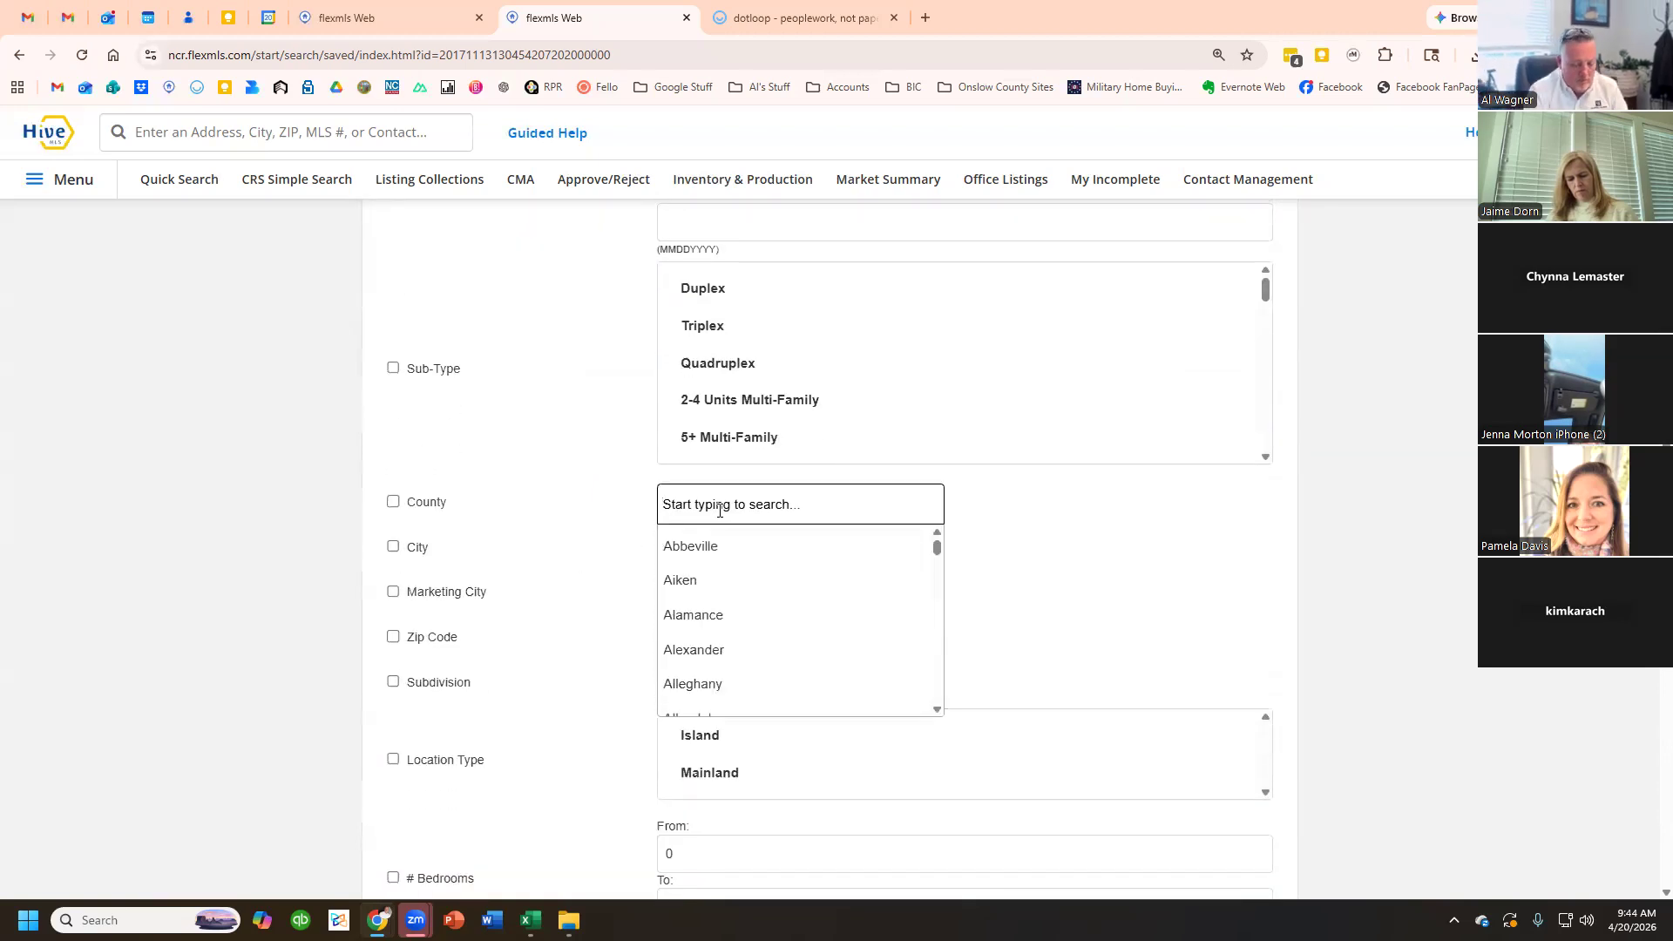
pyautogui.write('onslow')
pyautogui.press('Return')
pyautogui.click(628, 551)
# - Set the statistic type to MLS with a begin date of 01/01/2026 and generate the report
pyautogui.scroll(-20, 631, 610)
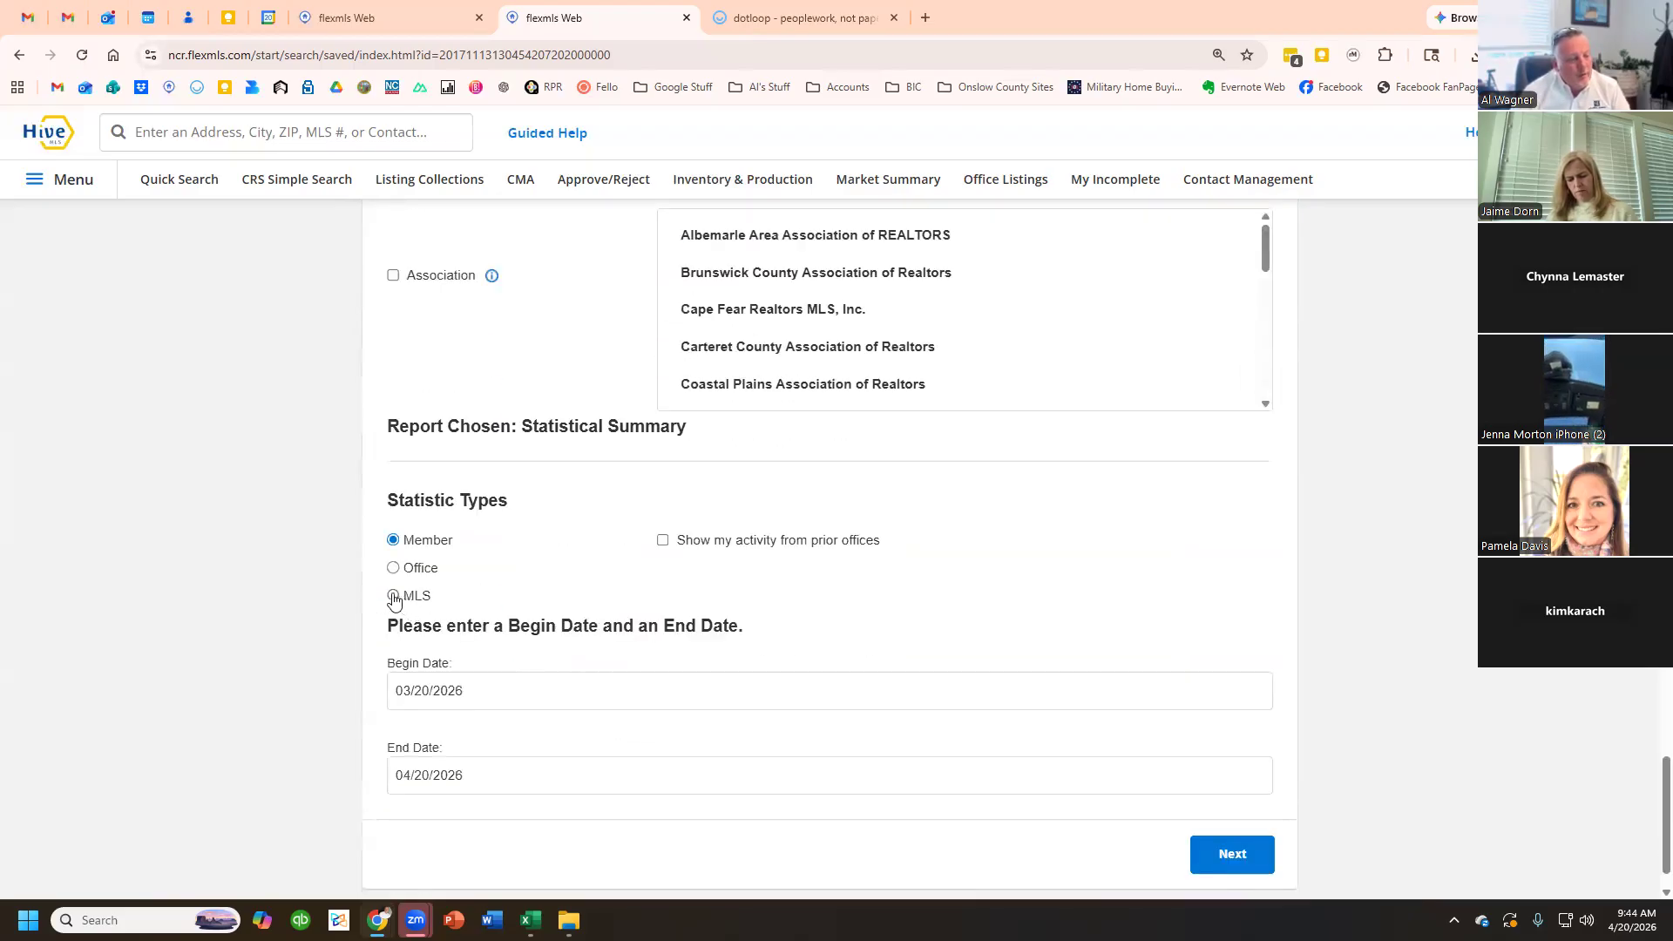
pyautogui.click(448, 699)
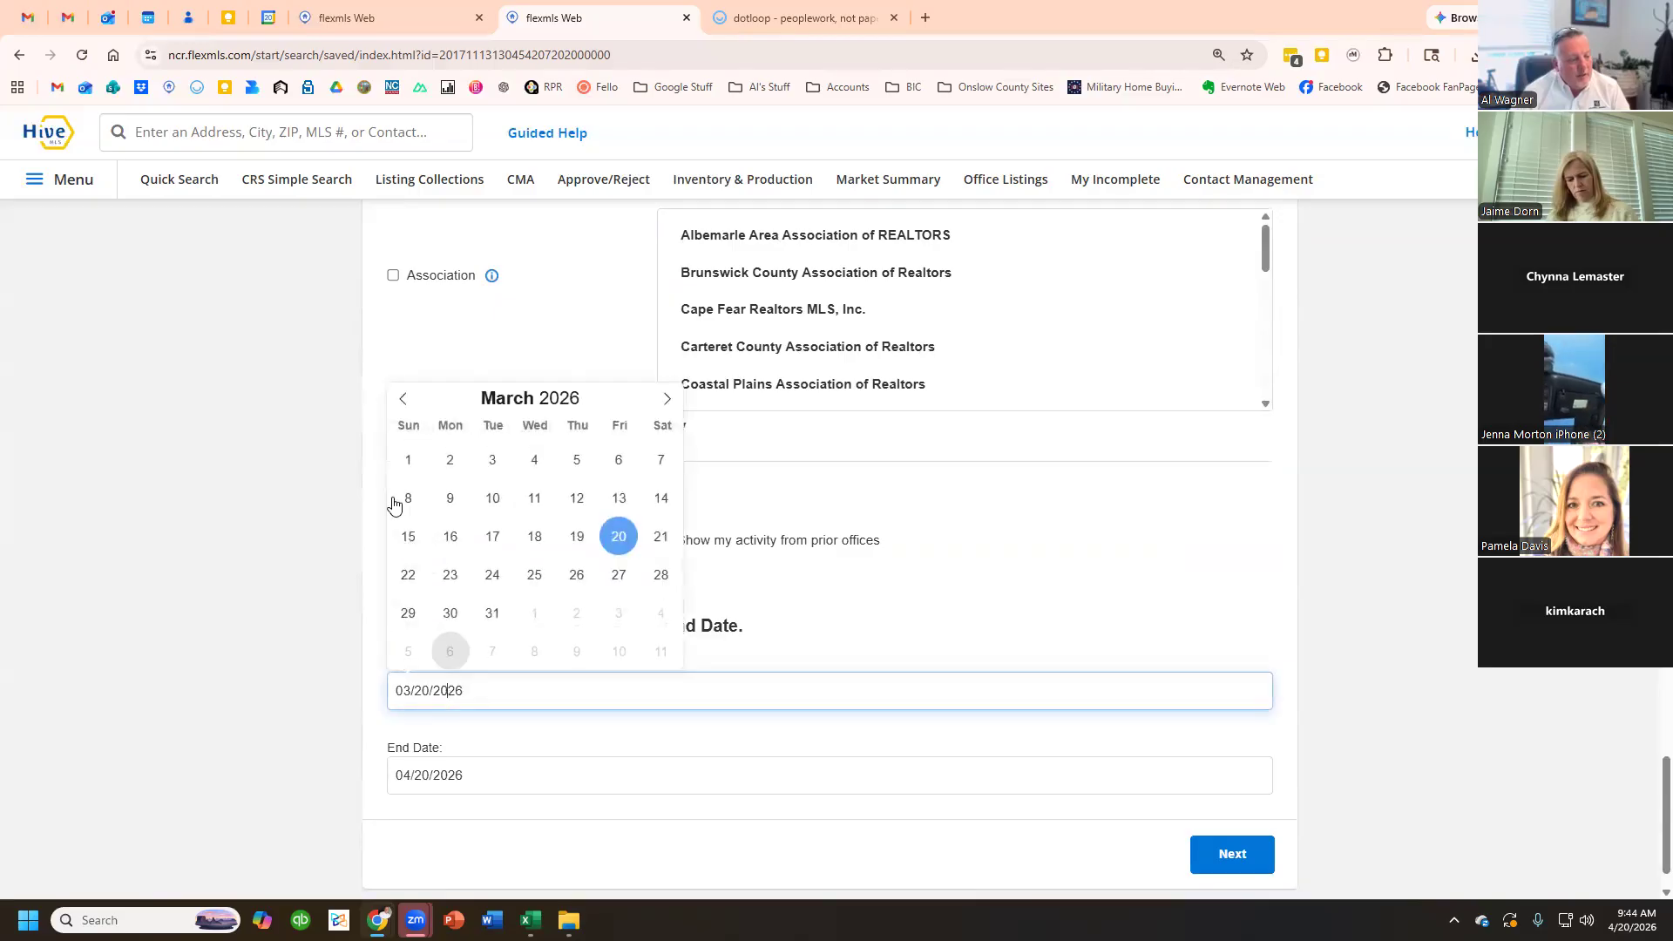
pyautogui.doubleClick(403, 402)
pyautogui.click(570, 459)
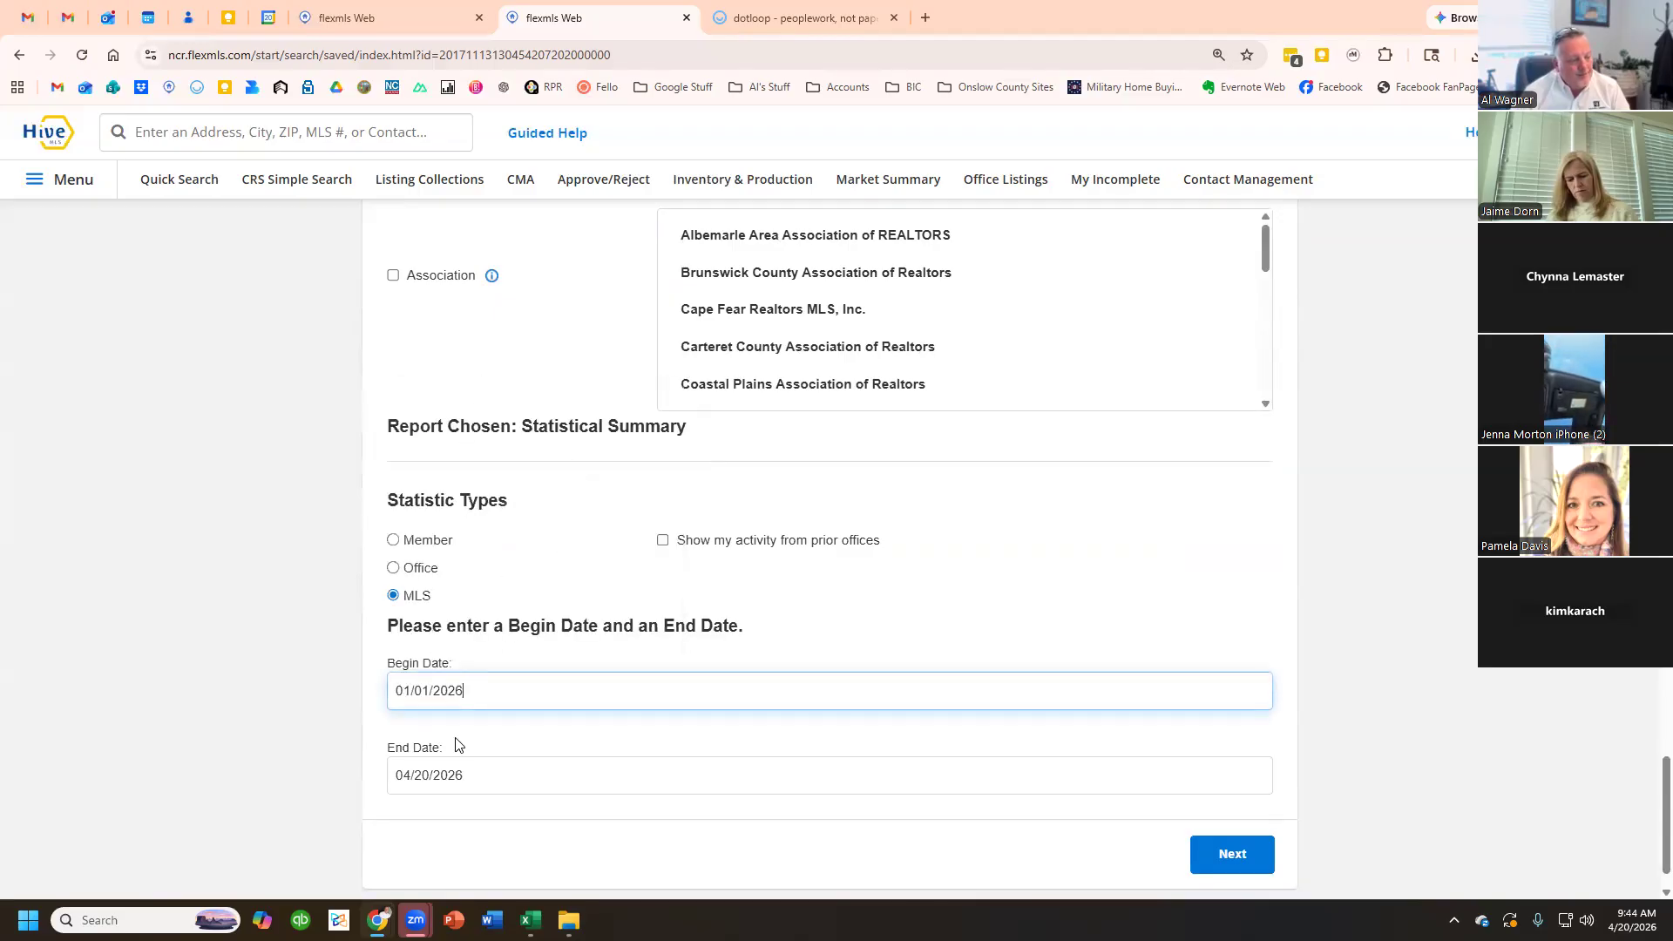
pyautogui.click(1229, 854)
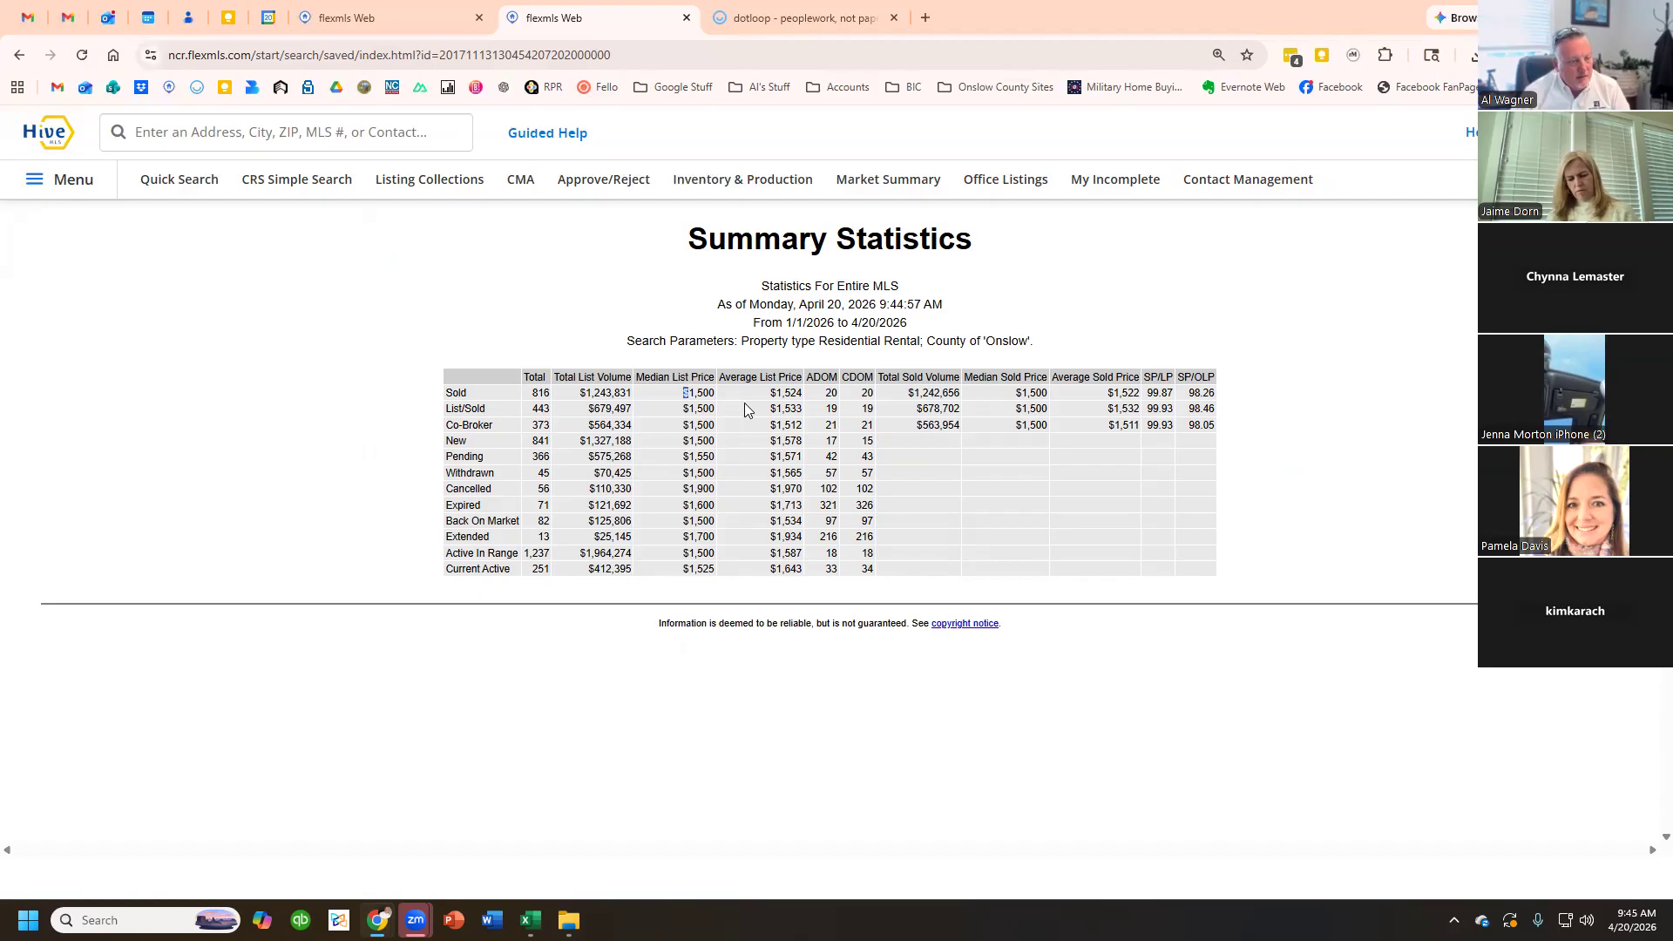
# - Examine the median and average list prices in the Onslow rental Summary Statistics report
pyautogui.moveTo(745, 410); pyautogui.dragTo(782, 402)
pyautogui.click(1146, 709)
pyautogui.moveTo(920, 239); pyautogui.dragTo(743, 233)
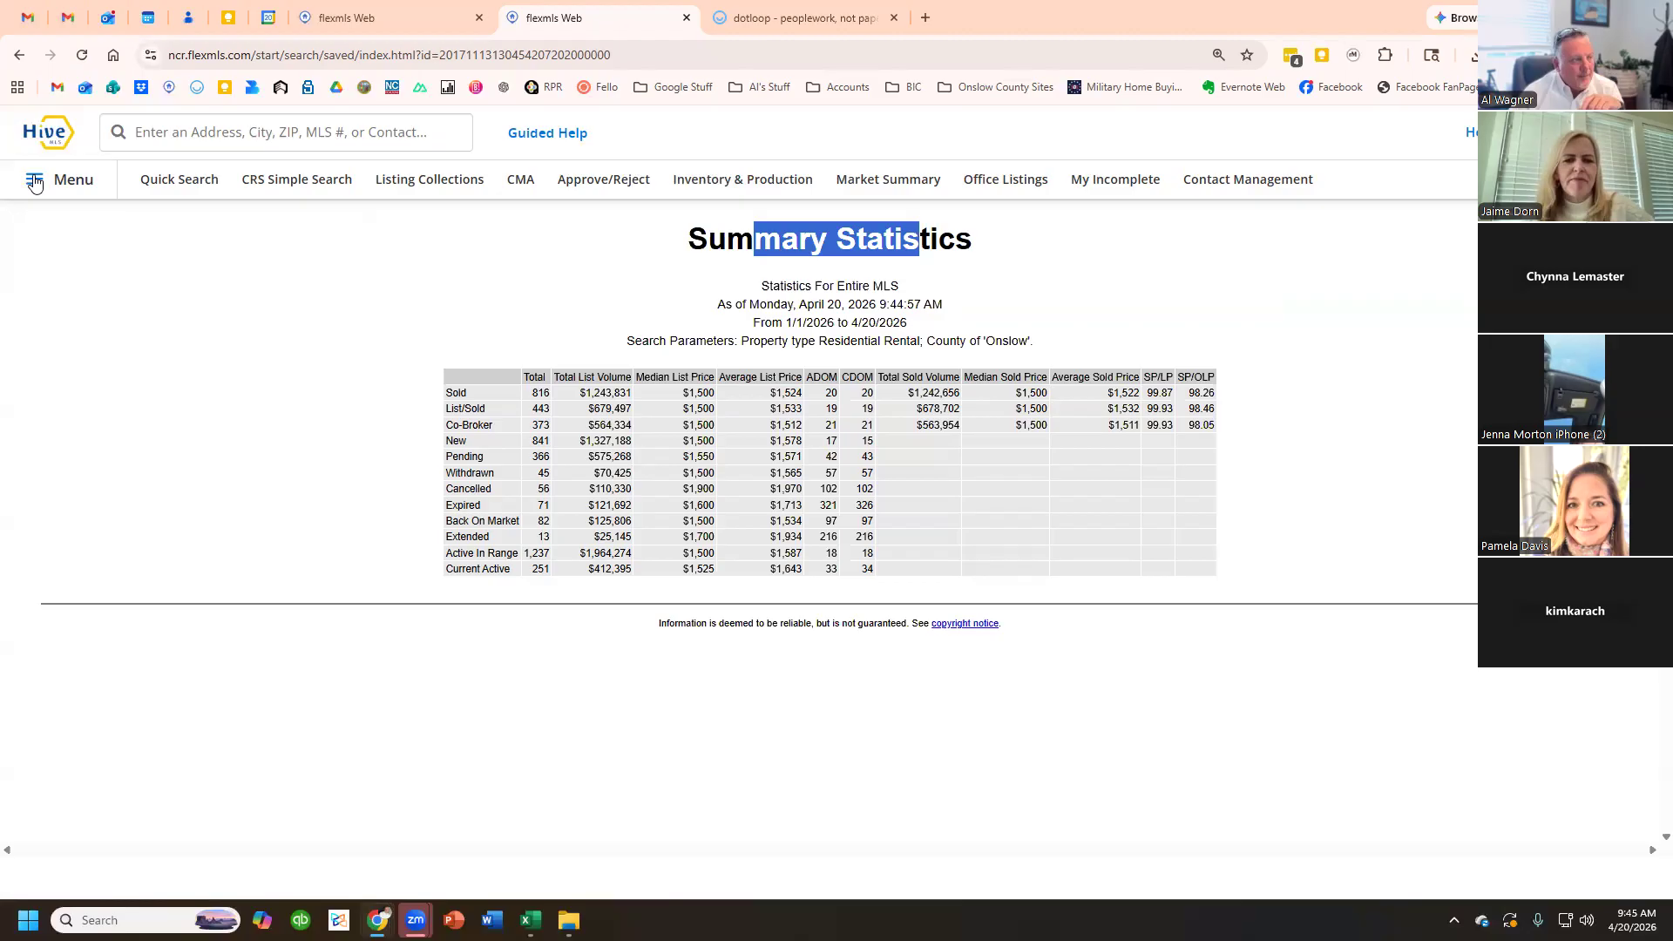
# - Return to the Inventory & Production reports and reopen the reporting options for Summary Statistics
pyautogui.click(31, 57)
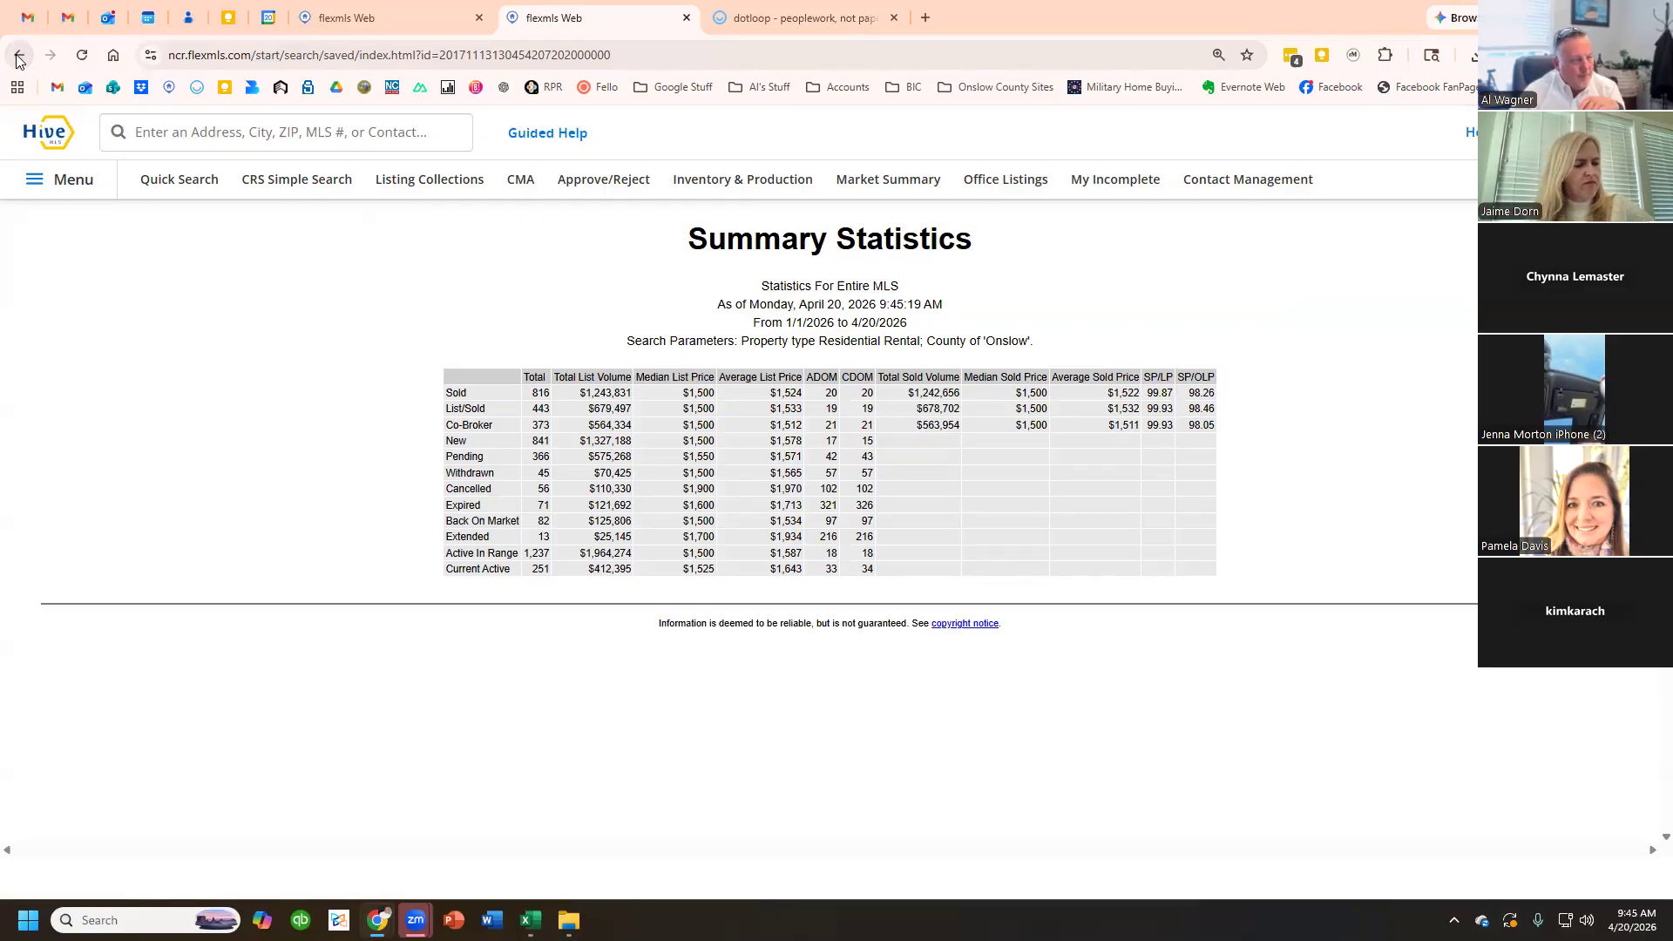
pyautogui.click(730, 179)
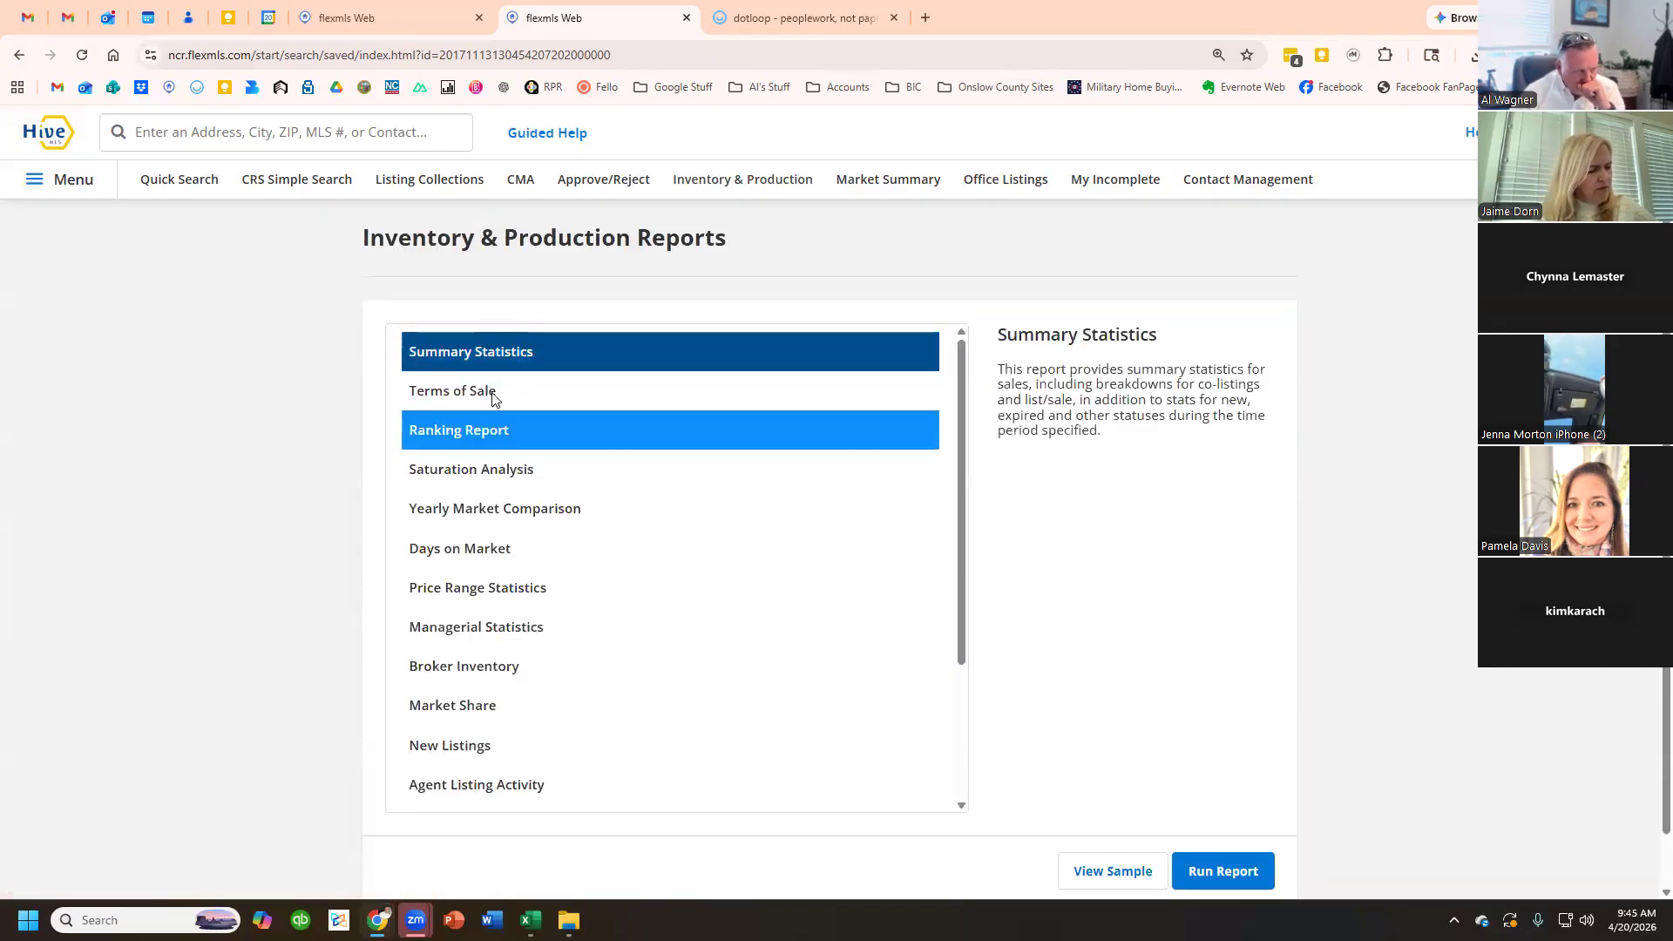
pyautogui.click(488, 352)
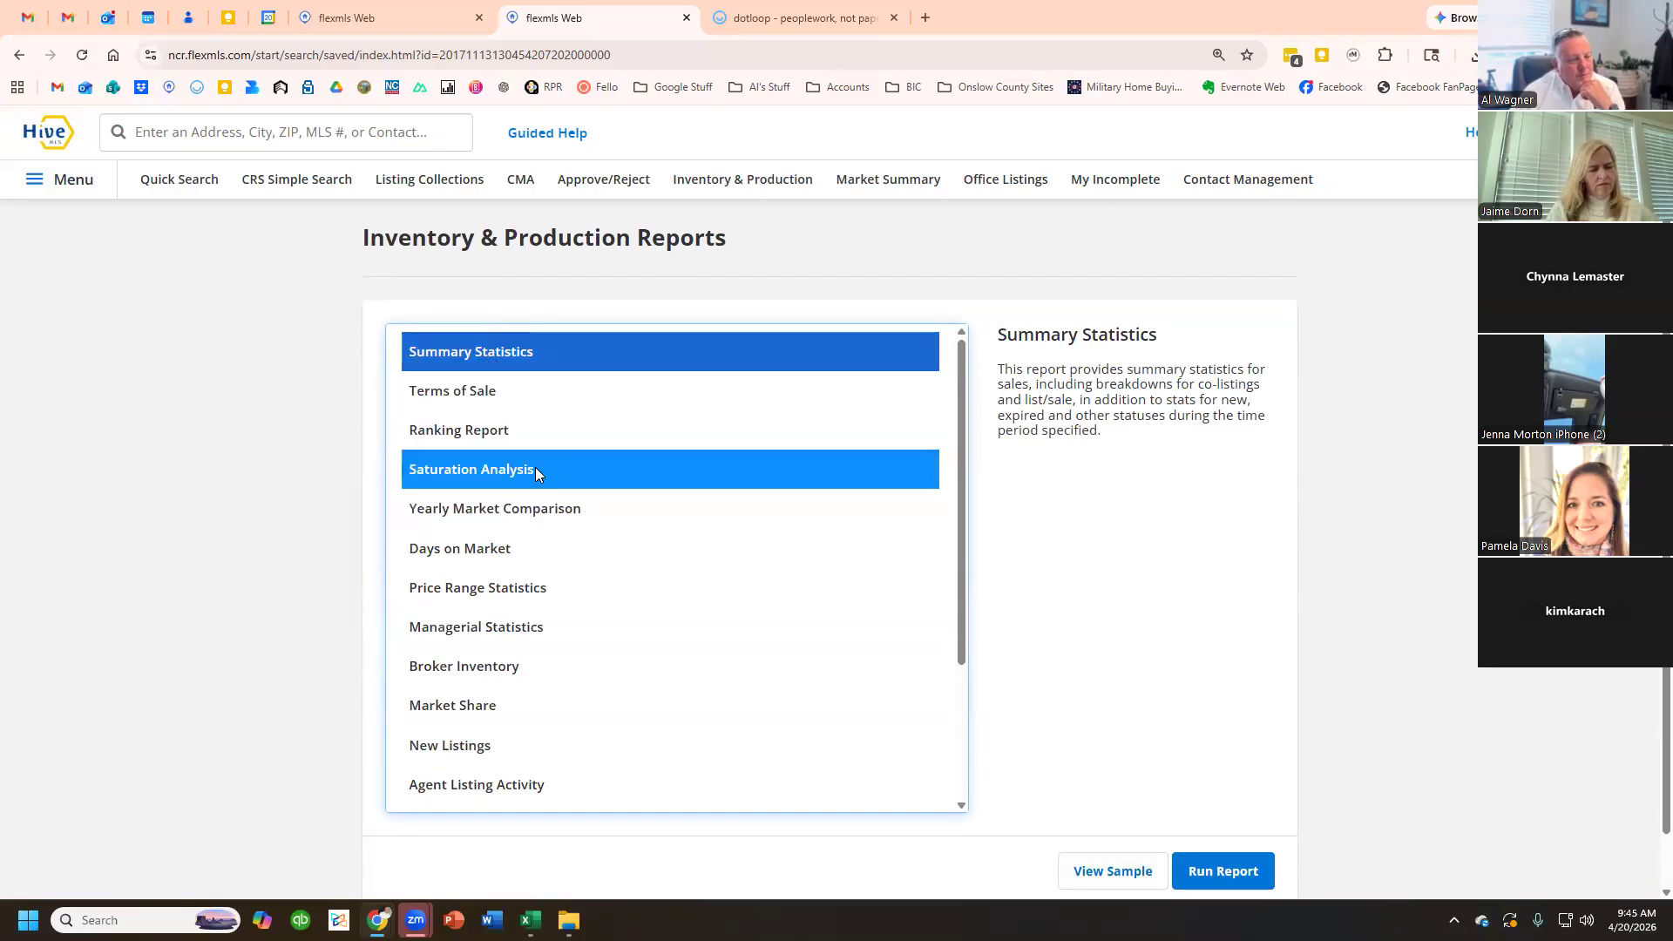
pyautogui.click(1220, 872)
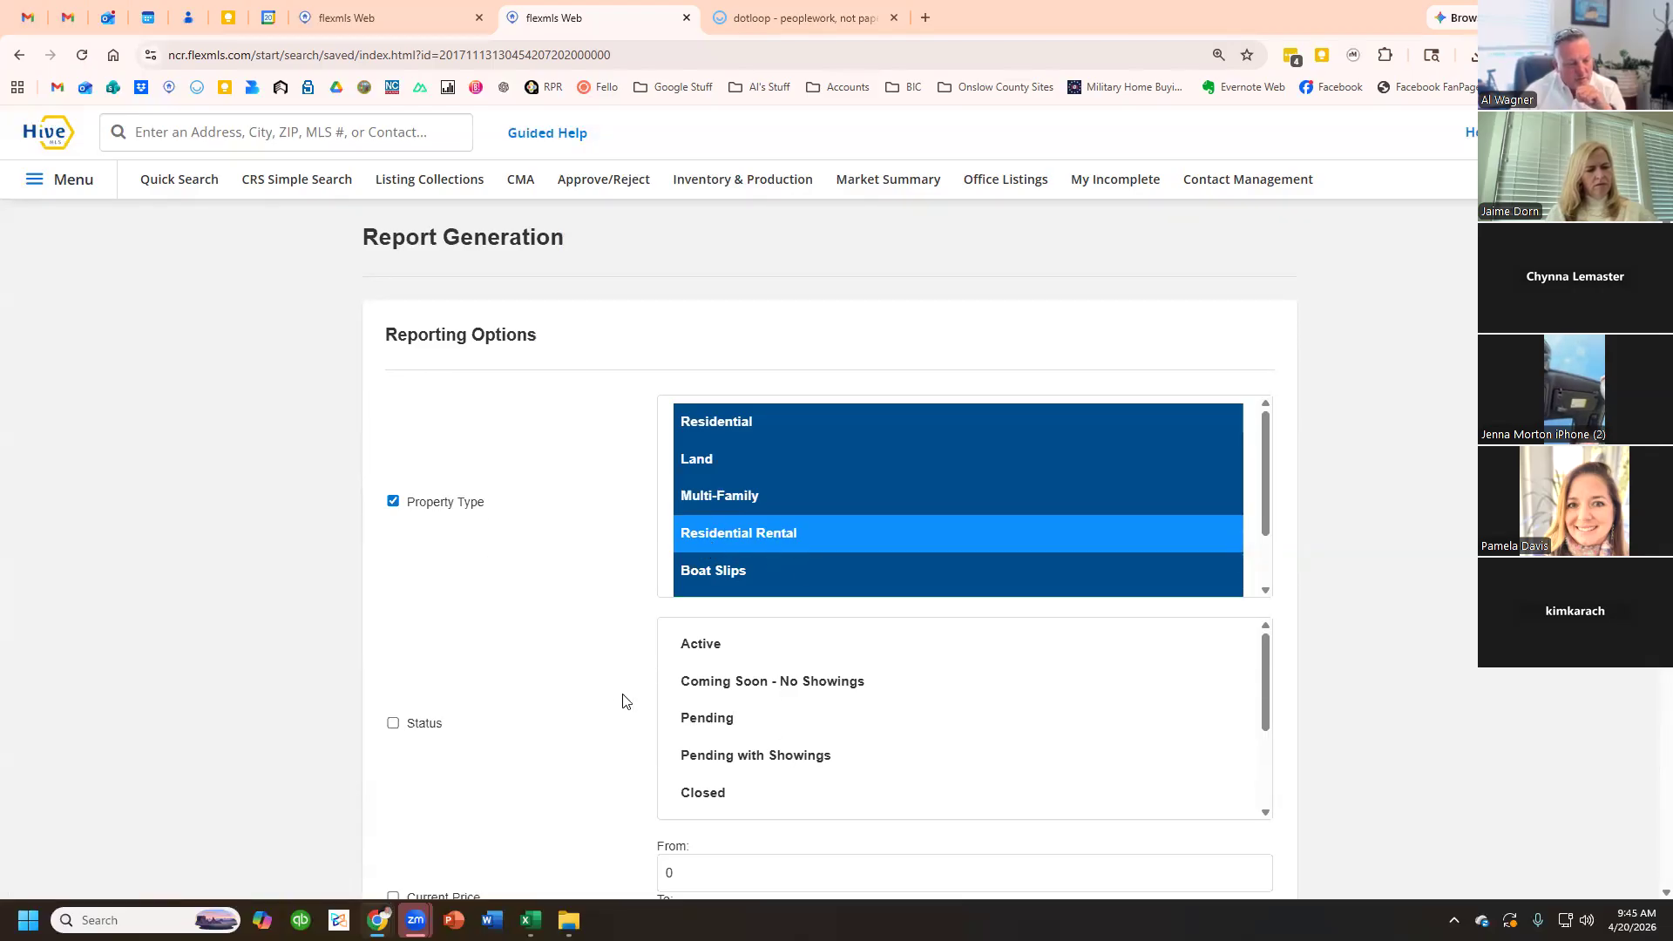
# - Select only Residential Rental as the property type and check the status, price and date filters
pyautogui.scroll(-5, 610, 688)
pyautogui.scroll(-5, 751, 591)
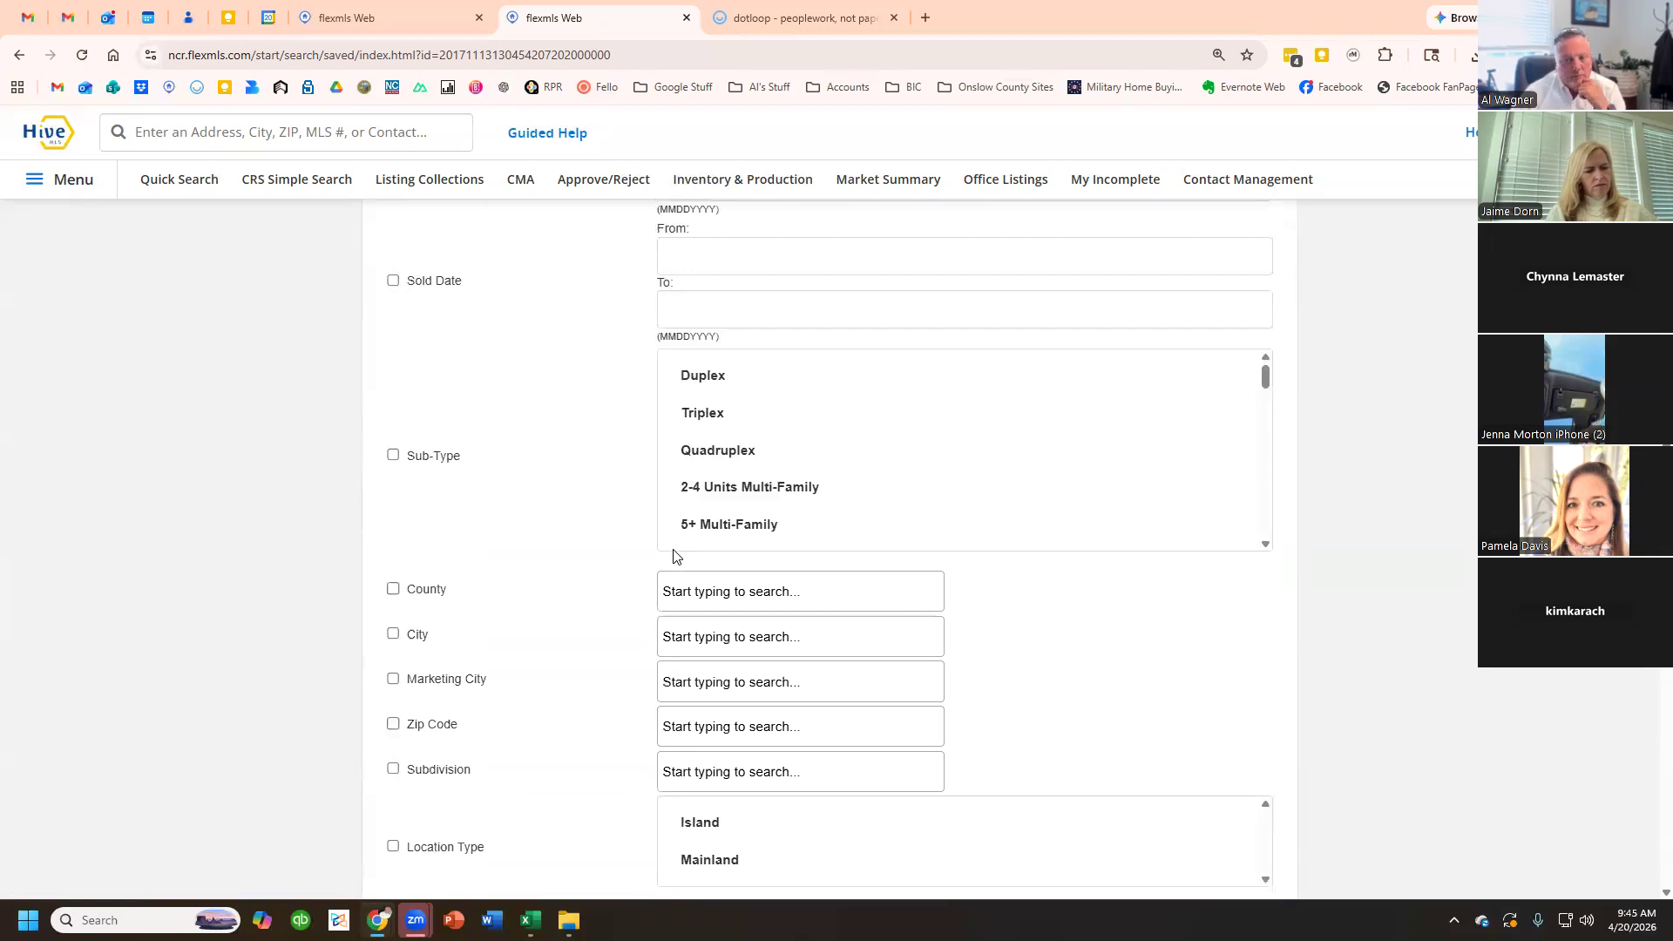
pyautogui.scroll(10, 674, 556)
pyautogui.click(739, 533)
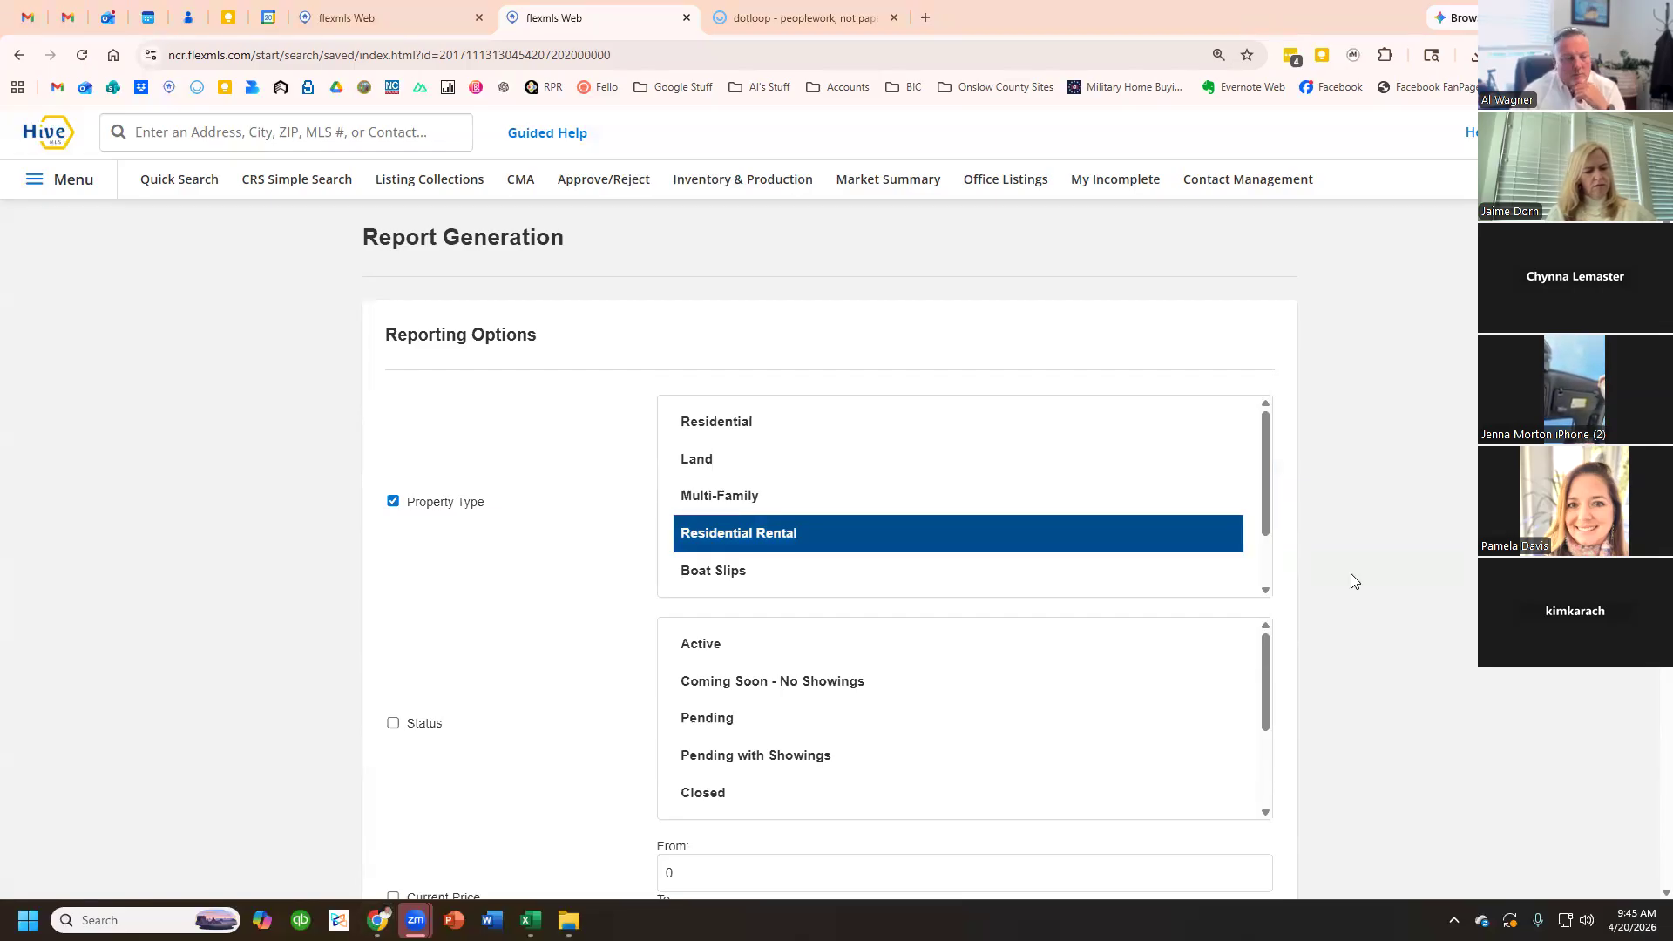
pyautogui.scroll(-5, 620, 418)
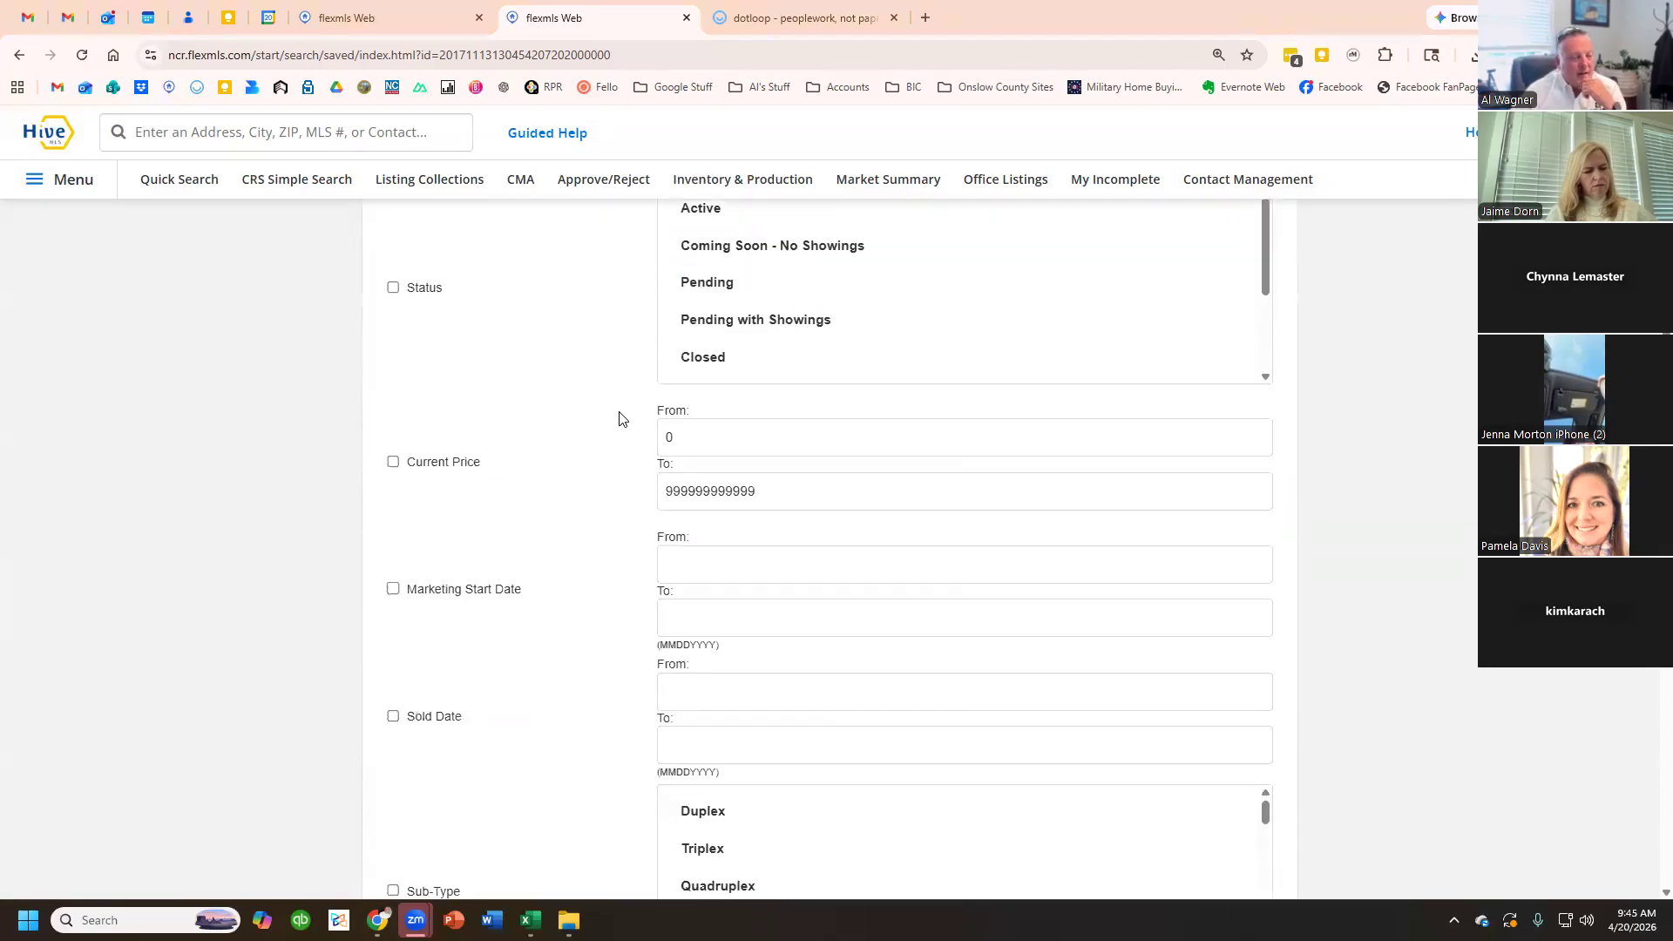
pyautogui.scroll(2, 619, 418)
pyautogui.scroll(3, 619, 418)
pyautogui.scroll(-2, 620, 418)
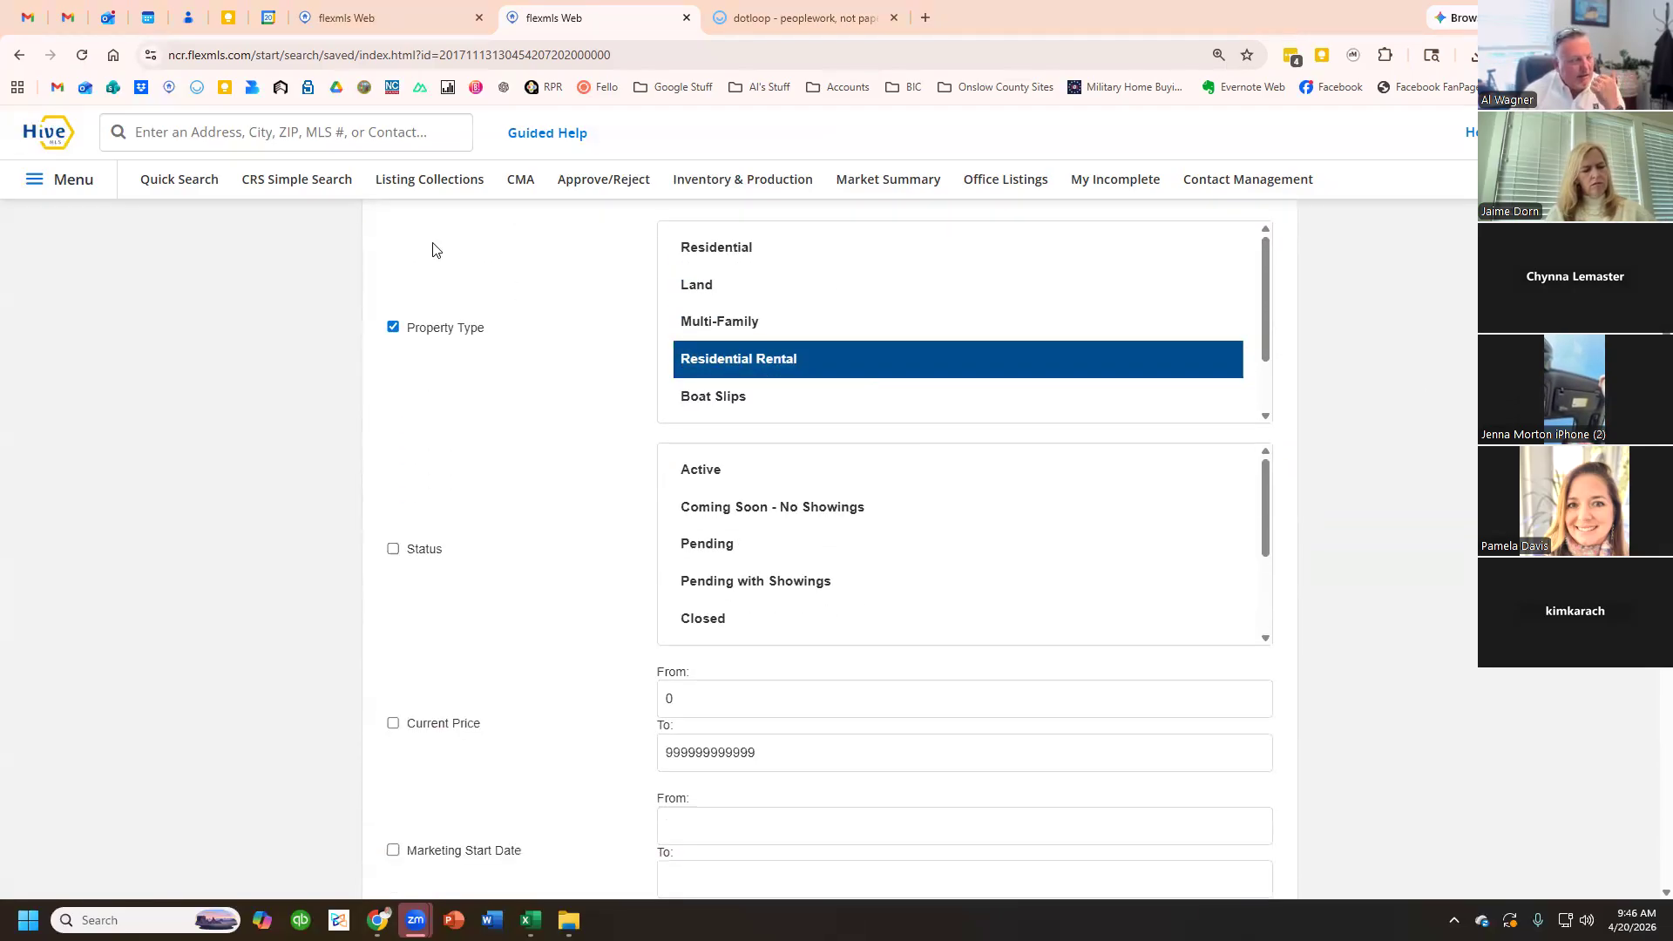
# - Start a quick search using the 4 - Res/Long Term Rental search template
pyautogui.click(161, 178)
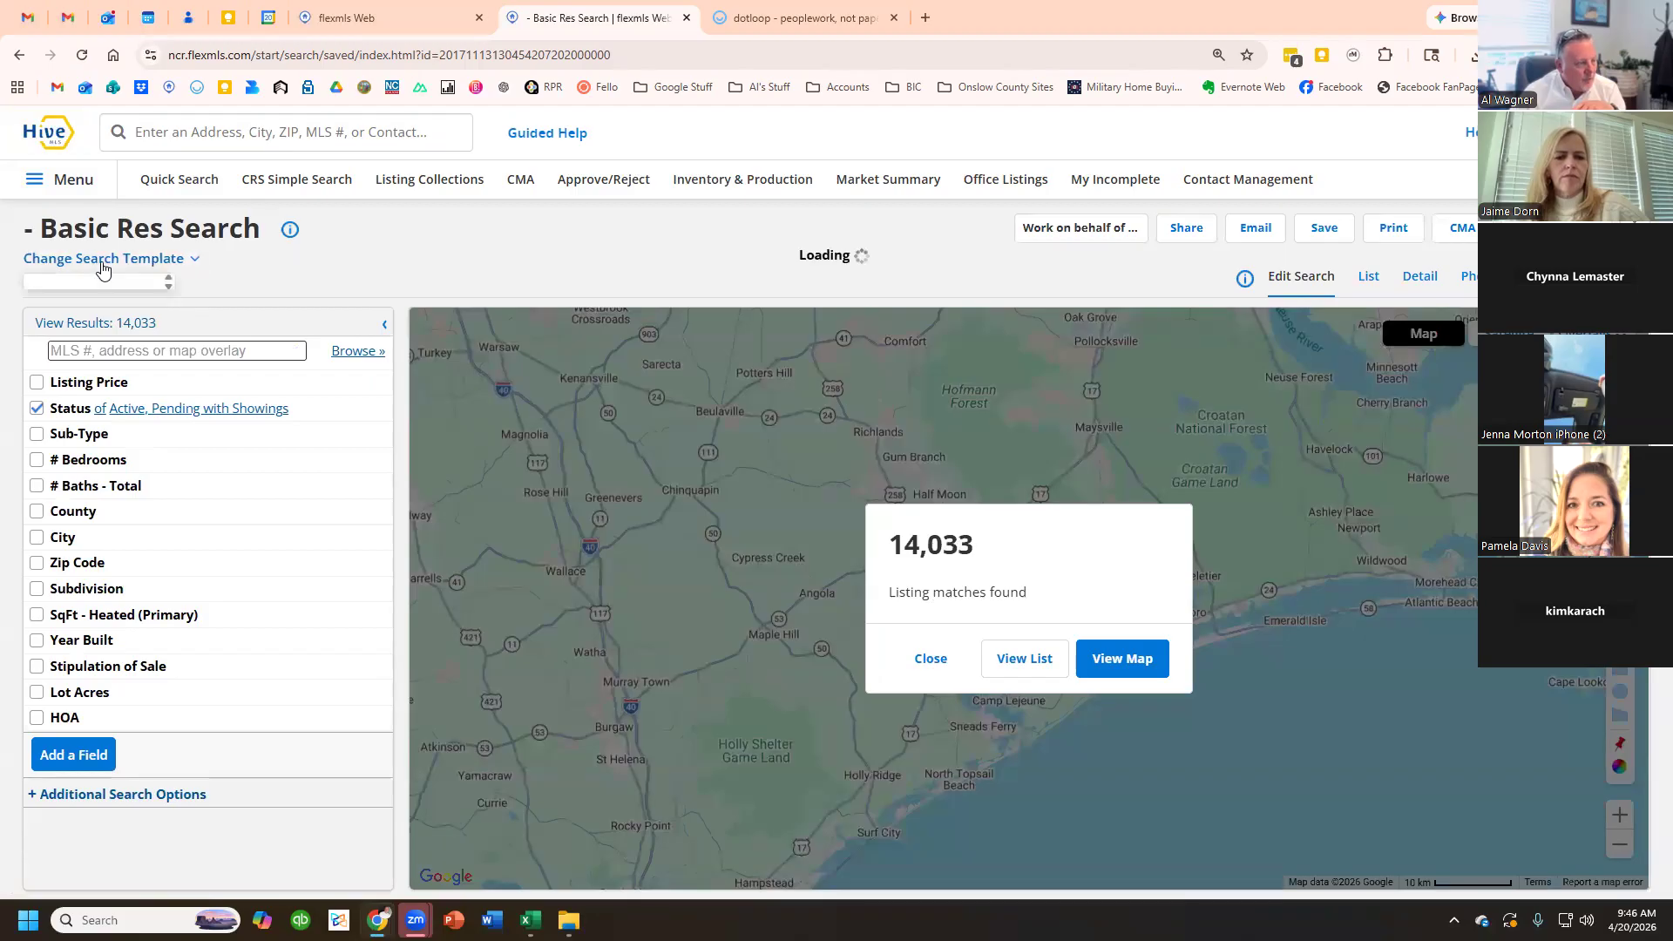
pyautogui.click(101, 261)
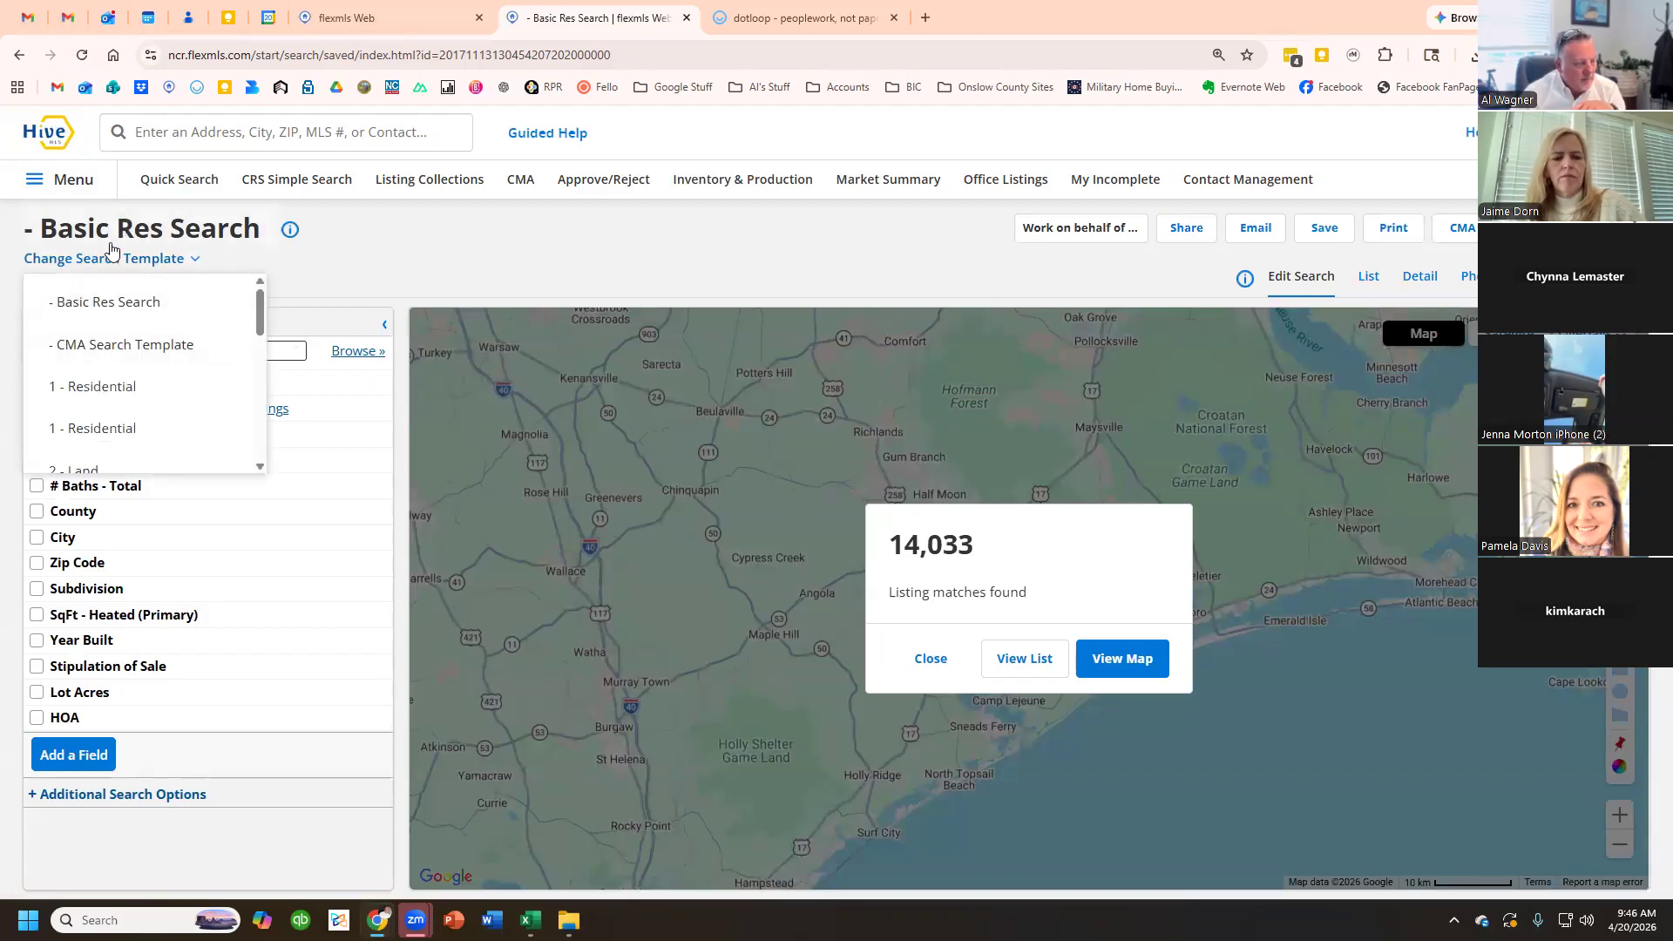
pyautogui.scroll(-3, 127, 366)
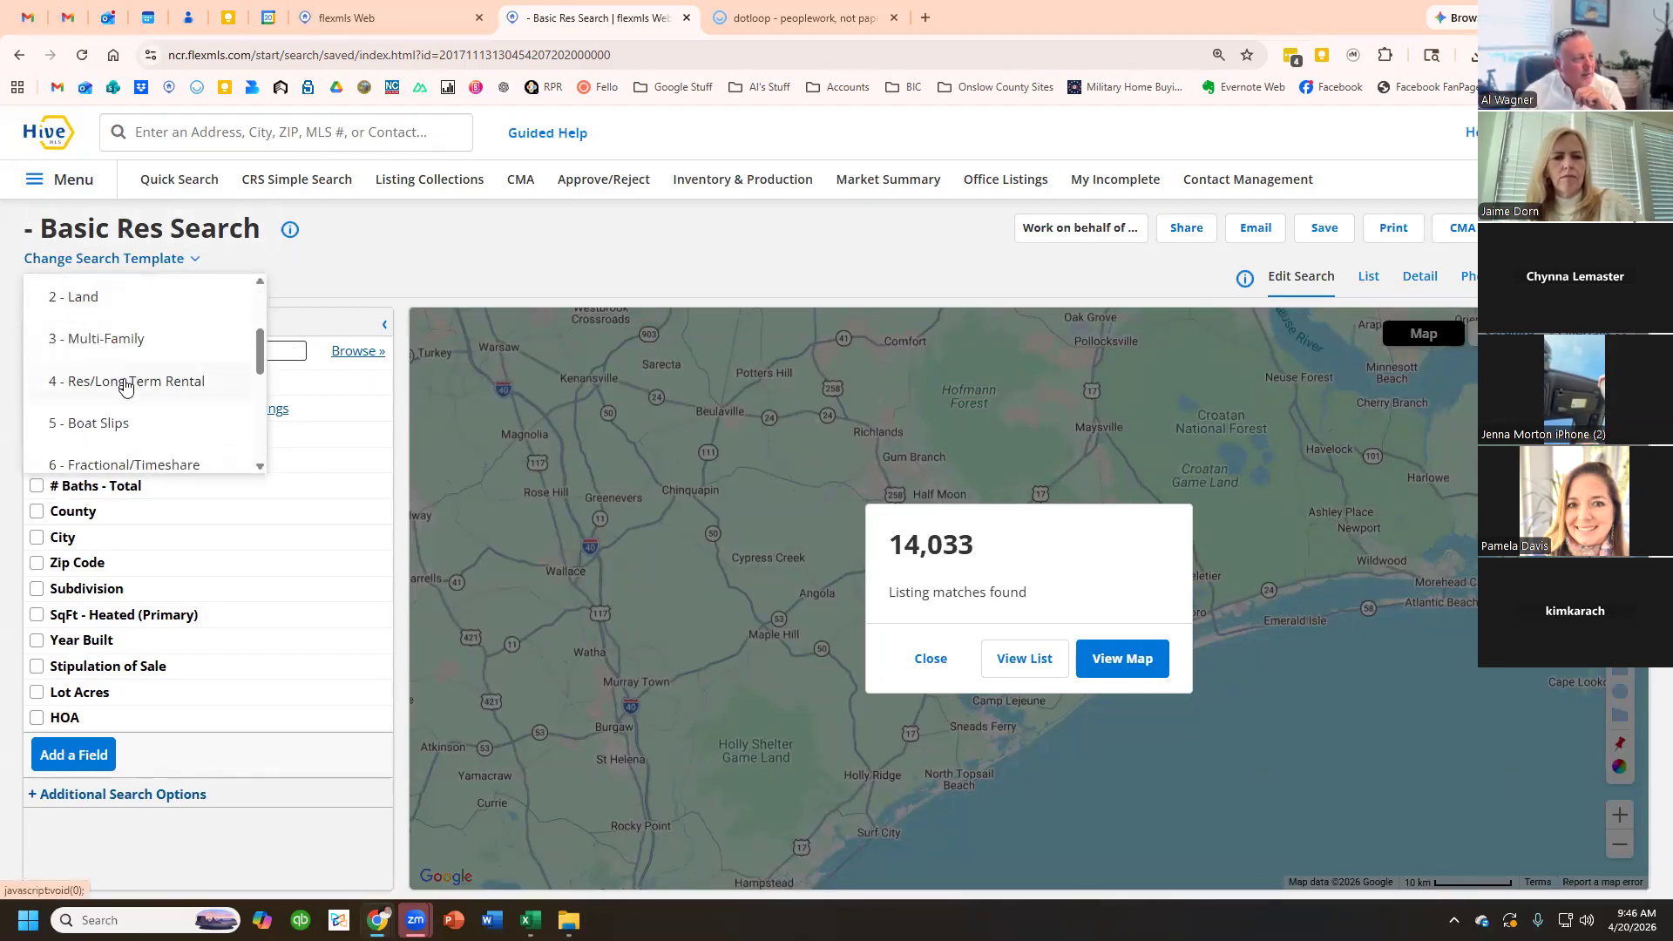
pyautogui.click(126, 379)
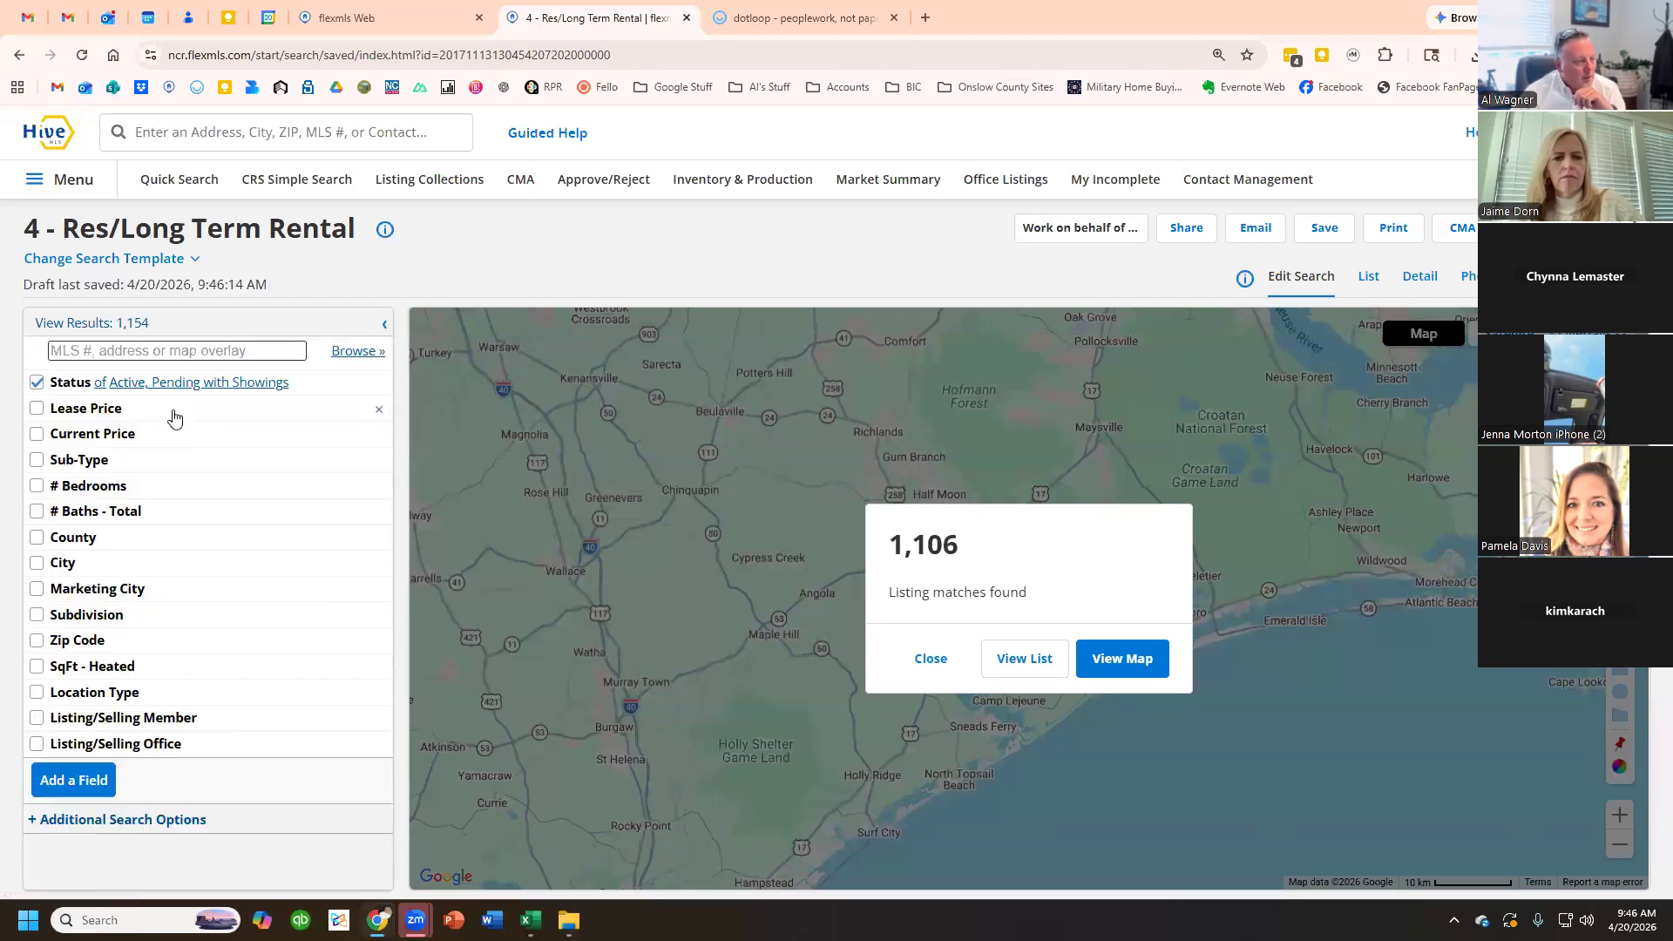
# - Set the rental search status to Closed with a leased date starting 1/1/2026
pyautogui.click(309, 385)
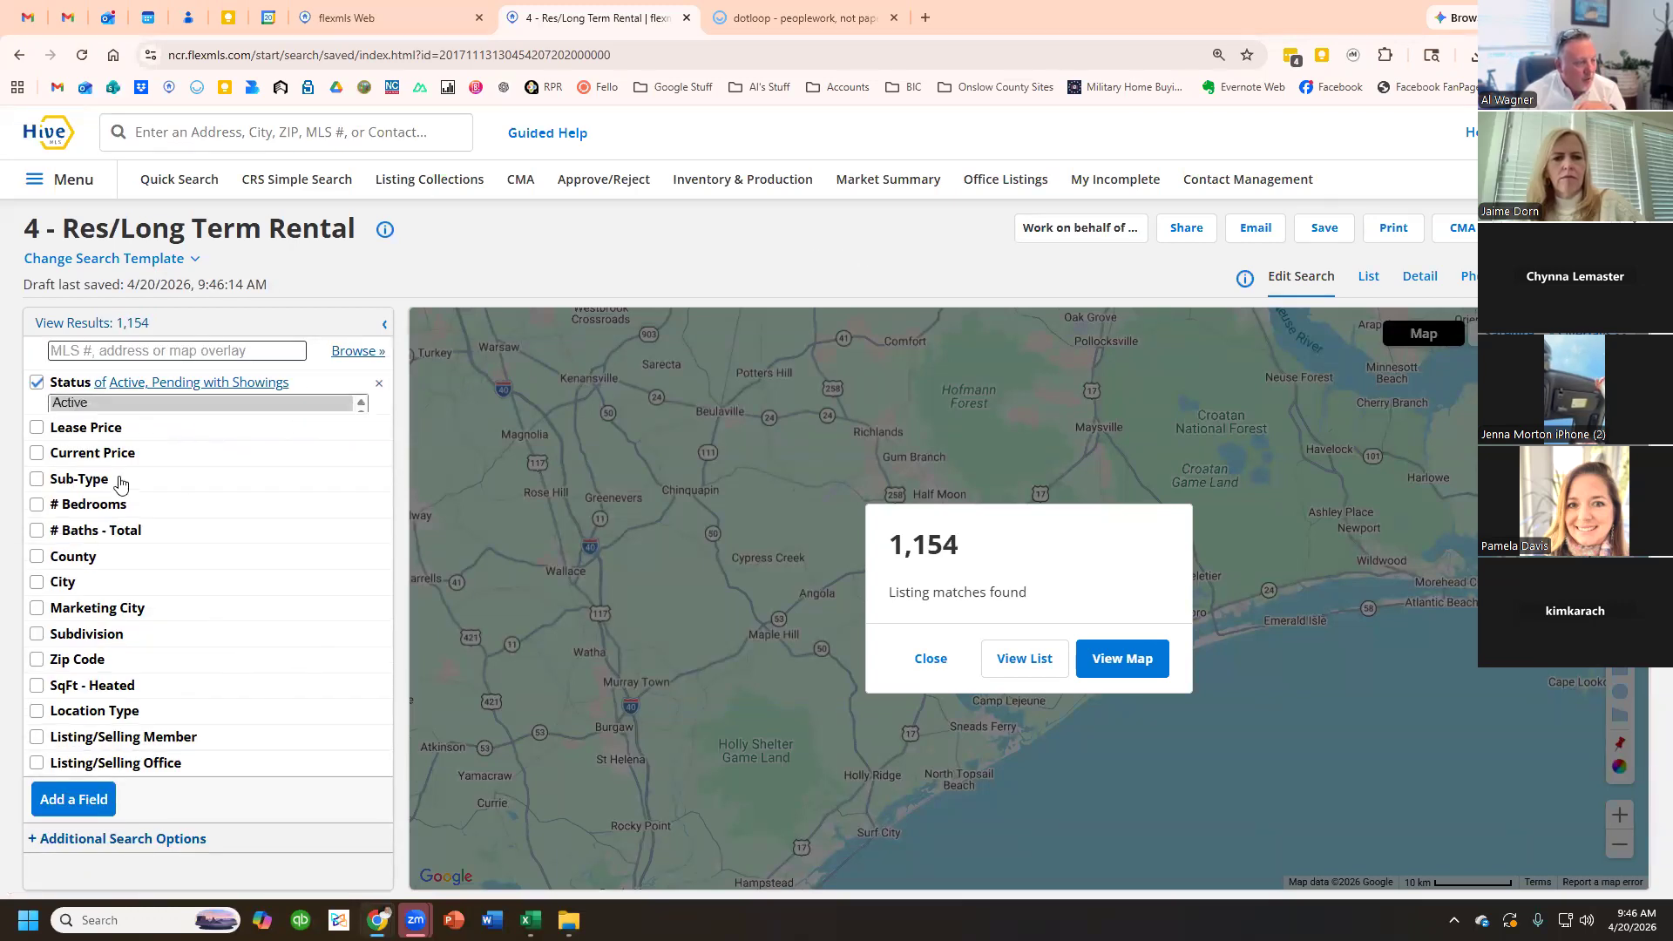
pyautogui.click(98, 471)
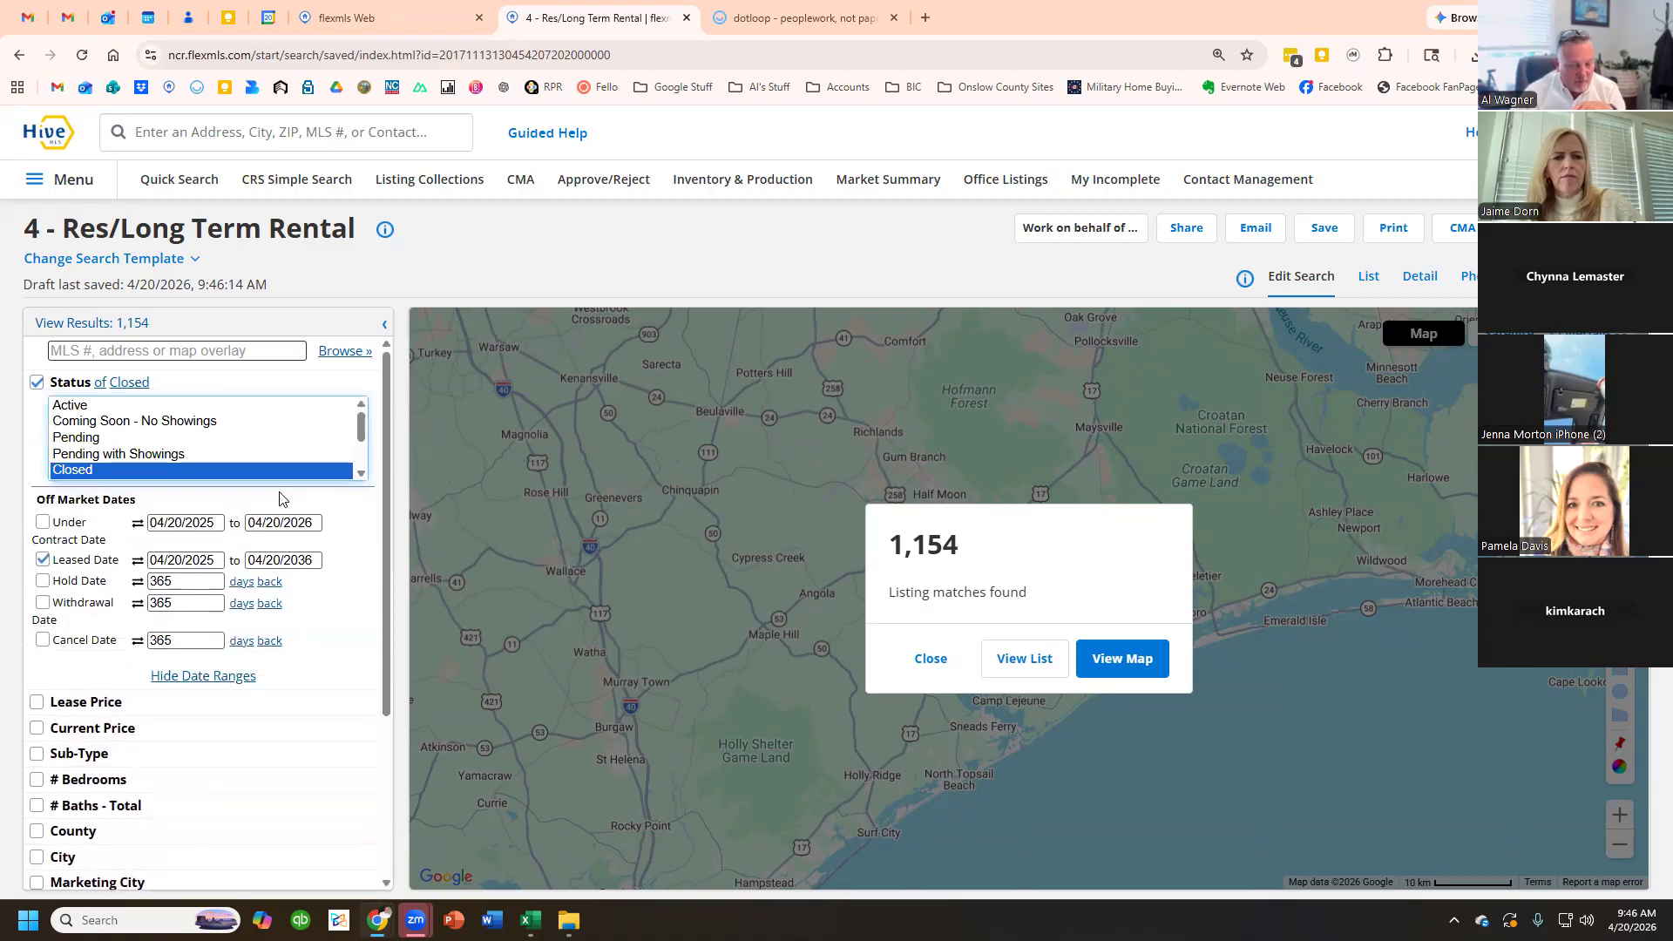
pyautogui.click(167, 558)
pyautogui.write('1/1/2026')
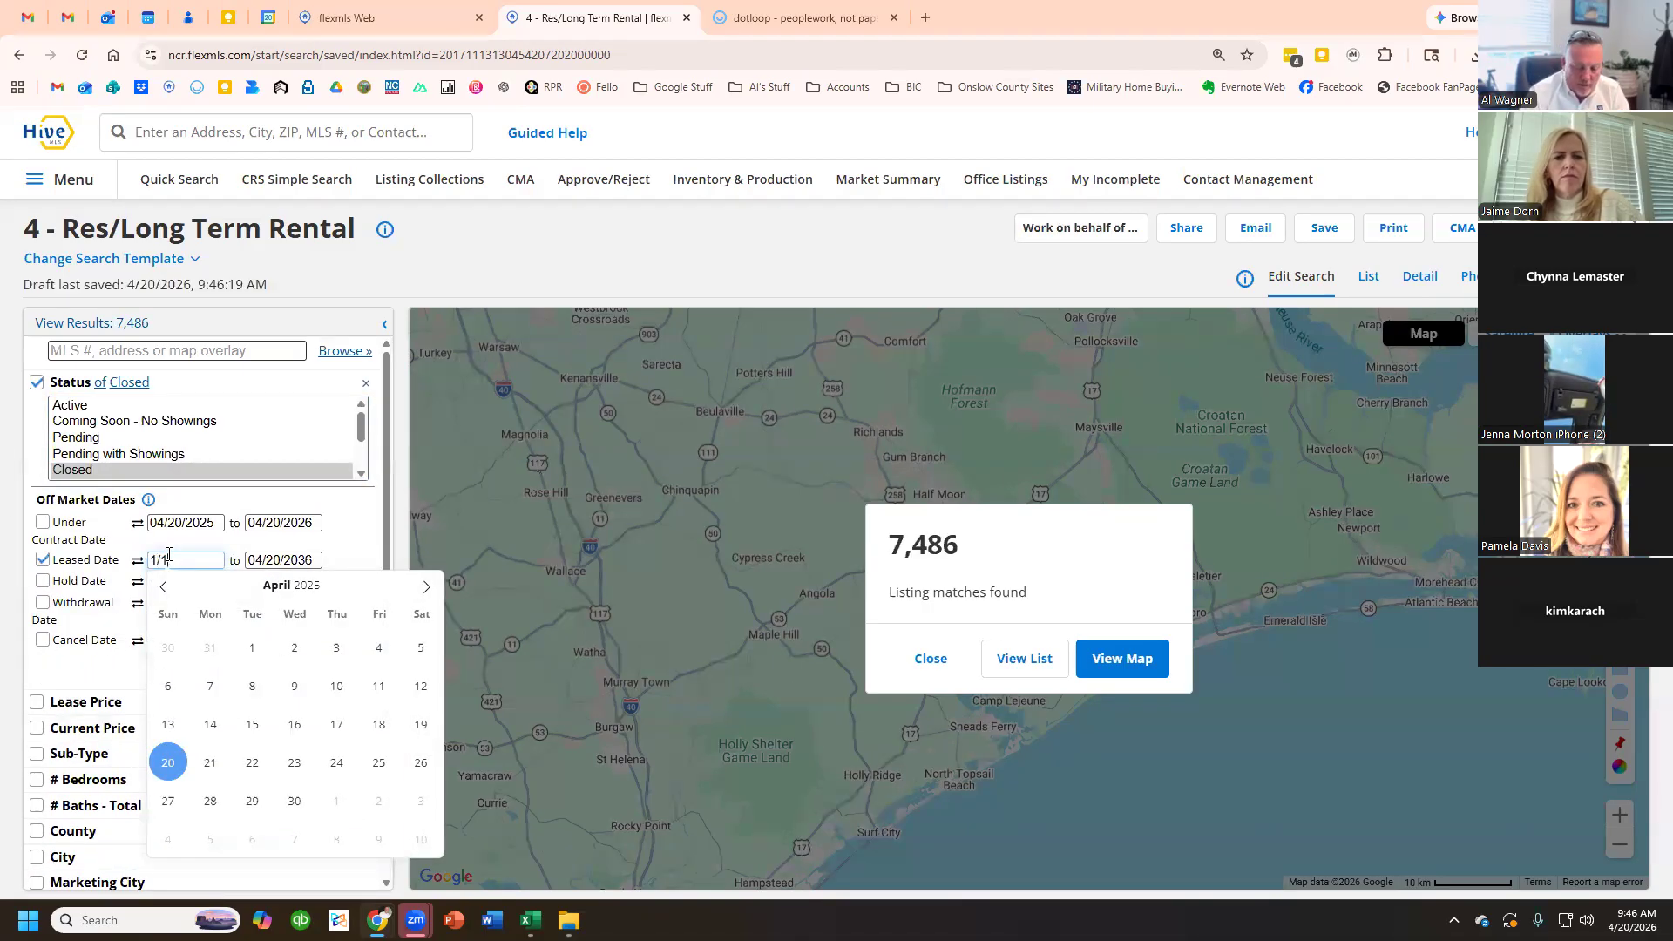
pyautogui.press('Tab')
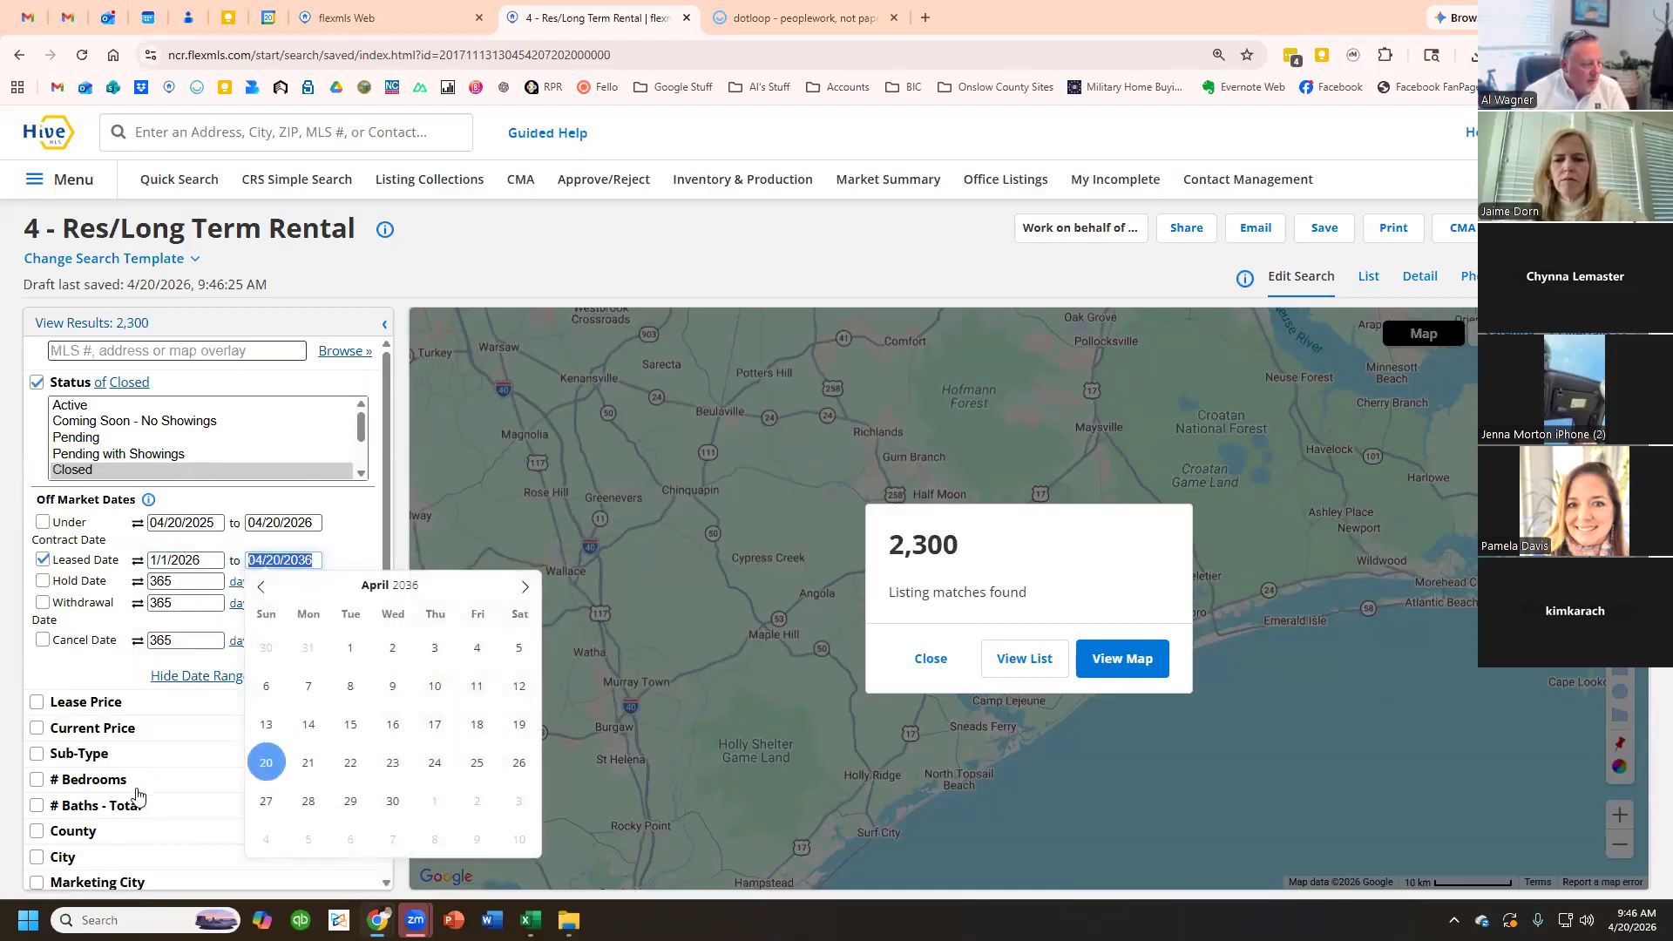
# - Restrict the closed rental search to Onslow county
pyautogui.scroll(-1, 131, 785)
pyautogui.click(115, 746)
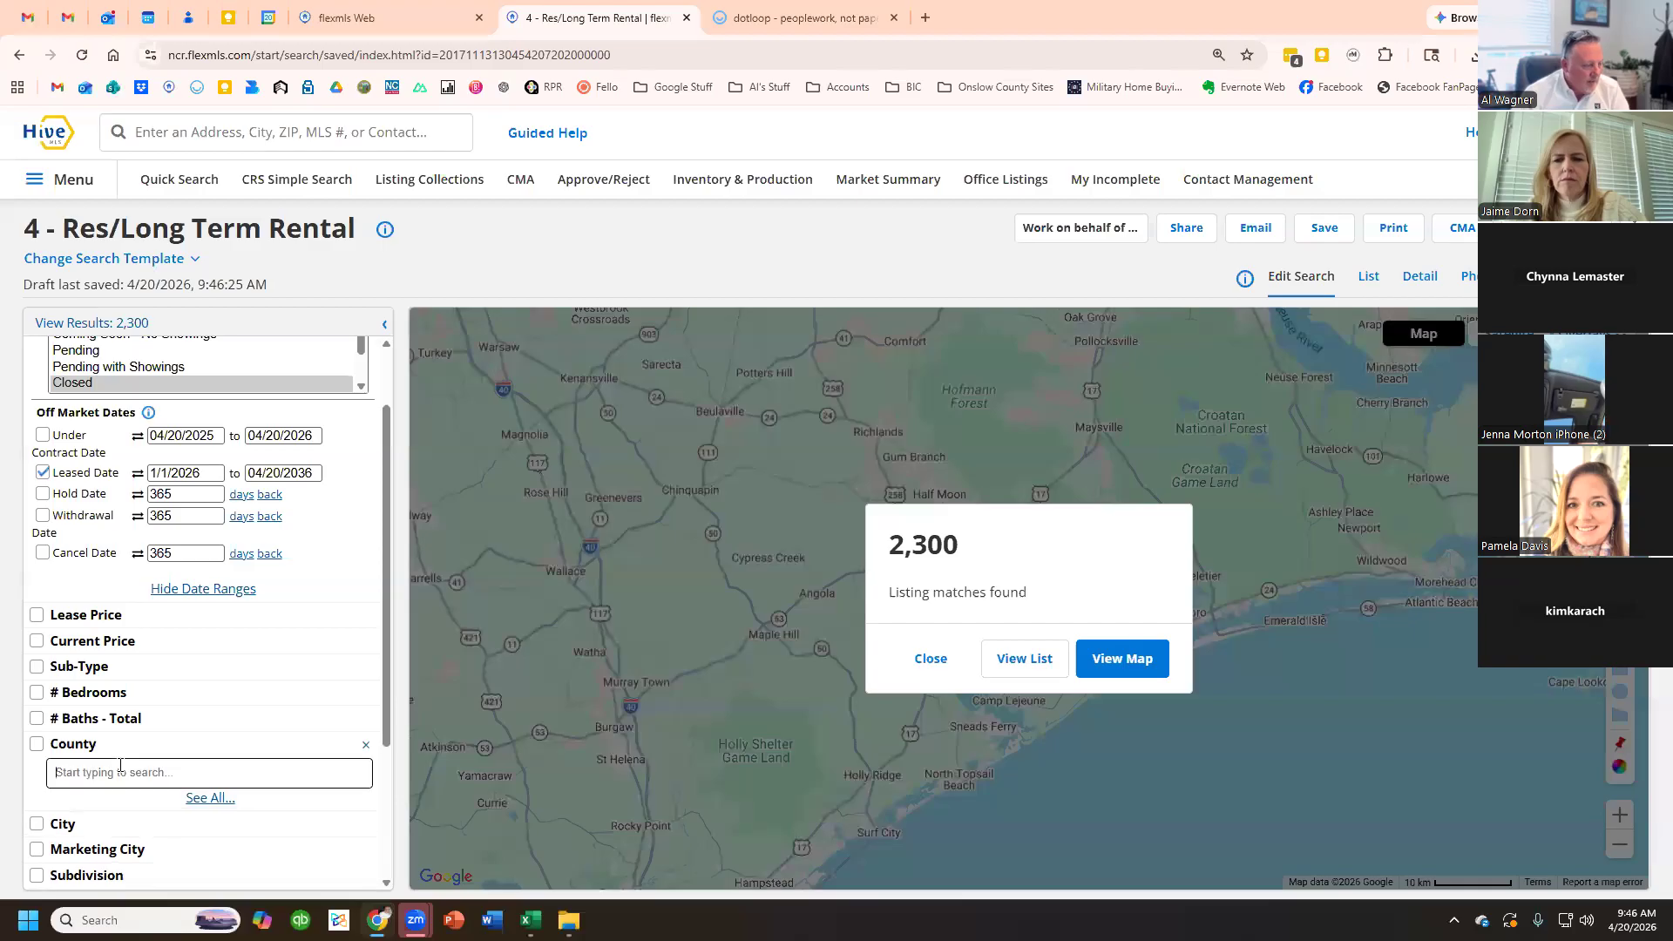
pyautogui.write('onslow')
pyautogui.press('Return')
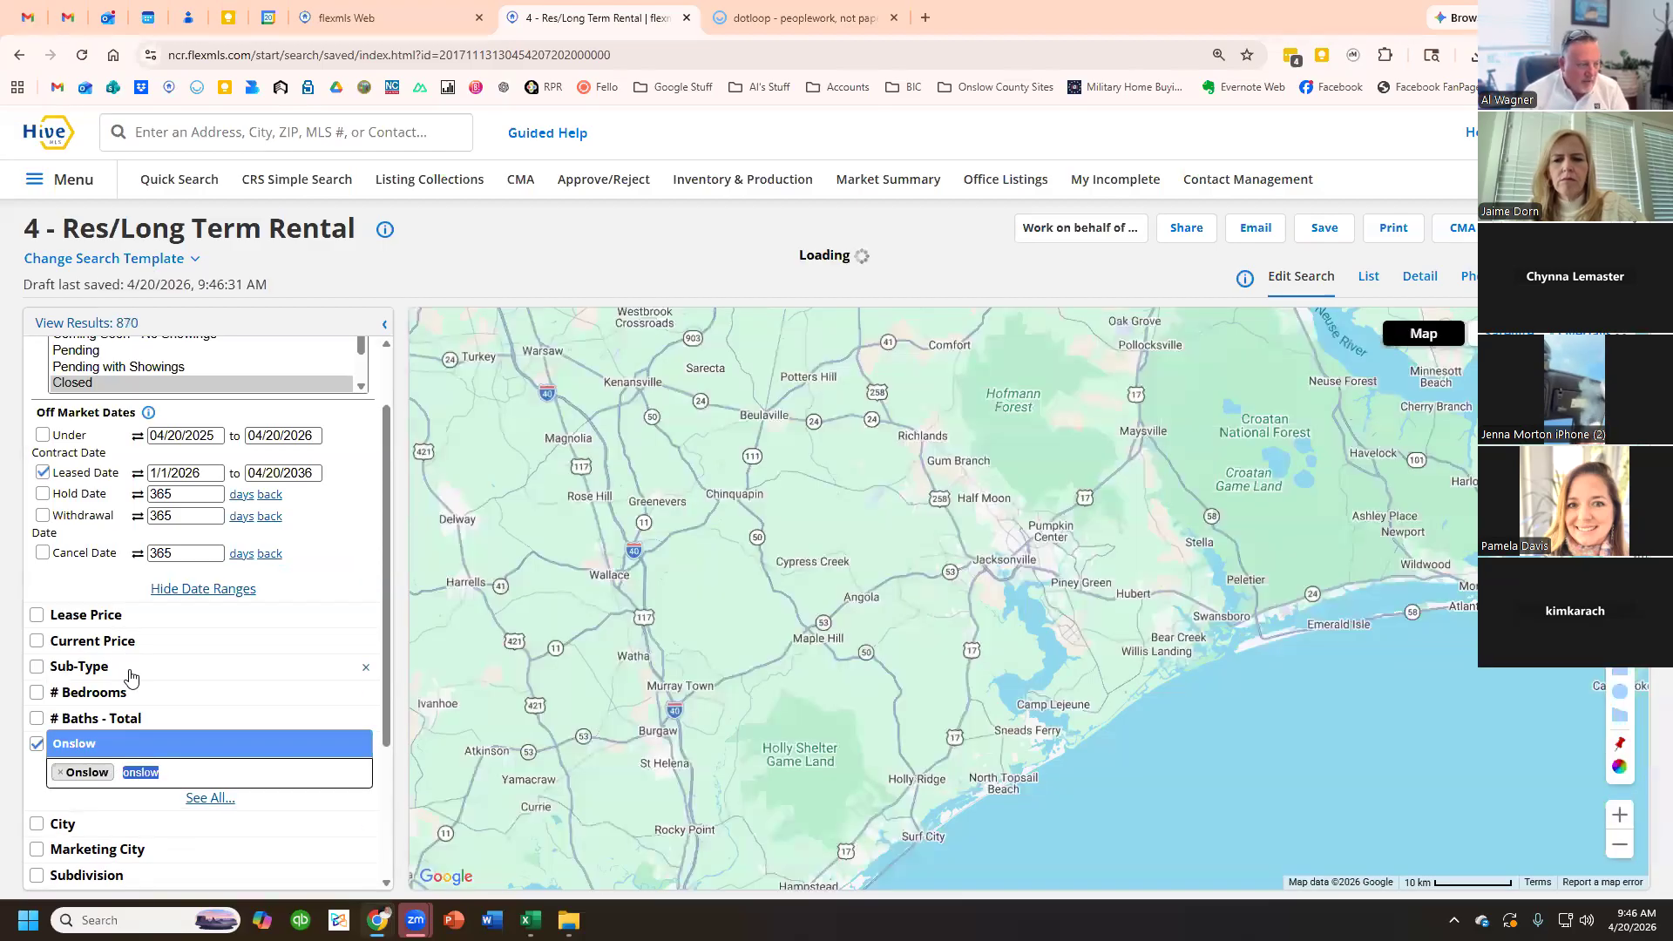
# - Limit the closed Onslow rental search to the Townhouse and Duplex sub-types
pyautogui.click(122, 668)
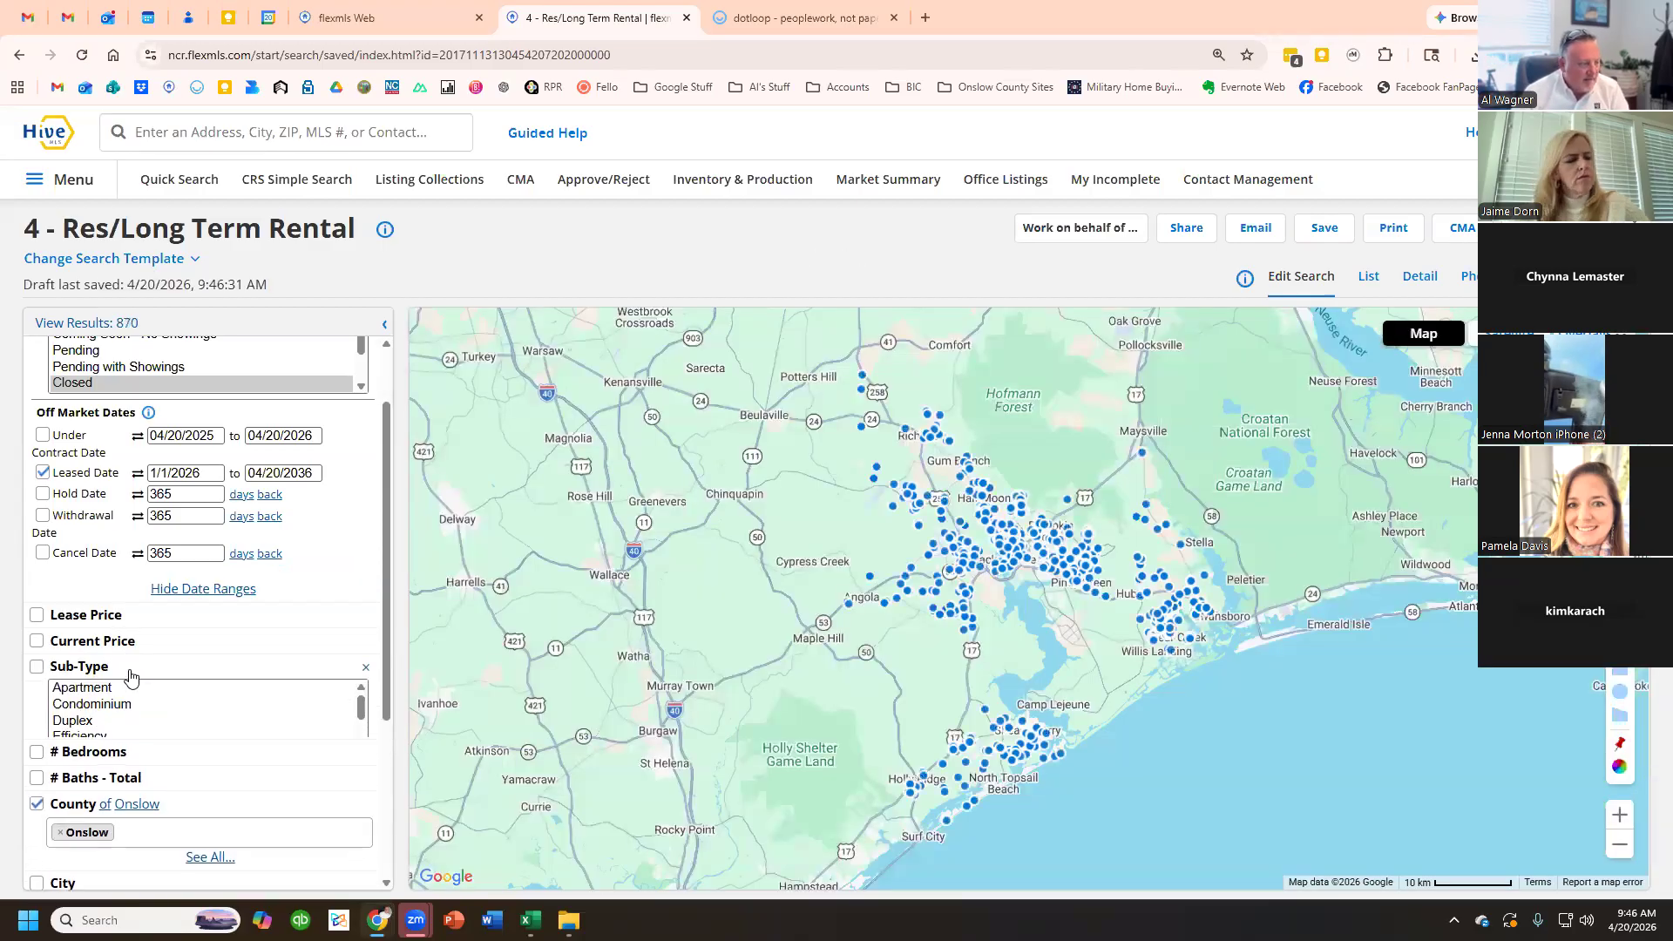
pyautogui.scroll(-2, 119, 736)
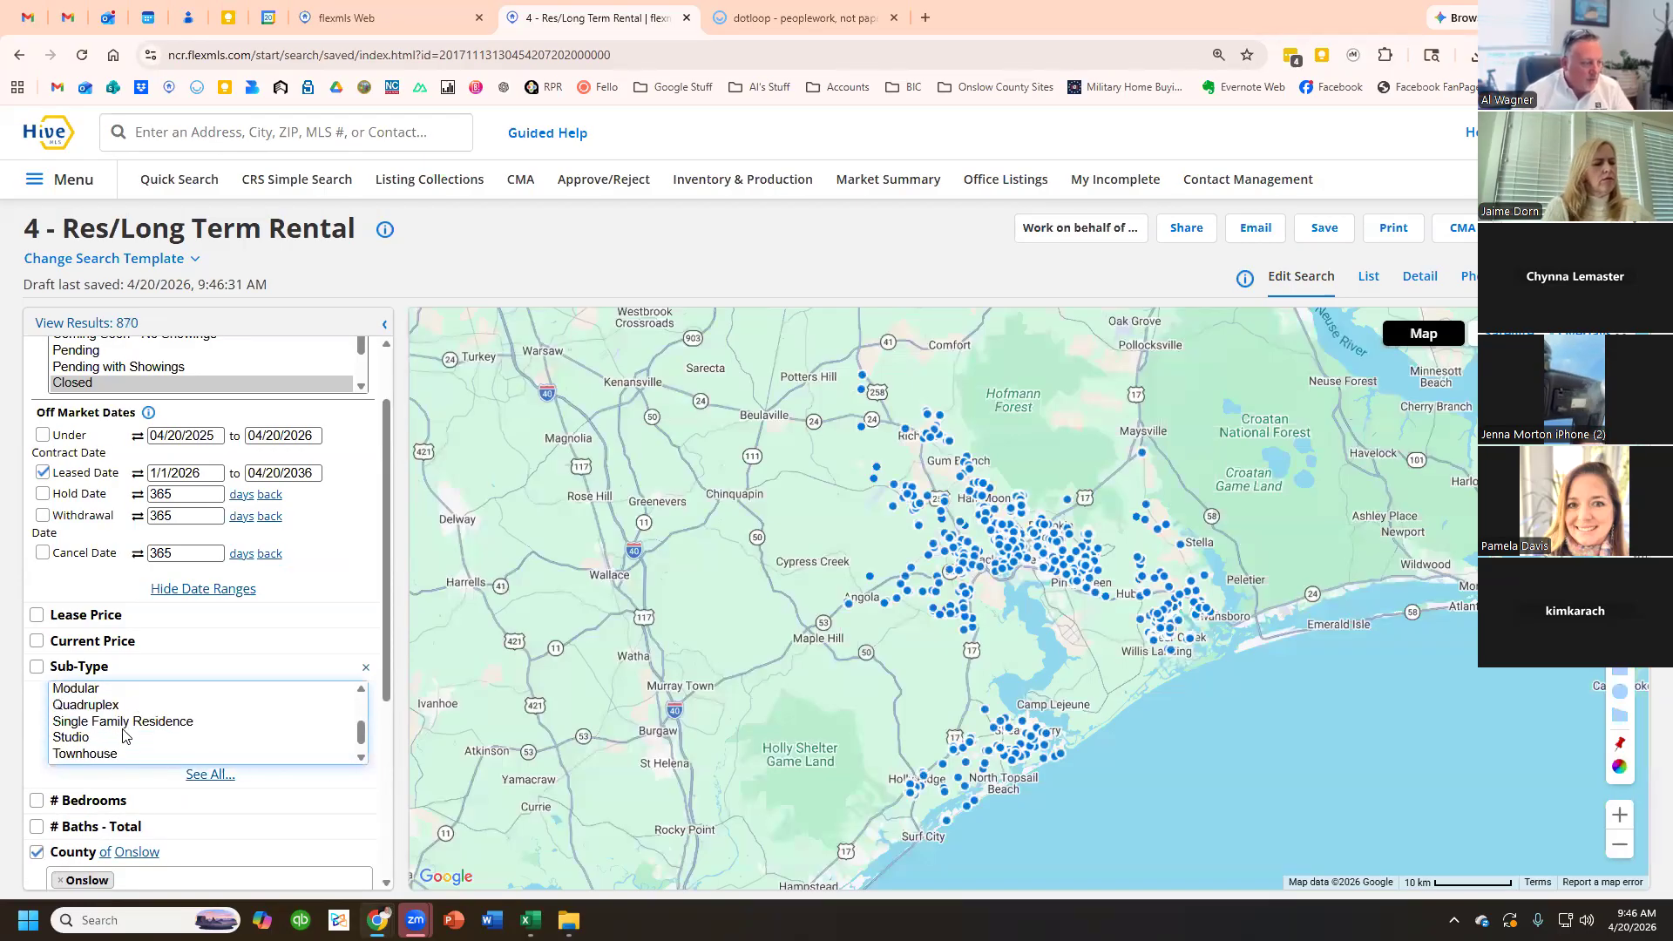
pyautogui.click(113, 753)
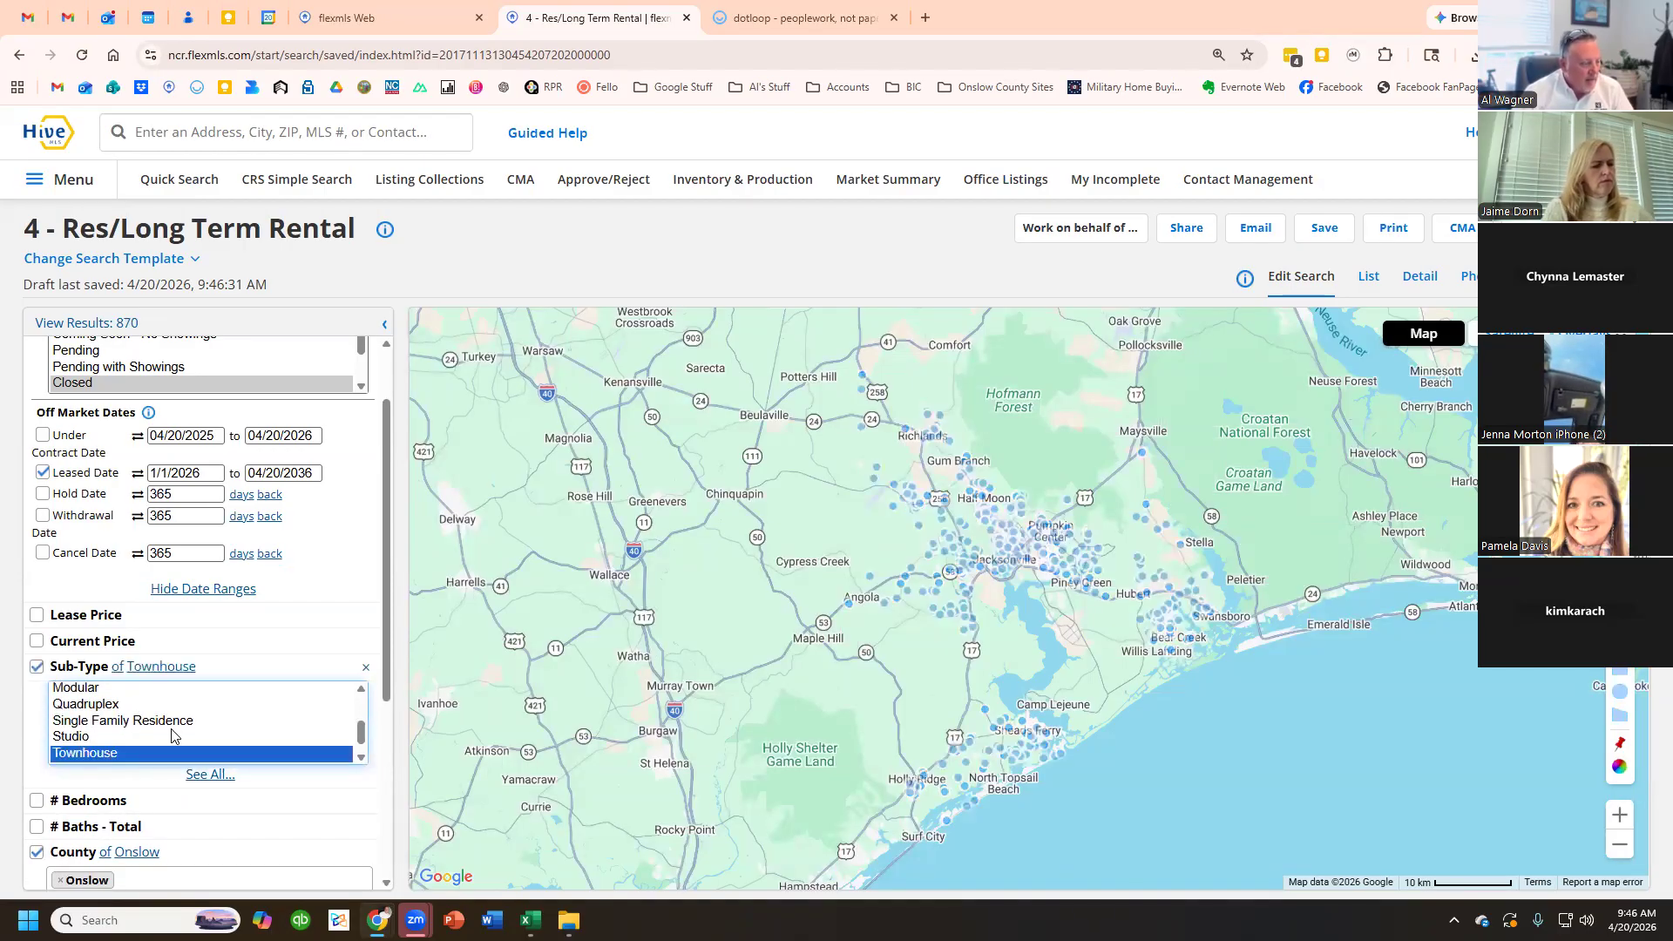
pyautogui.scroll(2, 148, 722)
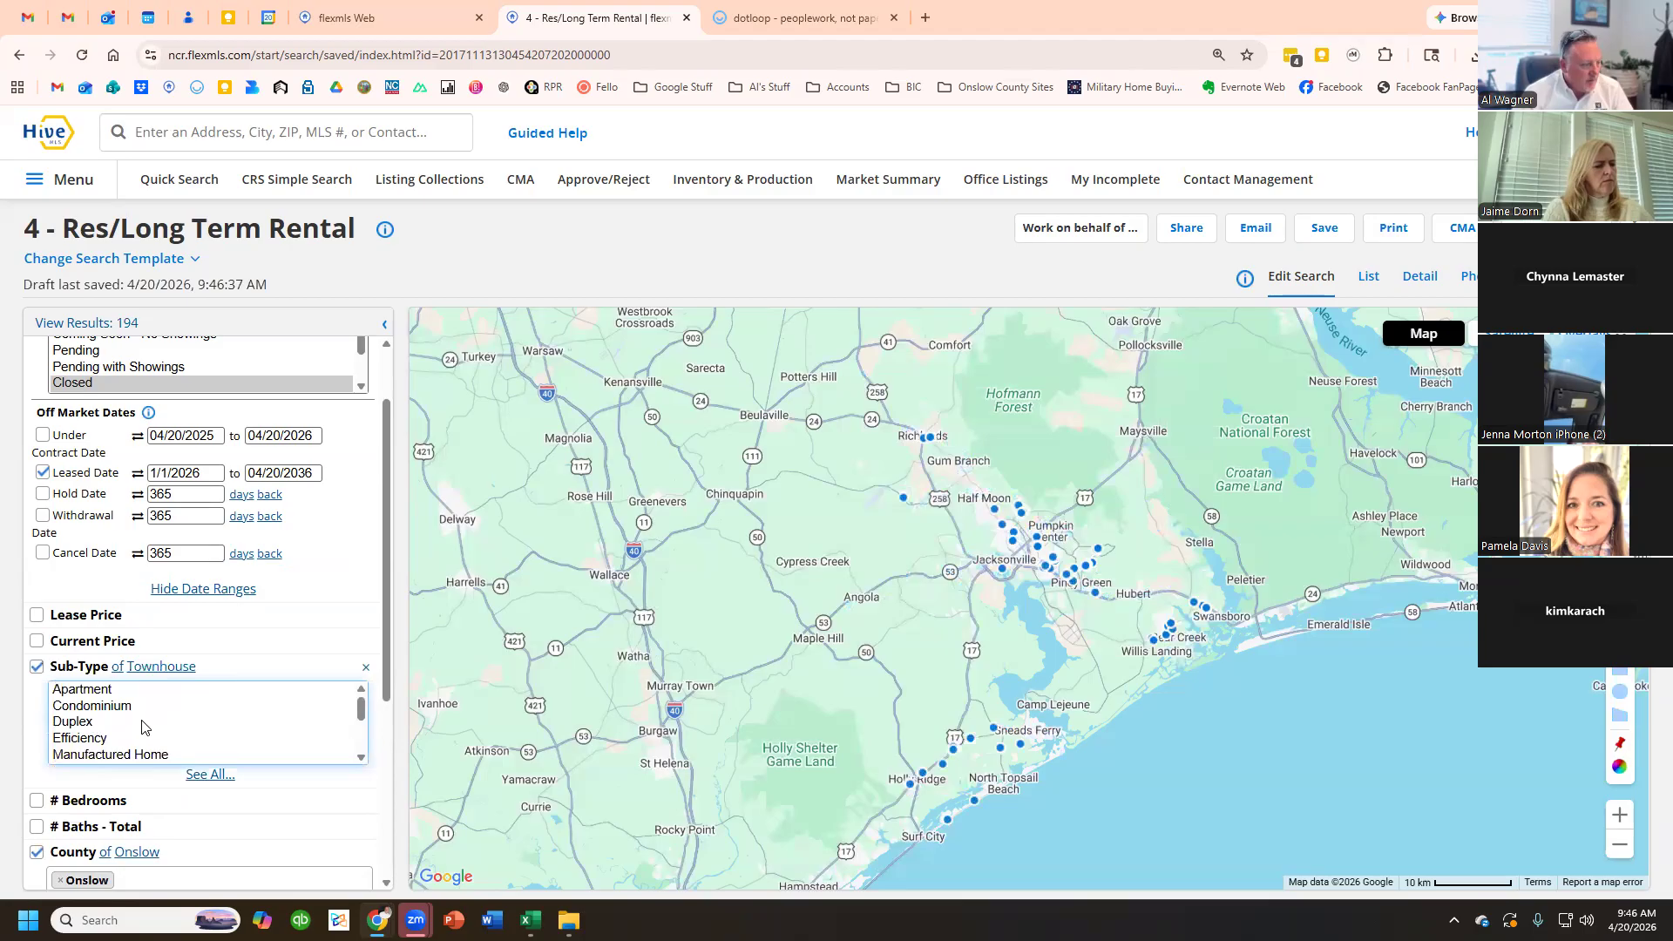
pyautogui.keyDown('ctrl'); pyautogui.click(147, 722); pyautogui.keyUp('ctrl')
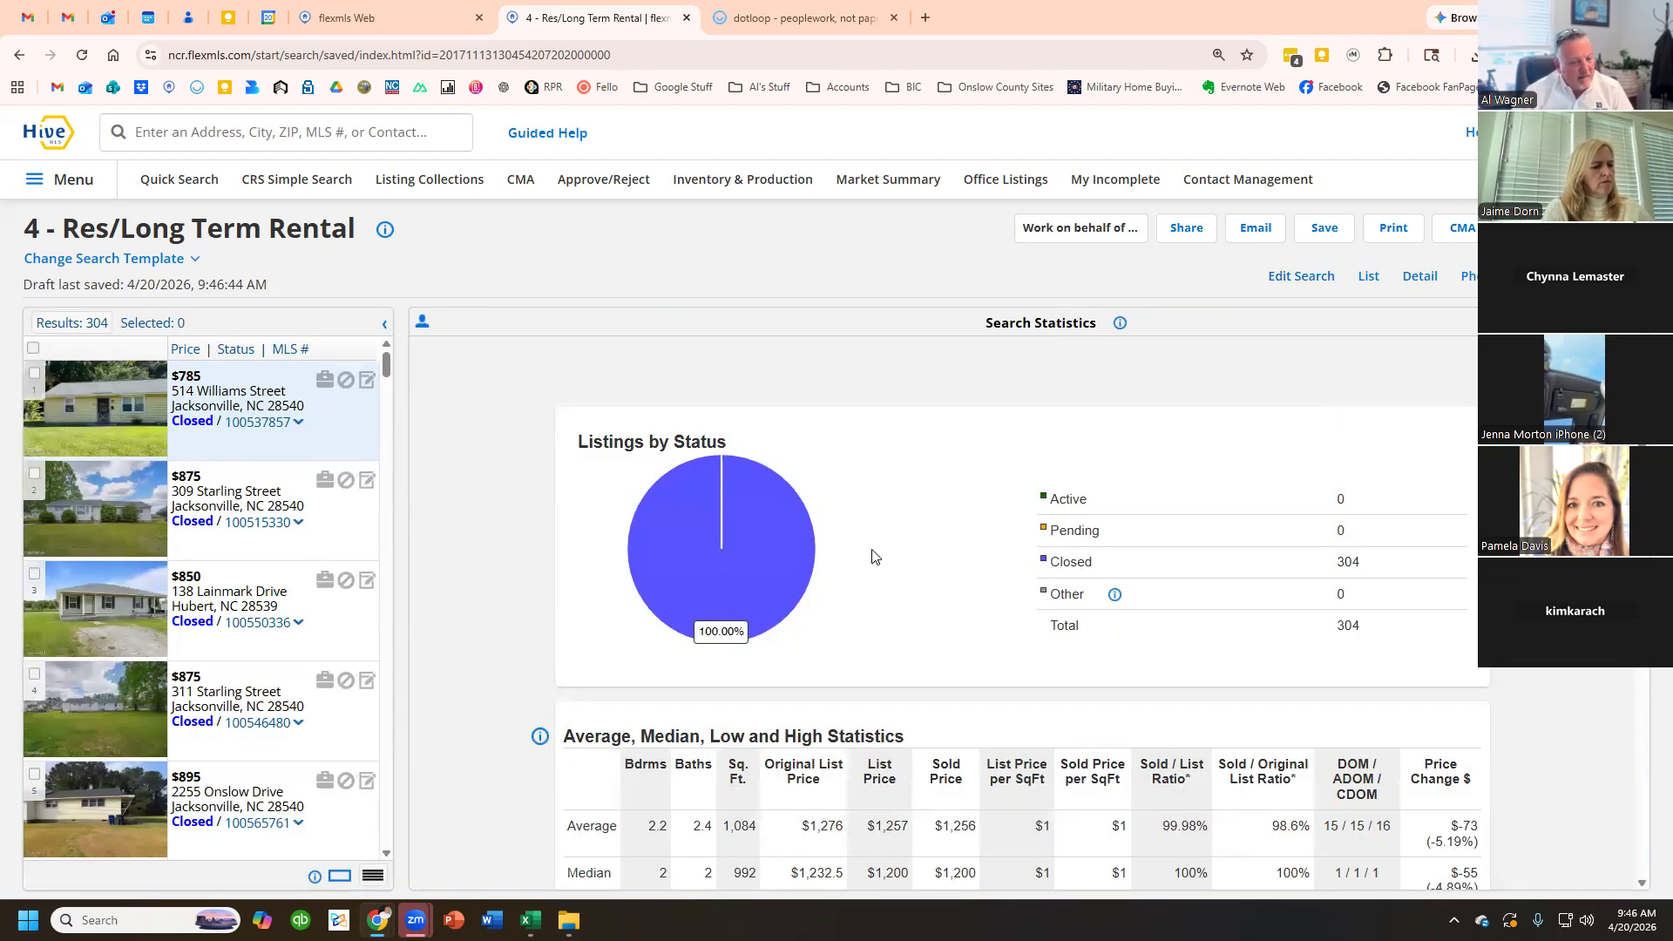
# - Review the rental search statistics for average square footage, list and sold prices, and days on market
pyautogui.scroll(-3, 871, 558)
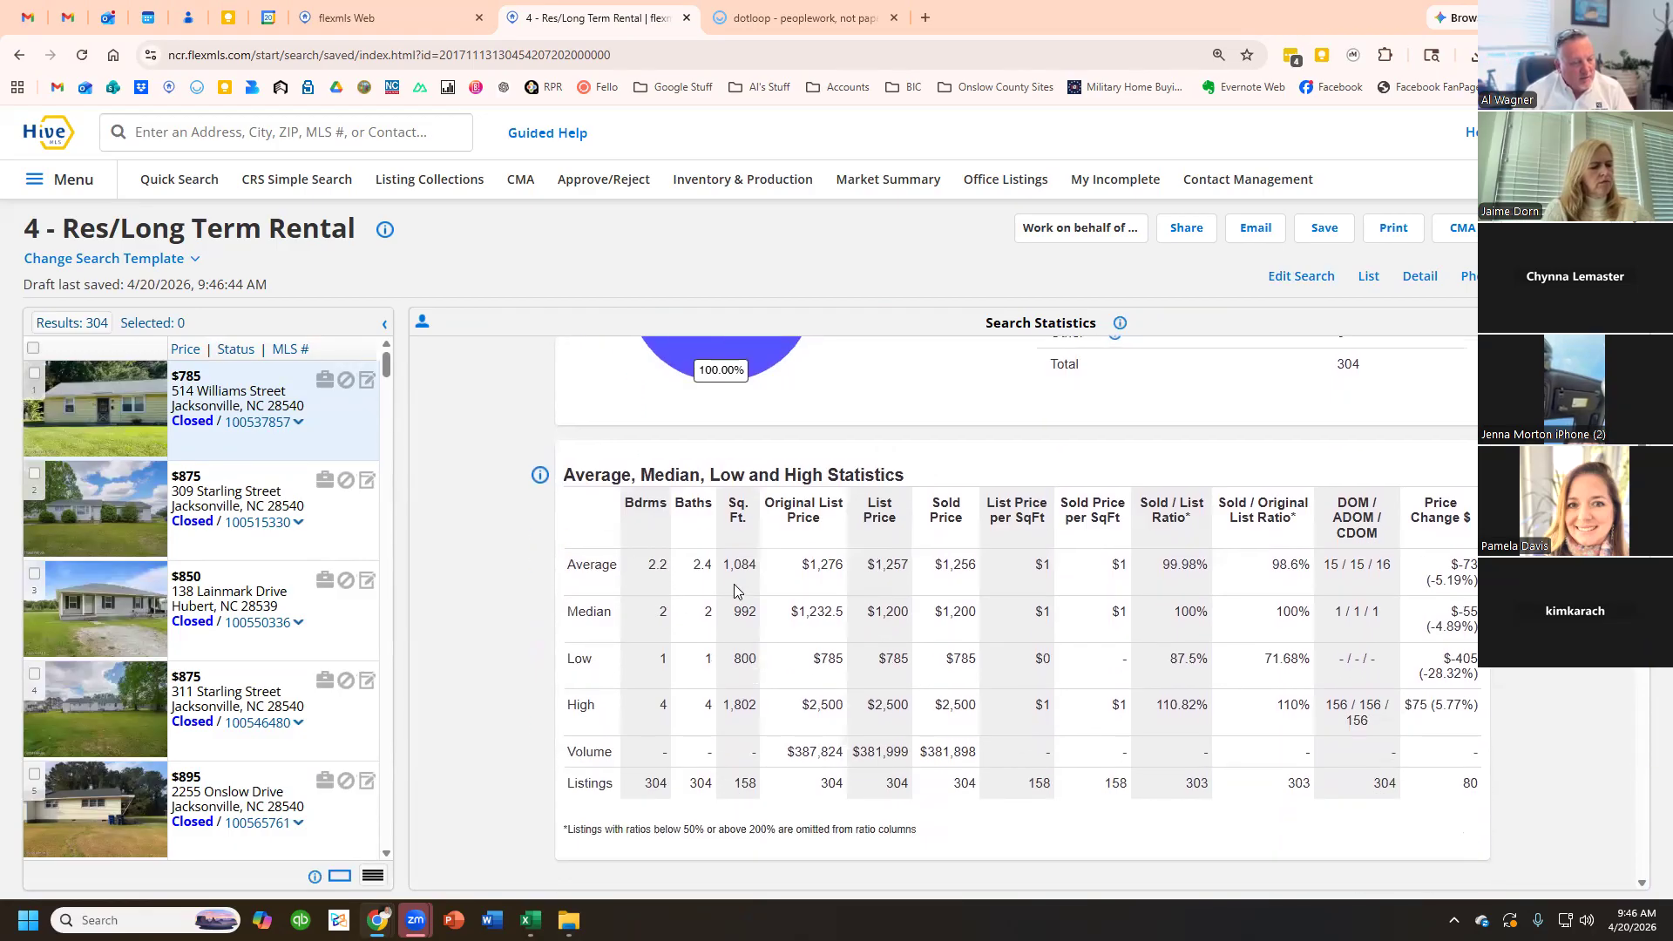
pyautogui.moveTo(723, 575); pyautogui.dragTo(769, 571)
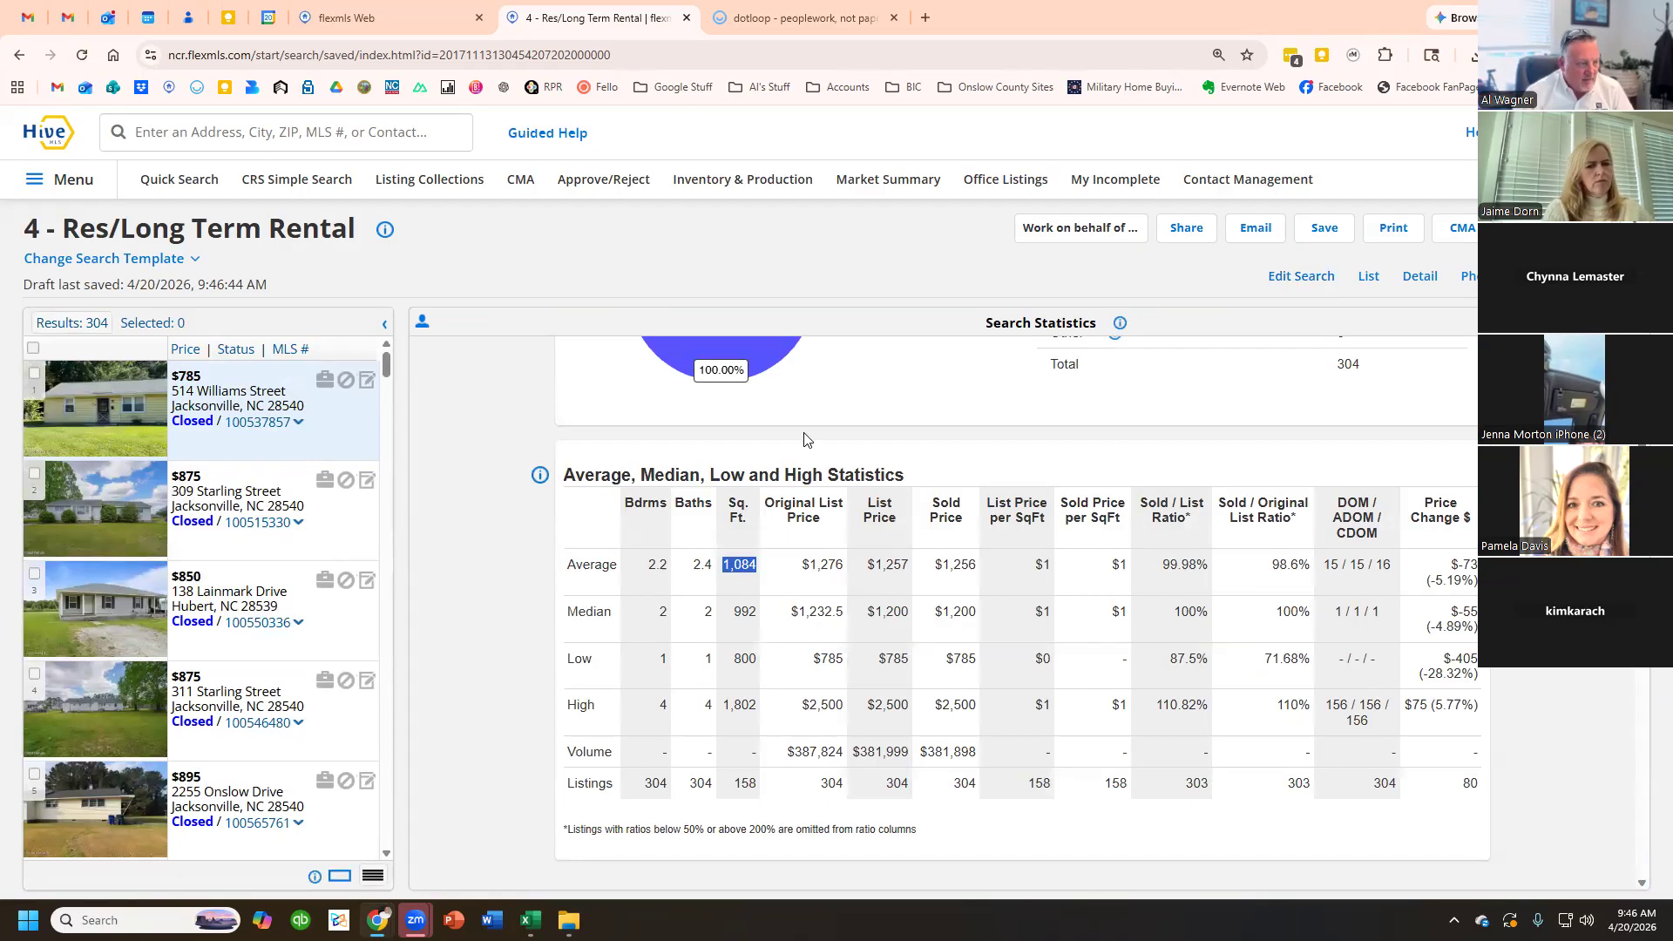
pyautogui.moveTo(870, 562); pyautogui.dragTo(974, 568)
pyautogui.scroll(-1, 582, 689)
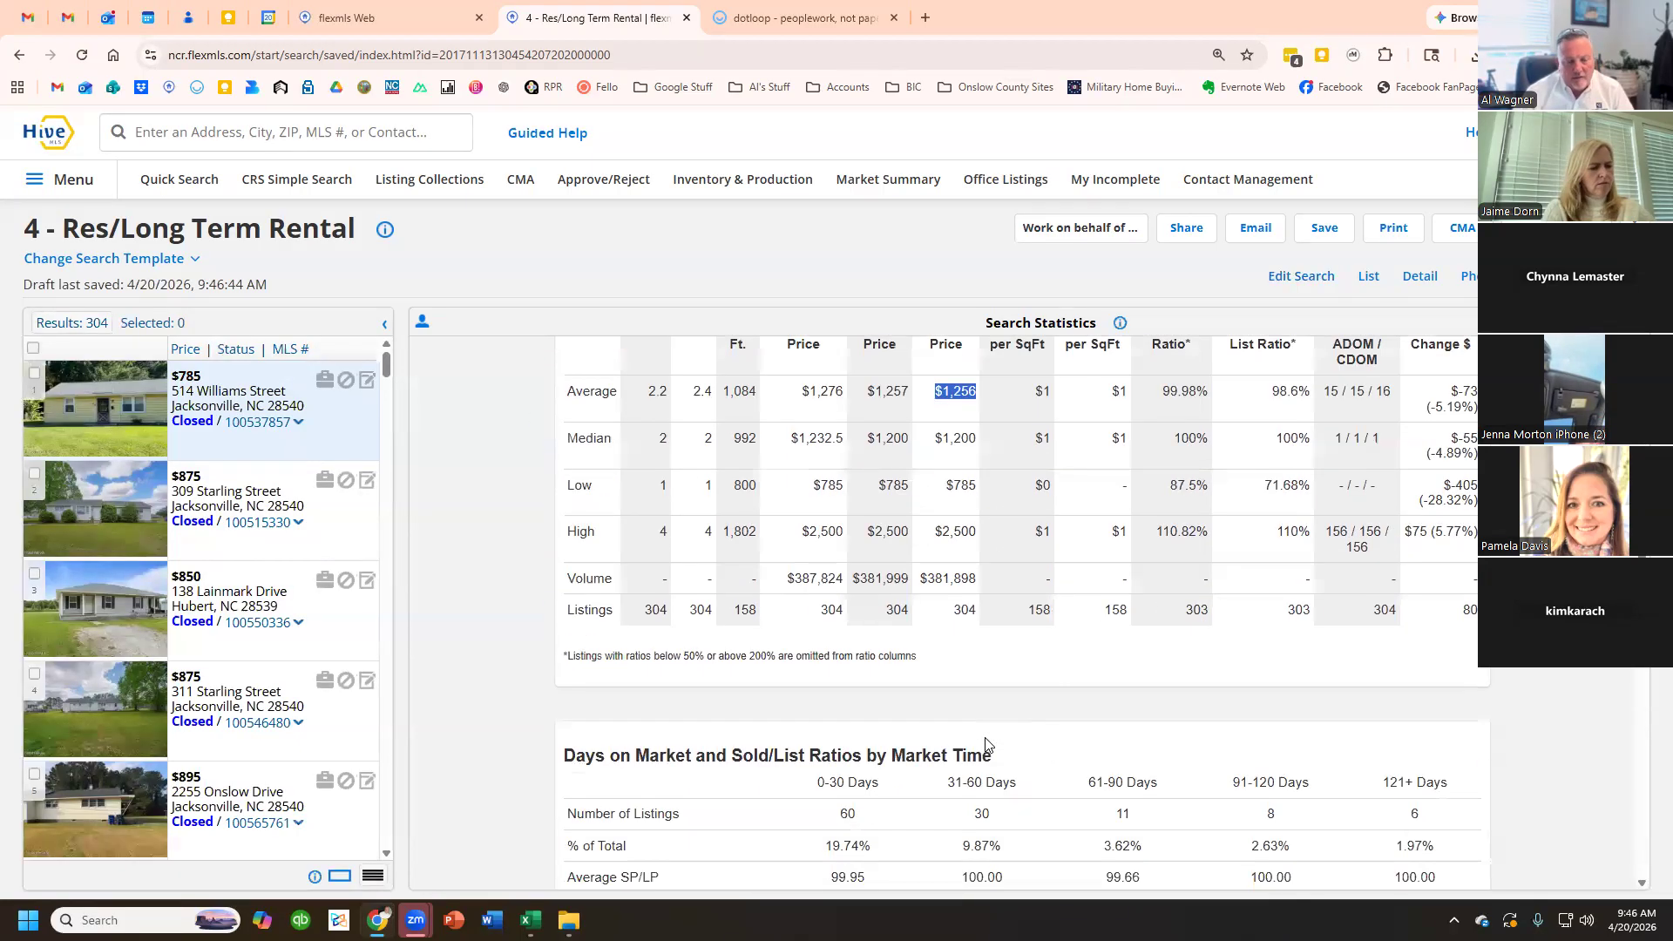
pyautogui.scroll(3, 897, 691)
pyautogui.moveTo(1324, 739); pyautogui.dragTo(1363, 737)
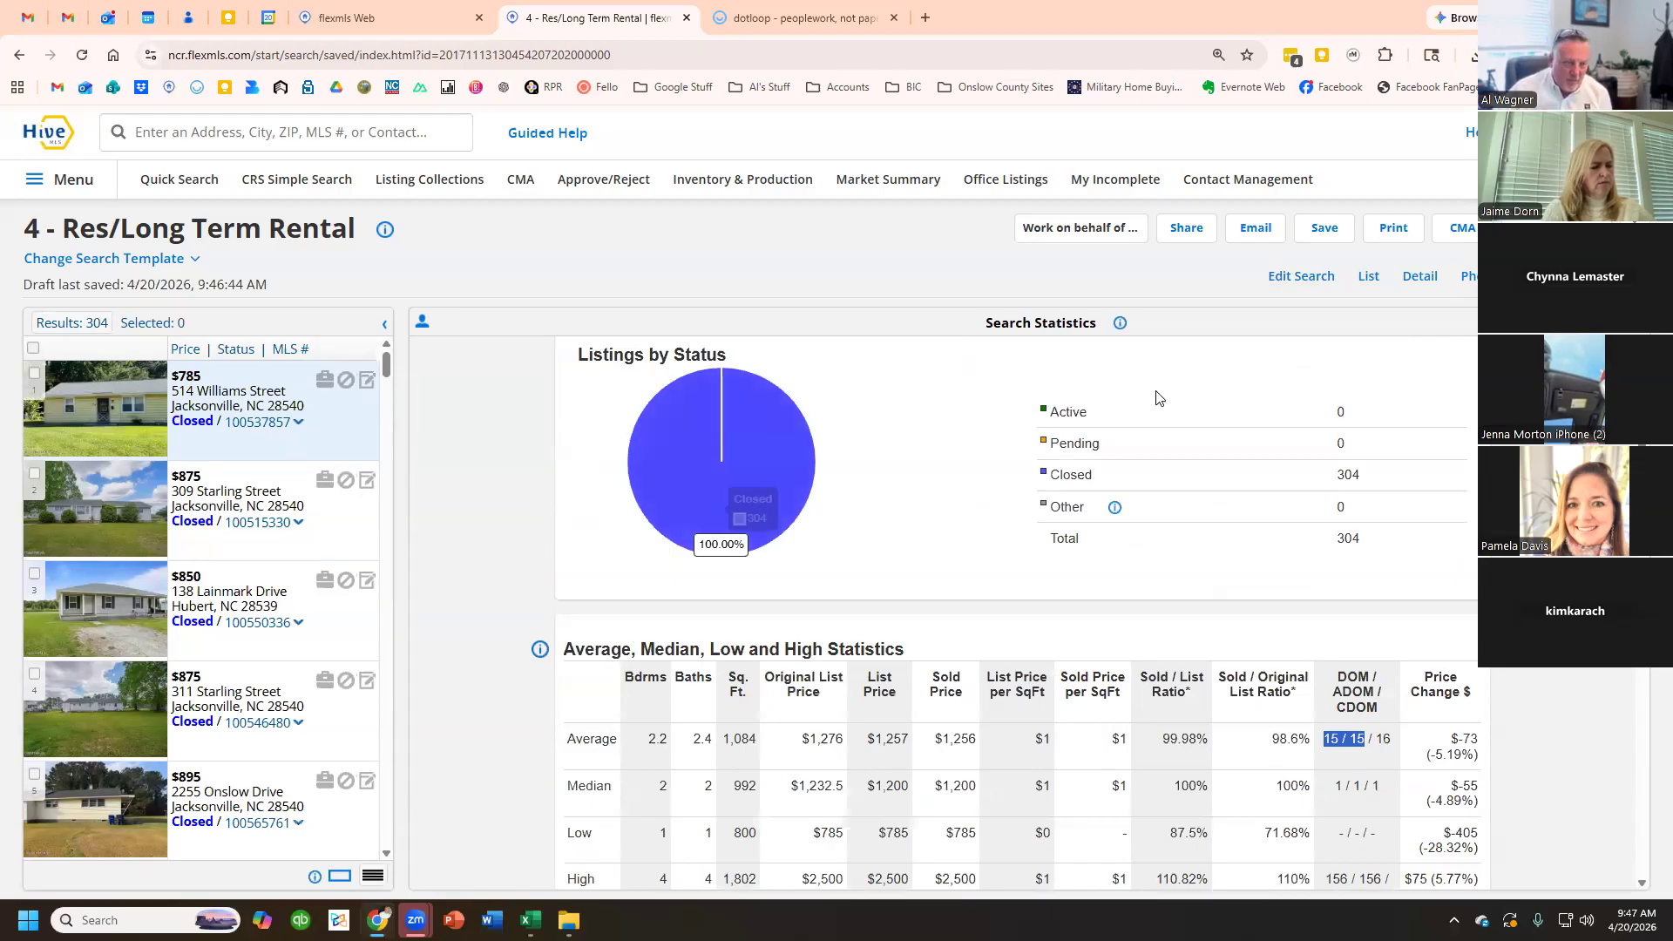
# - Change the search template to - Basic Res Search
pyautogui.click(167, 260)
pyautogui.scroll(2, 133, 340)
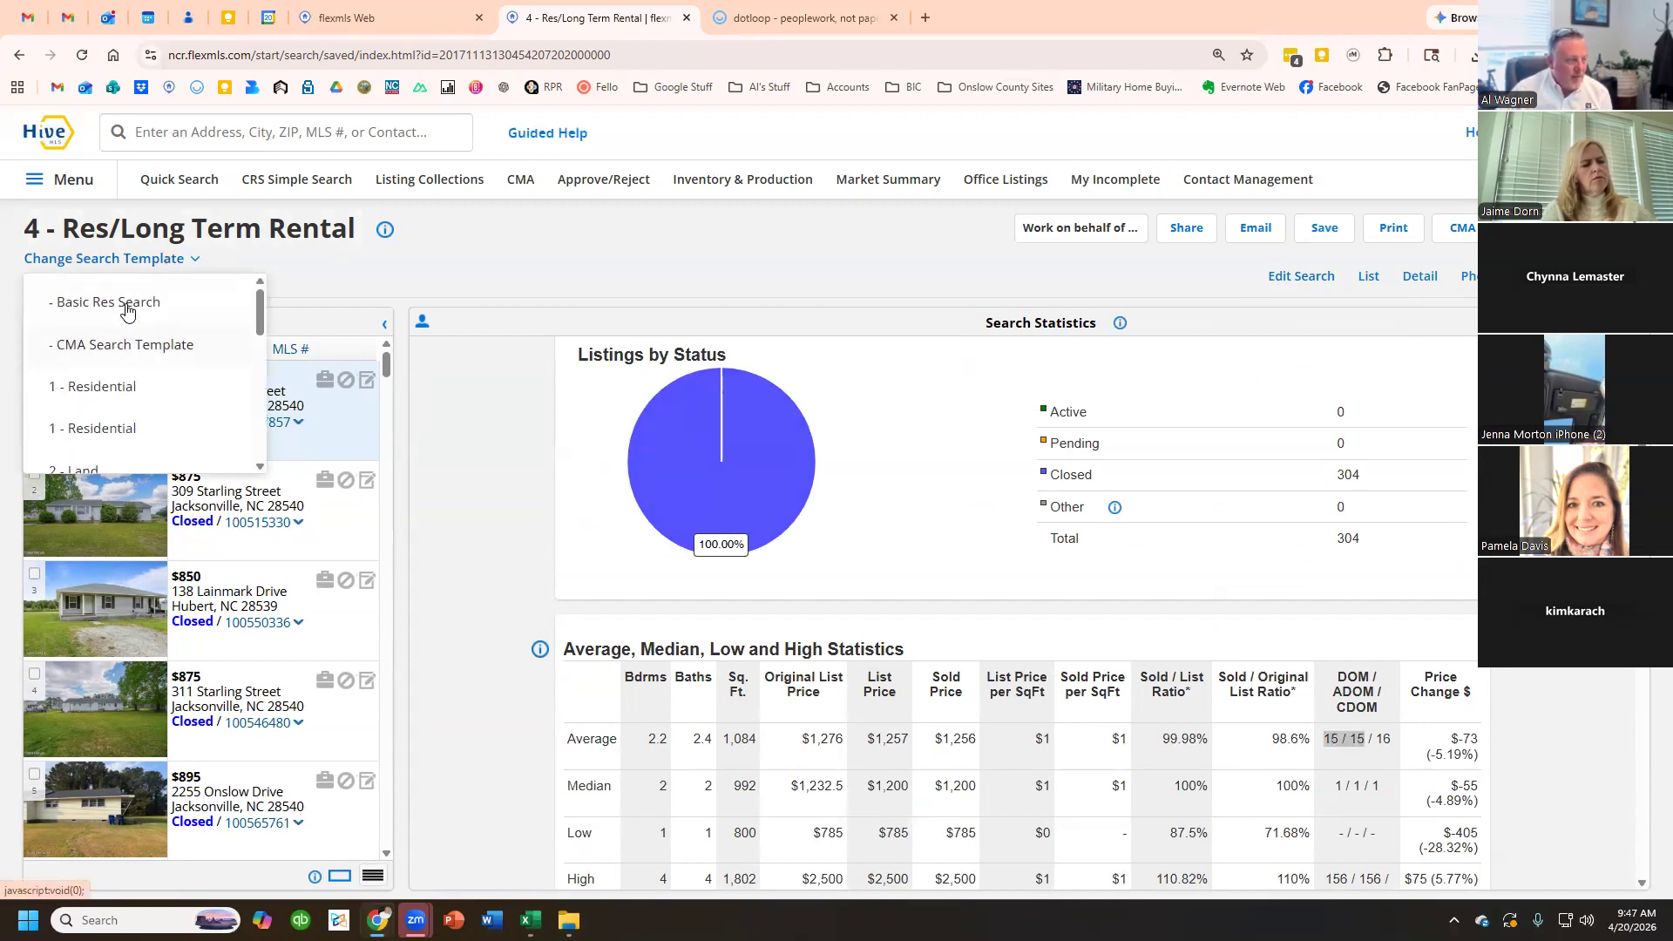
pyautogui.click(118, 307)
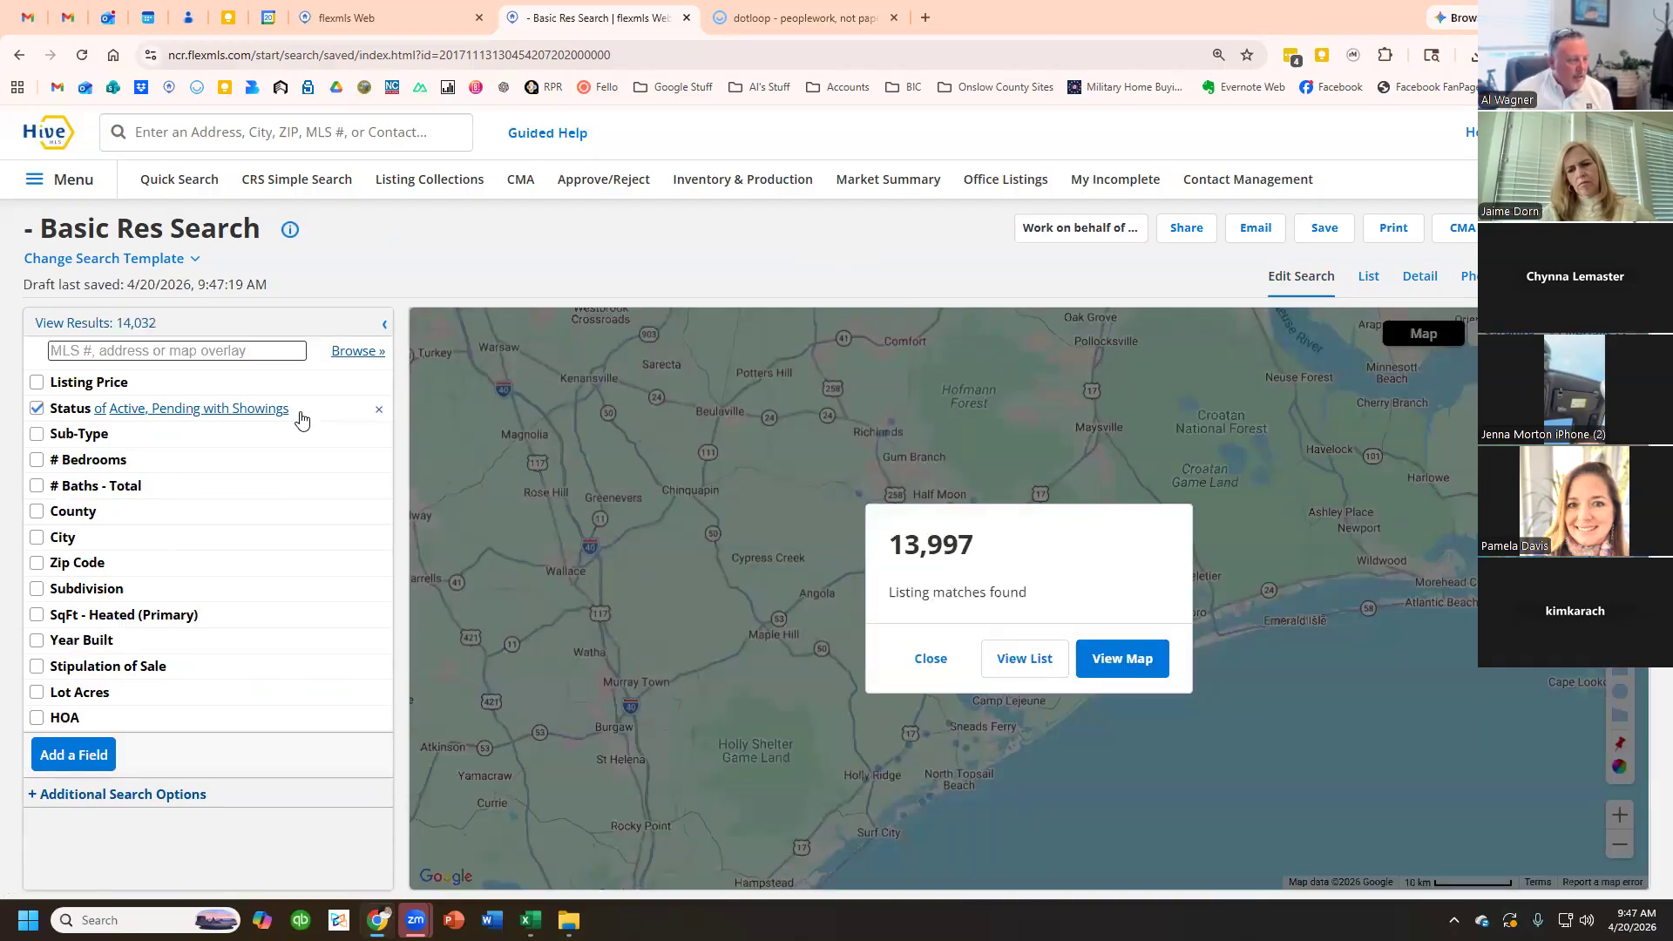
# - Set the residential search status to Active, Coming Soon - No Showings, Pending, Pending with Showings and Closed
pyautogui.click(296, 413)
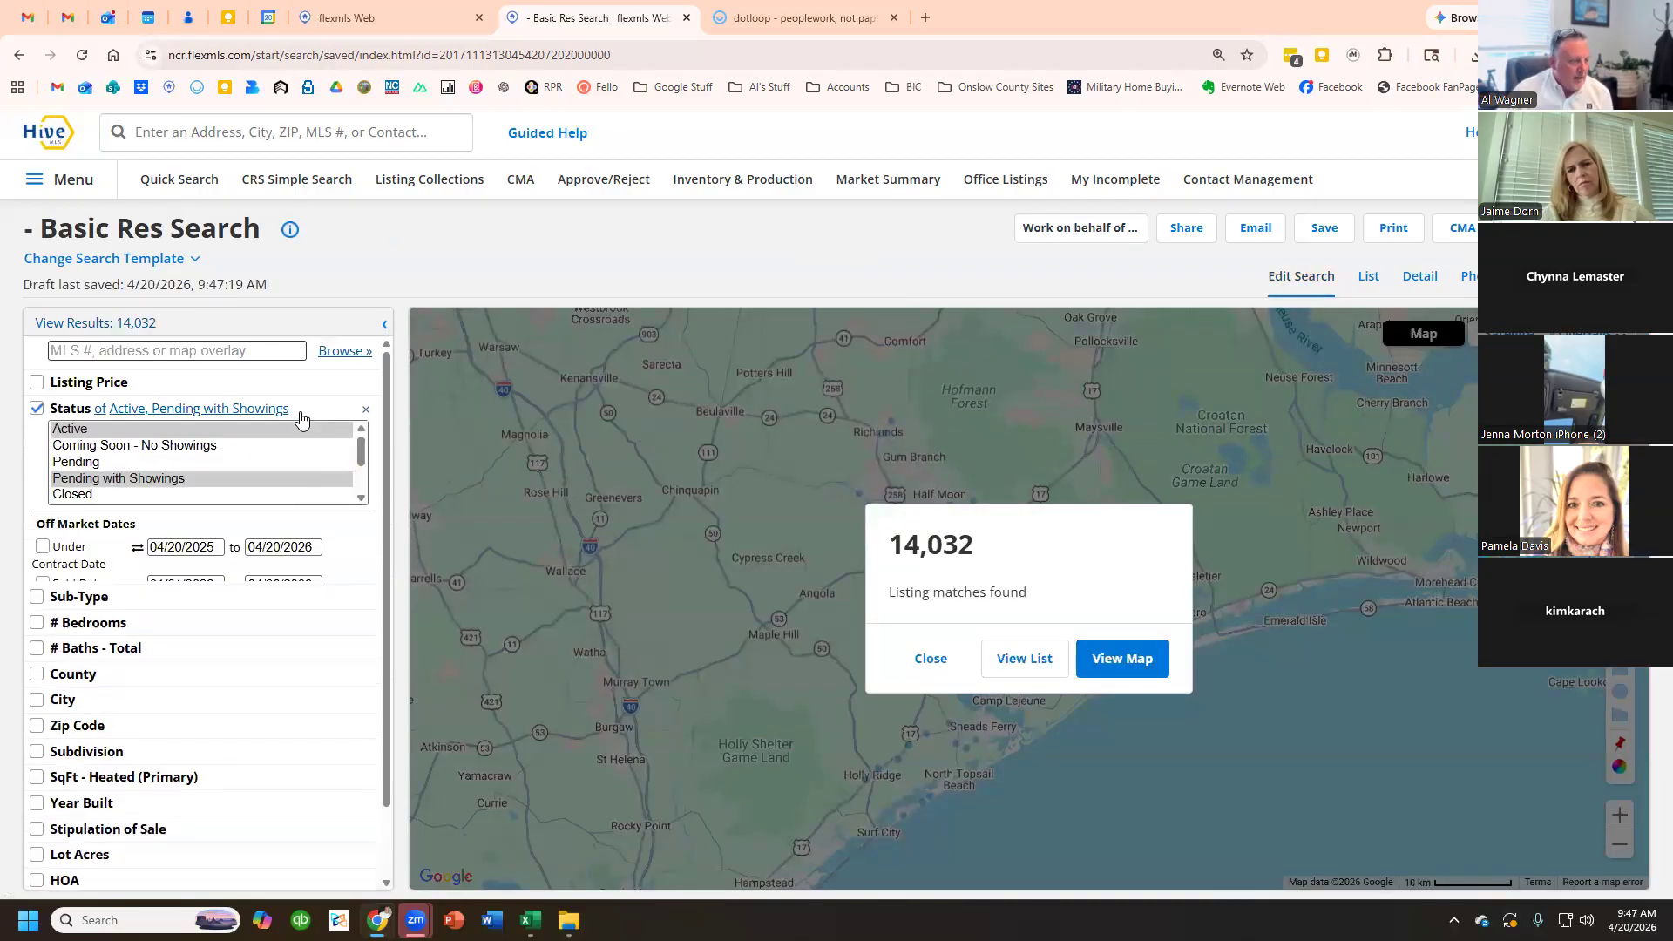
pyautogui.moveTo(90, 498); pyautogui.dragTo(300, 436)
pyautogui.click(300, 435)
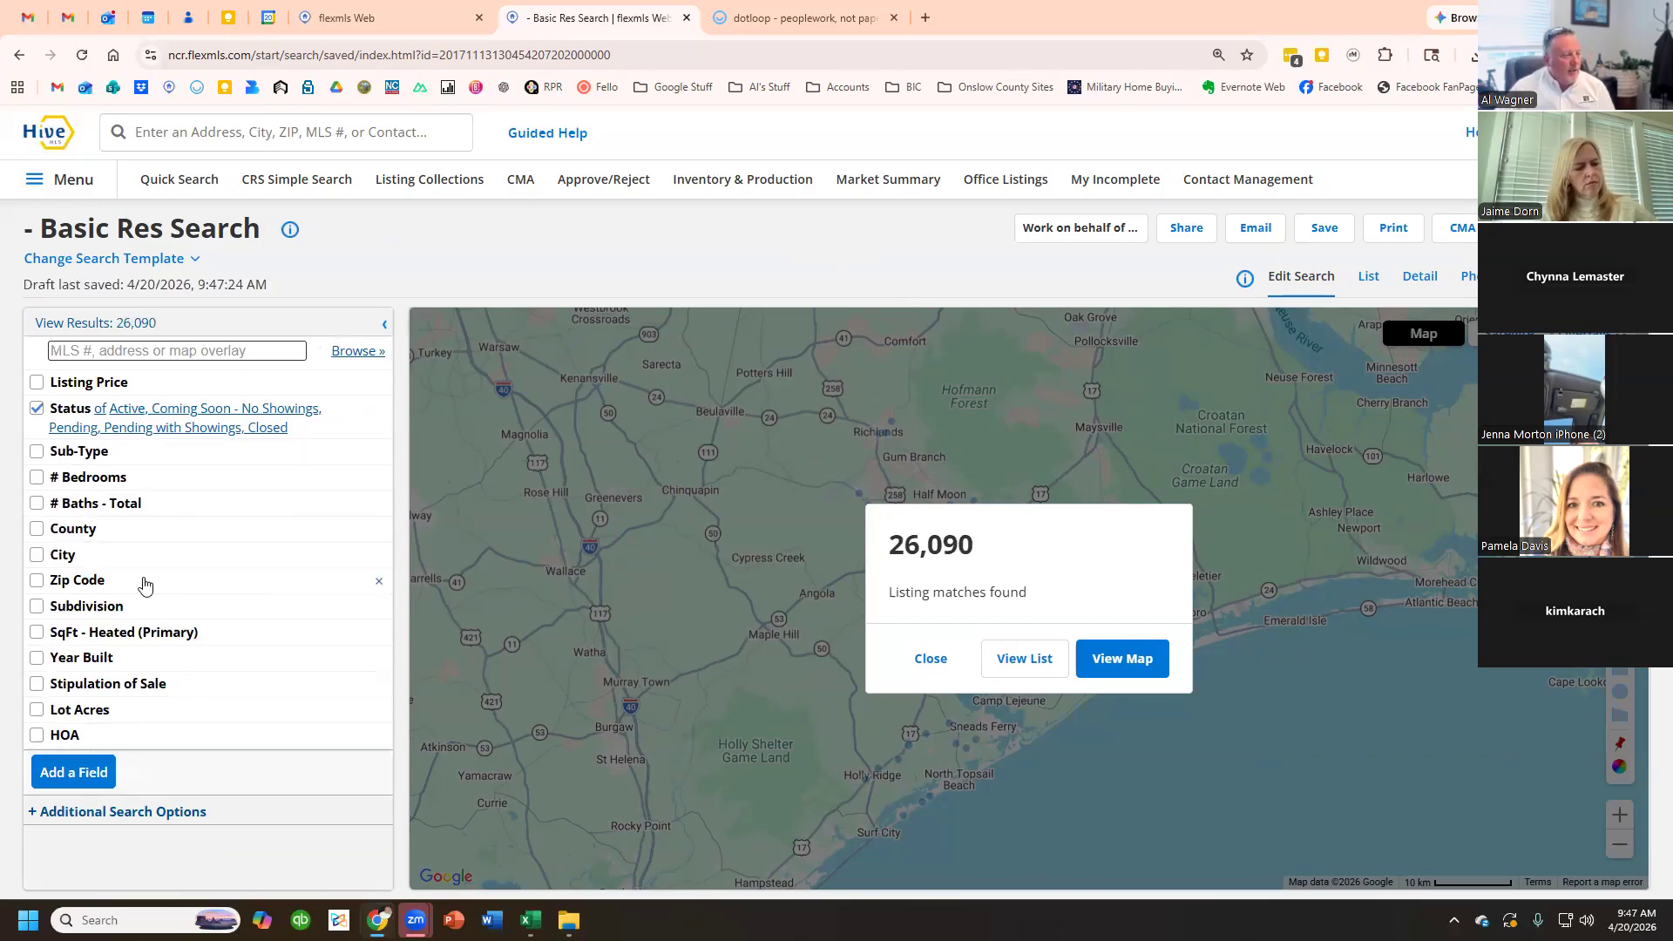
# - Restrict the residential search to the Onslow Bay subdivision
pyautogui.click(142, 612)
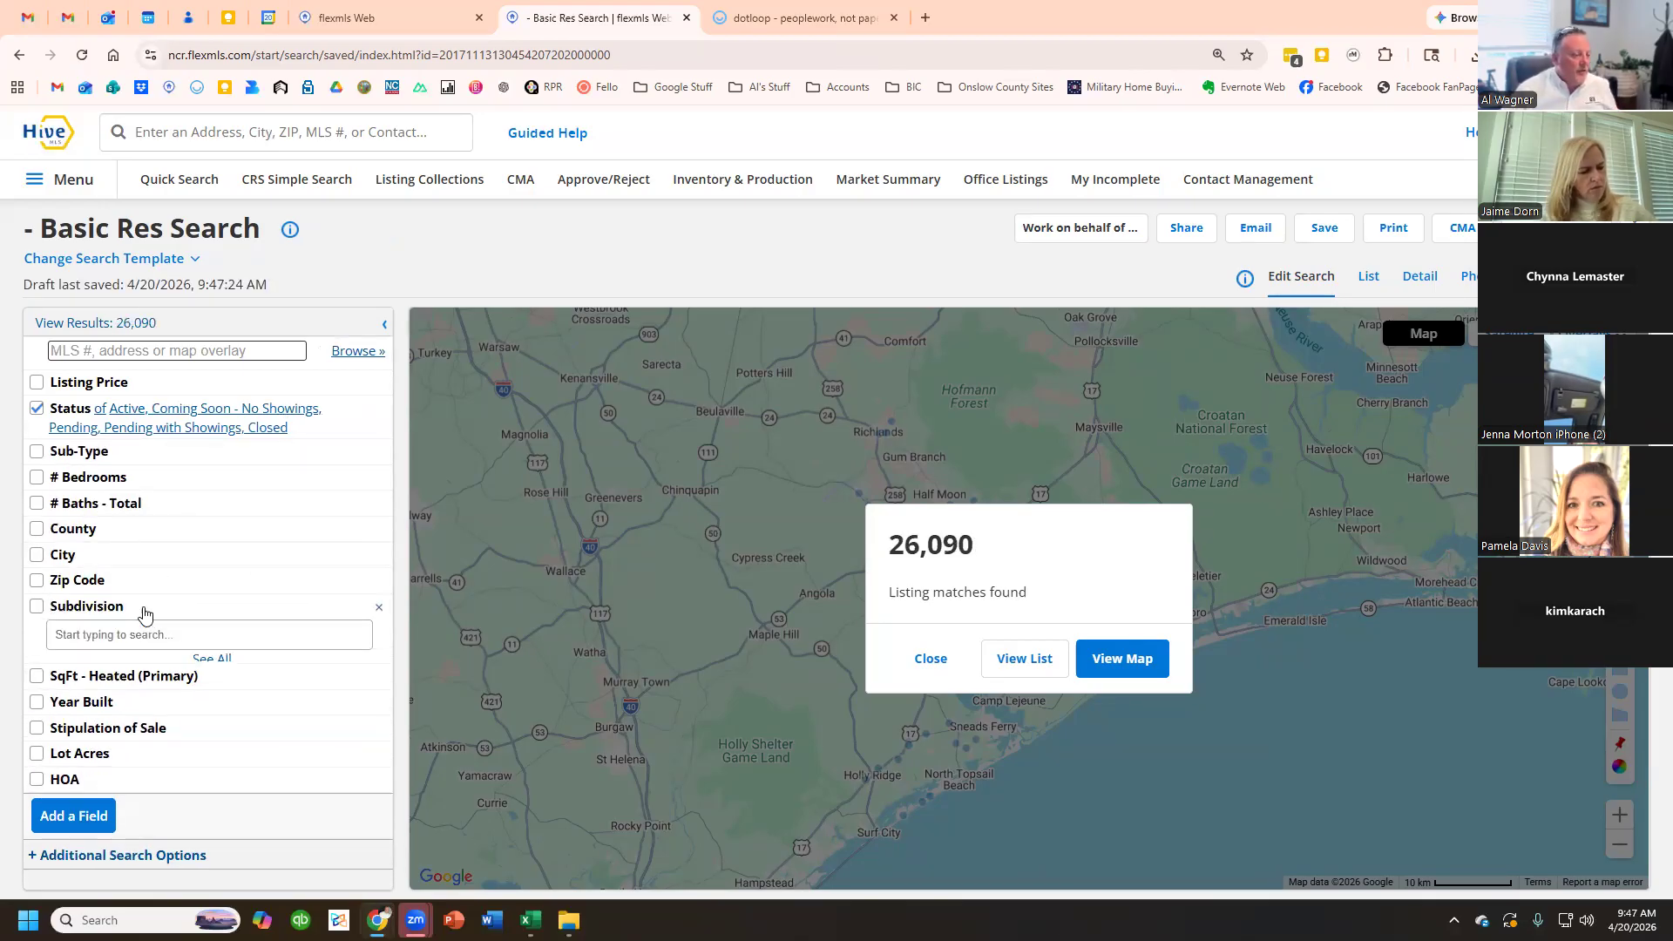
pyautogui.write('onsl')
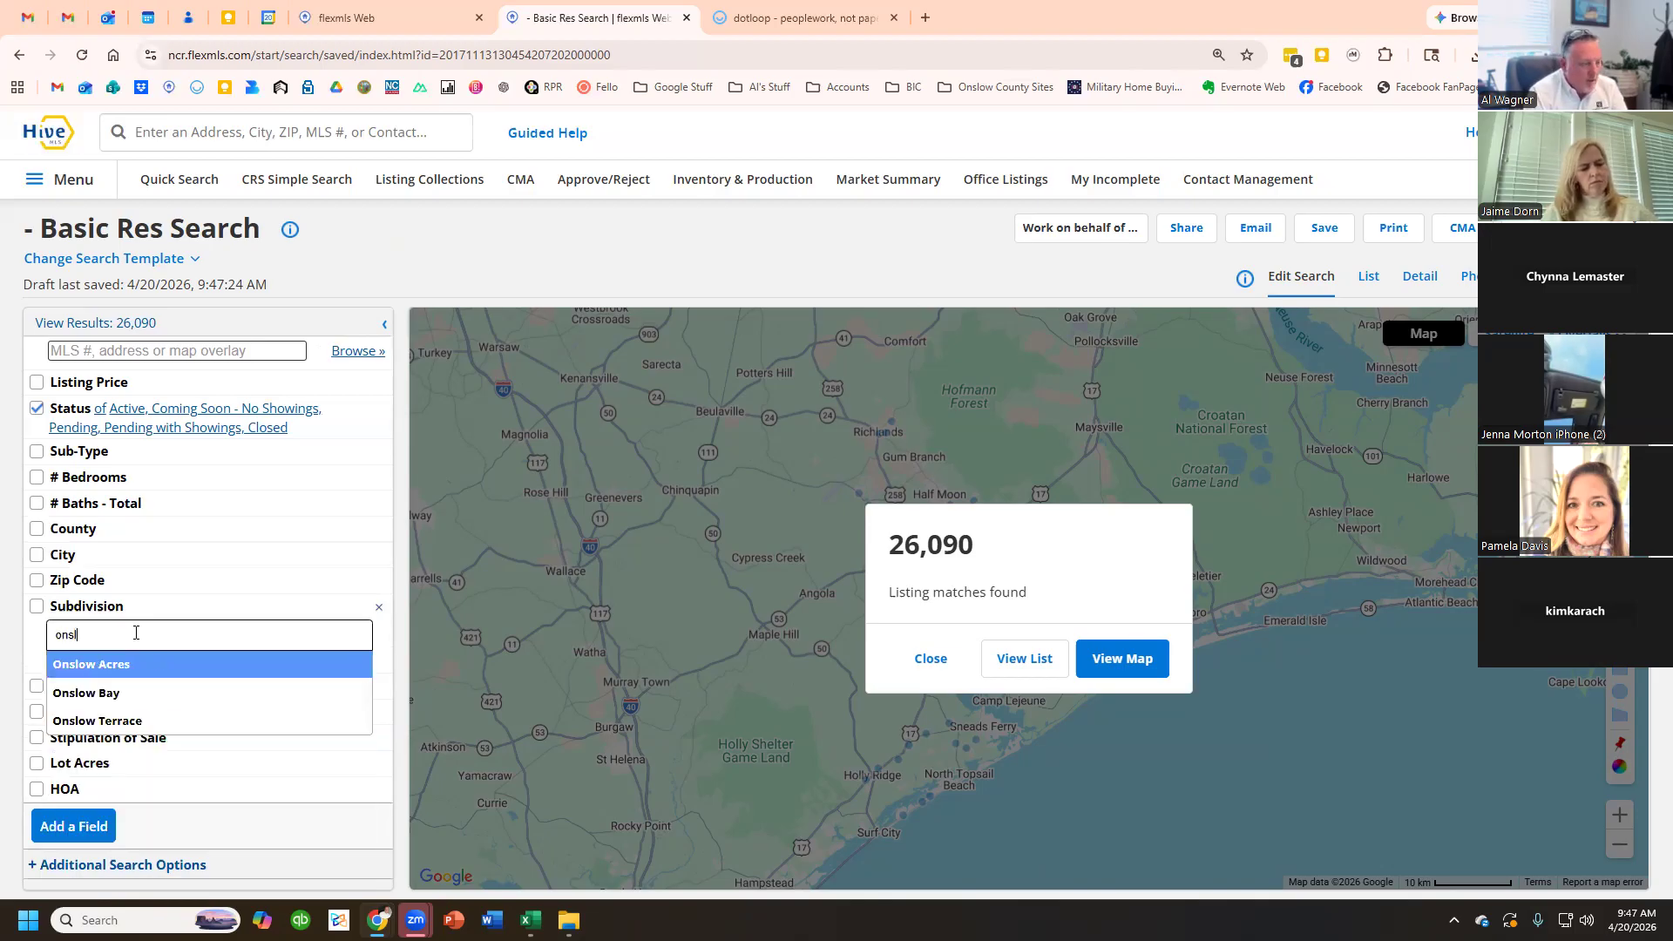
pyautogui.press('Down')
pyautogui.press('Return')
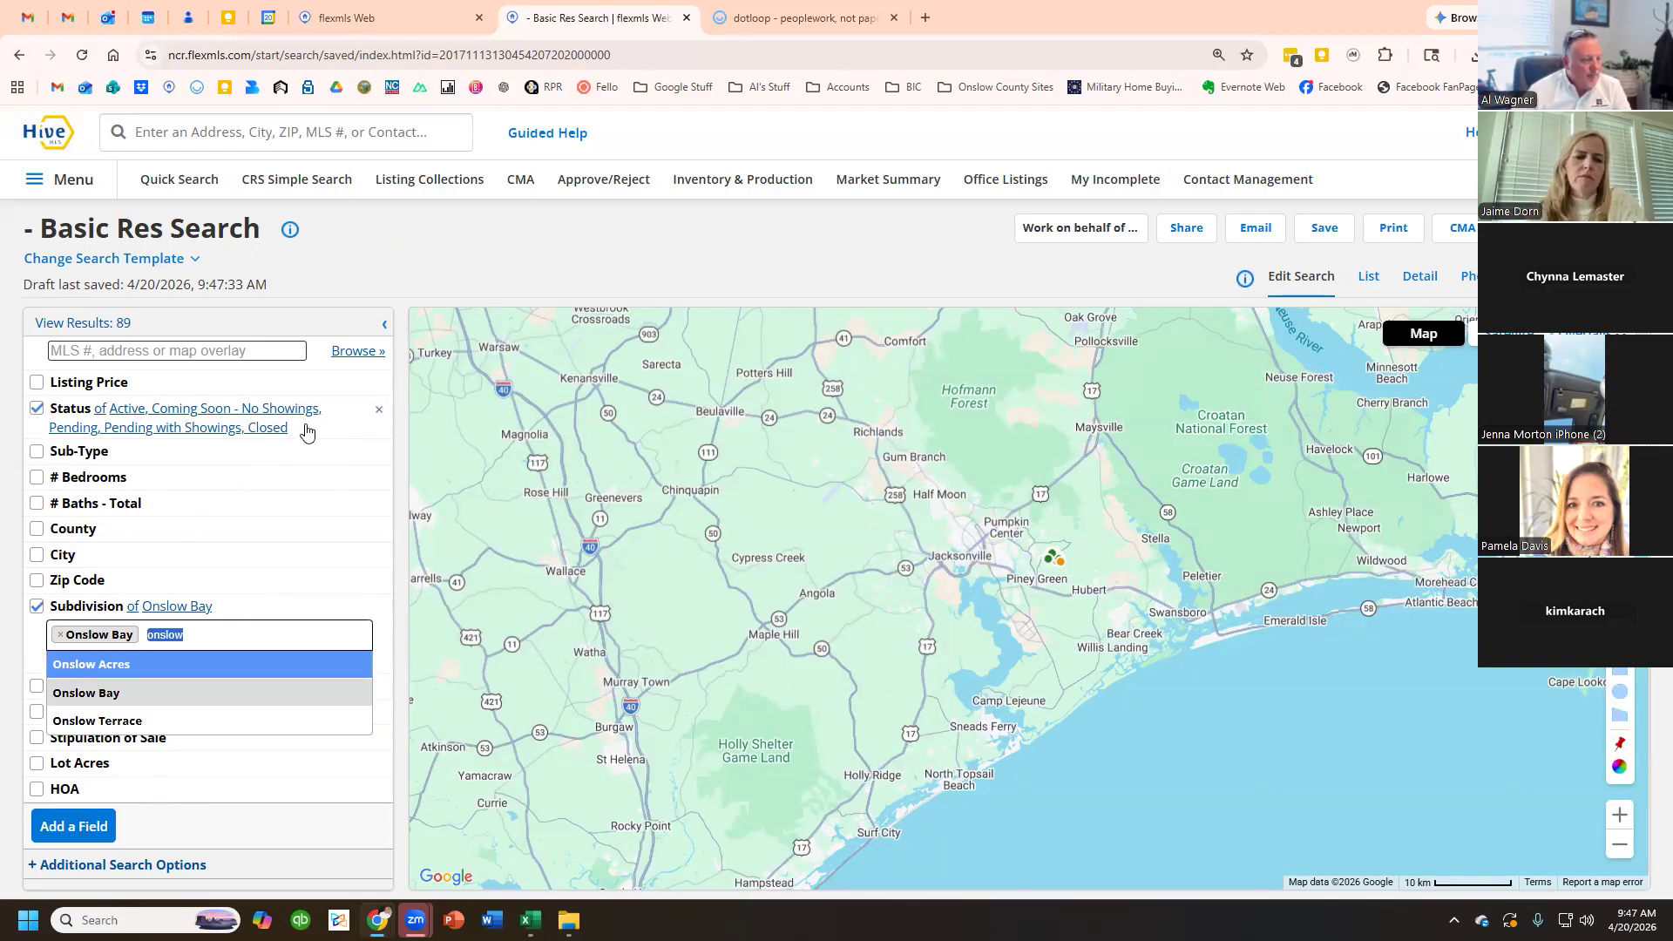
pyautogui.click(307, 429)
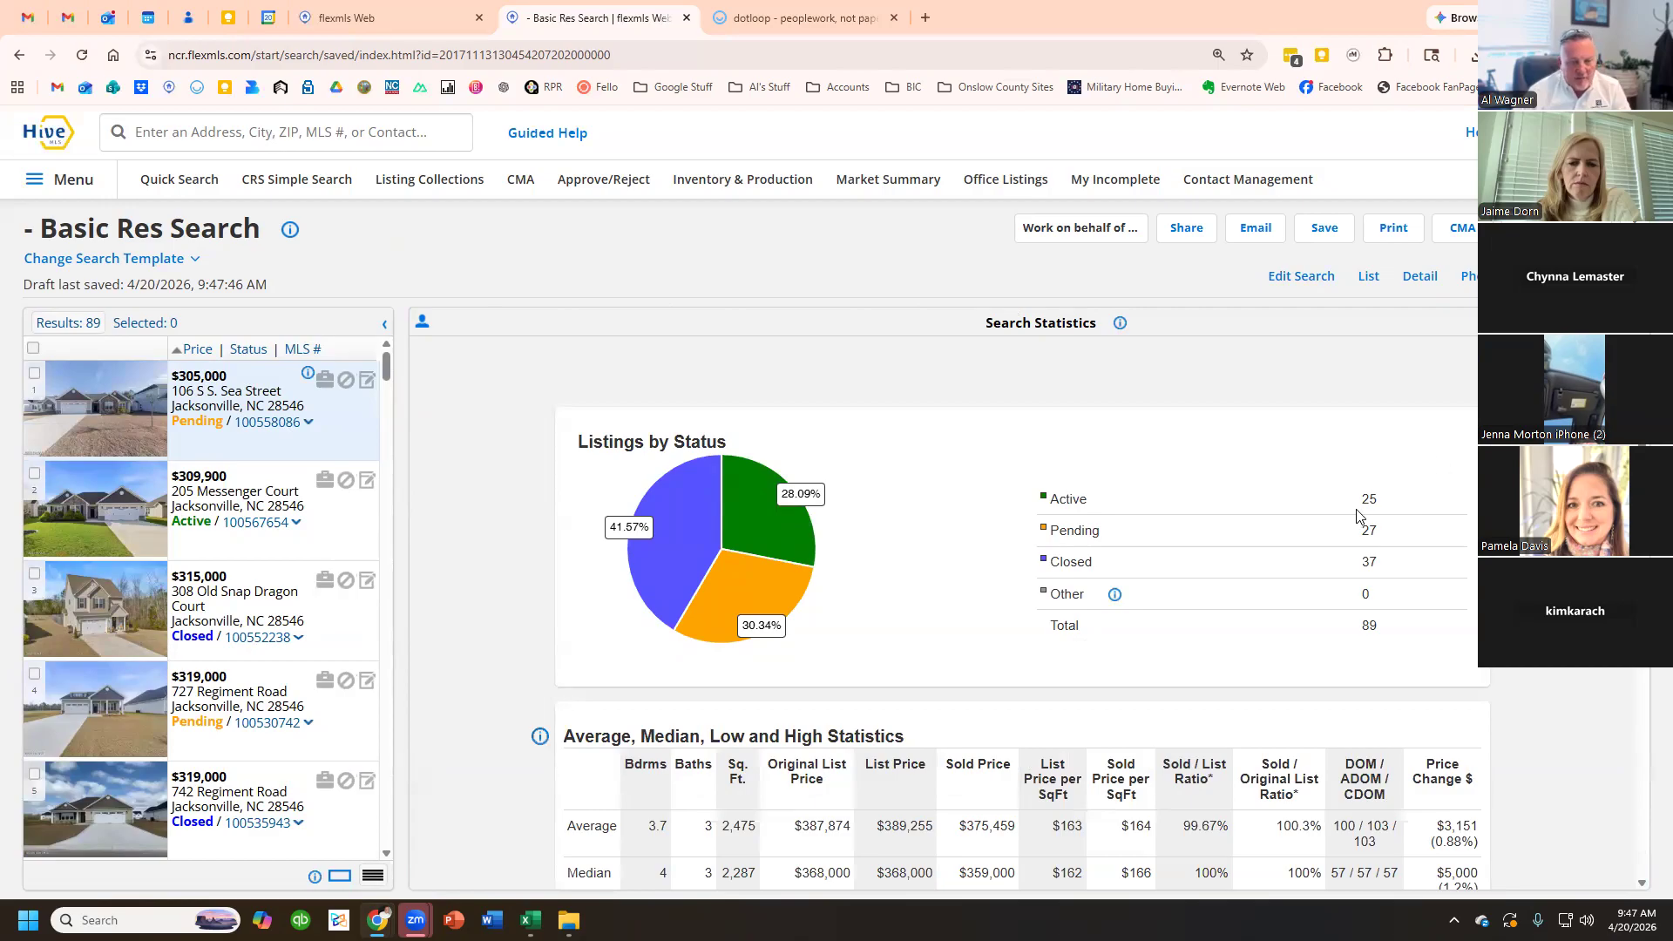
# - Examine the Onslow Bay listing counts by status, and the average and median square footage, sold price and days on market
pyautogui.moveTo(1362, 508); pyautogui.dragTo(1393, 507)
pyautogui.doubleClick(1368, 529)
pyautogui.moveTo(1362, 557); pyautogui.dragTo(1390, 562)
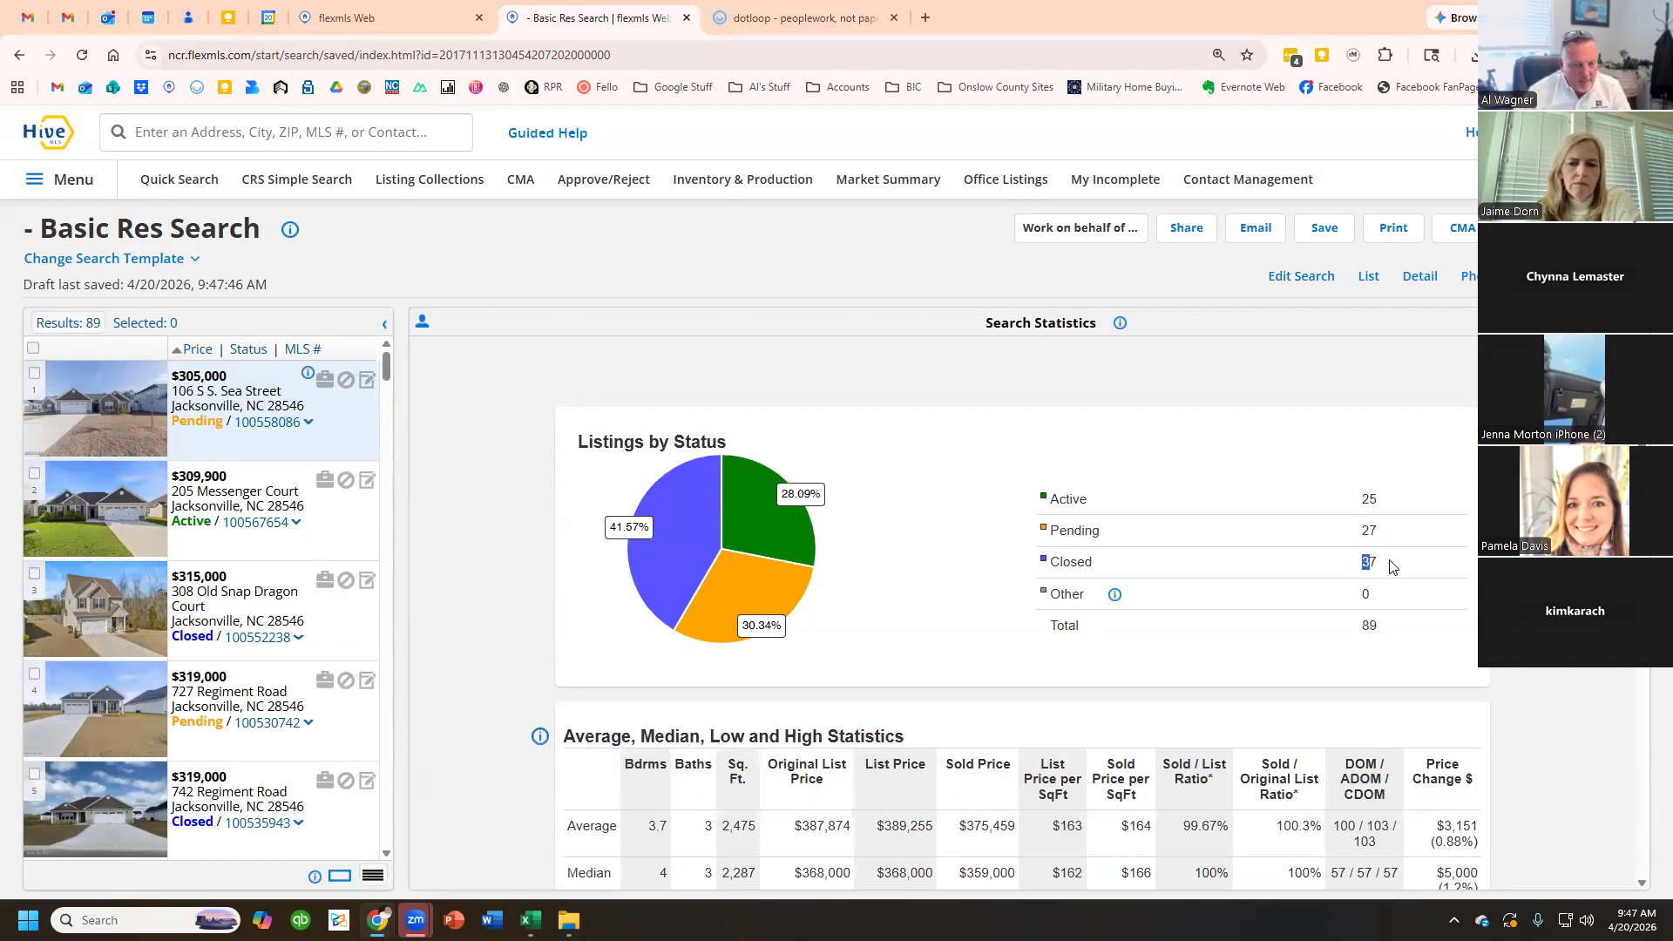
pyautogui.scroll(-3, 803, 584)
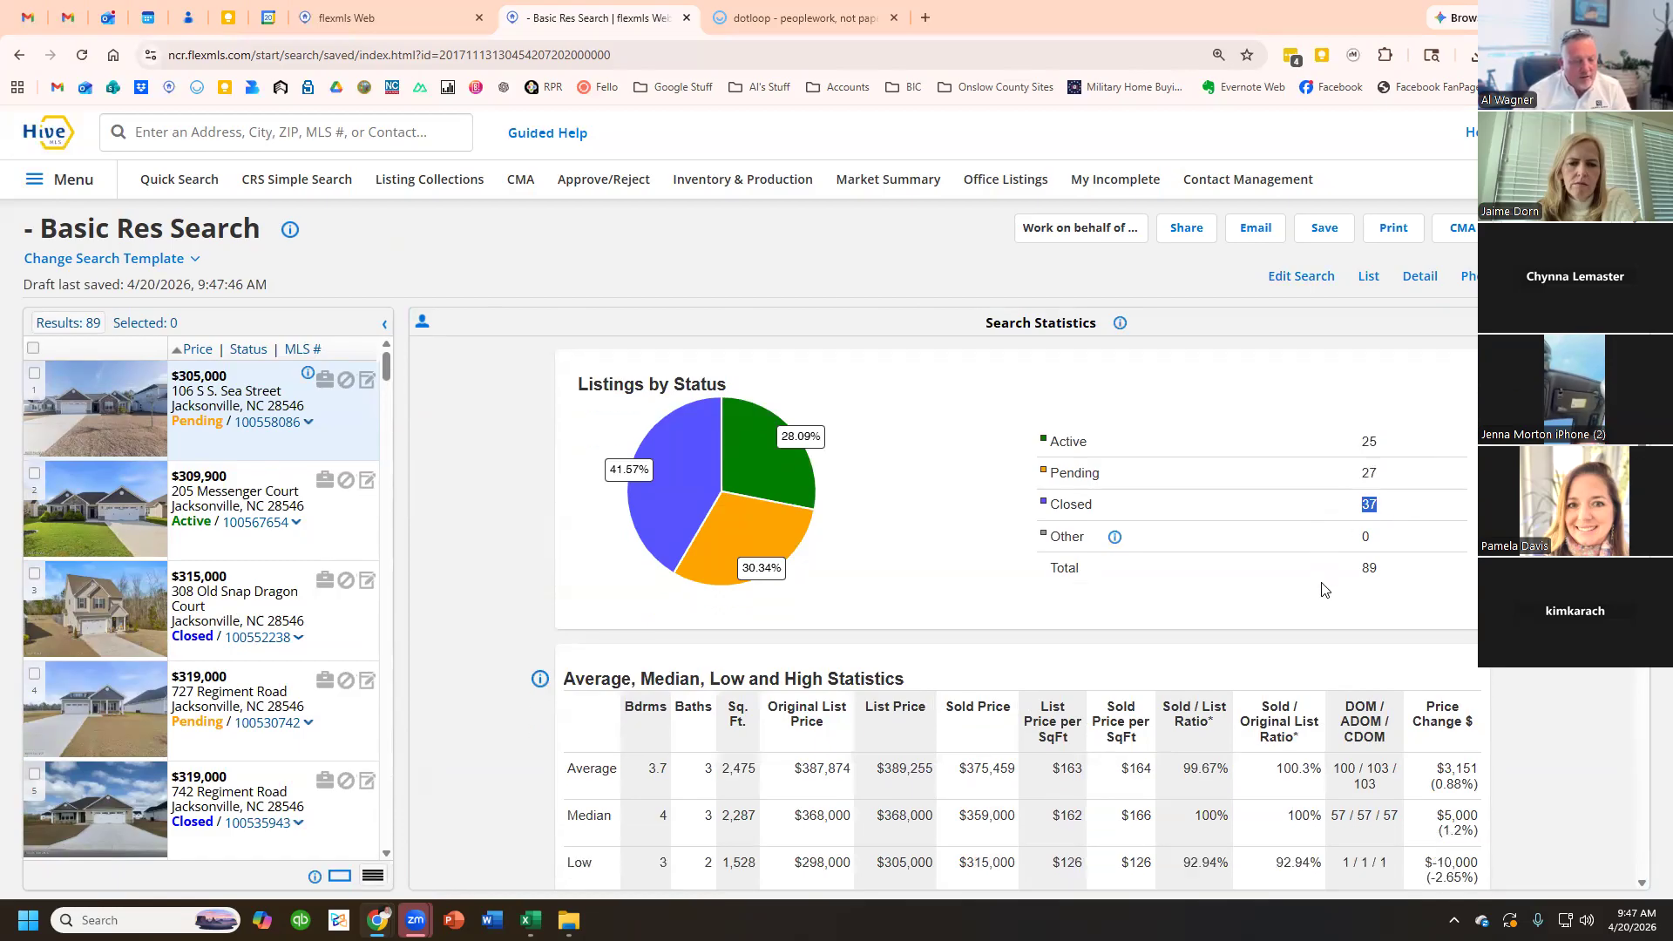
pyautogui.moveTo(722, 576); pyautogui.dragTo(755, 573)
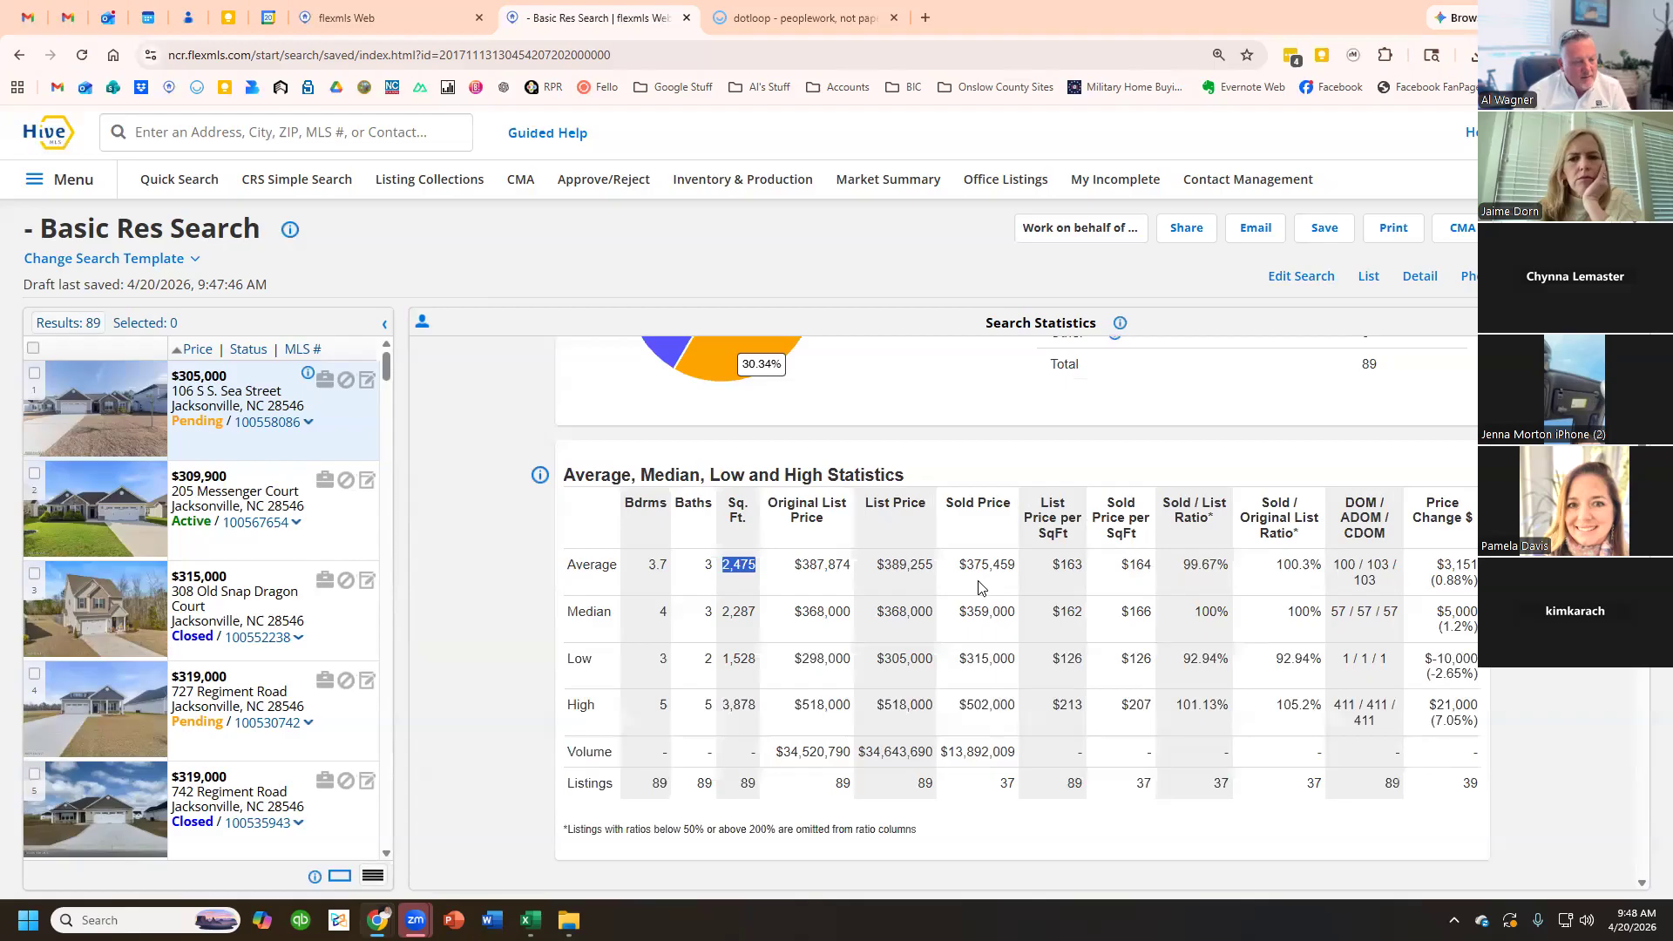
pyautogui.moveTo(959, 569); pyautogui.dragTo(1018, 571)
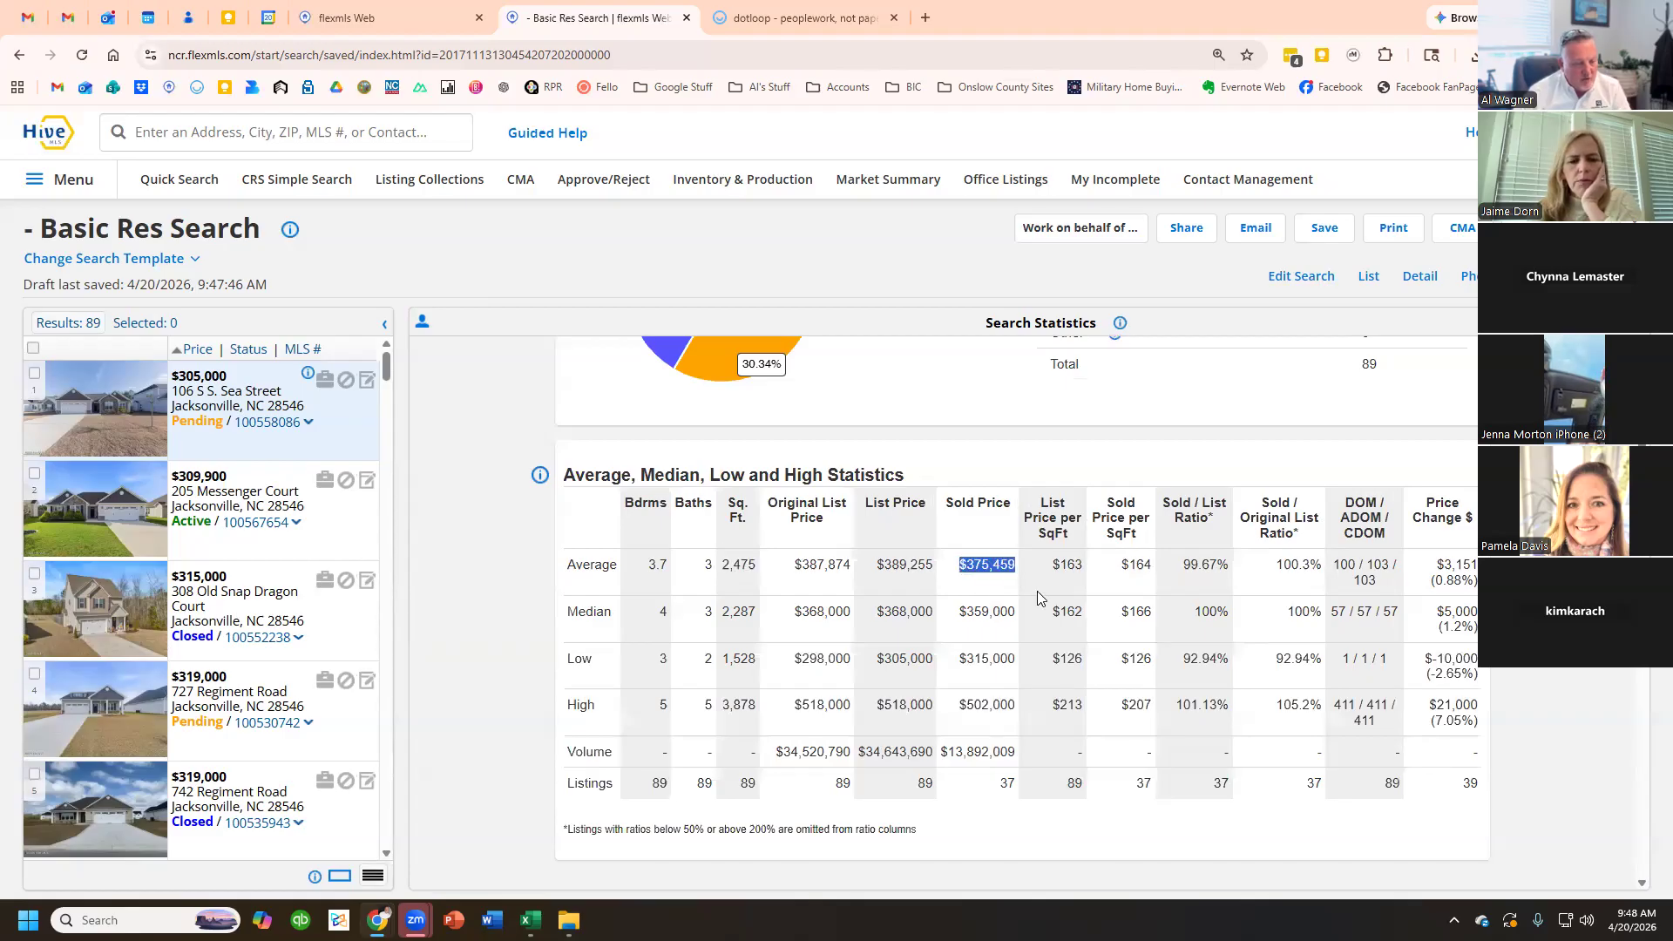
pyautogui.moveTo(1333, 566); pyautogui.dragTo(1349, 567)
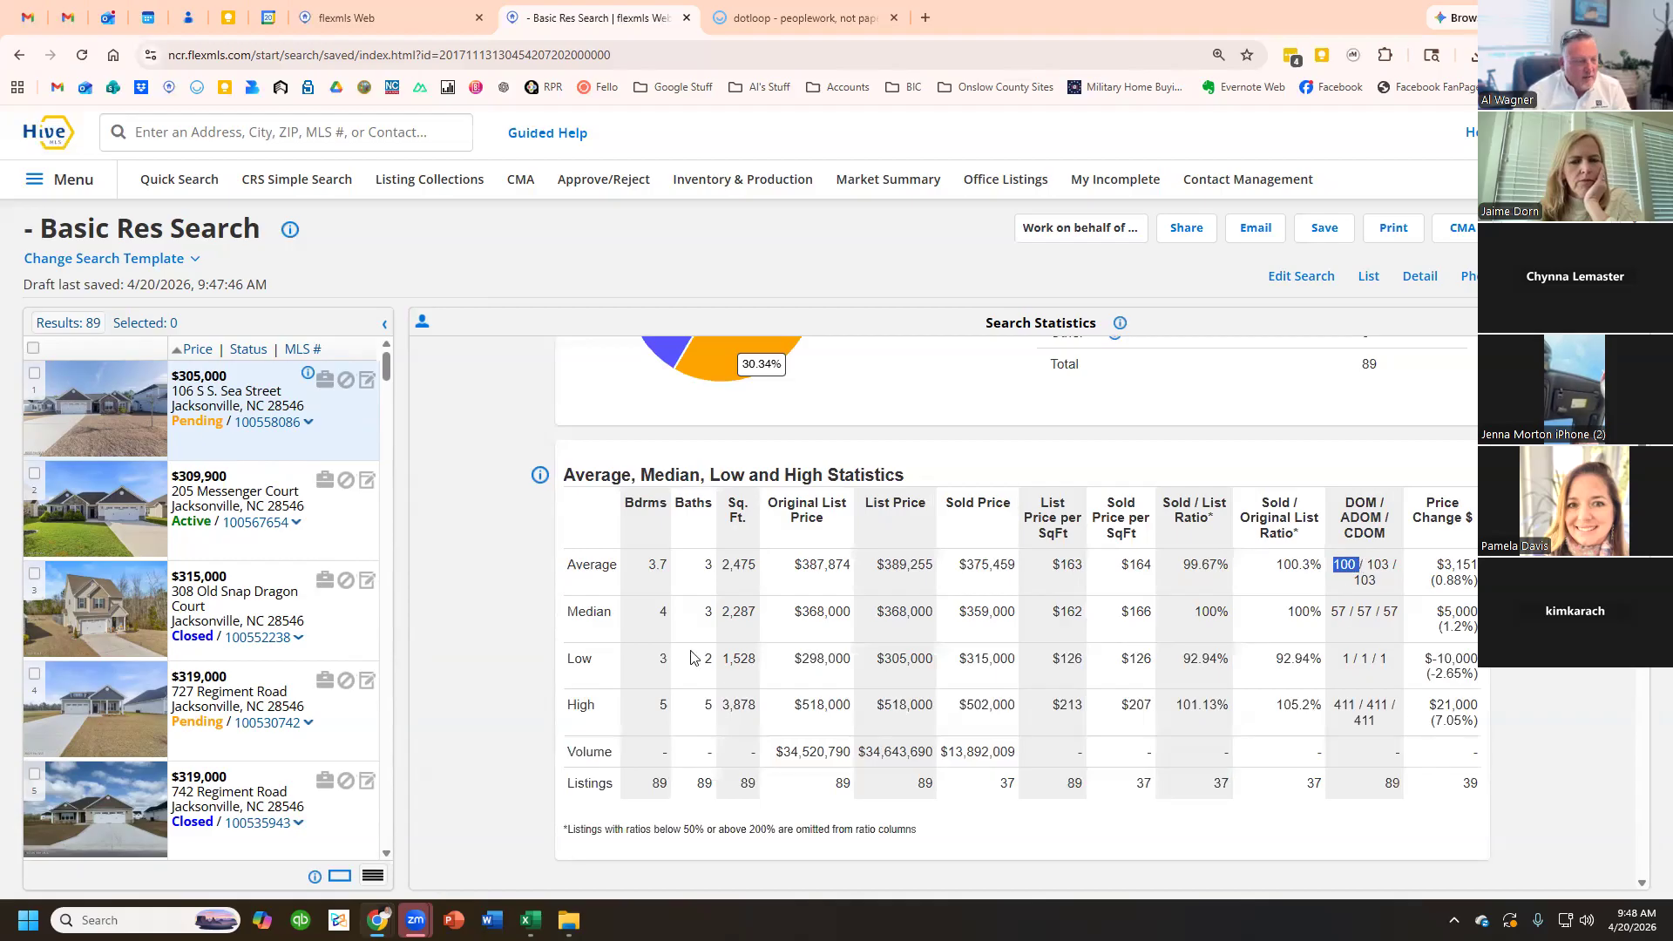
pyautogui.click(591, 607)
pyautogui.doubleClick(739, 611)
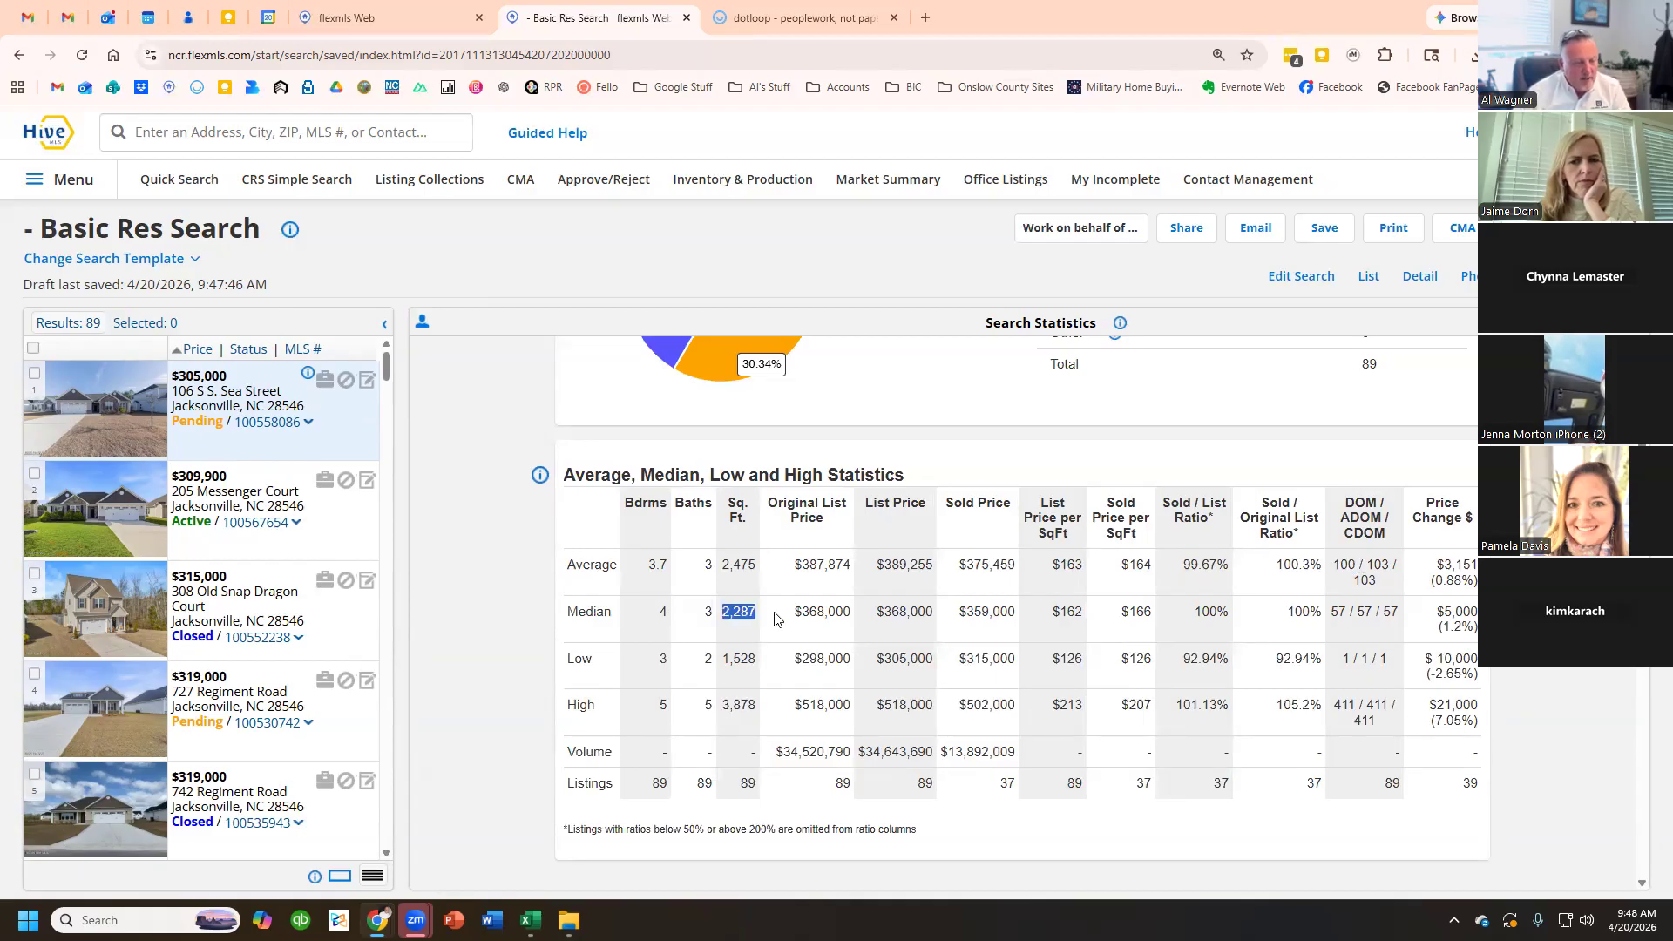
pyautogui.moveTo(962, 621); pyautogui.dragTo(1027, 618)
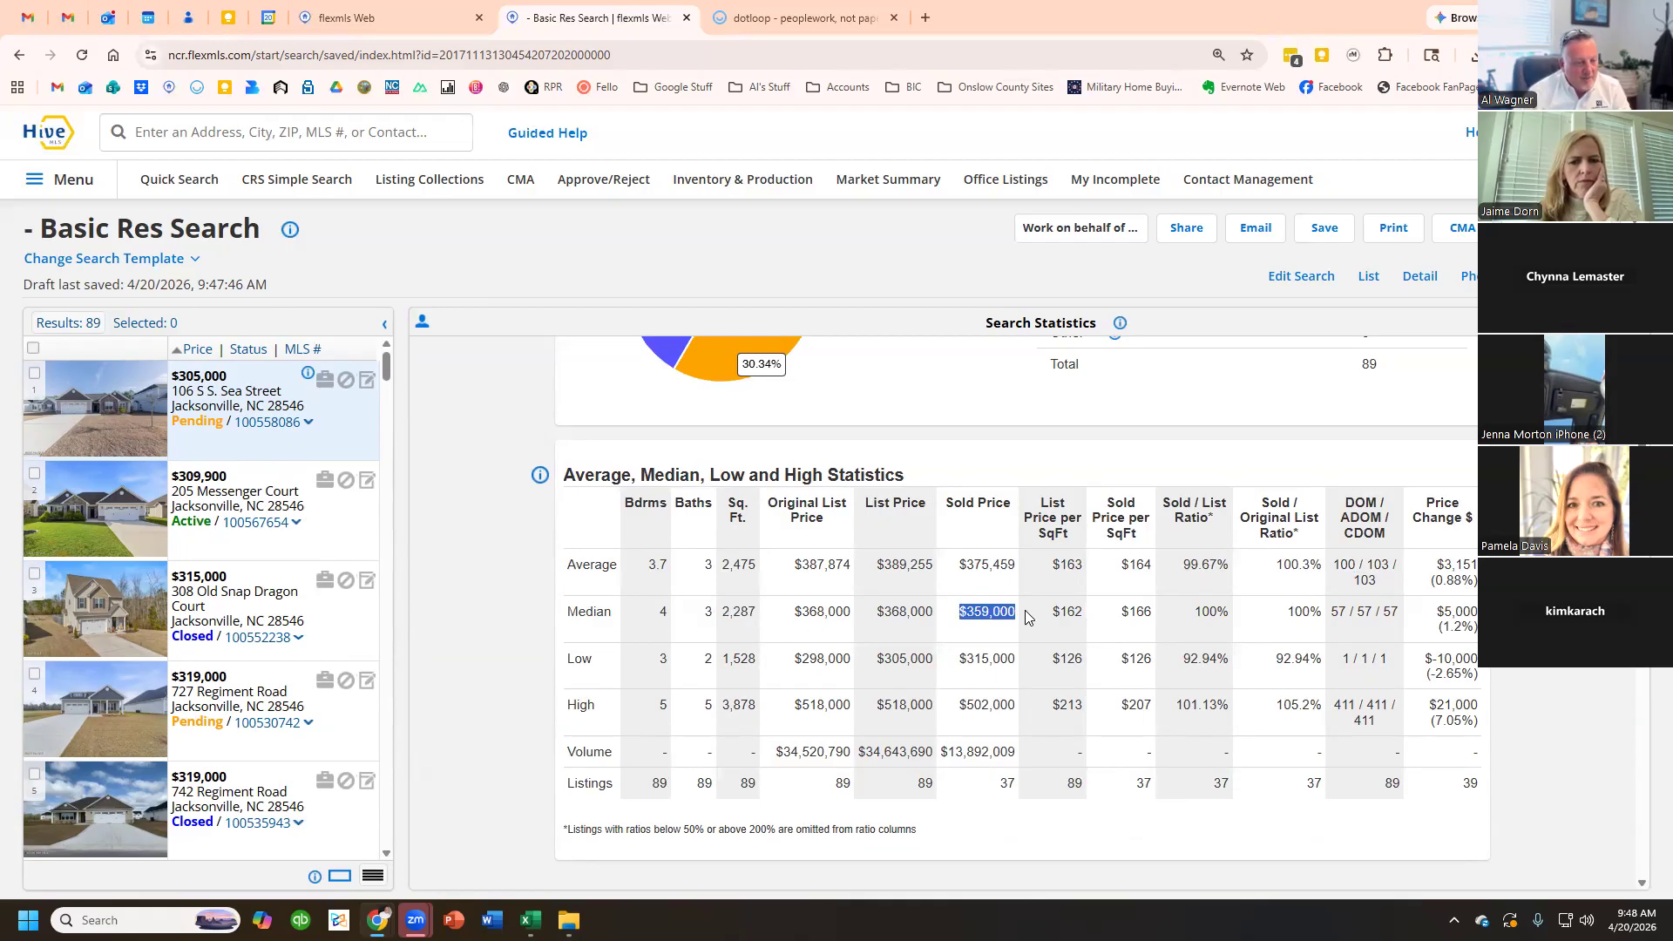
pyautogui.moveTo(723, 566); pyautogui.dragTo(741, 568)
pyautogui.click(732, 612)
pyautogui.moveTo(962, 568); pyautogui.dragTo(1032, 568)
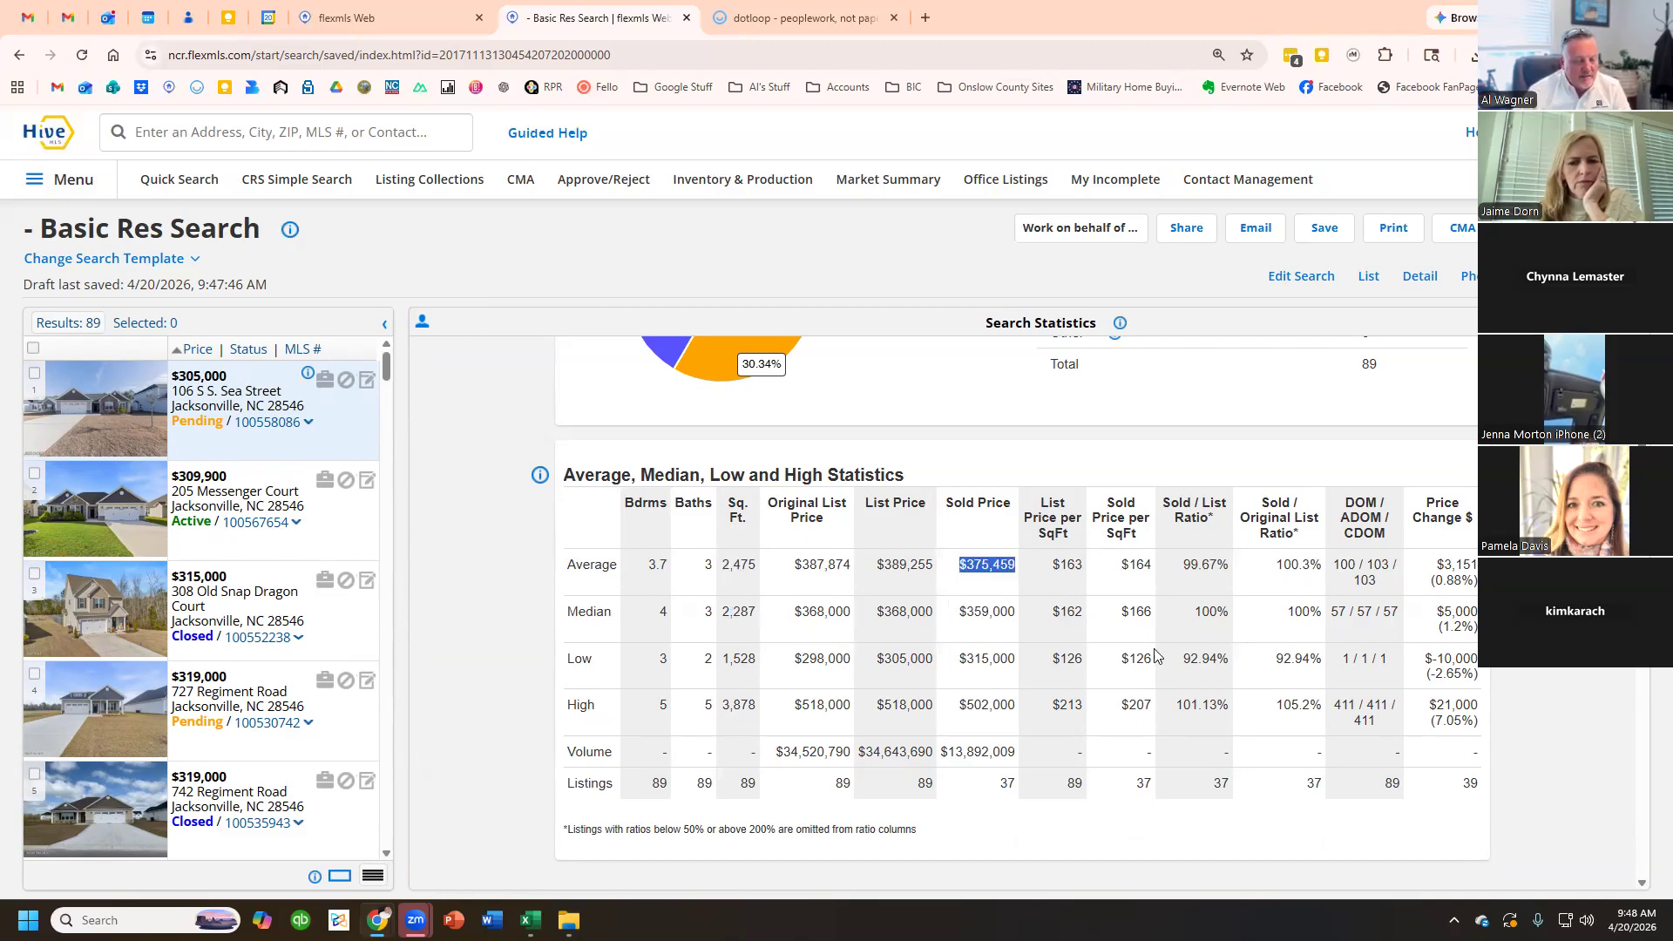
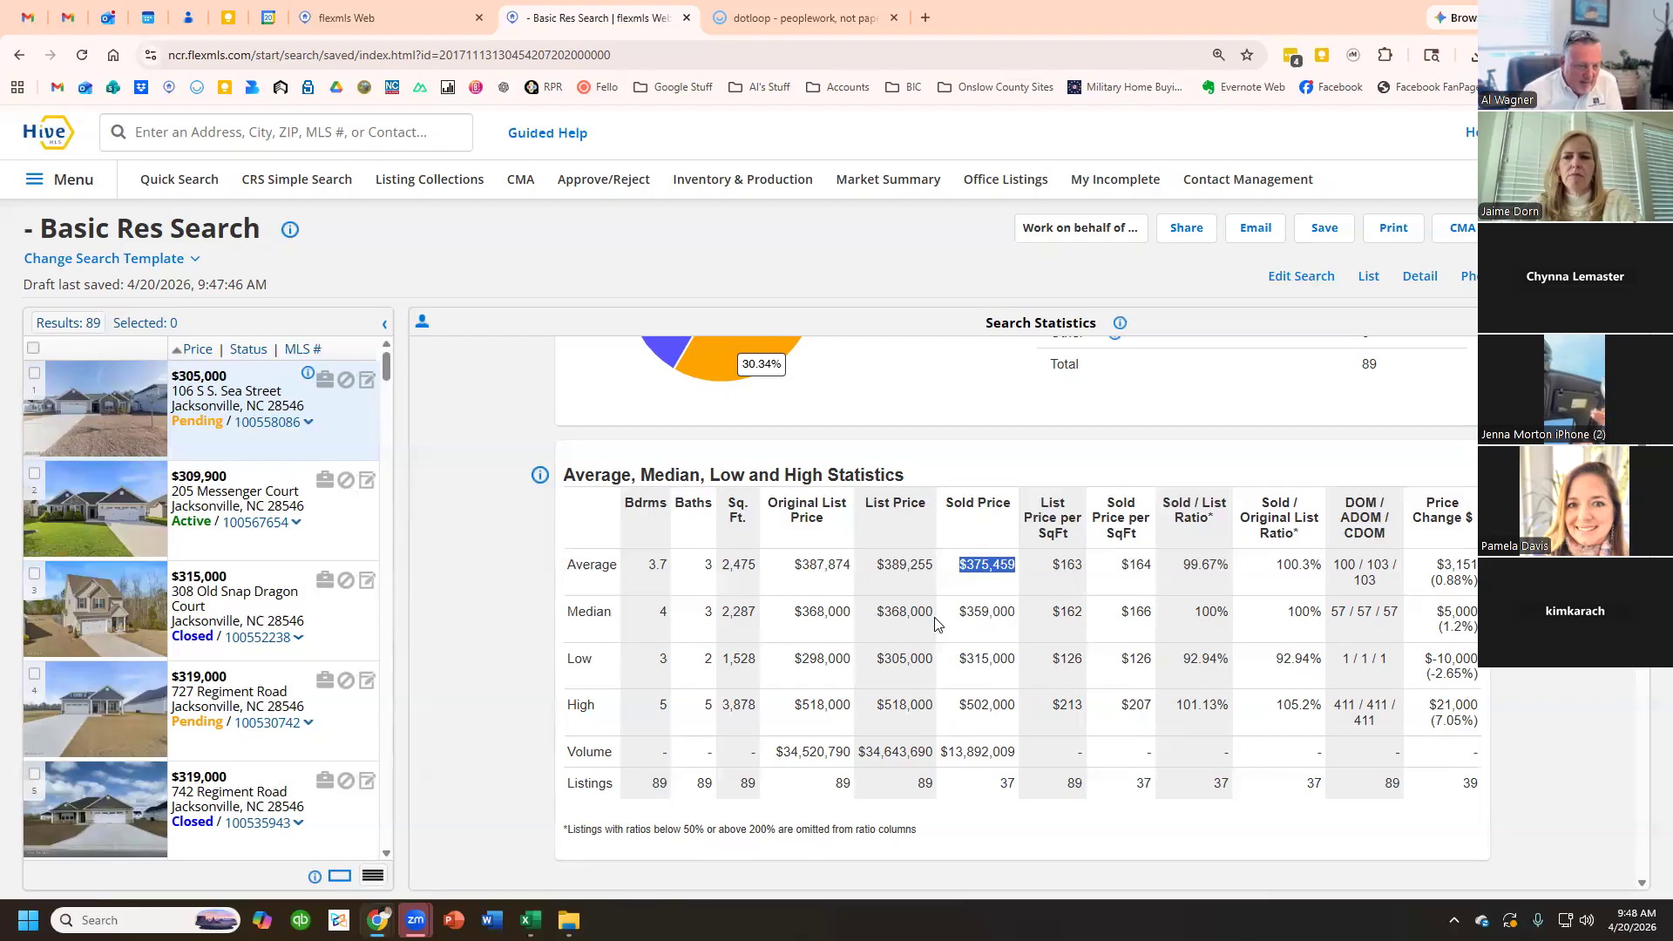
# - Compare the average and median sold prices and square footage with the list and sold prices per square foot
pyautogui.click(978, 592)
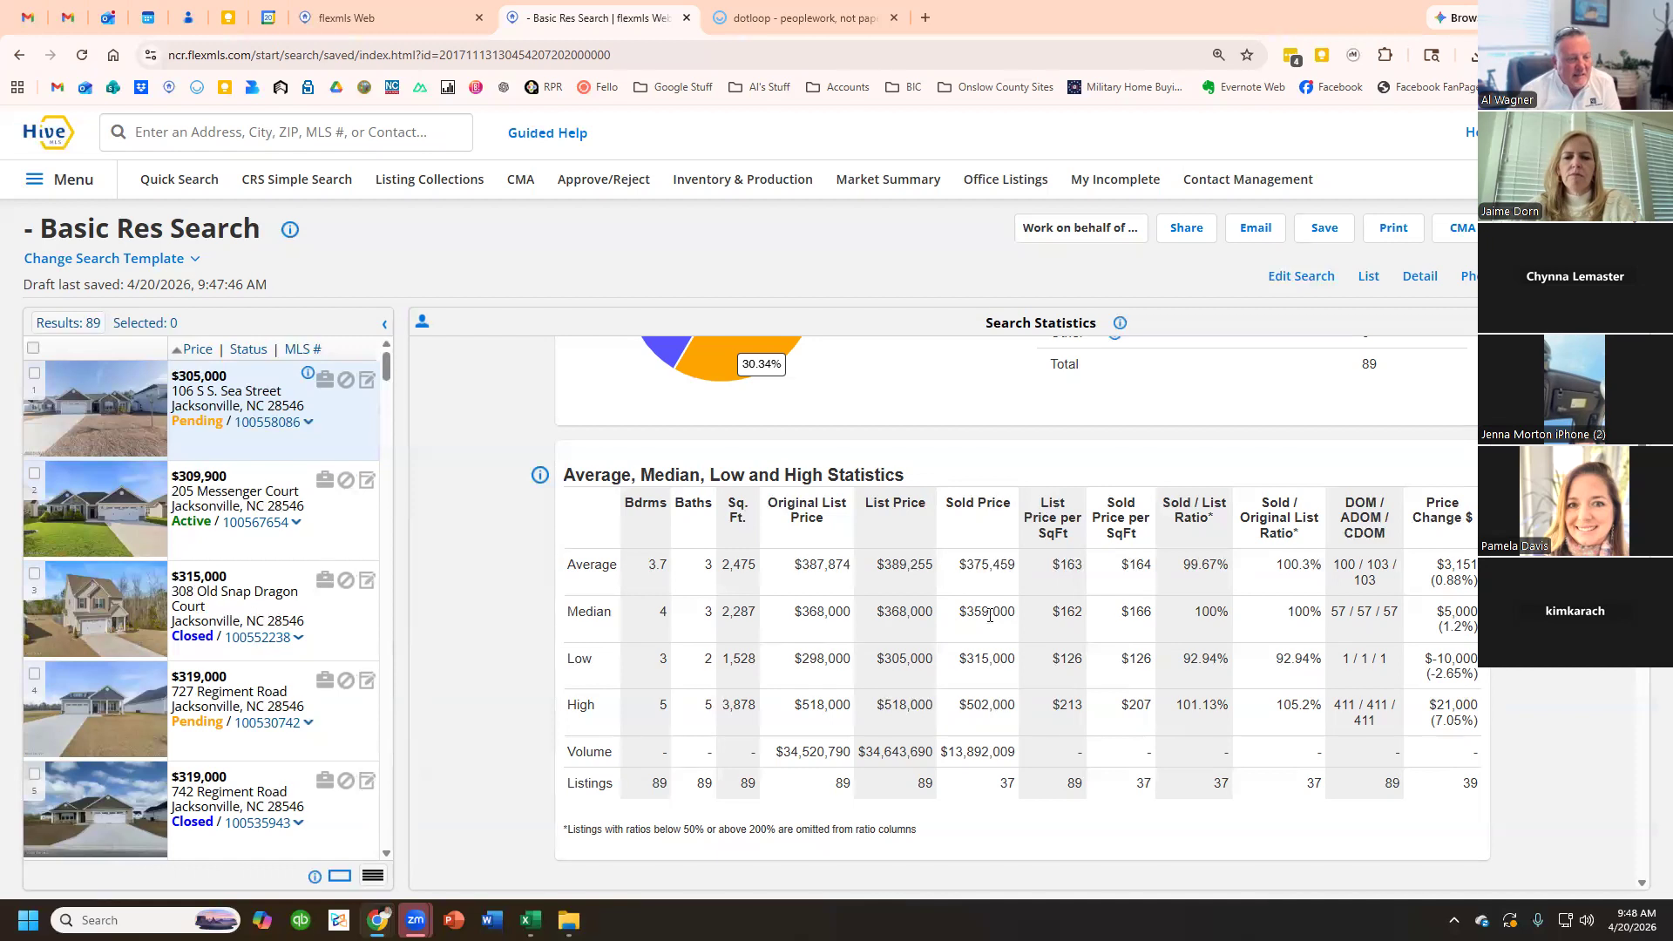
pyautogui.moveTo(966, 613); pyautogui.dragTo(1015, 626)
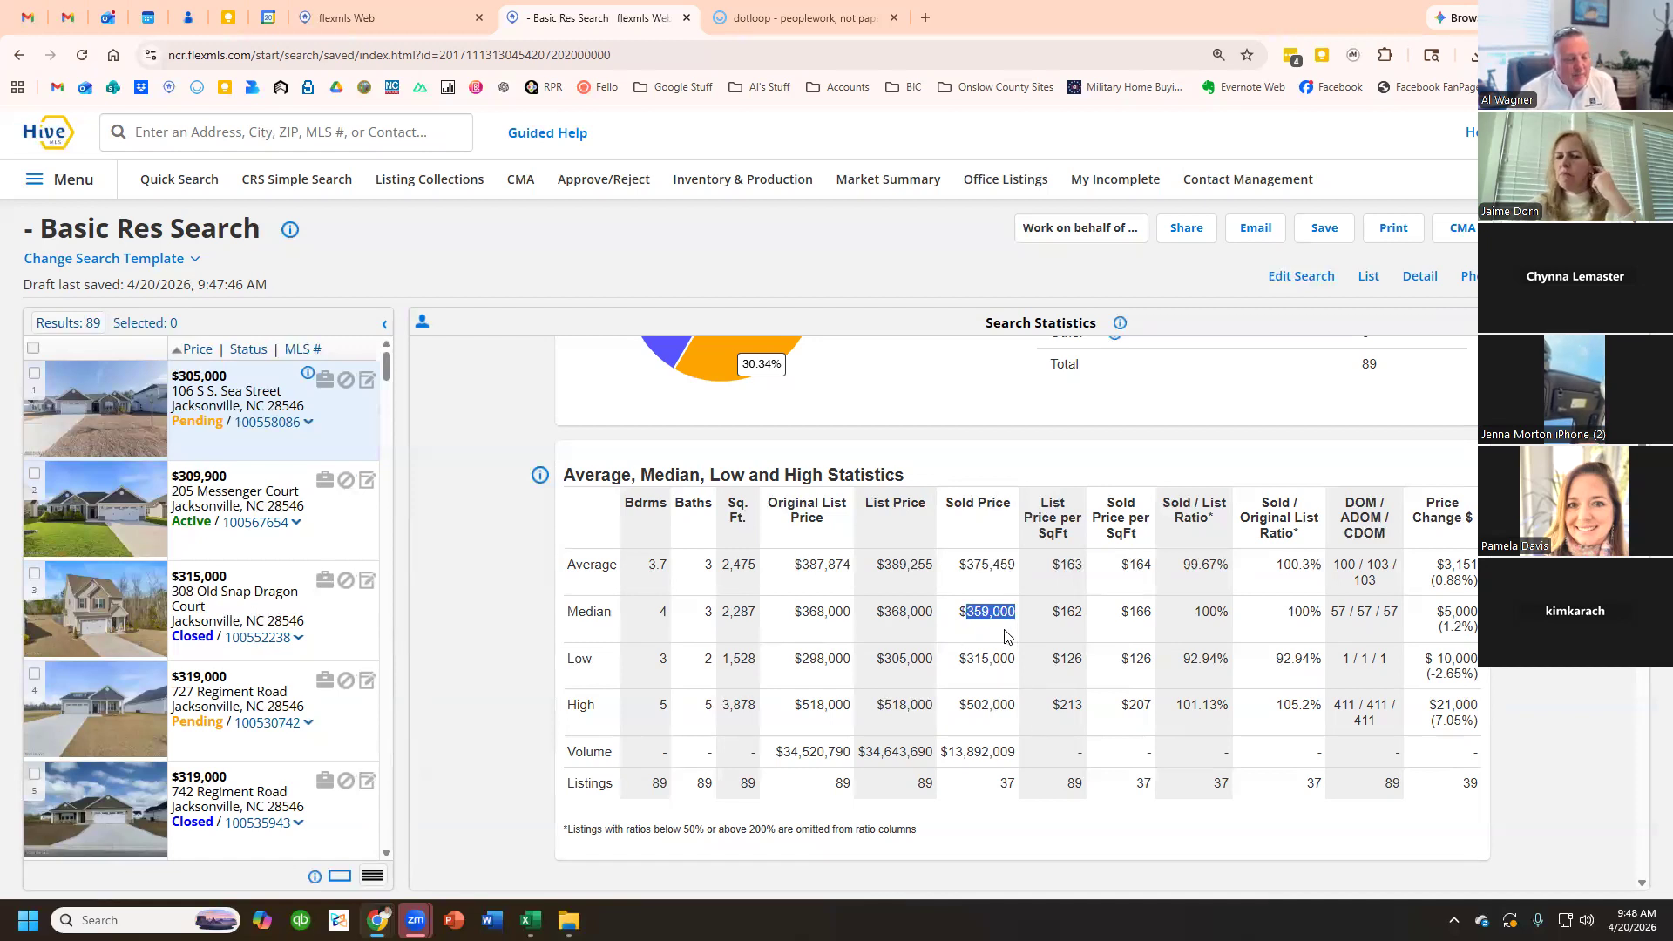
pyautogui.click(952, 601)
pyautogui.moveTo(980, 577); pyautogui.dragTo(951, 614)
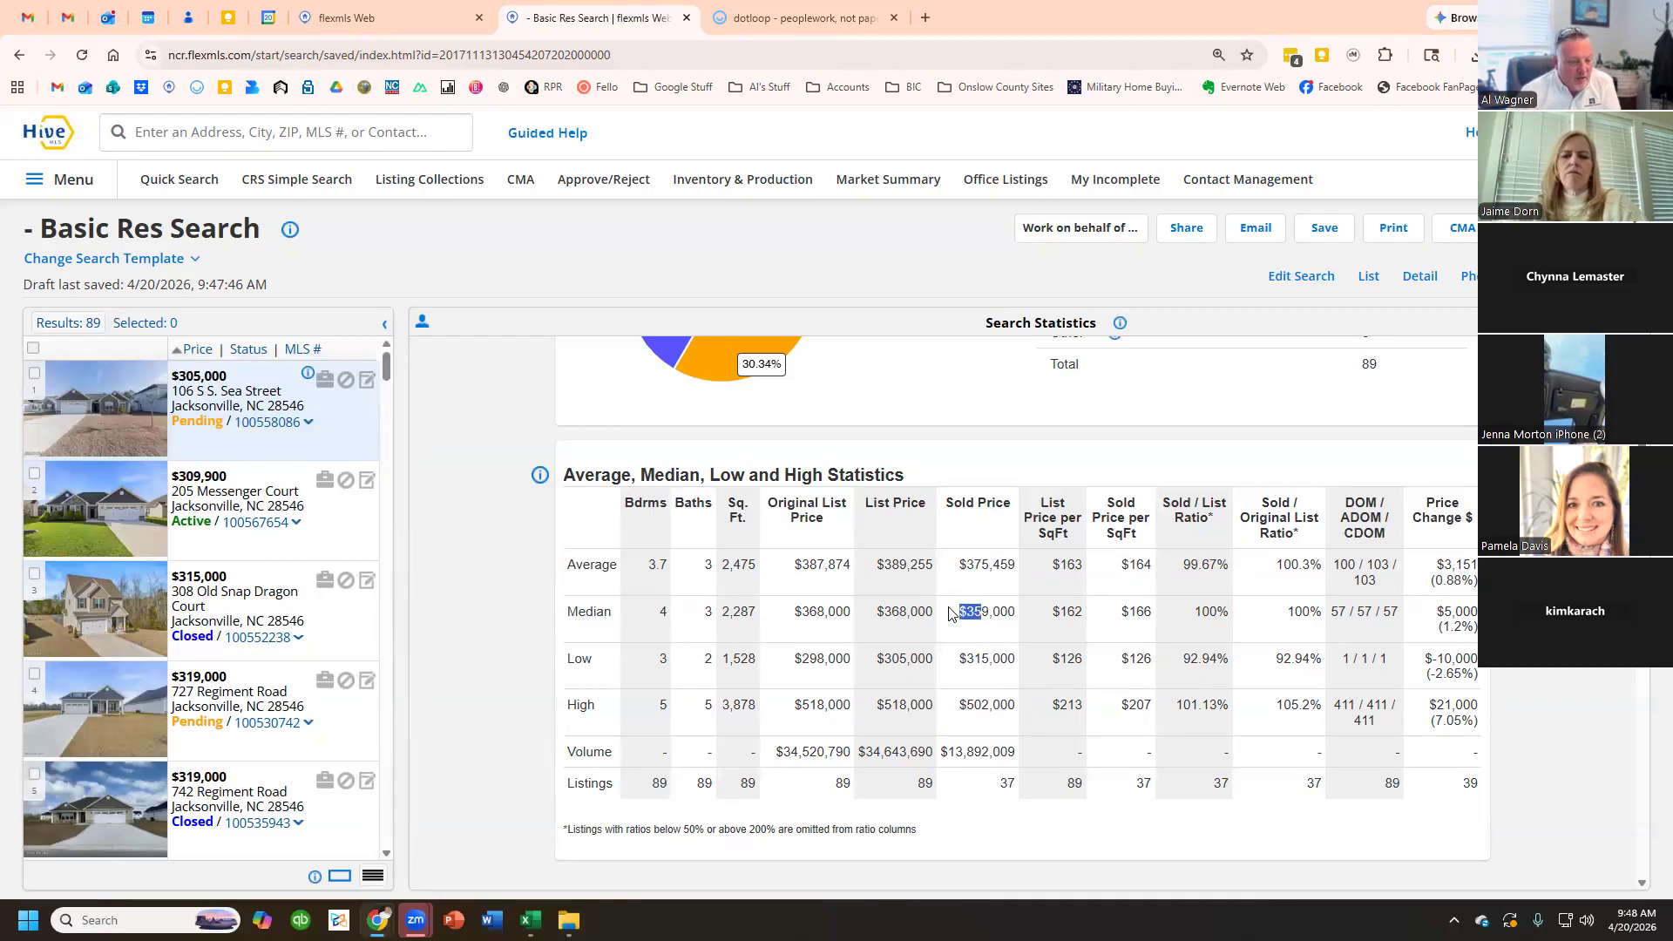
pyautogui.click(724, 611)
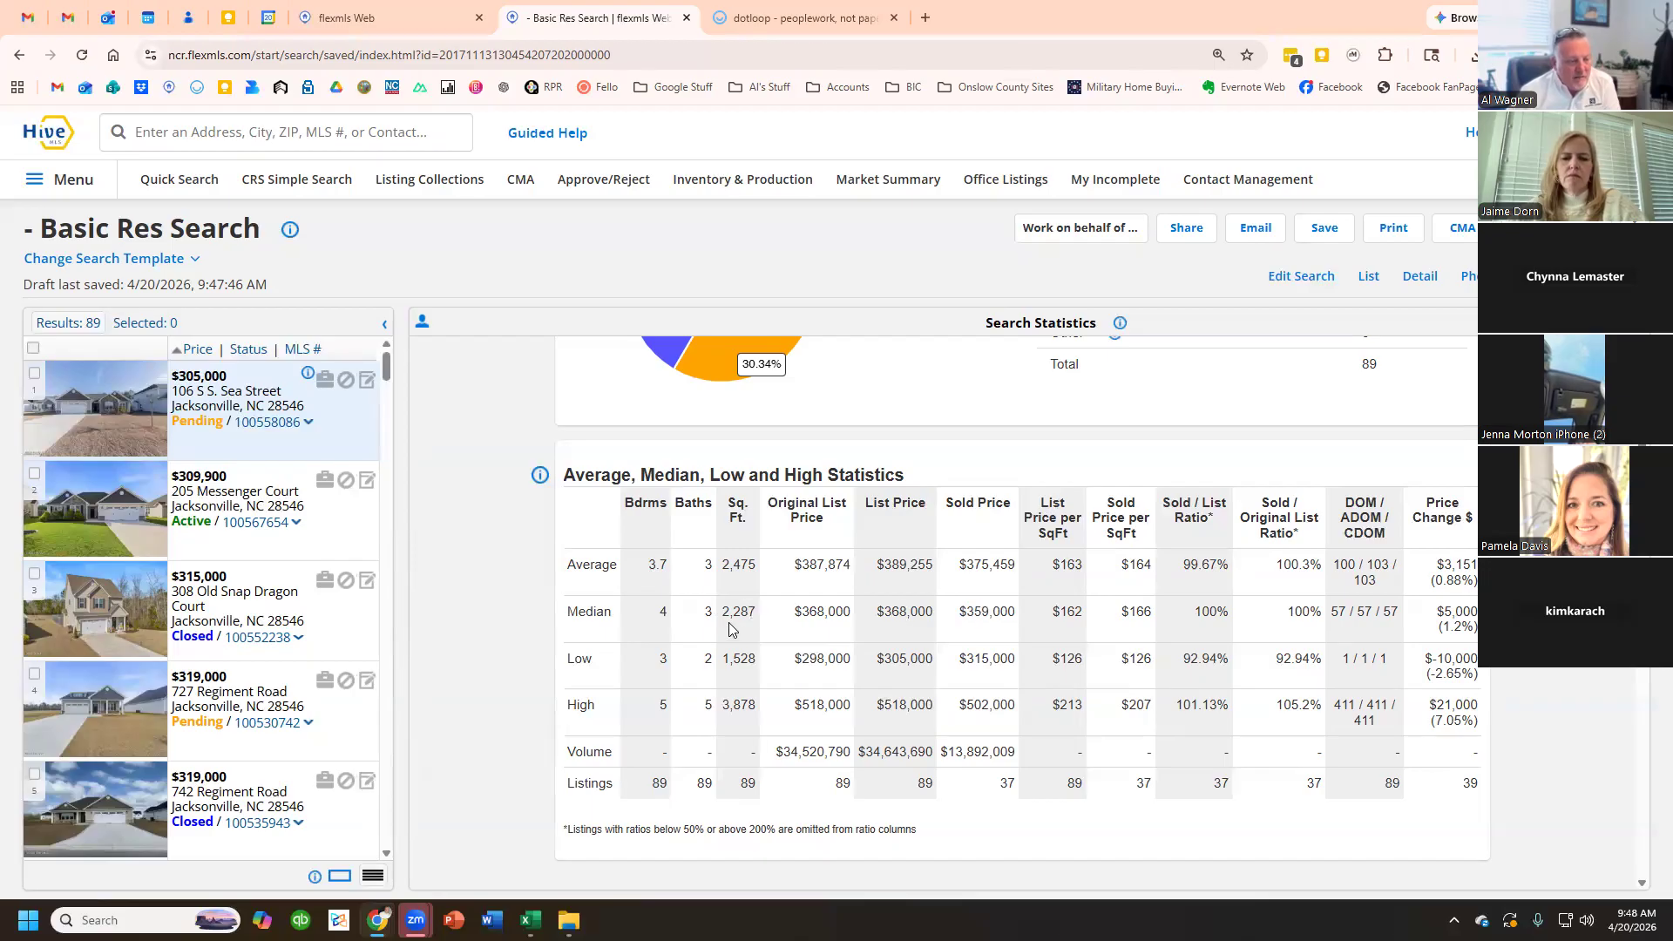
pyautogui.moveTo(723, 564); pyautogui.dragTo(746, 614)
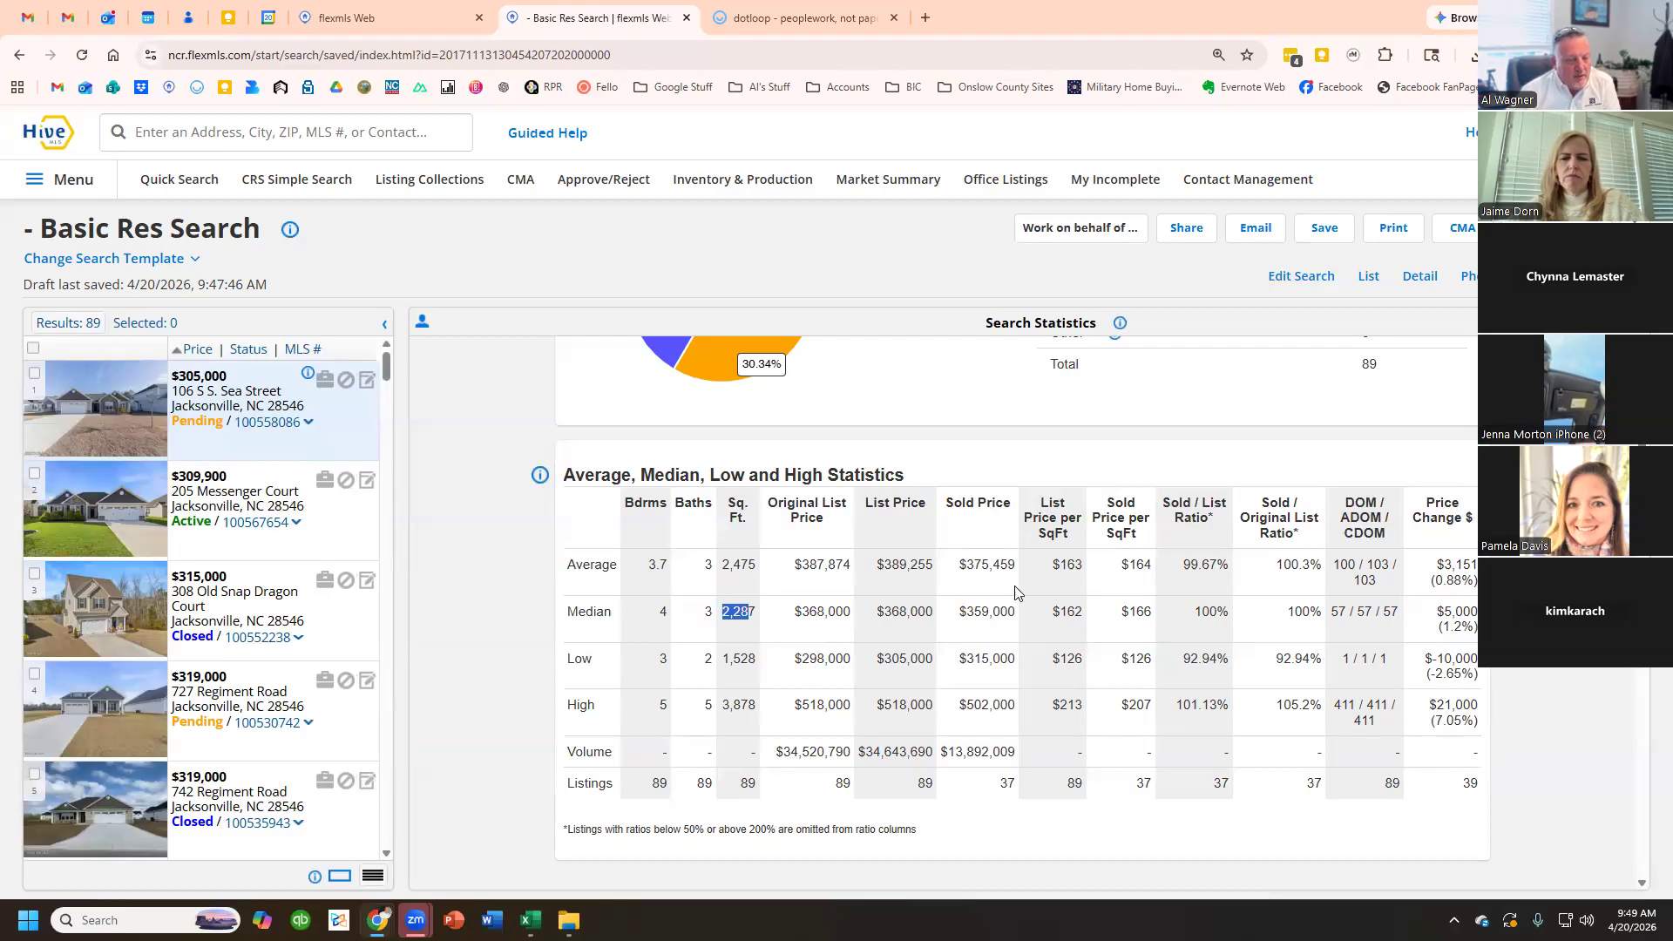
pyautogui.moveTo(966, 617); pyautogui.dragTo(992, 617)
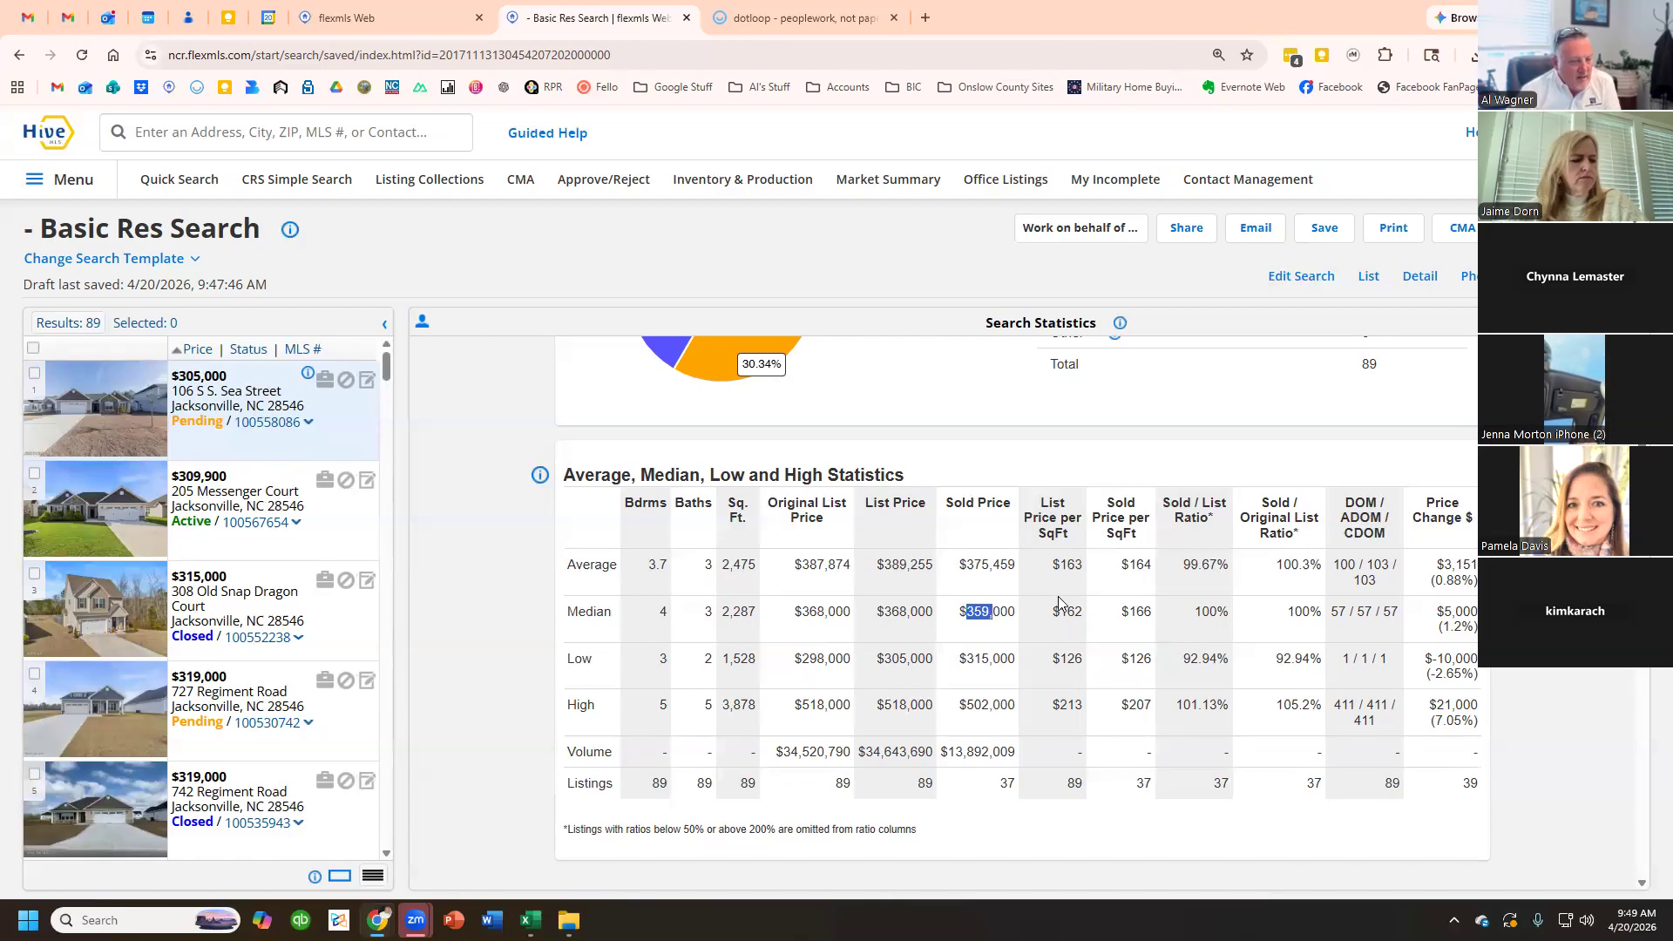
pyautogui.moveTo(1053, 571); pyautogui.dragTo(1075, 610)
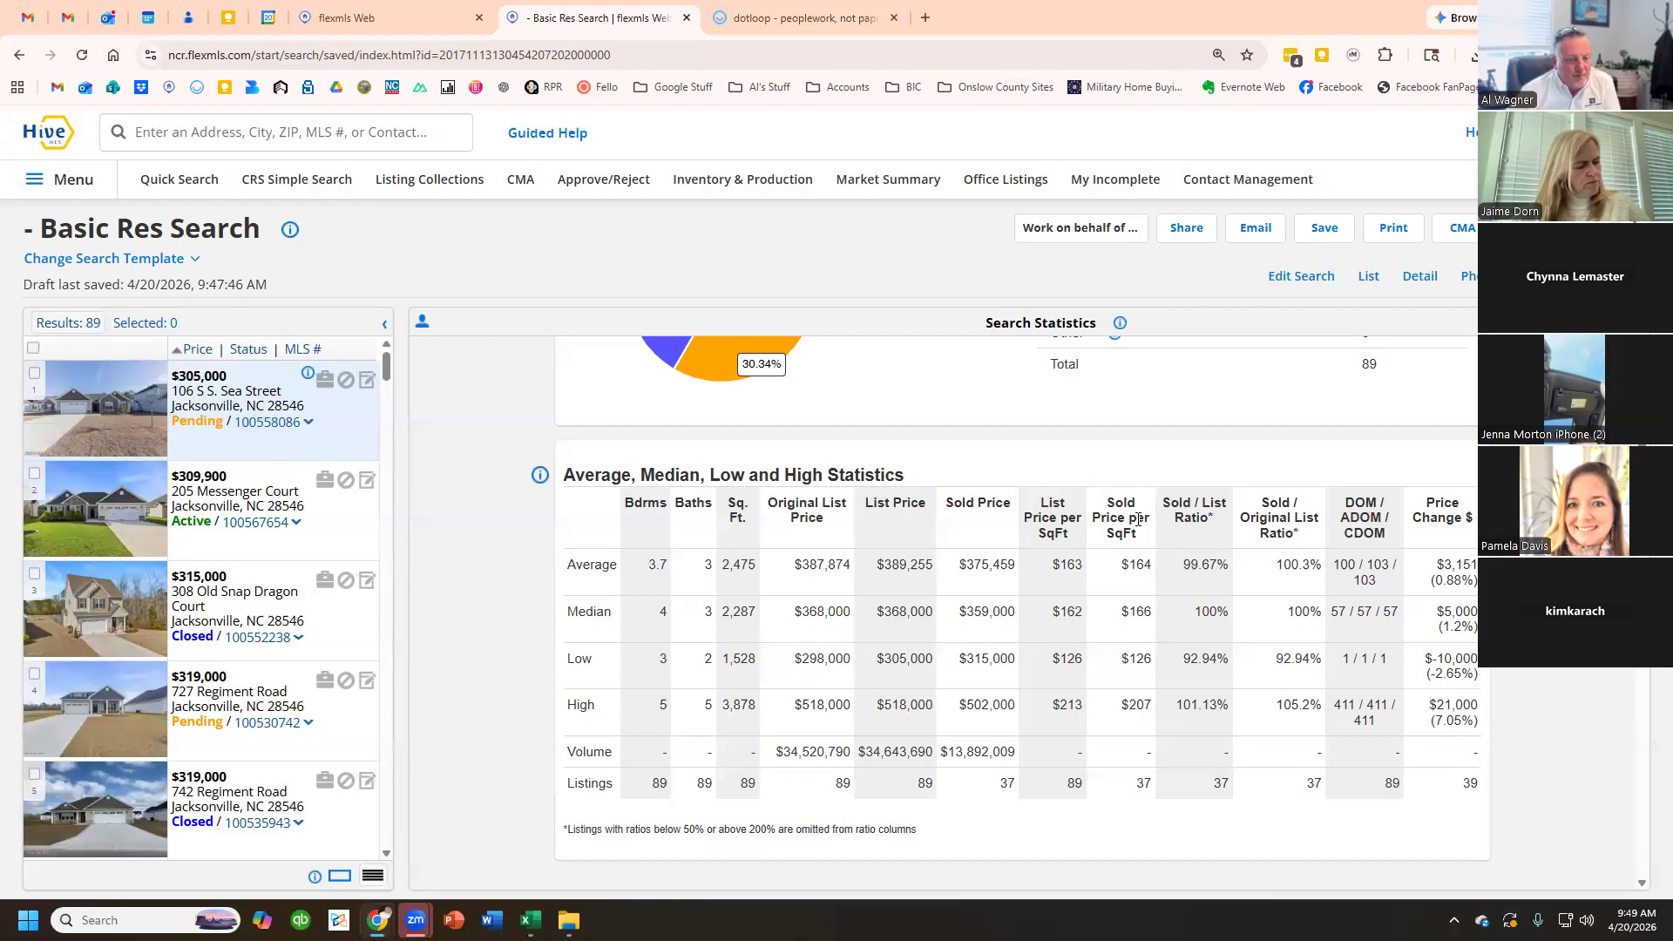
pyautogui.moveTo(1121, 565); pyautogui.dragTo(1155, 567)
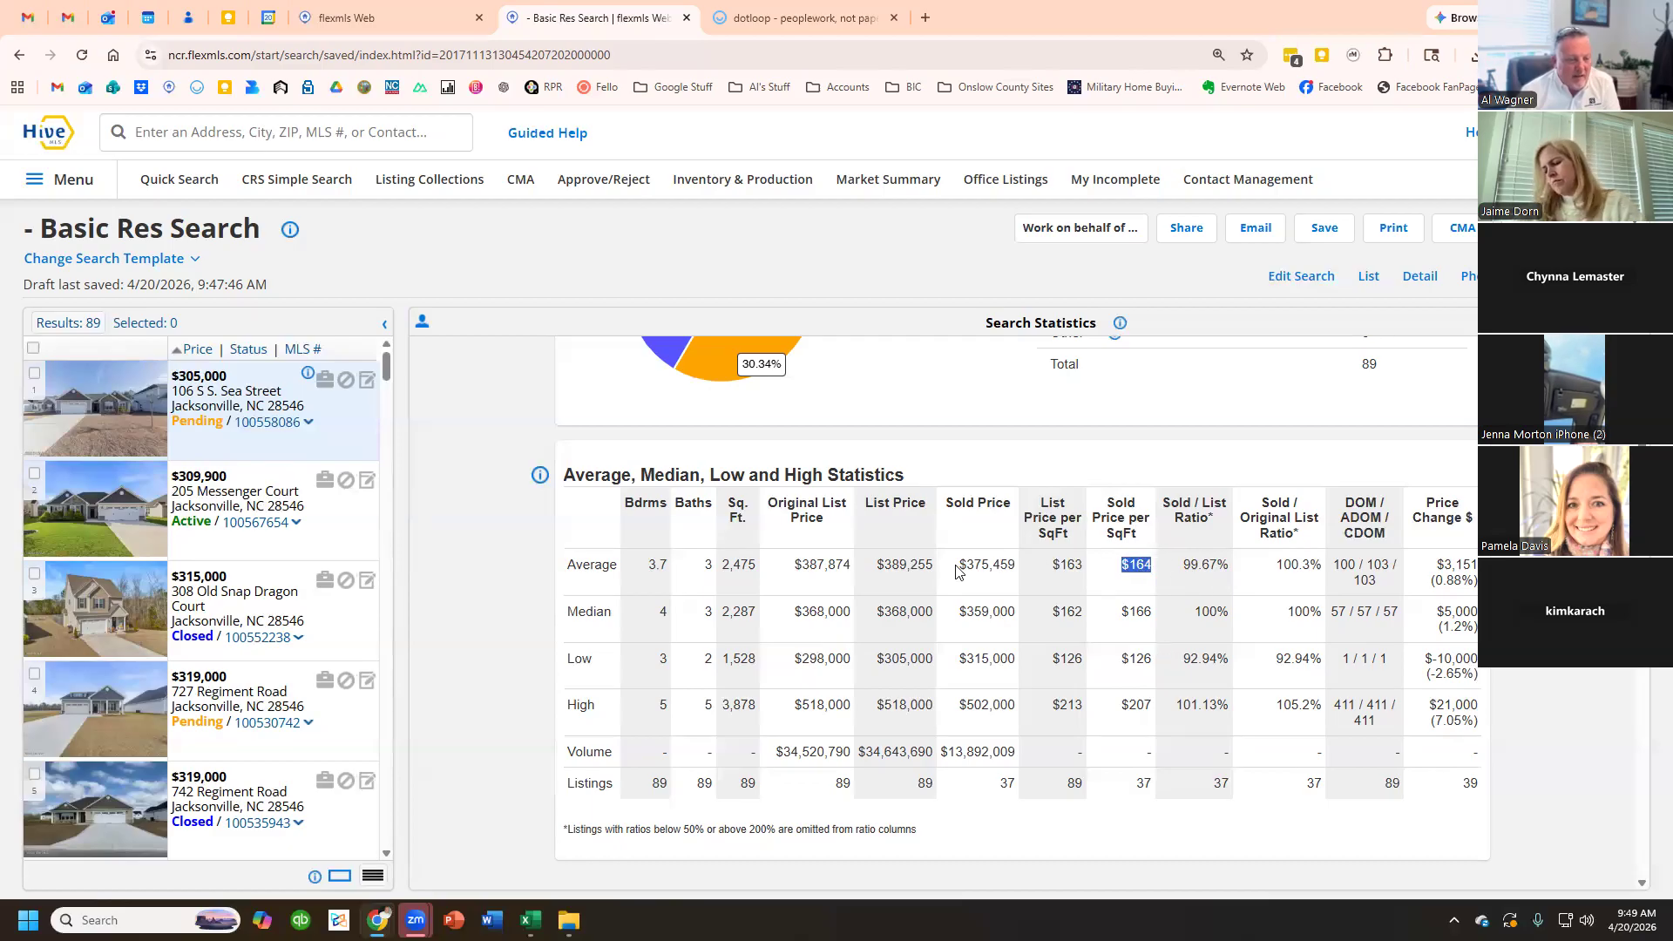
pyautogui.click(1120, 571)
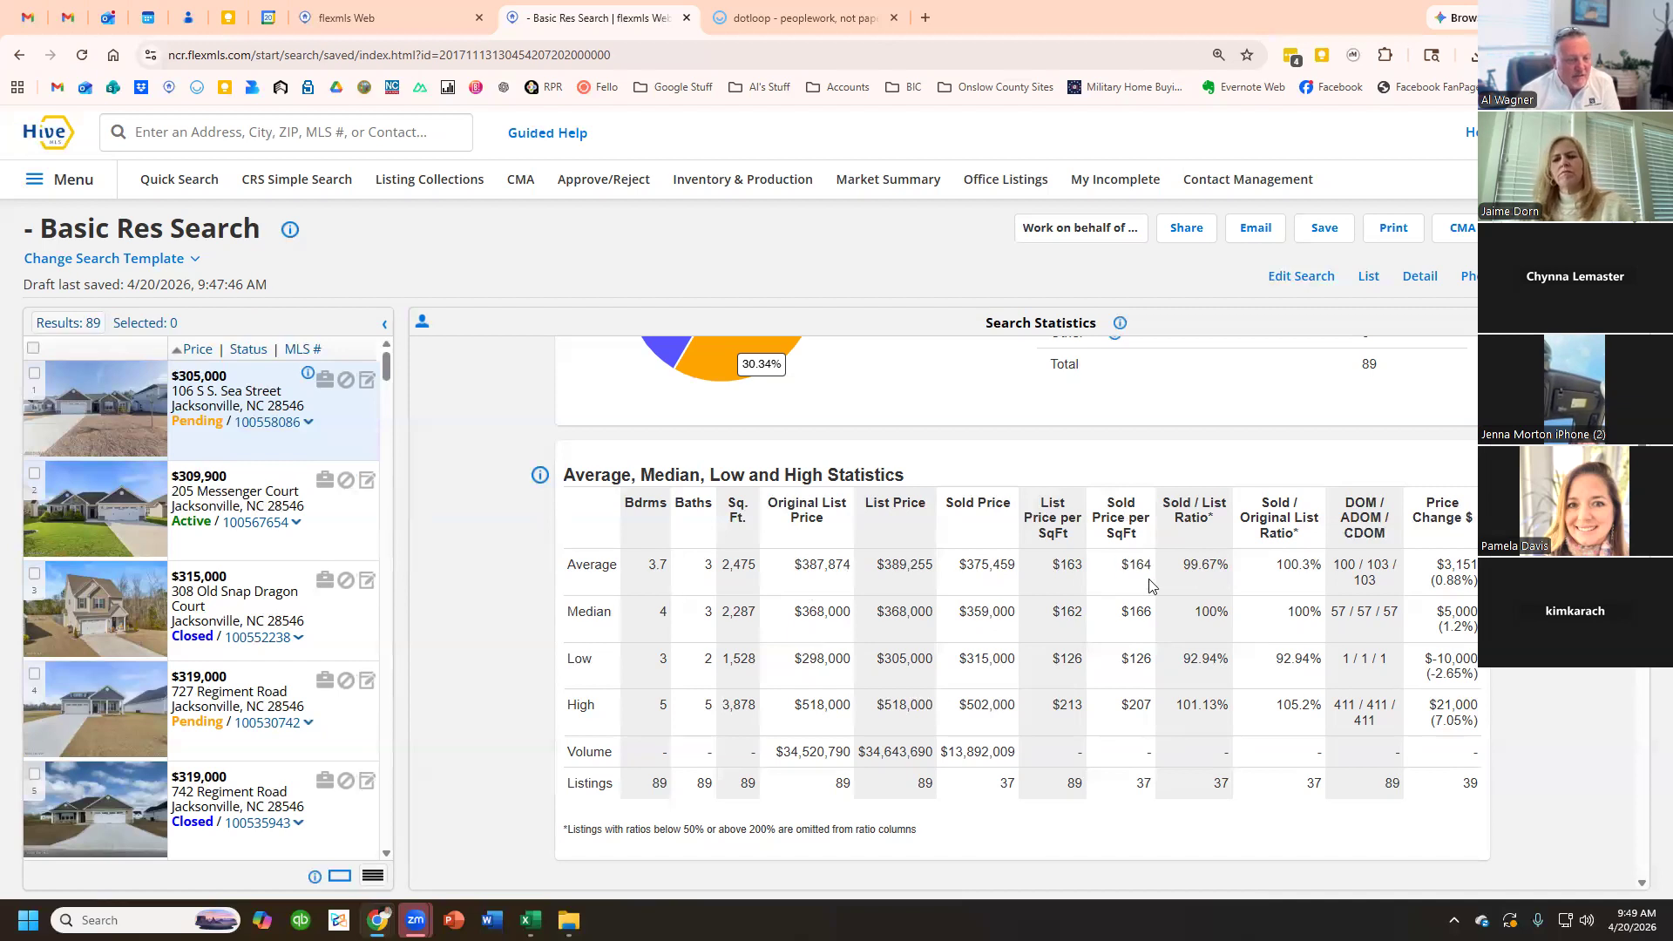
# - Examine the median sold price per square foot alongside the median square footage and list and sold prices
pyautogui.moveTo(1121, 611); pyautogui.dragTo(1152, 612)
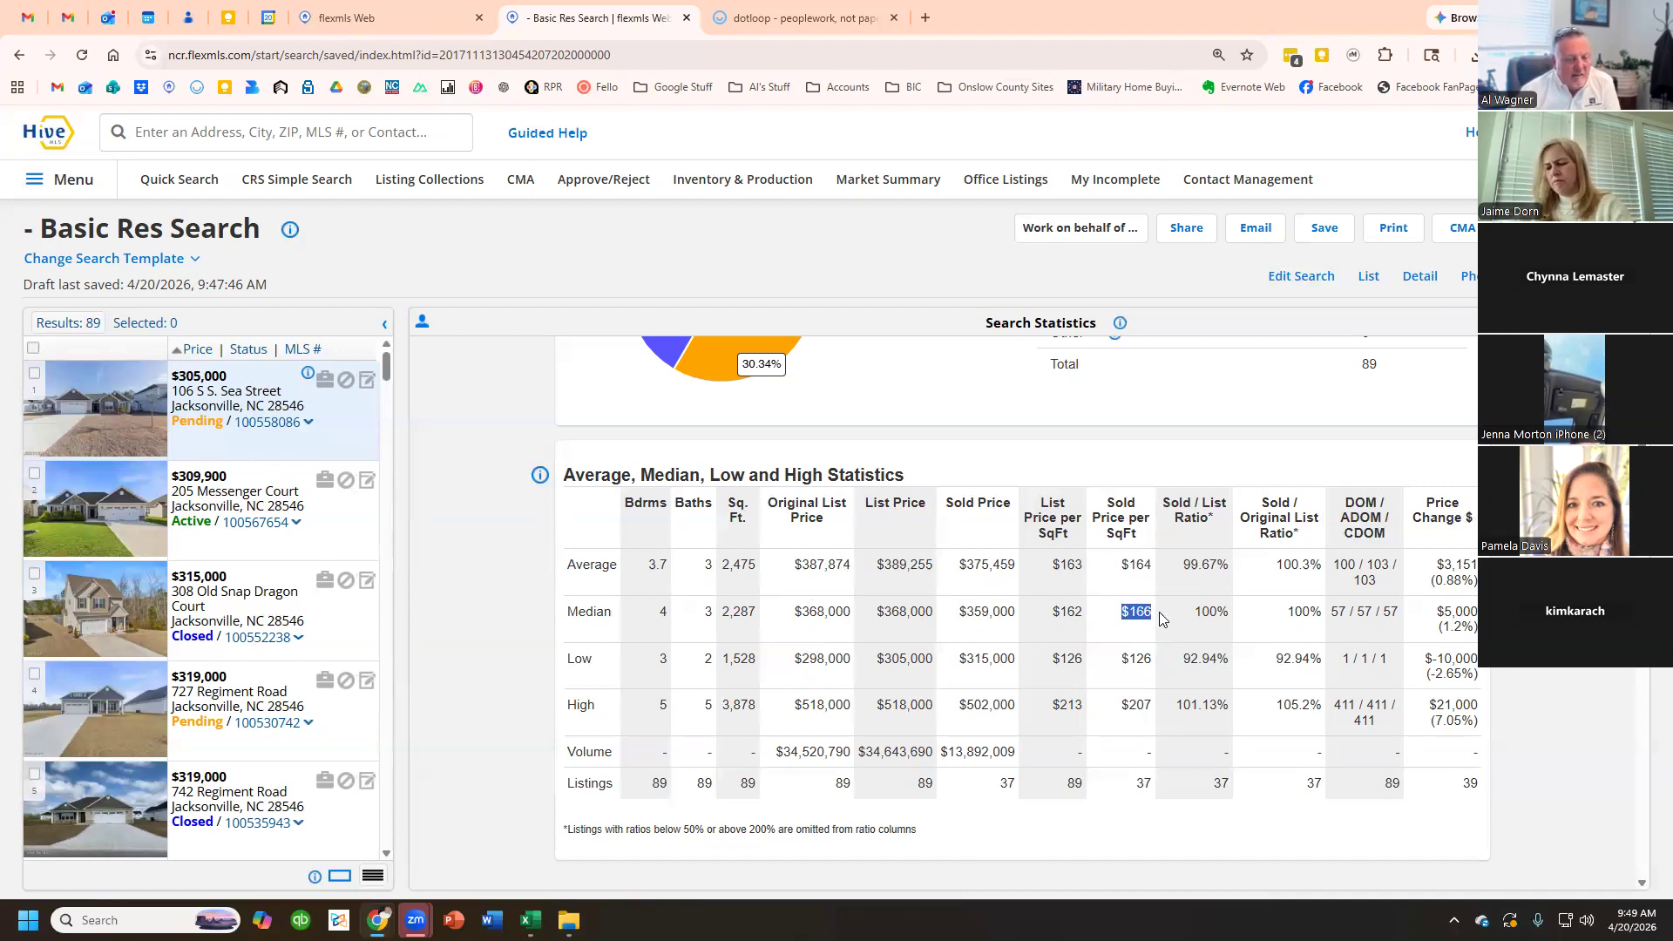
pyautogui.moveTo(732, 612); pyautogui.dragTo(1016, 608)
pyautogui.moveTo(1124, 612); pyautogui.dragTo(1159, 617)
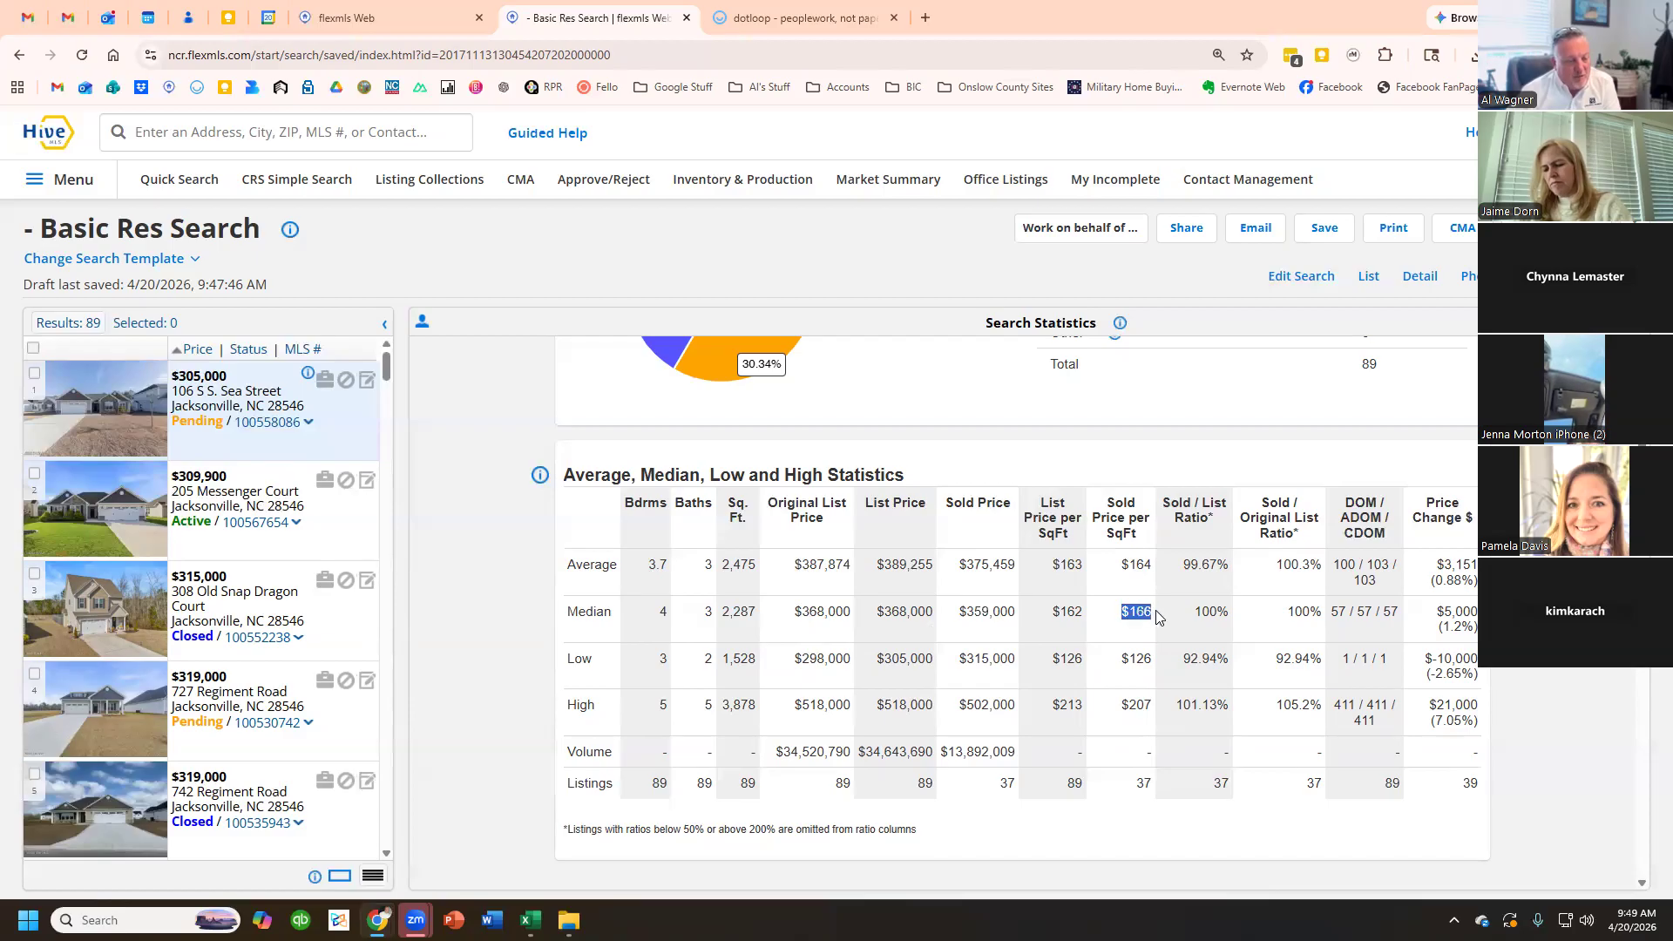
pyautogui.click(1100, 647)
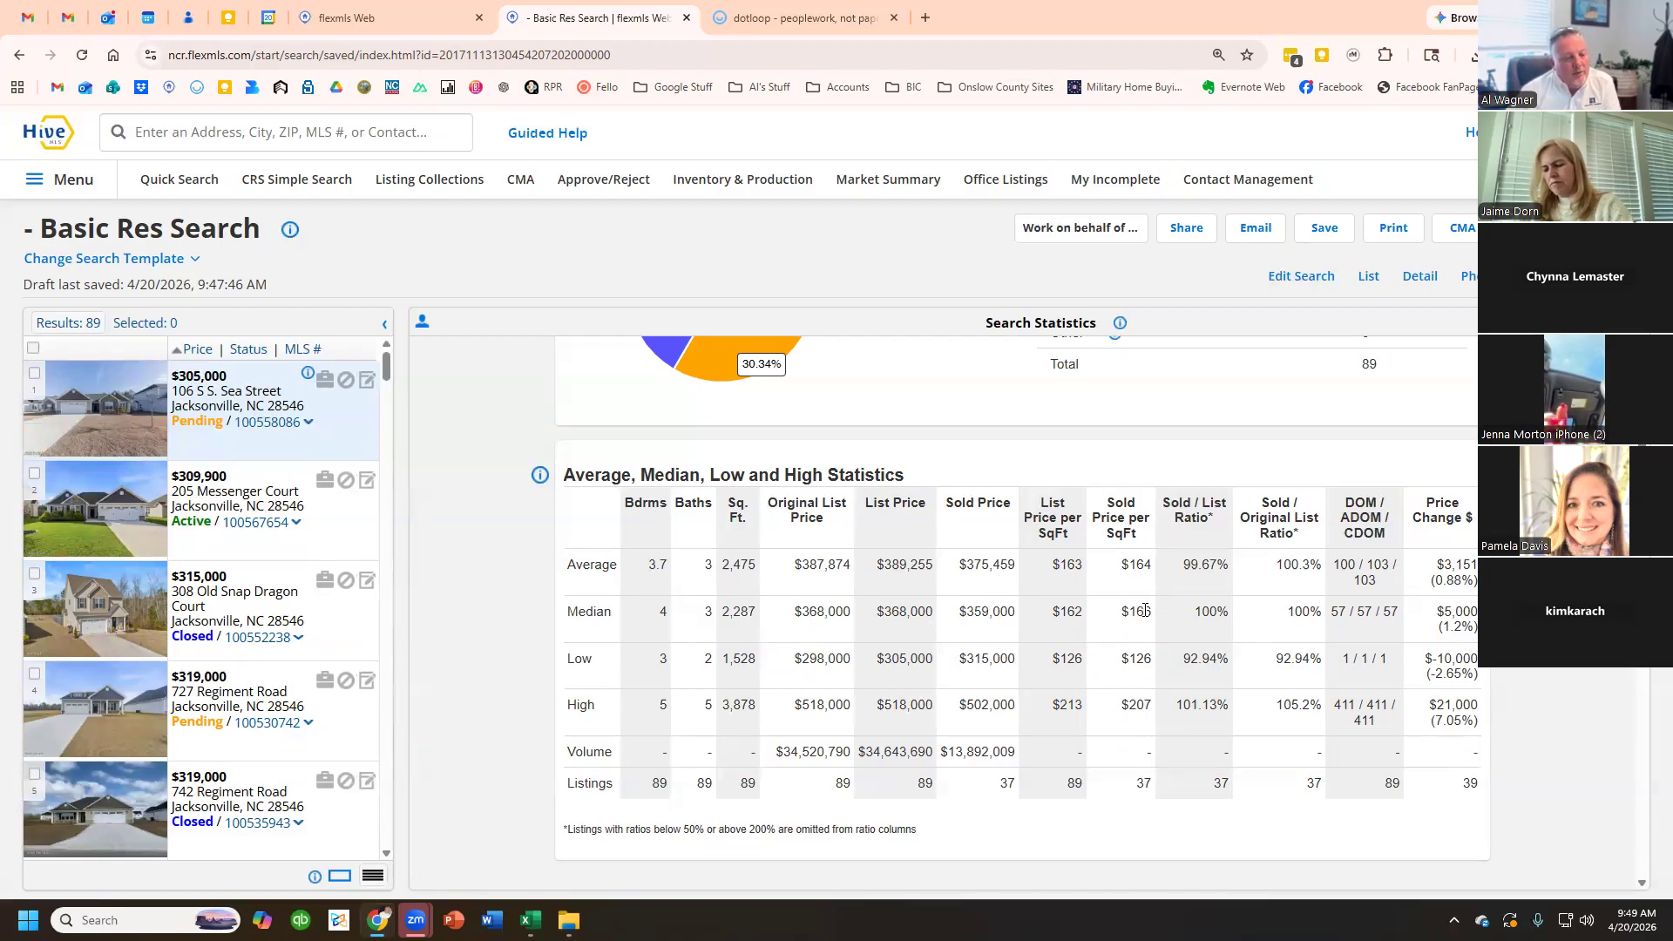
pyautogui.moveTo(1156, 612)
pyautogui.mouseDown()
pyautogui.moveTo(539, 610)
pyautogui.moveTo(1155, 613)
pyautogui.mouseUp()
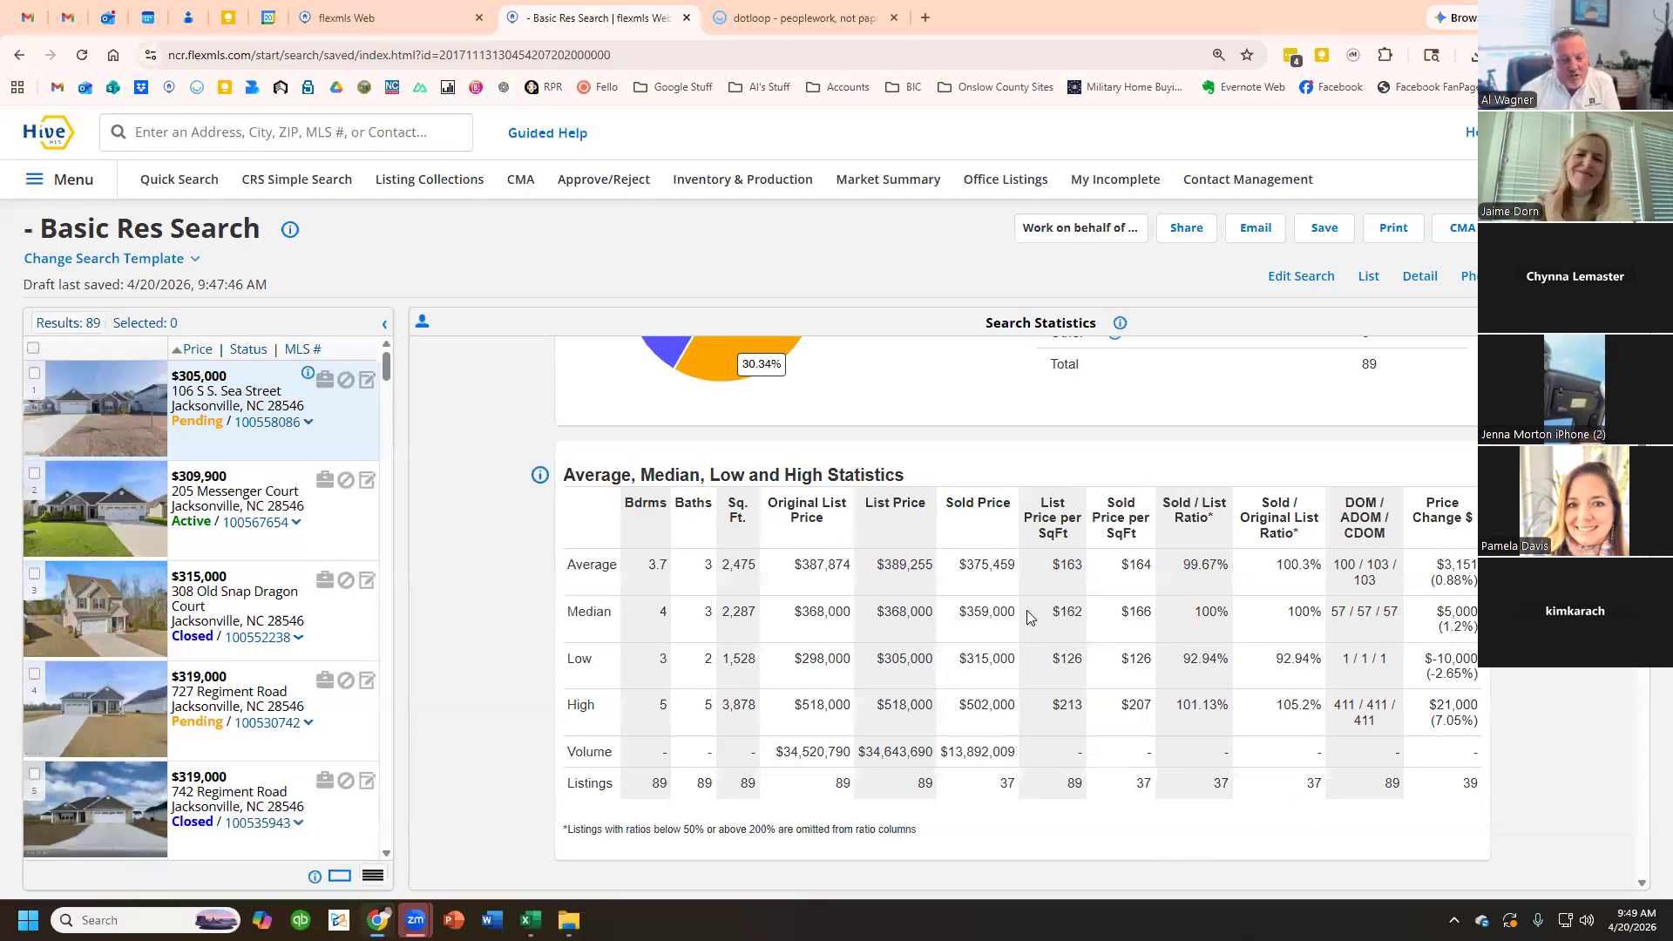
# - Examine the average sold price, square footage and days on market in the Average, Median, Low and High Statistics
pyautogui.scroll(3, 1138, 721)
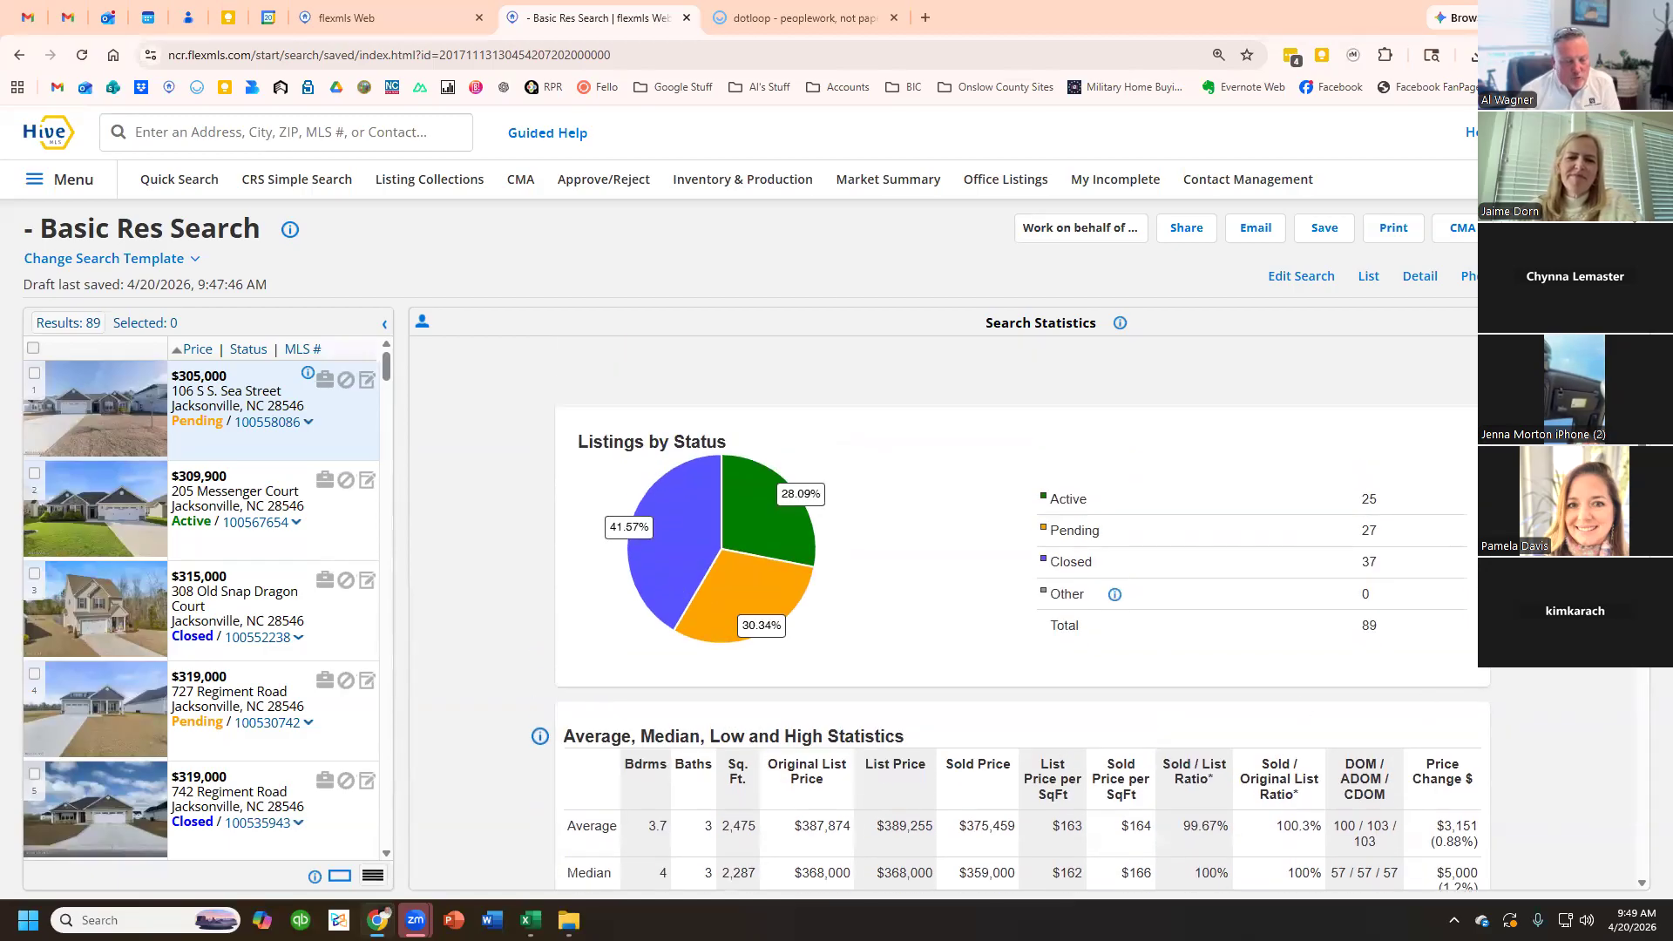
pyautogui.scroll(-1, 1050, 588)
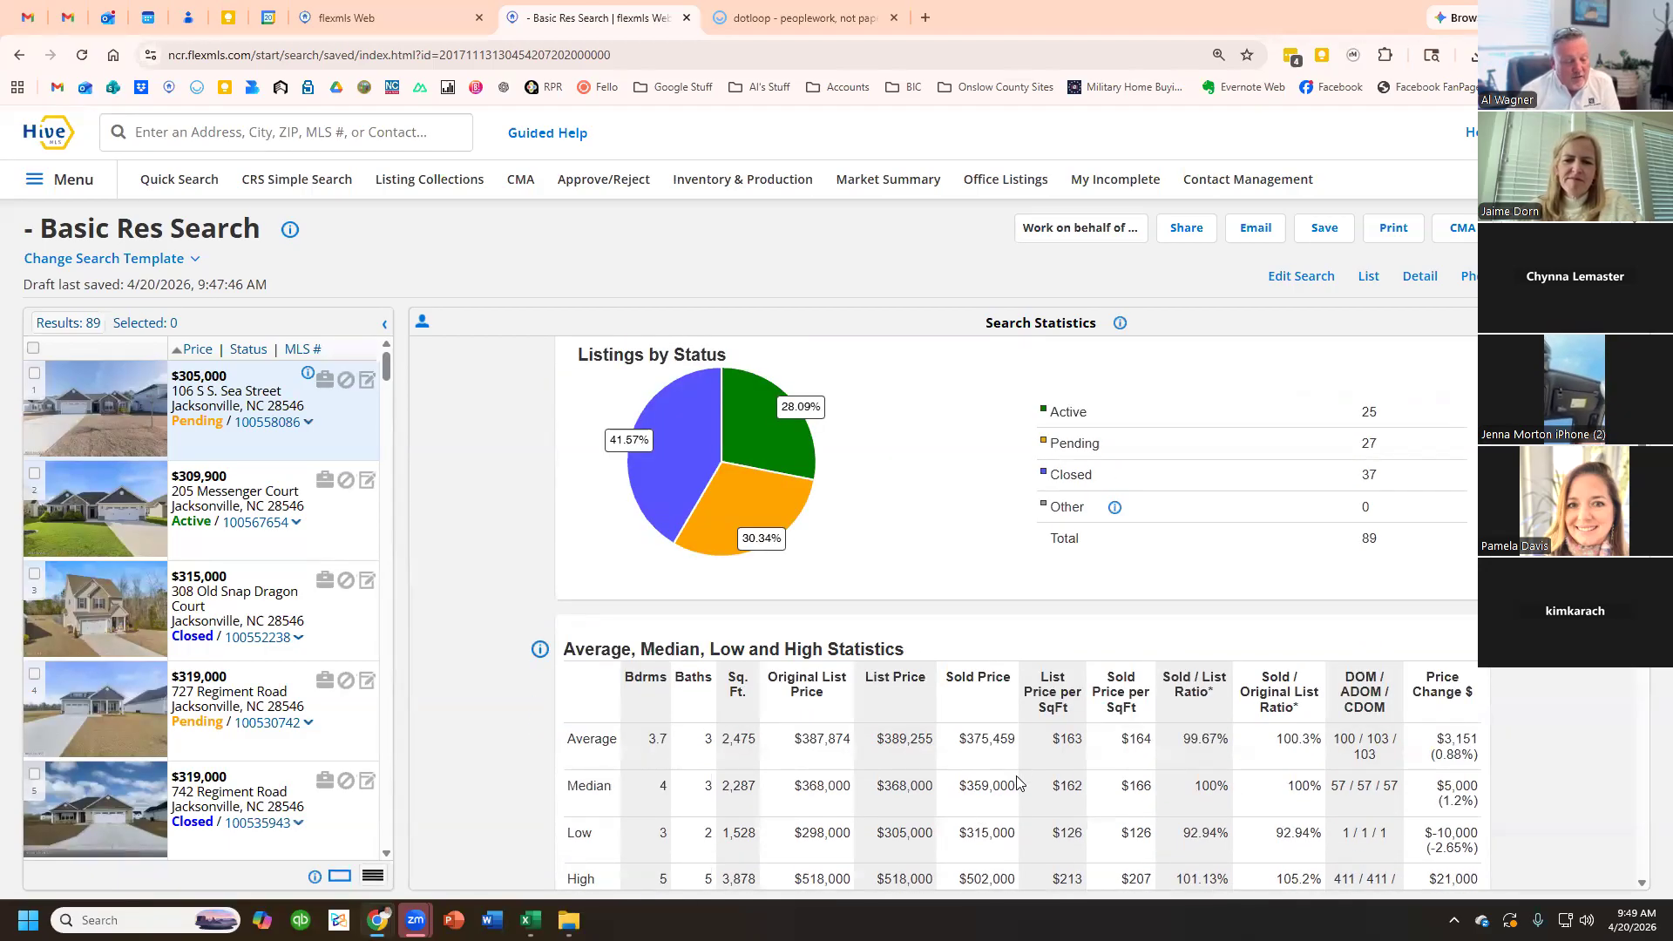
pyautogui.scroll(-1, 1016, 784)
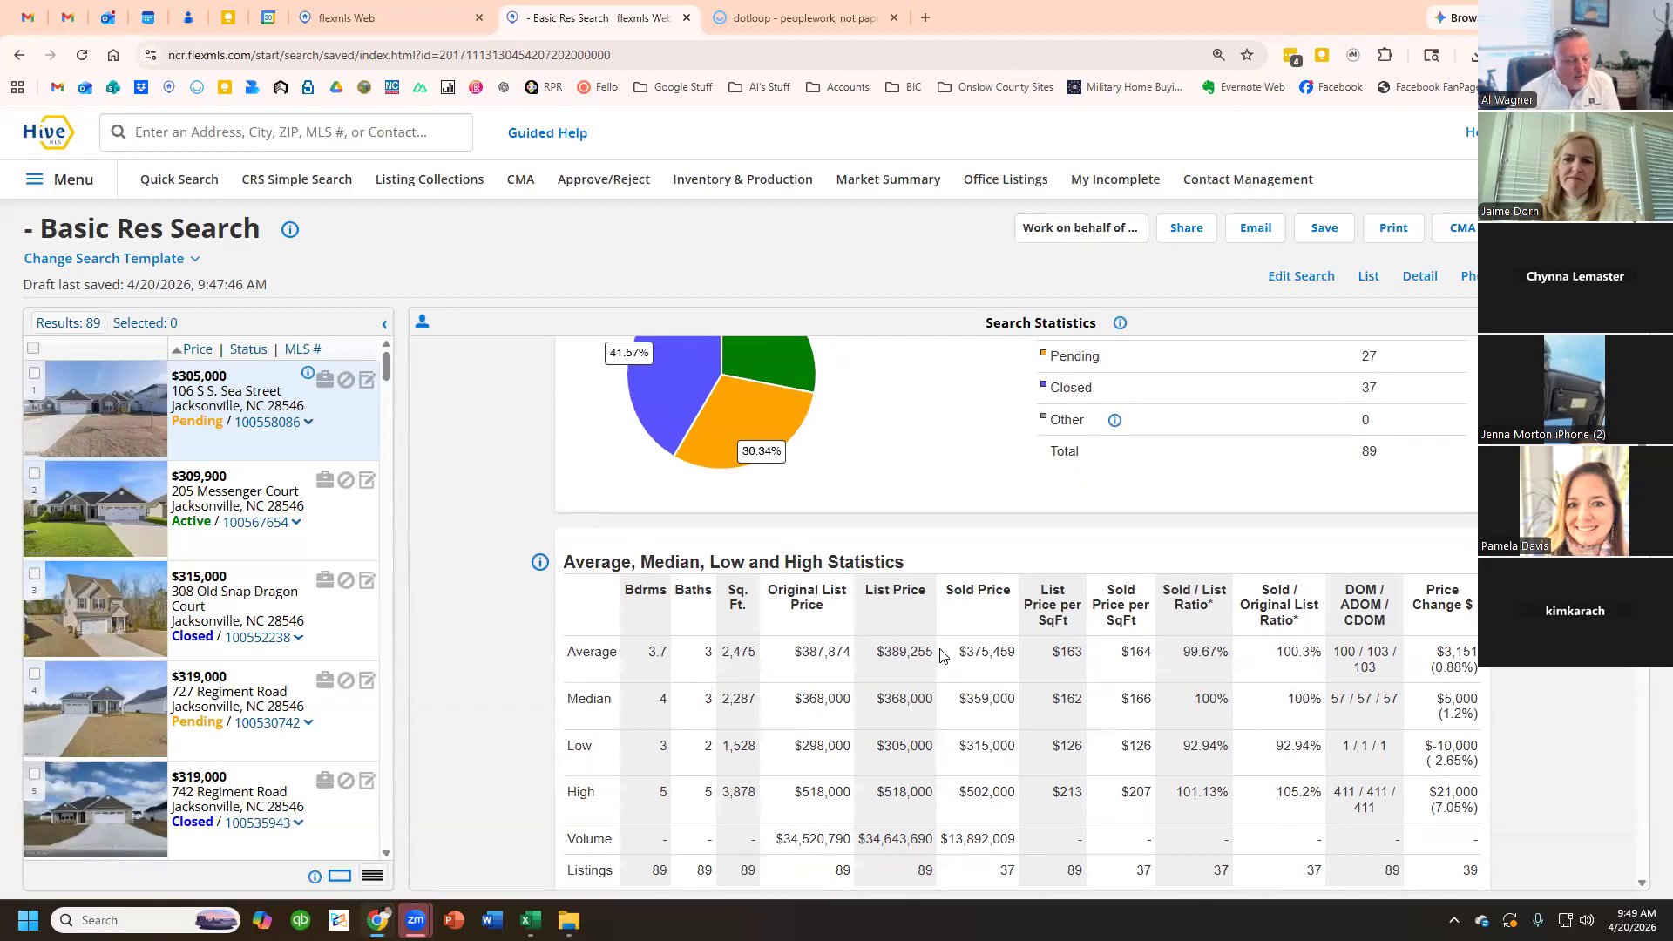
pyautogui.doubleClick(967, 658)
pyautogui.moveTo(723, 656); pyautogui.dragTo(754, 656)
pyautogui.doubleClick(987, 673)
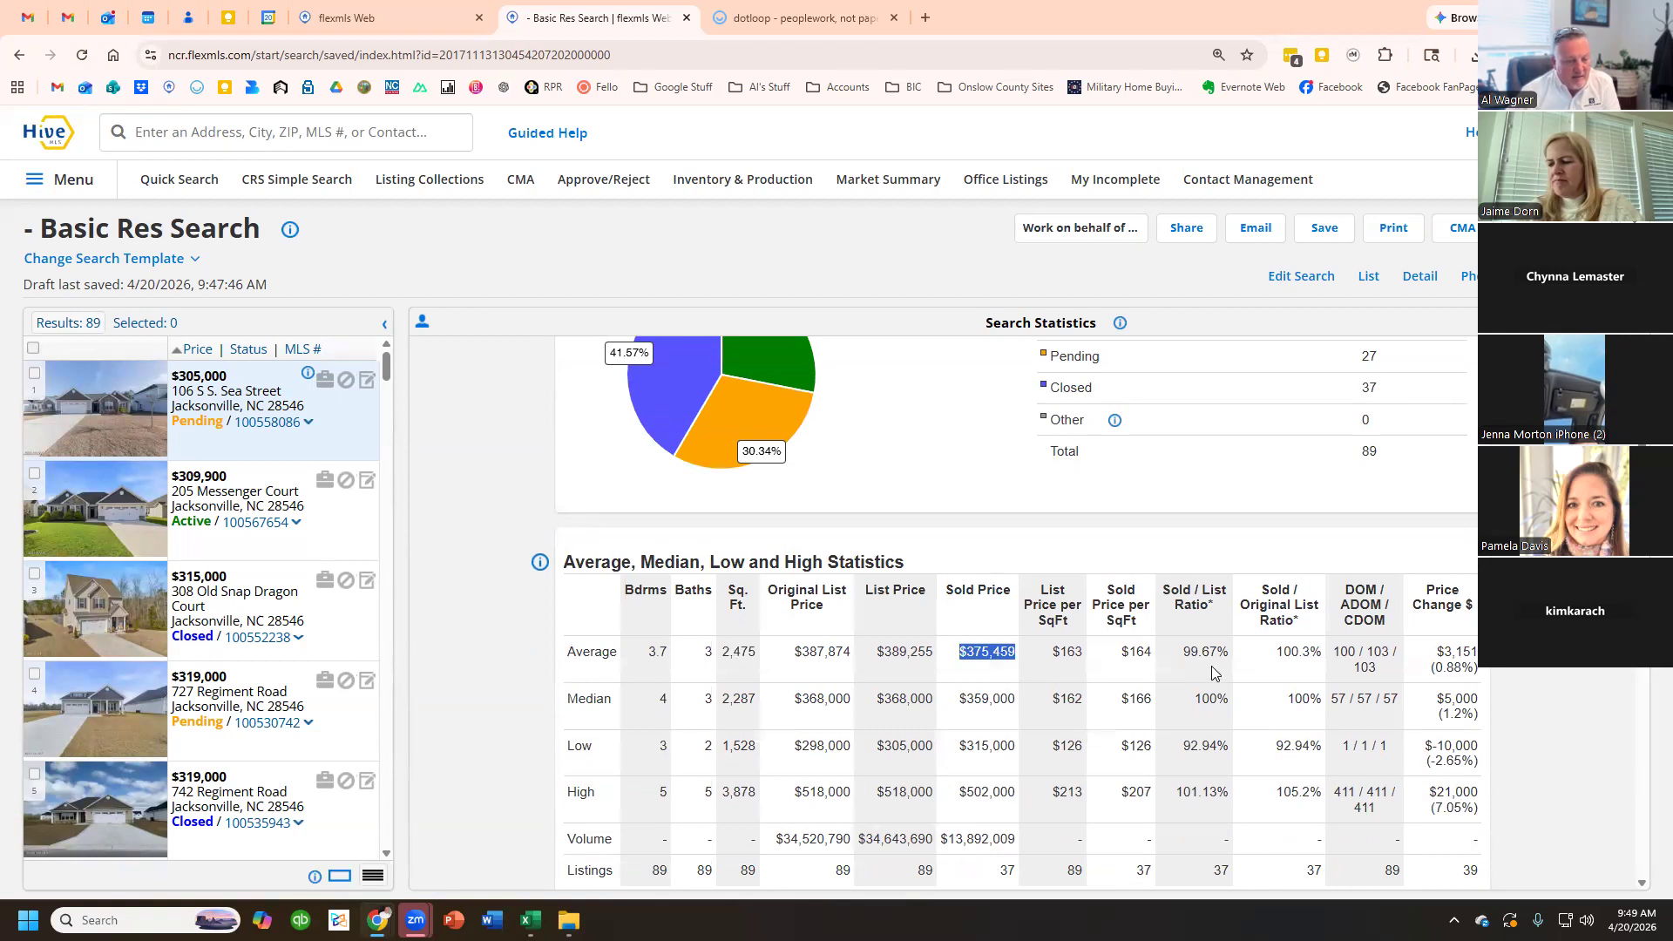
pyautogui.moveTo(1333, 651); pyautogui.dragTo(1372, 662)
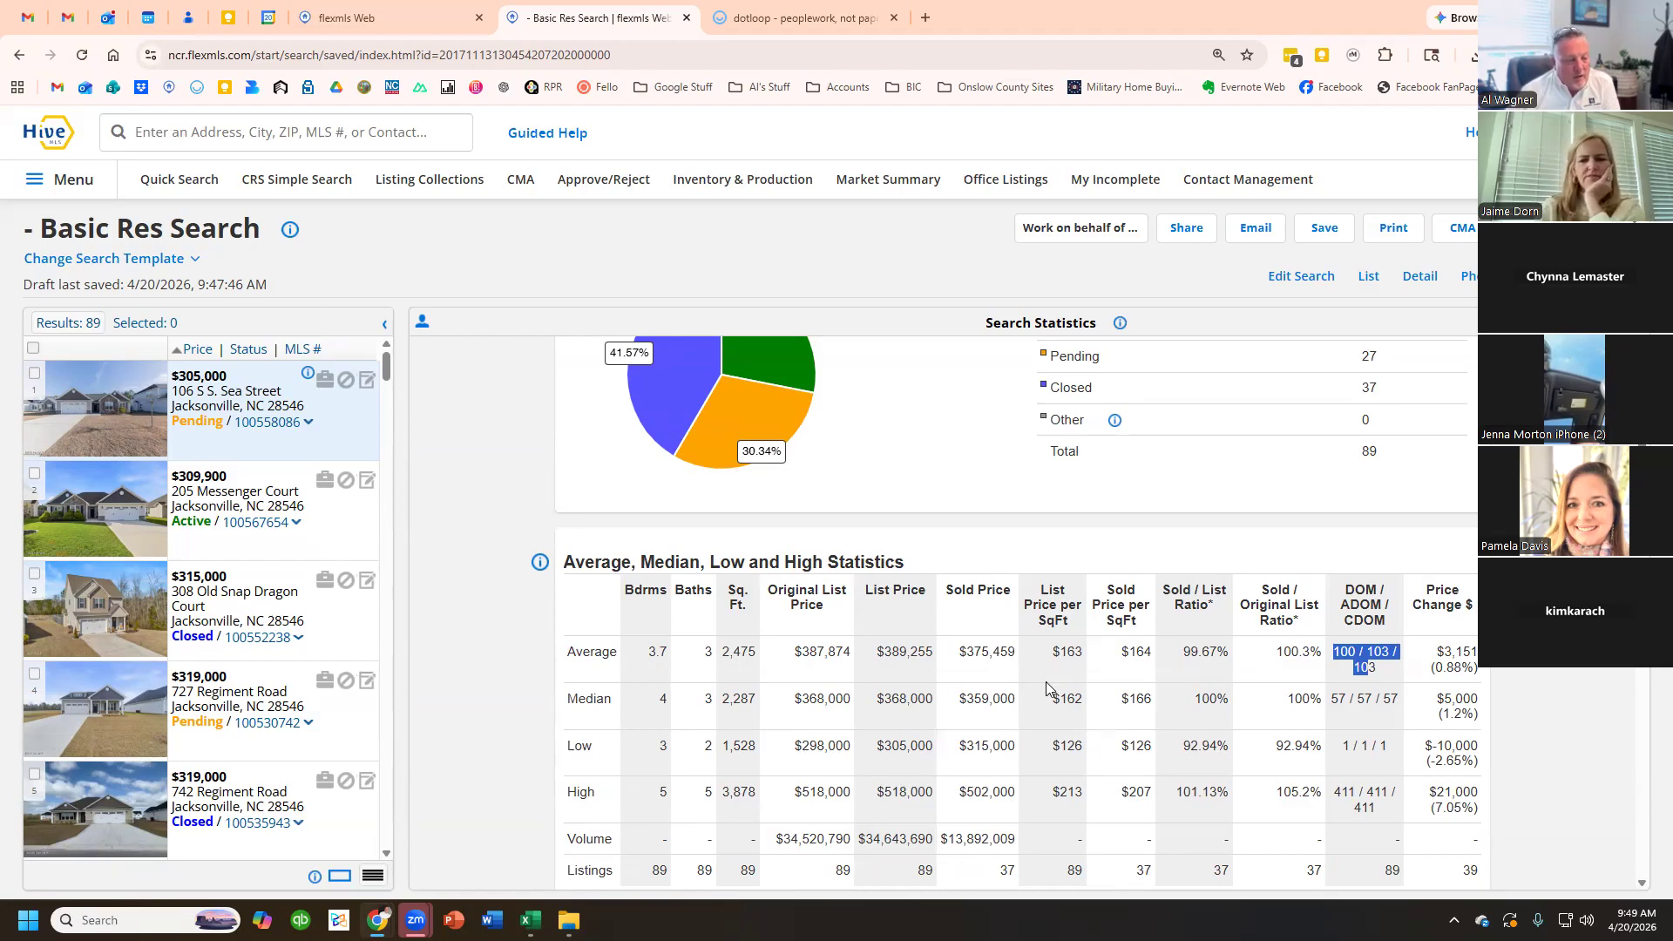
pyautogui.moveTo(958, 655); pyautogui.dragTo(1026, 655)
pyautogui.click(1027, 826)
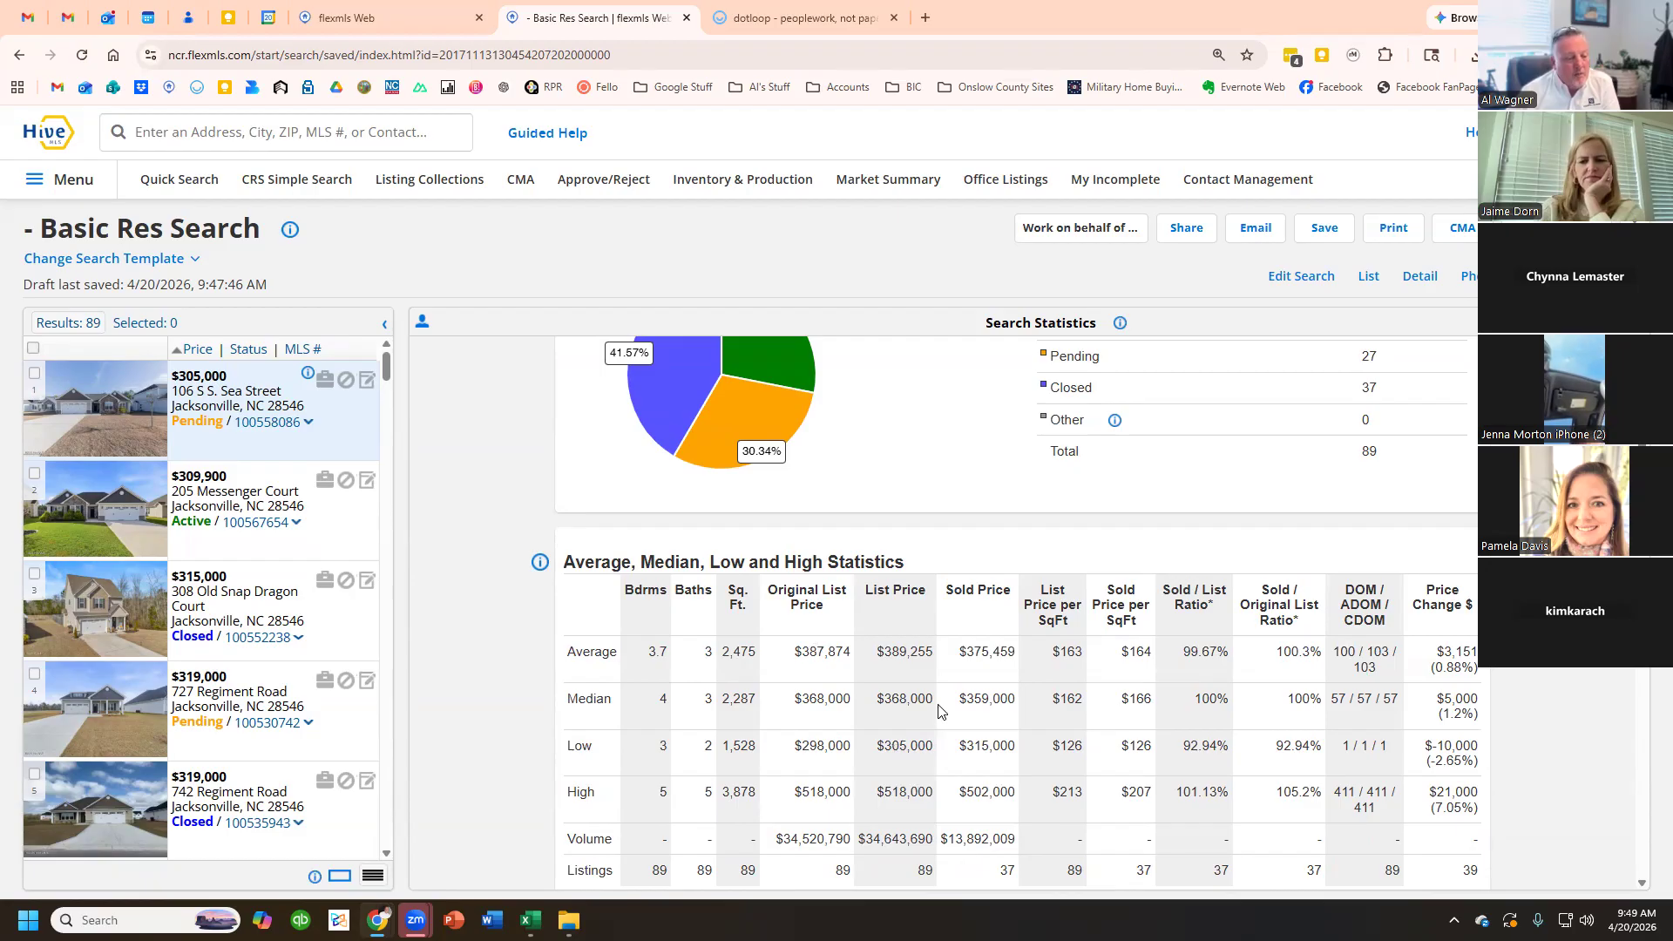
pyautogui.moveTo(1362, 653); pyautogui.dragTo(1336, 653)
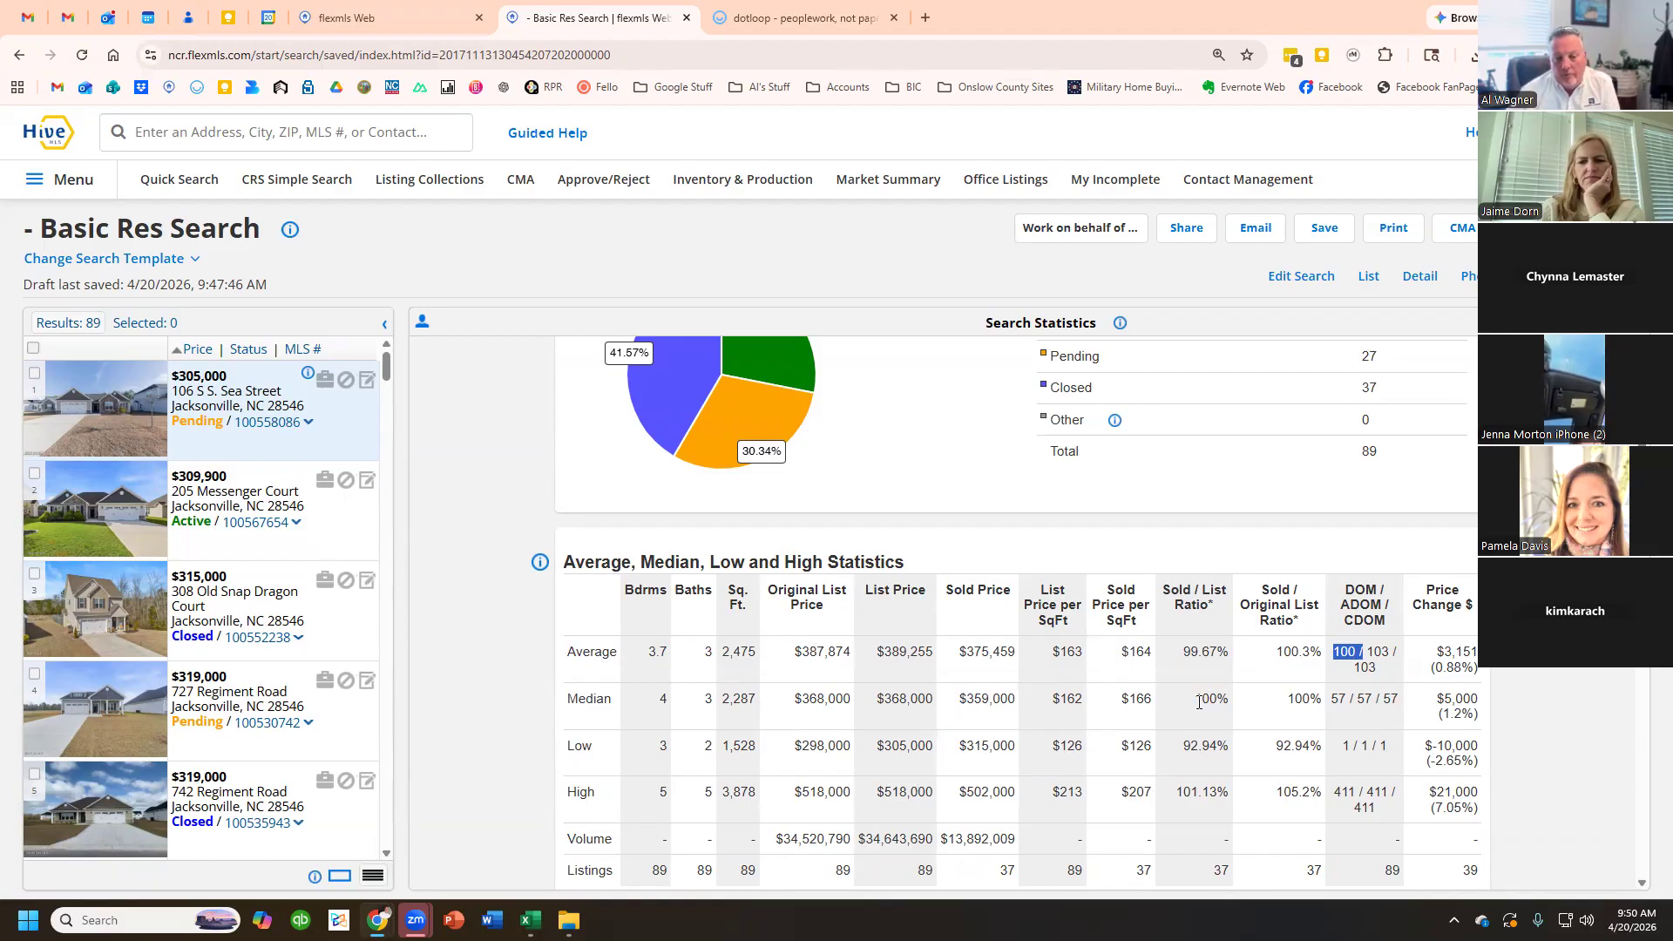
# - Examine the Days on Market and Sold/List Ratios by Market Time table, comparing Average SP/LP and SP/OLP for 0-30 days
pyautogui.scroll(2, 982, 661)
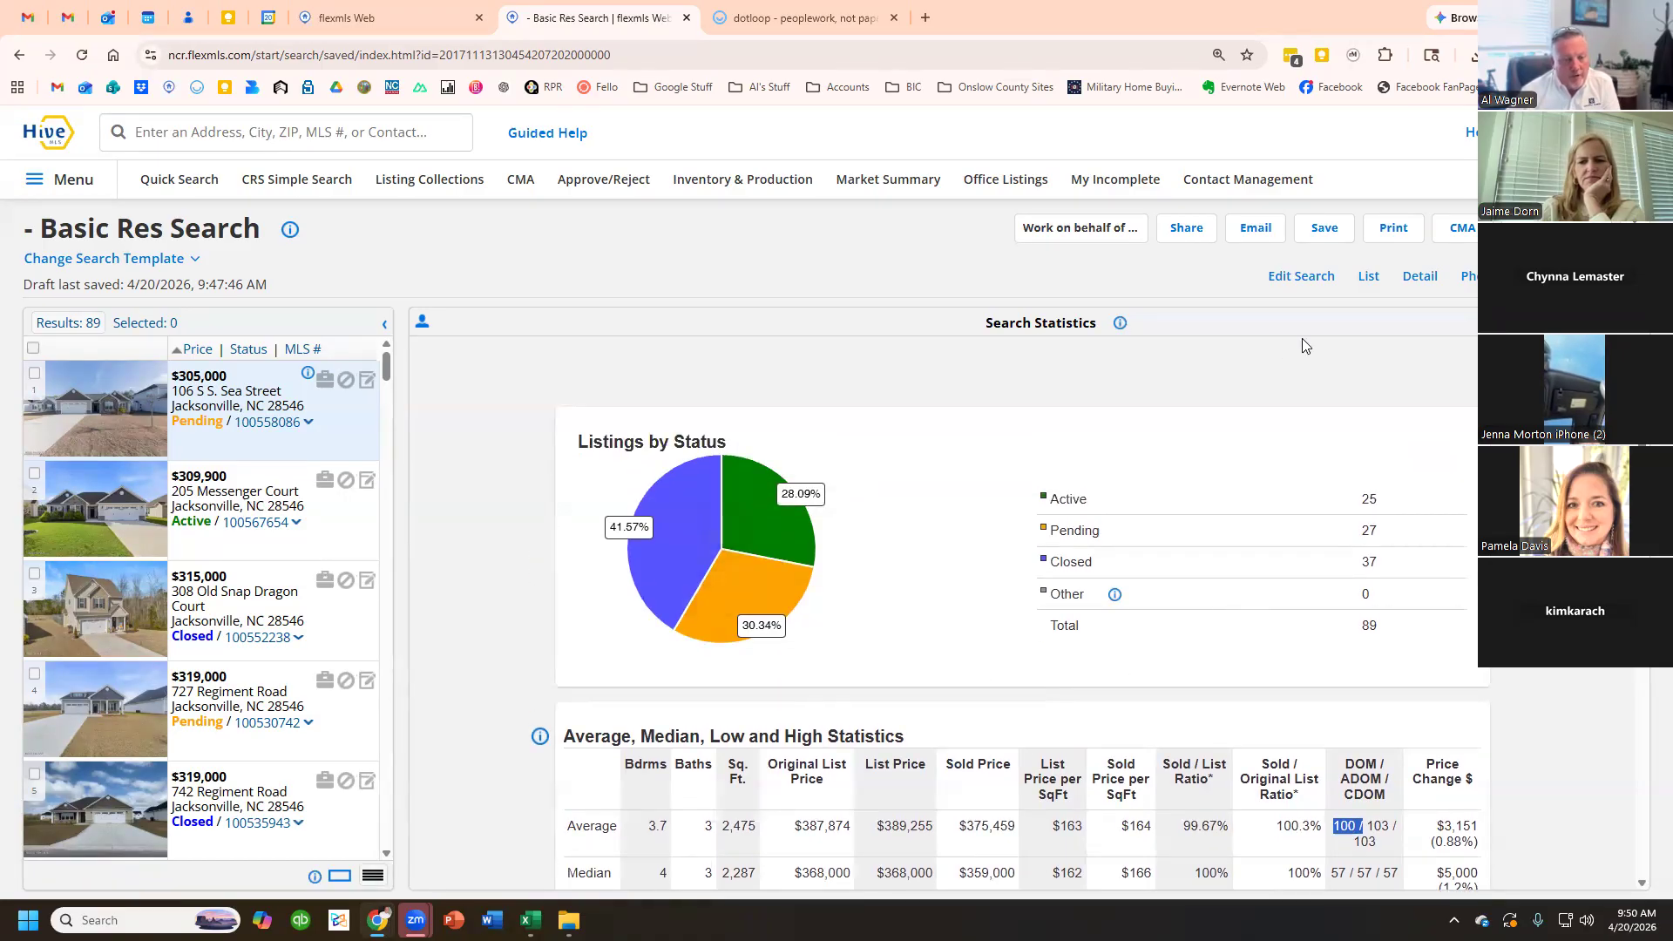
pyautogui.scroll(-10, 1255, 680)
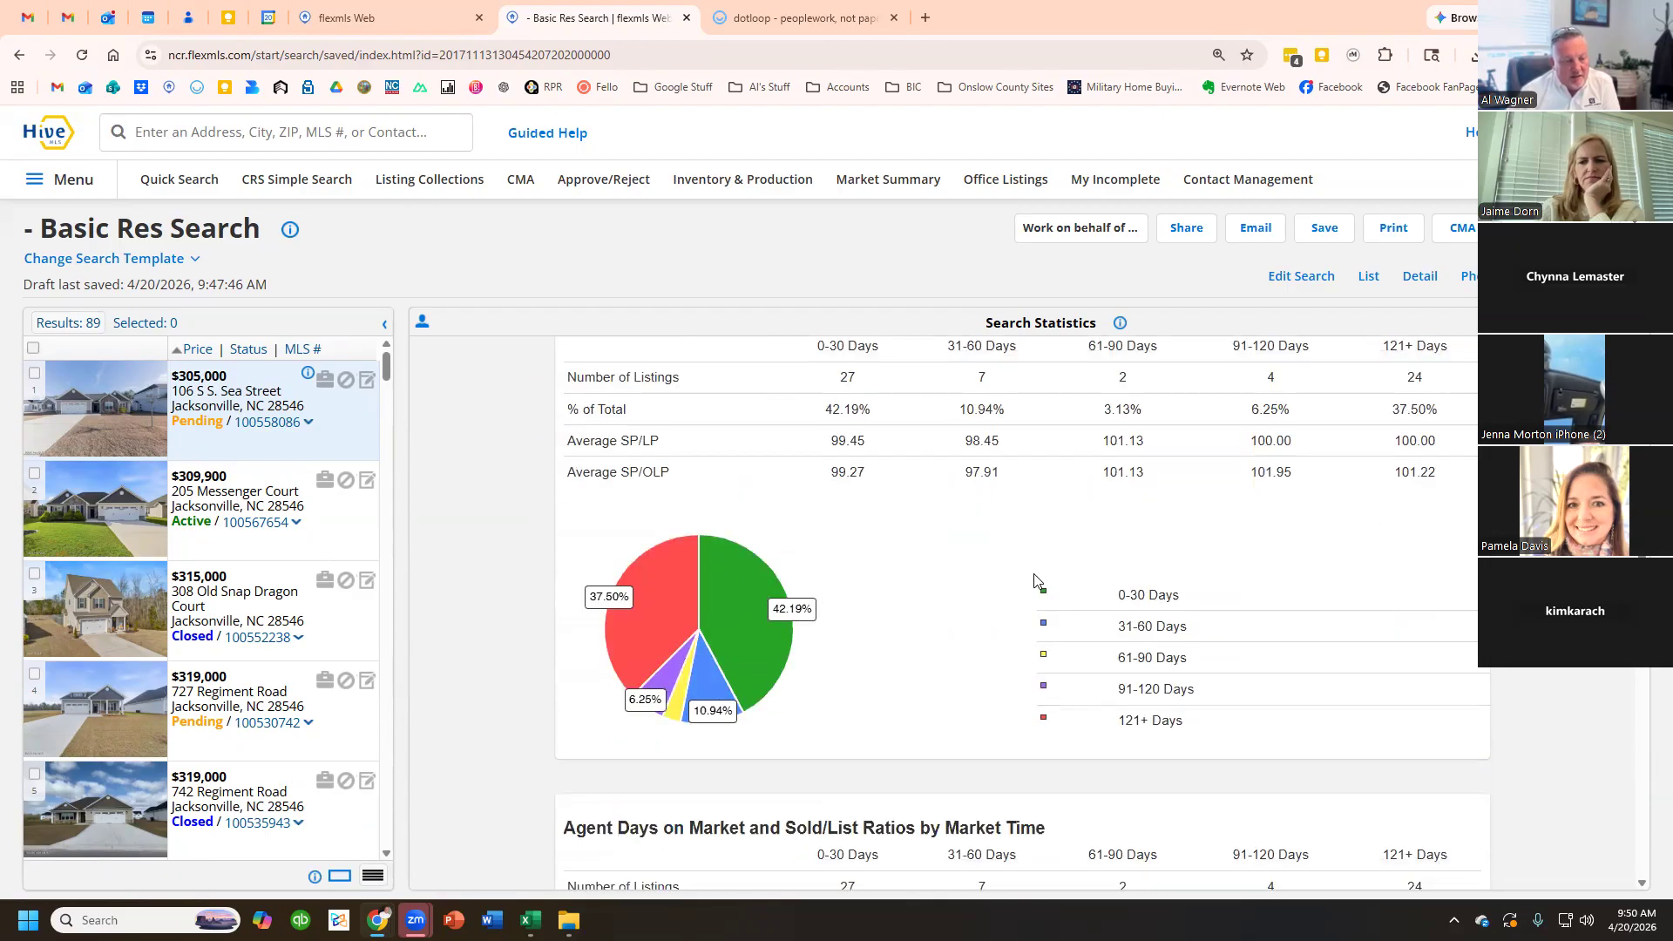
pyautogui.scroll(1, 1037, 580)
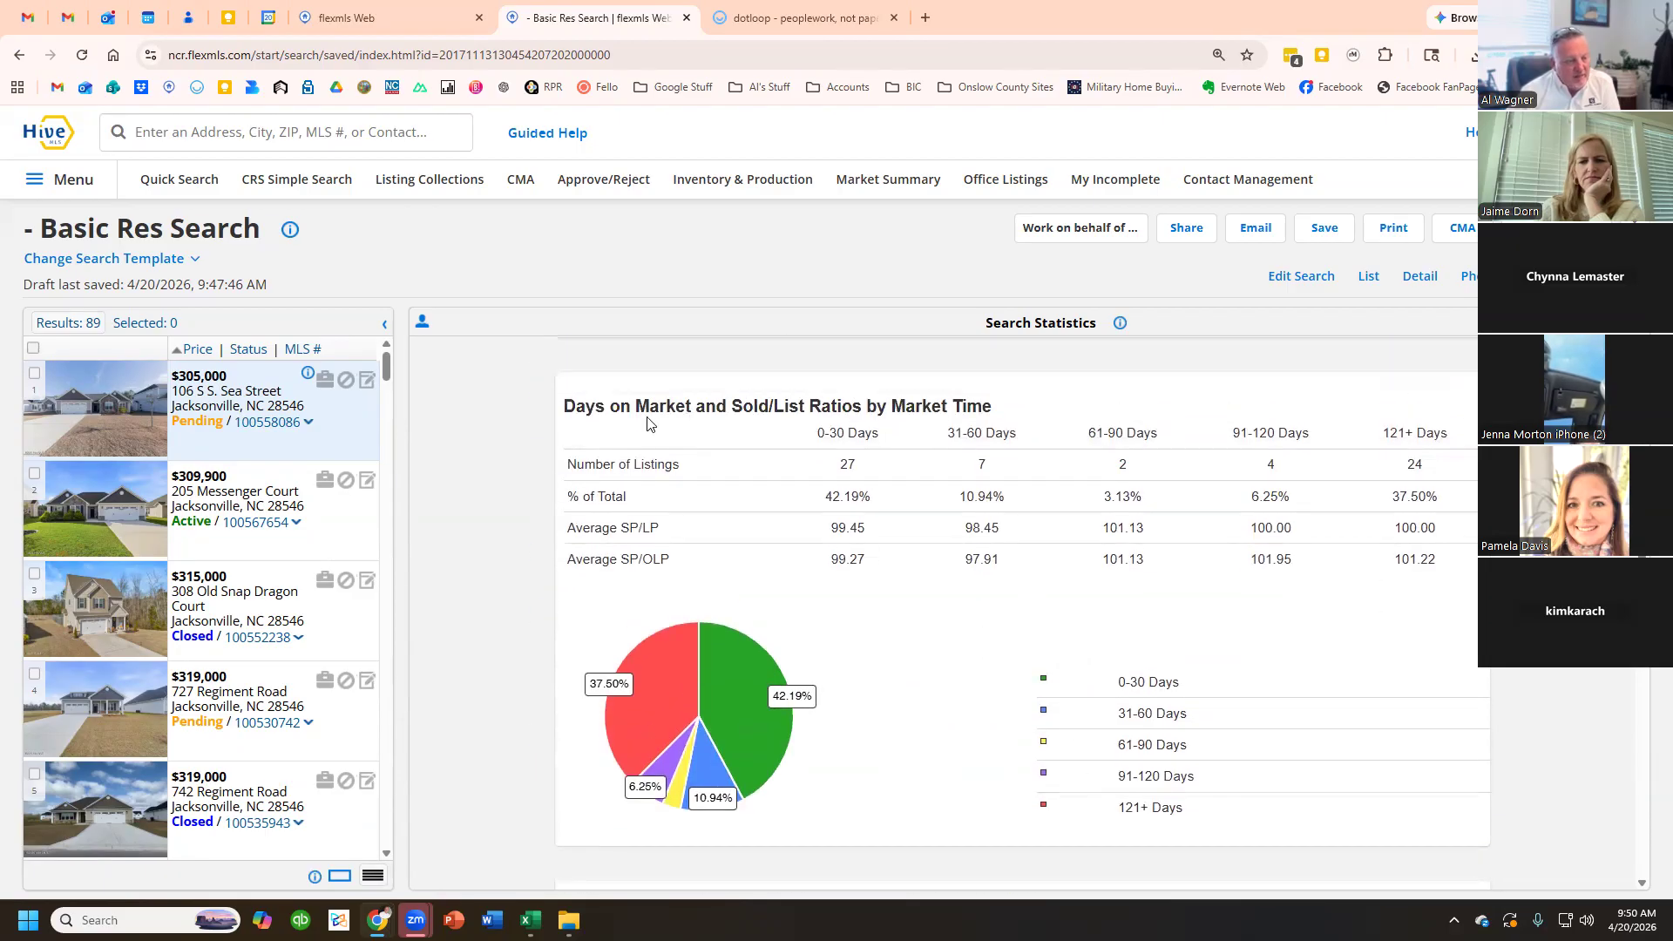
pyautogui.moveTo(576, 405); pyautogui.dragTo(716, 415)
pyautogui.moveTo(816, 435); pyautogui.dragTo(1162, 451)
pyautogui.click(660, 590)
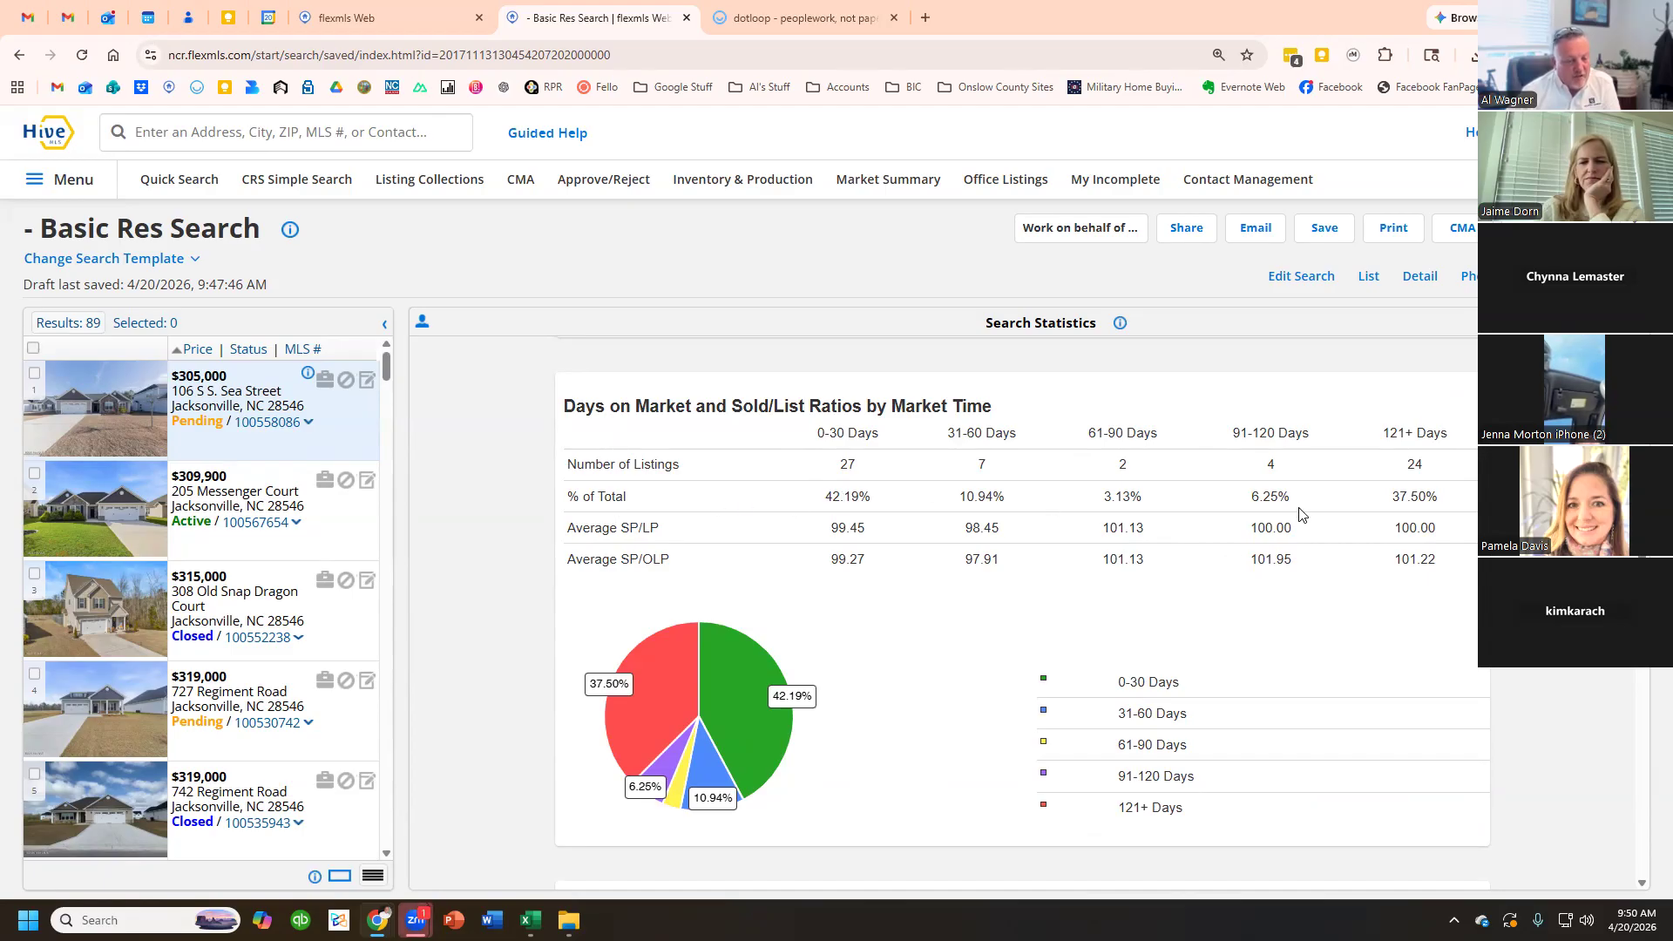
pyautogui.moveTo(822, 496); pyautogui.dragTo(874, 501)
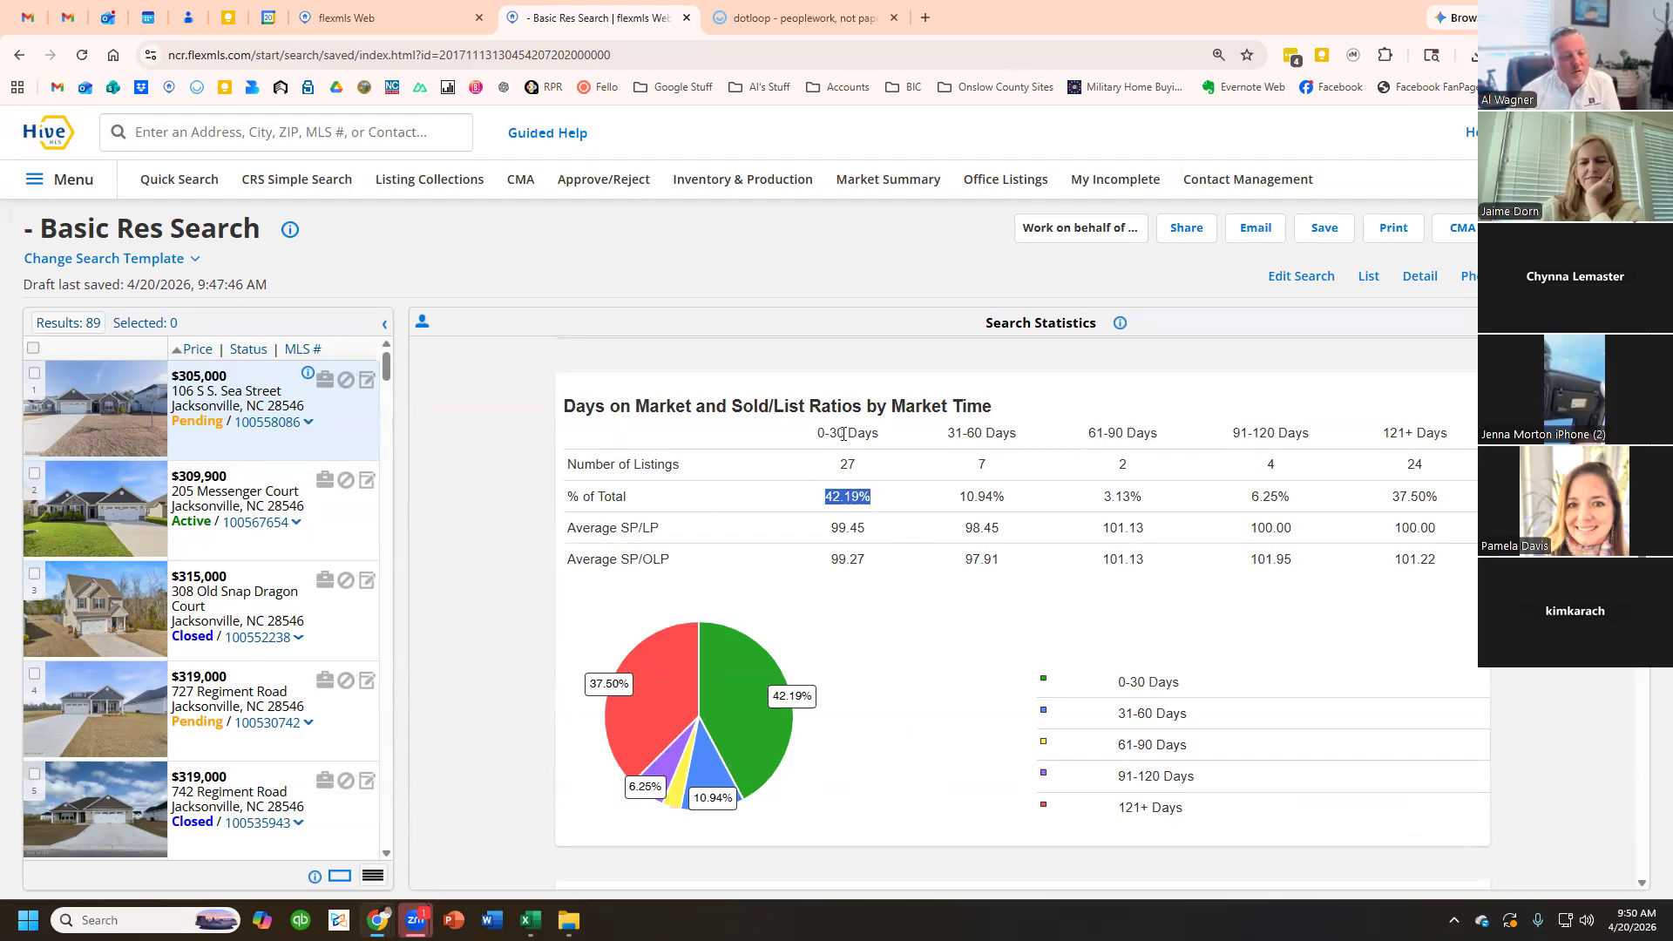
pyautogui.click(904, 660)
pyautogui.moveTo(833, 530); pyautogui.dragTo(901, 539)
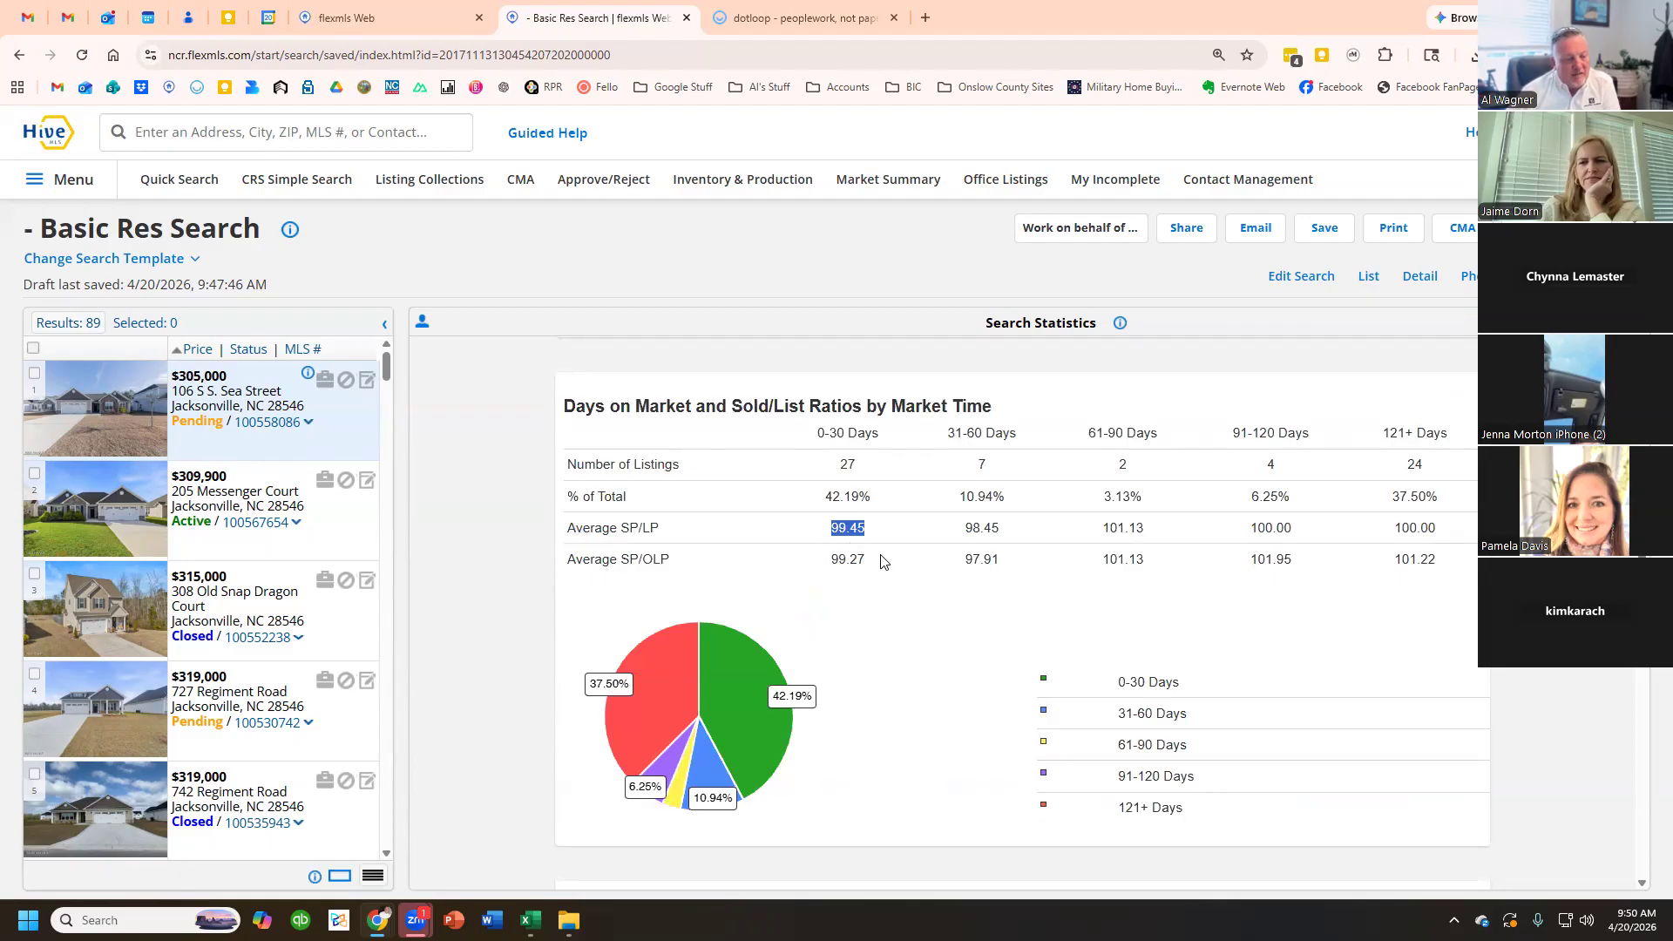
pyautogui.moveTo(640, 528); pyautogui.dragTo(627, 563)
pyautogui.click(649, 561)
pyautogui.click(658, 563)
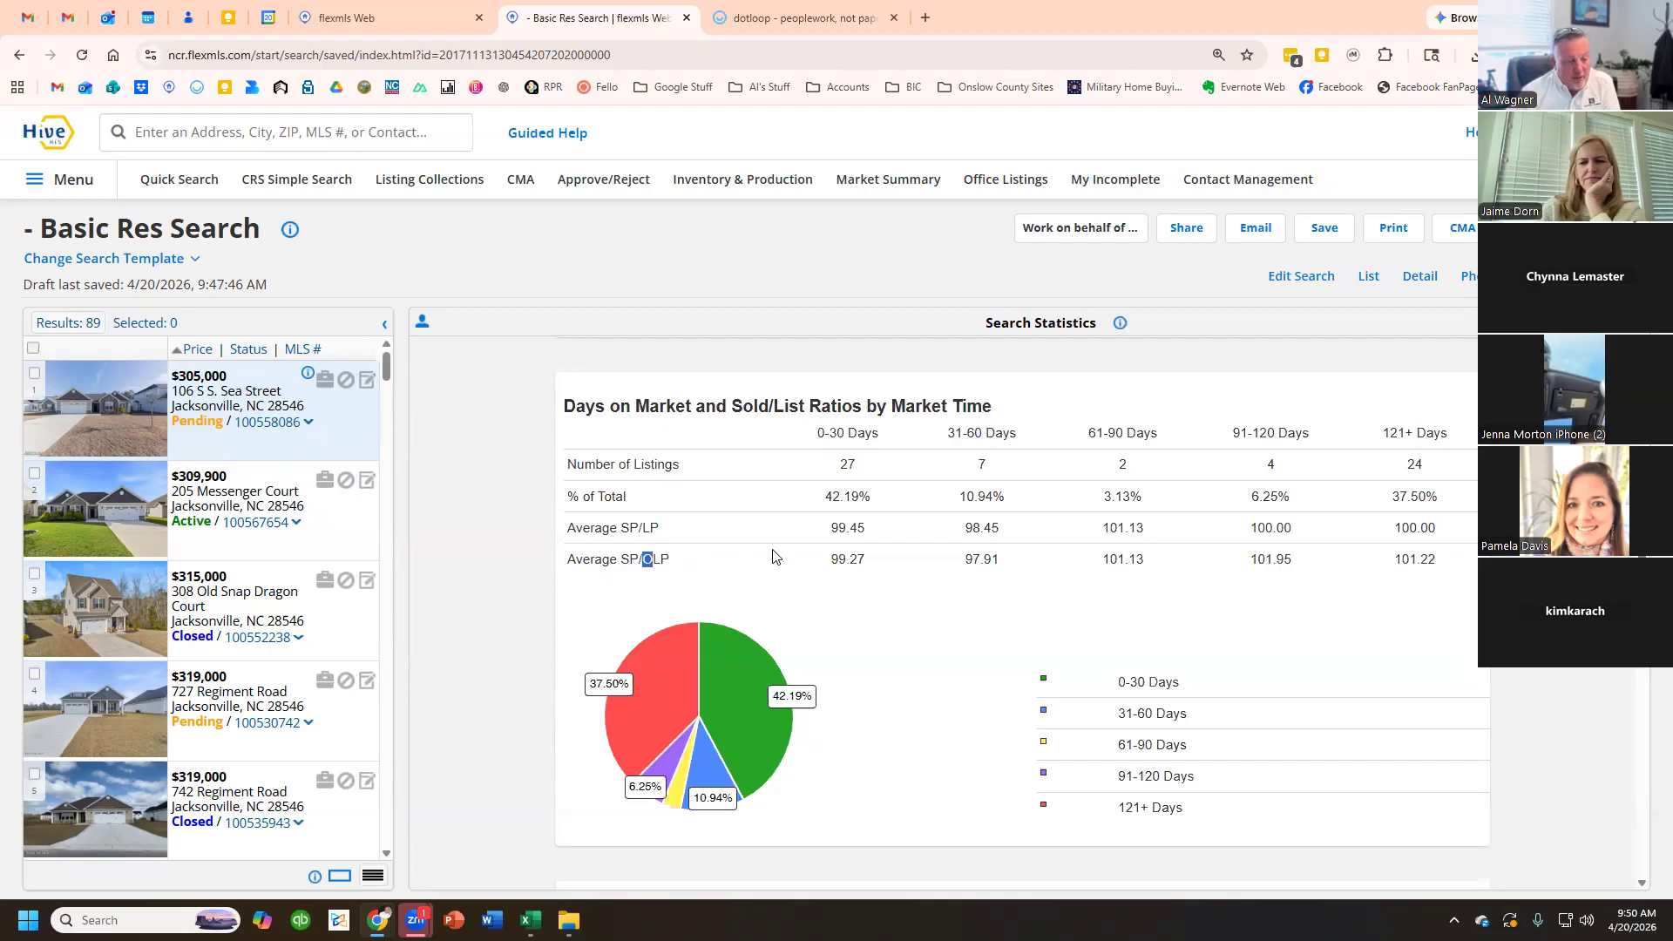
pyautogui.moveTo(845, 528); pyautogui.dragTo(846, 562)
pyautogui.click(847, 529)
pyautogui.click(874, 572)
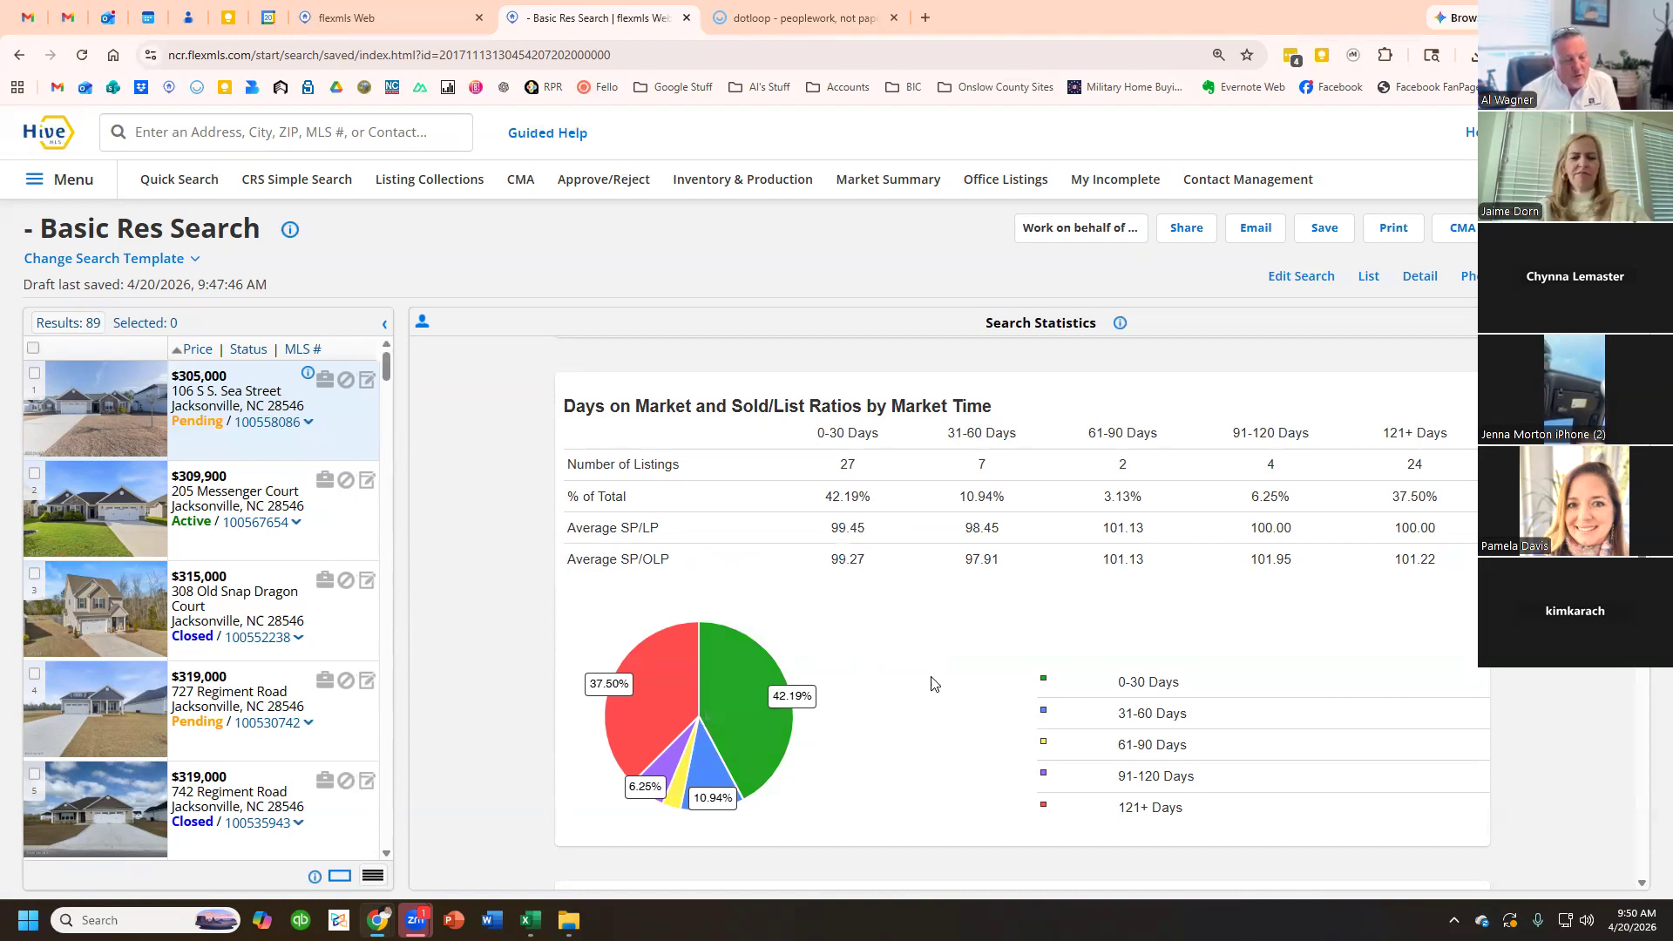
# - Examine the number of listings and the average SP/LP and SP/OLP ratios for the 61-90 days group
pyautogui.moveTo(681, 652)
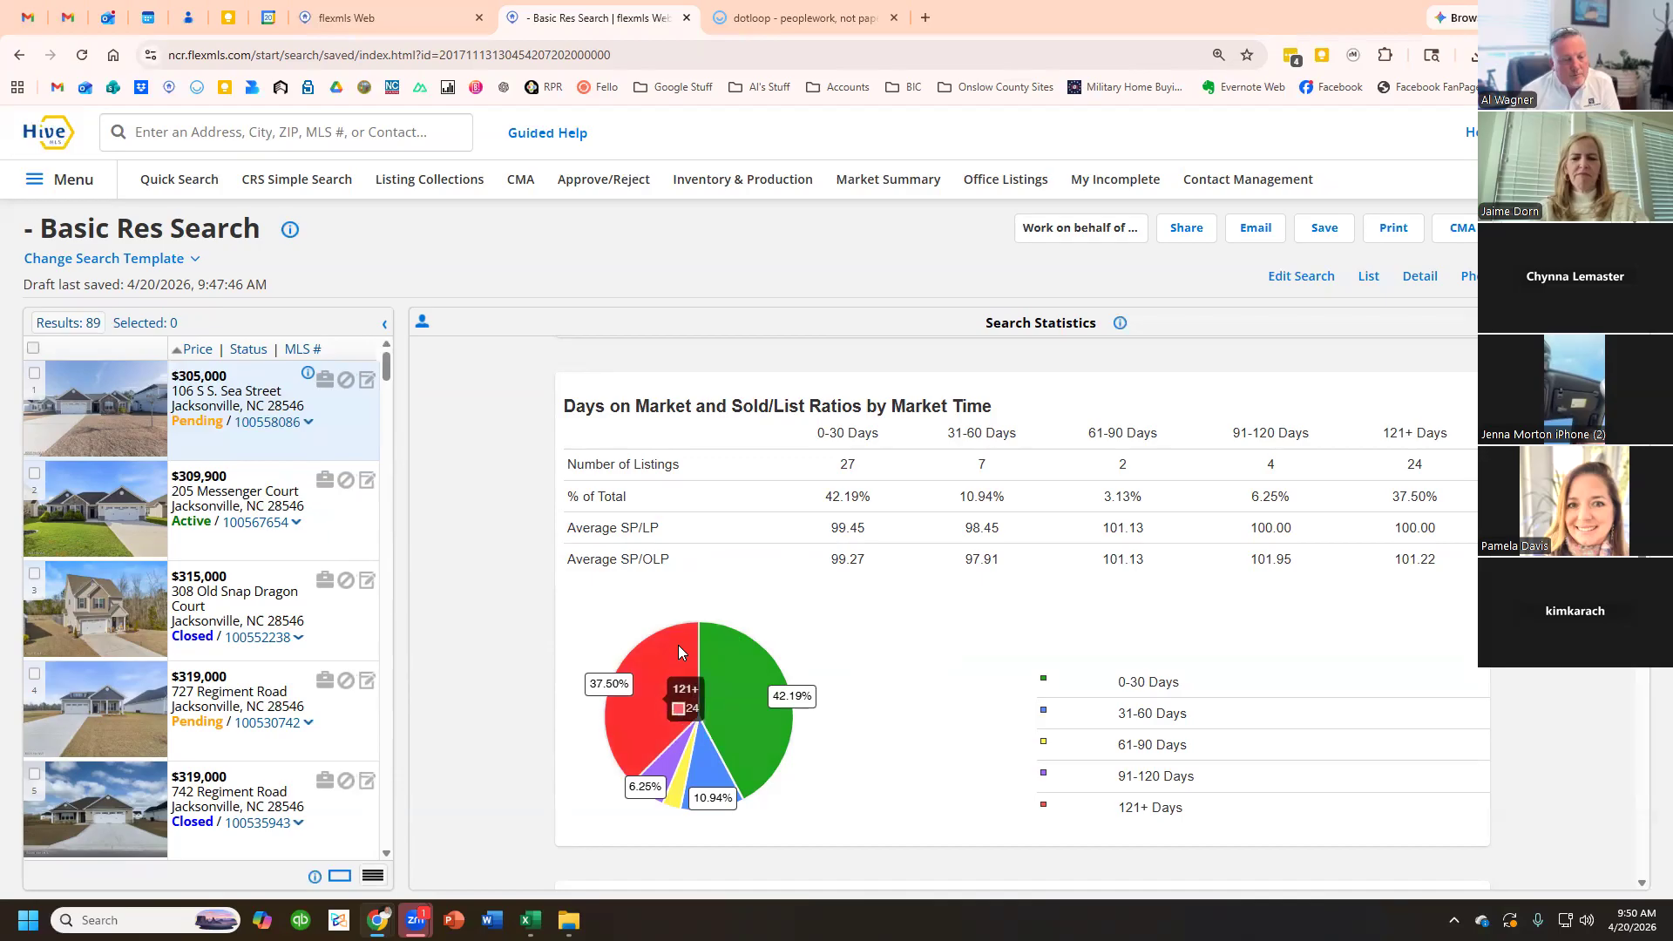
pyautogui.doubleClick(1170, 571)
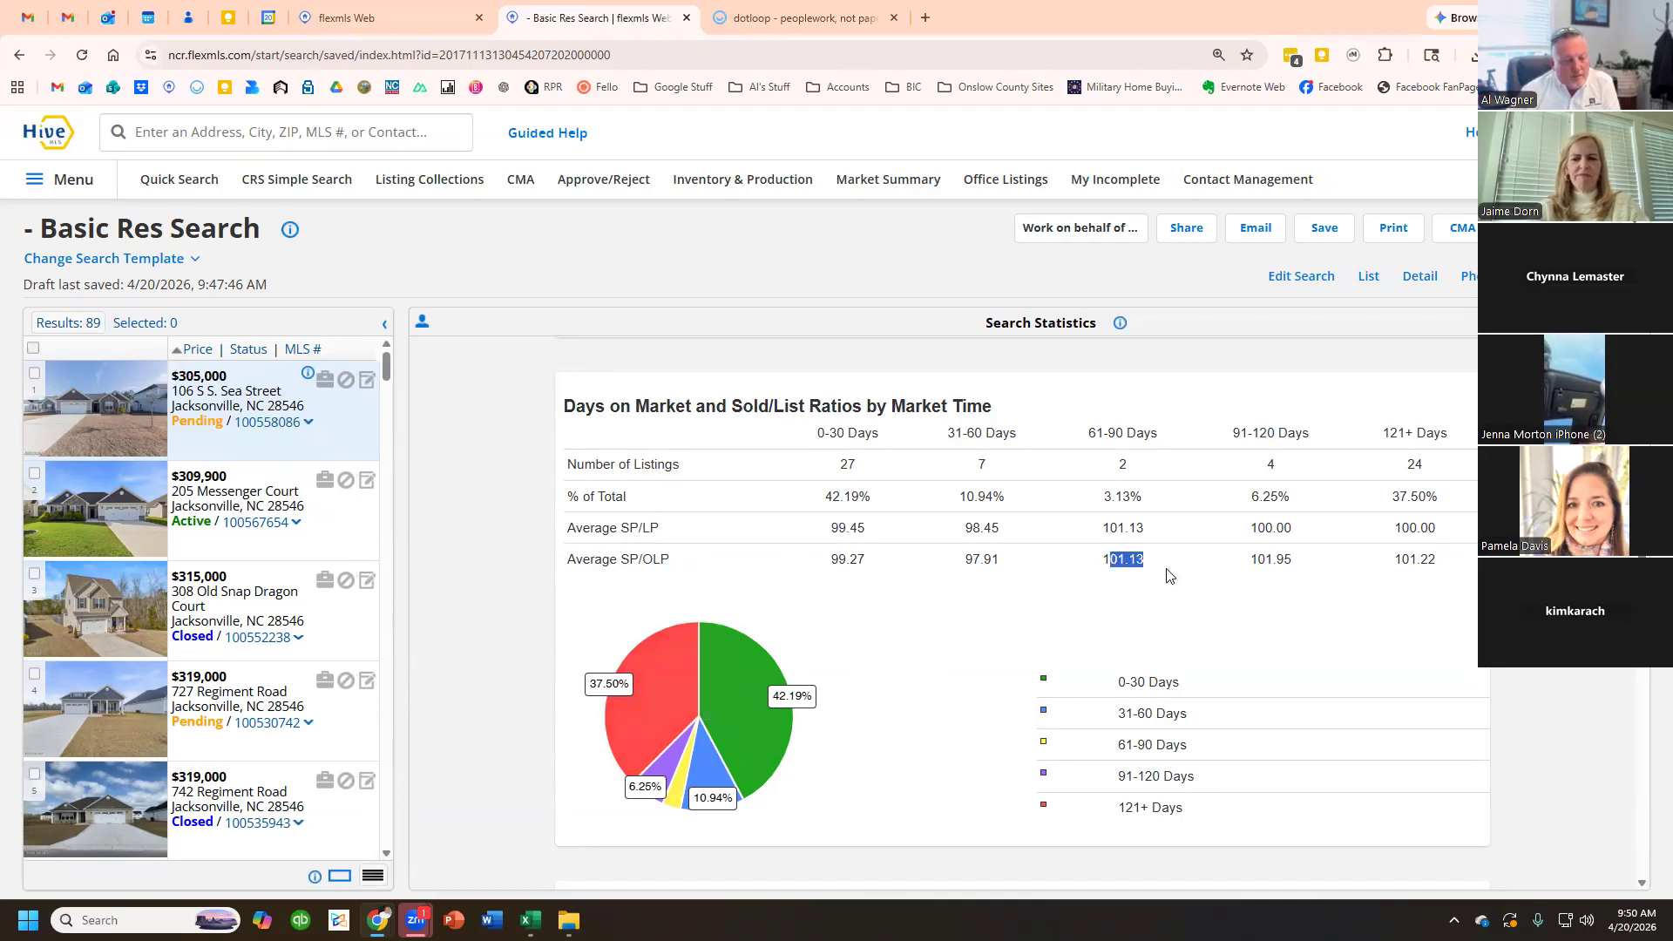
pyautogui.click(1156, 619)
pyautogui.doubleClick(1109, 560)
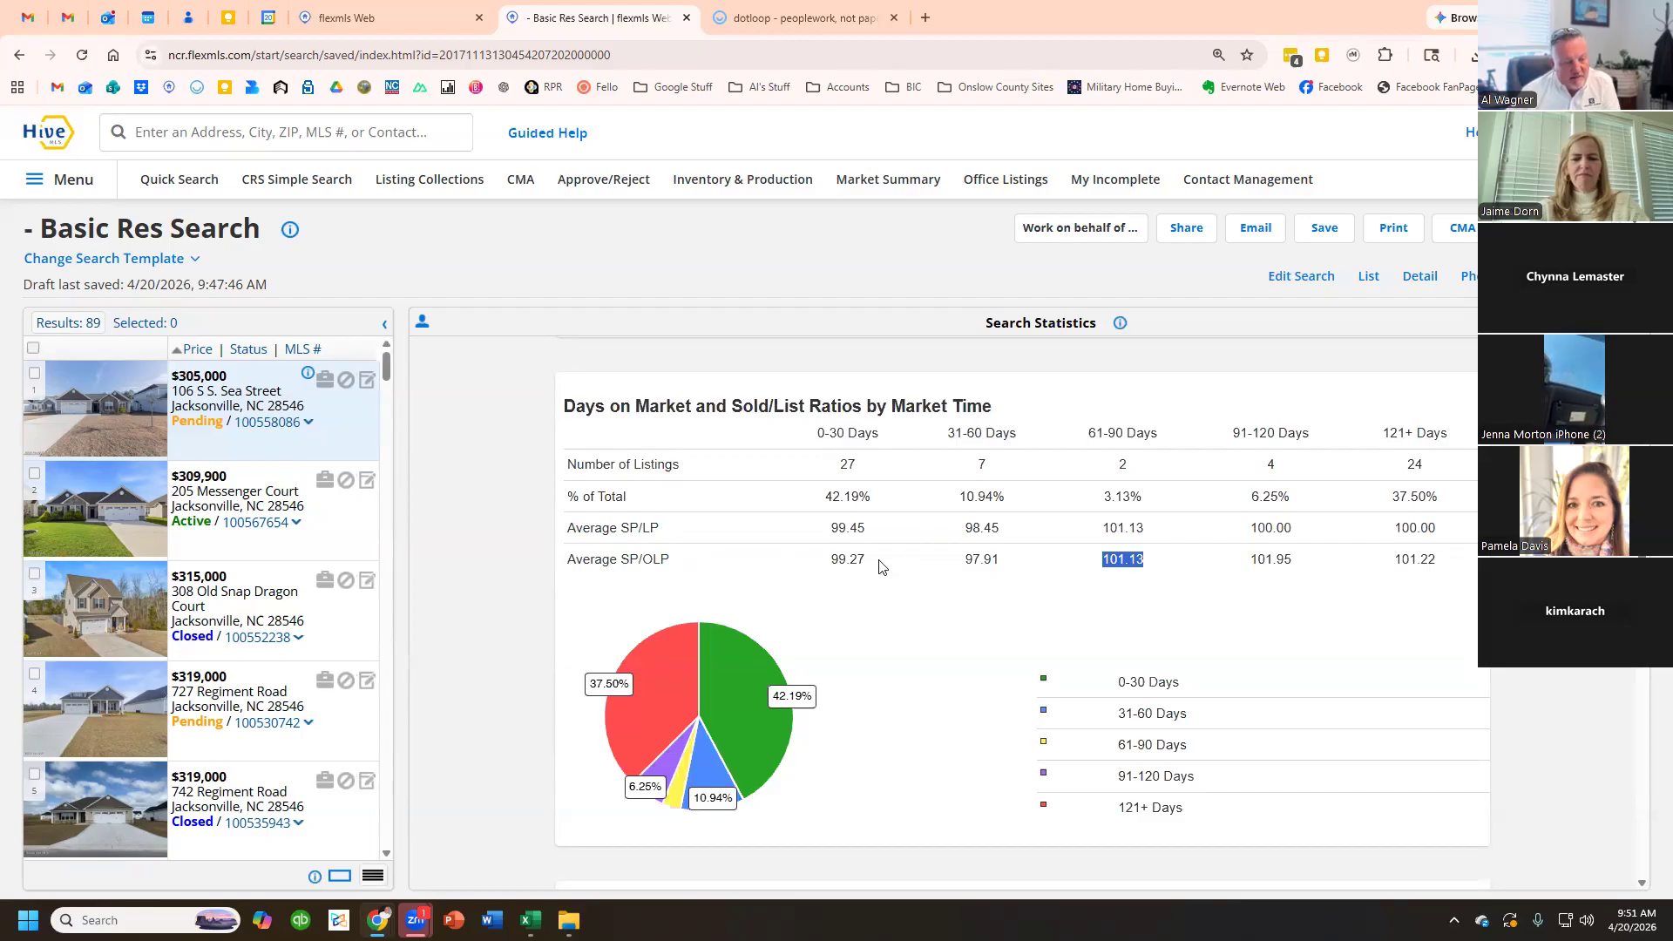
pyautogui.click(1095, 436)
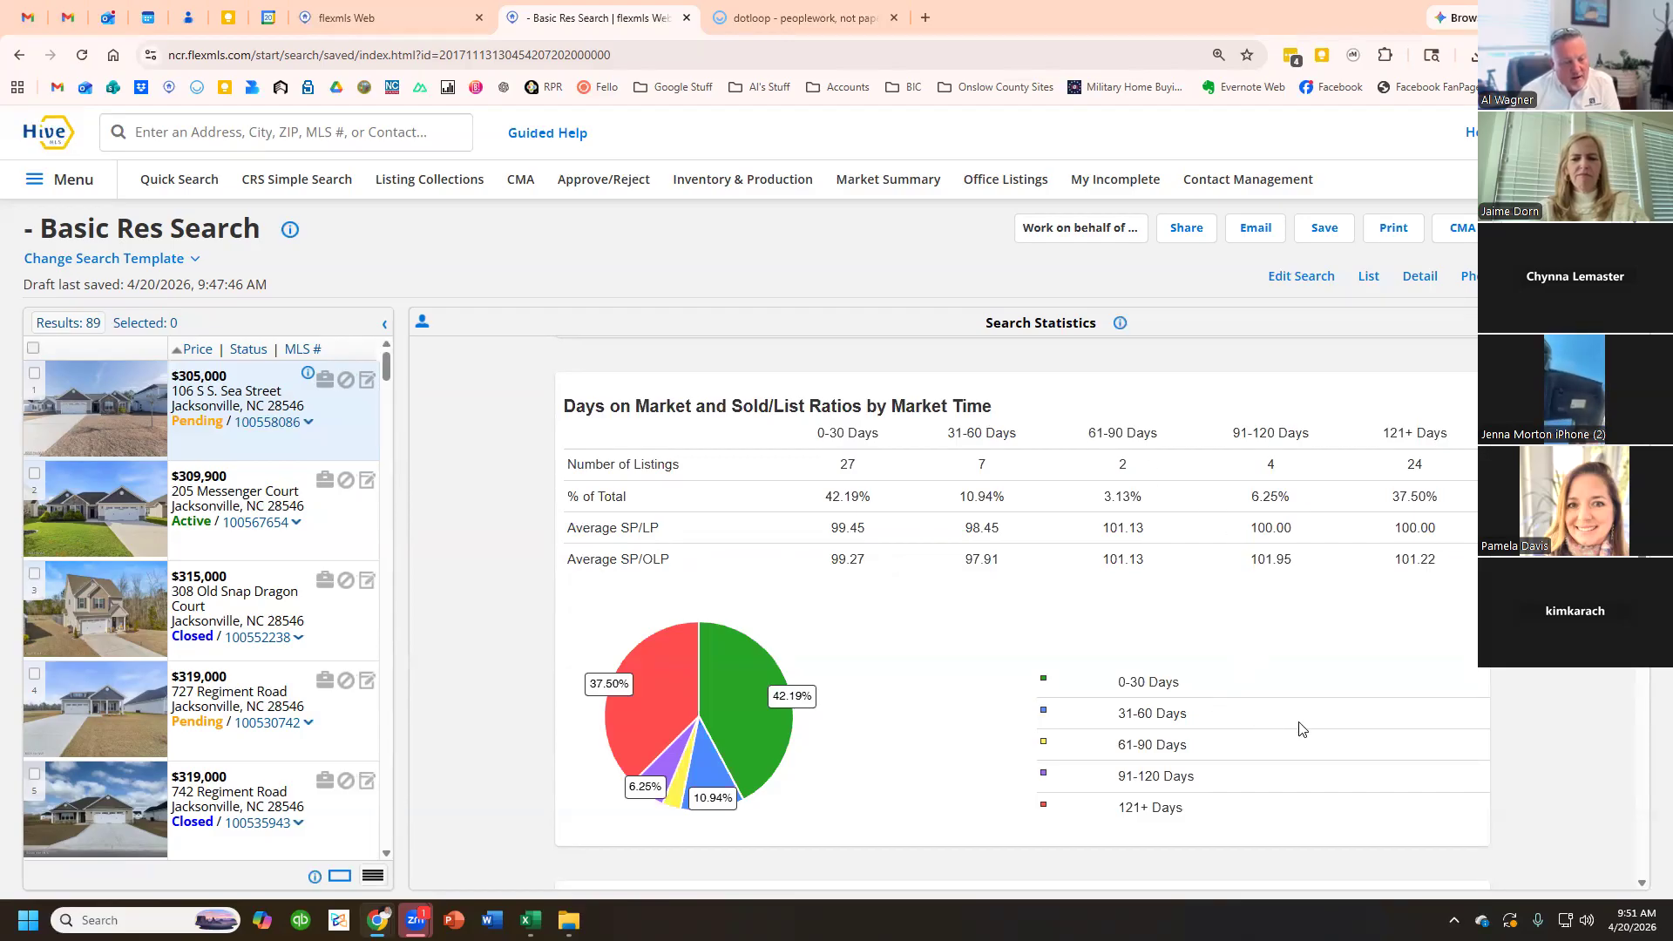
pyautogui.scroll(1, 1266, 694)
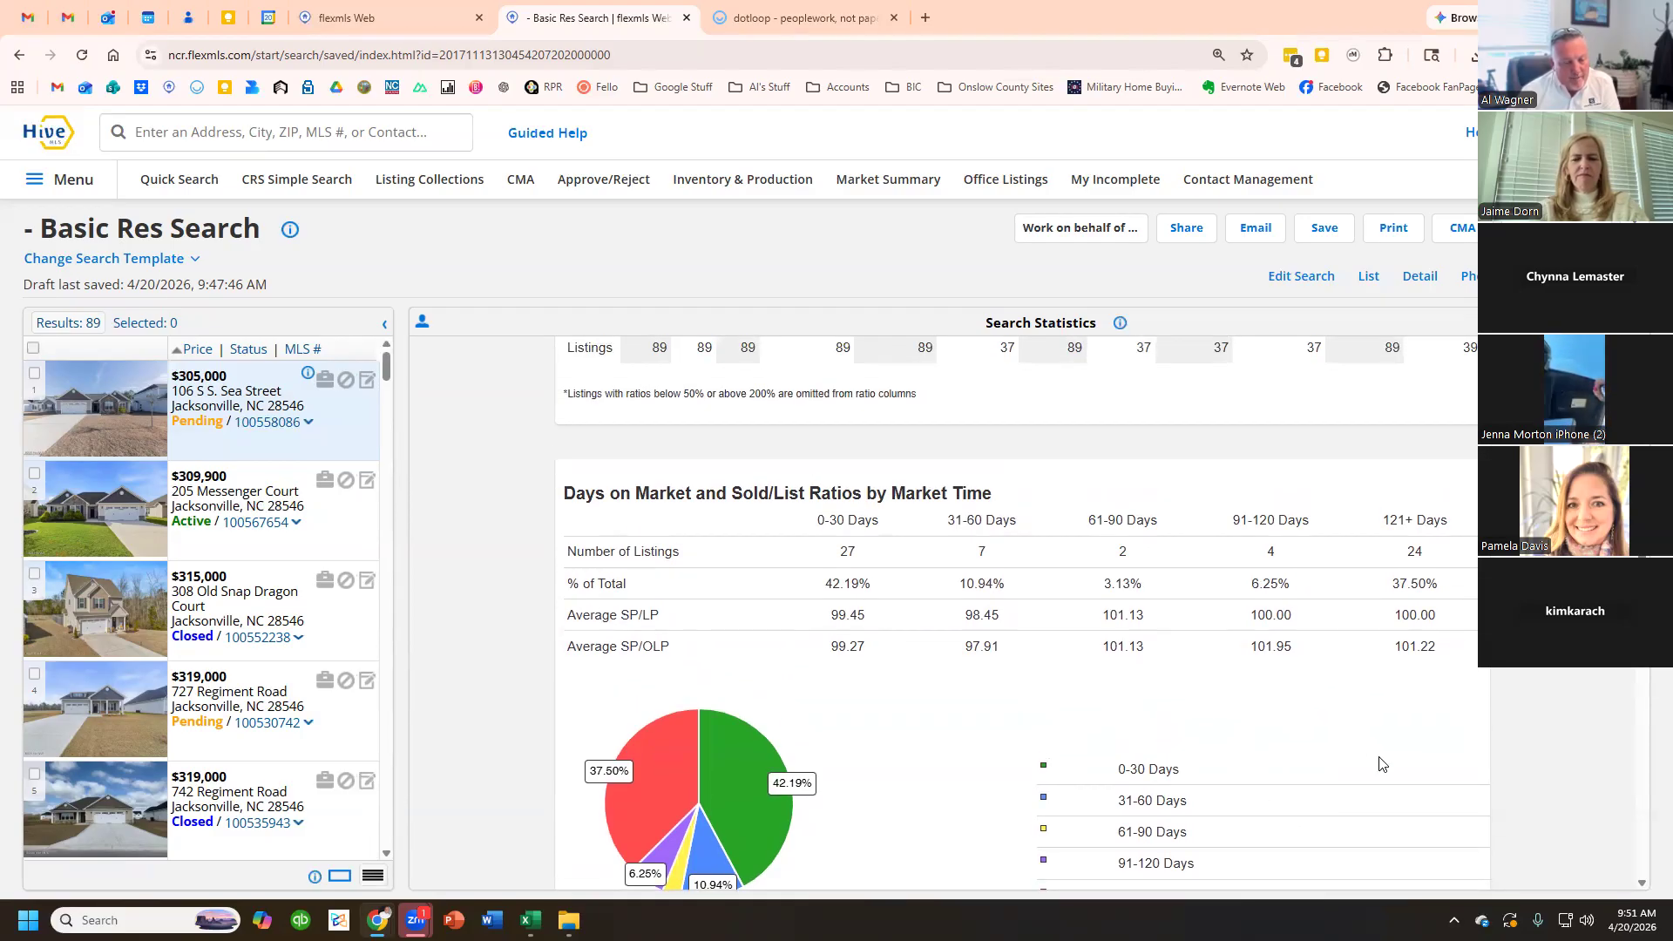
pyautogui.scroll(5, 1381, 764)
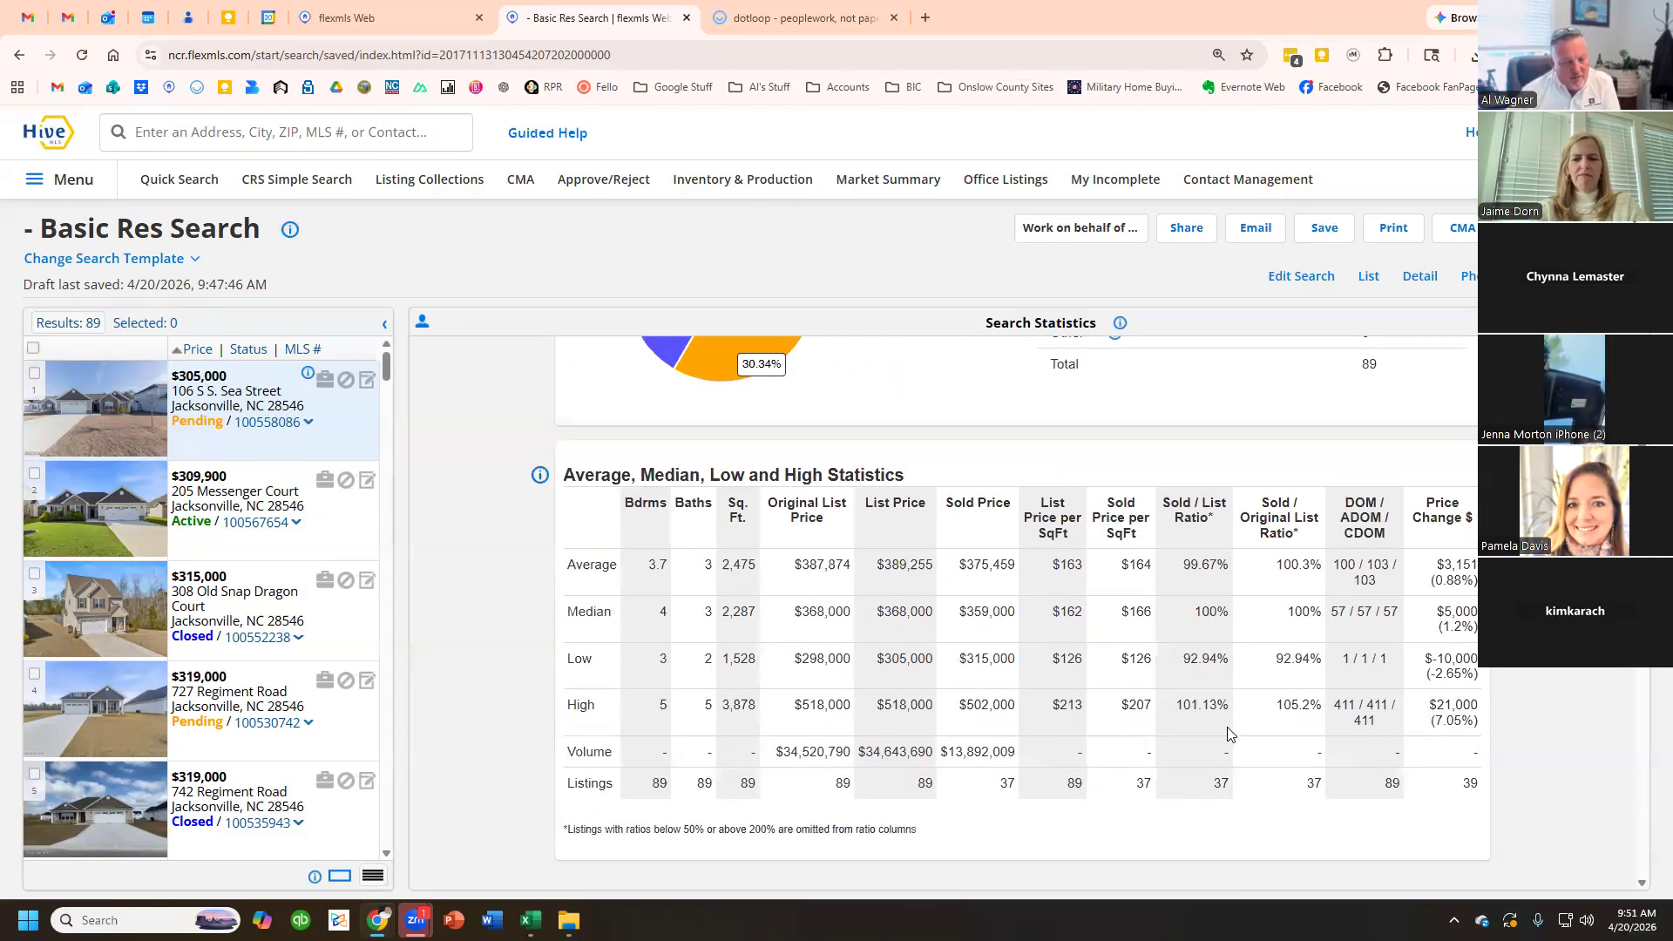
pyautogui.scroll(-5, 1232, 729)
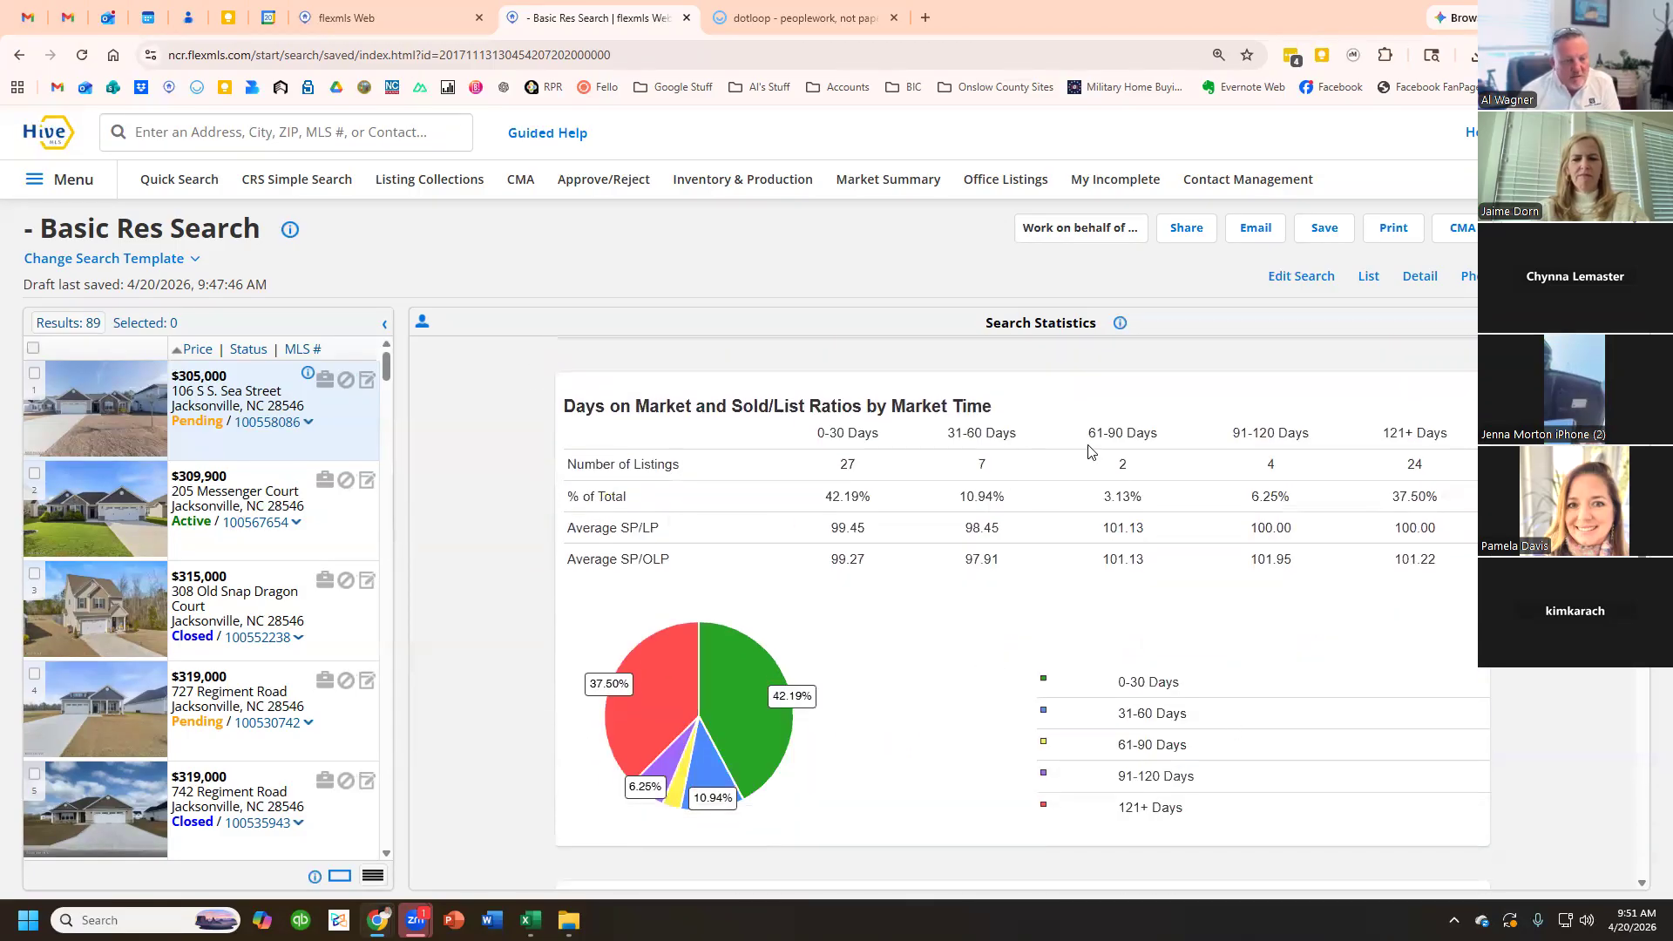
pyautogui.moveTo(1117, 447); pyautogui.dragTo(1188, 616)
pyautogui.click(1120, 607)
pyautogui.moveTo(1103, 528); pyautogui.dragTo(1168, 574)
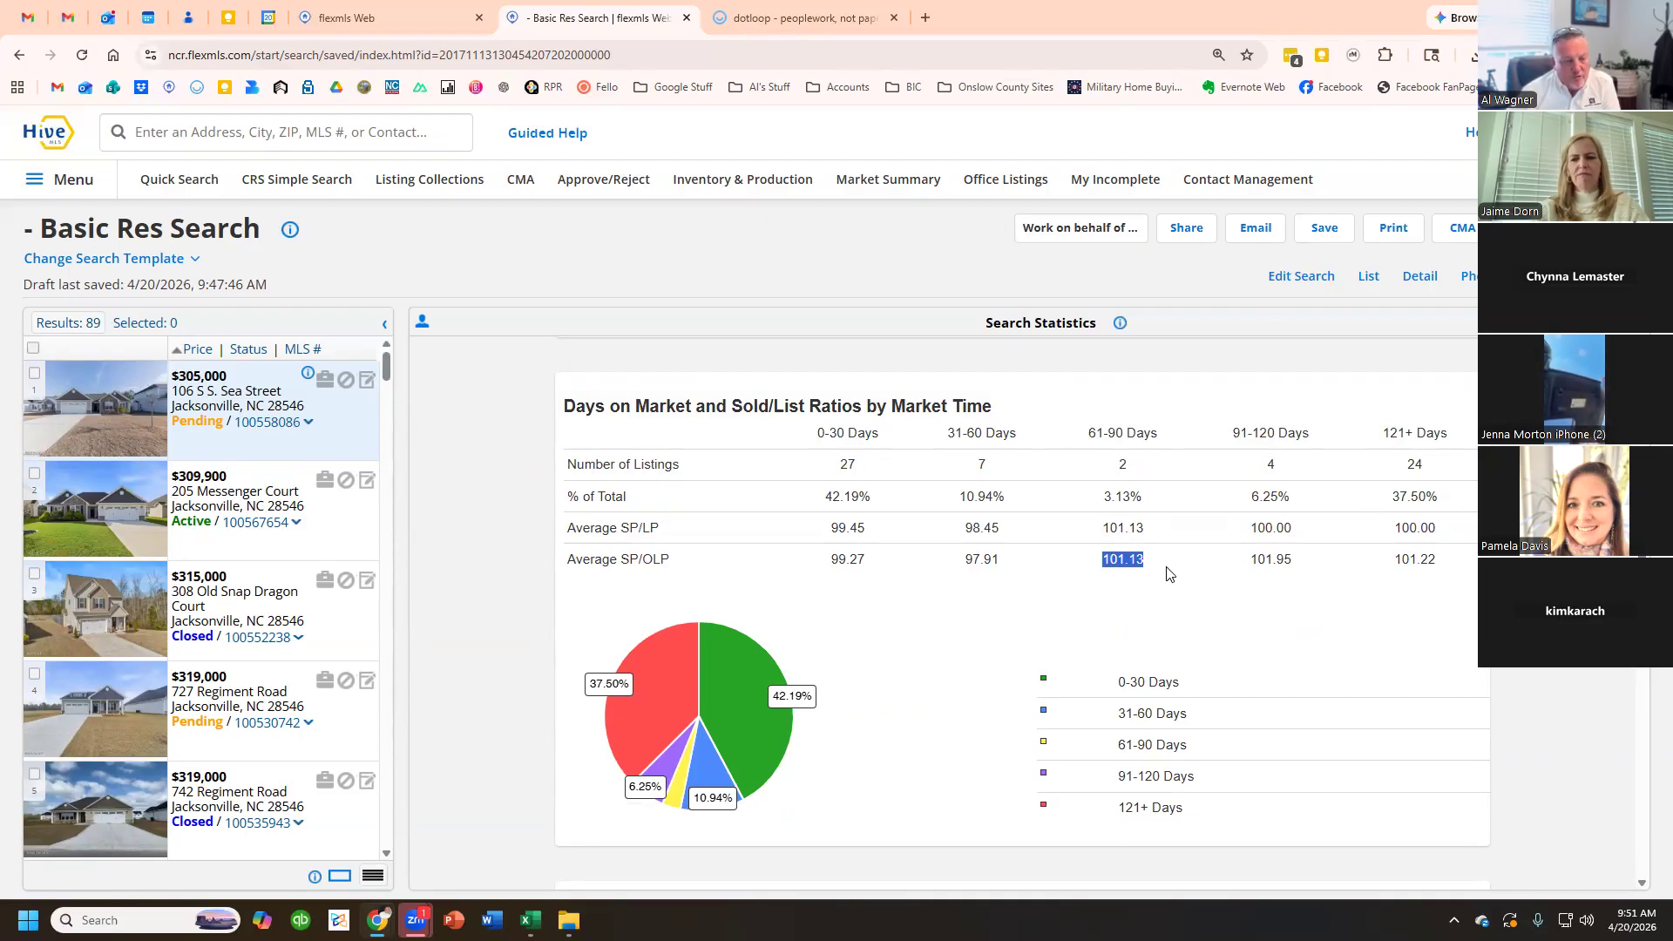
pyautogui.click(1166, 581)
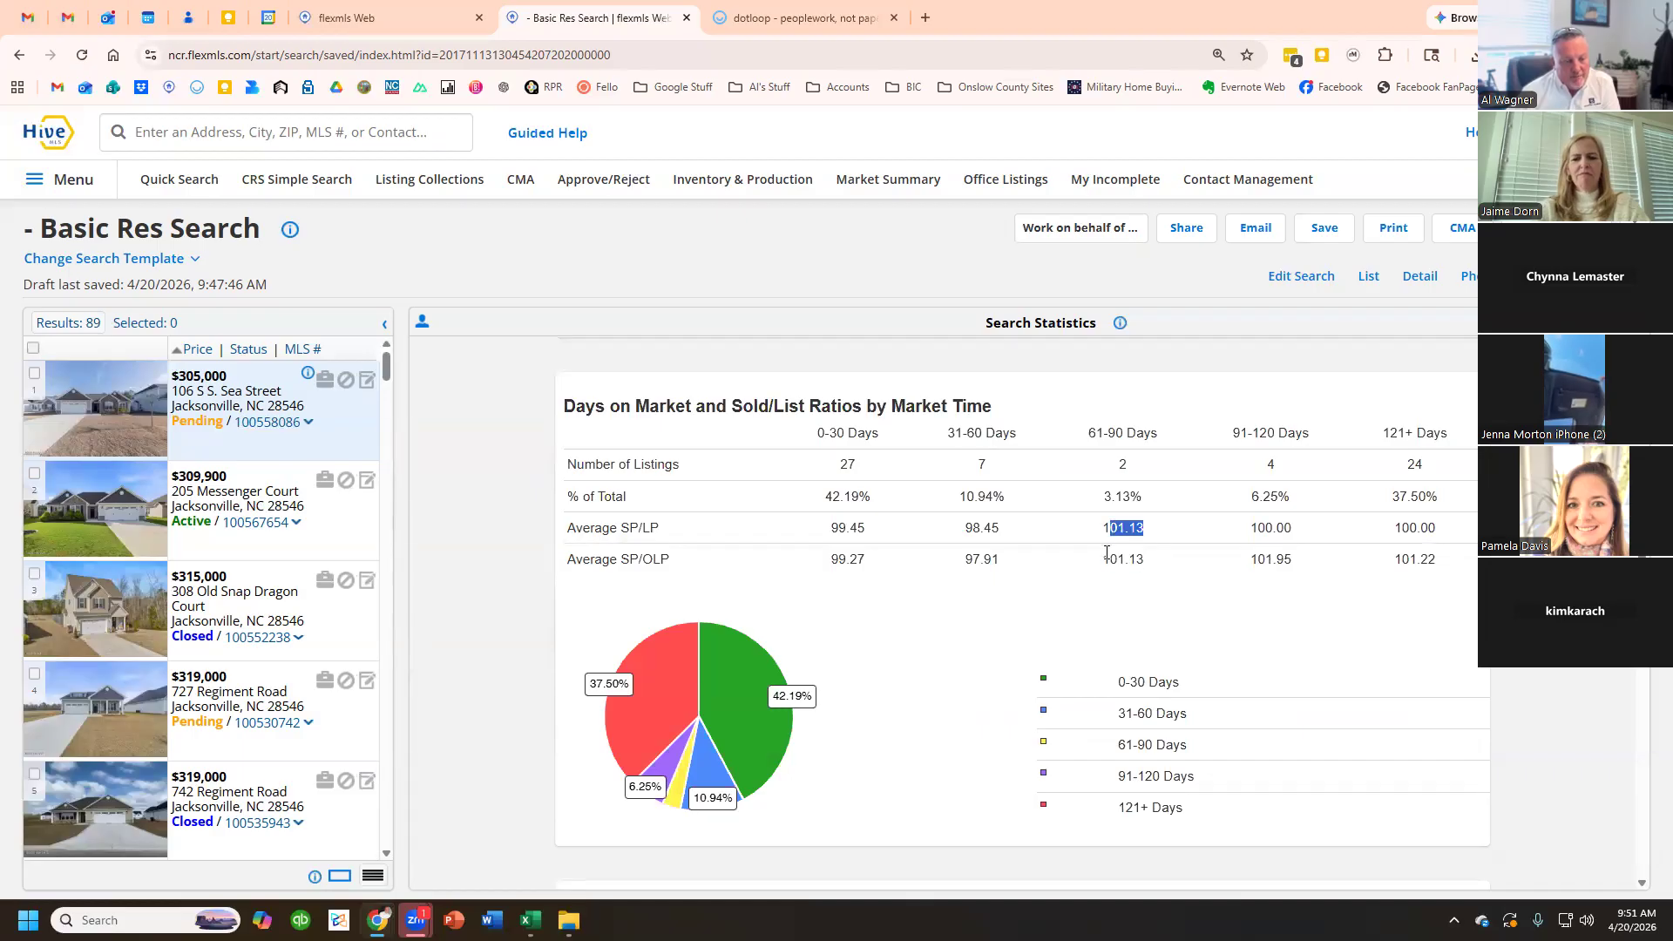
pyautogui.moveTo(1145, 562); pyautogui.dragTo(1099, 563)
pyautogui.moveTo(1119, 475)
pyautogui.mouseDown()
pyautogui.moveTo(1159, 486)
pyautogui.moveTo(1220, 434)
pyautogui.moveTo(1111, 454)
pyautogui.mouseUp()
pyautogui.click(1126, 467)
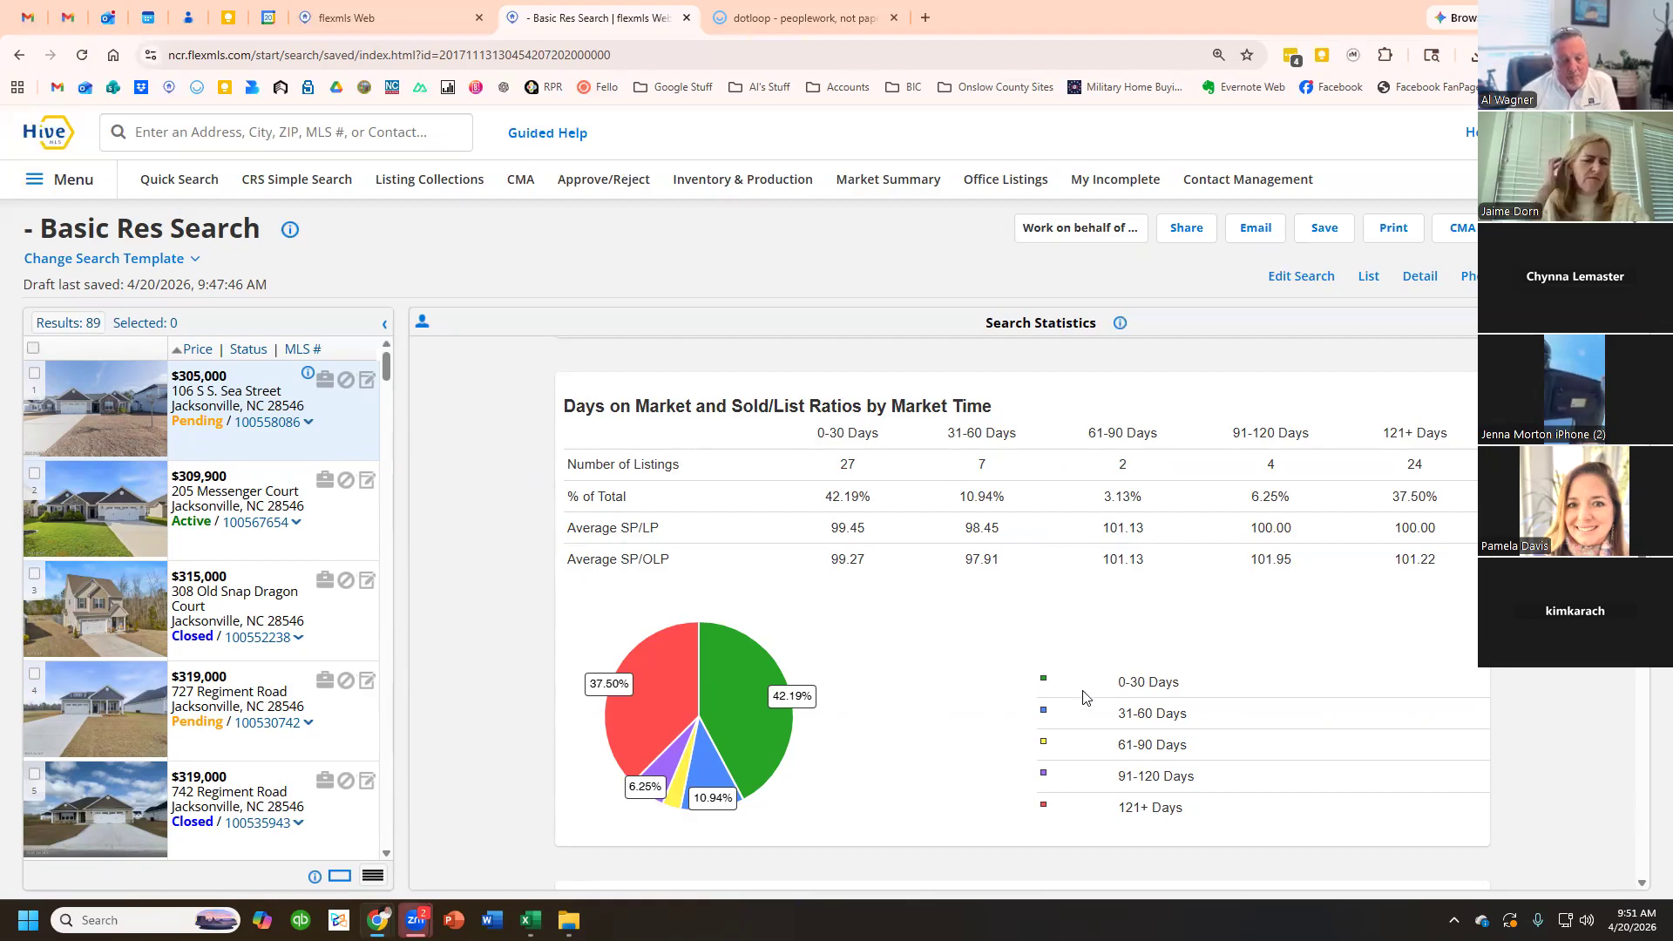
# - Compare the average SP/LP and SP/OLP ratios across the 61-90, 91-120 and 121+ days groups
pyautogui.scroll(1, 1124, 697)
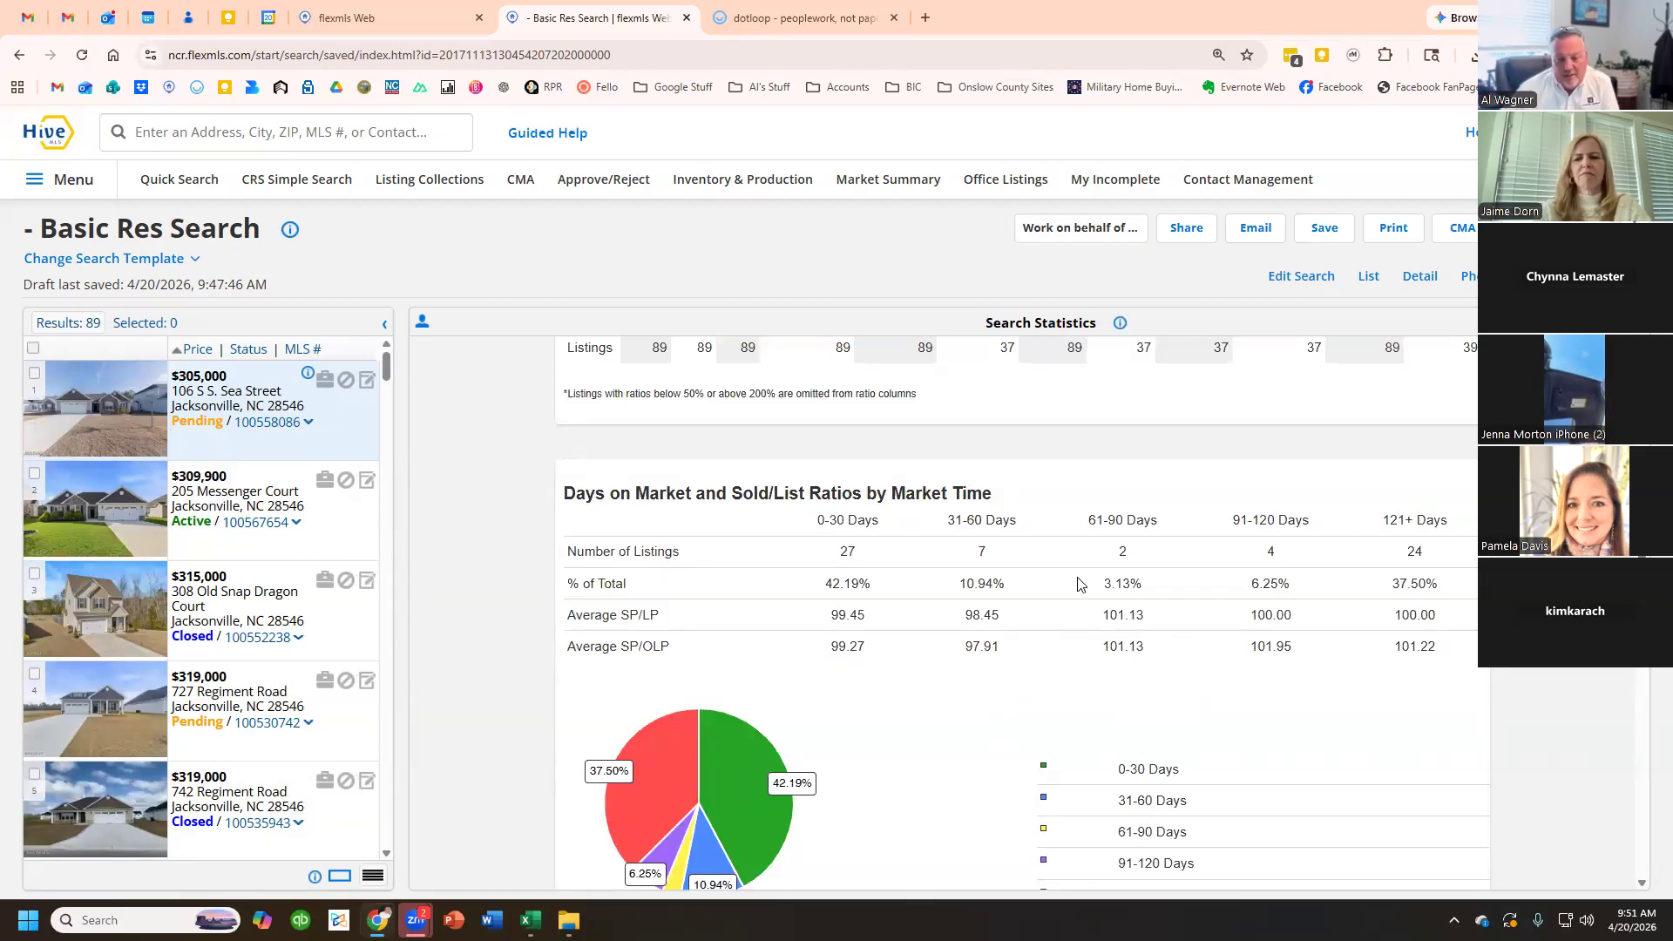
pyautogui.doubleClick(1117, 616)
pyautogui.click(1207, 738)
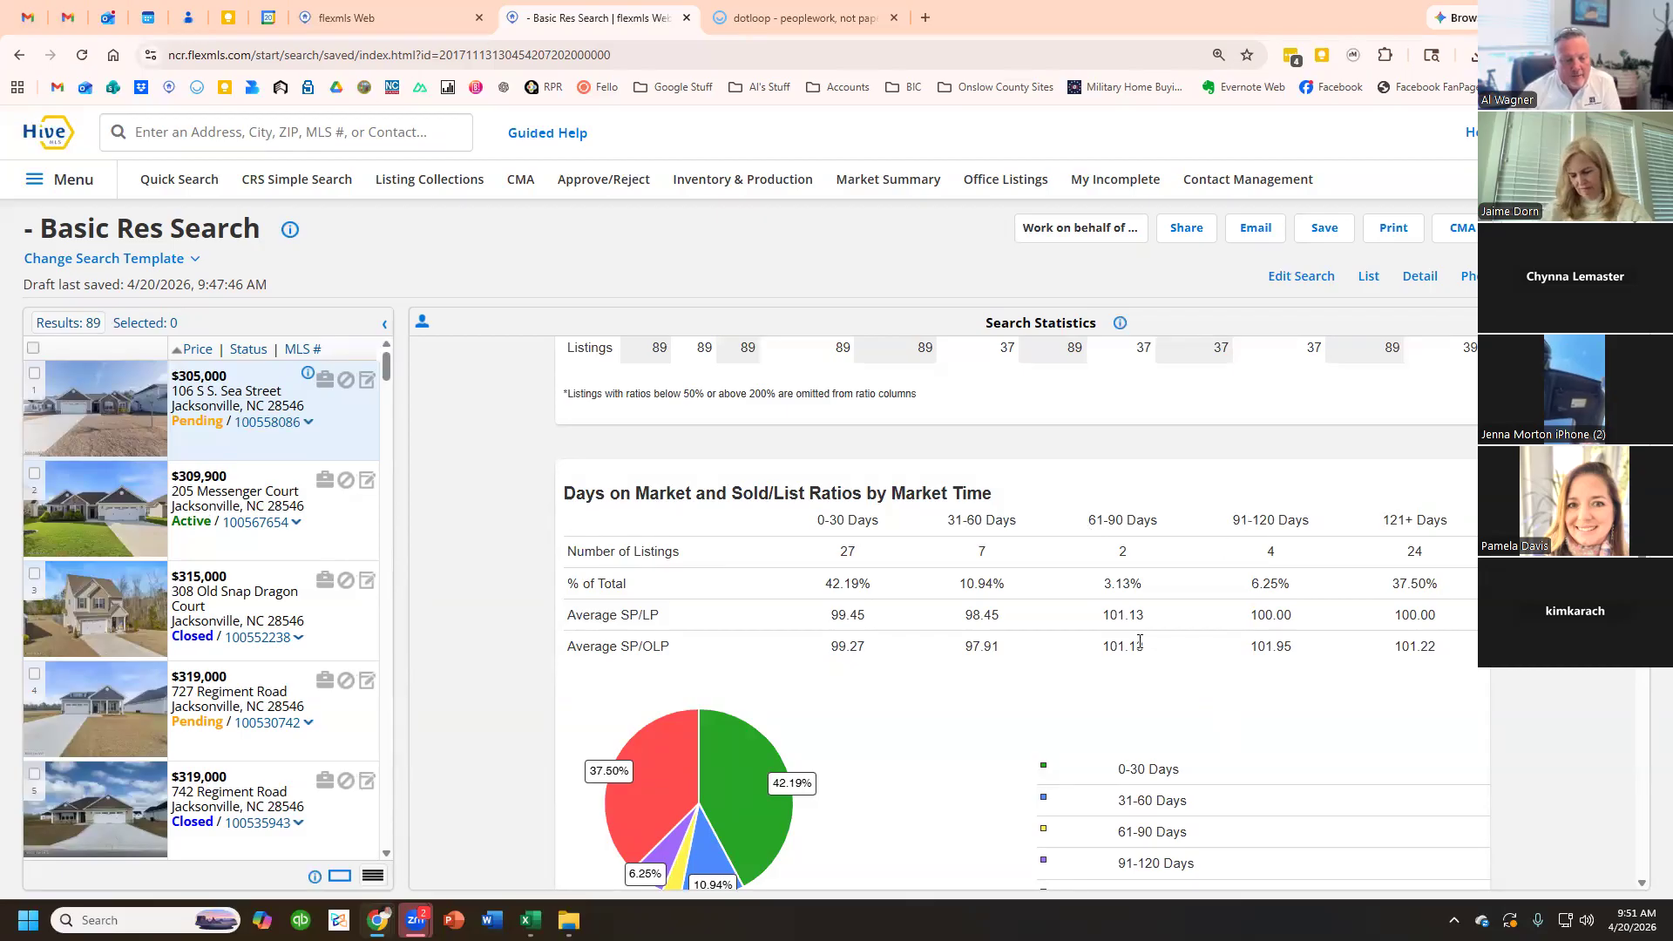
pyautogui.moveTo(1393, 615); pyautogui.dragTo(1418, 615)
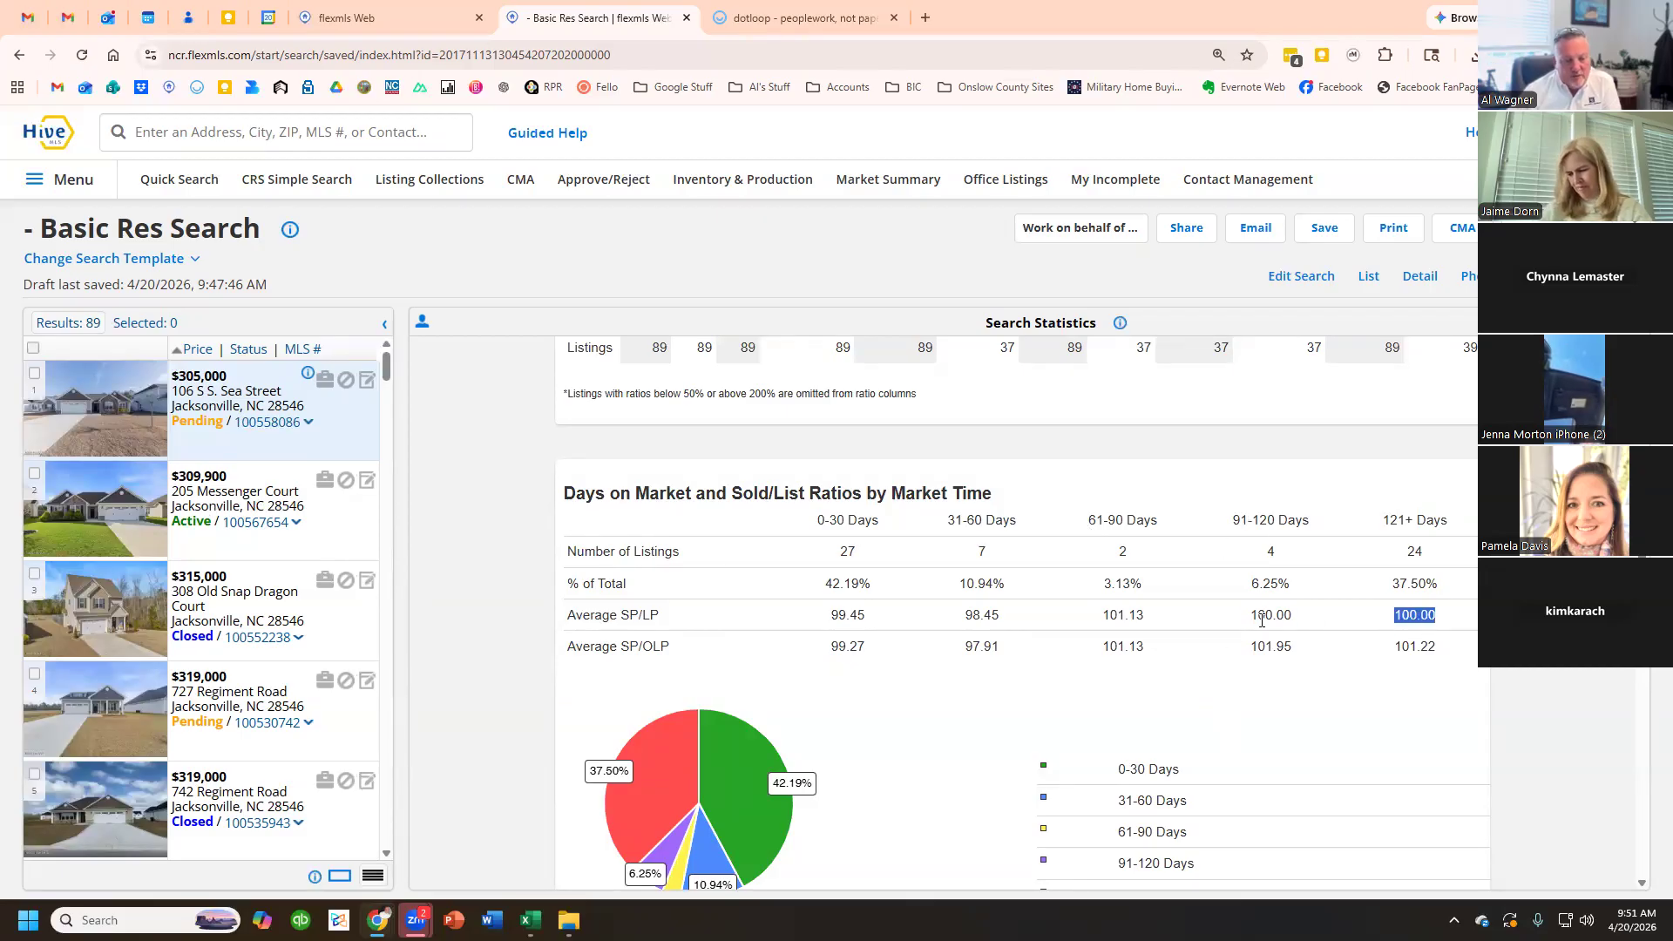
pyautogui.moveTo(1246, 646); pyautogui.dragTo(1299, 645)
pyautogui.moveTo(1409, 646); pyautogui.dragTo(1437, 647)
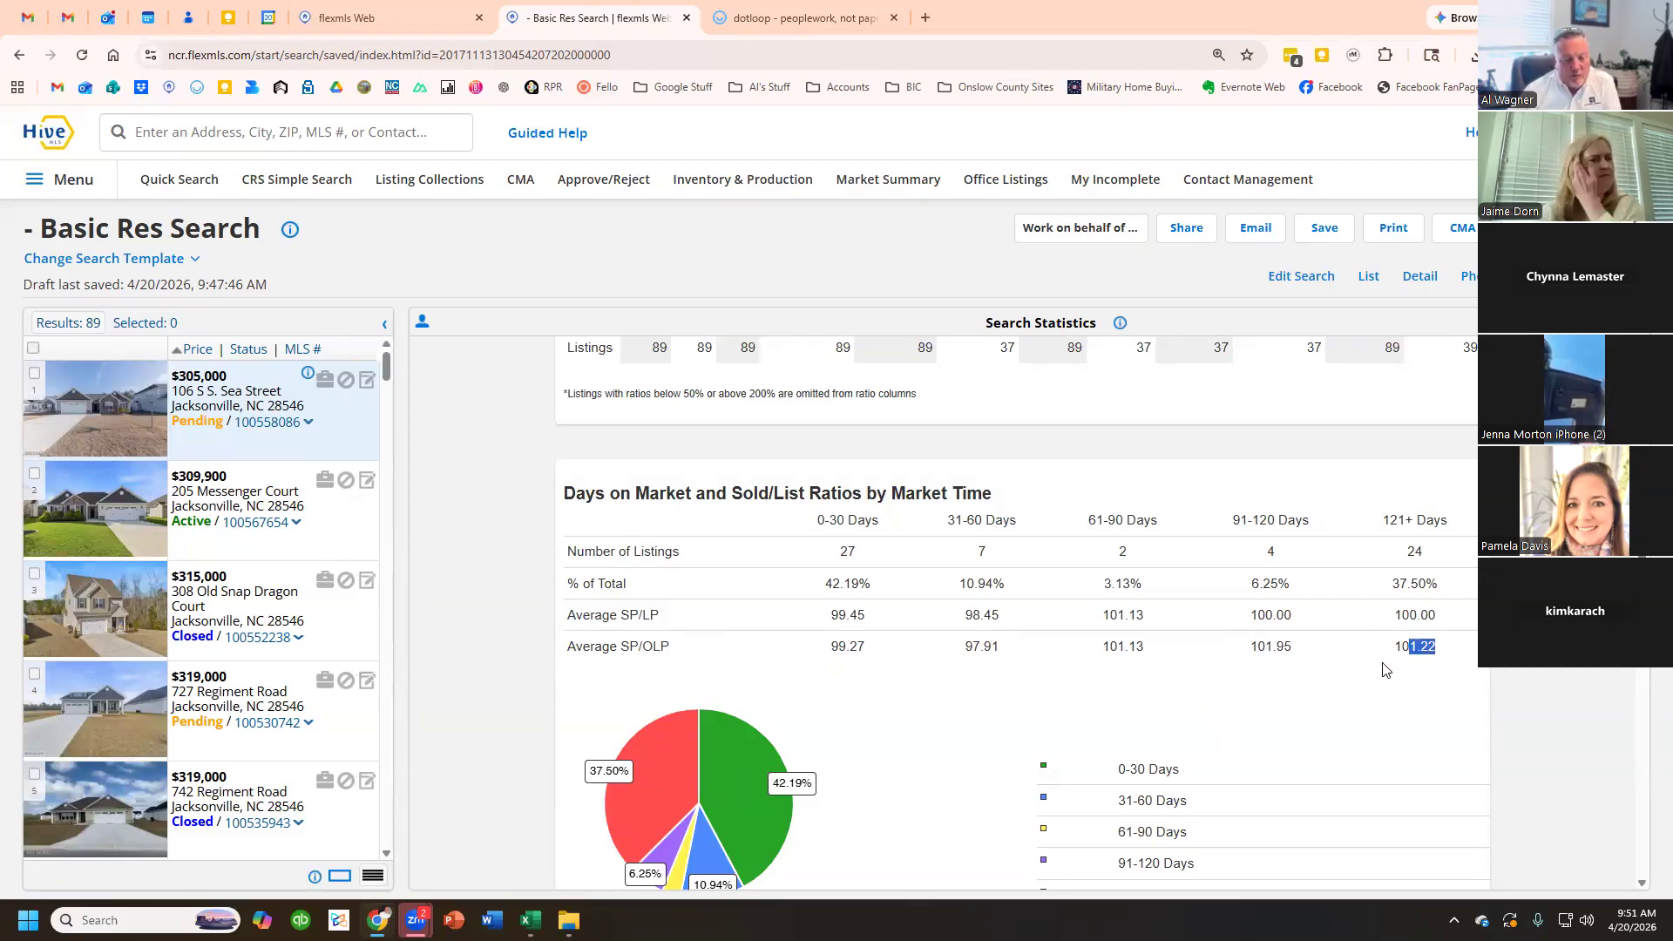
pyautogui.moveTo(1079, 656); pyautogui.dragTo(1149, 649)
pyautogui.moveTo(1314, 652); pyautogui.dragTo(1312, 654)
pyautogui.click(1316, 671)
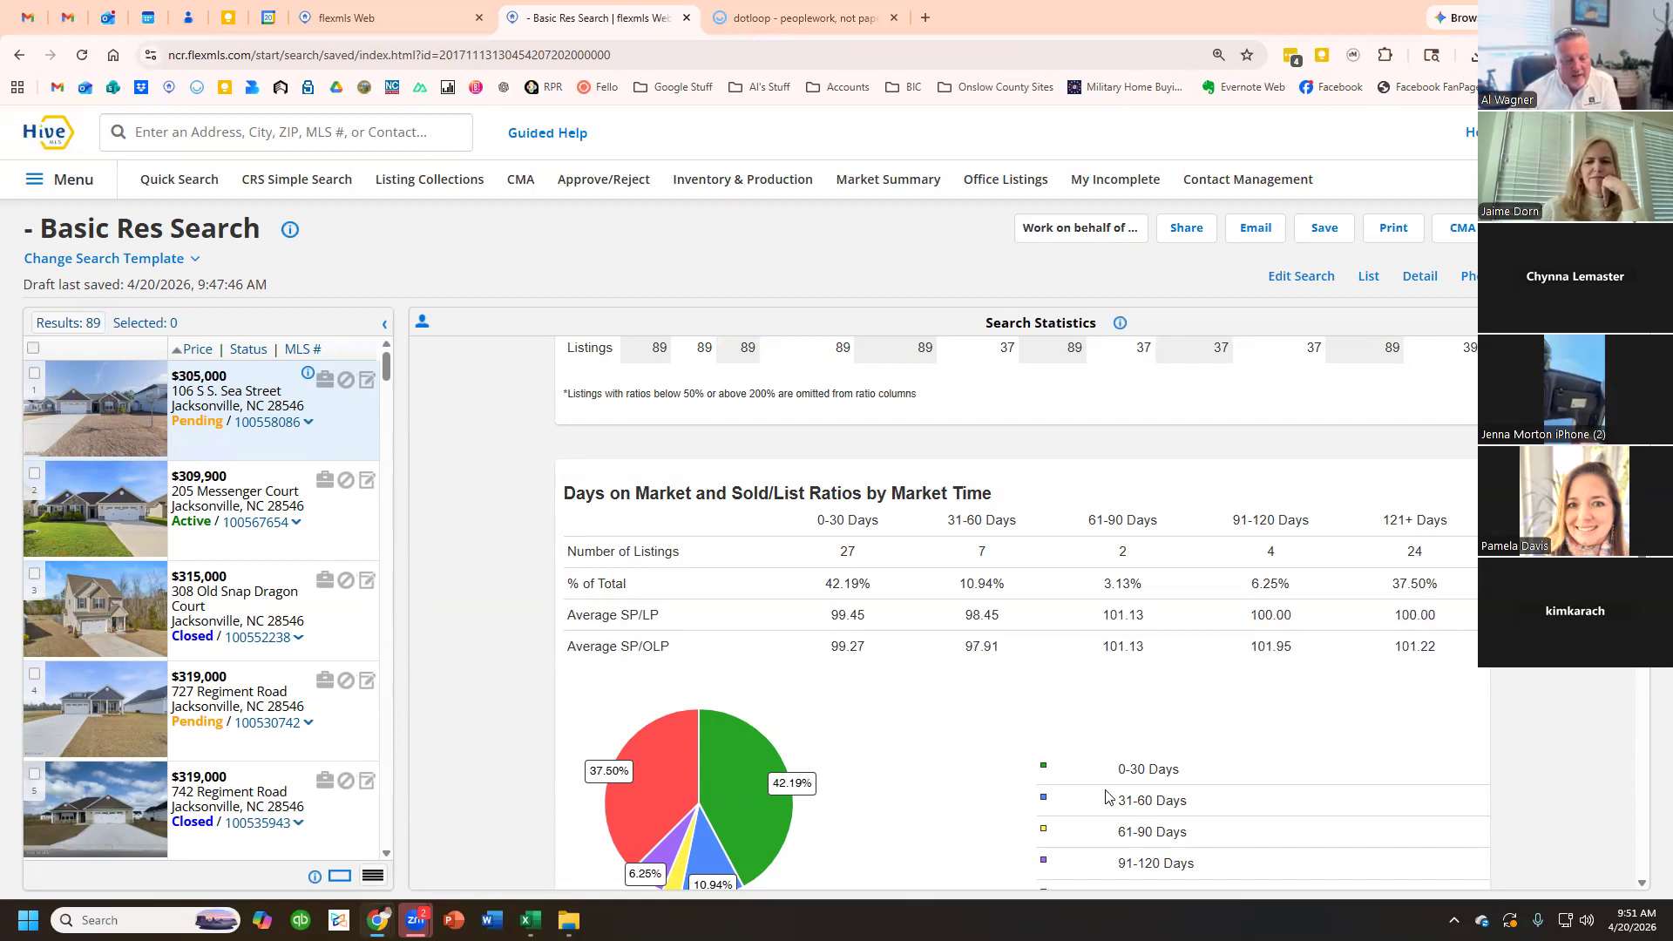
# - Limit the Onslow Bay search to a maximum Year Built of 2024 and show the updated search statistics
pyautogui.click(1290, 283)
pyautogui.scroll(-3, 209, 695)
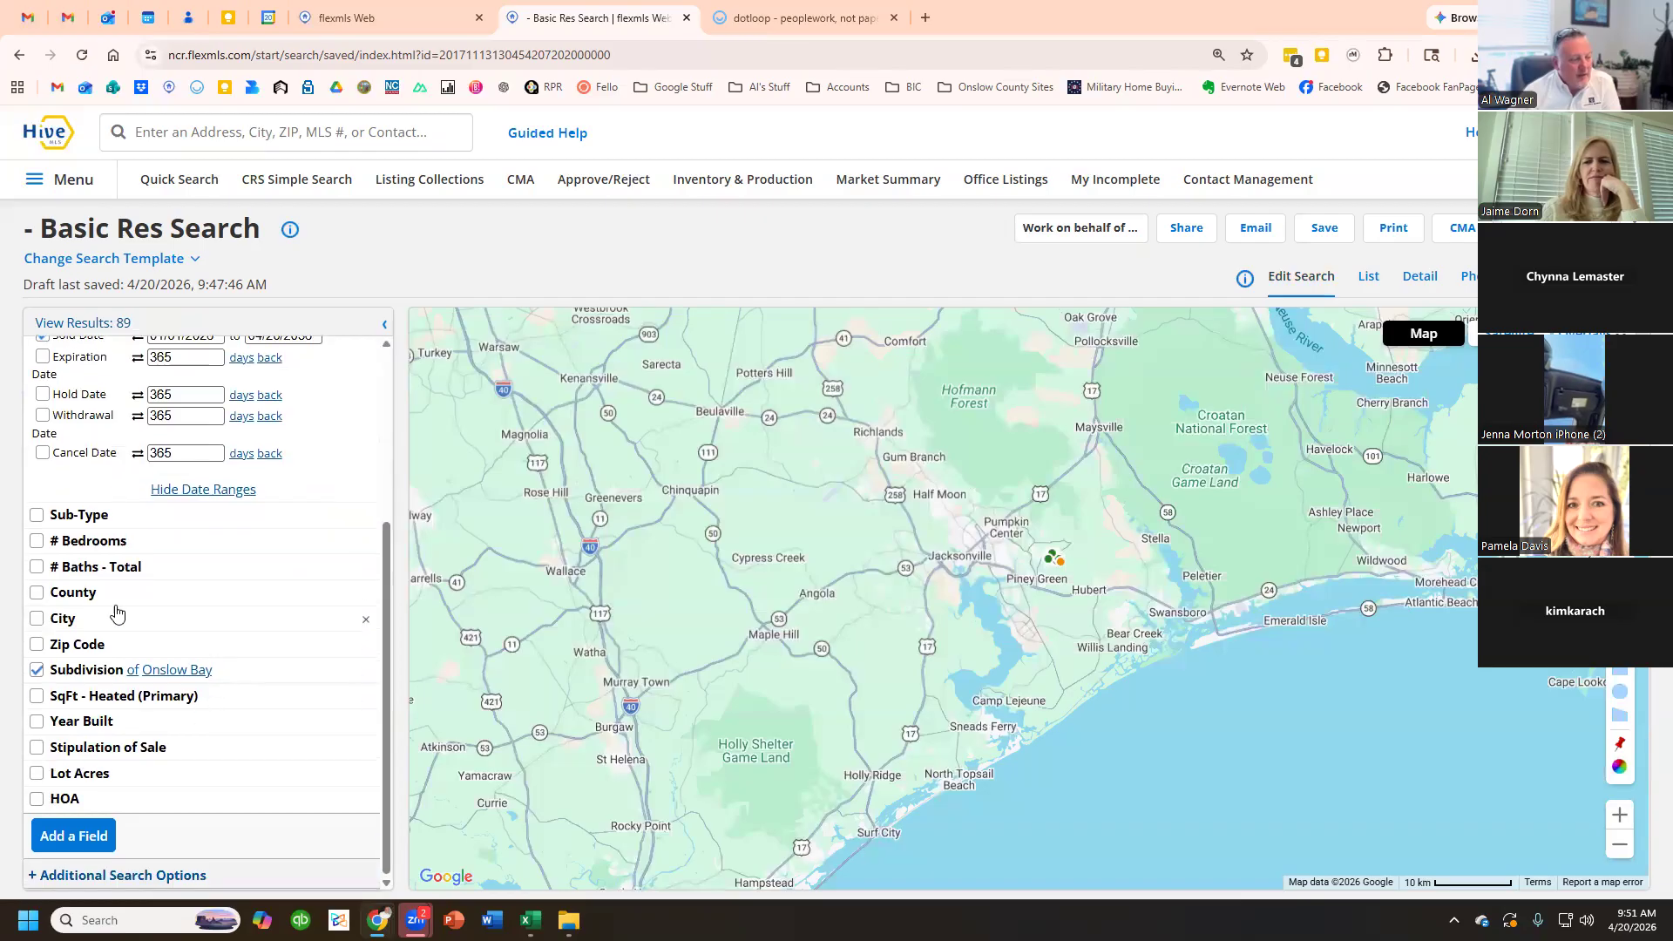
pyautogui.click(113, 719)
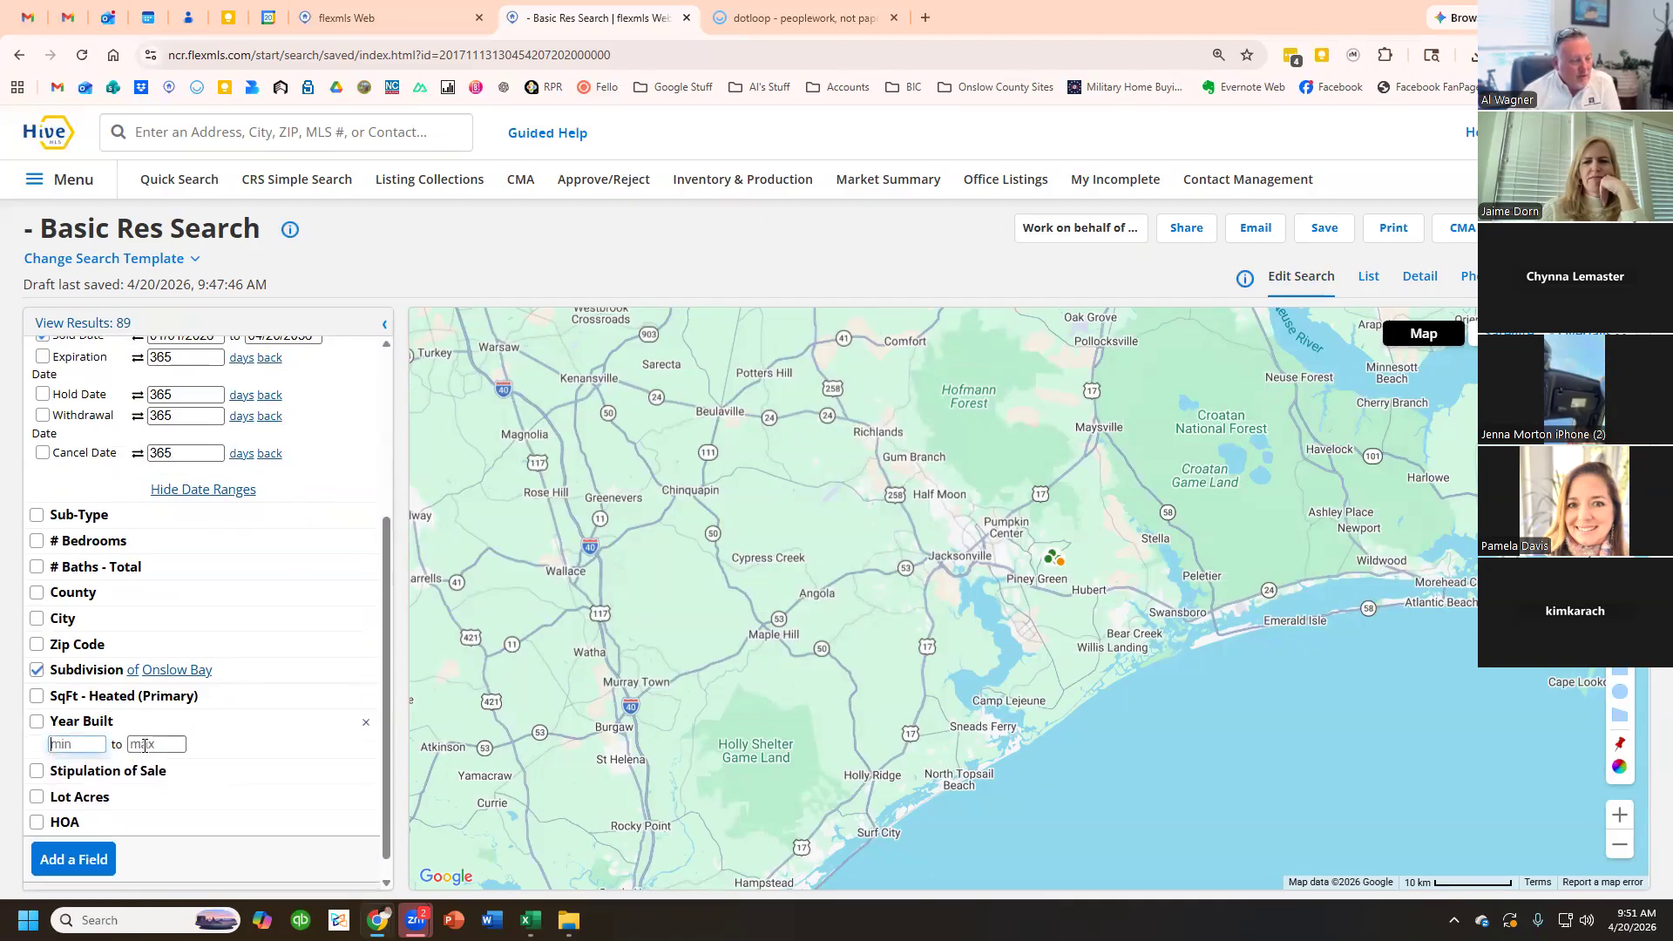
pyautogui.moveTo(568, 920)
pyautogui.write('202')
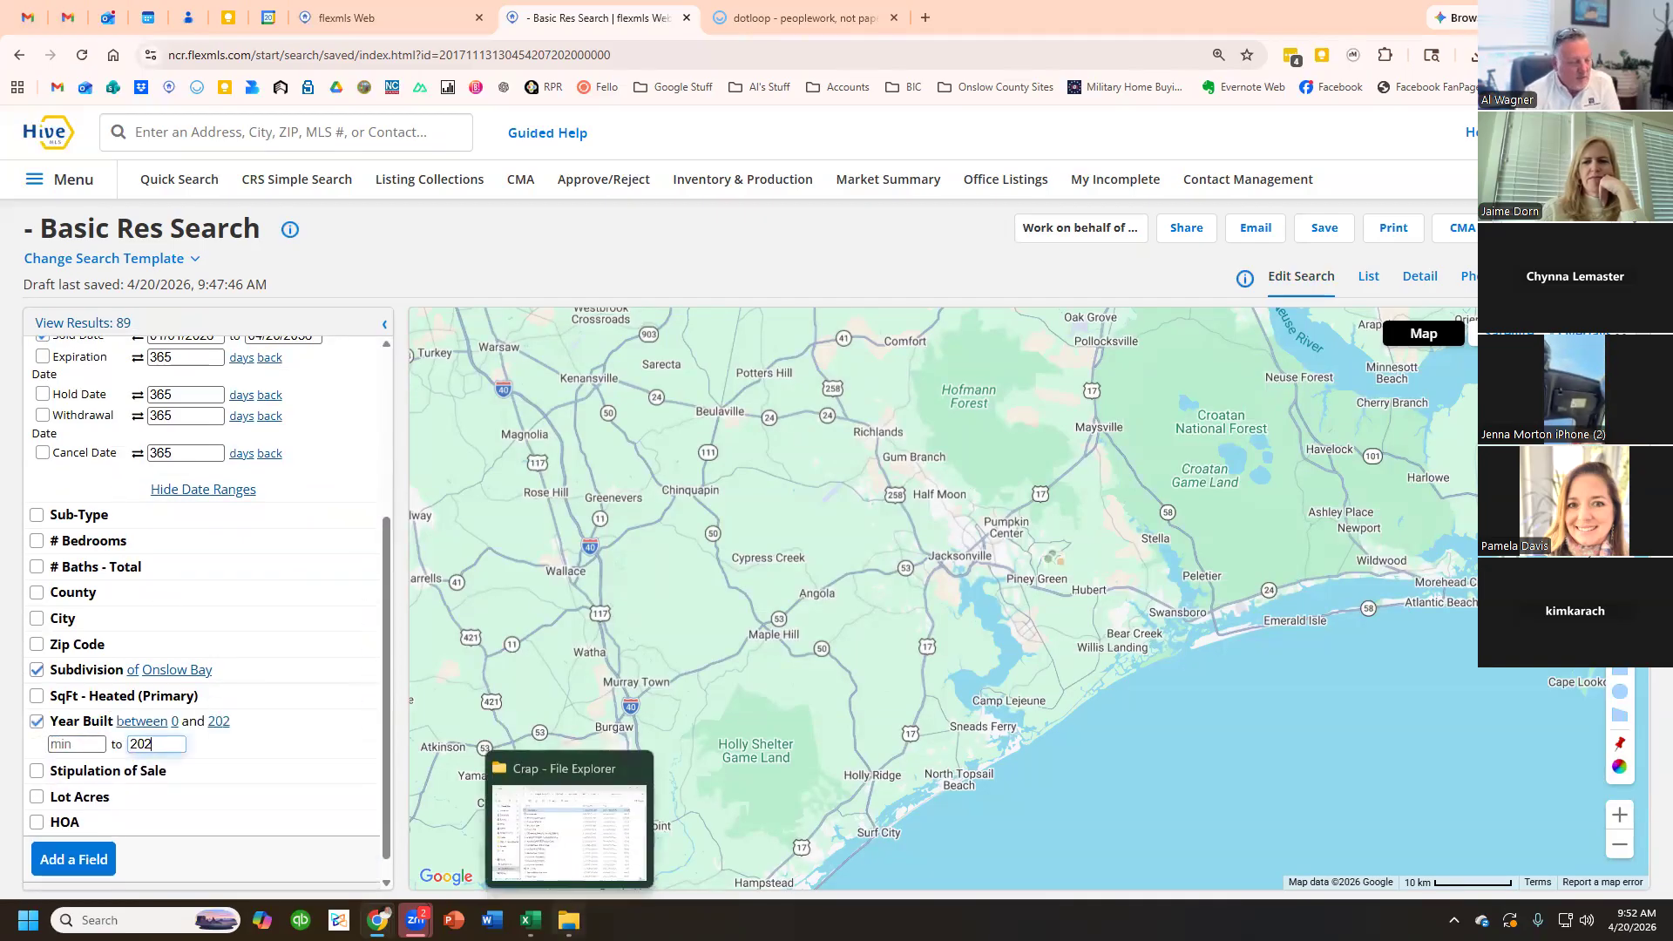
pyautogui.write('4')
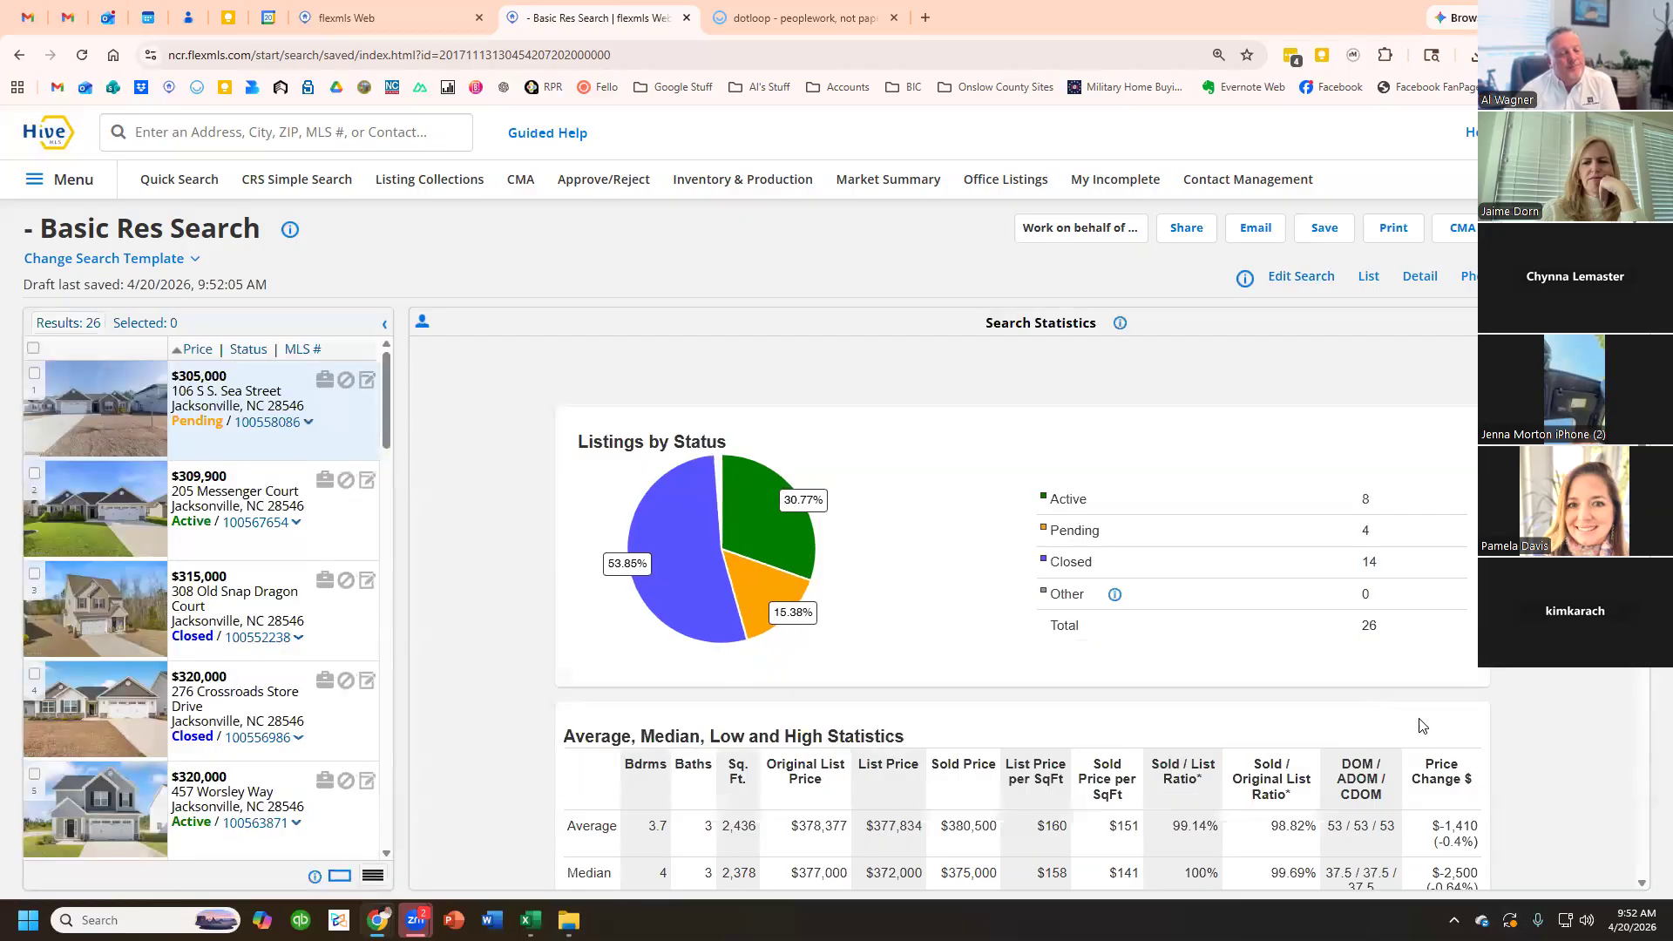
# - Examine the number of listings and sold/list ratios for the 0-30, 31-60 and 61-90 days groups in the market time table
pyautogui.scroll(-5, 1194, 713)
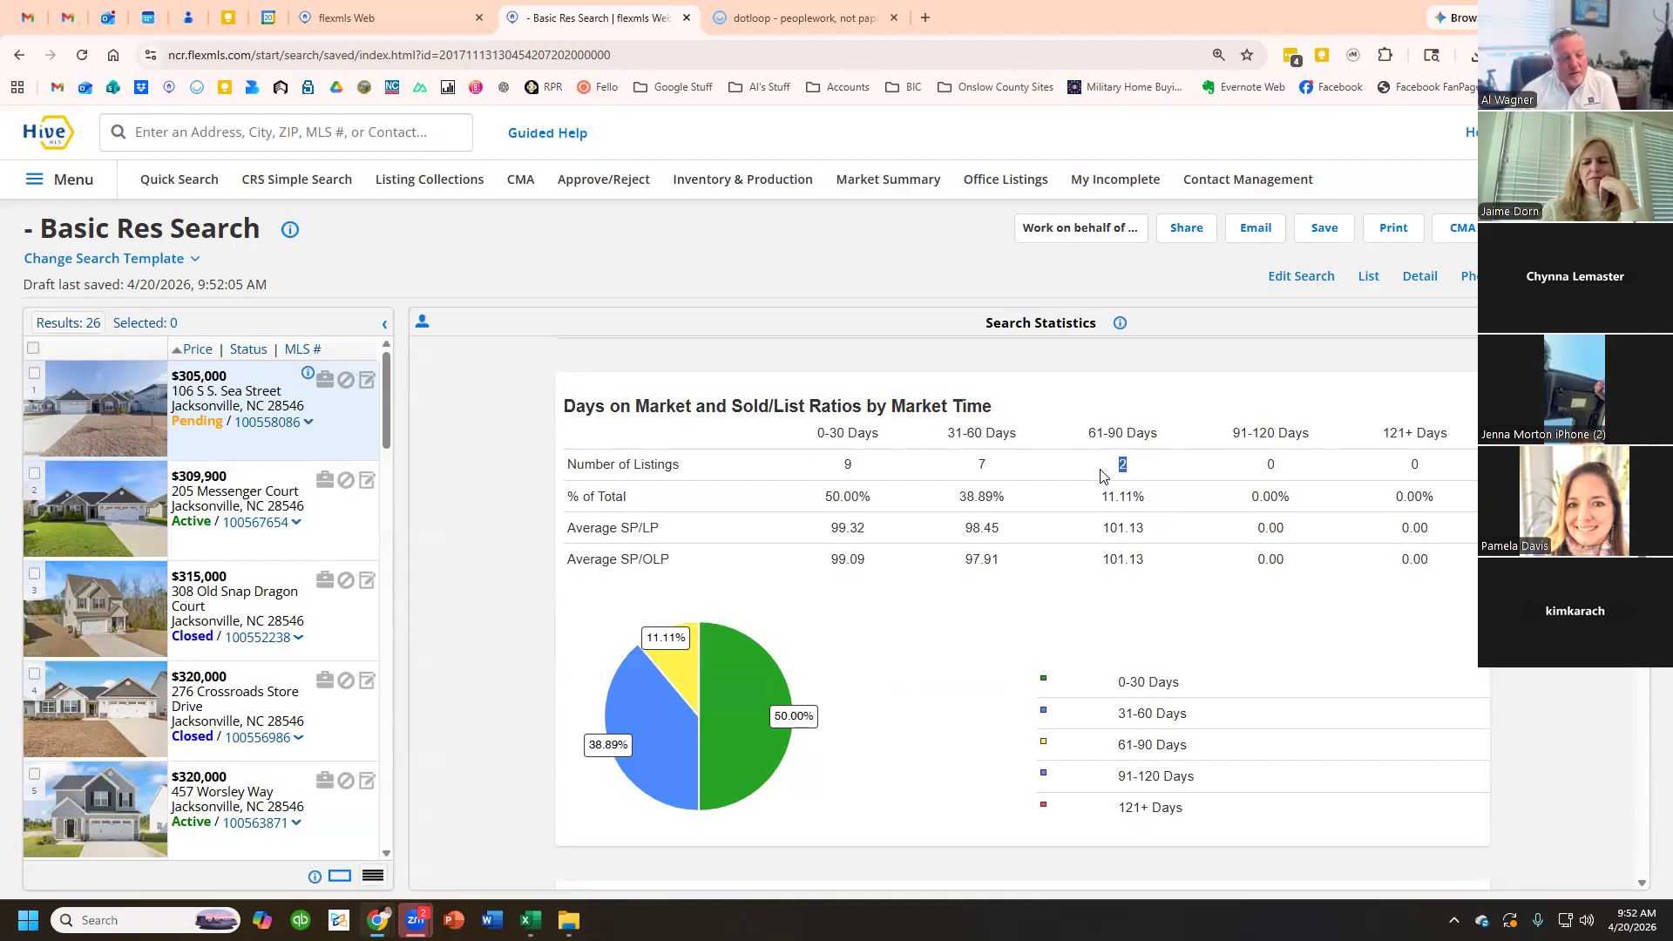
pyautogui.moveTo(1143, 558)
pyautogui.mouseDown()
pyautogui.moveTo(1104, 559)
pyautogui.moveTo(1135, 527)
pyautogui.mouseUp()
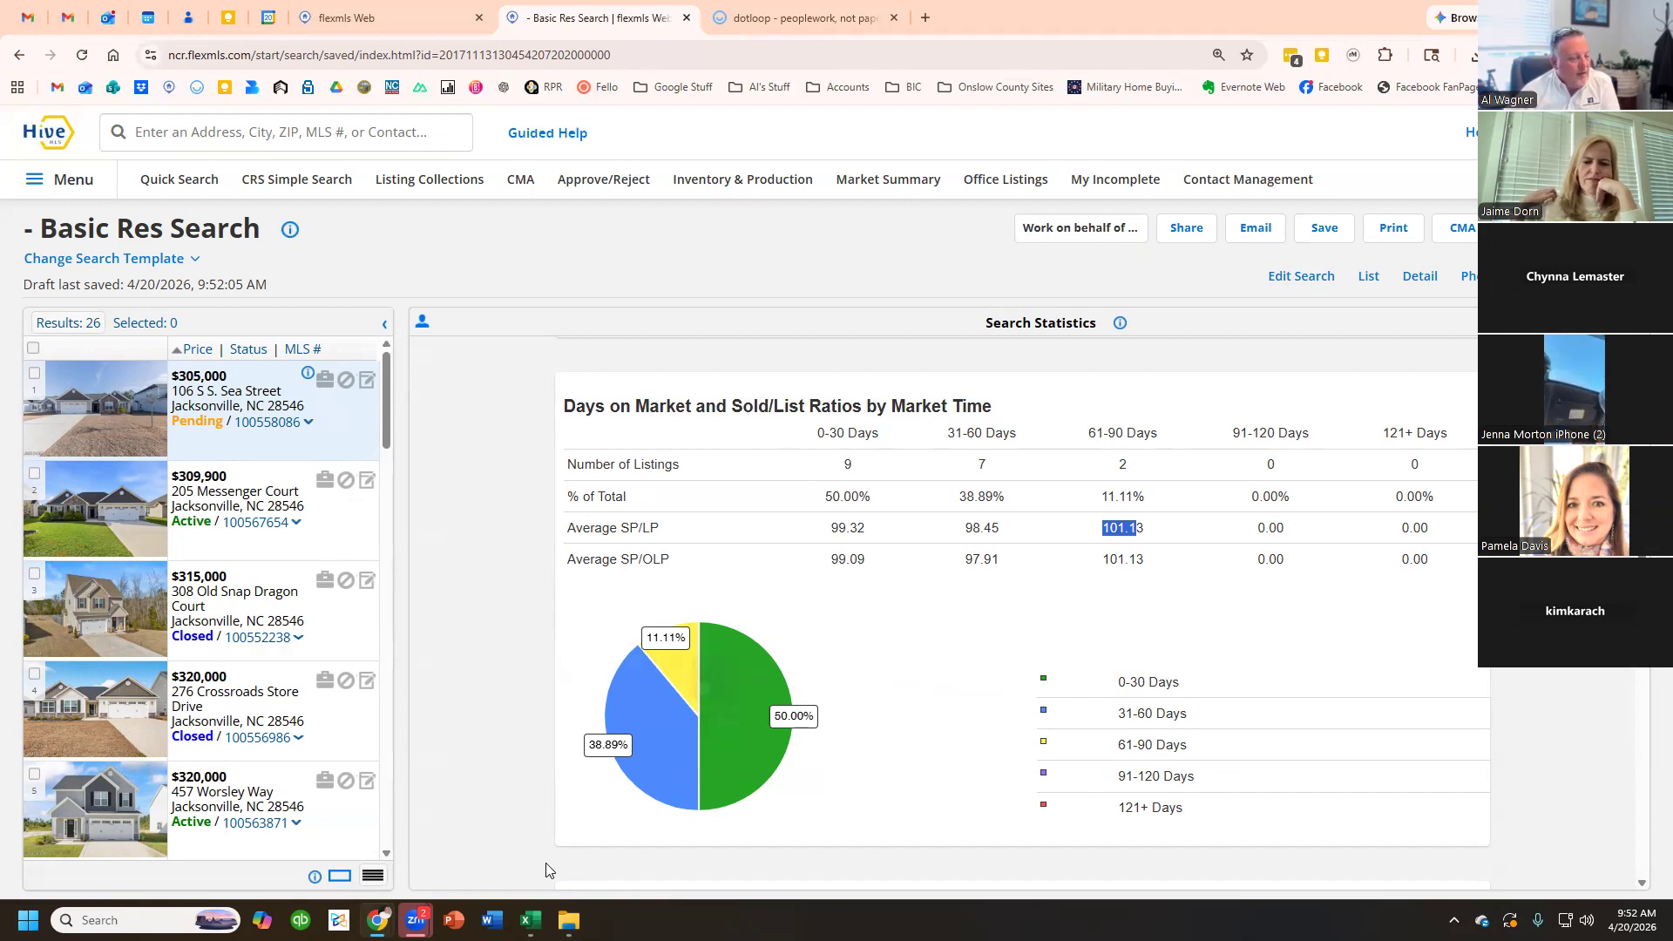
pyautogui.click(976, 555)
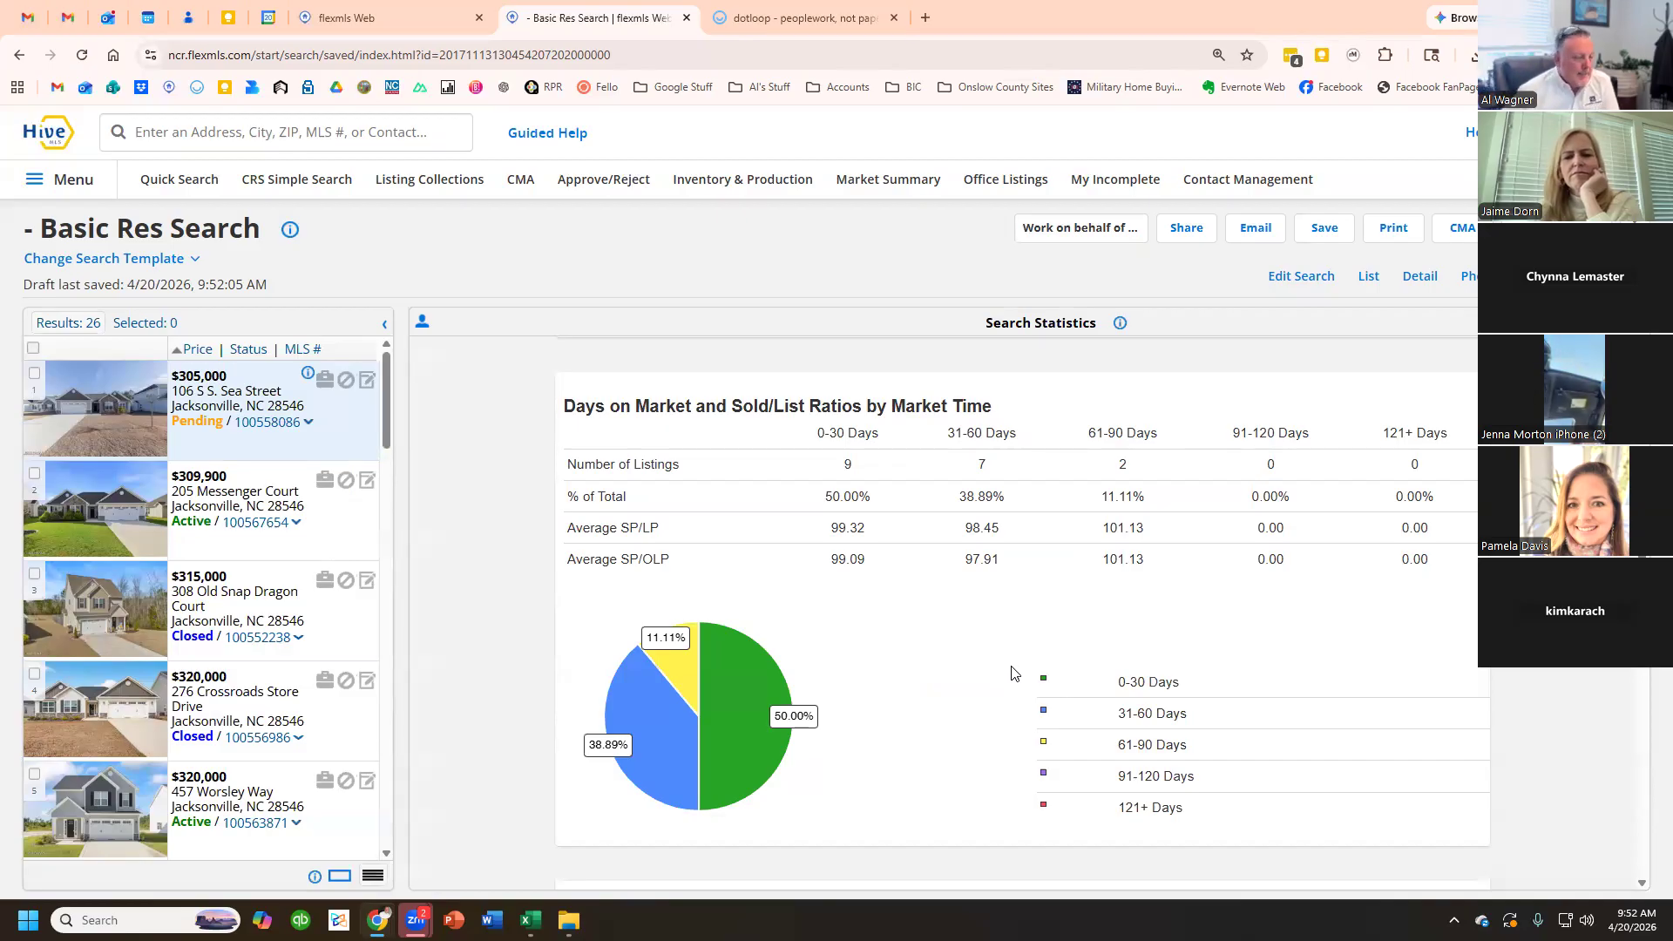
pyautogui.scroll(2, 1012, 673)
pyautogui.scroll(2, 1011, 673)
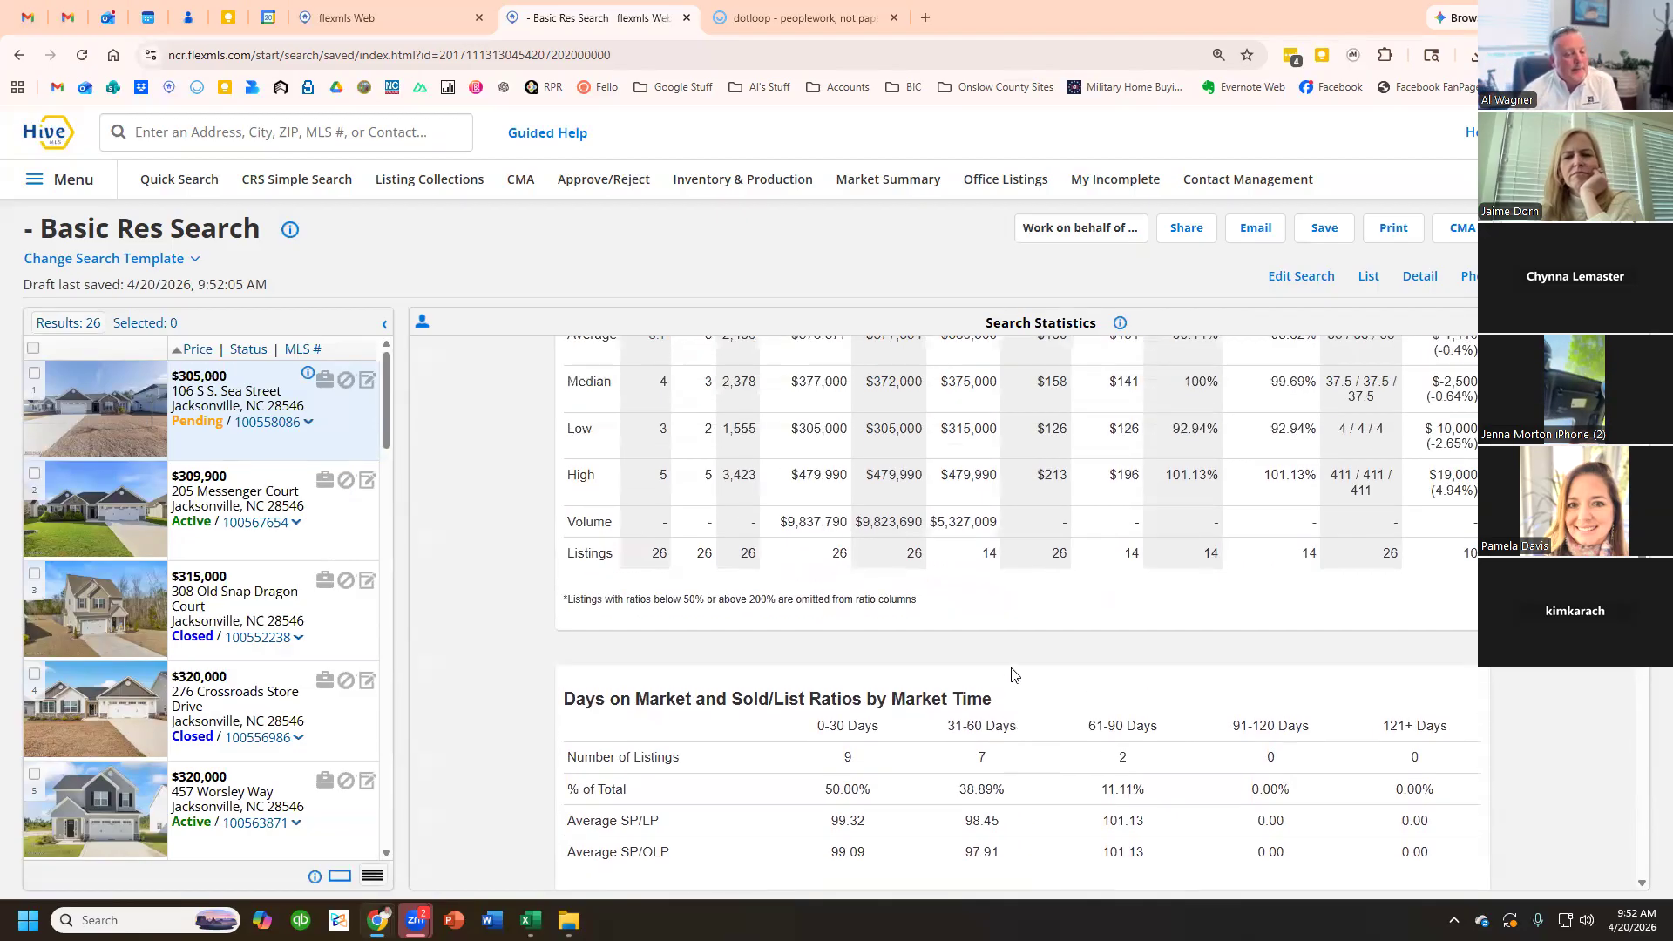
pyautogui.scroll(-3, 1032, 580)
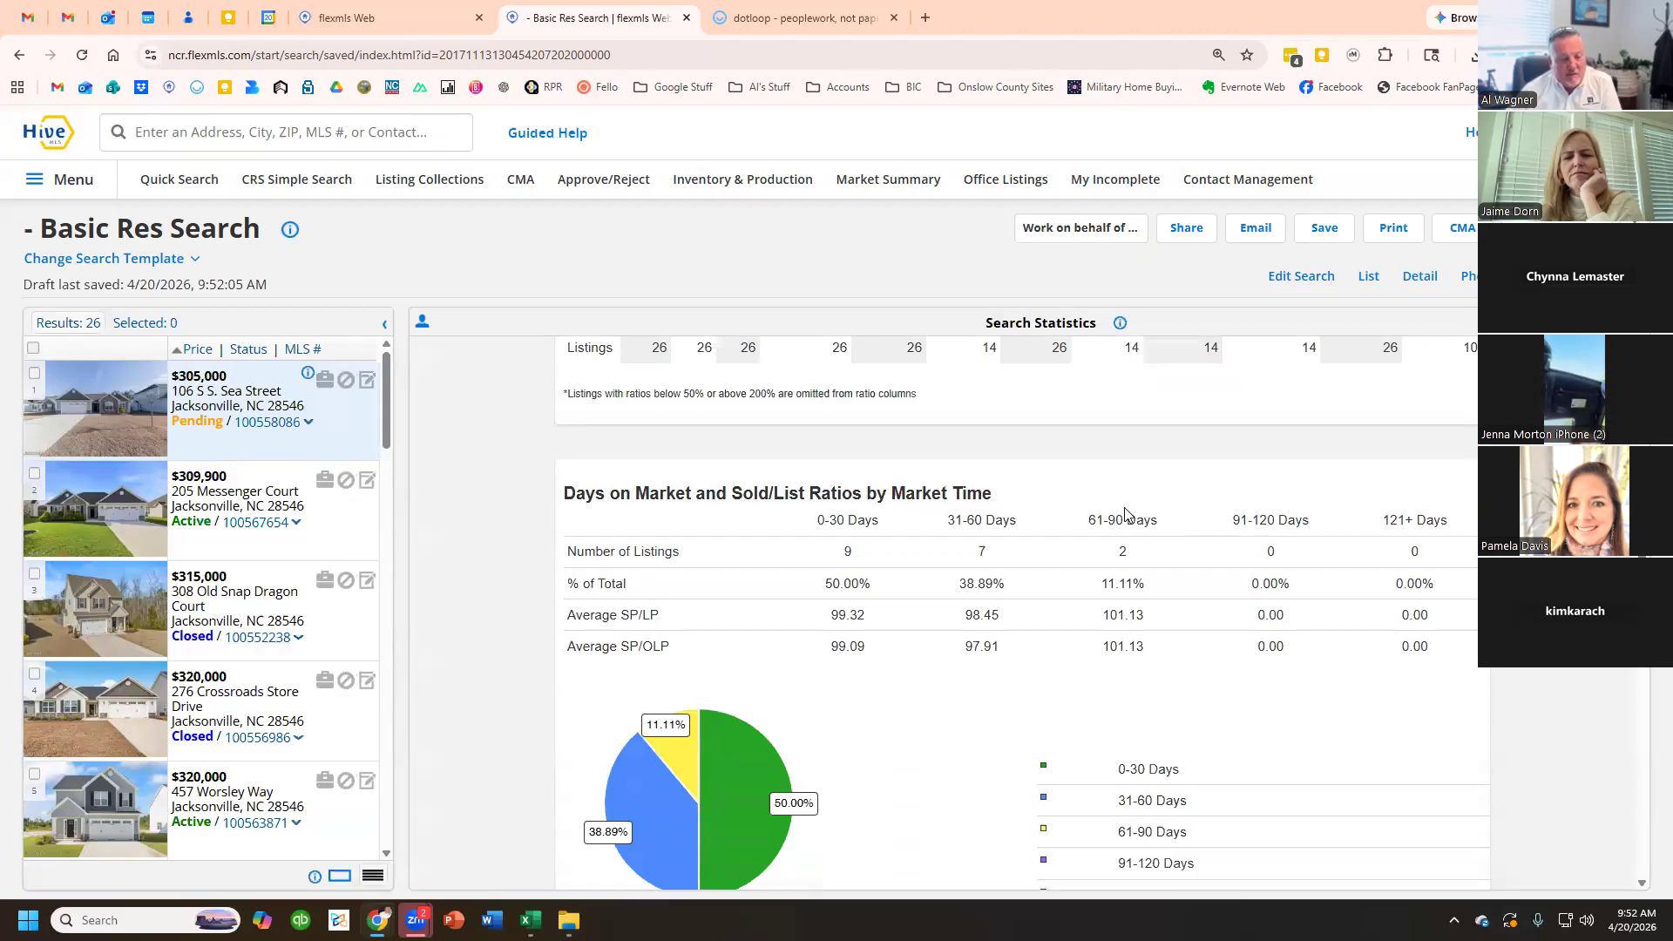
pyautogui.moveTo(1119, 520); pyautogui.dragTo(921, 565)
pyautogui.click(825, 523)
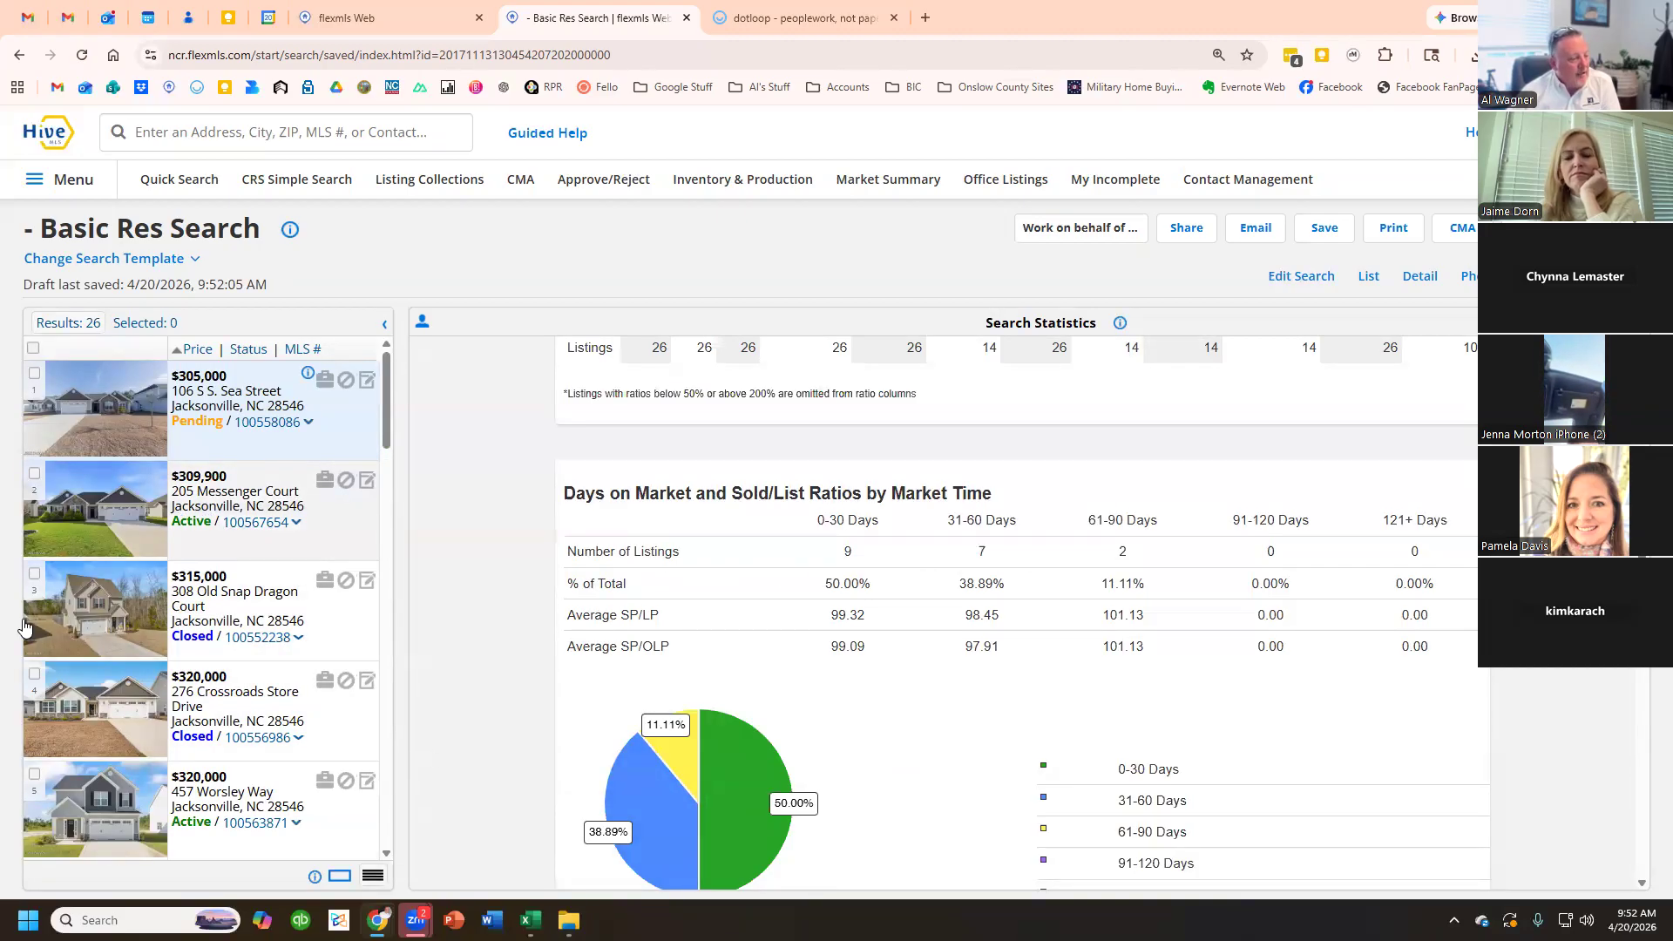
pyautogui.moveTo(1096, 524); pyautogui.dragTo(1133, 560)
# - Compare the average and median days on market in the Average, Median, Low and High Statistics
pyautogui.scroll(6, 1339, 610)
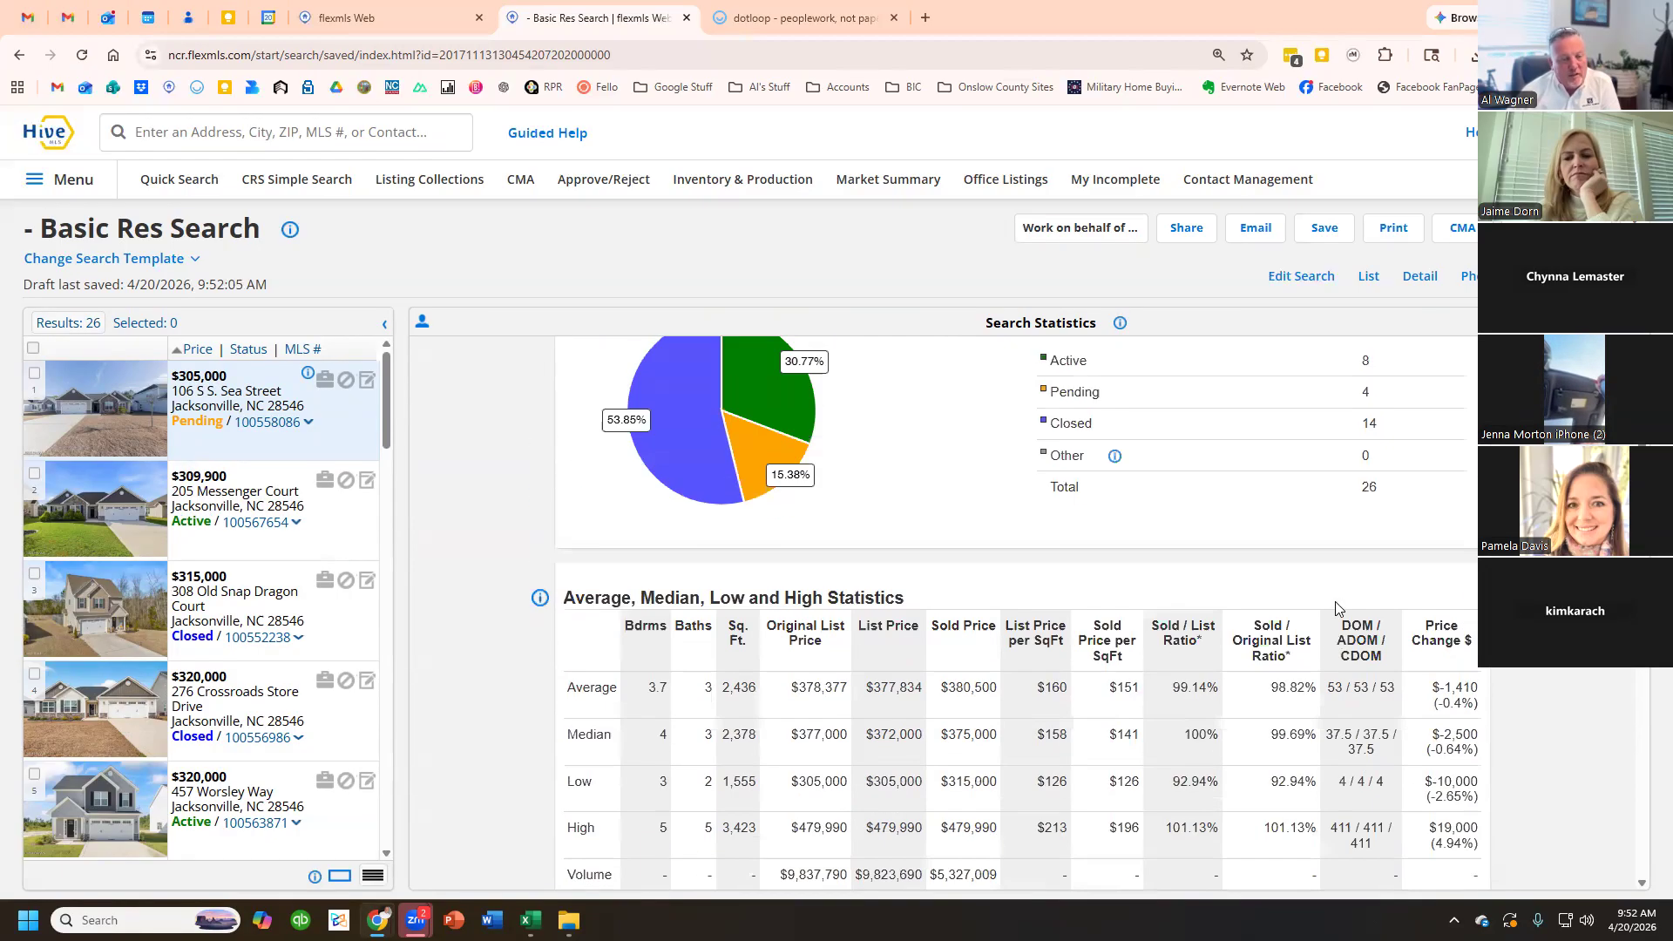
pyautogui.scroll(-3, 1397, 666)
pyautogui.doubleClick(1340, 493)
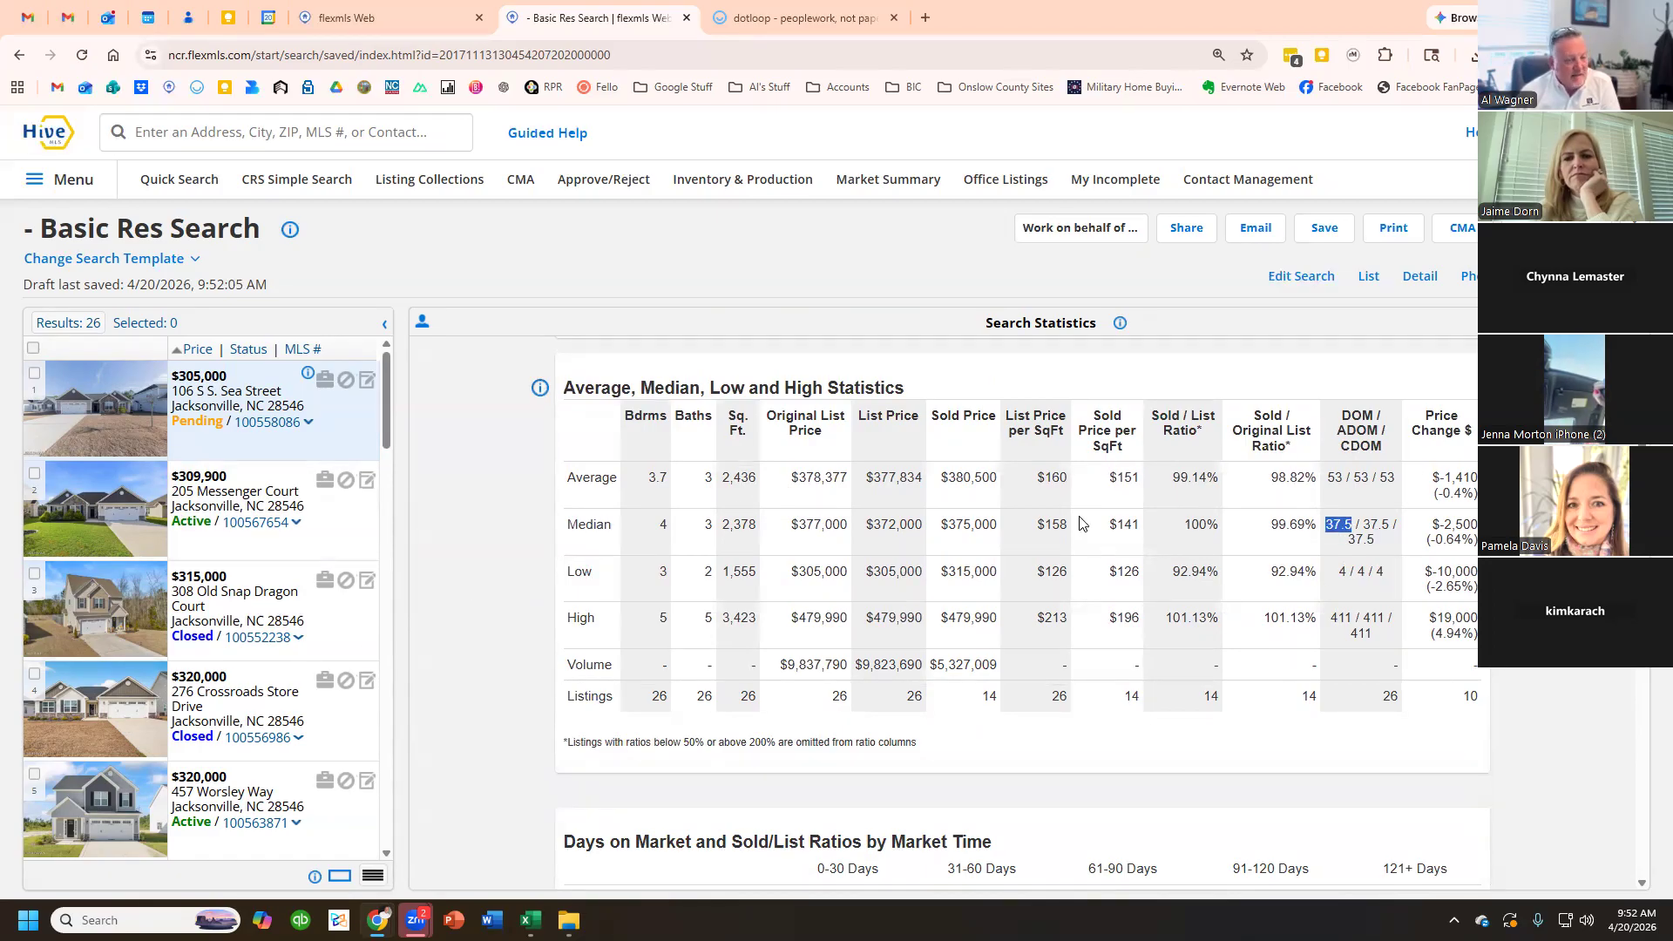
pyautogui.click(1250, 542)
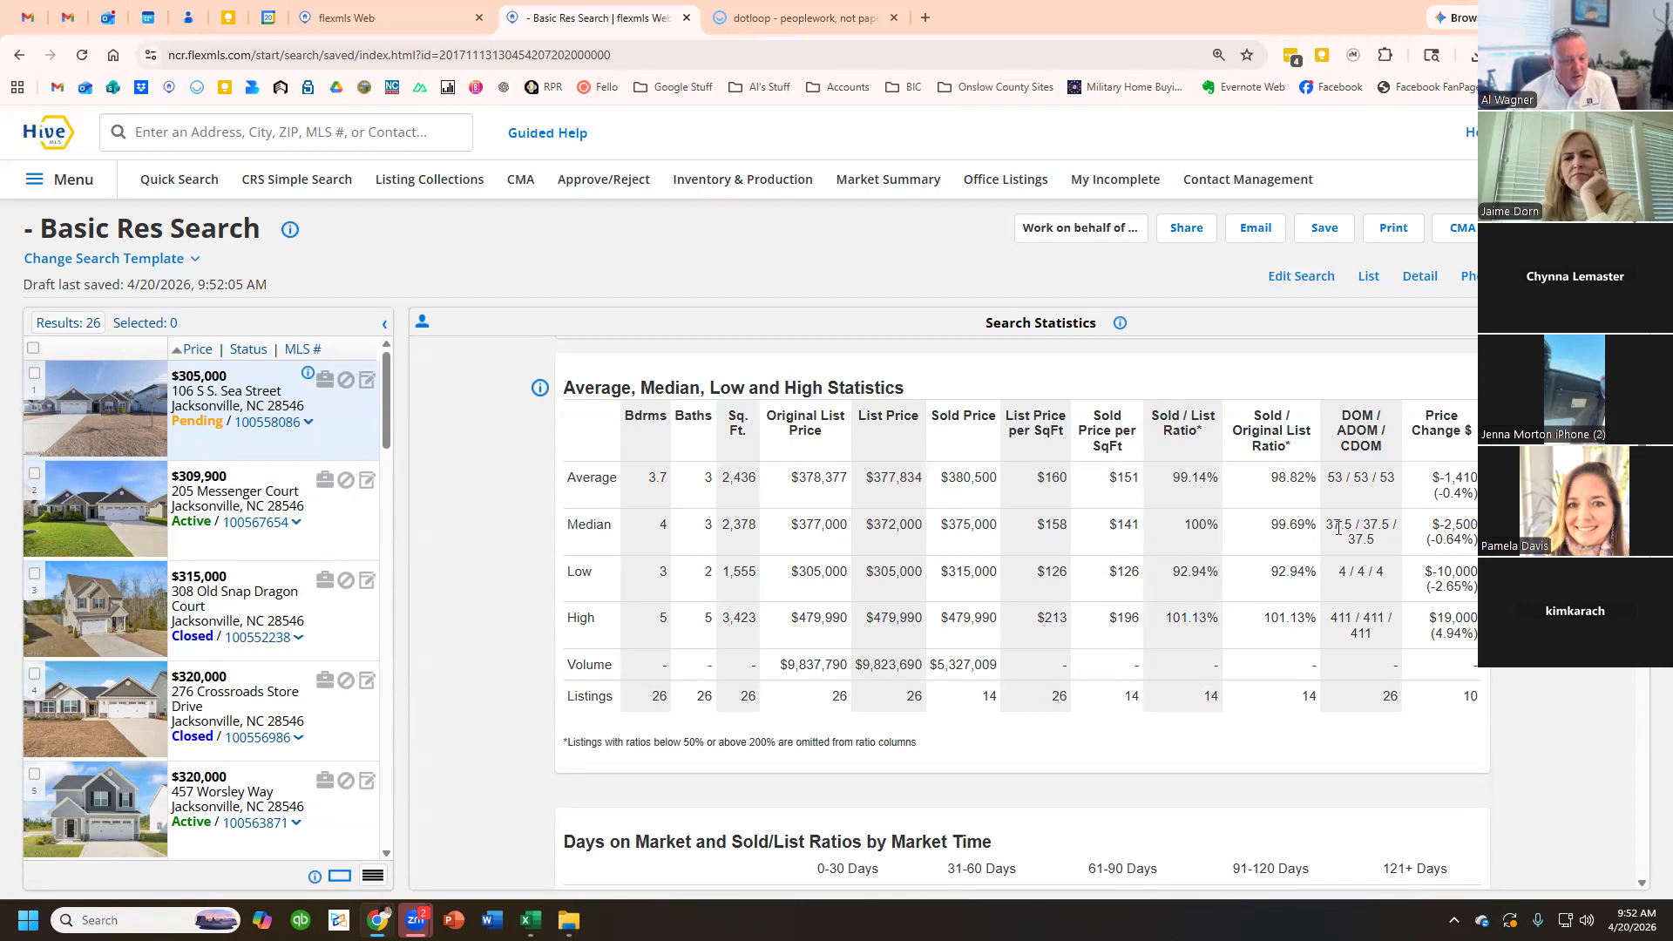
pyautogui.moveTo(1328, 538)
pyautogui.mouseDown()
pyautogui.moveTo(1399, 532)
pyautogui.moveTo(1317, 529)
pyautogui.mouseUp()
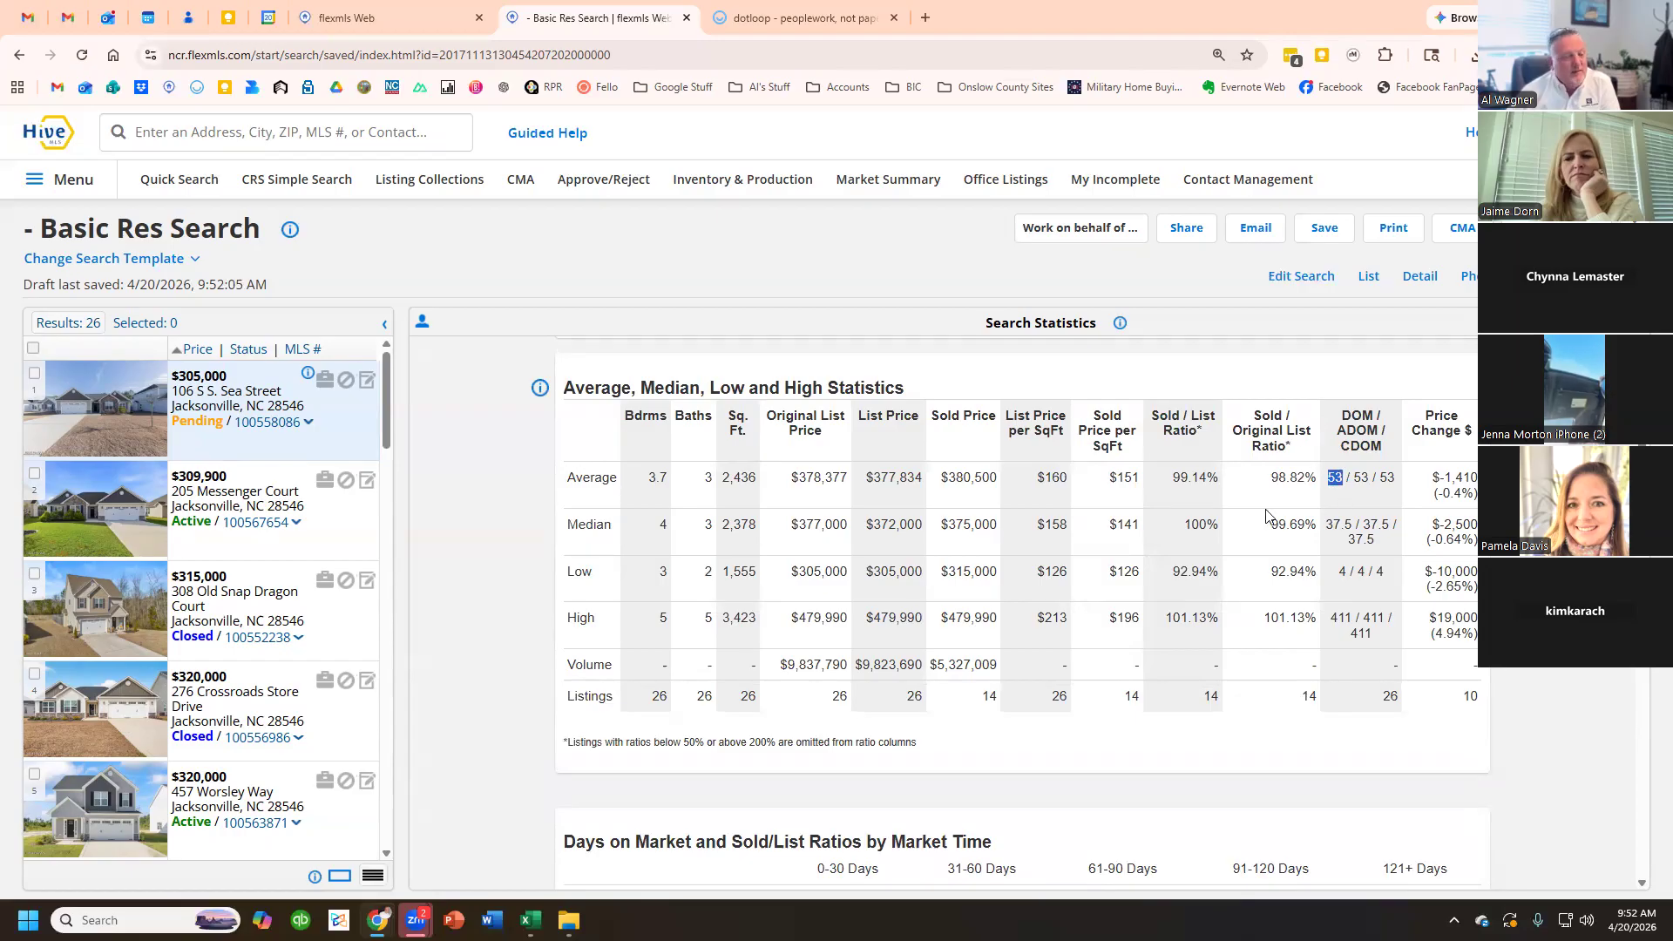
# - Examine the percentage of total and average SP/LP ratio for the 61-90 days market time group
pyautogui.scroll(-5, 1168, 664)
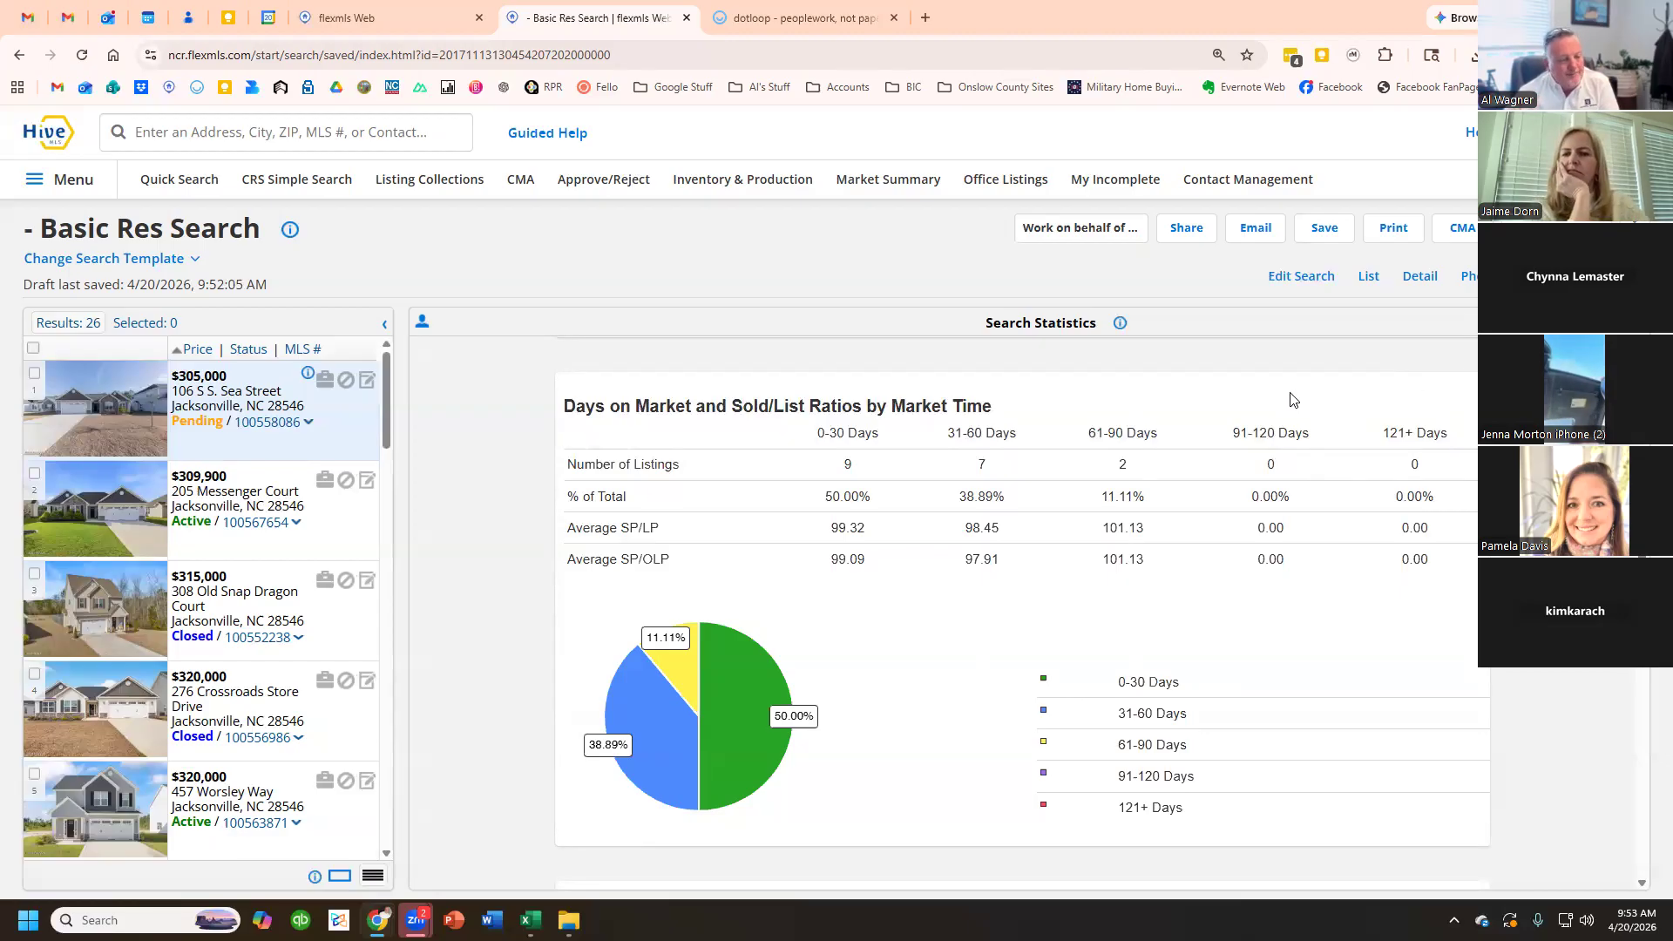
pyautogui.moveTo(1100, 527); pyautogui.dragTo(1029, 572)
pyautogui.click(1021, 513)
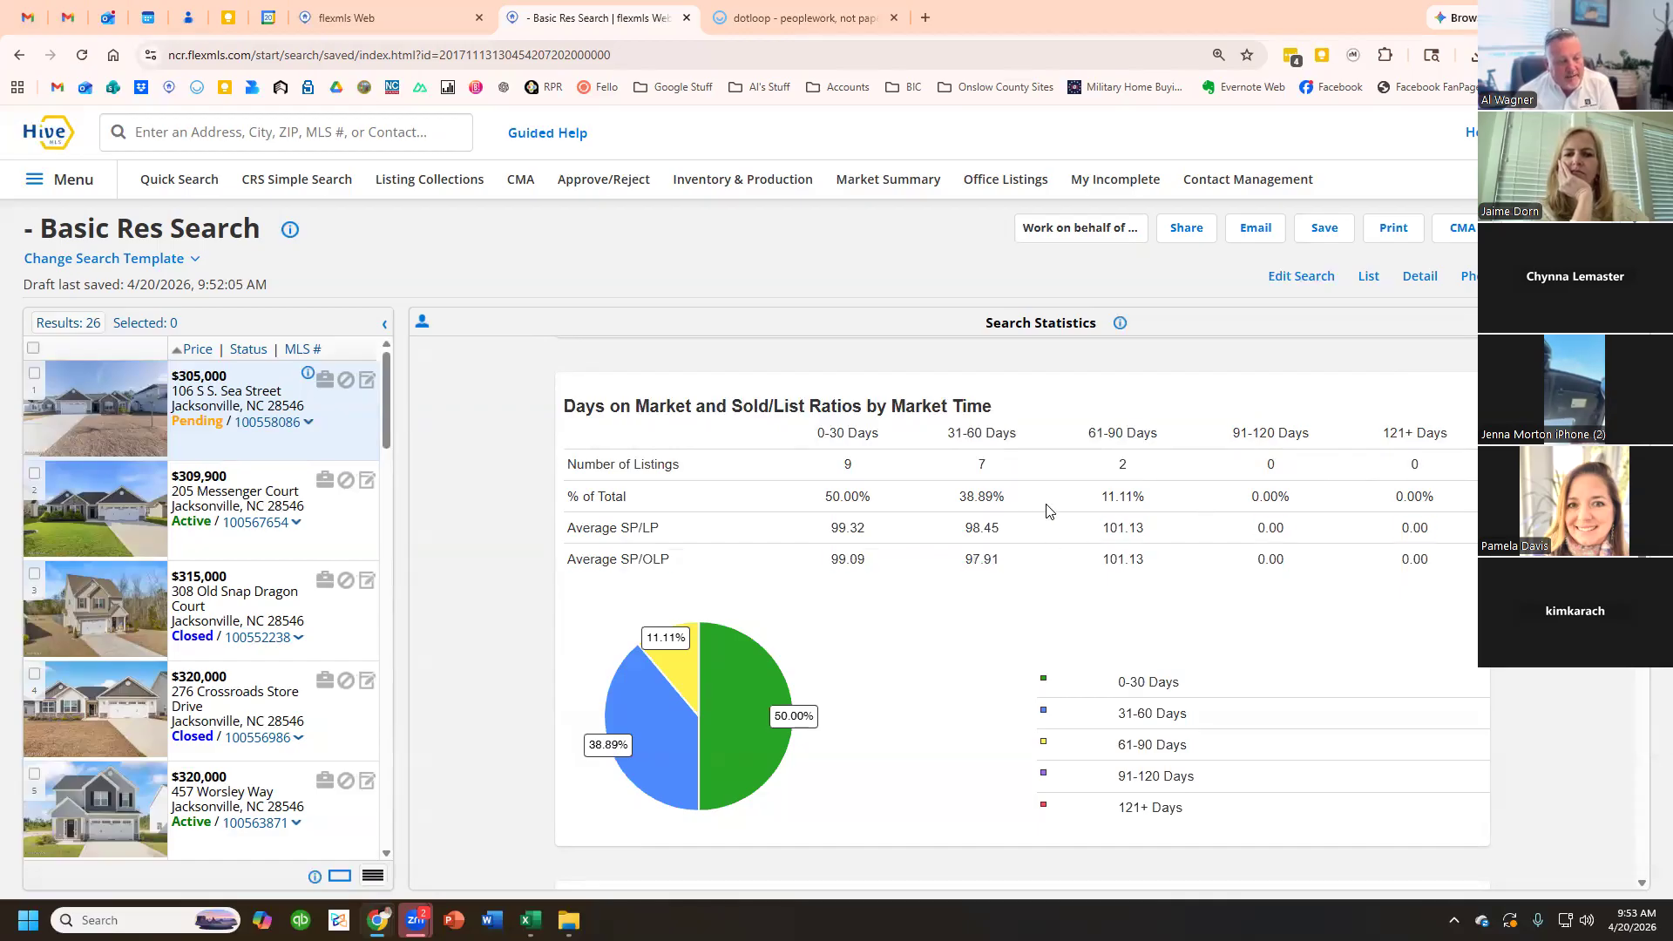
pyautogui.moveTo(1111, 491); pyautogui.dragTo(1147, 512)
pyautogui.click(540, 565)
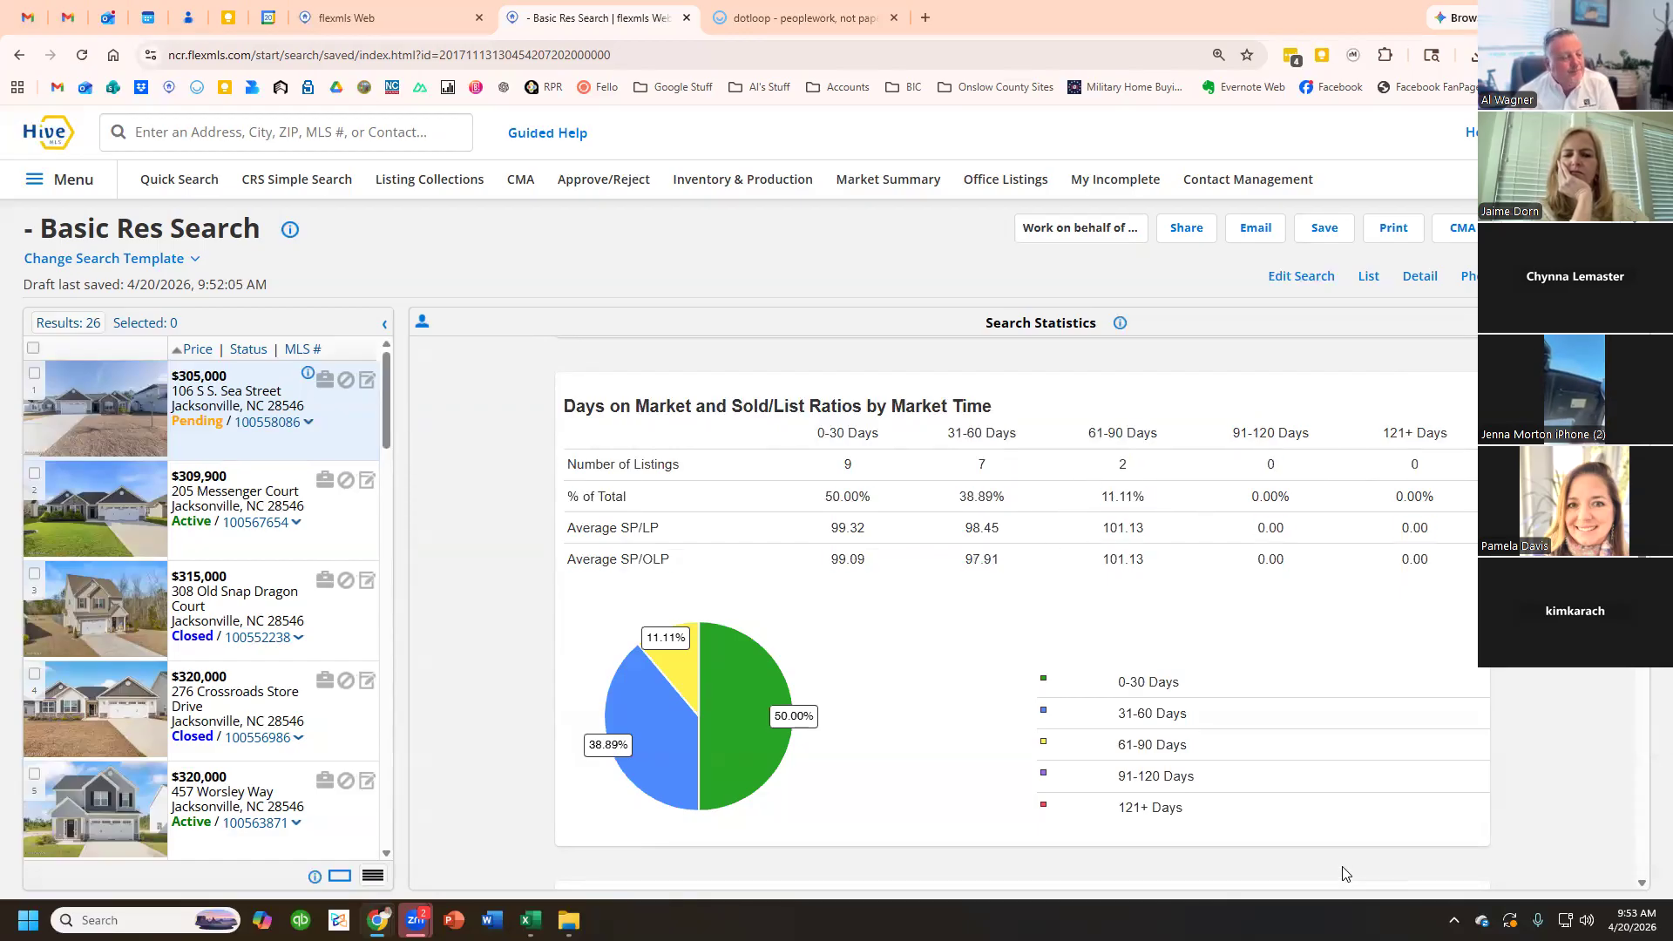
# - Reopen the search criteria and change the search template to 2 - Land
pyautogui.scroll(10, 1343, 874)
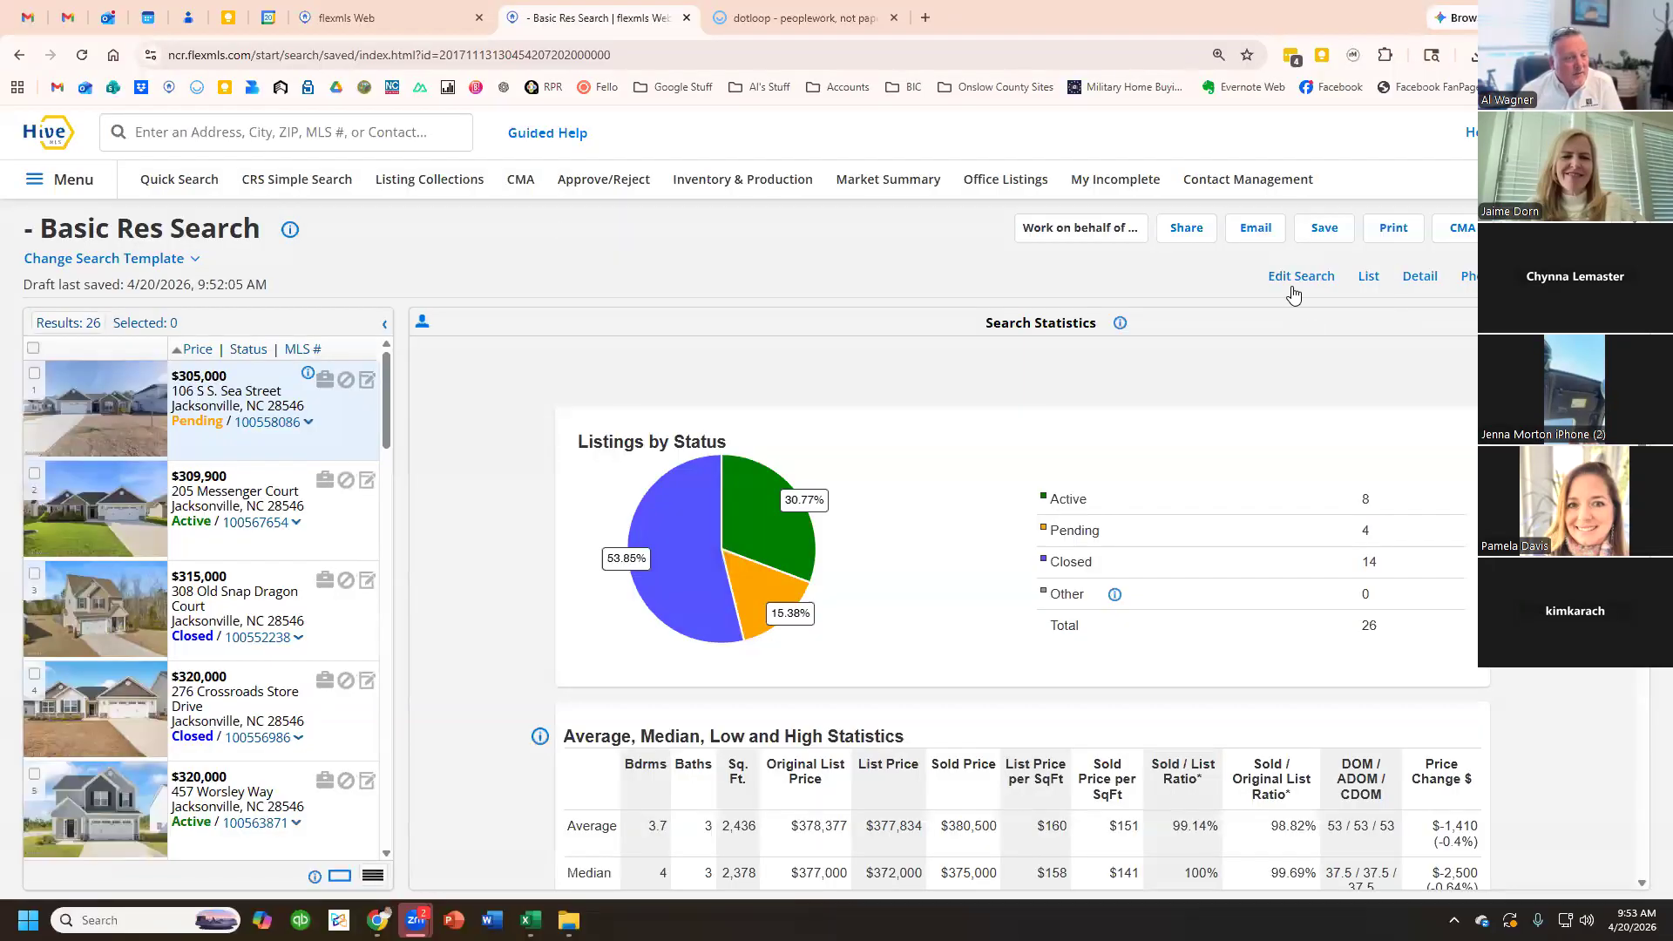
pyautogui.click(1294, 289)
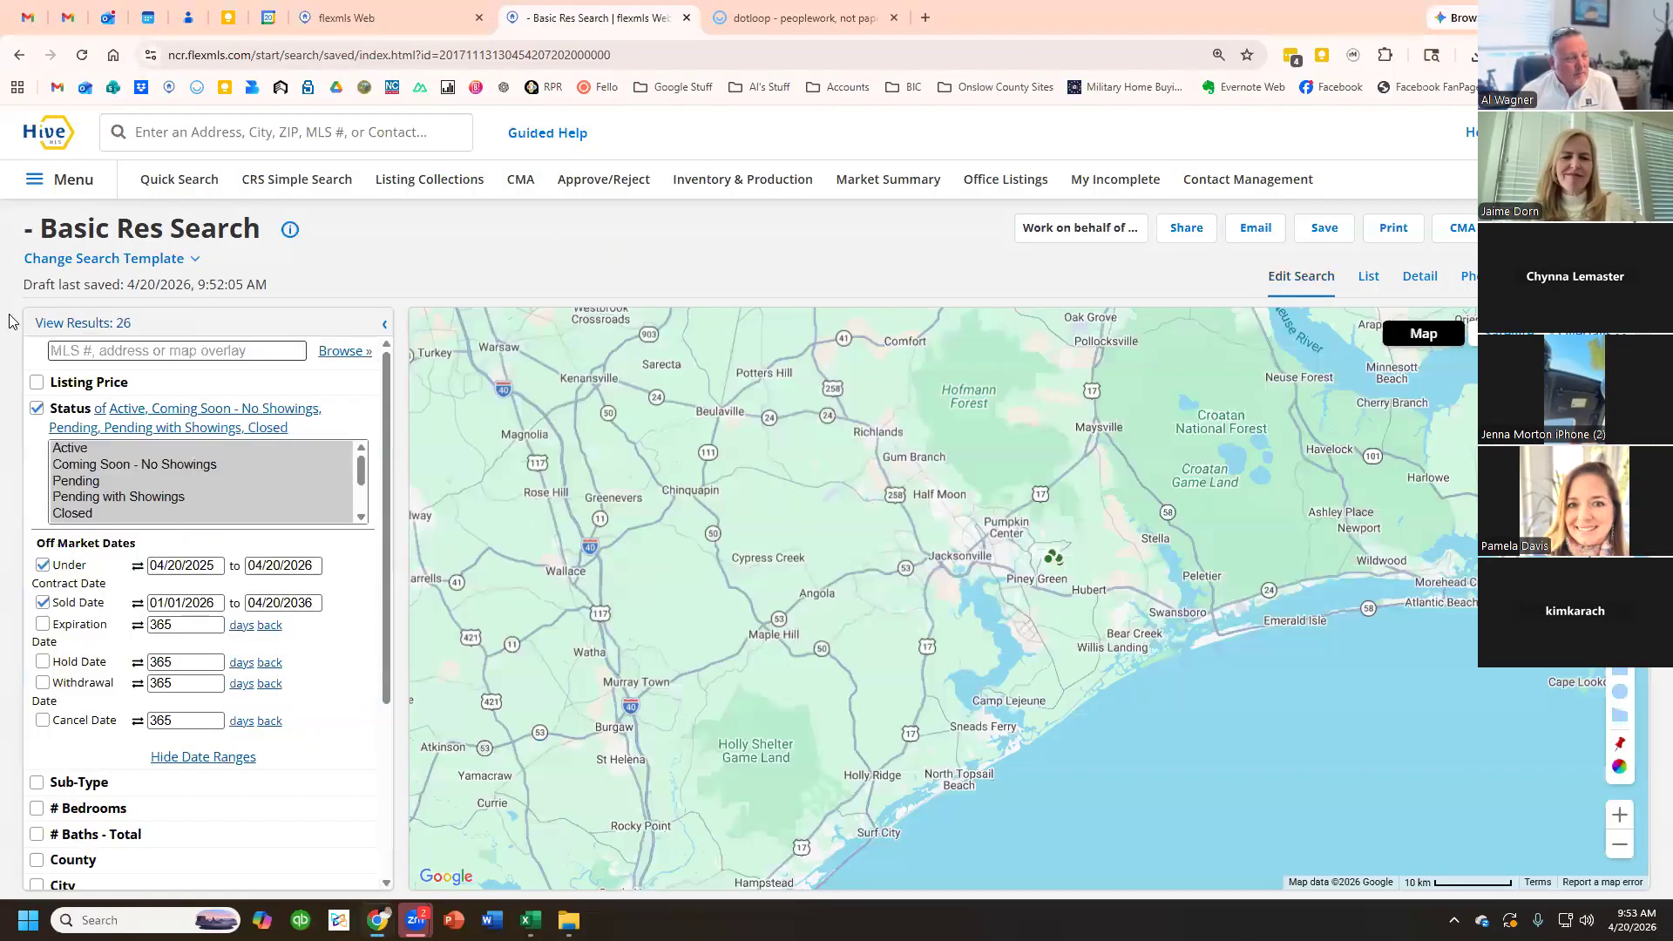
pyautogui.click(176, 263)
pyautogui.scroll(-2, 109, 388)
pyautogui.scroll(2, 113, 391)
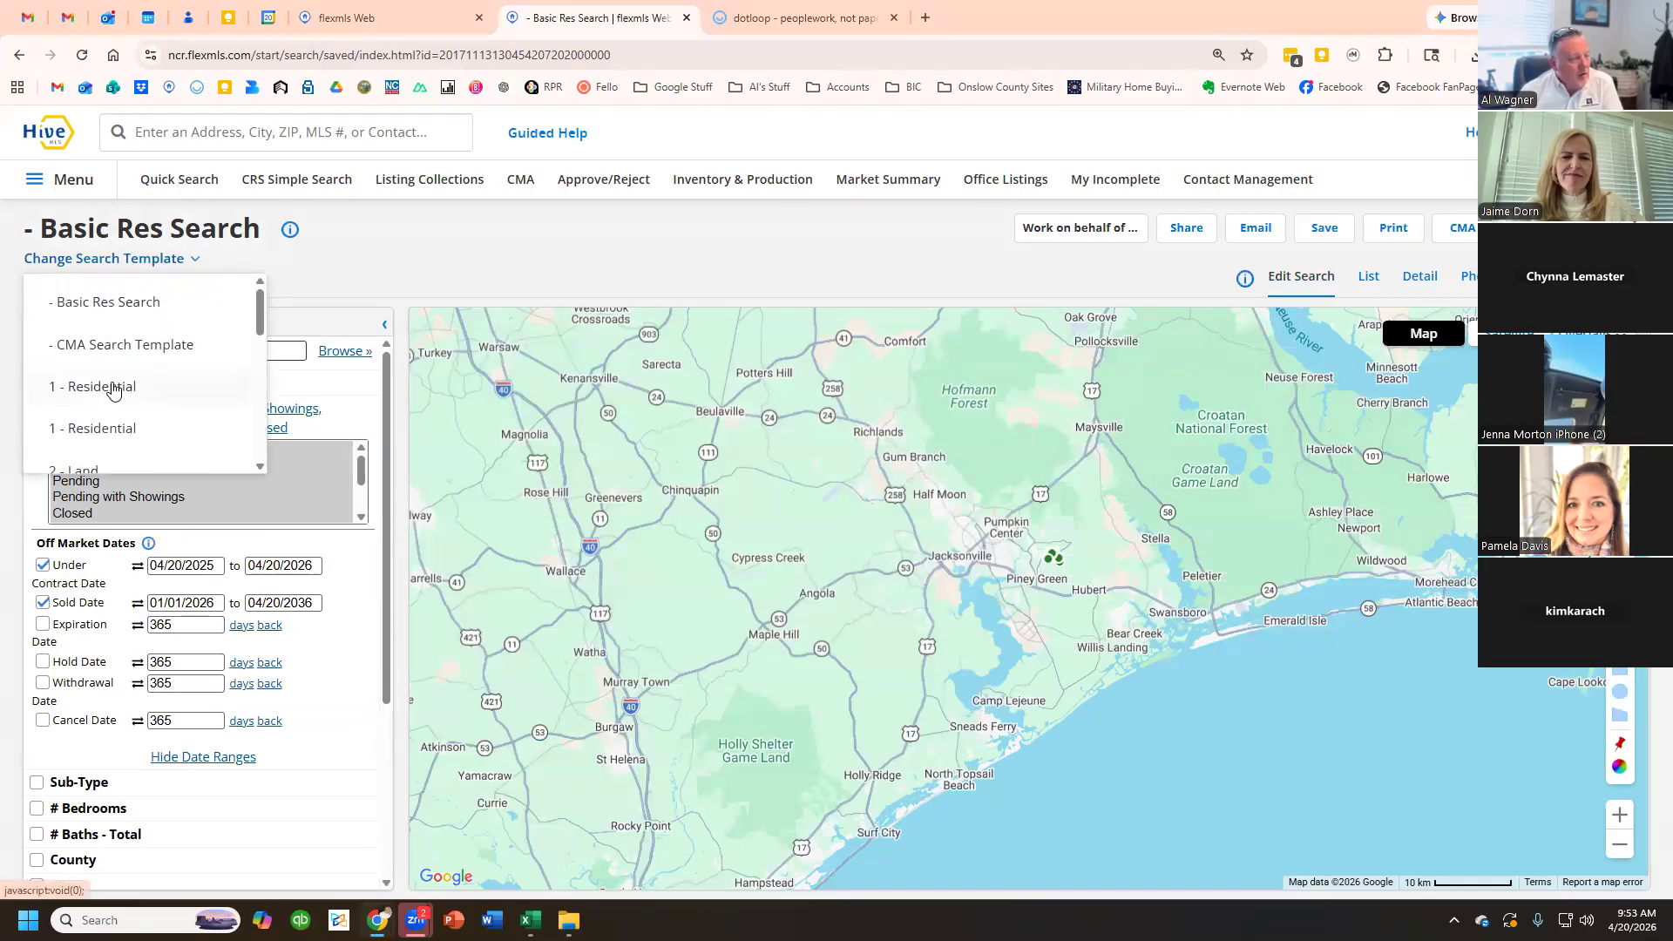
pyautogui.scroll(-2, 115, 392)
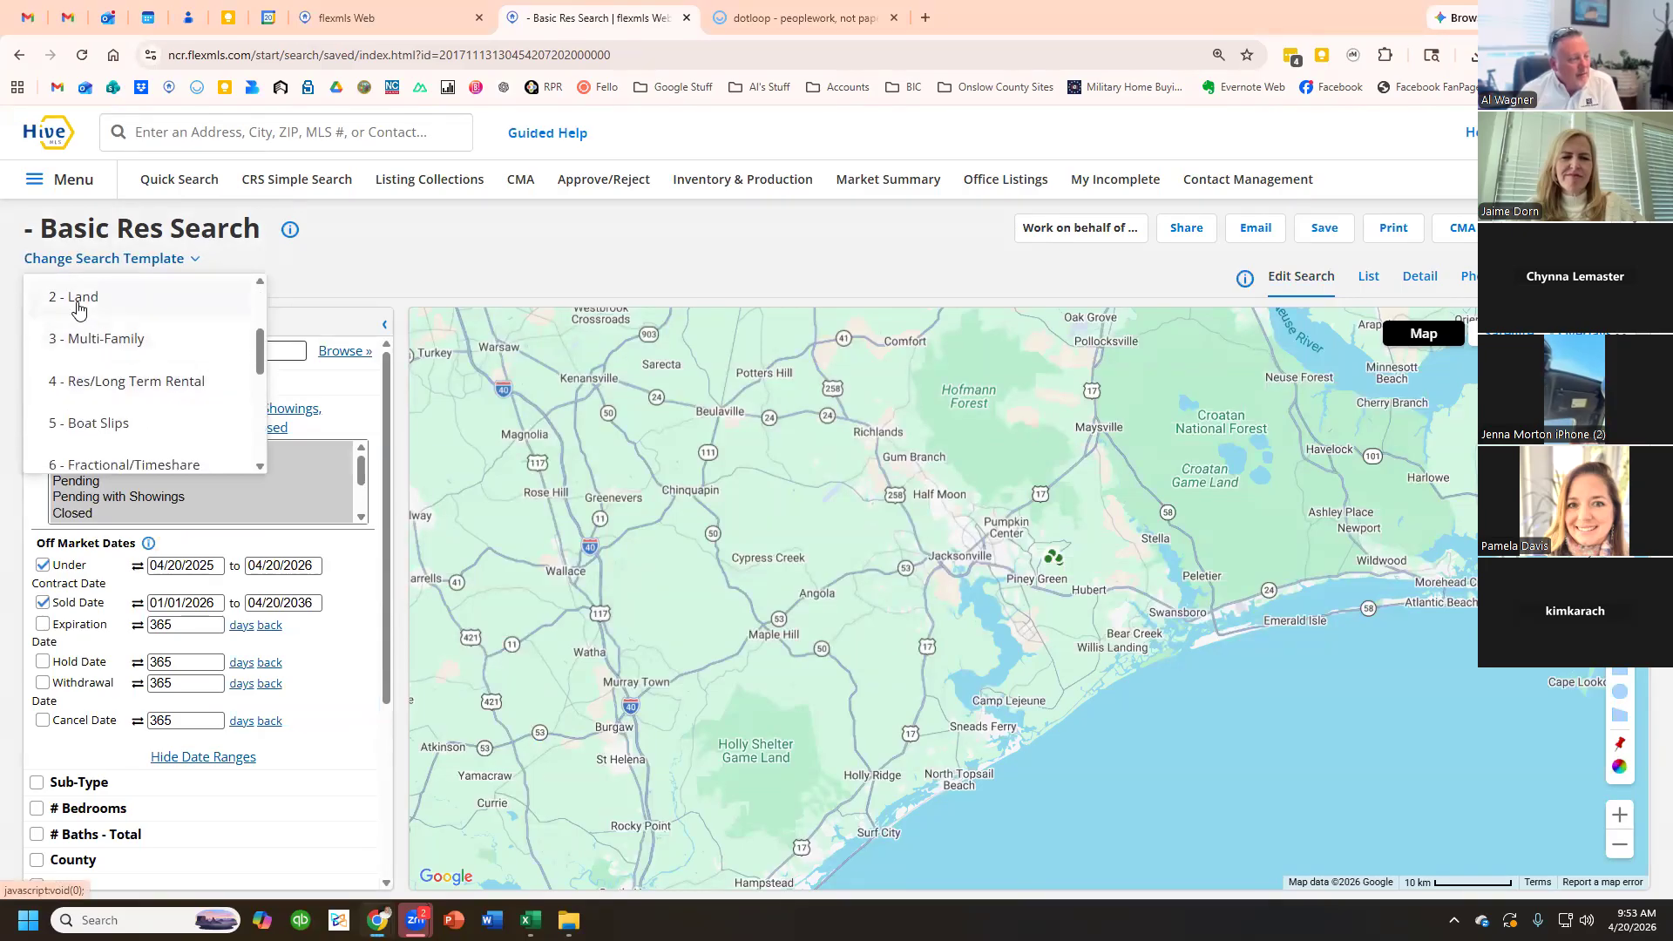
pyautogui.click(78, 305)
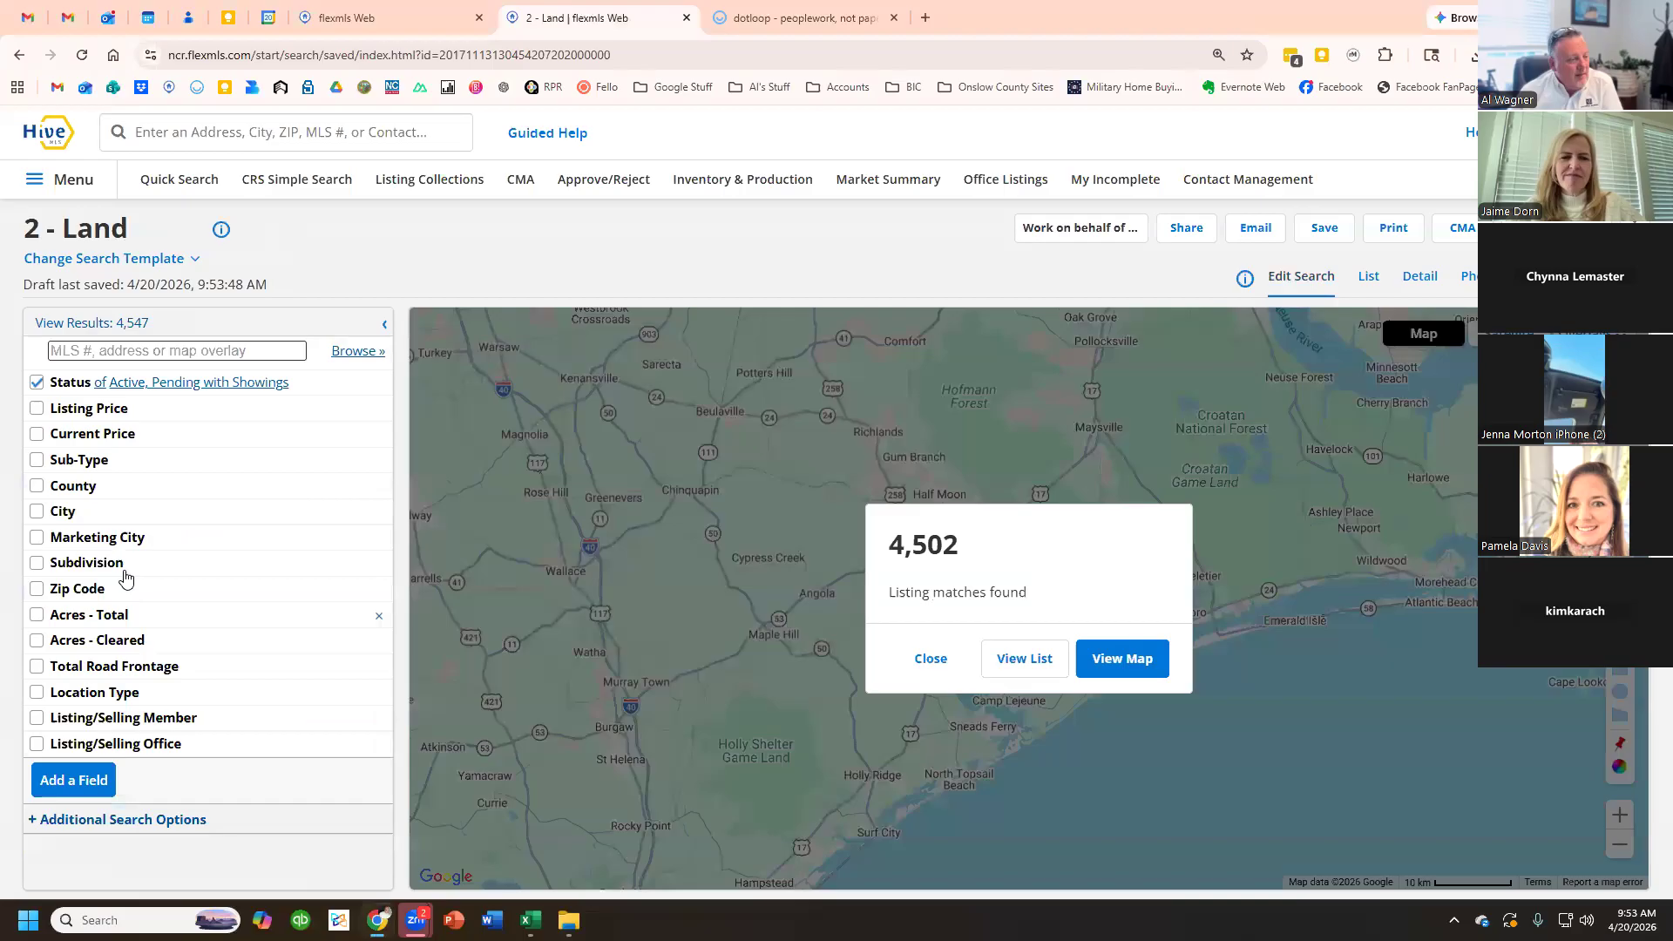
# - Restrict the land search to Pender county
pyautogui.click(115, 488)
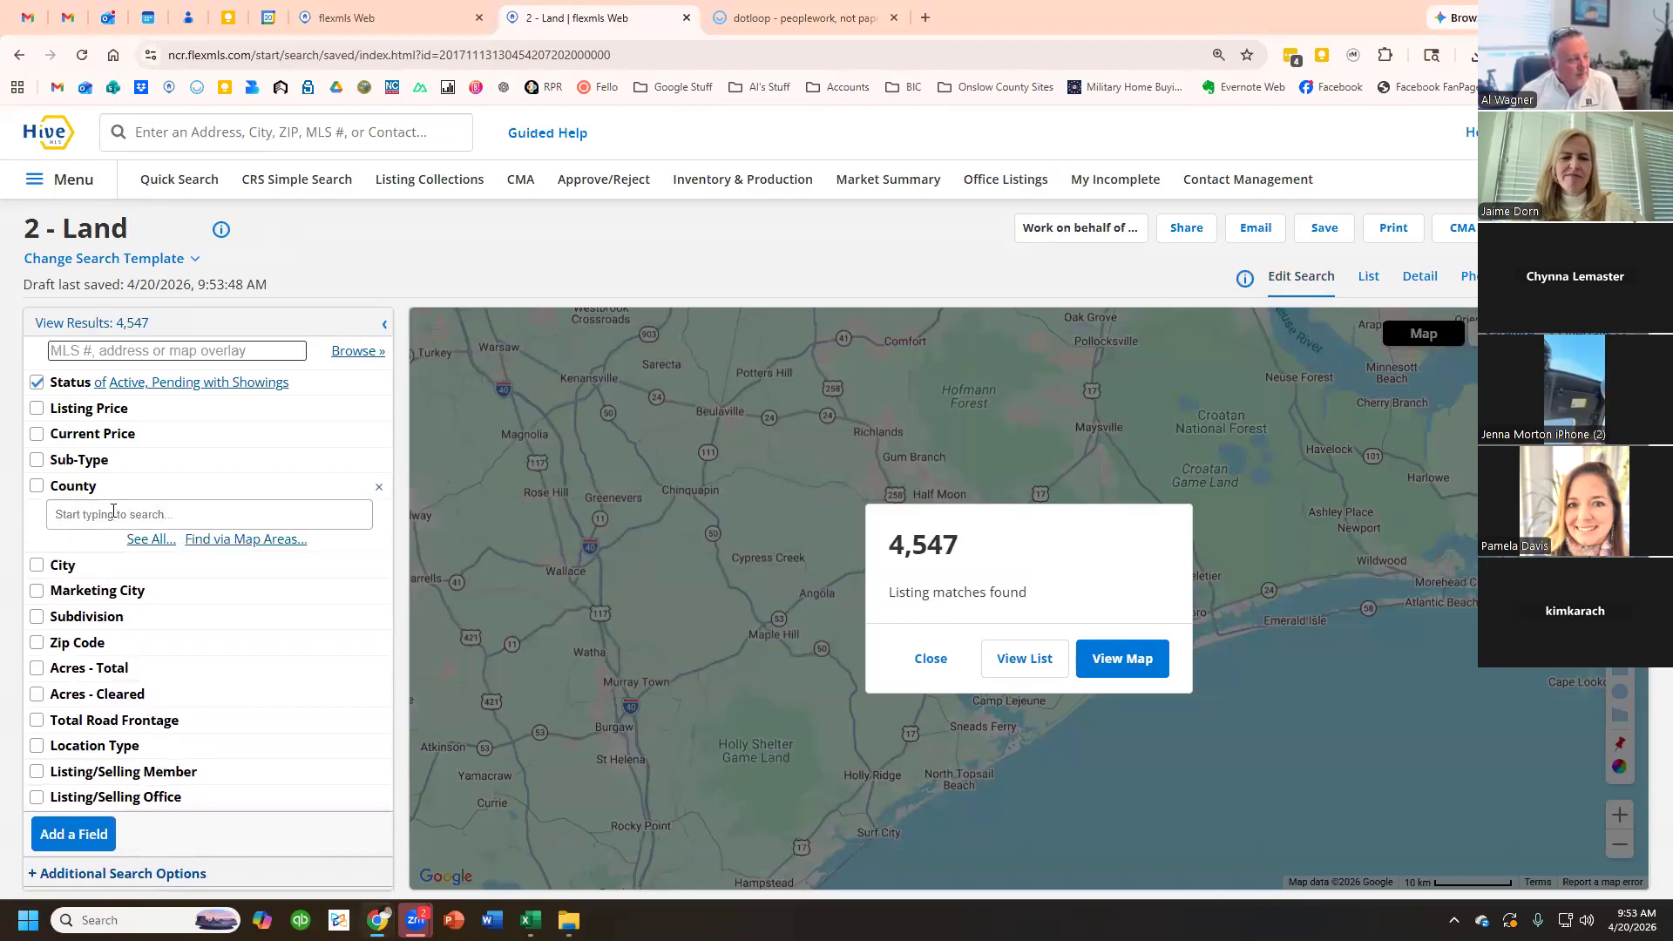
pyautogui.click(113, 512)
pyautogui.write('pender')
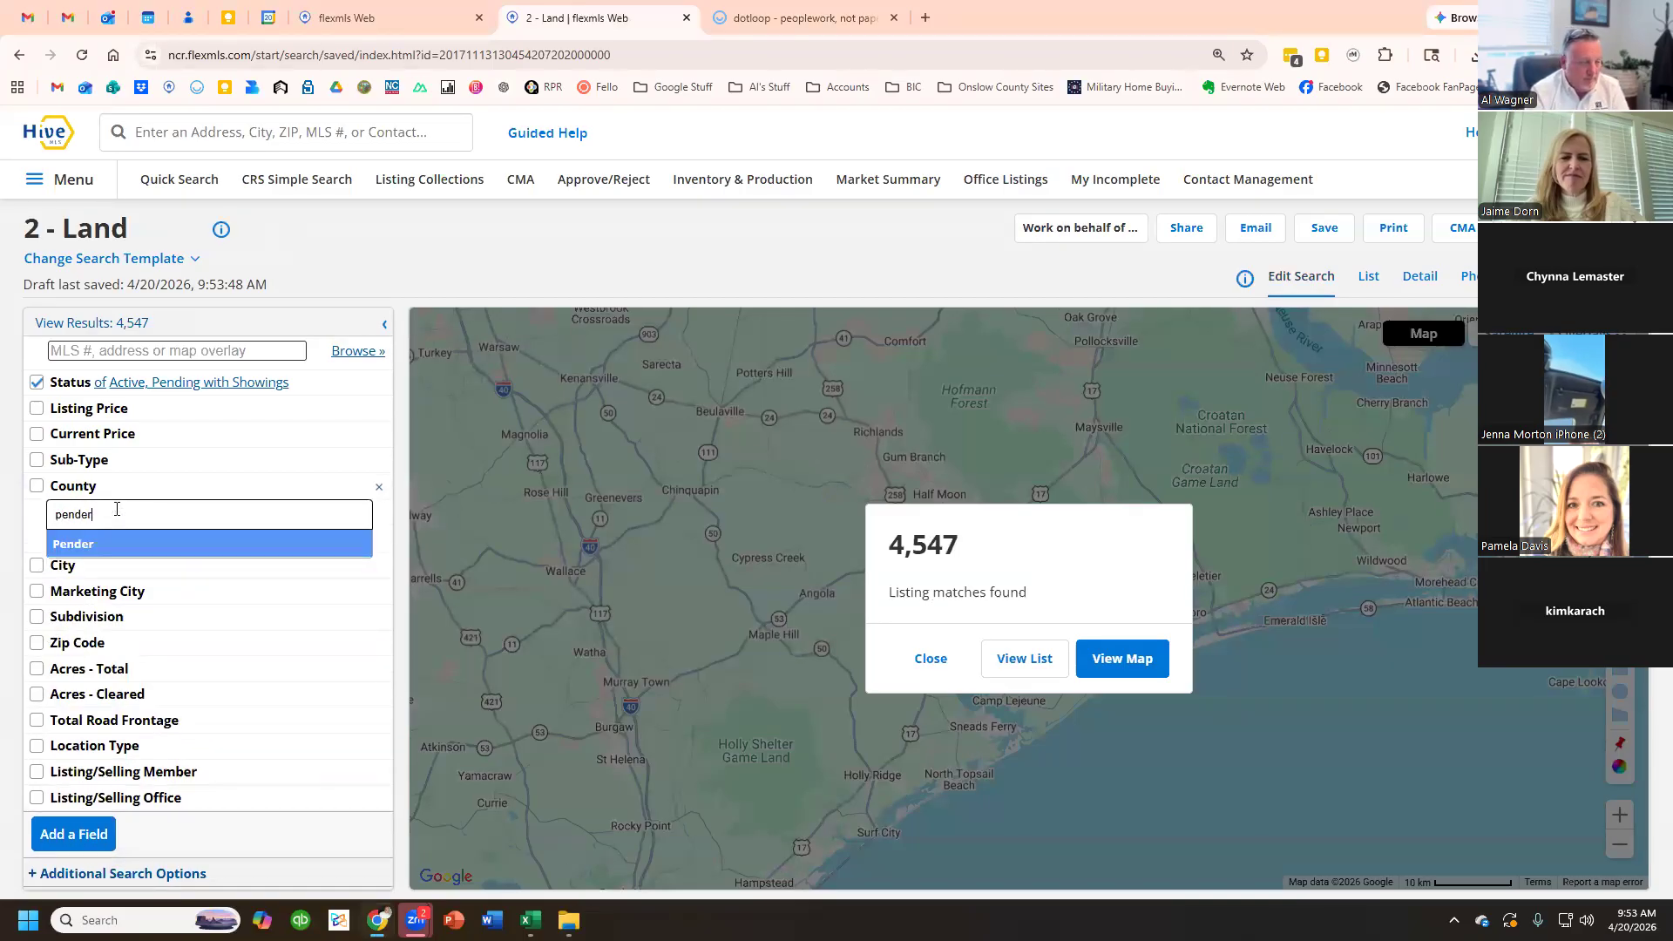
pyautogui.press('Return')
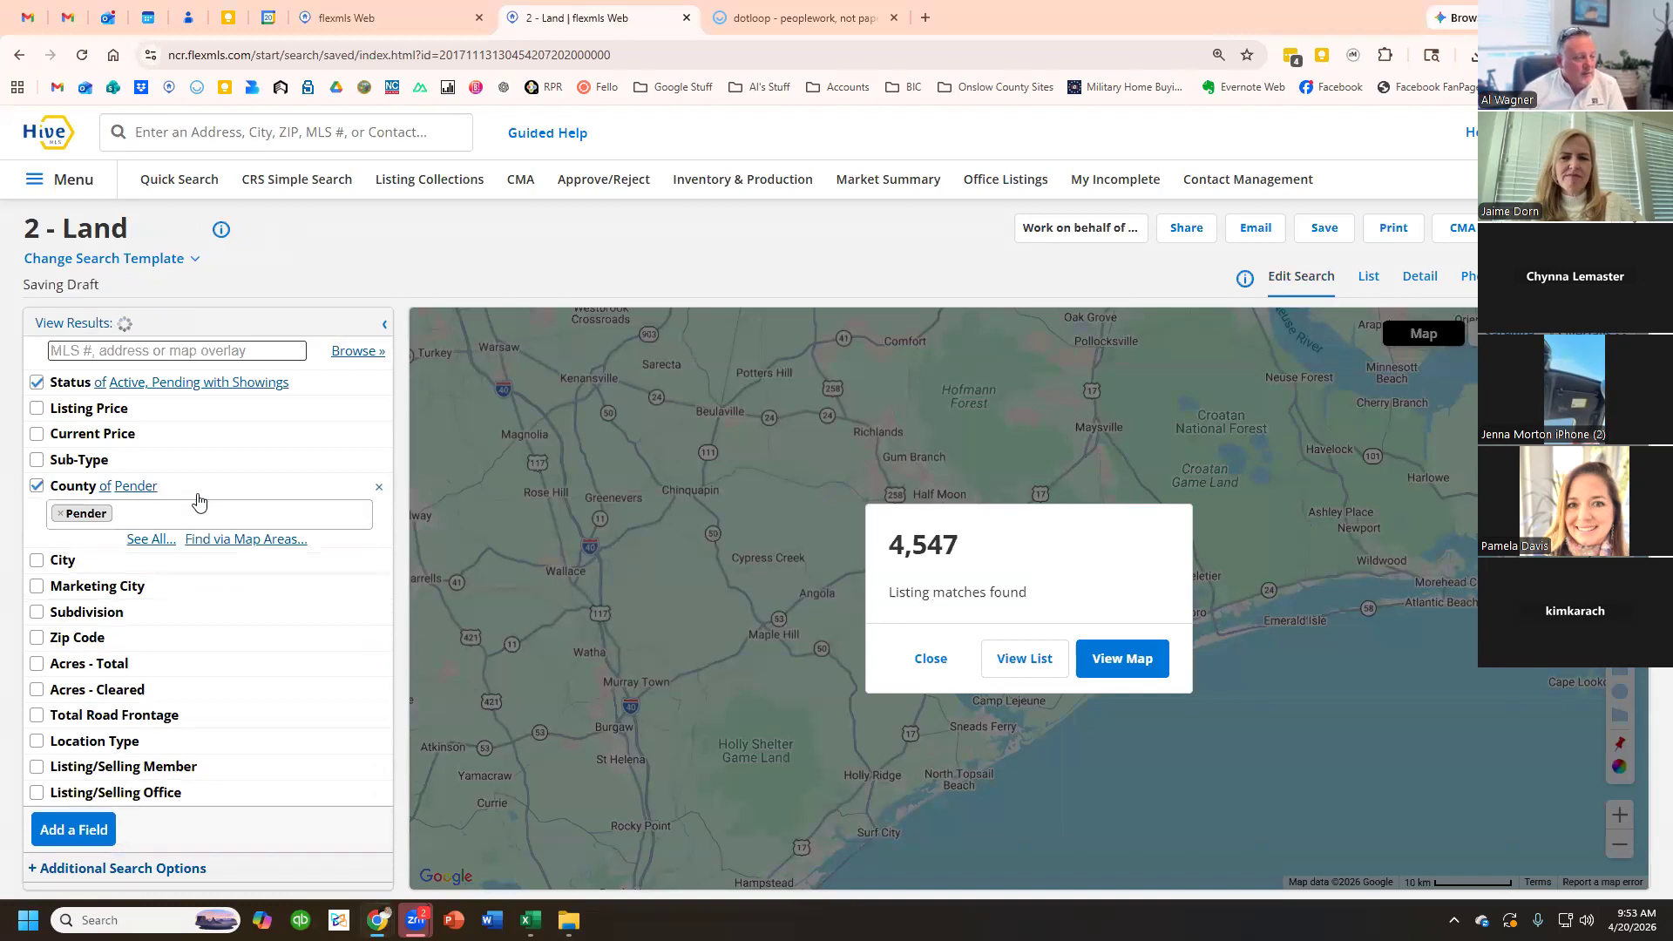
pyautogui.click(199, 497)
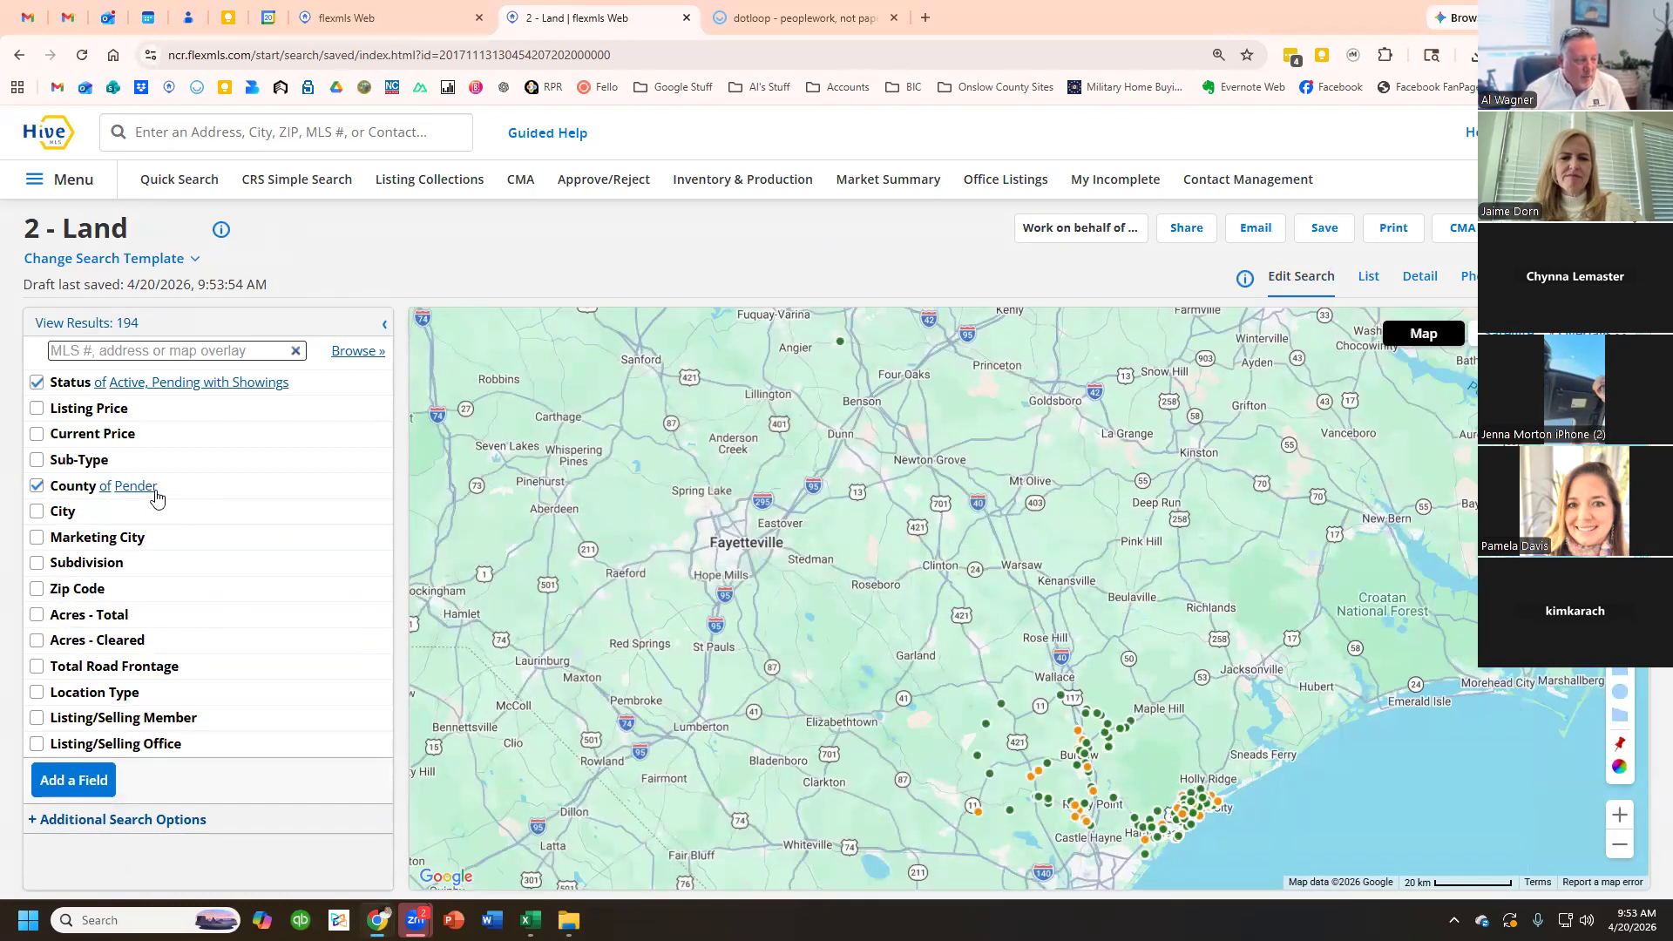
# - Set the status filter to Active, Coming Soon - No Showings, Pending, Pending with Showings and Closed
pyautogui.click(261, 383)
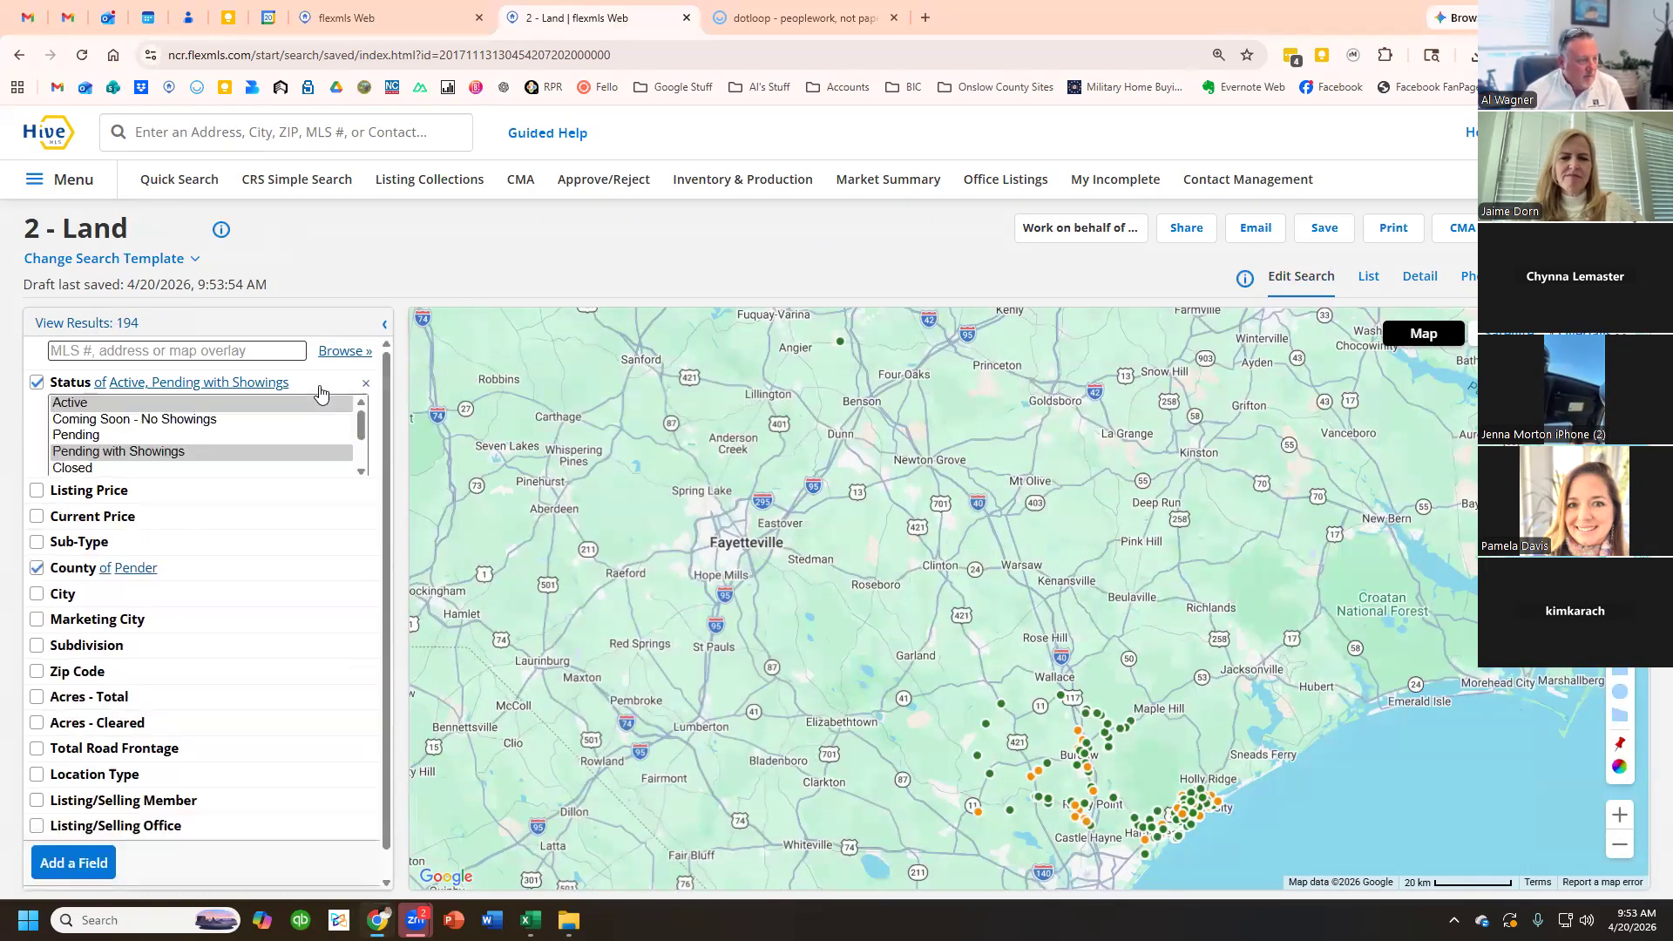
pyautogui.moveTo(124, 470); pyautogui.dragTo(124, 406)
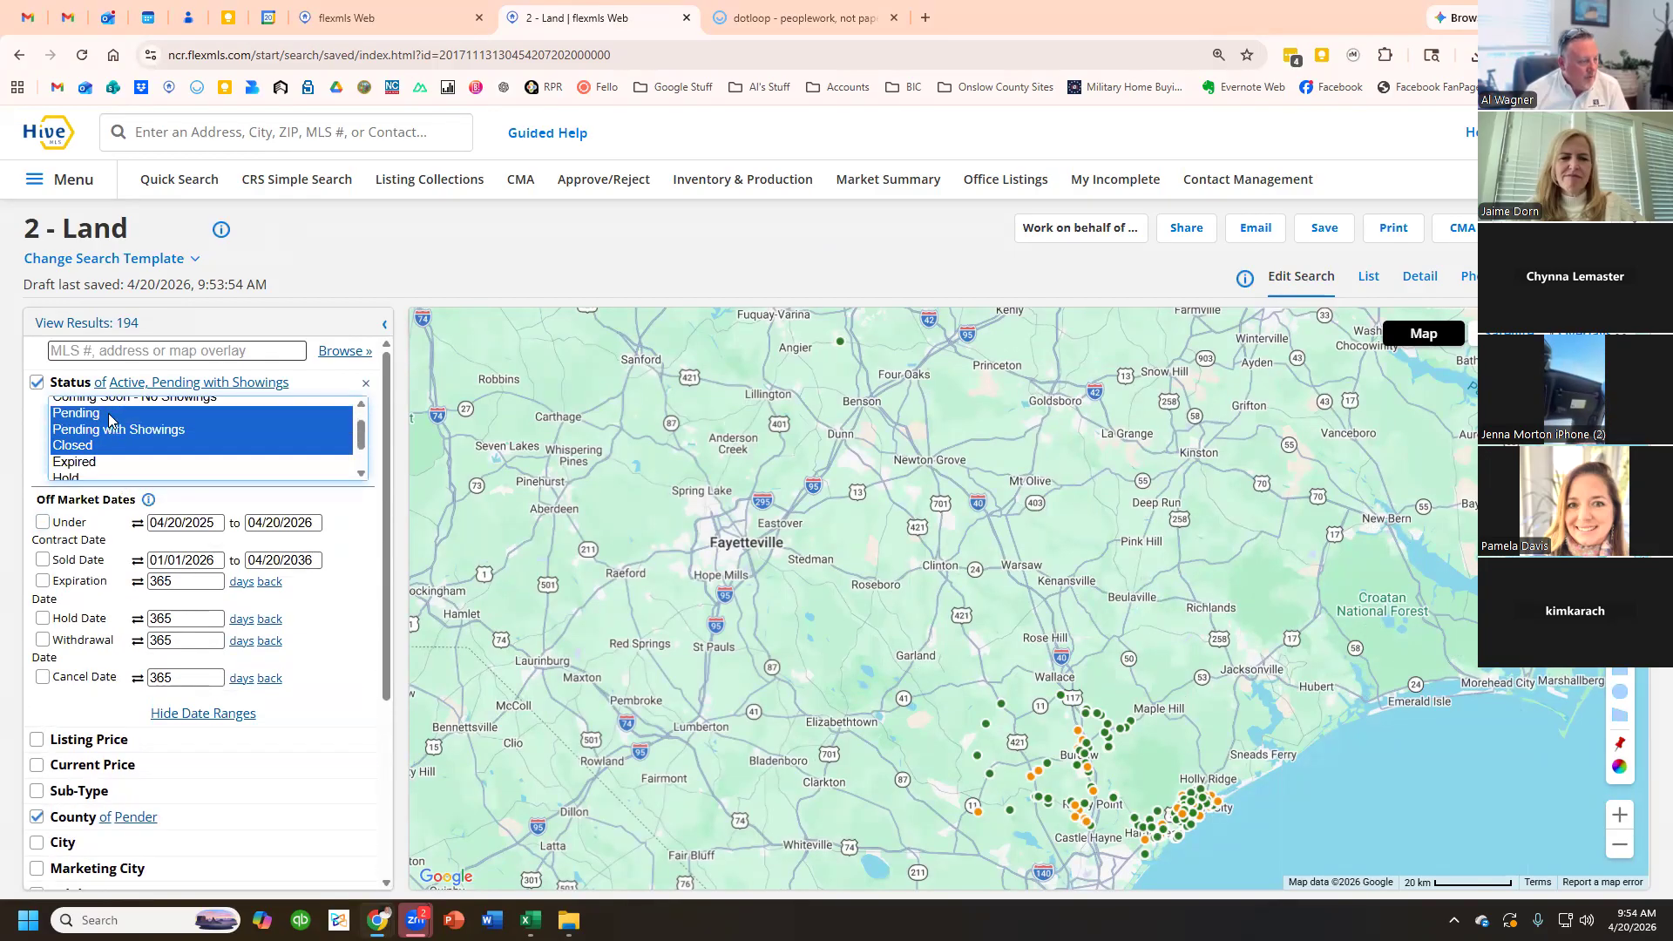
pyautogui.click(171, 575)
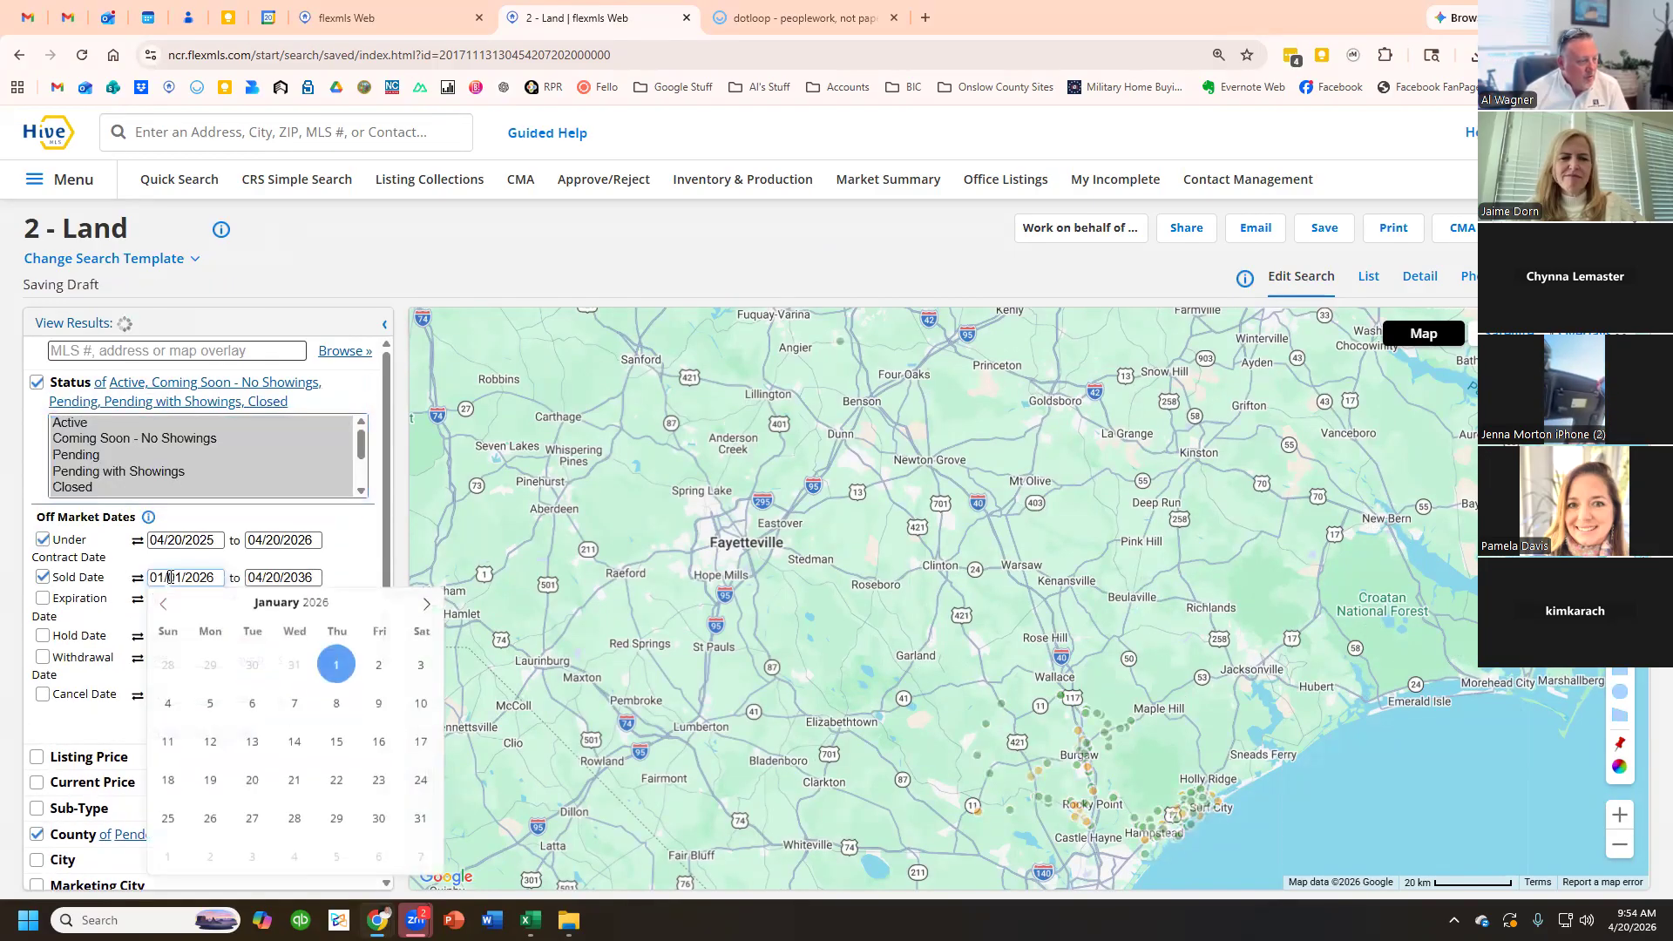
pyautogui.click(314, 328)
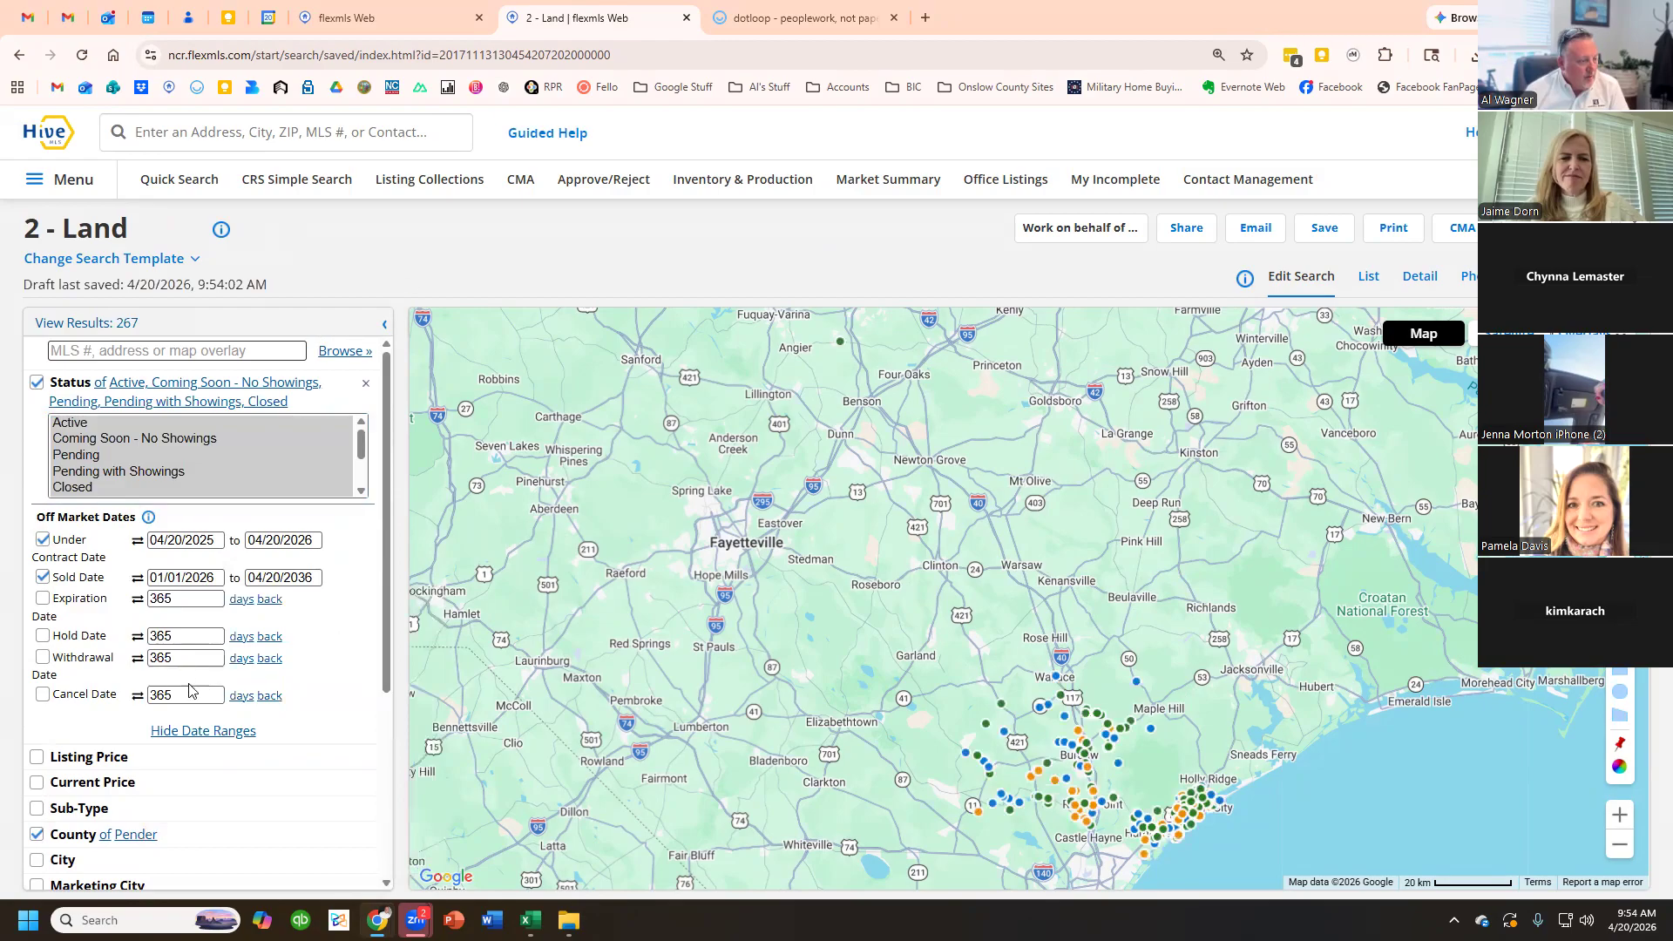
# - Restrict the land search to the city of Hampstead
pyautogui.scroll(-3, 140, 788)
pyautogui.click(119, 603)
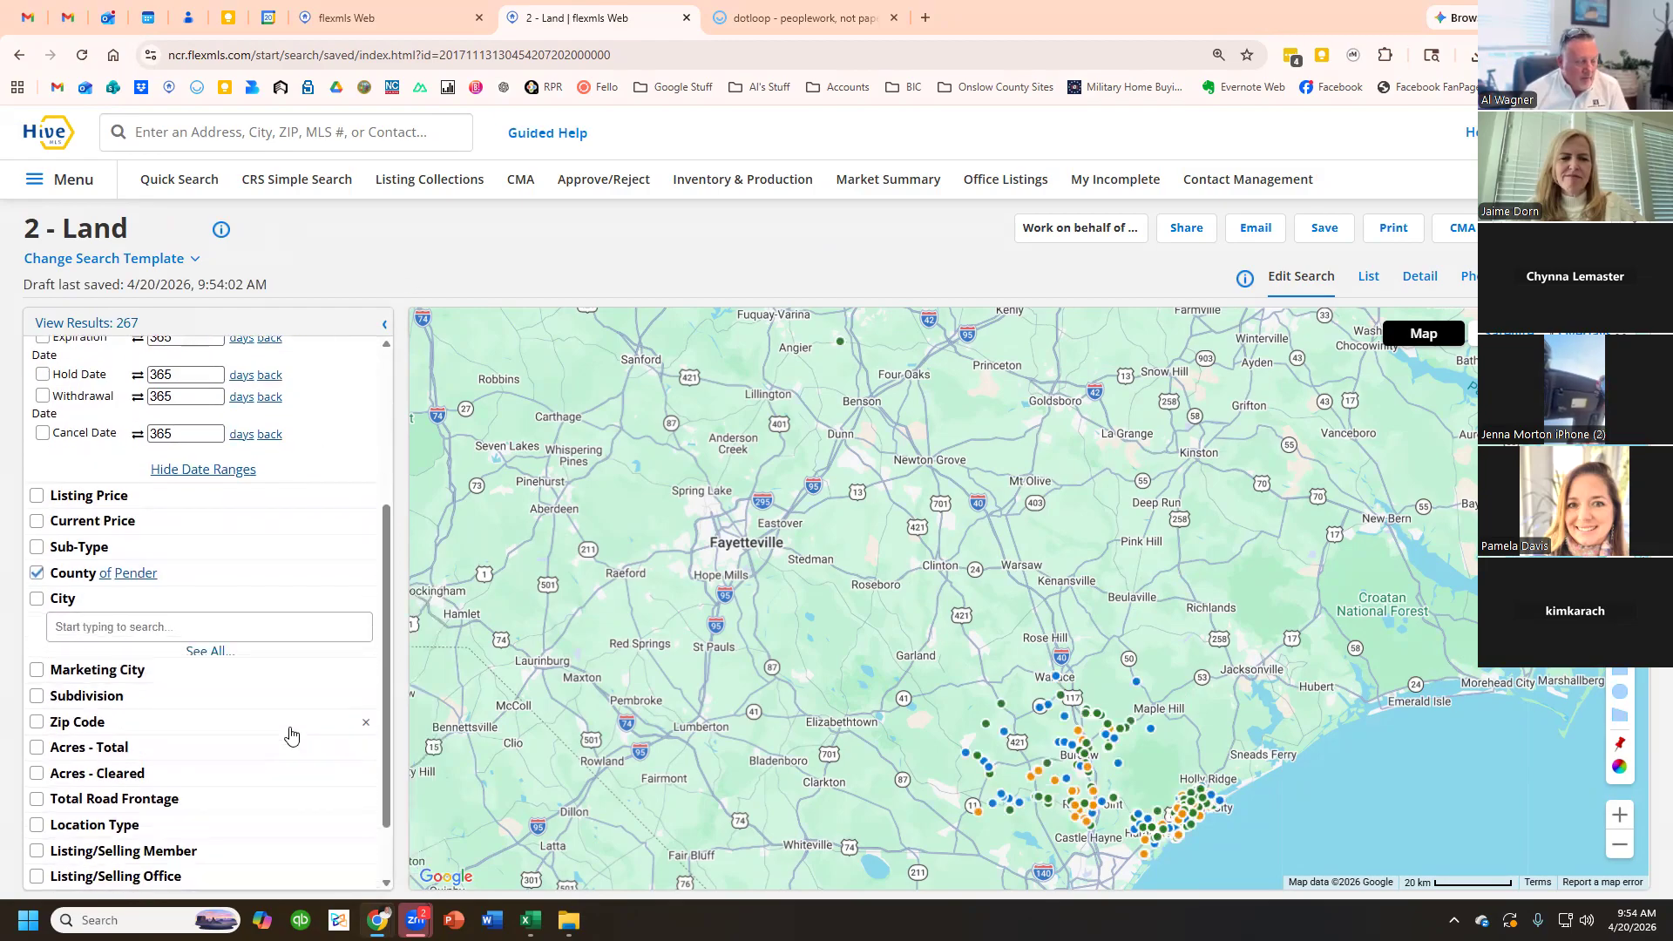
pyautogui.write('ha')
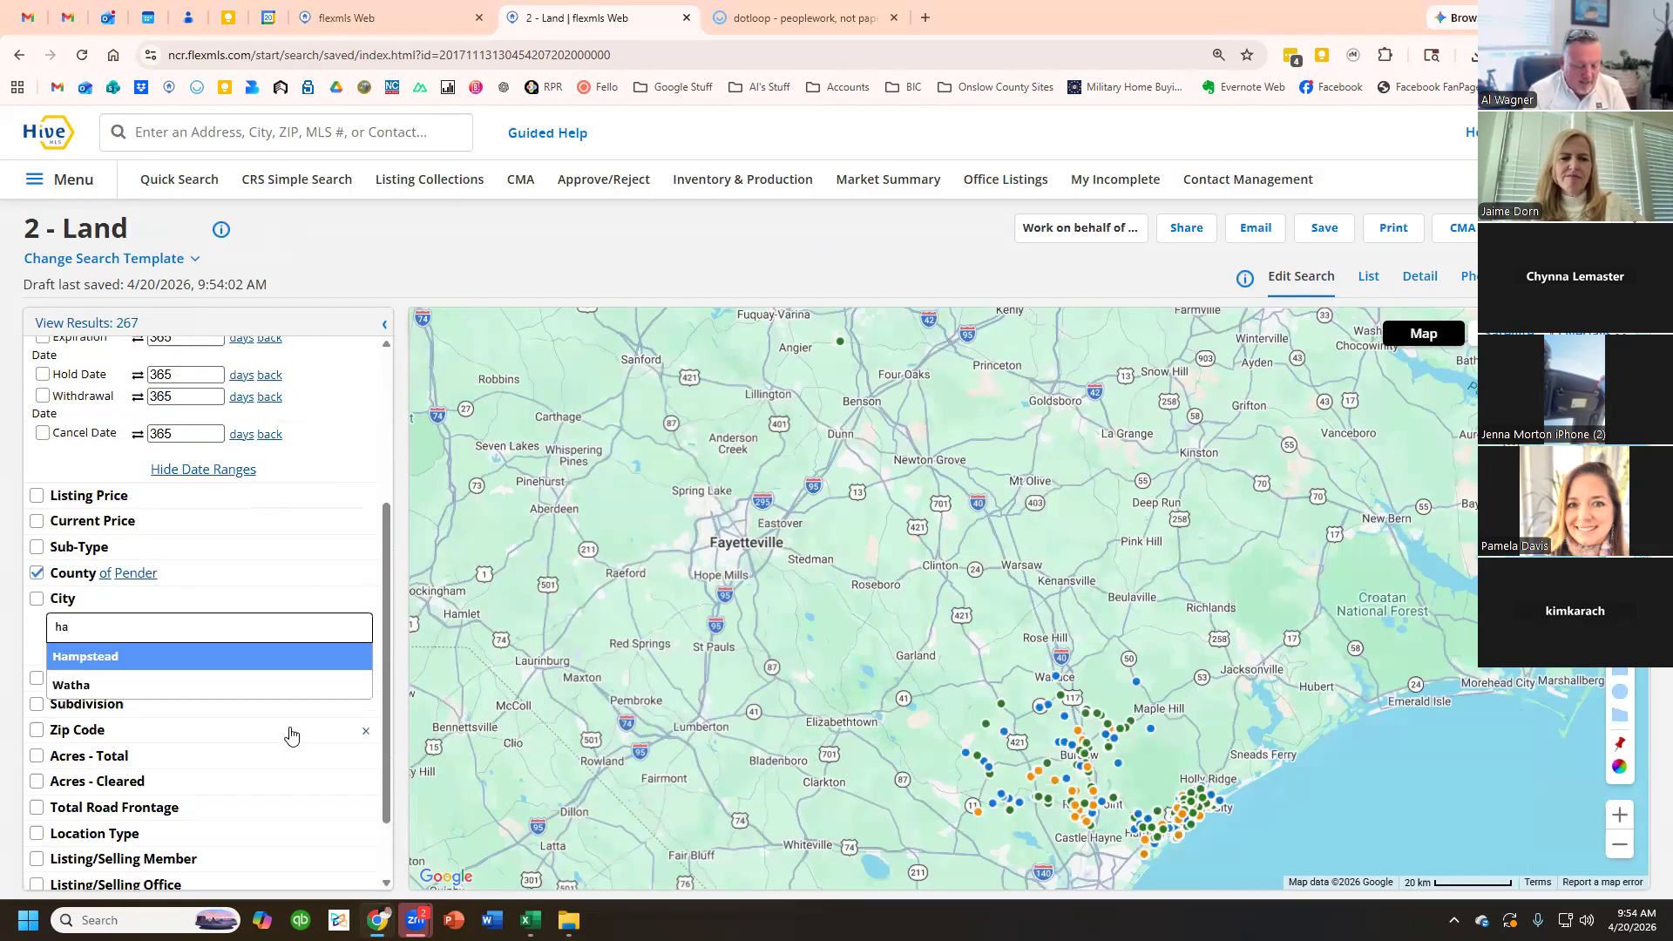
pyautogui.write('m')
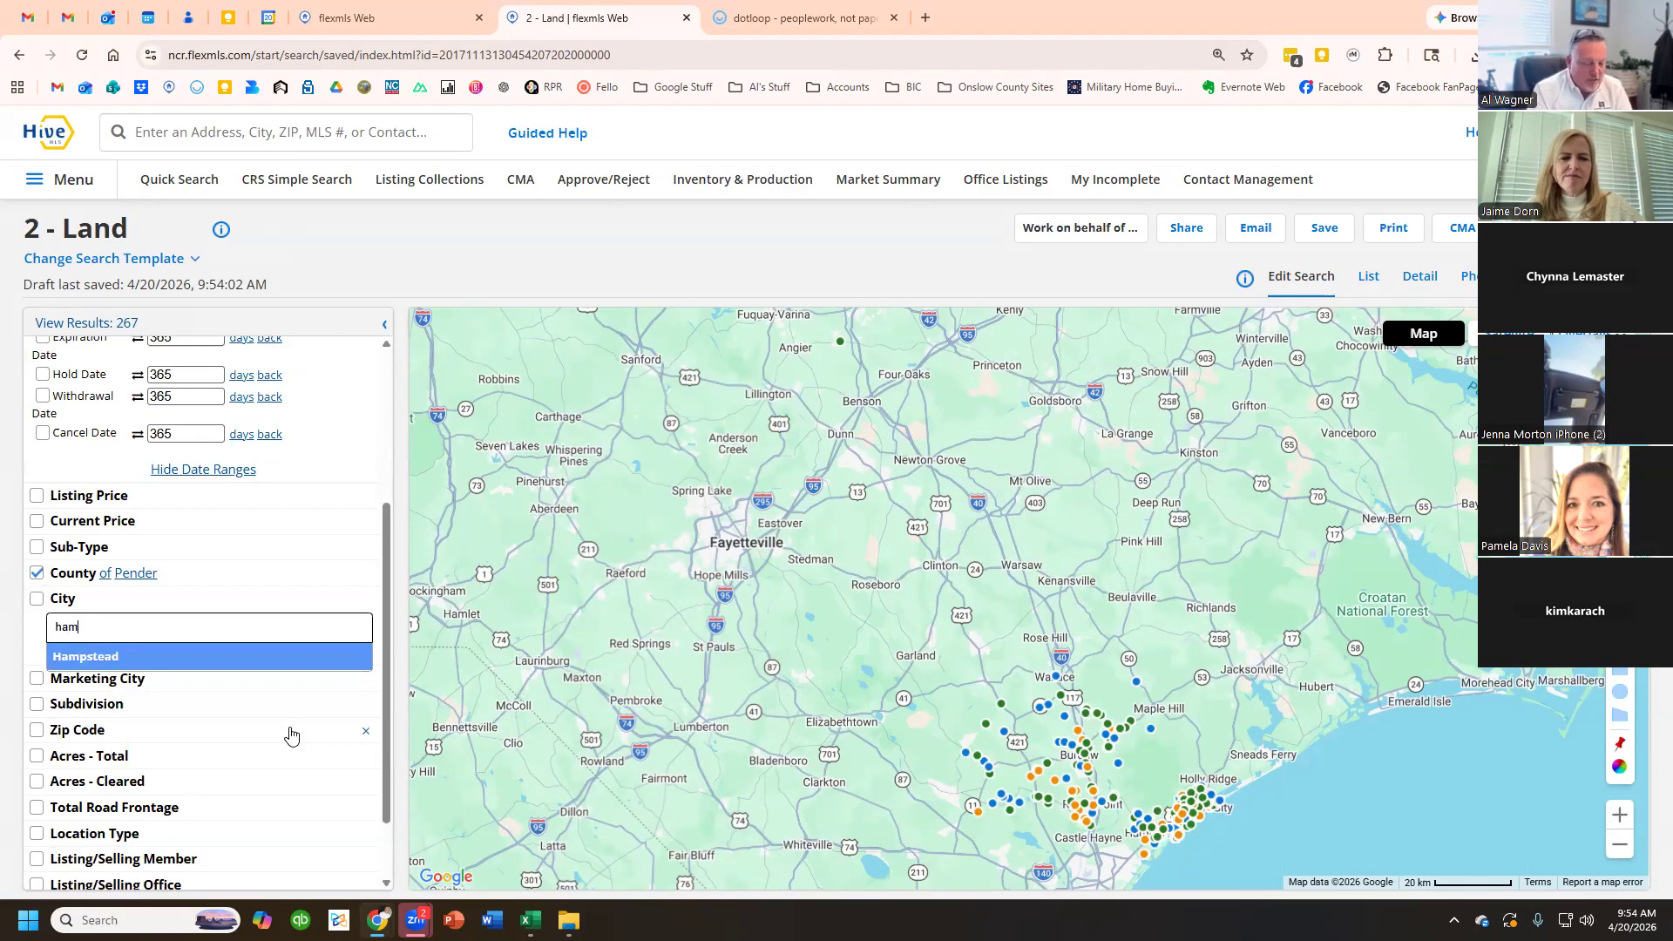
pyautogui.press('Return')
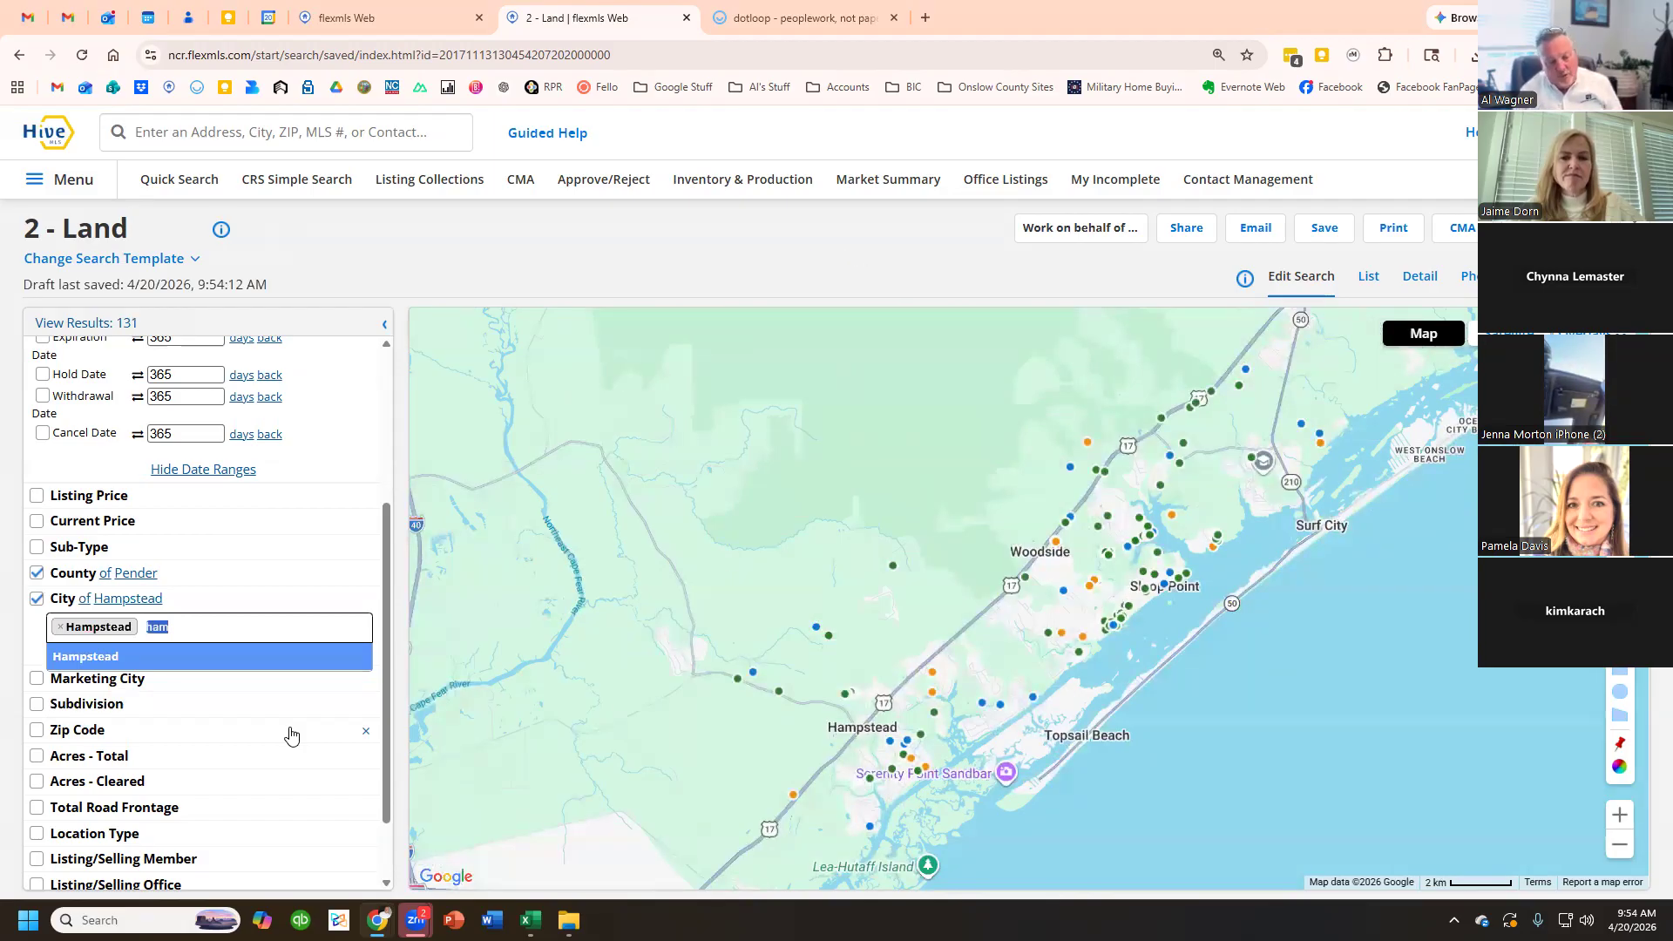
pyautogui.click(213, 602)
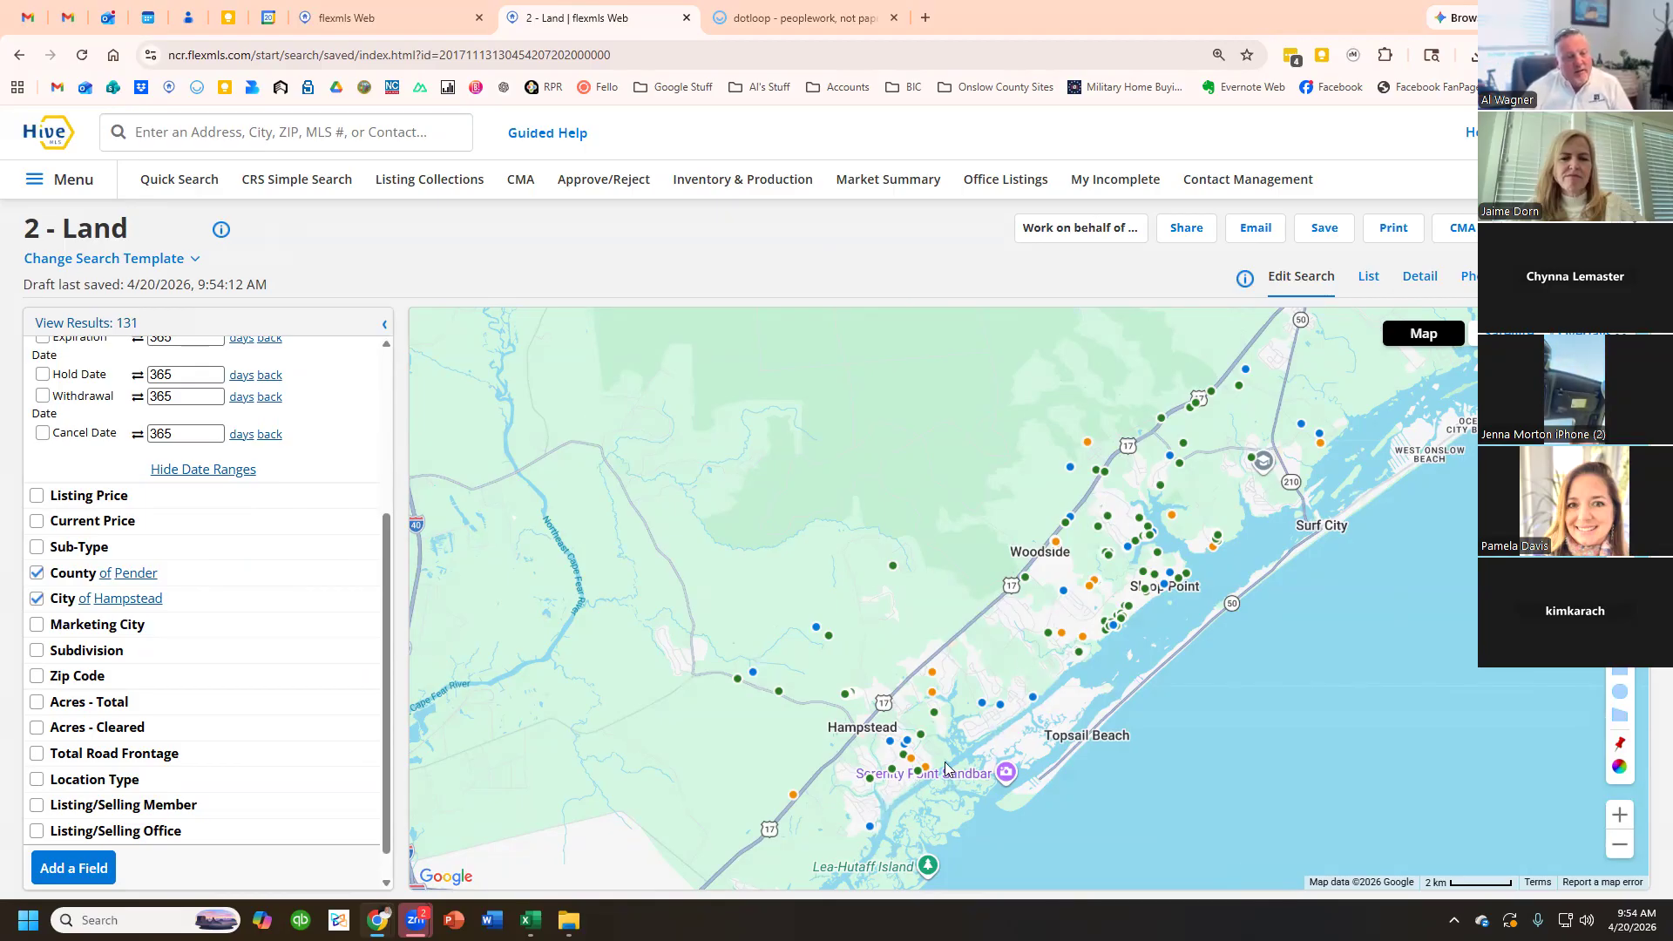
# - Try to outline the mainland strip from Holly Ridge to Hampstead with a polygon on the map, excluding the coastal lots
pyautogui.click(1622, 751)
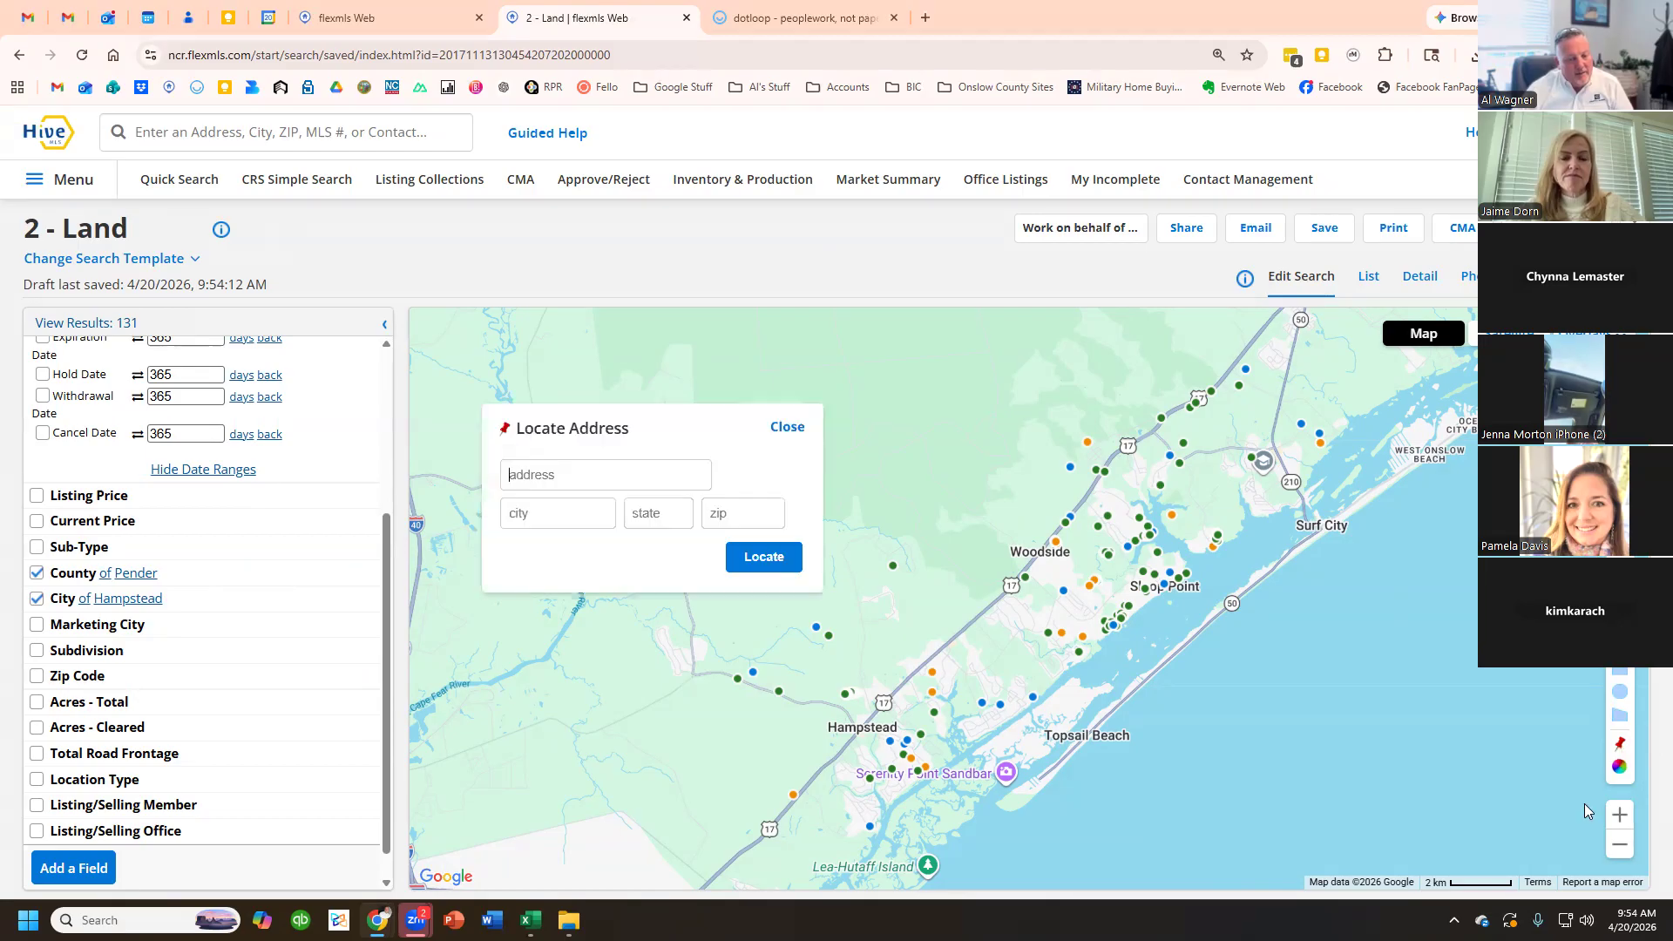
pyautogui.click(787, 427)
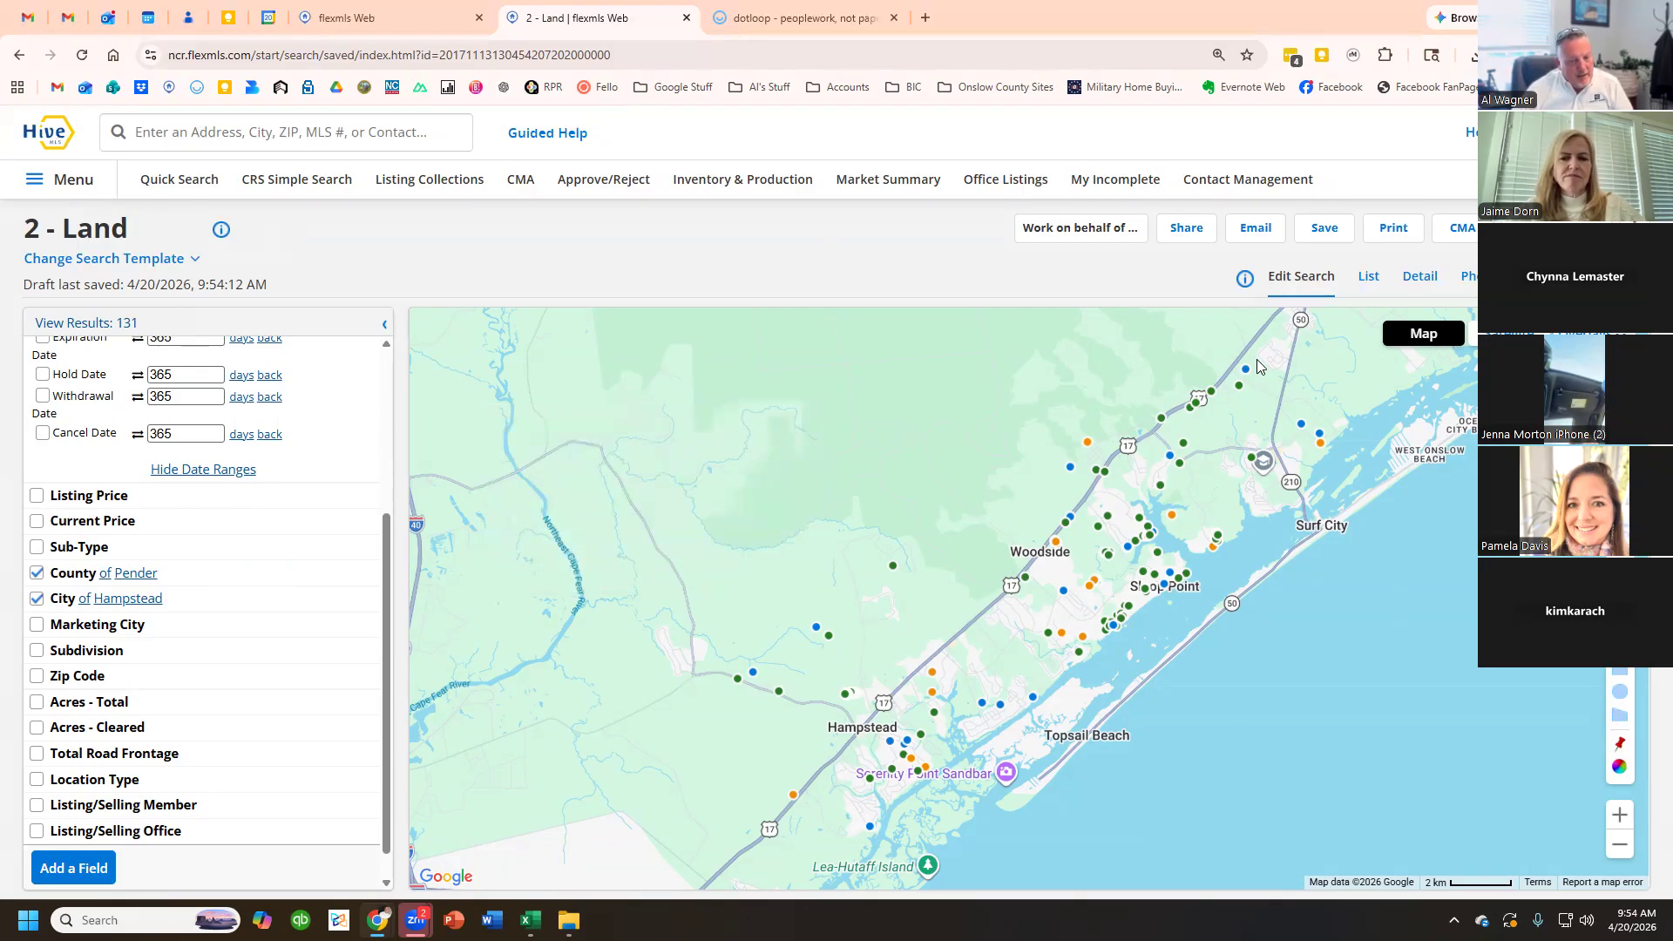
pyautogui.moveTo(1256, 340); pyautogui.dragTo(1281, 357)
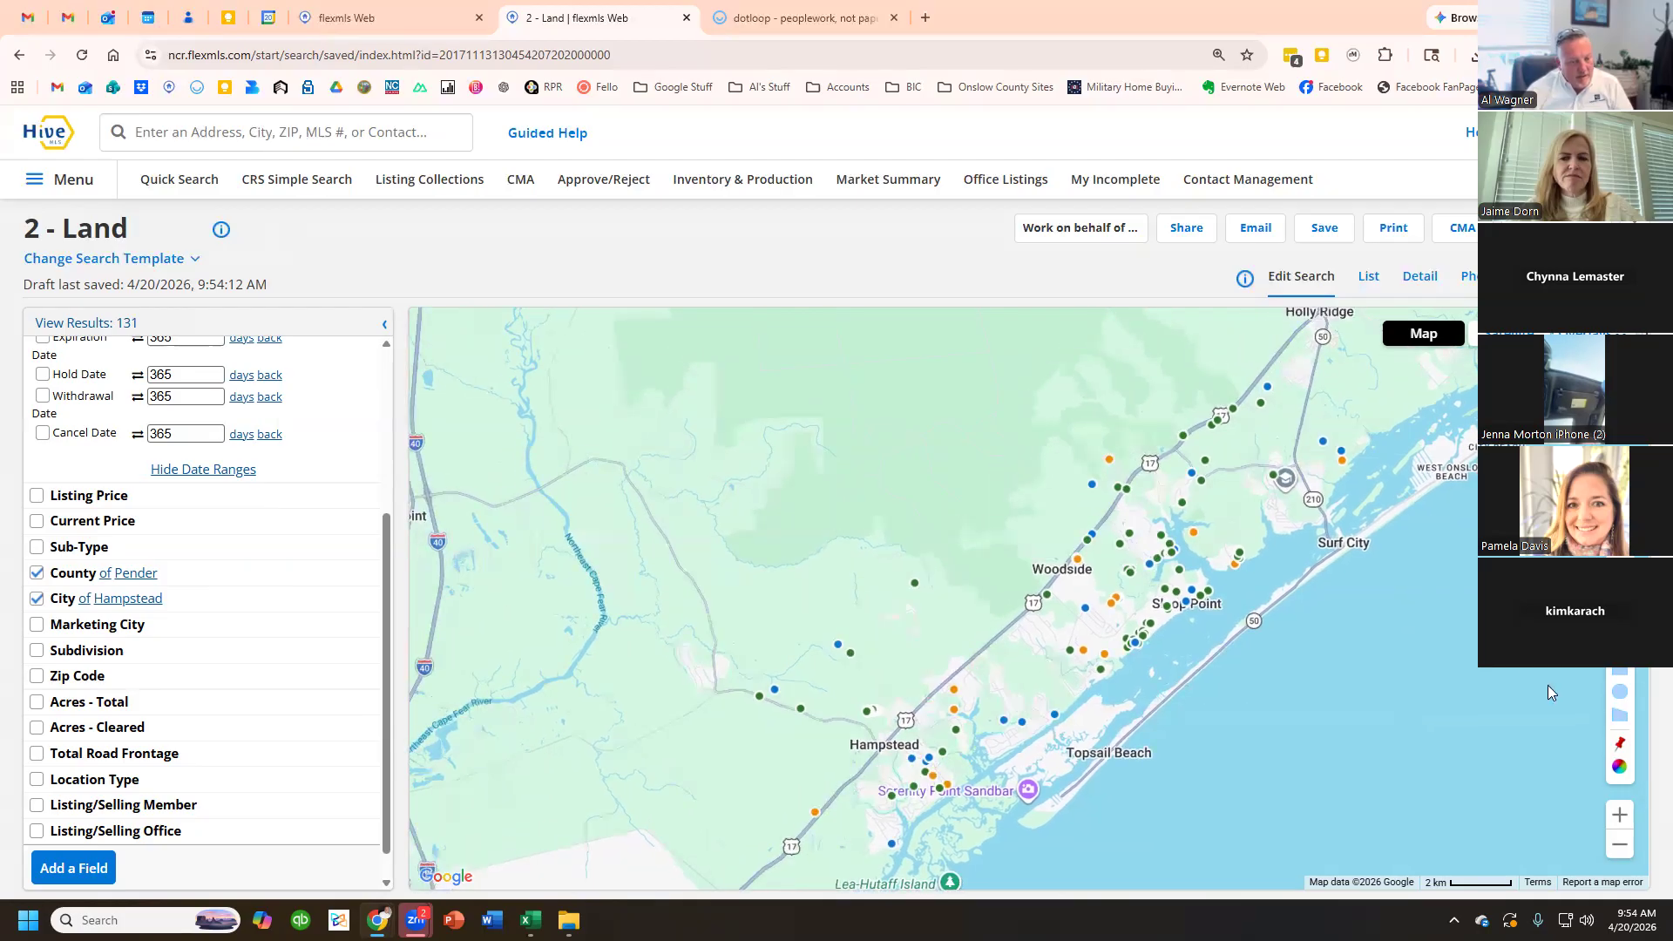
pyautogui.click(1272, 352)
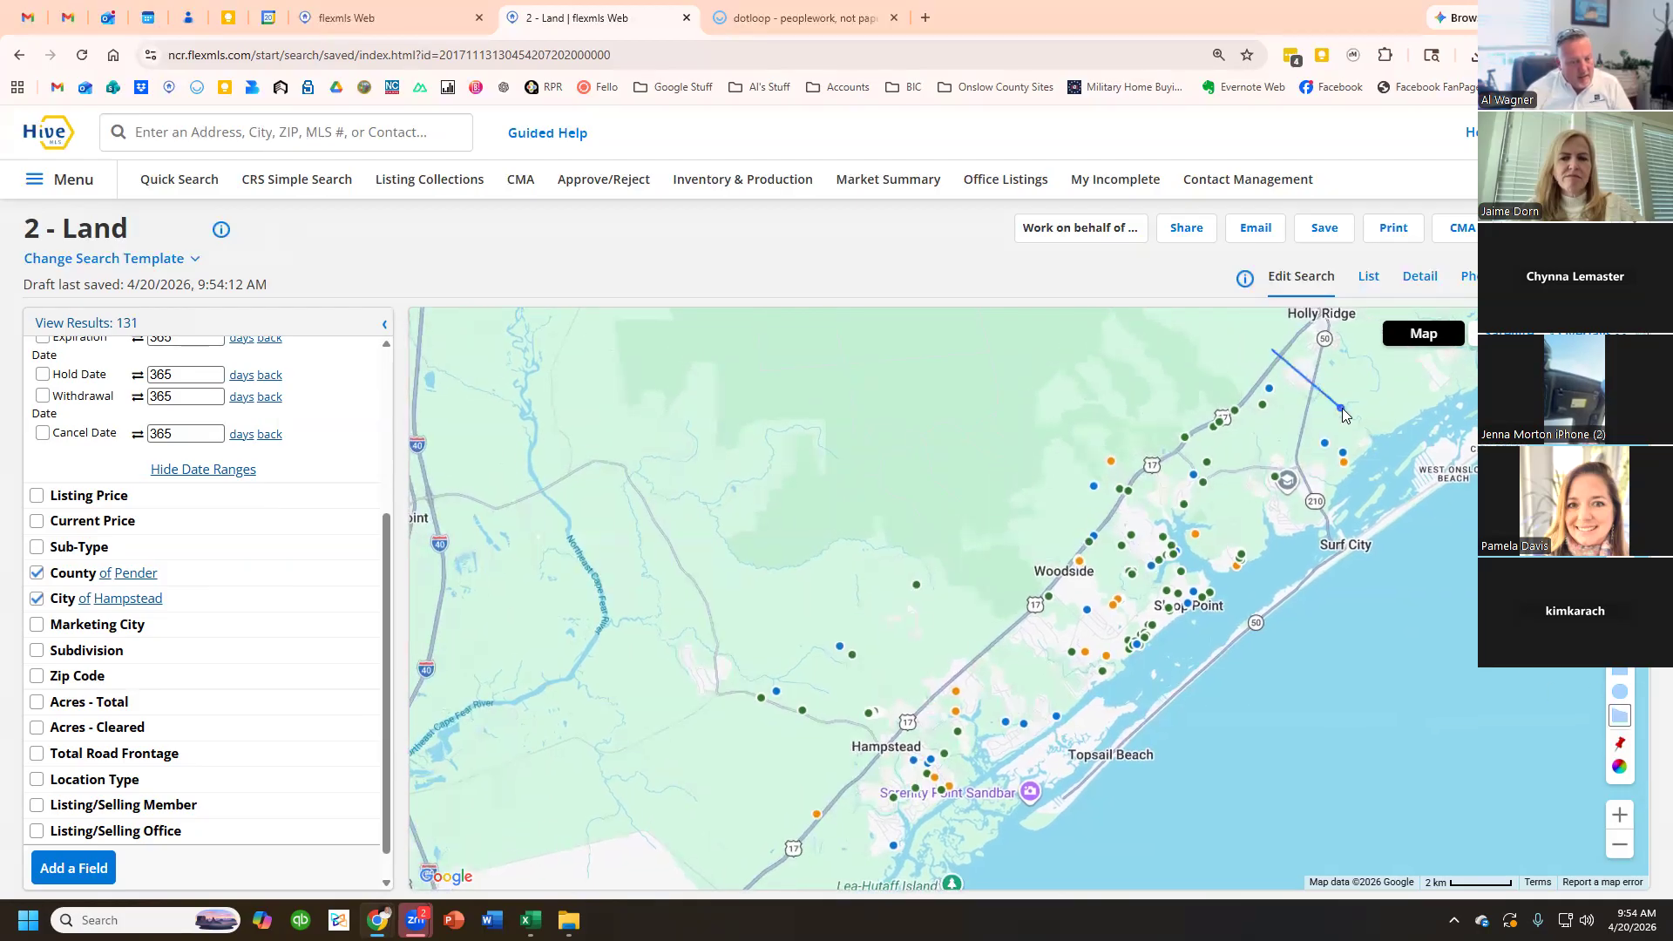
pyautogui.click(1339, 406)
pyautogui.click(1207, 513)
pyautogui.click(1168, 488)
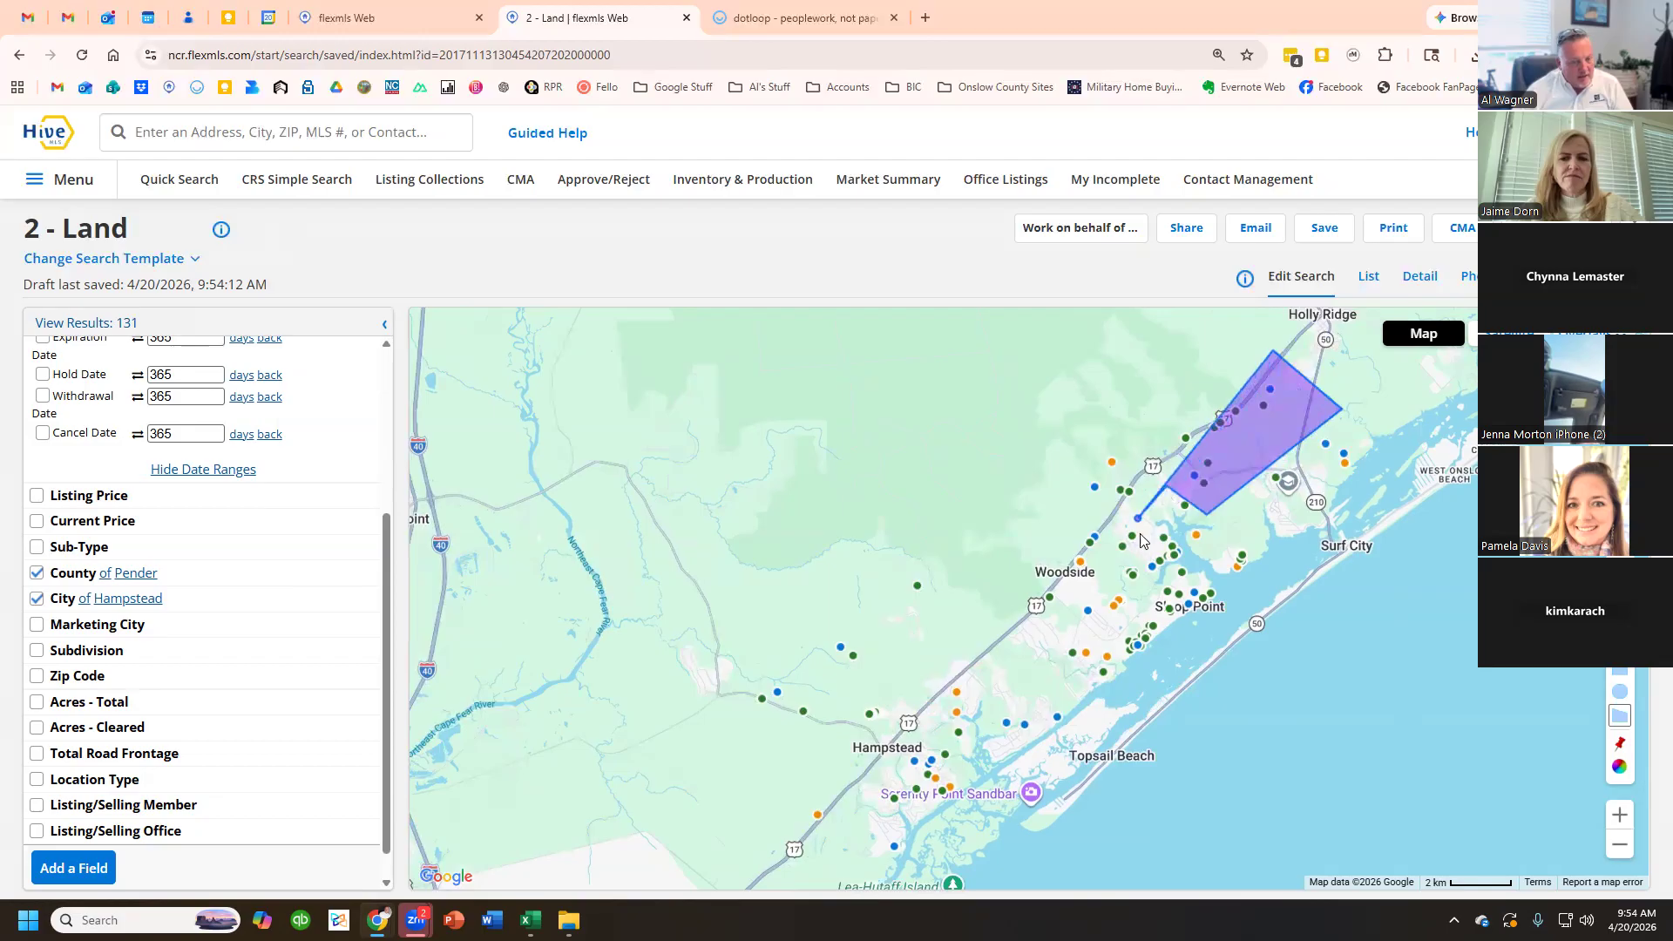
pyautogui.click(1131, 624)
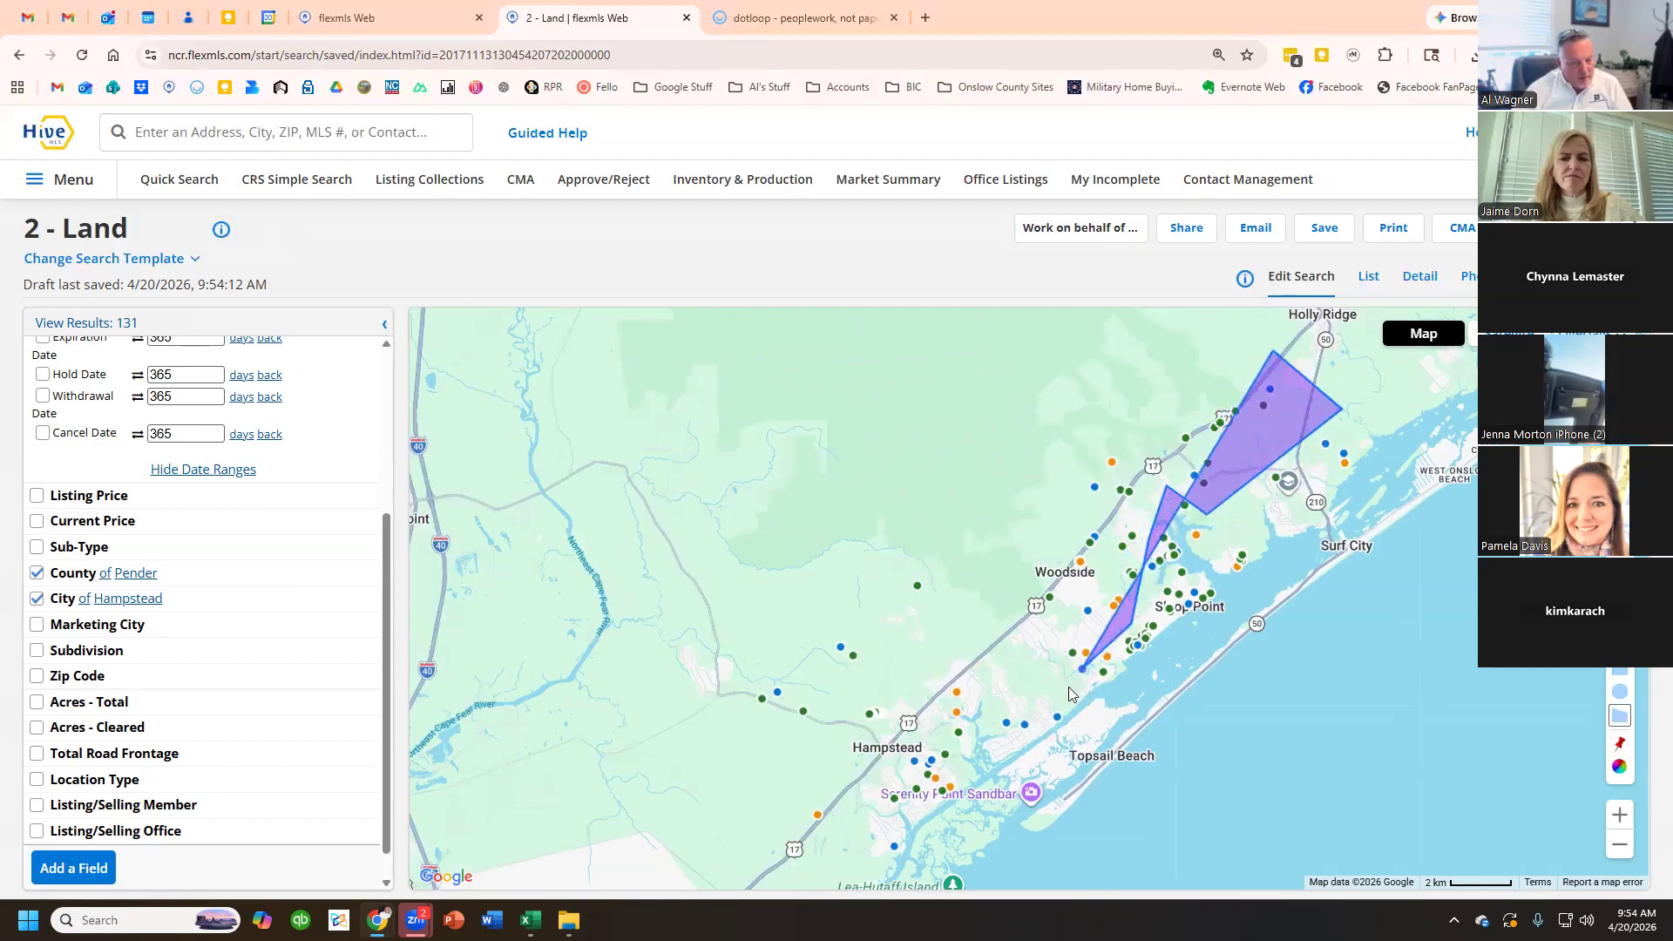
pyautogui.moveTo(1008, 654); pyautogui.dragTo(1002, 657)
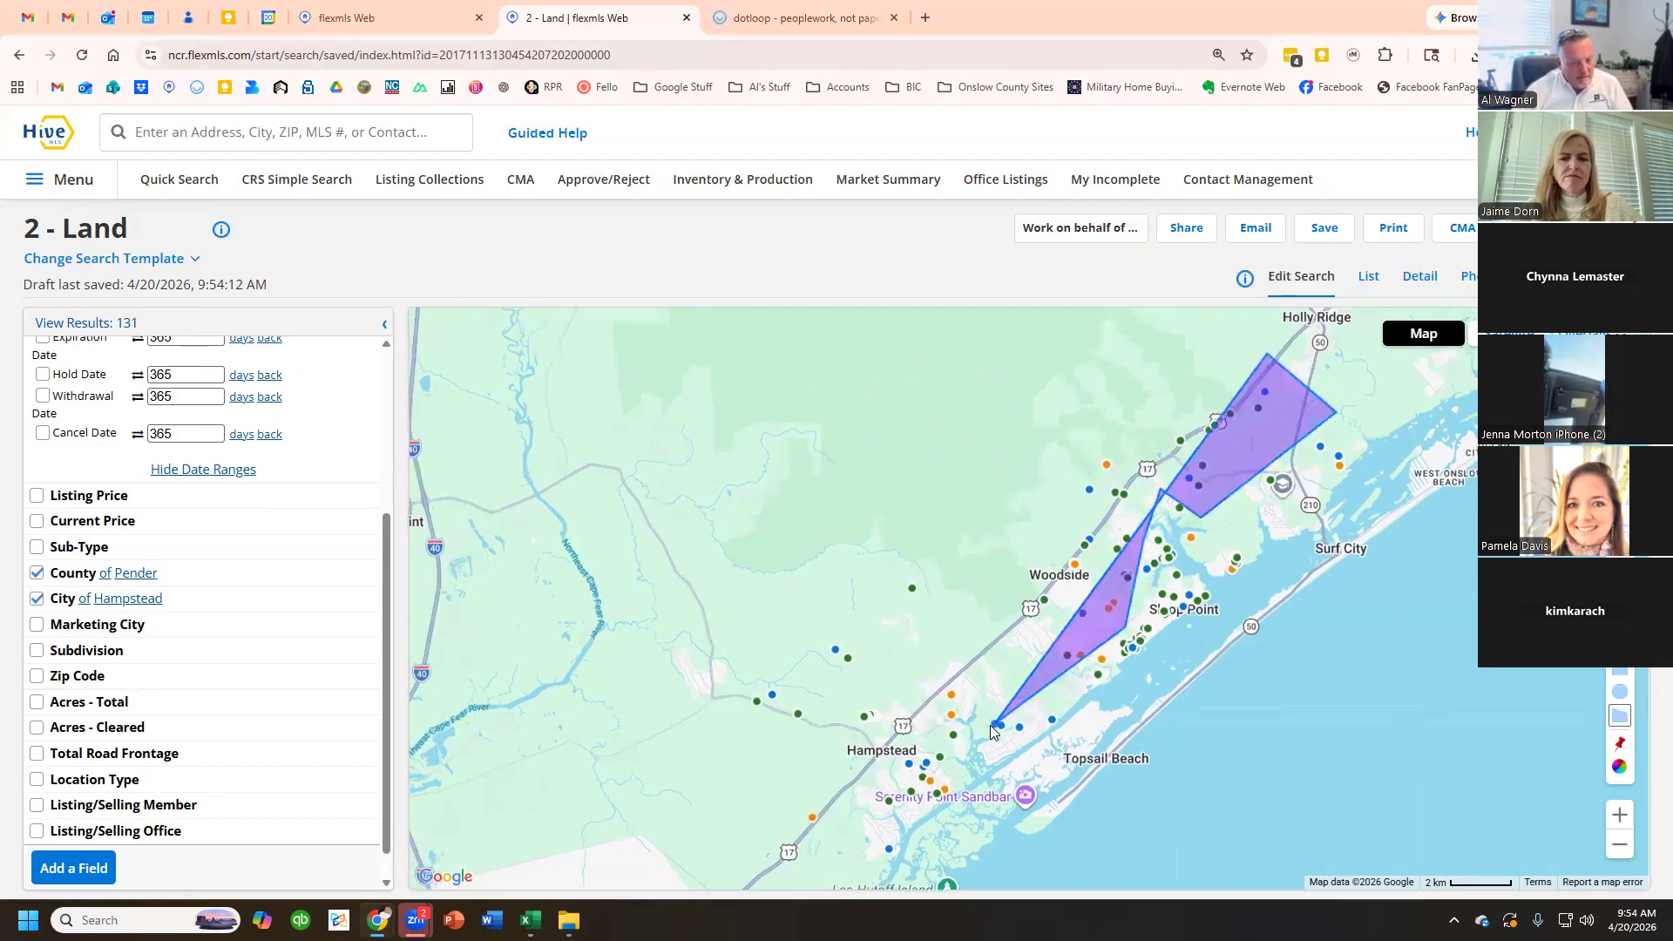
pyautogui.click(920, 717)
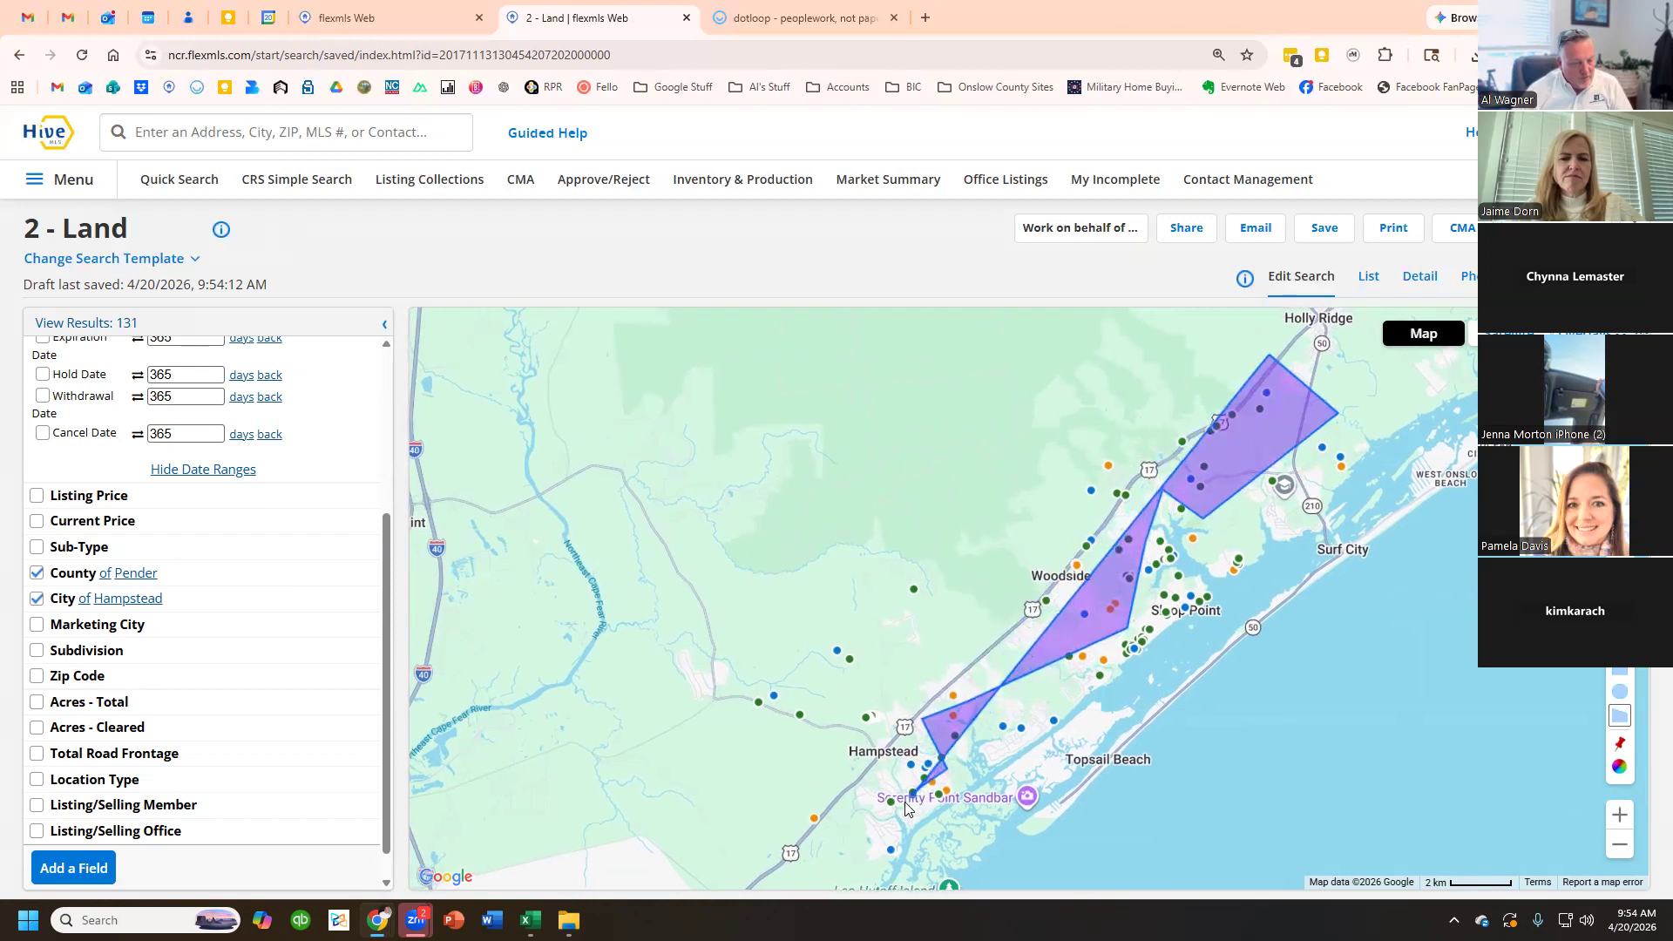
pyautogui.click(789, 850)
pyautogui.click(672, 680)
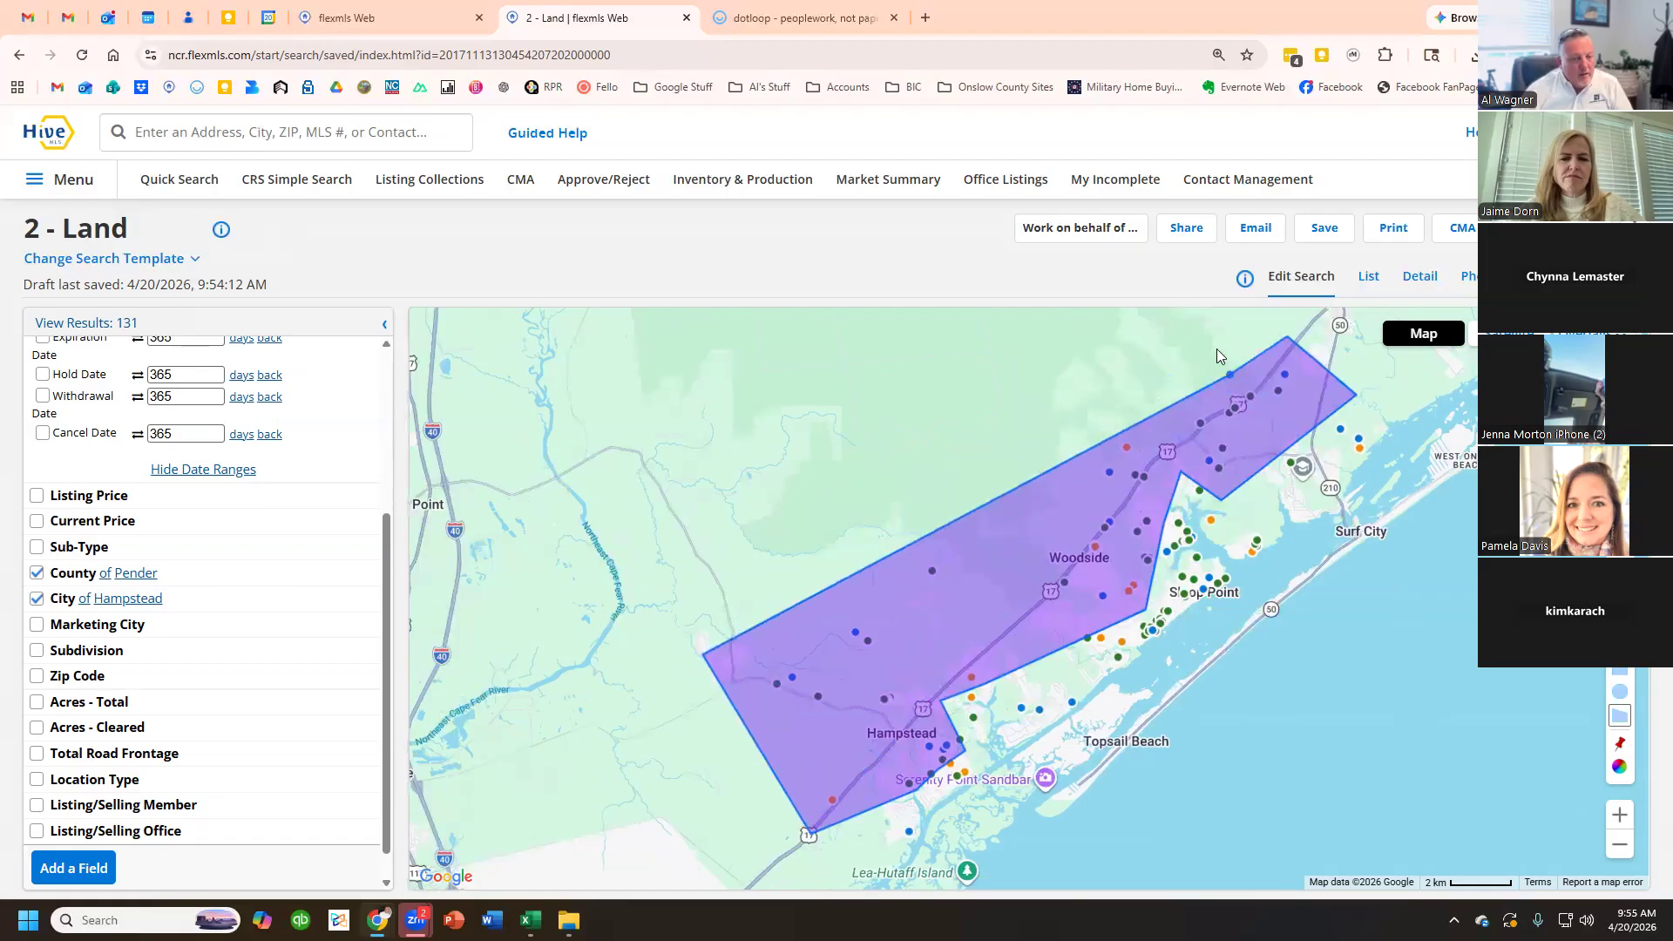
pyautogui.click(1189, 316)
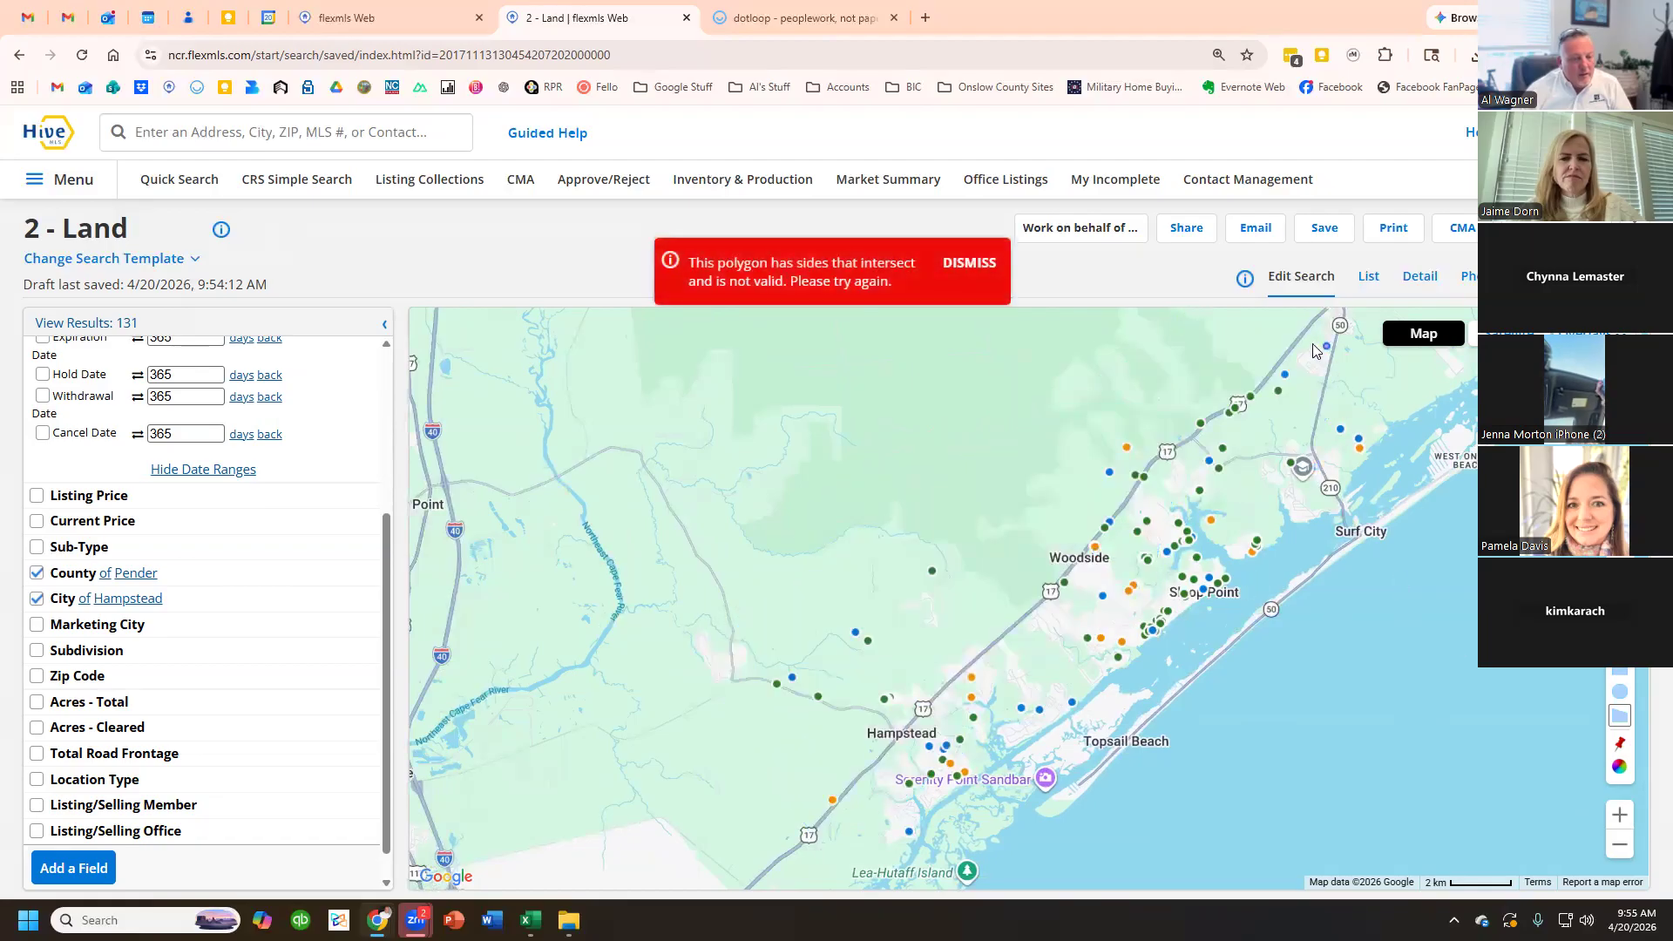
# - Try redrawing the polygon from Holly Ridge past Woodside and Hampstead, extending it farther inland to the northwest
pyautogui.click(1260, 456)
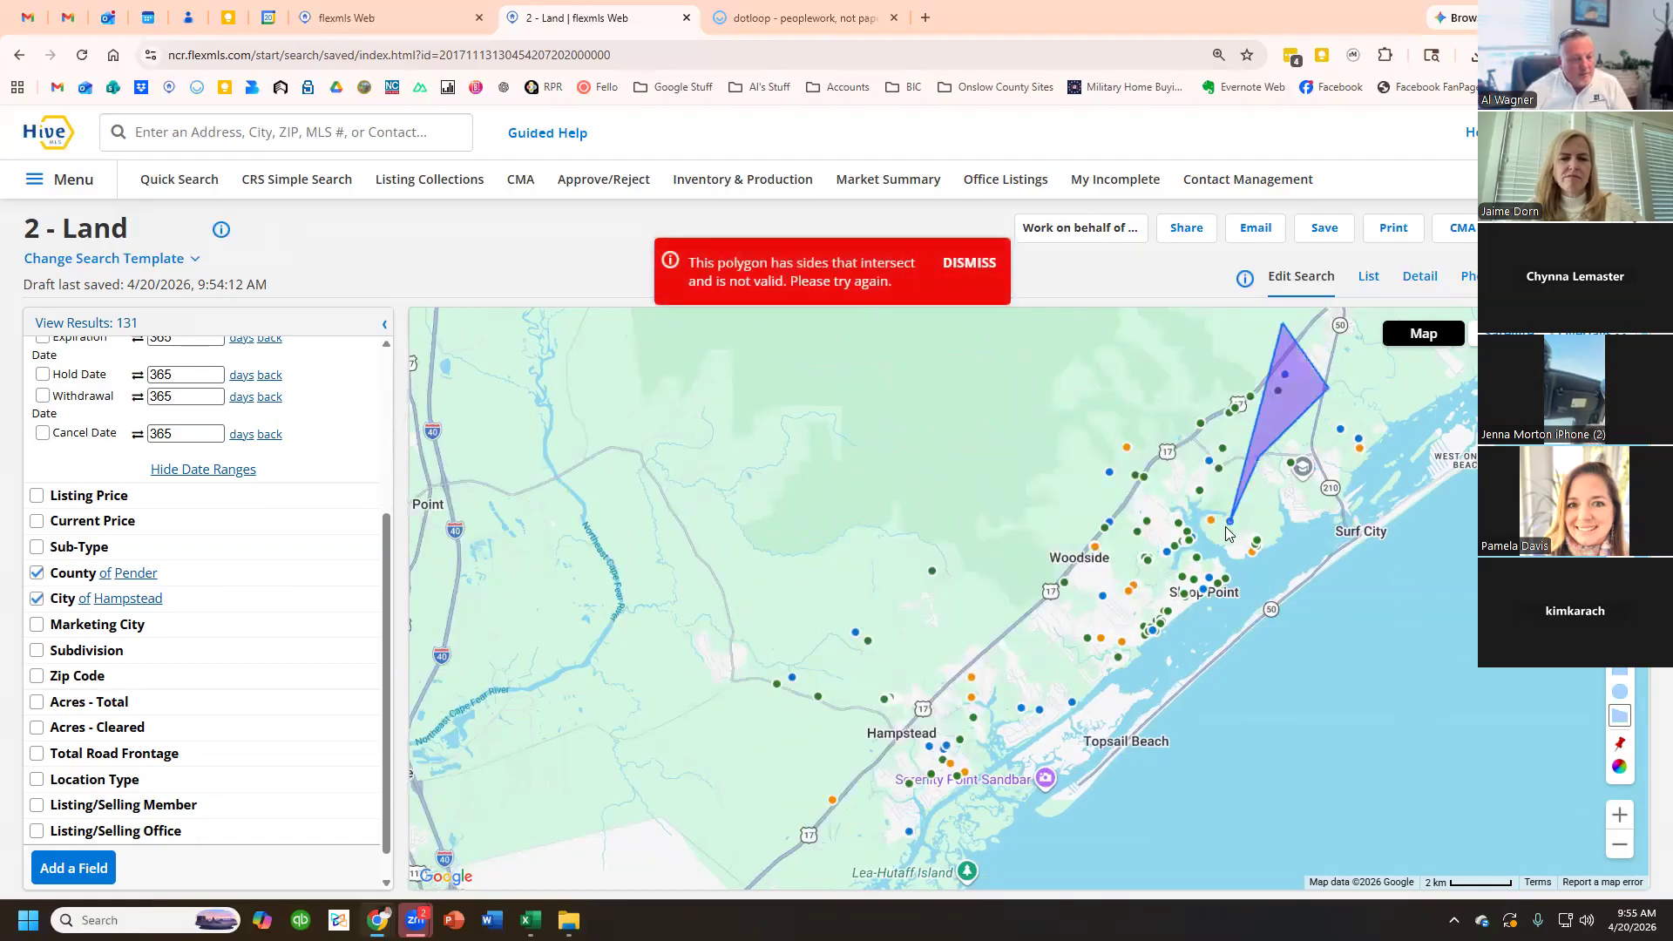
pyautogui.click(1187, 480)
pyautogui.click(1140, 497)
pyautogui.click(1156, 571)
pyautogui.click(1103, 665)
pyautogui.click(1039, 684)
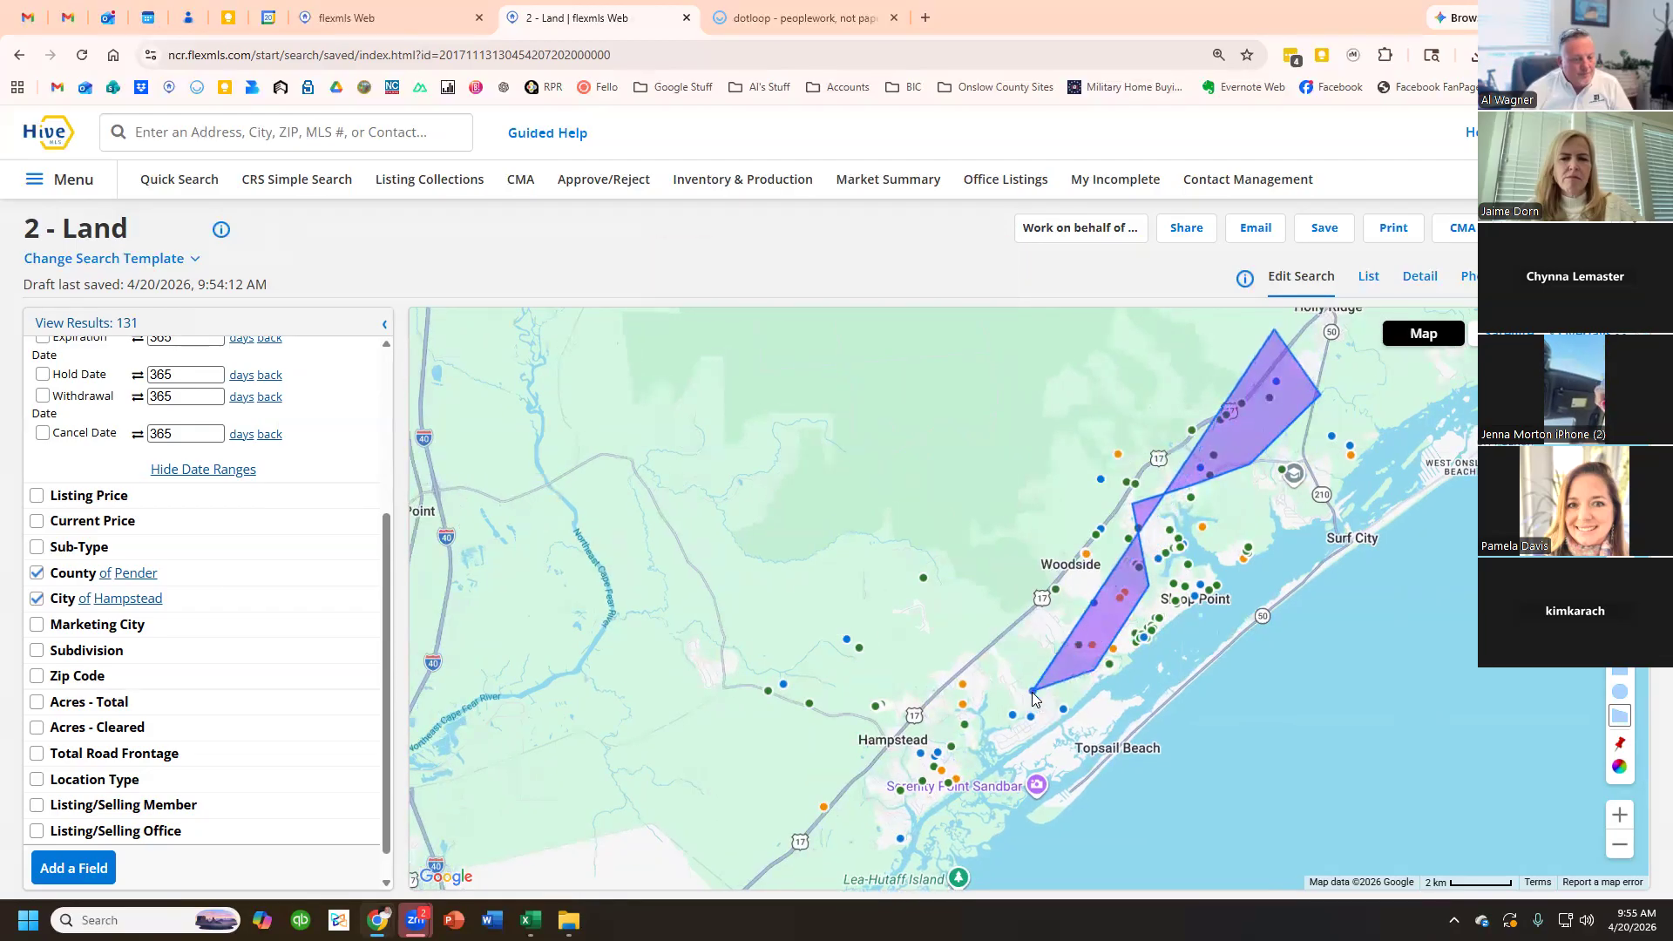
pyautogui.click(978, 685)
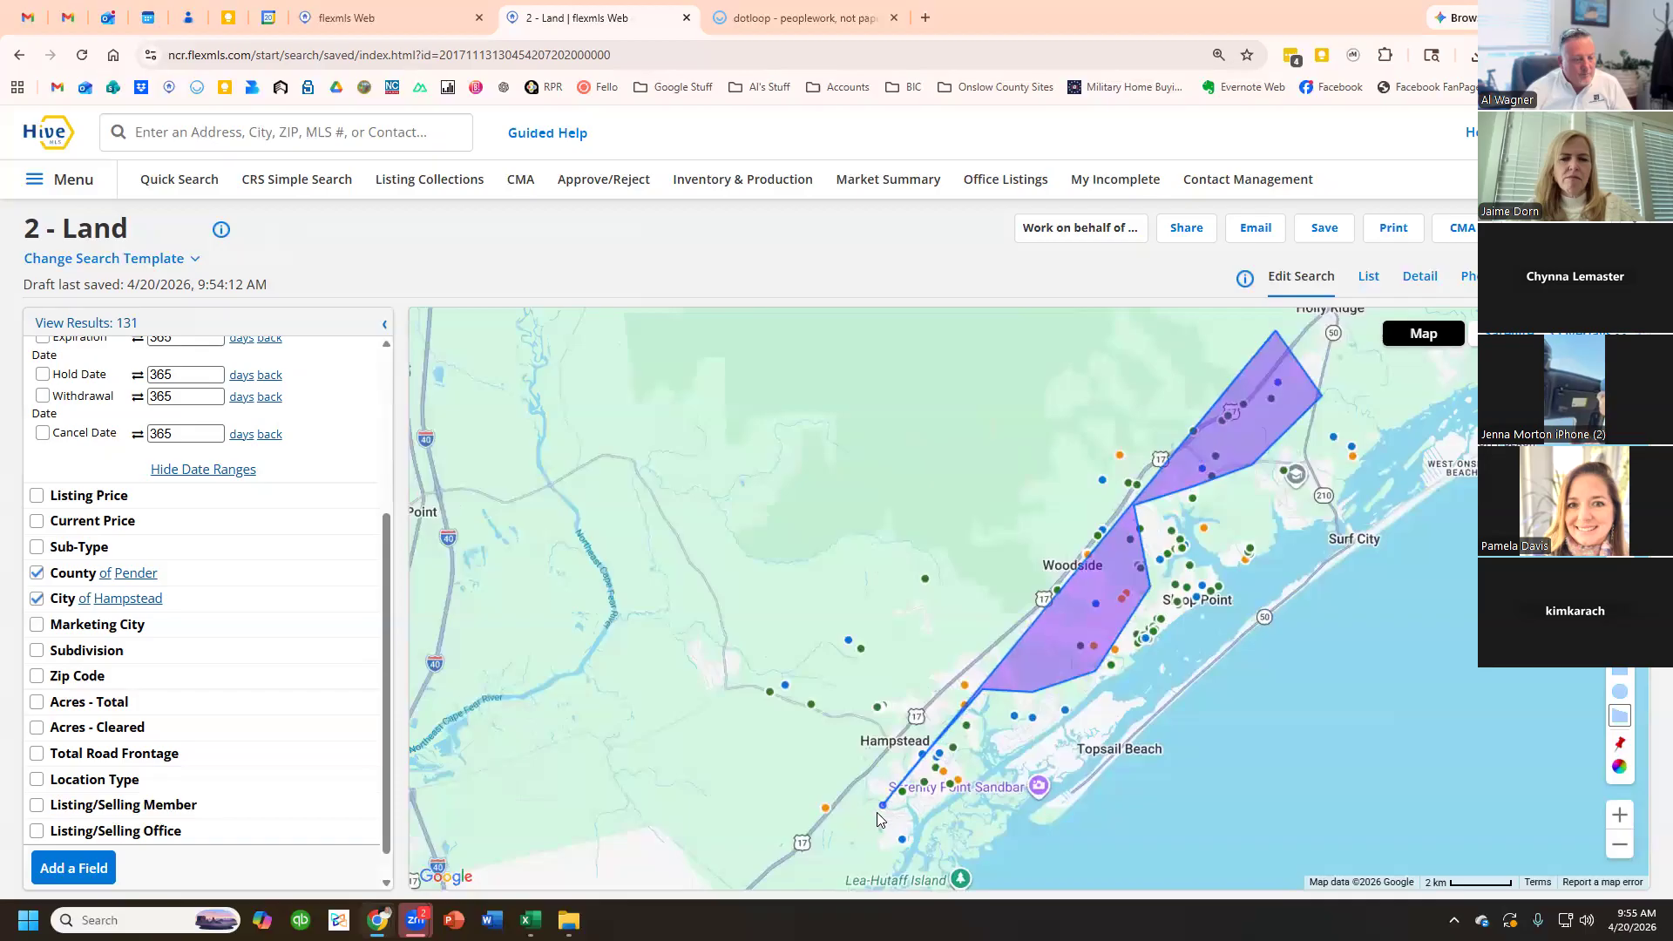
pyautogui.click(824, 824)
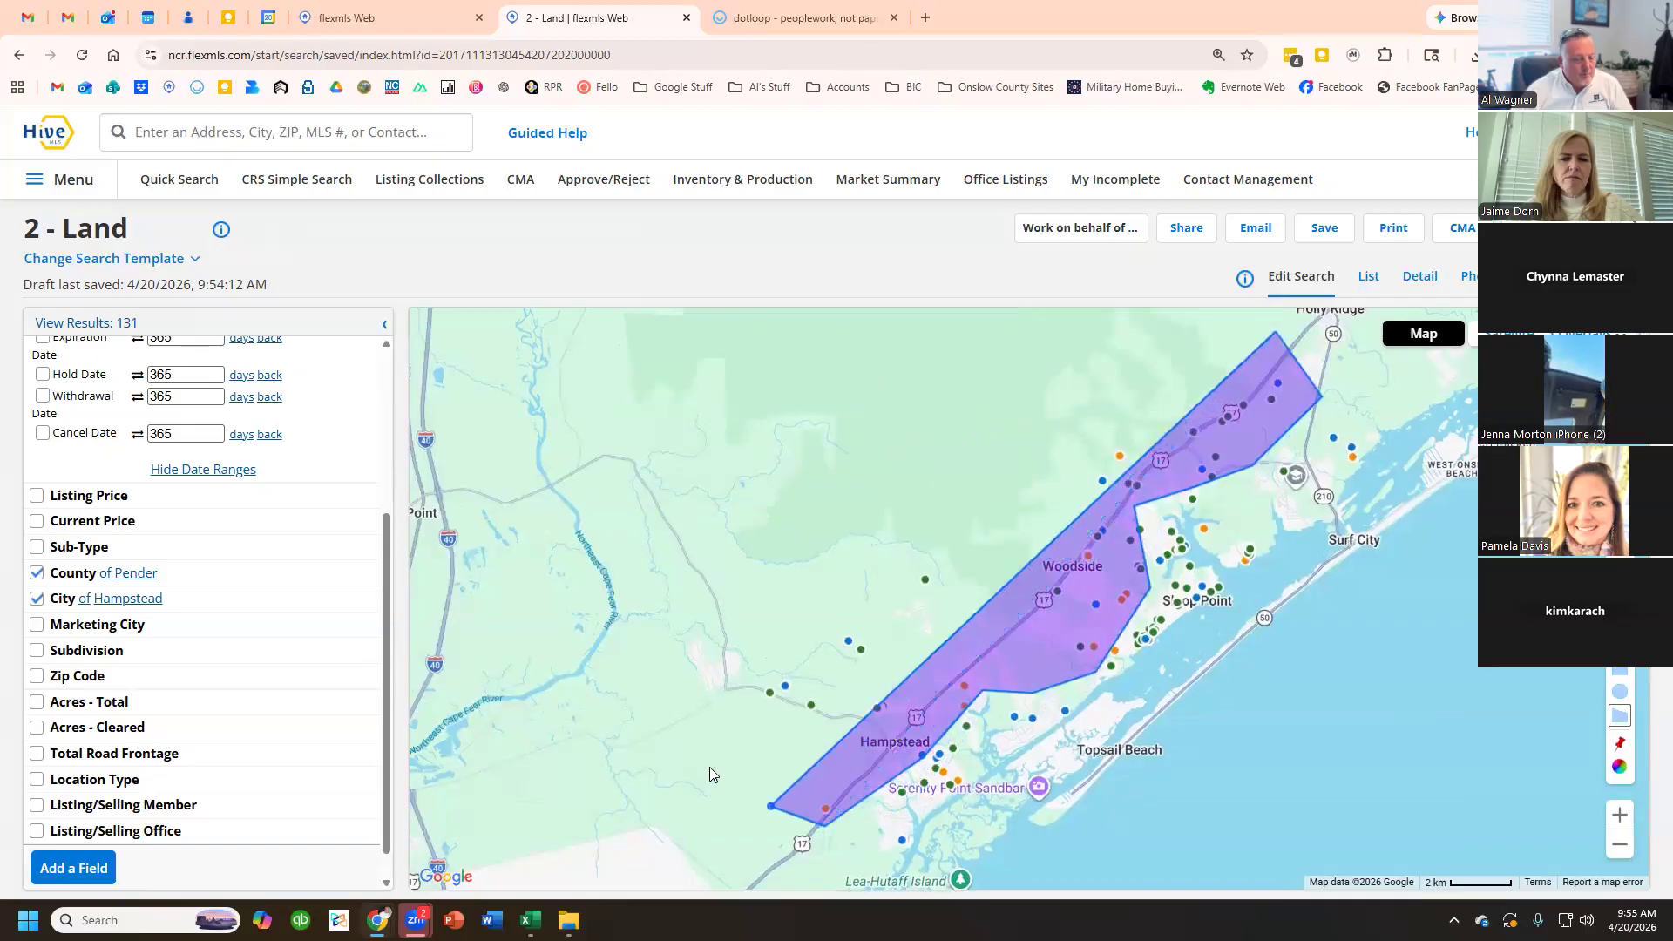
pyautogui.click(680, 737)
pyautogui.click(800, 408)
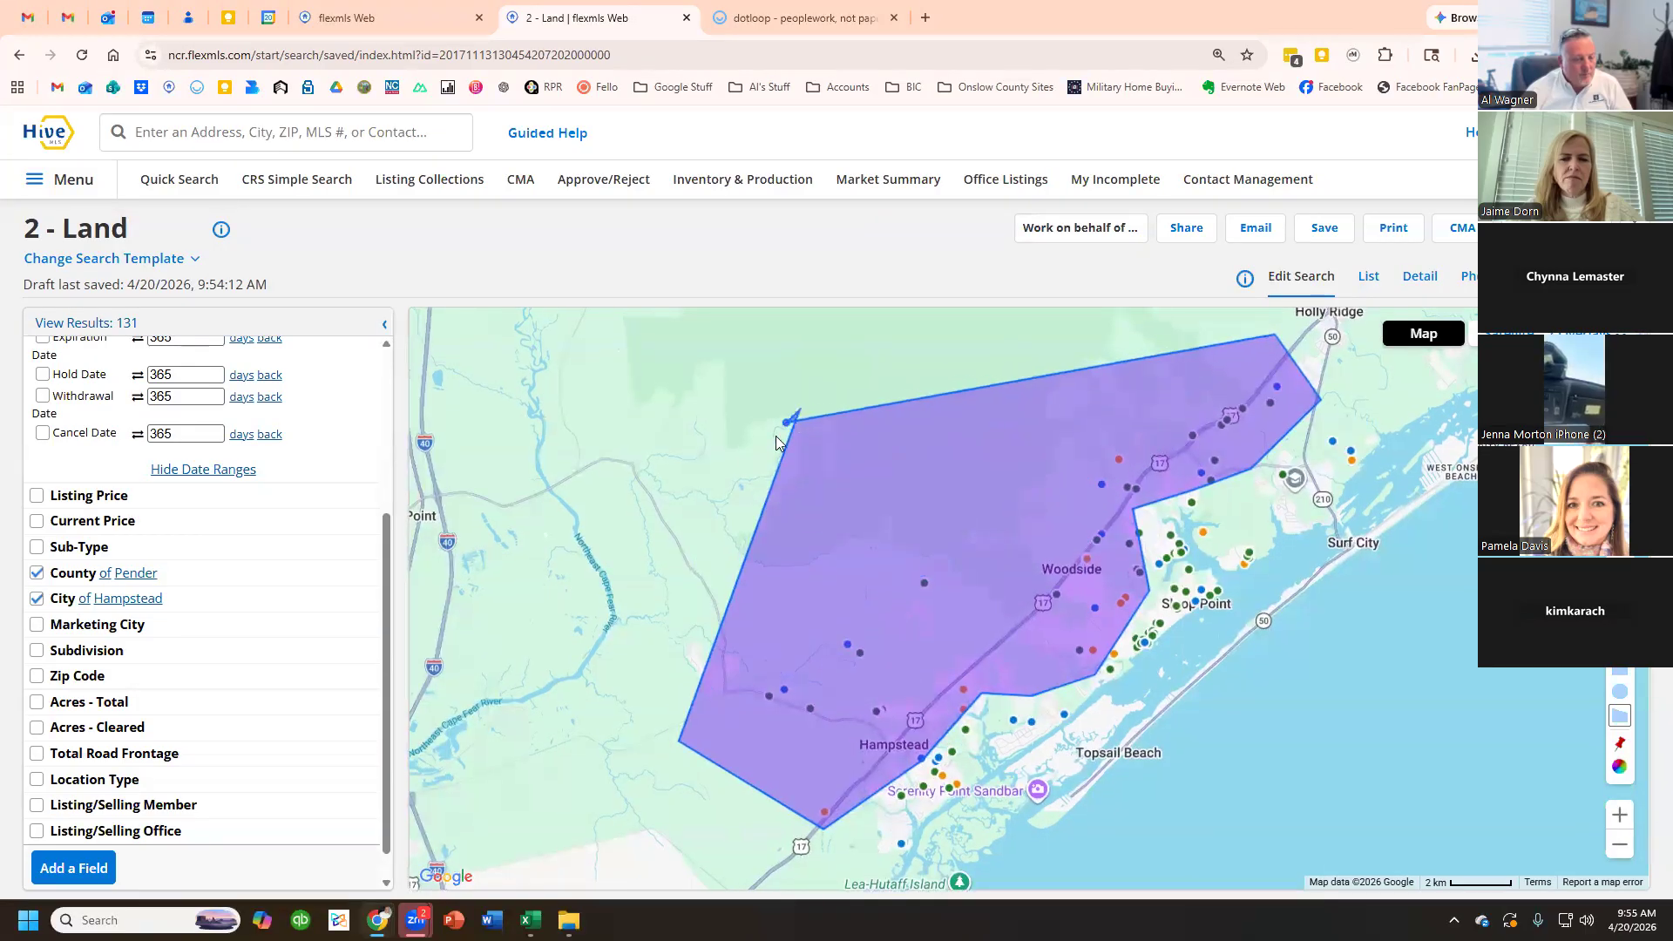
pyautogui.click(838, 373)
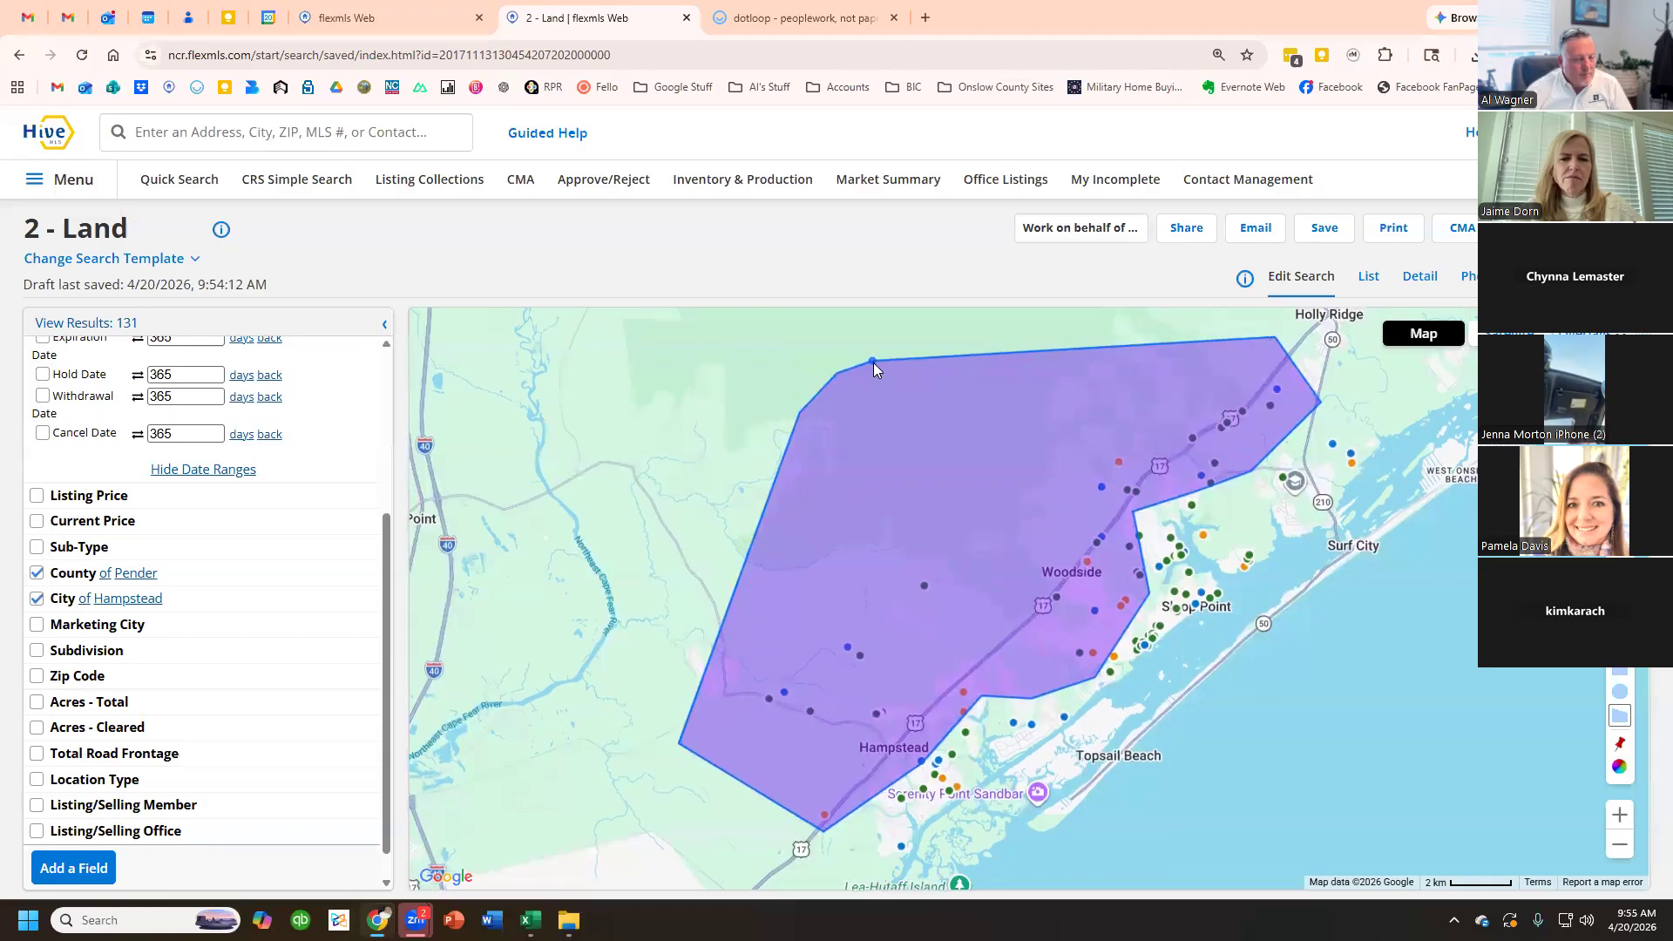
pyautogui.click(875, 365)
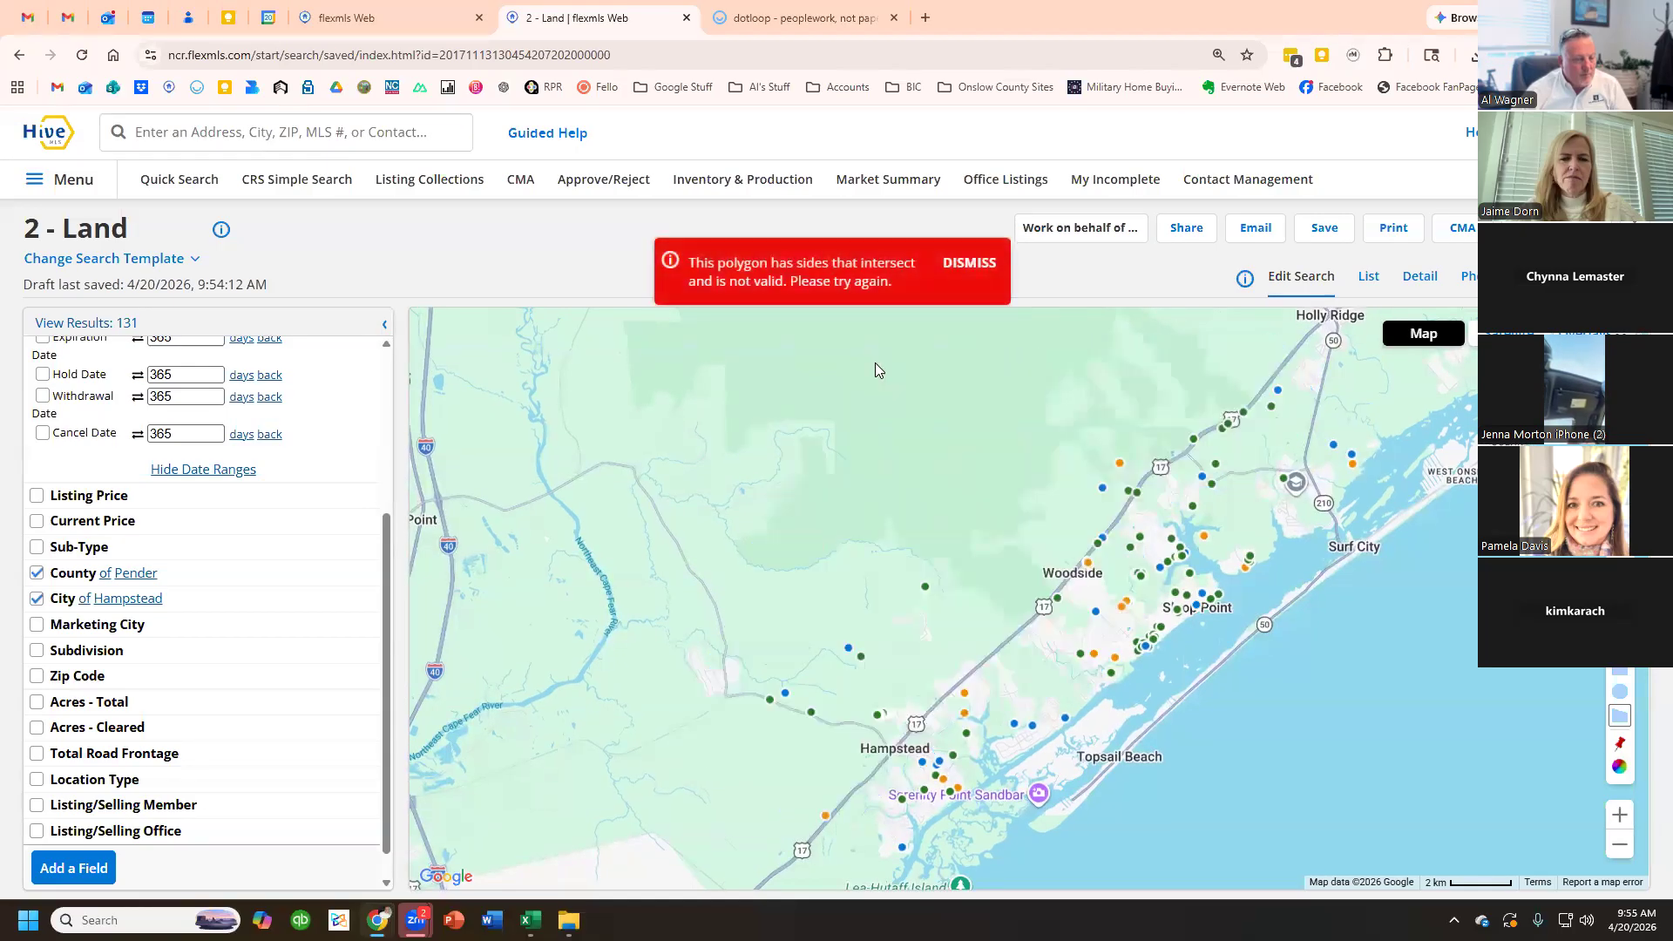
# - Restrict the land search with a map polygon from west of Hampstead along the inland side of Sloop Point to Holly Ridge, closing it inland
pyautogui.click(970, 264)
pyautogui.click(714, 628)
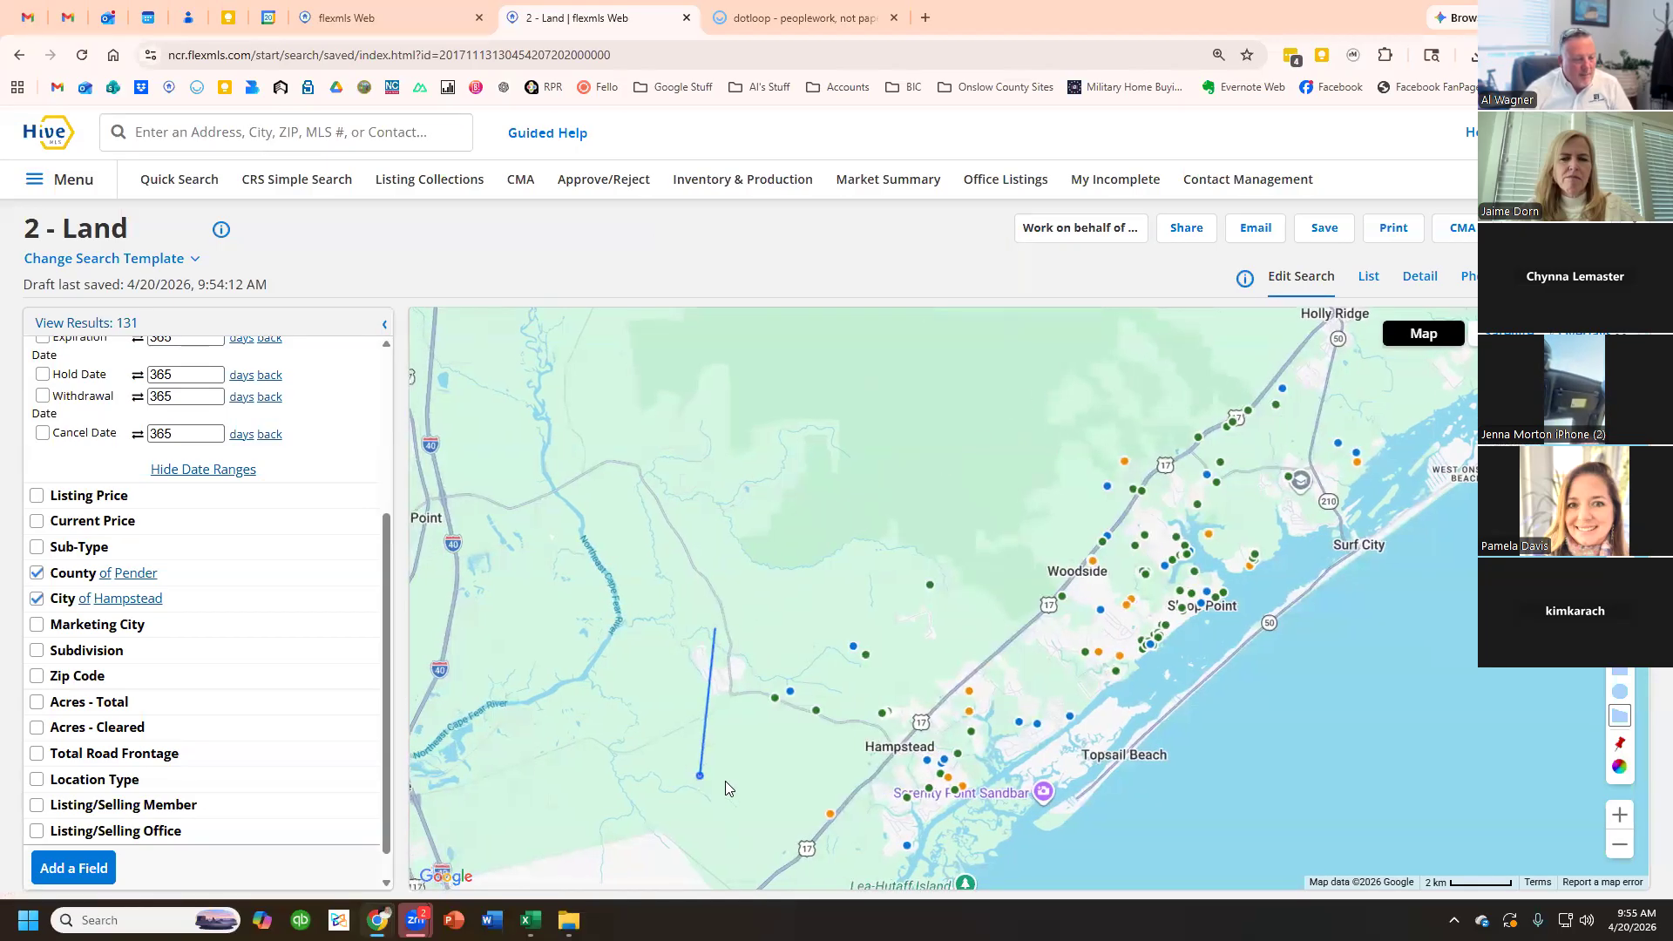
pyautogui.click(701, 773)
pyautogui.click(876, 842)
pyautogui.click(917, 771)
pyautogui.click(969, 765)
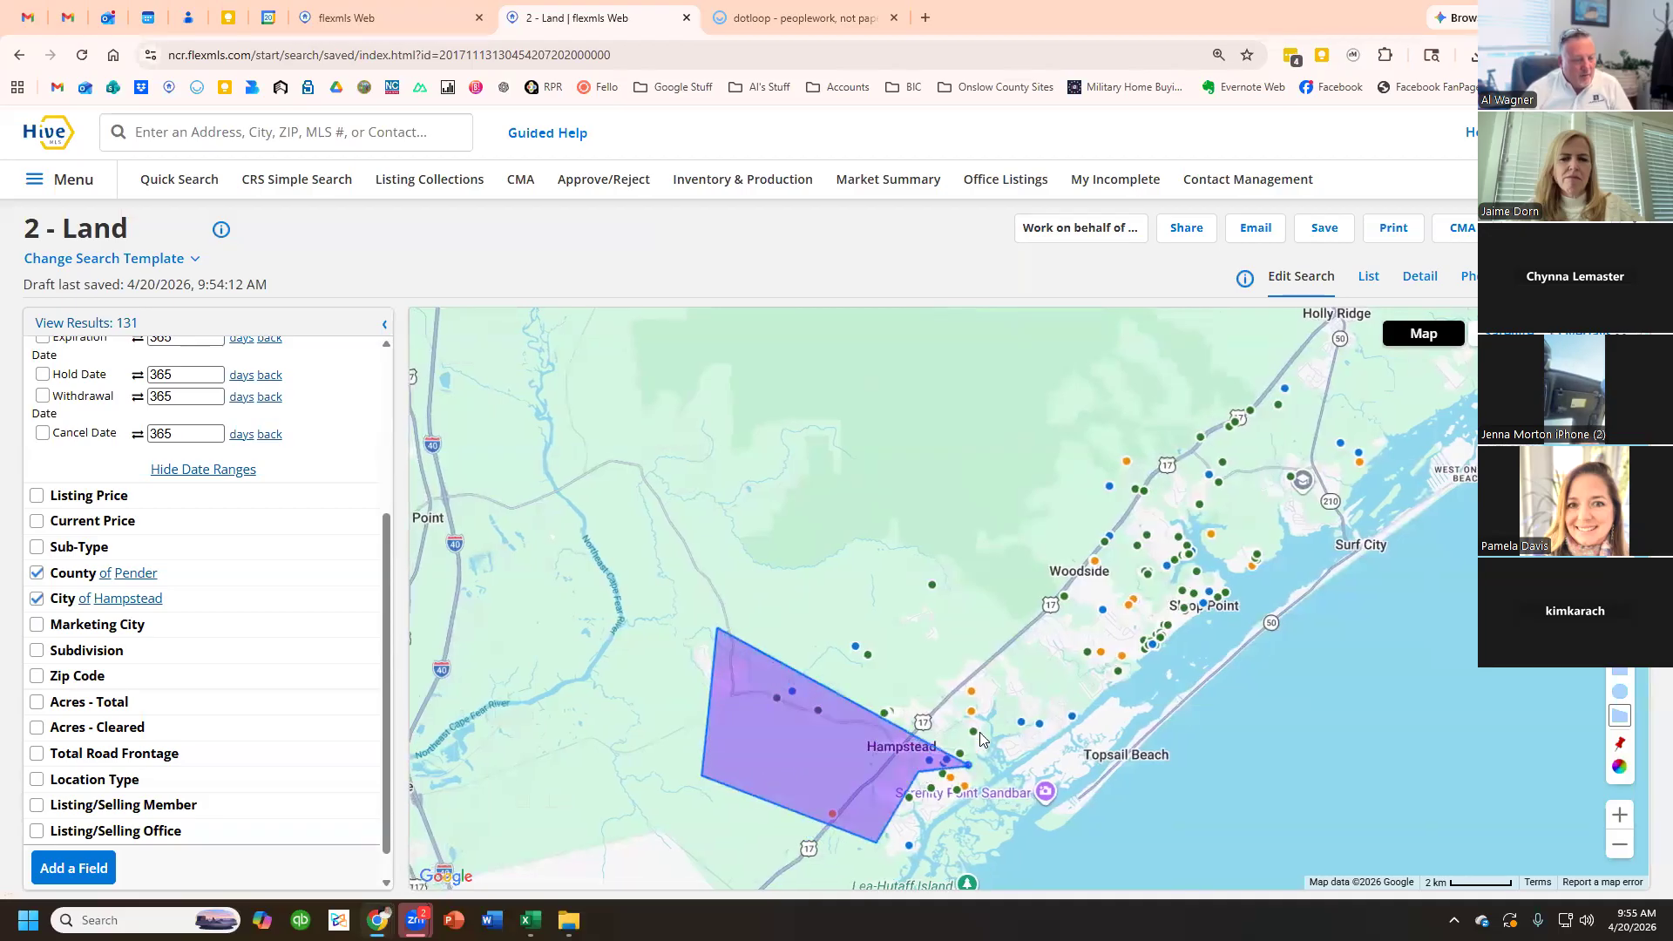
pyautogui.click(996, 688)
pyautogui.click(1087, 666)
pyautogui.click(1170, 553)
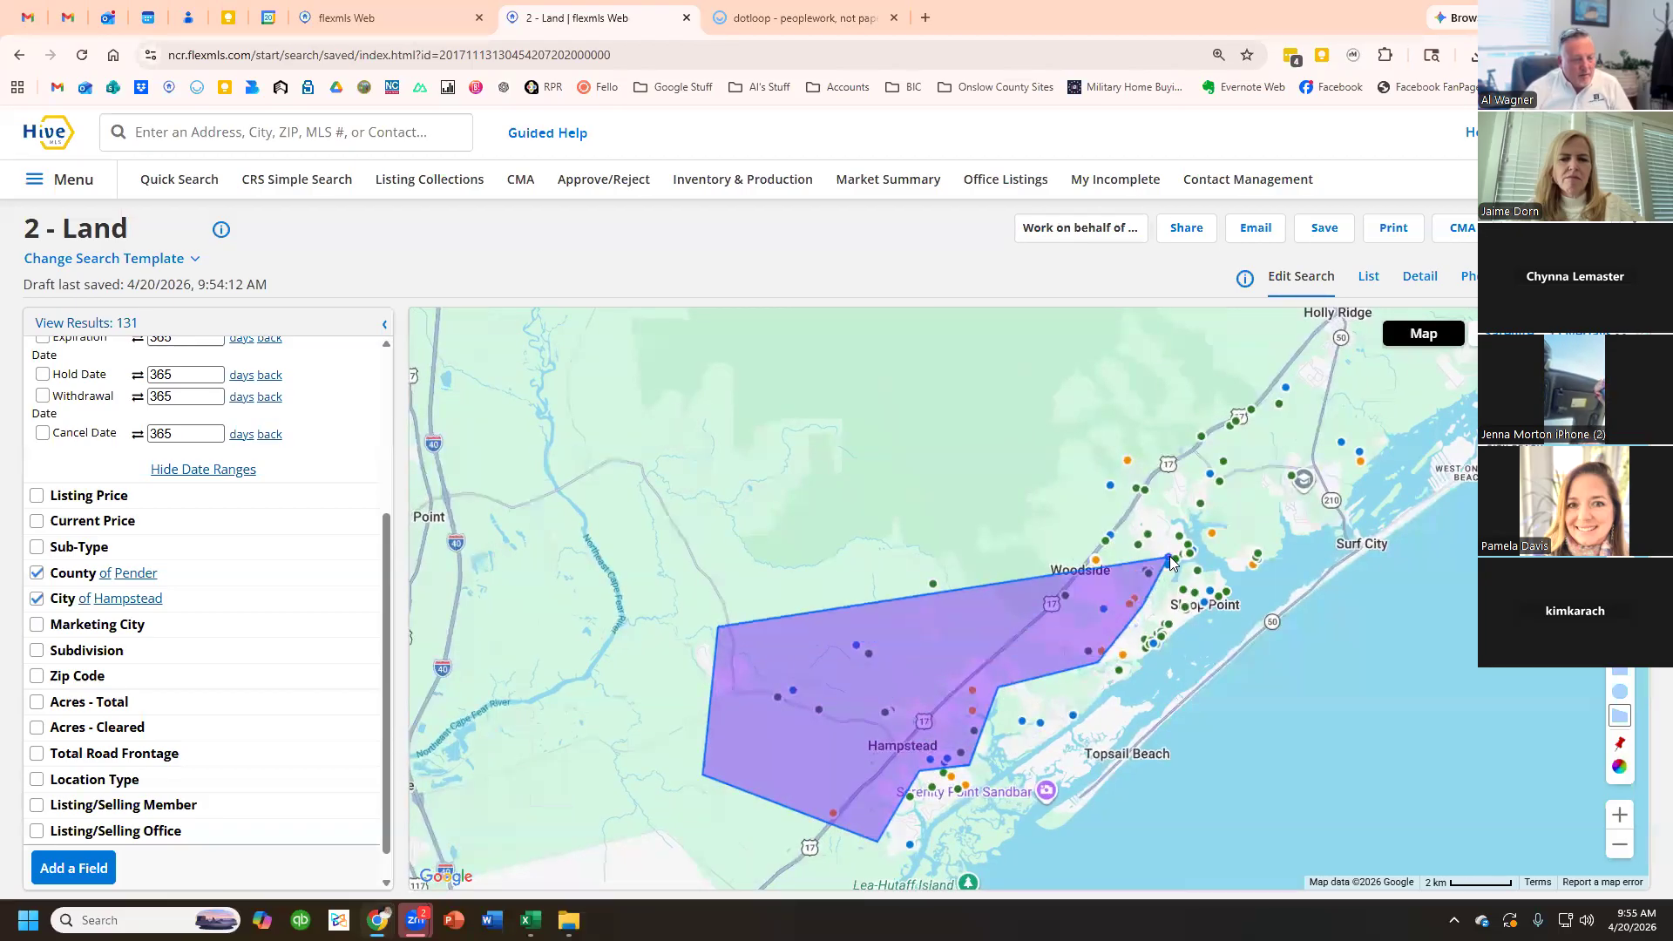
pyautogui.click(1200, 501)
pyautogui.click(1238, 488)
pyautogui.click(1319, 432)
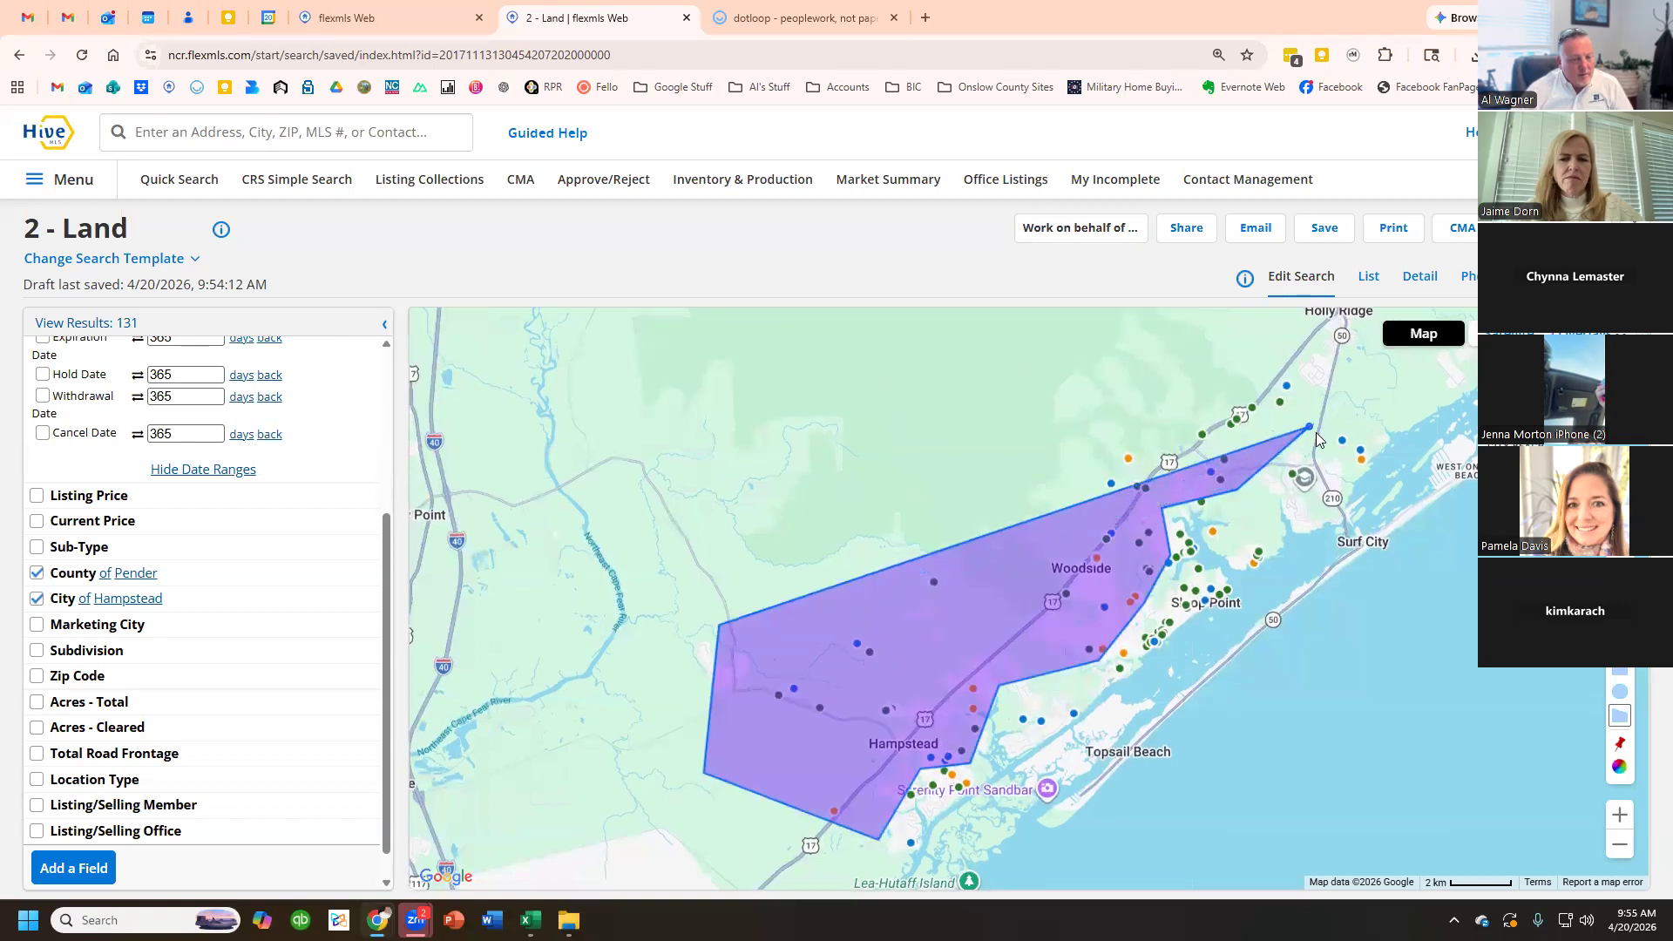
pyautogui.click(1358, 450)
pyautogui.click(1379, 413)
pyautogui.click(1295, 357)
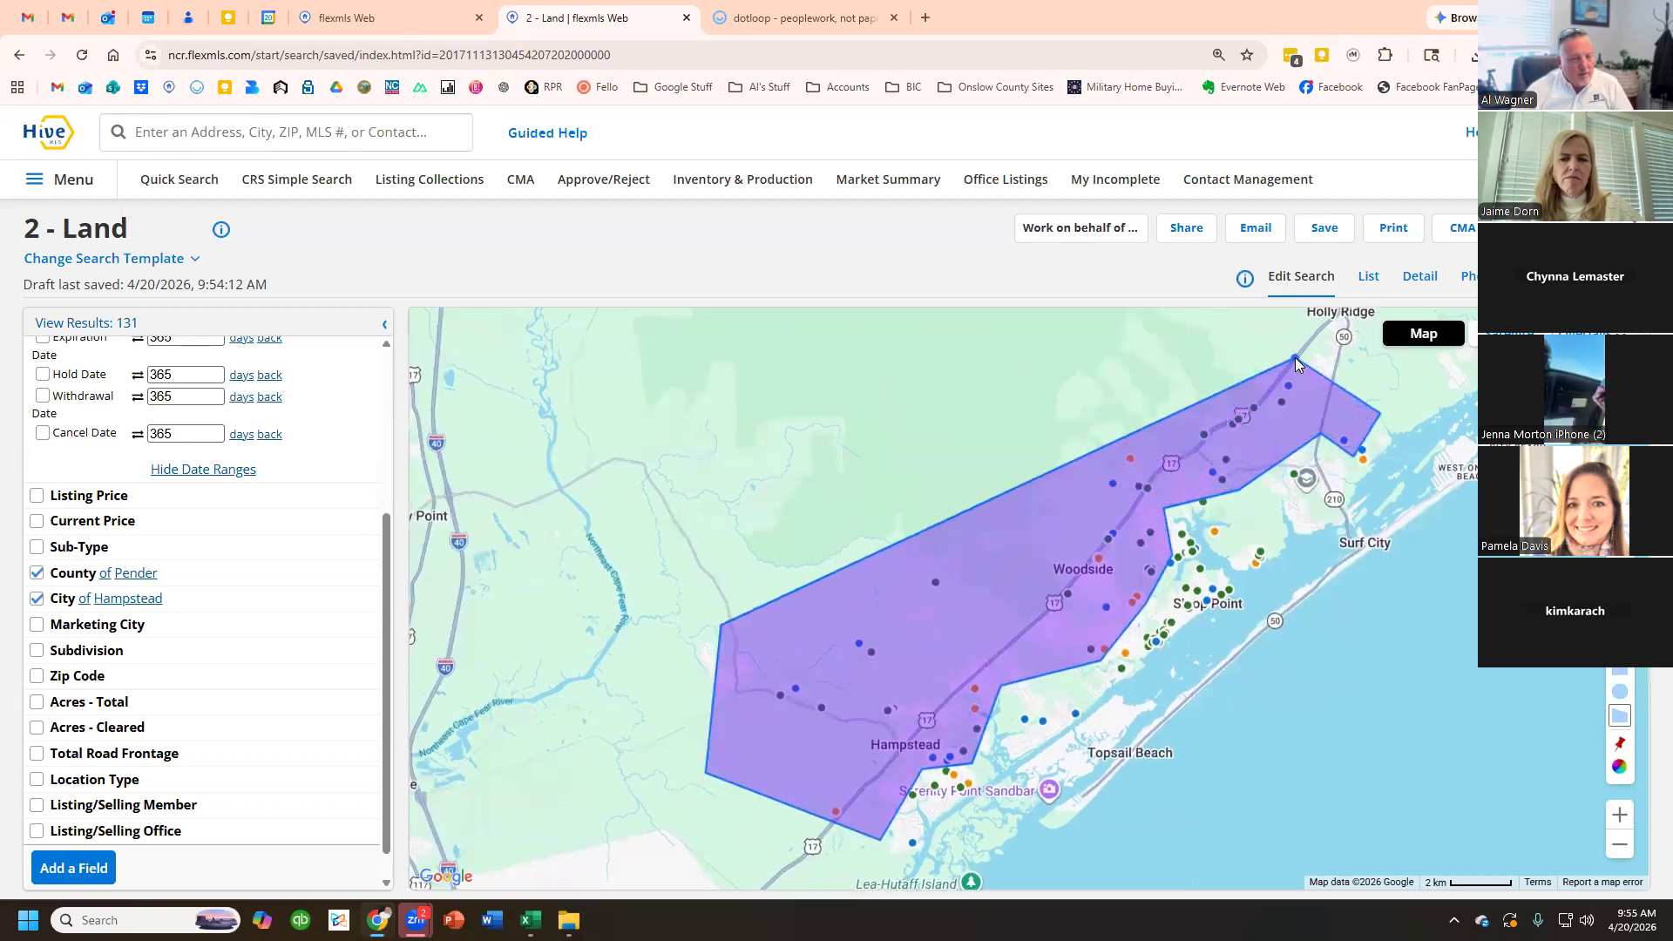
pyautogui.click(941, 439)
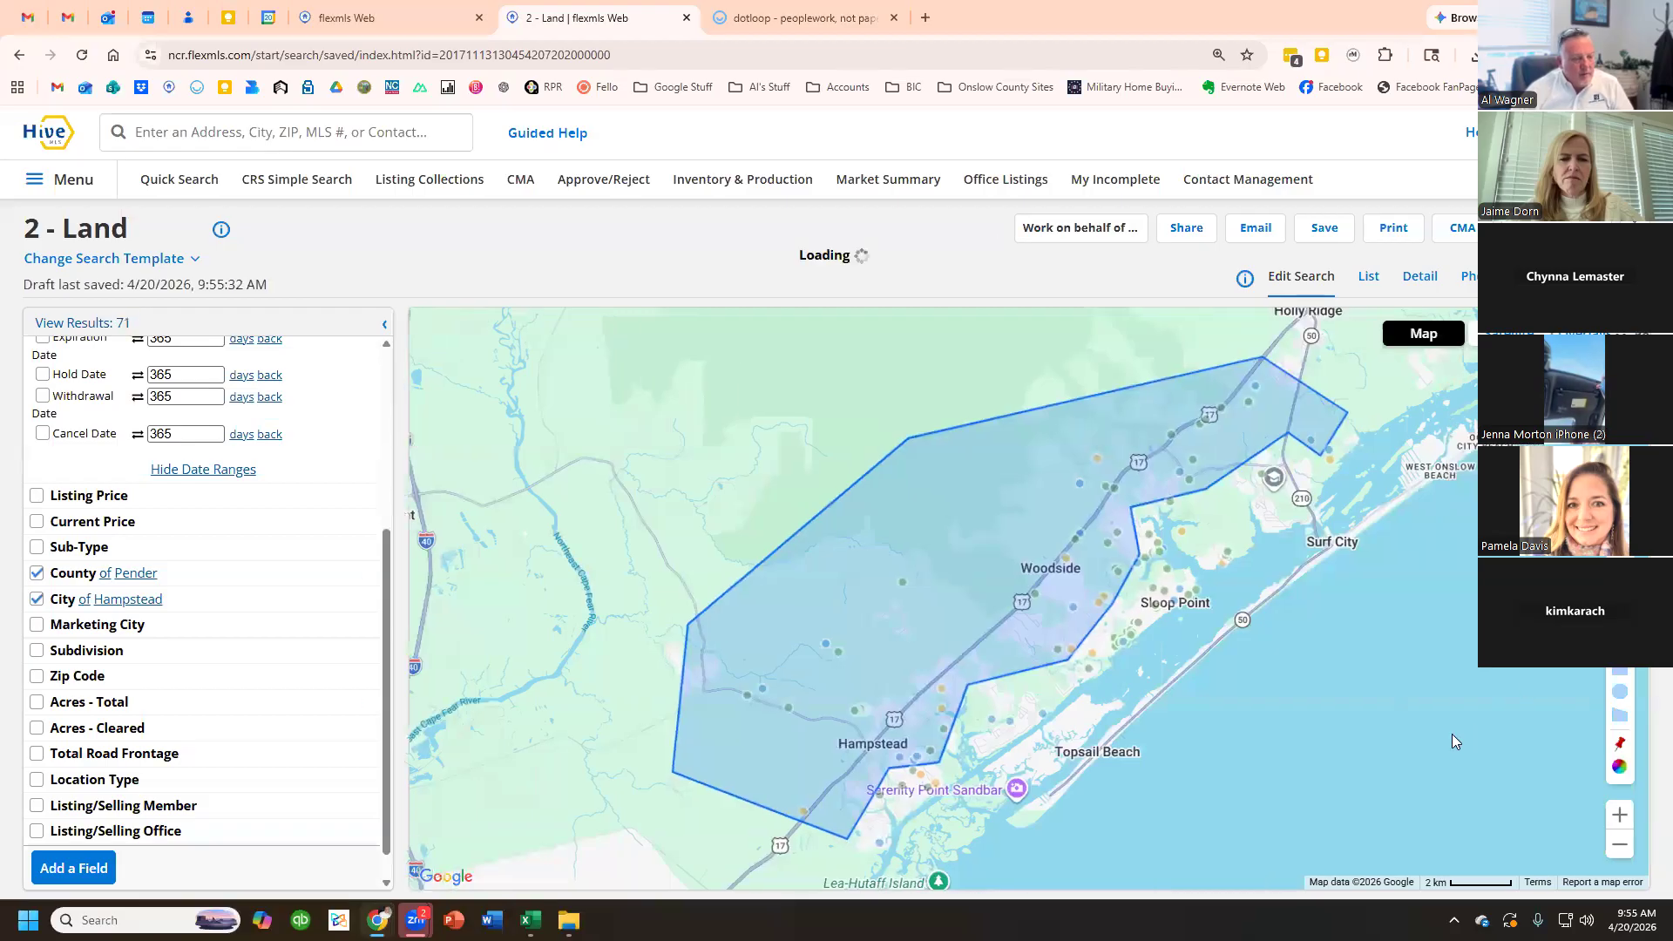
# - View the land listings within the polygon and examine their status breakdown and sold price statistics
pyautogui.click(93, 330)
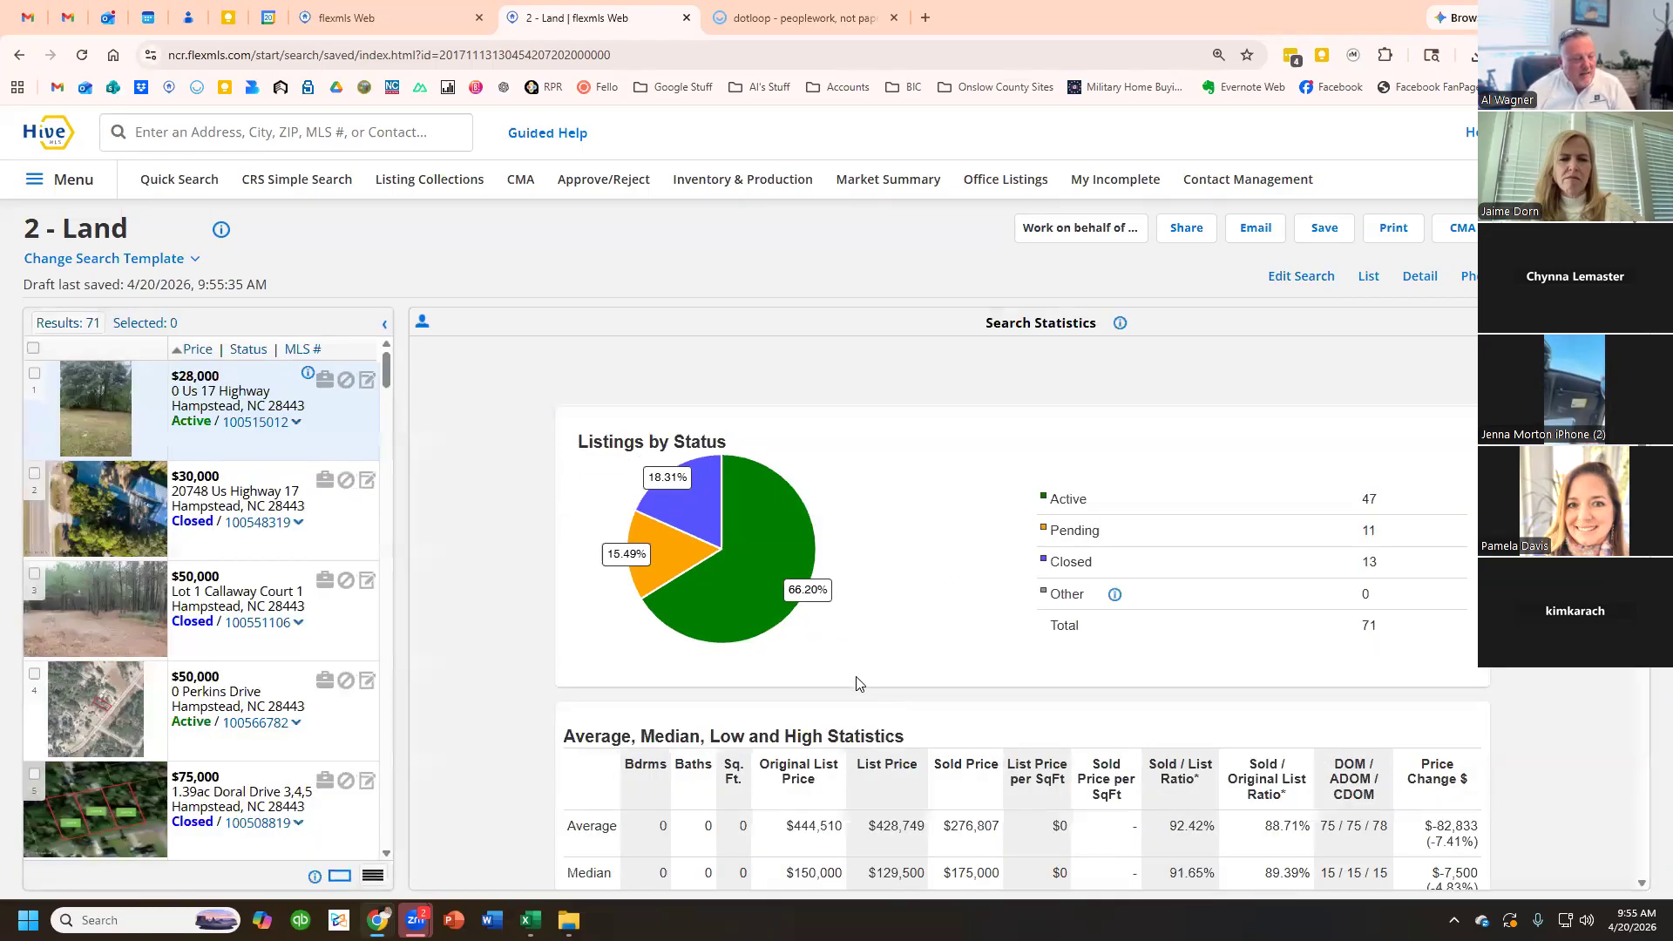
pyautogui.scroll(-3, 710, 746)
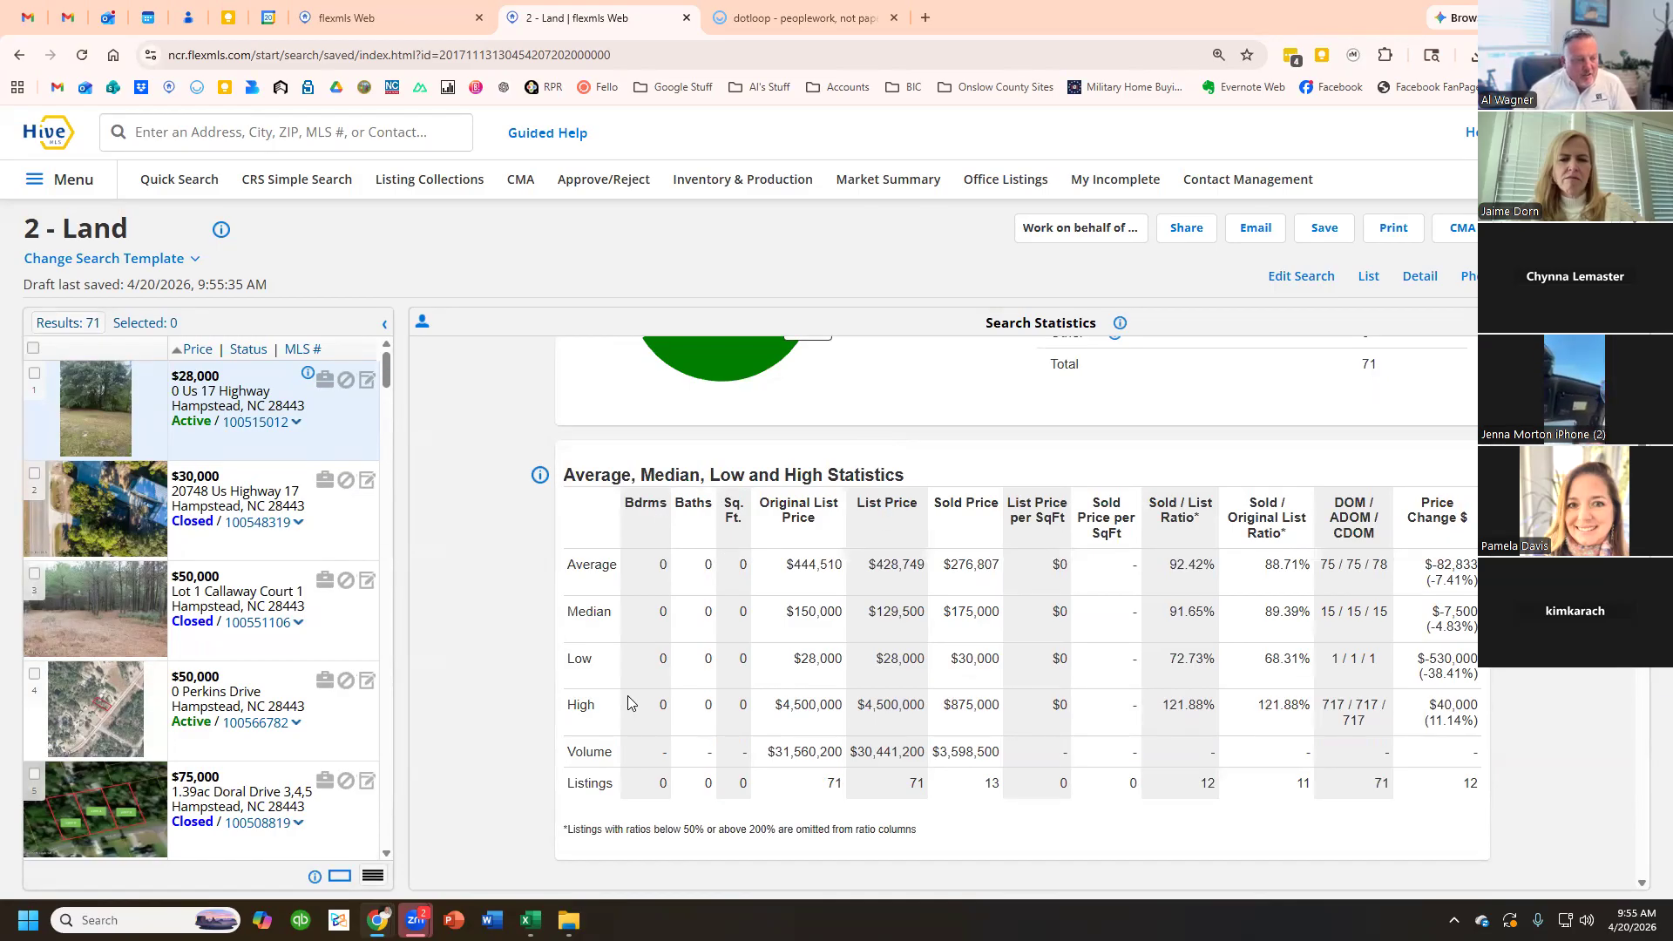
pyautogui.moveTo(940, 566); pyautogui.dragTo(965, 567)
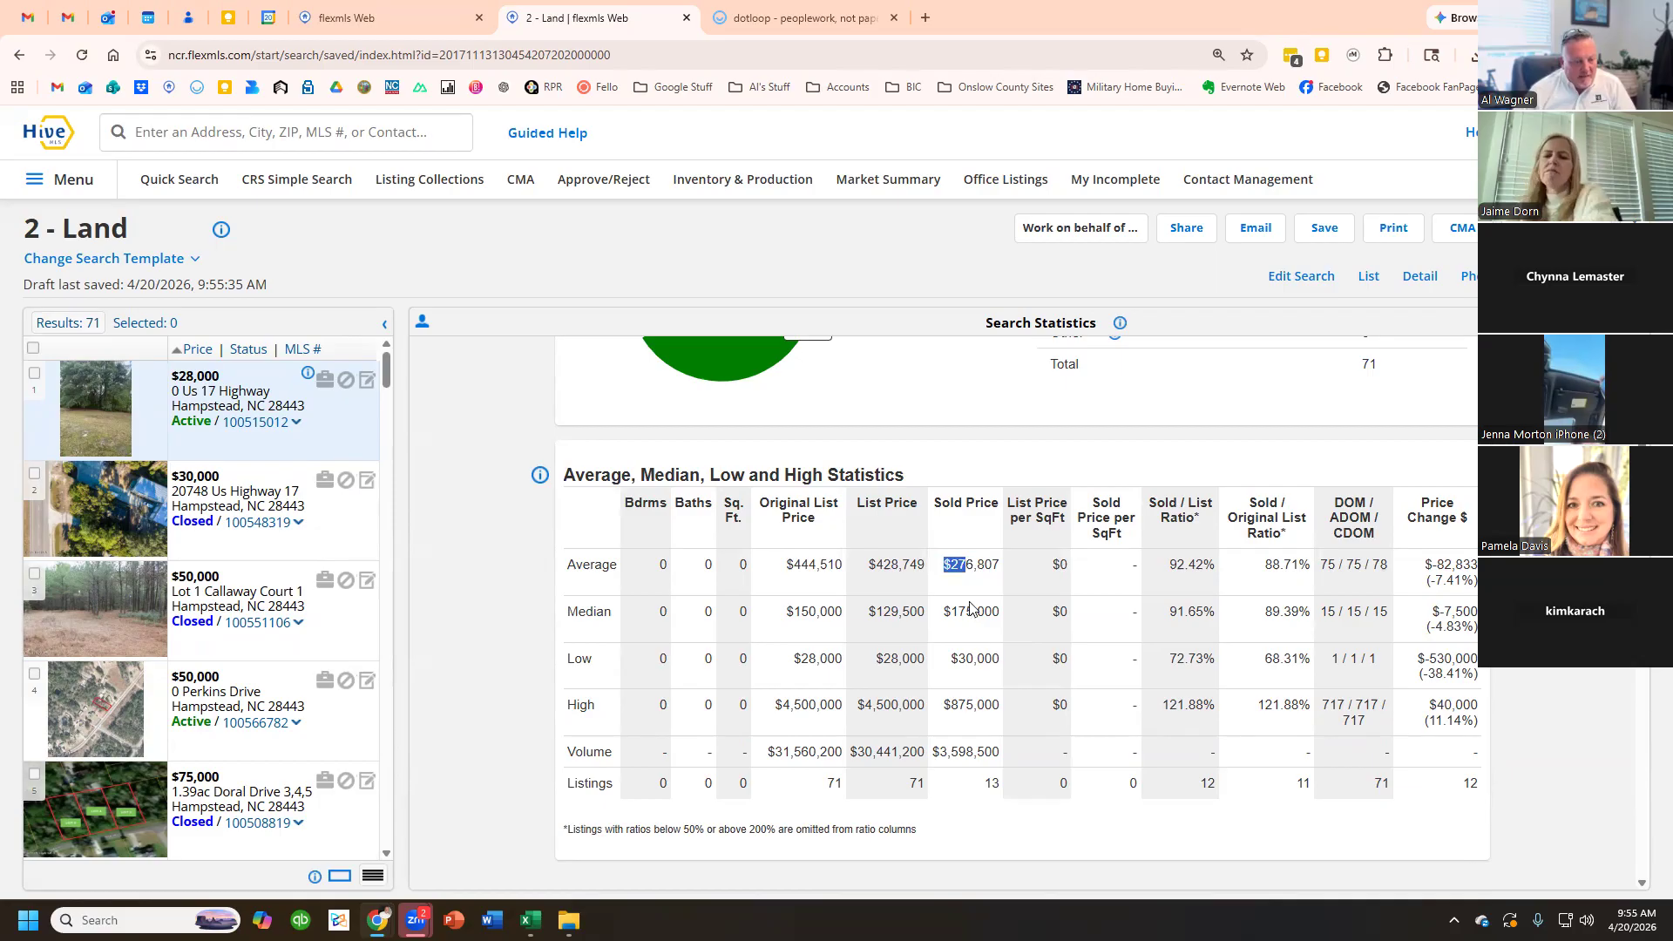
pyautogui.moveTo(965, 659); pyautogui.dragTo(959, 653)
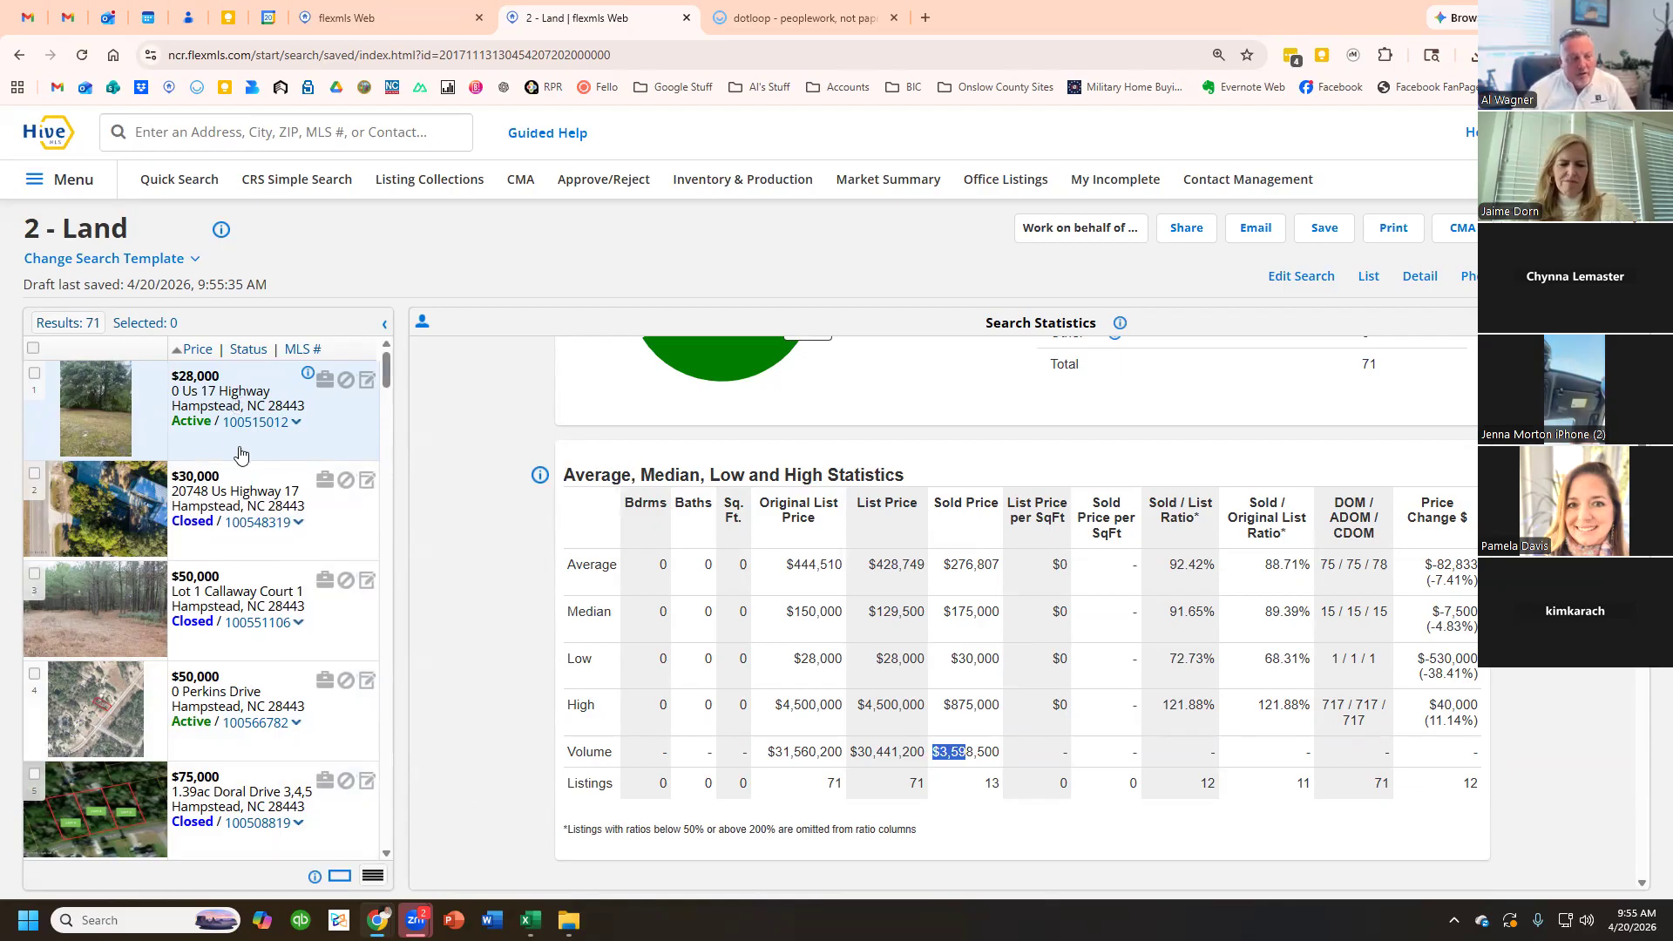
pyautogui.scroll(-5, 226, 444)
pyautogui.scroll(5, 232, 636)
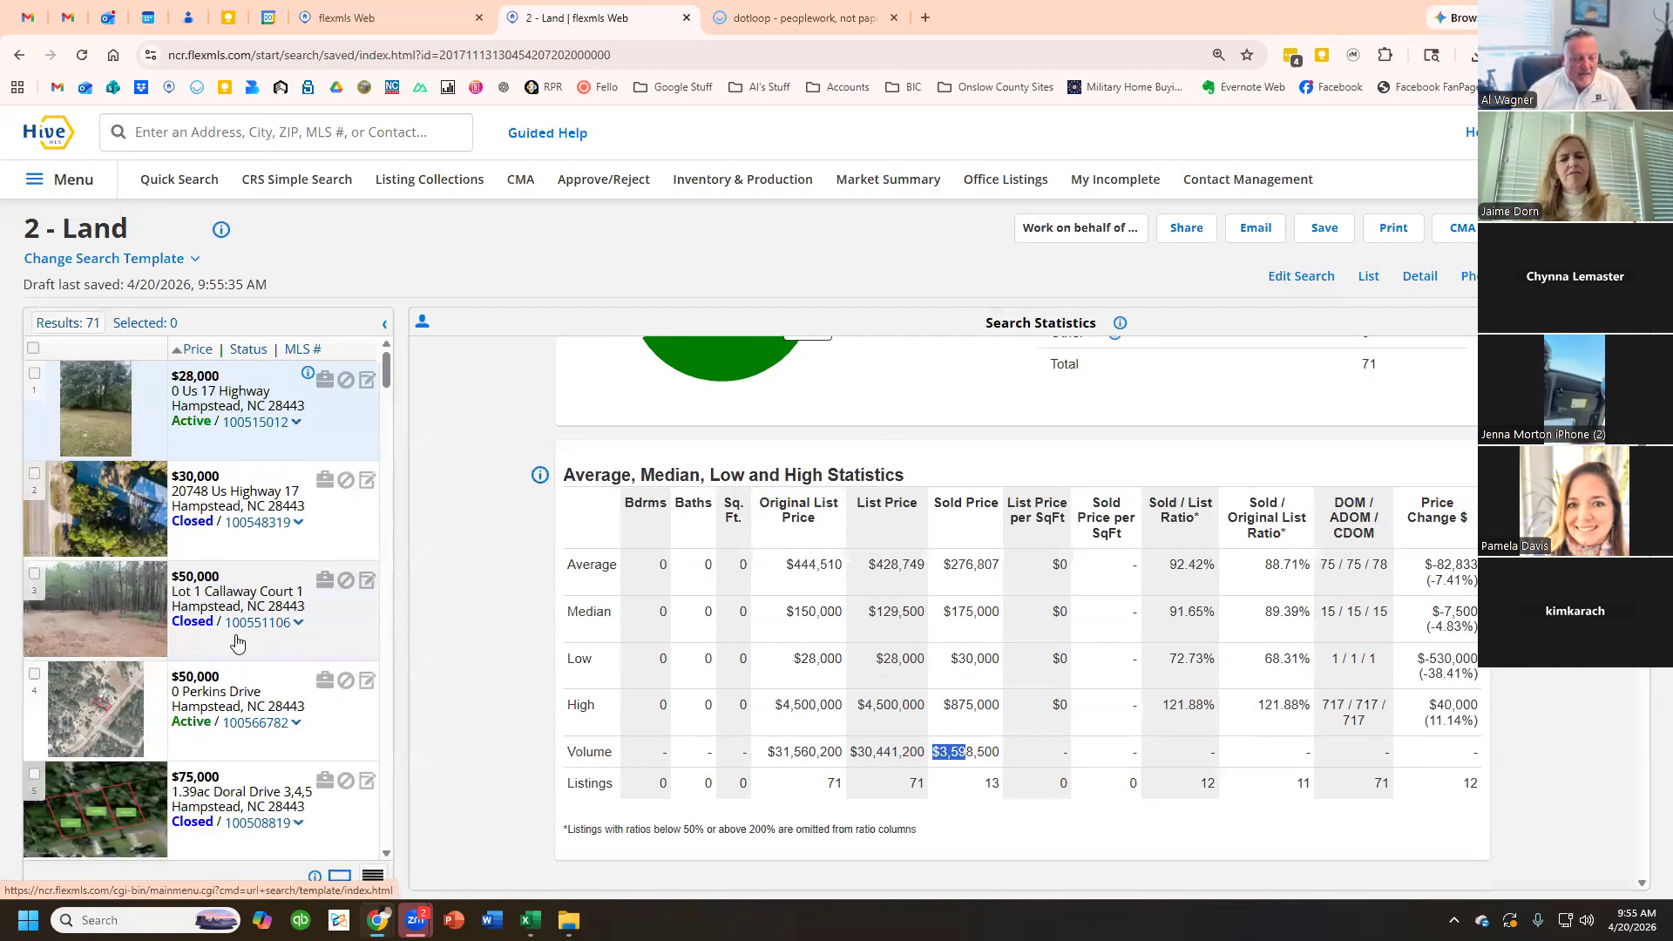
pyautogui.scroll(3, 1229, 472)
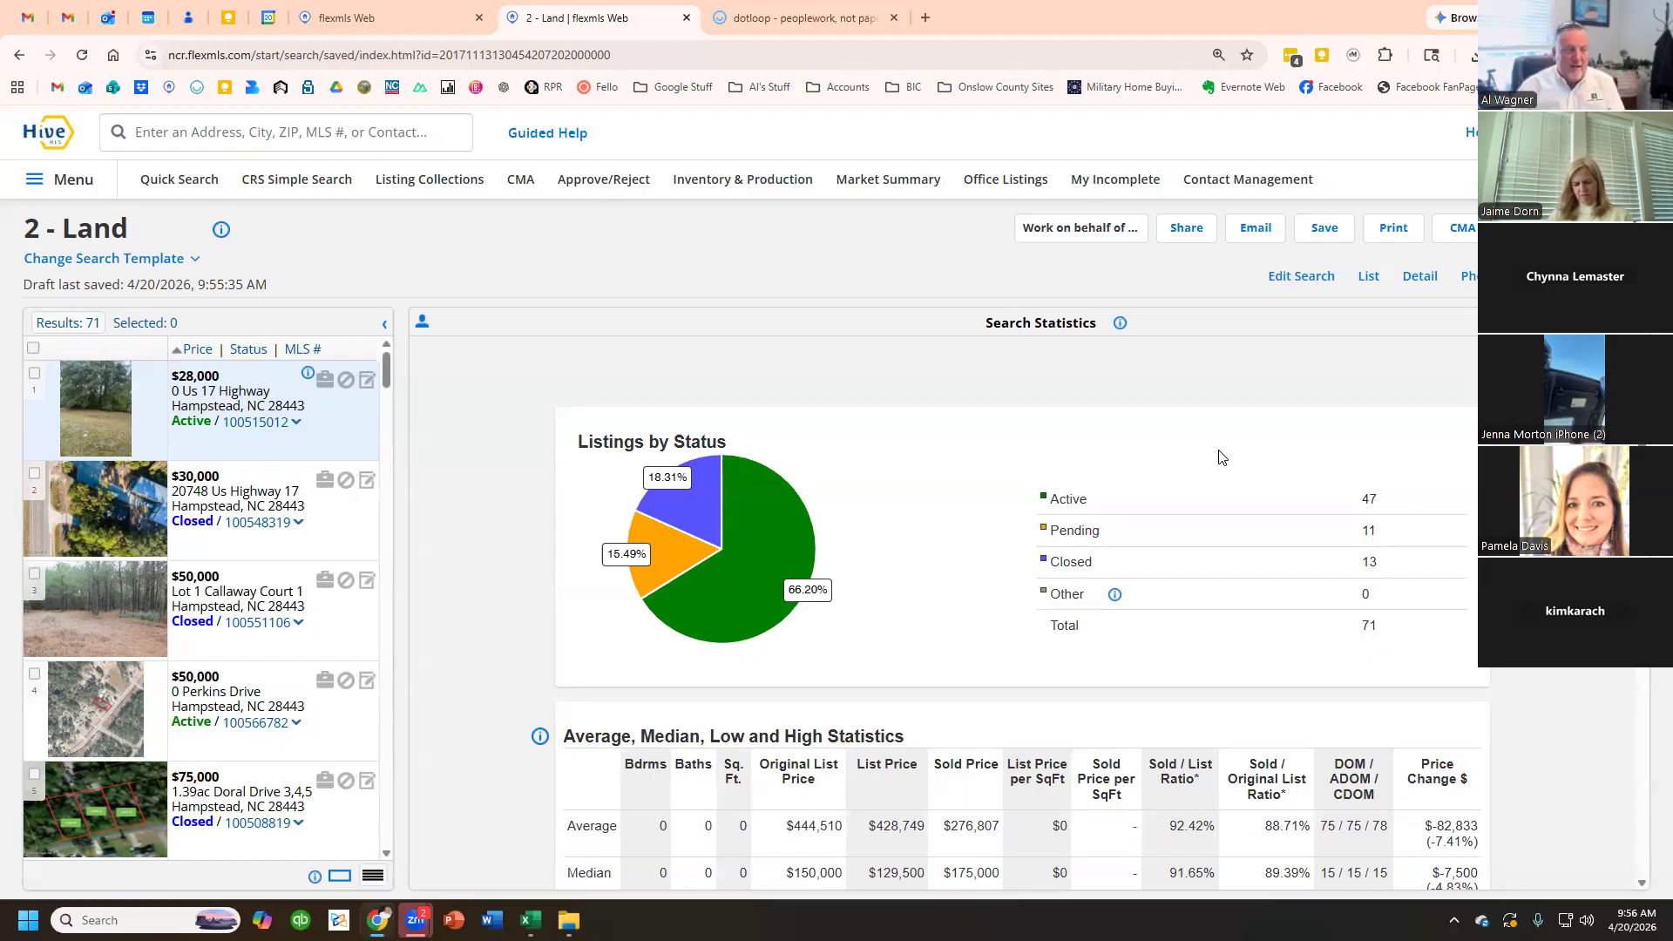
# - Limit the land search to a maximum of .5 total acres and view the matching listings
pyautogui.click(1285, 285)
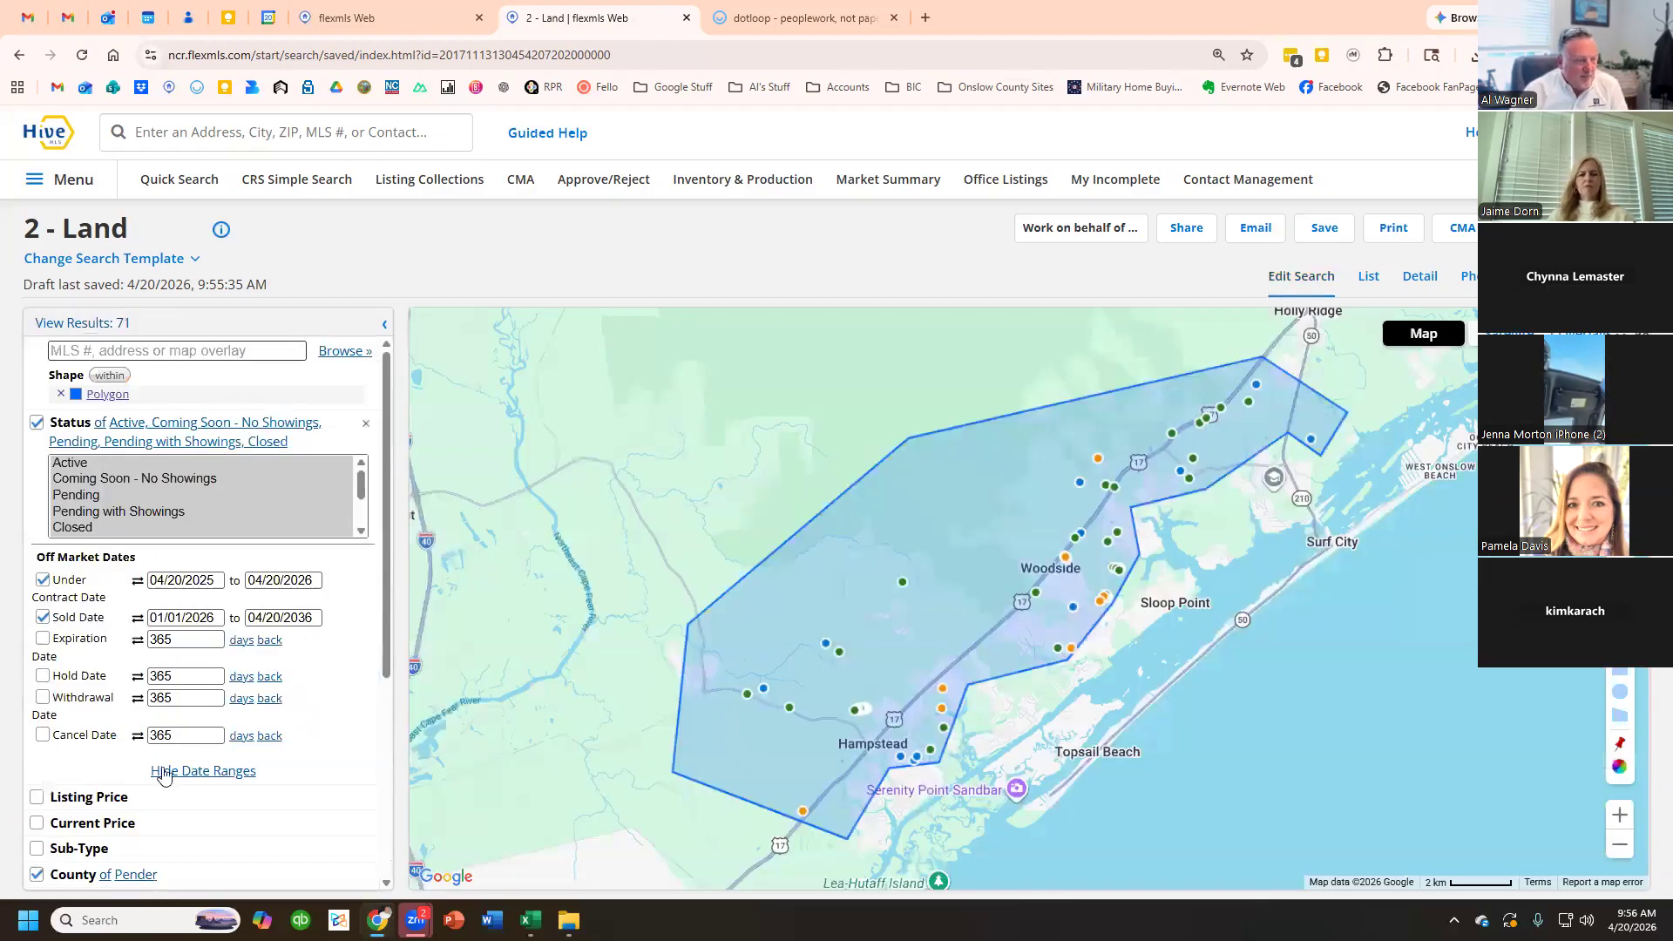
pyautogui.scroll(-4, 174, 761)
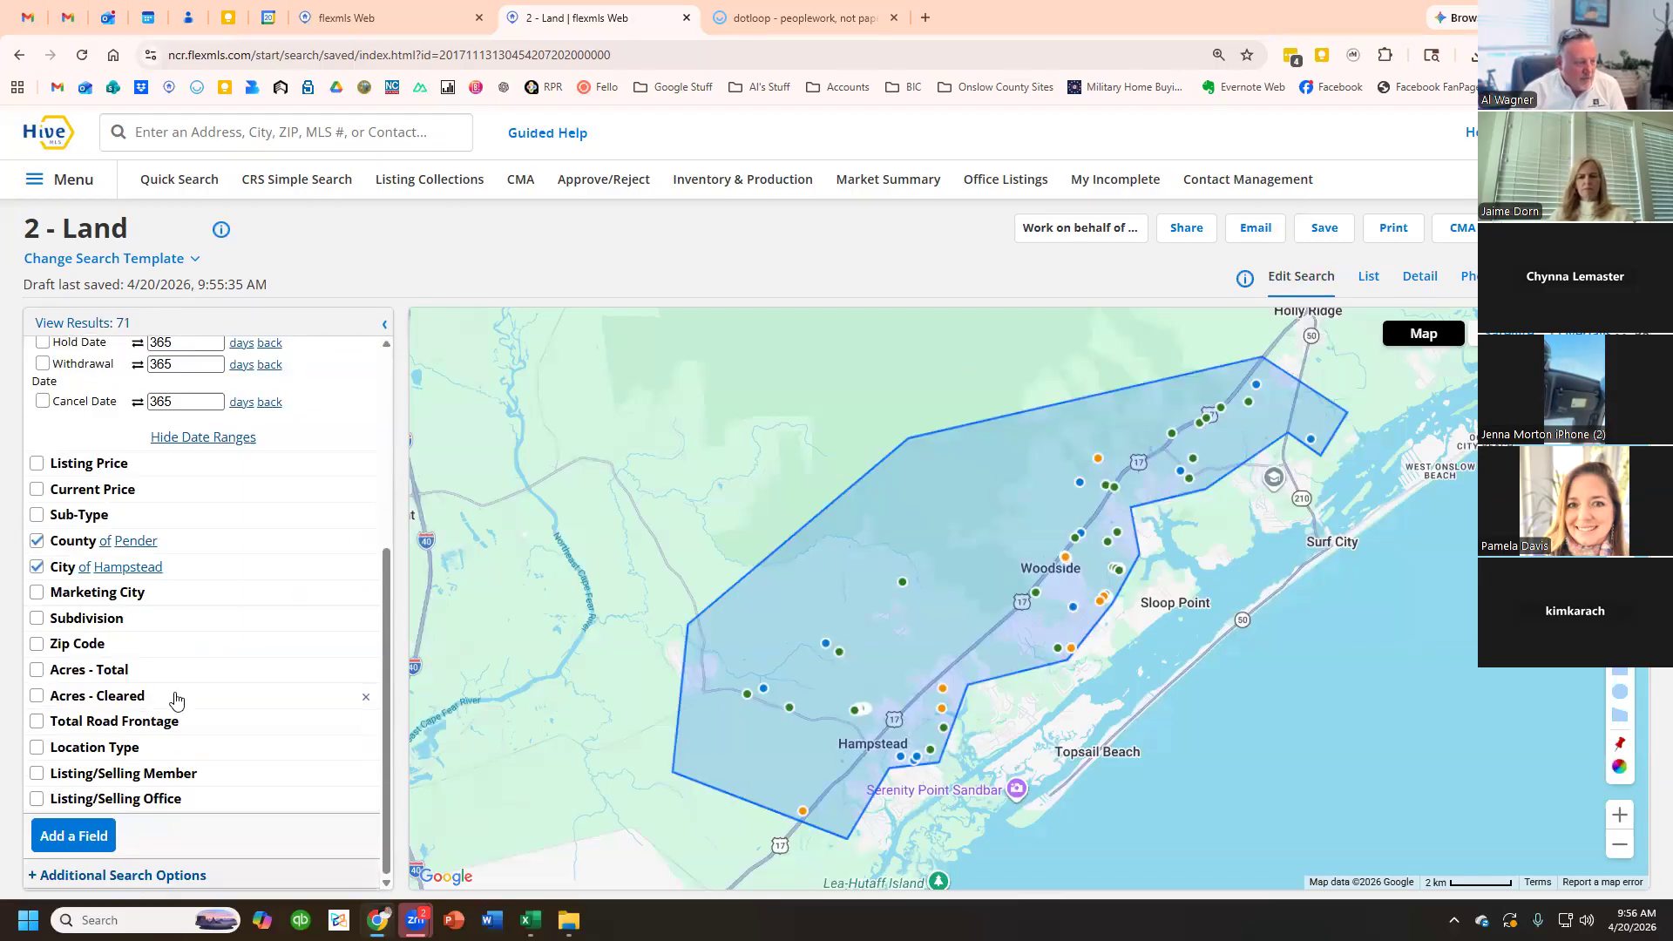
pyautogui.click(177, 697)
pyautogui.click(175, 675)
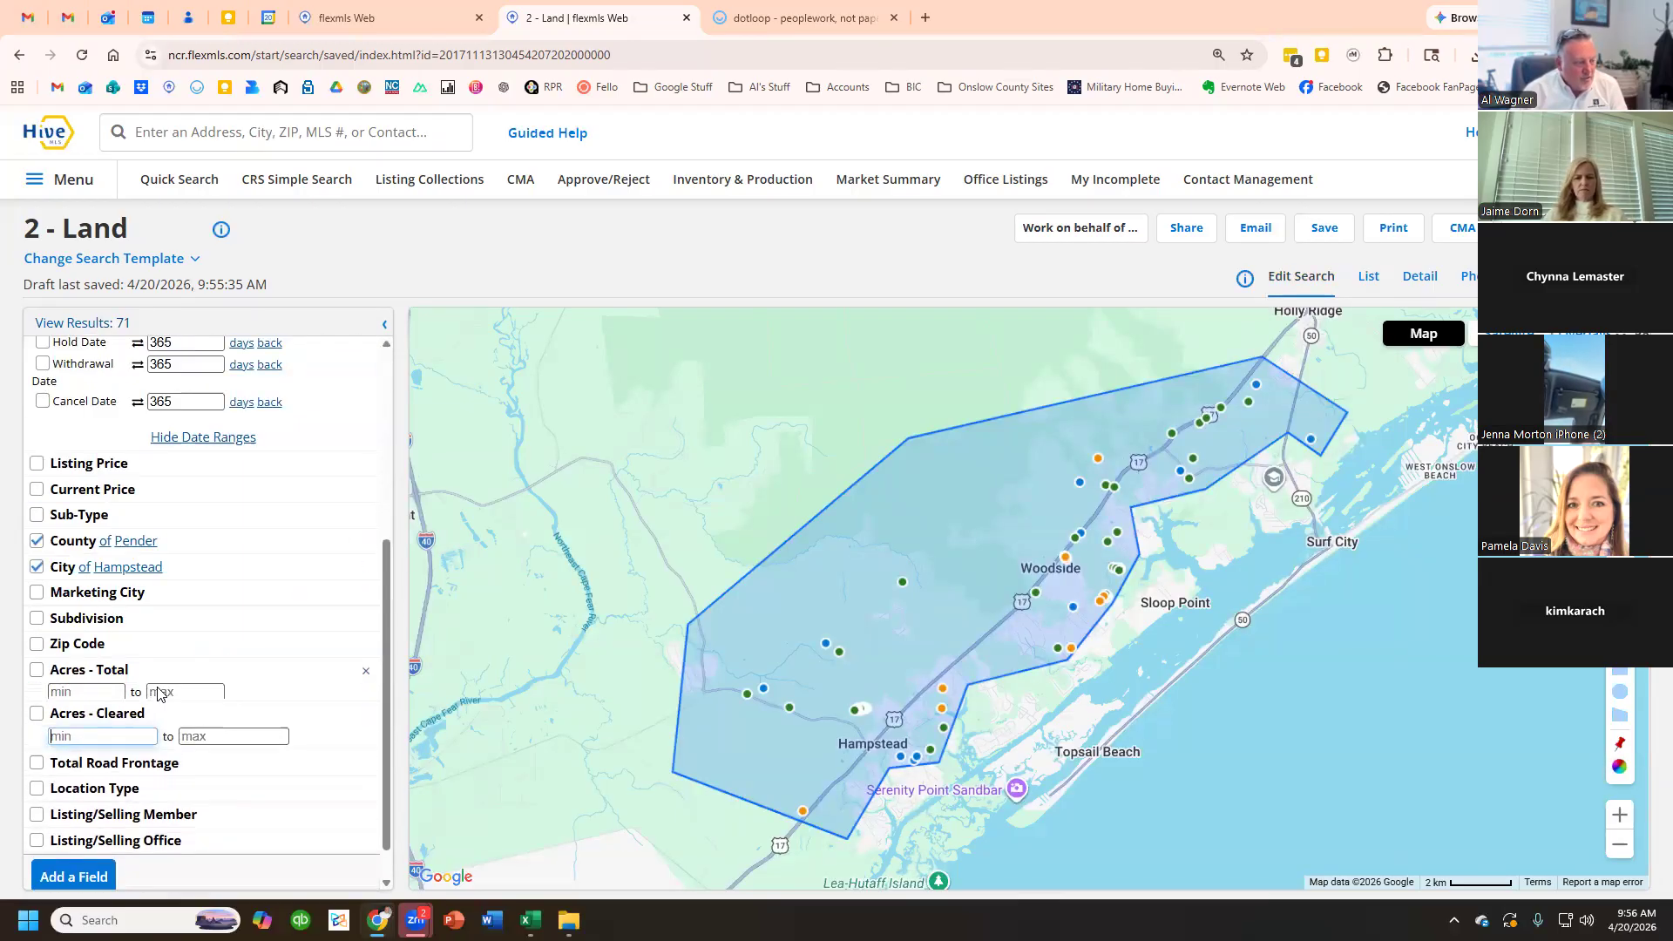
pyautogui.click(203, 689)
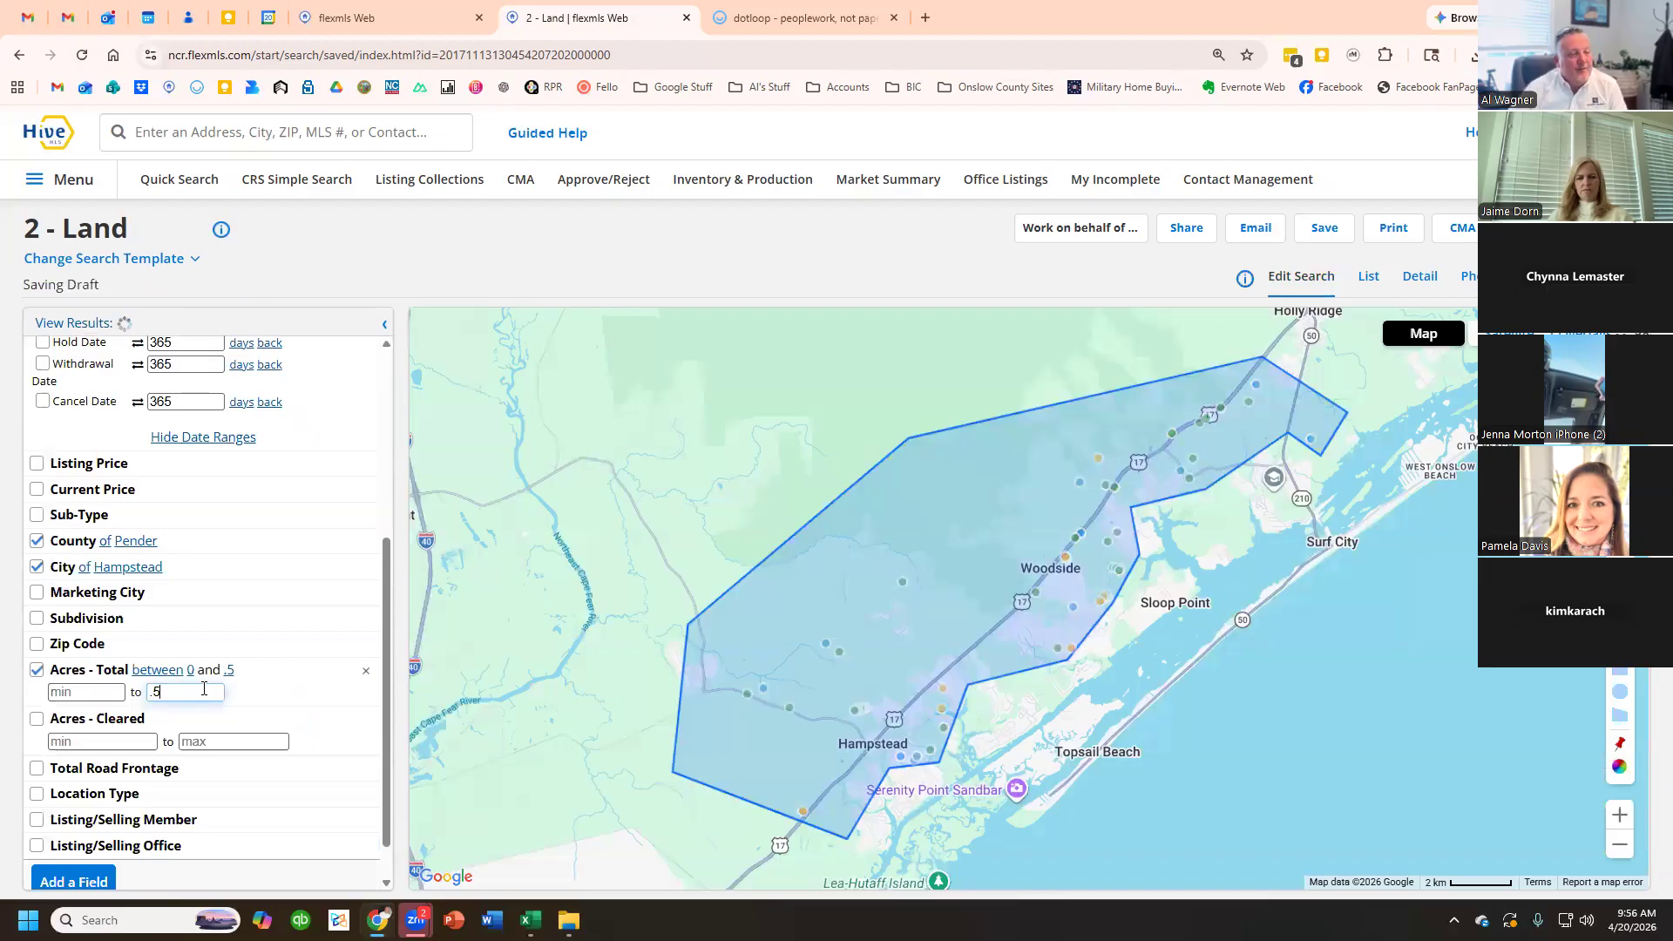
pyautogui.click(76, 323)
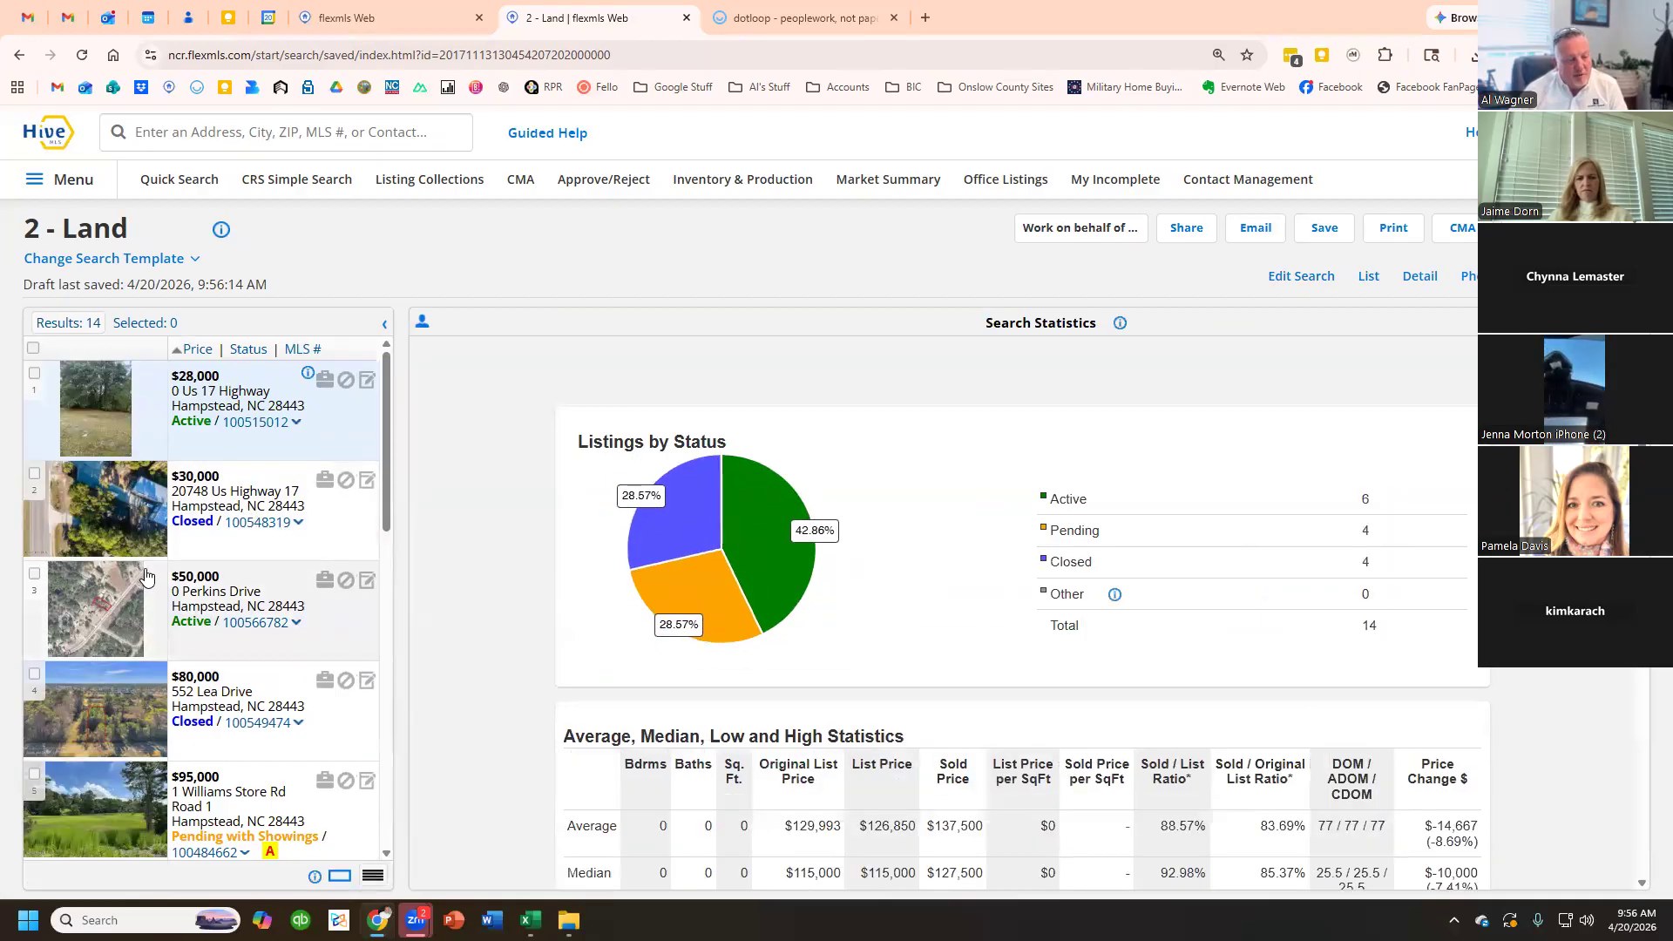
pyautogui.scroll(-2, 281, 642)
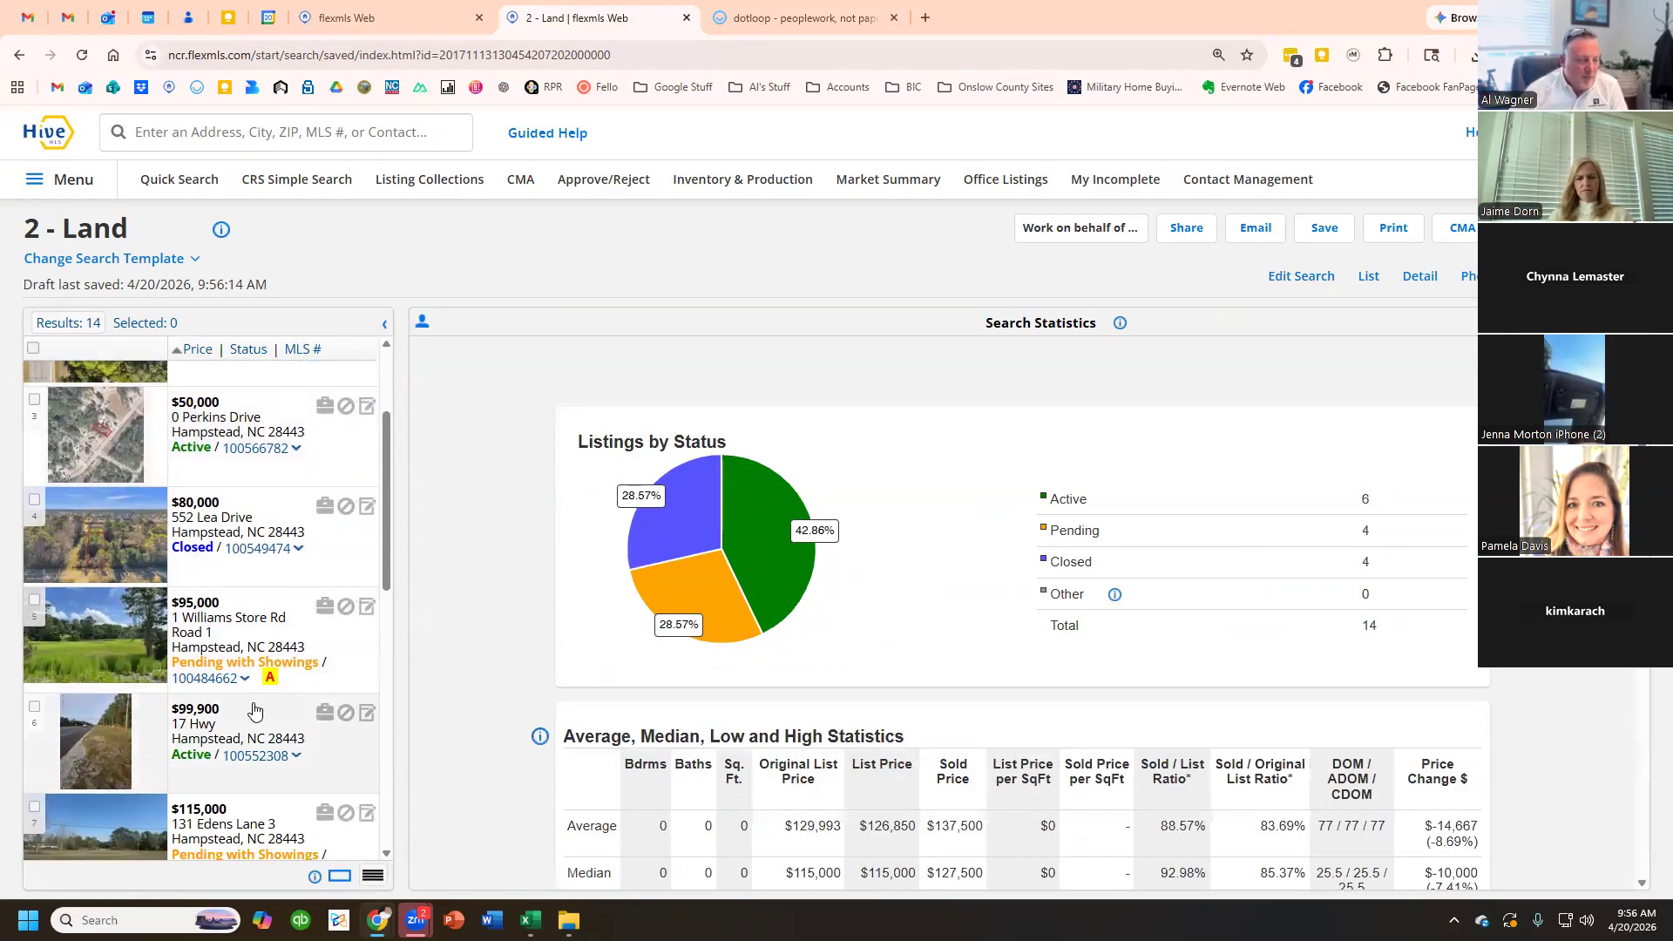
# - Examine the matching land listings, their status breakdown, and the average, median, low and high price statistics
pyautogui.scroll(-4, 250, 697)
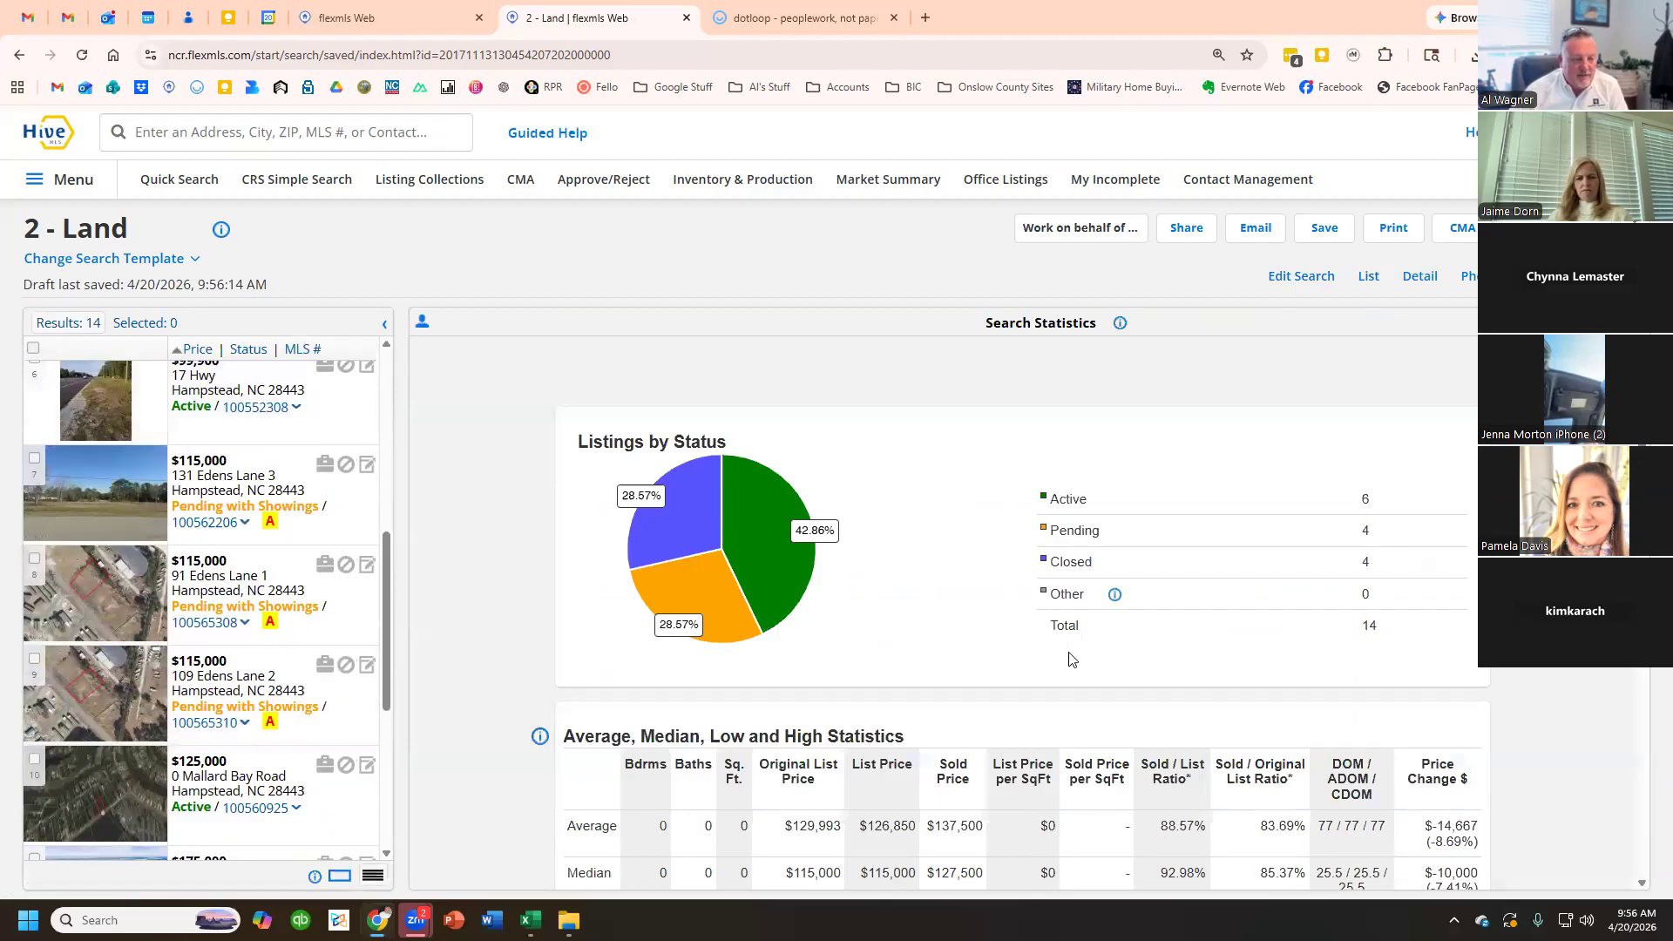
pyautogui.scroll(-2, 1090, 643)
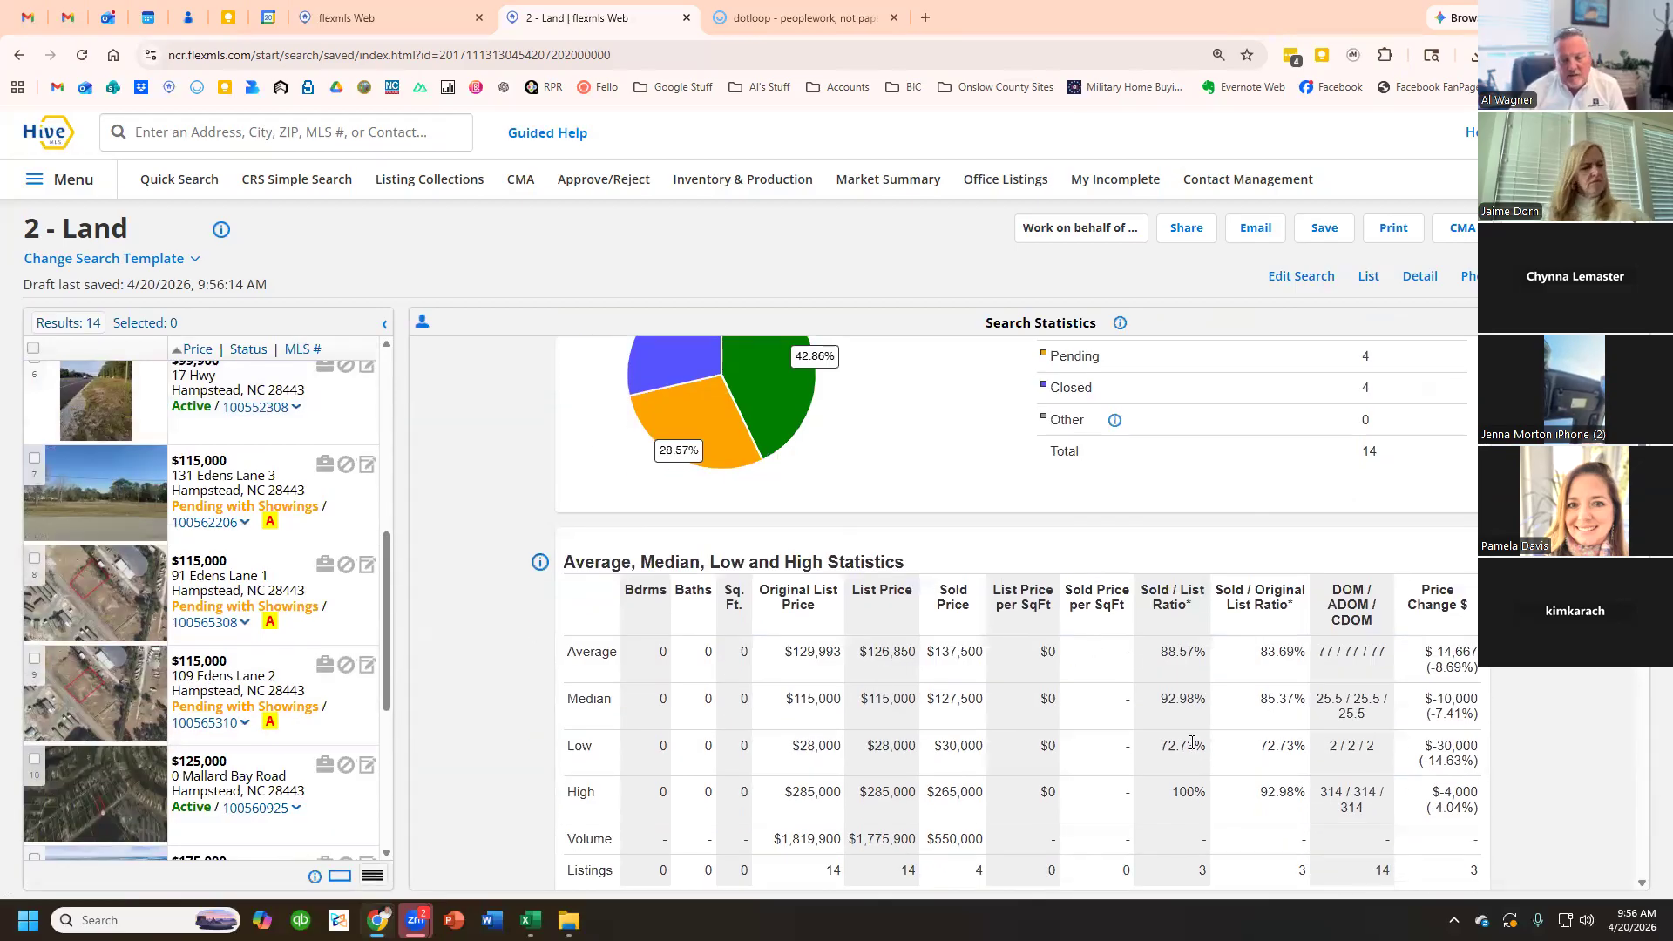
pyautogui.scroll(2, 1187, 743)
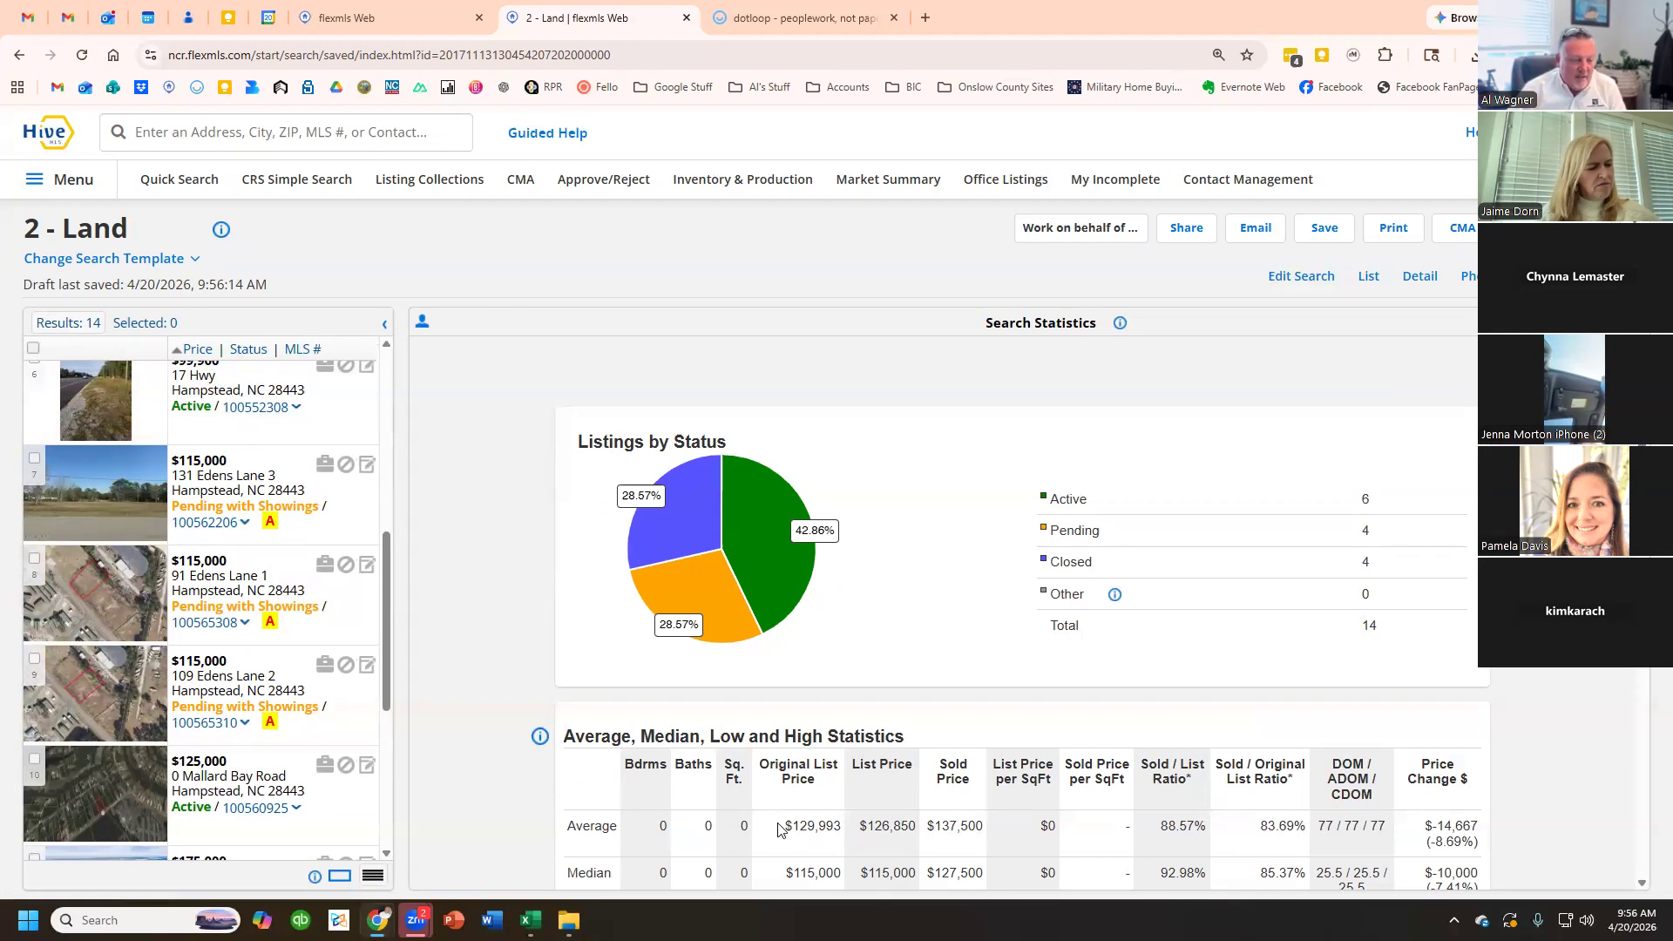
pyautogui.moveTo(779, 828); pyautogui.dragTo(1009, 816)
pyautogui.moveTo(1237, 857); pyautogui.dragTo(1507, 856)
pyautogui.scroll(-1, 589, 601)
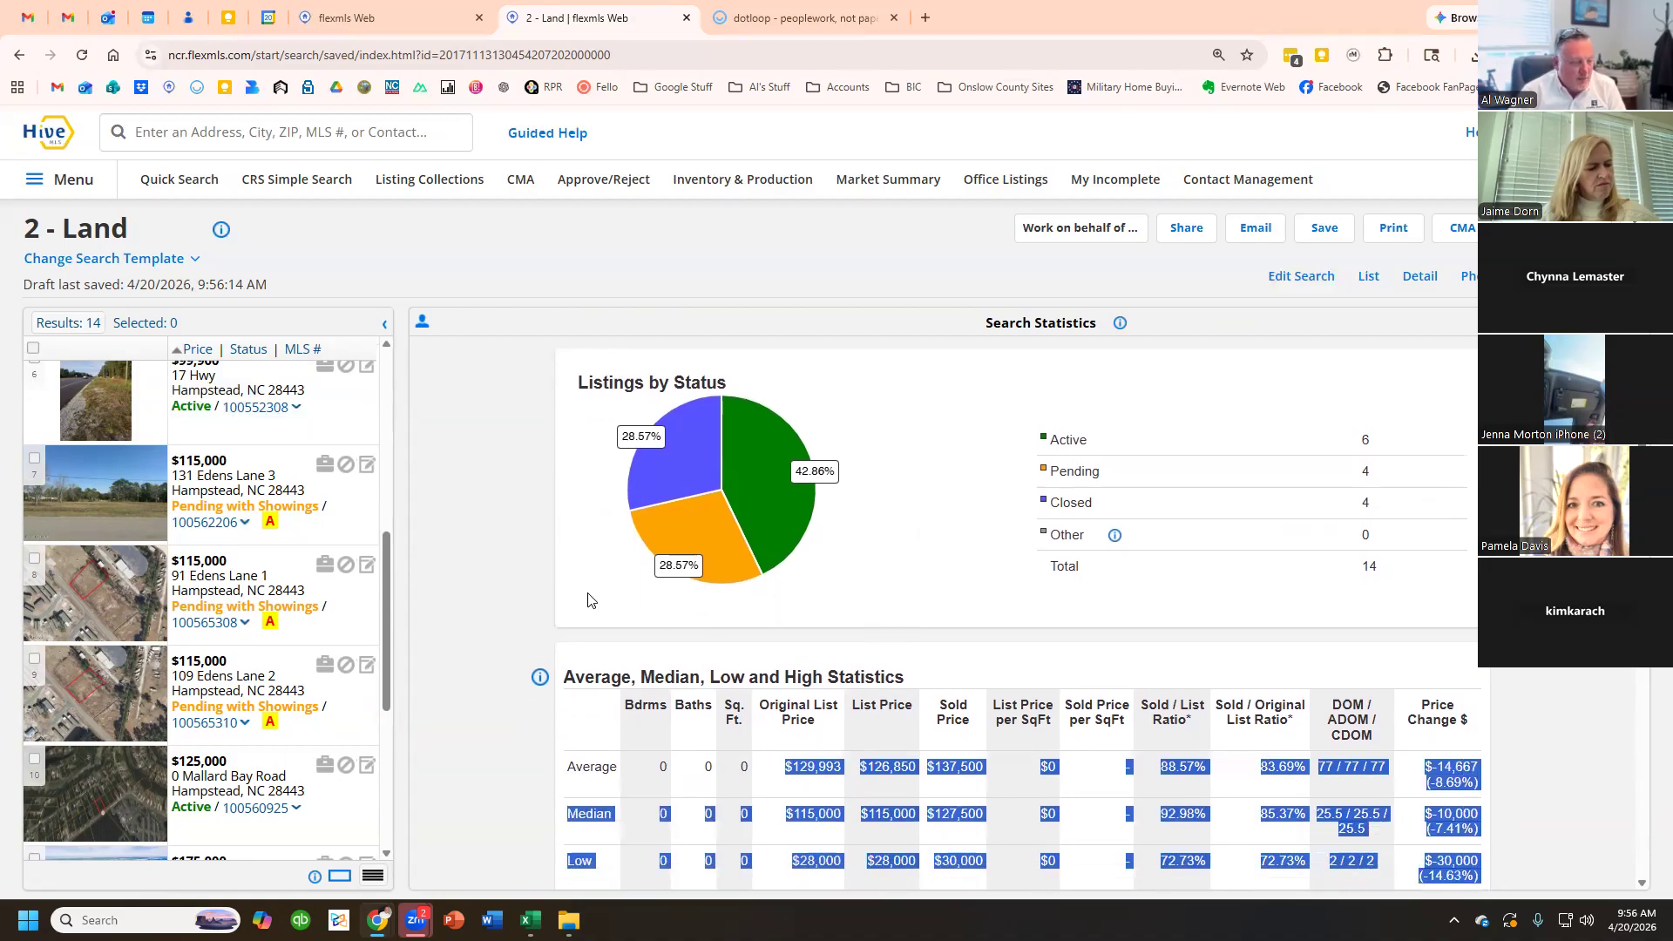
# - View the land results on the map and examine where the listings sit around Woodside and across the Hampstead to Holly Ridge polygon
pyautogui.click(1475, 294)
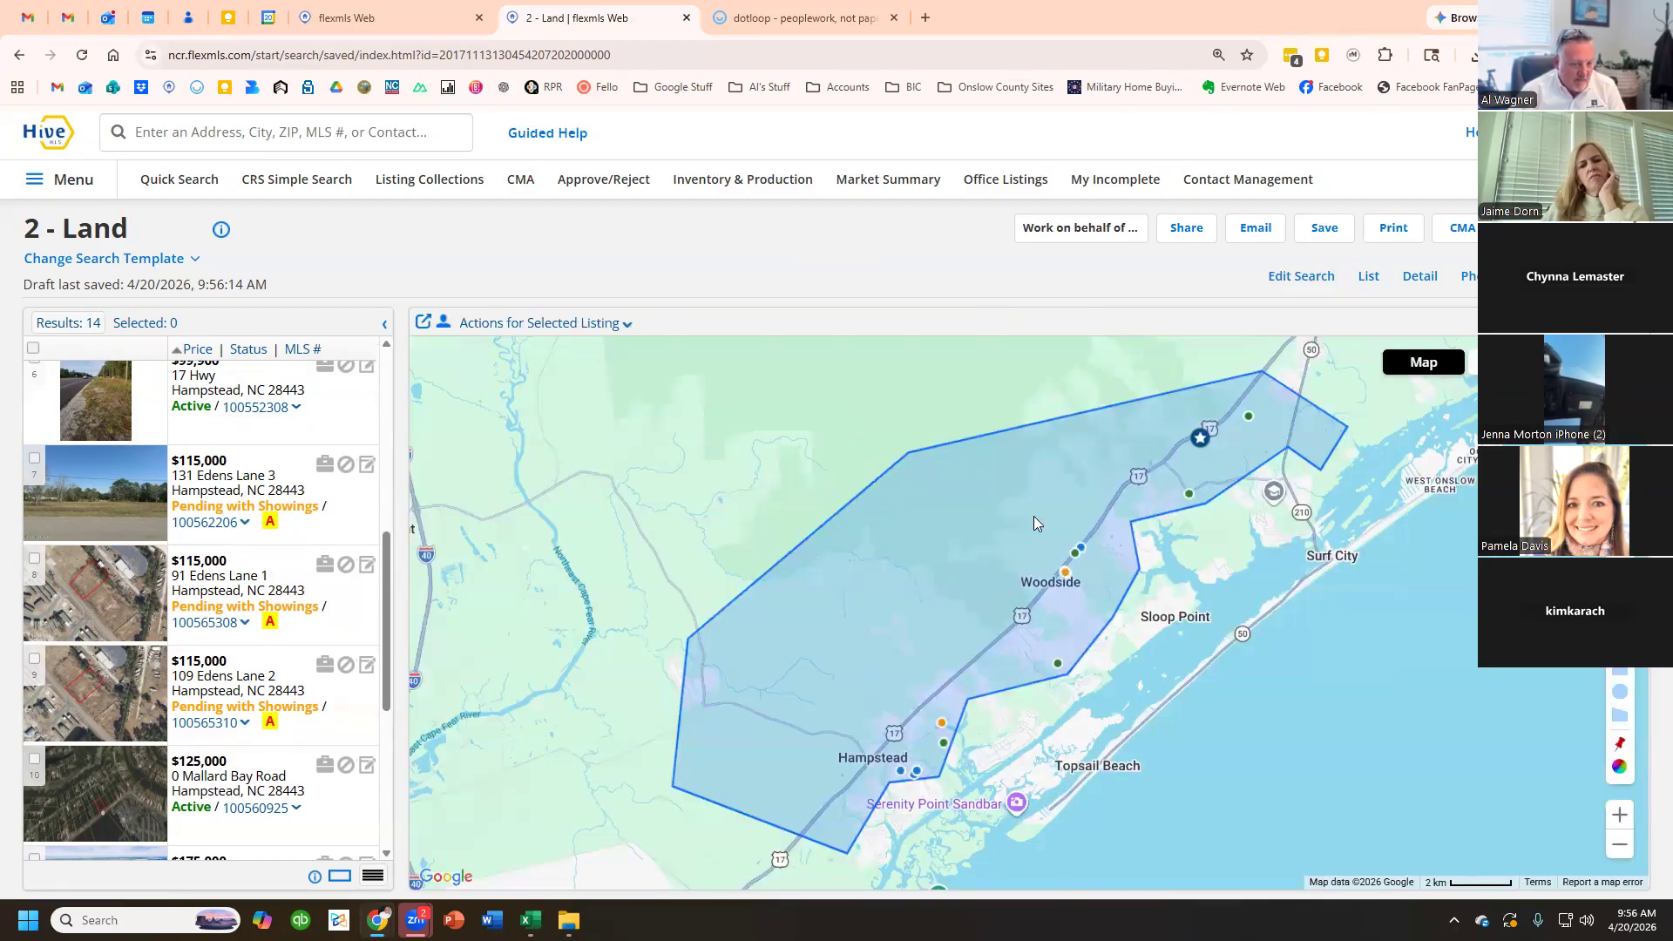
pyautogui.scroll(1, 1065, 554)
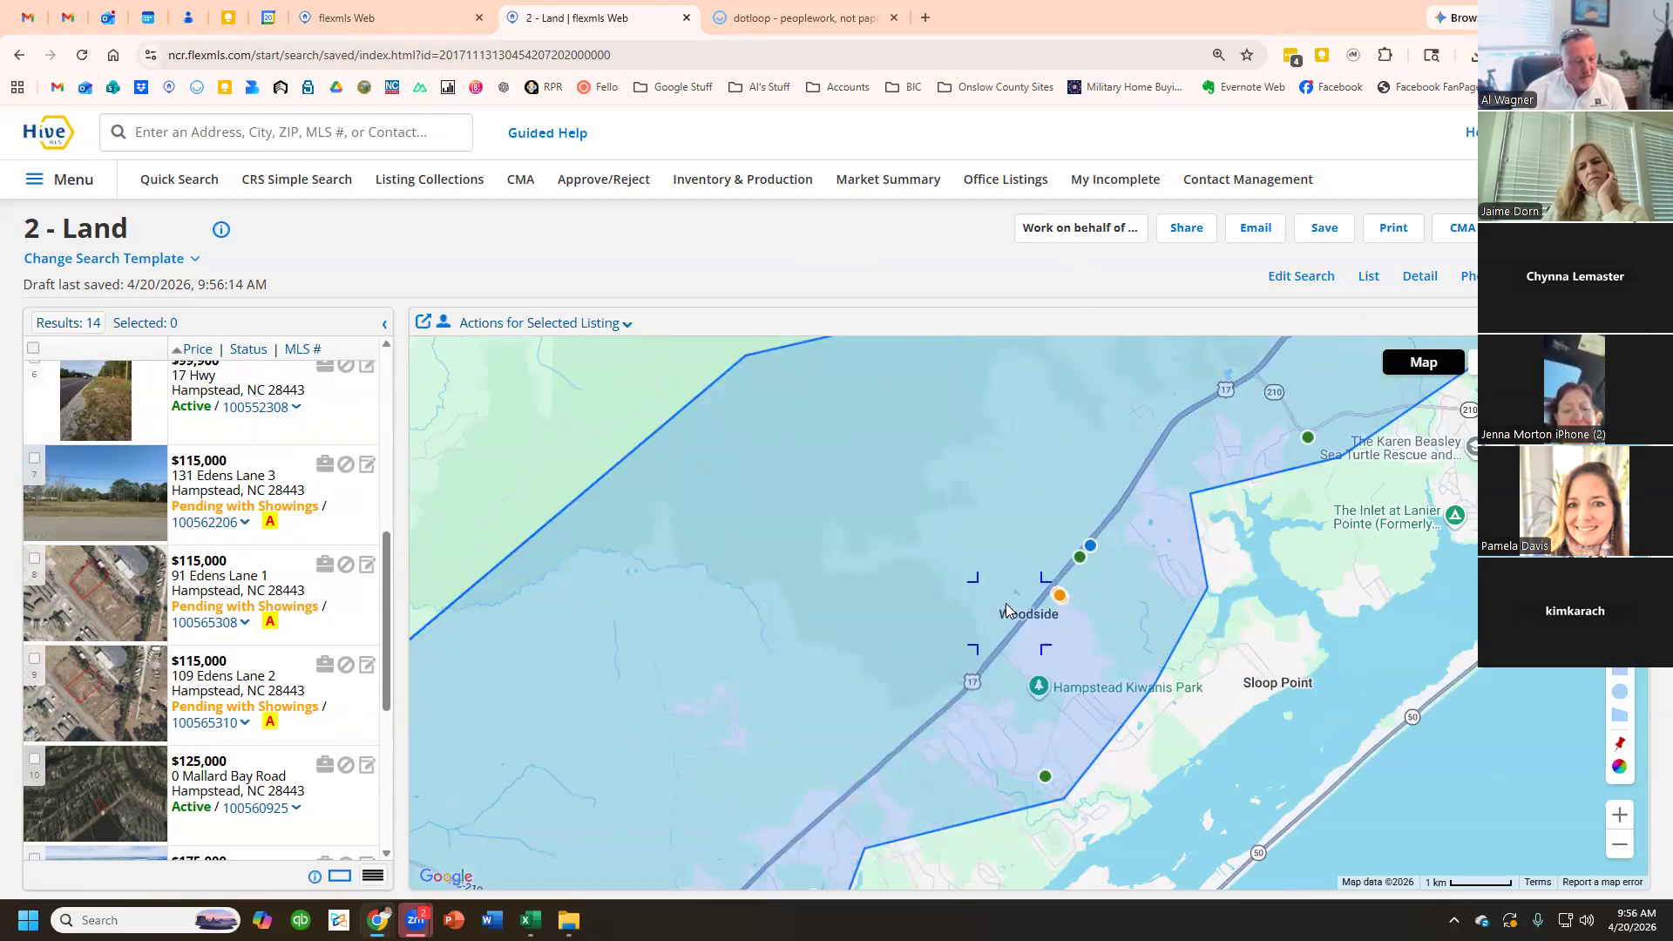
pyautogui.scroll(-2, 1007, 609)
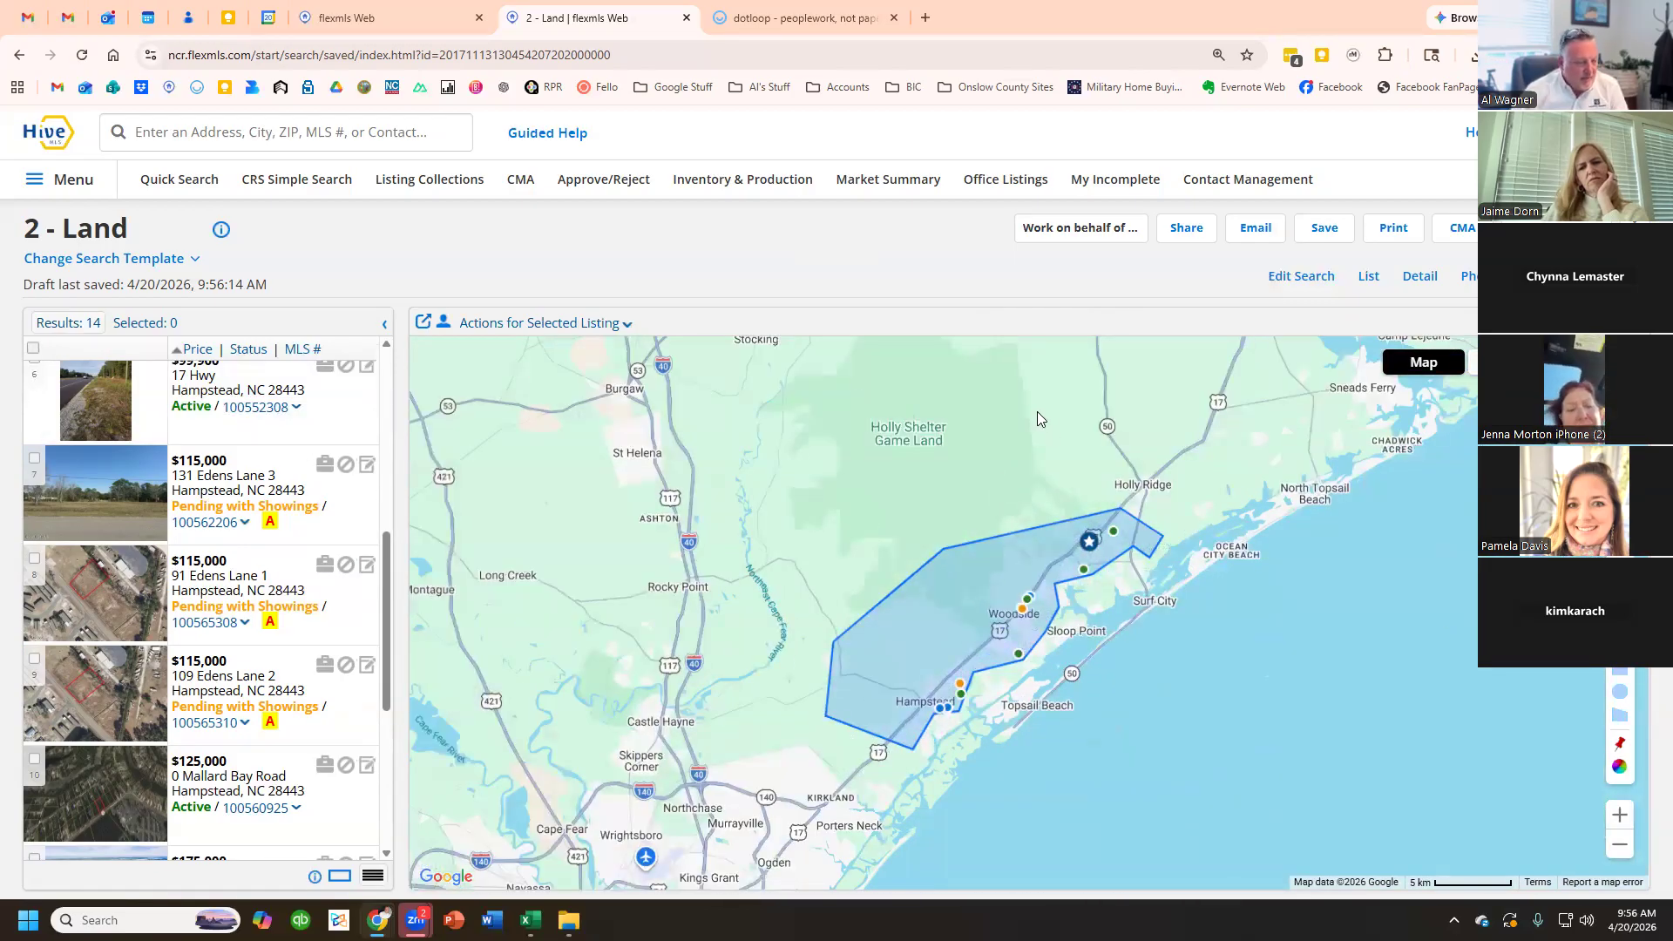